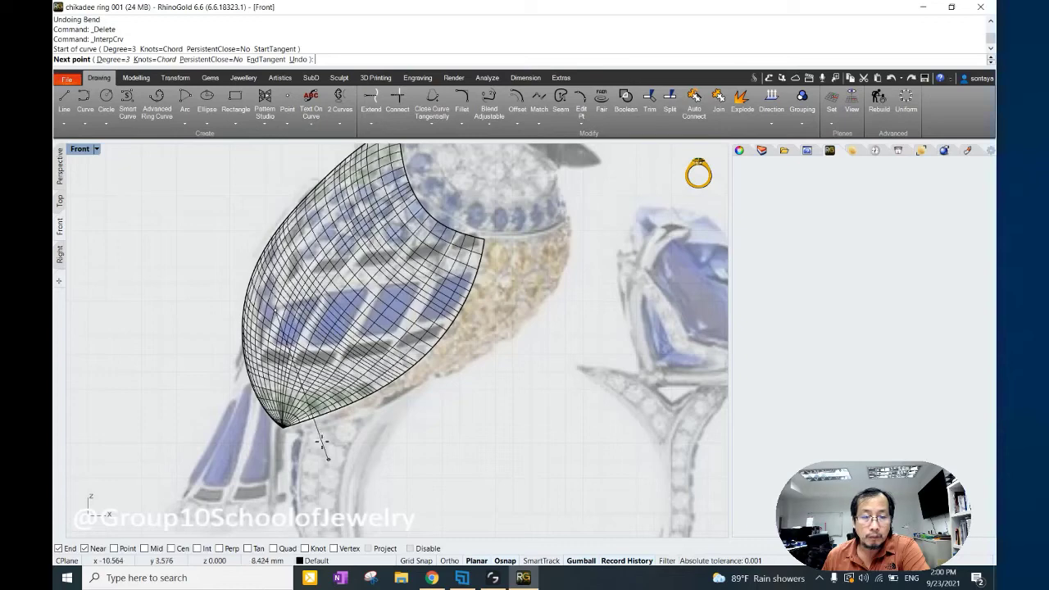
With Osnap off, draw a straight interpolated guide line across the wing past its right edge.
key(Return)
click(411, 548)
key(Return)
click(269, 305)
click(377, 287)
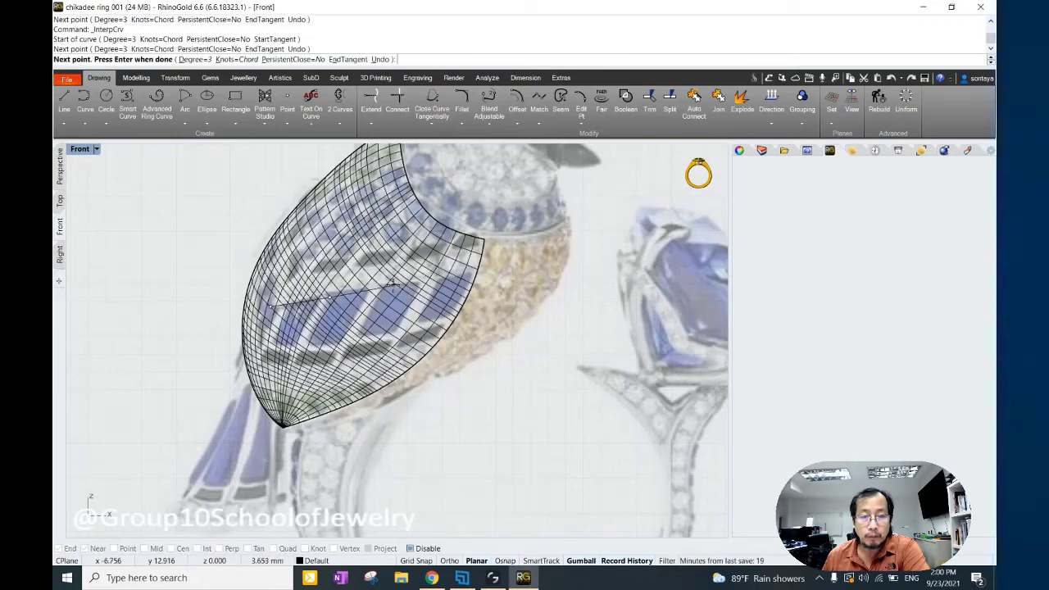
click(487, 269)
key(Return)
Draw an interpolated guide curve up the wing's left edge toward the top.
key(Return)
click(272, 300)
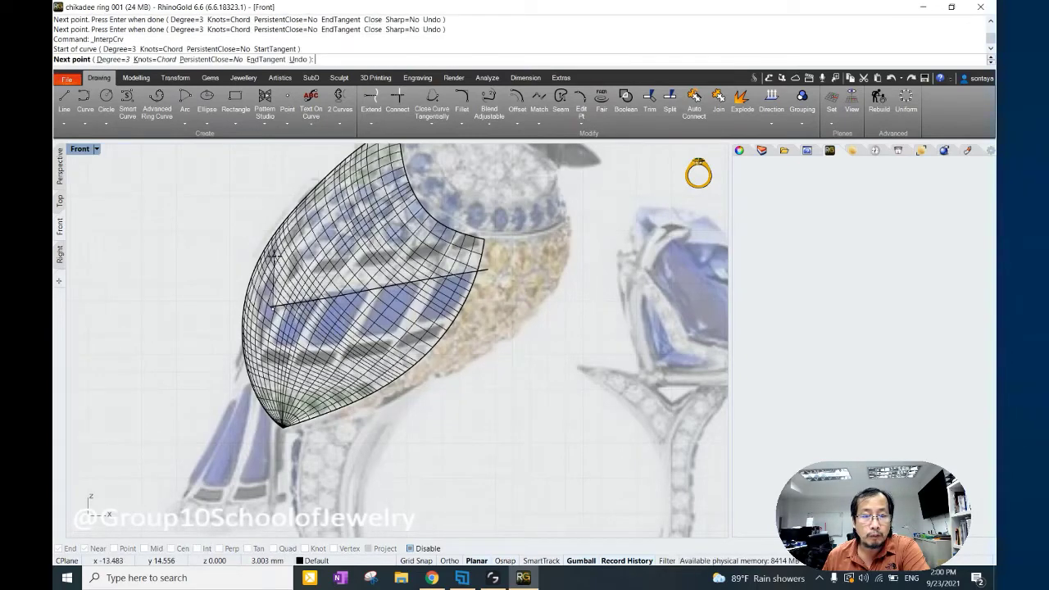
click(276, 246)
click(283, 196)
key(Return)
key(Return)
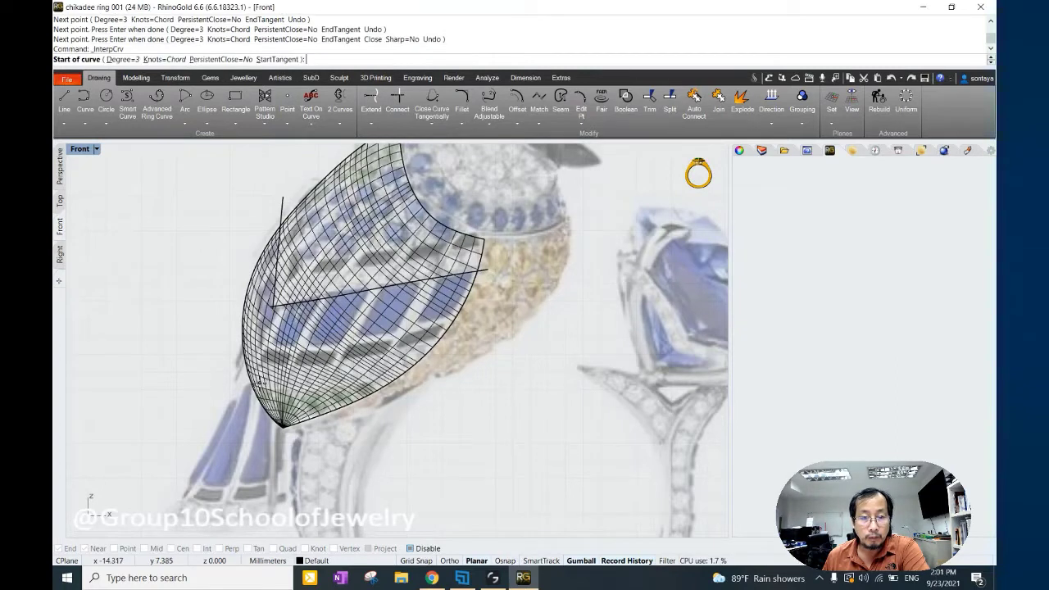
click(259, 383)
Draw guide curves along the wing's lower edge, extending past its right side.
key(Return)
key(Return)
click(264, 389)
click(308, 386)
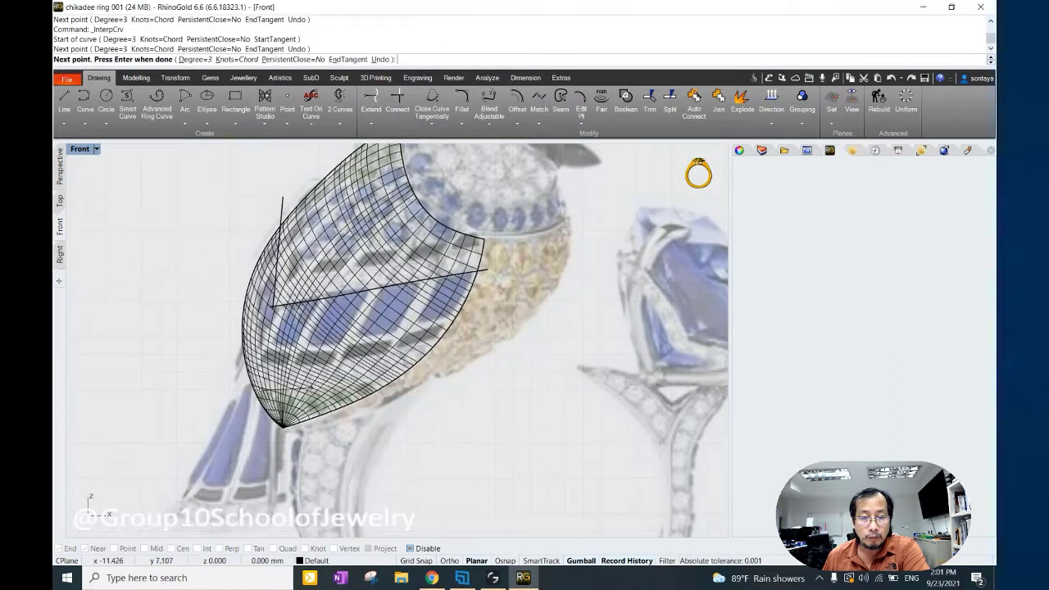
click(370, 380)
click(449, 357)
key(Return)
key(Return)
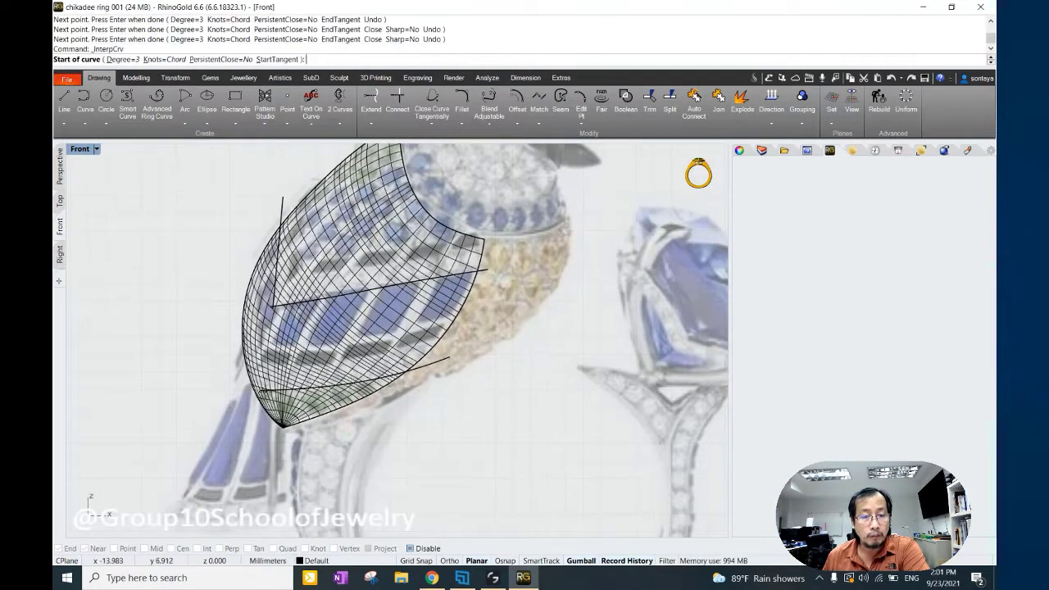
click(264, 392)
click(241, 361)
key(Return)
Trim the overhanging ends off the four crossing guide curves.
scroll(393, 327, down, 5)
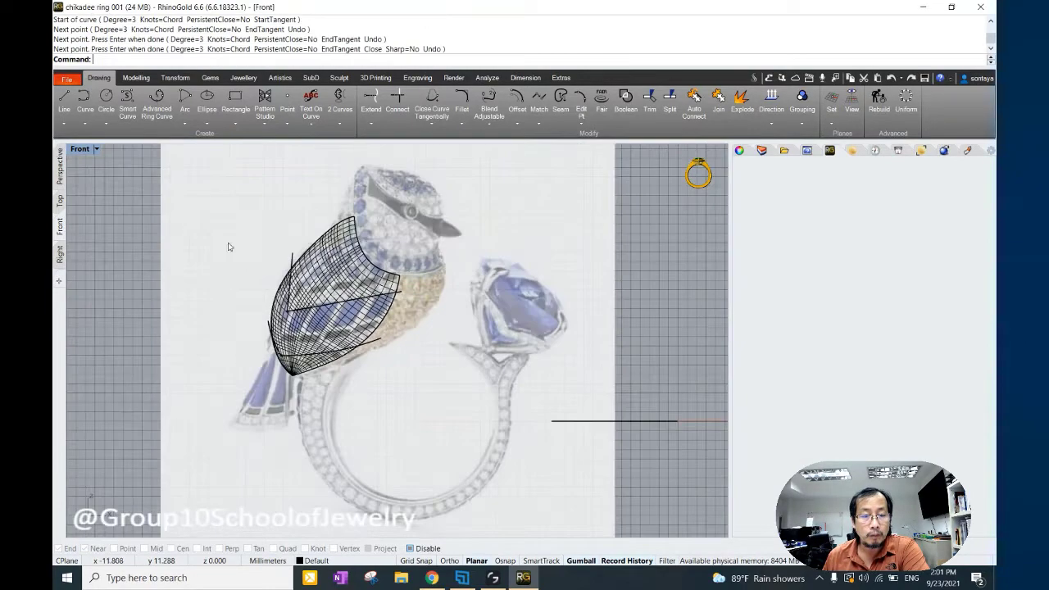
drag(227, 304, 429, 369)
scroll(344, 336, up, 5)
click(649, 98)
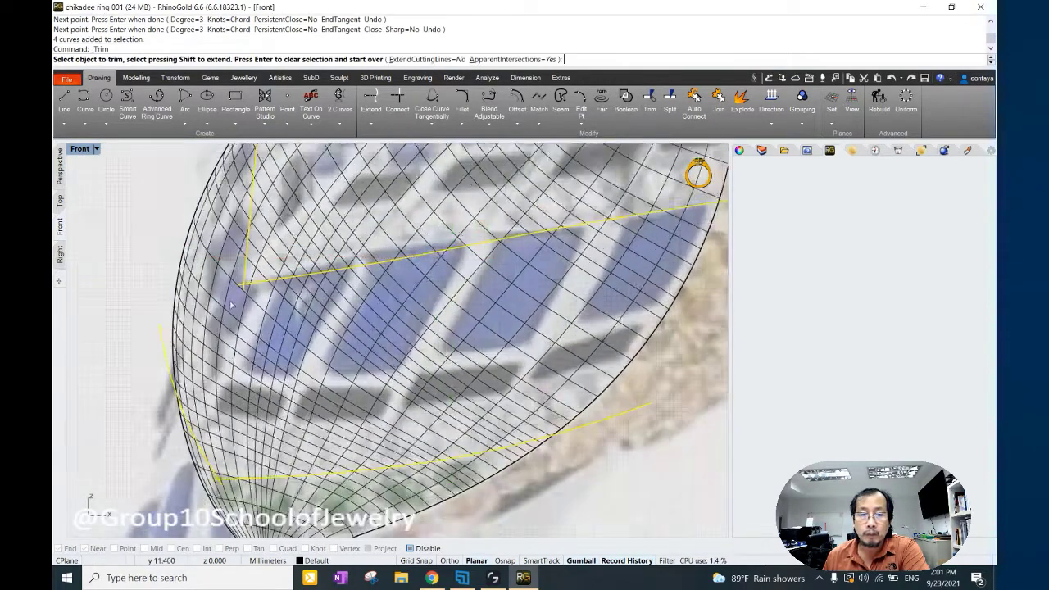
scroll(293, 351, up, 3)
scroll(293, 351, down, 2)
scroll(293, 351, up, 3)
click(250, 378)
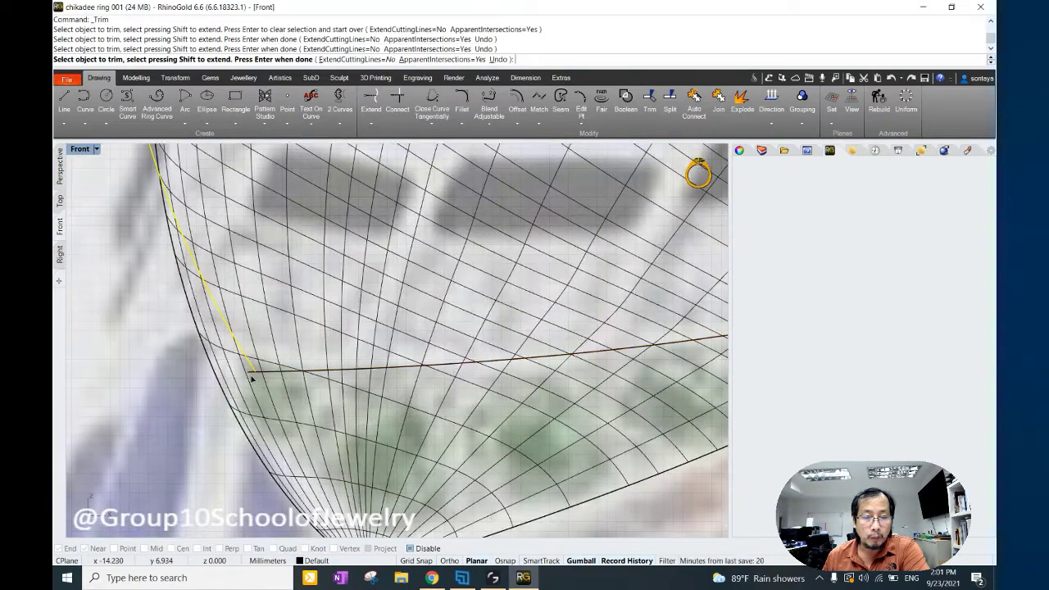
click(250, 381)
scroll(248, 385, down, 3)
scroll(249, 385, down, 3)
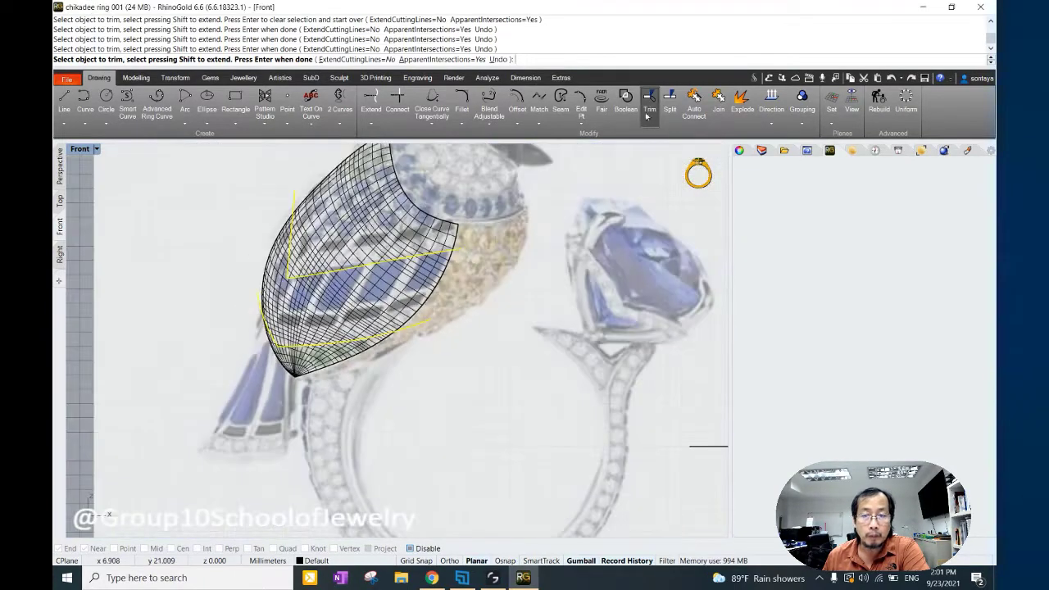
Join the trimmed curves into two V-shaped outlines and select them for projection.
click(717, 99)
drag(320, 185, 503, 283)
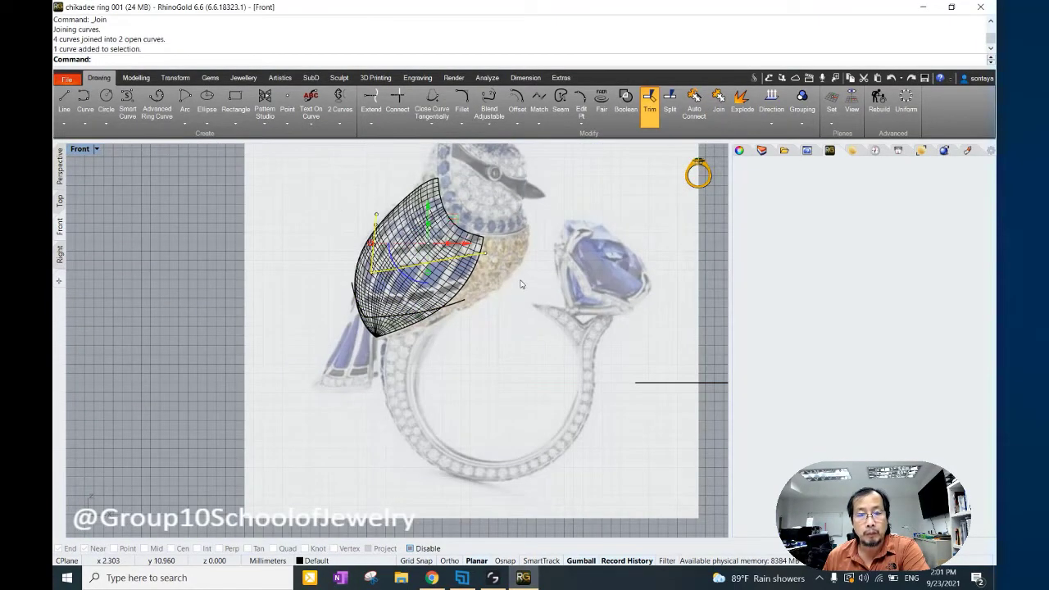
click(59, 166)
click(59, 226)
drag(210, 227, 527, 288)
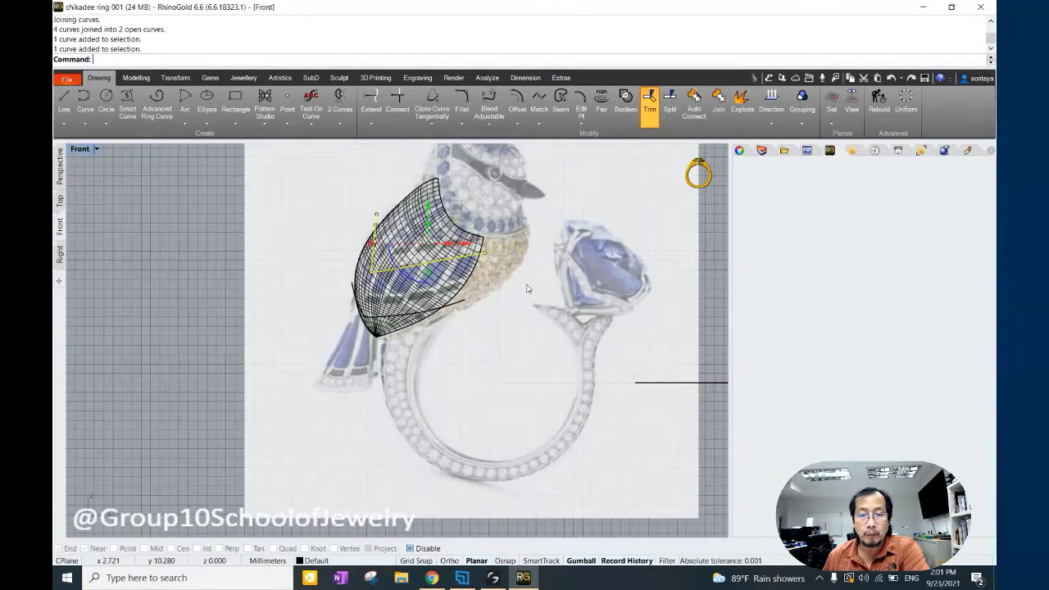
click(136, 77)
click(448, 99)
Project the two outlines onto the wing surface and inspect them in Perspective.
click(373, 217)
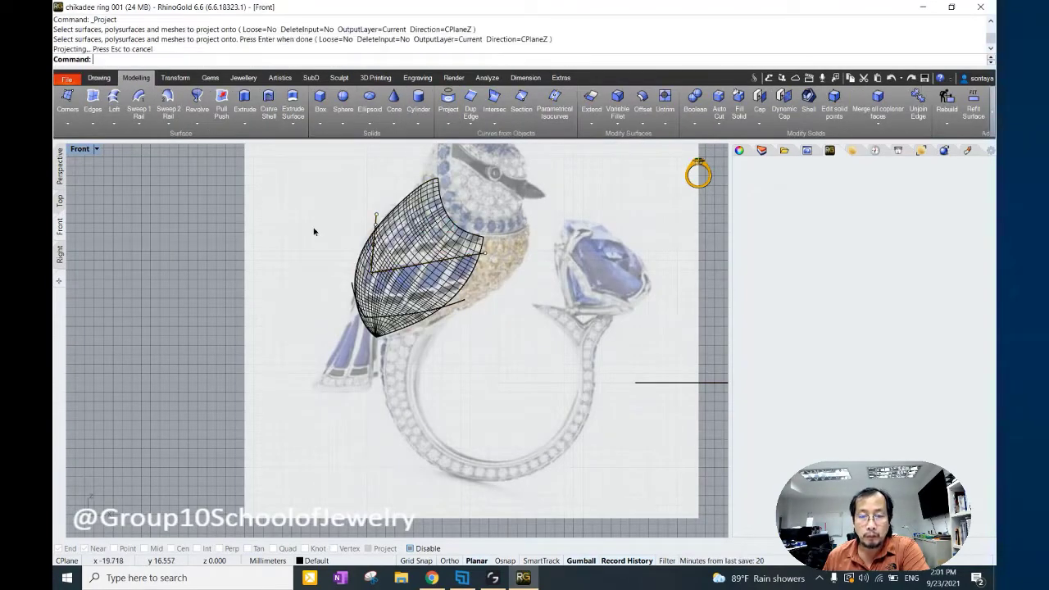
key(Return)
click(59, 166)
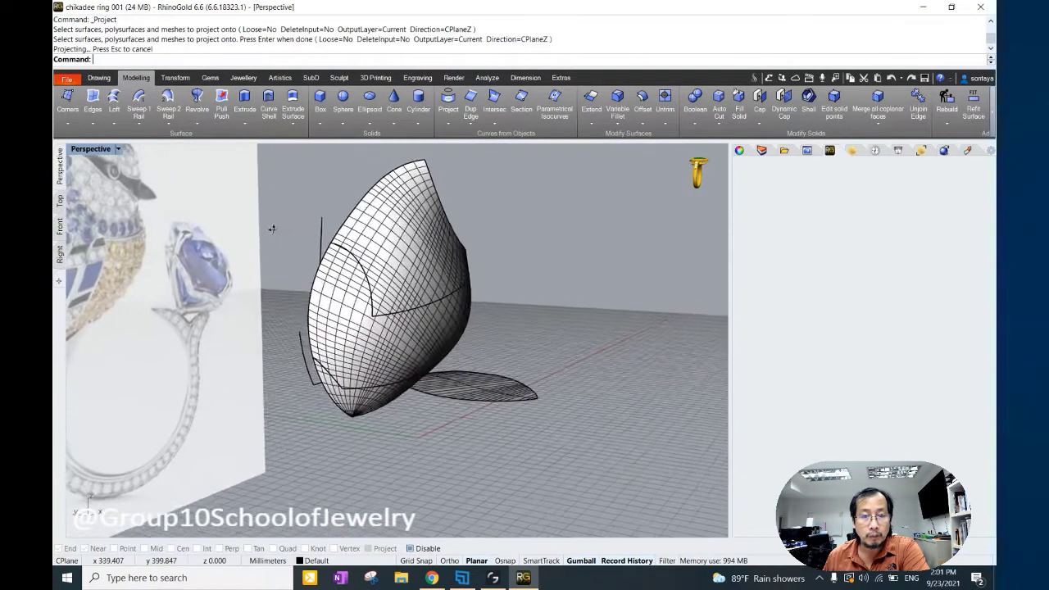
right_drag(352, 245, 190, 225)
click(59, 226)
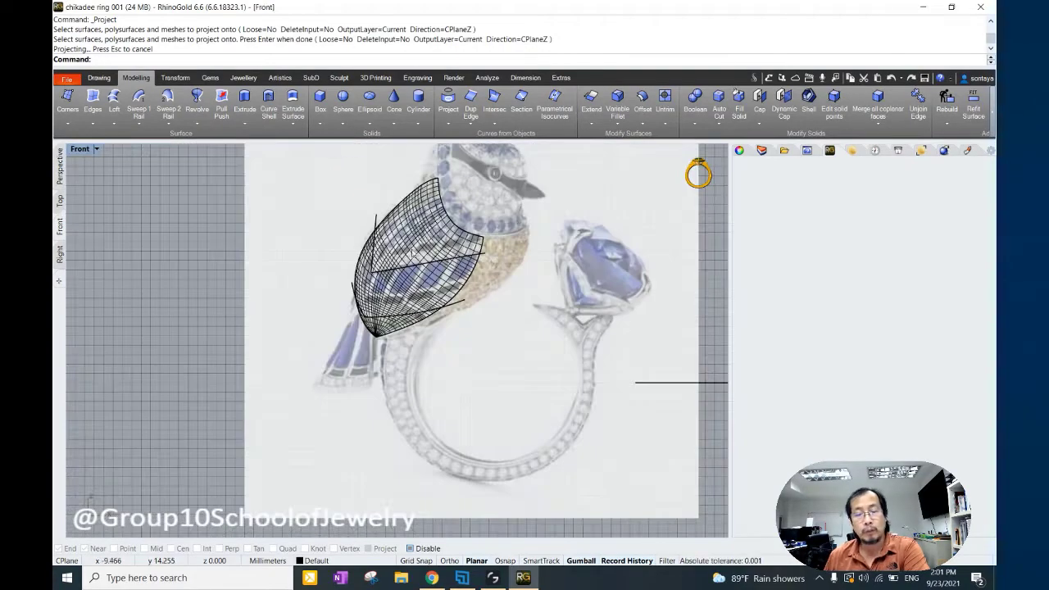
scroll(445, 255, up, 3)
scroll(445, 254, up, 2)
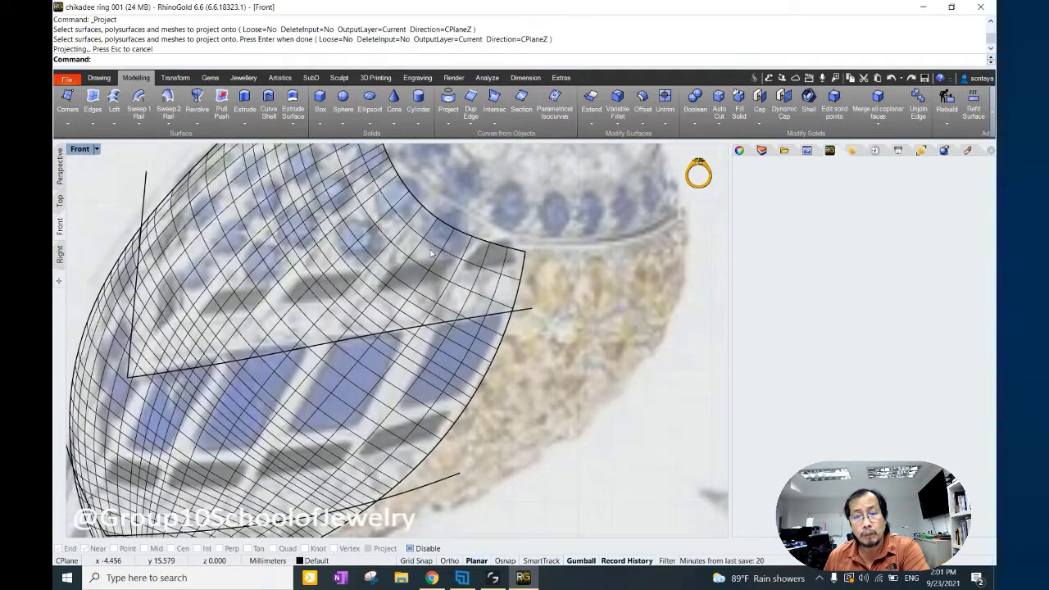
scroll(429, 254, down, 2)
Delete the two original flat guide curves and return to the Front view.
click(59, 168)
scroll(339, 222, up, 3)
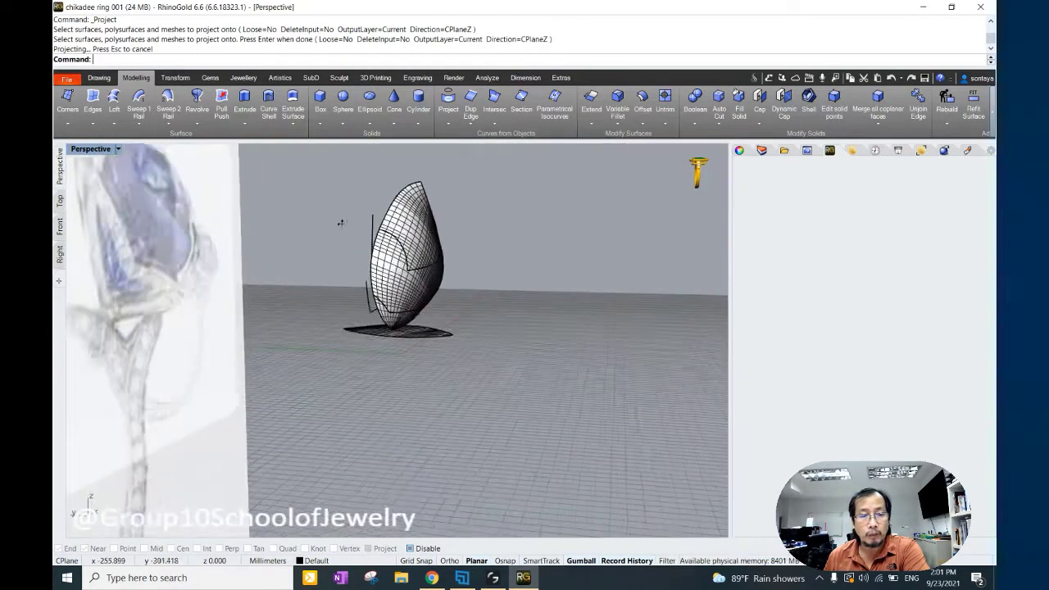
click(343, 266)
key(Delete)
click(363, 235)
key(Delete)
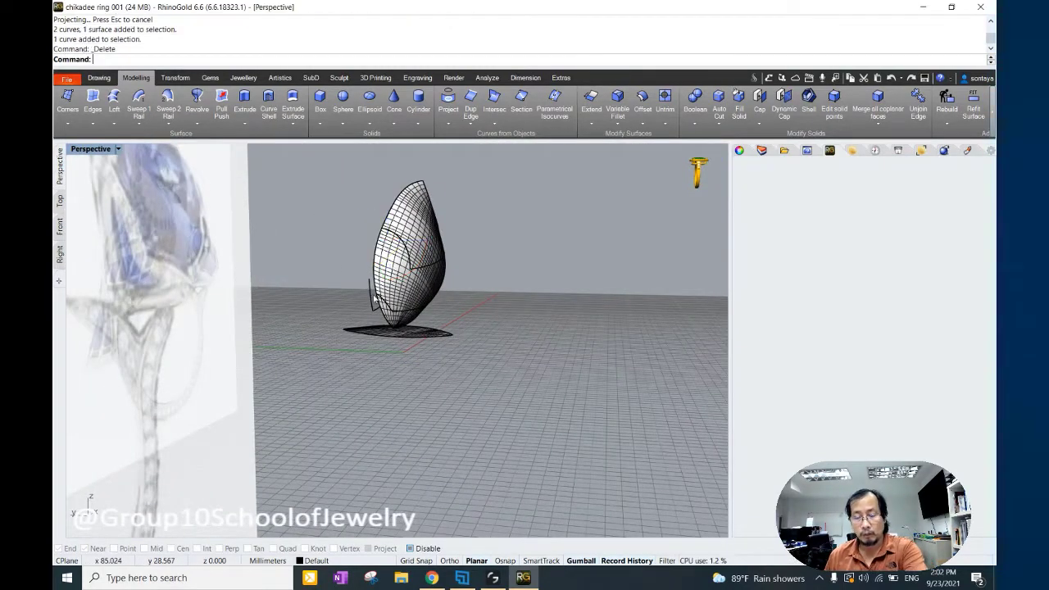
mouse_move(363, 234)
right_down()
mouse_move(413, 262)
mouse_move(403, 252)
right_up()
scroll(412, 262, up, 2)
scroll(412, 262, up, 2)
click(59, 226)
scroll(396, 258, up, 1)
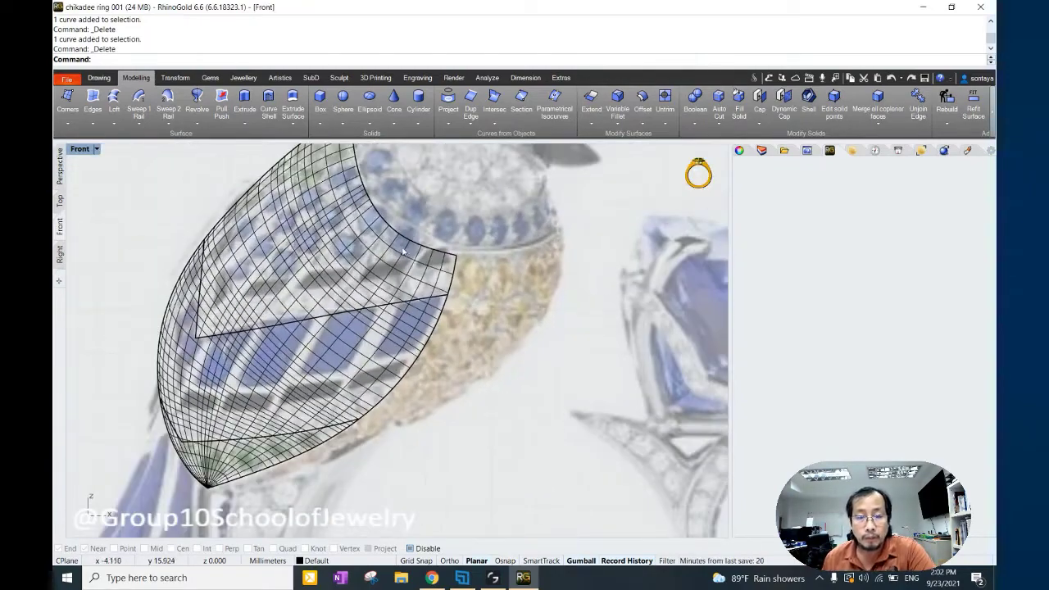
click(99, 78)
Start Interpolate on Surface on the wing surface with object snapping back on.
click(85, 102)
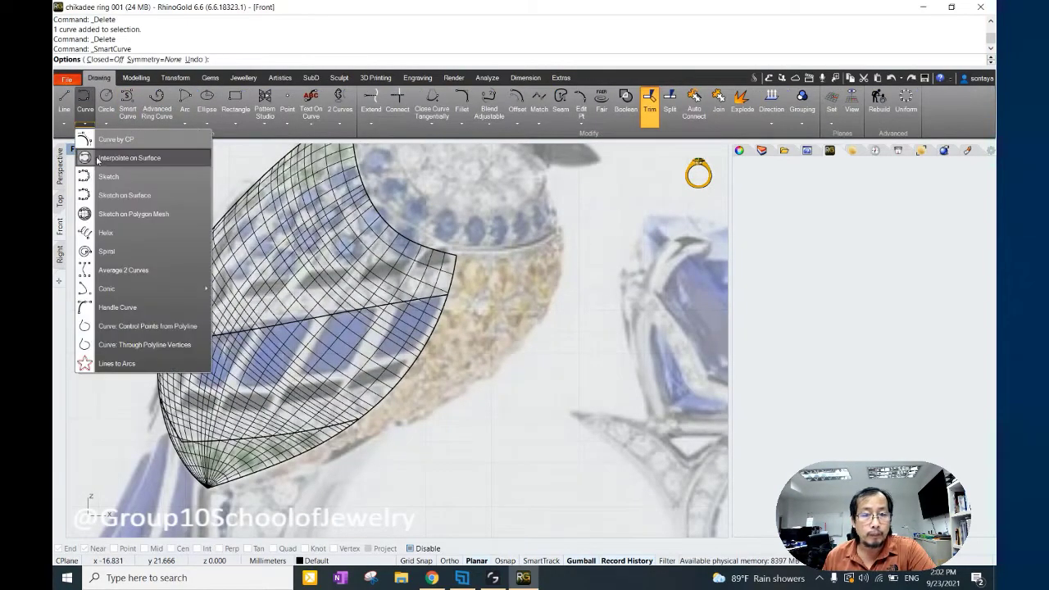
key(Escape)
click(377, 290)
click(119, 181)
click(84, 102)
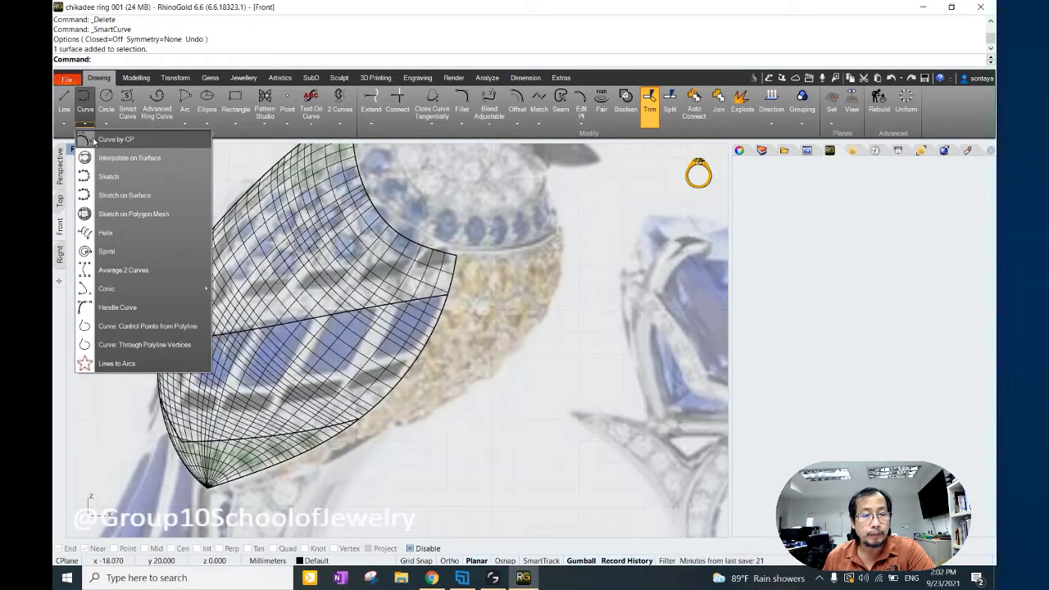
click(107, 157)
click(414, 299)
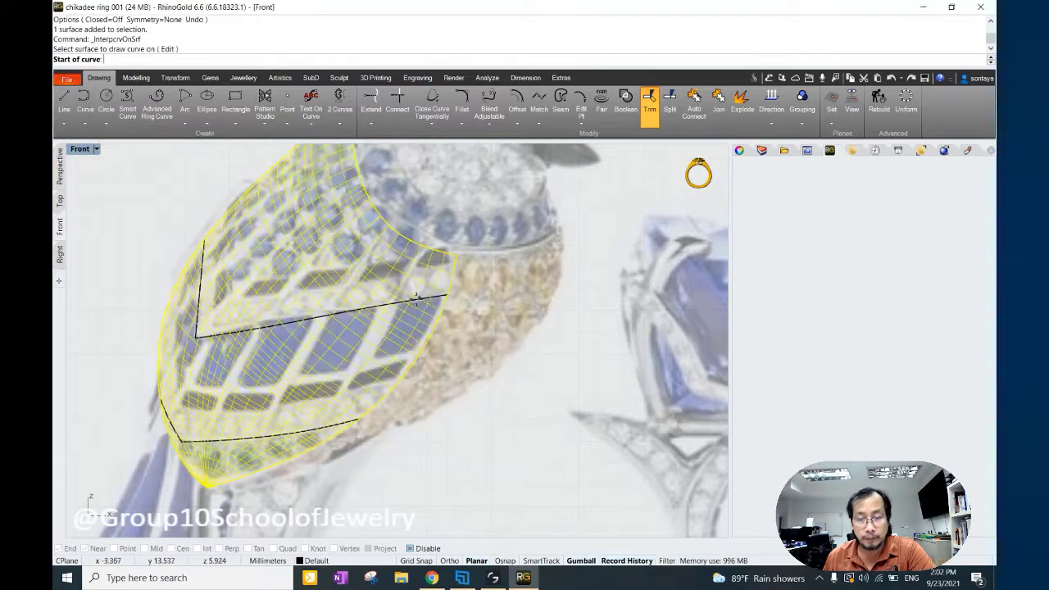
click(408, 549)
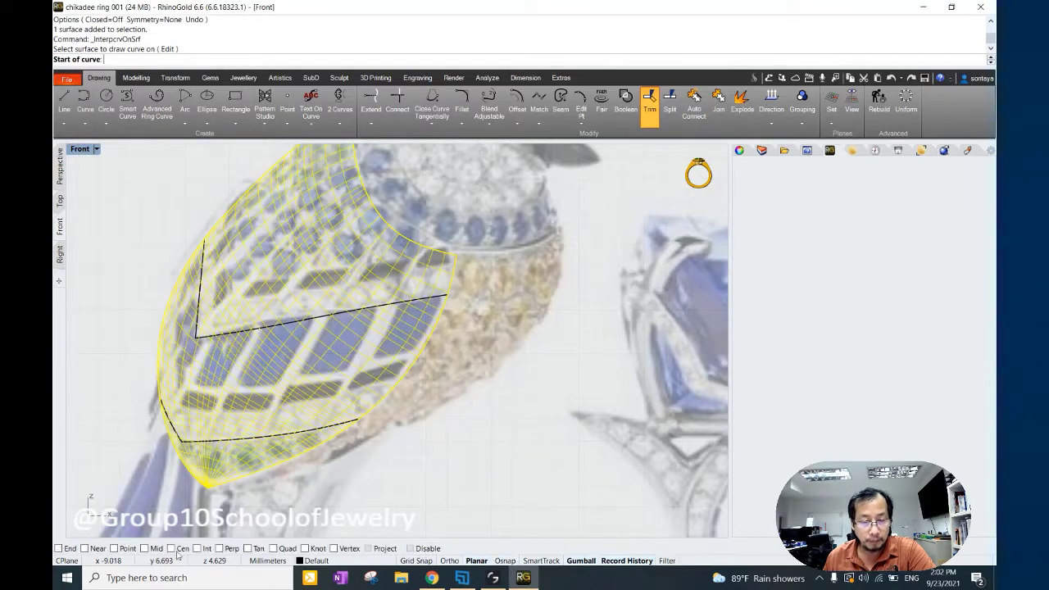
Draw two dividing curves from the horizontal outline up to the wing's upper edge.
click(395, 304)
scroll(424, 259, up, 2)
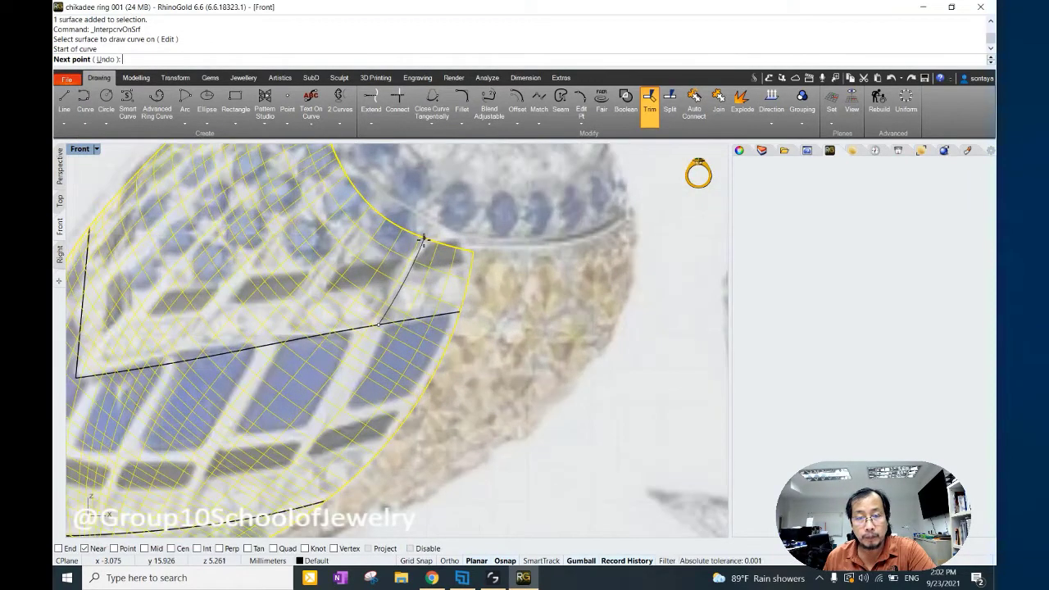
click(423, 237)
key(Return)
scroll(505, 343, down, 2)
key(Return)
click(367, 337)
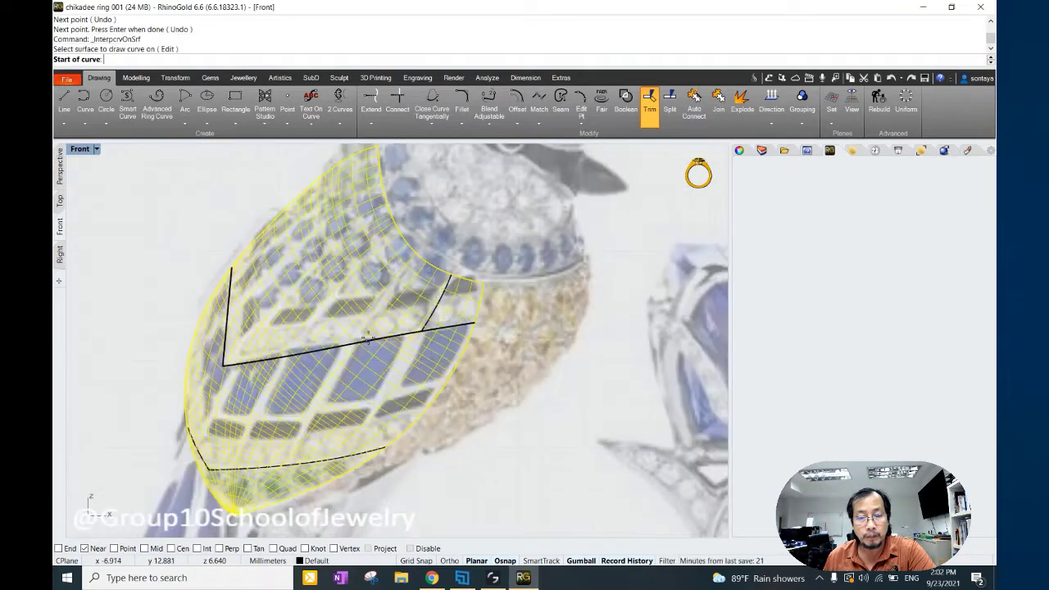
click(345, 345)
click(411, 257)
key(Return)
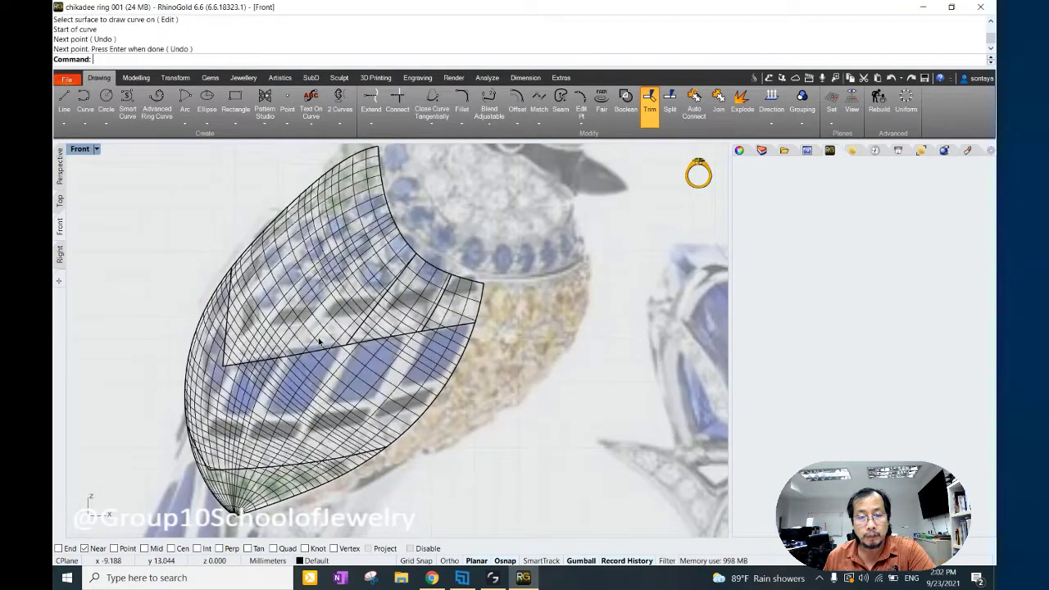
Draw two more dividers, the last one from the V corner with End snap enabled.
key(Return)
click(320, 334)
click(279, 356)
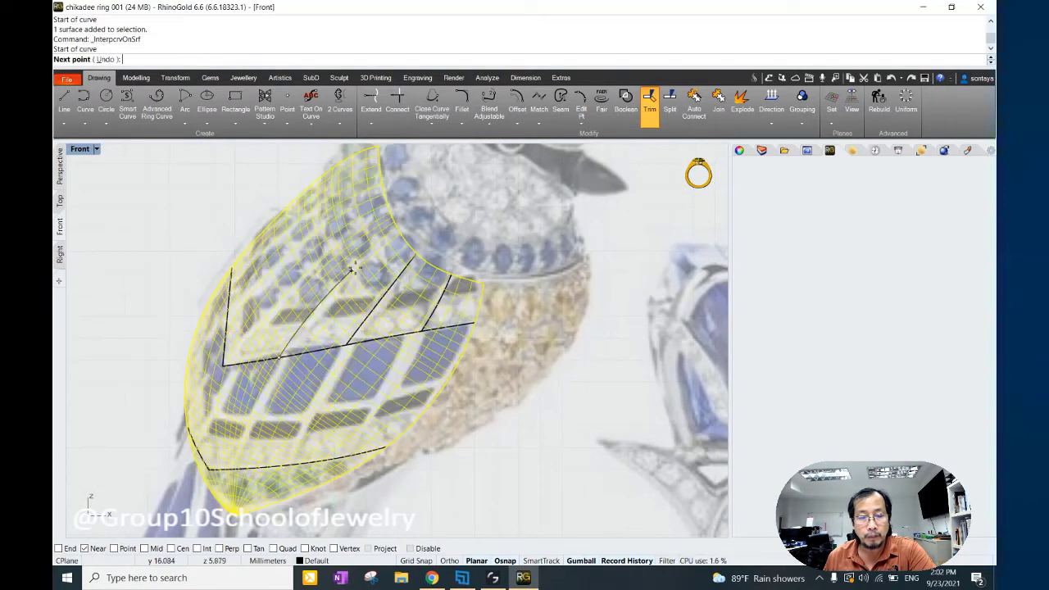
click(397, 228)
key(Return)
key(Return)
click(259, 325)
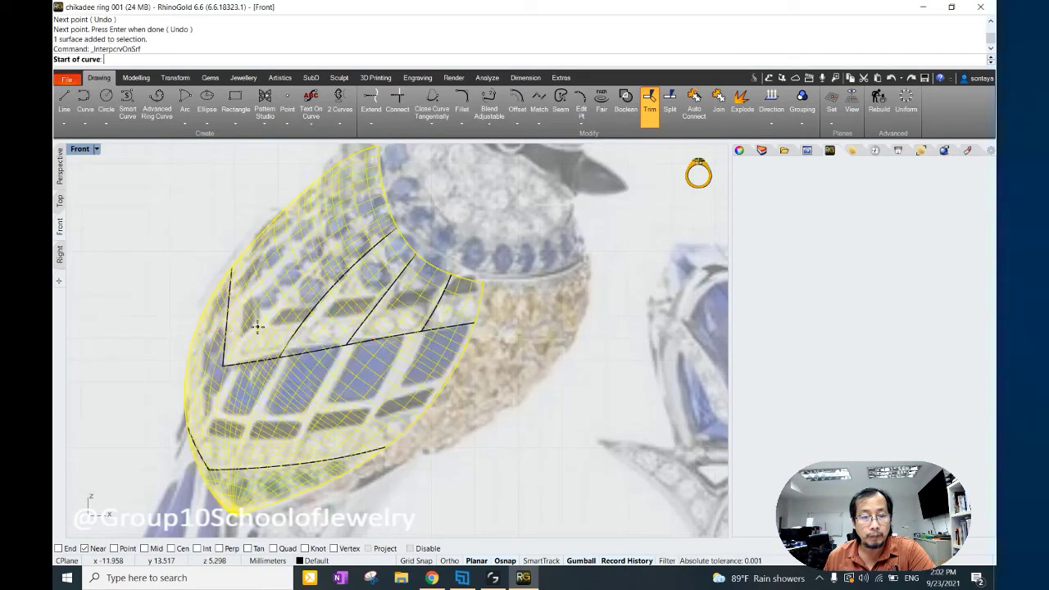
click(58, 548)
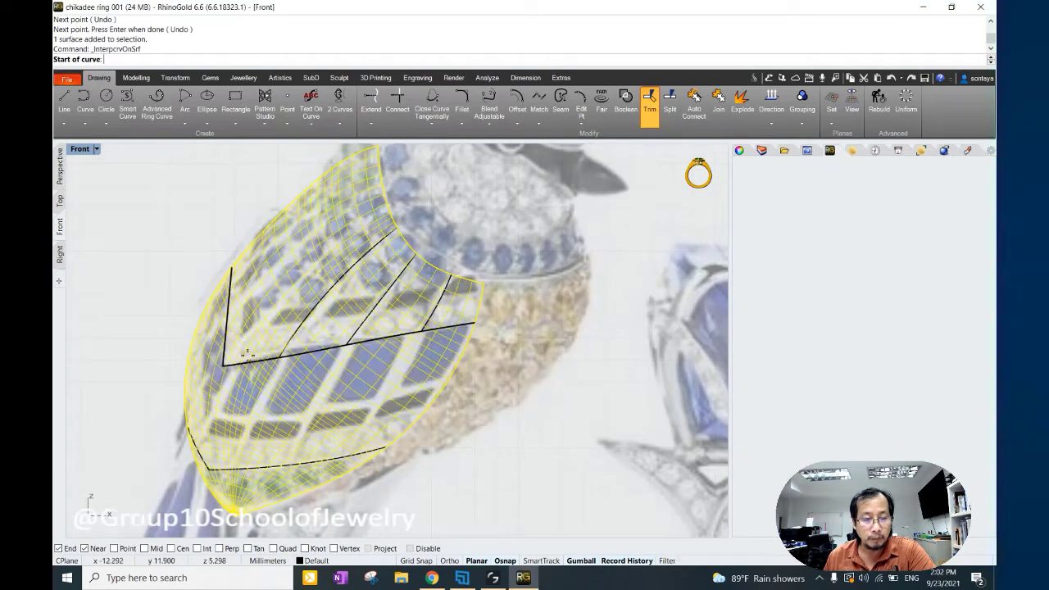
click(223, 364)
click(290, 280)
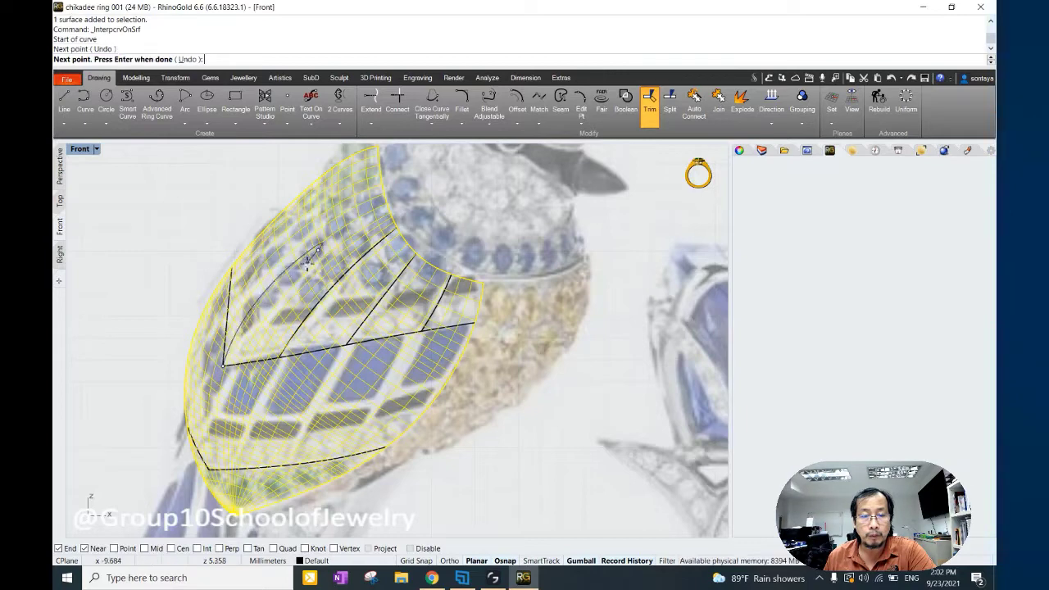
click(385, 199)
key(Return)
key(Escape)
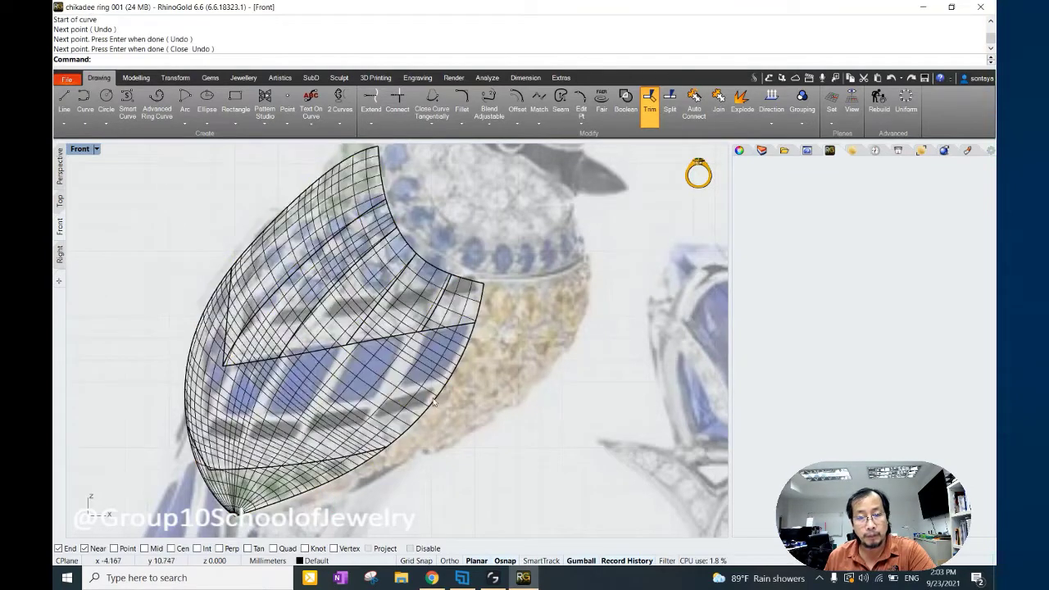
key(Return)
Draw a three-point feather curve across the lower wing surface.
click(384, 377)
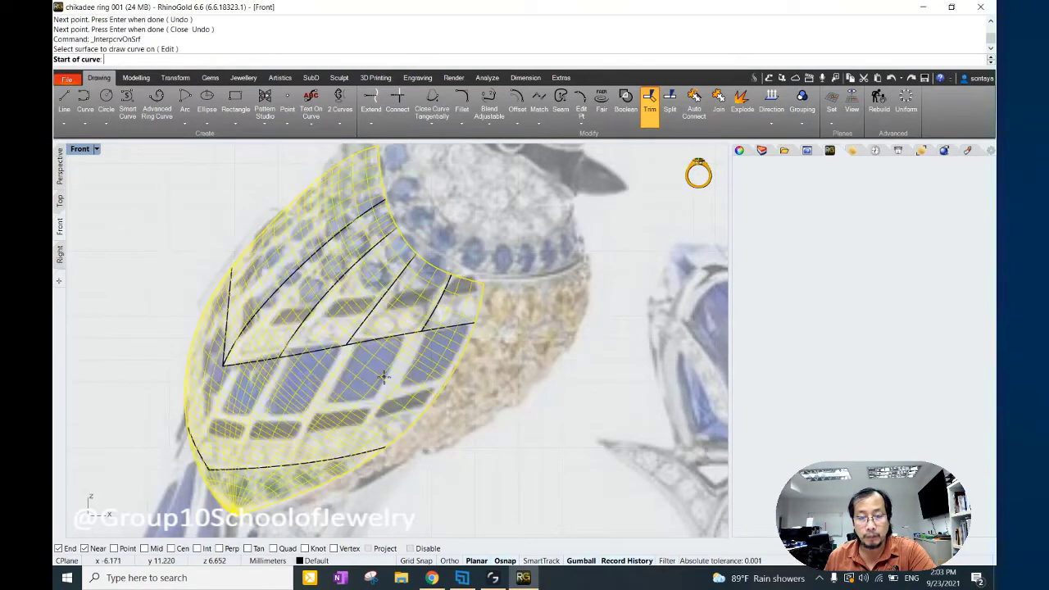
click(351, 452)
click(381, 409)
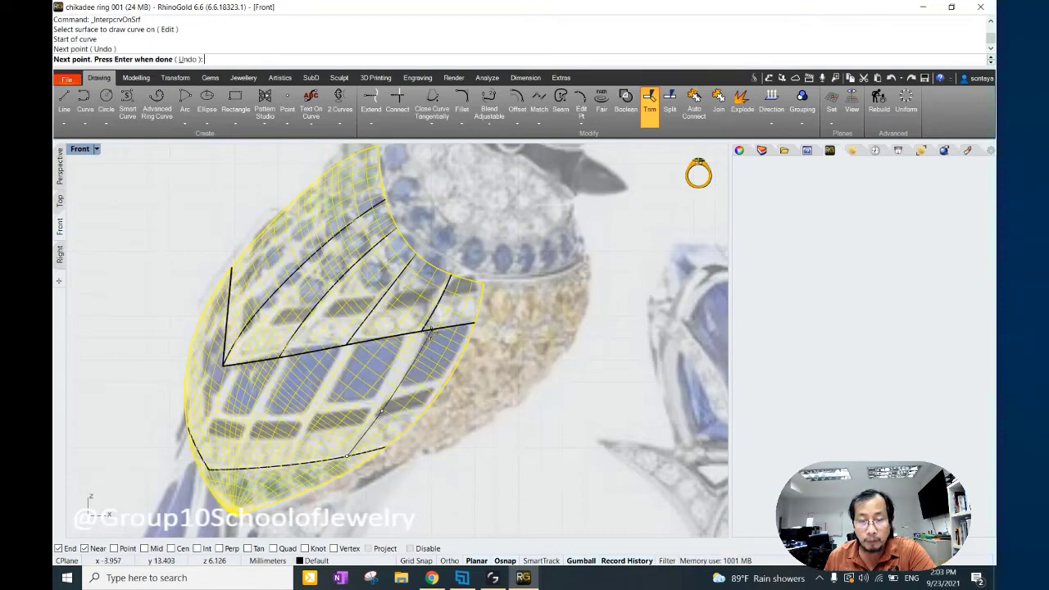
scroll(425, 327, up, 2)
click(425, 330)
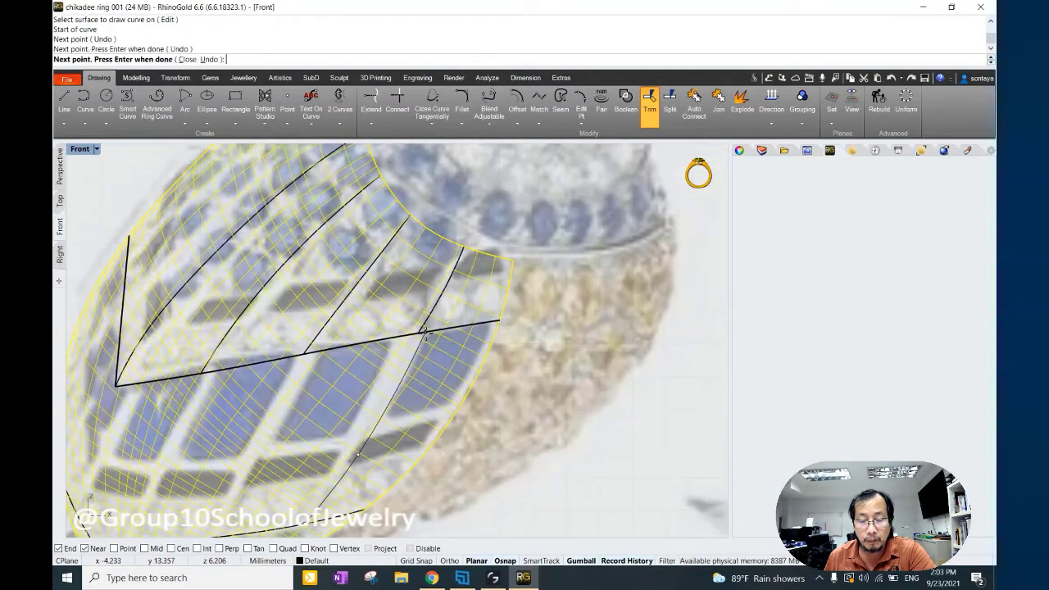
key(Return)
scroll(426, 329, down, 2)
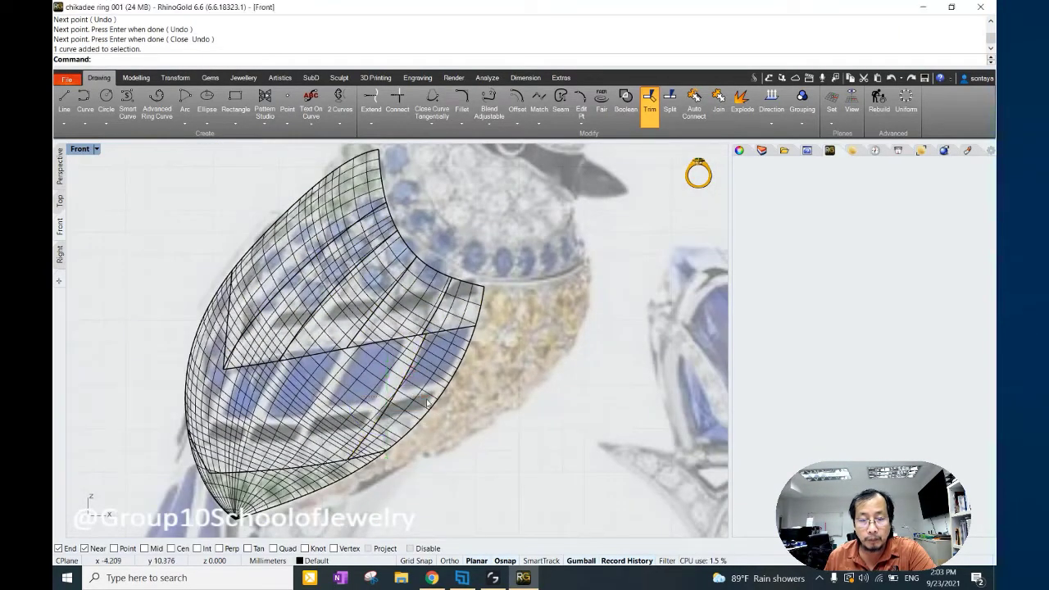
Draw another short curve on the surface and delete the misplaced curve.
click(361, 402)
key(Return)
click(372, 418)
scroll(371, 418, up, 2)
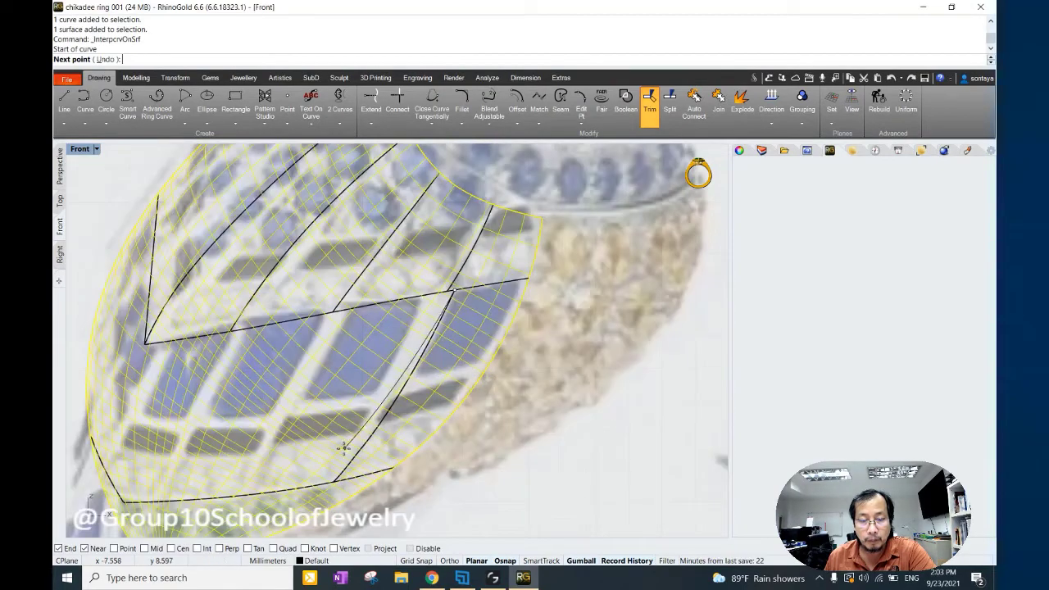
scroll(339, 445, up, 2)
click(346, 477)
key(Return)
click(358, 459)
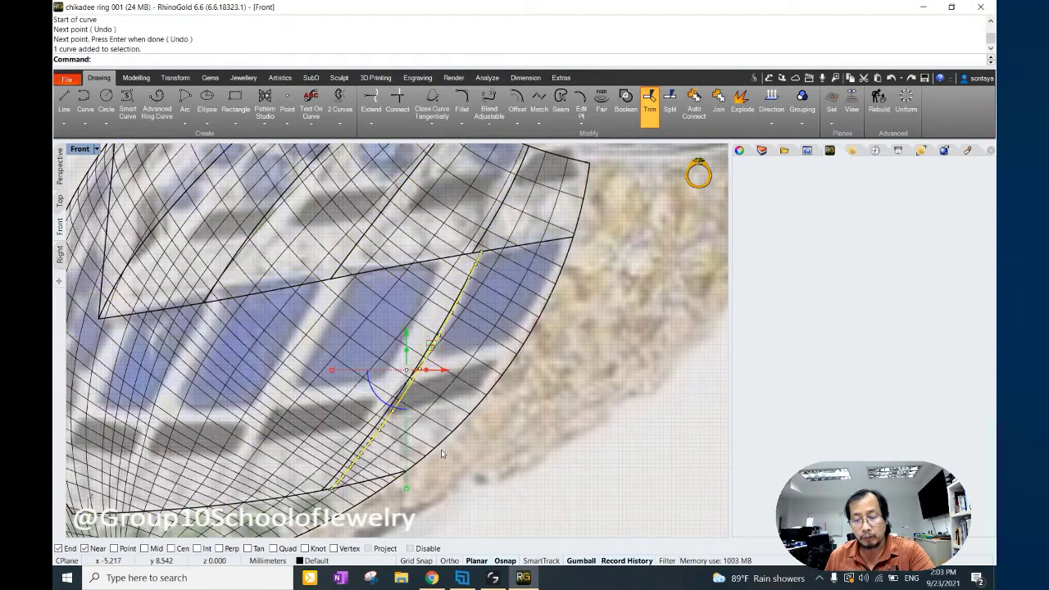
key(Delete)
scroll(445, 443, down, 2)
click(377, 336)
Redraw a four-point curve down to the wing's bottom edge and delete the middle curve.
key(Return)
click(377, 336)
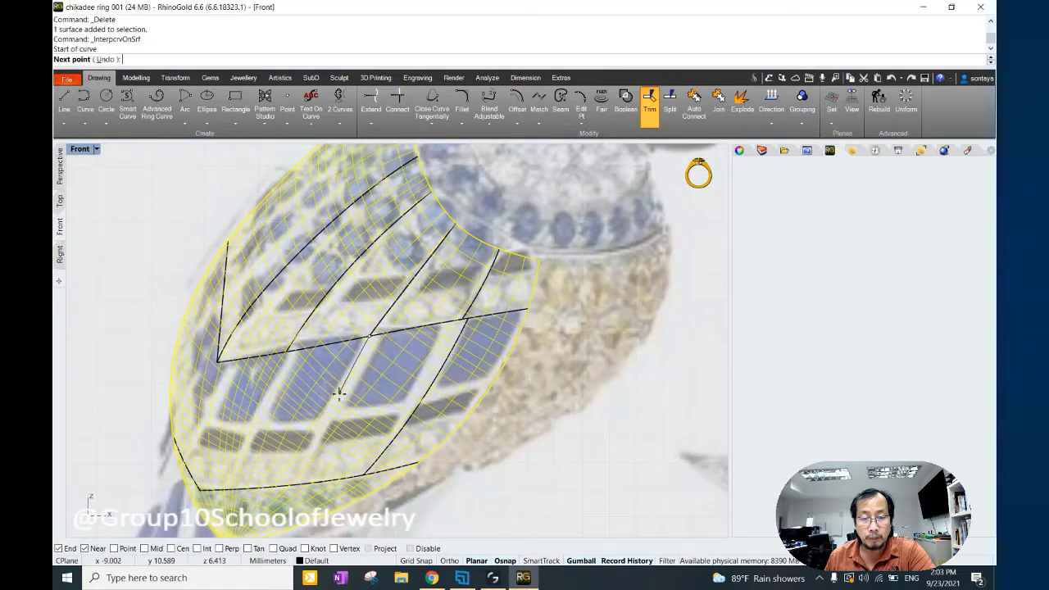
click(338, 397)
click(309, 461)
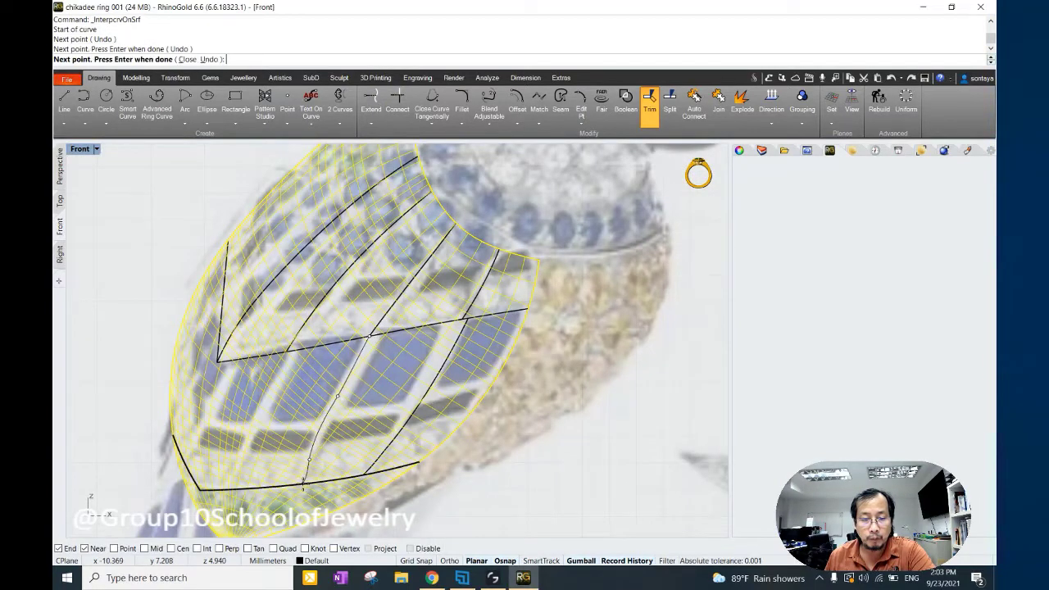
click(297, 483)
key(Return)
scroll(298, 459, down, 3)
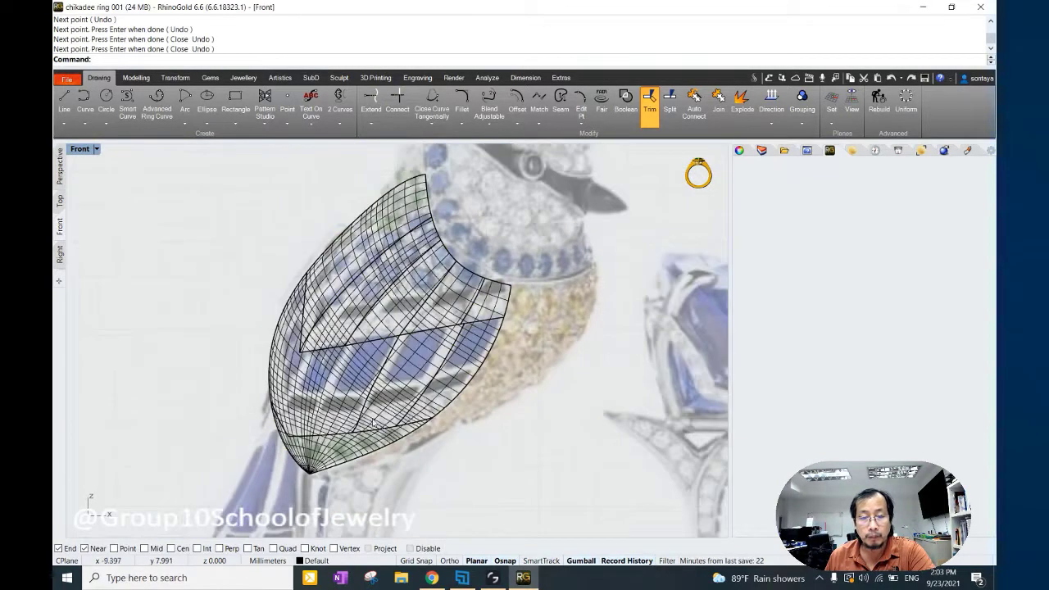
scroll(373, 425, up, 5)
click(348, 443)
key(Delete)
Draw two long feather curves from the bottom edge up toward the wing's top.
key(Return)
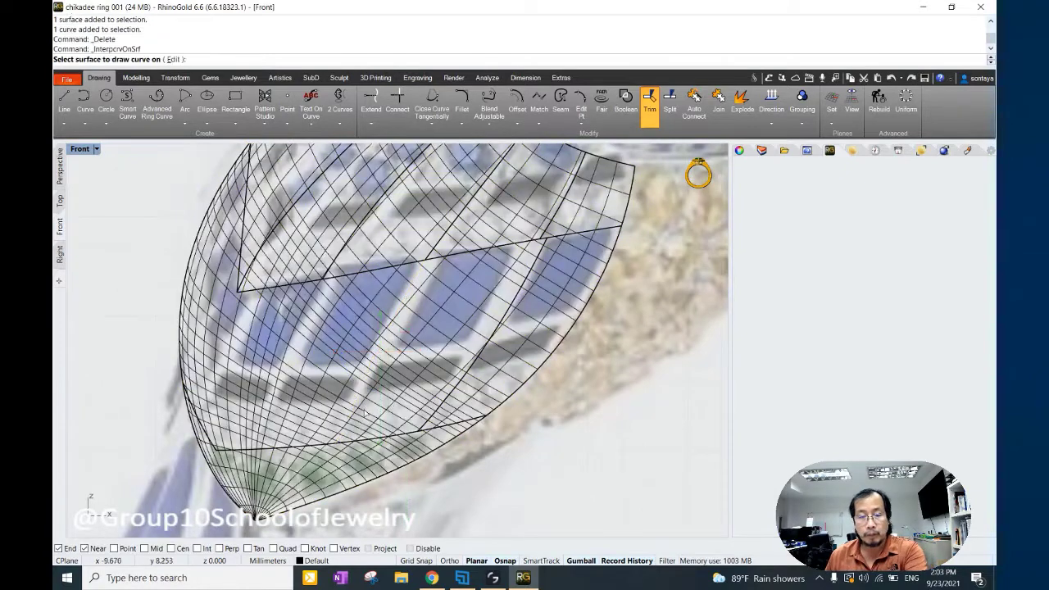
click(330, 441)
click(329, 442)
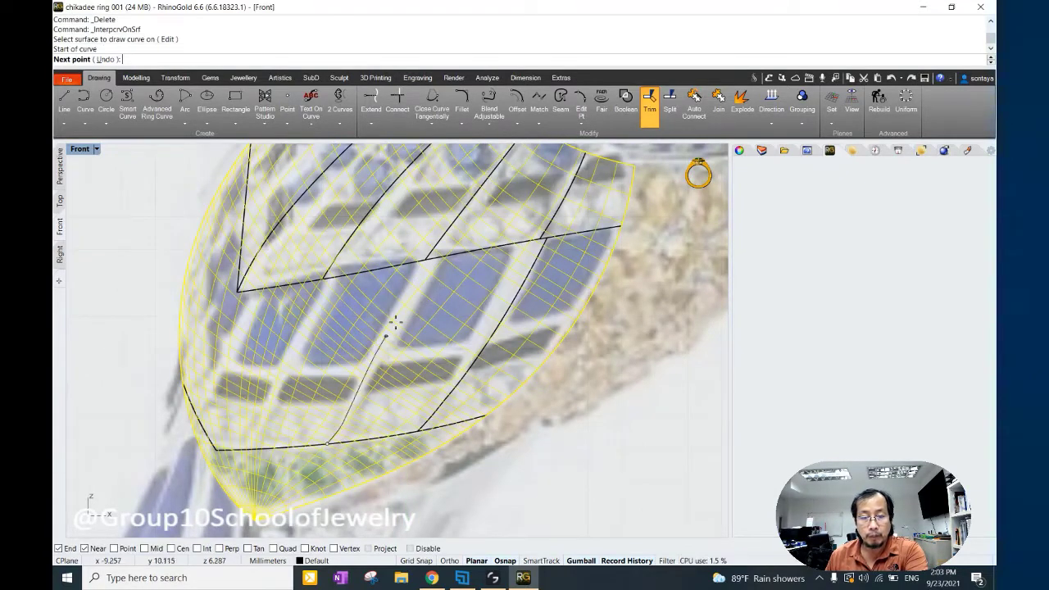
click(426, 261)
key(Return)
click(250, 447)
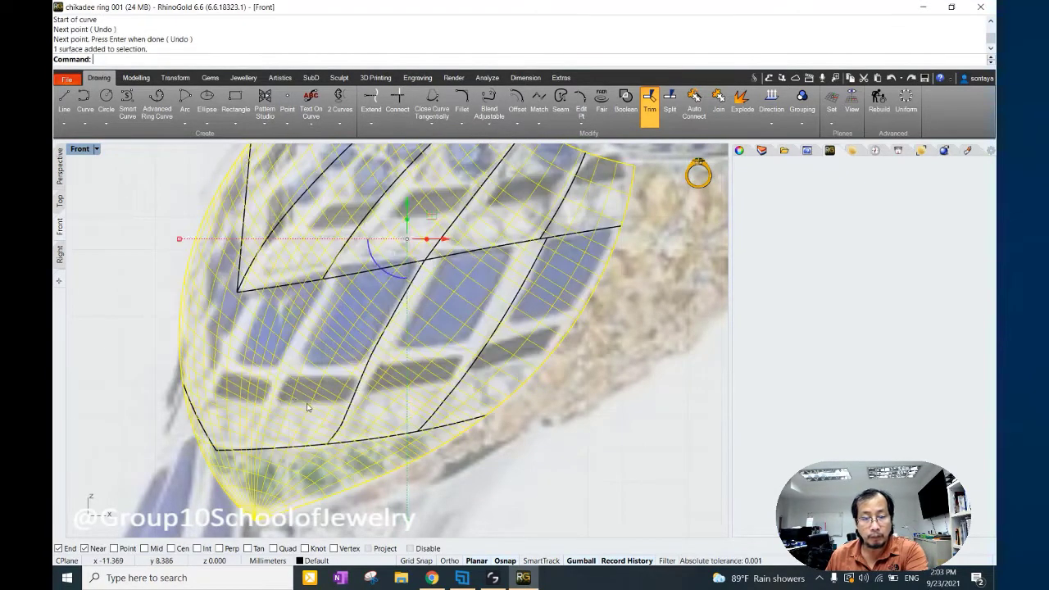
key(Return)
click(249, 447)
click(305, 345)
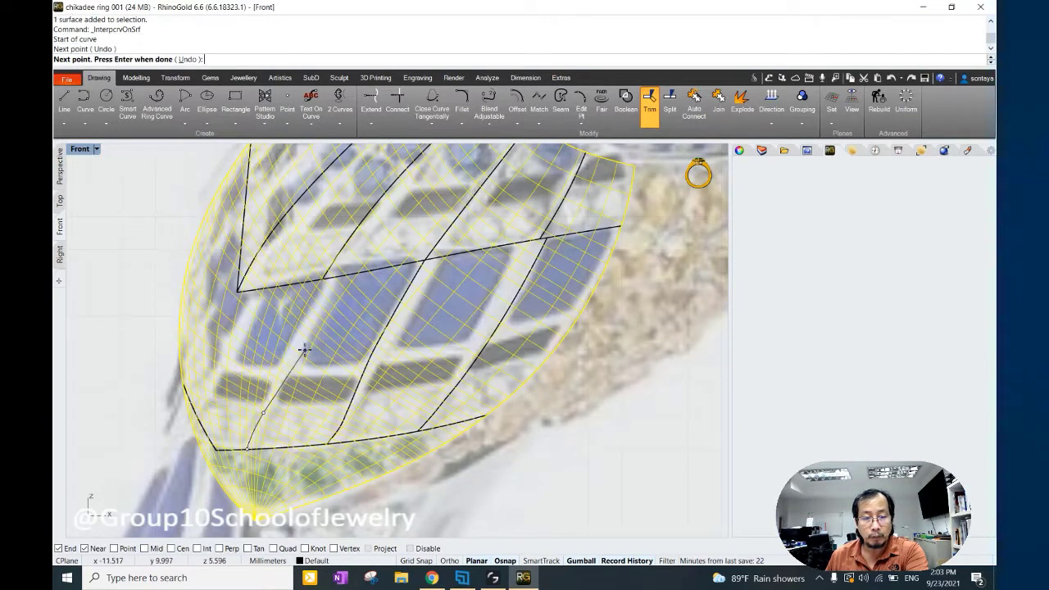
click(431, 147)
key(Return)
key(Return)
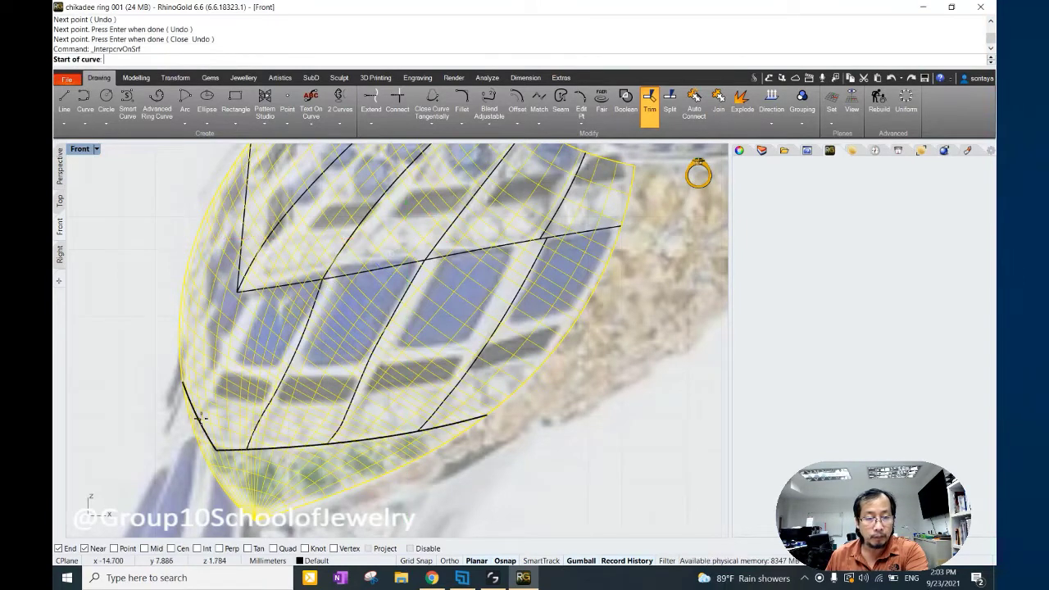
Draw a short feather curve near the wing tip along the left edge.
click(196, 410)
click(222, 346)
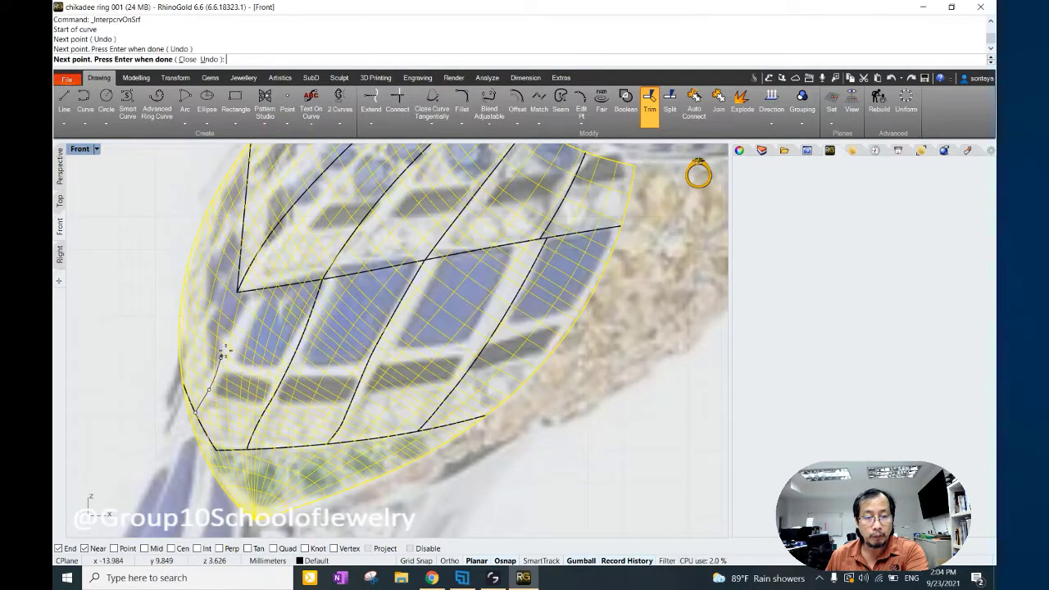
click(238, 291)
click(309, 312)
key(Return)
key(Escape)
scroll(309, 312, down, 3)
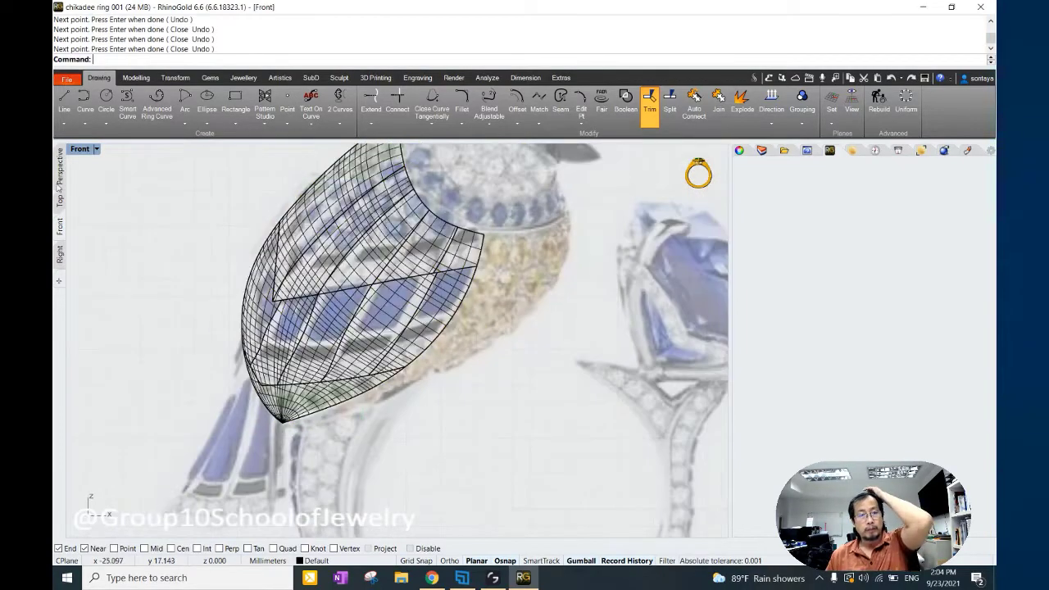
In Perspective, draw a three-point on-surface curve from the wing tip up the surface.
click(59, 166)
key(Return)
click(324, 348)
click(317, 346)
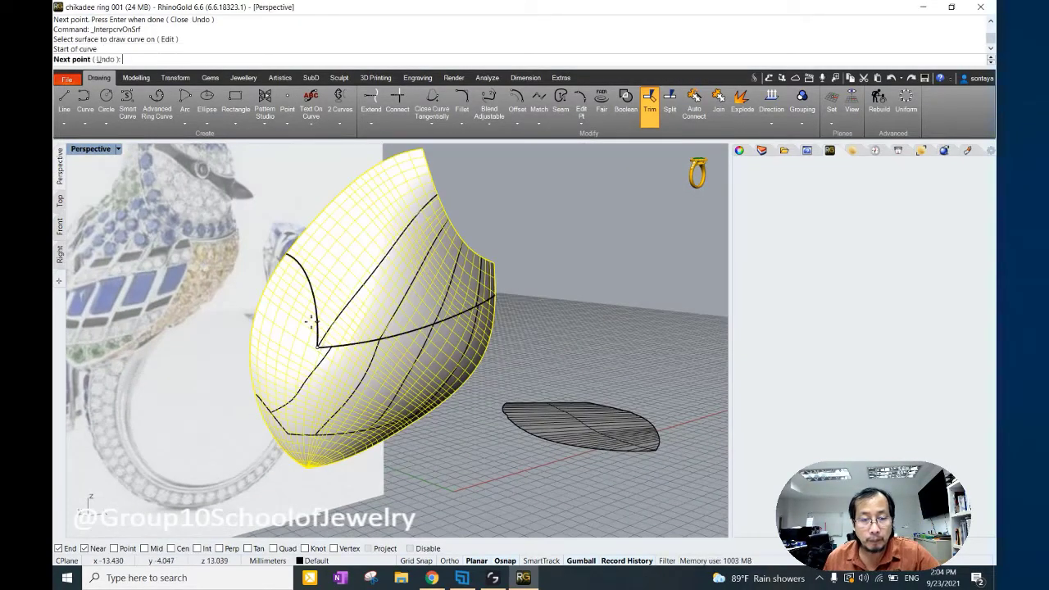
click(301, 310)
click(280, 259)
key(Return)
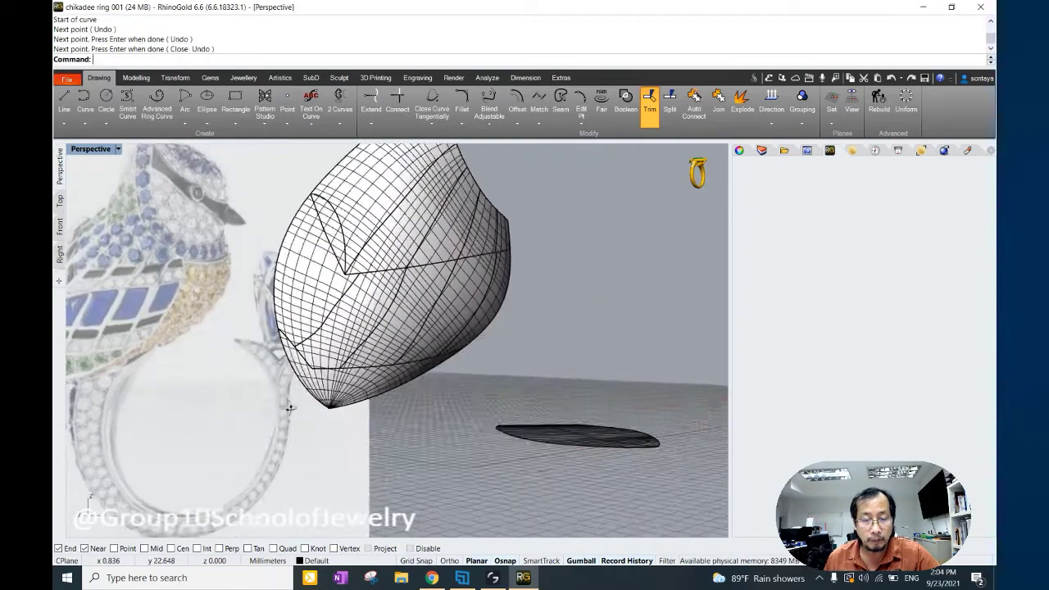
Draw another on-surface curve from the wing tip along the surface edge.
right_drag(280, 259, 320, 343)
click(319, 342)
key(Return)
click(319, 339)
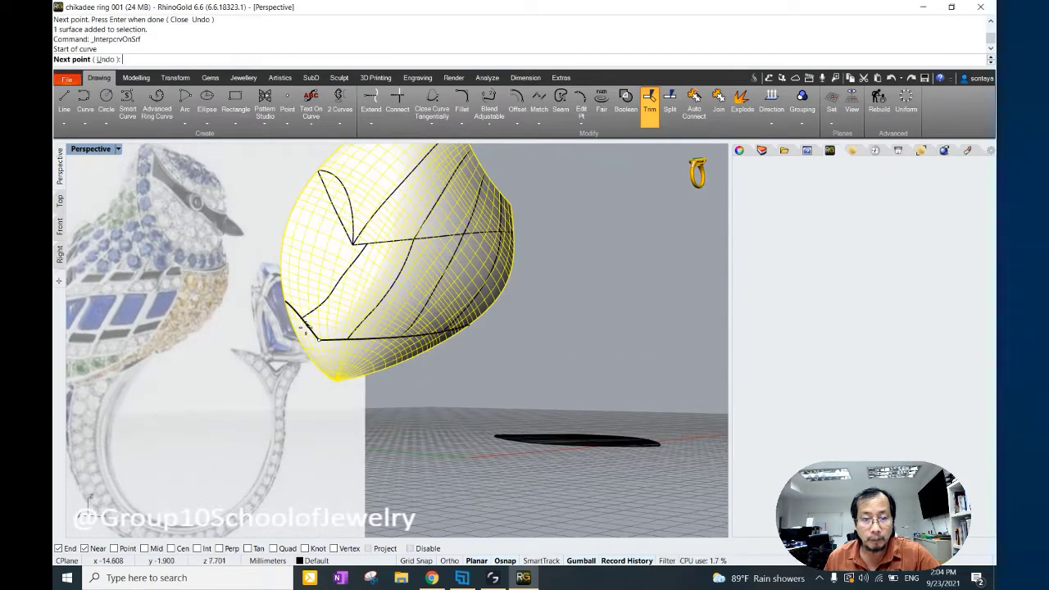
click(307, 325)
click(283, 291)
key(Return)
Pick the unwanted curve out of the overlapping objects and delete it.
click(528, 332)
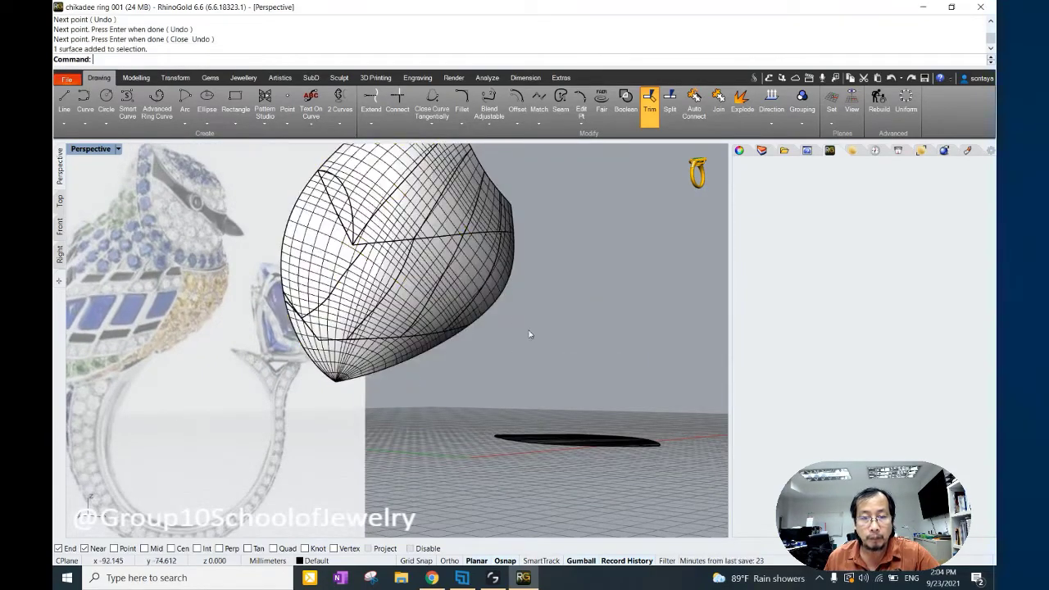
click(357, 282)
click(381, 301)
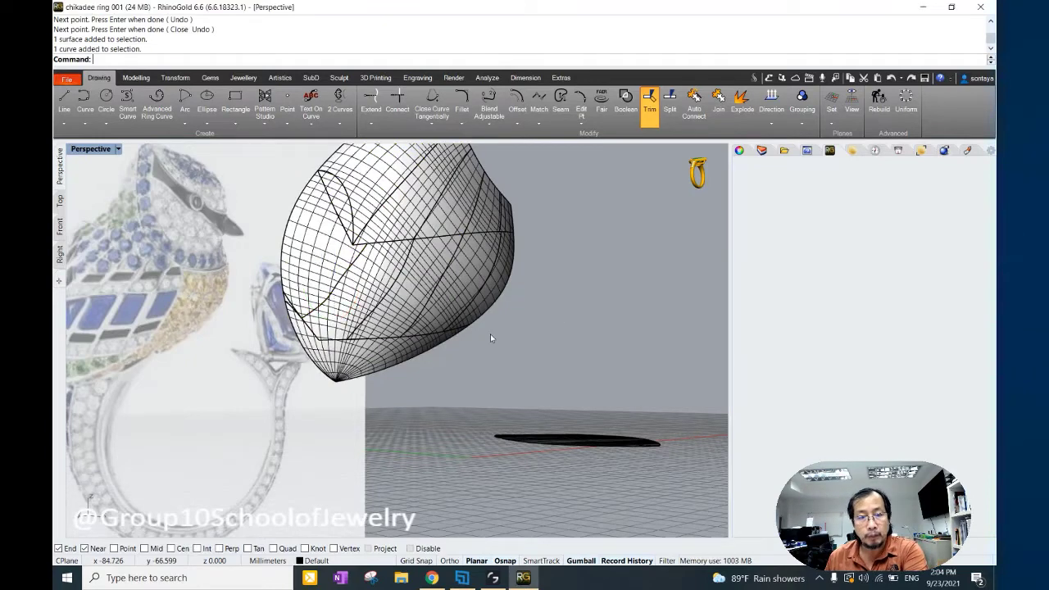
scroll(340, 286, up, 4)
click(352, 296)
click(363, 314)
key(Delete)
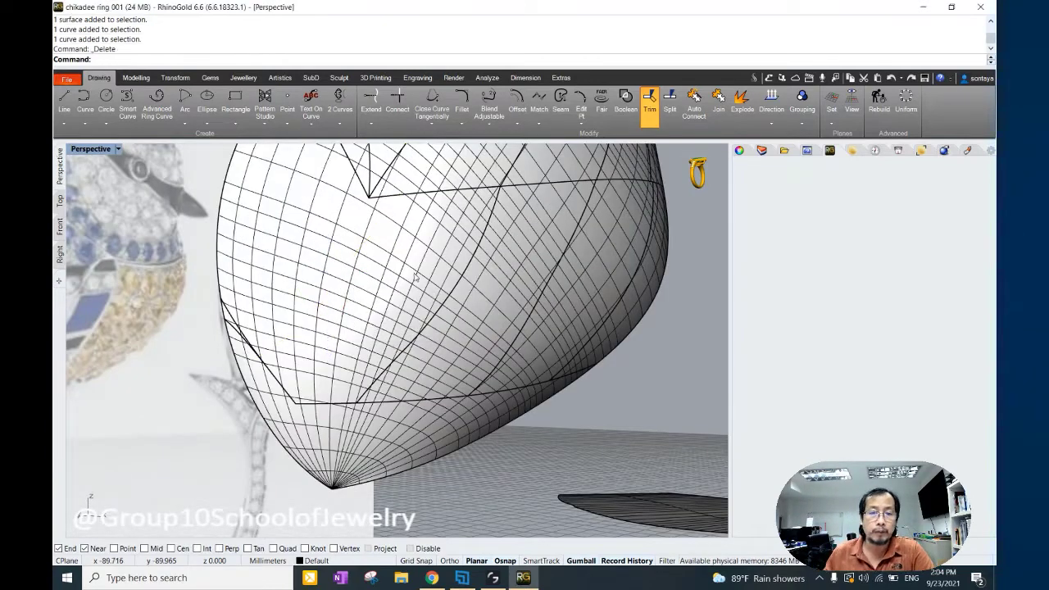
Draw the replacement divider curve from near the upper edge down toward the wing tip.
click(393, 204)
key(Return)
click(392, 197)
click(351, 271)
click(280, 383)
key(Return)
click(60, 227)
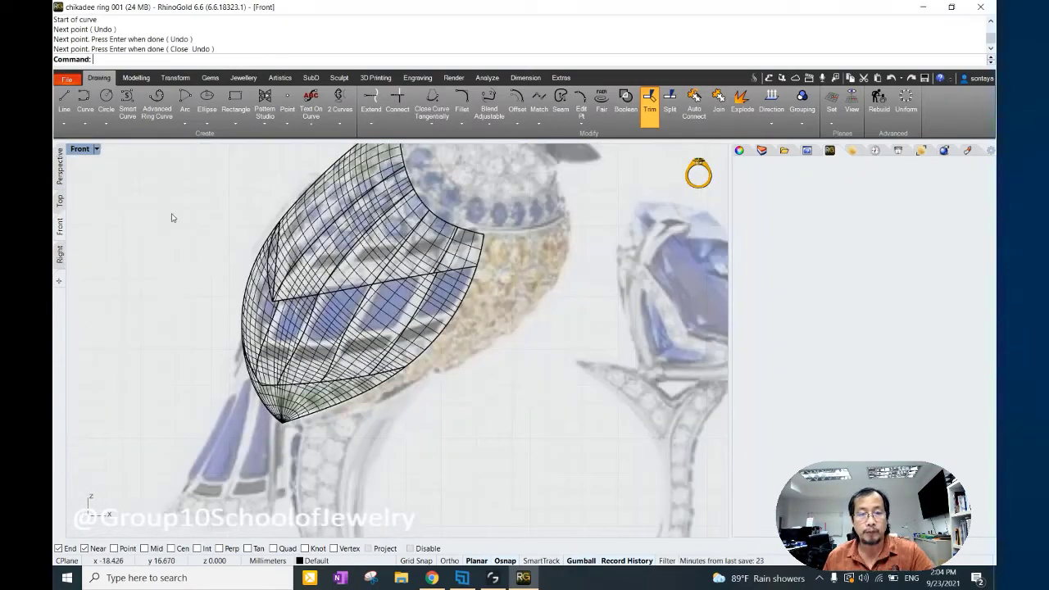
In Perspective, explode the selected feather curve into two pieces.
click(60, 168)
scroll(344, 360, up, 3)
click(338, 357)
click(356, 377)
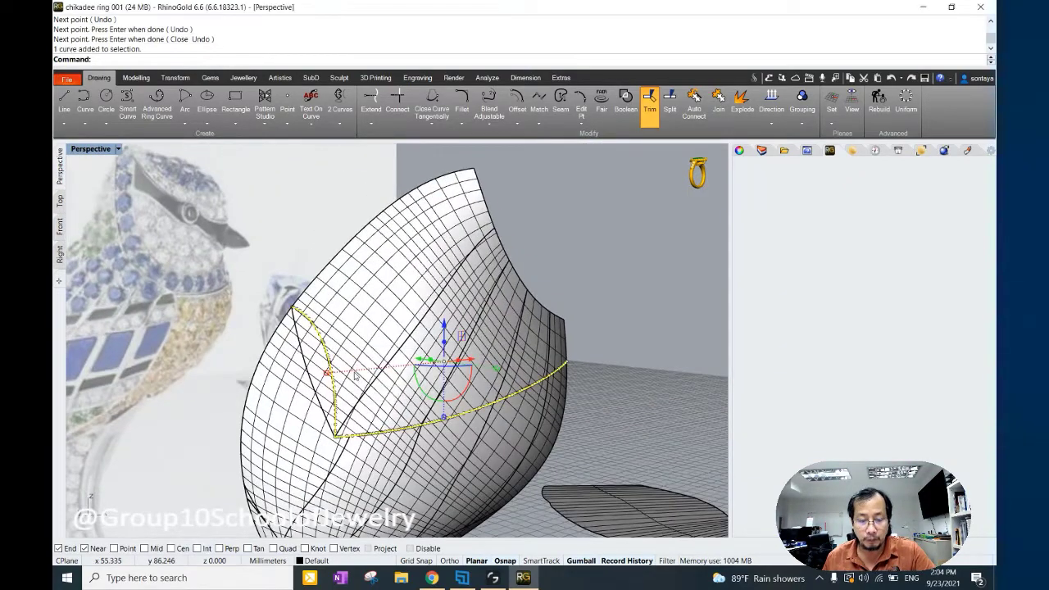
text(W)
key(BackSpace)
text(E)
key(Return)
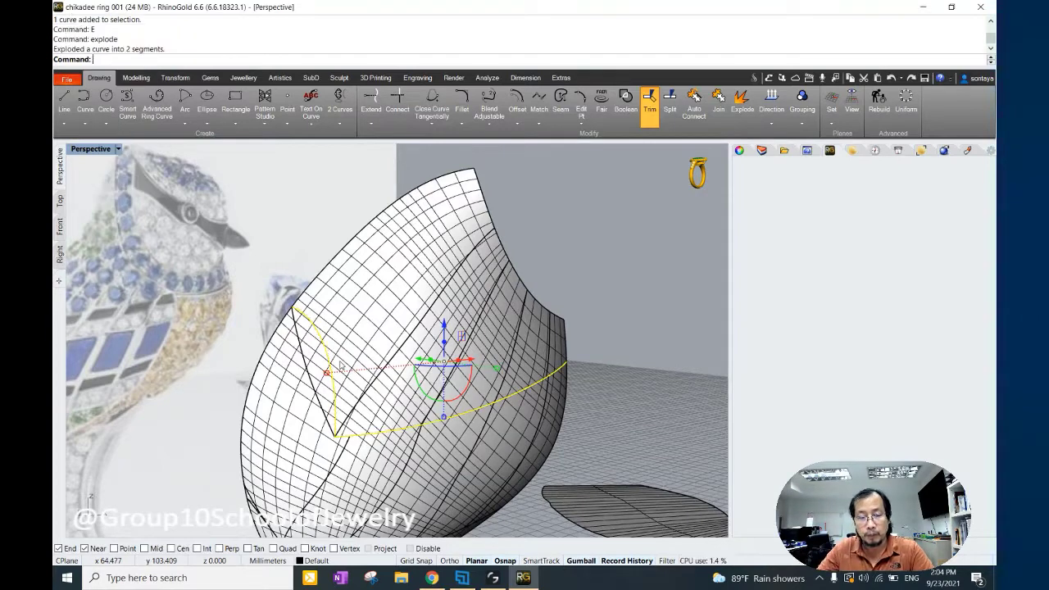
Delete the unwanted piece of the exploded curve.
click(336, 341)
click(360, 366)
right_drag(358, 370, 348, 358)
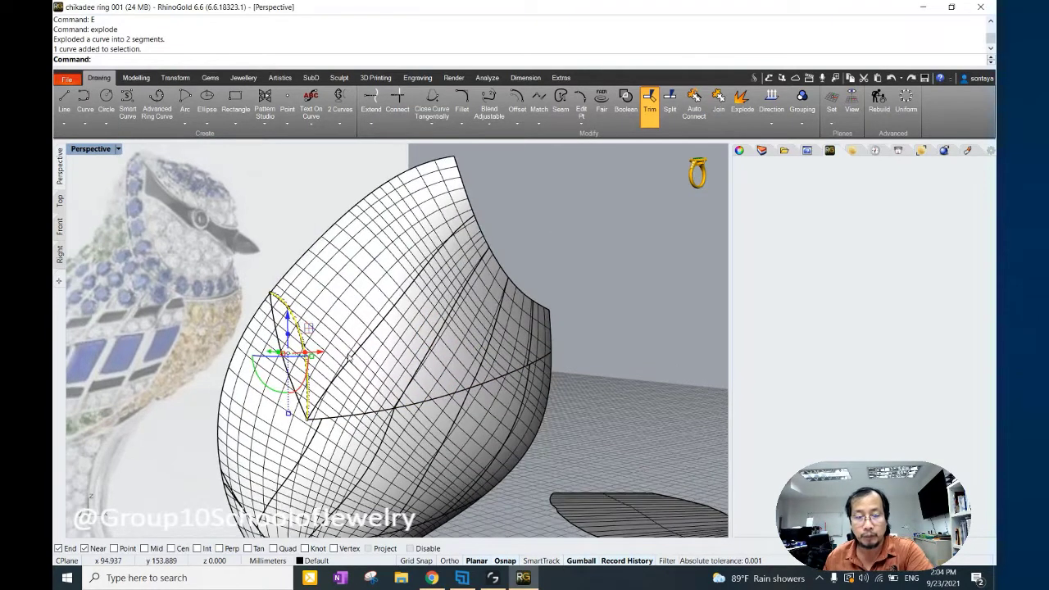
key(Delete)
Start an Interpolate on Surface curve on the wing surface.
click(350, 323)
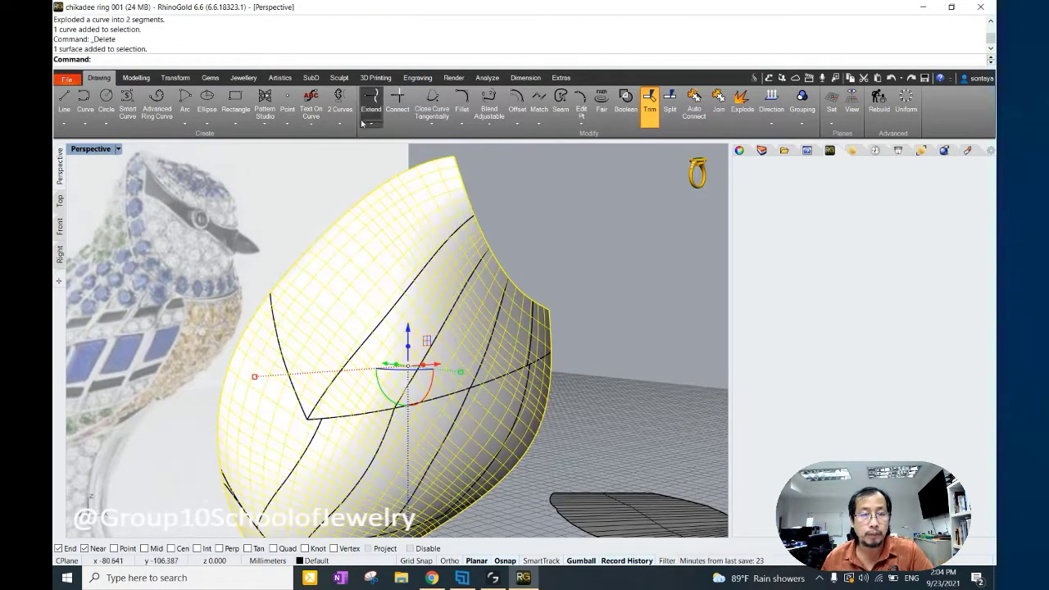
click(85, 123)
click(115, 213)
mouse_move(304, 331)
right_down()
mouse_move(292, 304)
mouse_move(303, 347)
right_up()
Draw a three-point curve running up-right across the wing surface.
click(298, 357)
click(334, 297)
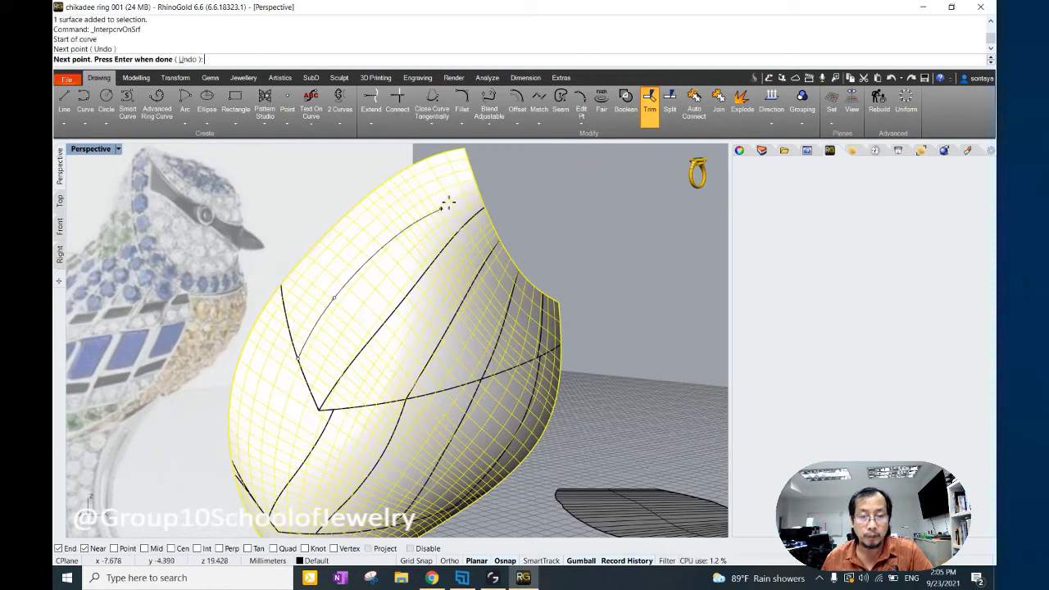
click(404, 236)
right_click(471, 180)
right_drag(471, 180, 336, 292)
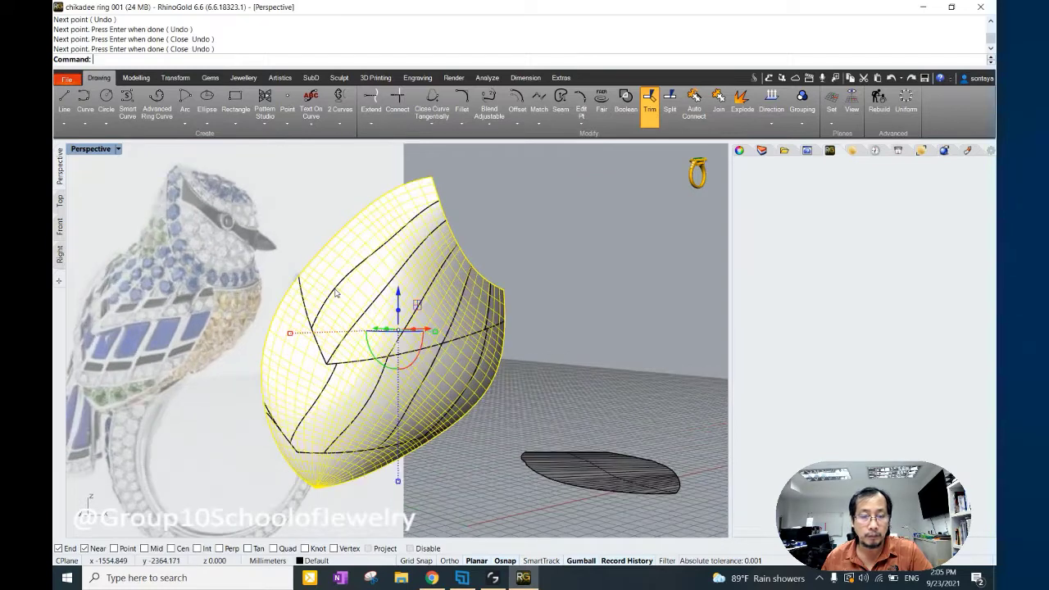
Undo the last curve and redraw an up-right feather curve from the lower wing.
key(Return)
key(Escape)
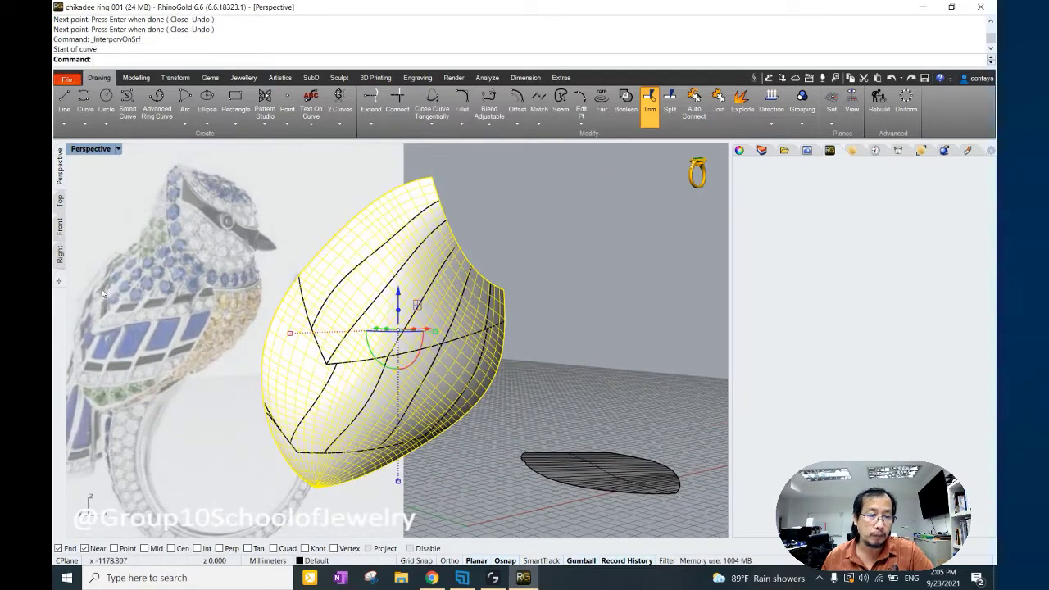
key(ctrl+z)
key(Return)
click(310, 328)
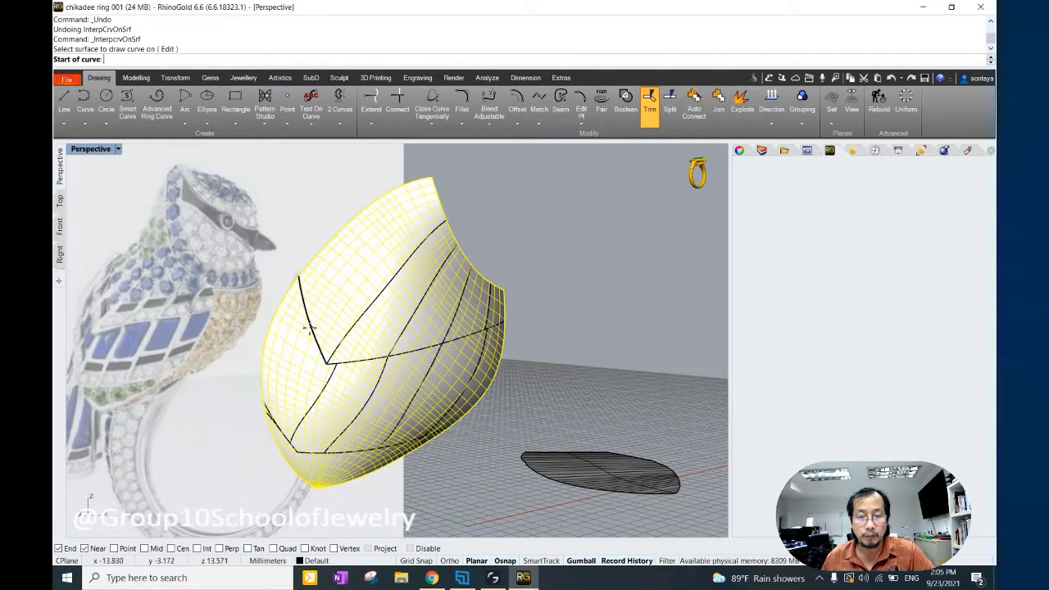
click(310, 328)
click(385, 246)
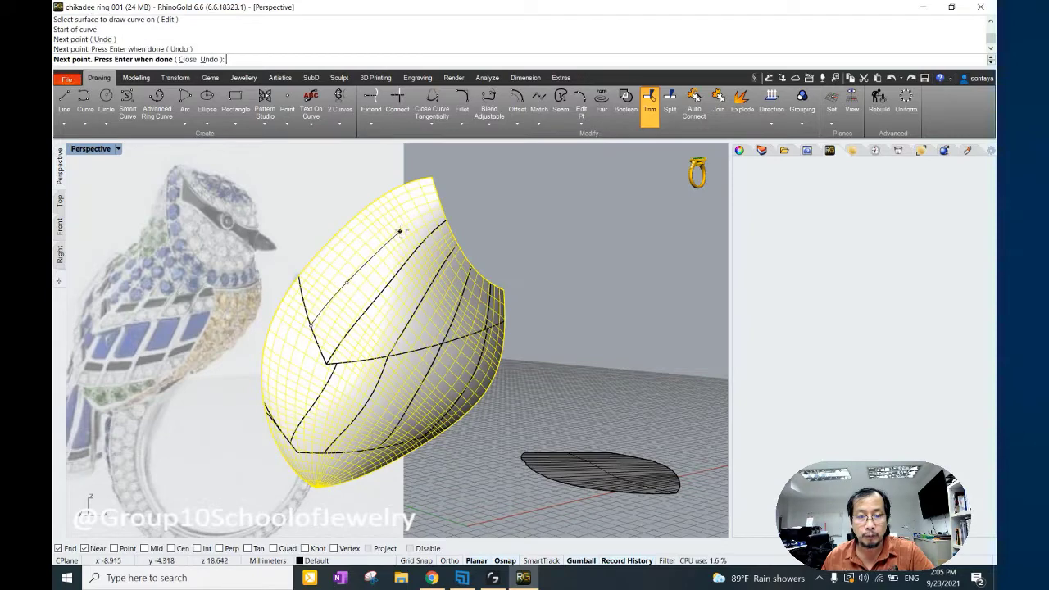
click(441, 202)
key(Return)
Add another up-right feather curve ending near the wing's top edge.
key(Return)
click(301, 287)
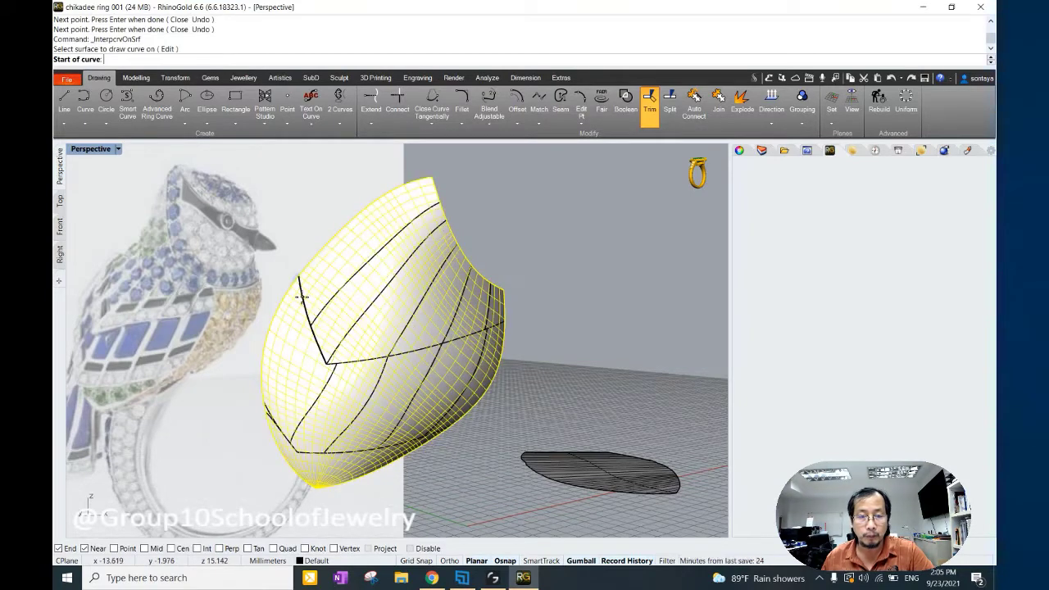
click(302, 296)
click(365, 237)
click(422, 187)
Draw a four-point feather curve reaching the top edge of the wing.
key(Return)
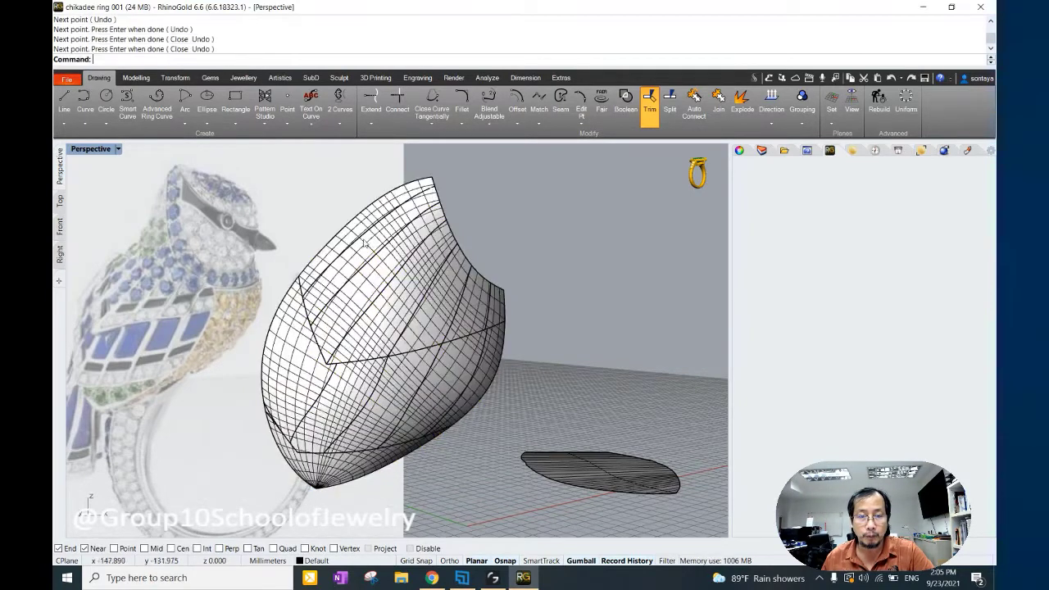
click(365, 242)
key(Return)
click(298, 276)
click(338, 232)
click(383, 195)
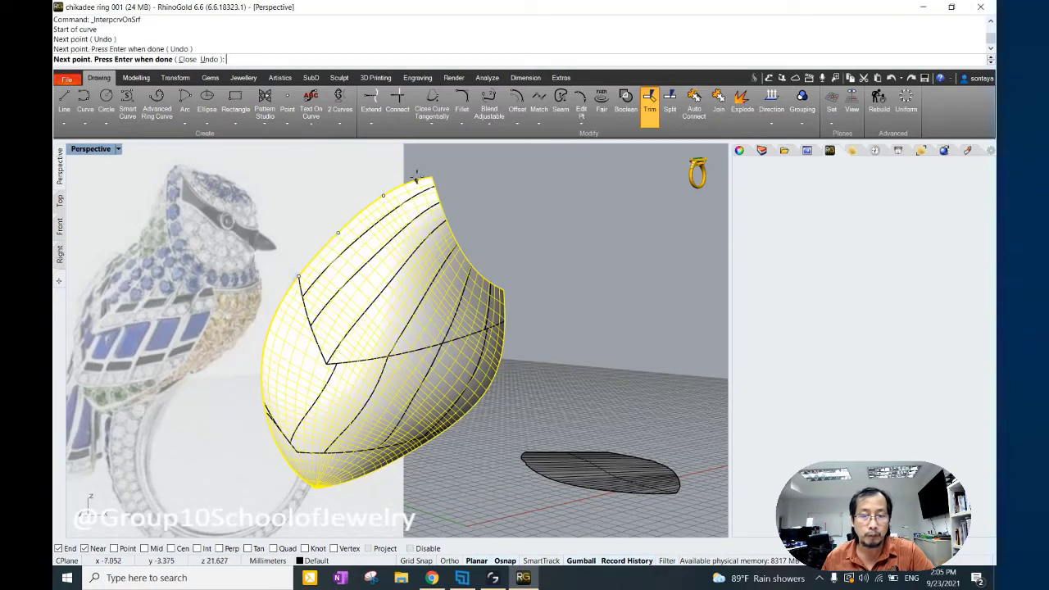
click(416, 177)
key(Return)
right_drag(416, 177, 369, 372)
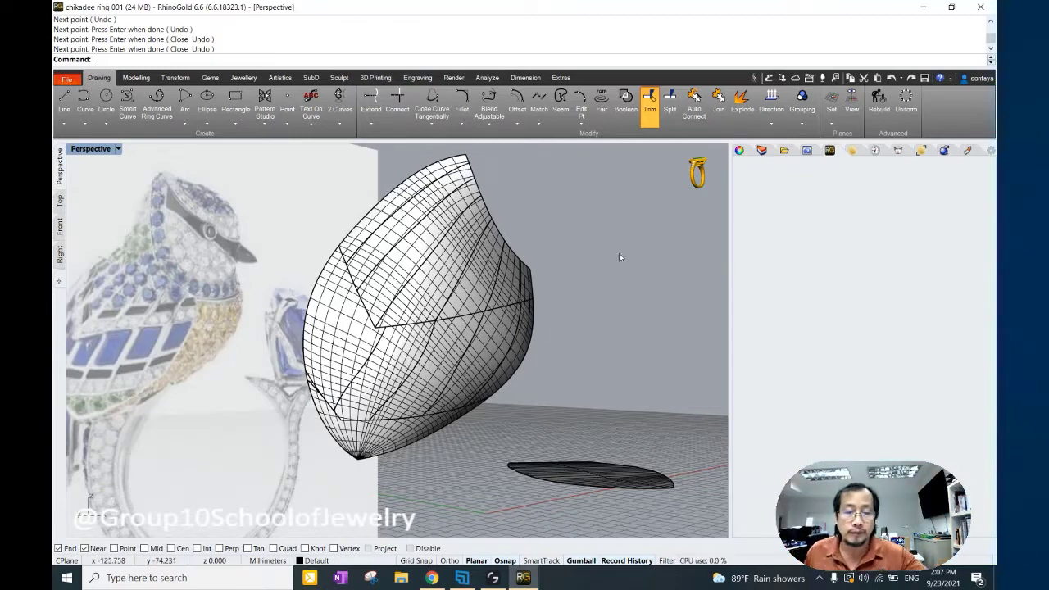
Cancel and undo the stray straight line started on the wing.
right_drag(343, 356, 270, 271)
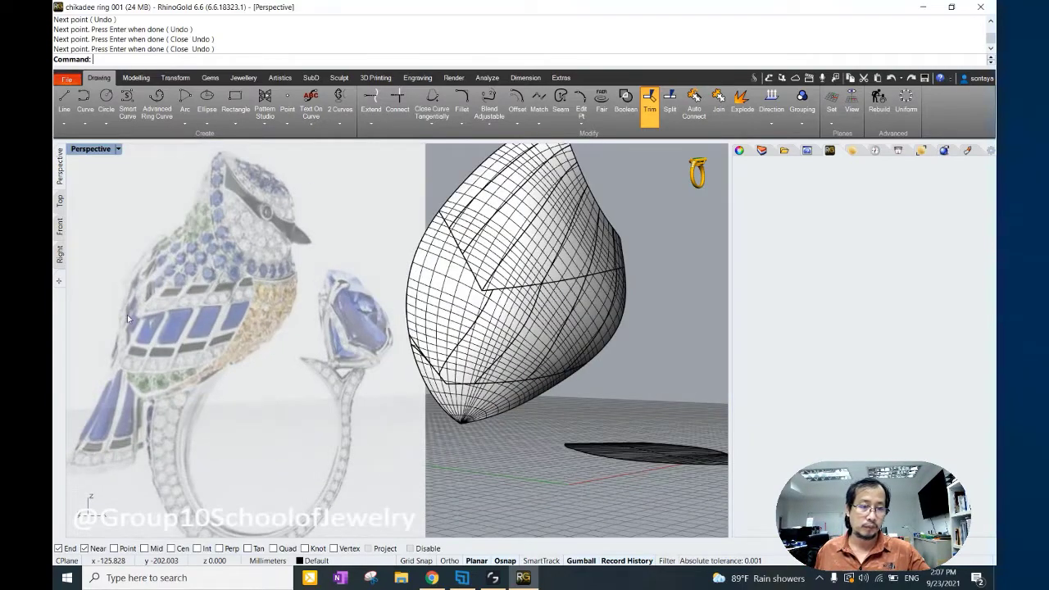
click(64, 98)
scroll(459, 327, up, 3)
scroll(459, 328, up, 3)
click(490, 261)
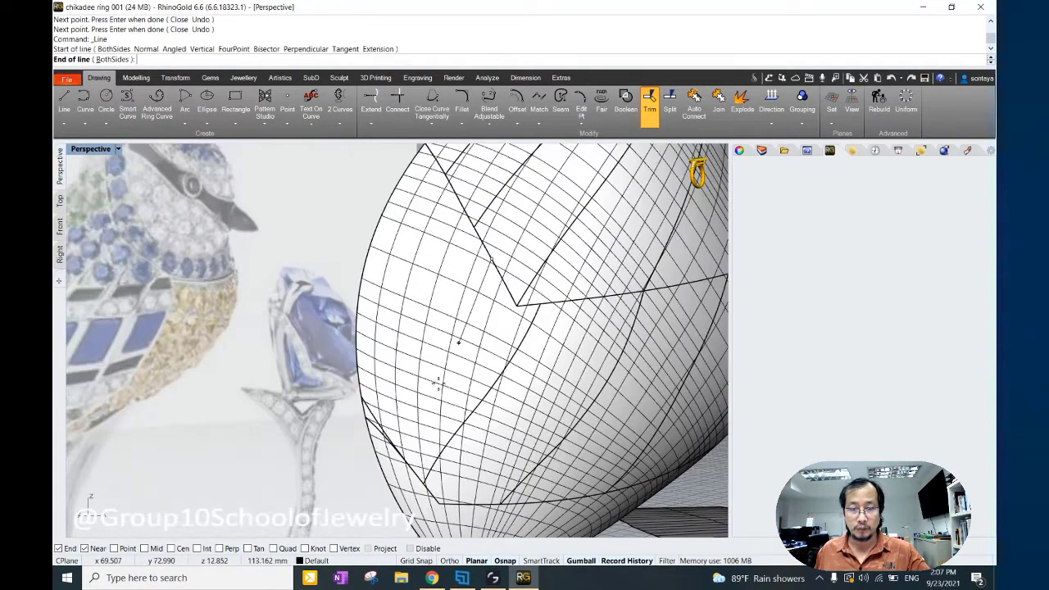
key(Escape)
scroll(454, 289, down, 3)
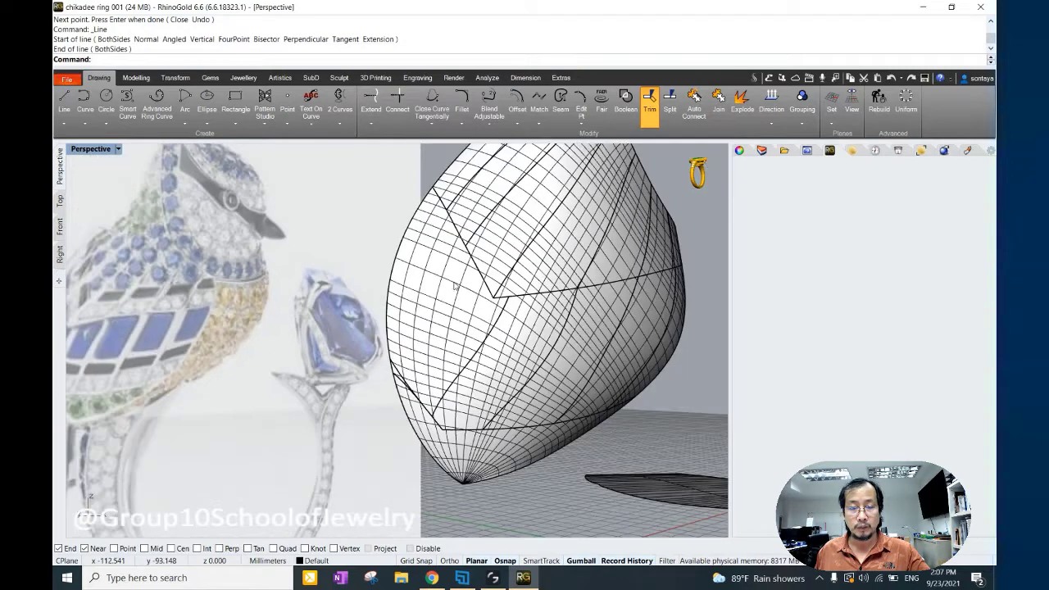
key(ctrl+z)
Draw an on-surface curve from near the wing's left edge toward the lower-left.
click(84, 100)
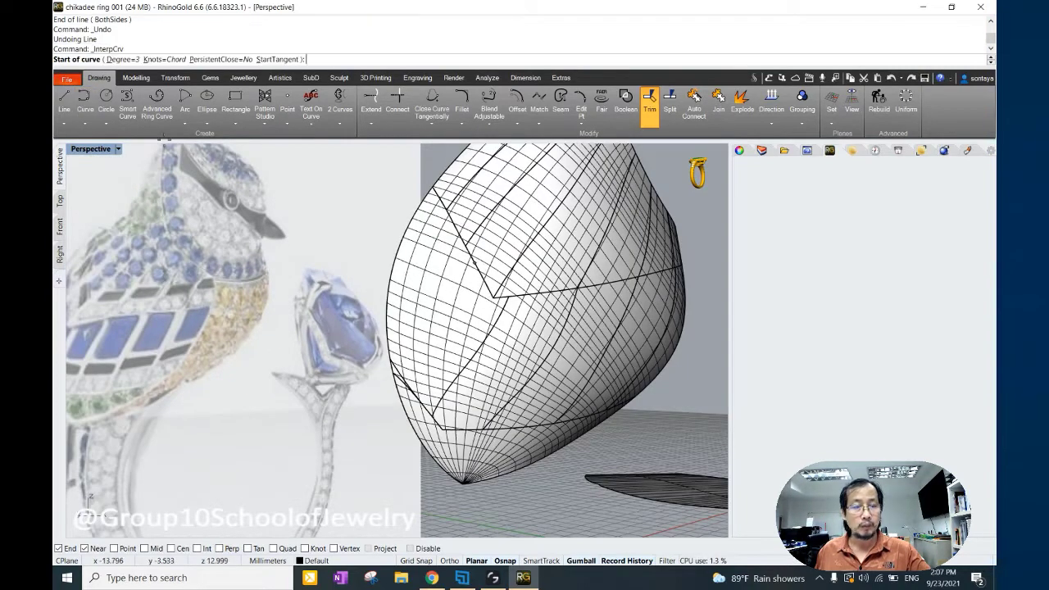
click(84, 123)
click(123, 246)
click(464, 286)
scroll(469, 314, down, 3)
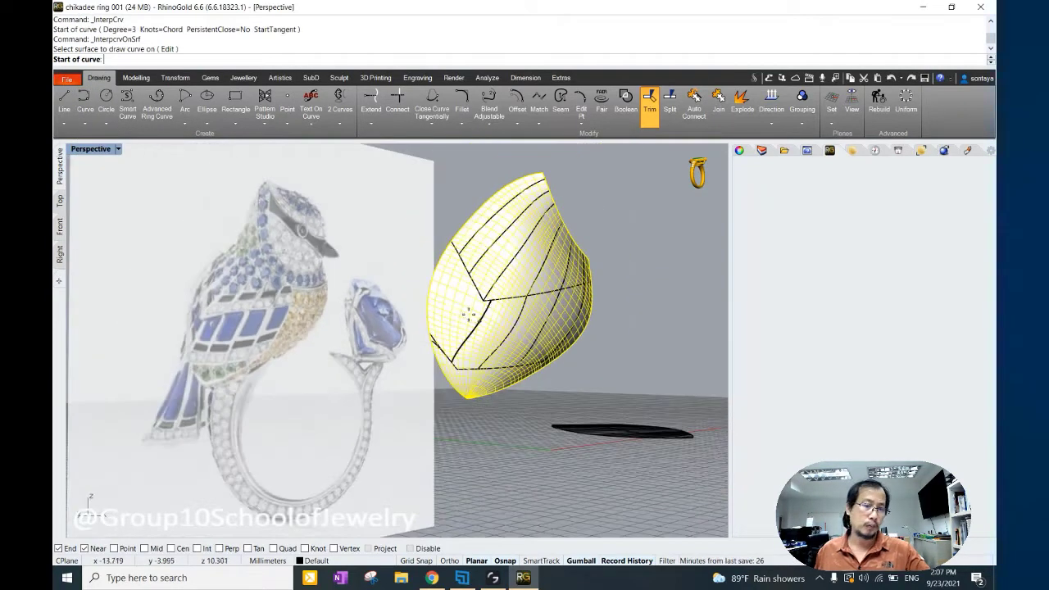
scroll(468, 314, up, 3)
click(491, 260)
click(453, 331)
click(424, 386)
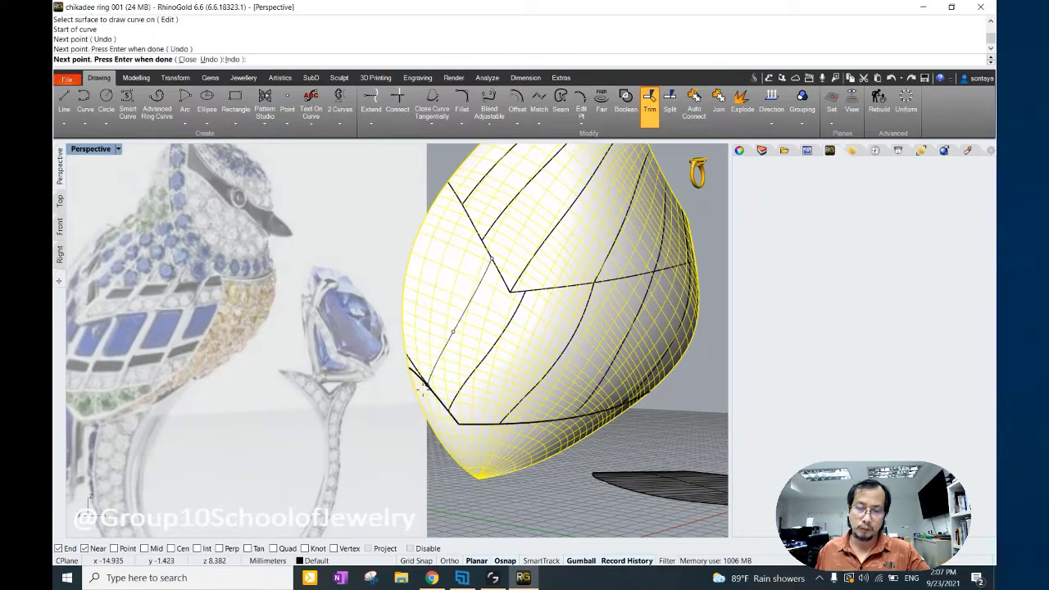
key(Return)
key(Return)
Add two more short divider curves along the lower-left of the wing.
click(464, 220)
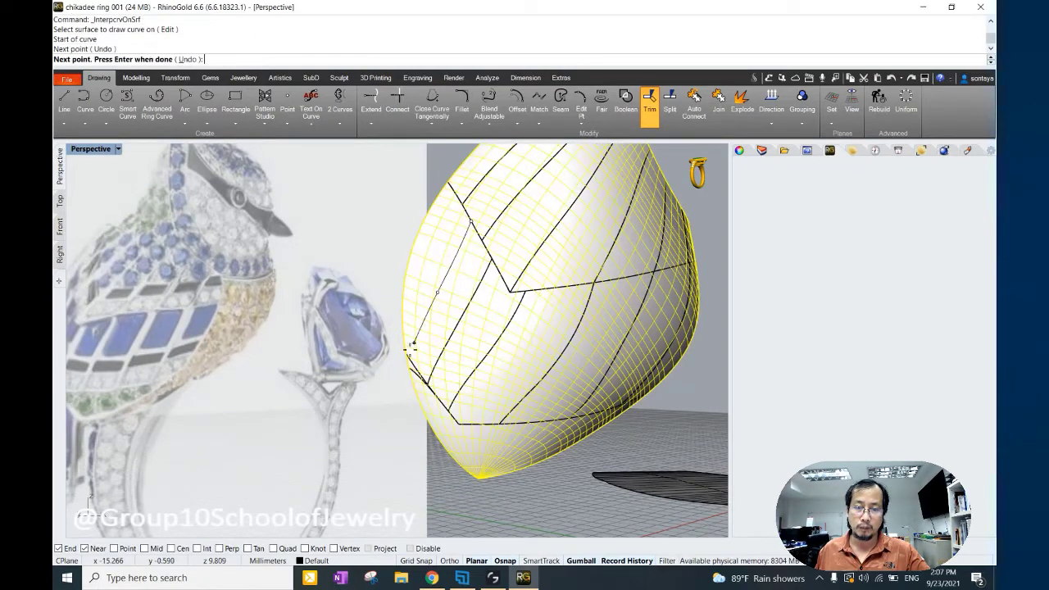
click(406, 352)
key(Return)
key(Return)
click(456, 193)
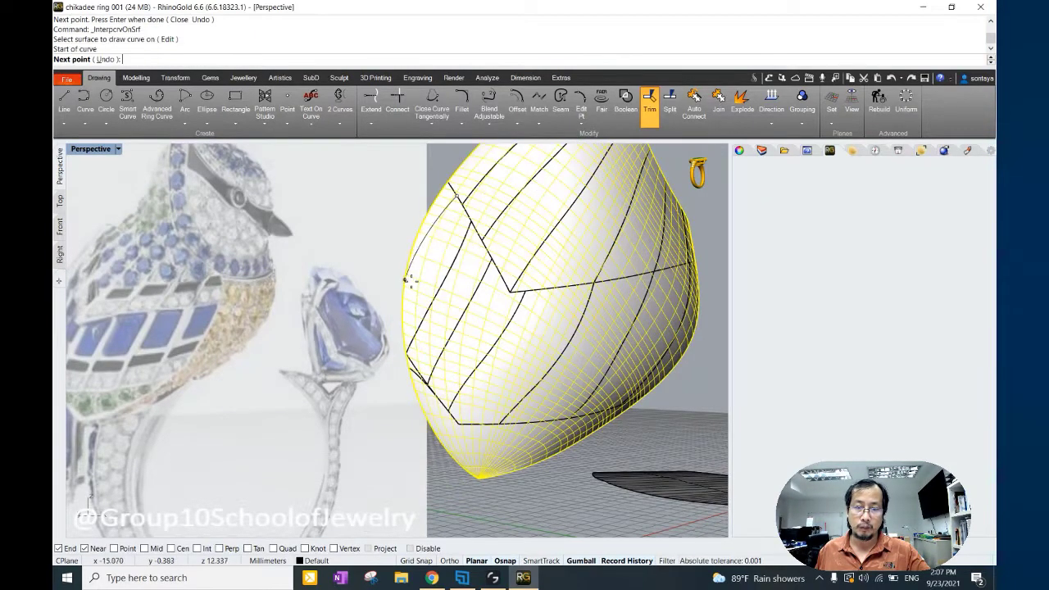
key(Return)
key(Return)
click(405, 286)
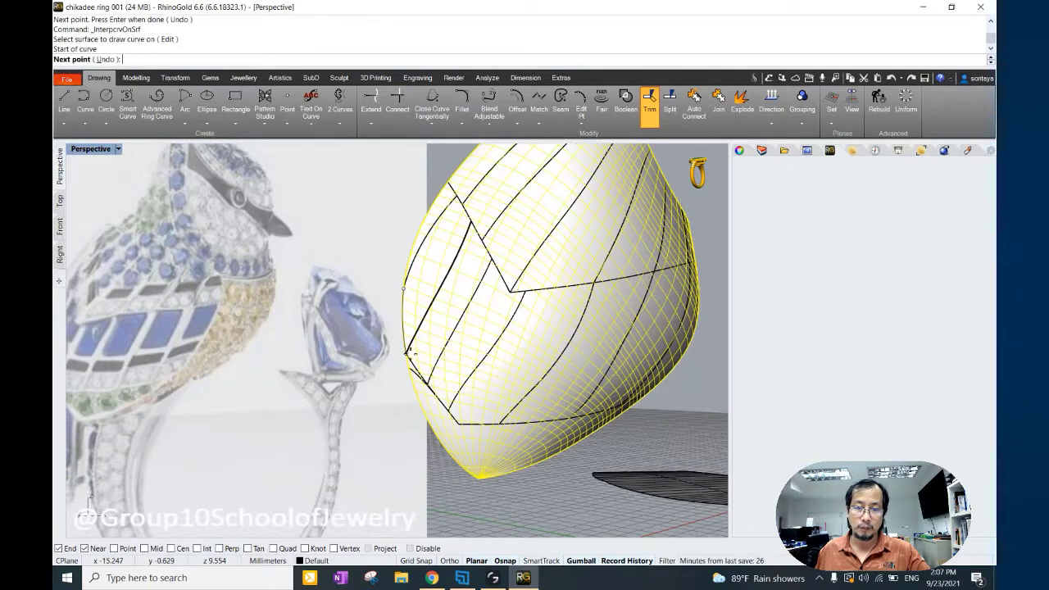
click(410, 352)
key(Return)
Zoom in and select the new curve and wing surface to check them.
scroll(409, 352, down, 3)
scroll(440, 357, up, 3)
scroll(440, 356, up, 2)
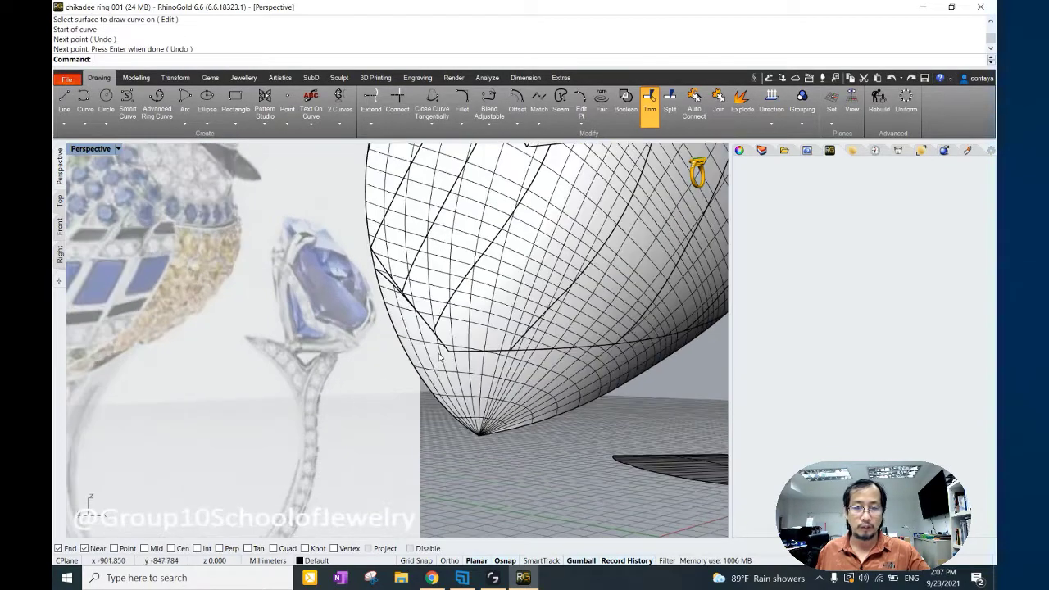
scroll(440, 356, down, 3)
scroll(440, 357, up, 3)
click(444, 351)
scroll(473, 415, down, 3)
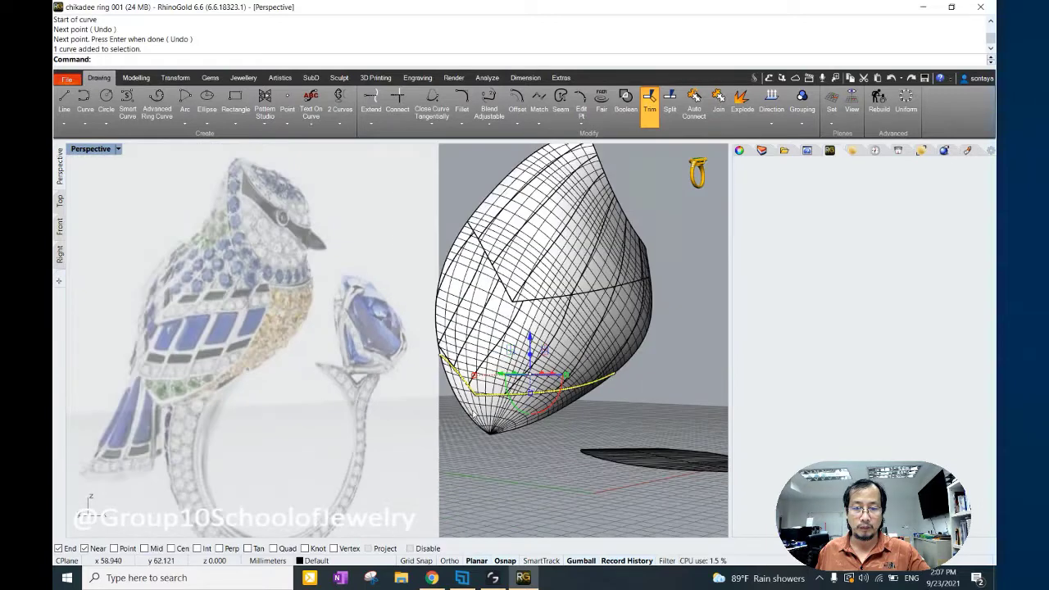
scroll(475, 396, up, 2)
click(469, 392)
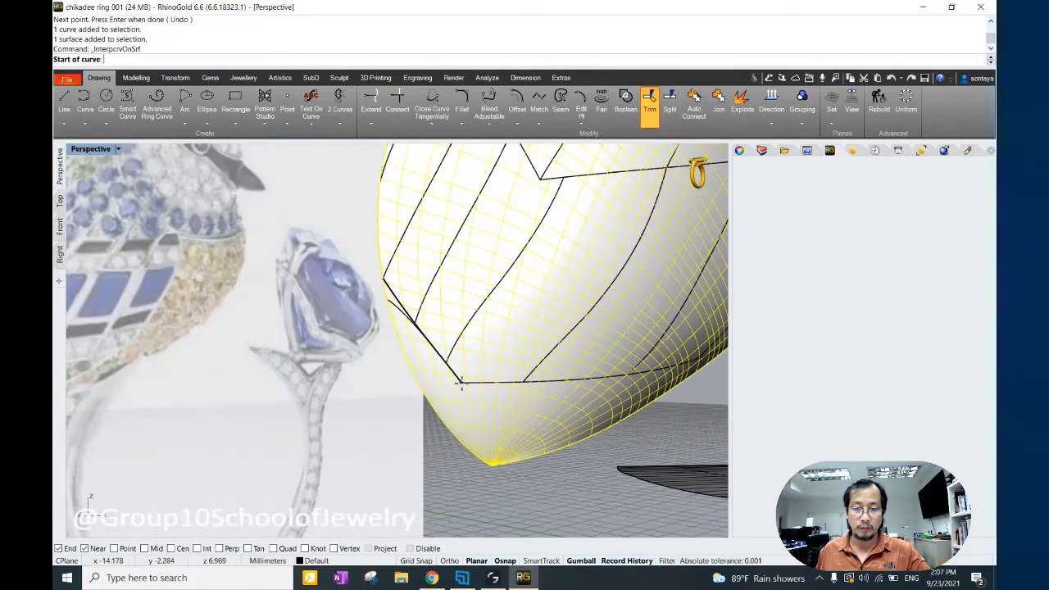
In the Front view, finish the curve near the wing's pointed tip.
click(59, 226)
scroll(262, 388, up, 3)
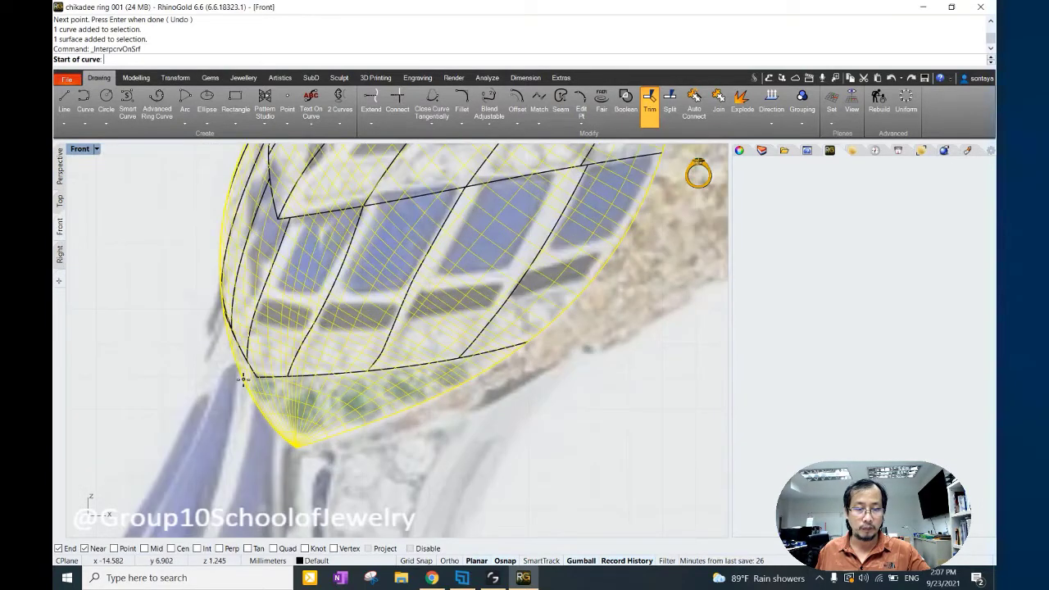
key(Return)
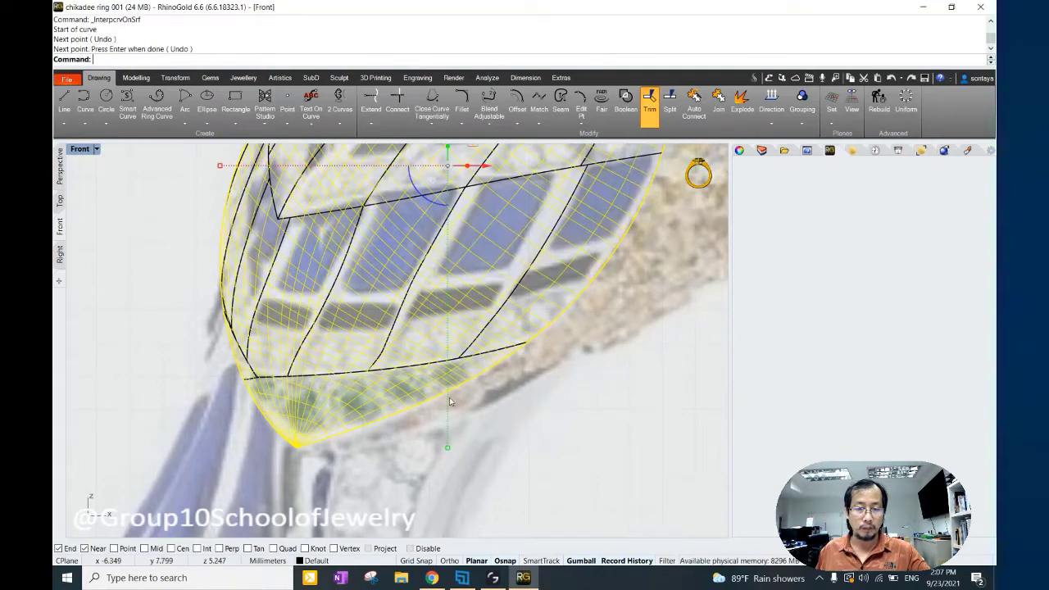
scroll(447, 435, down, 2)
scroll(426, 385, down, 2)
scroll(403, 336, down, 2)
scroll(403, 336, up, 1)
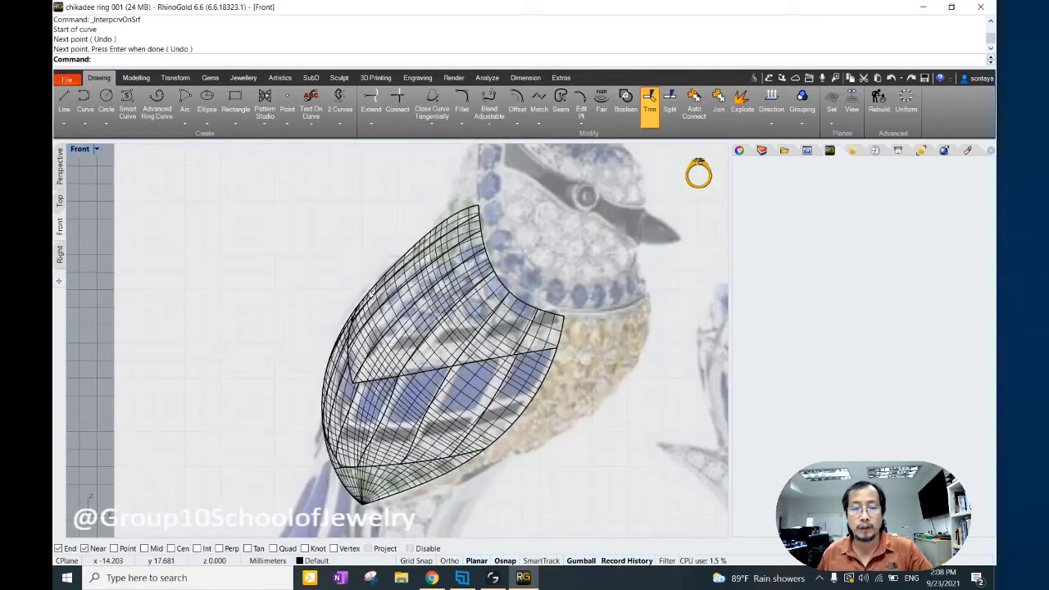
scroll(359, 345, up, 2)
Back in Perspective, orbit around the wing and select its surface.
click(59, 168)
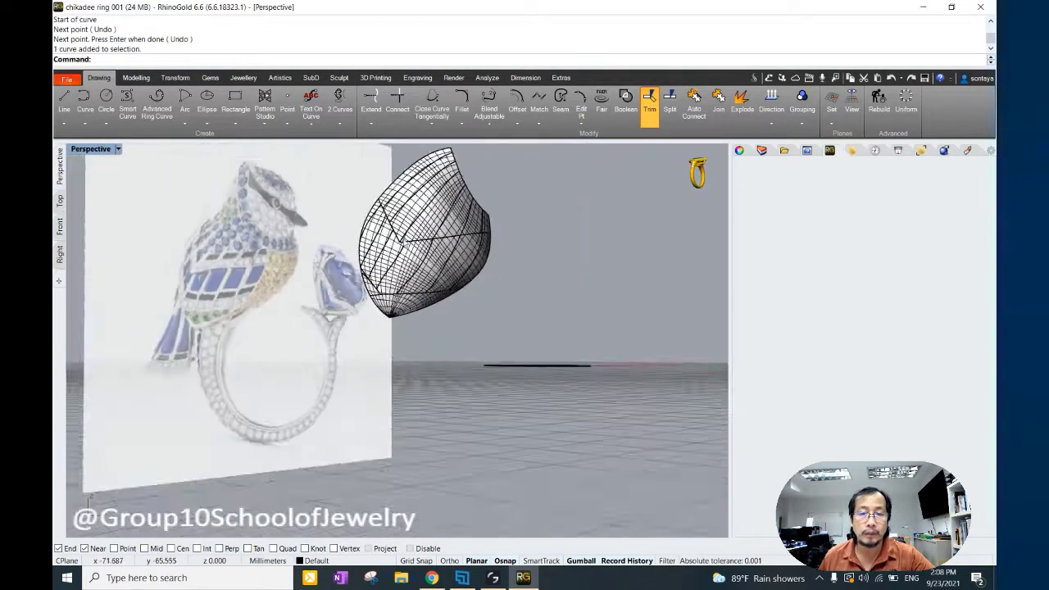
scroll(495, 303, up, 2)
scroll(495, 304, up, 2)
right_drag(496, 304, 539, 293)
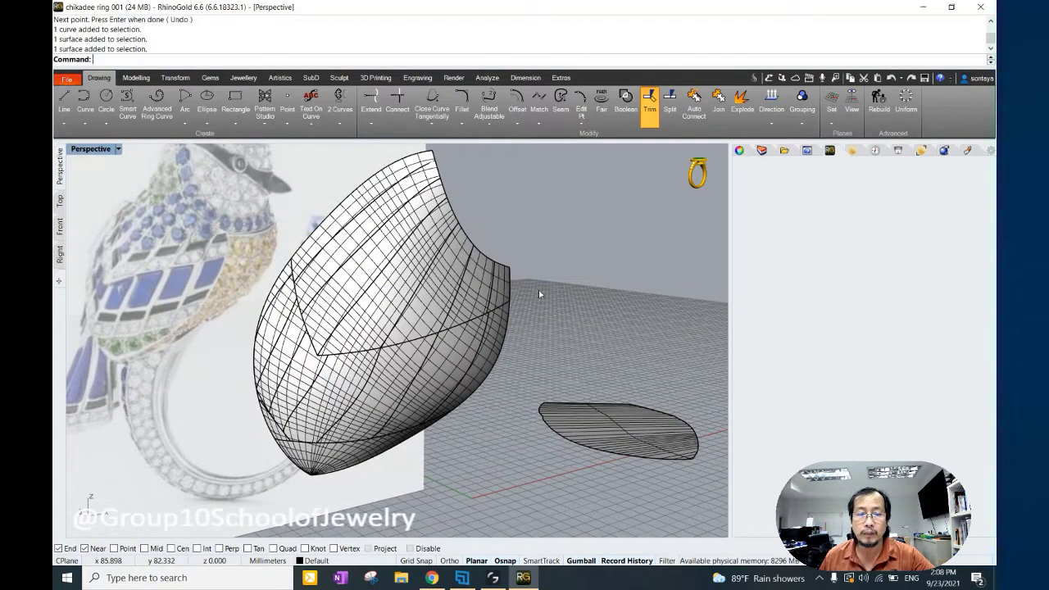
click(474, 308)
Draw a two-point test polyline across the wing surface, then delete it.
right_drag(529, 304, 427, 307)
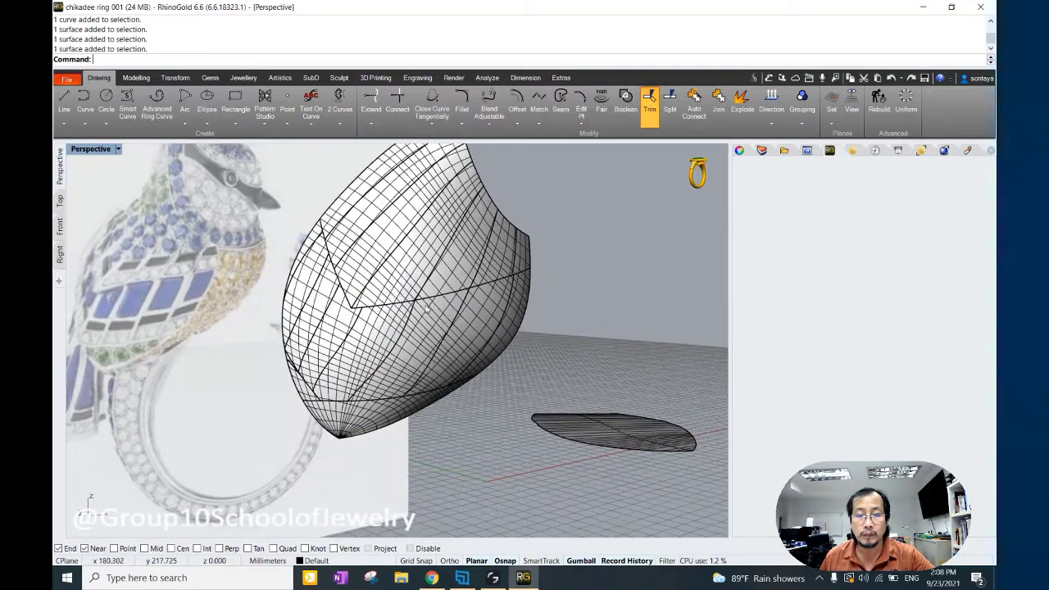
click(402, 328)
right_drag(524, 347, 510, 338)
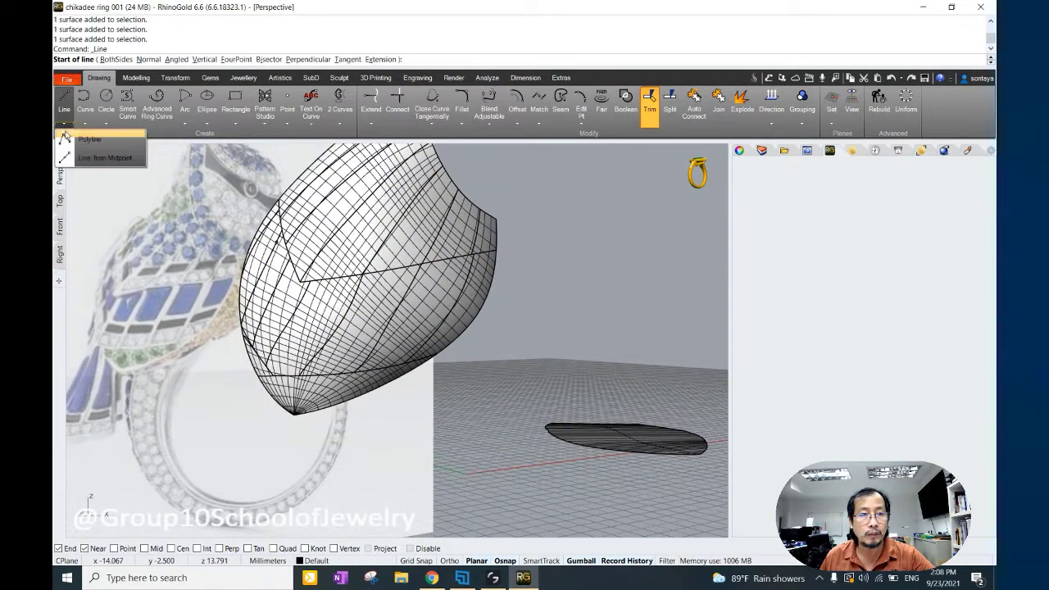
click(98, 146)
click(360, 279)
click(341, 333)
key(Return)
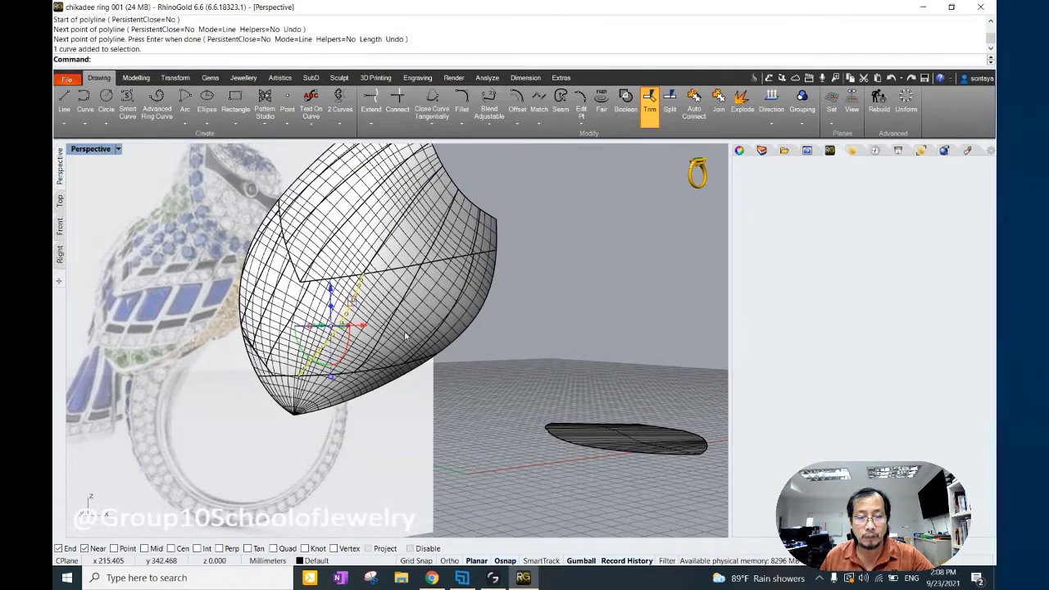
key(Delete)
Select the polyline and pull it onto the wing surface with Pull Curve to Surface.
click(399, 347)
key(Escape)
right_drag(399, 348, 278, 318)
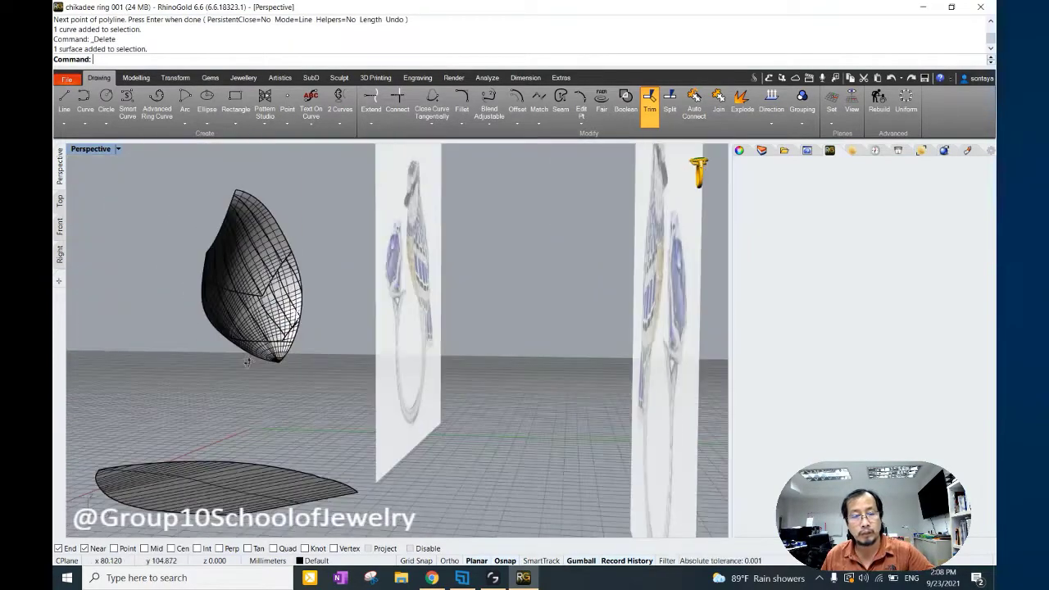
click(264, 320)
click(303, 352)
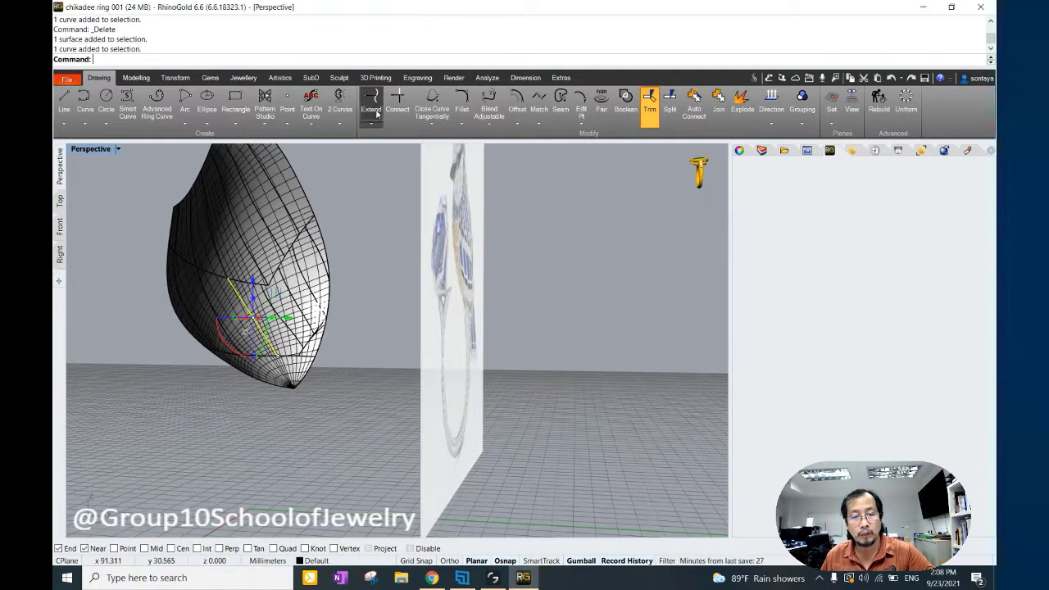
click(371, 123)
click(136, 78)
click(221, 100)
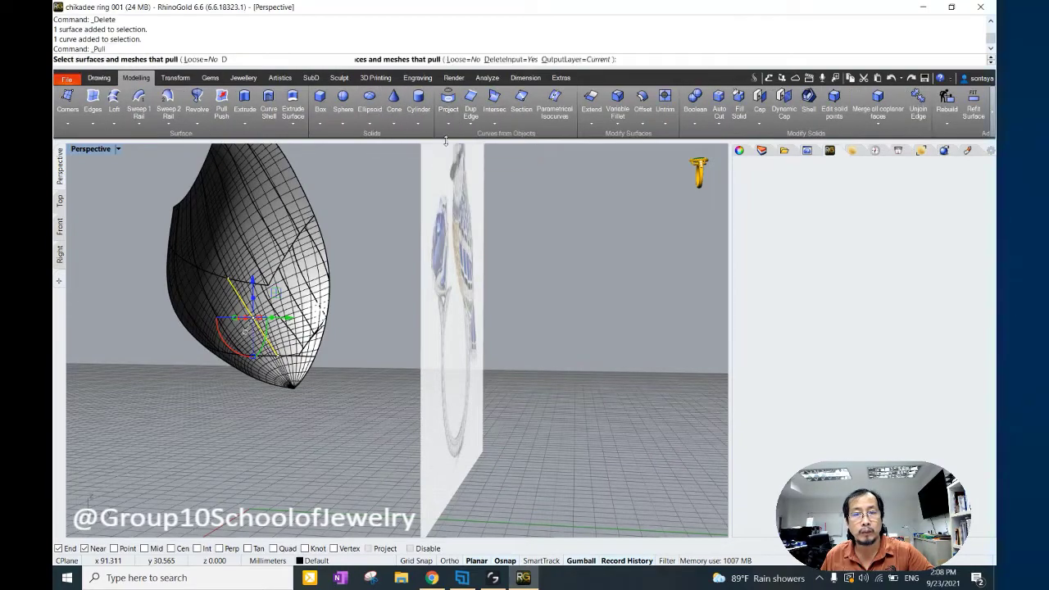
click(244, 322)
key(Return)
Draw a straight line on the wing, then delete the stray line.
right_drag(180, 362, 365, 307)
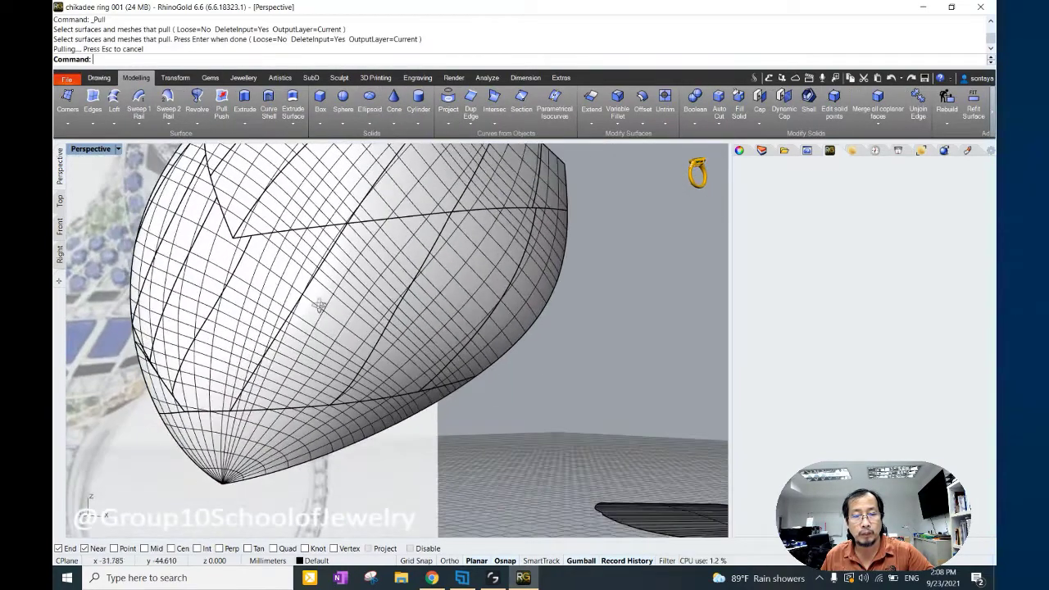
click(363, 327)
click(99, 78)
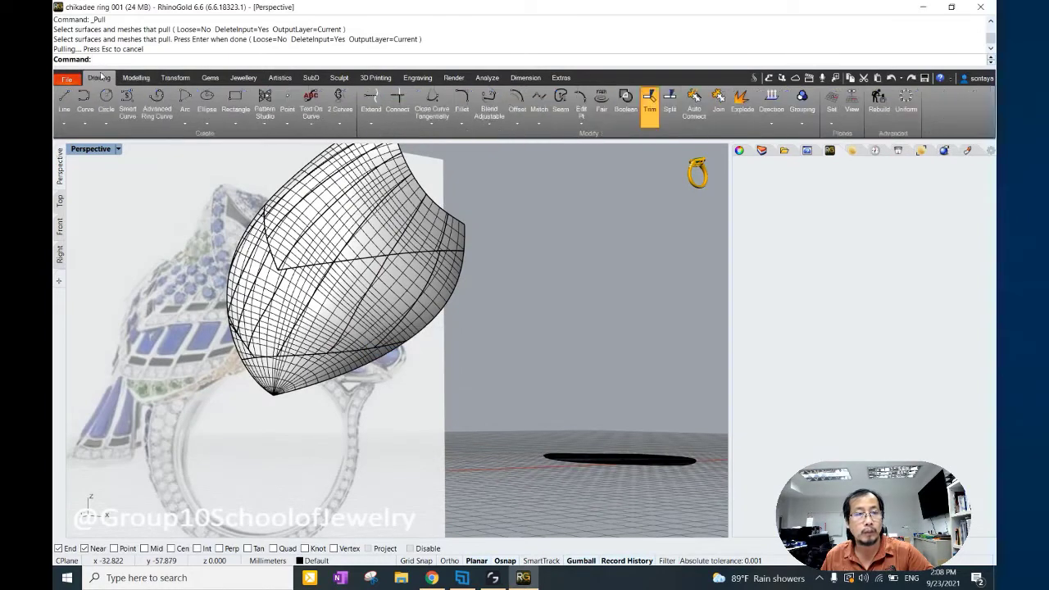
click(64, 98)
click(319, 359)
click(352, 347)
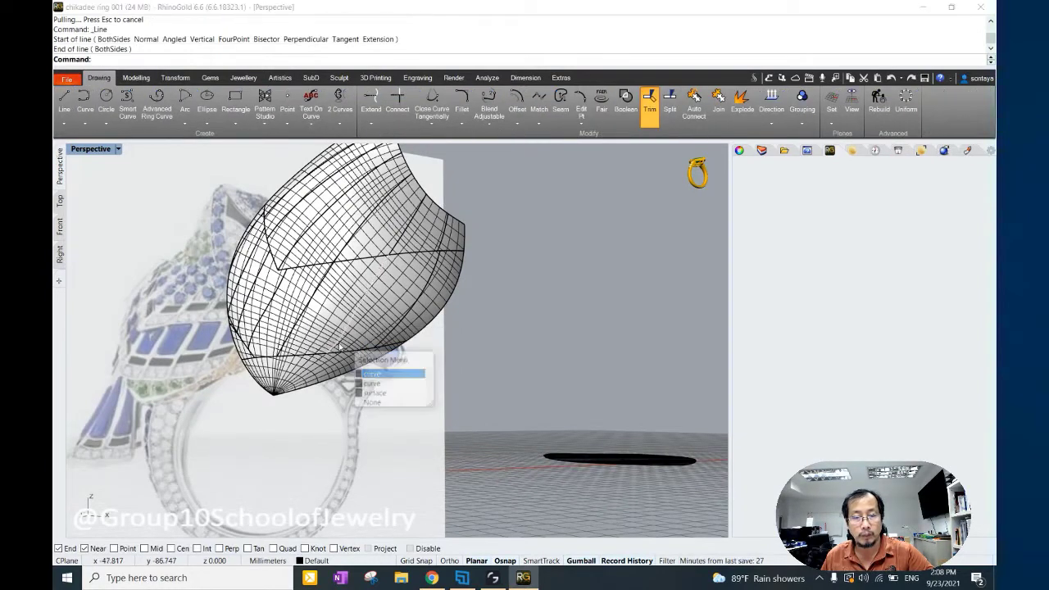
click(381, 364)
key(Delete)
right_drag(361, 360, 385, 345)
Draw another straight line across the wing and delete it again.
click(64, 96)
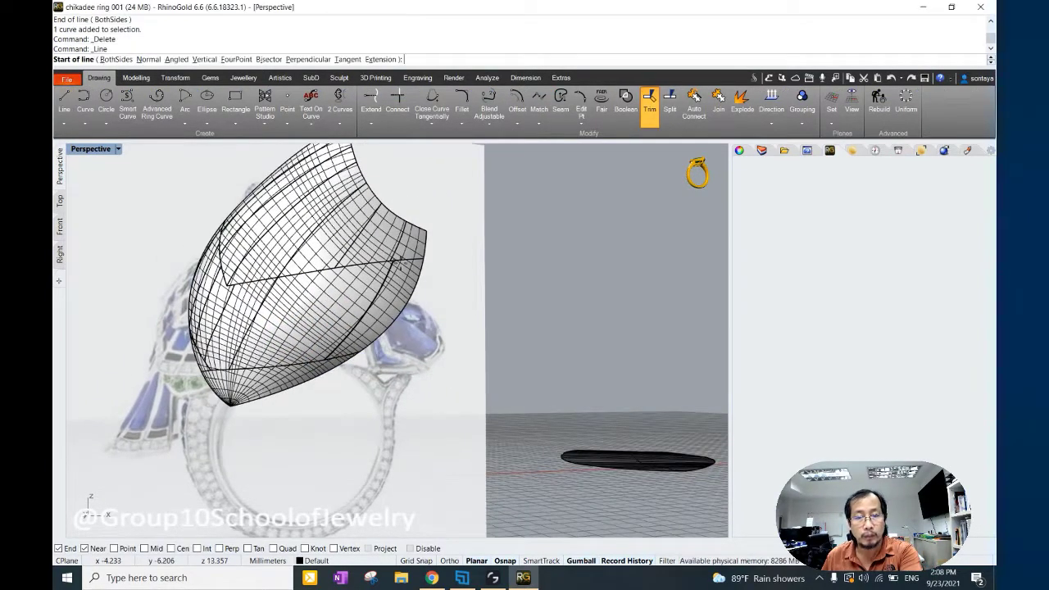
click(326, 359)
click(391, 264)
click(396, 339)
click(396, 339)
key(Delete)
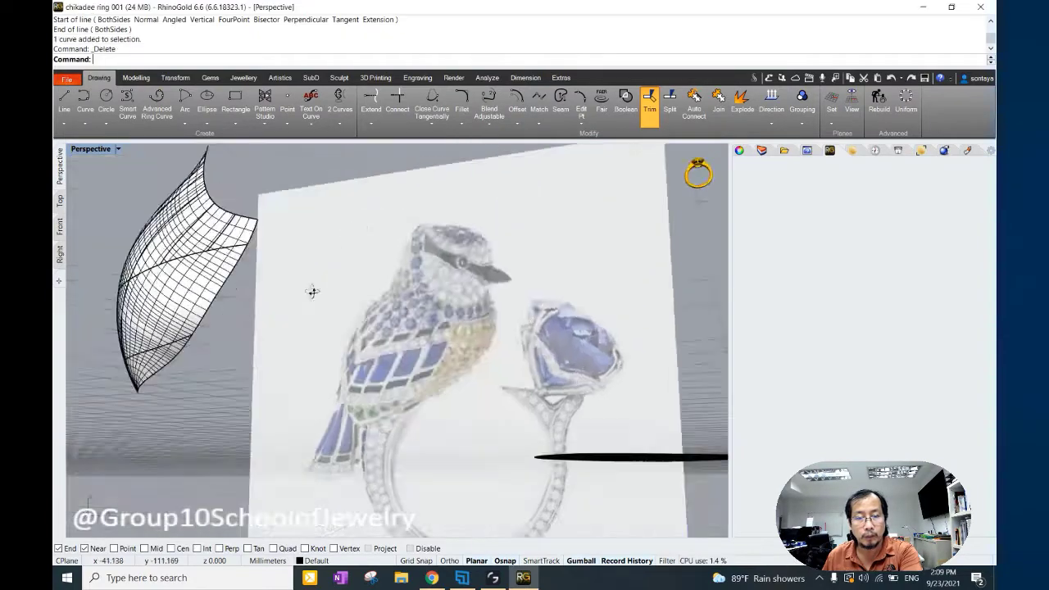
Select two feather curves and pull them onto the wing surface.
right_drag(312, 290, 440, 346)
click(440, 346)
click(443, 347)
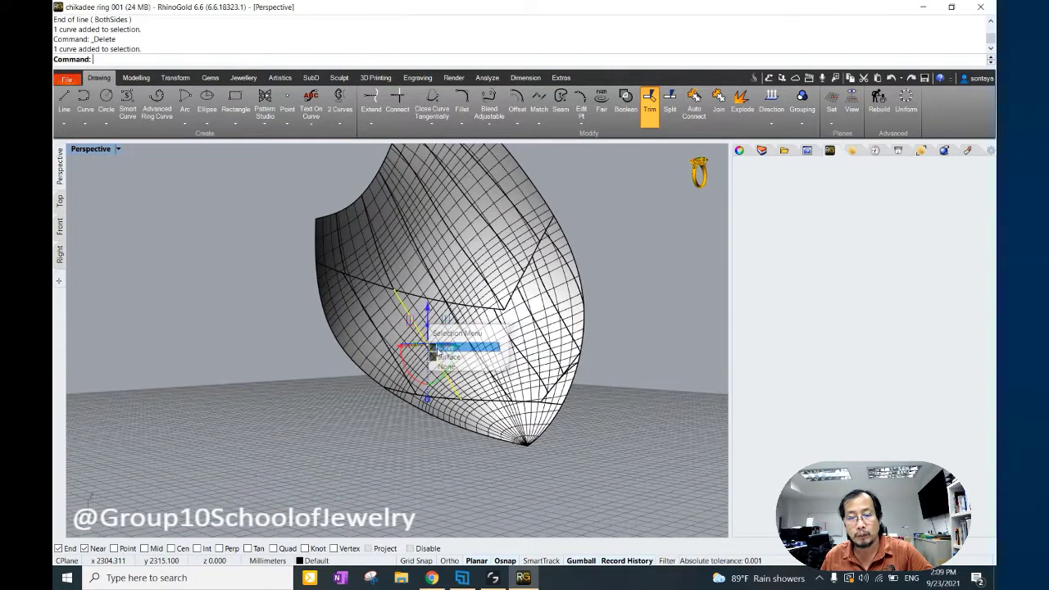
click(391, 343)
click(136, 78)
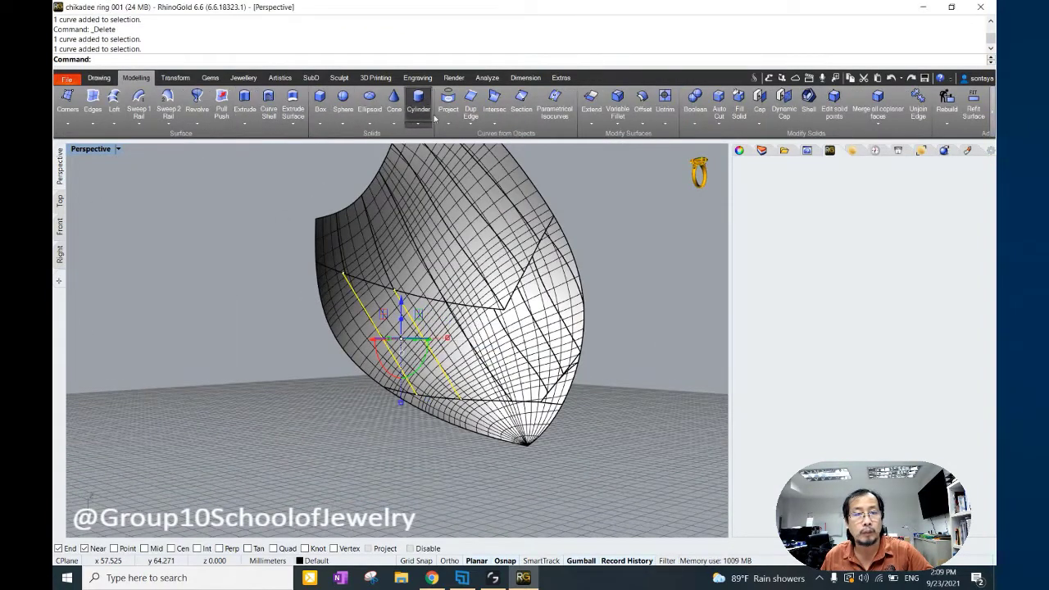
click(221, 102)
click(344, 246)
key(Return)
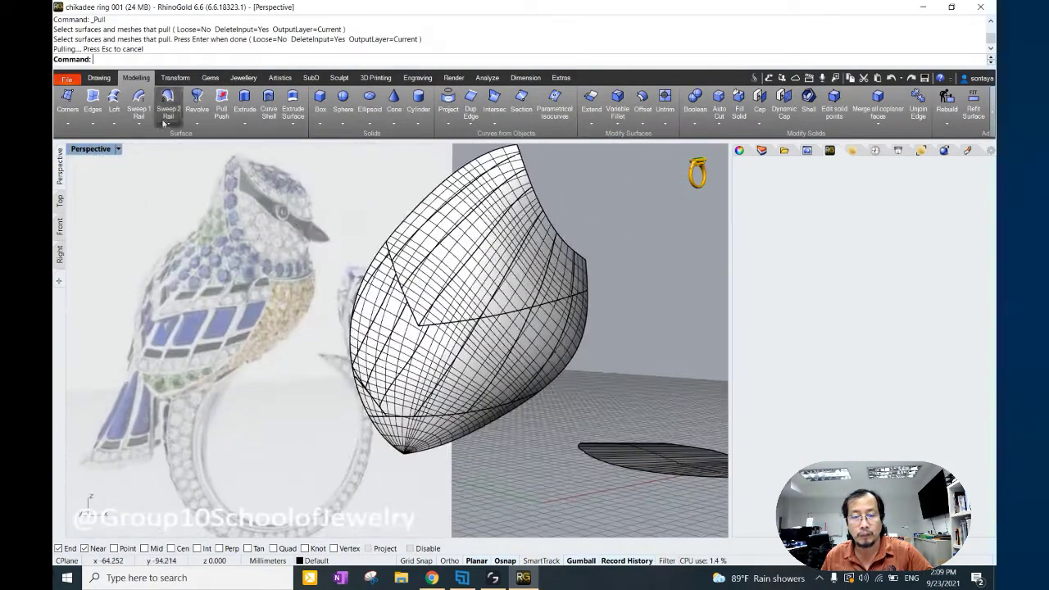
Draw a test polyline on the wing, then delete it.
click(99, 78)
click(64, 102)
click(91, 137)
click(428, 330)
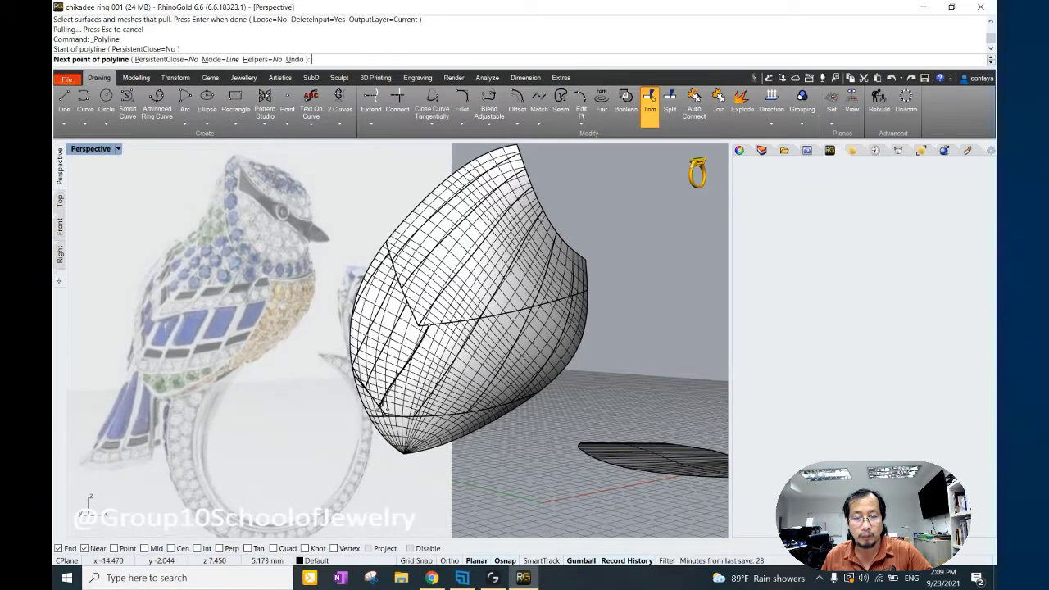
click(409, 385)
key(Return)
click(426, 365)
click(459, 392)
key(Delete)
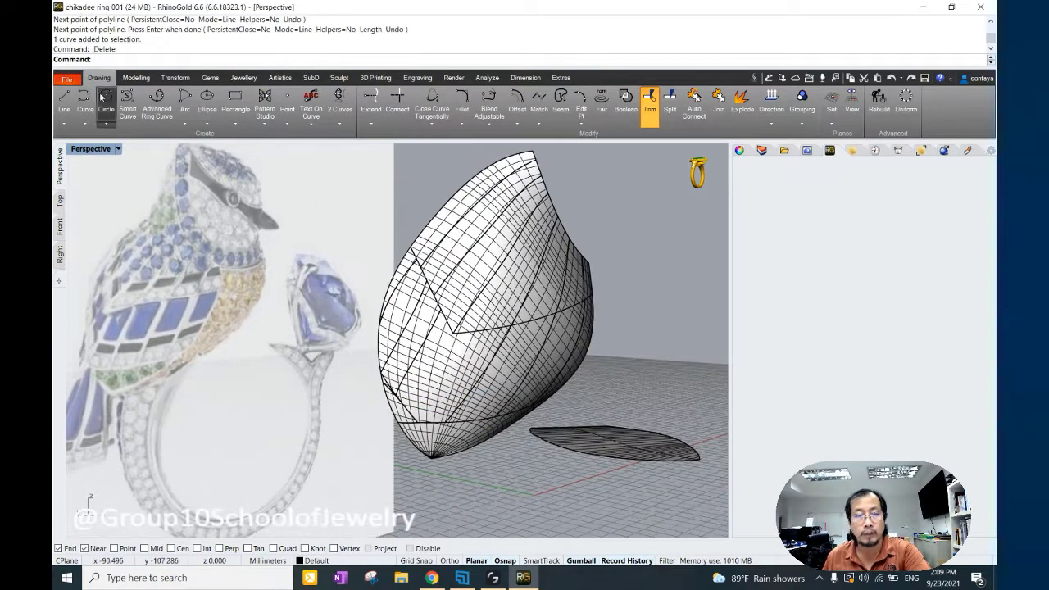
Draw two test straight lines on the wing and delete both.
click(64, 103)
click(433, 328)
click(420, 356)
click(419, 357)
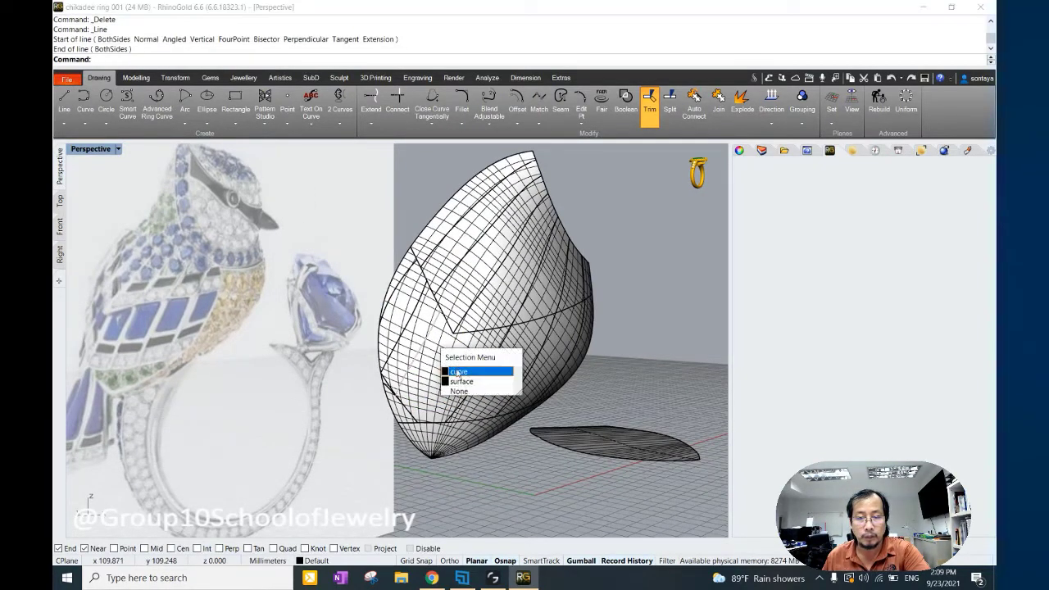
click(463, 369)
key(Delete)
click(66, 102)
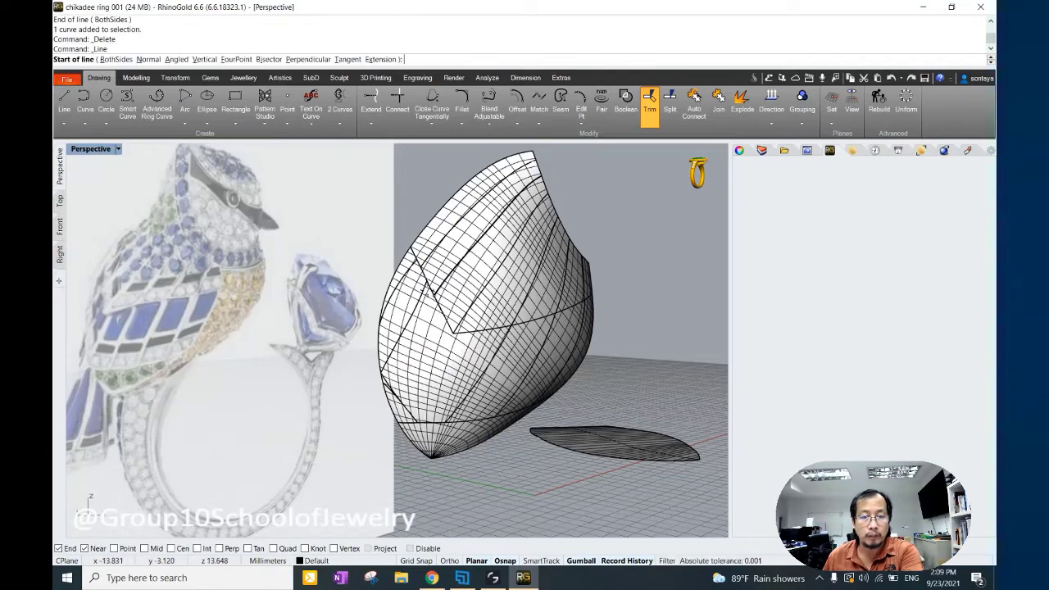
click(427, 281)
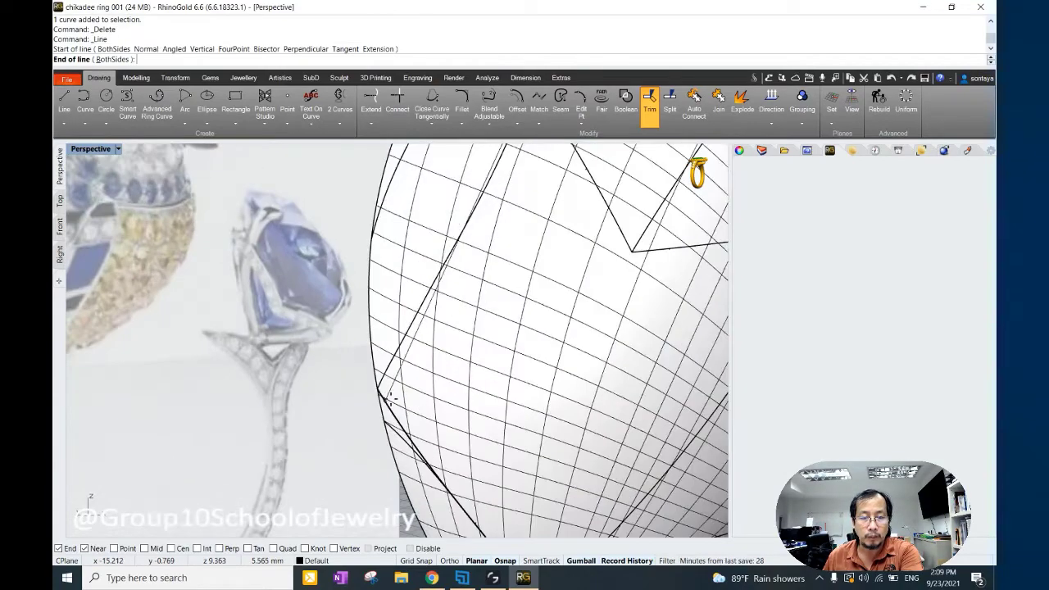
click(417, 360)
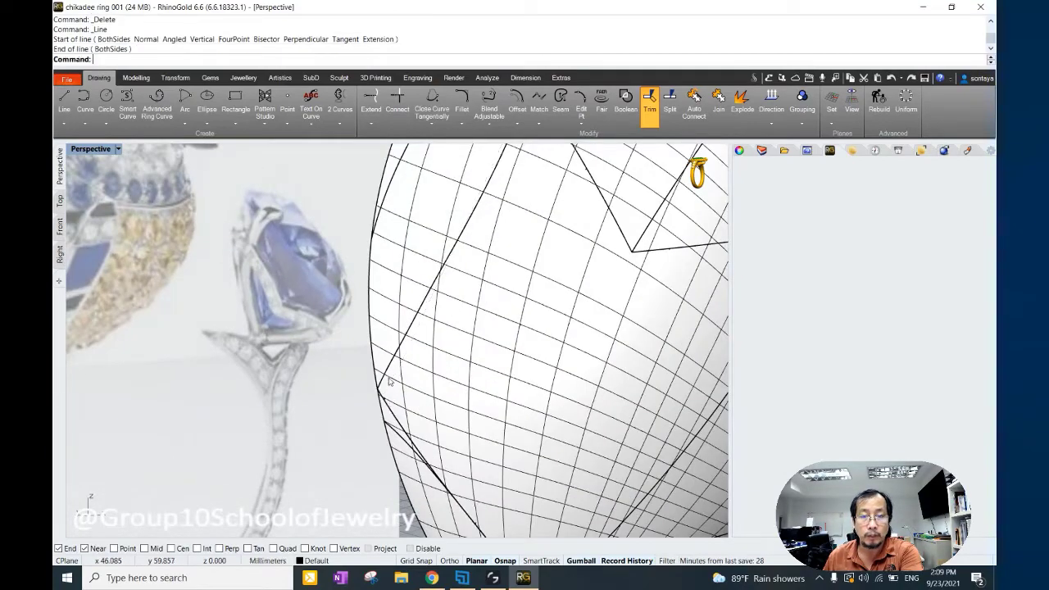
click(418, 375)
key(Delete)
Select three feather curves and pull them onto the wing surface.
click(317, 339)
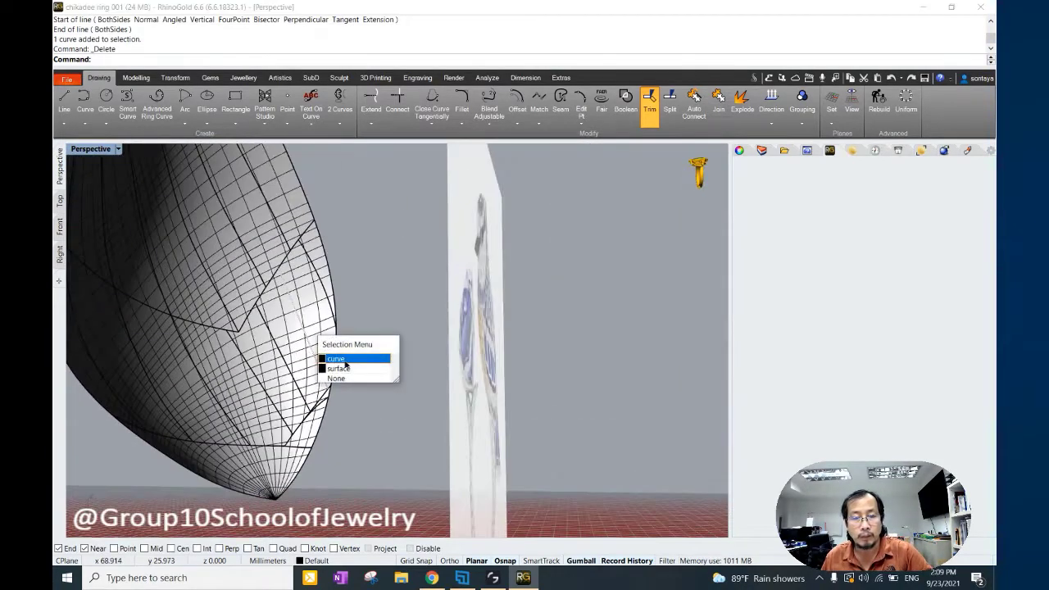
click(340, 368)
shift+click(279, 329)
click(304, 353)
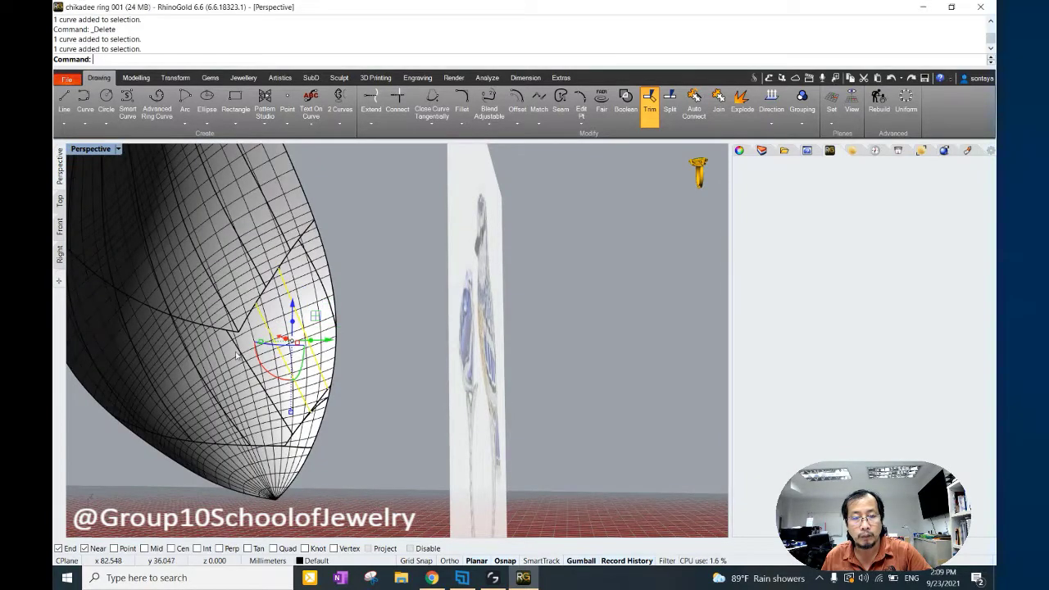
shift+click(254, 355)
click(275, 376)
click(136, 76)
click(448, 123)
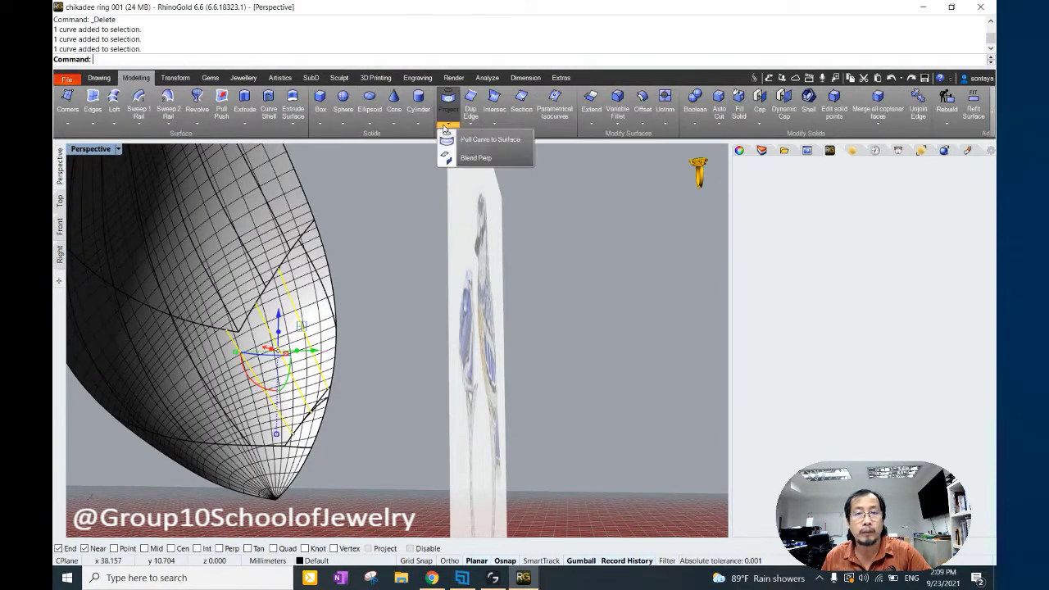
click(458, 141)
click(316, 317)
key(Return)
mouse_move(322, 351)
right_down()
mouse_move(391, 274)
mouse_move(389, 312)
mouse_move(263, 167)
right_up()
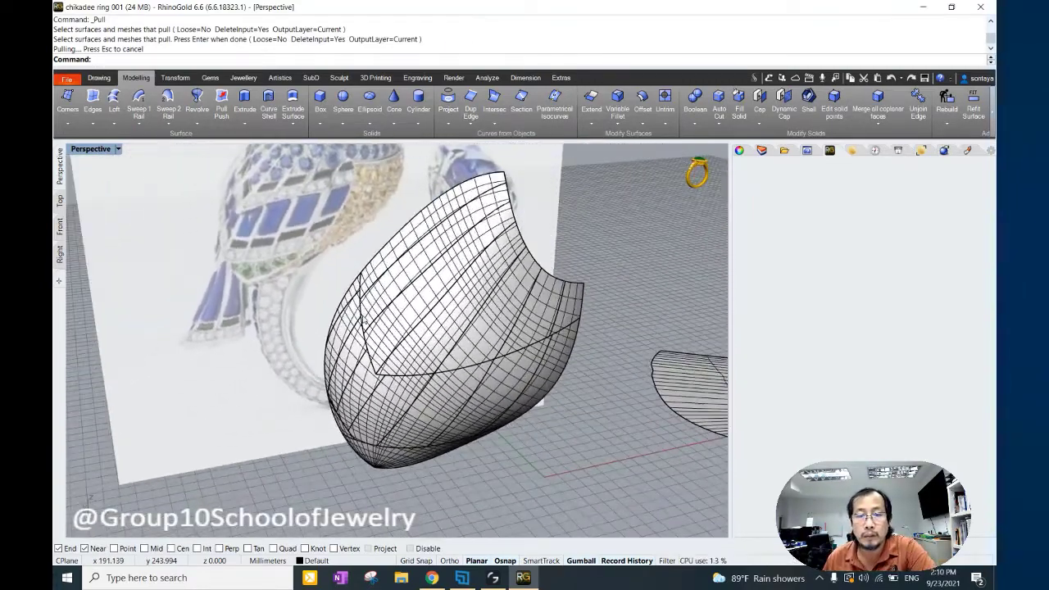
Start a straight line, cancel it, and delete the unwanted curve on the wing.
click(98, 78)
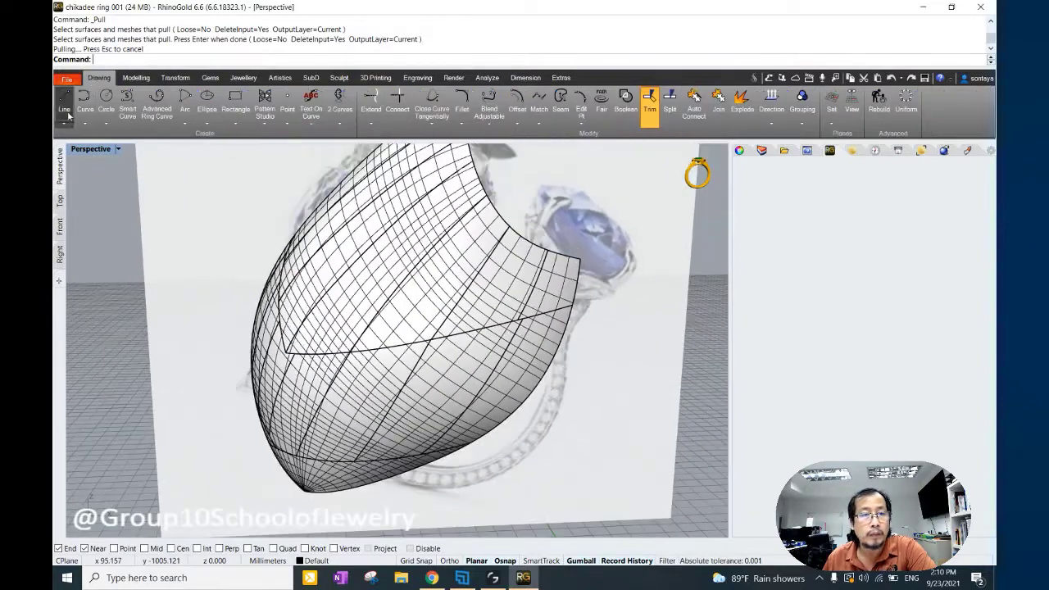
click(64, 97)
click(487, 304)
key(Escape)
click(487, 303)
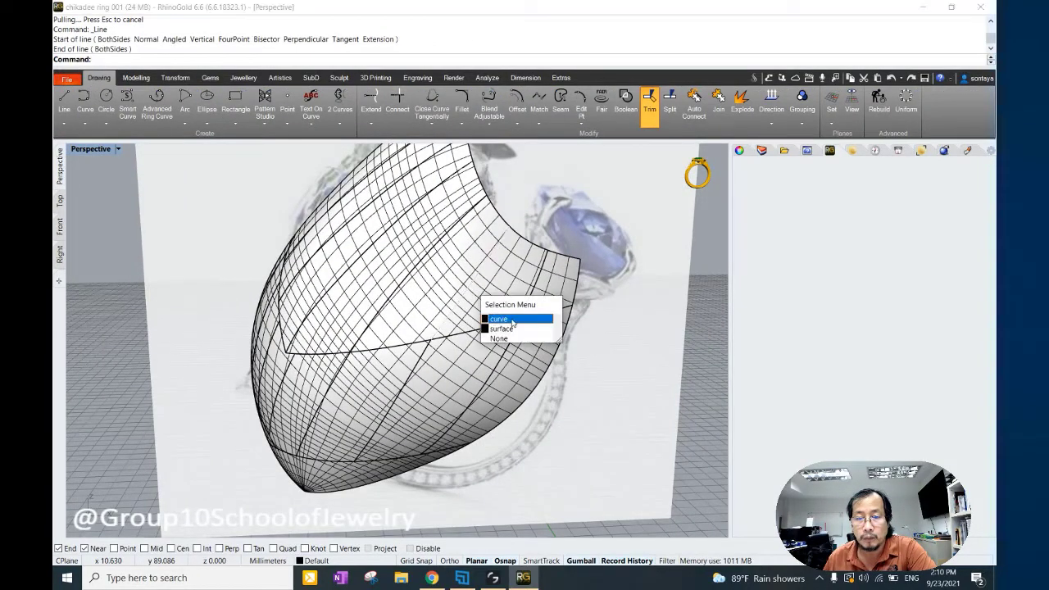
click(513, 314)
key(Delete)
Pull one more feather curve onto the wing surface.
right_drag(512, 314, 265, 286)
scroll(264, 286, up, 5)
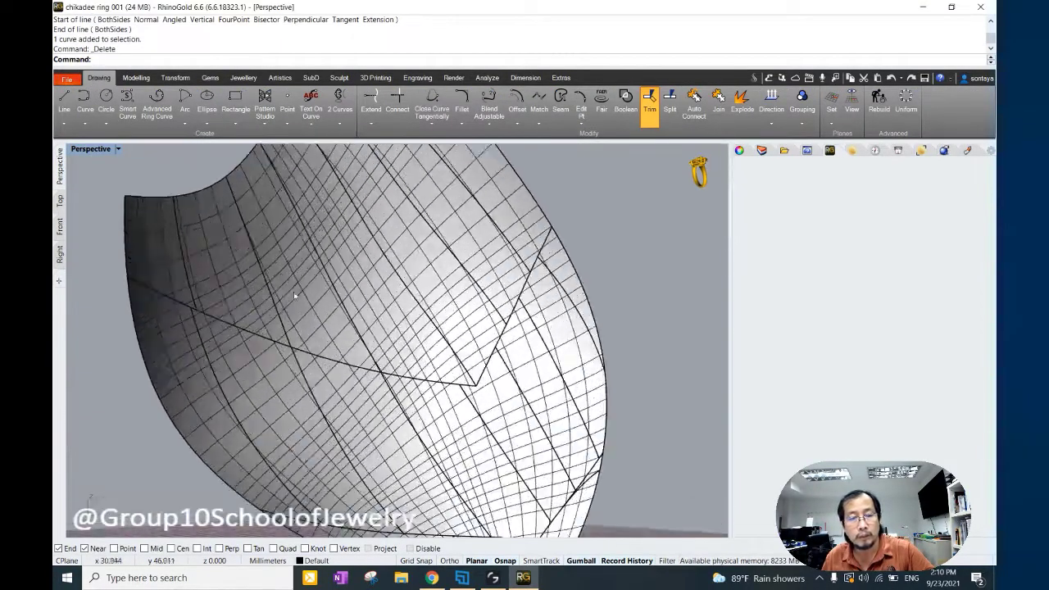
mouse_move(194, 234)
right_down()
mouse_move(460, 287)
mouse_move(368, 283)
right_up()
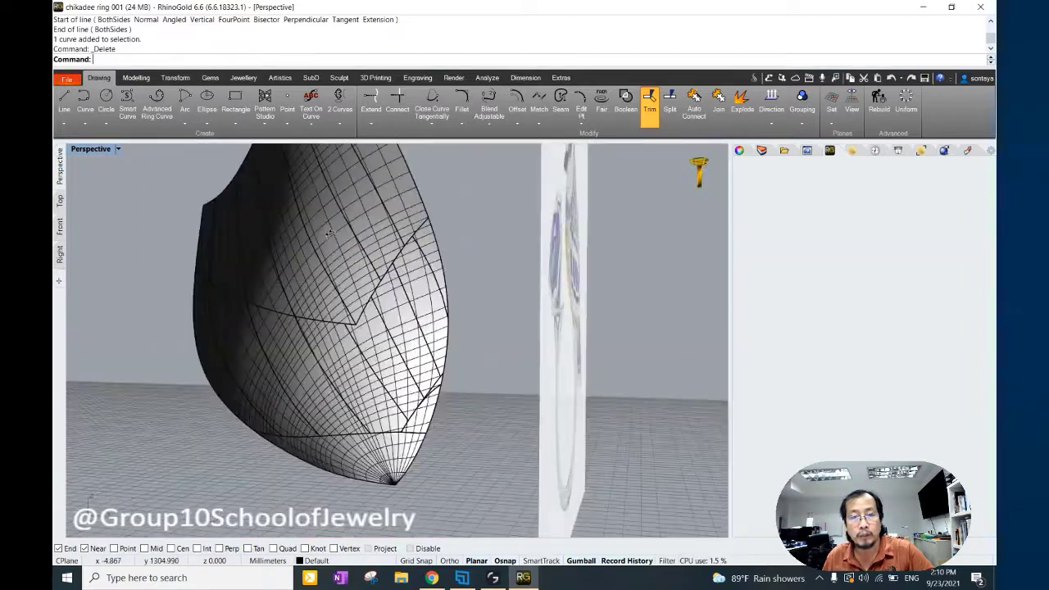
click(368, 283)
click(368, 282)
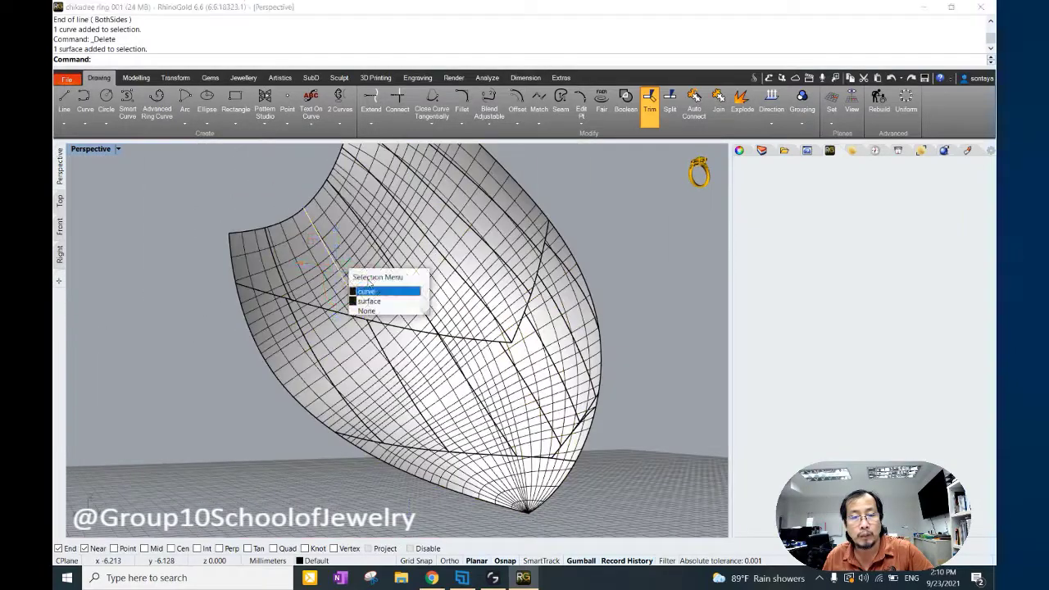
click(136, 78)
click(221, 100)
key(Return)
Select the two pulled curves on the wing to be joined into one open curve.
mouse_move(175, 295)
right_down()
mouse_move(415, 319)
mouse_move(517, 313)
mouse_move(382, 369)
right_up()
click(382, 369)
click(395, 400)
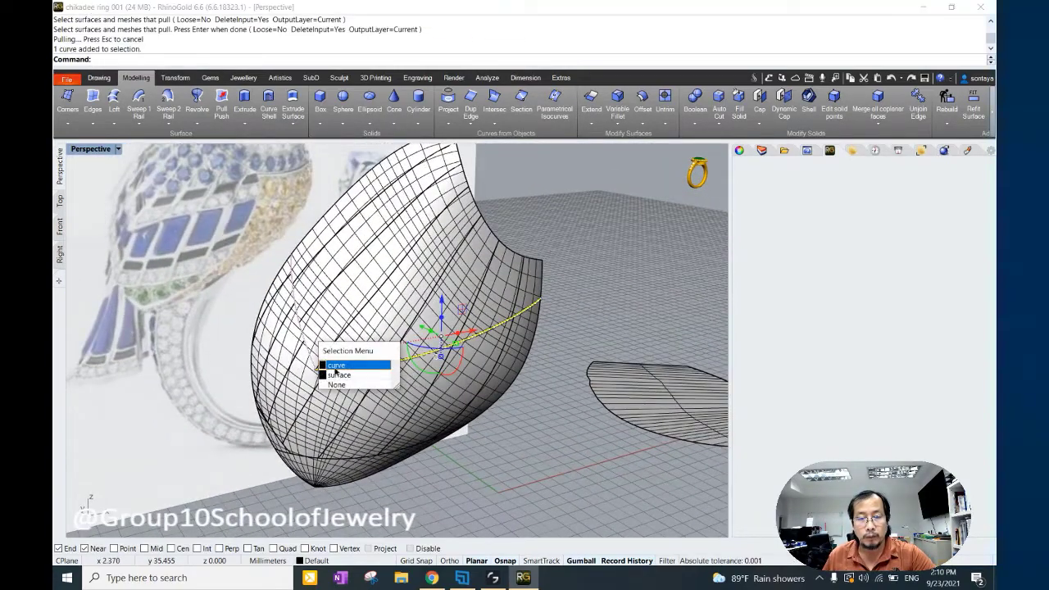
click(334, 367)
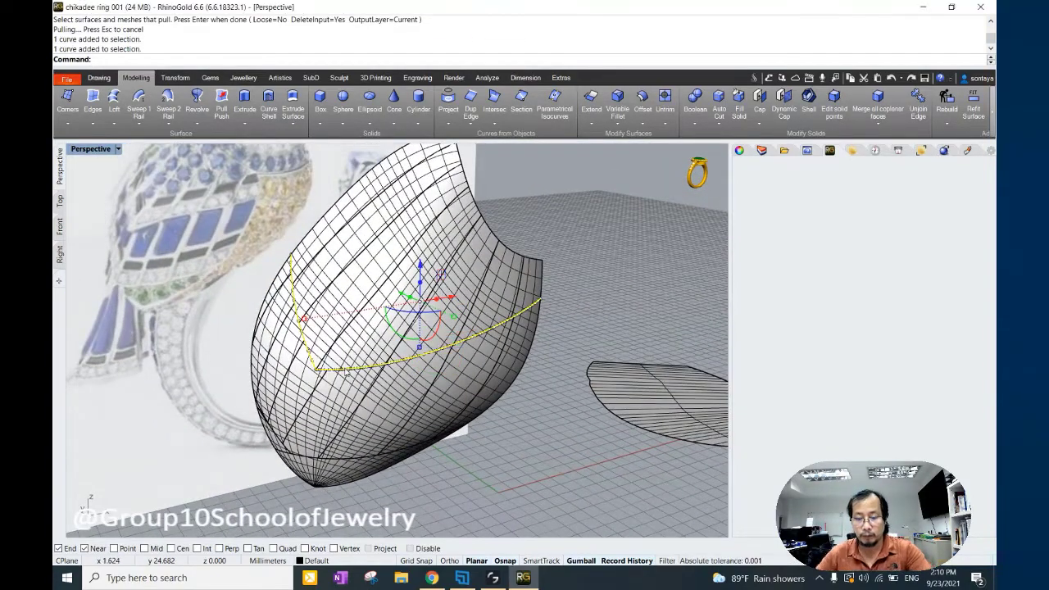
Split the wing surface with the pulled divider curves, producing seven pieces.
click(99, 78)
click(670, 100)
click(448, 303)
key(Return)
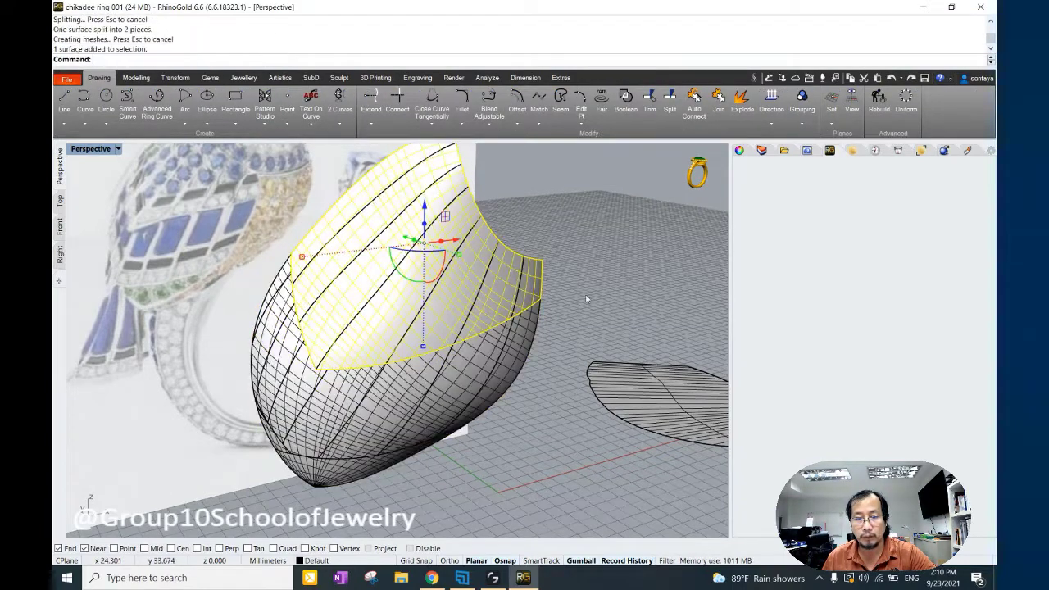
right_drag(483, 332, 496, 291)
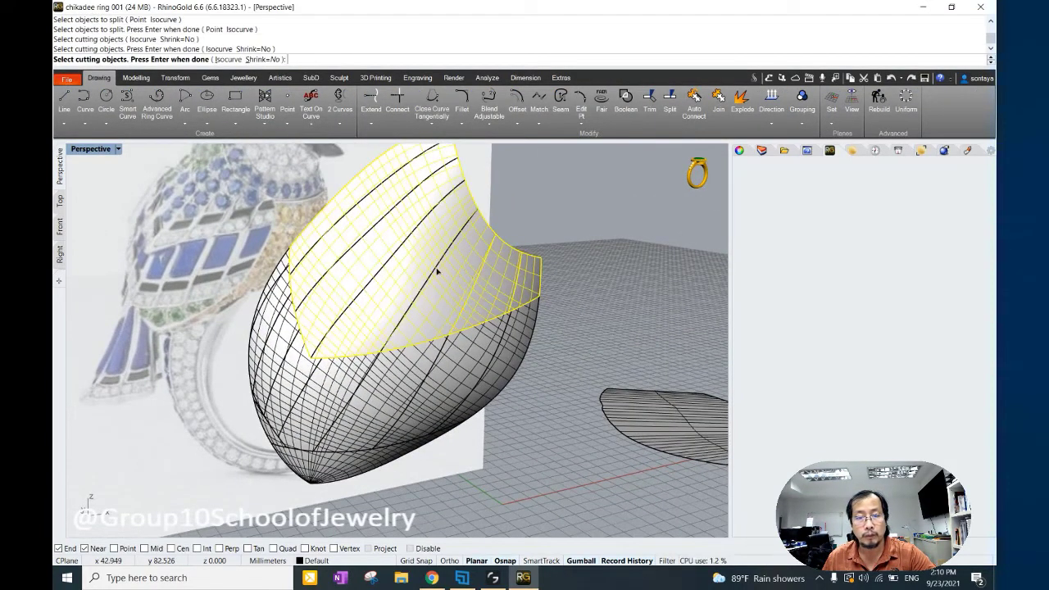
key(Return)
Select individual split pieces to check the separate feathers.
right_drag(349, 217, 393, 238)
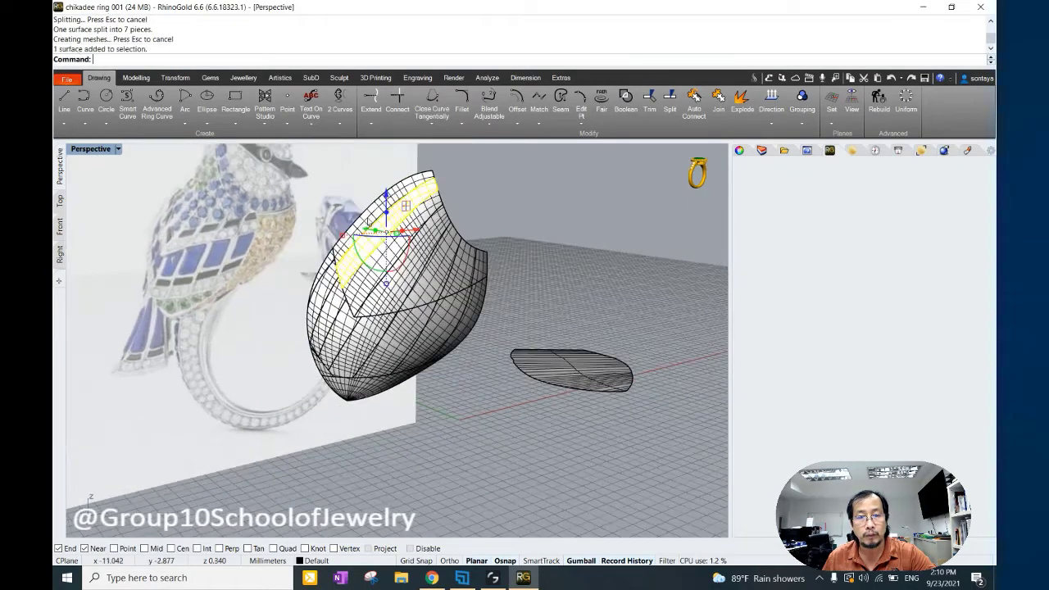
click(393, 221)
right_drag(497, 211, 367, 307)
click(313, 275)
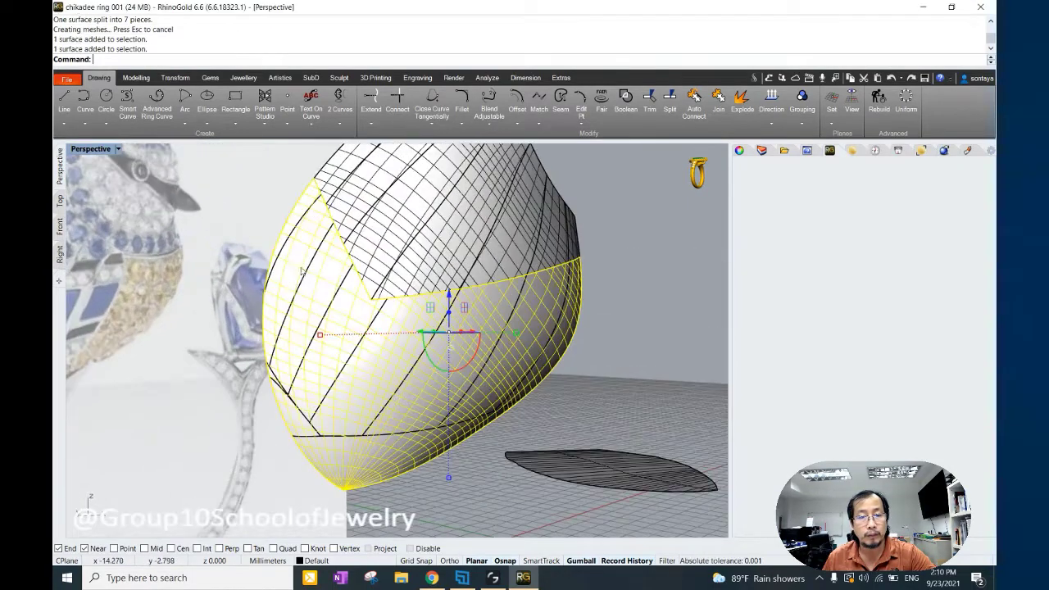
key(Escape)
mouse_move(303, 270)
right_down()
mouse_move(280, 268)
mouse_move(288, 301)
right_up()
Cancel a started line, then pull another curve onto the wing surface.
text(line)
key(Return)
click(286, 283)
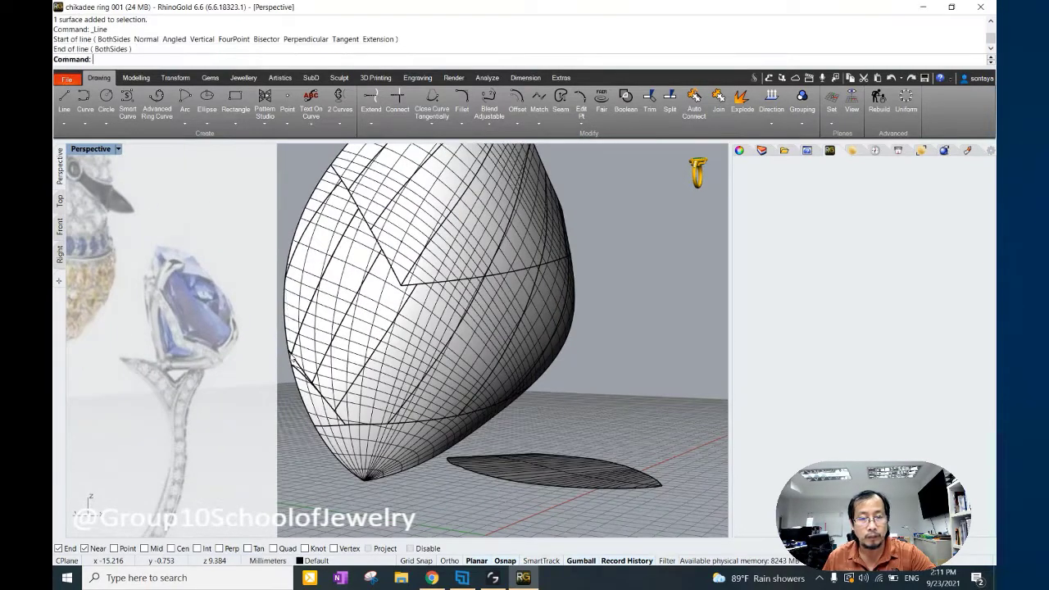
key(Return)
key(Return)
key(Escape)
click(492, 311)
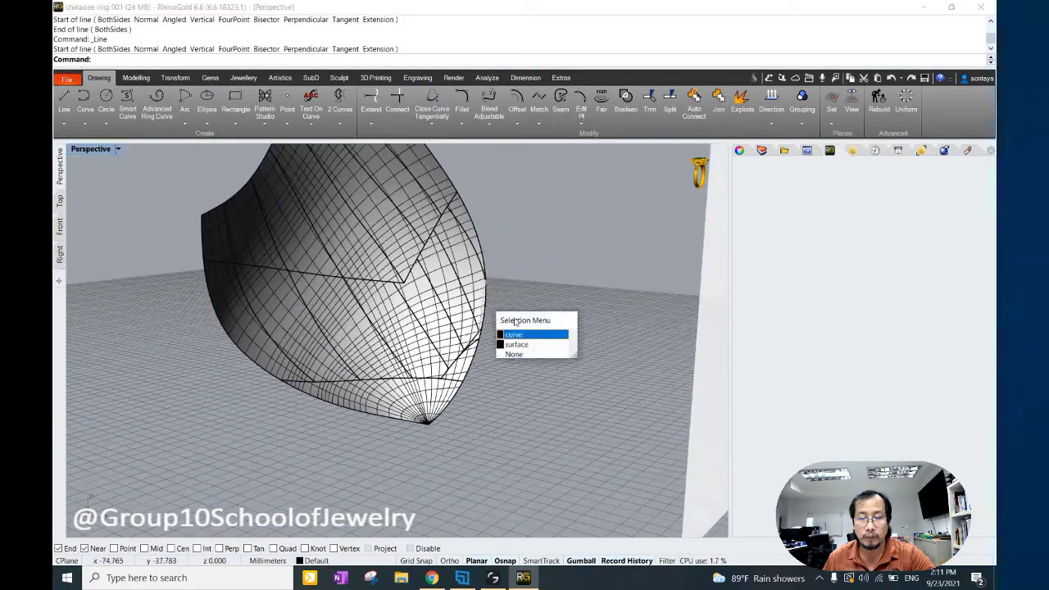
click(512, 334)
click(136, 77)
click(456, 138)
click(491, 279)
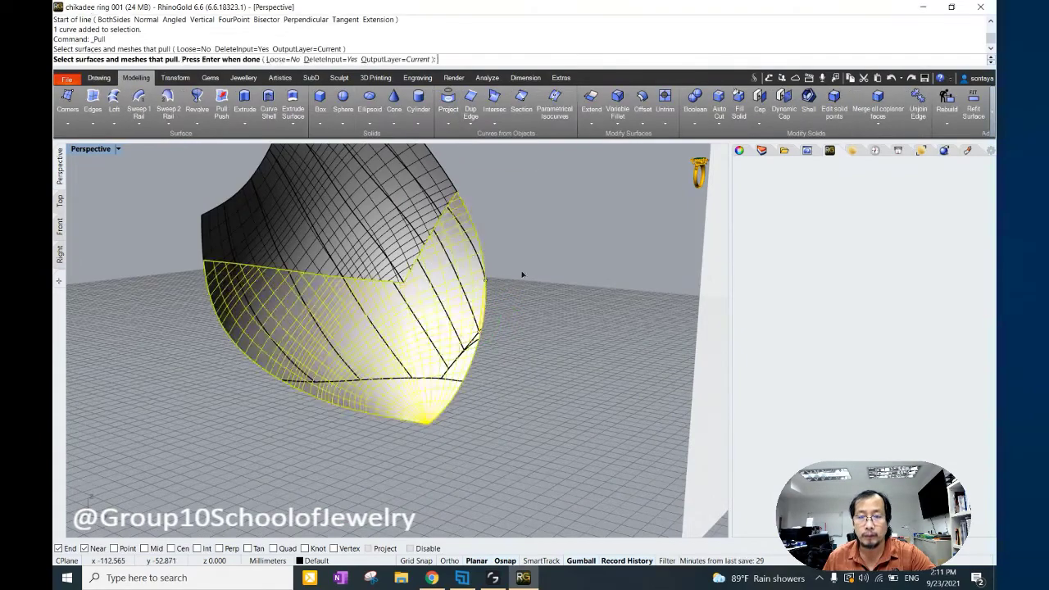
key(Return)
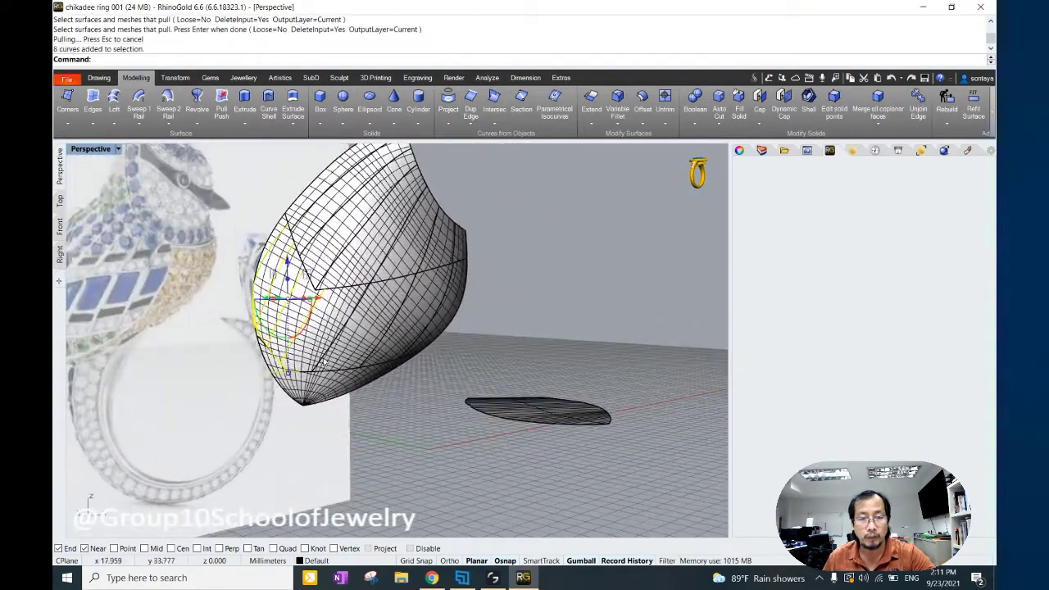
Select three feather curves on the wing.
scroll(320, 357, up, 2)
click(278, 322)
click(290, 339)
shift+click(289, 363)
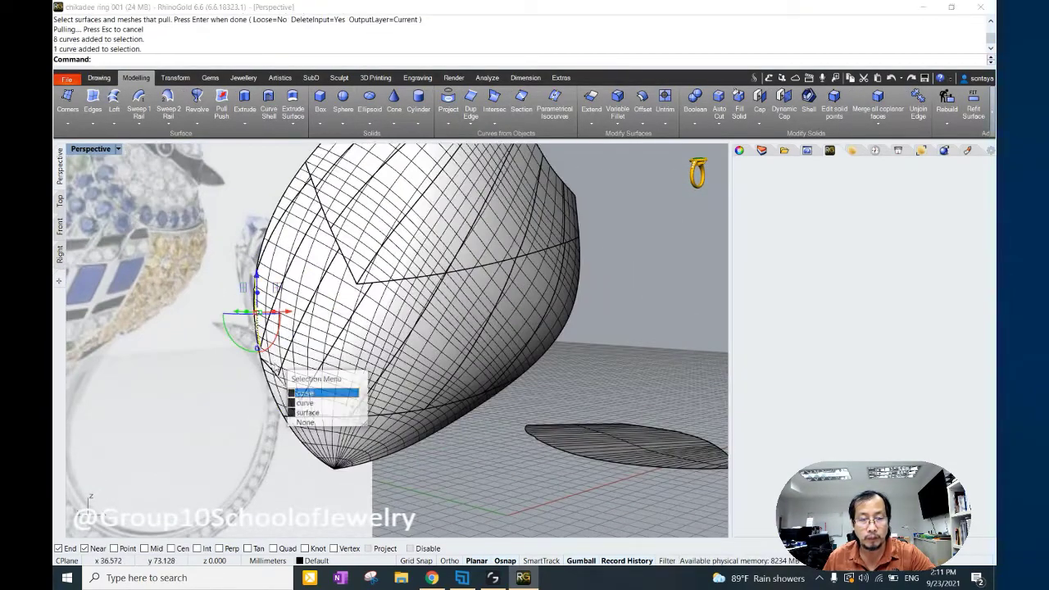
click(303, 388)
shift+click(395, 425)
click(413, 443)
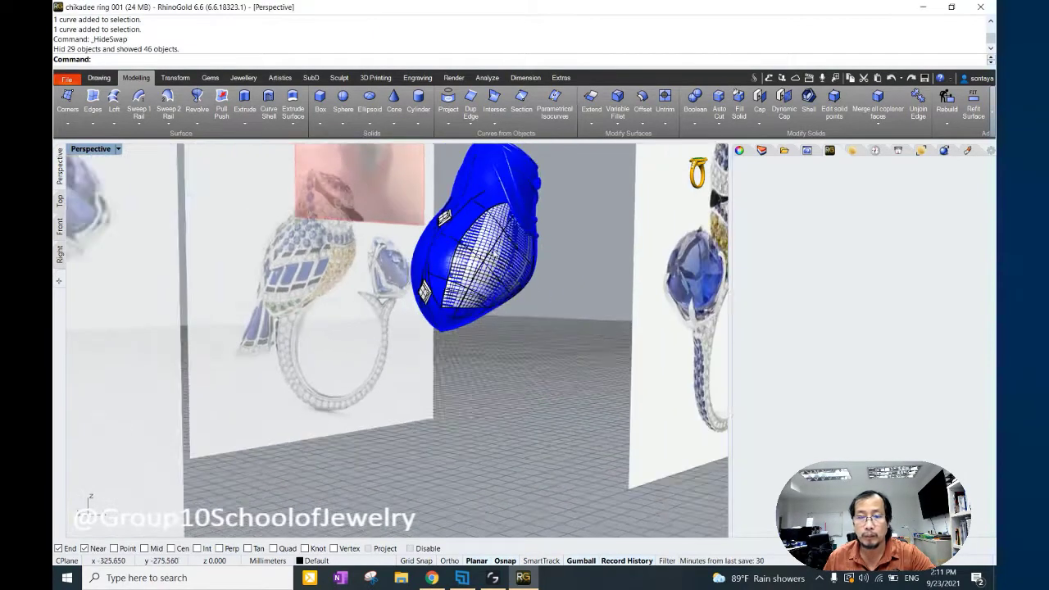
Move all 43 objects onto a new Layer 10, then run HideSwap to show the wing.
key(ctrl+a)
click(761, 151)
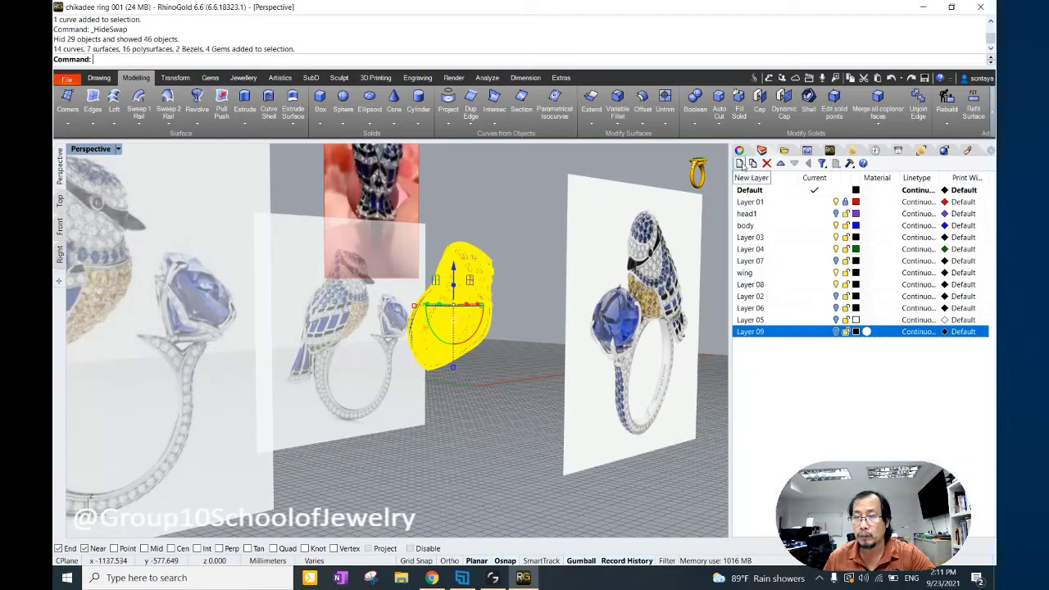
click(741, 164)
right_click(794, 344)
click(836, 318)
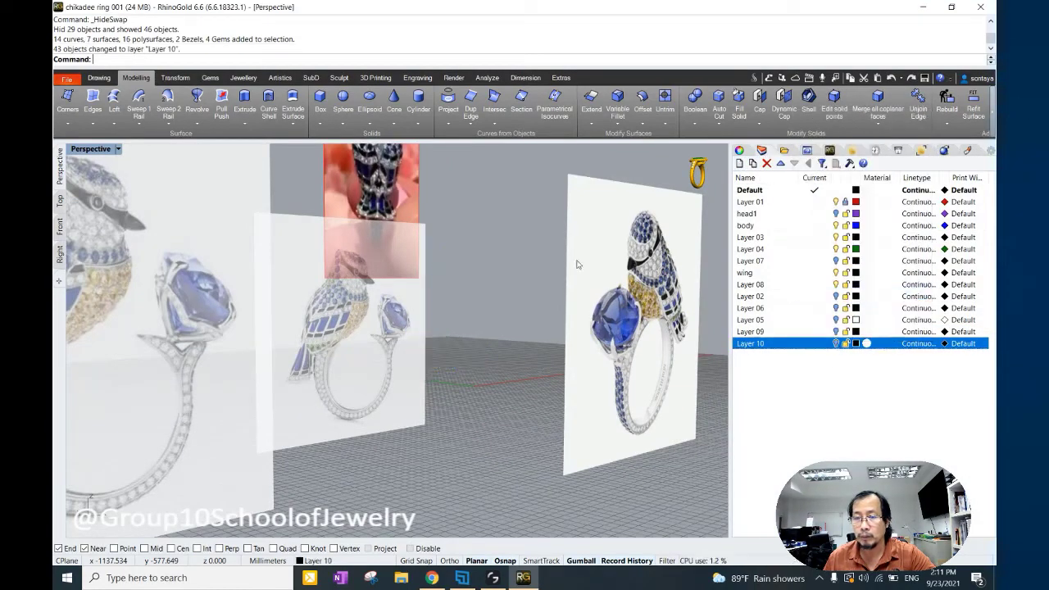
click(651, 170)
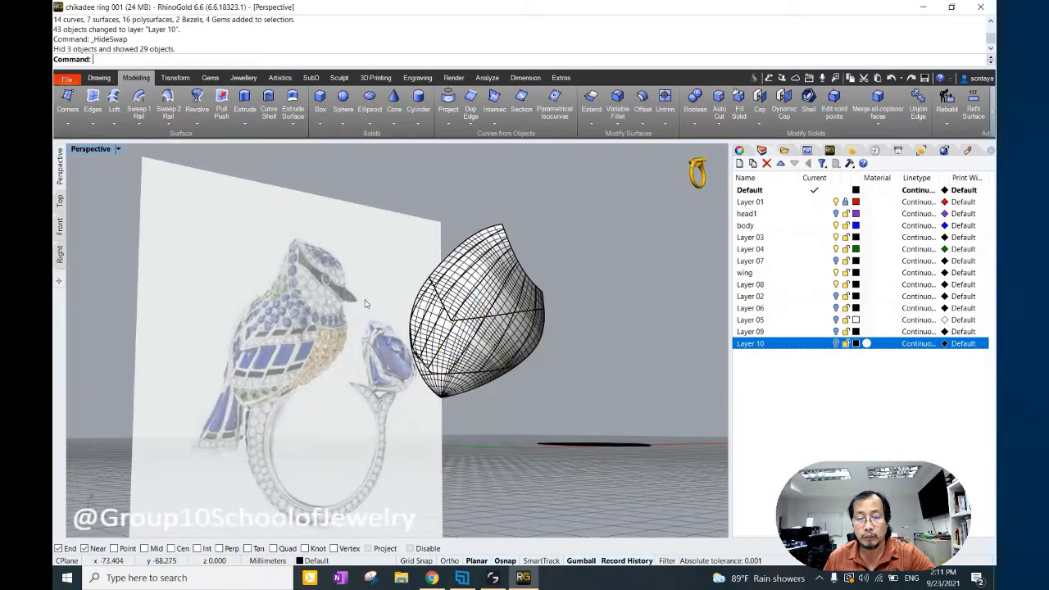
Hide the wing surfaces and trim the curve overhang past the junction.
right_drag(540, 397, 595, 308)
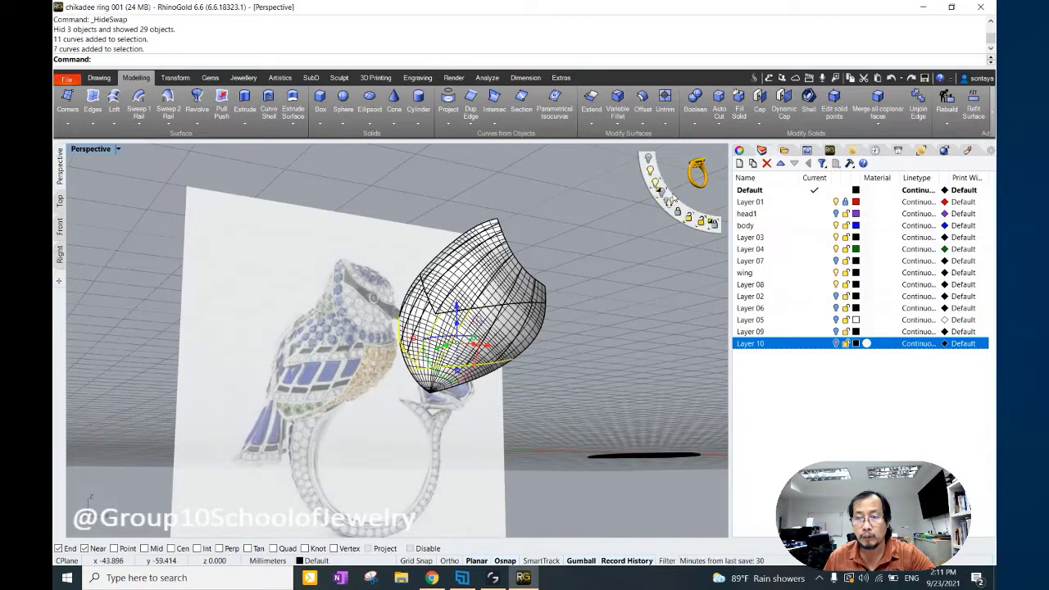
click(662, 190)
scroll(426, 328, up, 5)
click(425, 310)
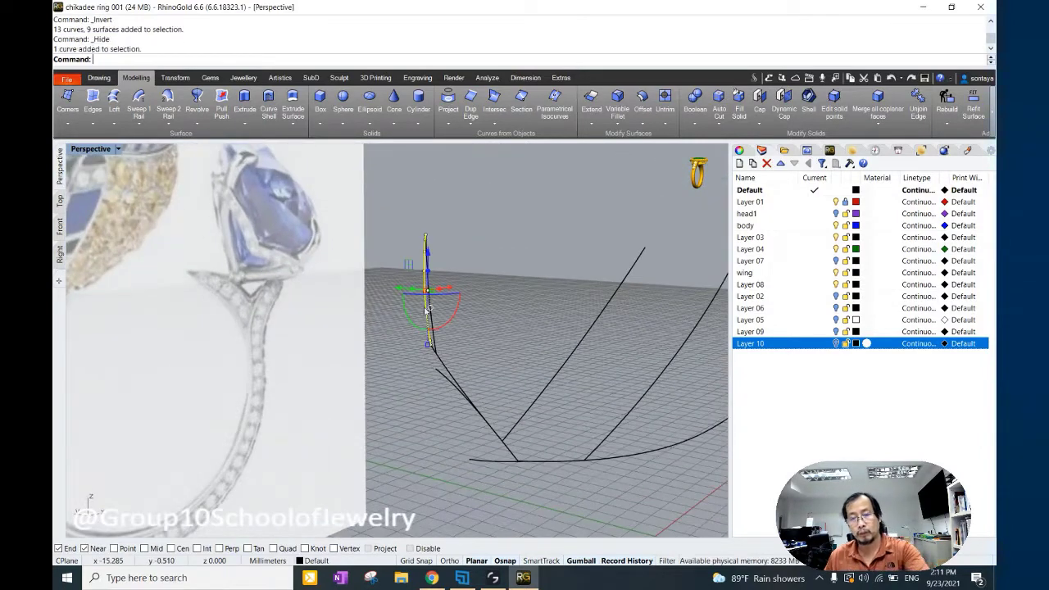
click(451, 379)
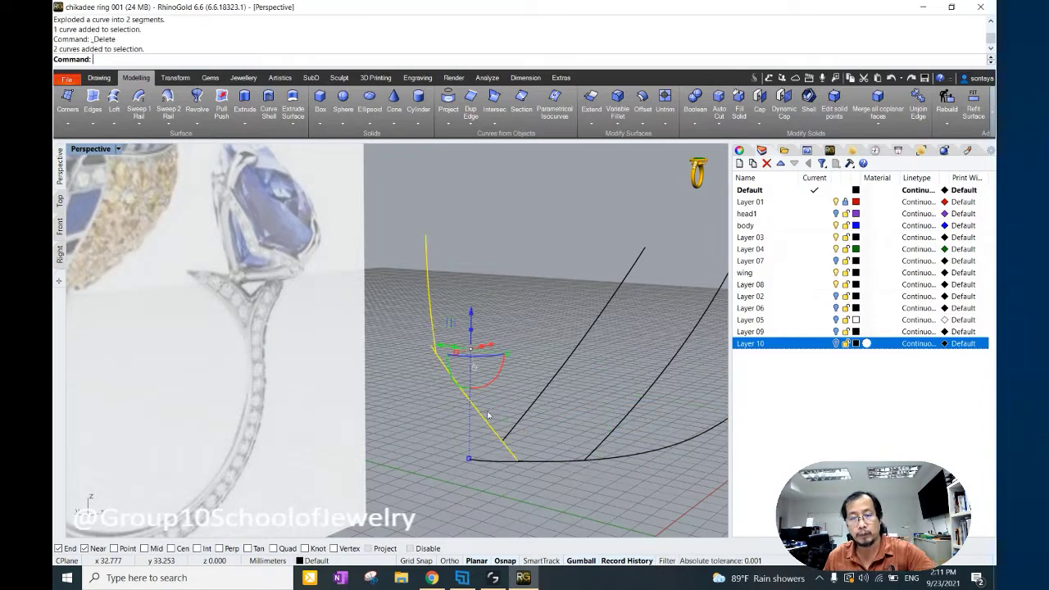
click(99, 77)
click(649, 98)
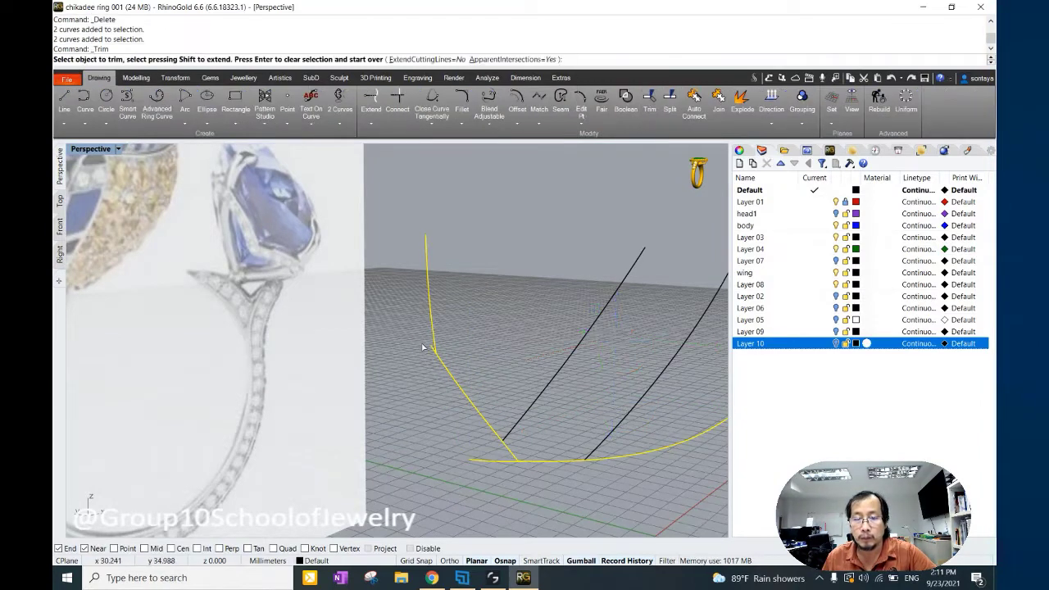
click(484, 462)
key(Return)
Select the wing curves and join them with Auto Connect.
scroll(484, 463, down, 2)
scroll(484, 327, down, 2)
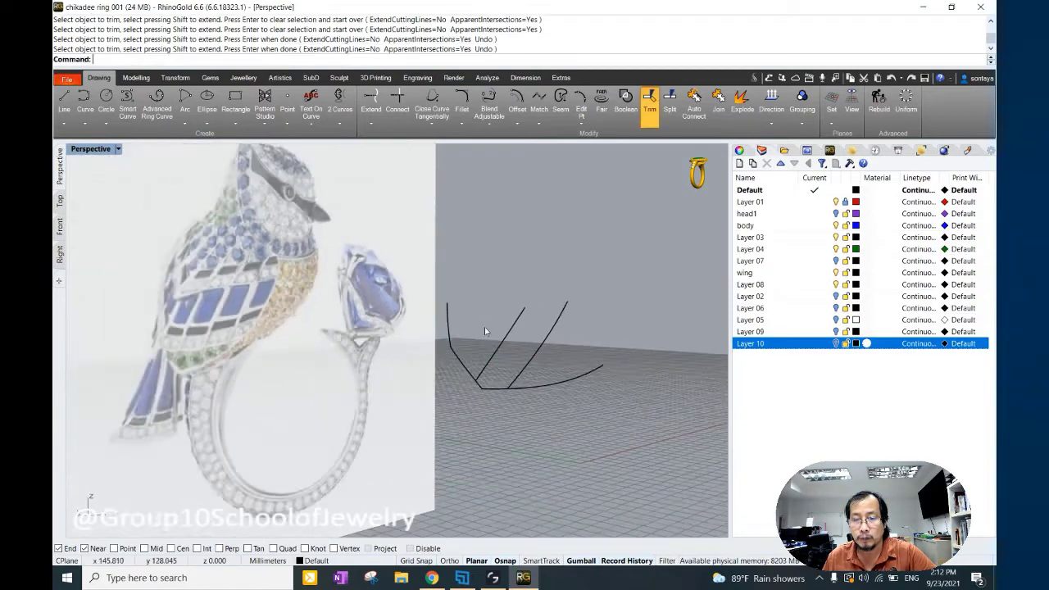
scroll(484, 327, down, 2)
drag(513, 435, 455, 299)
click(566, 369)
key(Escape)
scroll(508, 402, up, 3)
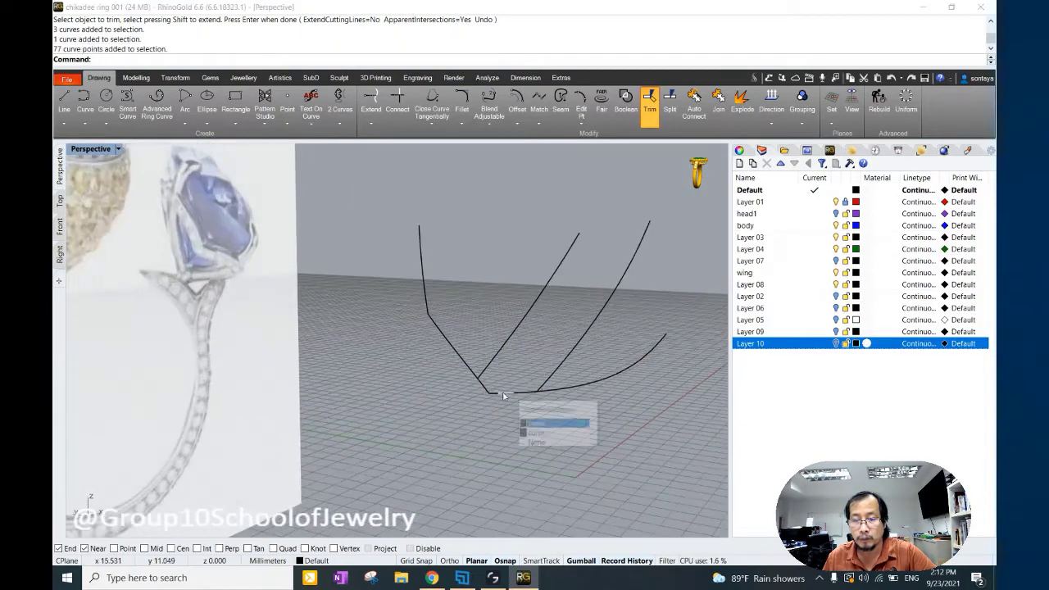
click(489, 394)
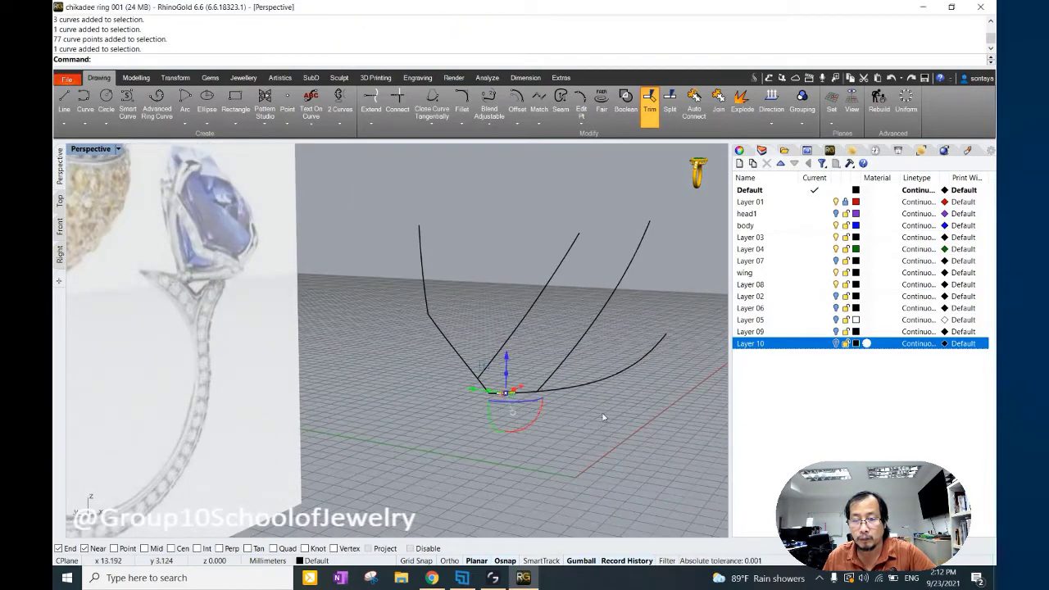
click(693, 117)
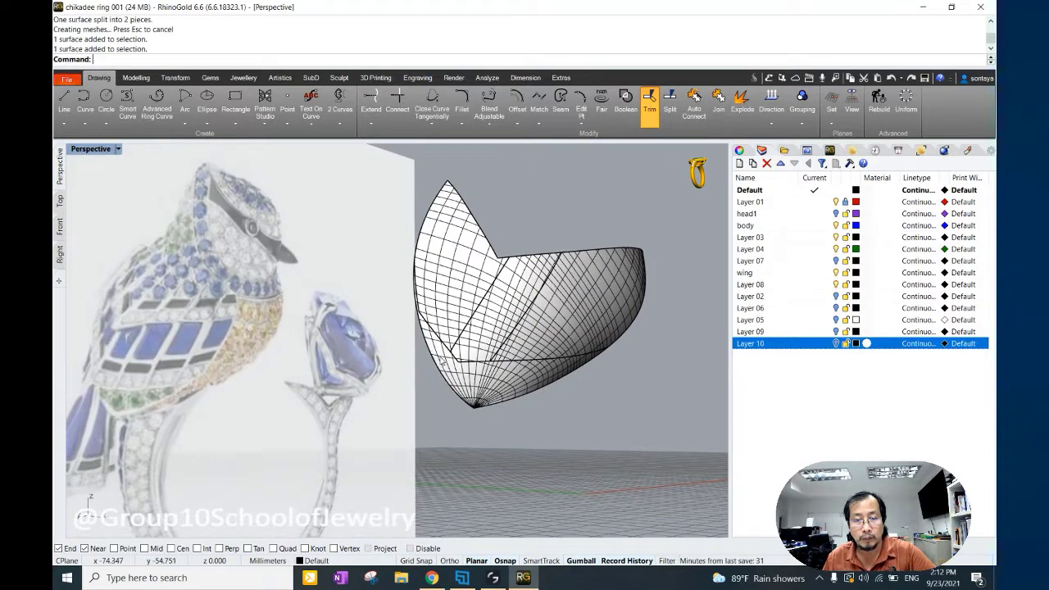
Draw an interpolated cutting curve across the lower wing surface toward the wing tip.
click(488, 393)
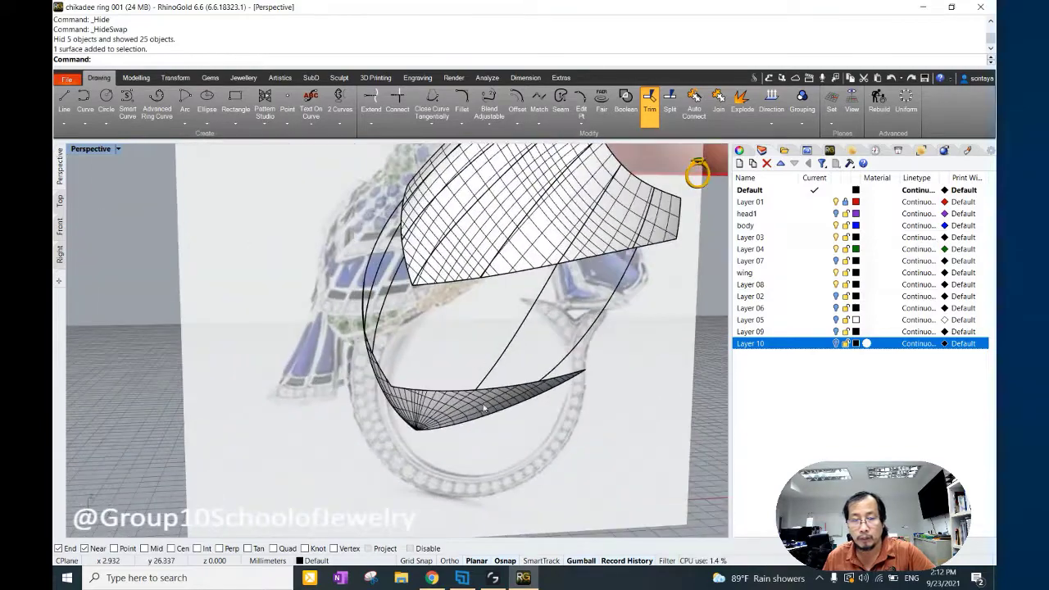
scroll(343, 379, up, 3)
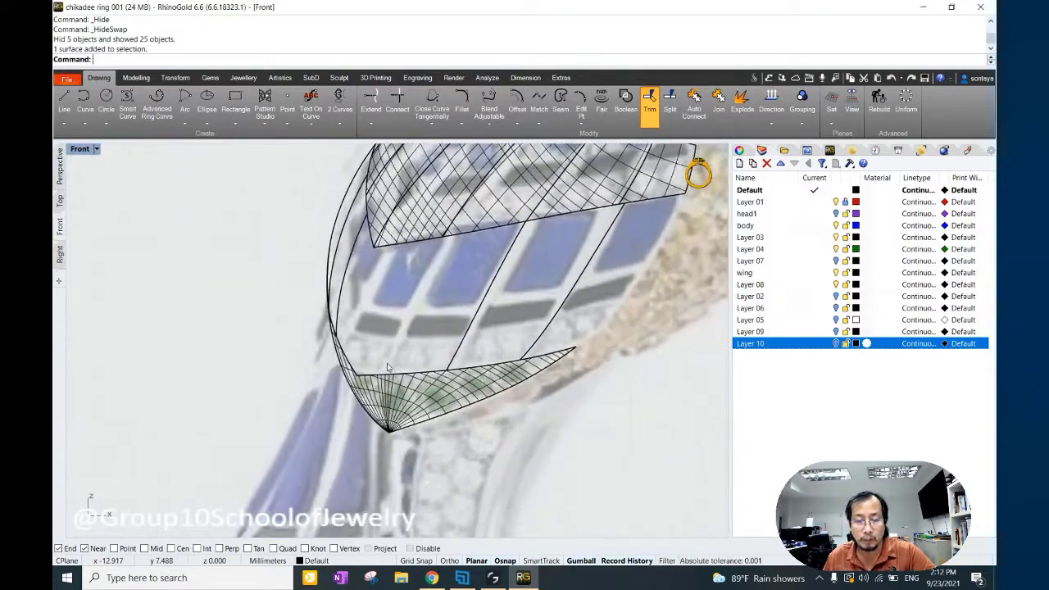
scroll(342, 380, up, 2)
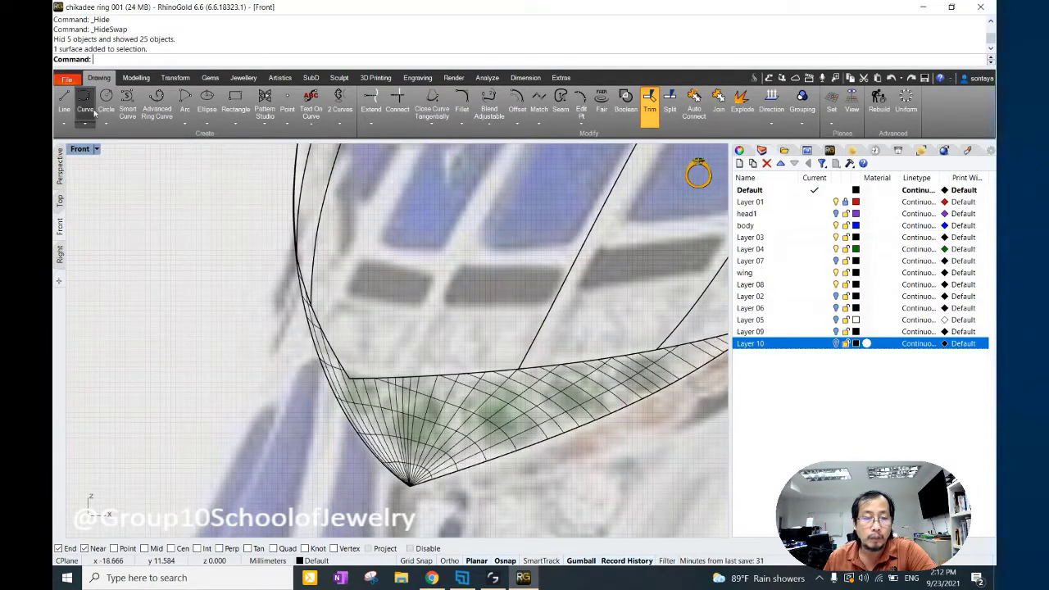
click(85, 103)
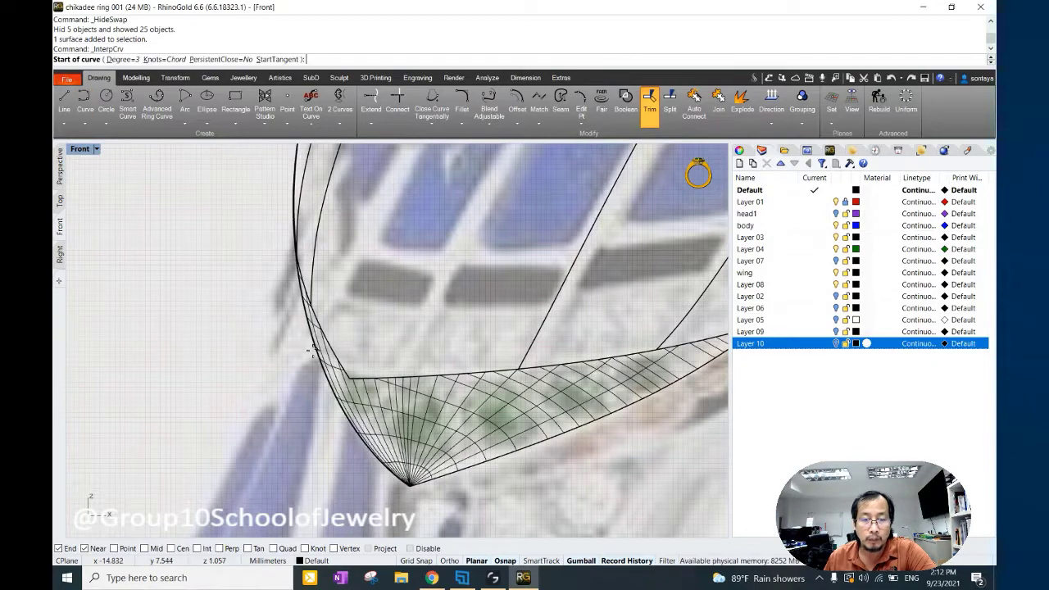
click(313, 349)
click(376, 357)
scroll(409, 351, down, 1)
scroll(435, 344, down, 1)
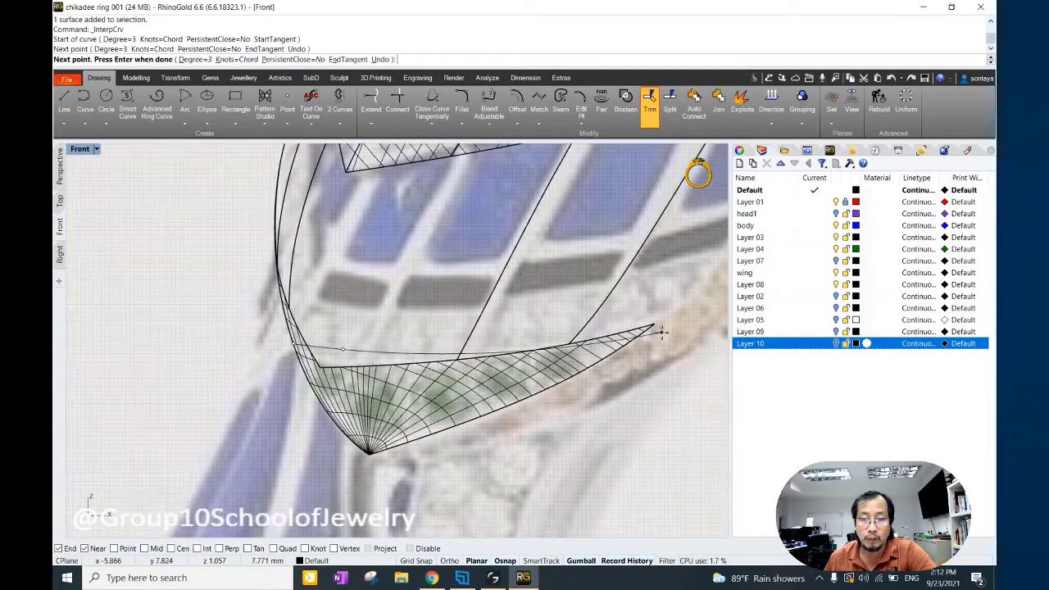
click(653, 325)
key(Return)
Isolate the new curve and lower surface, then untrim the surface to its full shape.
scroll(366, 345, down, 2)
scroll(373, 361, down, 2)
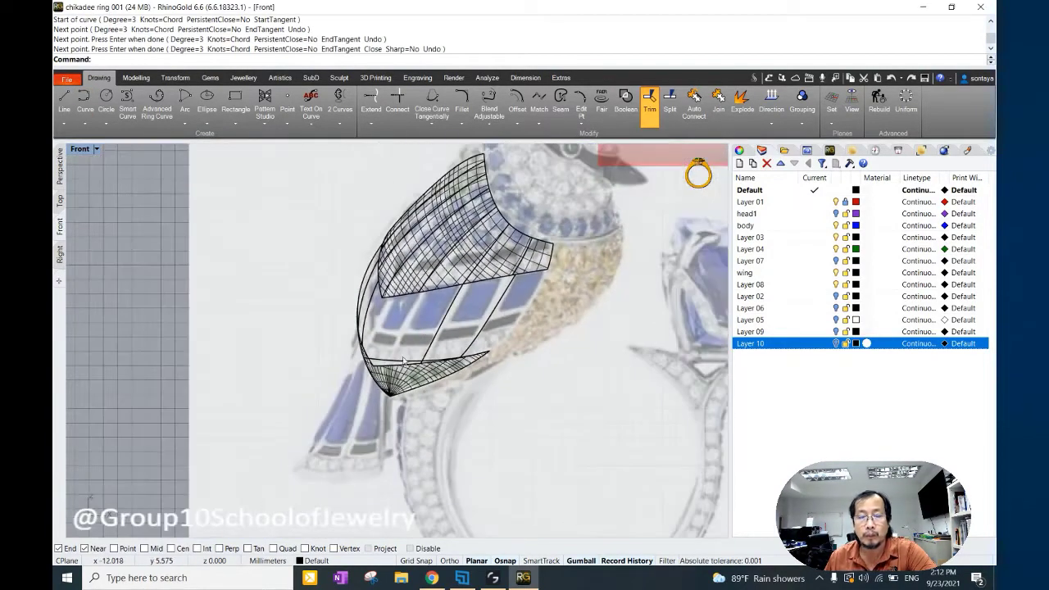
click(384, 384)
click(659, 191)
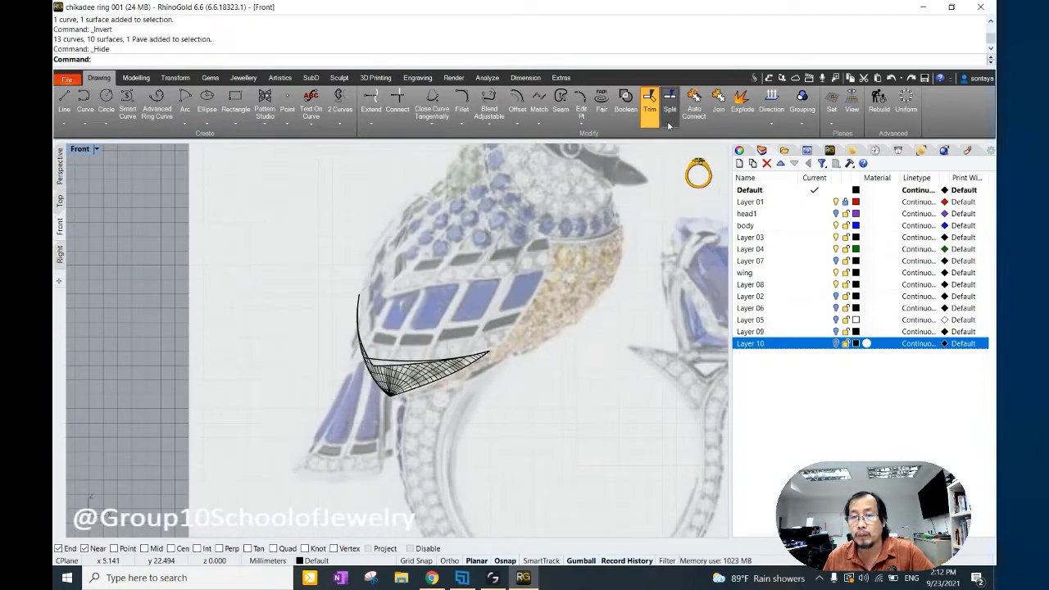
click(137, 77)
click(414, 353)
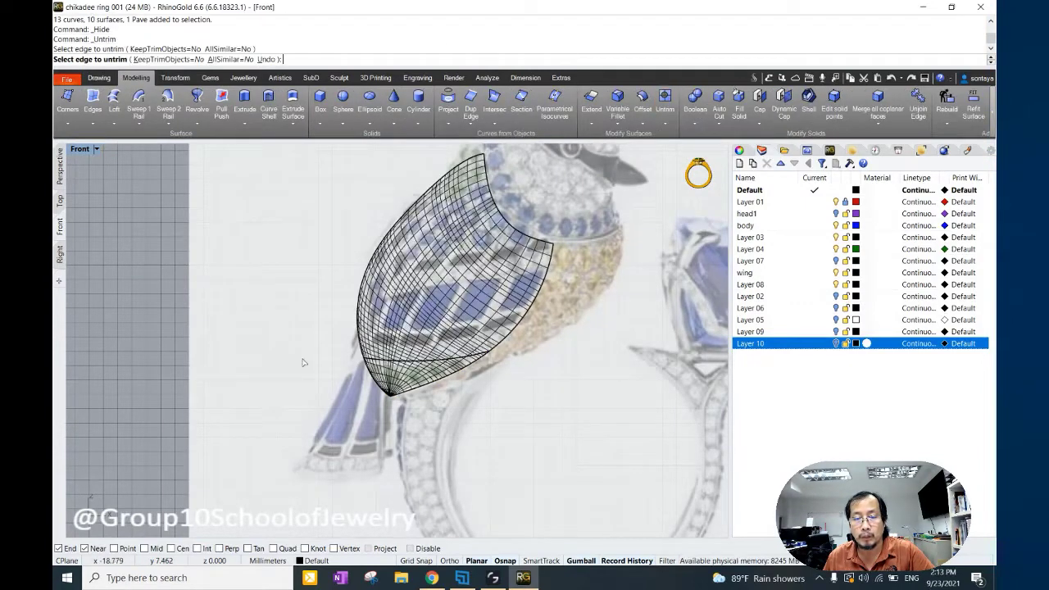
right_click(561, 445)
Split the lower surface with the new curve and delete the upper piece.
click(99, 78)
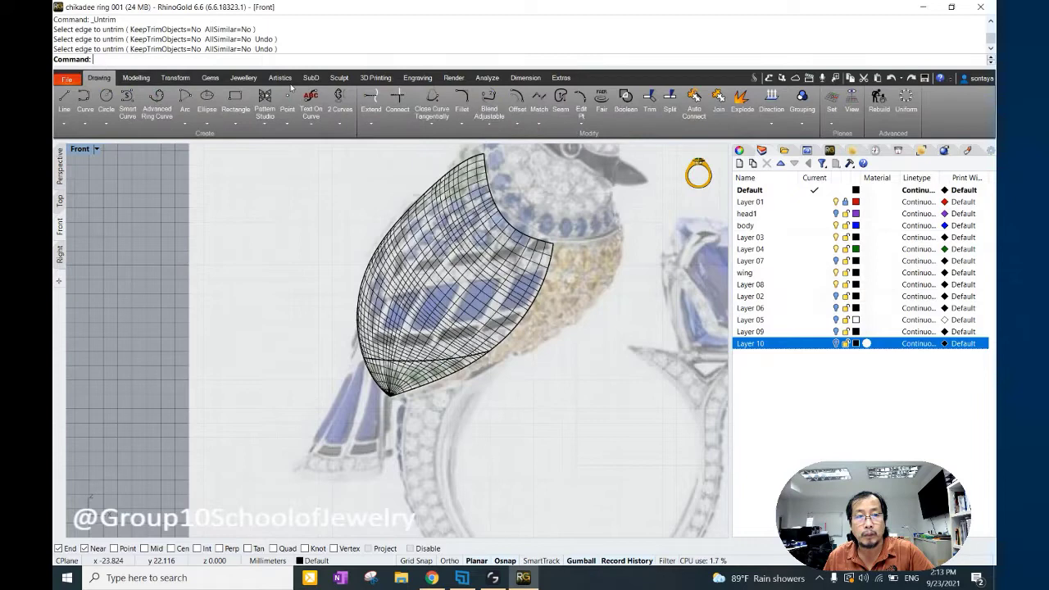
click(670, 107)
click(454, 320)
drag(549, 432, 548, 432)
key(Return)
click(364, 279)
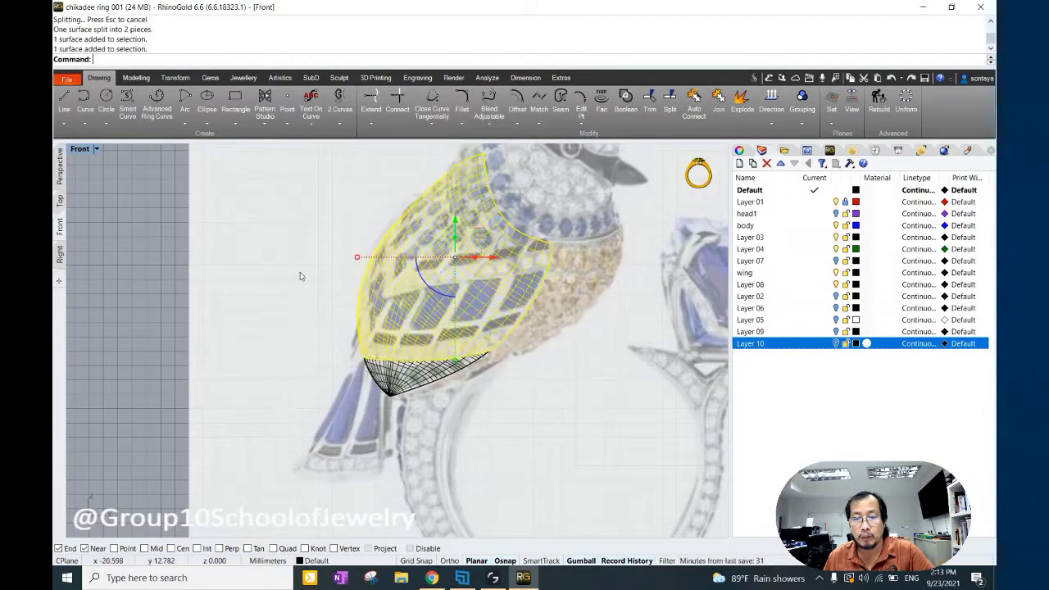
key(Delete)
click(59, 168)
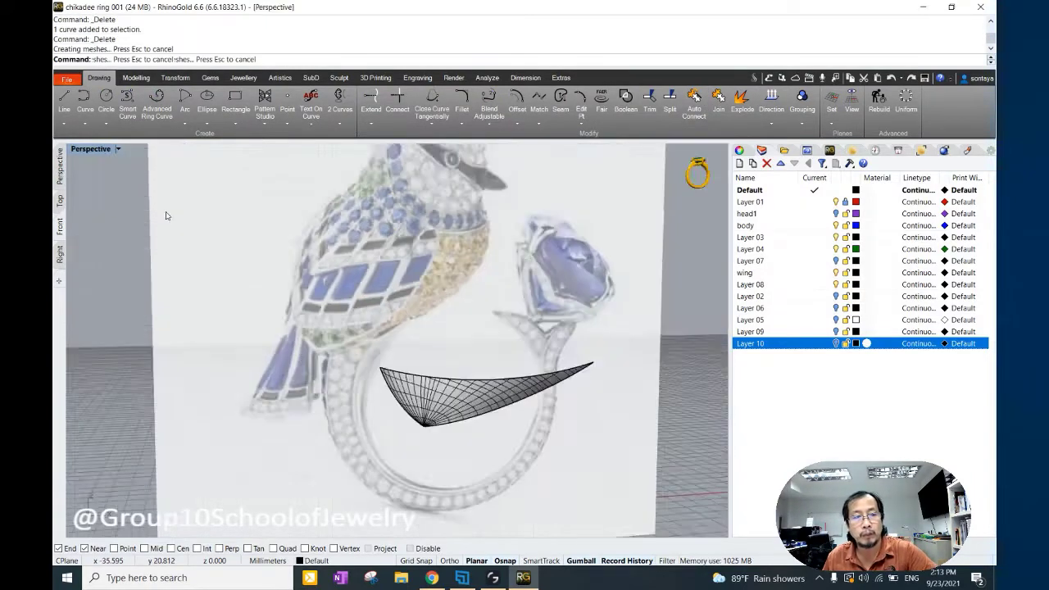
right_drag(164, 216, 639, 182)
Reveal all hidden objects and select the wing shell surfaces.
key(ctrl+alt+h)
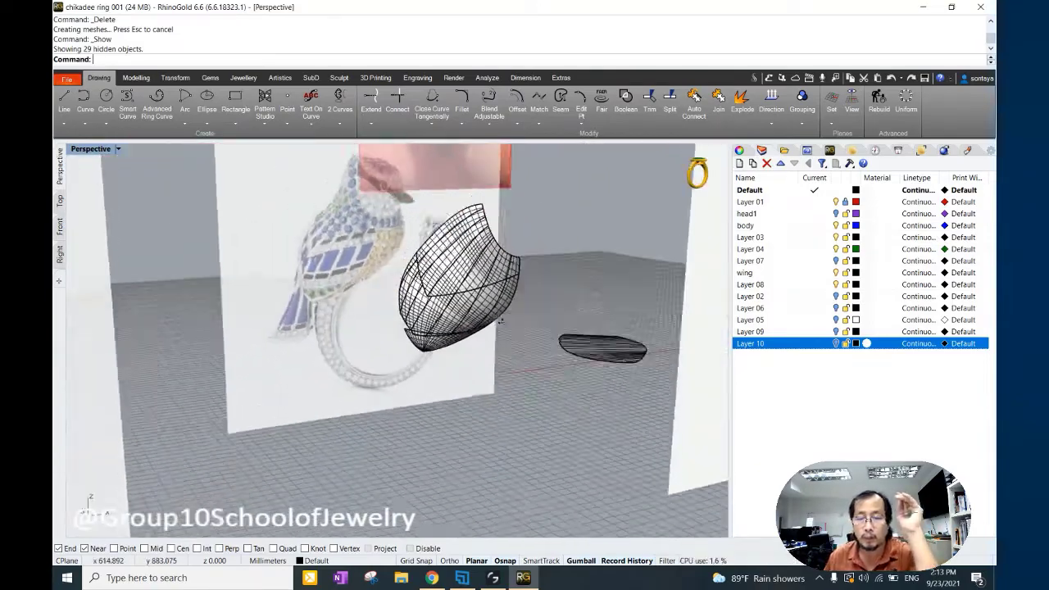
right_drag(535, 262, 524, 274)
scroll(573, 246, up, 3)
click(576, 243)
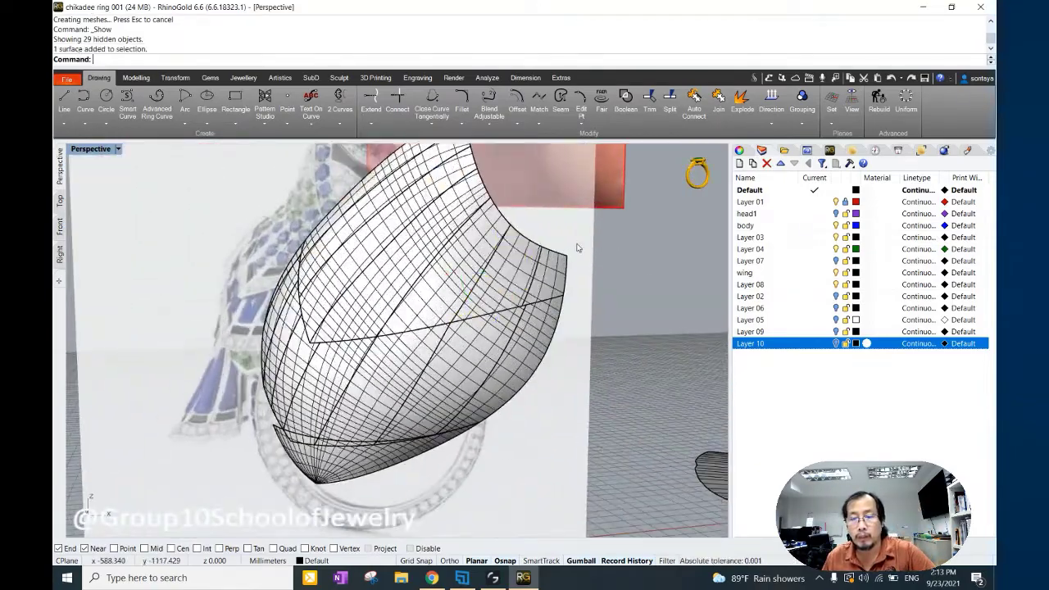
scroll(574, 246, down, 3)
scroll(553, 246, up, 5)
right_drag(554, 246, 396, 260)
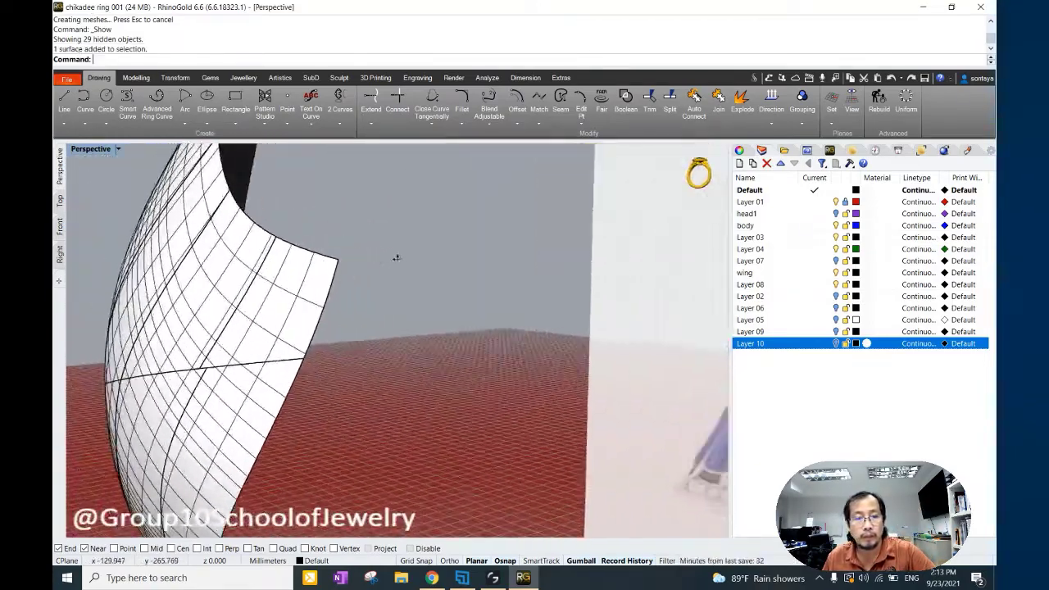
click(385, 299)
scroll(398, 323, down, 3)
click(398, 323)
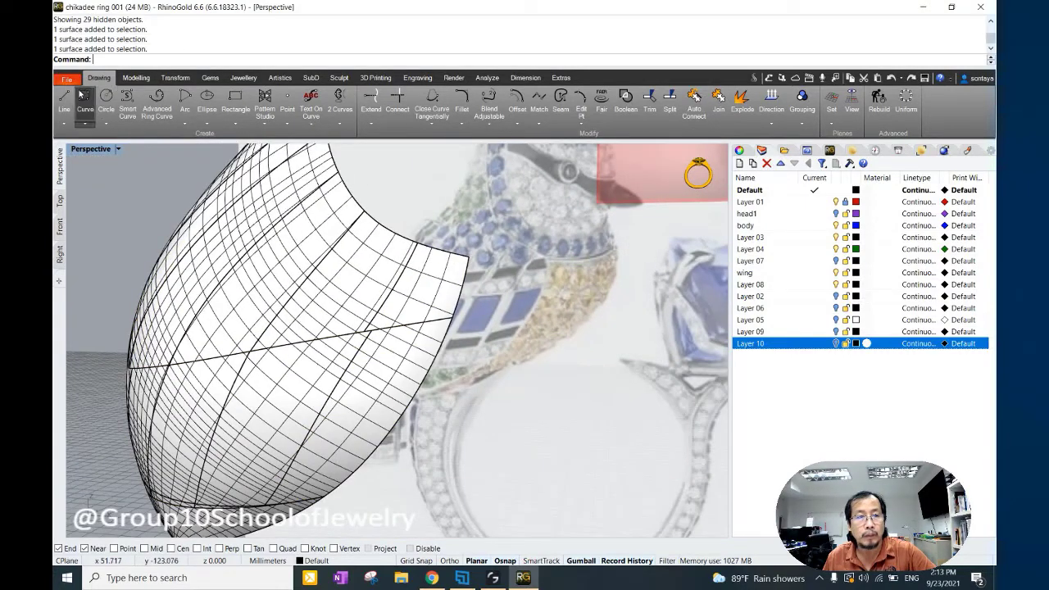
scroll(99, 82, down, 1)
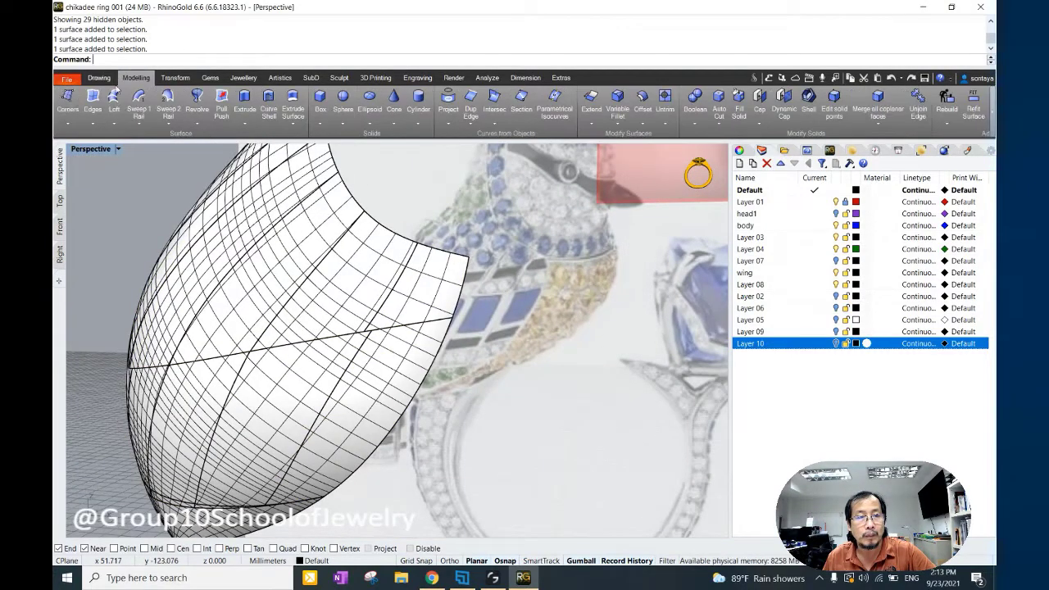
Delete the leftover wing shell surfaces.
click(65, 121)
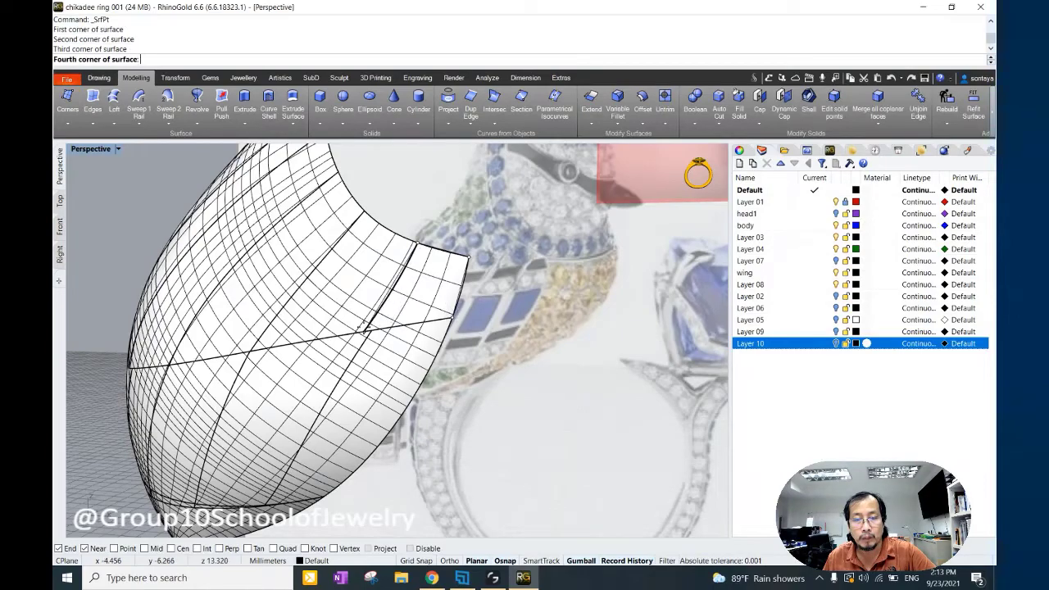
click(463, 270)
key(Delete)
click(426, 287)
mouse_move(426, 287)
right_down()
mouse_move(270, 265)
mouse_move(389, 230)
right_up()
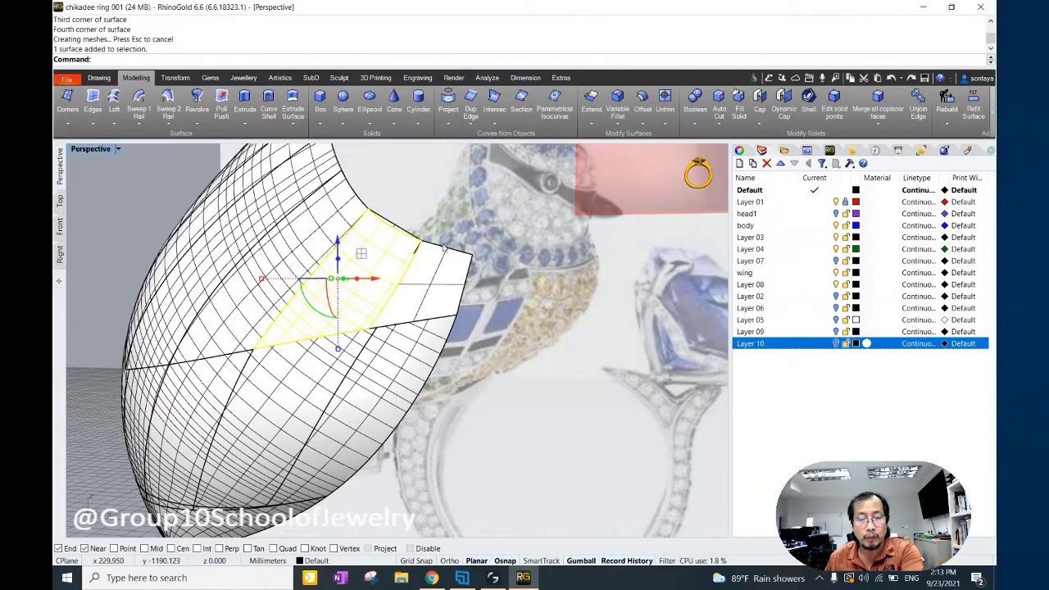
key(Delete)
right_drag(442, 248, 440, 217)
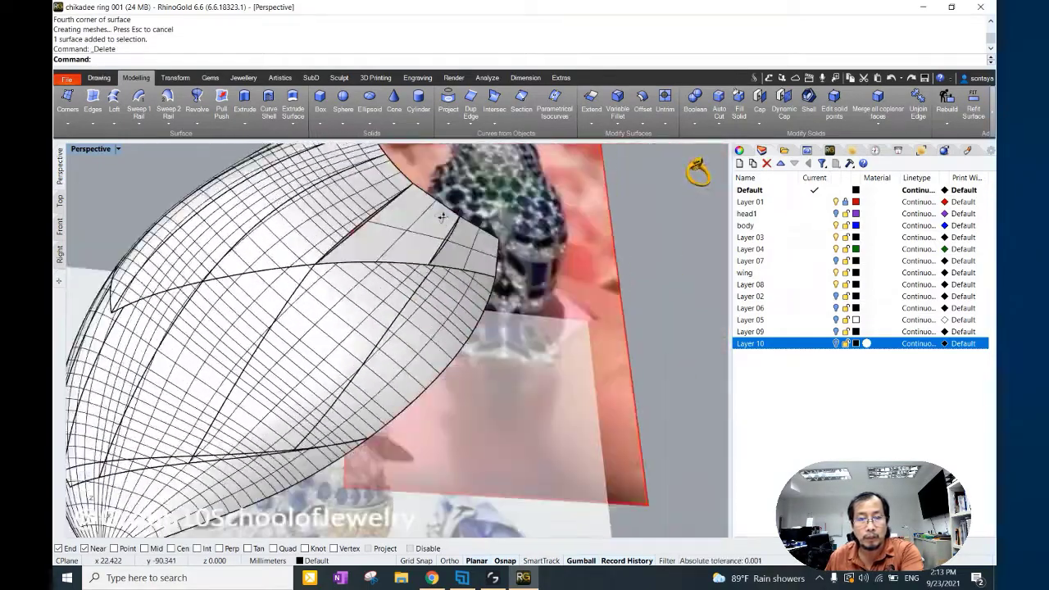
scroll(441, 217, down, 3)
scroll(434, 218, down, 3)
scroll(426, 220, down, 2)
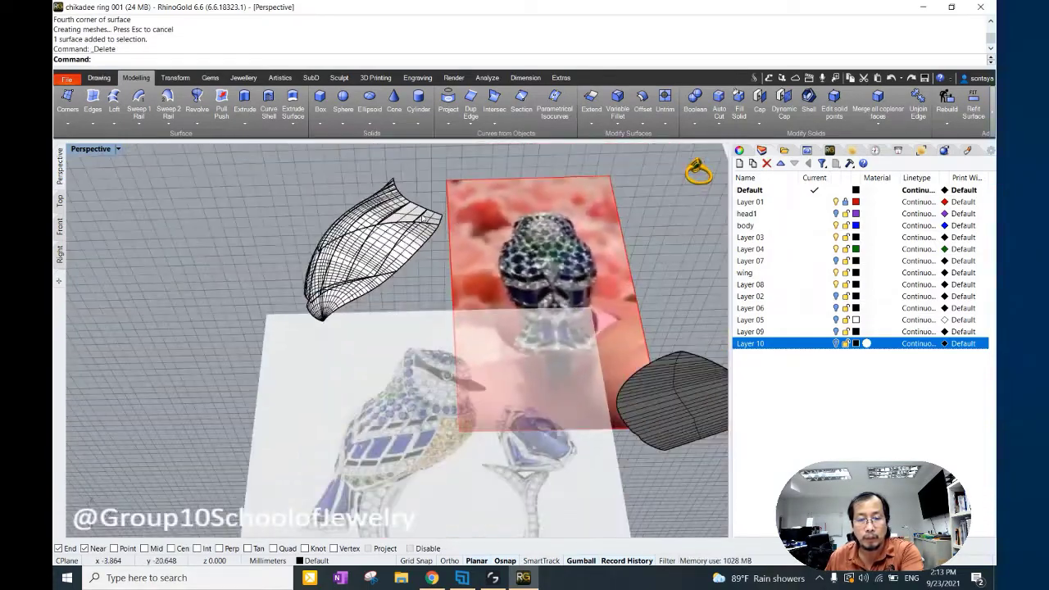
Select the wing feather strip surfaces, undoing an accidental deletion.
scroll(410, 271, up, 5)
right_drag(409, 271, 446, 253)
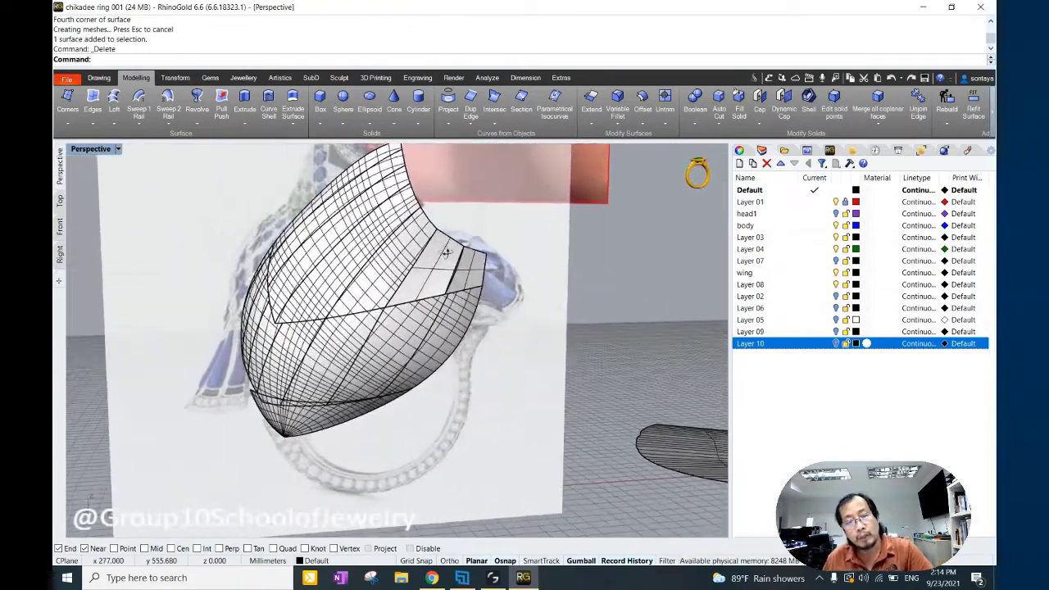
scroll(352, 287, down, 5)
mouse_move(344, 300)
right_down()
mouse_move(358, 274)
mouse_move(380, 266)
right_up()
scroll(384, 278, up, 5)
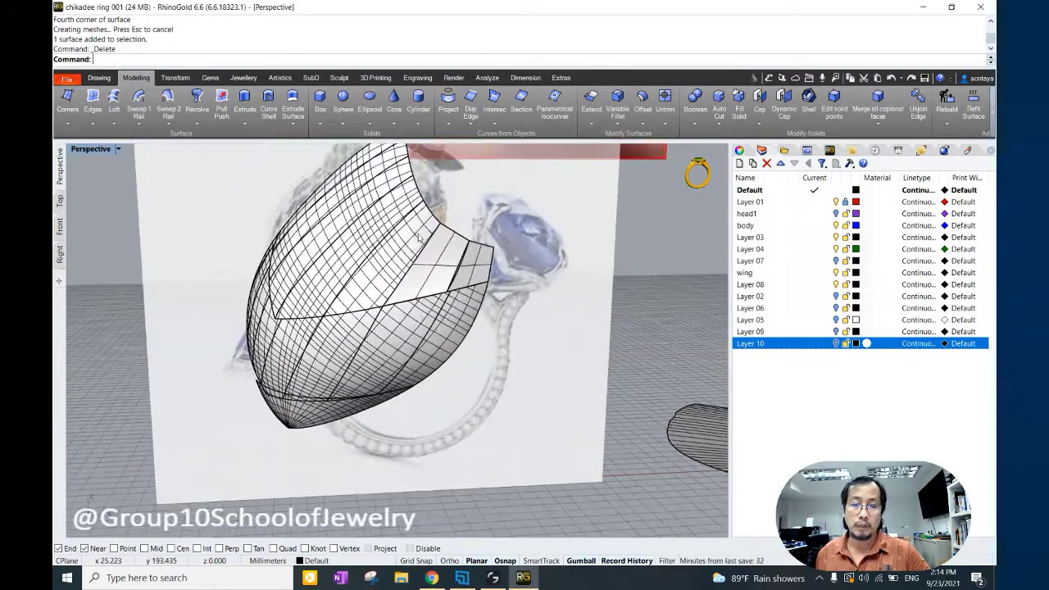
key(Return)
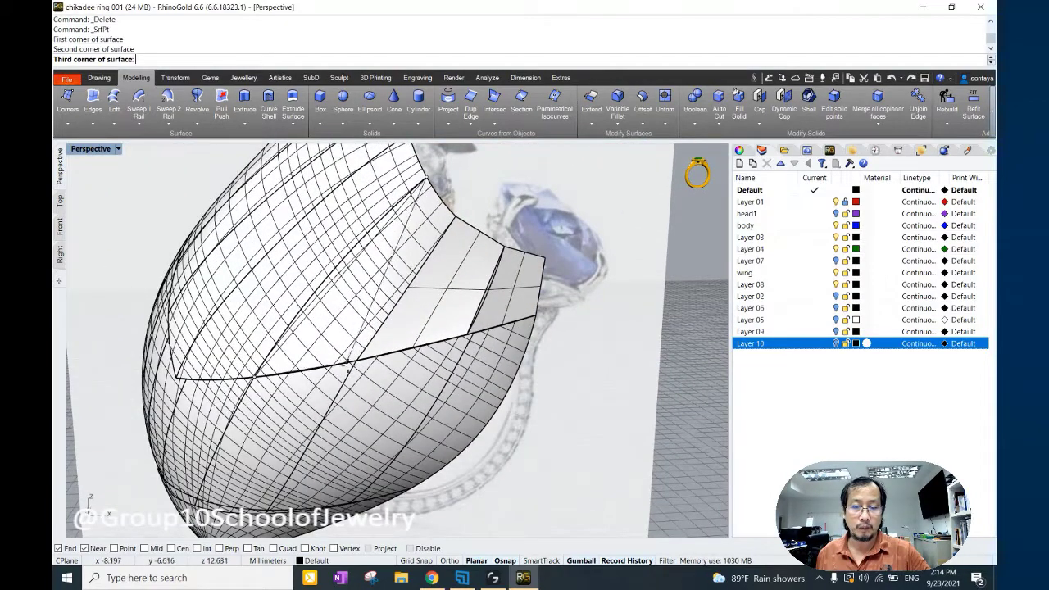
key(Delete)
mouse_move(426, 238)
right_down()
mouse_move(299, 257)
mouse_move(376, 232)
mouse_move(445, 242)
right_up()
key(ctrl+z)
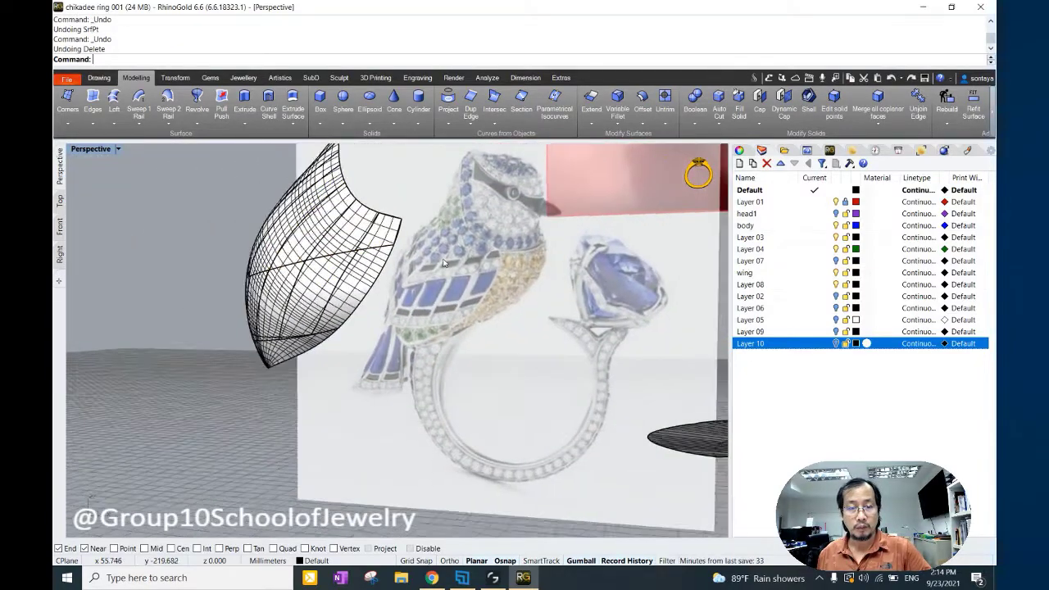
click(445, 242)
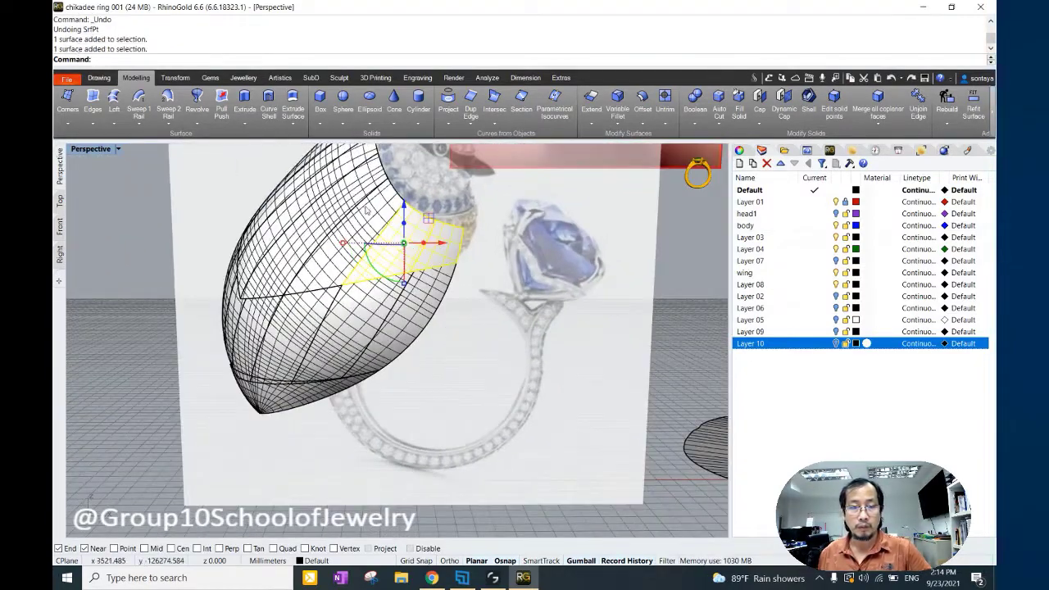
right_drag(365, 210, 360, 176)
shift+click(359, 172)
Isolate the wing strips and tilt the top feather strip with Rotate 3D.
click(656, 187)
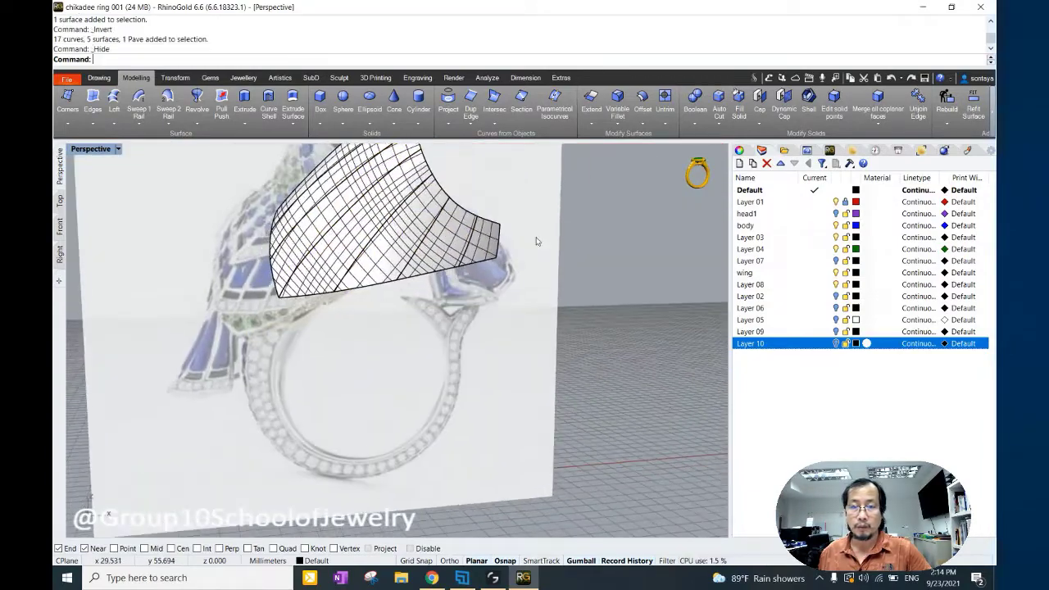
mouse_move(534, 234)
right_down()
mouse_move(345, 225)
mouse_move(382, 252)
mouse_move(375, 249)
mouse_move(435, 190)
right_up()
click(345, 226)
click(348, 228)
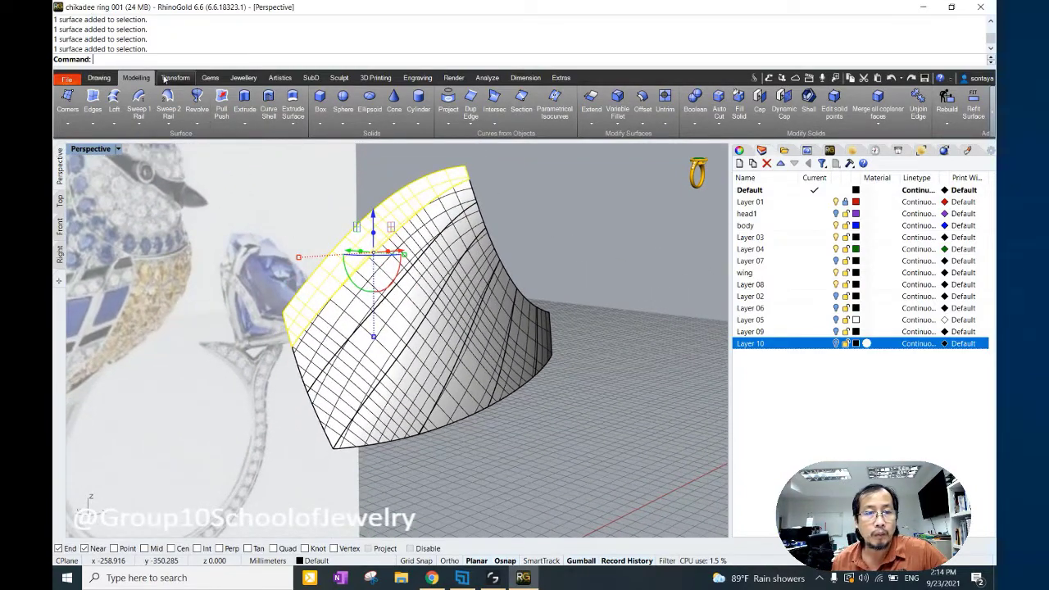
click(169, 78)
click(128, 123)
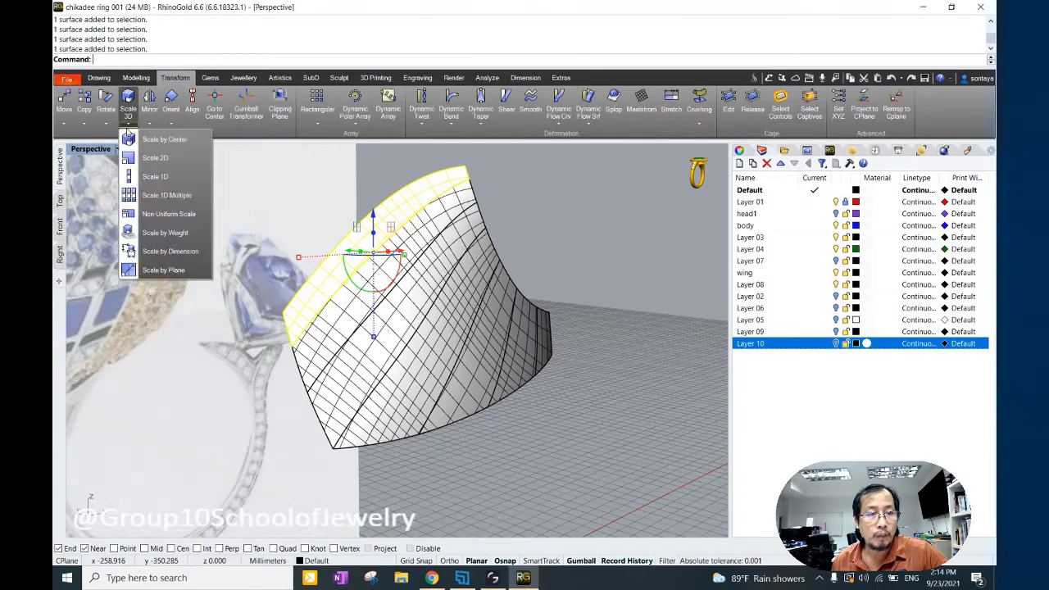
click(105, 123)
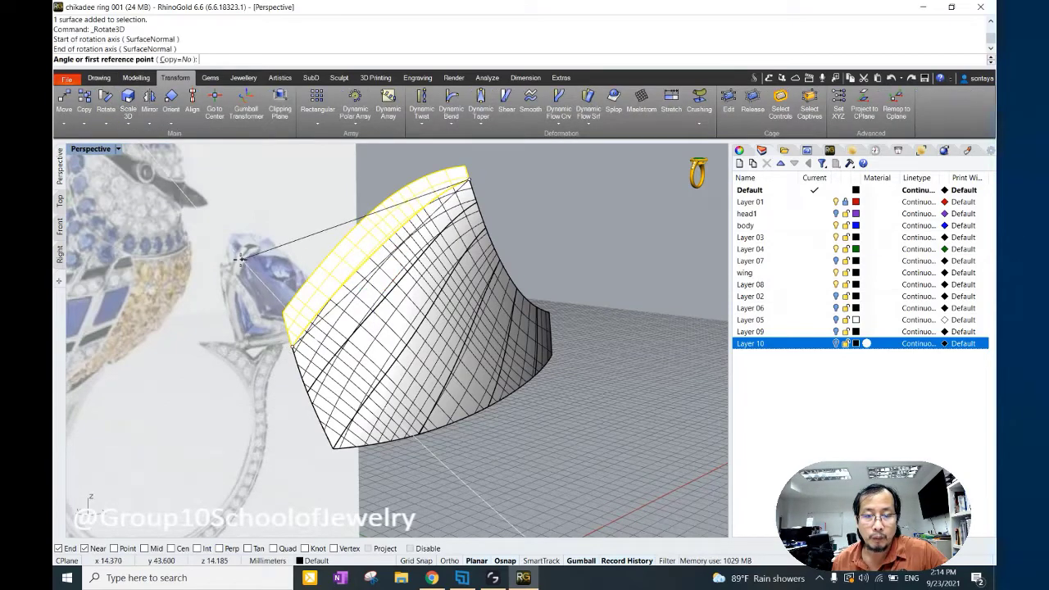
right_drag(240, 259, 468, 215)
click(464, 221)
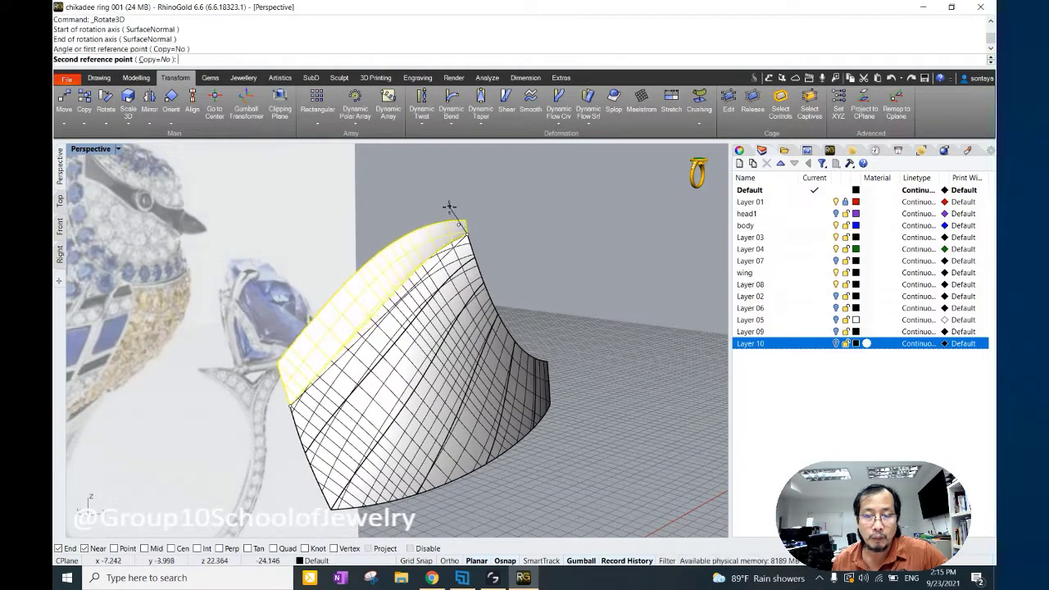
click(450, 205)
right_click(475, 258)
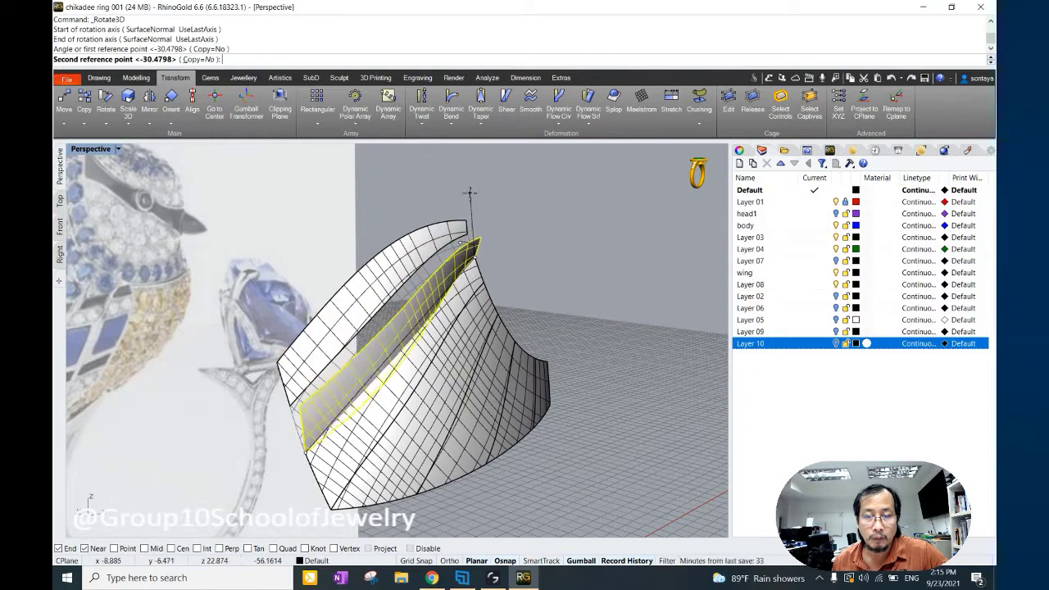
click(475, 229)
Tilt the next two feather strips around their edges with Rotate 3D.
right_drag(519, 251, 500, 277)
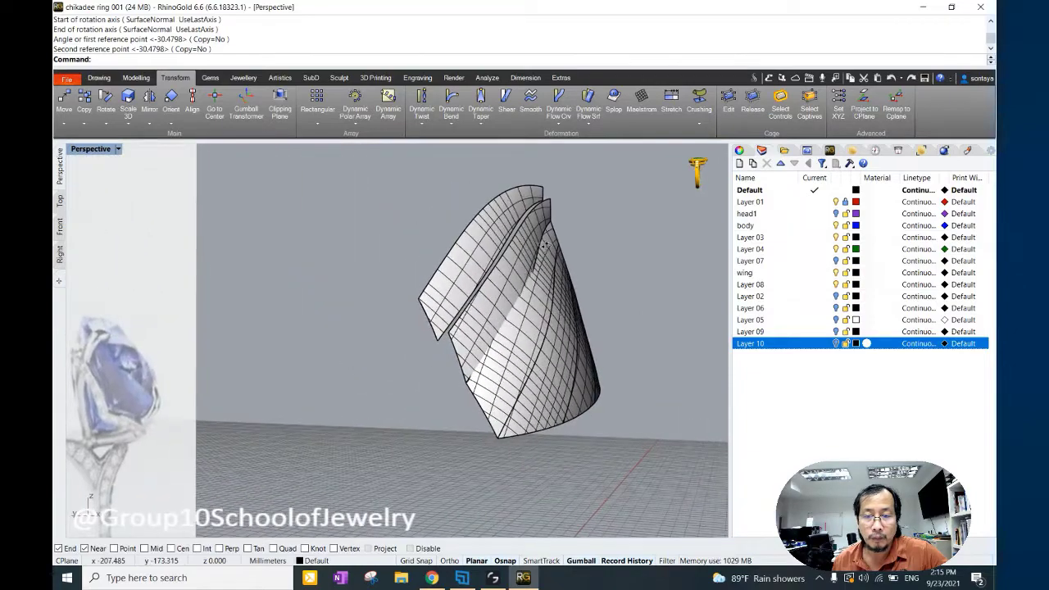
right_click(500, 277)
click(472, 284)
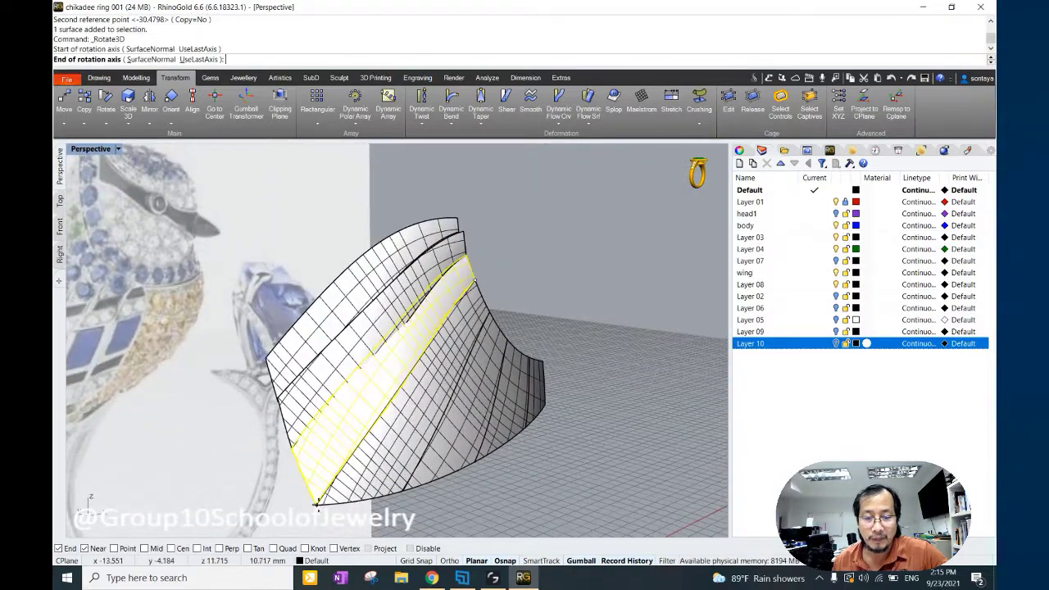
click(318, 502)
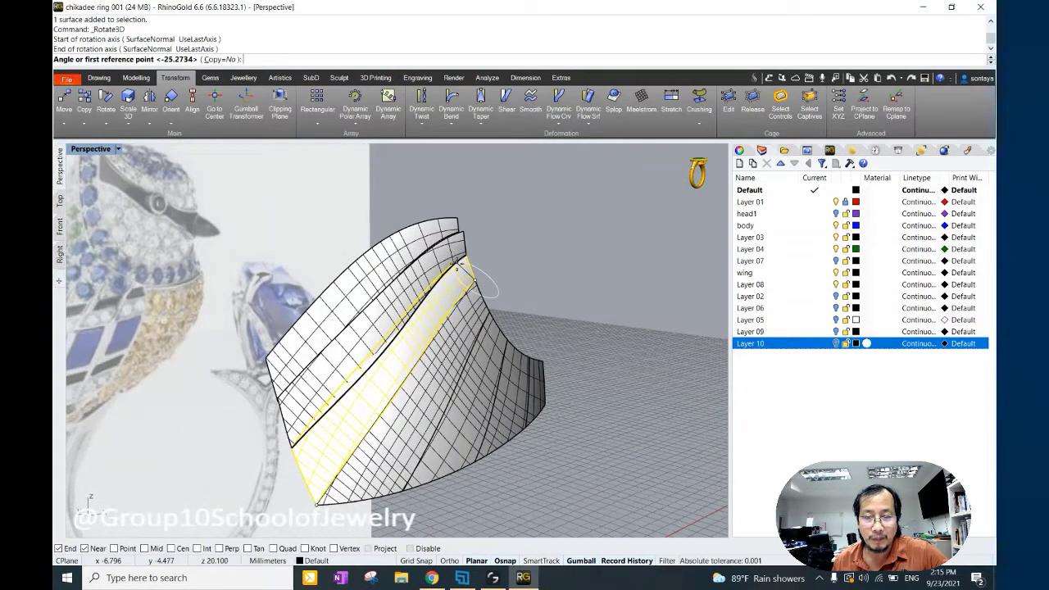
click(459, 264)
right_click(463, 267)
mouse_move(467, 269)
right_down()
mouse_move(538, 273)
mouse_move(525, 263)
right_up()
click(520, 260)
right_click(519, 260)
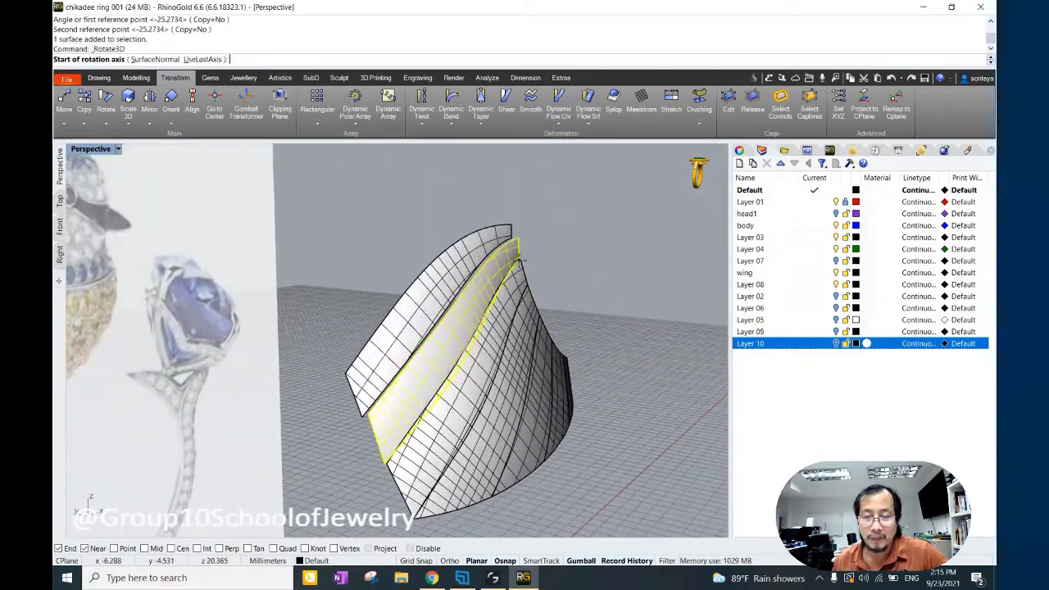
click(378, 469)
click(518, 237)
click(491, 202)
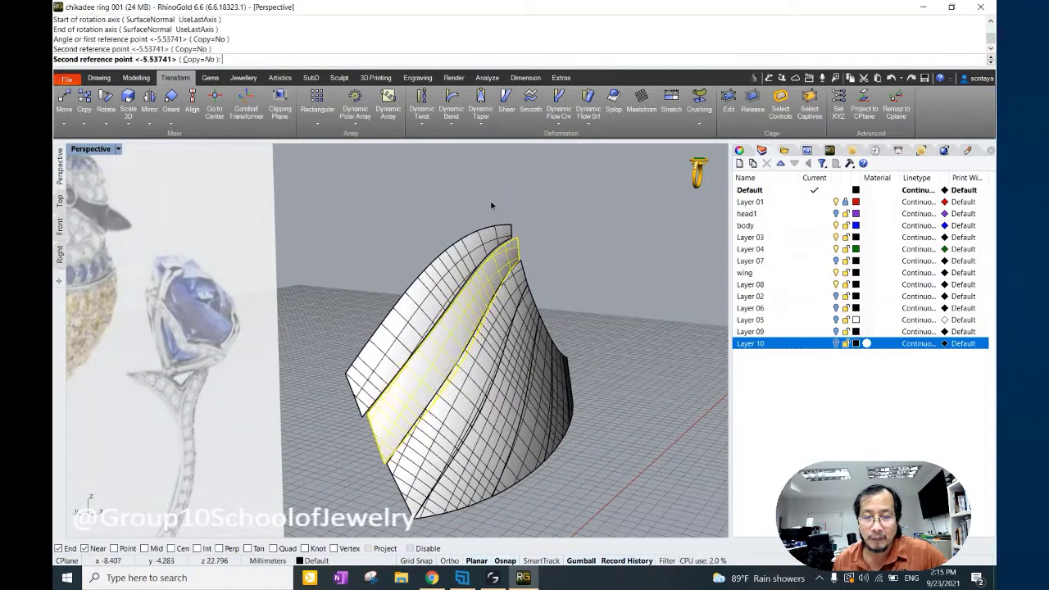
Tilt two more feather strips so they overlap the previous ones.
right_drag(491, 203, 484, 278)
click(482, 283)
right_click(481, 283)
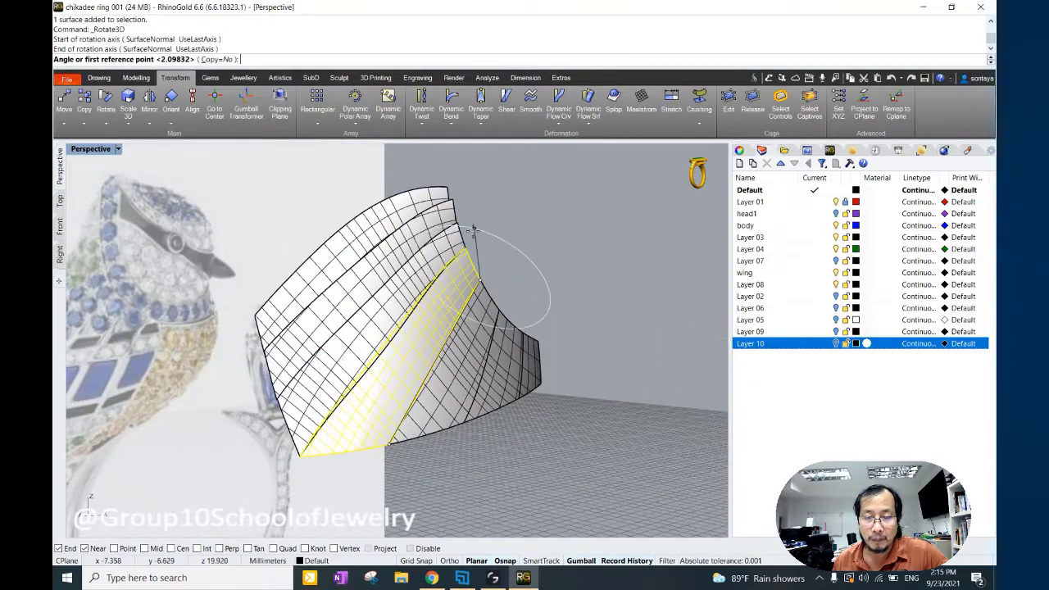
click(459, 255)
right_drag(459, 256, 468, 191)
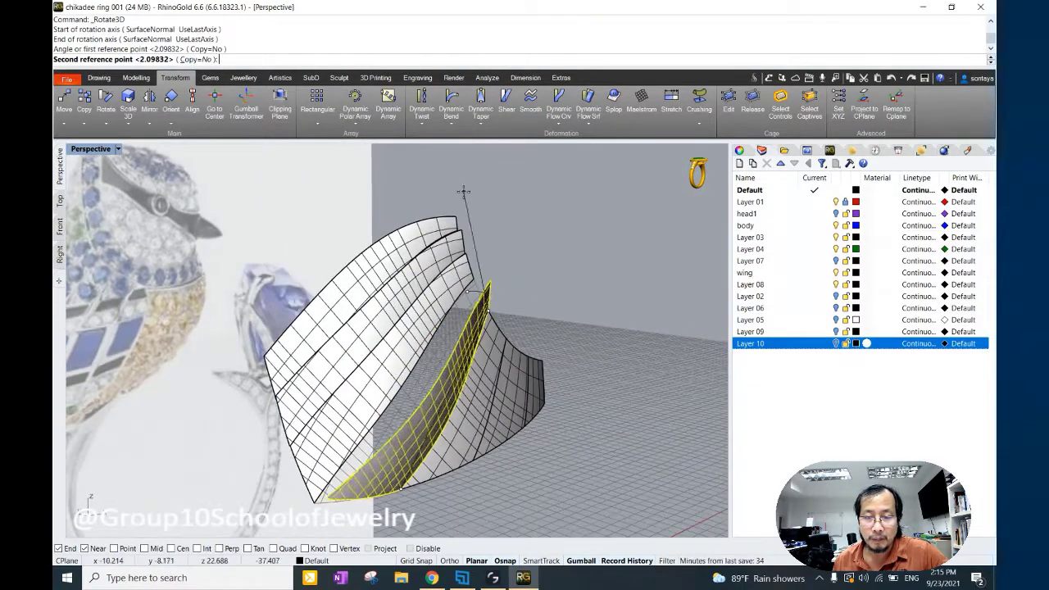
click(384, 195)
right_drag(384, 195, 434, 246)
click(443, 328)
right_click(443, 328)
click(418, 407)
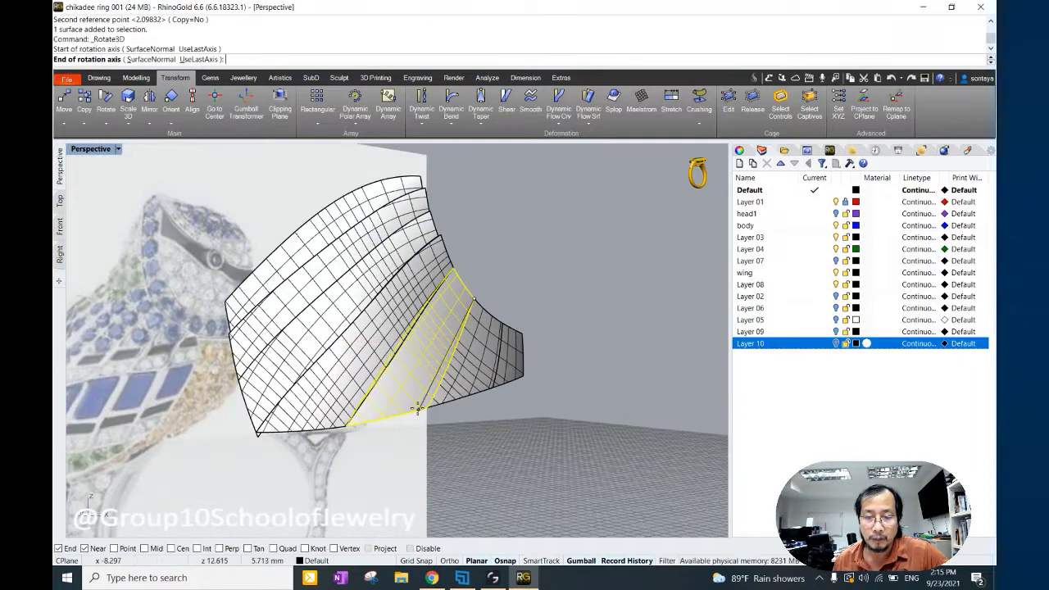
click(460, 239)
Rotate the small end strip at the wing tip about its edge.
click(464, 246)
right_click(467, 254)
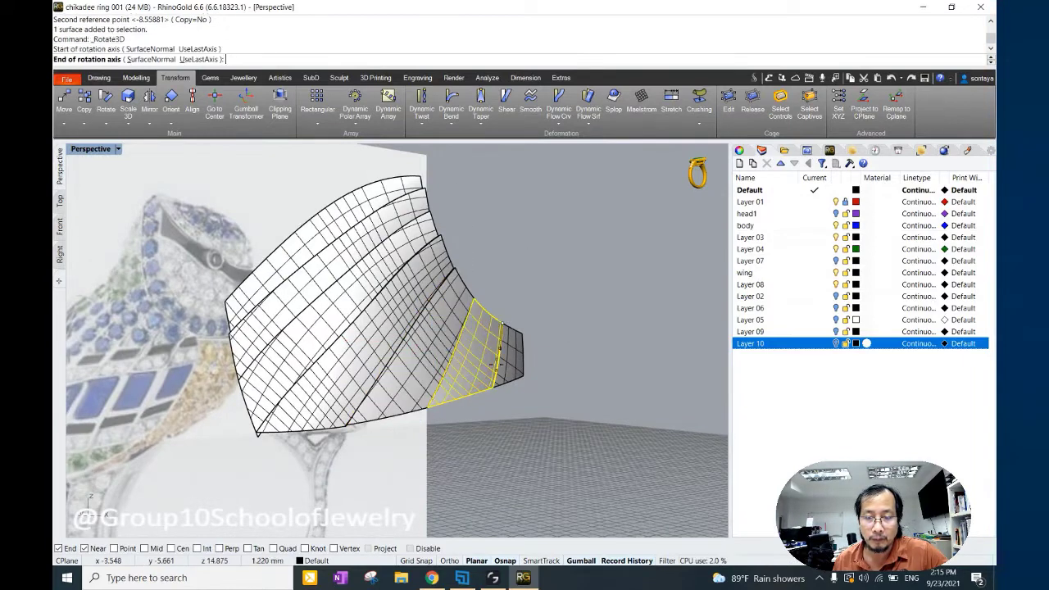
click(469, 259)
click(471, 262)
click(460, 279)
right_drag(461, 279, 480, 259)
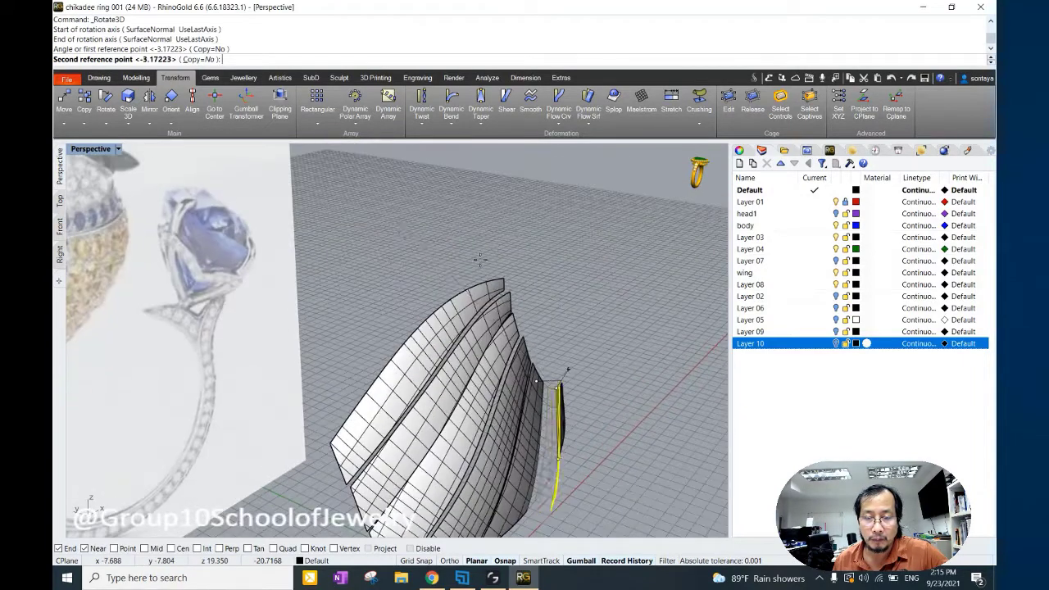
click(332, 273)
right_drag(330, 280, 532, 385)
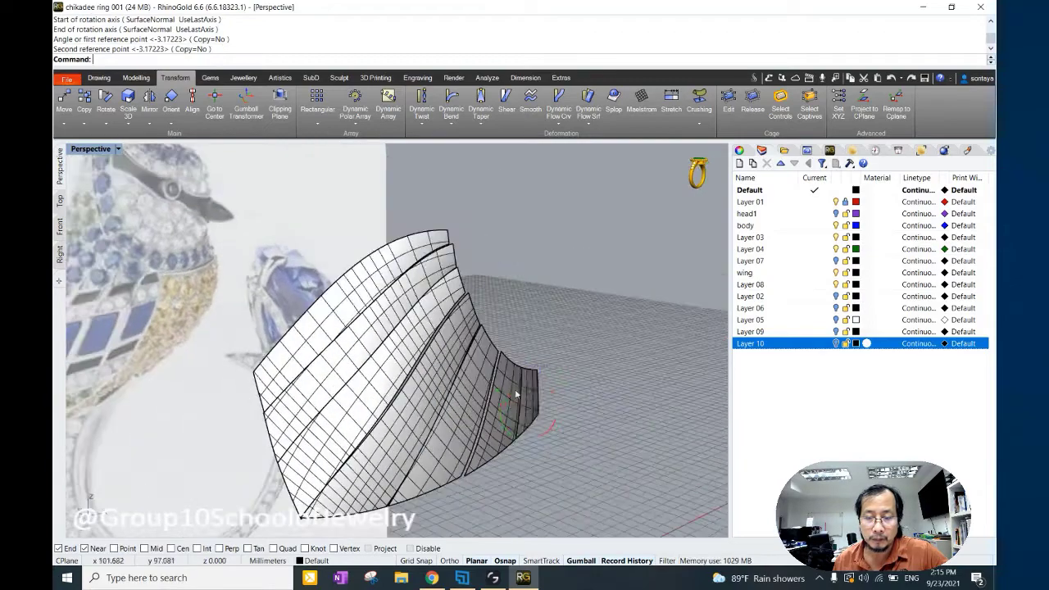
Re-rotate the end strip to its final angle against the larger feather strips.
click(531, 385)
right_click(543, 373)
click(536, 414)
click(519, 345)
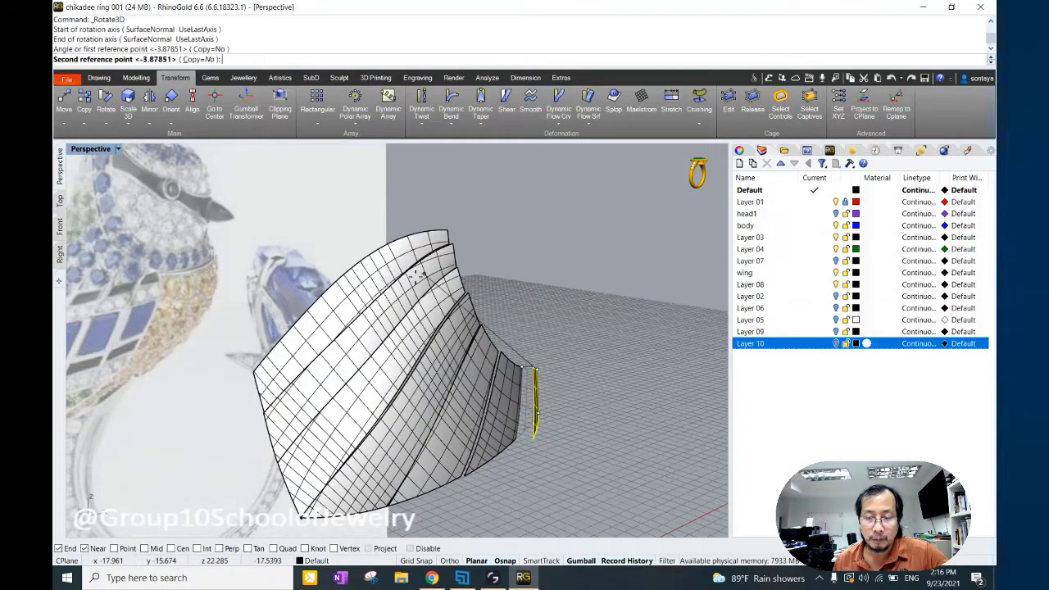
right_drag(416, 275, 419, 253)
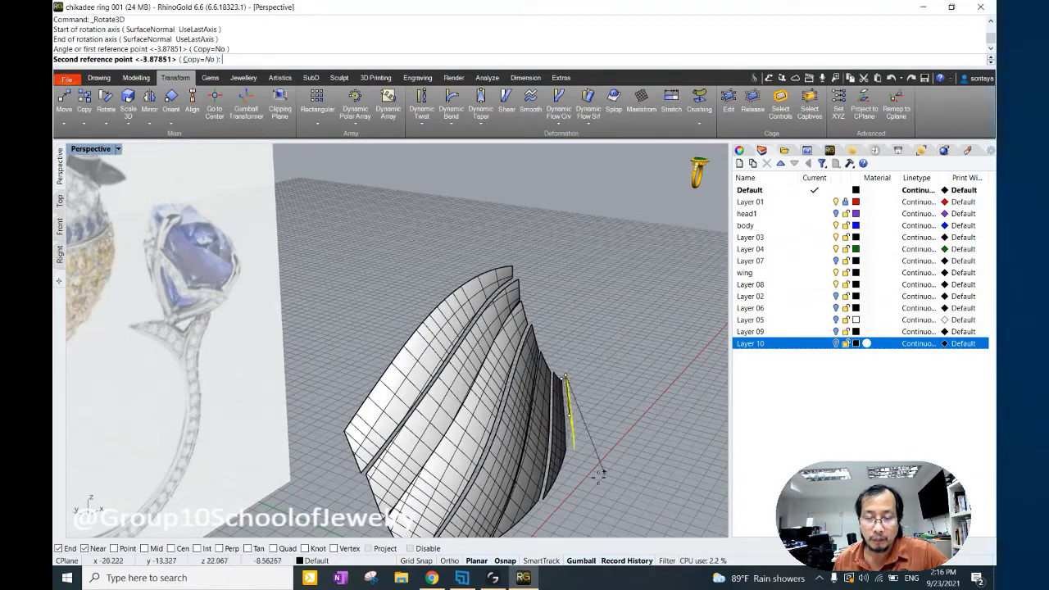
right_drag(558, 485, 500, 479)
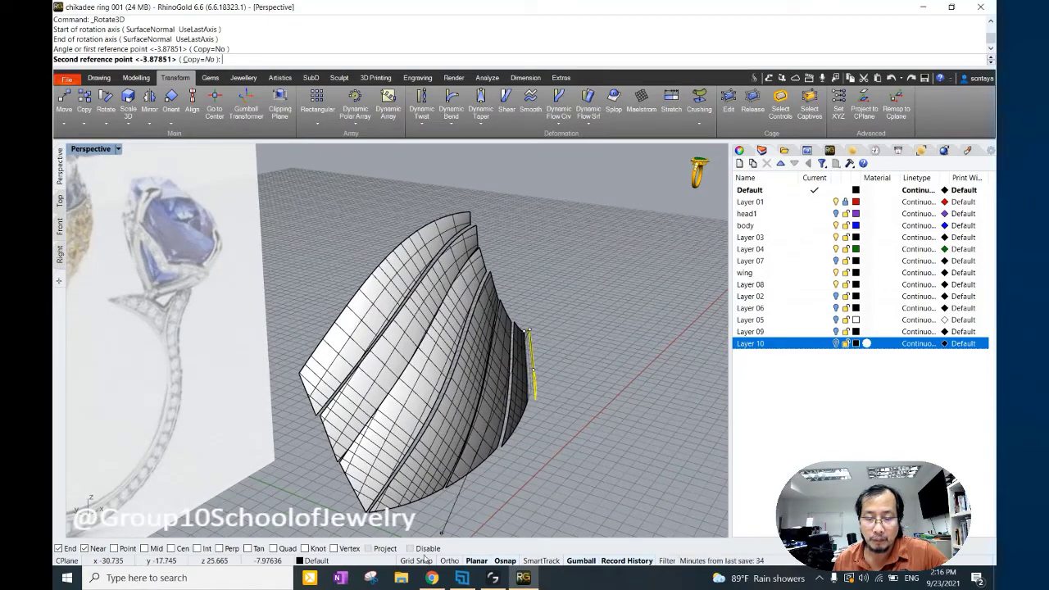
right_drag(528, 328, 478, 392)
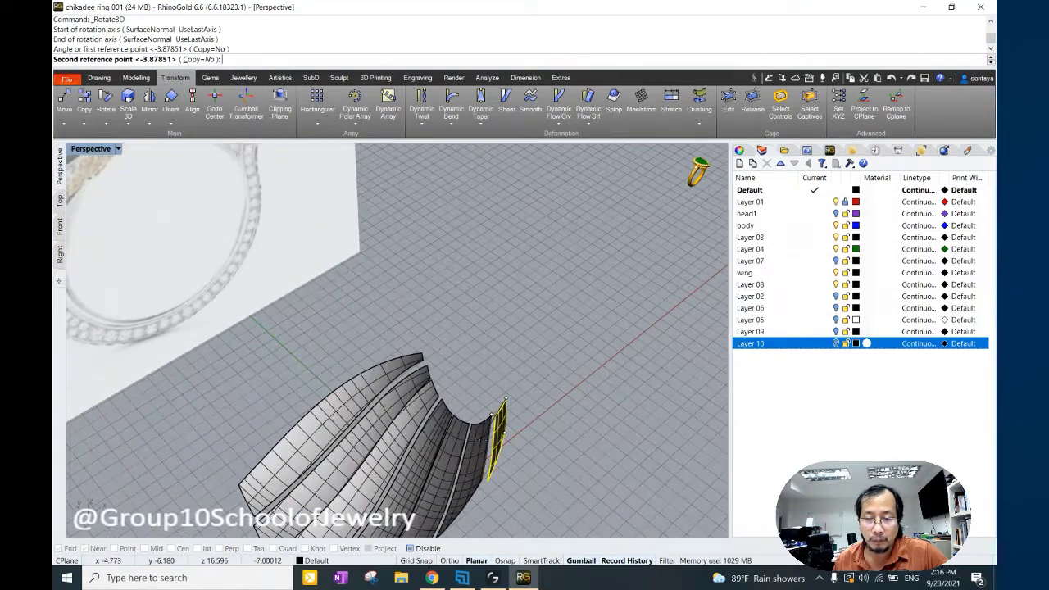
click(478, 436)
right_drag(503, 311, 529, 272)
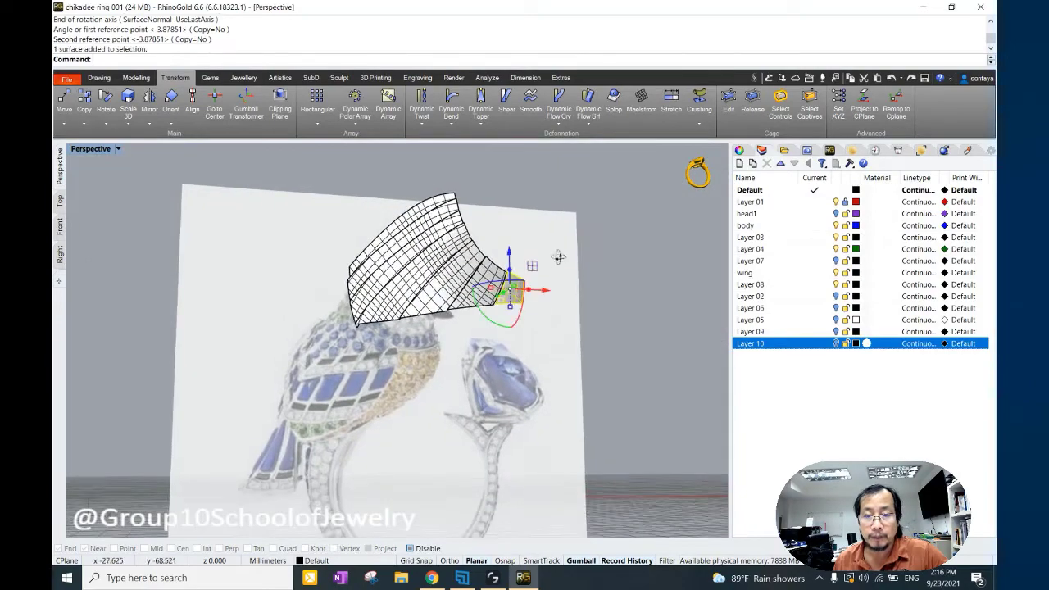
Draw a four-point interpolated curve along the small end wing strip.
click(539, 327)
scroll(539, 326, up, 2)
scroll(378, 80, up, 1)
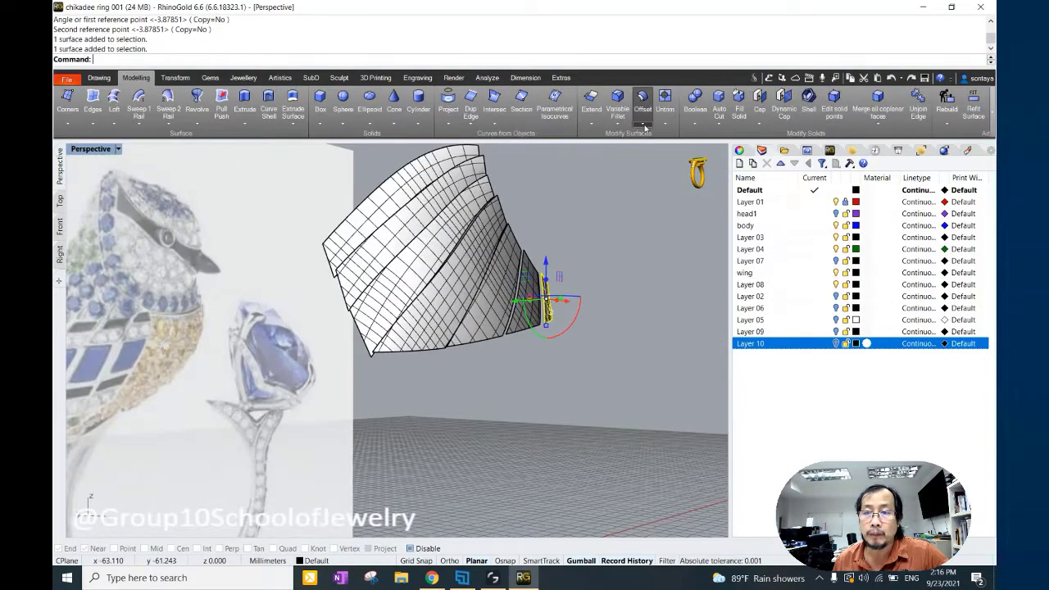
mouse_move(605, 238)
right_down()
mouse_move(515, 237)
mouse_move(564, 274)
right_up()
right_drag(416, 285, 339, 200)
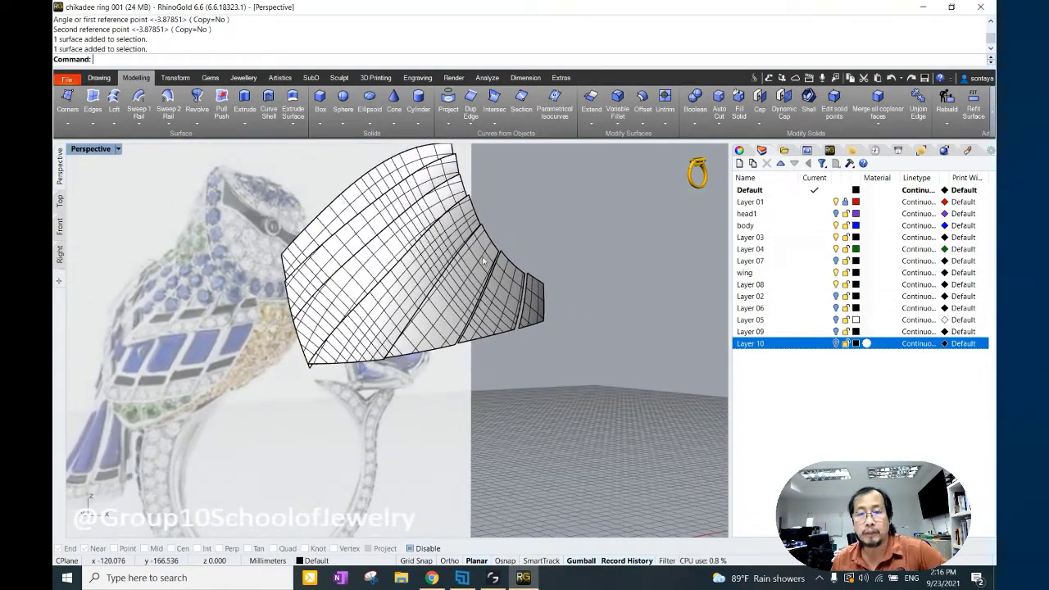
scroll(483, 261, up, 3)
click(98, 78)
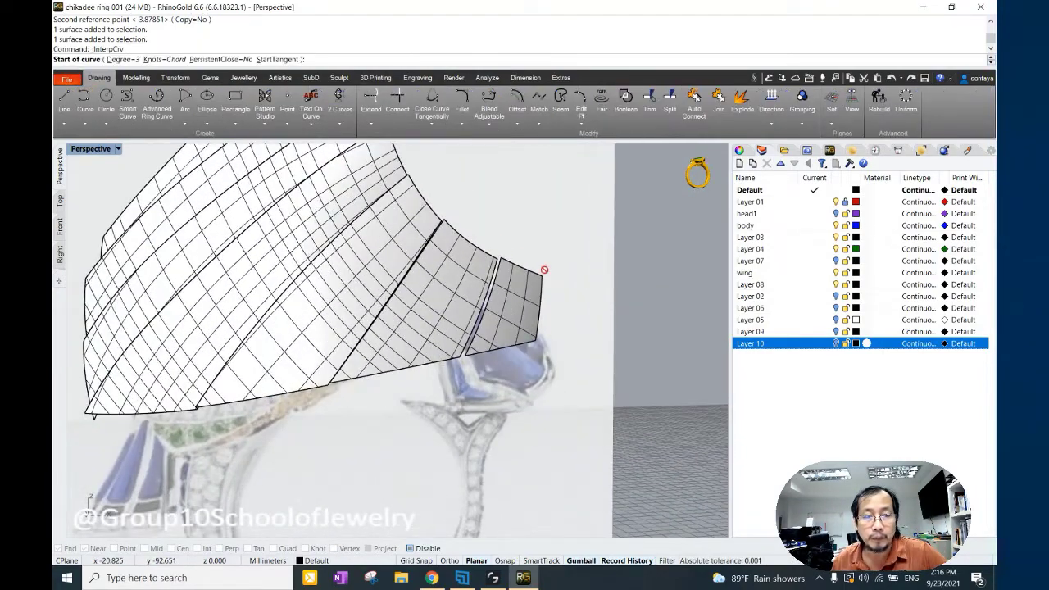
scroll(492, 271, up, 2)
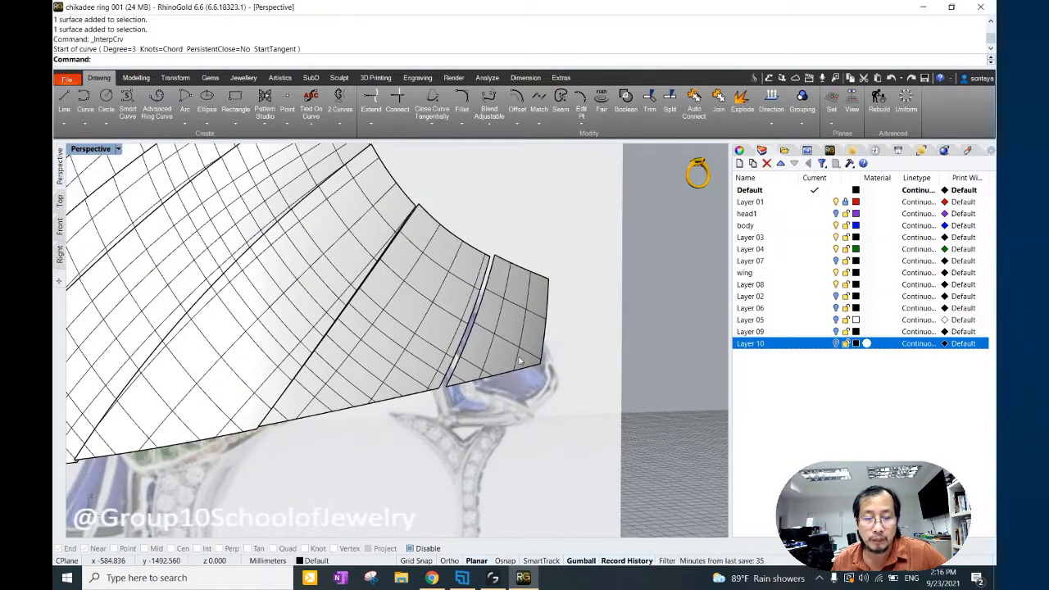
click(501, 293)
key(Return)
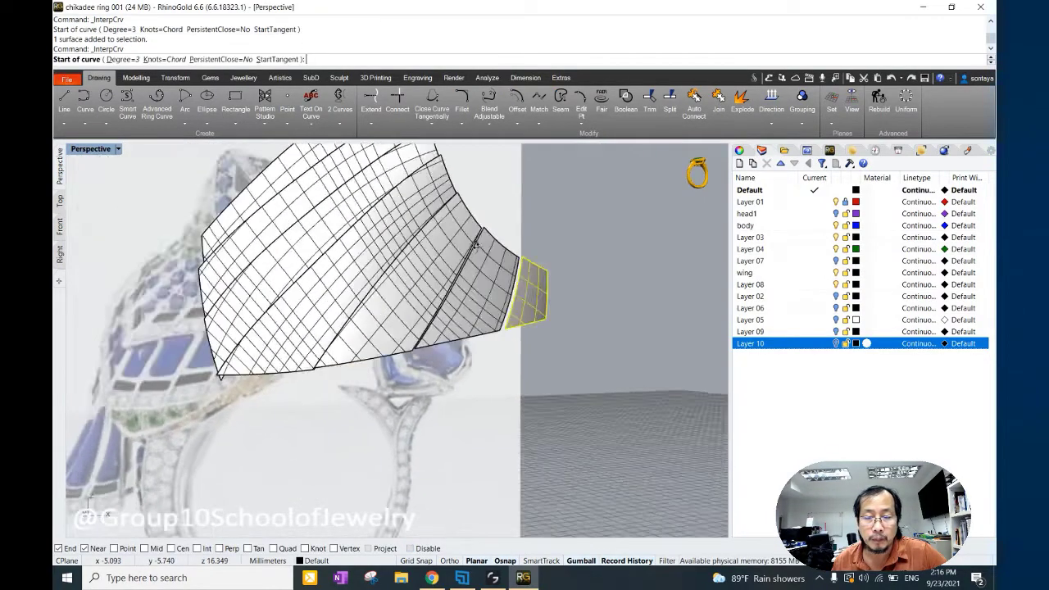
right_drag(497, 236, 523, 261)
click(508, 220)
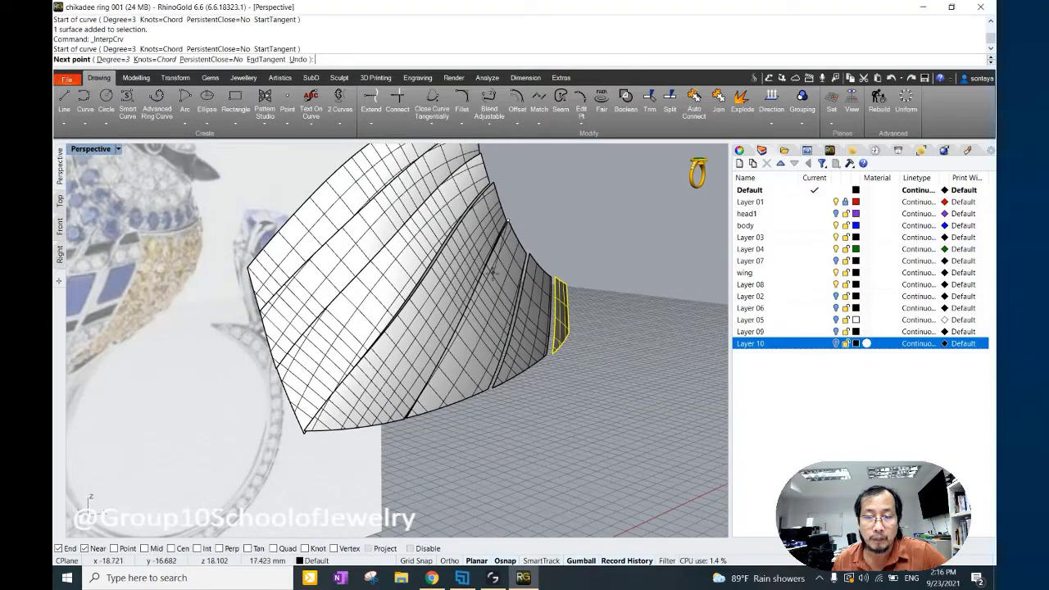
click(479, 279)
click(436, 376)
click(412, 419)
key(Return)
Window-select the seven wing strips and start a 0.8 mm solid surface offset.
mouse_move(412, 419)
right_down()
mouse_move(469, 411)
mouse_move(369, 336)
right_up()
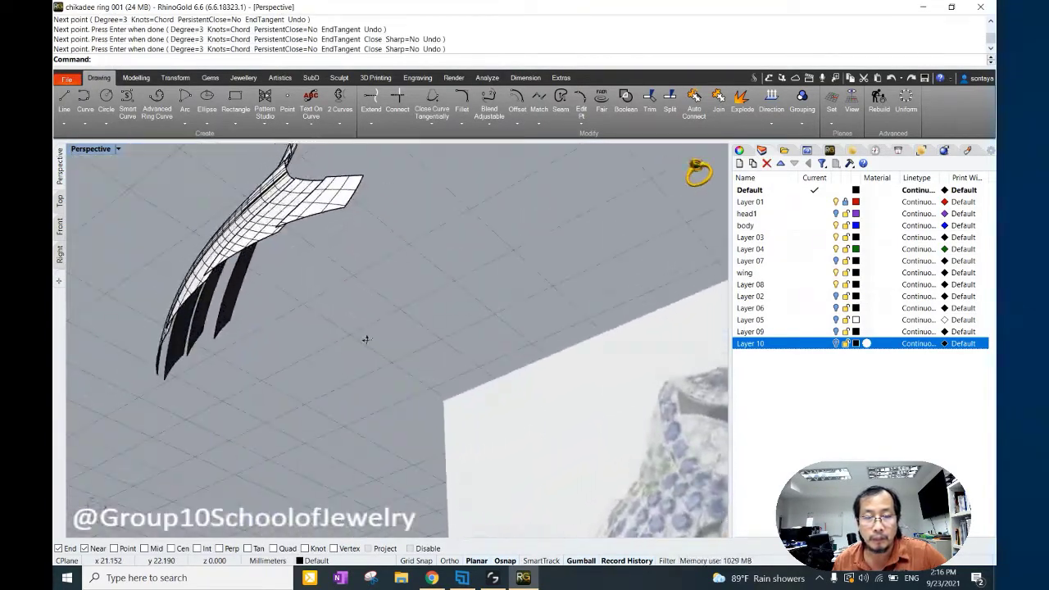
click(385, 344)
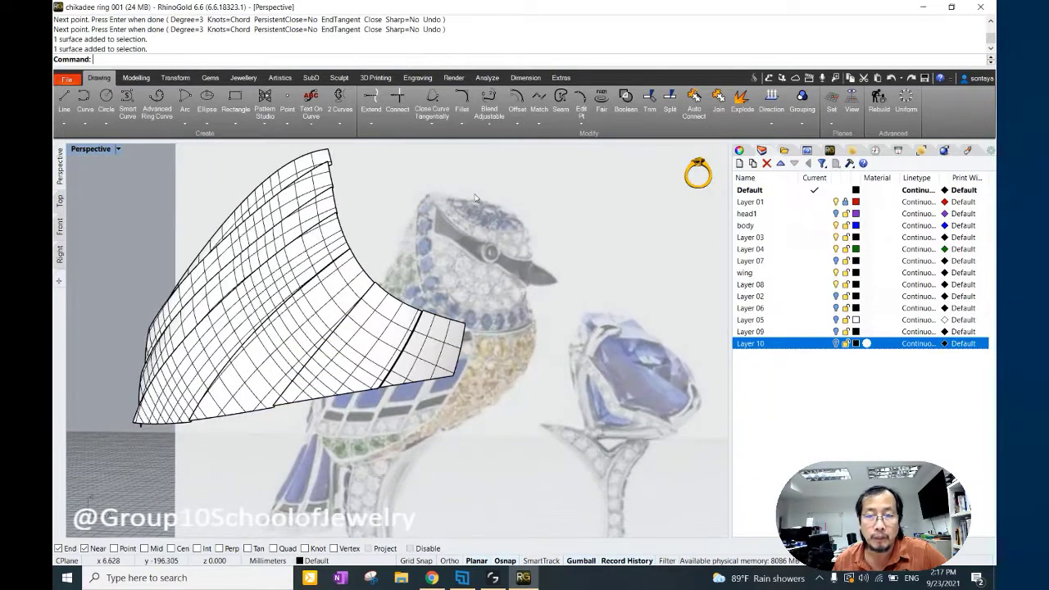
drag(476, 198, 275, 325)
click(138, 78)
click(643, 98)
text(.8)
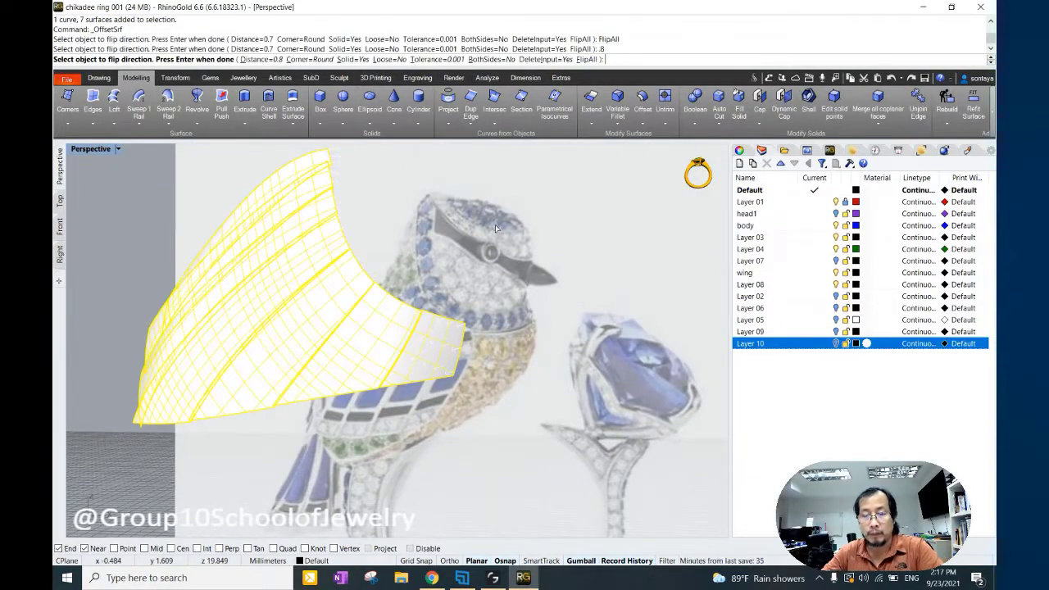
Apply the wing offset, switch to Rendered display, then undo the offset twice.
key(Return)
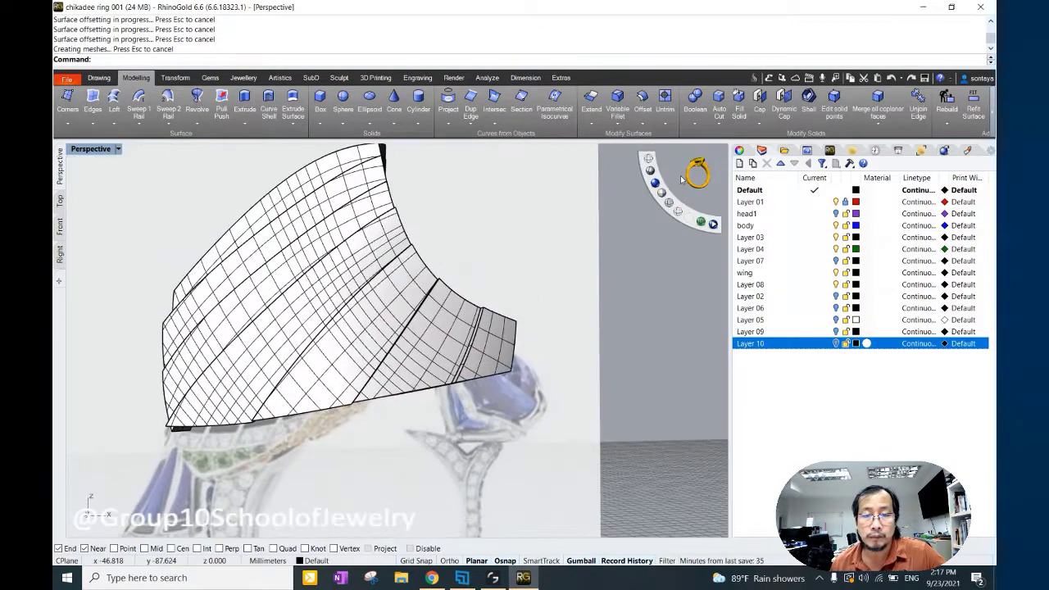
click(692, 173)
mouse_move(477, 262)
right_down()
mouse_move(520, 222)
mouse_move(353, 229)
mouse_move(815, 322)
mouse_move(436, 246)
mouse_move(549, 256)
mouse_move(470, 246)
mouse_move(454, 294)
mouse_move(550, 303)
right_up()
key(ctrl+z)
key(ctrl+z)
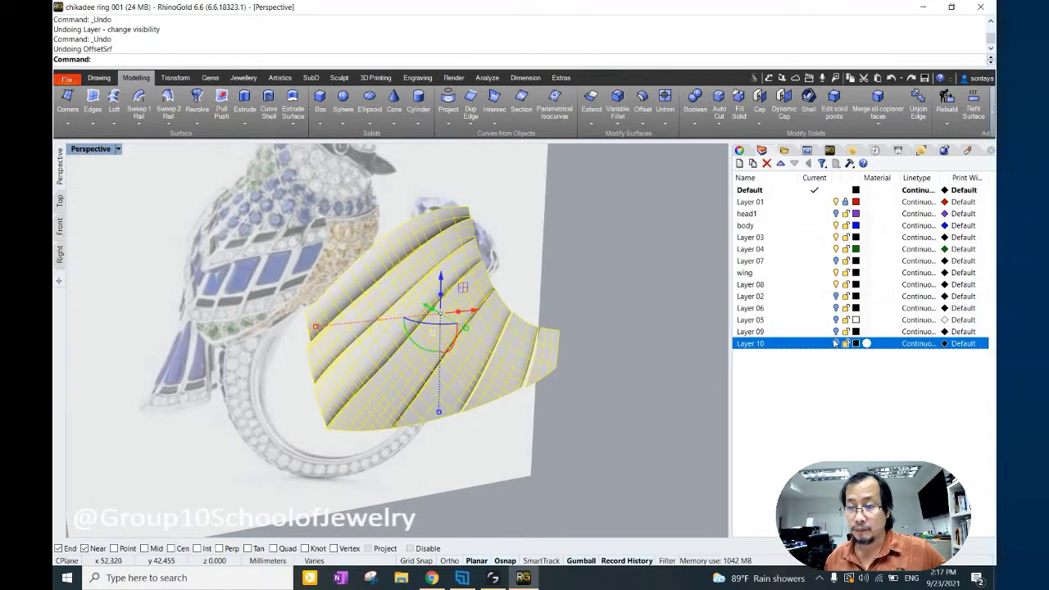
right_drag(644, 295, 620, 271)
click(610, 273)
key(ctrl+z)
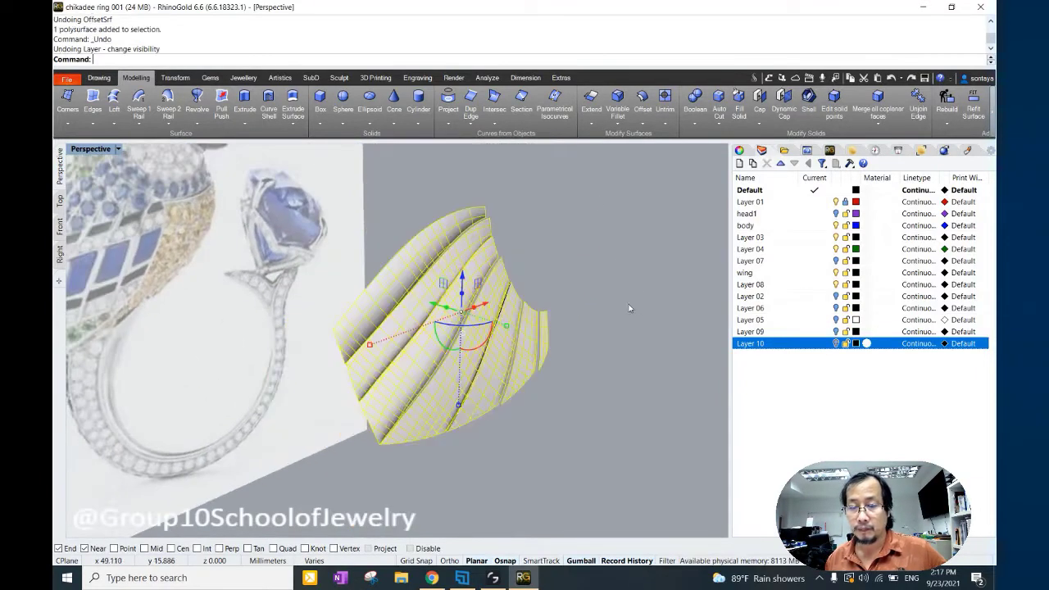
Move the bird body onto the Default layer and select two wing feather surfaces.
click(835, 343)
right_click(774, 189)
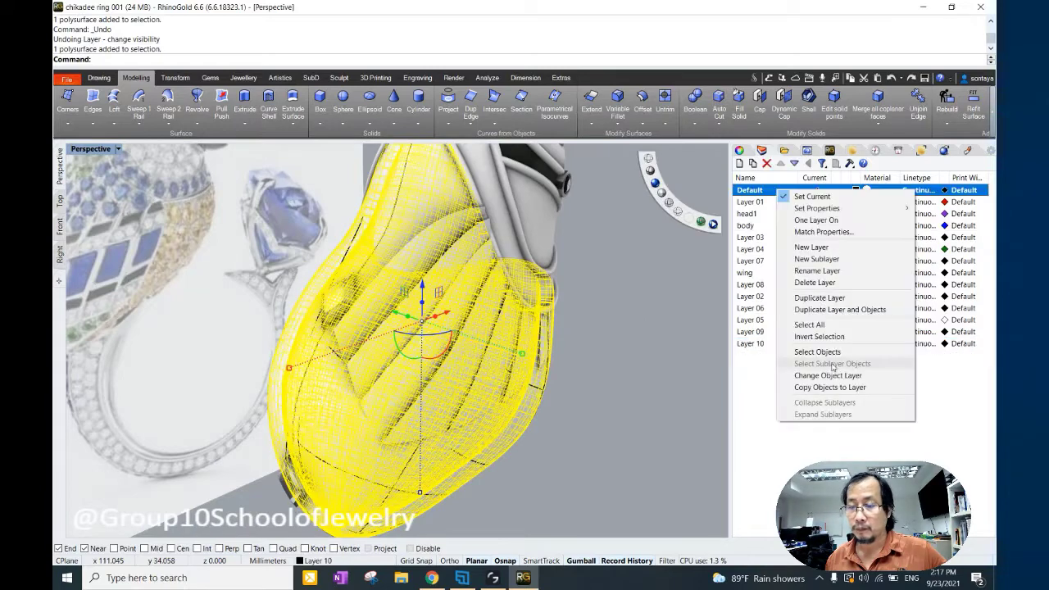
click(836, 358)
click(835, 344)
mouse_move(554, 309)
right_down()
mouse_move(513, 282)
mouse_move(463, 296)
mouse_move(517, 240)
mouse_move(454, 295)
mouse_move(538, 265)
mouse_move(449, 267)
right_up()
click(463, 296)
click(455, 295)
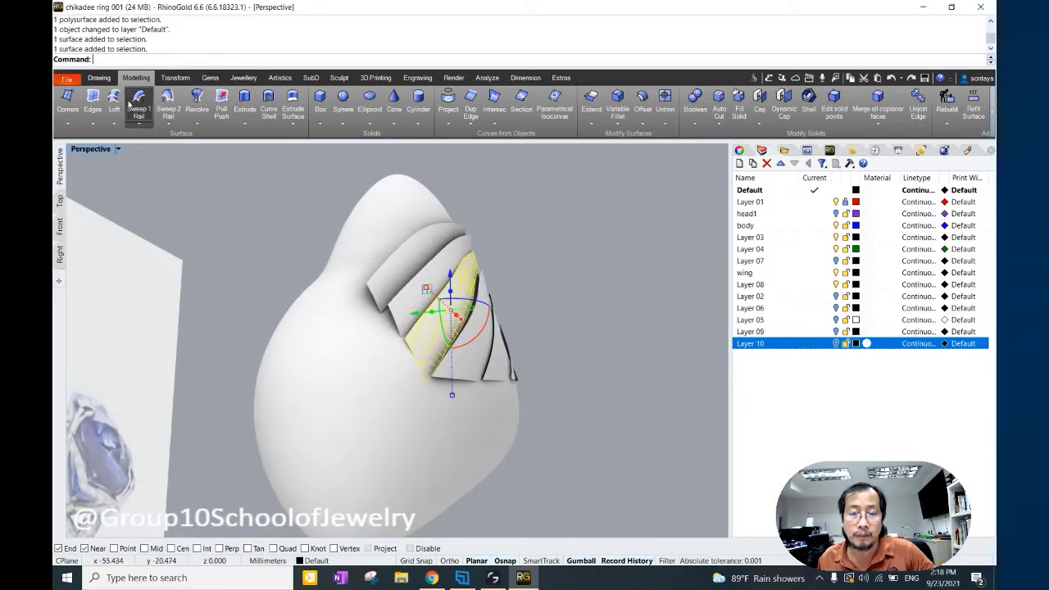
Tilt the first two feather strips to new angles with 3D rotation.
click(100, 78)
click(137, 78)
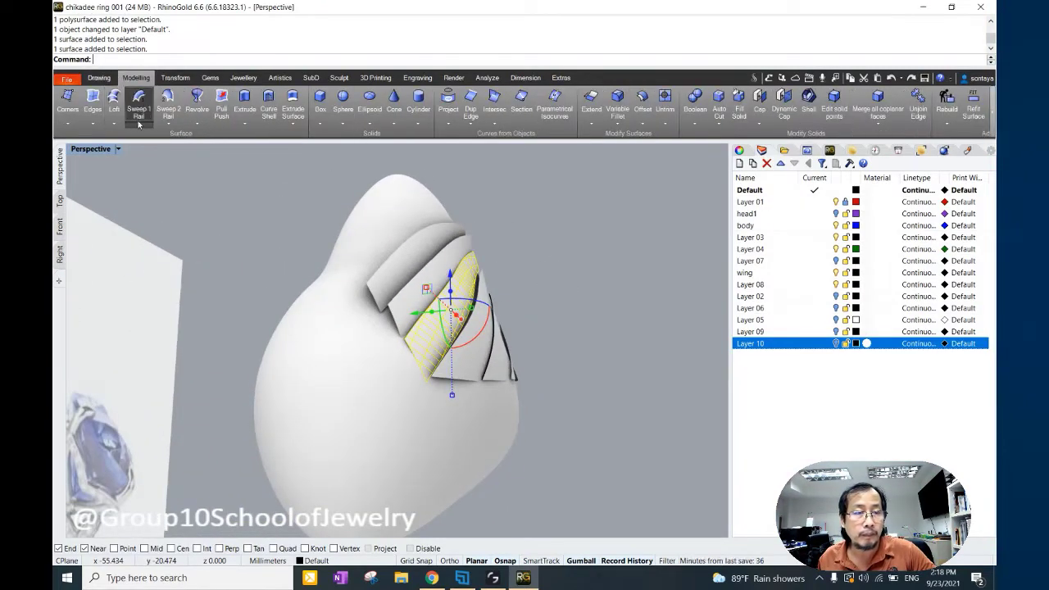
click(175, 78)
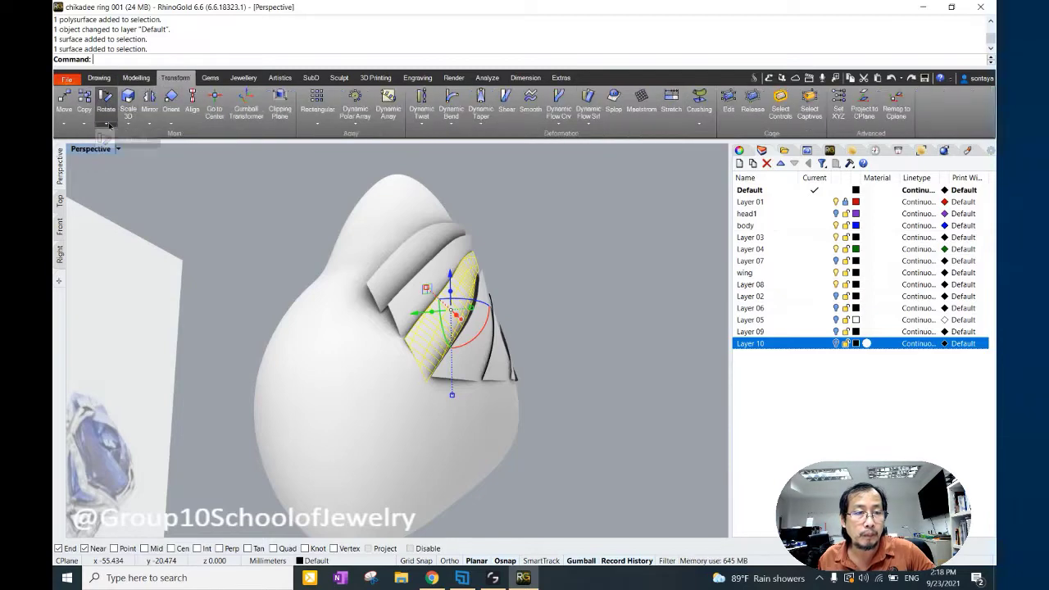
click(605, 332)
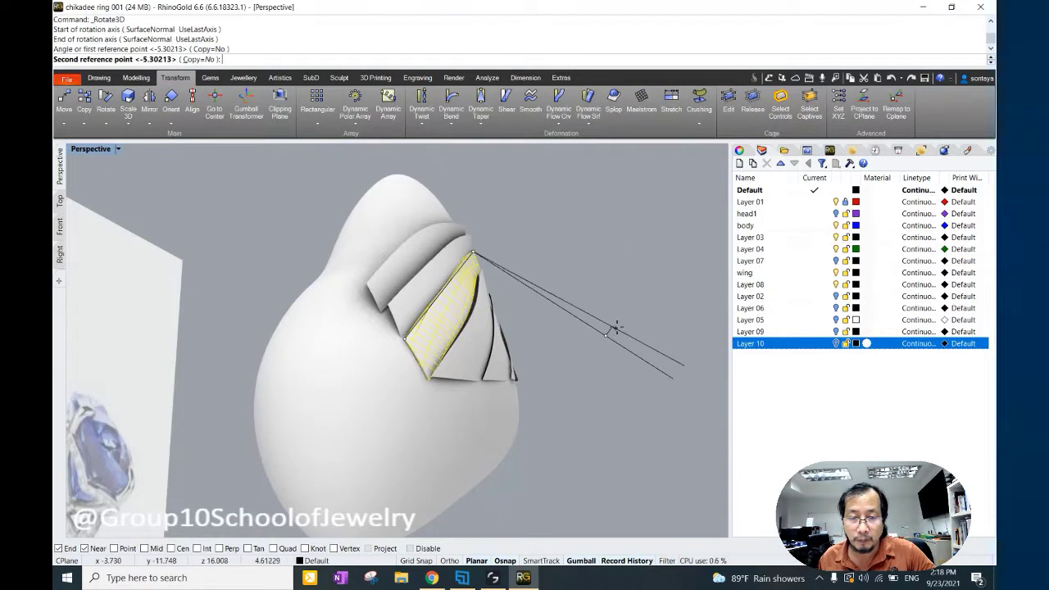
click(639, 312)
mouse_move(639, 311)
right_down()
mouse_move(572, 367)
mouse_move(508, 263)
right_up()
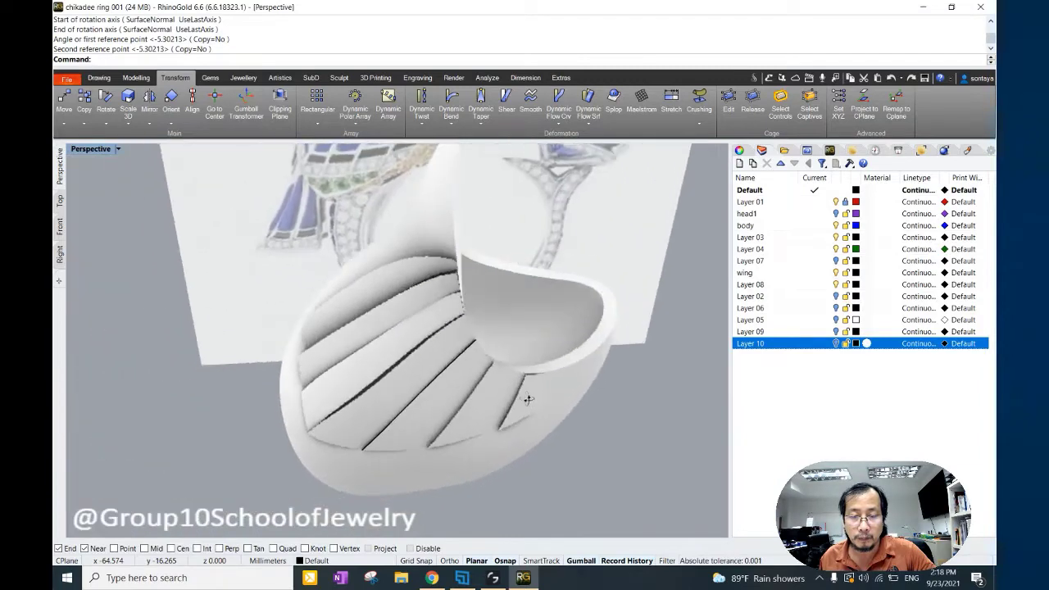
click(495, 255)
key(Return)
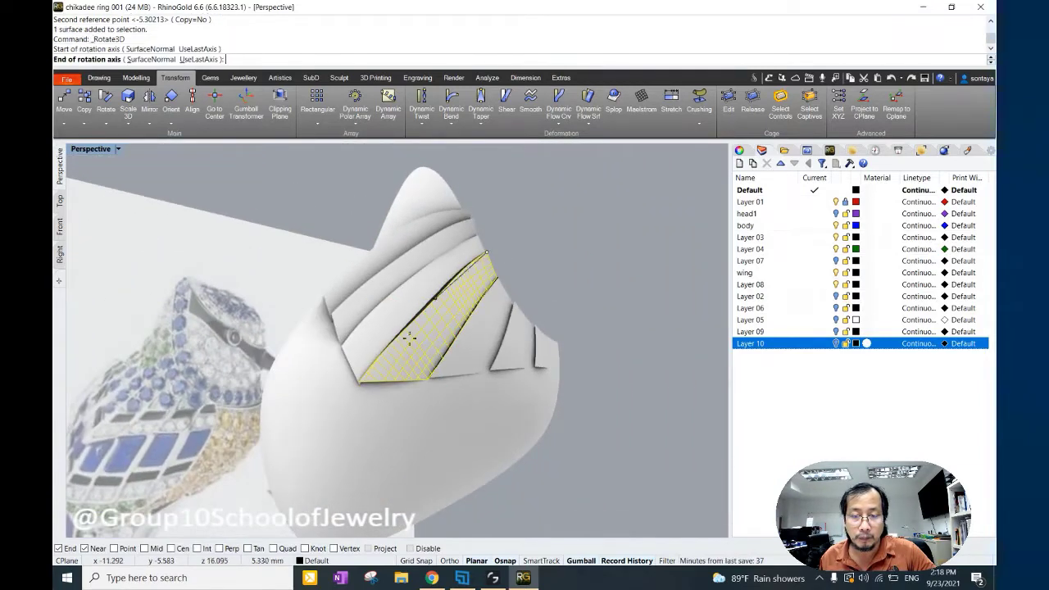
click(416, 394)
click(628, 386)
click(604, 369)
mouse_move(604, 370)
right_down()
mouse_move(495, 290)
mouse_move(590, 260)
mouse_move(466, 349)
right_up()
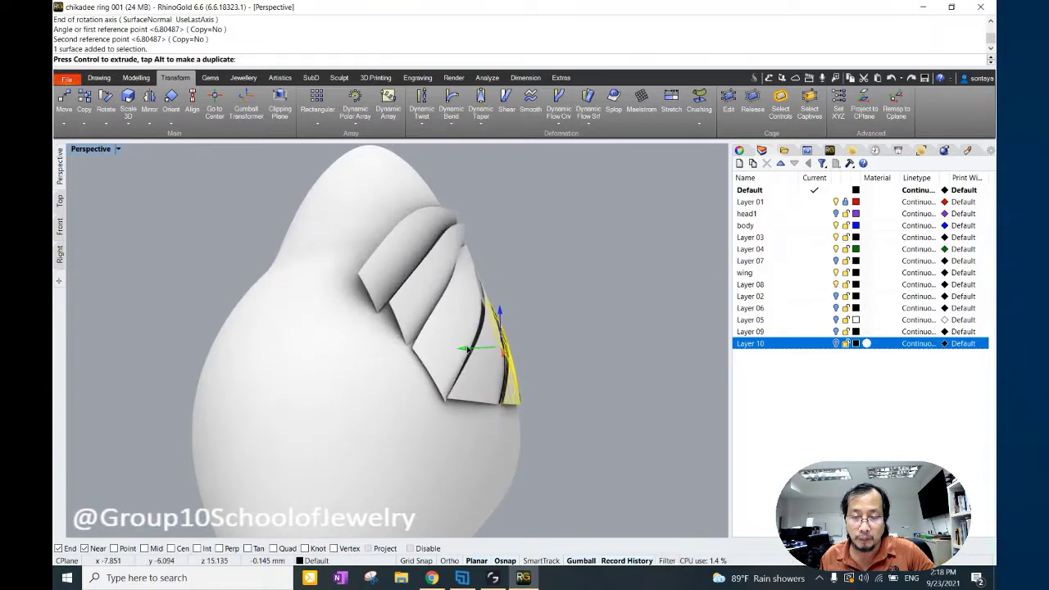
key(Escape)
Rotate the next two feather strips about axes toward their tips.
scroll(471, 352, up, 5)
scroll(474, 361, up, 3)
scroll(475, 366, up, 3)
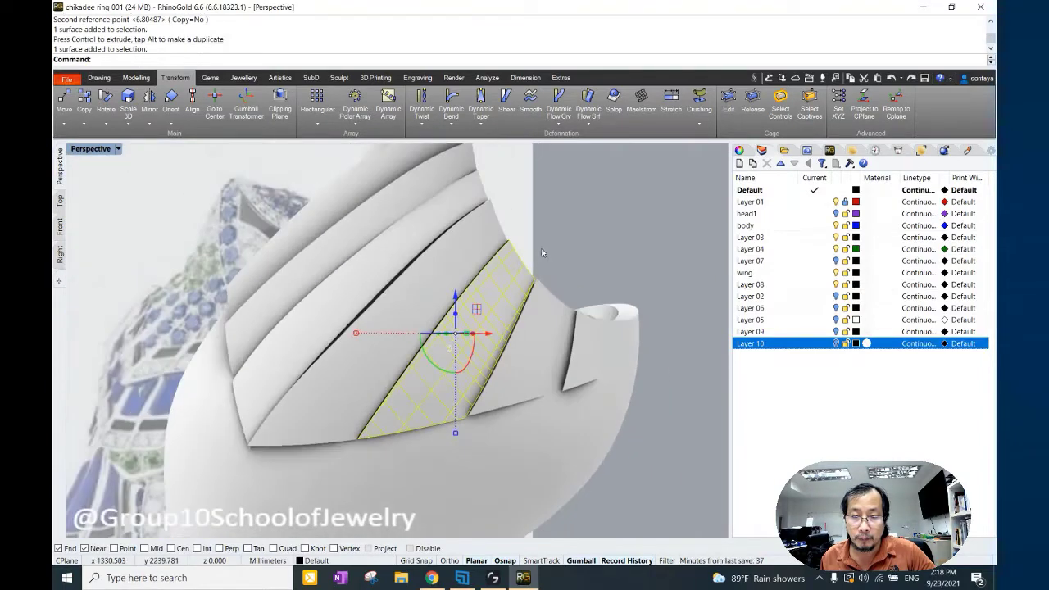
click(465, 287)
click(509, 240)
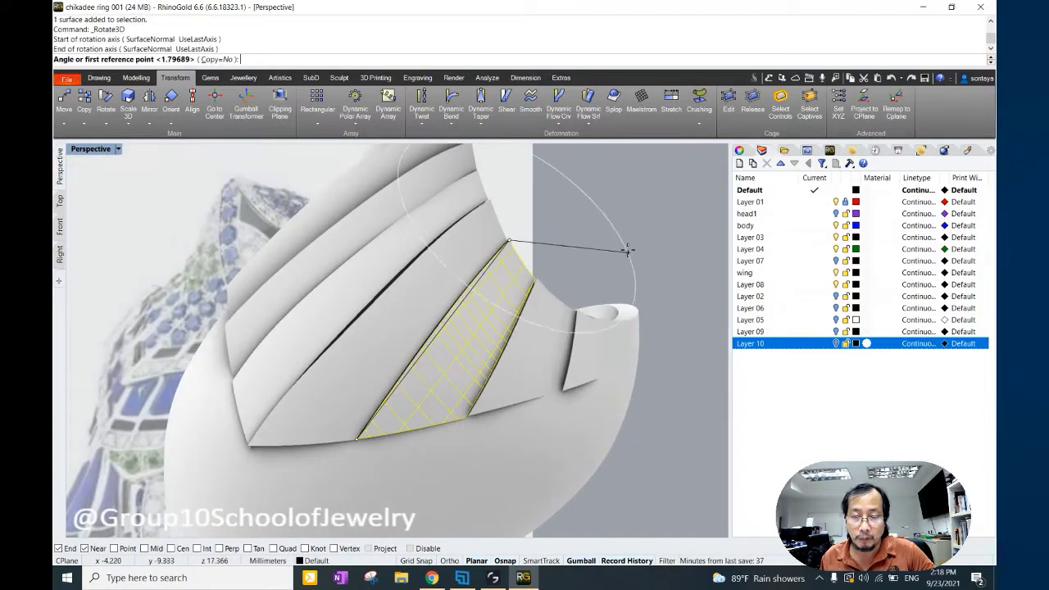
click(627, 248)
click(627, 246)
key(Return)
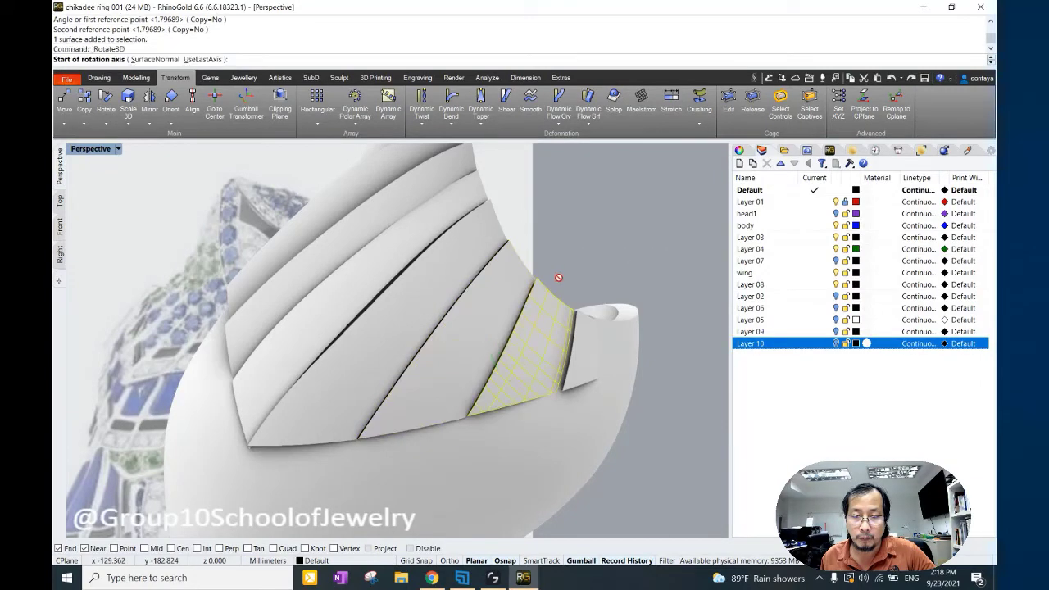
click(536, 279)
click(623, 258)
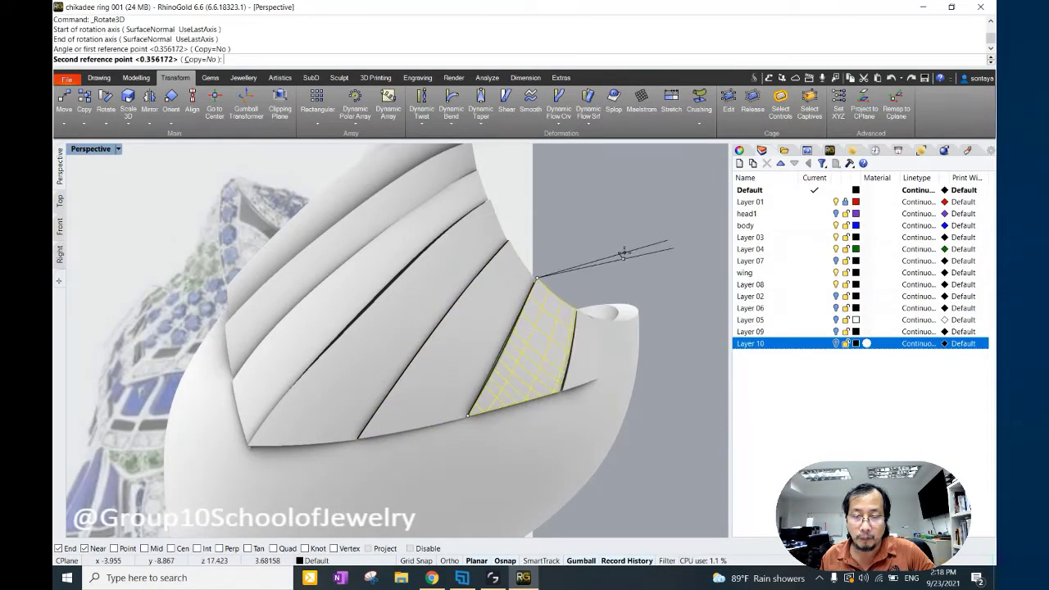
click(623, 256)
right_drag(623, 256, 507, 241)
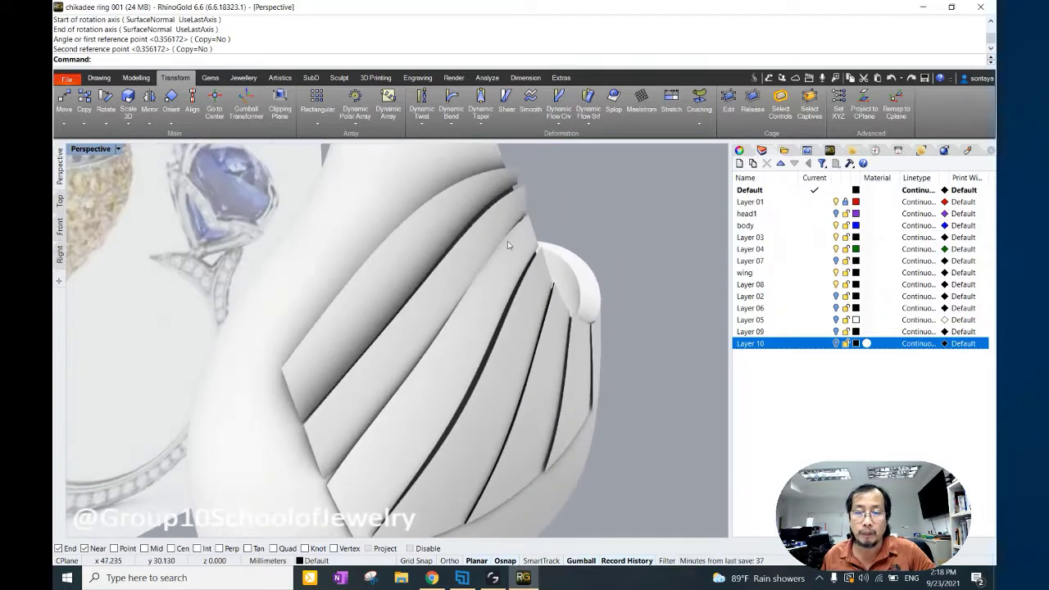
Tilt the remaining two feathers, including the top wing feather.
click(524, 217)
key(Return)
click(327, 482)
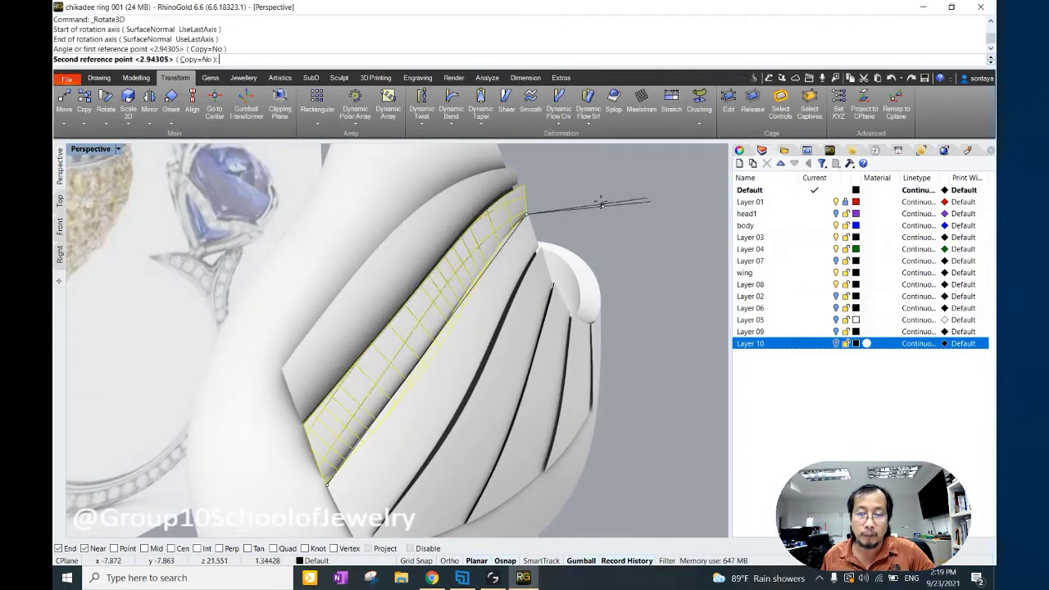
click(632, 222)
click(620, 205)
mouse_move(621, 205)
right_down()
mouse_move(619, 269)
mouse_move(562, 281)
right_up()
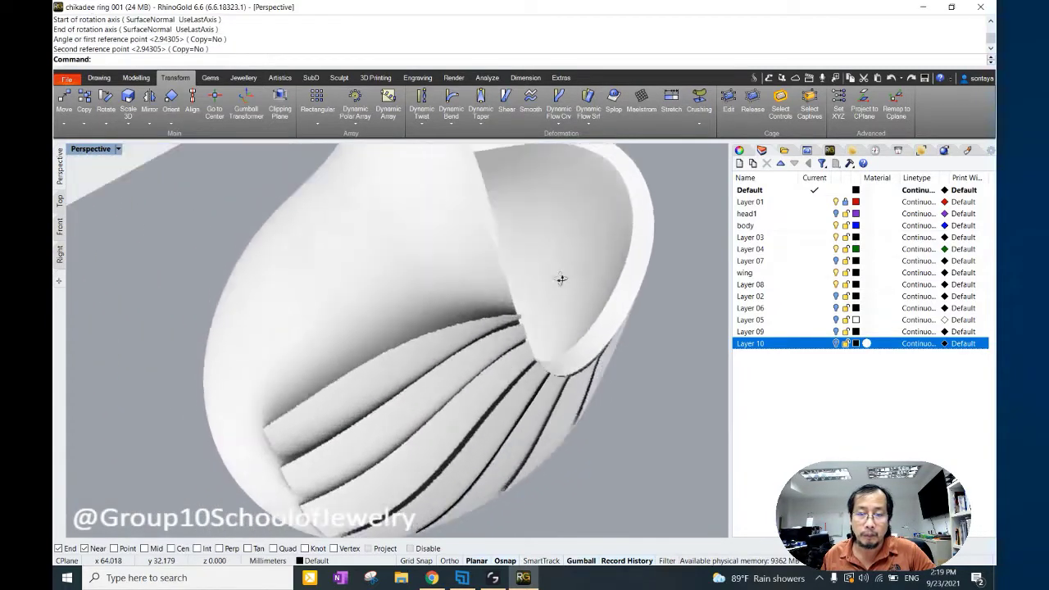
click(525, 201)
key(Return)
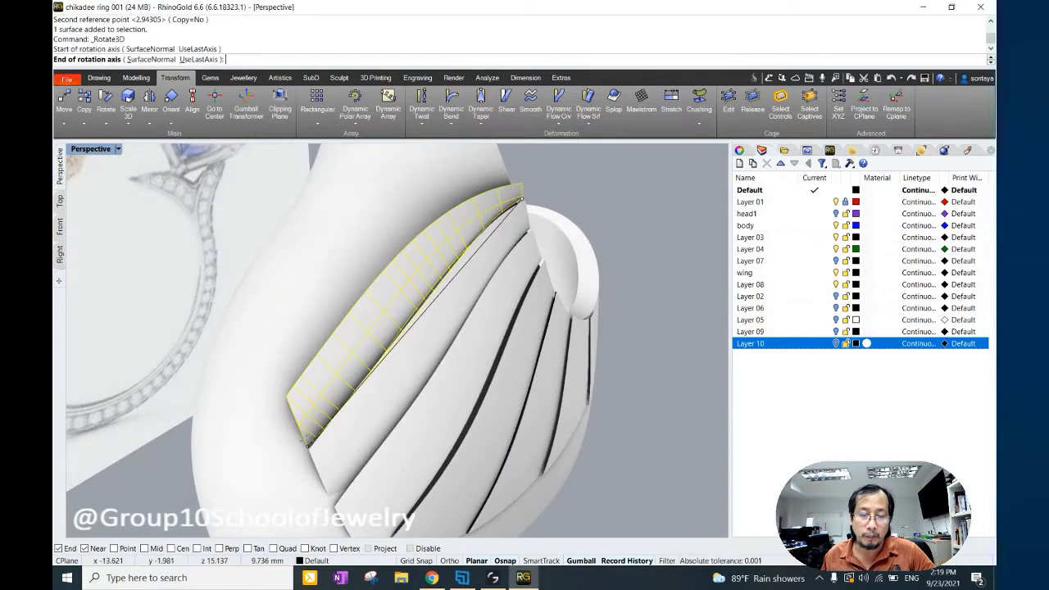
click(521, 199)
click(611, 202)
click(544, 177)
mouse_move(544, 177)
right_down()
mouse_move(536, 220)
mouse_move(440, 216)
mouse_move(344, 231)
right_up()
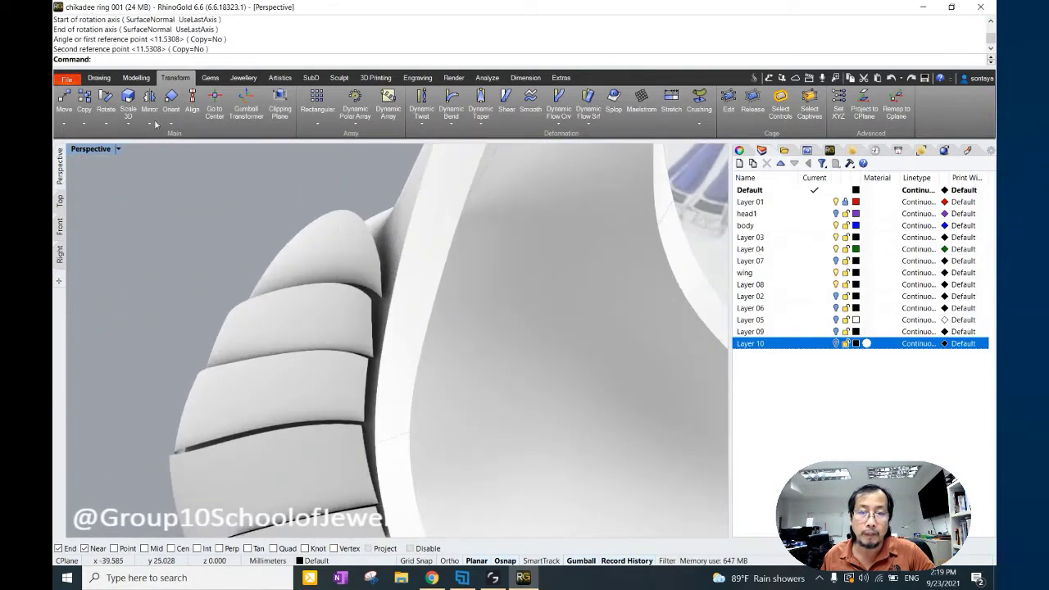
Copy the top wing edge as a curve, delete the feather surface, and rebuild the curve.
click(136, 77)
click(471, 102)
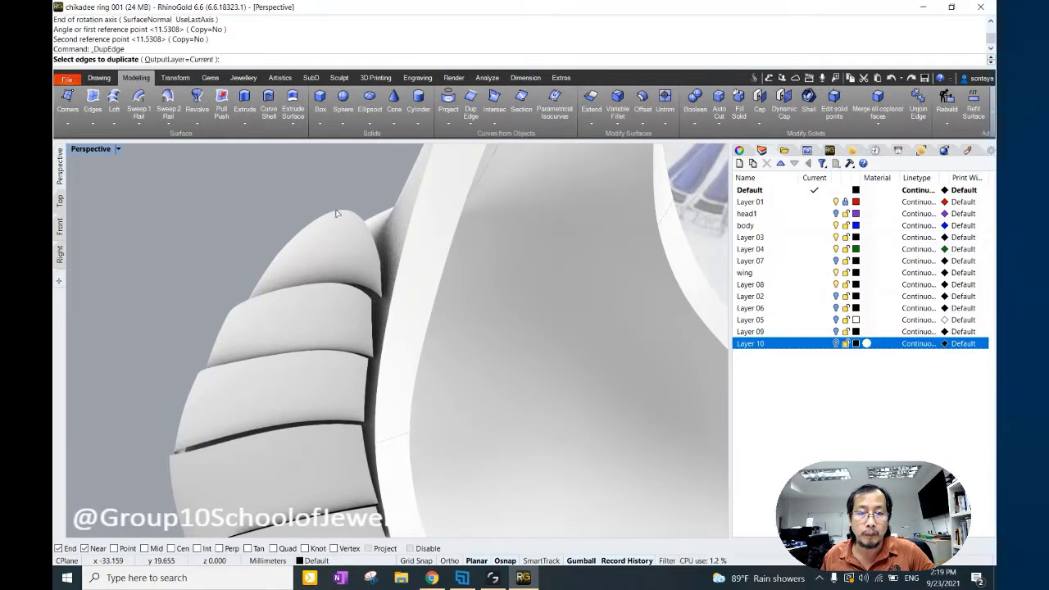
click(283, 218)
right_drag(283, 217, 519, 242)
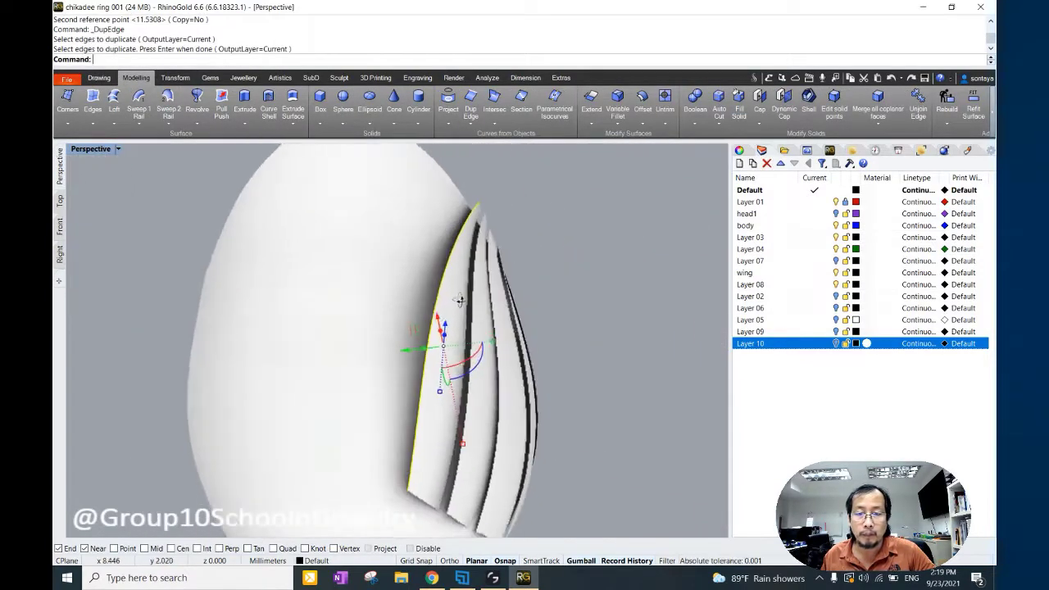
scroll(519, 242, up, 3)
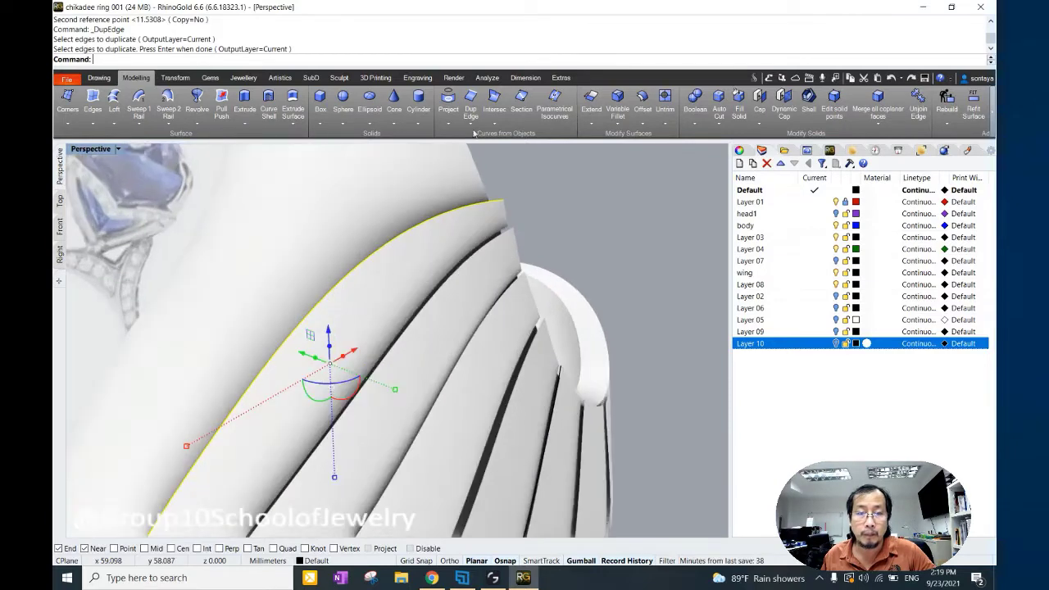
click(471, 102)
scroll(318, 468, down, 2)
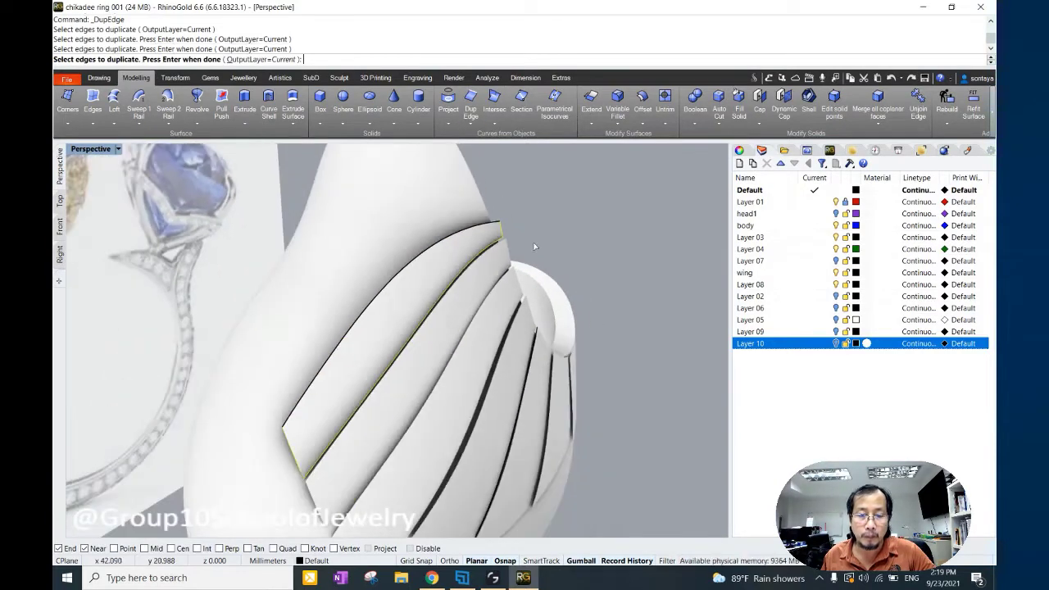
key(Delete)
right_drag(479, 243, 534, 237)
click(481, 205)
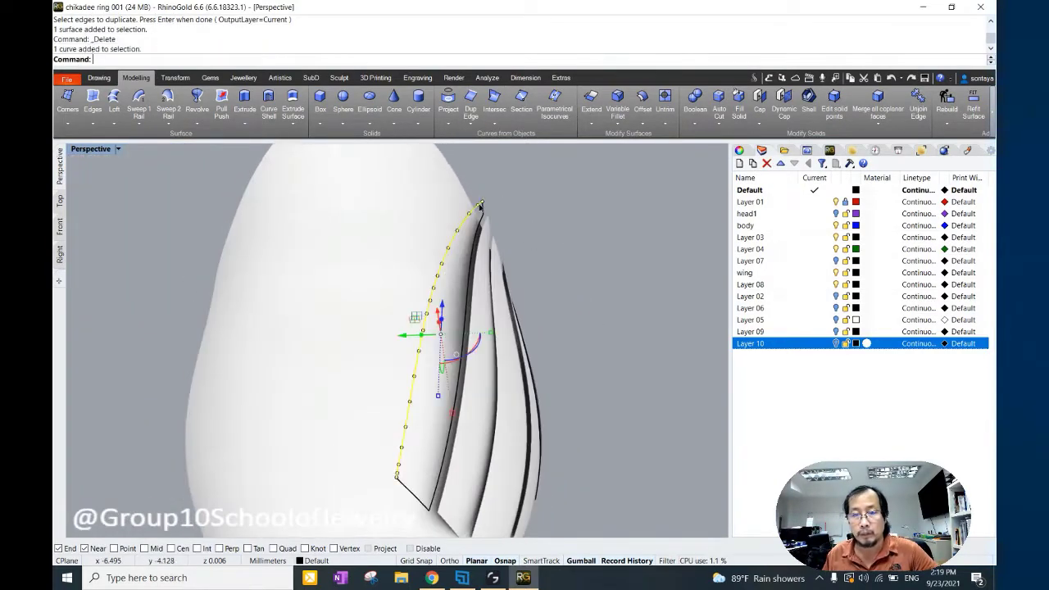
text(Reb)
key(Return)
key(Return)
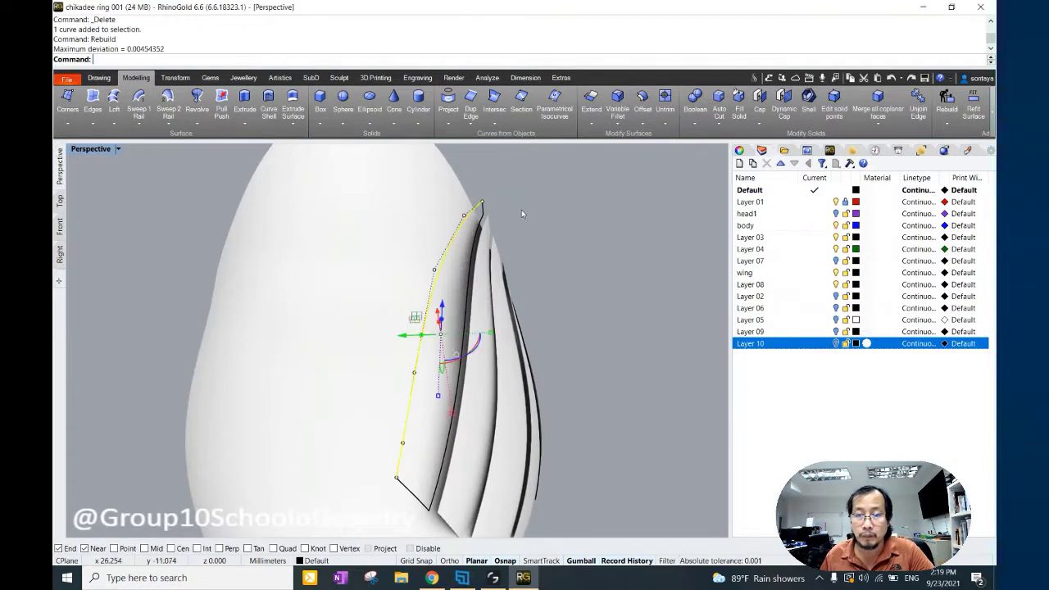
key(Return)
key(Return)
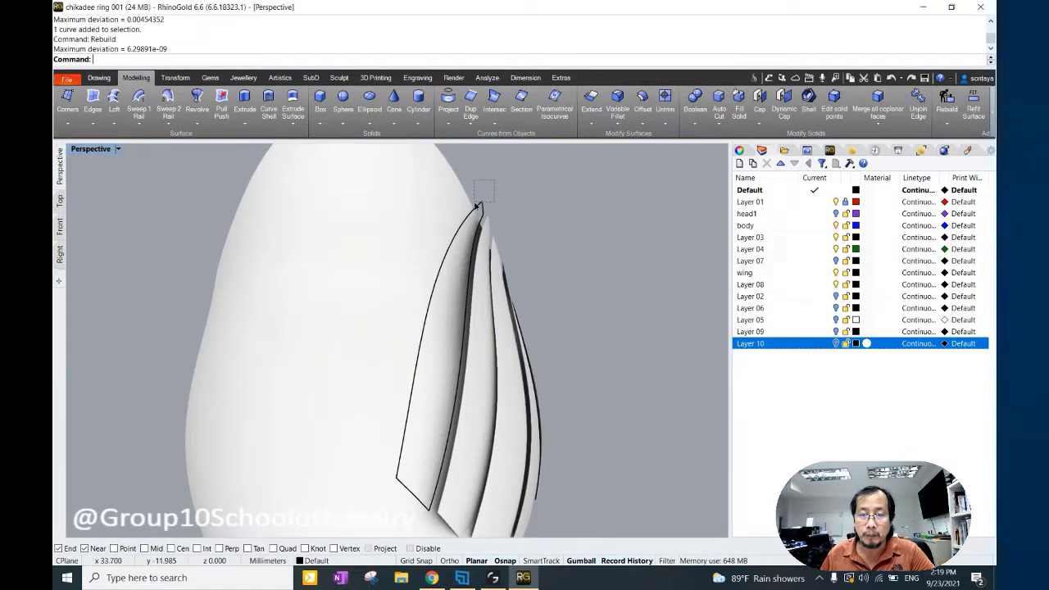
Move control points near the top feather curve's tip for a sharper, smoother sweep.
click(476, 204)
right_drag(478, 203, 495, 190)
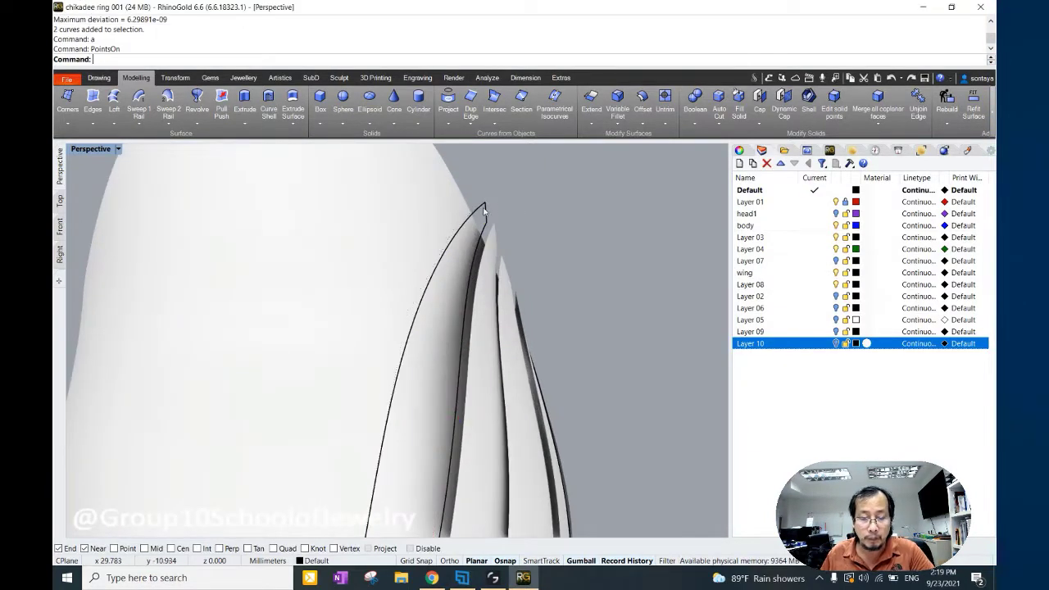
drag(478, 189, 502, 211)
mouse_move(502, 211)
right_down()
mouse_move(488, 246)
mouse_move(381, 207)
mouse_move(446, 205)
right_up()
key(Escape)
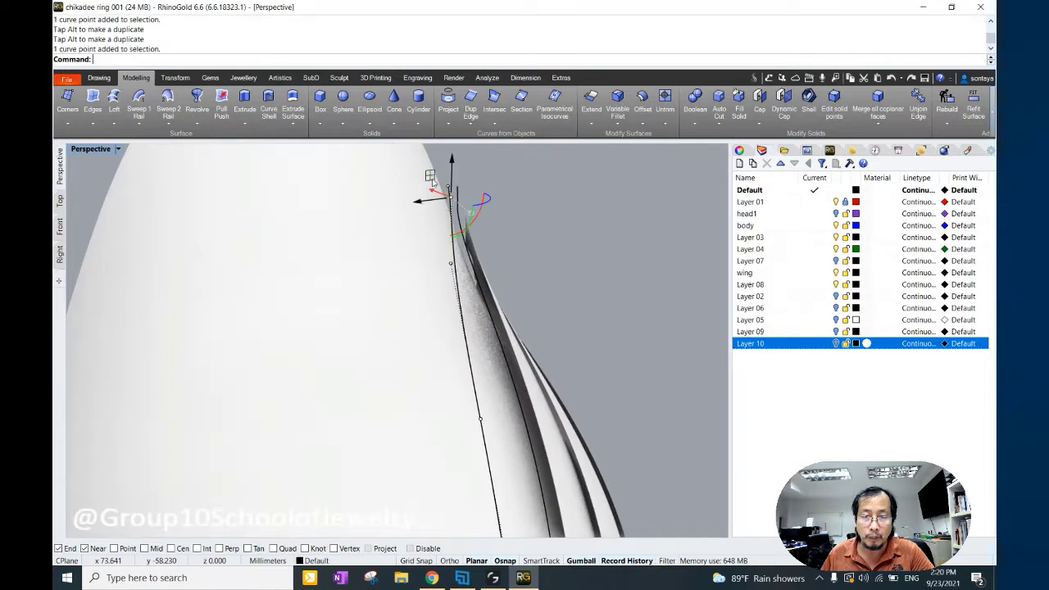
key(Escape)
mouse_move(503, 222)
right_down()
mouse_move(361, 279)
mouse_move(592, 227)
right_up()
drag(503, 207, 426, 293)
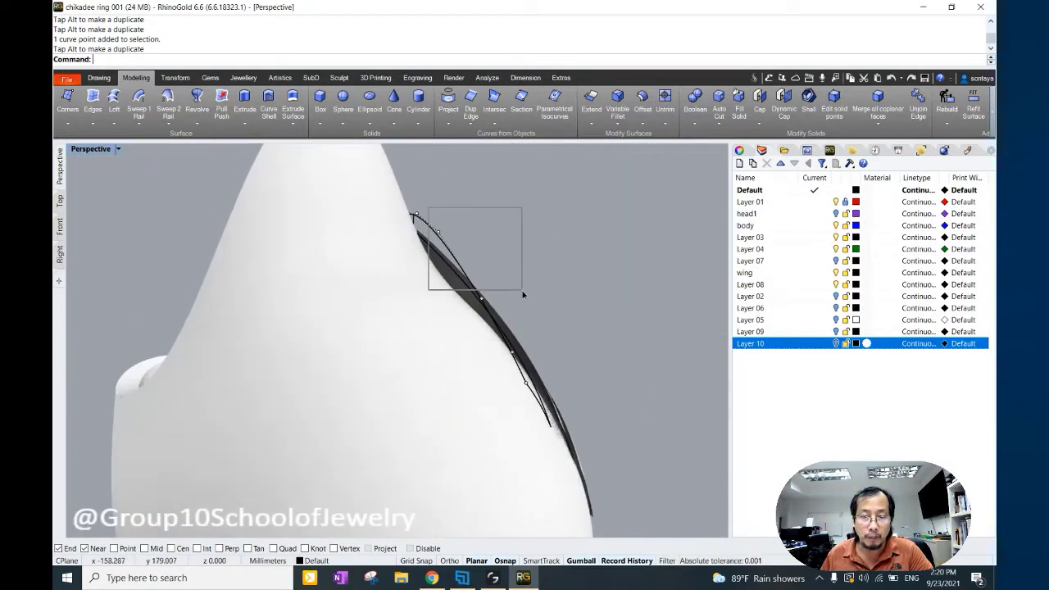
right_drag(478, 238, 406, 215)
right_drag(513, 223, 470, 255)
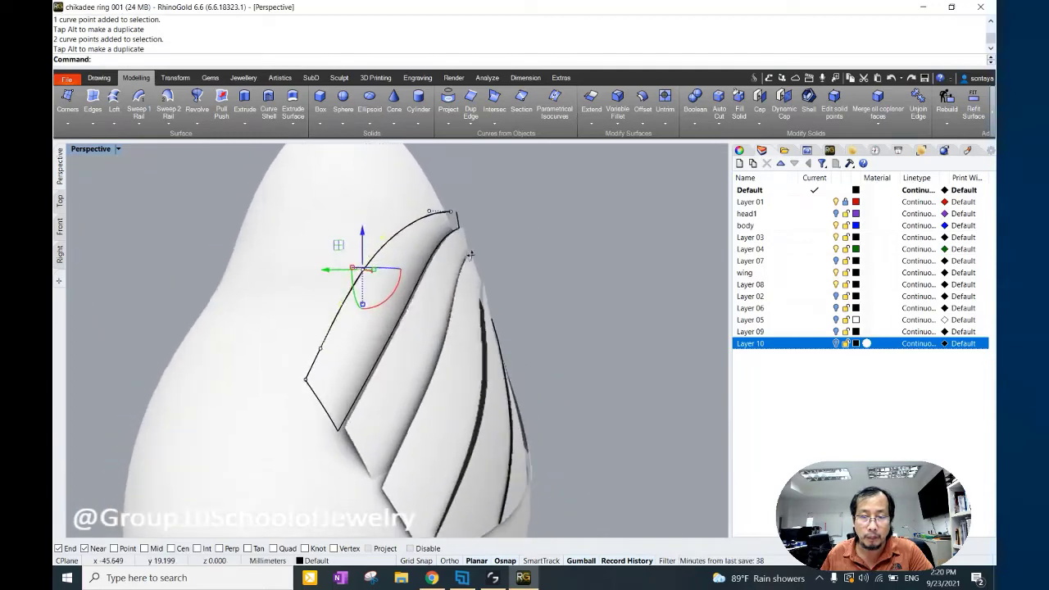
mouse_move(344, 254)
right_down()
mouse_move(615, 222)
mouse_move(456, 229)
mouse_move(405, 214)
right_up()
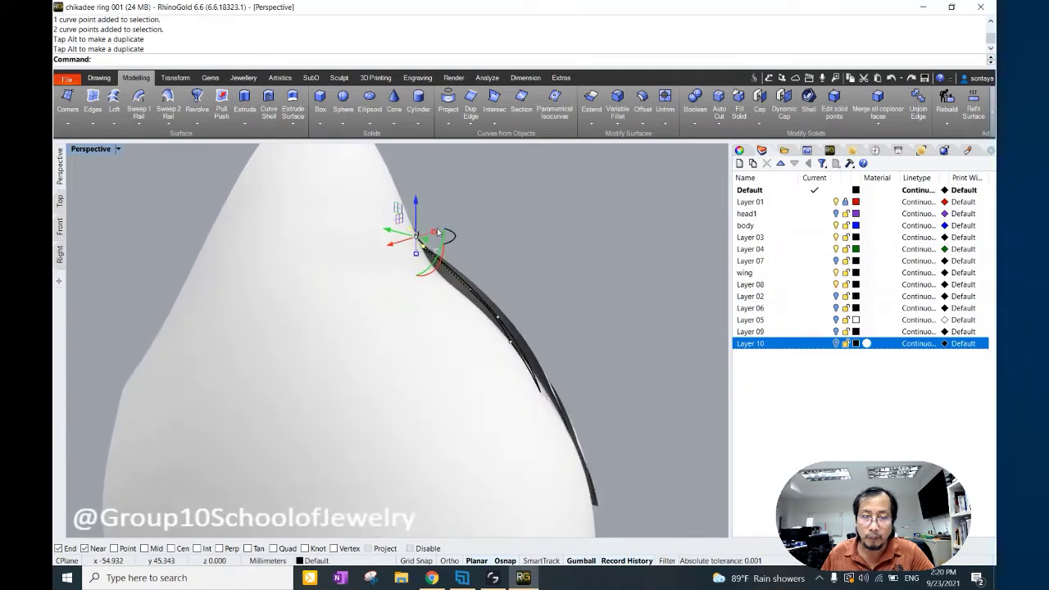
right_drag(404, 220, 459, 246)
drag(412, 286, 176, 330)
mouse_move(412, 331)
right_down()
mouse_move(533, 265)
mouse_move(388, 249)
right_up()
scroll(402, 252, up, 5)
scroll(244, 167, up, 5)
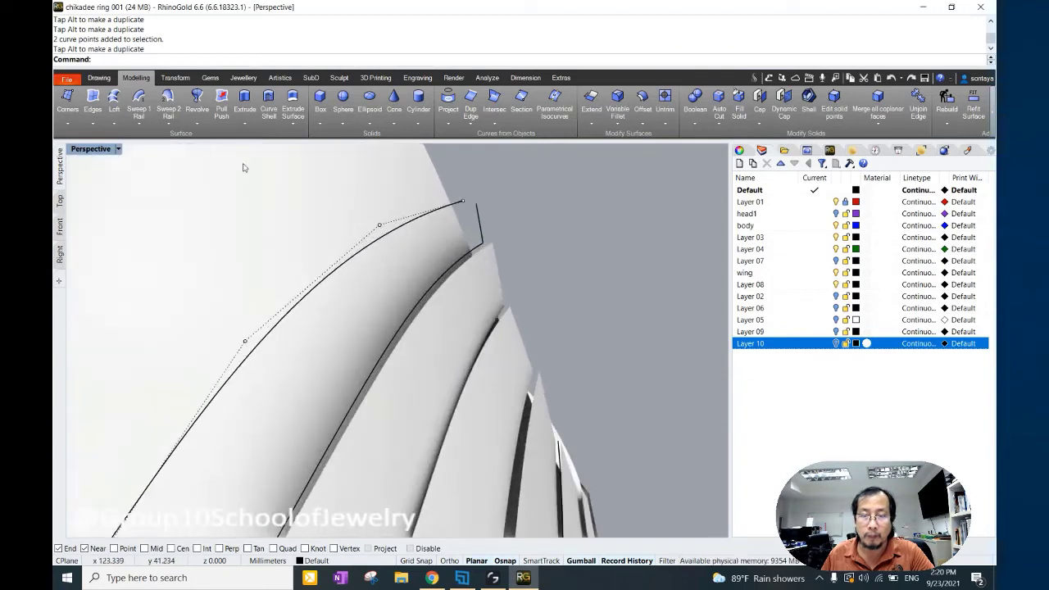
Draw a short line from the curve's endpoint to the lower corner.
click(98, 78)
click(463, 200)
click(482, 244)
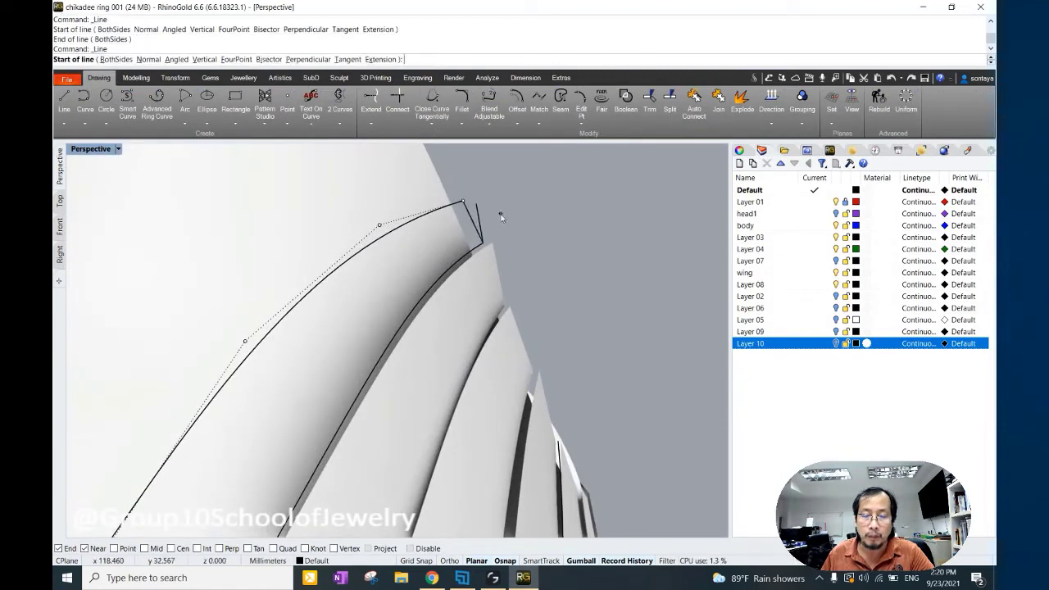
Delete the old end line and sweep the top feather along two rails using the new line.
click(479, 223)
key(Delete)
click(136, 78)
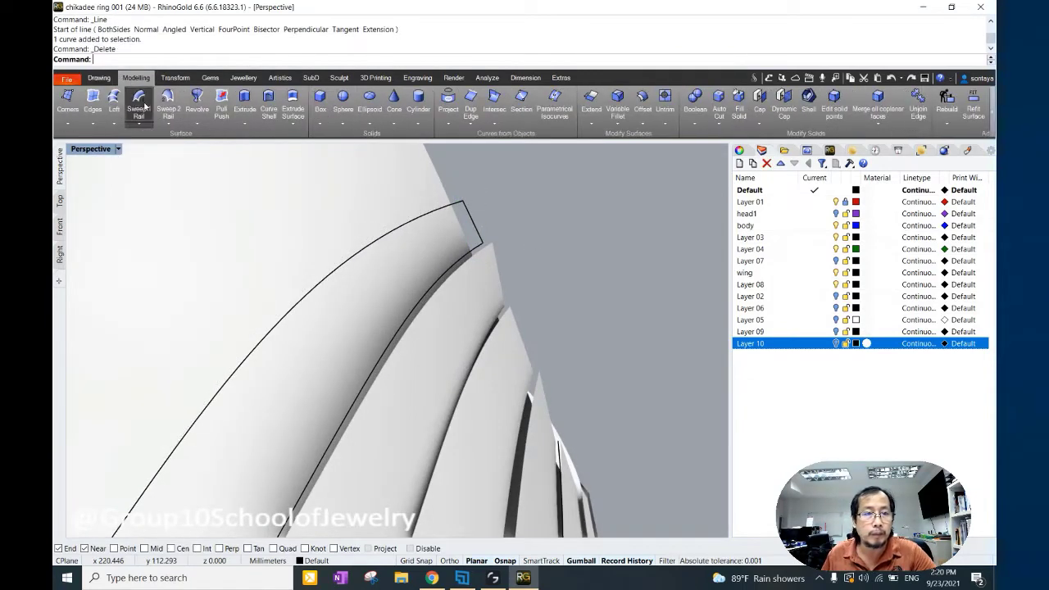
click(168, 99)
click(478, 243)
scroll(322, 410, down, 5)
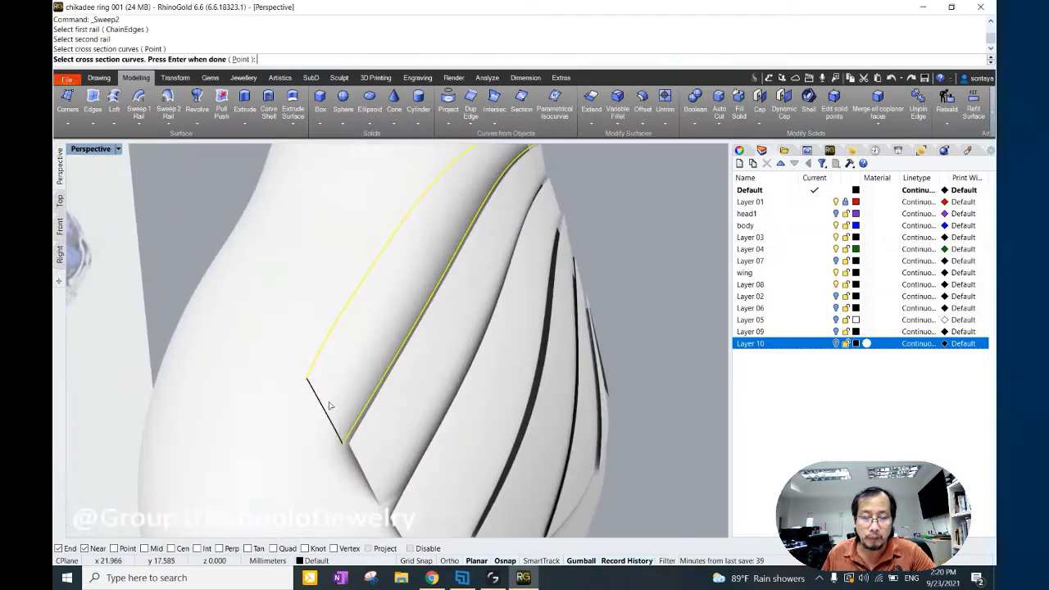
key(Return)
mouse_move(489, 344)
right_down()
mouse_move(423, 287)
mouse_move(361, 300)
mouse_move(507, 289)
right_up()
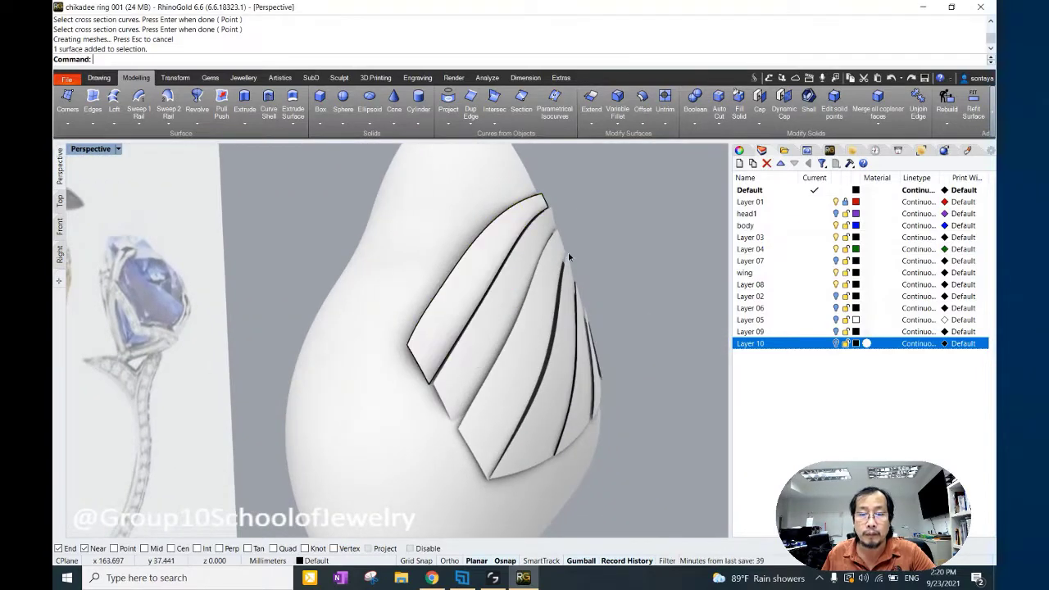
right_drag(568, 257, 488, 259)
Select the rebuilt top feather and two more wing strips for transforming.
click(489, 259)
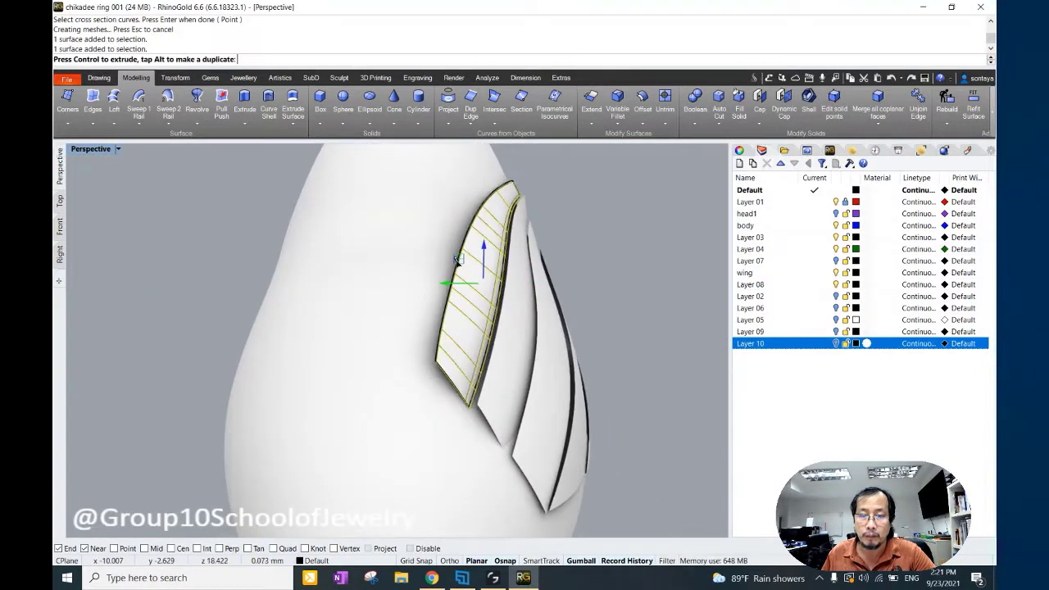
scroll(457, 259, up, 3)
shift+click(468, 327)
shift+click(569, 335)
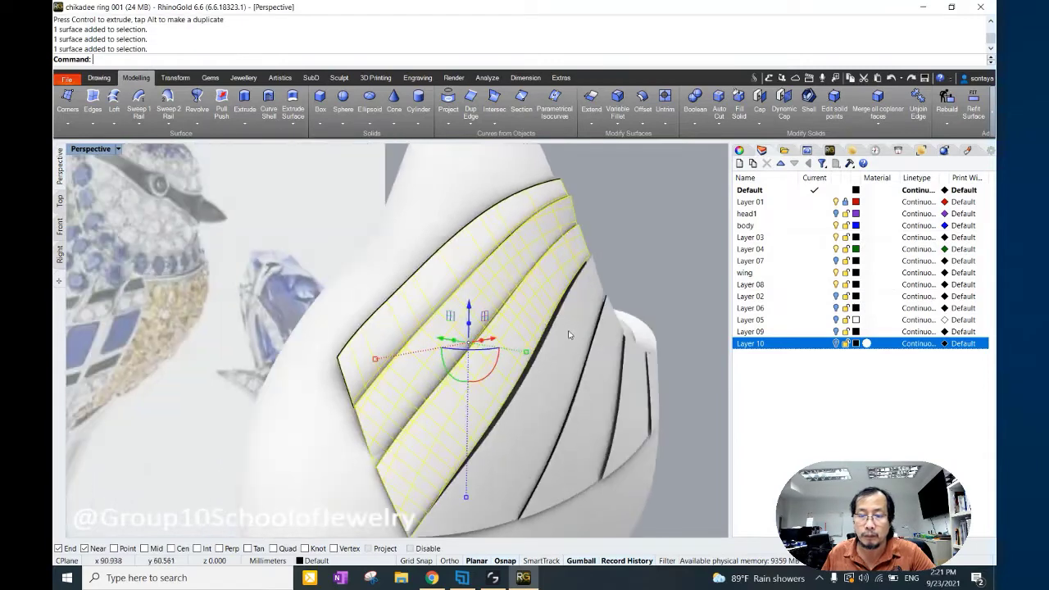
right_drag(628, 394, 574, 381)
click(176, 77)
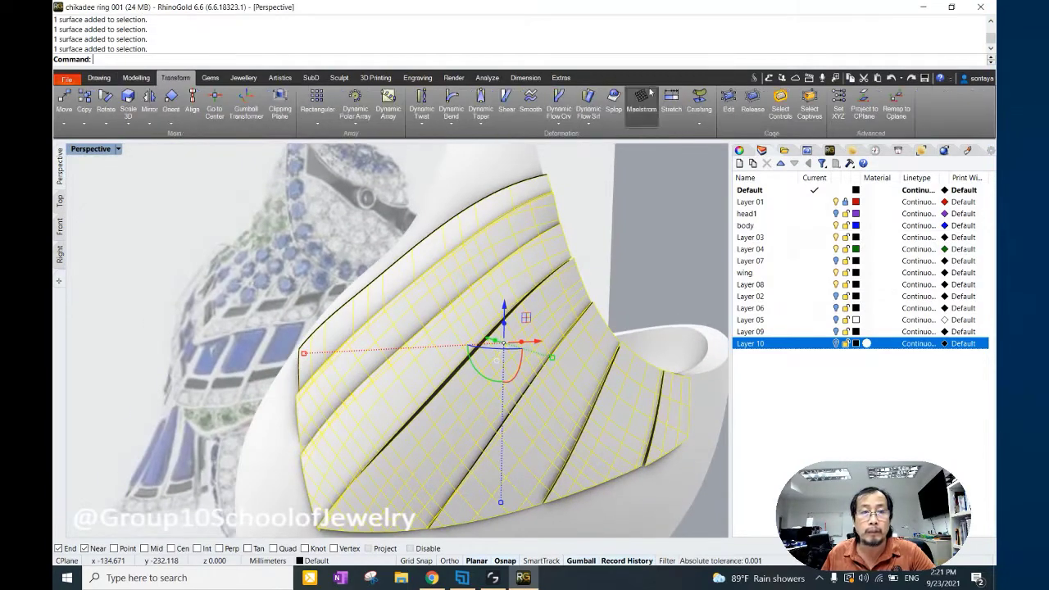
scroll(498, 223, down, 3)
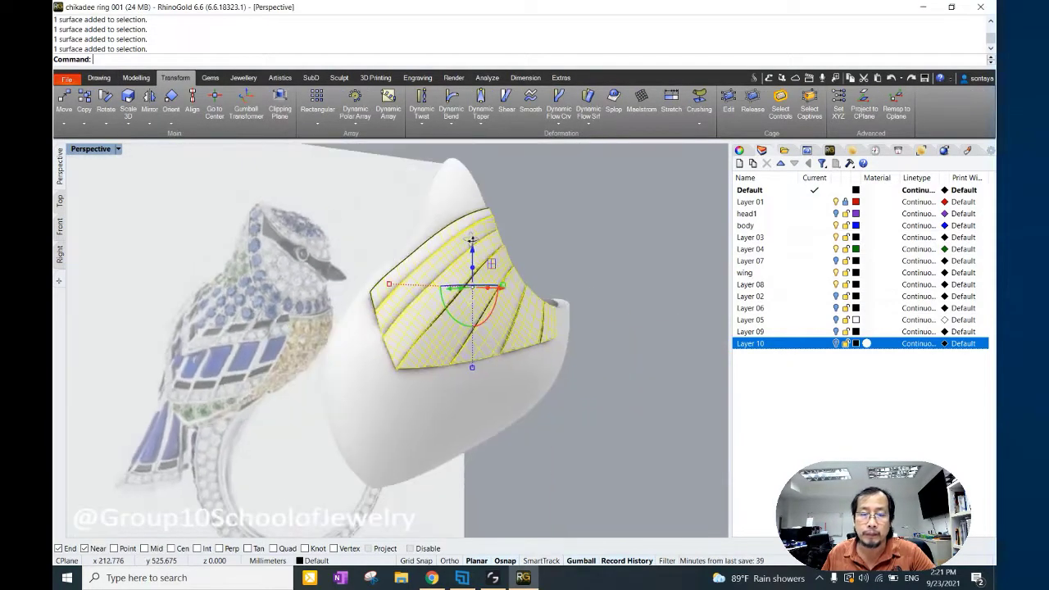
mouse_move(471, 239)
right_down()
mouse_move(536, 194)
mouse_move(562, 215)
mouse_move(549, 305)
right_up()
Tilt a wing feather strip by 14.94° with a 3D rotation.
key(Escape)
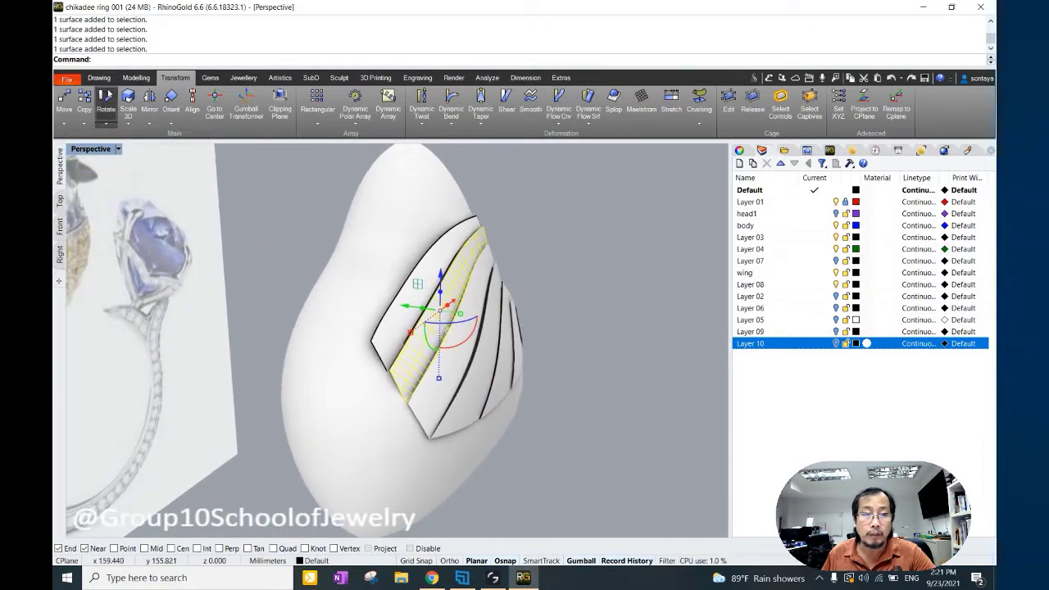
right_click(98, 114)
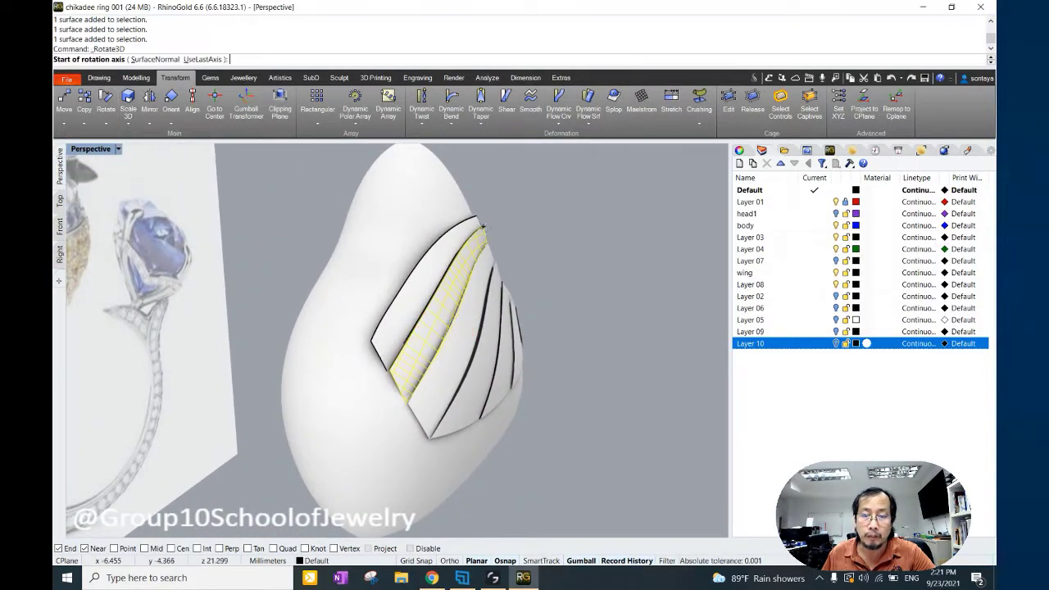
click(622, 276)
mouse_move(623, 294)
right_down()
mouse_move(617, 284)
mouse_move(450, 353)
mouse_move(426, 328)
mouse_move(492, 286)
right_up()
Undo an accidental strip move, then select four wing feather strips.
click(449, 352)
click(424, 332)
click(388, 314)
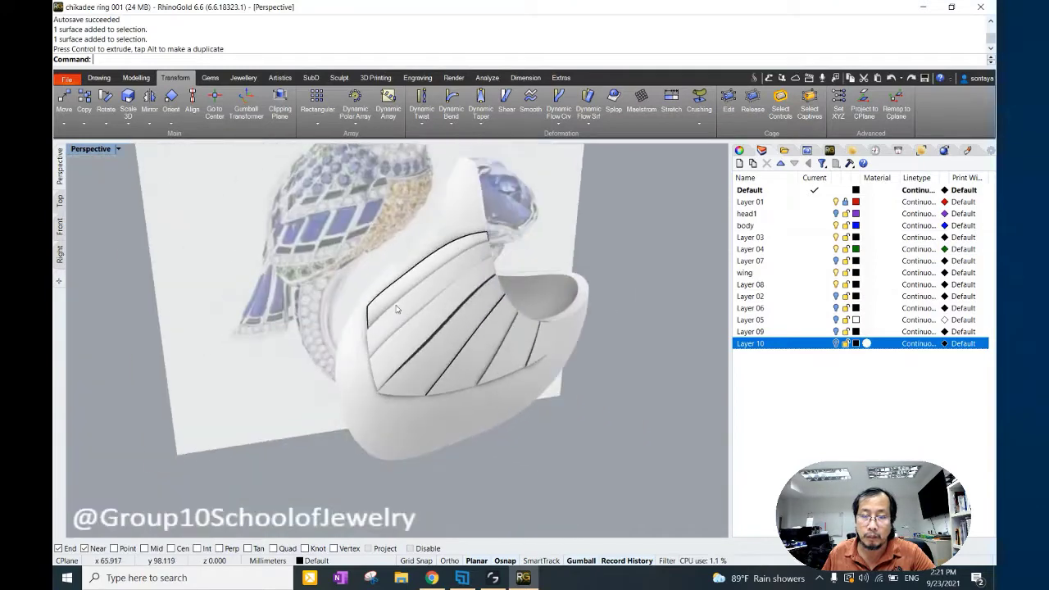
key(ctrl+z)
mouse_move(546, 246)
right_down()
mouse_move(459, 266)
mouse_move(492, 328)
right_up()
shift+click(459, 295)
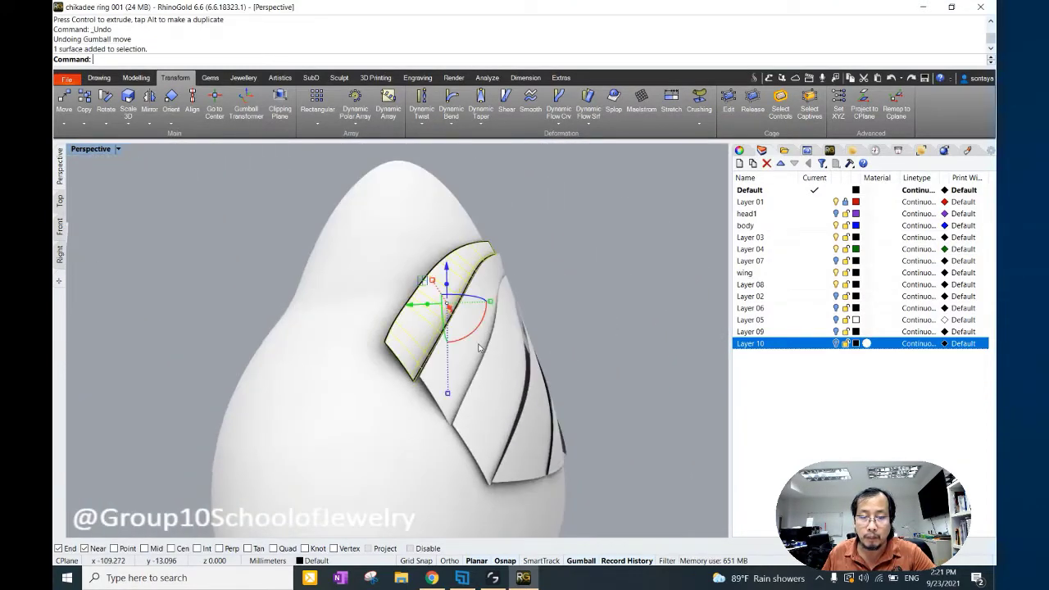
shift+click(443, 394)
shift+click(516, 327)
shift+click(528, 426)
right_drag(528, 426, 599, 397)
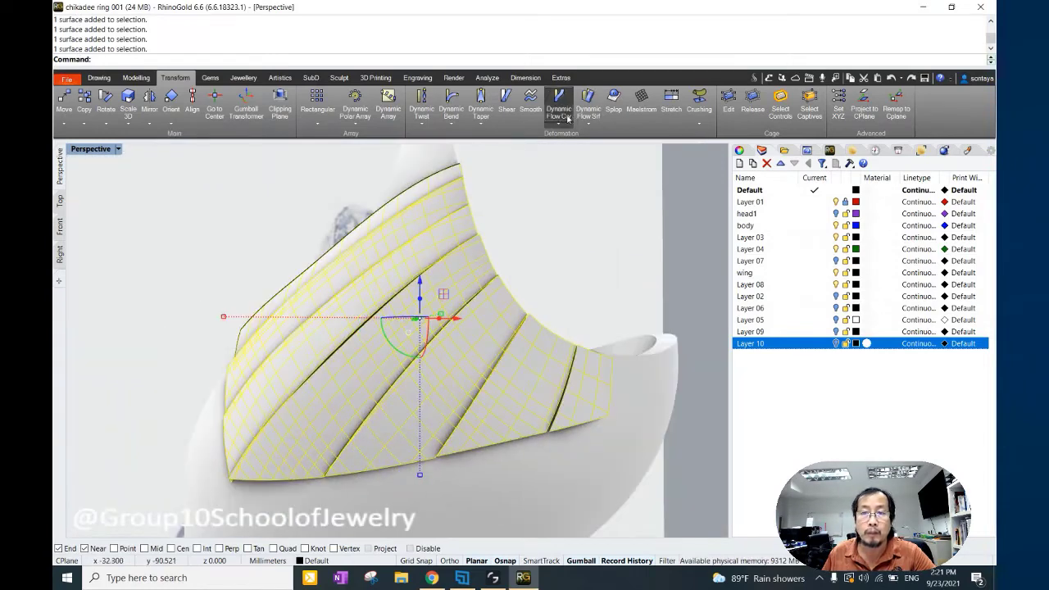
Offset the selected feather surfaces into 0.8 mm thick solids.
click(129, 79)
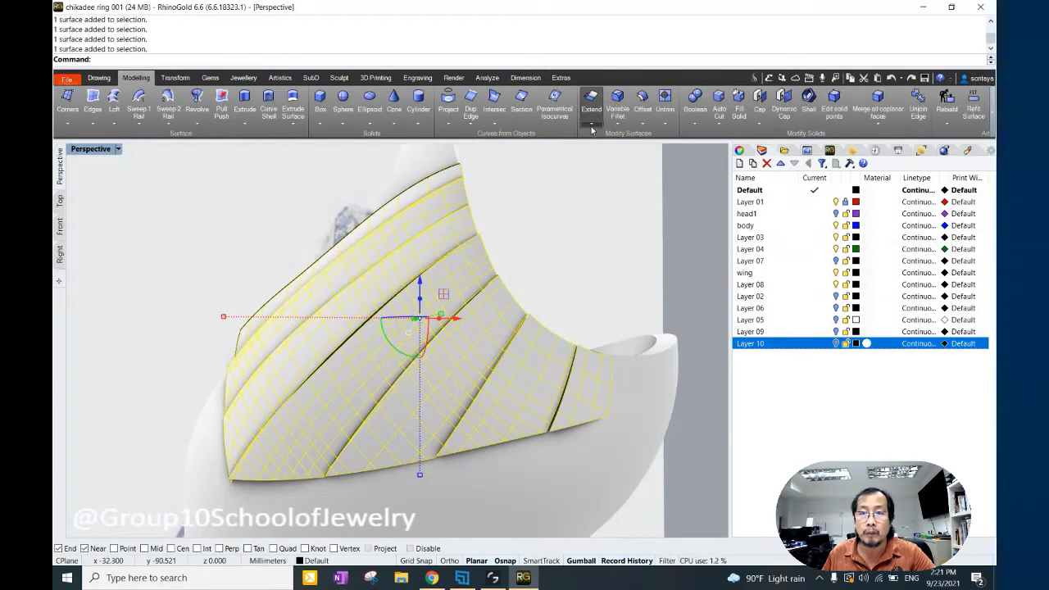
click(643, 104)
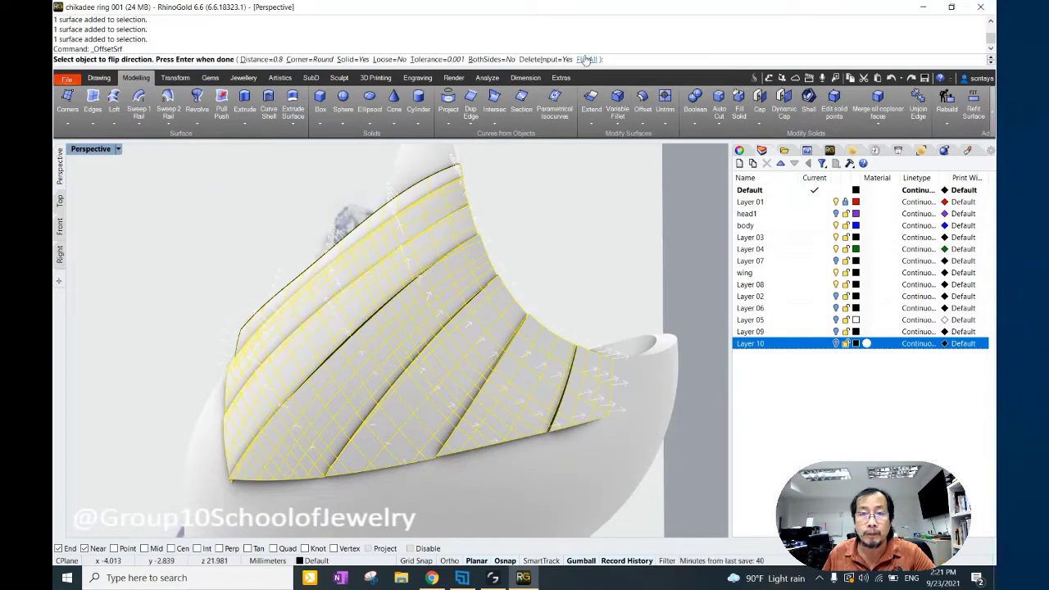
key(Return)
Select all five leftover curves and delete them.
mouse_move(557, 227)
right_down()
mouse_move(551, 265)
mouse_move(602, 286)
mouse_move(546, 300)
mouse_move(537, 286)
right_up()
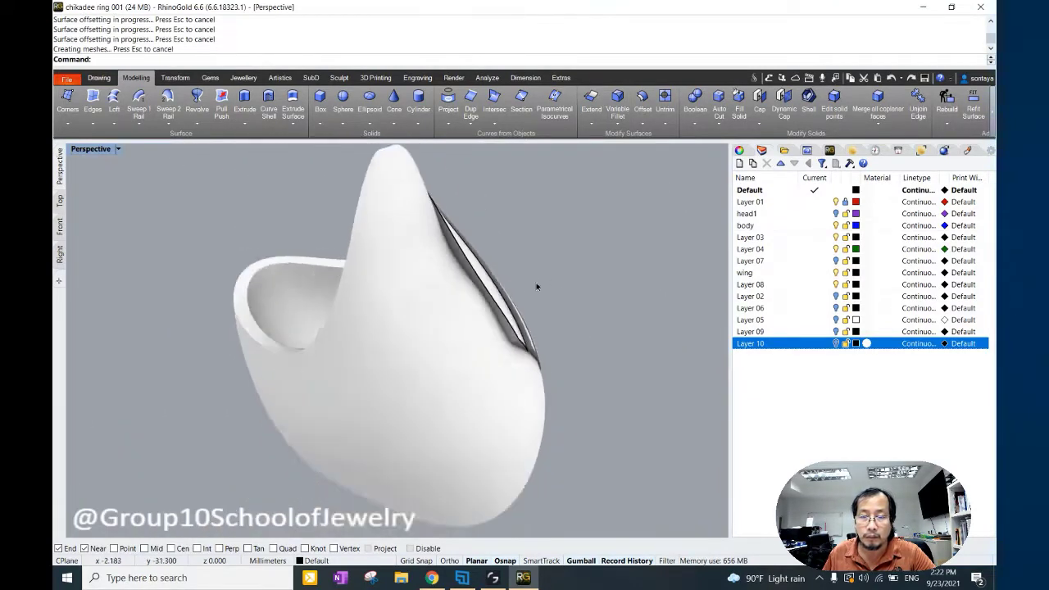
middle_click(537, 286)
click(624, 258)
mouse_move(624, 258)
right_down()
mouse_move(449, 341)
mouse_move(462, 296)
right_up()
key(Delete)
Keep one feather strip visible by inverting the selection and hiding the other seven polysurfaces.
click(460, 337)
drag(391, 316, 397, 316)
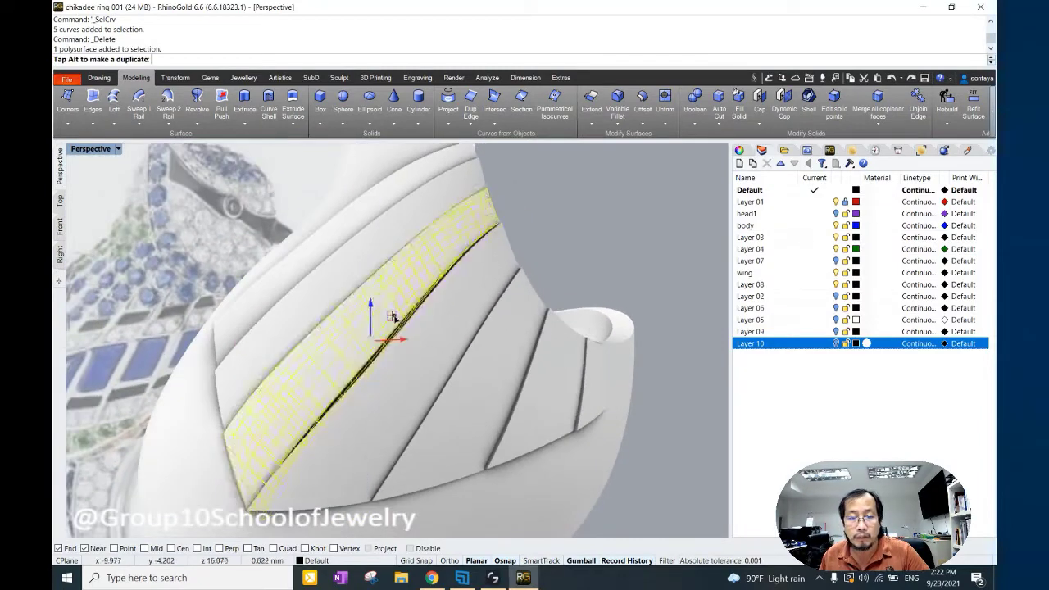
key(Escape)
mouse_move(397, 315)
right_down()
mouse_move(521, 252)
mouse_move(483, 297)
mouse_move(508, 271)
right_up()
key(ctrl+z)
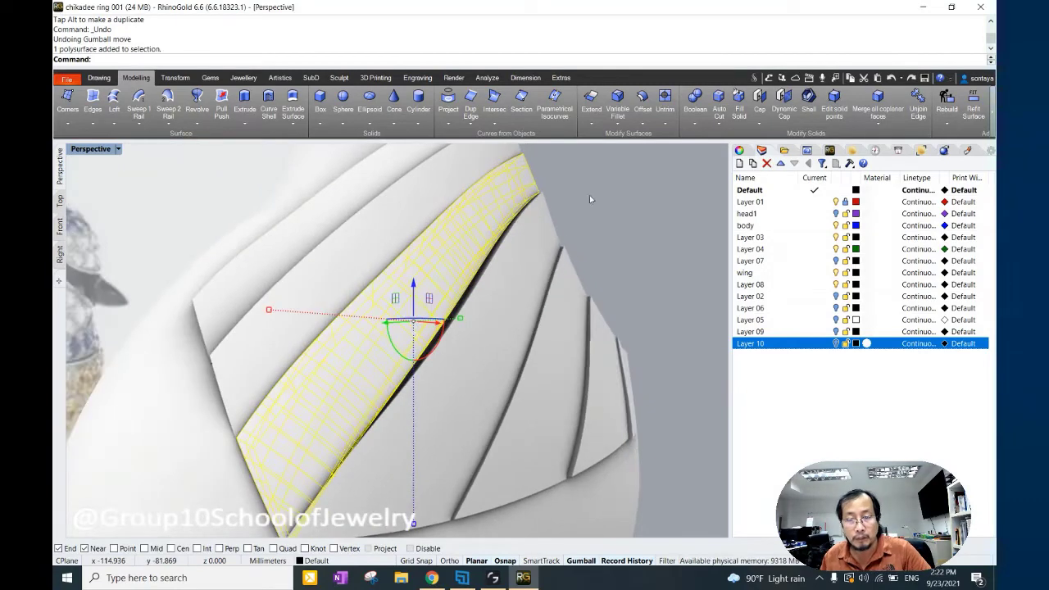
right_drag(558, 212, 526, 240)
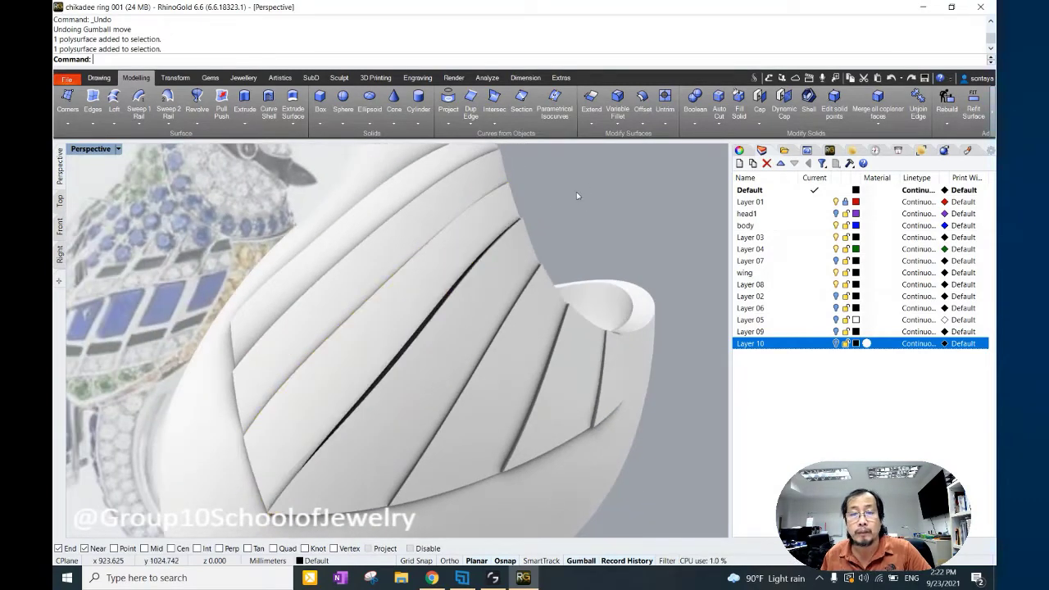
scroll(450, 273, down, 5)
key(ctrl+i)
key(ctrl+h)
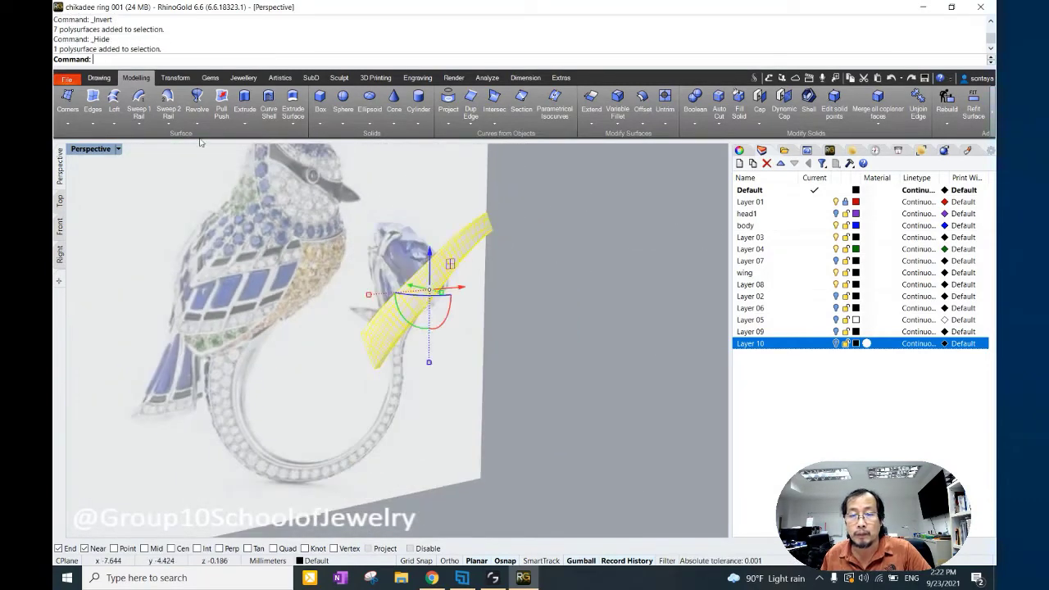
Delete the strip's other faces, leaving a single surface.
click(98, 77)
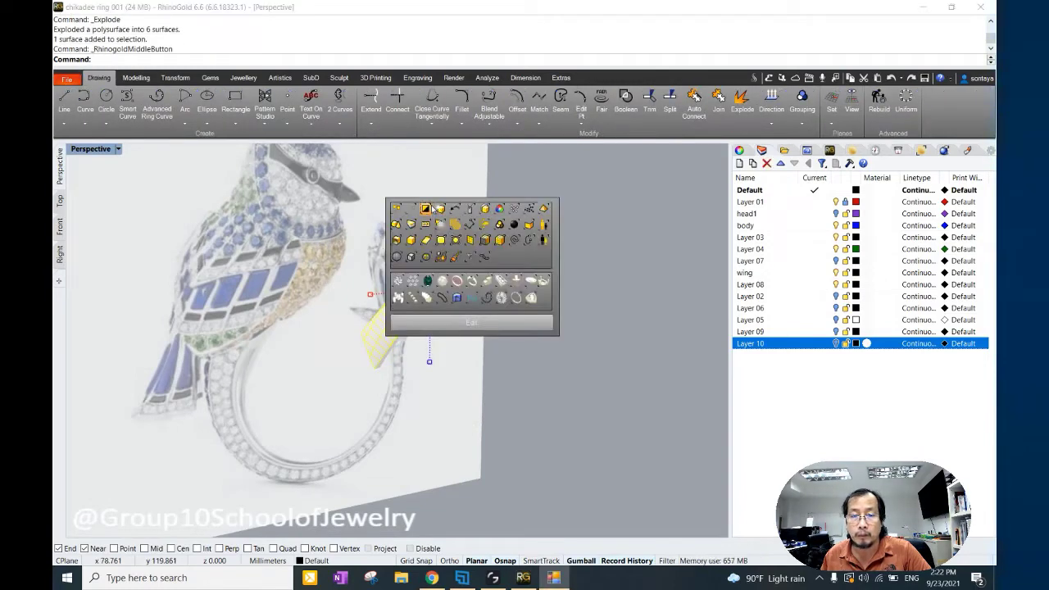
click(549, 262)
key(Delete)
scroll(555, 262, up, 3)
Draw an interpolated curve from below the strip up to near its tip.
click(85, 100)
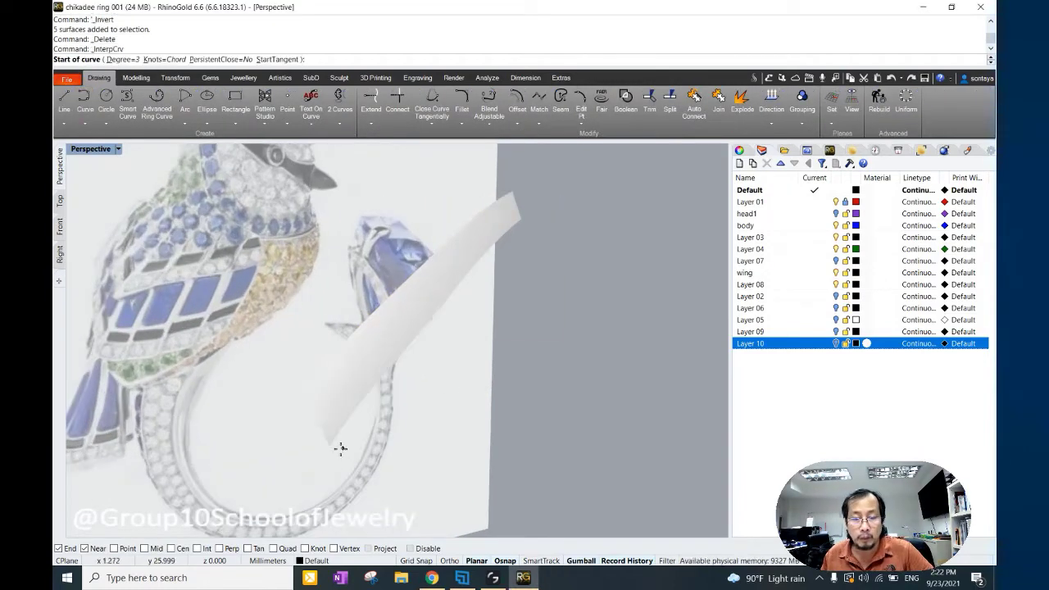
click(340, 448)
click(521, 223)
key(Return)
scroll(482, 243, up, 2)
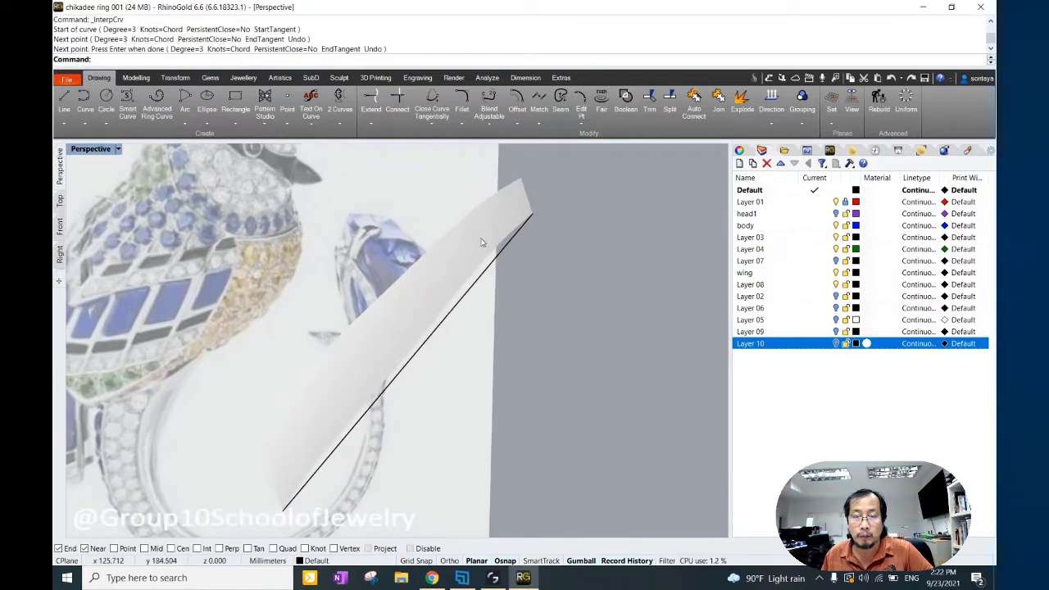
Duplicate the strip's upper edge as a curve with DupEdge.
click(136, 77)
click(479, 96)
click(492, 212)
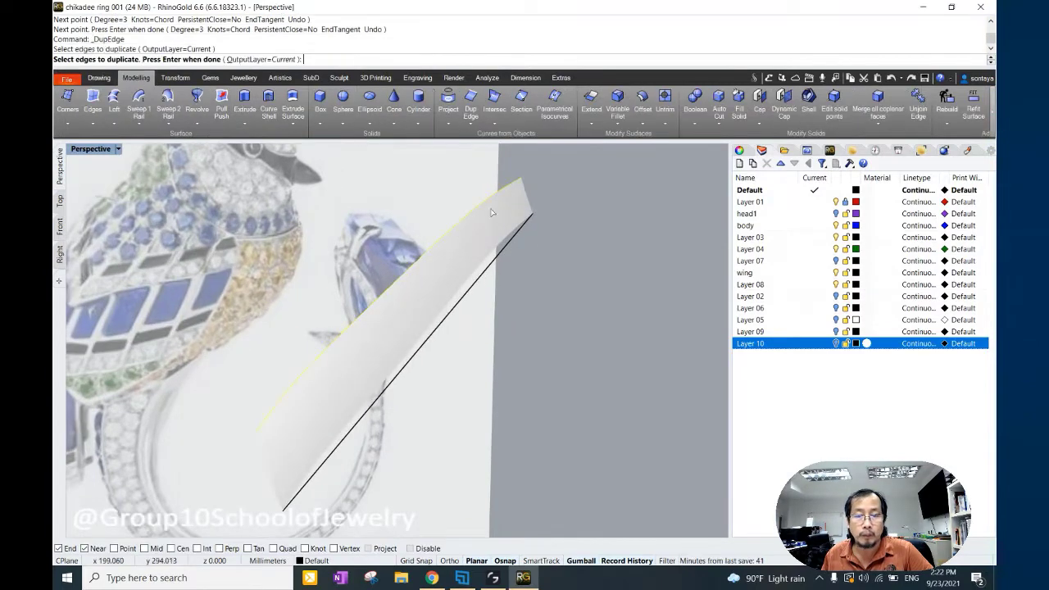
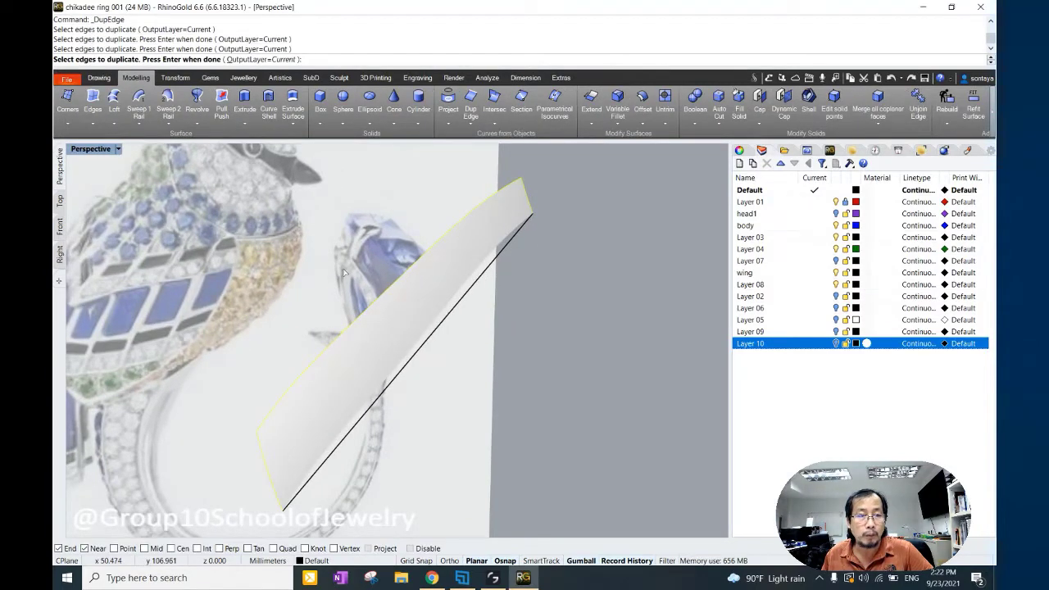
Duplicate the old feather panel's edge as a curve and delete the panel surface.
mouse_move(344, 273)
right_down()
mouse_move(421, 206)
mouse_move(451, 235)
right_up()
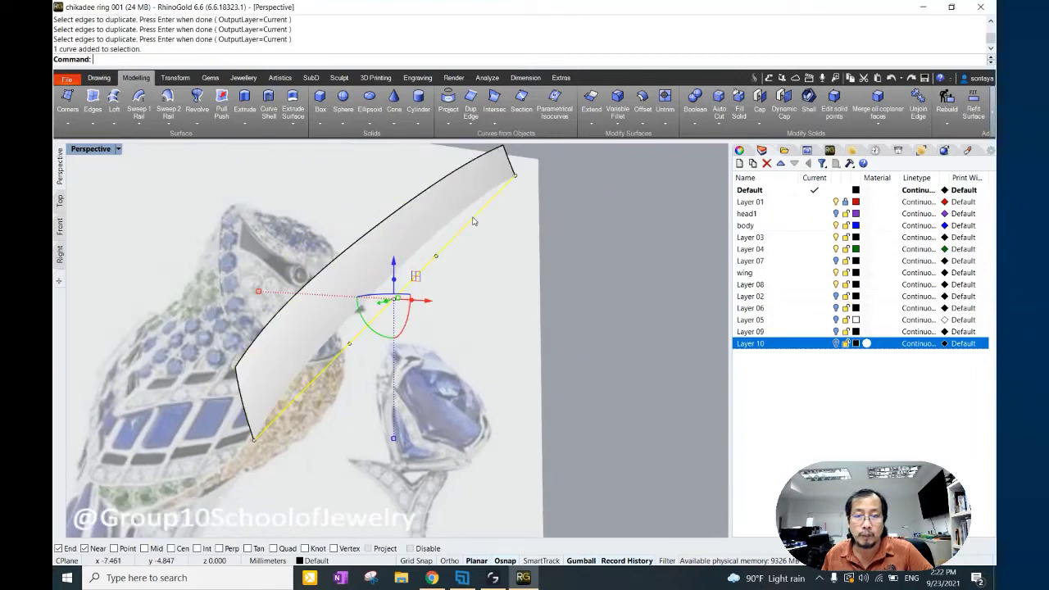
key(Delete)
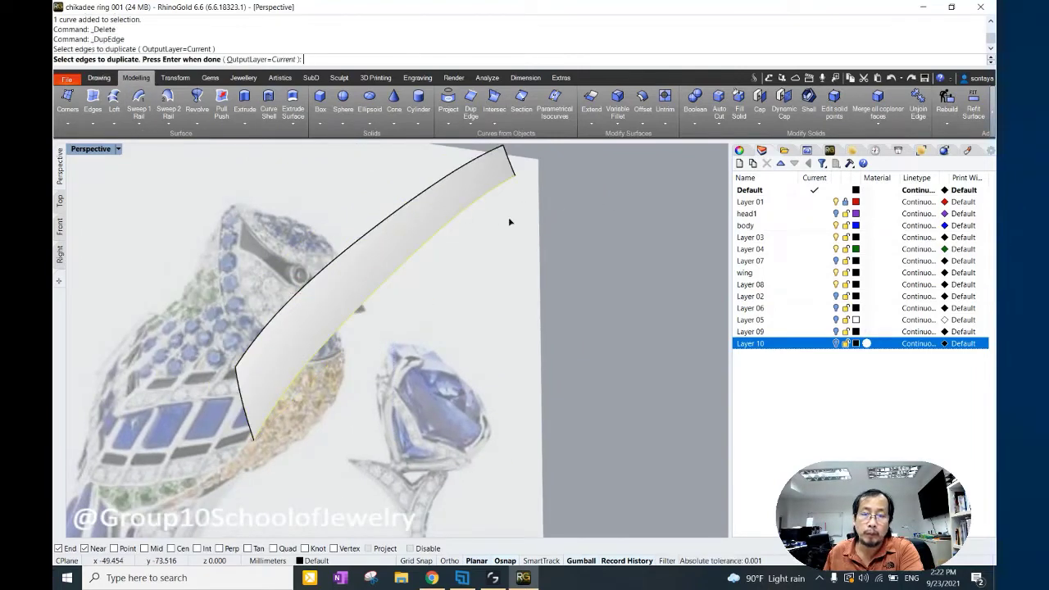
key(Return)
click(492, 188)
key(Delete)
Rebuild the copied curve with fewer points and move two lower-span points to reshape it.
drag(510, 253, 453, 219)
text(re)
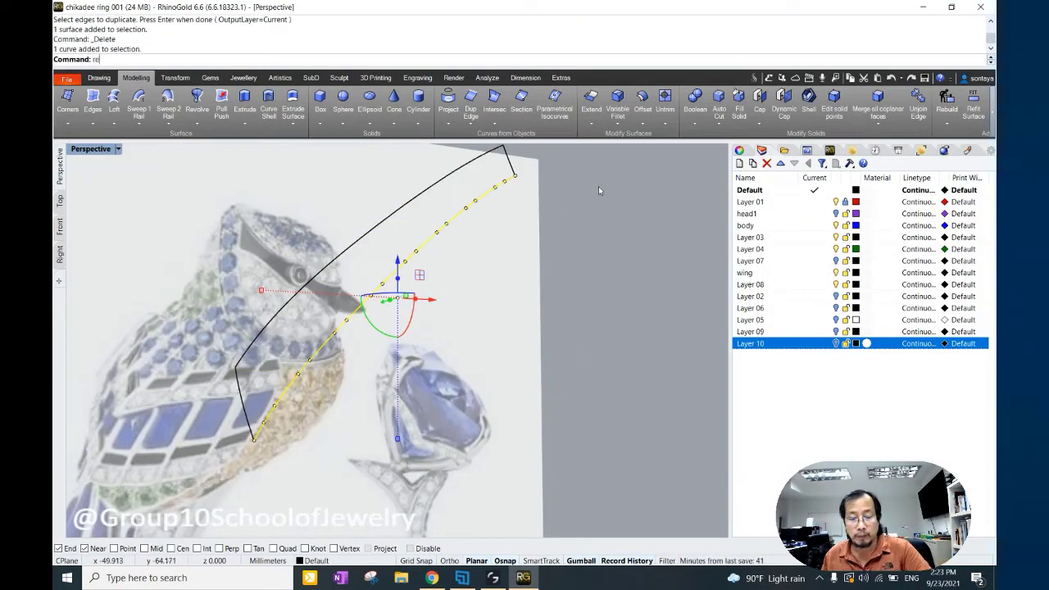
key(Return)
key(Return)
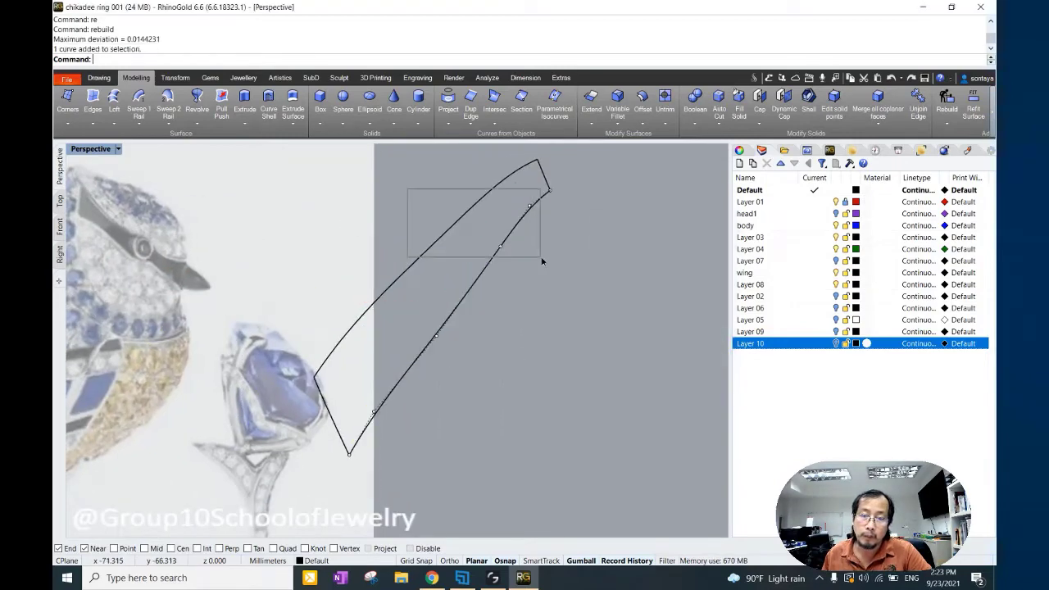
drag(331, 216, 465, 449)
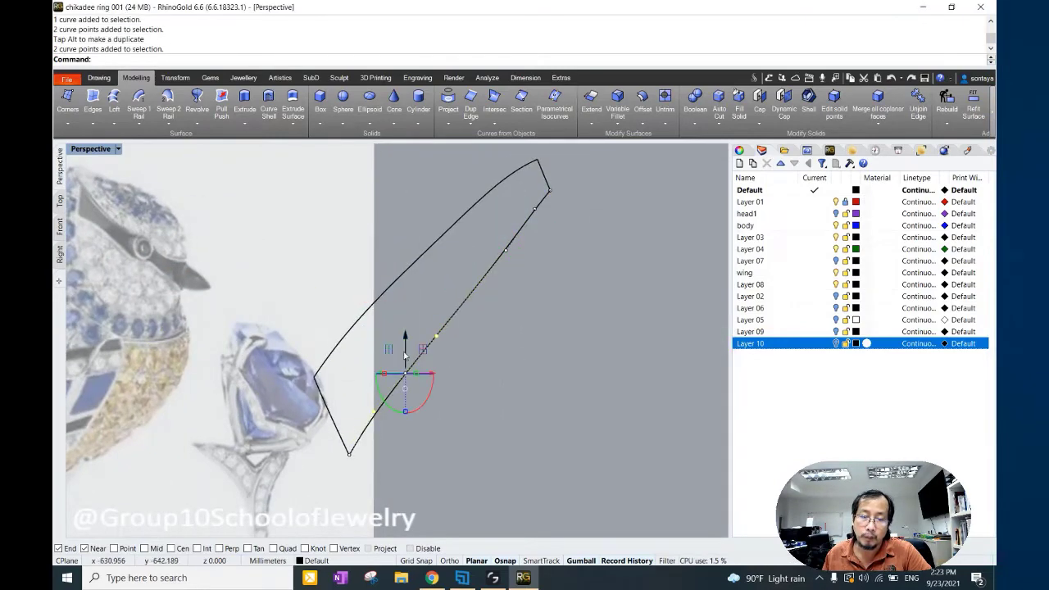
right_drag(444, 376, 419, 400)
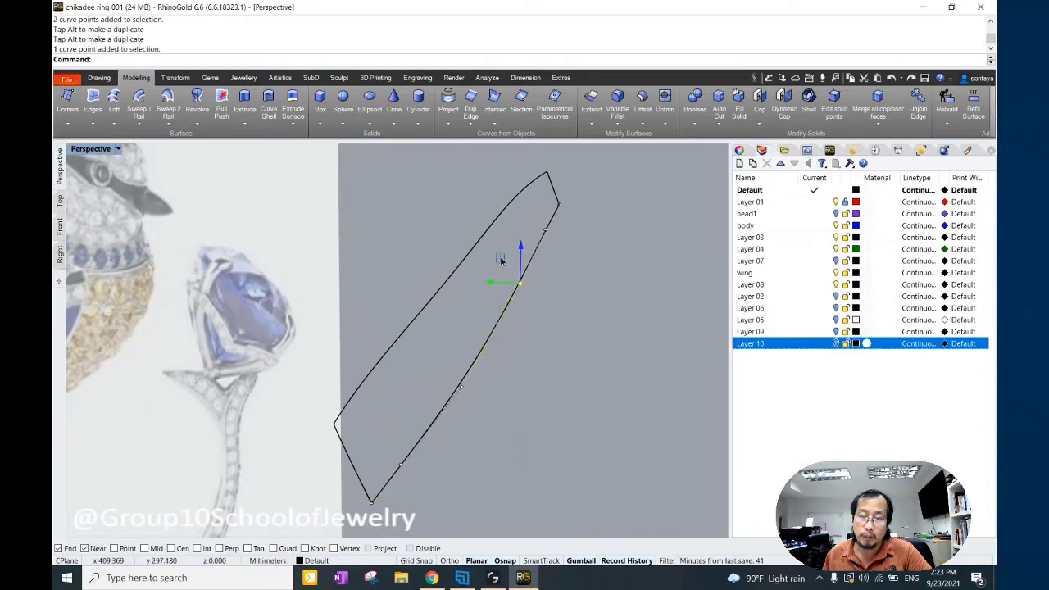
right_drag(602, 298, 577, 300)
Sweep2 a new feather surface along both rails, then show all hidden objects.
text(2)
key(Return)
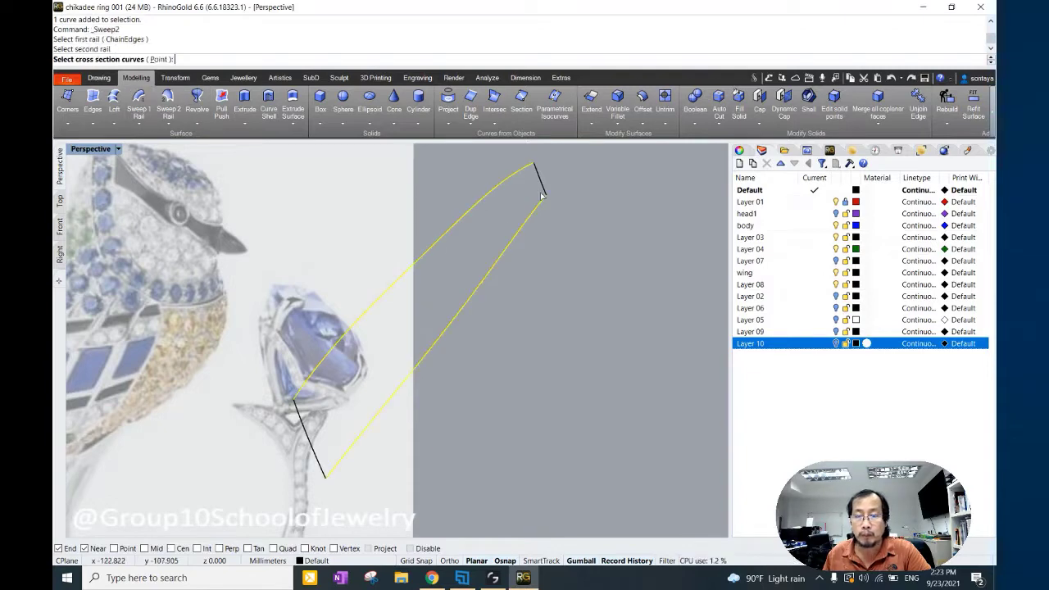
key(Return)
click(503, 402)
middle_click(680, 196)
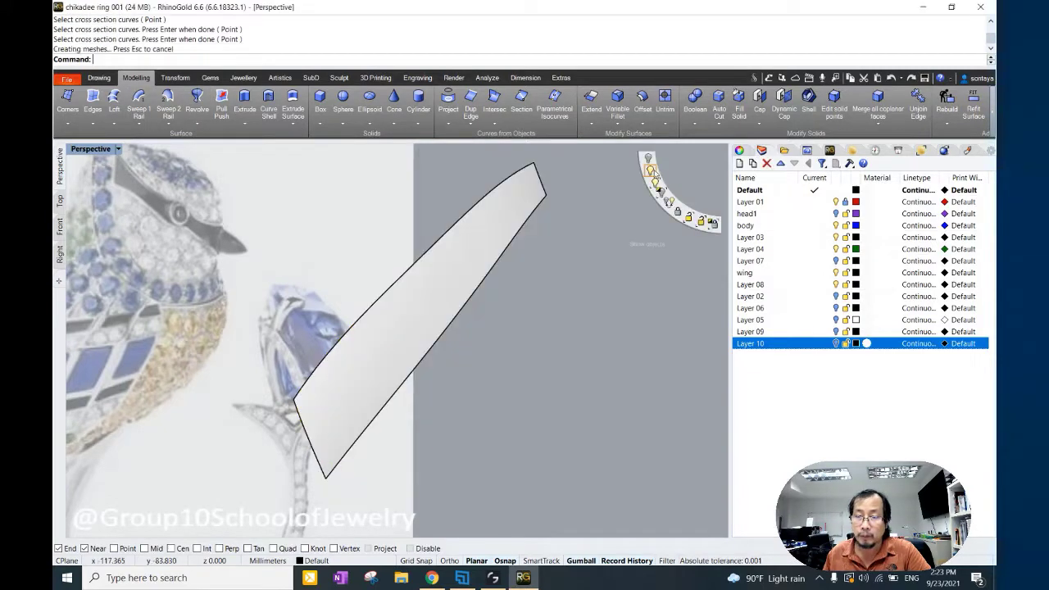
click(651, 226)
Nudge the old feather curve slightly left, then delete the old feather surface and curve.
right_drag(603, 245, 577, 274)
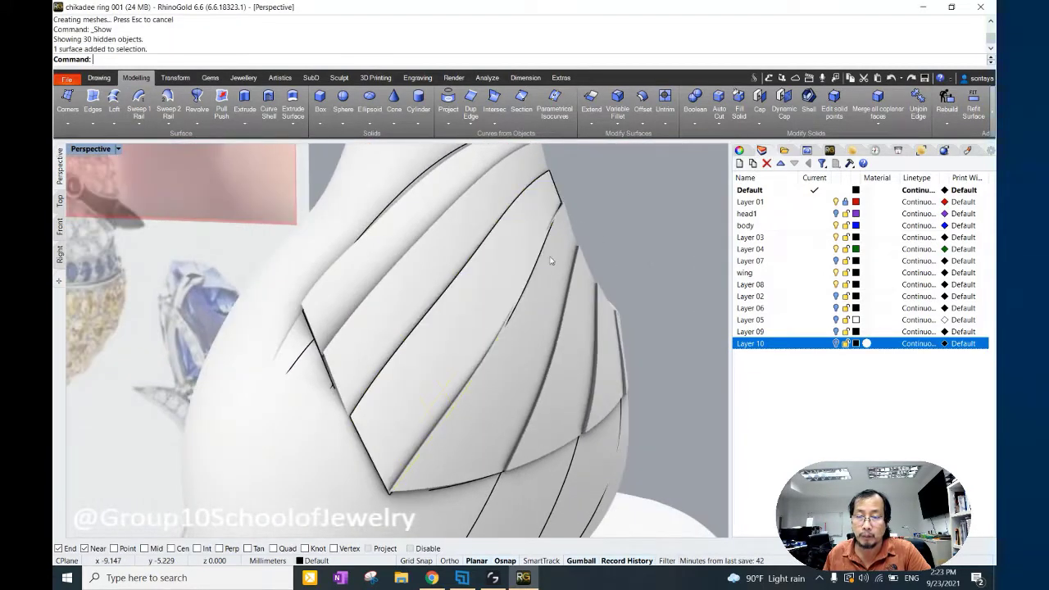
click(583, 277)
click(578, 285)
right_drag(585, 289, 538, 328)
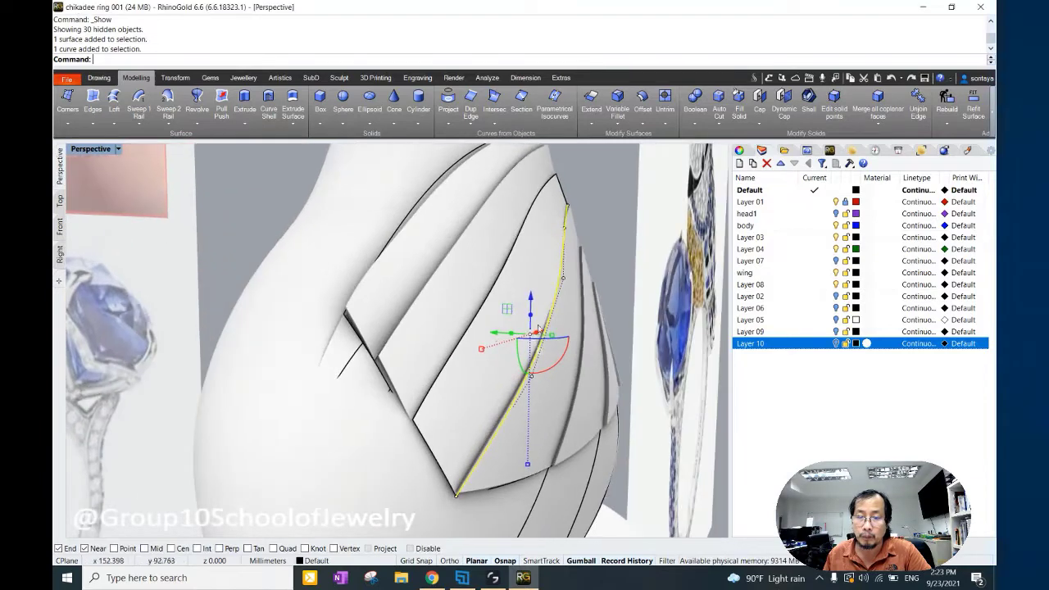
drag(494, 336, 488, 337)
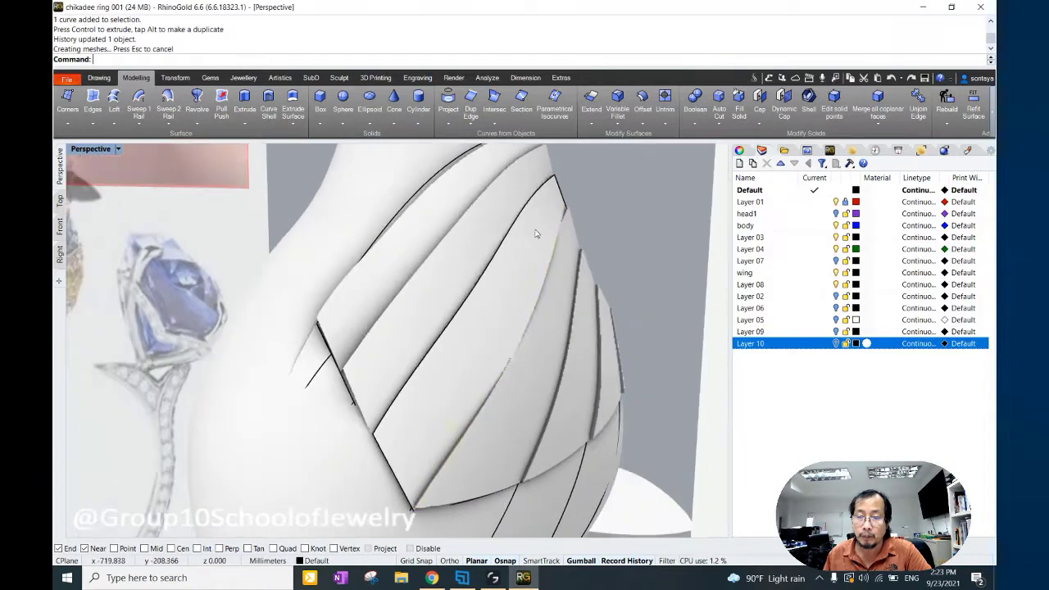
key(Delete)
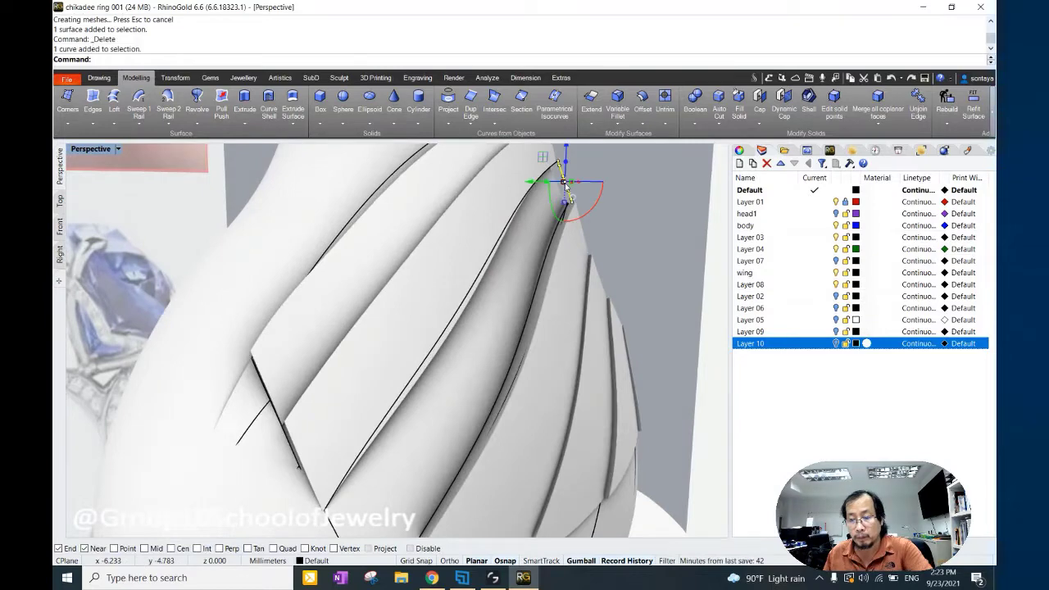
Draw a straight line between the rails as the sweep cross-section.
scroll(500, 246, down, 5)
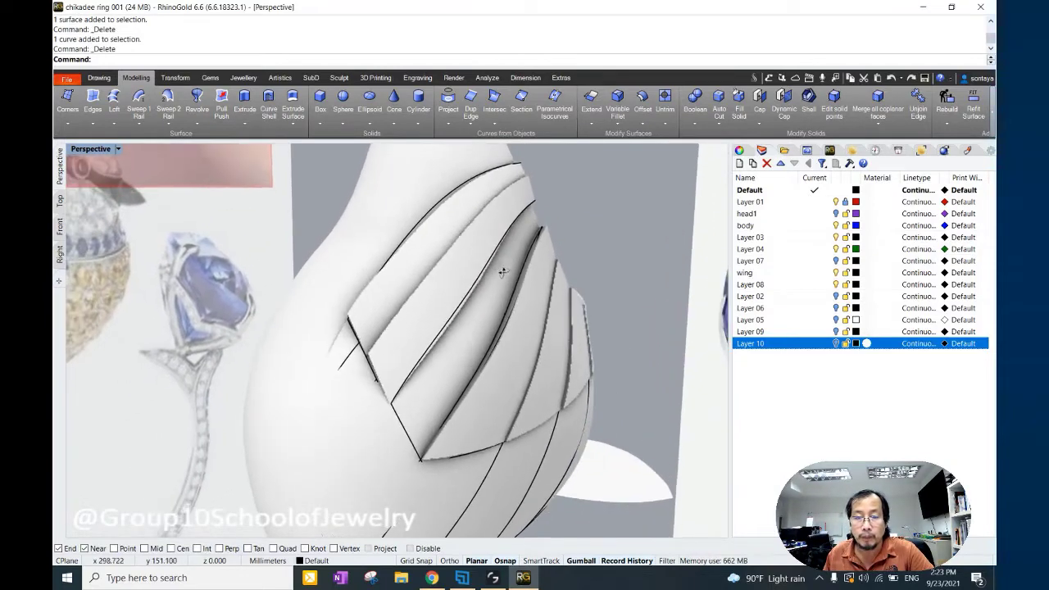
scroll(526, 297, up, 2)
click(99, 77)
click(64, 99)
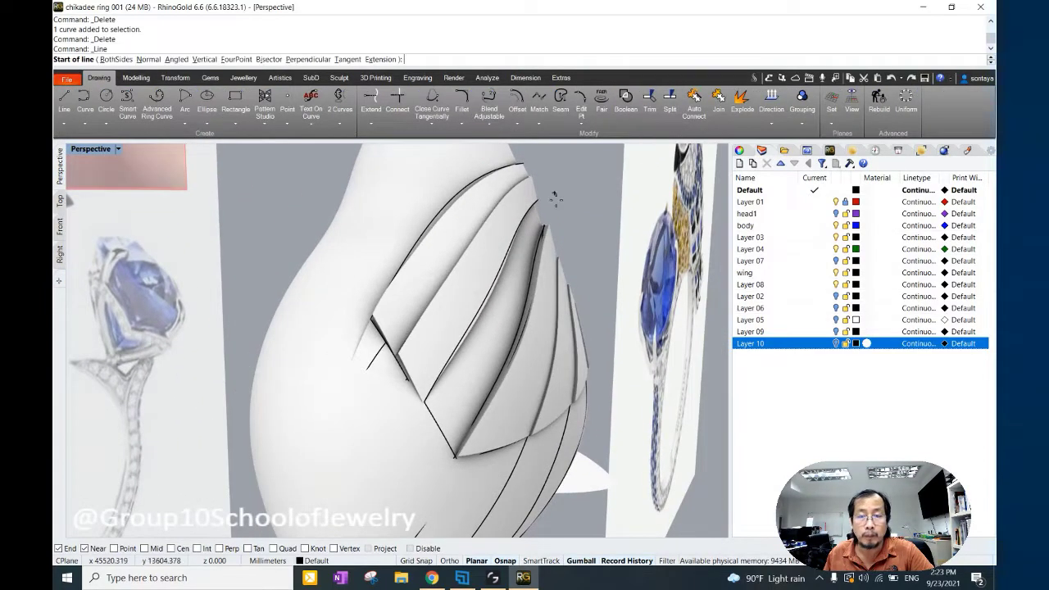
click(538, 201)
click(136, 77)
click(168, 100)
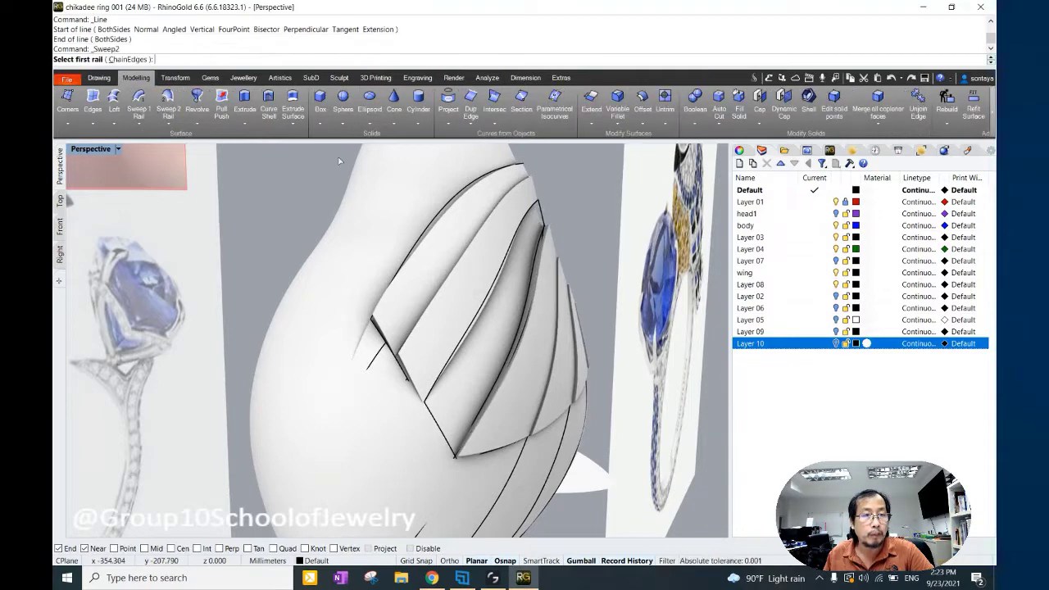
Sweep2 a new feather panel from the two rails and the new line.
scroll(492, 262, up, 3)
click(514, 205)
click(534, 219)
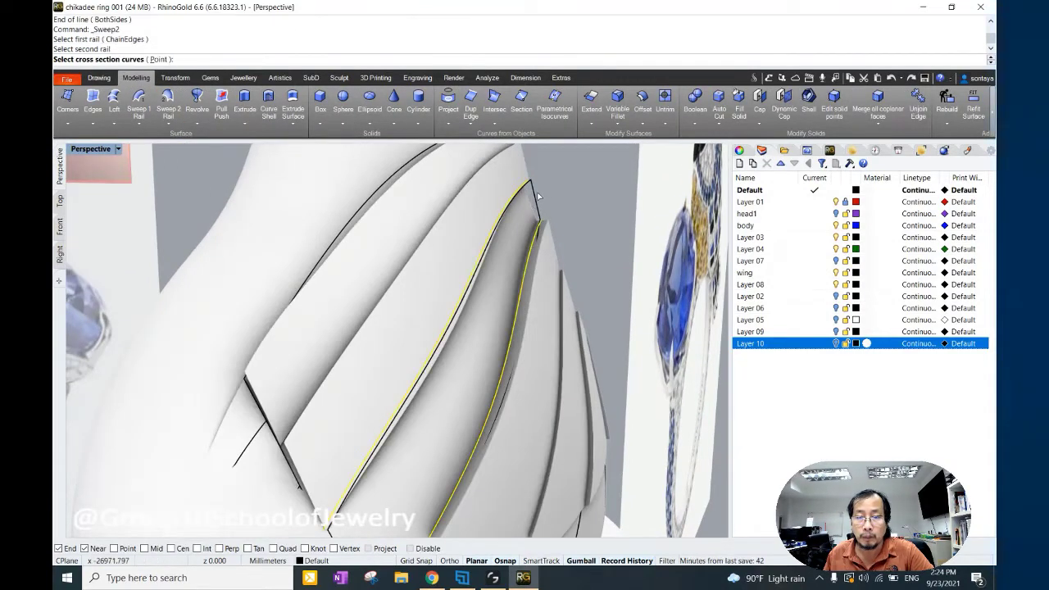
scroll(539, 197, down, 3)
scroll(518, 222, up, 3)
click(524, 240)
mouse_move(525, 241)
right_down()
mouse_move(599, 222)
mouse_move(536, 197)
right_up()
key(Return)
click(511, 401)
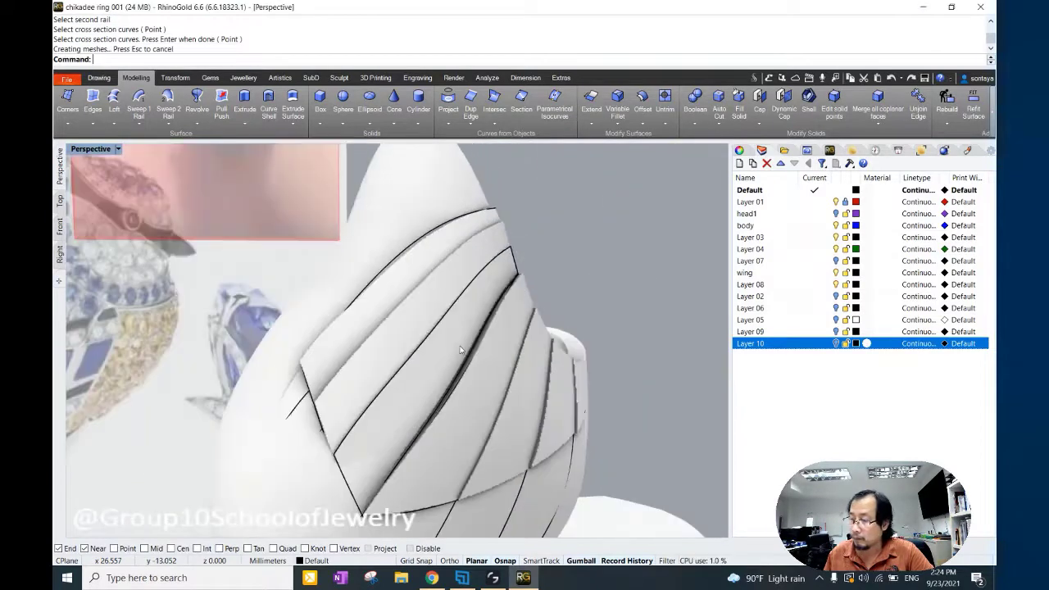
right_drag(511, 401, 503, 383)
Undo the stray panel move and redo the sweep using the correct second rail edge.
scroll(503, 383, up, 3)
drag(531, 361, 541, 385)
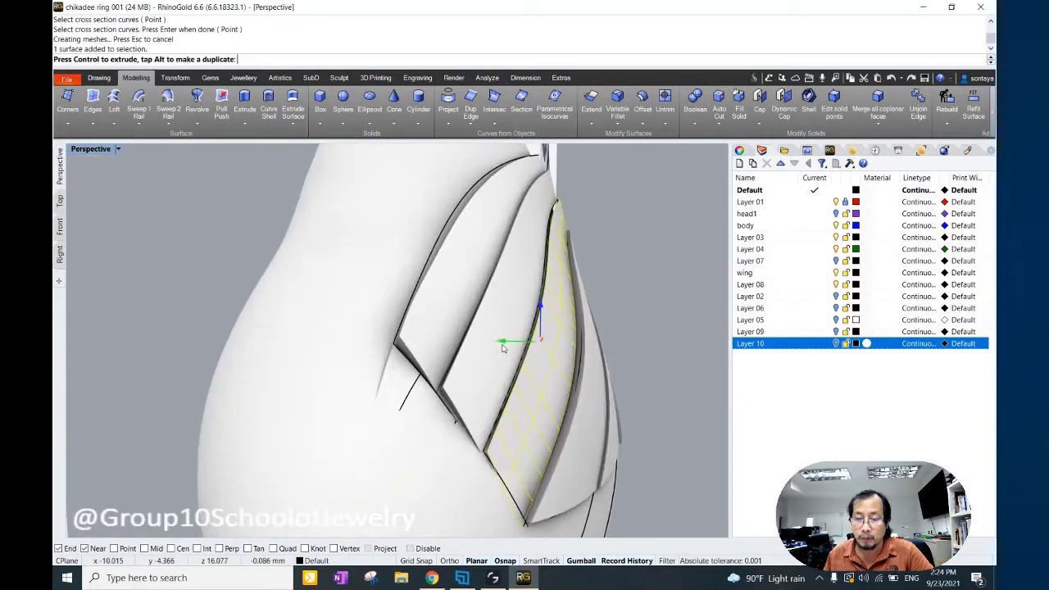
right_drag(541, 385, 493, 285)
key(ctrl+z)
key(ctrl+z)
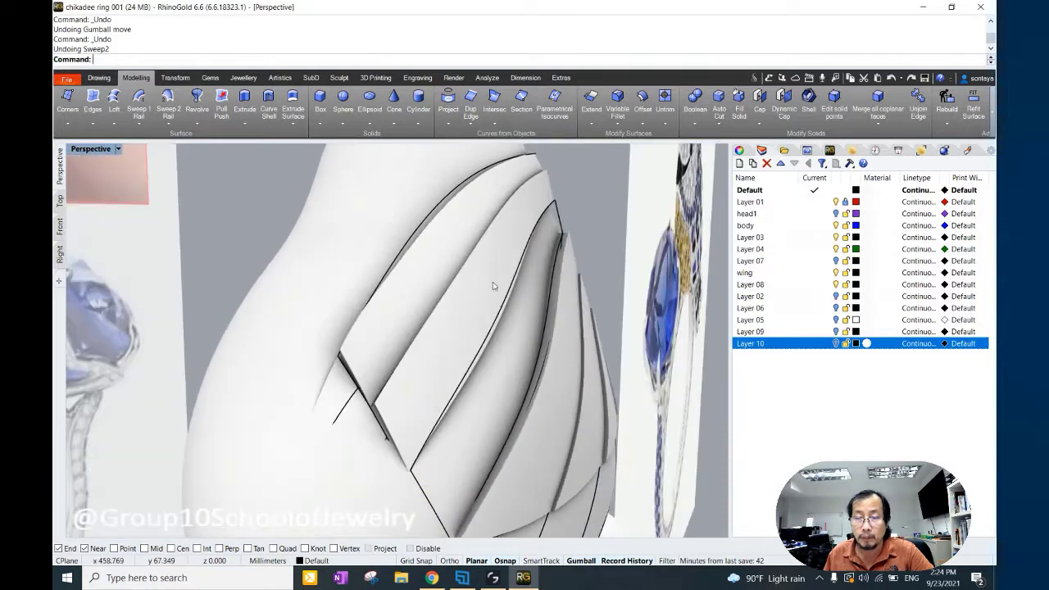
click(551, 231)
click(572, 253)
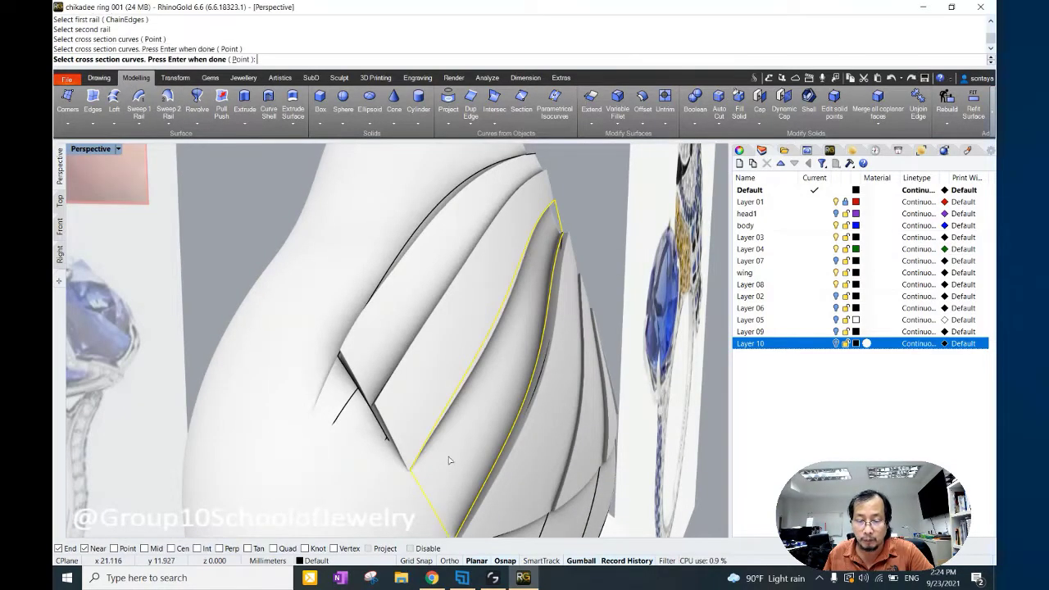
key(Return)
click(517, 401)
mouse_move(517, 401)
right_down()
mouse_move(573, 287)
mouse_move(308, 212)
right_up()
Offset the new panel 0.8 for thickness and window-select the feathered body parts, minus one curve.
click(648, 111)
key(Return)
right_drag(454, 268, 373, 212)
drag(373, 212, 543, 360)
scroll(561, 332, up, 3)
scroll(562, 332, up, 3)
ctrl+click(545, 283)
Hide the feather parts, swap visibility, and move the 12 curves onto Layer 05.
key(ctrl+h)
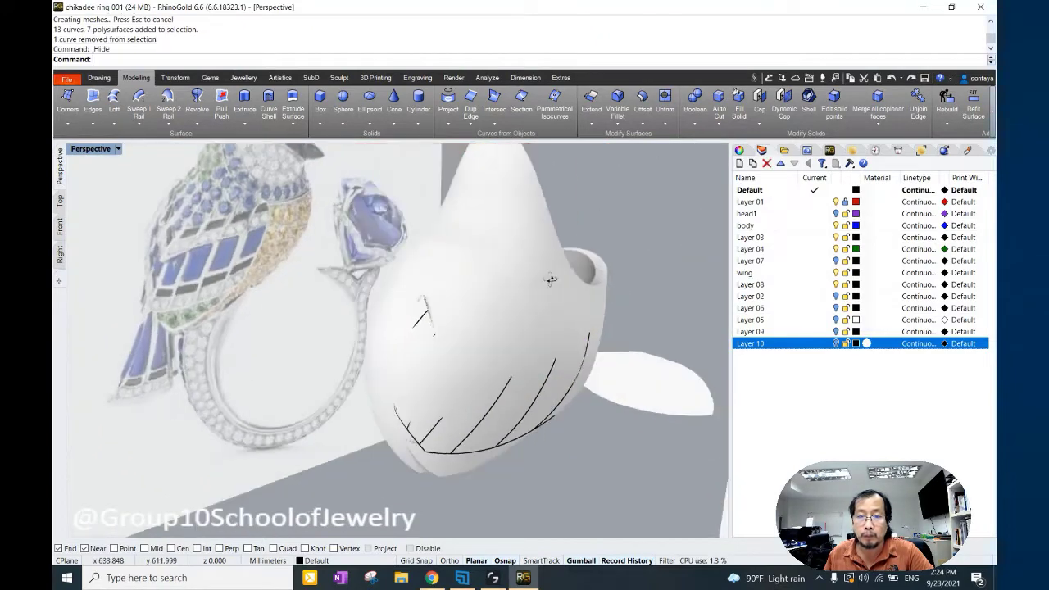
right_drag(551, 279, 649, 170)
click(662, 190)
middle_click(524, 233)
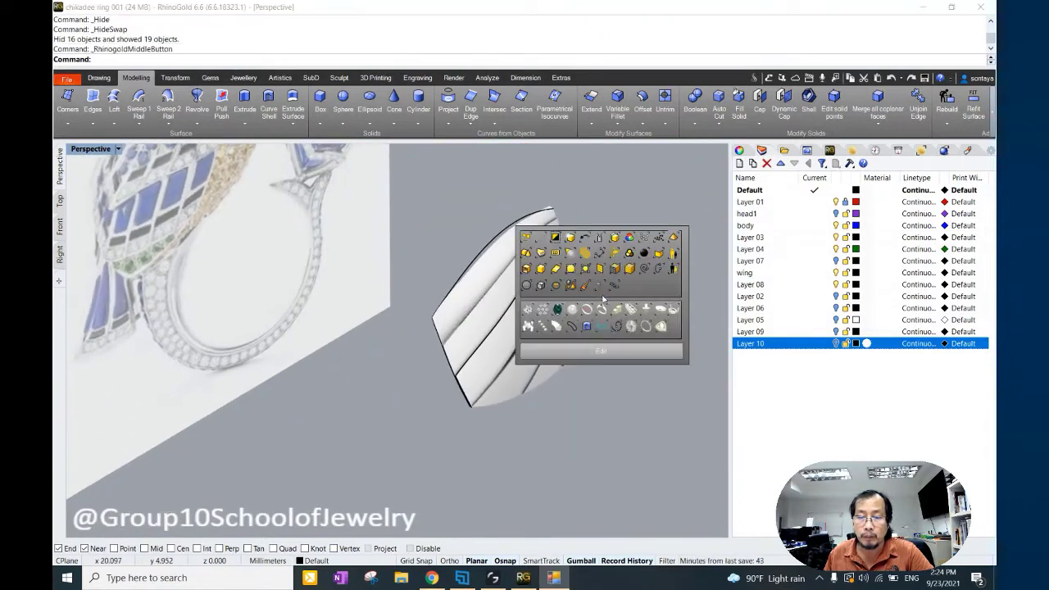
click(604, 299)
right_drag(628, 309, 801, 314)
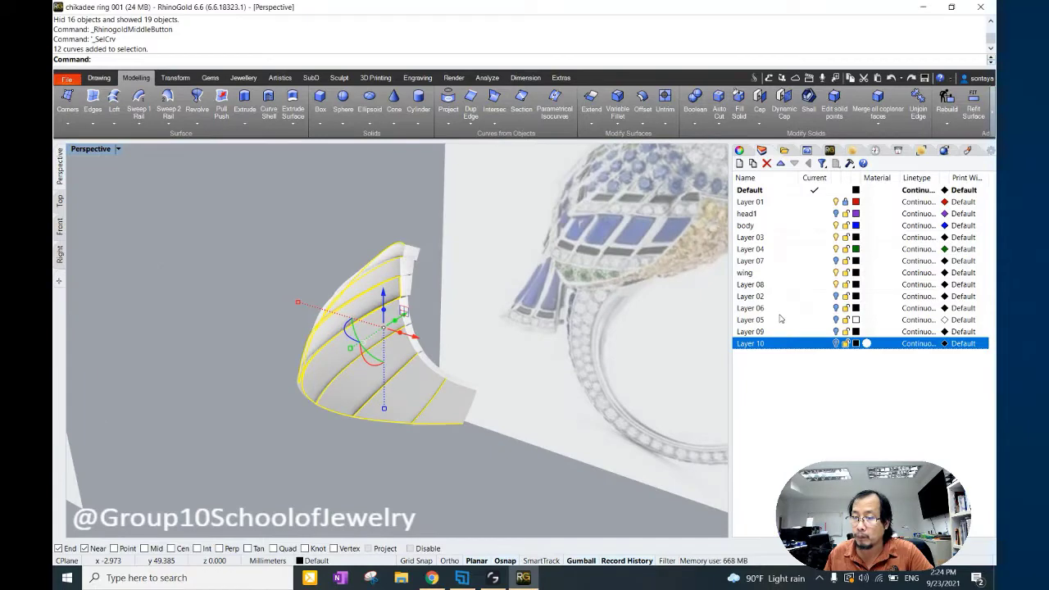
right_click(780, 318)
click(820, 412)
Select the feathered polysurface and hide it, leaving the head and body visible.
right_drag(623, 344, 552, 279)
scroll(453, 318, up, 3)
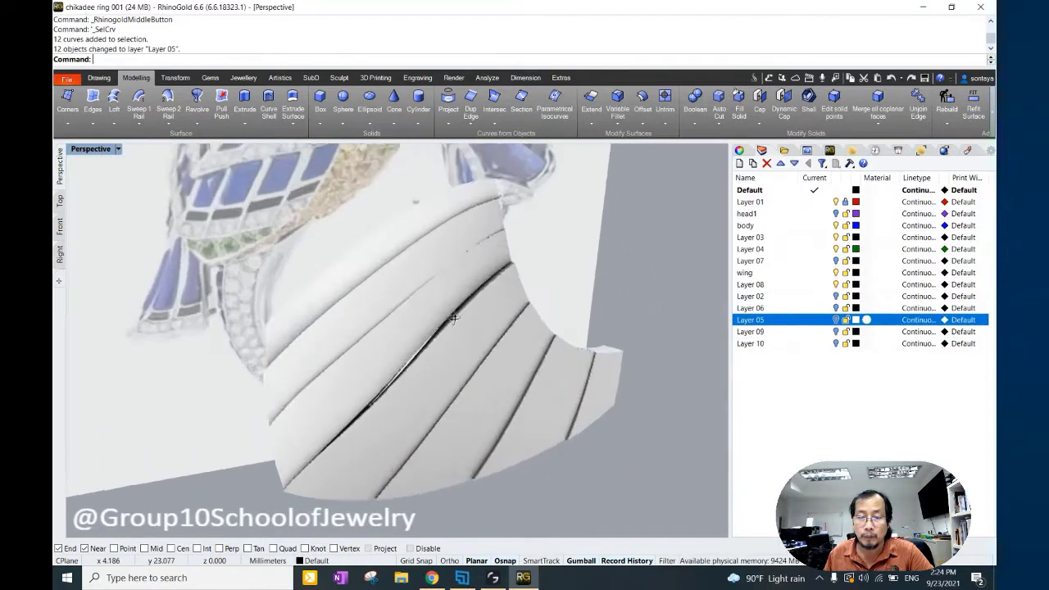
click(453, 318)
right_drag(454, 318, 581, 234)
scroll(581, 270, down, 3)
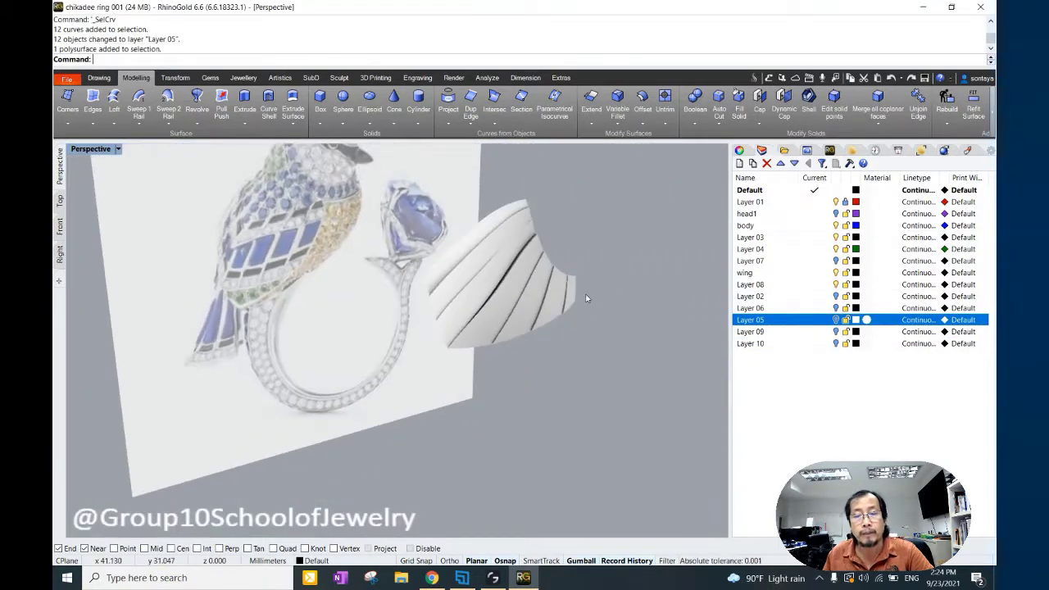
right_drag(586, 298, 637, 213)
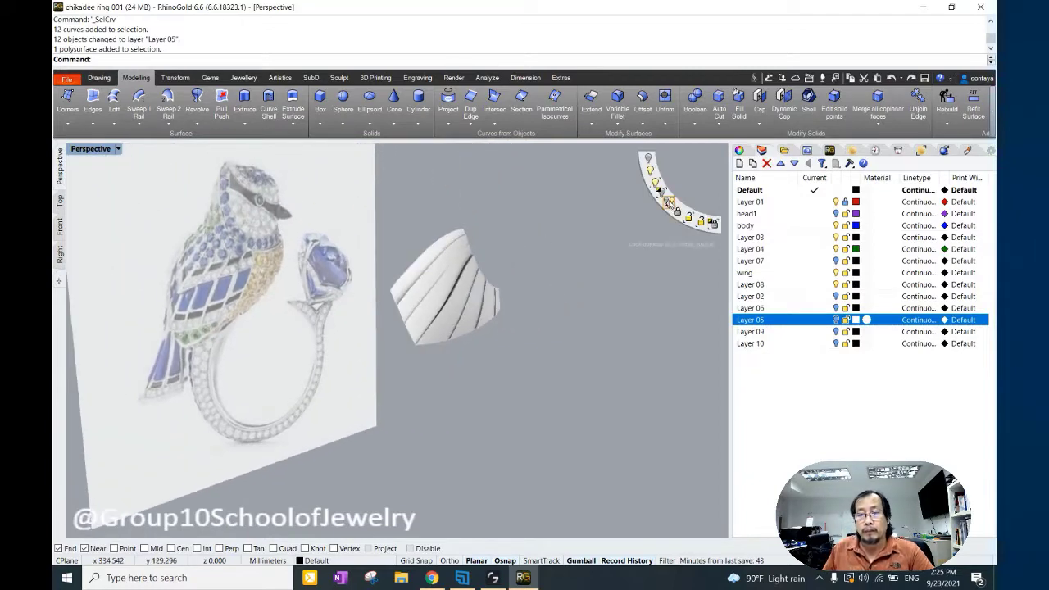
key(ctrl+h)
Check the model in a rendered Front view, then return to Perspective.
mouse_move(623, 246)
right_down()
mouse_move(562, 290)
mouse_move(110, 260)
right_up()
click(57, 230)
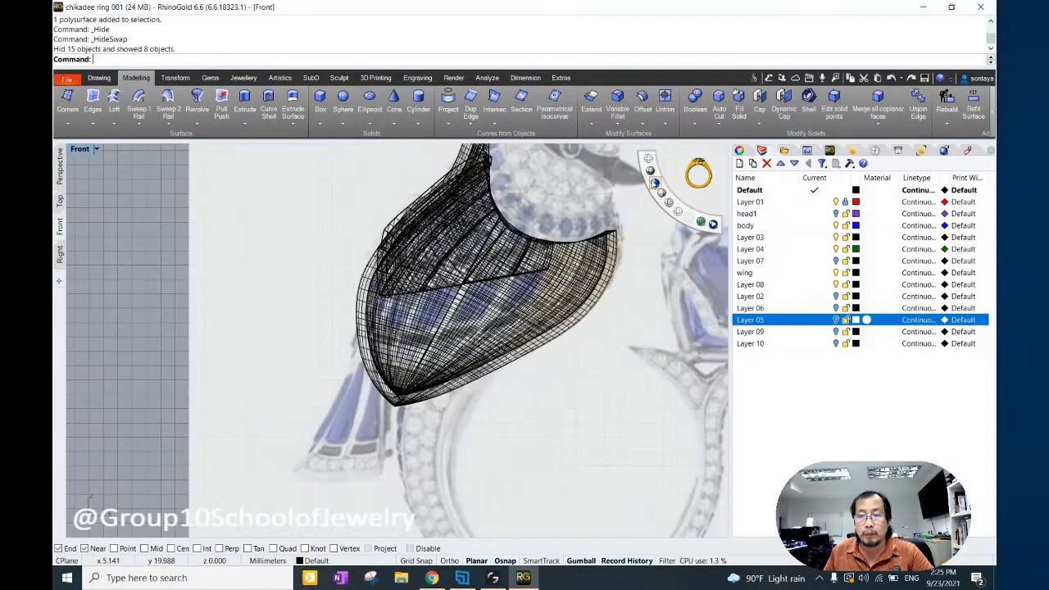
click(653, 182)
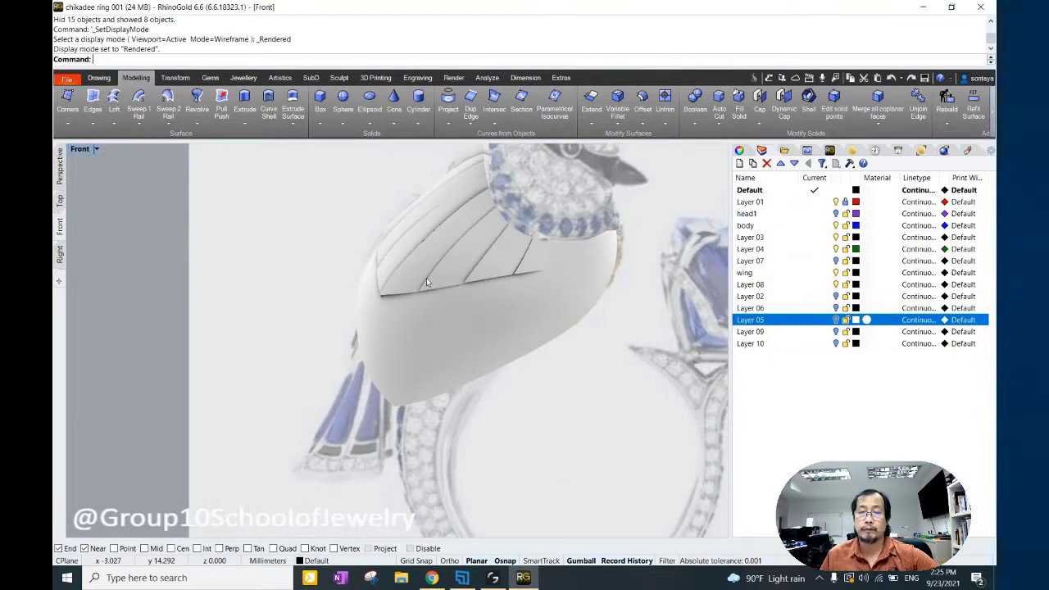
click(59, 167)
Window-select the wing feather strips, pick out a single strip, then clear the selection.
right_drag(368, 271, 391, 256)
drag(230, 182, 593, 450)
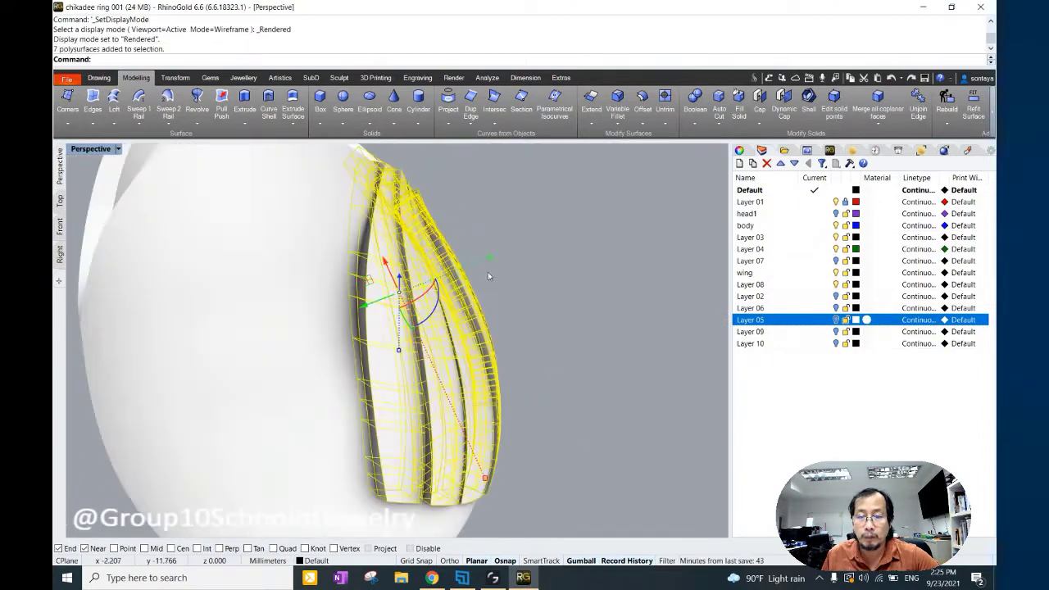
right_drag(491, 262, 494, 260)
click(462, 271)
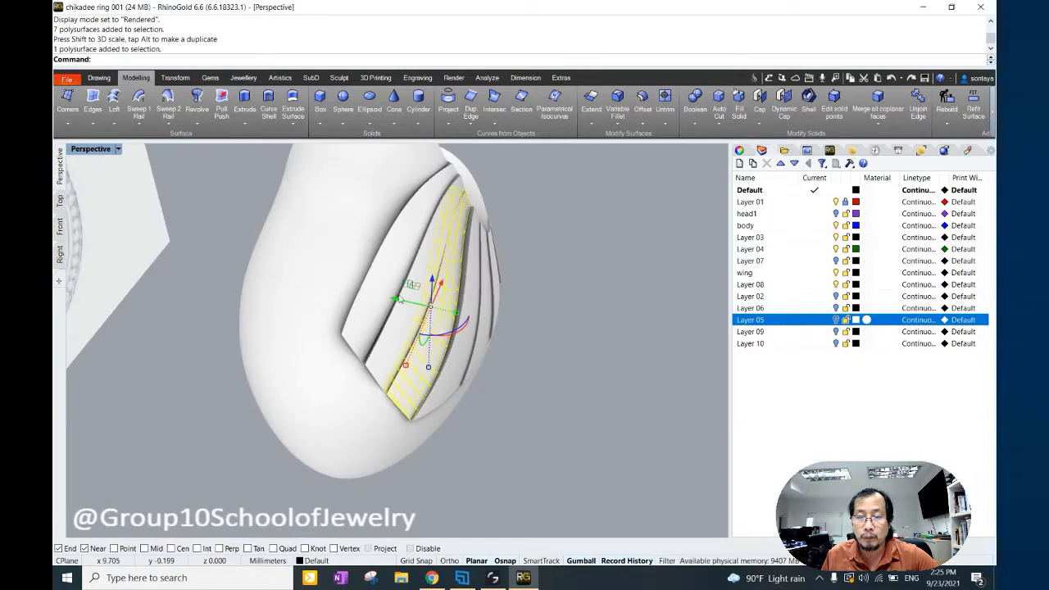
key(Escape)
Select one wing feather strip and undo its stray rotation.
mouse_move(546, 300)
right_down()
mouse_move(436, 316)
mouse_move(517, 306)
right_up()
scroll(492, 291, up, 5)
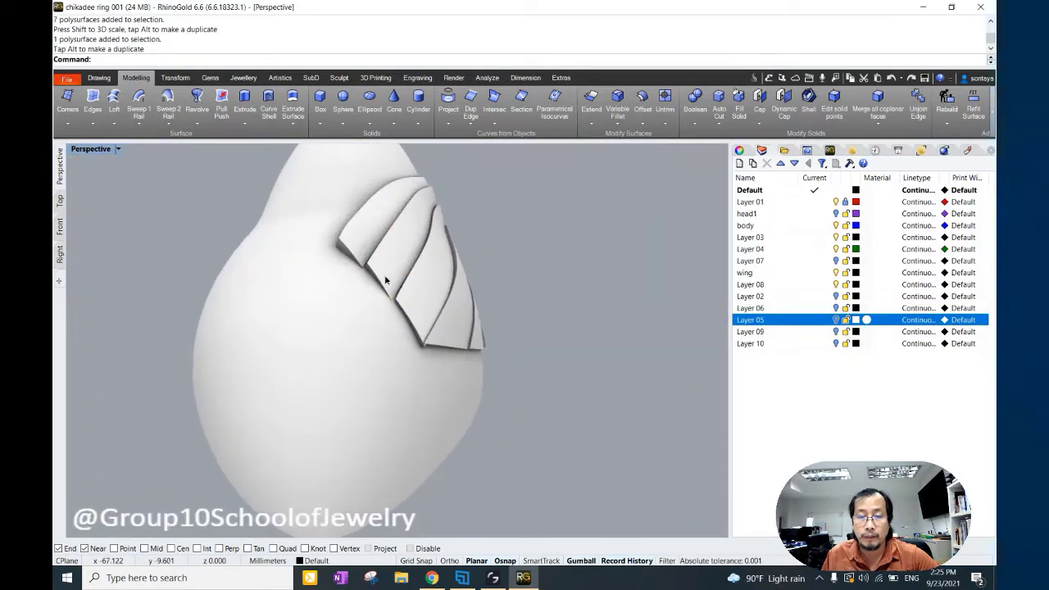
click(402, 225)
key(ctrl+z)
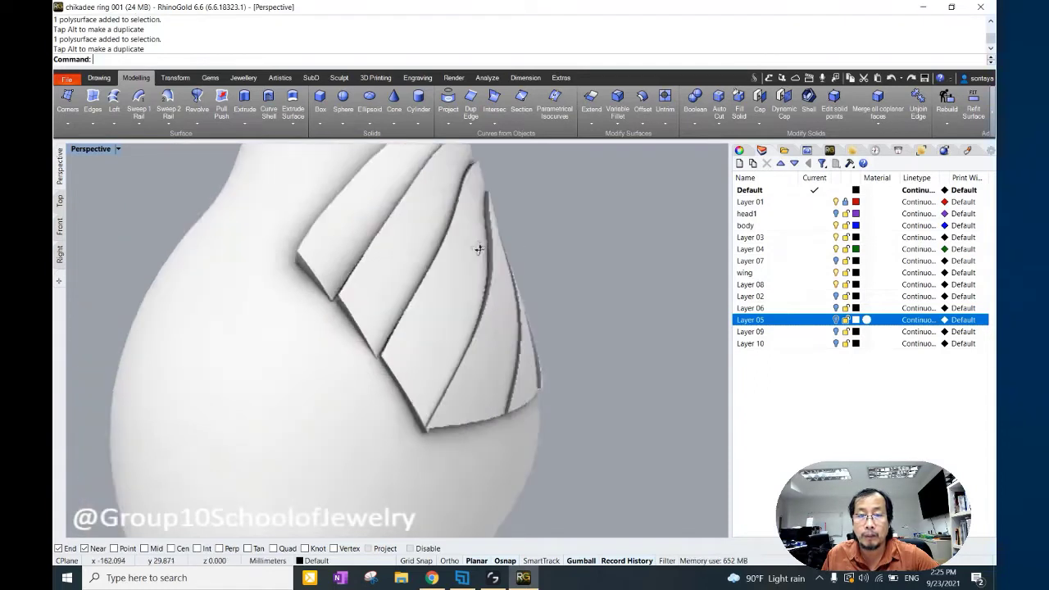
right_drag(430, 252, 534, 249)
click(175, 77)
Rotate the first wing feather strip with Rotate 3D, setting its axis and angle.
click(112, 126)
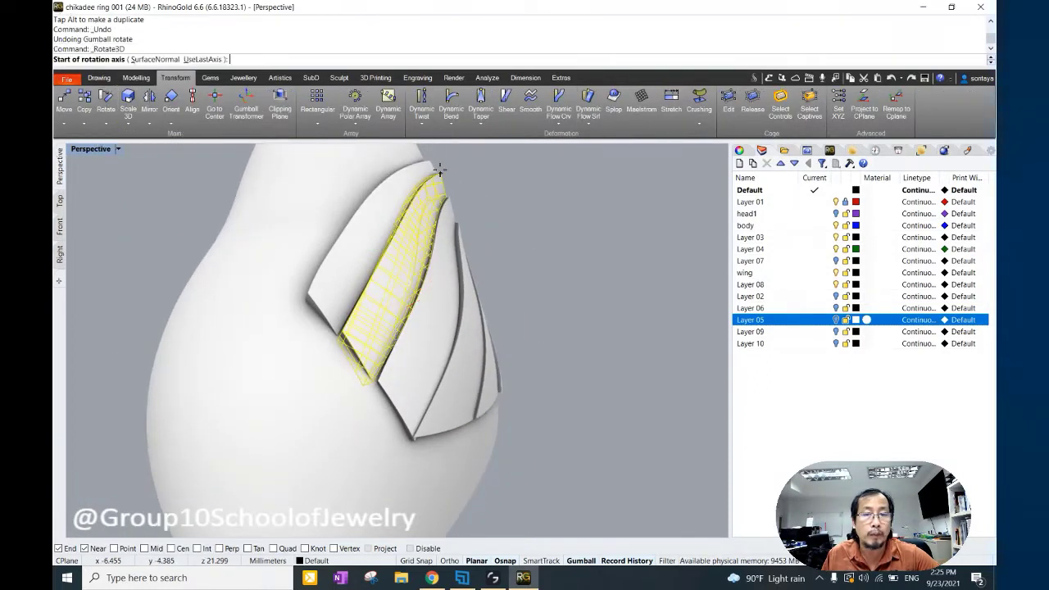
click(440, 174)
click(581, 293)
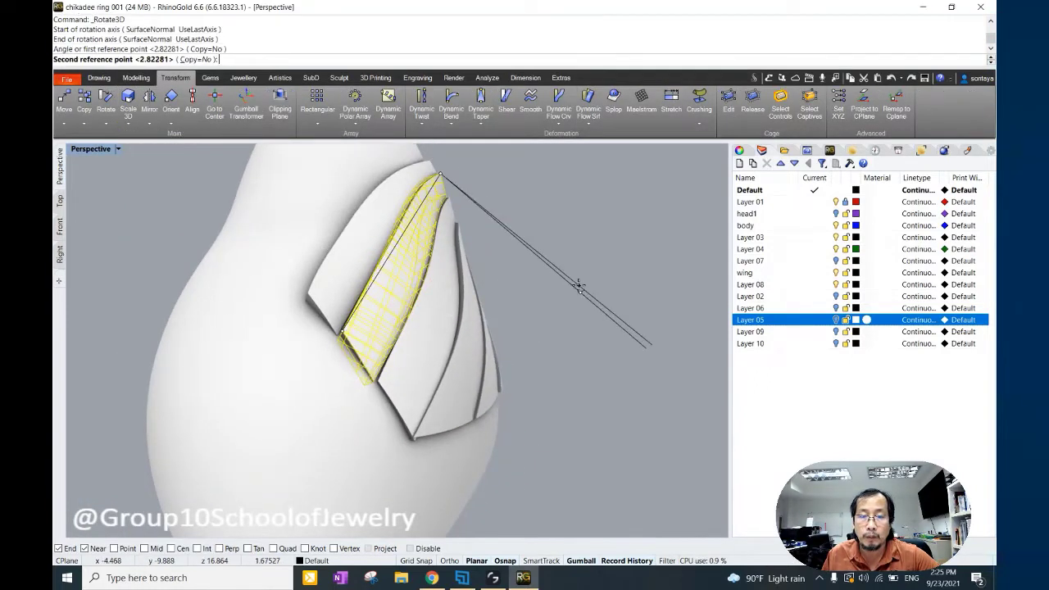
click(579, 287)
mouse_move(601, 279)
right_down()
mouse_move(562, 336)
mouse_move(525, 295)
right_up()
Repeat Rotate 3D on the leftmost strip and the next strip.
click(479, 262)
key(Return)
click(473, 223)
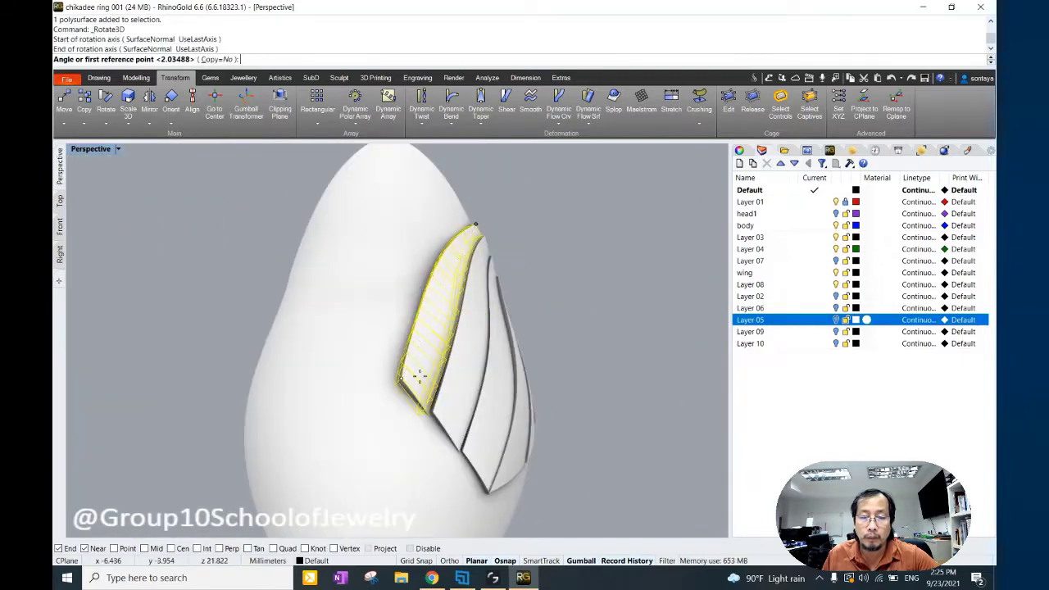
click(420, 374)
click(622, 418)
mouse_move(623, 418)
right_down()
mouse_move(501, 344)
mouse_move(558, 293)
mouse_move(560, 257)
right_up()
click(496, 344)
click(557, 293)
key(Return)
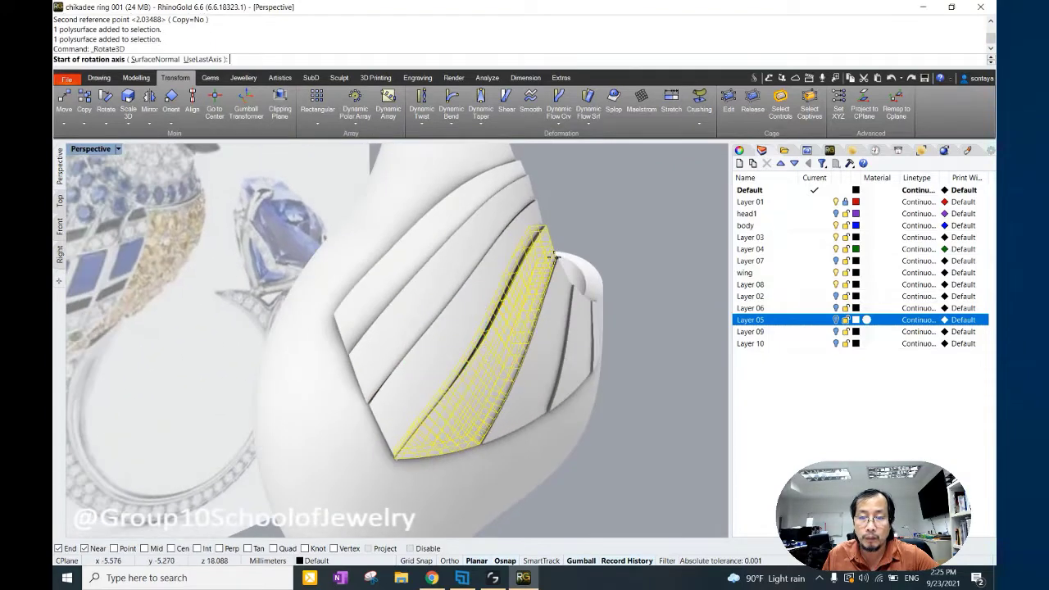
click(435, 438)
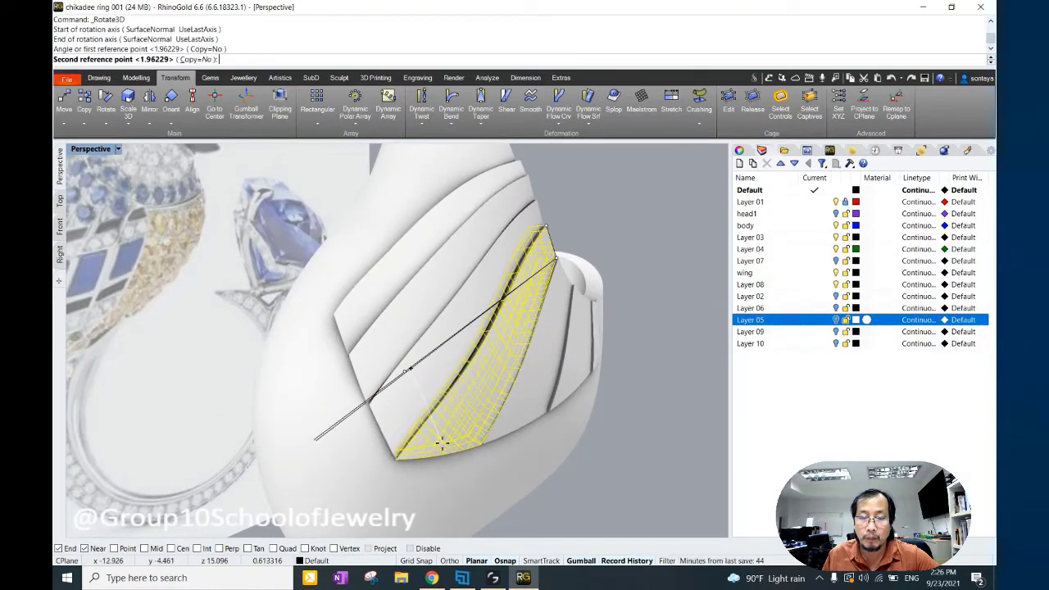
click(440, 446)
Rotate two more feather strips, each with its own axis and a slight tilt.
click(575, 284)
key(Return)
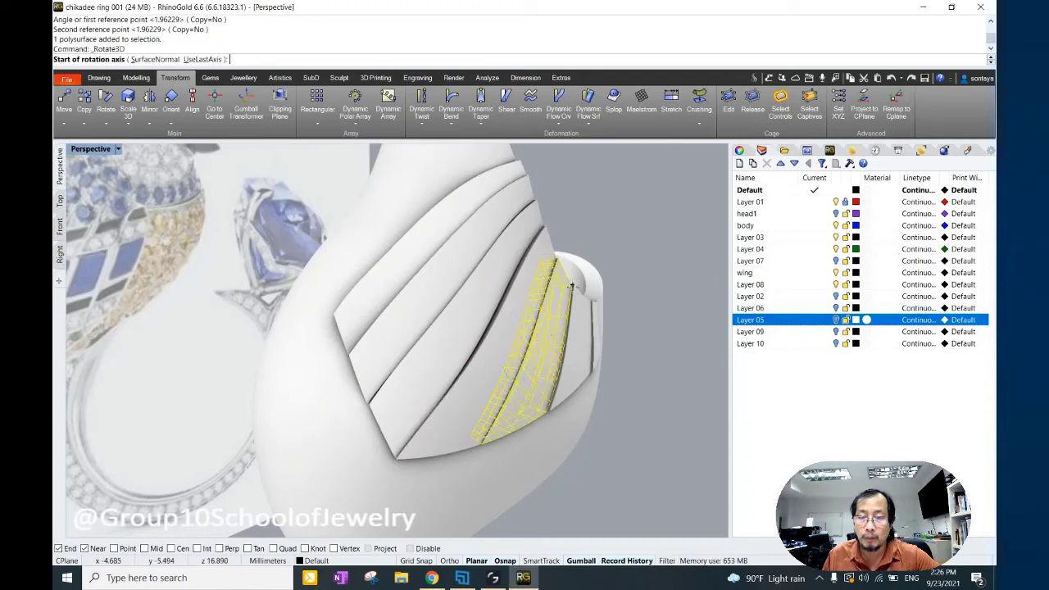
click(572, 284)
click(492, 393)
click(452, 429)
click(449, 434)
right_drag(449, 435, 426, 351)
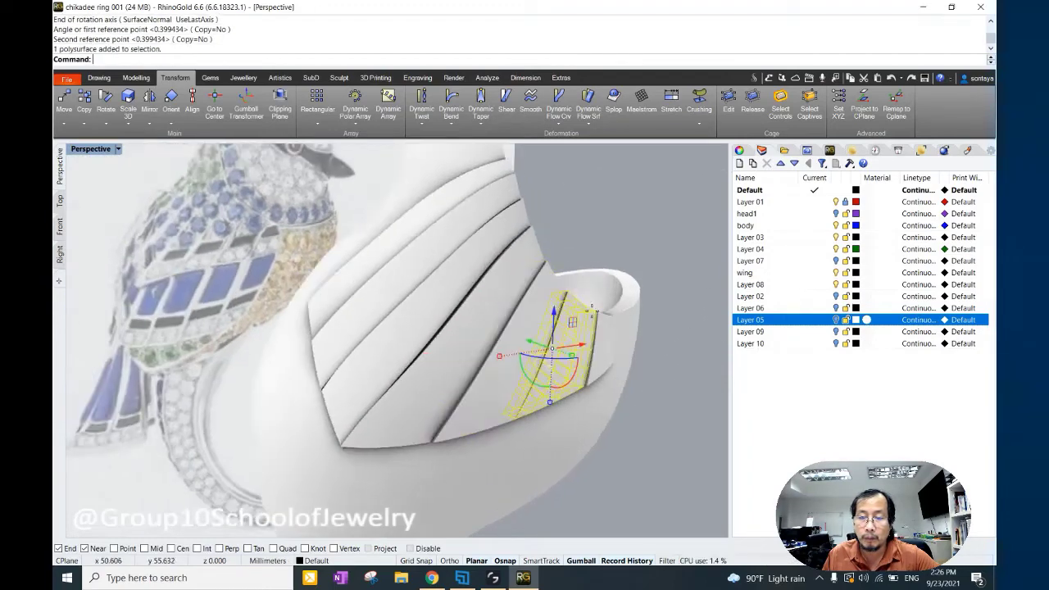
key(Return)
click(597, 304)
click(497, 382)
click(475, 413)
click(474, 418)
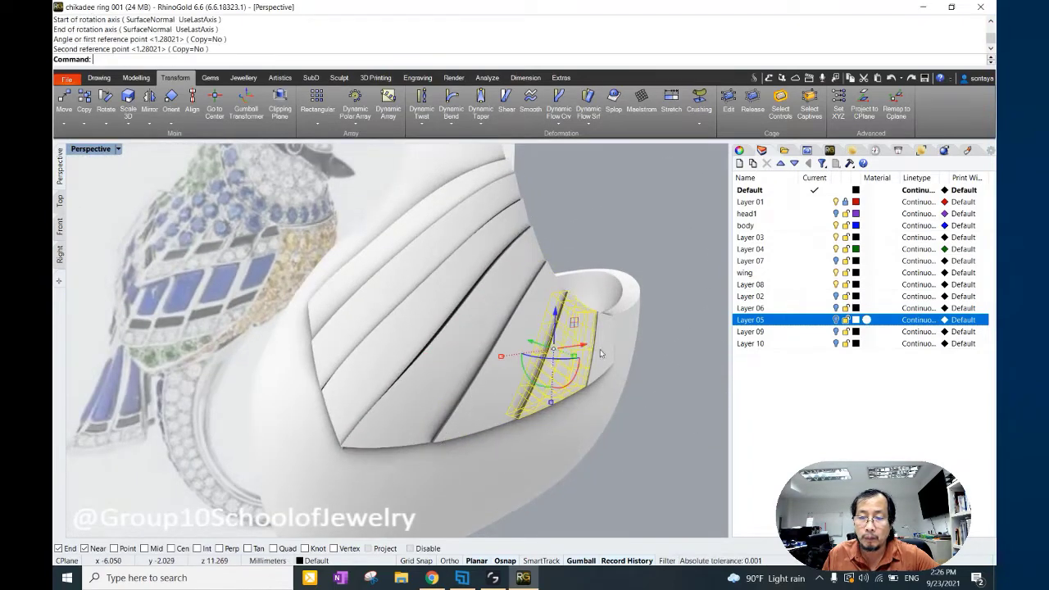
Select the long feather strip, cancel that rotation, and rotate another strip instead.
click(600, 353)
key(Return)
click(546, 392)
right_drag(547, 392, 524, 271)
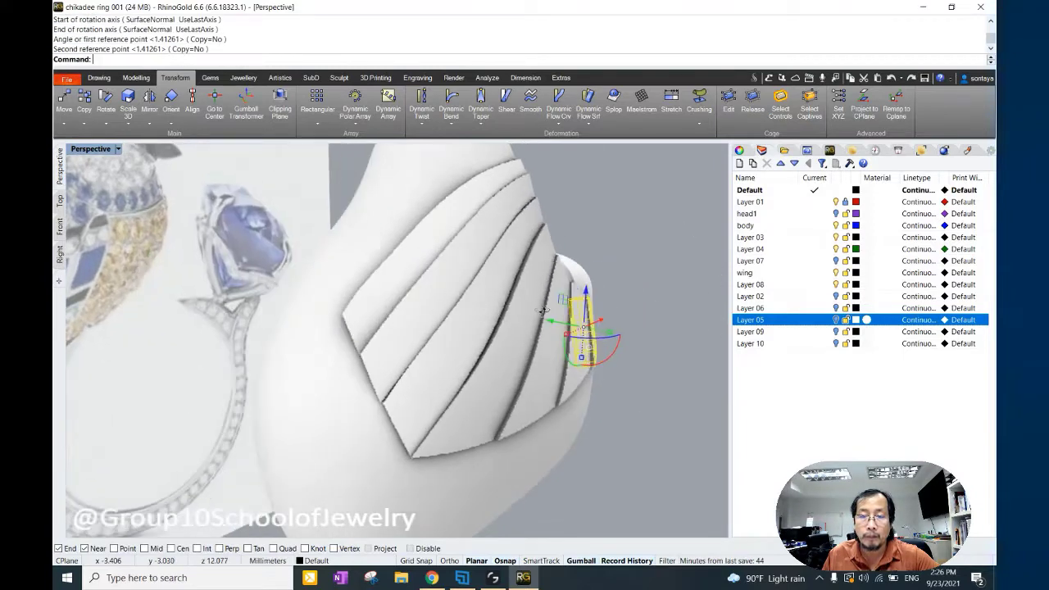
click(541, 223)
key(Return)
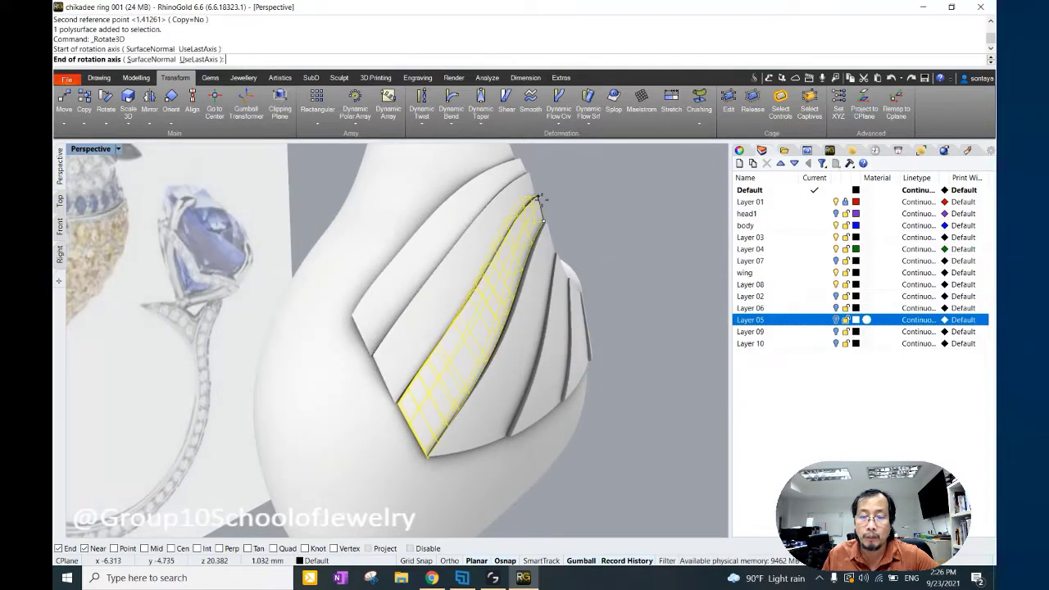
mouse_move(540, 199)
right_down()
mouse_move(590, 234)
mouse_move(565, 261)
right_up()
key(Escape)
click(565, 261)
key(Return)
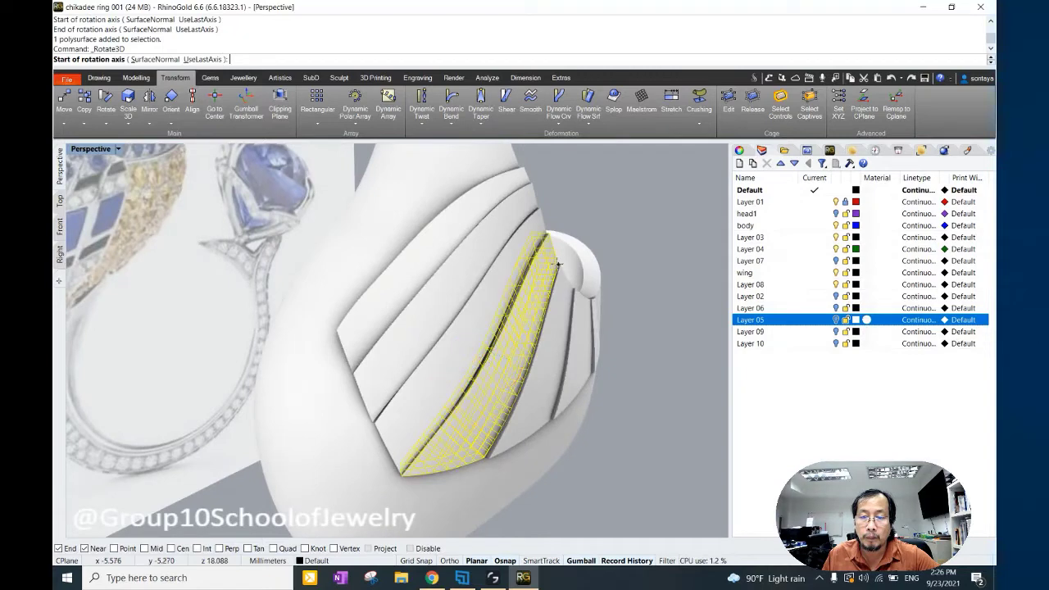
click(547, 235)
right_drag(497, 361, 468, 410)
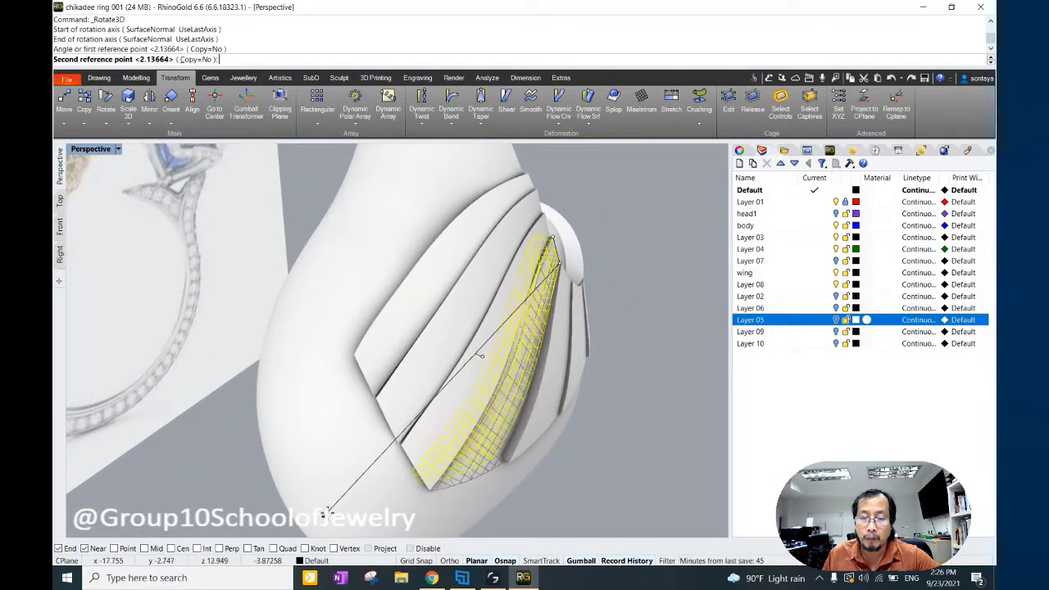
click(359, 507)
Rotate the outer feather strip, then cancel and undo the last two strip rotations.
right_drag(443, 410, 523, 301)
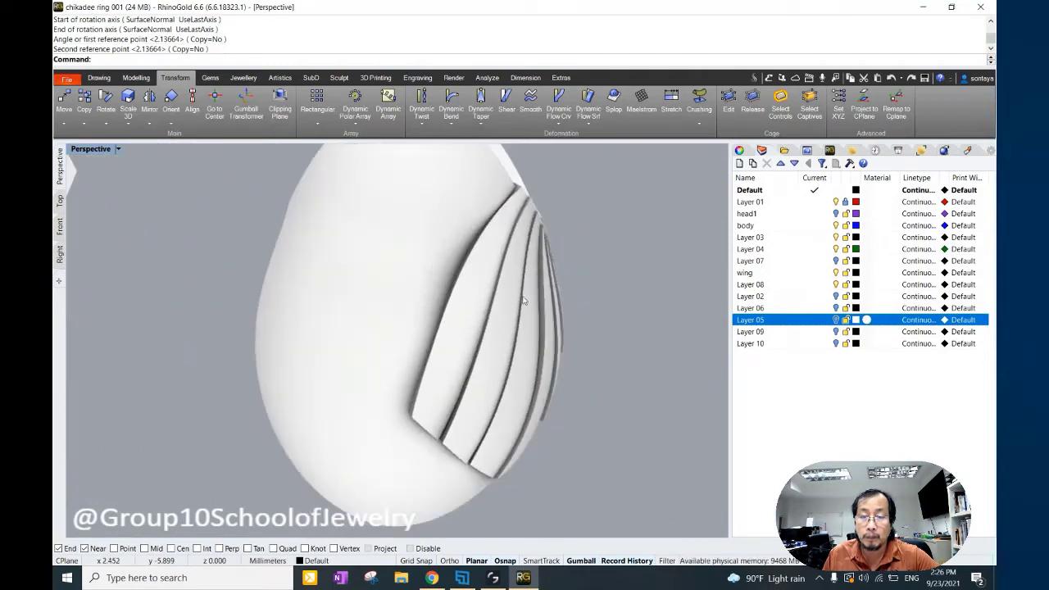
click(495, 300)
key(Return)
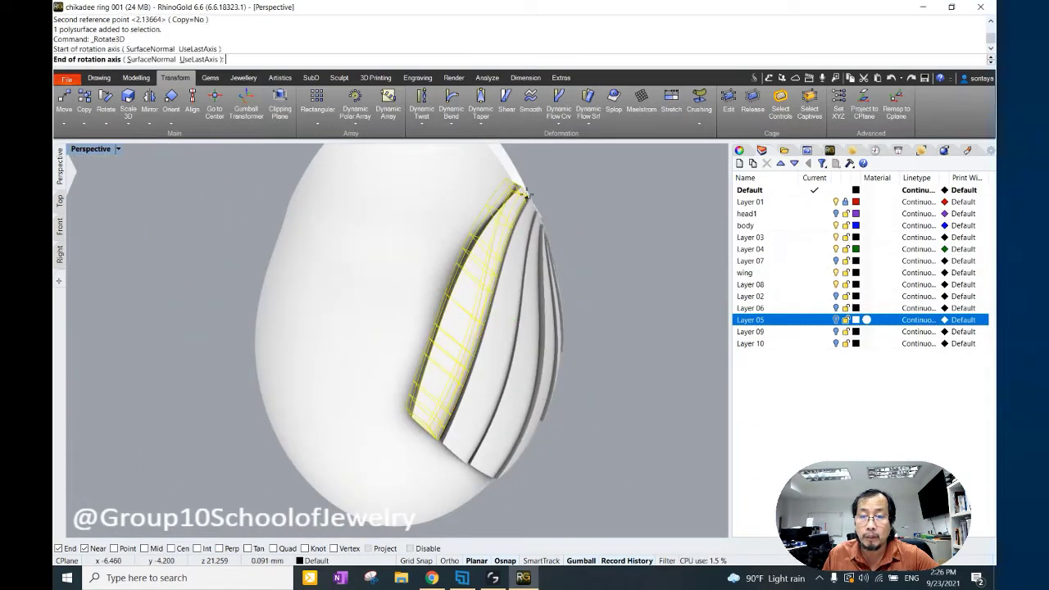
click(352, 402)
click(347, 402)
click(426, 401)
key(Return)
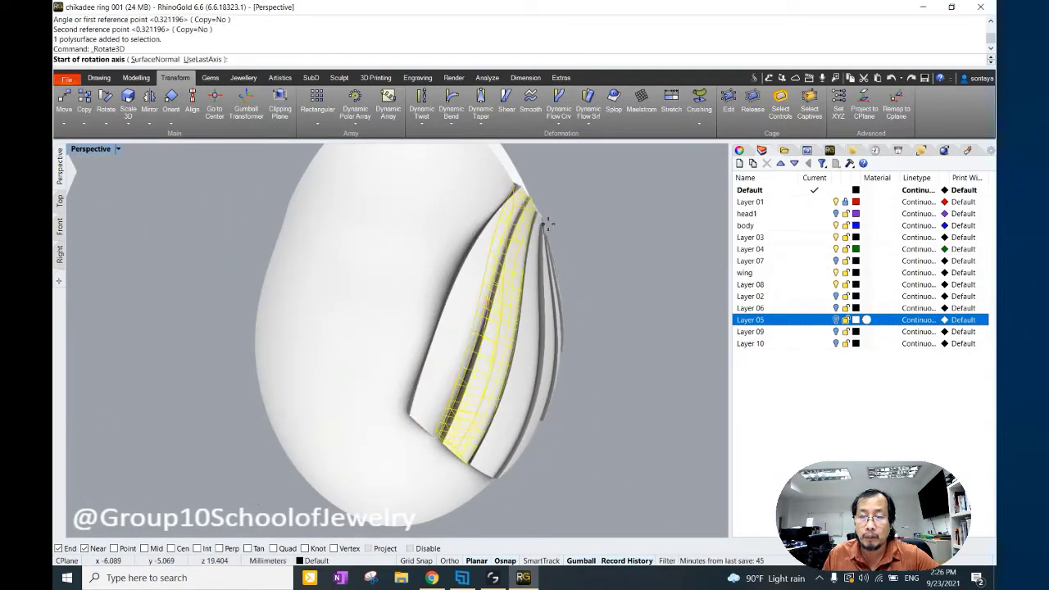
key(Escape)
key(ctrl+z)
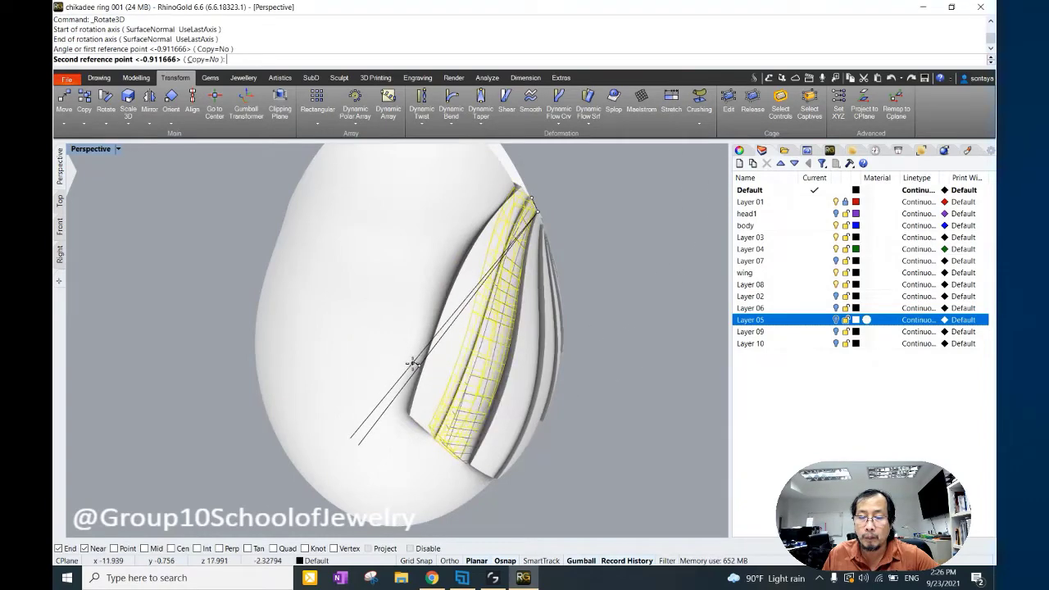
key(ctrl+z)
mouse_move(618, 351)
right_down()
mouse_move(367, 190)
mouse_move(557, 367)
mouse_move(558, 399)
right_up()
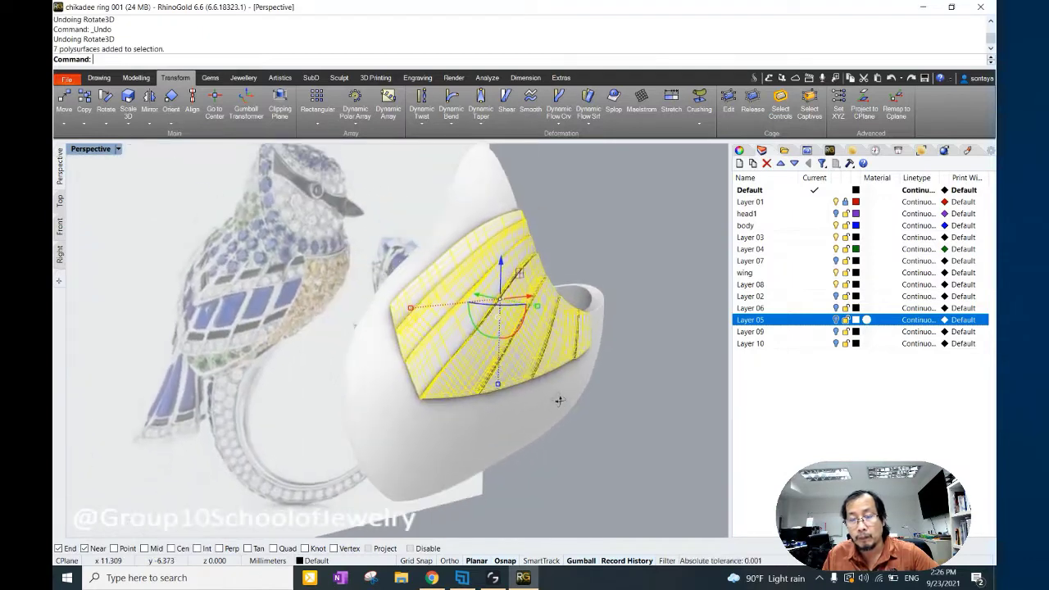
Put a BoundingBox control cage around the wing feather strips with default settings.
click(728, 100)
click(151, 59)
key(Return)
key(Return)
key(Return)
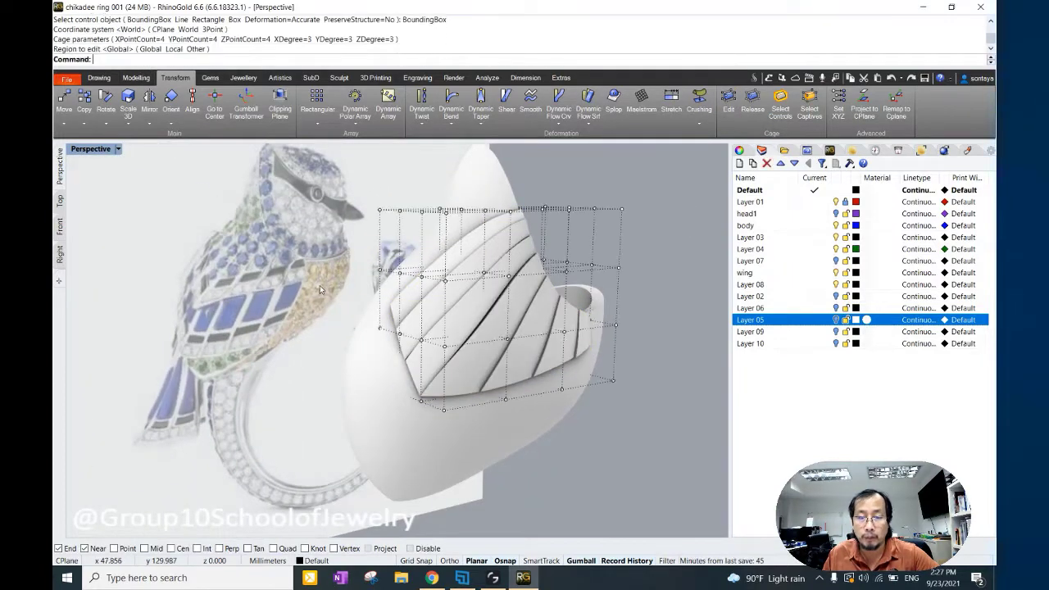
right_drag(319, 285, 379, 314)
Pull the lower cage points so the feather ends bend around the body.
drag(518, 467, 518, 465)
mouse_move(460, 401)
right_down()
mouse_move(248, 293)
mouse_move(468, 421)
right_up()
mouse_move(459, 328)
mouse_down()
mouse_move(582, 393)
mouse_move(552, 383)
mouse_up()
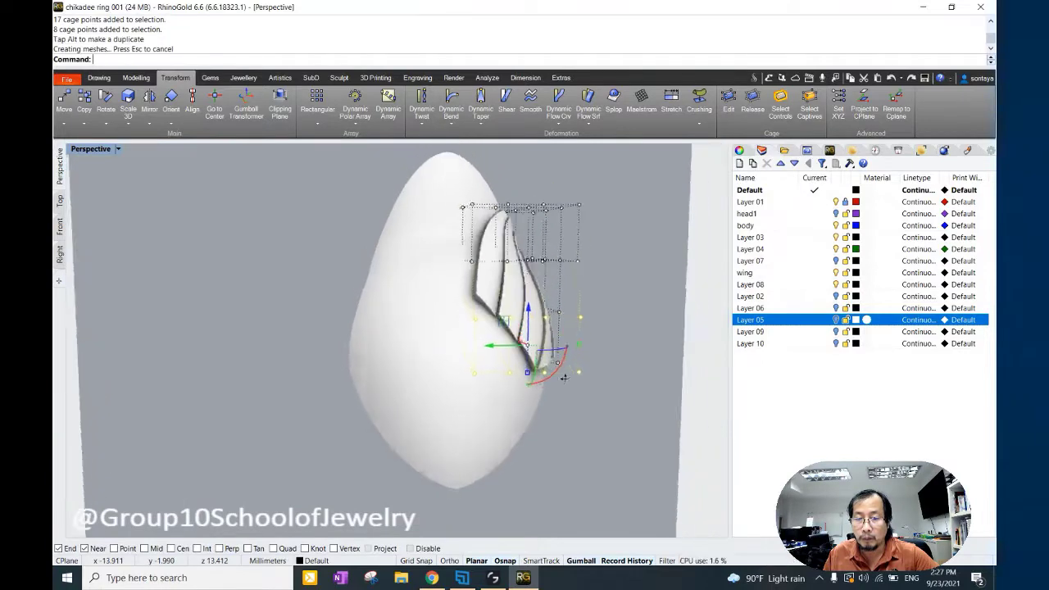
right_drag(552, 383, 486, 340)
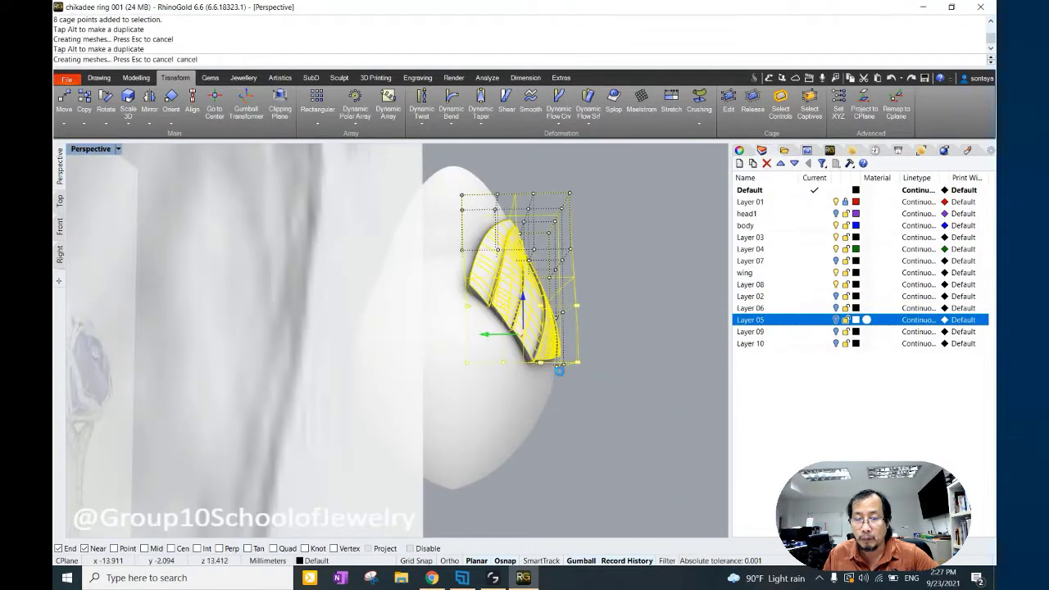
key(Escape)
Set the viewport to Shaded display and delete the control cage.
right_drag(559, 370, 467, 410)
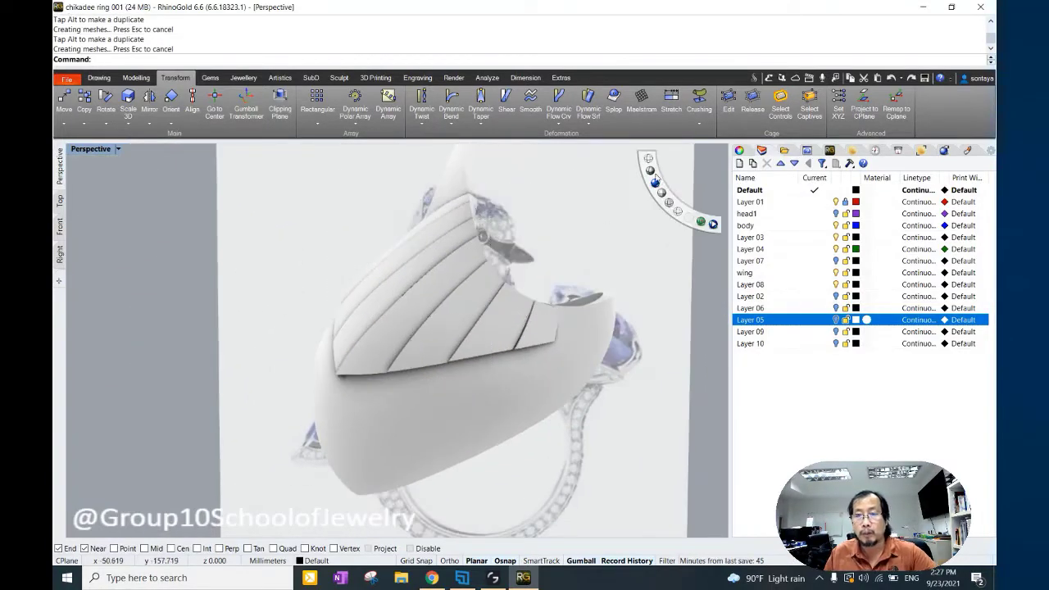
click(655, 181)
click(643, 214)
key(Delete)
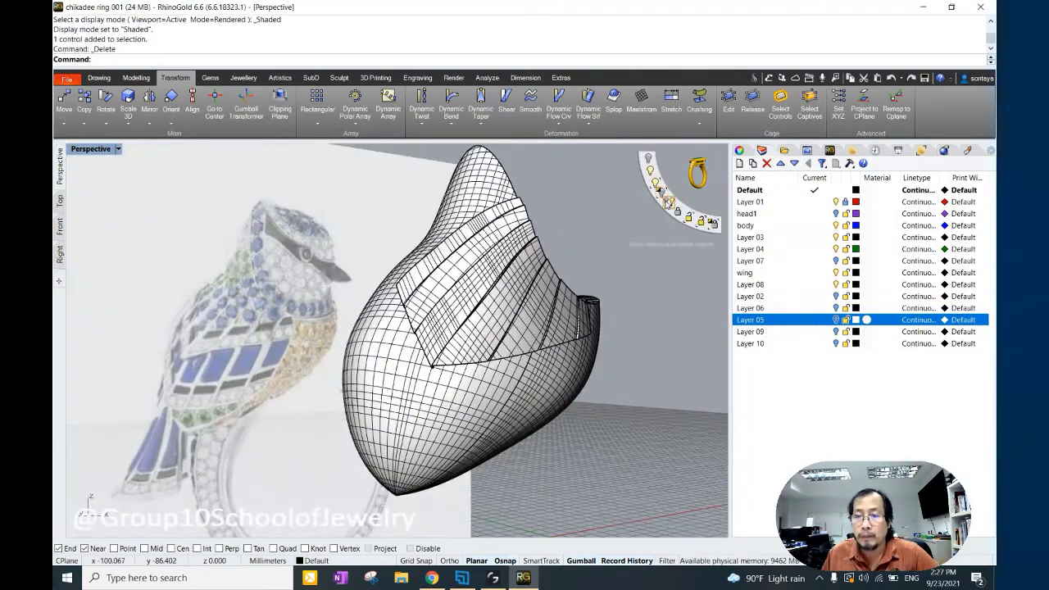
Swap in the hidden surfaces and pick the shell surface among overlapping objects.
click(669, 202)
right_drag(573, 328, 524, 369)
click(526, 371)
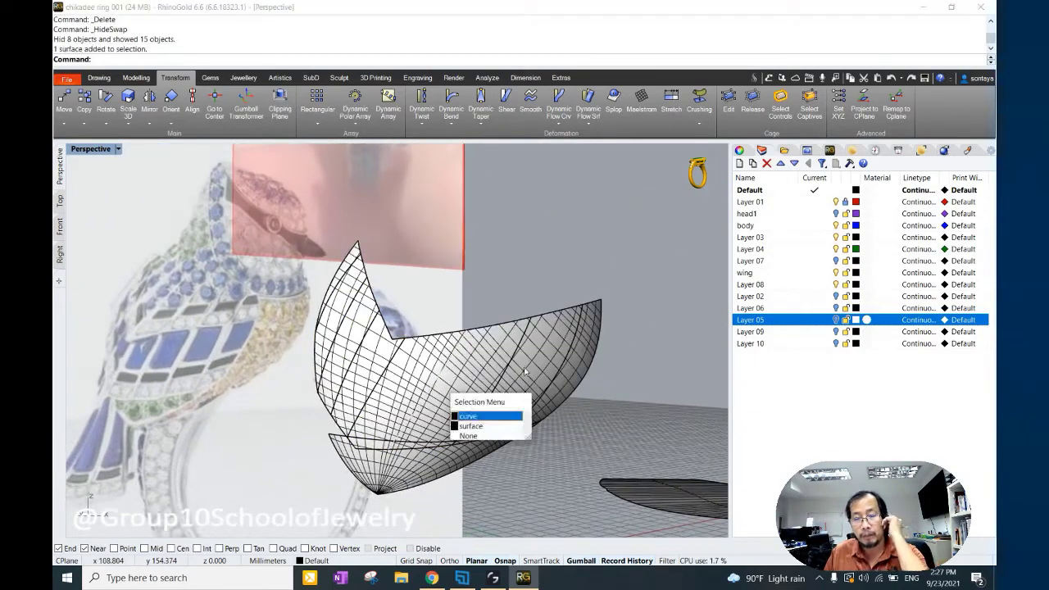
click(471, 426)
right_drag(492, 409, 590, 401)
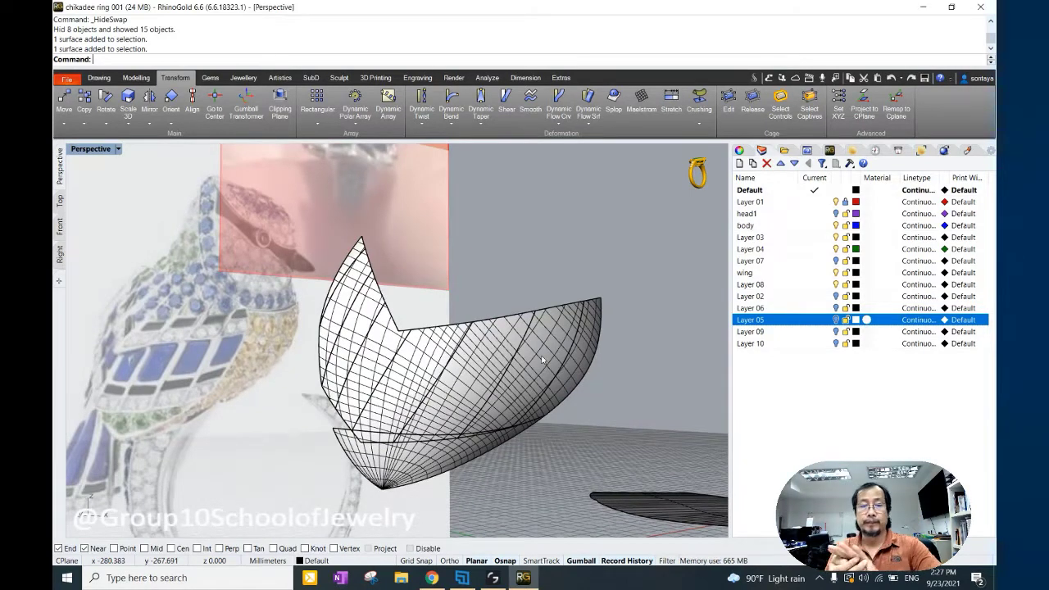
Split the large wing-shaped shell surface with the cutting curves.
click(459, 374)
mouse_move(460, 375)
right_down()
mouse_move(530, 300)
mouse_move(478, 276)
right_up()
click(495, 277)
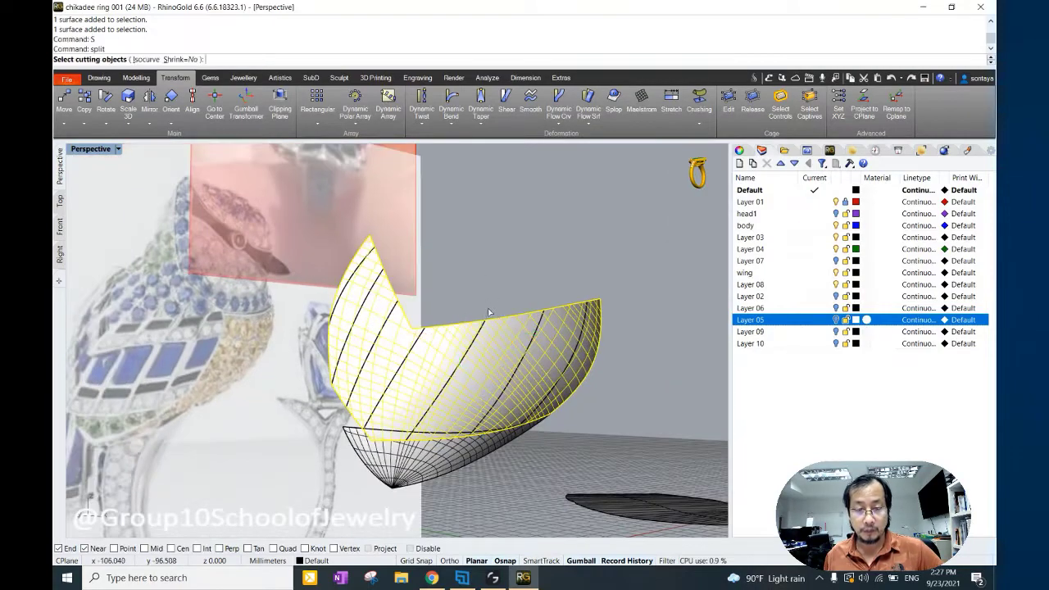
right_drag(488, 312, 600, 332)
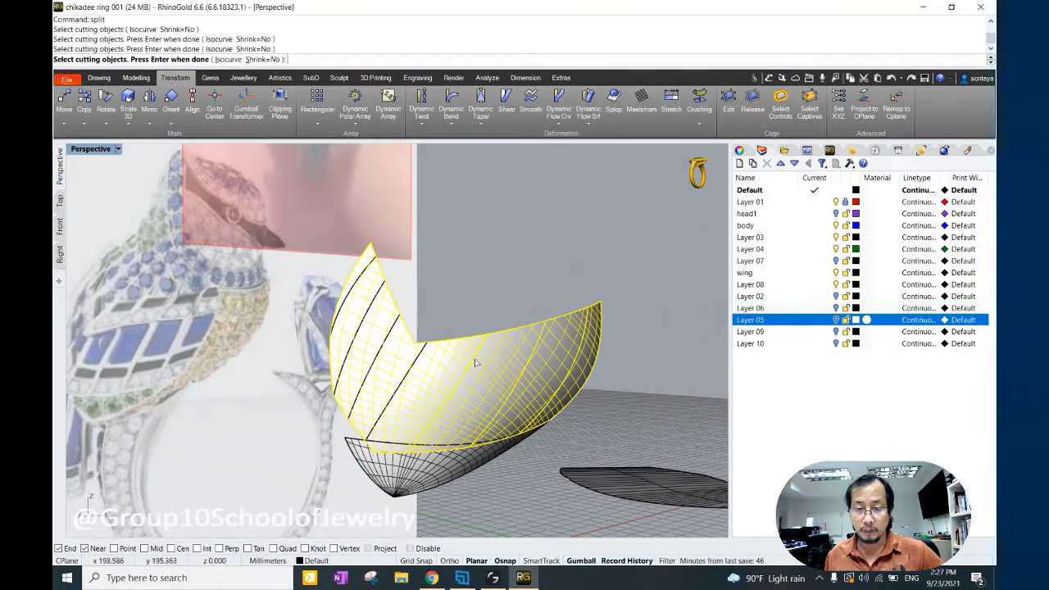
key(Return)
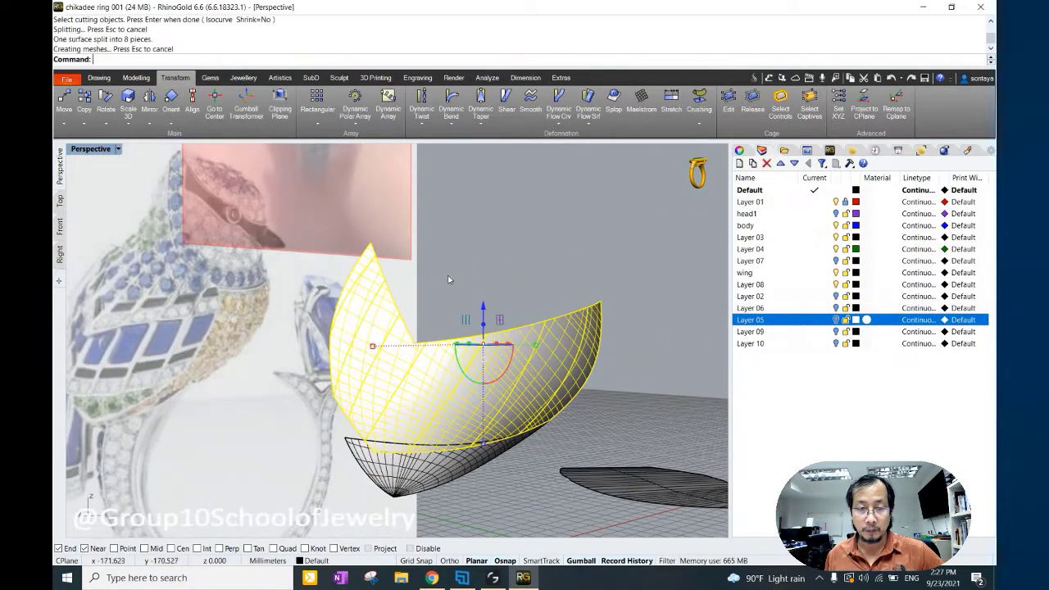
Delete the top split piece and inspect the remaining lower feather pieces.
click(368, 264)
click(413, 293)
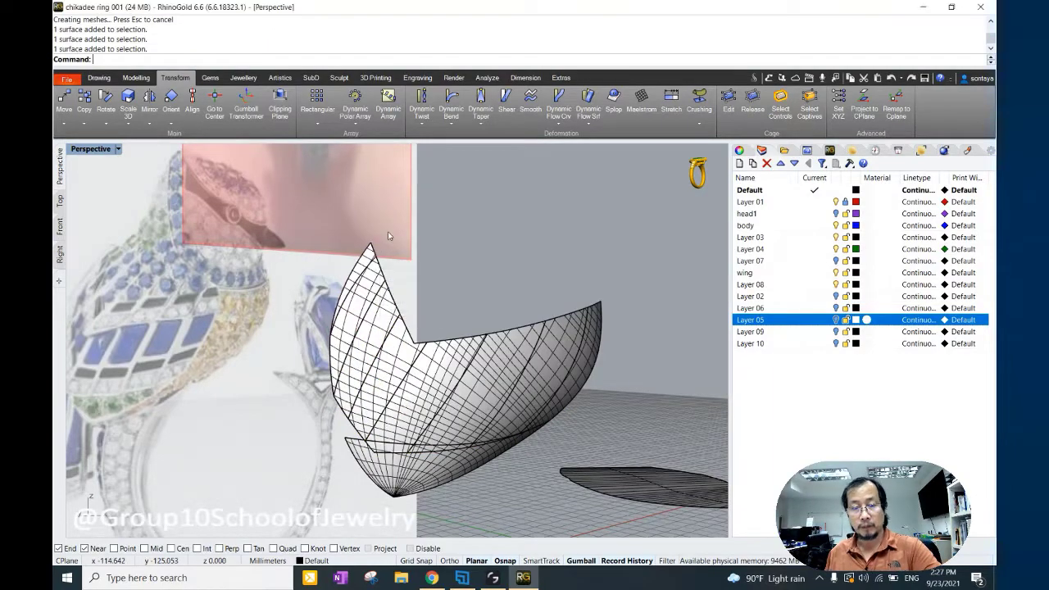
mouse_move(418, 270)
right_down()
mouse_move(462, 274)
mouse_move(475, 422)
mouse_move(590, 463)
right_up()
key(Delete)
click(475, 422)
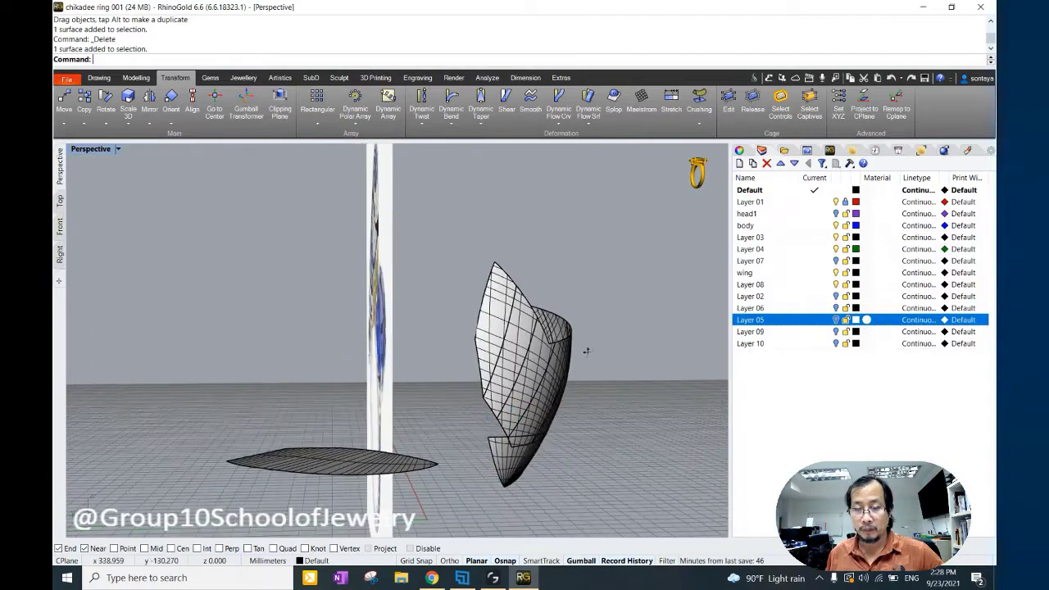
mouse_move(472, 300)
right_down()
mouse_move(578, 381)
mouse_move(472, 354)
right_up()
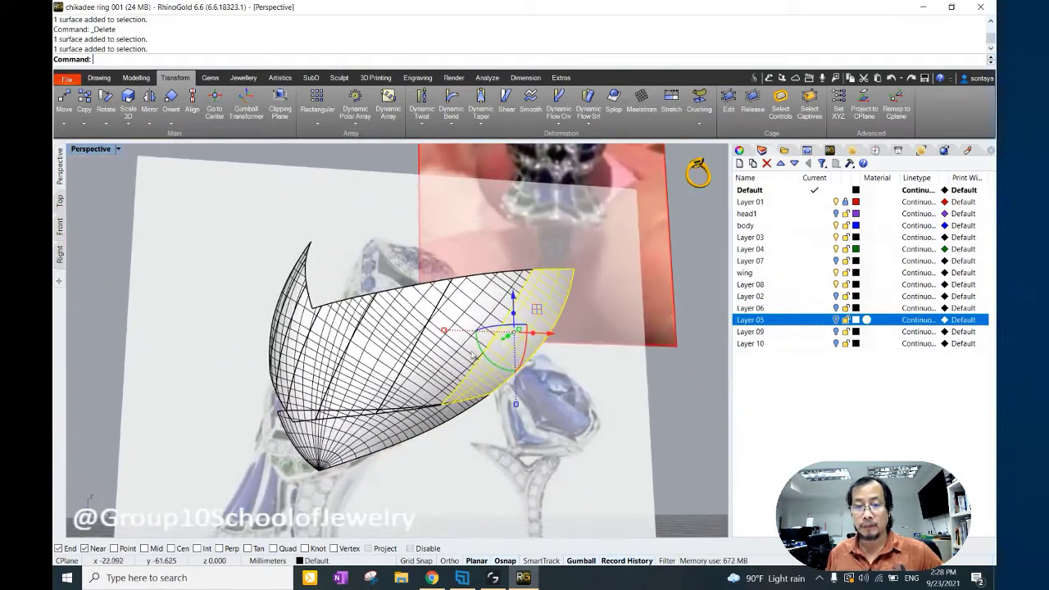
mouse_move(393, 369)
right_down()
mouse_move(320, 451)
mouse_move(407, 422)
mouse_move(406, 392)
right_up()
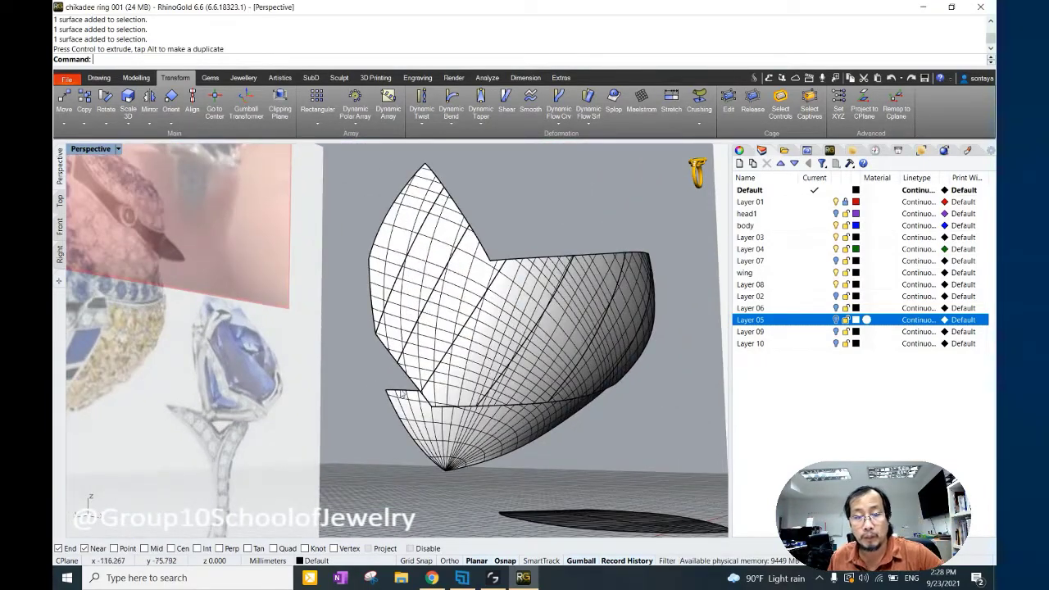
Select the lower cone surface and check it in the Front view.
click(402, 395)
key(Escape)
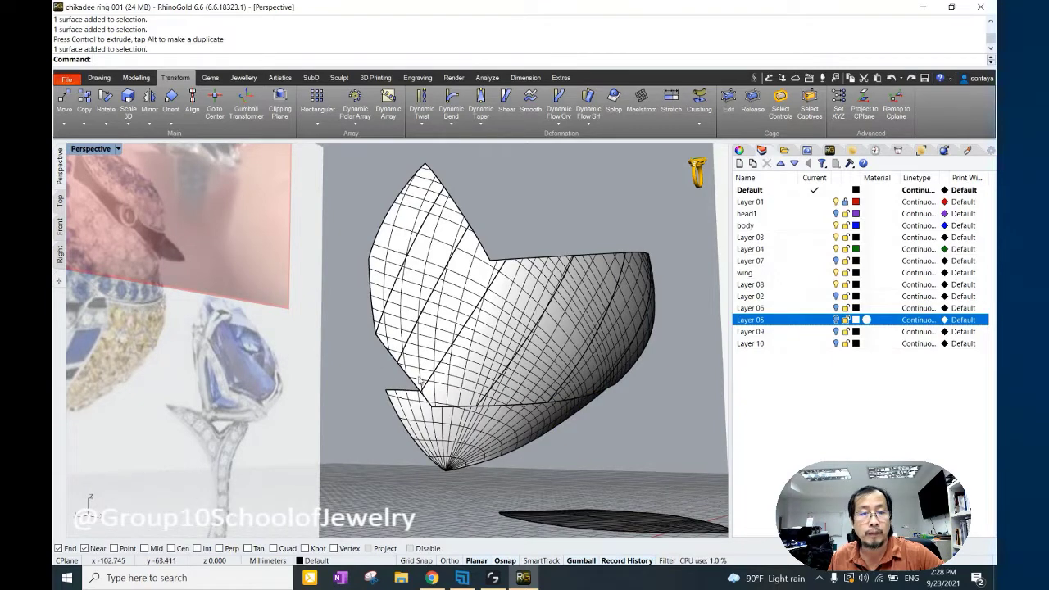
click(394, 400)
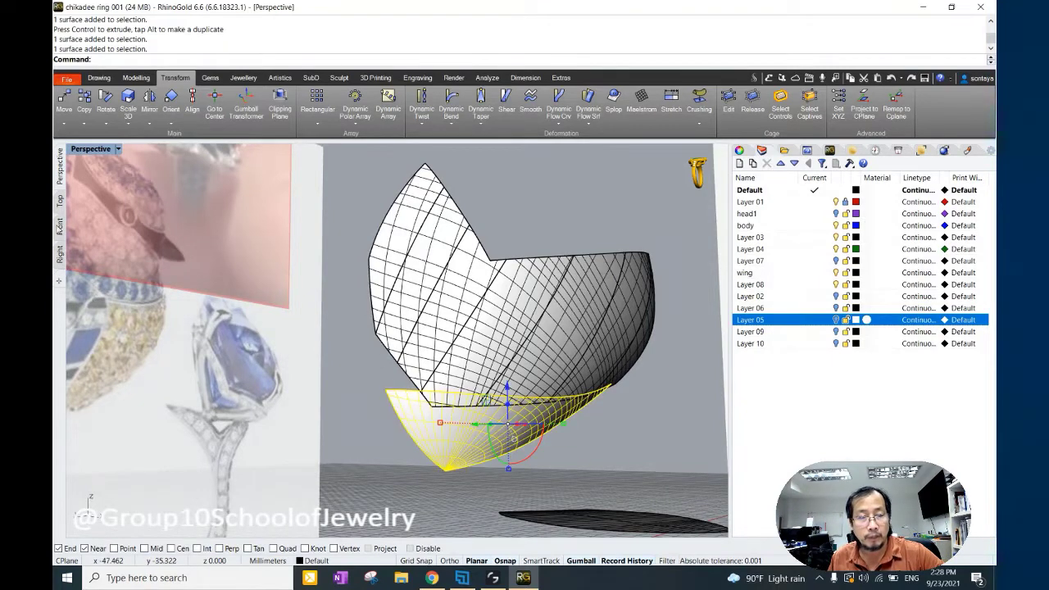
click(60, 229)
click(59, 172)
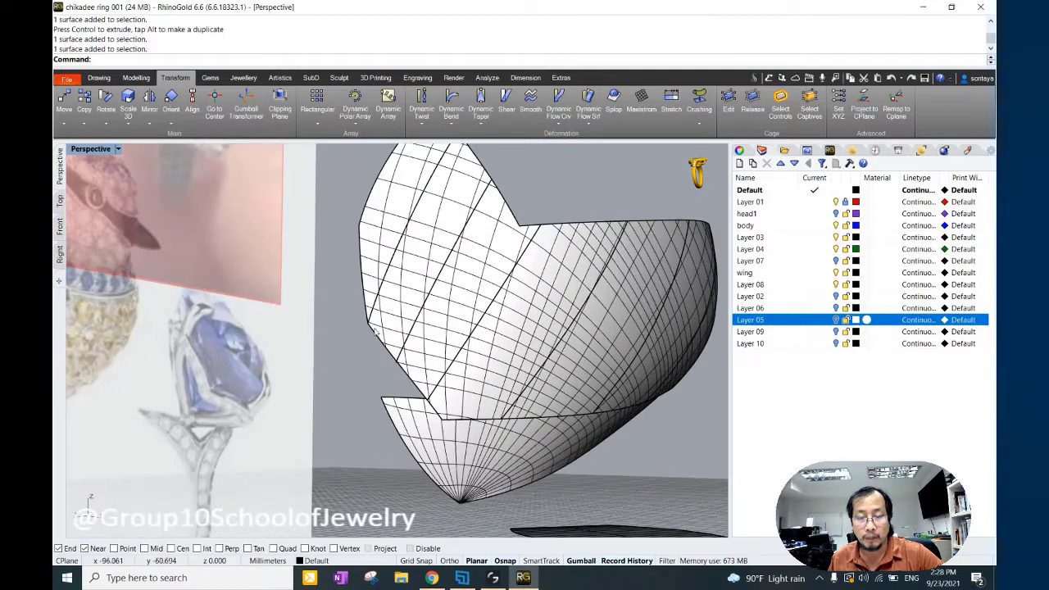
Draw a point curve, then hide everything except it and the lower cone surface.
click(67, 80)
click(99, 78)
click(86, 99)
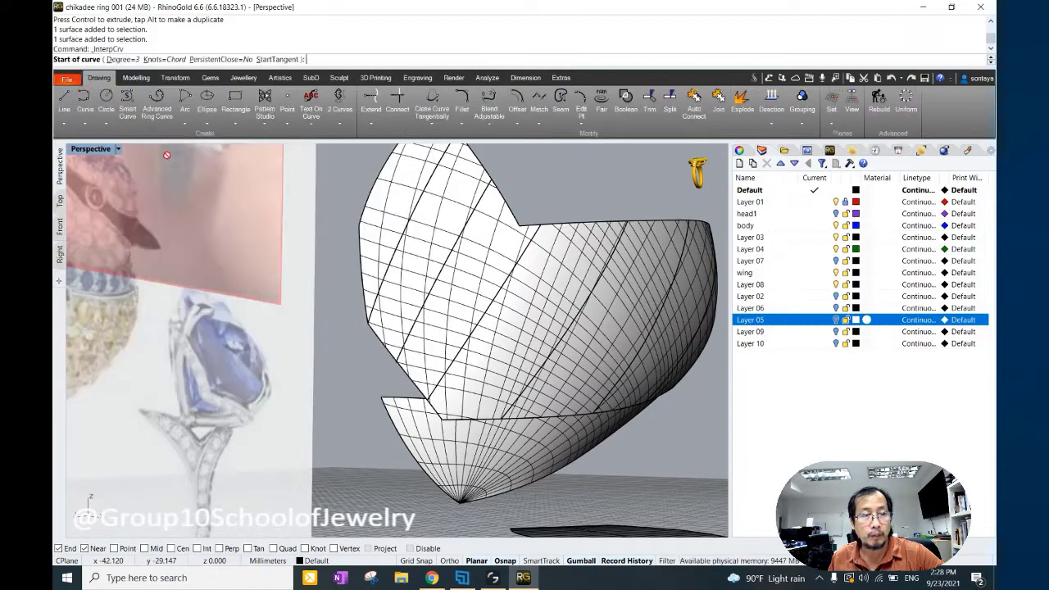
click(363, 319)
key(Escape)
scroll(438, 416, down, 2)
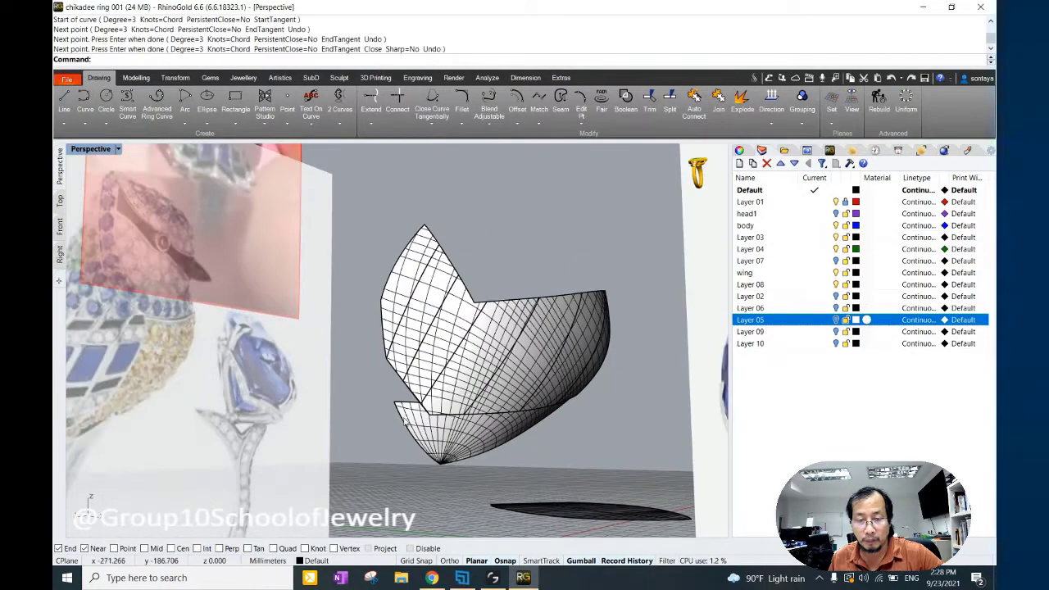
click(438, 415)
shift+click(389, 348)
key(ctrl+i)
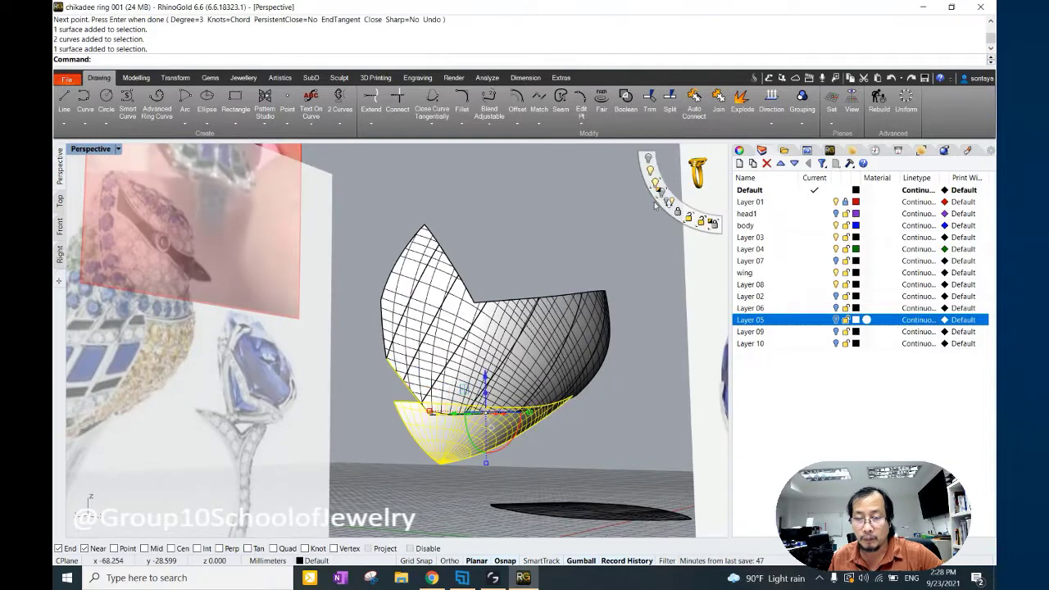
key(ctrl+h)
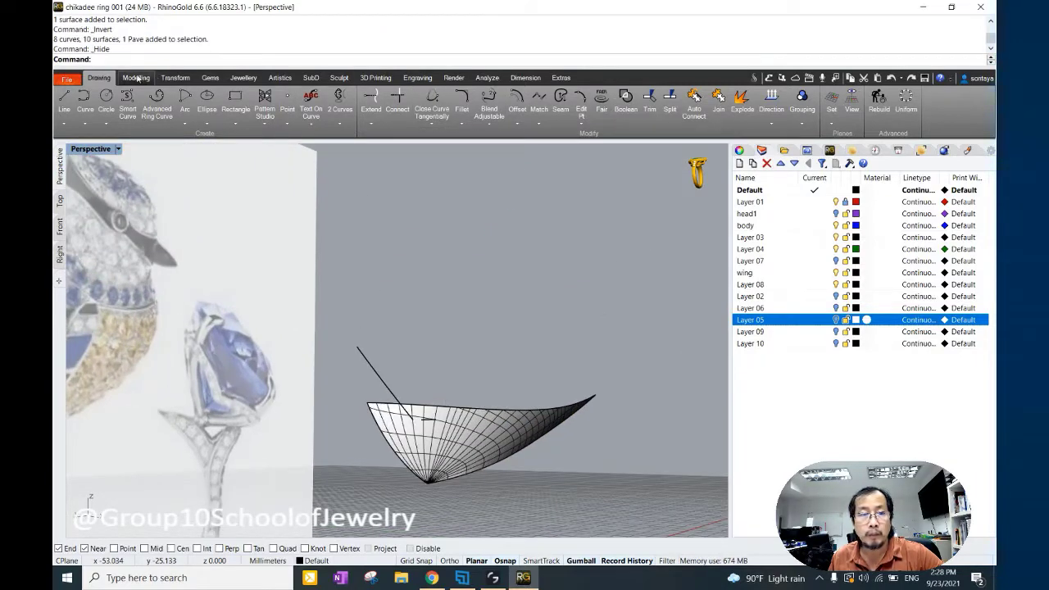
Duplicate the cone surface's top edge and untrim the surface to its full shape.
click(137, 77)
click(471, 98)
click(513, 407)
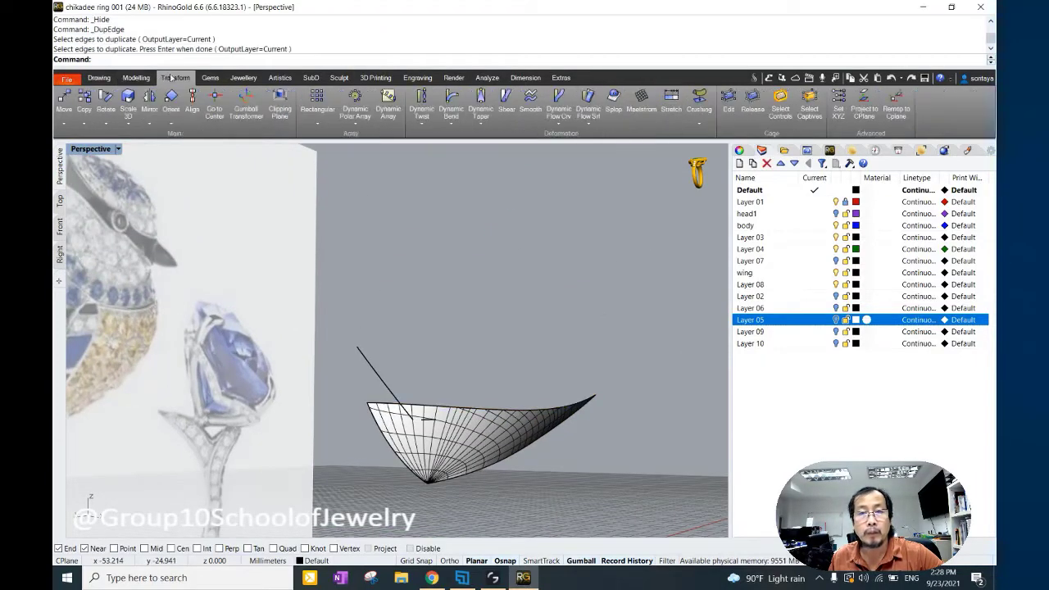
click(665, 98)
click(380, 406)
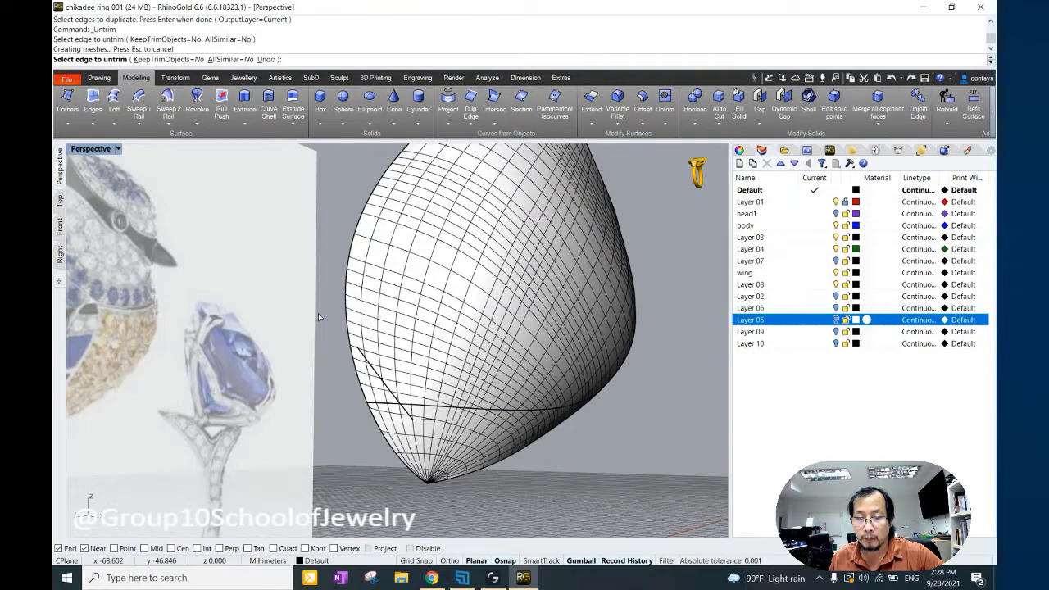
scroll(319, 317, up, 5)
scroll(344, 323, down, 6)
scroll(362, 330, up, 3)
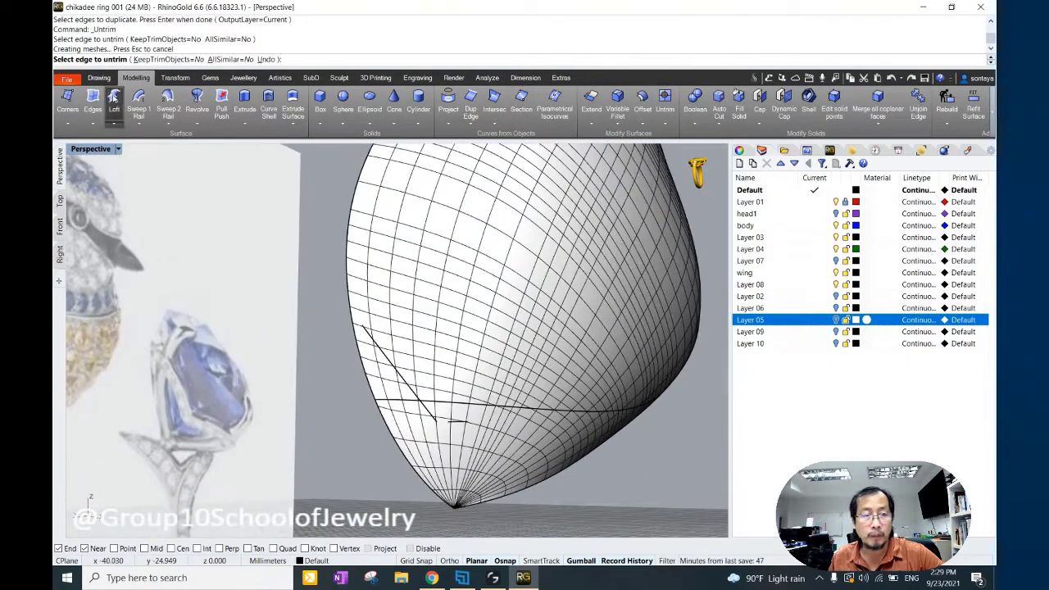
Draw an InterpCrvOnSrf curve across the untrimmed cone surface.
click(98, 77)
click(85, 123)
click(103, 162)
click(382, 380)
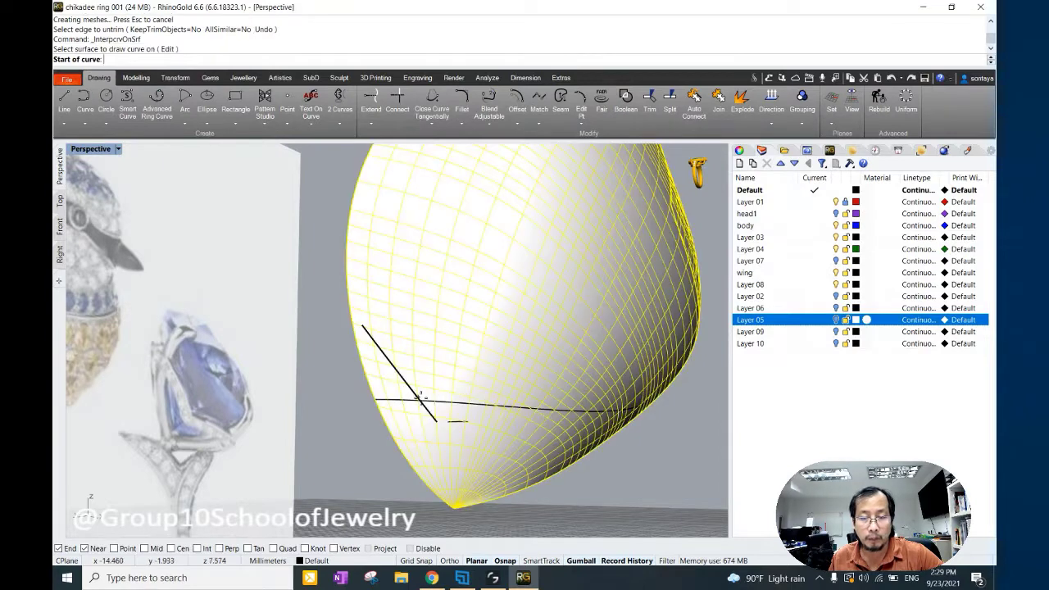
click(417, 400)
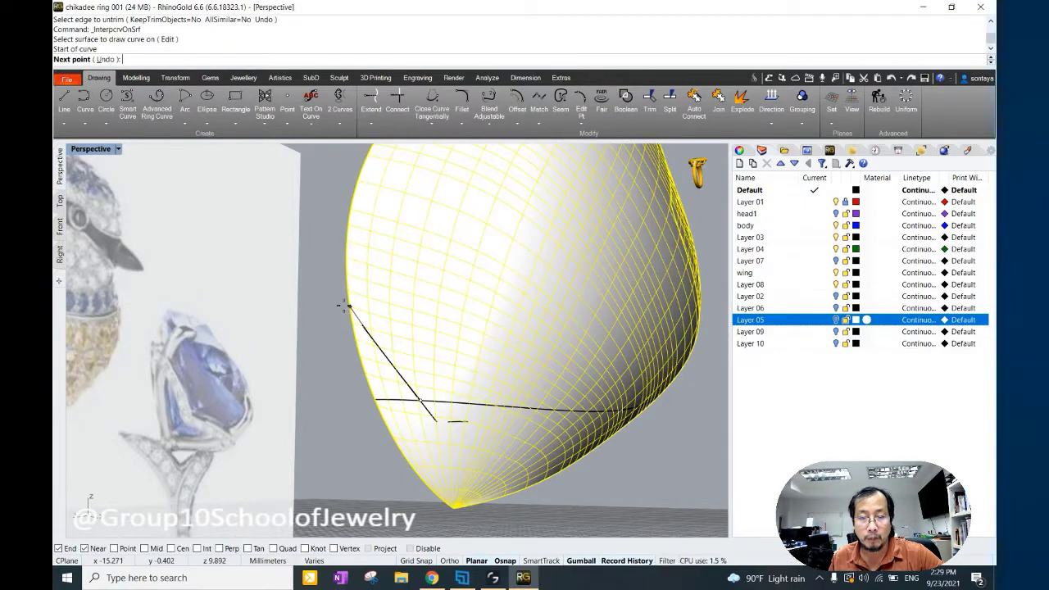
right_click(335, 322)
Trim the left end of the horizontal curve where it meets the new surface curve.
drag(617, 482, 618, 481)
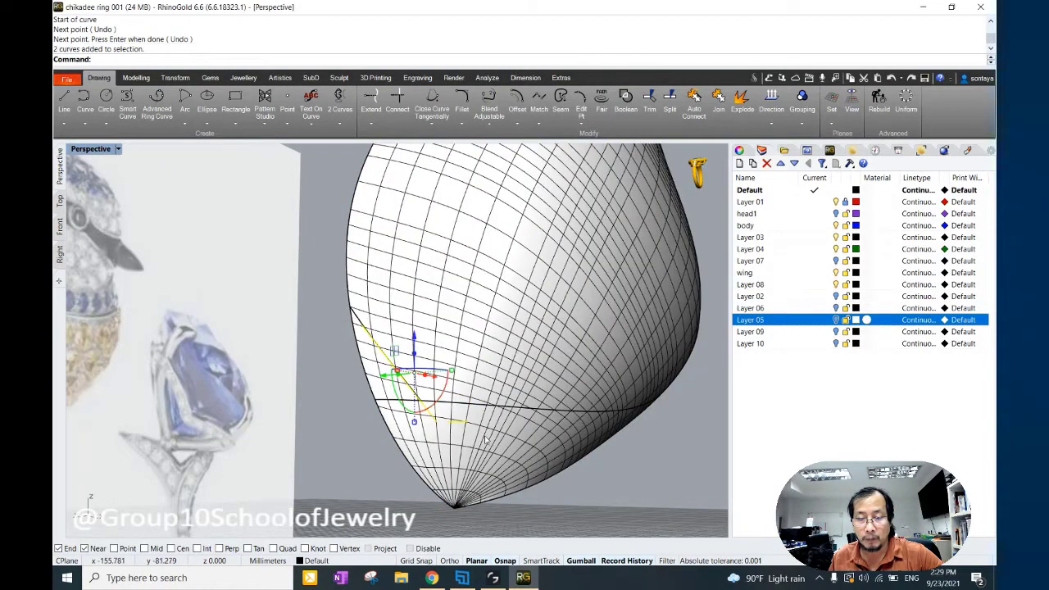
click(430, 410)
click(447, 437)
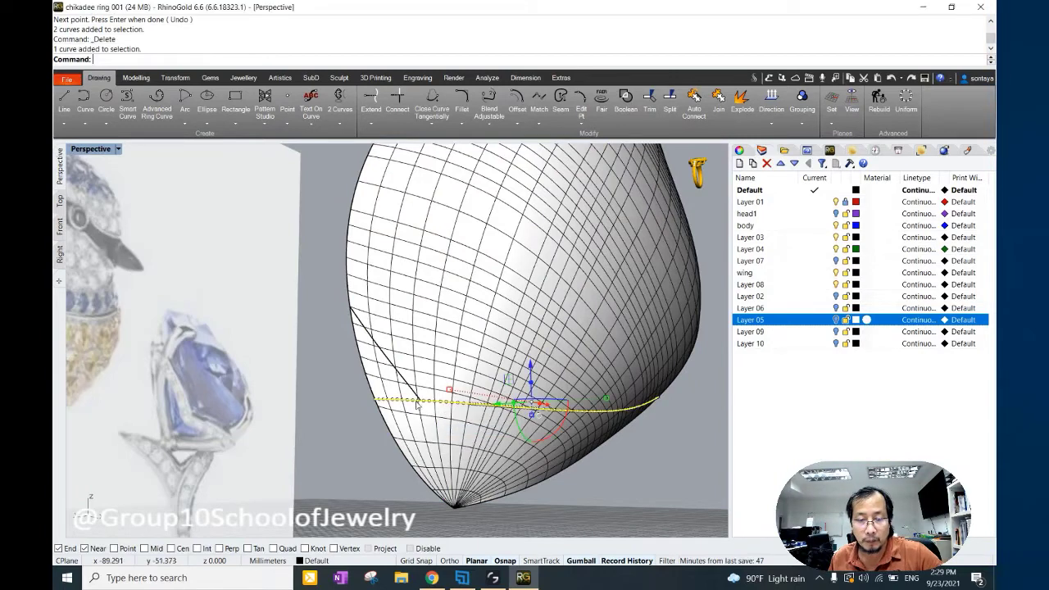
scroll(408, 400, up, 2)
key(ctrl+z)
scroll(423, 406, up, 1)
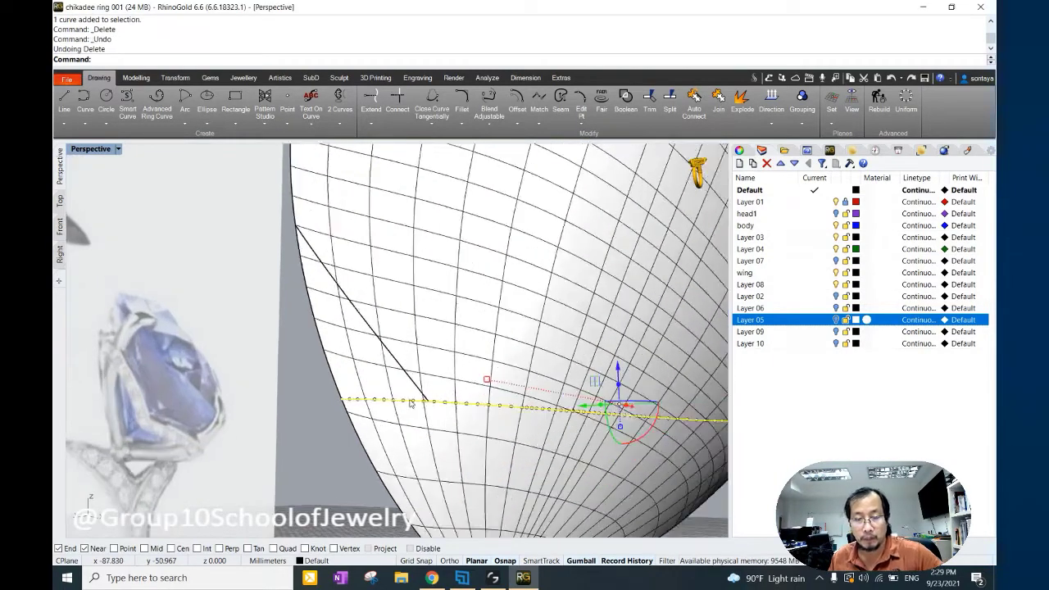
scroll(430, 401, up, 1)
text(tr)
key(Return)
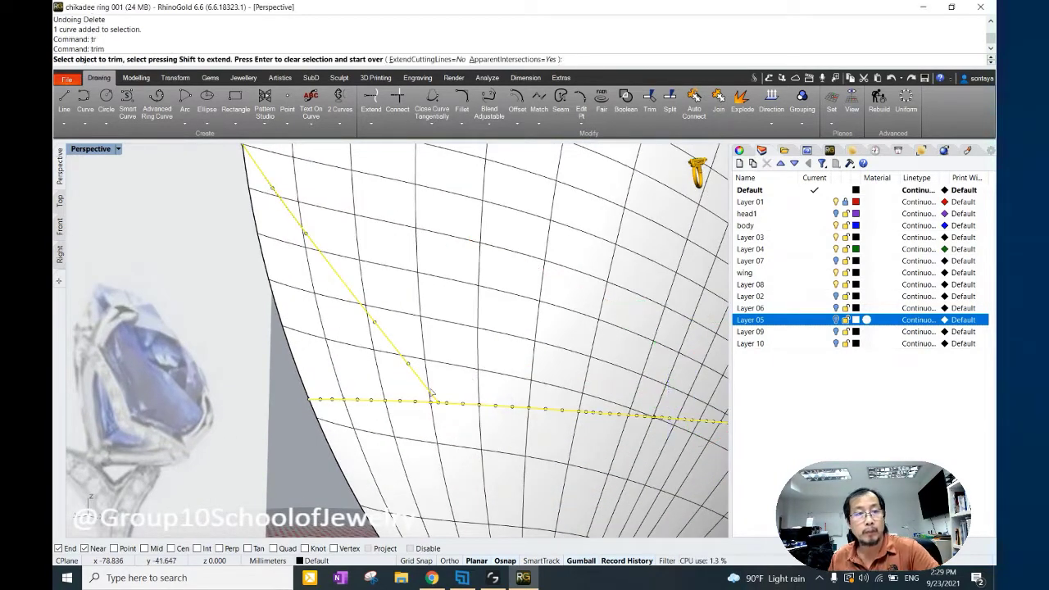
click(428, 402)
scroll(435, 406, down, 3)
Join the two trimmed curves into a single cutting curve.
text(JO)
key(Return)
scroll(417, 406, down, 2)
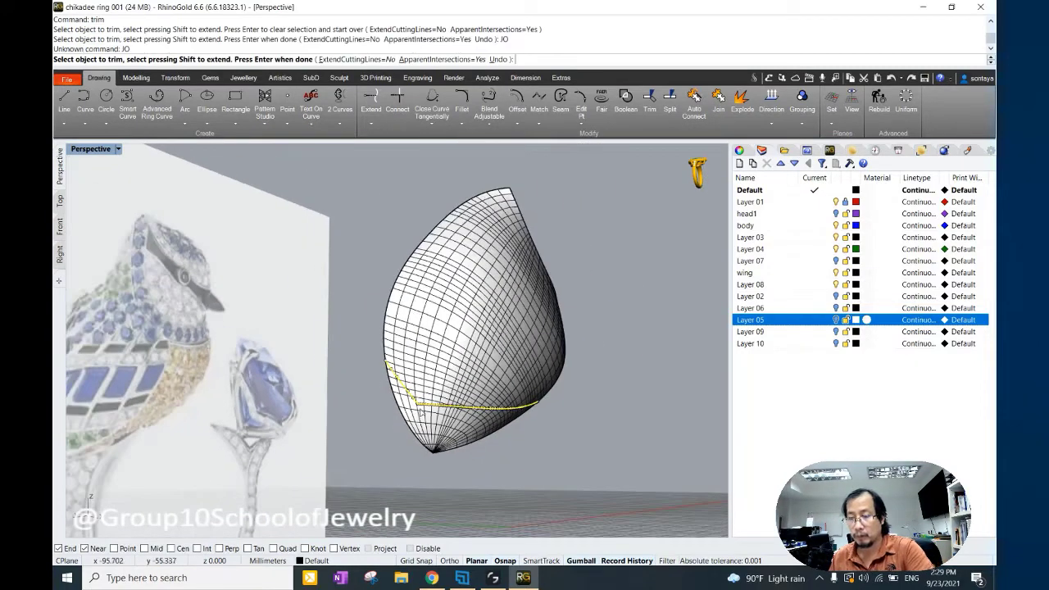
key(Return)
drag(341, 274, 467, 416)
text(Jo)
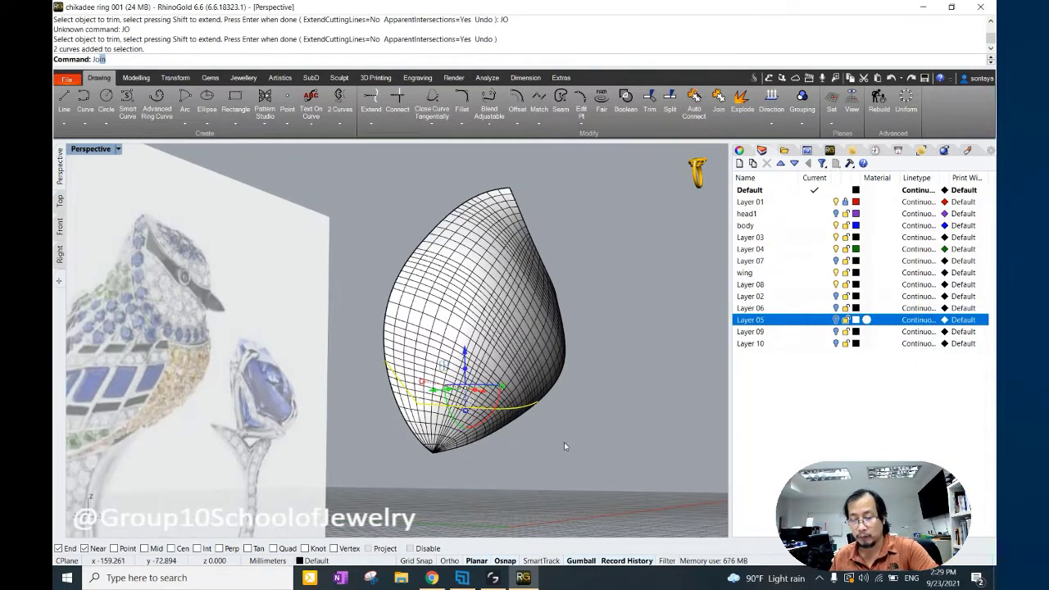
key(Return)
Split the cone surface with the joined curve and delete the upper piece.
text(plit)
key(Return)
click(476, 286)
click(459, 401)
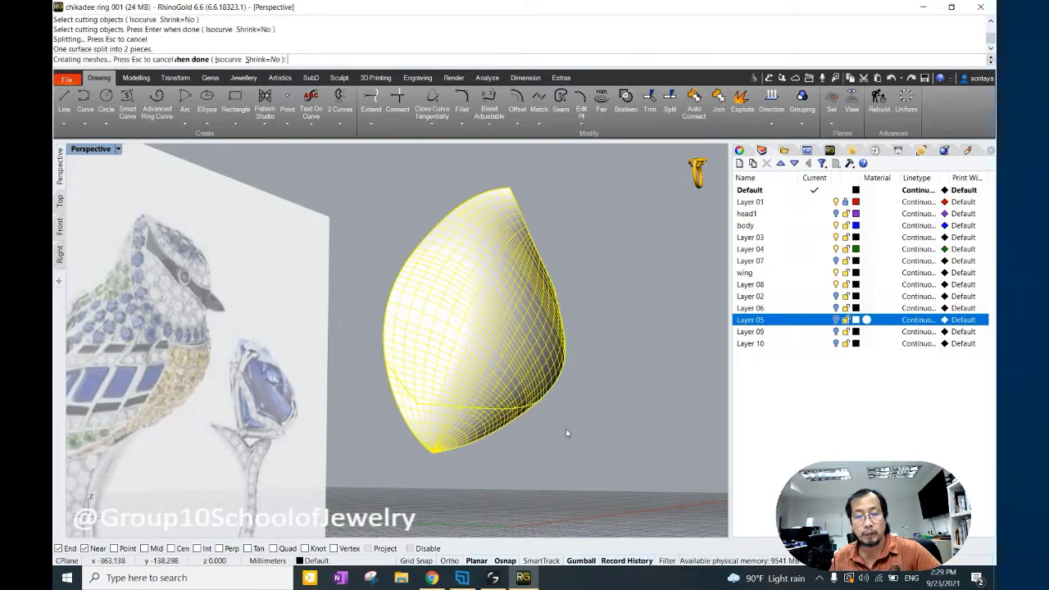
click(391, 332)
key(Delete)
click(491, 403)
right_drag(492, 403, 576, 431)
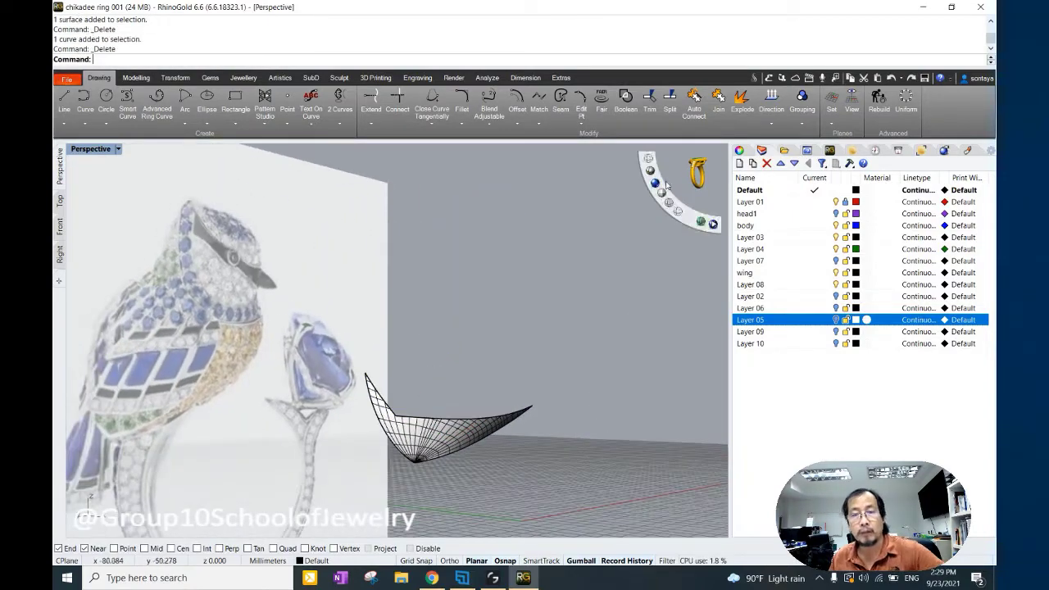
Swap hidden and visible objects, then hide the head polysurface.
key(ctrl+alt+h)
key(ctrl+z)
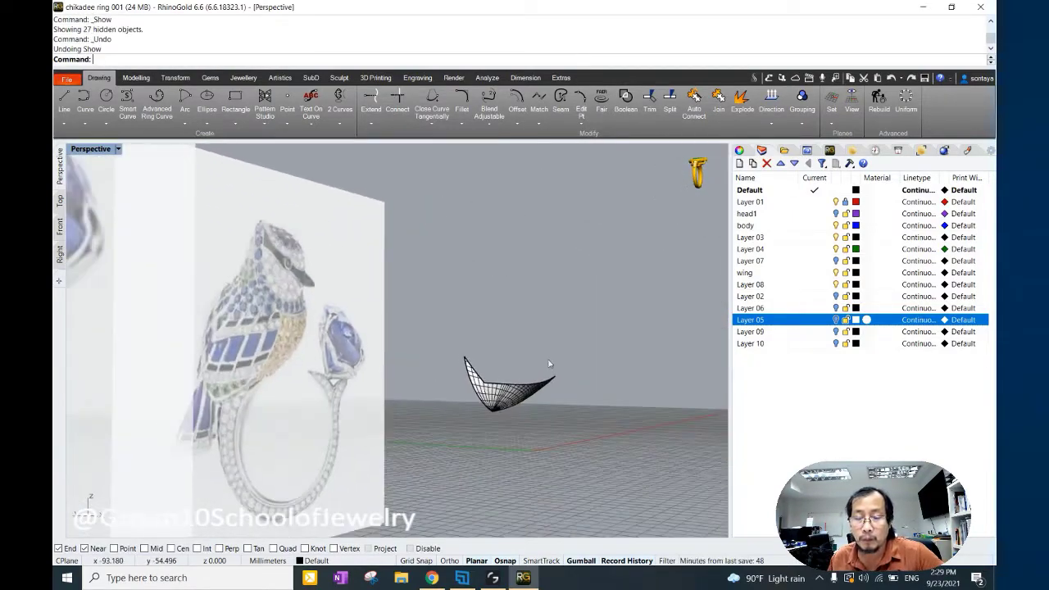
key(ctrl+shift+h)
click(463, 321)
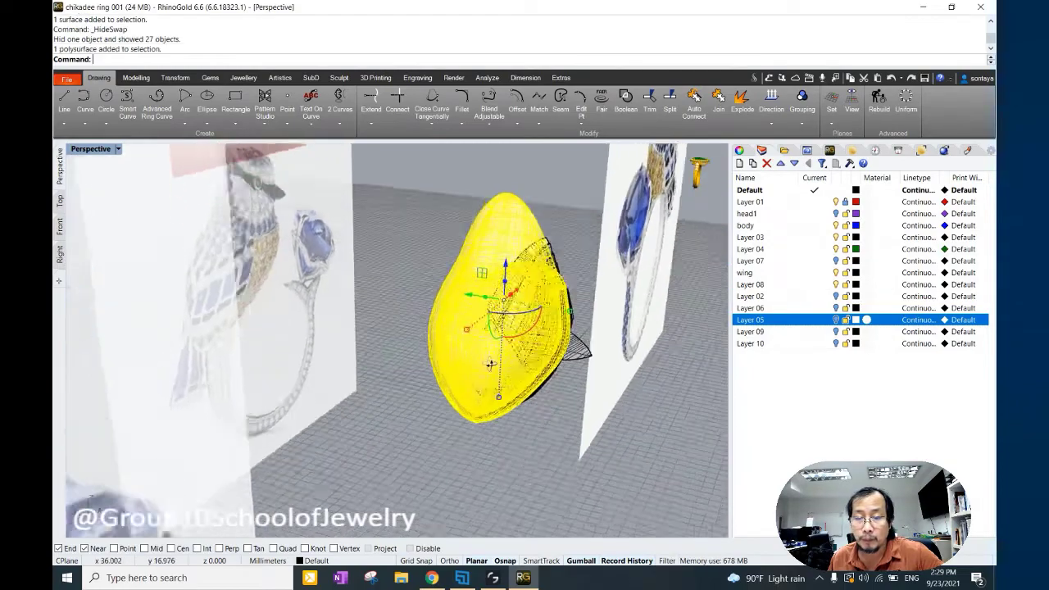
mouse_move(463, 321)
right_down()
mouse_move(577, 291)
mouse_move(525, 312)
right_up()
click(508, 328)
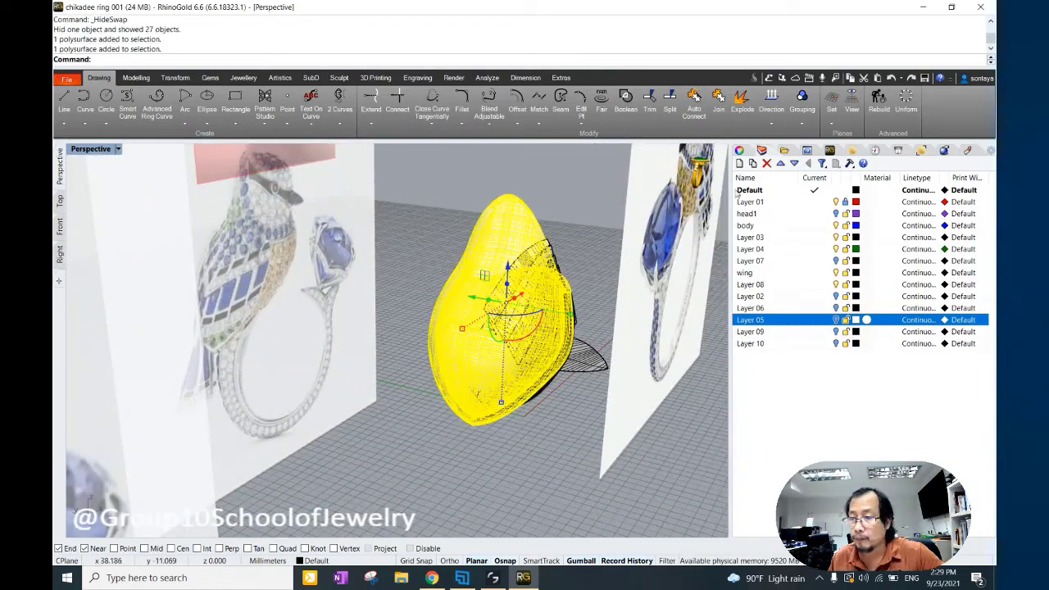
key(ctrl+h)
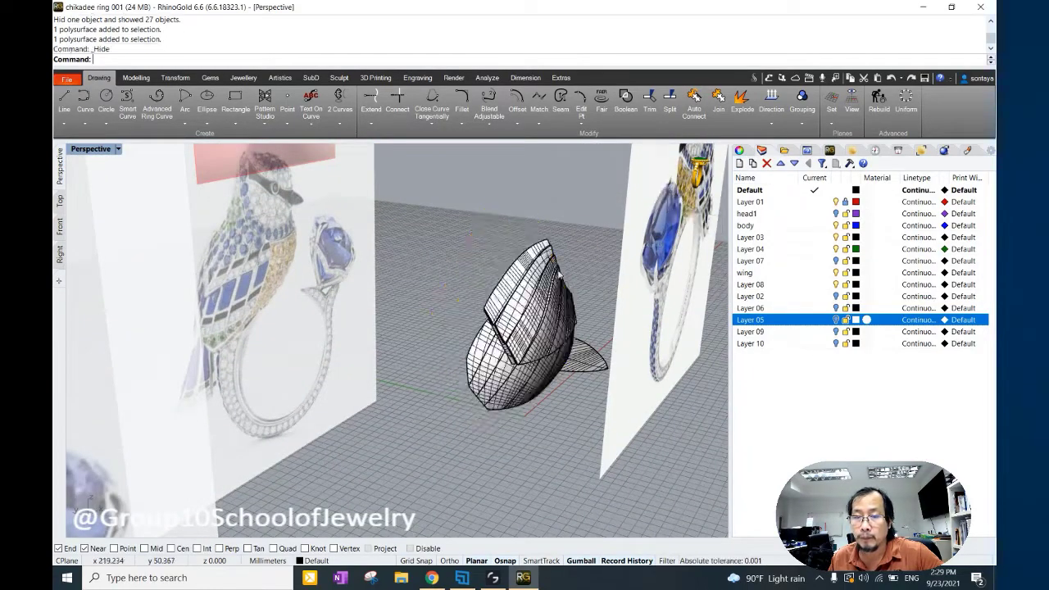
mouse_move(508, 328)
right_down()
mouse_move(488, 332)
mouse_move(601, 358)
mouse_move(623, 344)
mouse_move(620, 291)
right_up()
Select three body feather surfaces and tilt them with a Rotate3D.
click(600, 359)
scroll(631, 336, up, 3)
click(647, 358)
shift+click(647, 357)
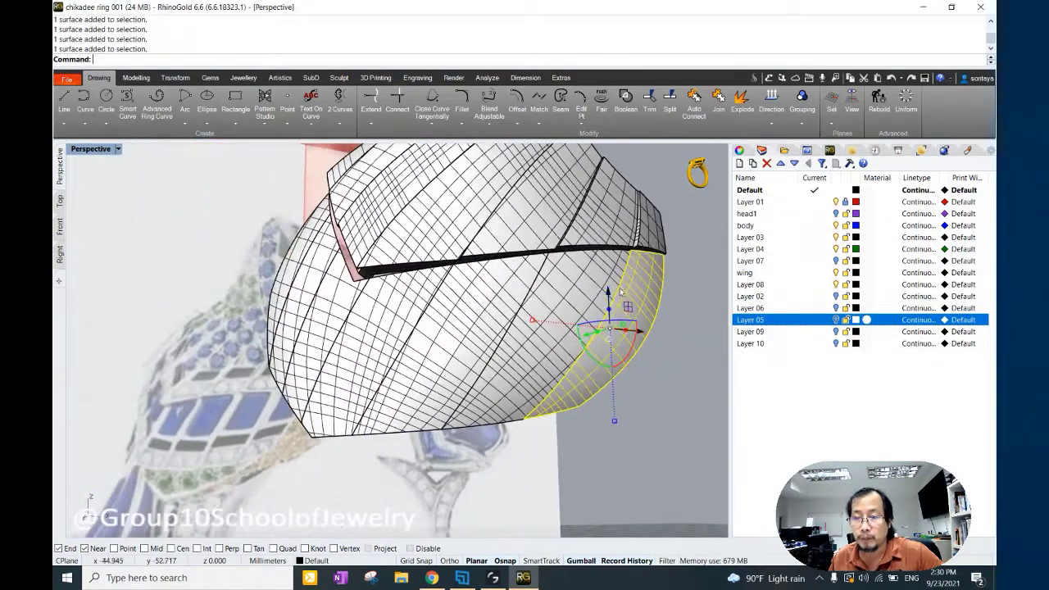
scroll(167, 85, down, 1)
scroll(167, 96, down, 1)
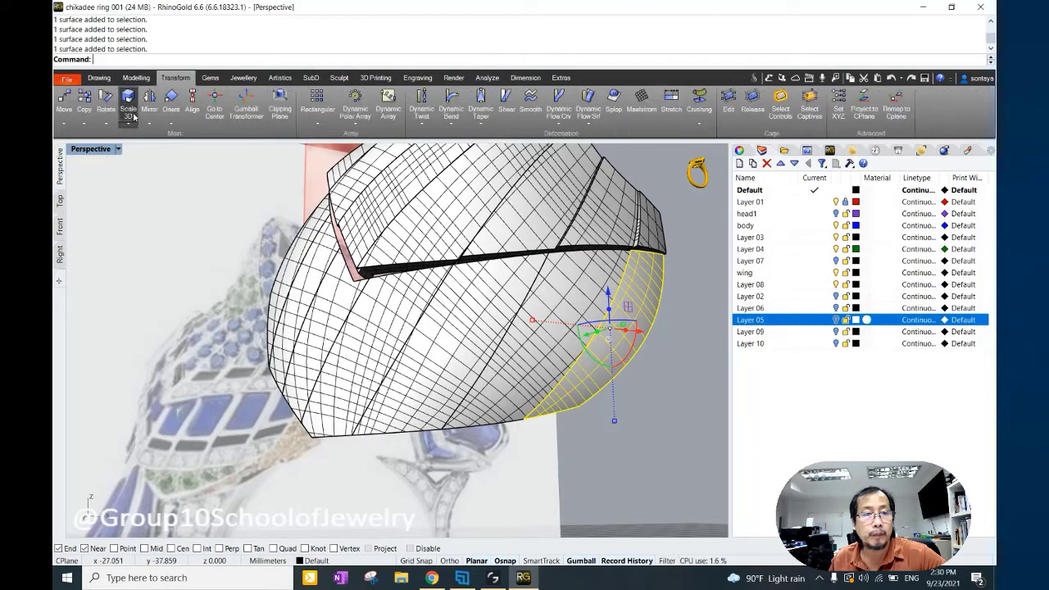
right_click(114, 120)
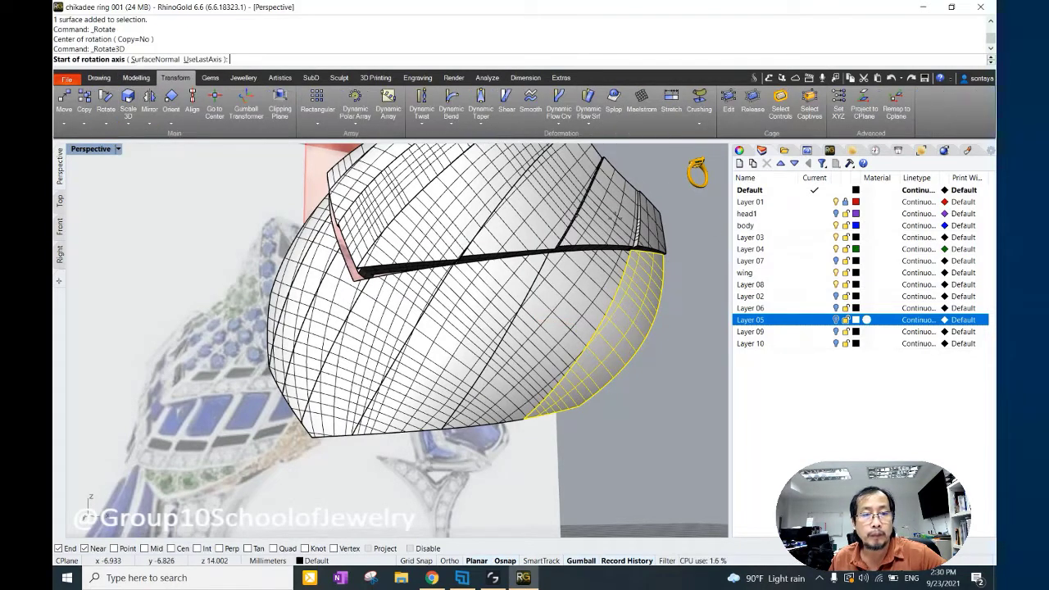
click(576, 417)
click(627, 495)
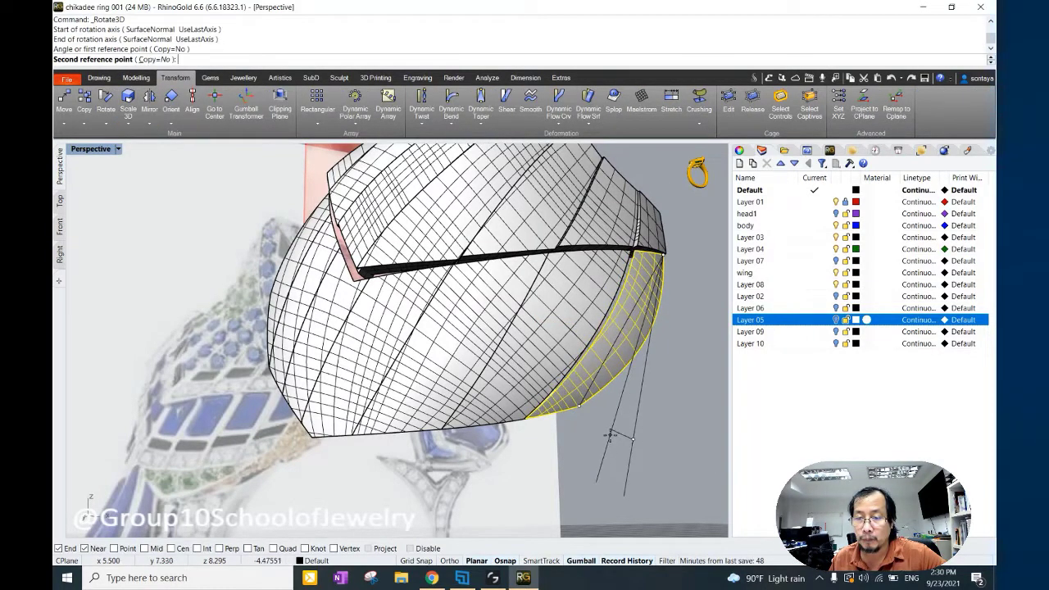
click(620, 266)
Repeat Rotate3D twice about new axes to turn the surfaces under the head.
right_click(621, 266)
click(547, 387)
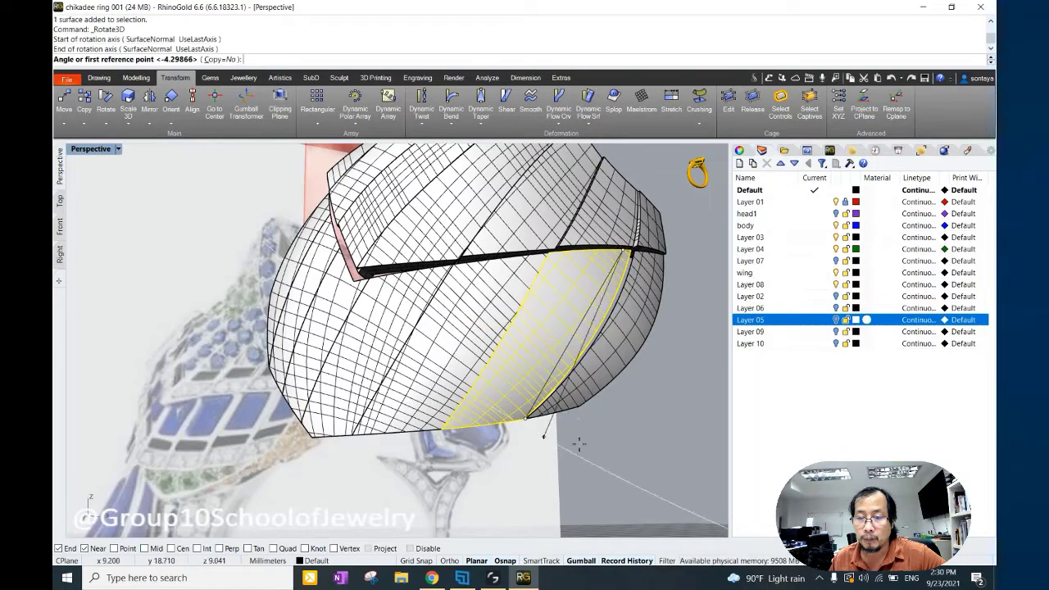
click(631, 458)
click(543, 257)
right_click(542, 258)
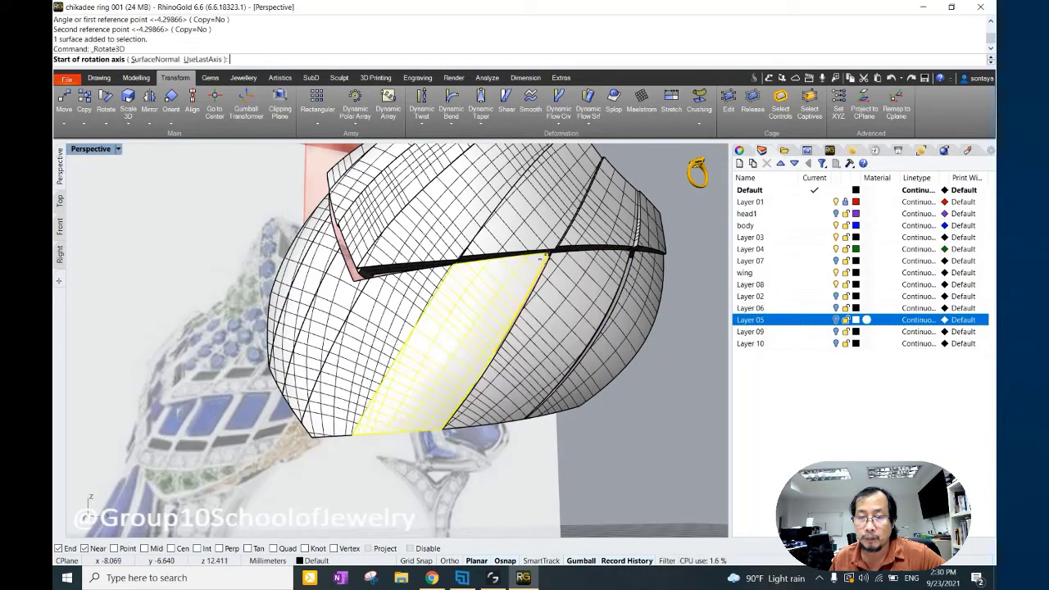
click(453, 411)
click(621, 449)
click(603, 432)
Rotate a lower feather surface up and to the left with Rotate3D.
right_drag(604, 433, 540, 453)
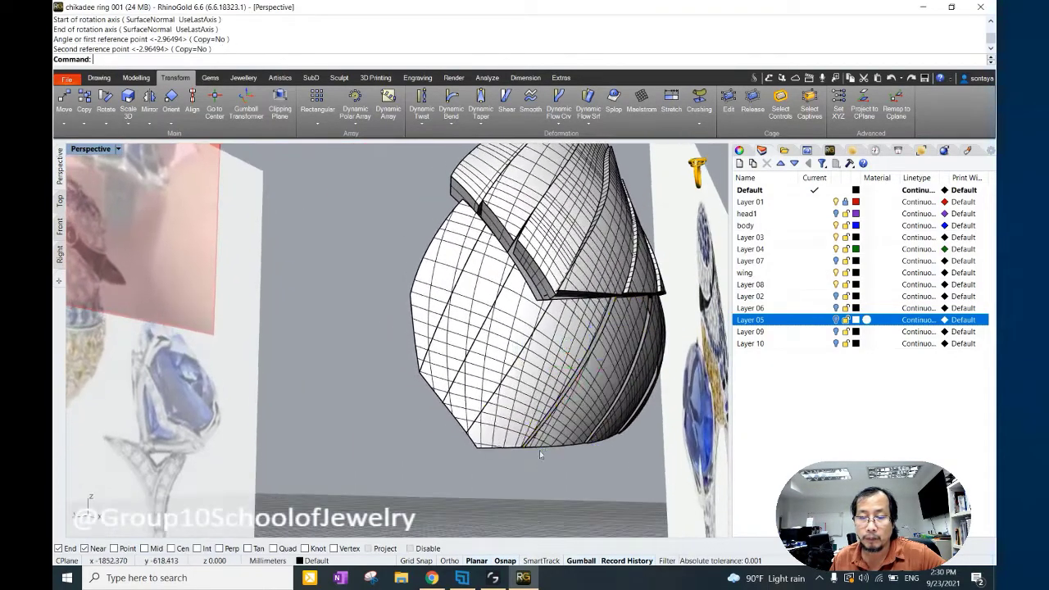
click(534, 445)
right_click(534, 446)
click(525, 453)
click(535, 347)
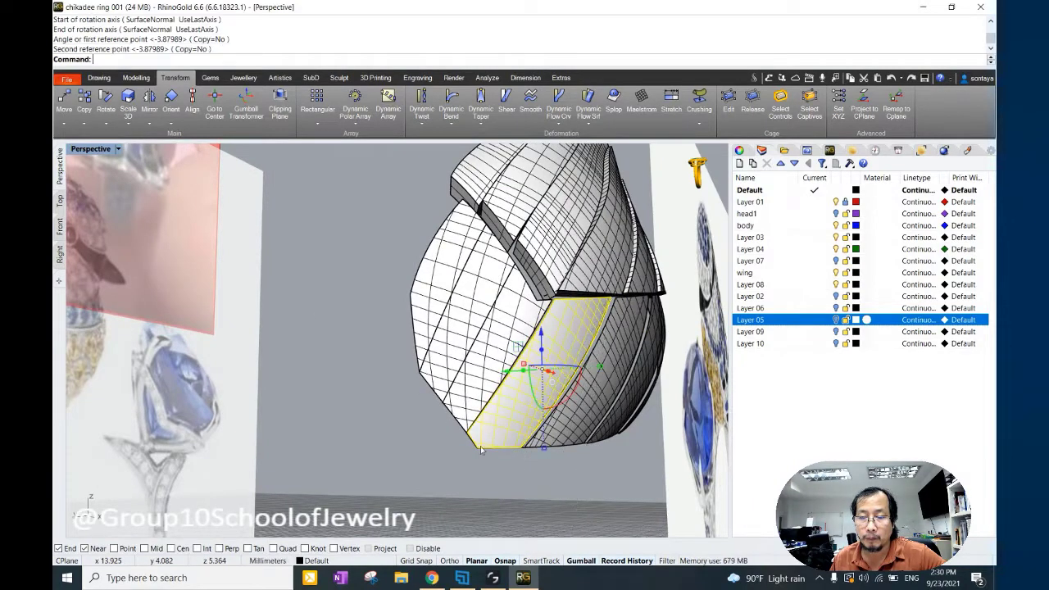
click(527, 350)
Apply two more 3D rotations, the first axis starting at the surface's bottom corner.
right_click(494, 404)
click(460, 443)
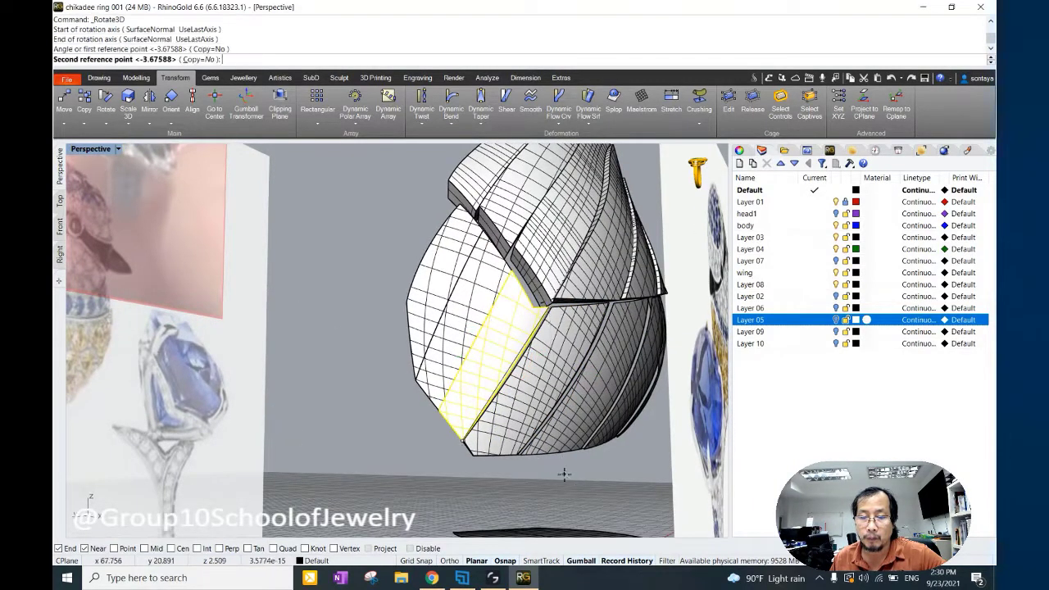
click(540, 467)
right_drag(491, 426, 445, 391)
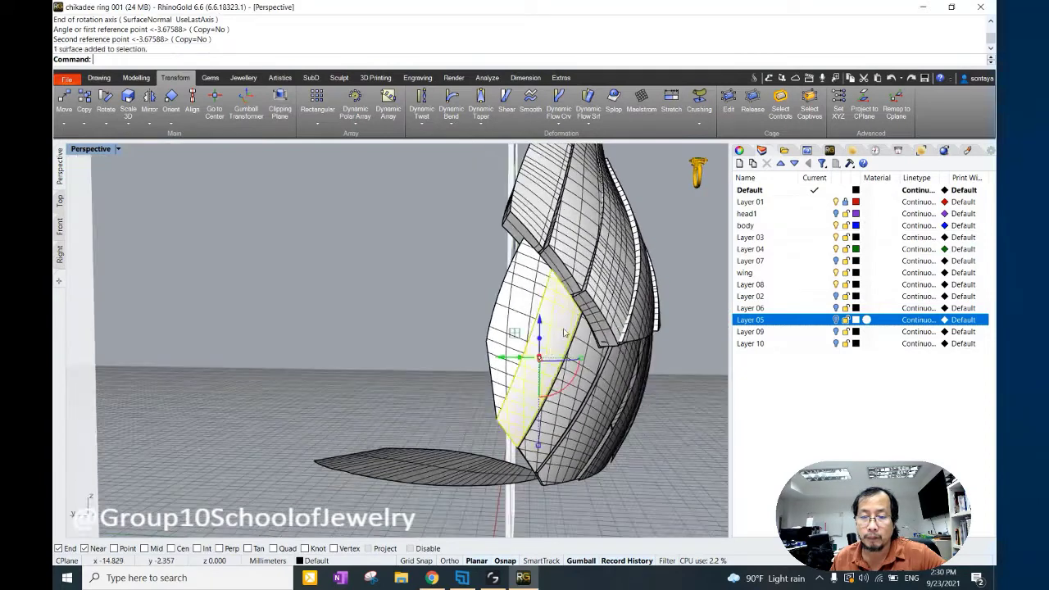
click(525, 385)
right_click(524, 385)
click(532, 405)
click(573, 324)
click(500, 385)
click(365, 352)
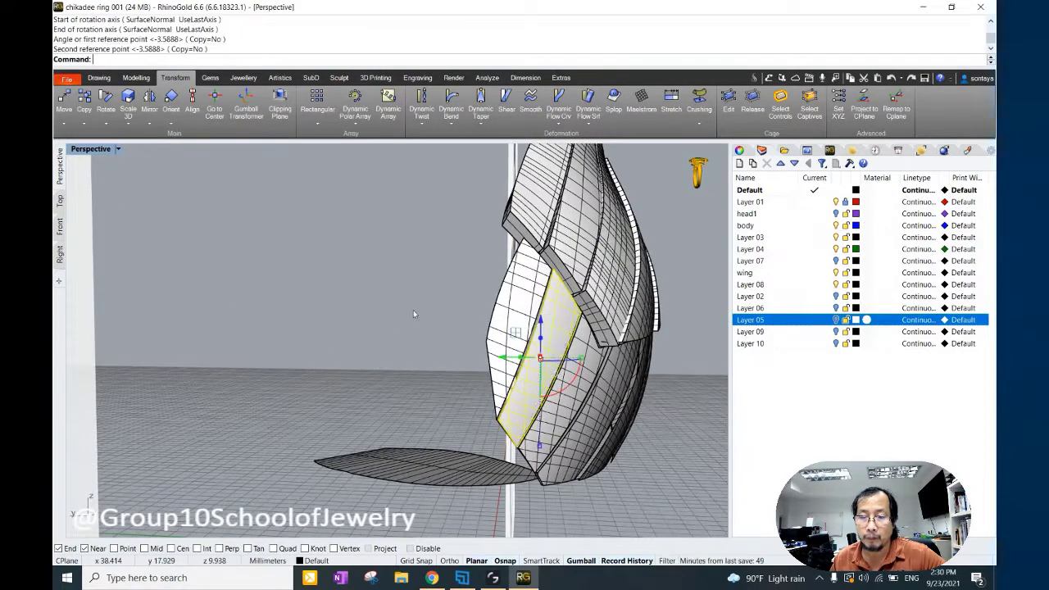
click(530, 288)
Rotate the lower surface once more about a new axis with Rotate3D.
right_click(531, 288)
click(522, 242)
click(500, 422)
click(398, 361)
click(373, 345)
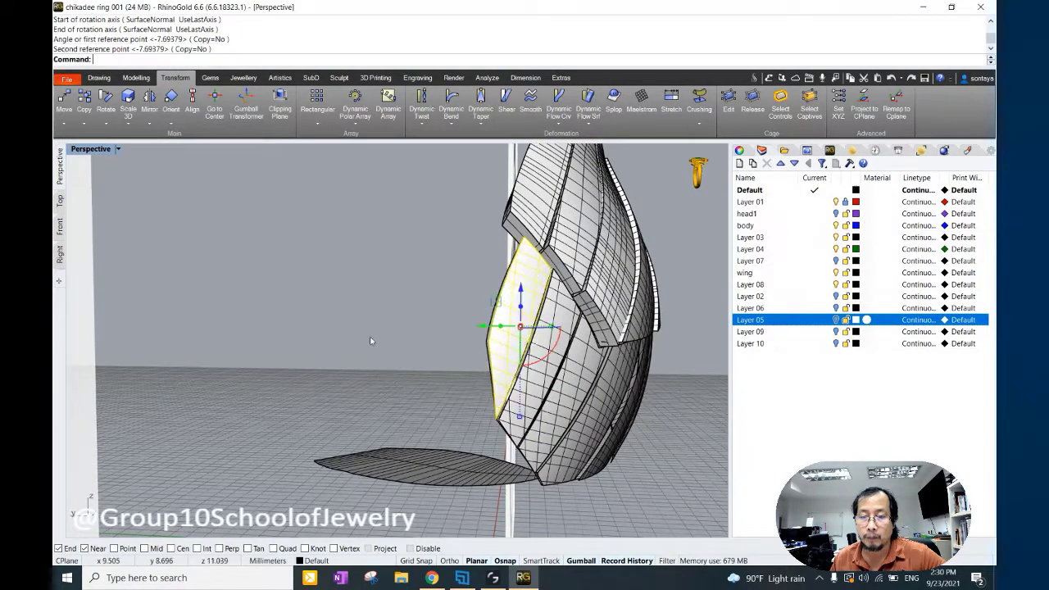
Select four lower feather surfaces and orbit around them.
right_drag(373, 344, 341, 306)
click(420, 303)
scroll(459, 311, up, 3)
shift+click(402, 328)
shift+click(442, 271)
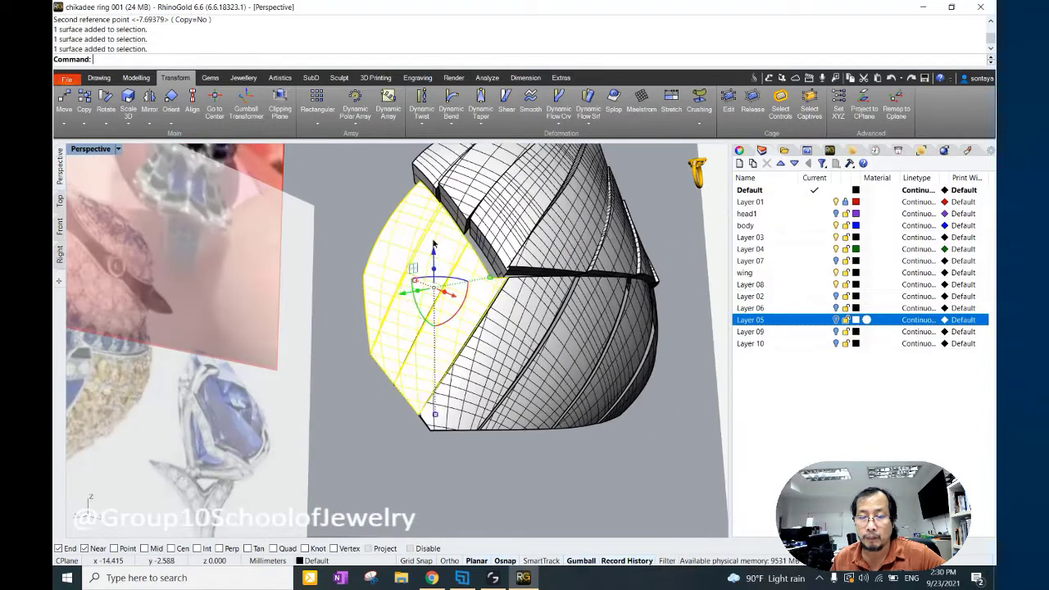
shift+click(541, 352)
right_drag(567, 348, 522, 133)
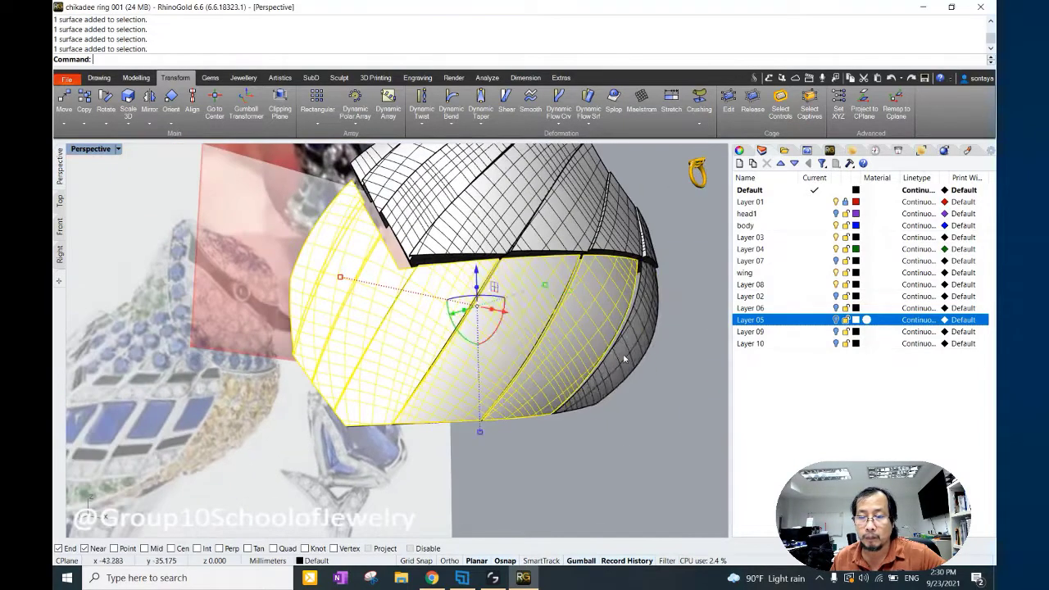
Offset the four lower feather surfaces 0.8 mm into solids with all directions flipped.
click(136, 77)
click(642, 97)
click(583, 59)
right_click(627, 424)
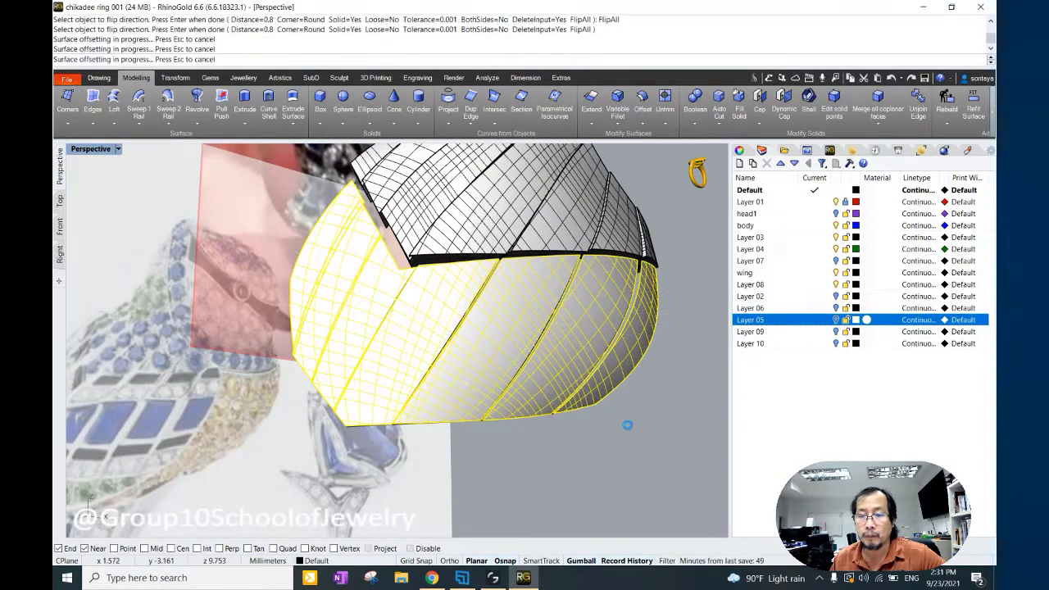
Swap hidden and visible objects with HideSwap to review the new solid feather pieces.
mouse_move(585, 436)
right_down()
mouse_move(568, 374)
mouse_move(608, 373)
mouse_move(557, 344)
right_up()
click(548, 336)
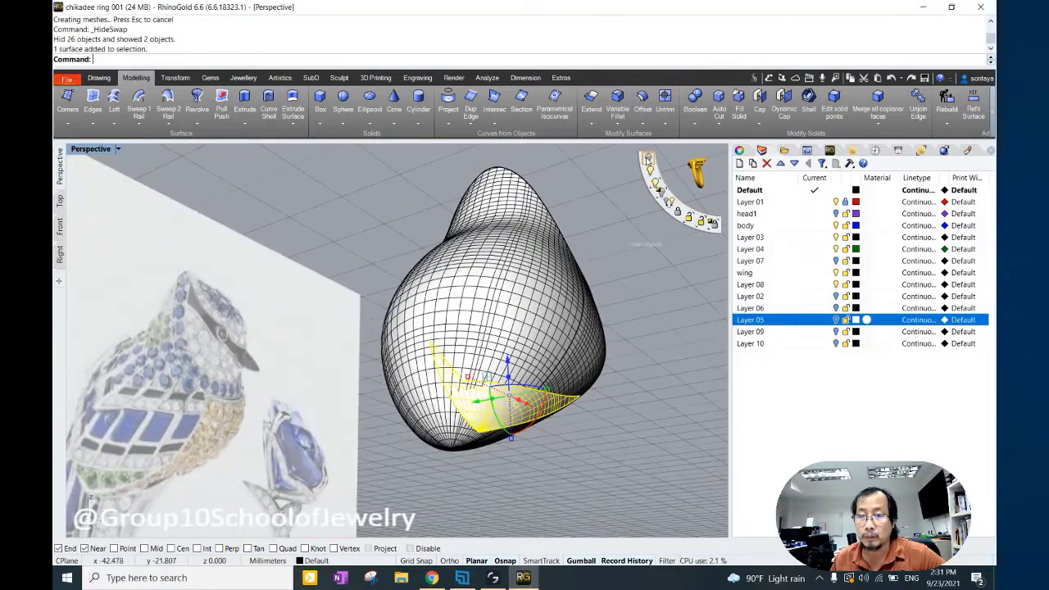
key(ctrl+h)
click(475, 385)
right_drag(475, 385, 435, 330)
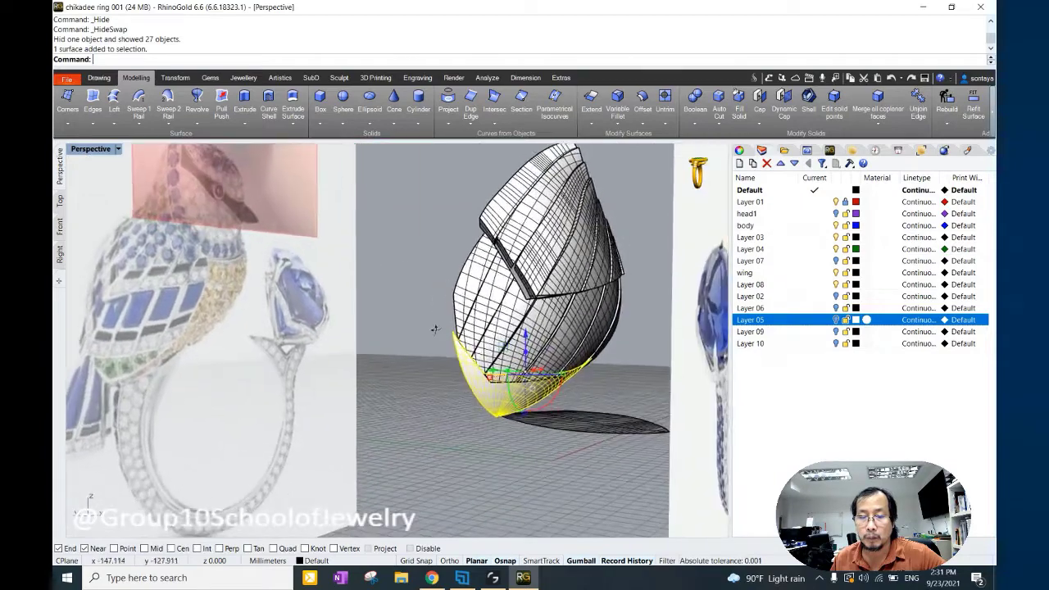
scroll(436, 329, up, 3)
scroll(435, 330, up, 3)
click(99, 78)
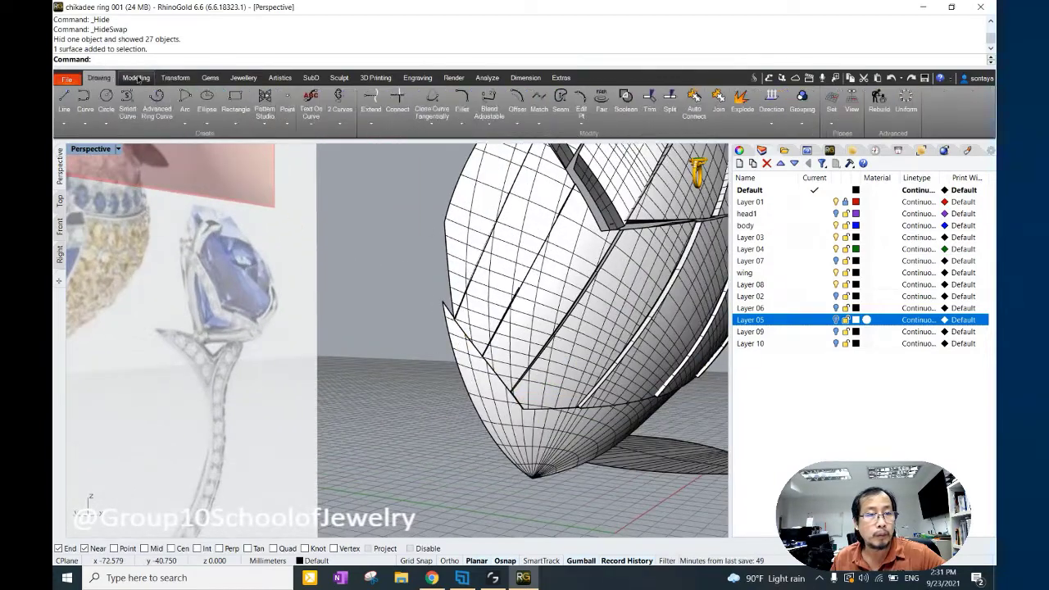
Draw an interpolated curve across the bottom tip surface with InterpCrvOnSrf.
click(104, 124)
click(115, 155)
click(502, 373)
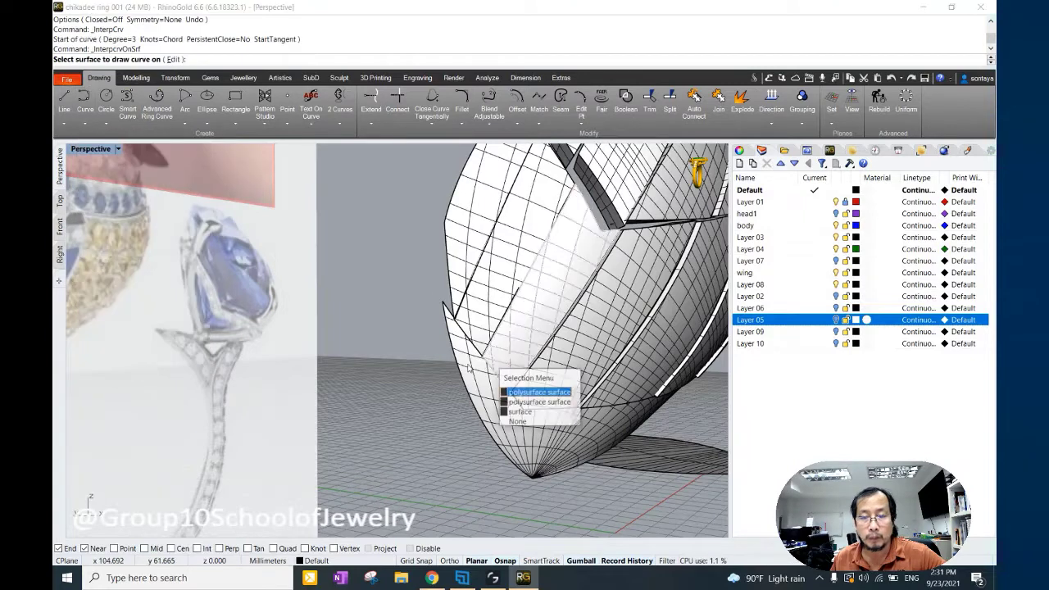
click(521, 412)
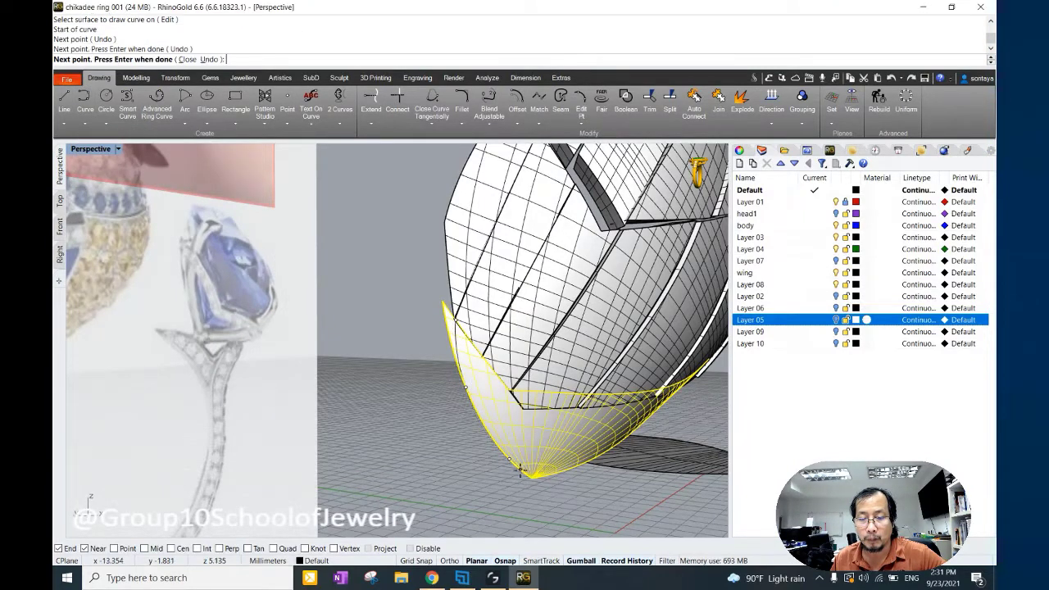
click(519, 468)
key(Return)
Split the bottom surface into two pieces using the new curve.
click(470, 378)
key(Return)
click(451, 336)
key(Return)
click(451, 336)
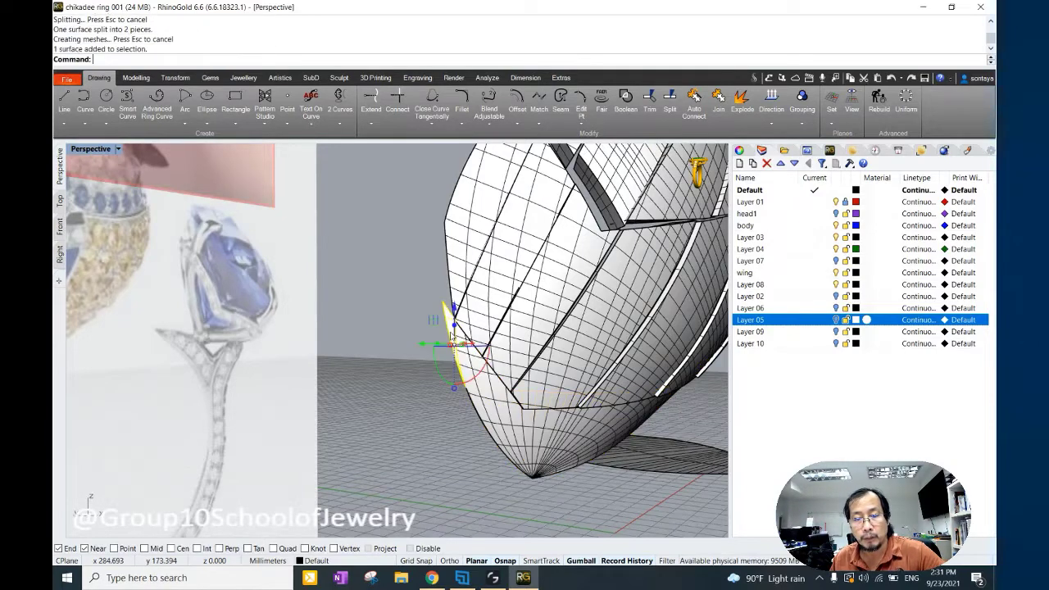
Offset the lower piece 0.8 mm into a solid with directions flipped.
click(518, 388)
click(136, 77)
click(642, 99)
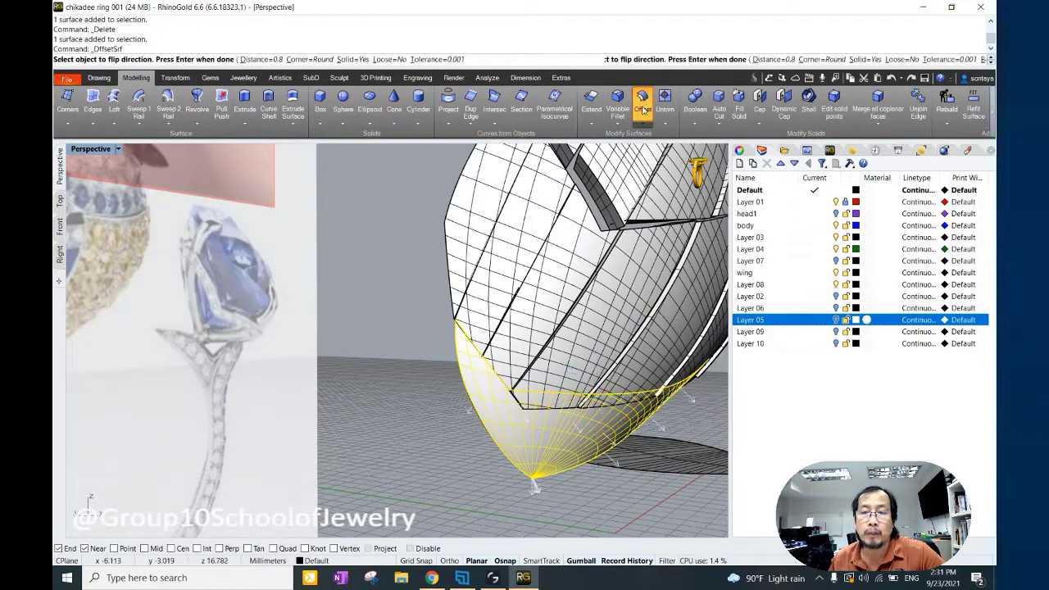
click(588, 59)
key(Return)
Keep only the new offset piece visible by inverting the selection and hiding the rest.
mouse_move(389, 312)
right_down()
mouse_move(294, 328)
mouse_move(432, 243)
mouse_move(412, 360)
mouse_move(626, 312)
mouse_move(625, 354)
mouse_move(402, 277)
right_up()
click(294, 328)
click(432, 243)
click(412, 361)
click(399, 271)
key(ctrl+i)
key(ctrl+h)
Delete all the construction curves.
scroll(402, 277, up, 3)
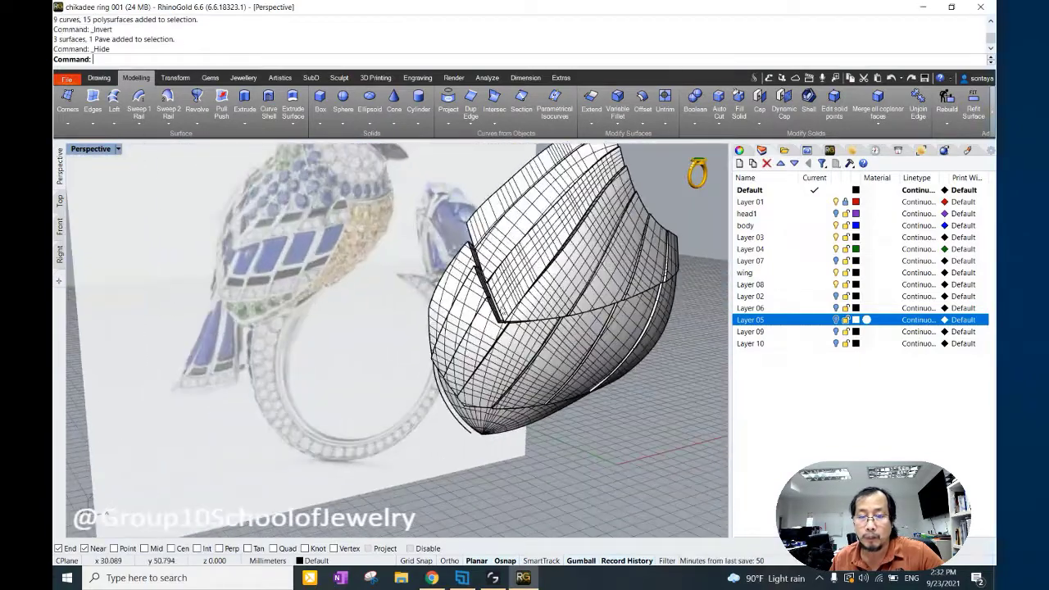
middle_click(495, 307)
click(515, 302)
key(Delete)
Stretch a side feather polysurface in one direction with Scale 1D.
right_drag(514, 324, 520, 321)
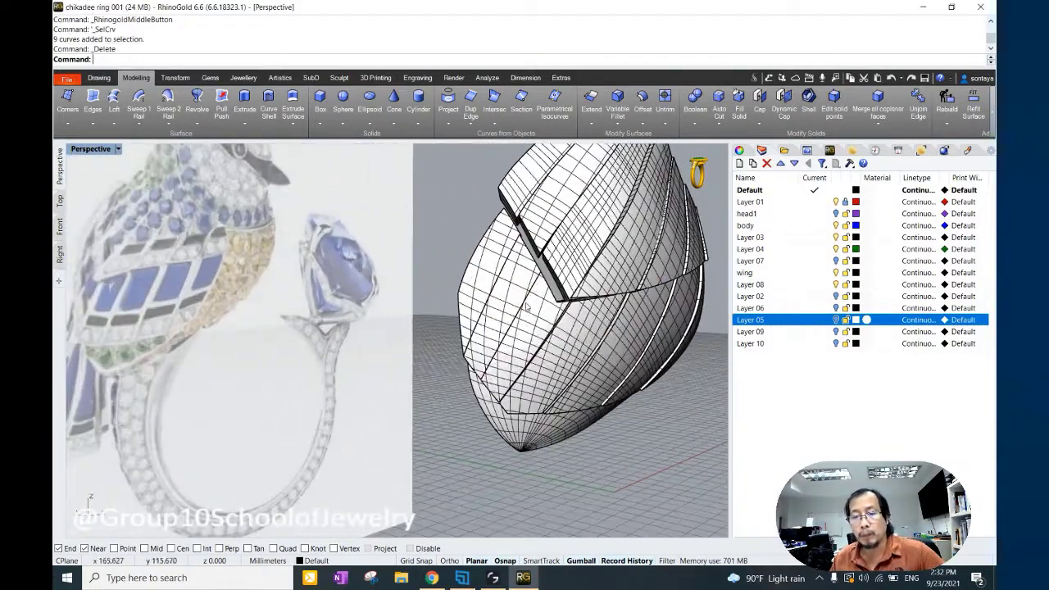
click(520, 321)
click(565, 340)
click(175, 77)
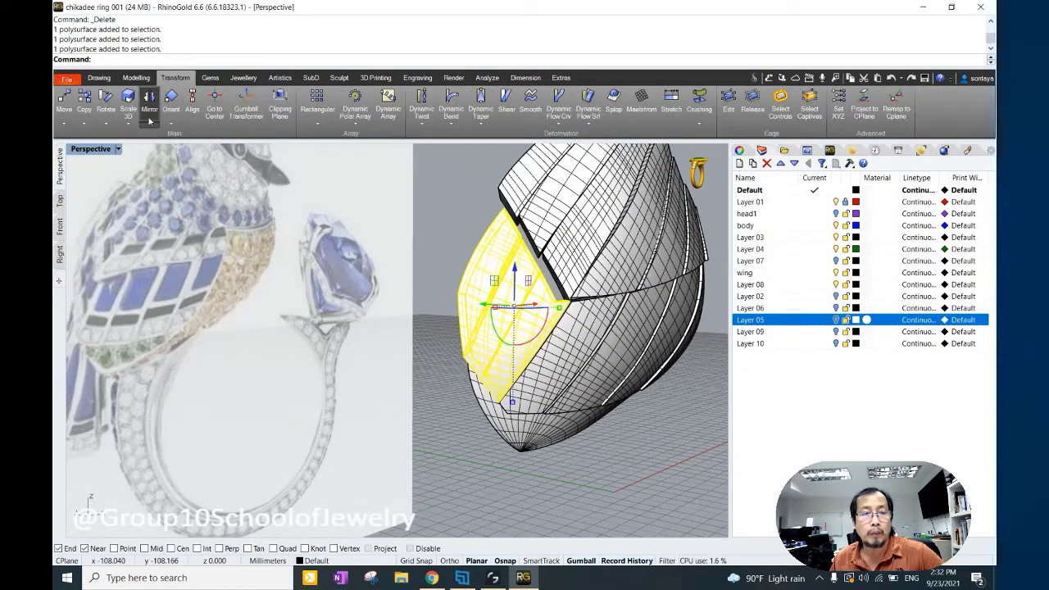
click(128, 121)
click(160, 172)
click(561, 317)
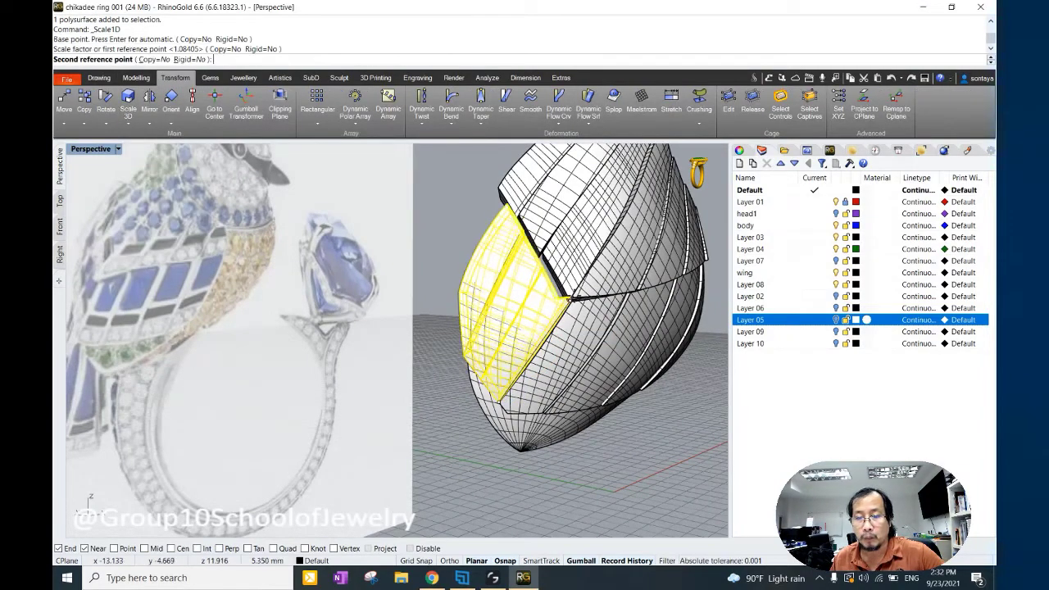
click(540, 262)
Select a lower feather piece and tilt it with Rotate 3D.
right_drag(541, 262, 500, 273)
click(538, 337)
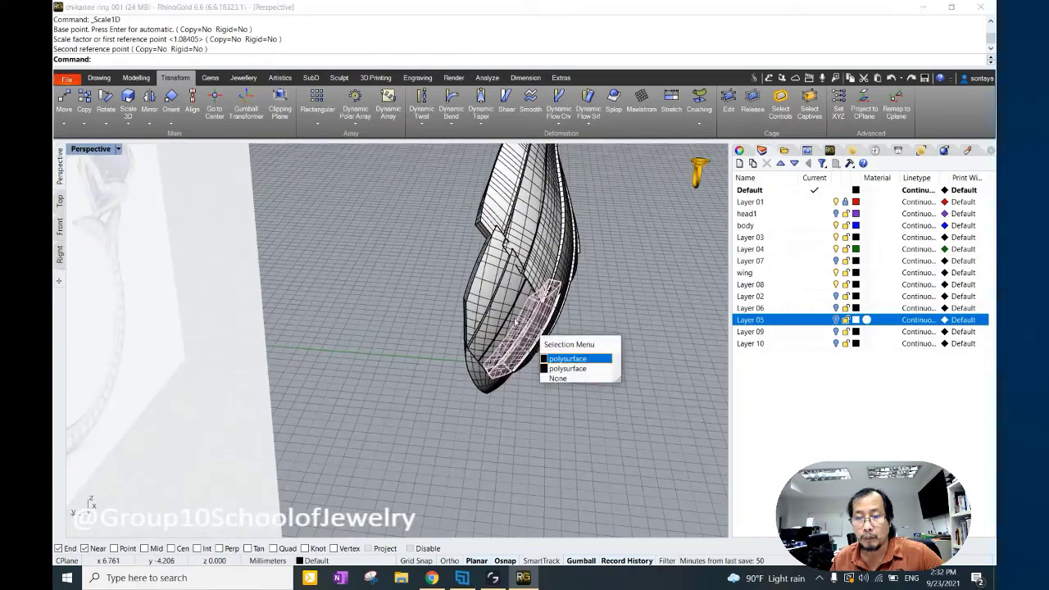
click(574, 355)
right_drag(573, 356, 515, 344)
key(Return)
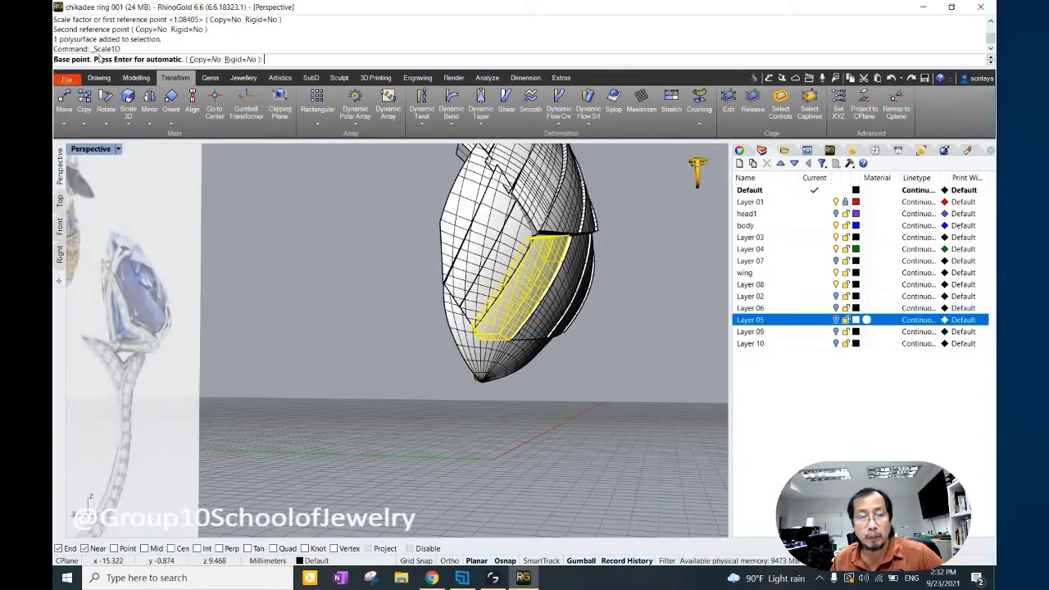
click(131, 139)
scroll(506, 349, up, 3)
click(456, 328)
click(459, 270)
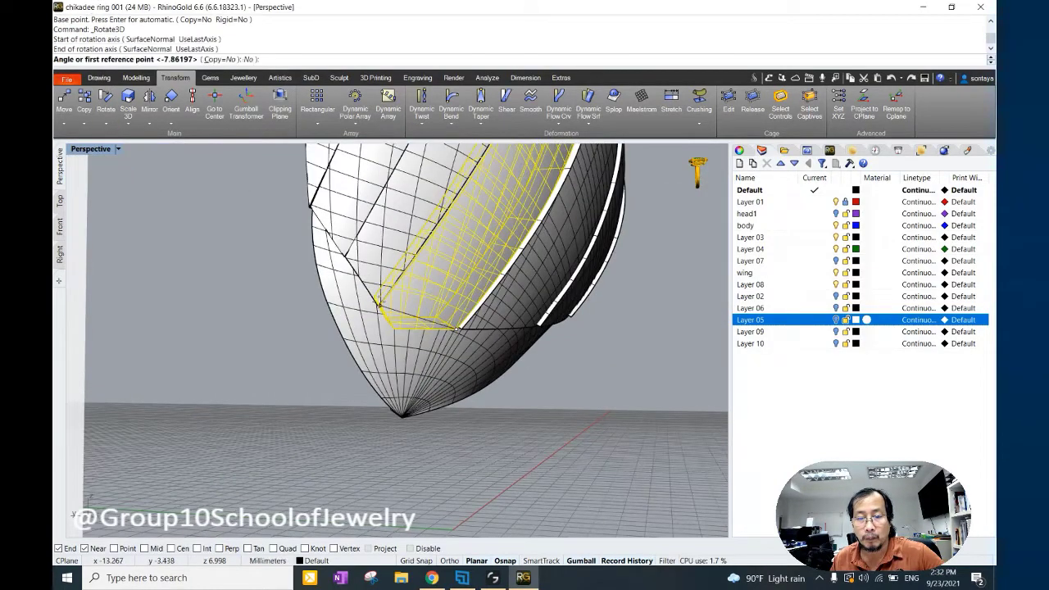
right_drag(459, 270, 327, 323)
click(292, 323)
click(531, 323)
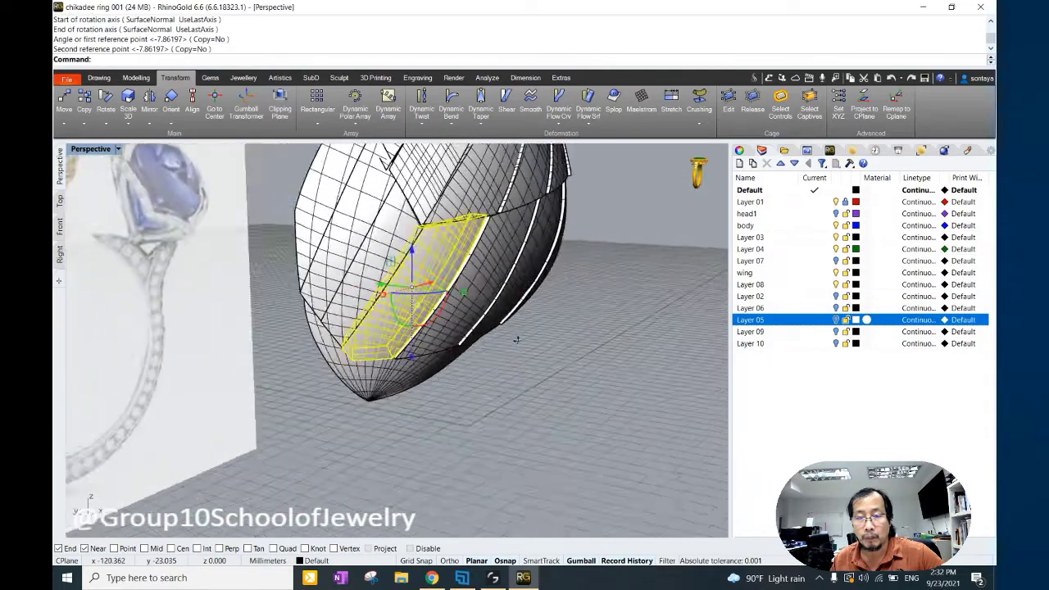
Stretch the feather piece upward twice with Scale 1D.
right_drag(531, 323, 459, 344)
click(128, 122)
click(149, 175)
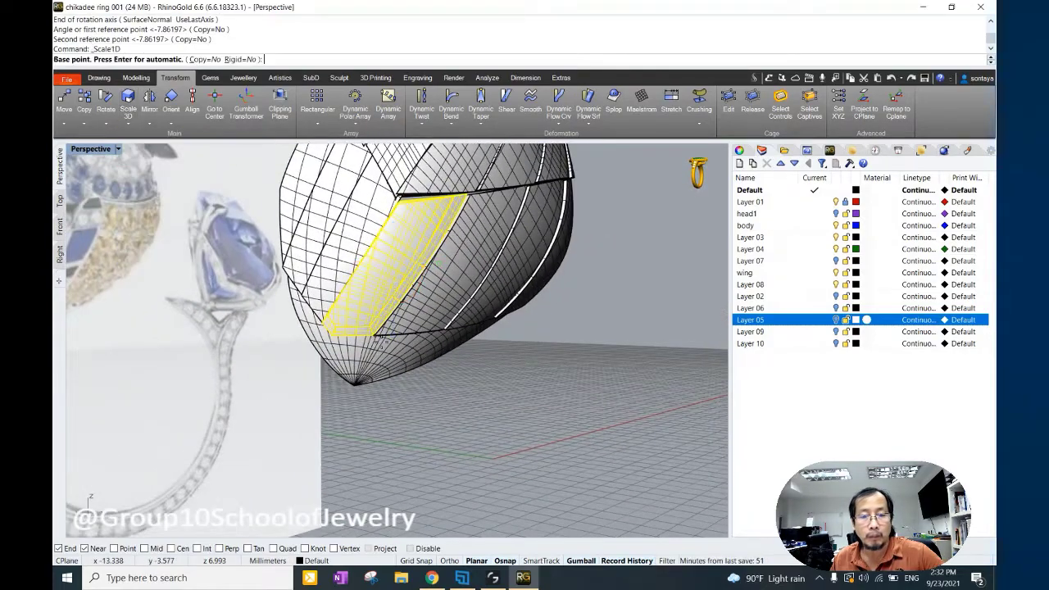
click(377, 338)
click(394, 270)
click(388, 241)
right_drag(389, 240, 369, 352)
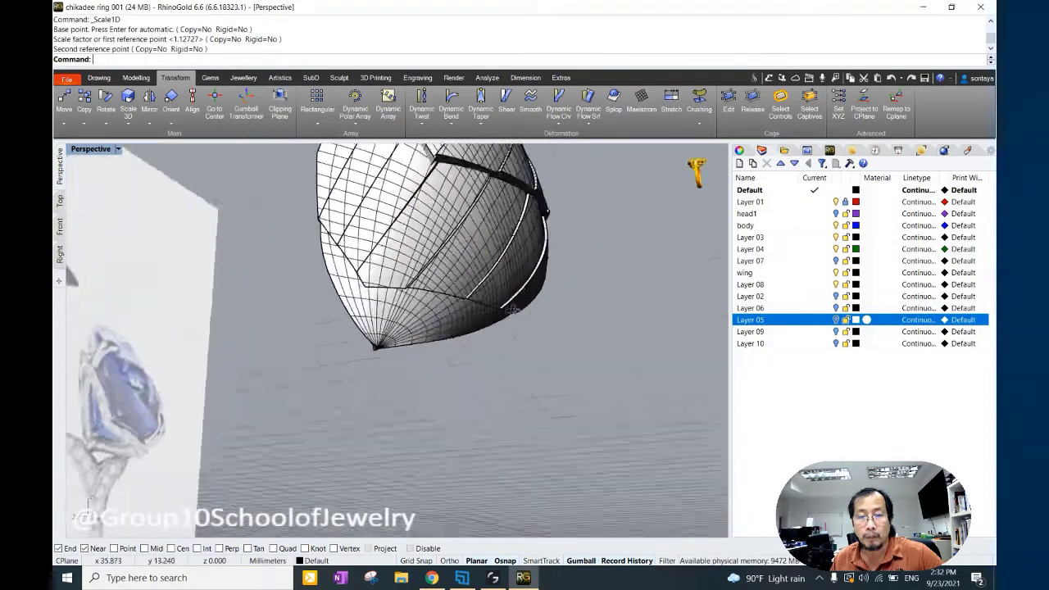
click(372, 355)
key(Return)
click(368, 350)
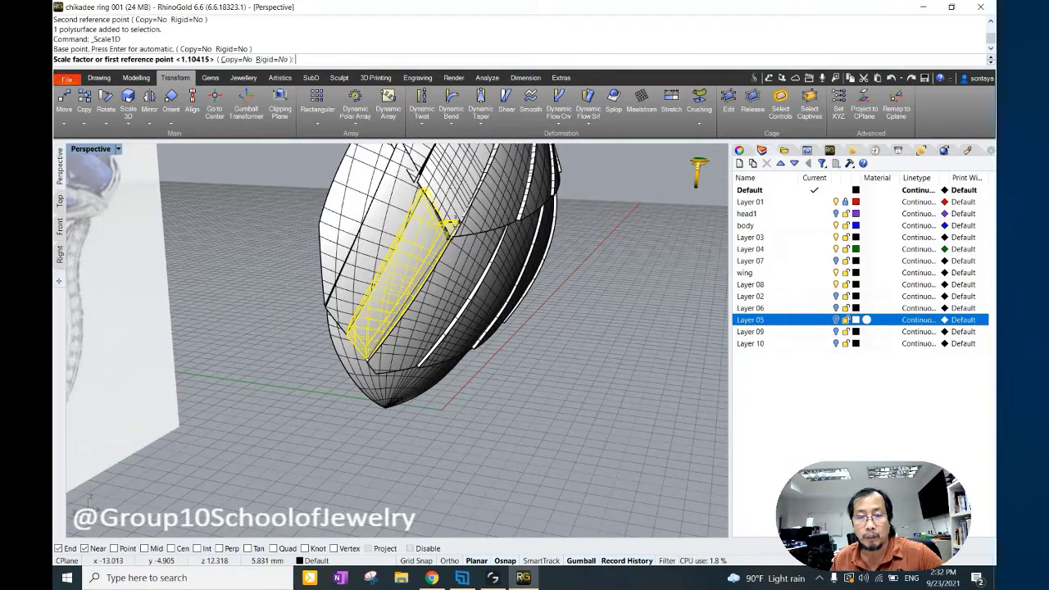
click(405, 275)
click(422, 239)
right_drag(422, 239, 427, 219)
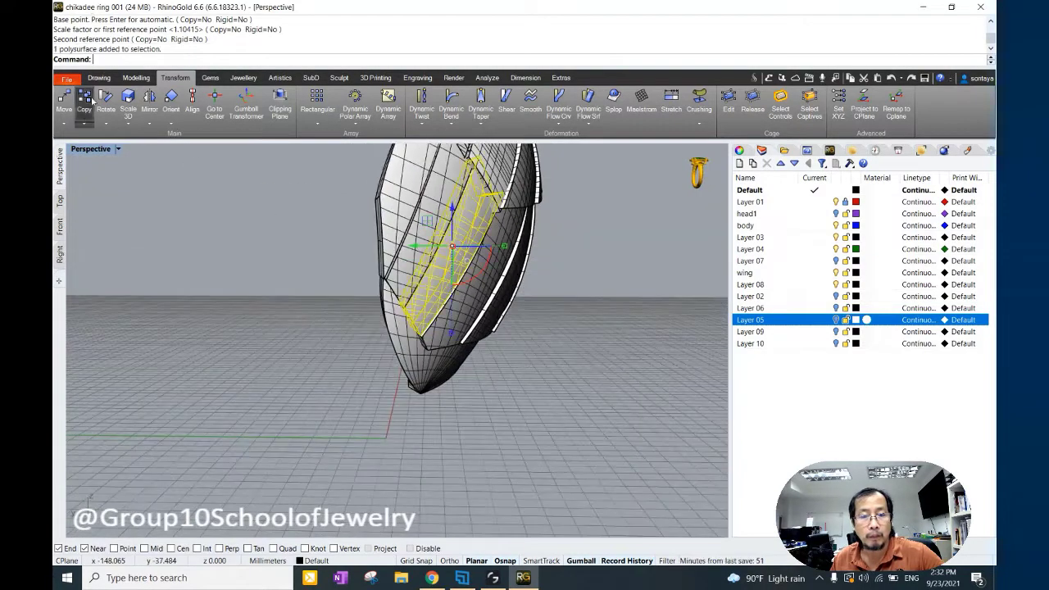
Rotate the feather piece in 3D by a small angle to fit the body.
click(107, 139)
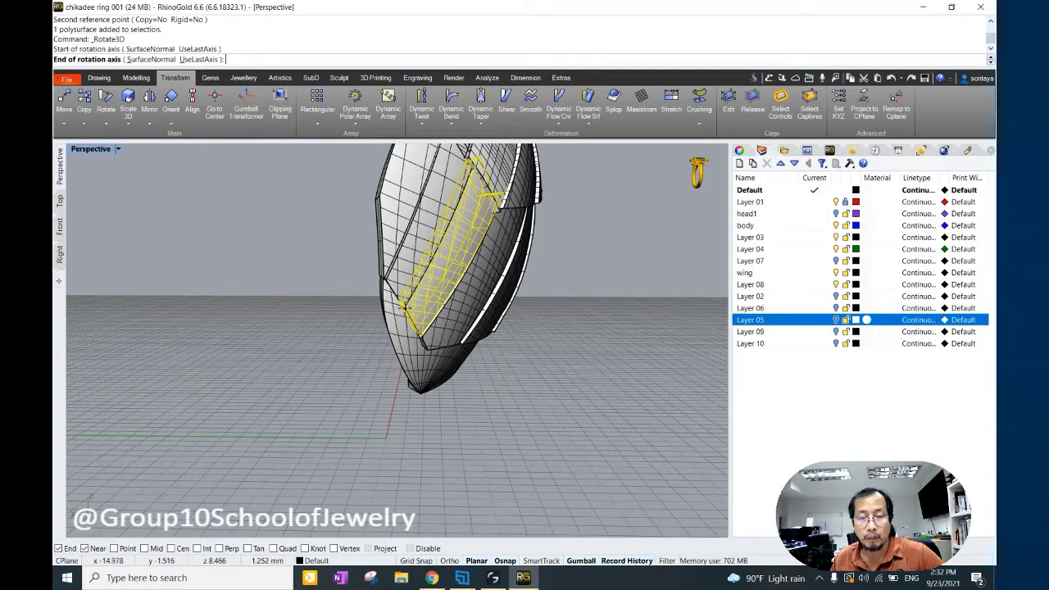
click(383, 319)
click(276, 276)
click(305, 293)
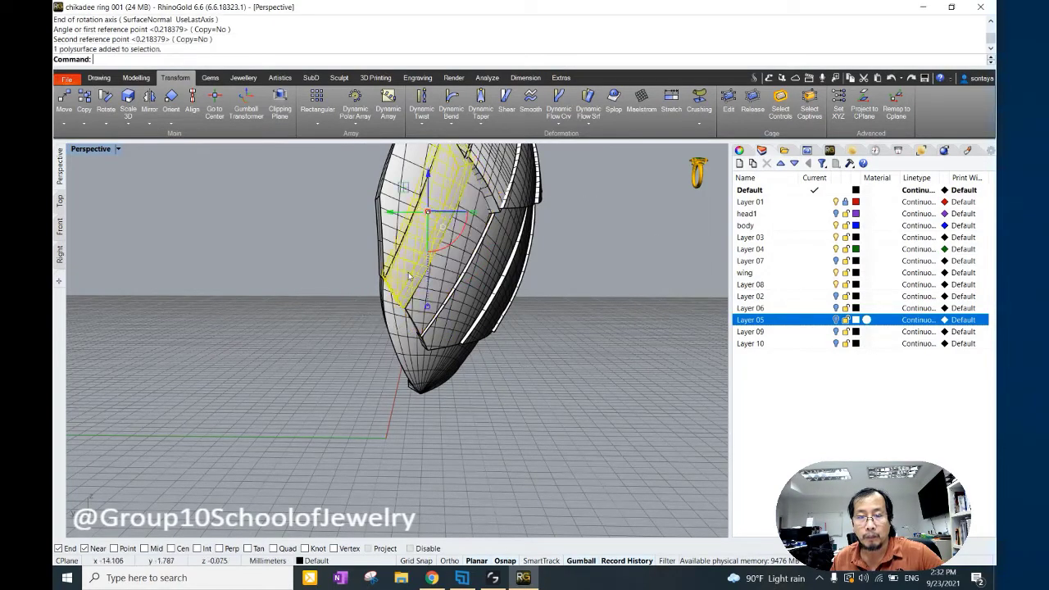
mouse_move(305, 295)
right_down()
mouse_move(330, 340)
mouse_move(270, 283)
mouse_move(435, 279)
right_up()
Apply a second small 3D rotation to the feather piece.
right_click(336, 350)
click(291, 303)
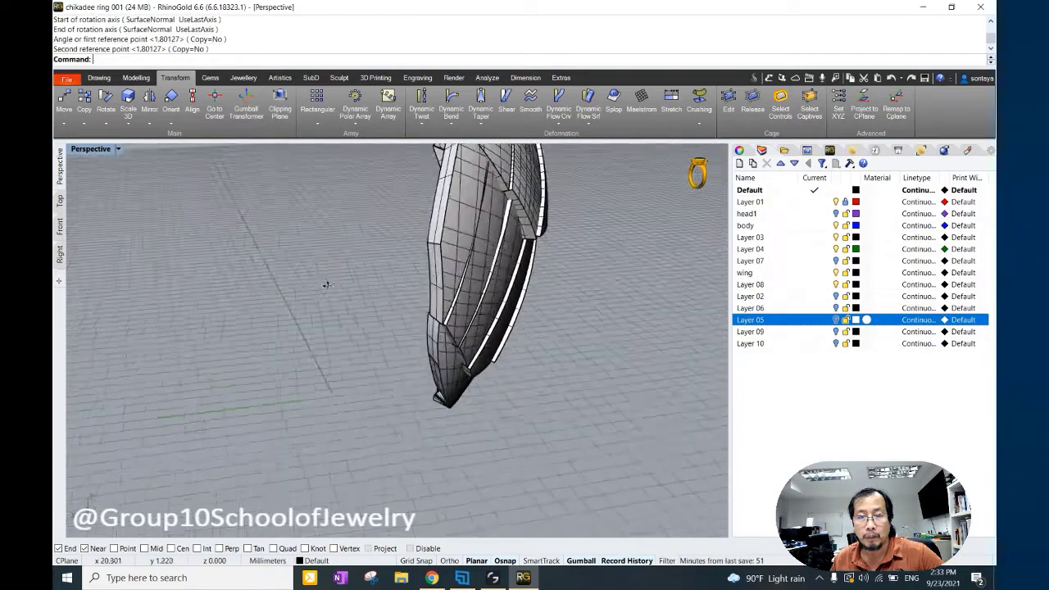
click(441, 273)
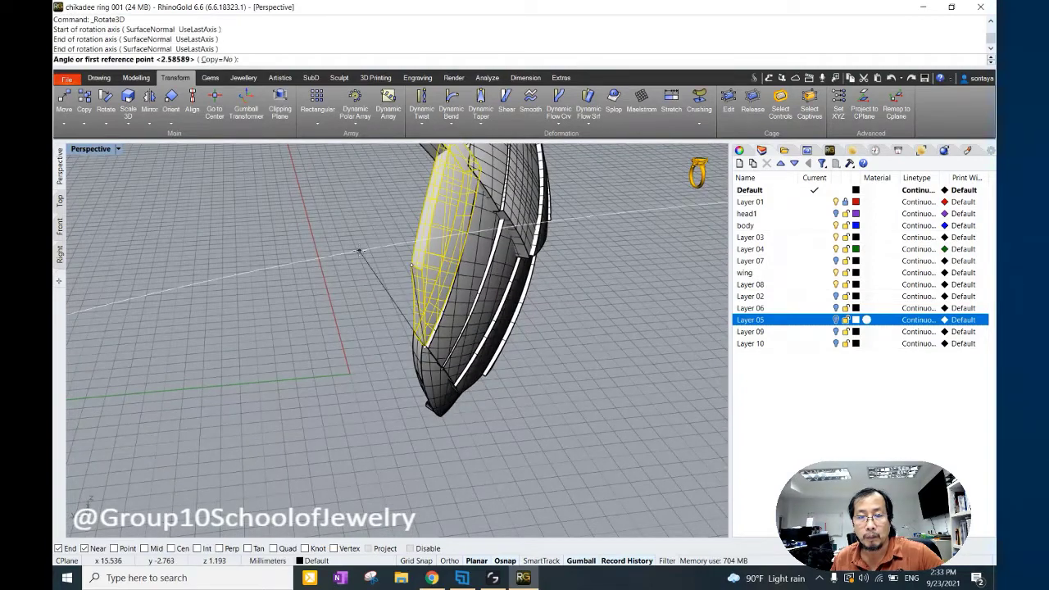
click(359, 250)
click(314, 260)
right_drag(314, 260, 482, 316)
Rotate the piece once more in 3D, then select it and maximize the Front view.
right_click(482, 316)
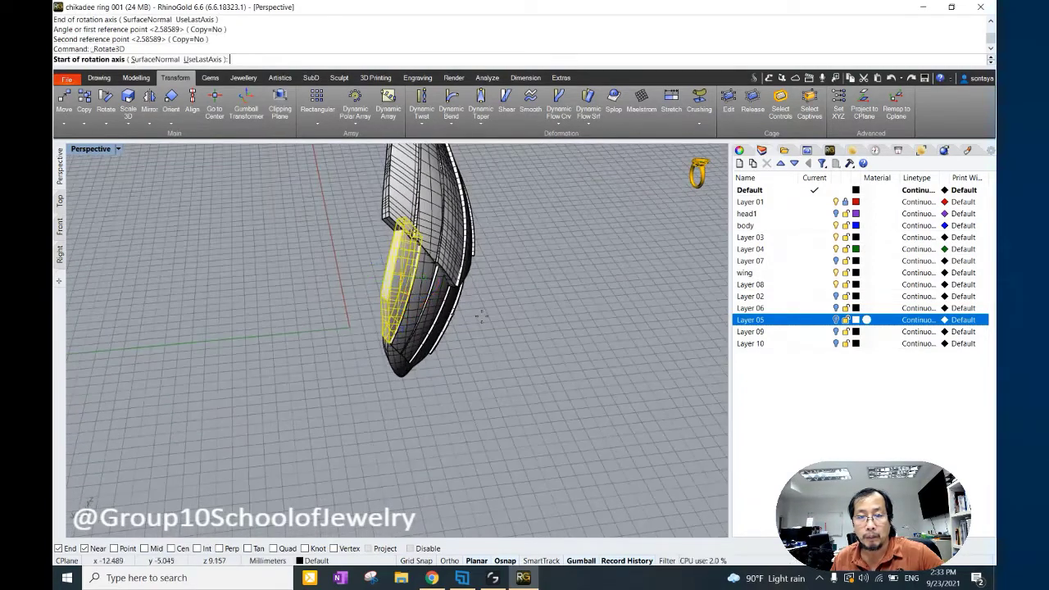
click(401, 368)
click(403, 156)
click(352, 292)
click(543, 321)
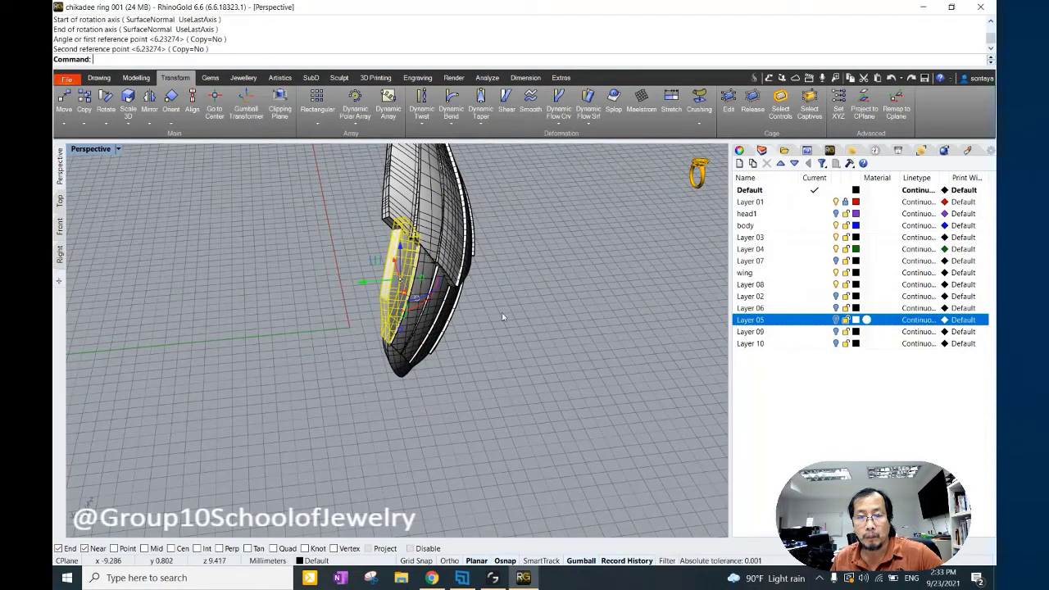
right_drag(543, 320, 450, 280)
scroll(450, 280, down, 3)
scroll(409, 287, up, 5)
click(269, 269)
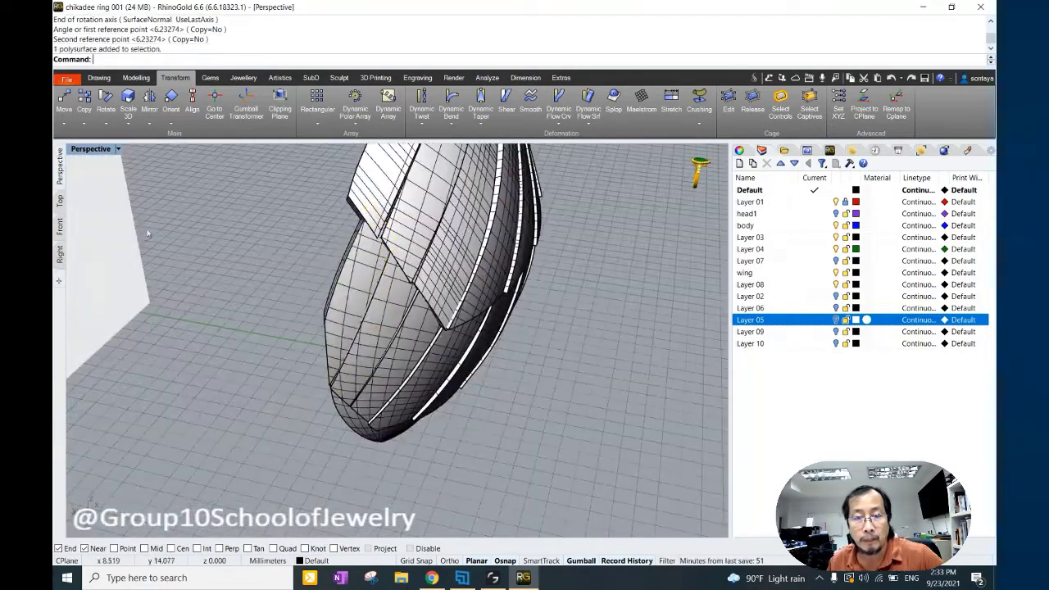
key(ctrl+F2)
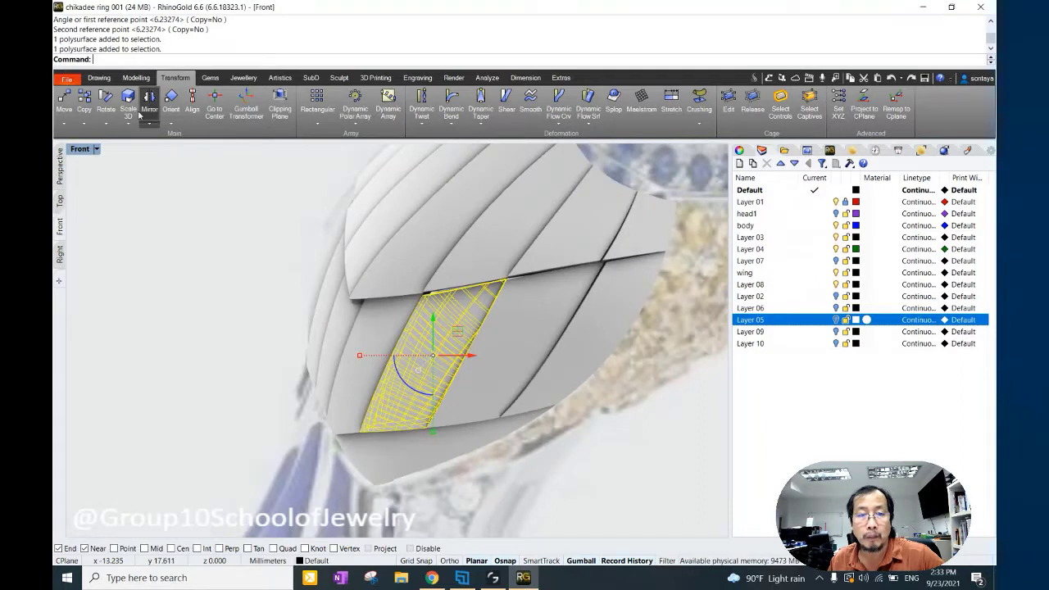
Lengthen the feather piece with three successive Scale 1D stretches in the Front view.
click(139, 115)
click(163, 176)
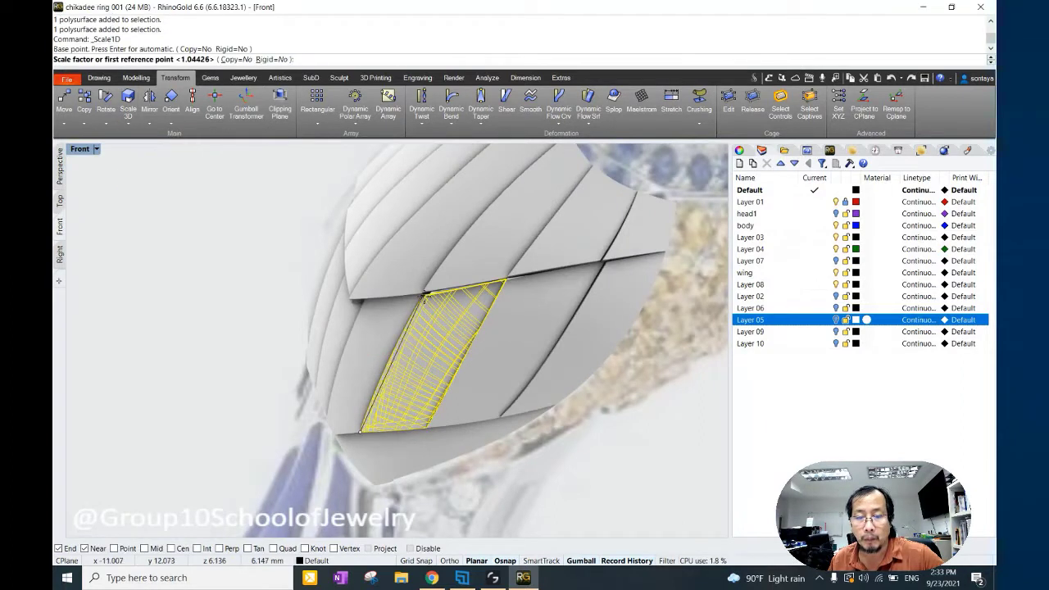
click(424, 293)
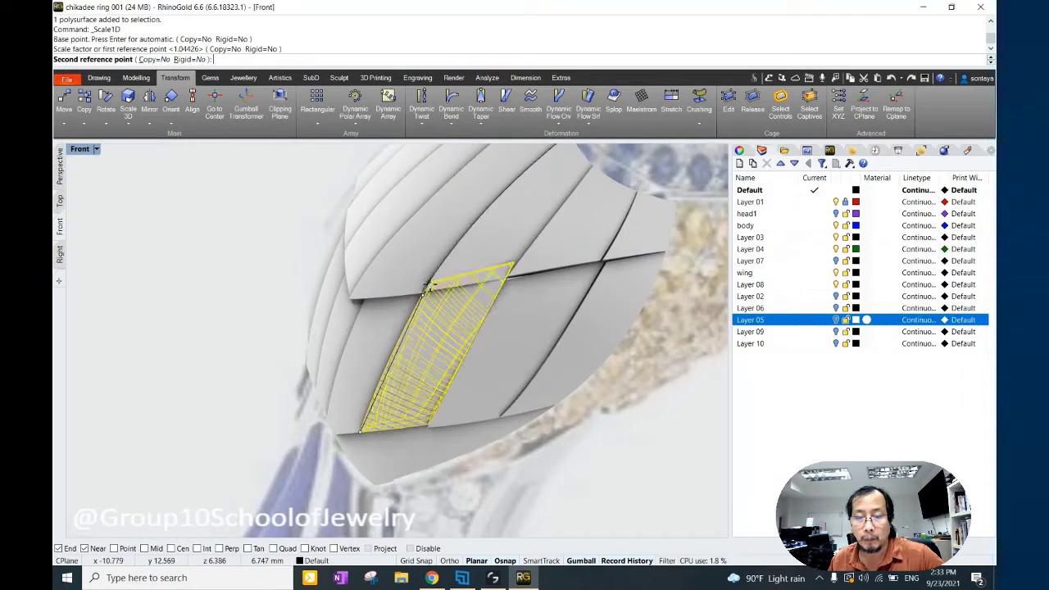
click(525, 329)
key(Return)
click(427, 426)
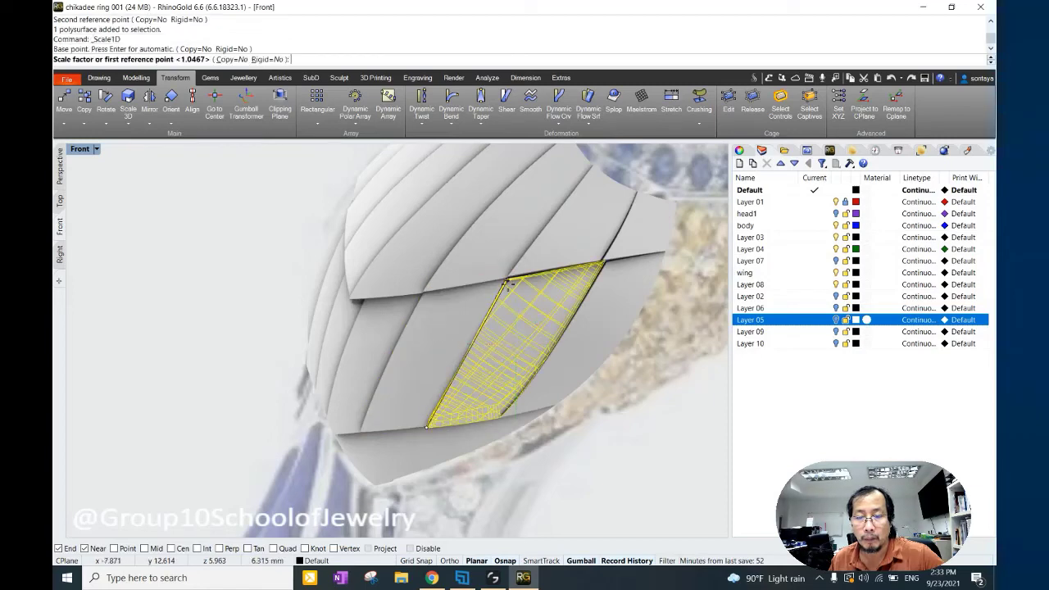
click(506, 274)
click(500, 270)
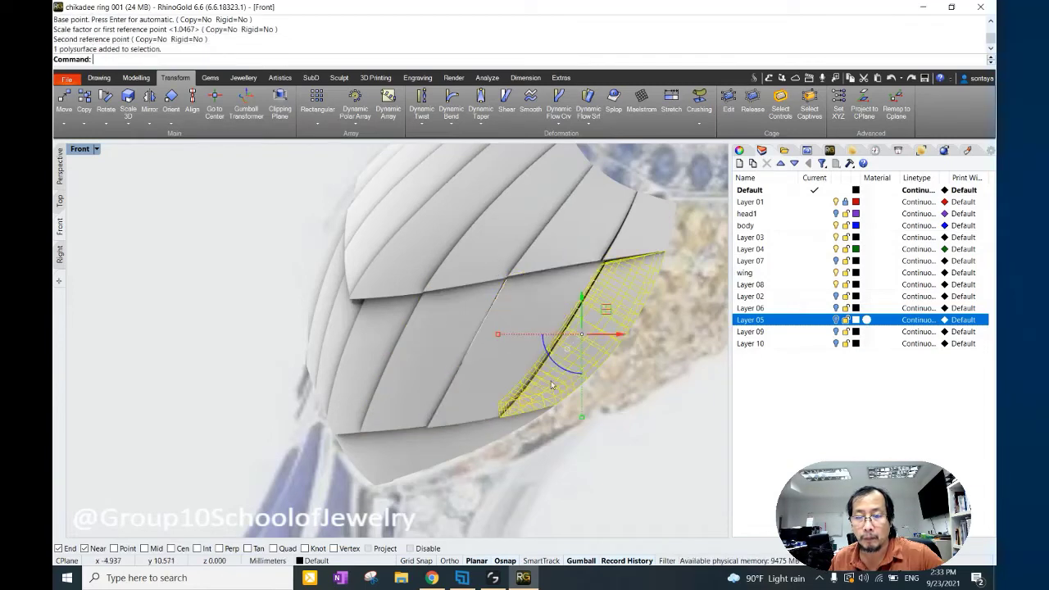
key(Return)
click(500, 416)
click(605, 255)
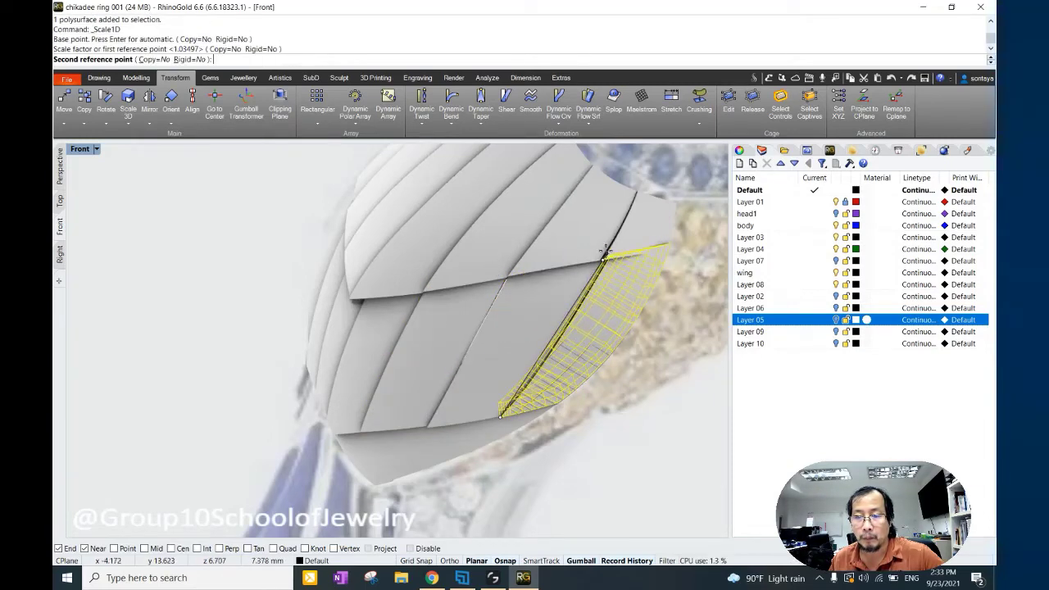
click(605, 250)
Back in Perspective, rotate the piece in 3D to wrap it under the body.
click(59, 165)
mouse_move(369, 328)
right_down()
mouse_move(326, 226)
mouse_move(427, 174)
right_up()
right_click(105, 124)
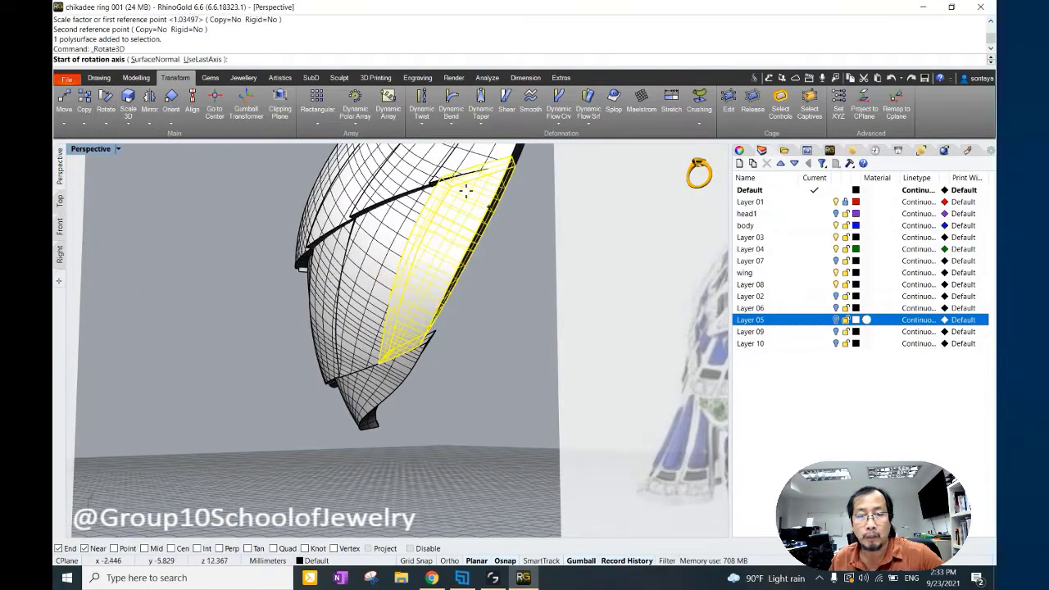
click(444, 179)
click(381, 364)
click(513, 160)
right_drag(525, 376, 220, 368)
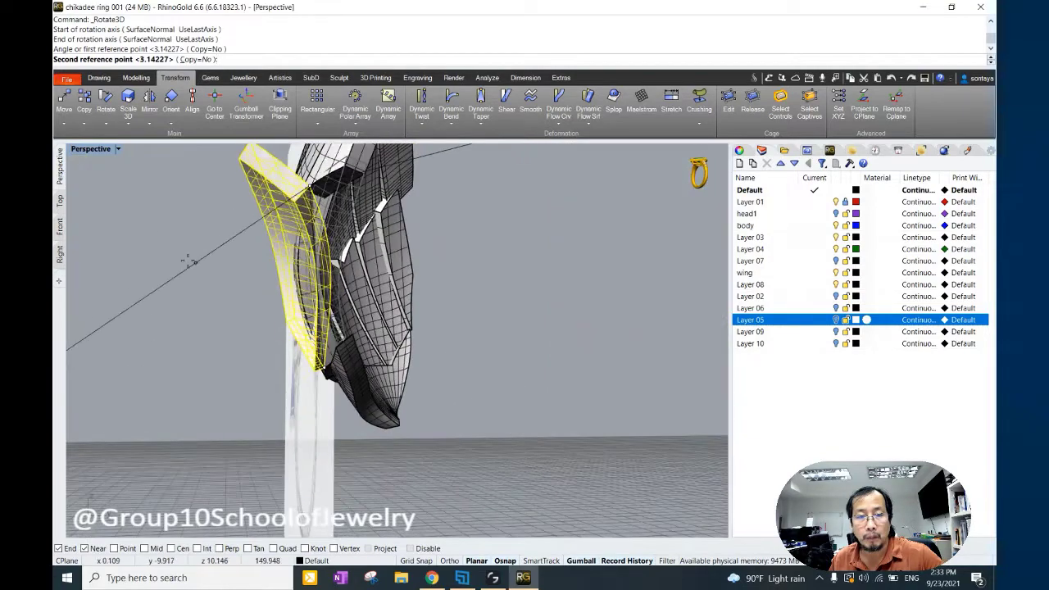
click(429, 282)
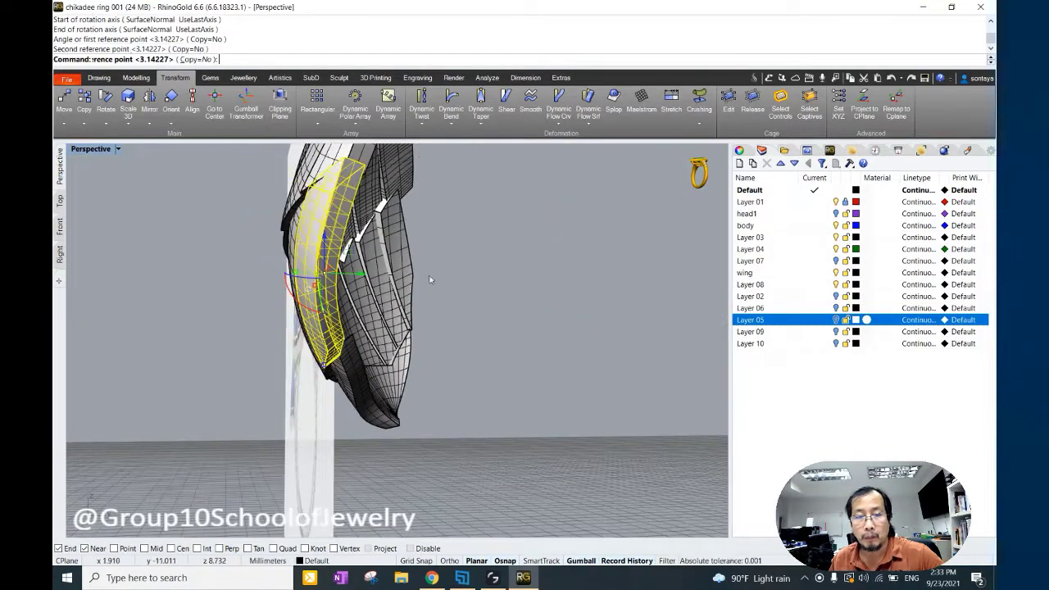
Rotate the piece again in 3D and nudge it slightly into place.
key(Return)
right_drag(428, 283, 387, 188)
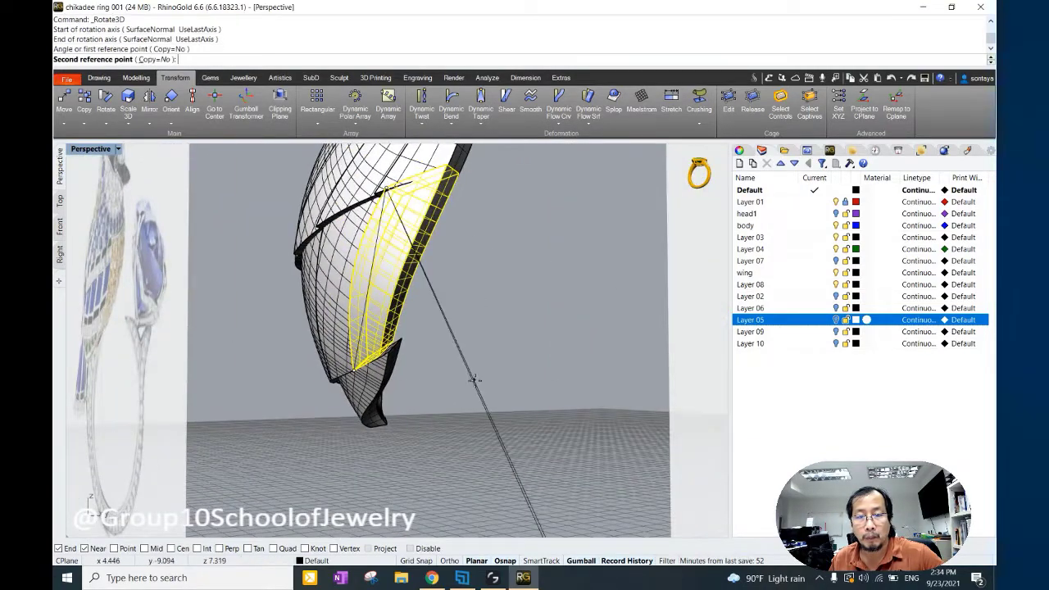
click(550, 533)
click(510, 393)
click(437, 235)
right_drag(438, 234, 360, 275)
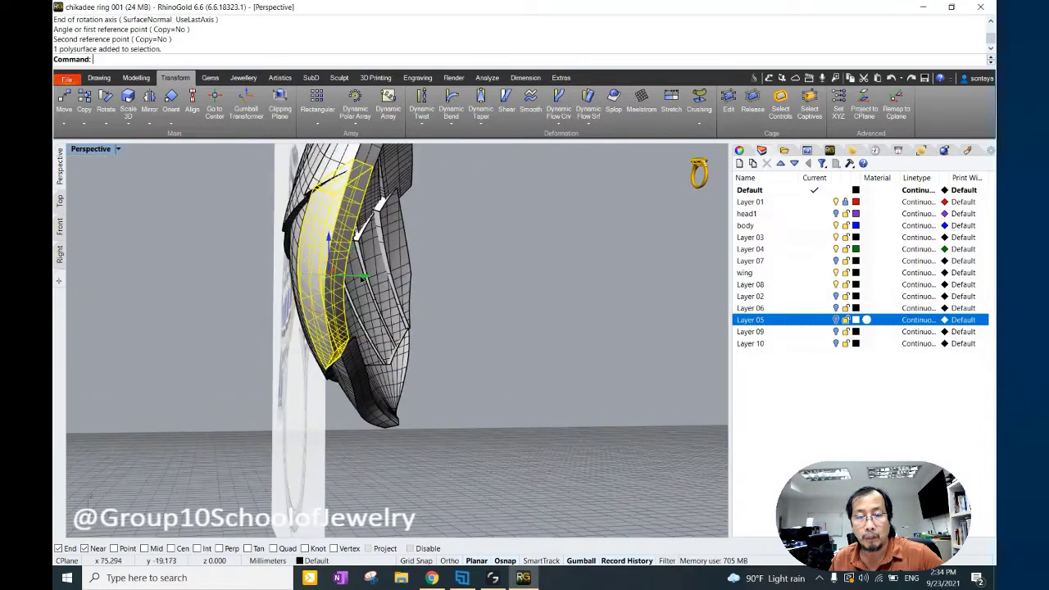
drag(360, 276, 473, 291)
mouse_move(553, 286)
right_down()
mouse_move(468, 253)
mouse_move(394, 245)
mouse_move(465, 332)
mouse_move(450, 376)
mouse_move(419, 384)
mouse_move(524, 376)
right_up()
Move a wing feather piece by an exact distance and check it from above.
click(487, 250)
click(465, 332)
click(418, 302)
mouse_move(403, 327)
right_down()
mouse_move(390, 382)
mouse_move(424, 339)
right_up()
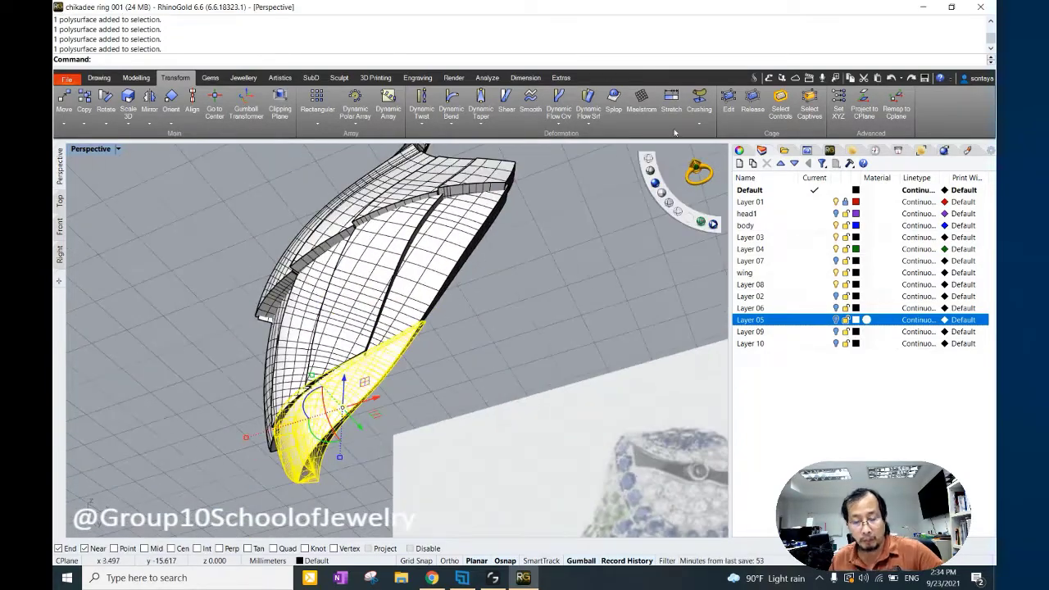
Wrap the body in a bounding-box cage and reshape it by moving the lower cage points.
click(152, 59)
key(Return)
key(Return)
key(Return)
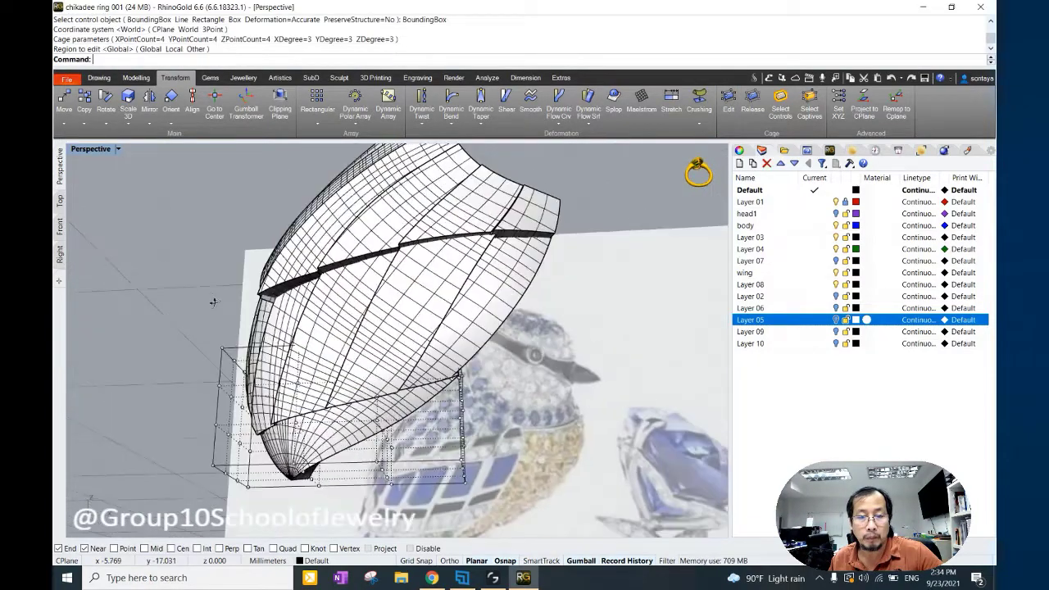
right_drag(459, 409, 499, 446)
drag(499, 447, 423, 238)
mouse_move(423, 238)
right_down()
mouse_move(442, 344)
mouse_move(427, 360)
mouse_move(449, 280)
right_up()
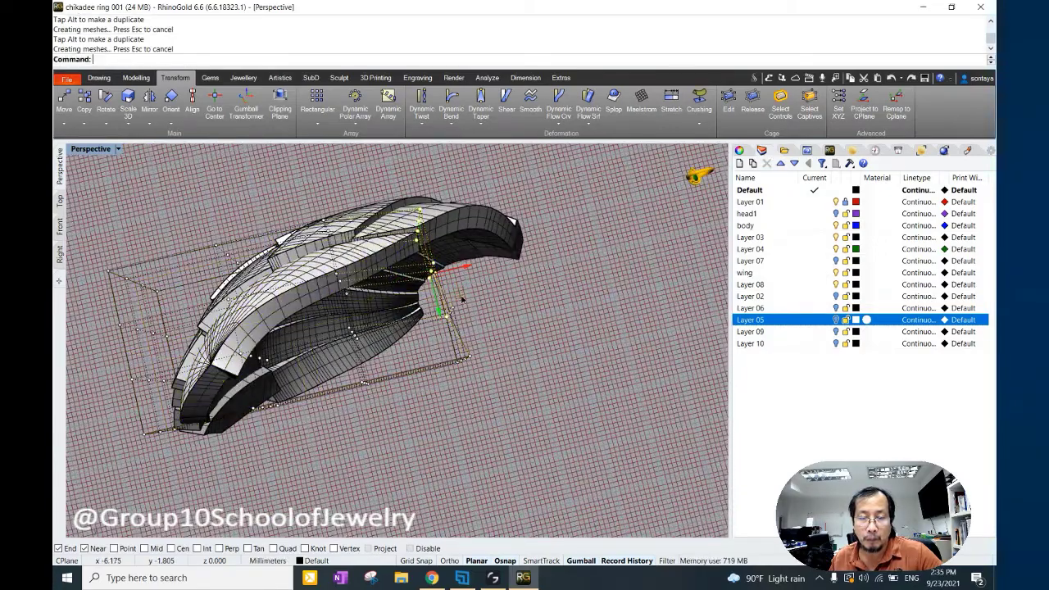
click(504, 282)
right_drag(503, 283, 474, 276)
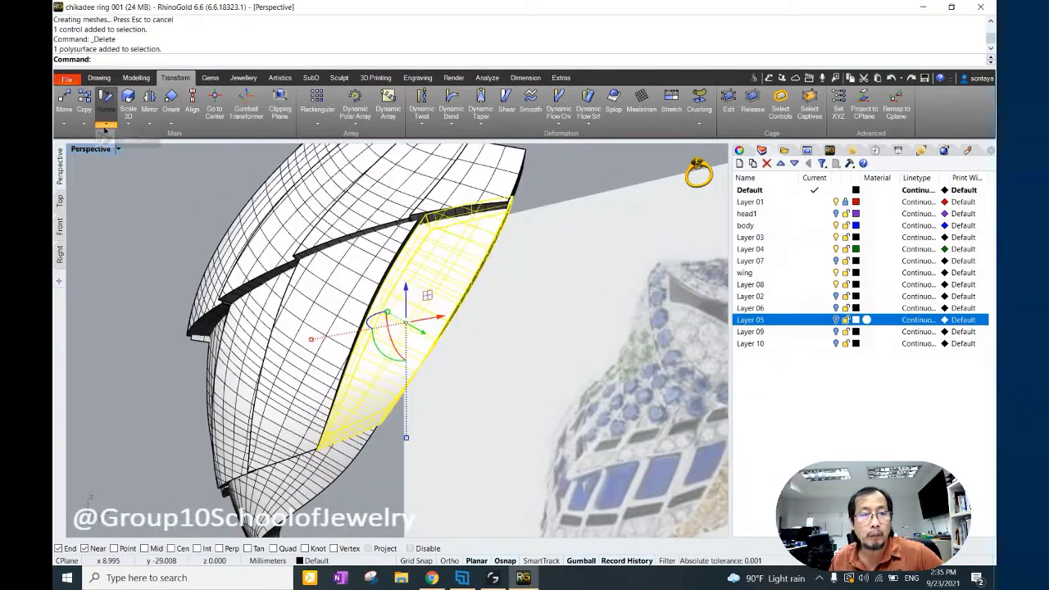
Tilt the underside feather piece about −4.15° with Rotate 3D.
right_click(104, 129)
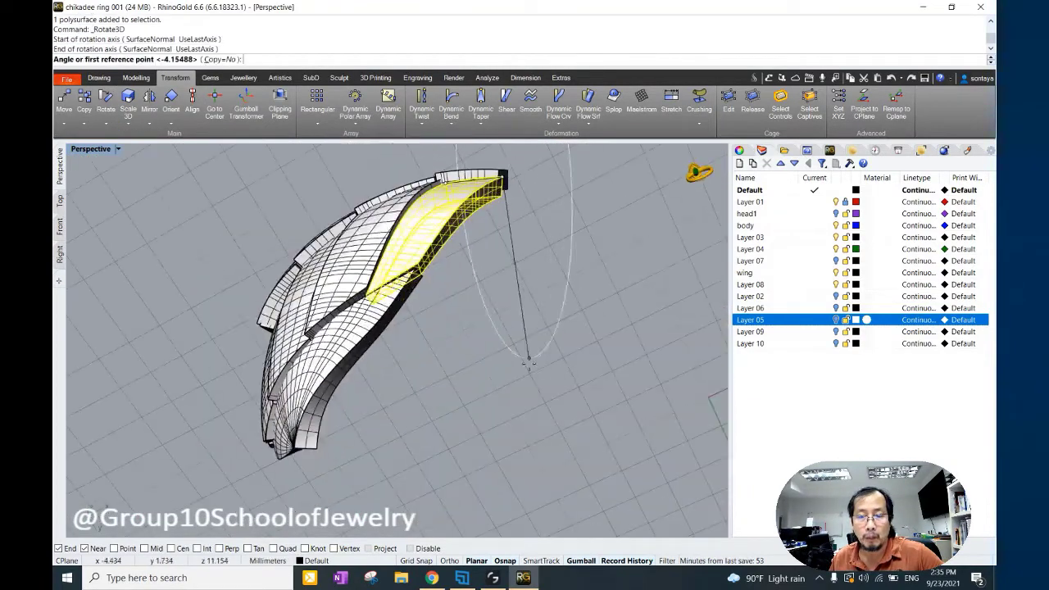
click(531, 371)
click(529, 369)
mouse_move(529, 369)
right_down()
mouse_move(563, 405)
mouse_move(491, 360)
right_up()
Switch the viewport to Rendered display and orbit around the model.
click(653, 183)
mouse_move(653, 183)
right_down()
mouse_move(497, 246)
mouse_move(529, 300)
mouse_move(507, 284)
right_up()
scroll(507, 284, up, 3)
Select the wing piece and put a control cage on it with default options.
scroll(507, 284, up, 3)
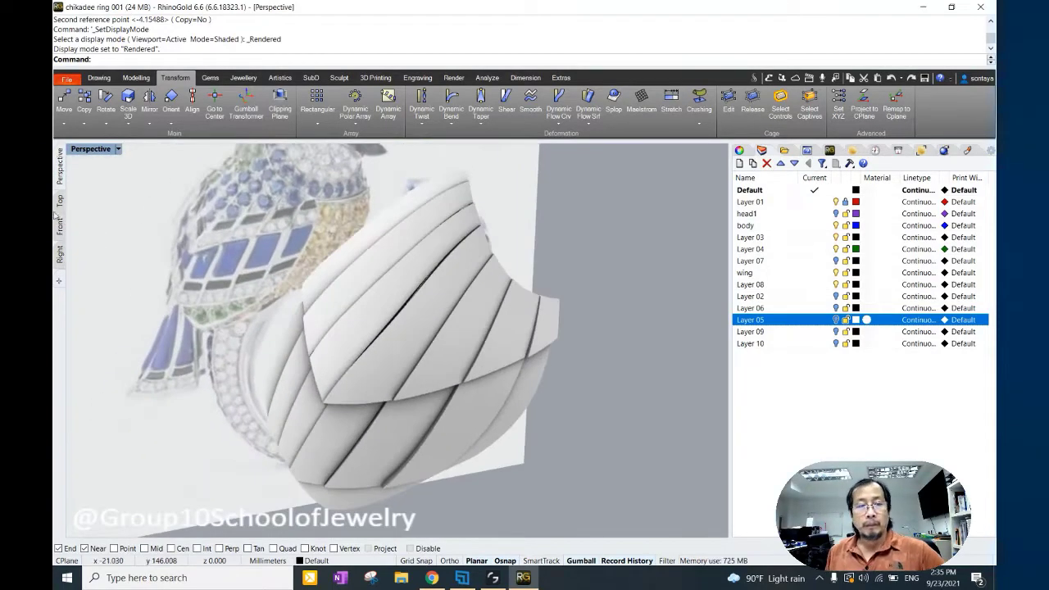
click(59, 226)
scroll(365, 261, up, 3)
click(59, 165)
scroll(465, 243, up, 3)
click(465, 242)
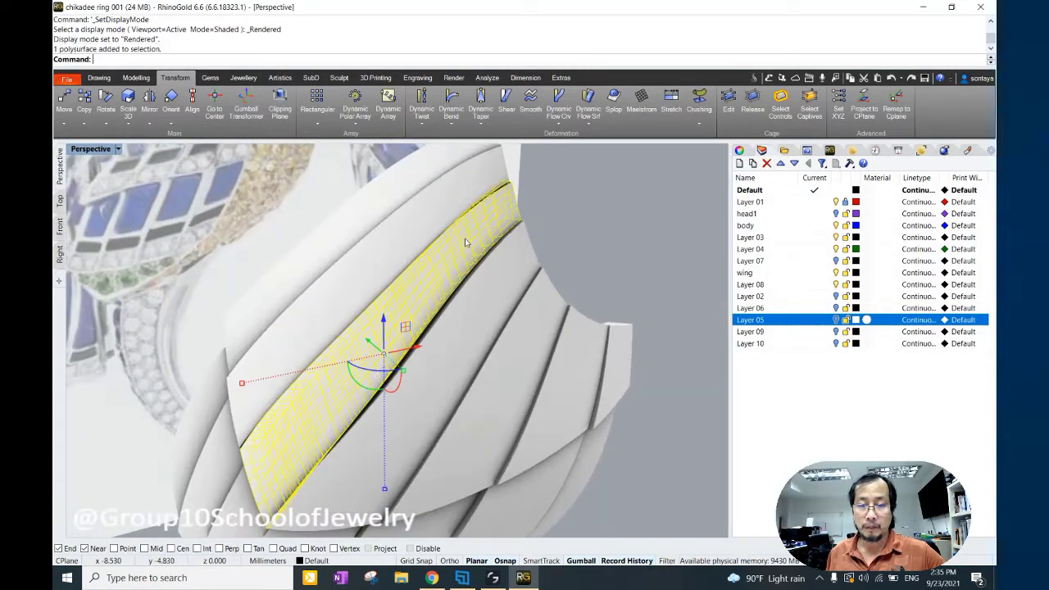
scroll(394, 187, down, 5)
click(729, 102)
key(Return)
key(Return)
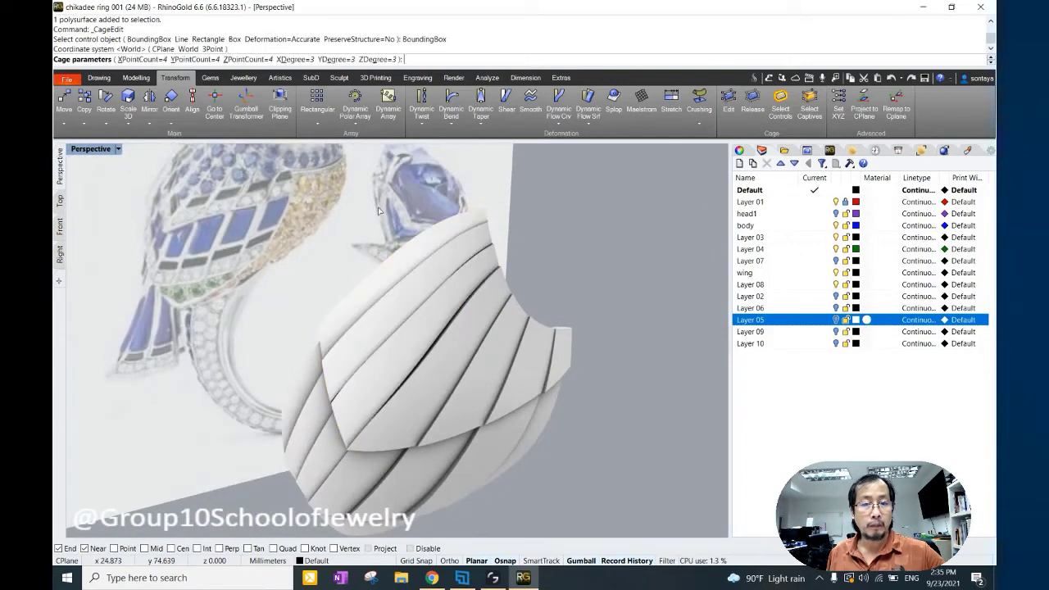
key(Return)
key(Return)
Pull the wing's upper cage points to reshape it, then remove the cage.
right_drag(376, 203, 382, 232)
drag(382, 232, 434, 250)
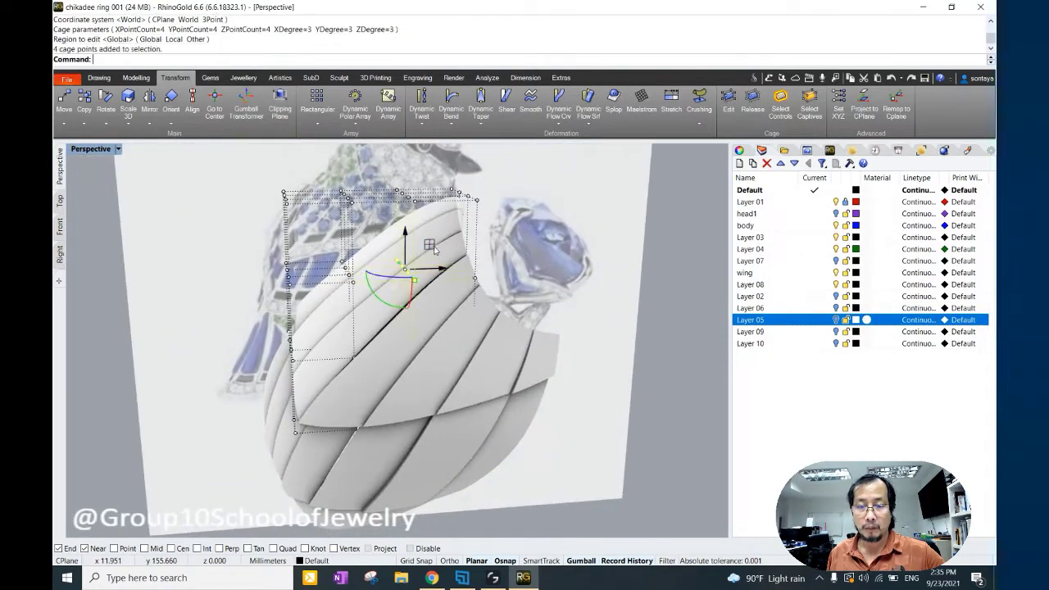
right_drag(531, 252, 371, 296)
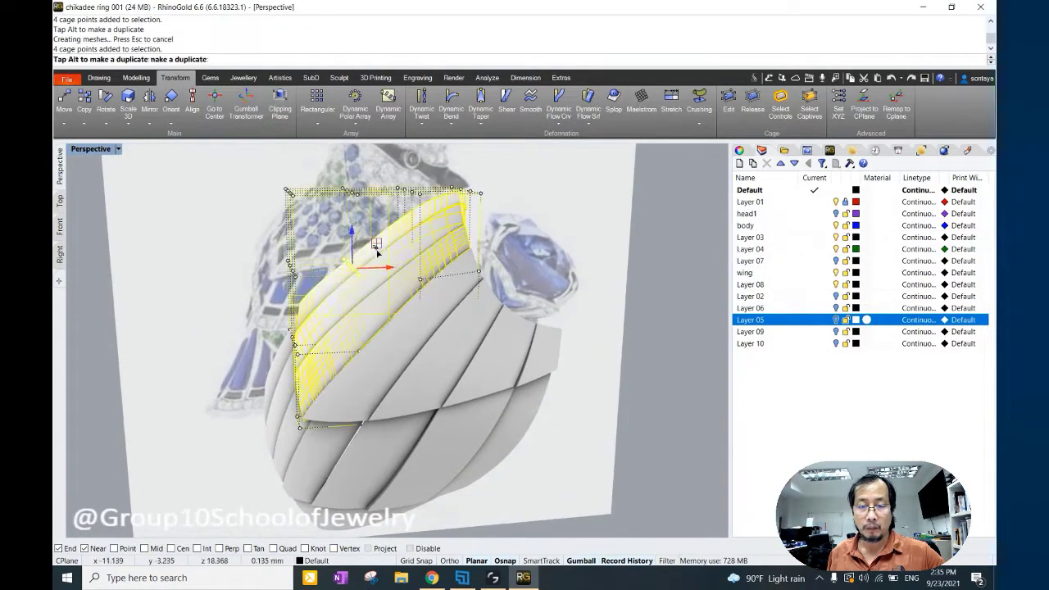
right_drag(533, 237, 437, 232)
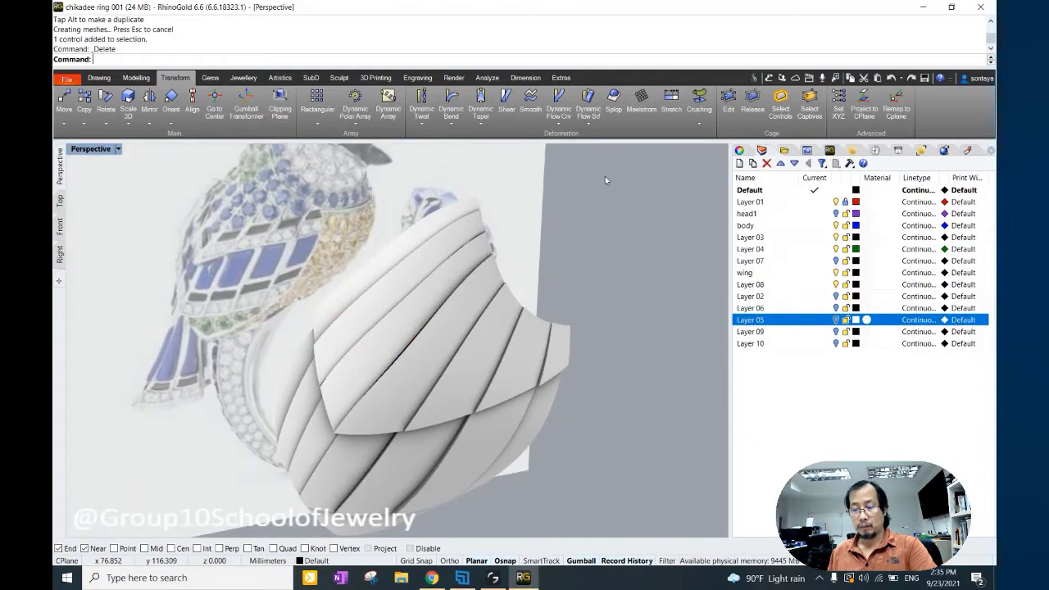
key(ctrl+alt+s)
Select all 15 body polysurfaces and group them.
mouse_move(573, 222)
right_down()
mouse_move(581, 283)
mouse_move(525, 328)
mouse_move(574, 320)
mouse_move(551, 358)
right_up()
click(525, 328)
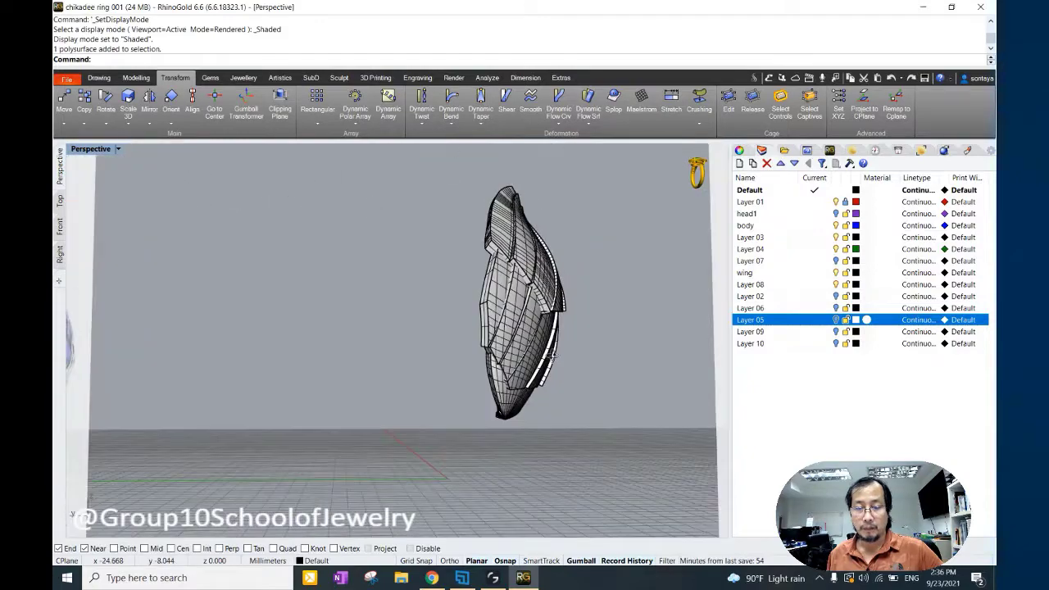
scroll(538, 349, up, 2)
click(539, 348)
drag(497, 344, 499, 345)
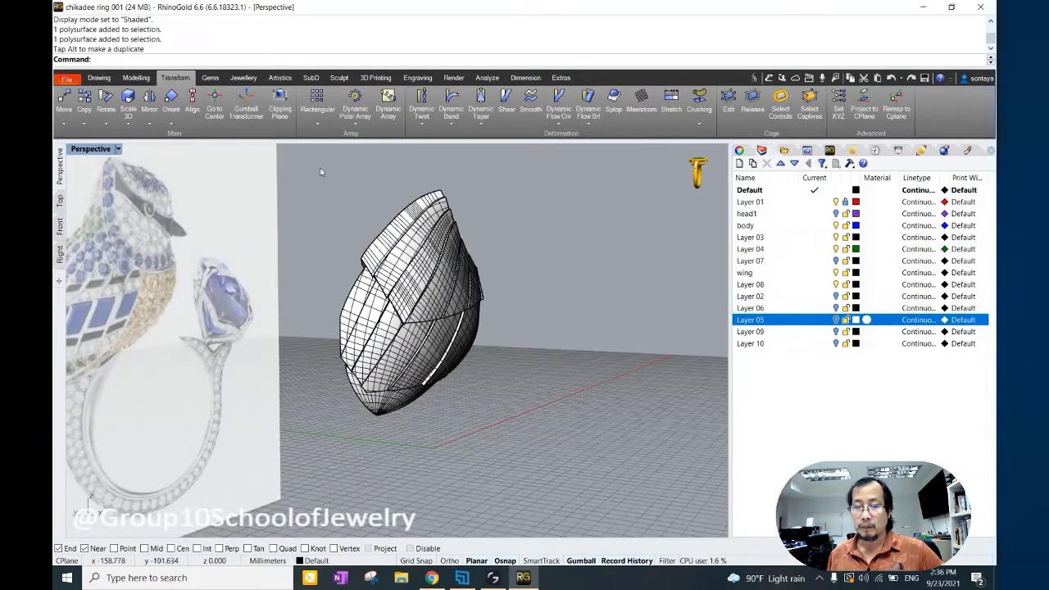
key(ctrl+a)
click(558, 345)
Show the hidden reference image planes again and select the grouped body.
click(835, 343)
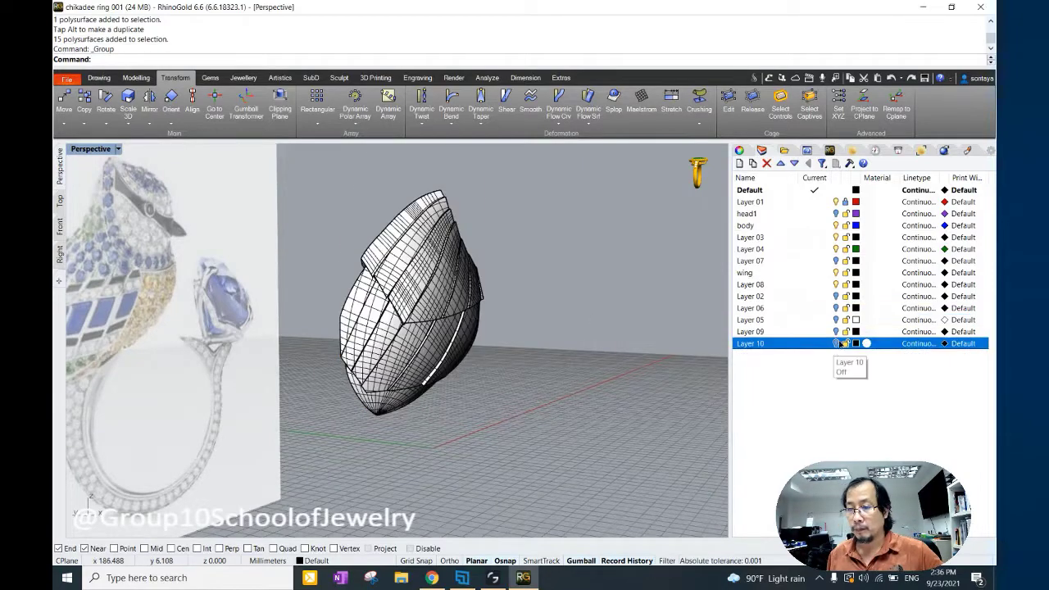
key(ctrl+z)
key(ctrl+alt+h)
right_drag(459, 295, 495, 287)
key(ctrl+a)
click(495, 288)
key(ctrl+a)
Cage-edit the grouped body and pull its upper cage points to bend it.
click(728, 100)
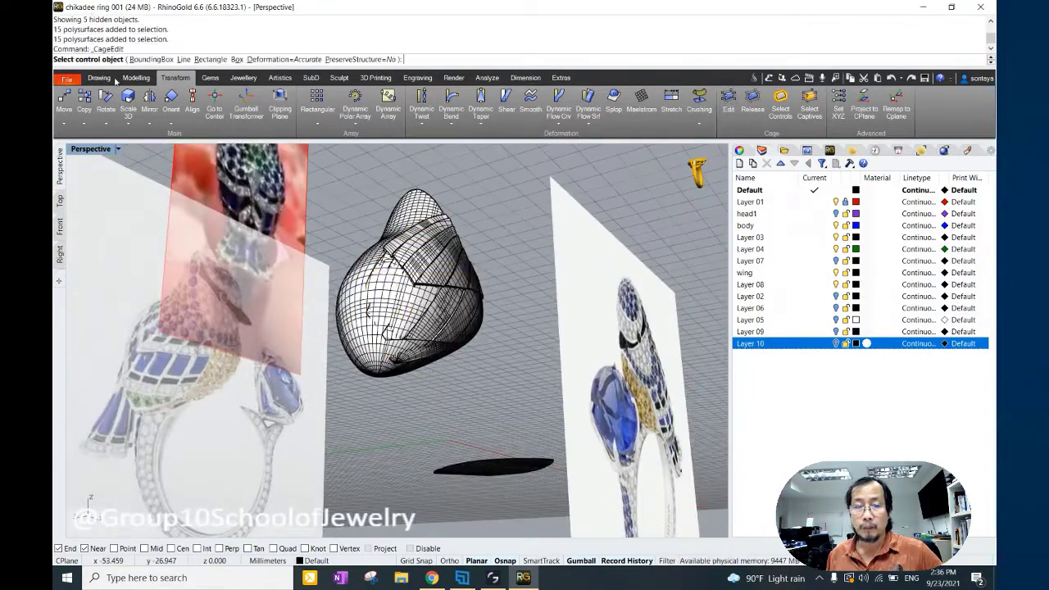
key(Return)
key(Return)
key(Return)
right_drag(352, 211, 393, 213)
drag(231, 292, 305, 347)
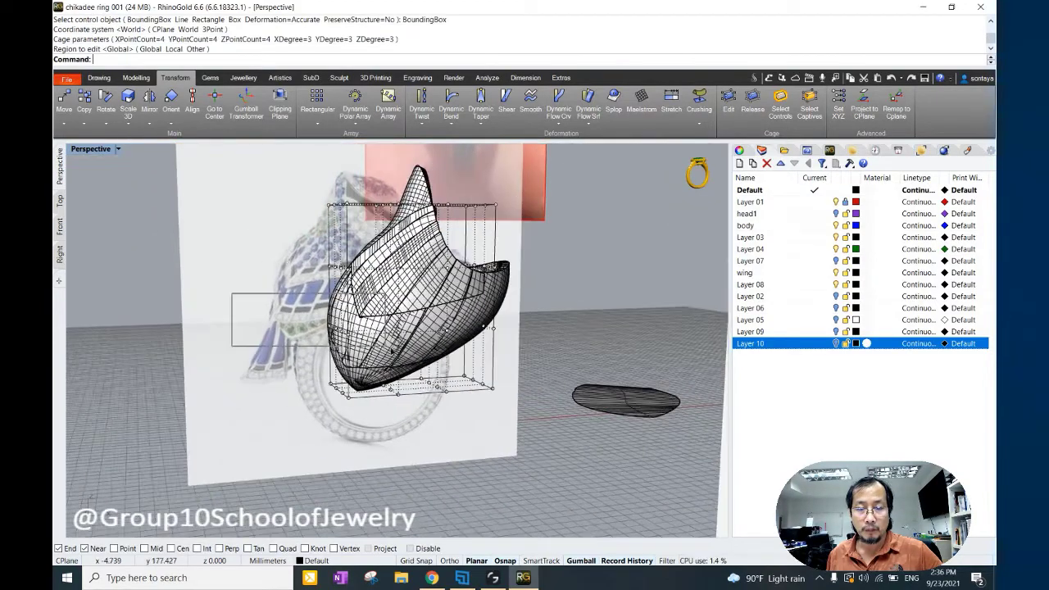
right_drag(305, 347, 427, 345)
drag(427, 344, 417, 336)
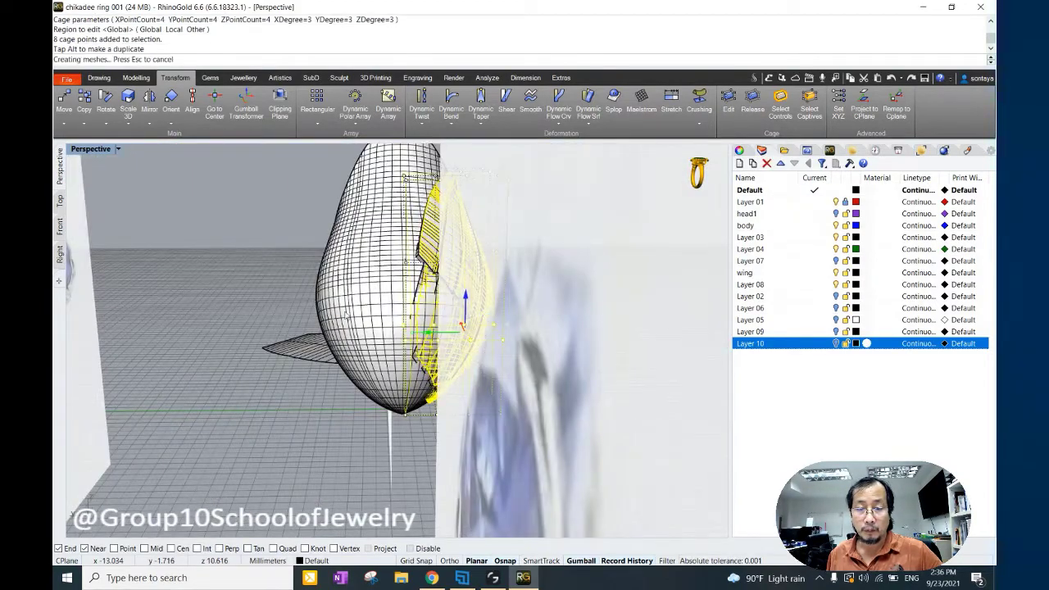
mouse_move(347, 315)
right_down()
mouse_move(332, 274)
mouse_move(211, 250)
right_up()
right_drag(427, 325, 440, 322)
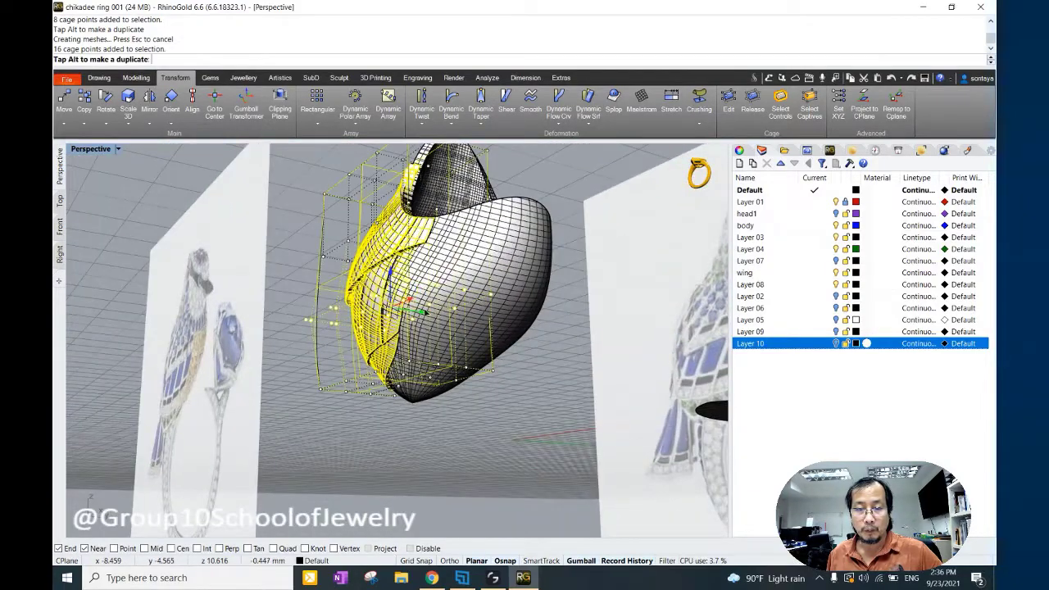
right_drag(427, 310, 423, 309)
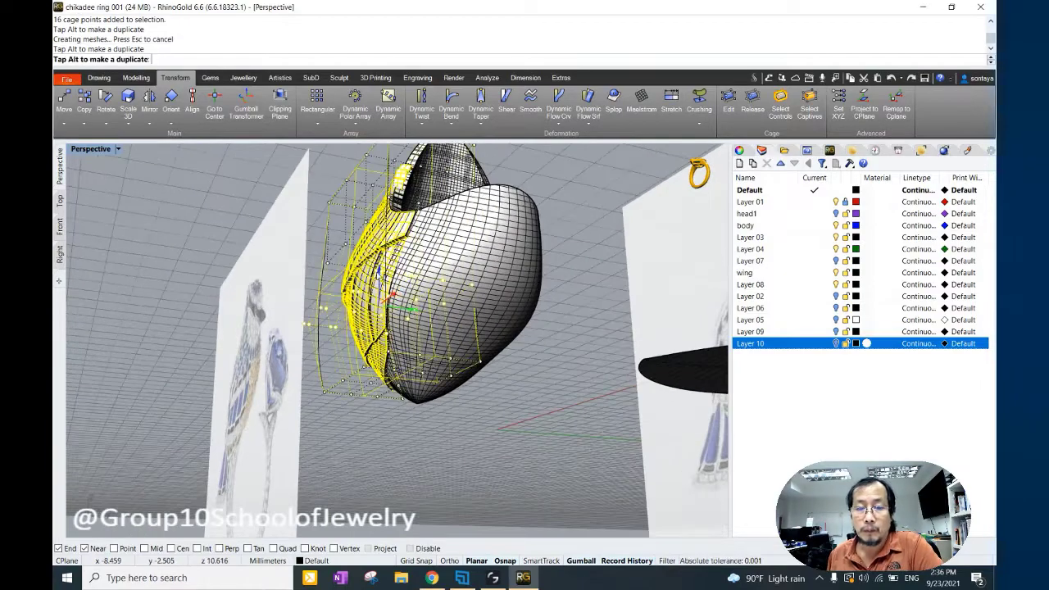
Shift a second set of cage points to reshape the body, then use Rendered display.
click(328, 256)
drag(409, 312, 269, 313)
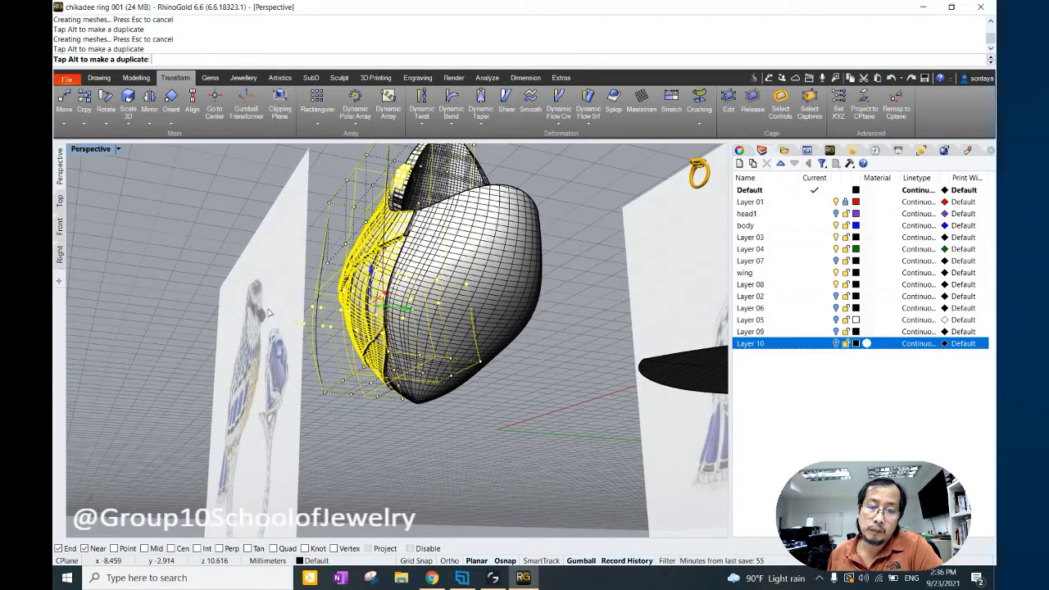
right_drag(227, 328, 302, 351)
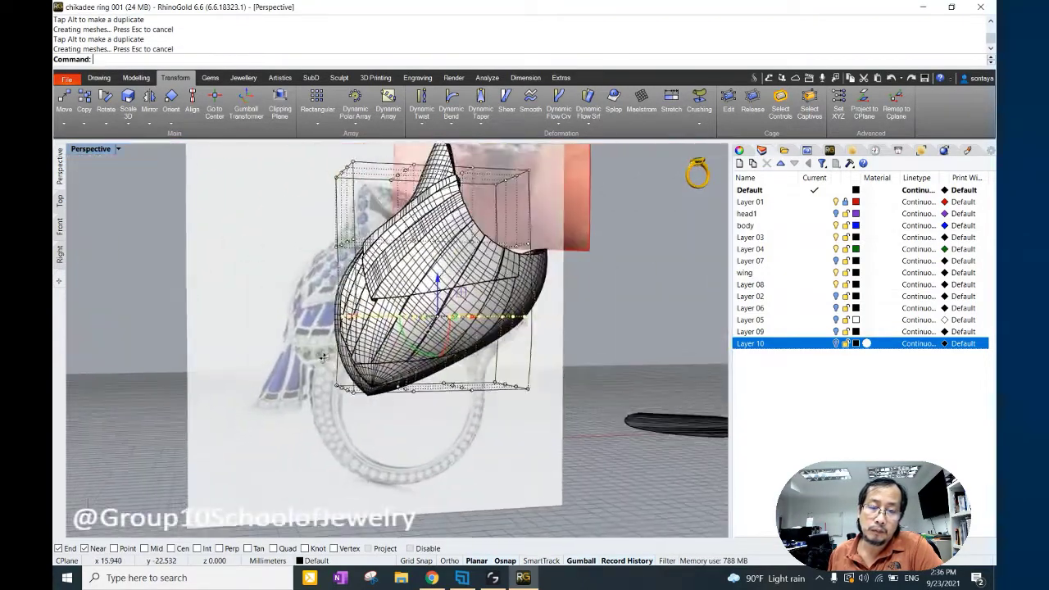
right_drag(354, 401, 364, 394)
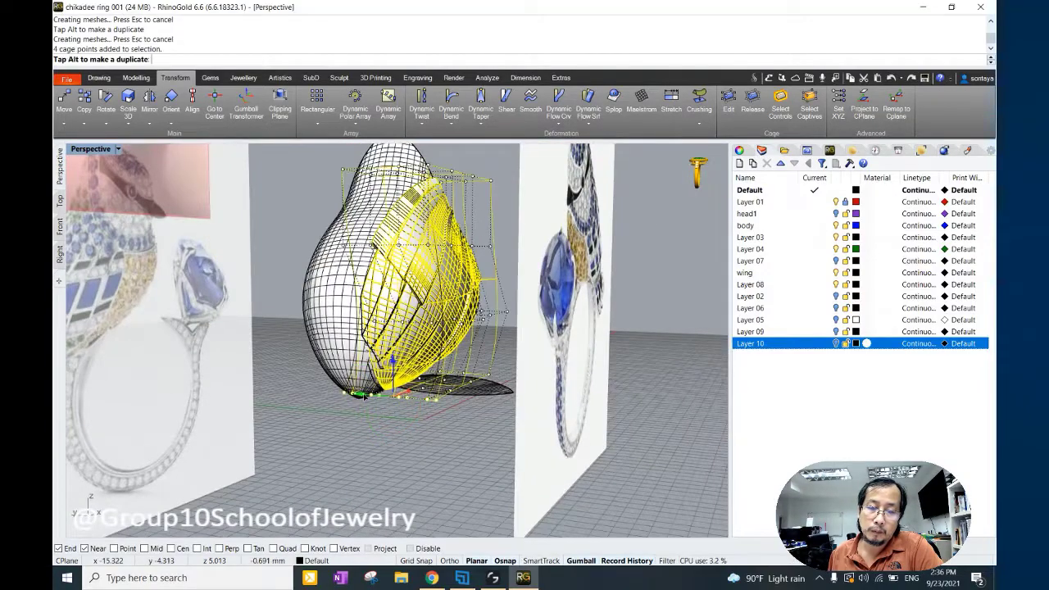
right_drag(284, 305, 462, 348)
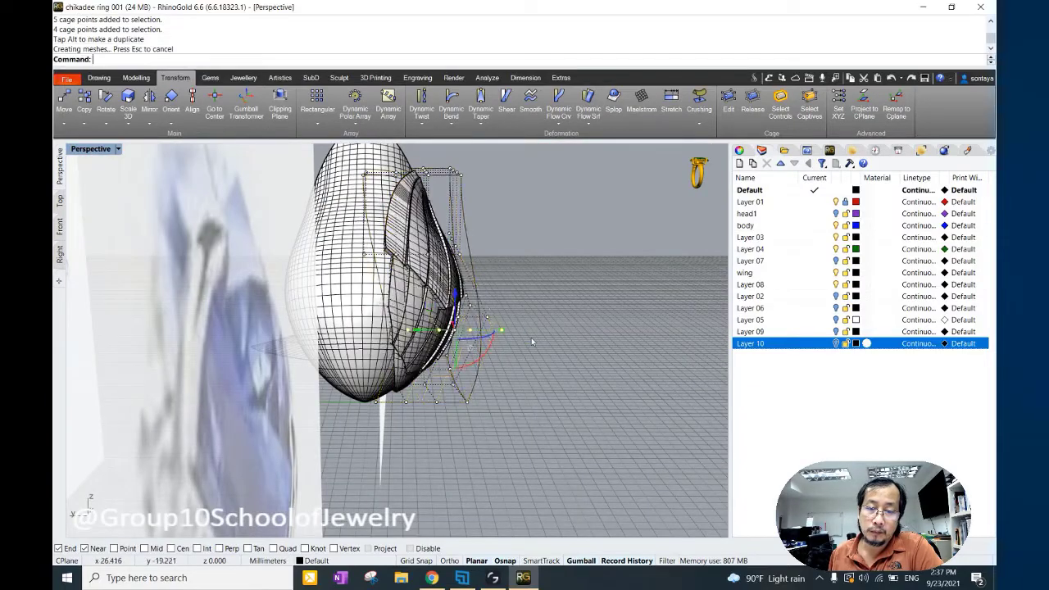
mouse_move(532, 341)
right_down()
mouse_move(501, 281)
mouse_move(520, 244)
right_up()
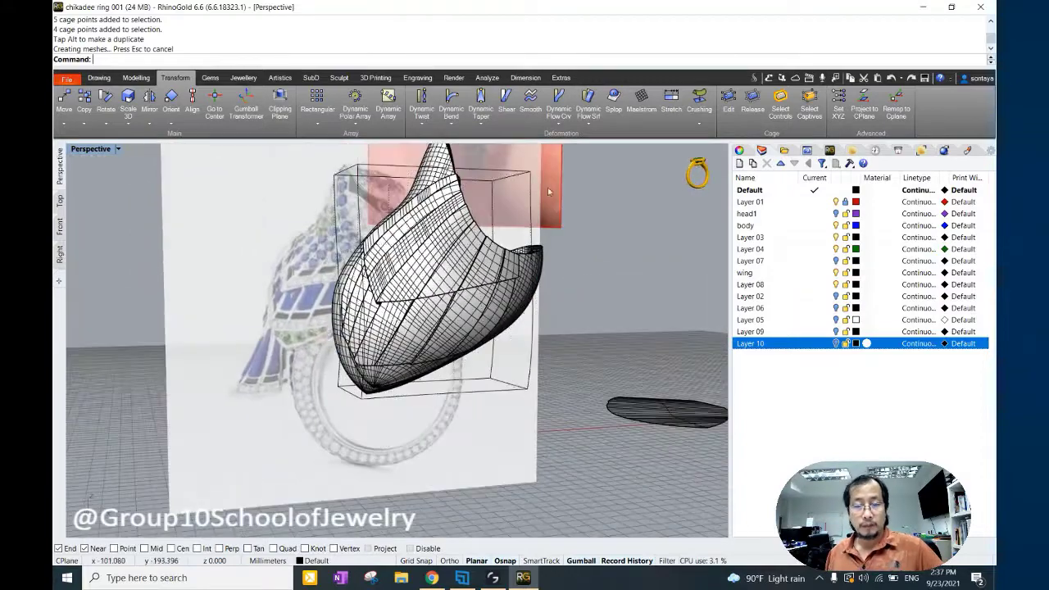
drag(548, 191, 550, 203)
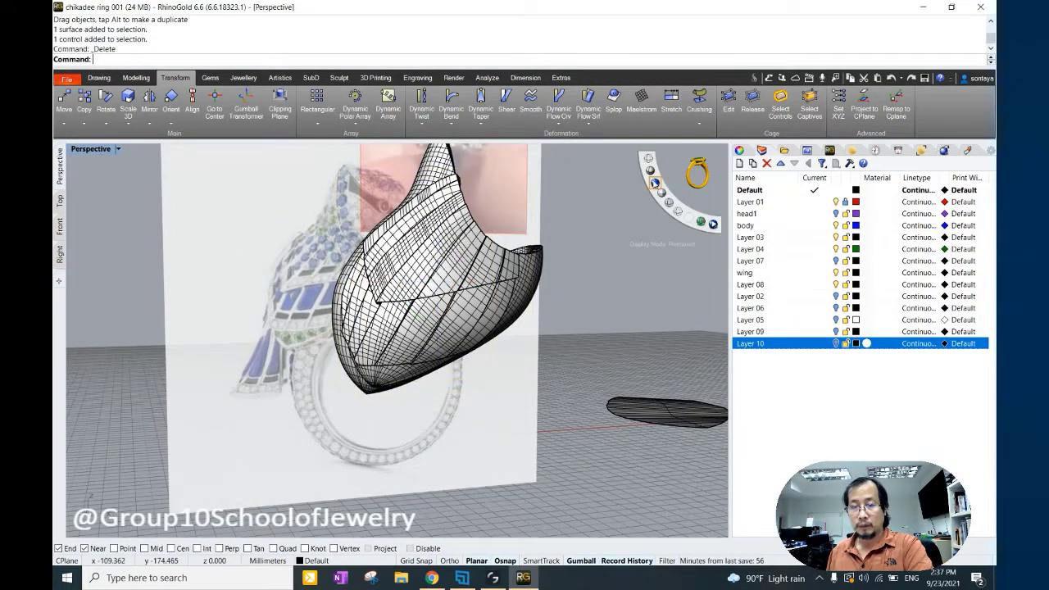
click(653, 182)
right_drag(546, 304, 529, 297)
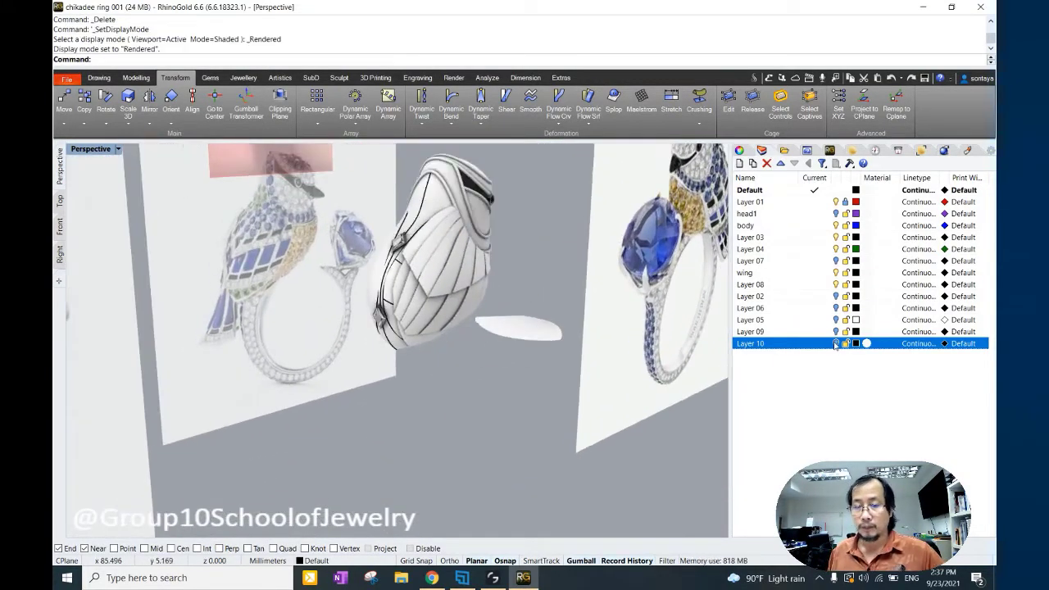
Select the grouped body and add a new control cage with default options.
right_drag(553, 379, 464, 317)
click(404, 308)
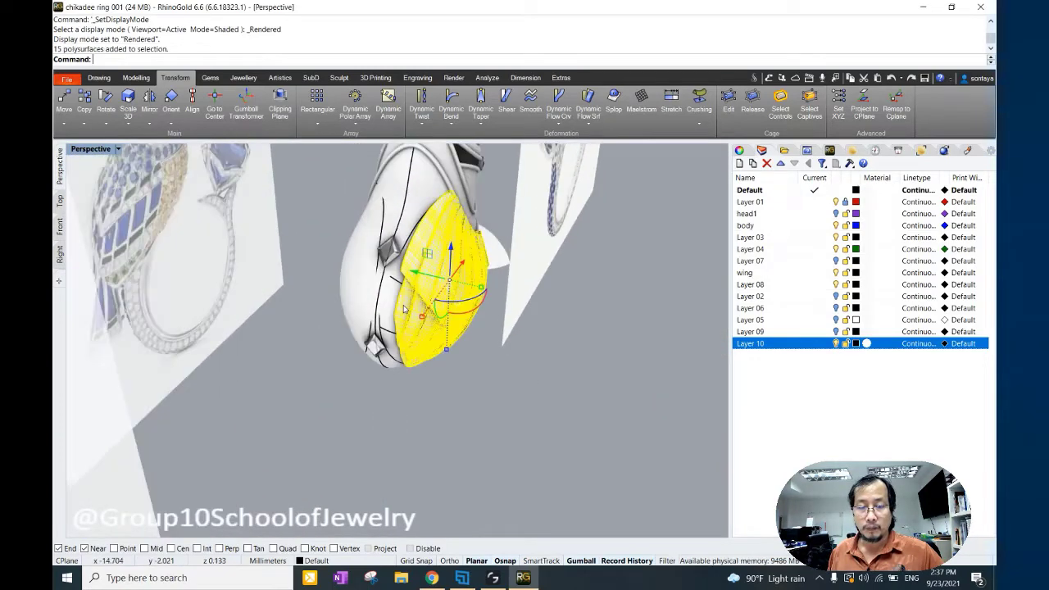
click(729, 100)
click(131, 59)
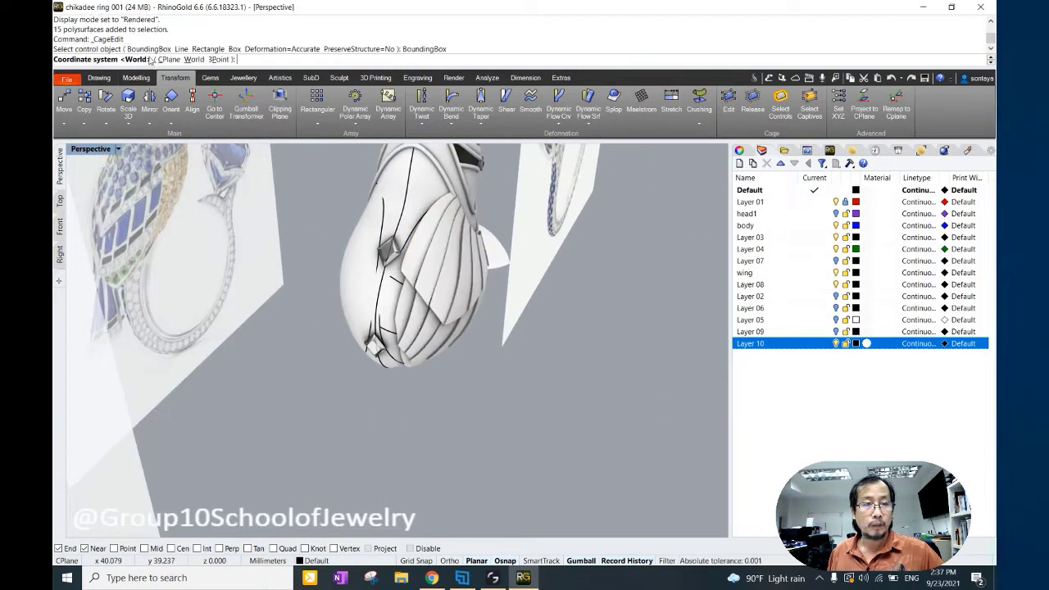
key(Return)
key(Return)
key(Return)
Pull four lower cage points to tuck the body under.
right_drag(301, 298, 335, 316)
scroll(336, 315, up, 3)
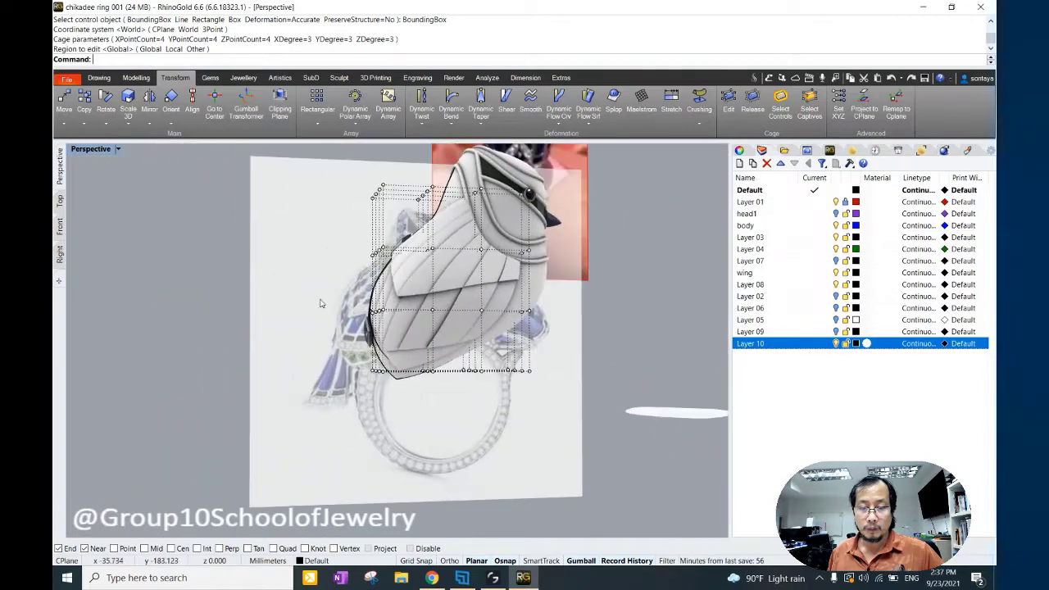
drag(325, 297, 394, 326)
scroll(379, 323, up, 3)
right_drag(379, 323, 370, 328)
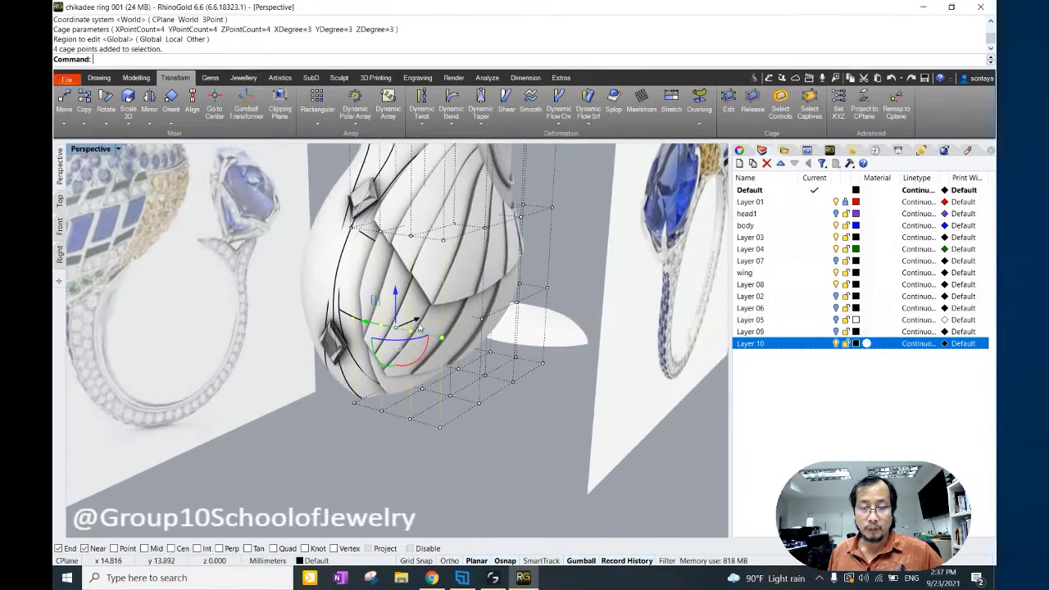
drag(370, 327, 351, 336)
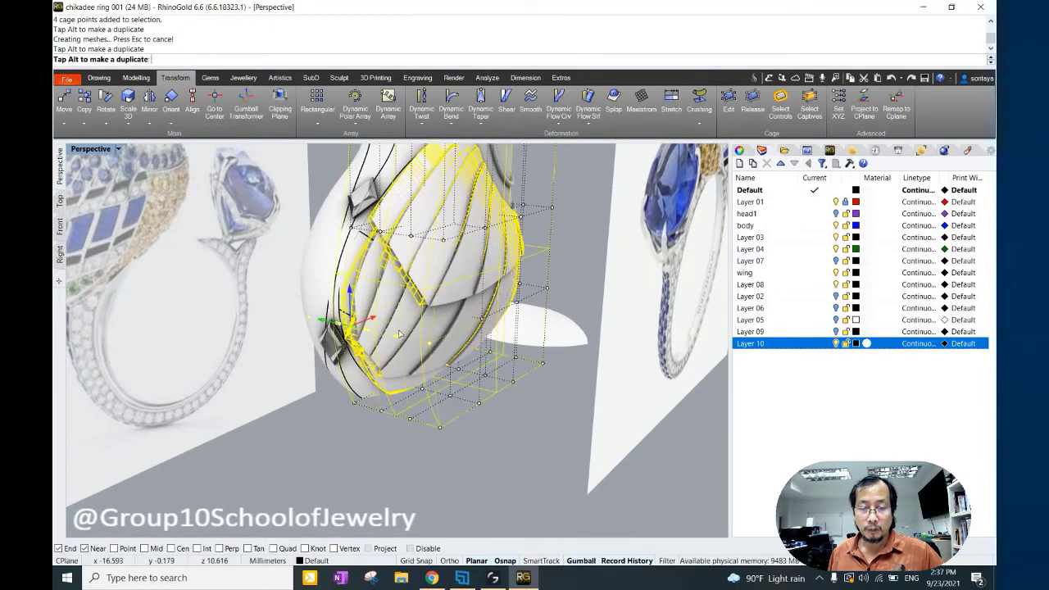
right_drag(398, 330, 396, 320)
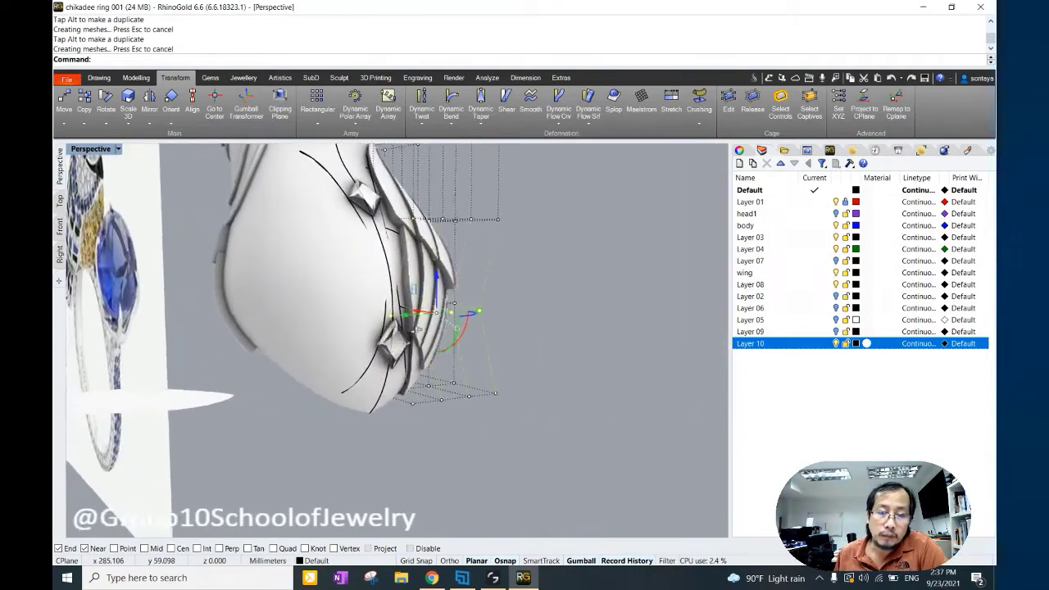
right_drag(533, 314, 360, 327)
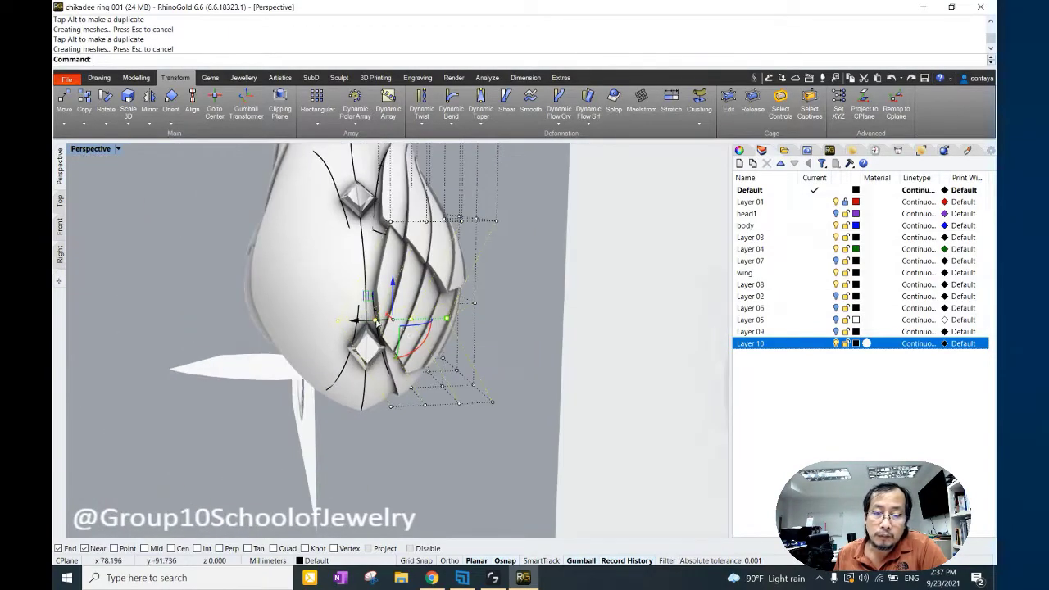
drag(378, 319, 385, 324)
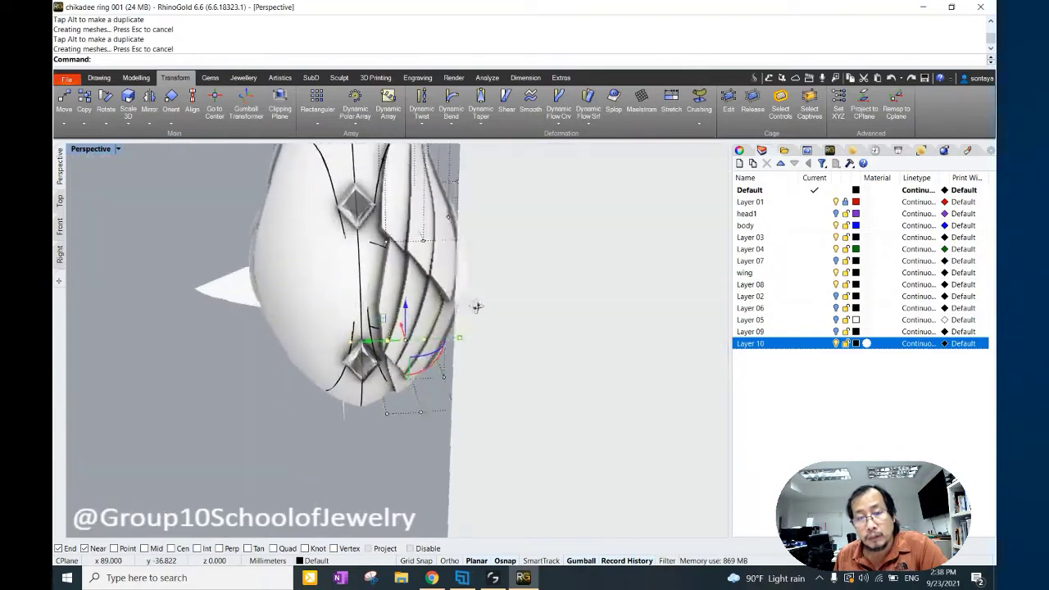
Window-select the cage points around the wing.
right_drag(477, 307, 298, 197)
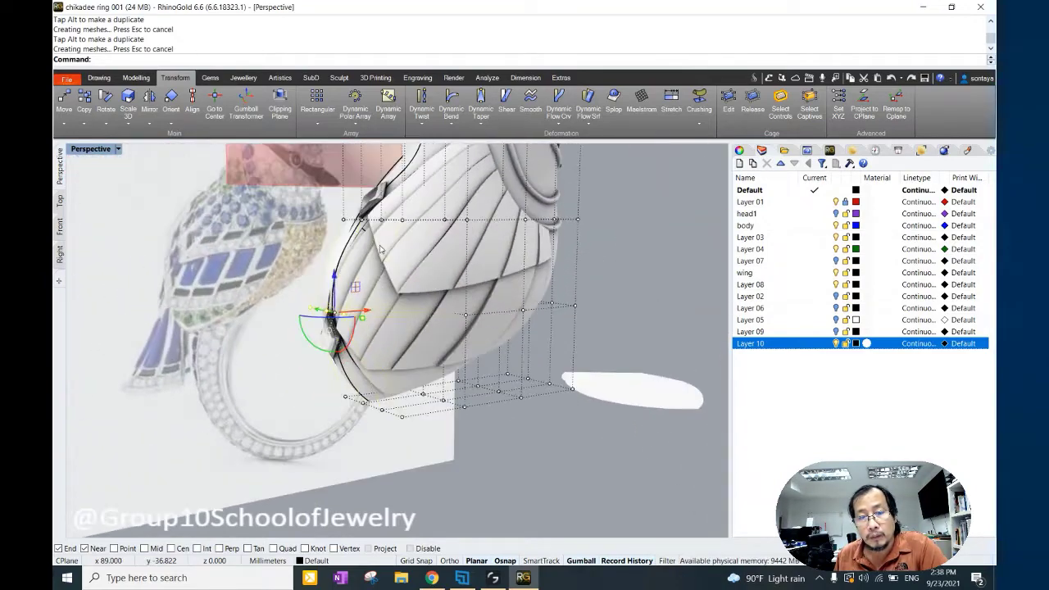
drag(298, 196, 385, 319)
scroll(456, 221, up, 3)
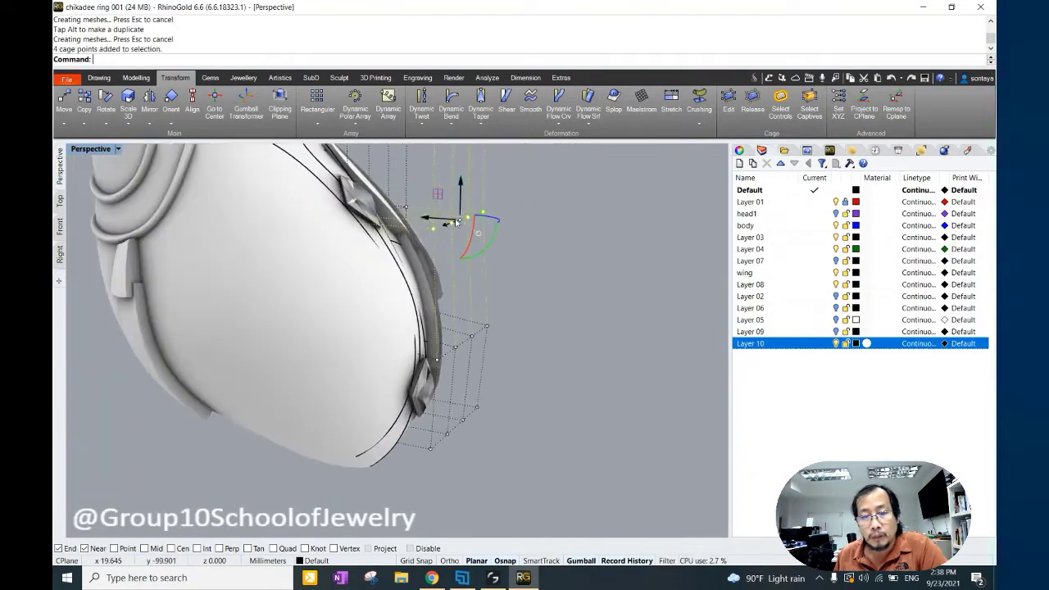
scroll(562, 263, down, 3)
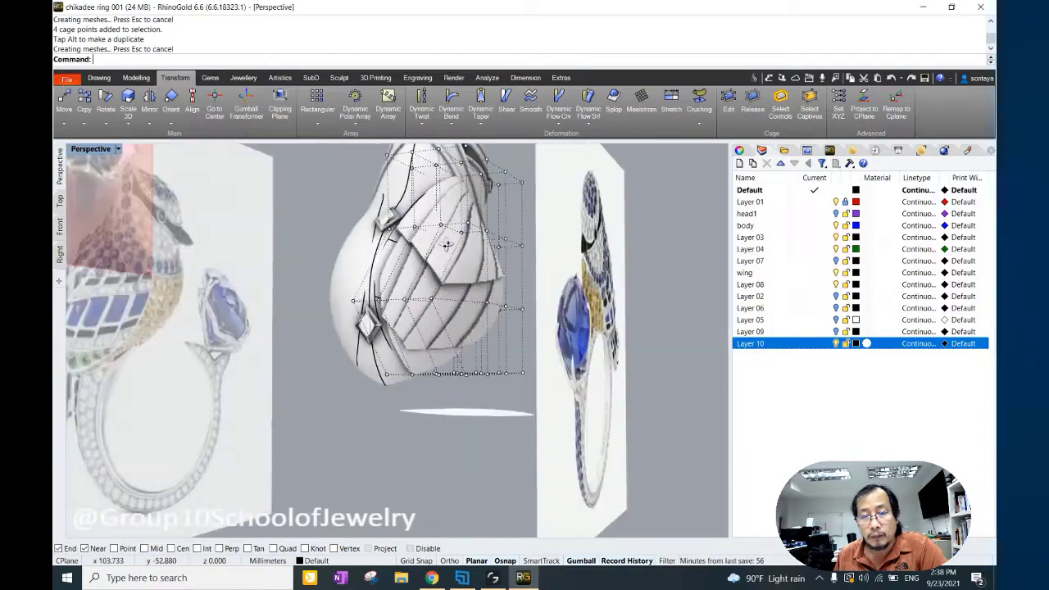
mouse_move(562, 263)
right_down()
mouse_move(378, 308)
mouse_move(393, 224)
right_up()
scroll(378, 308, up, 5)
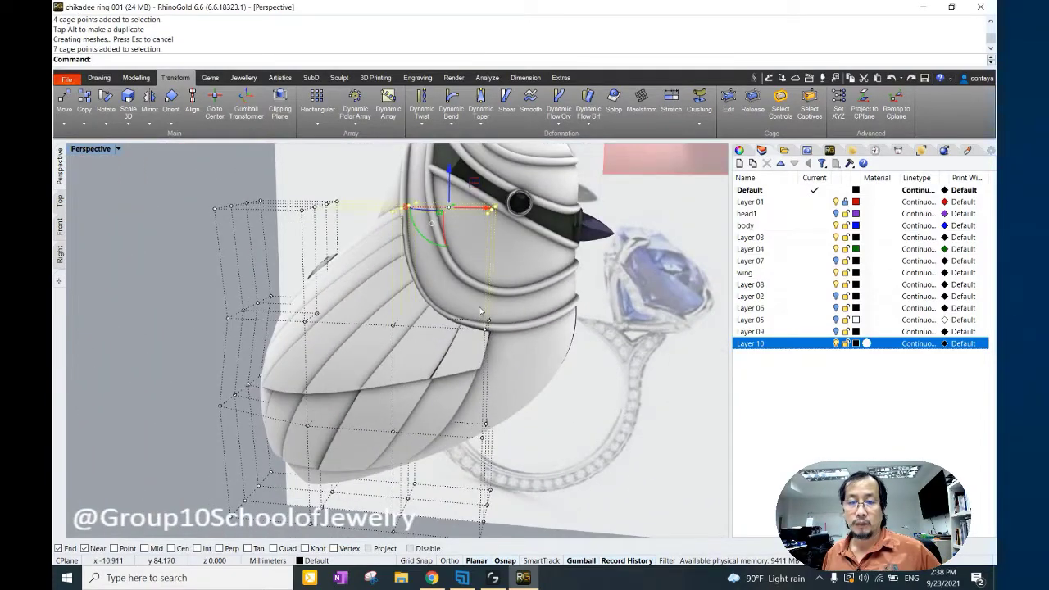
right_drag(481, 310, 463, 294)
shift+drag(416, 216, 469, 312)
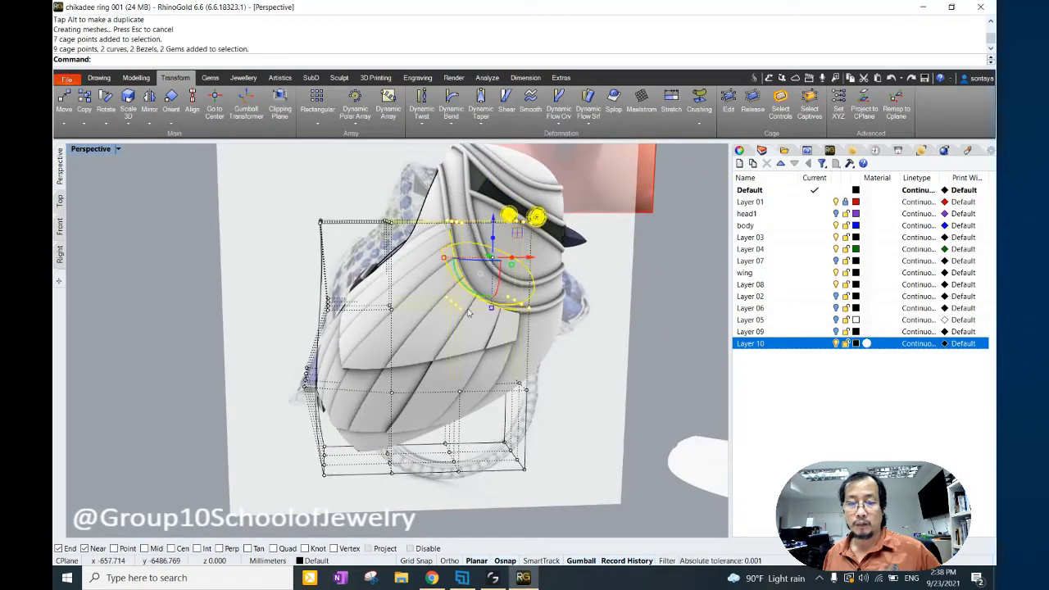
shift+drag(542, 245, 542, 244)
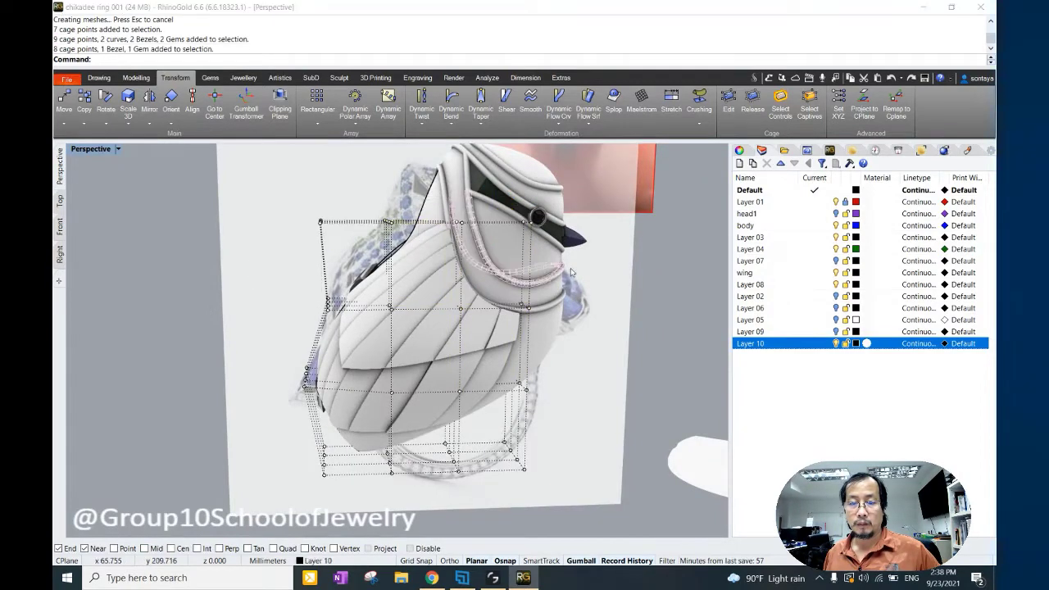
right_drag(542, 244, 435, 206)
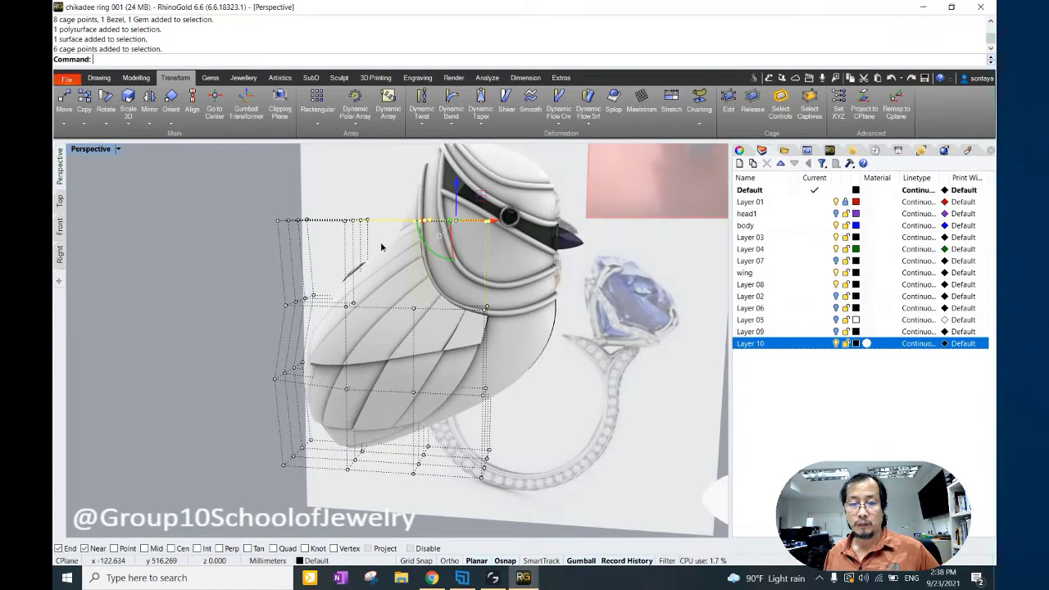
Drop four points from the selection and shift the remaining wing cage points.
ctrl+click(430, 323)
mouse_move(430, 323)
right_down()
mouse_move(450, 315)
mouse_move(344, 270)
right_up()
scroll(327, 266, up, 3)
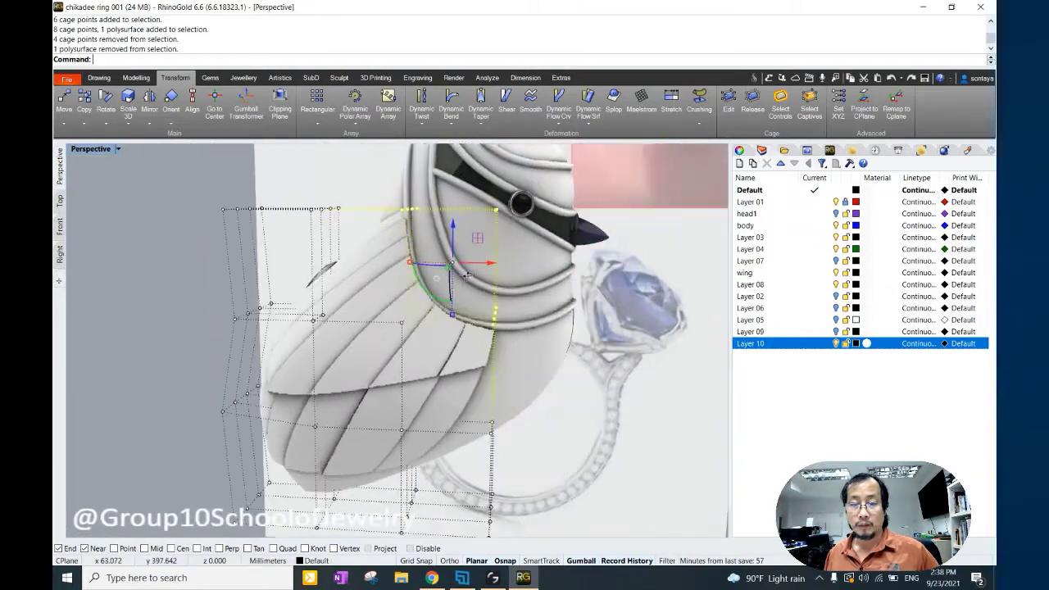
scroll(323, 264, up, 2)
drag(323, 265, 327, 264)
mouse_move(327, 265)
right_down()
mouse_move(306, 275)
mouse_move(301, 265)
right_up()
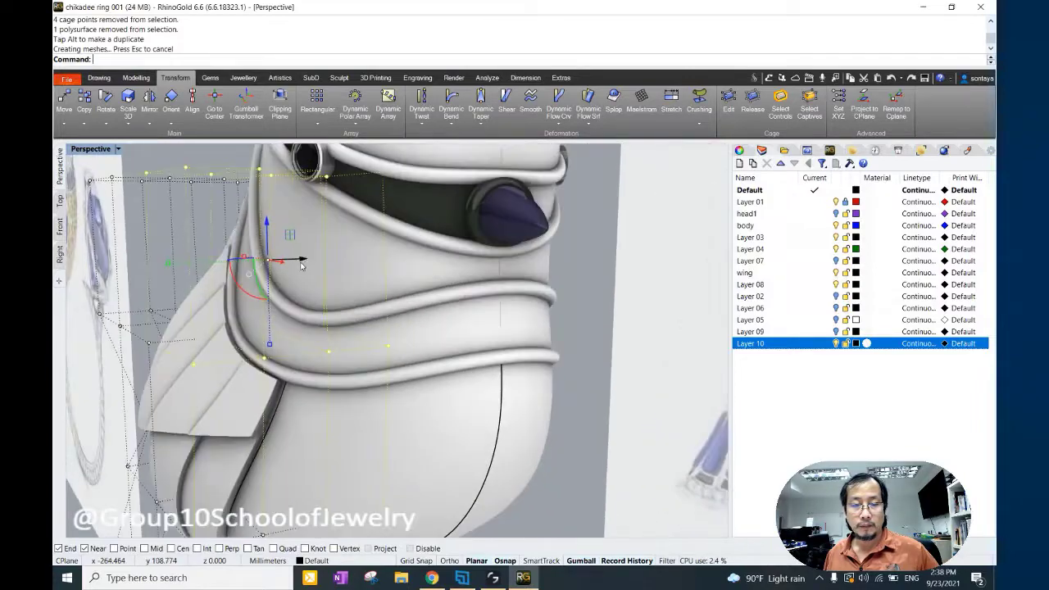
drag(300, 265, 288, 288)
Move four neck cage points in under the bird's head.
right_drag(282, 297, 352, 176)
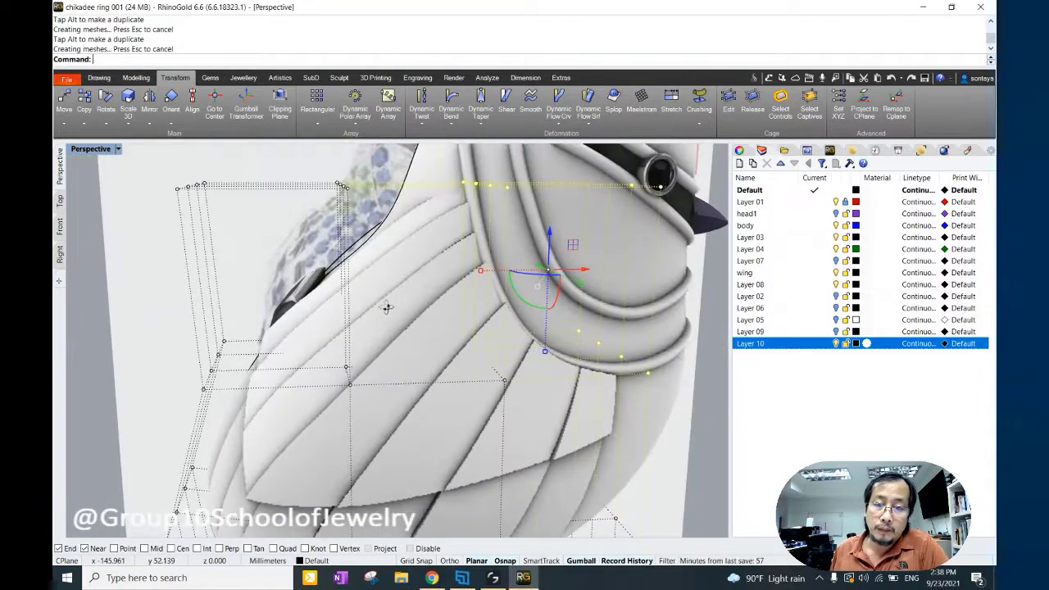
drag(462, 314, 463, 315)
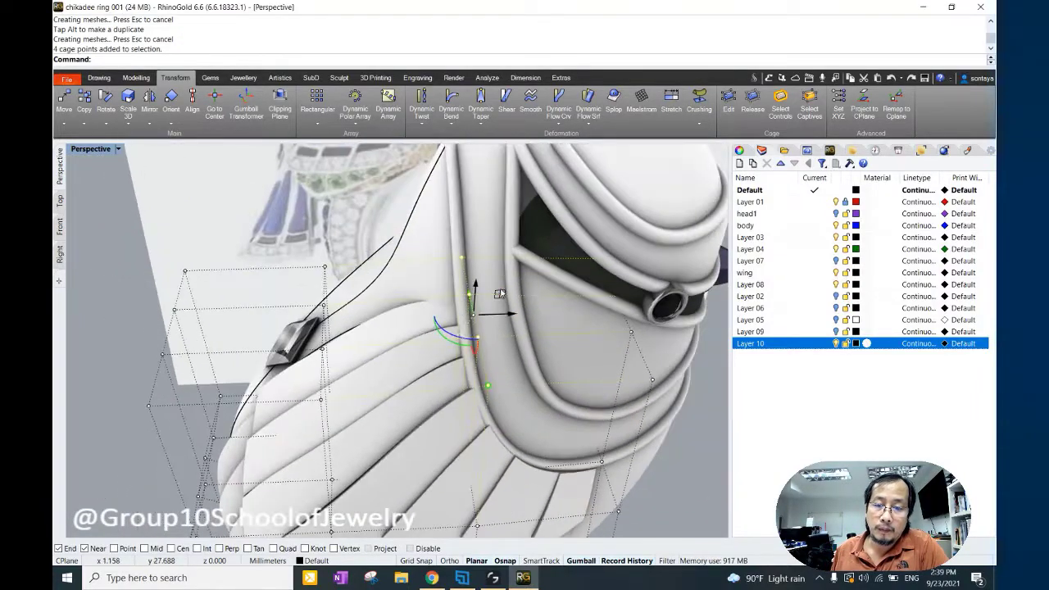
right_drag(499, 293, 487, 379)
drag(487, 380, 484, 375)
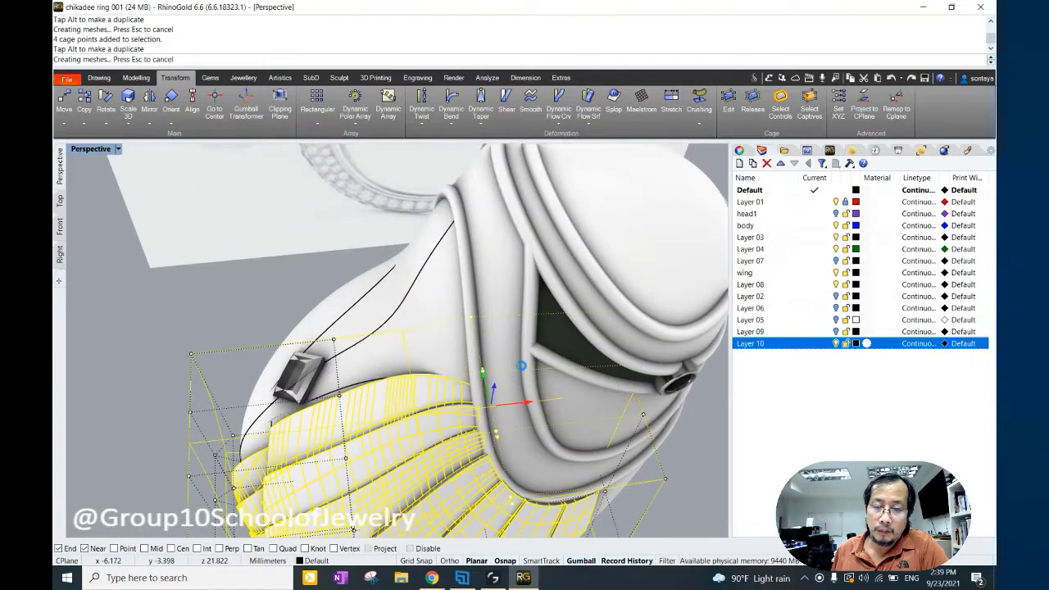
scroll(339, 208, up, 3)
scroll(338, 208, up, 3)
drag(338, 208, 339, 209)
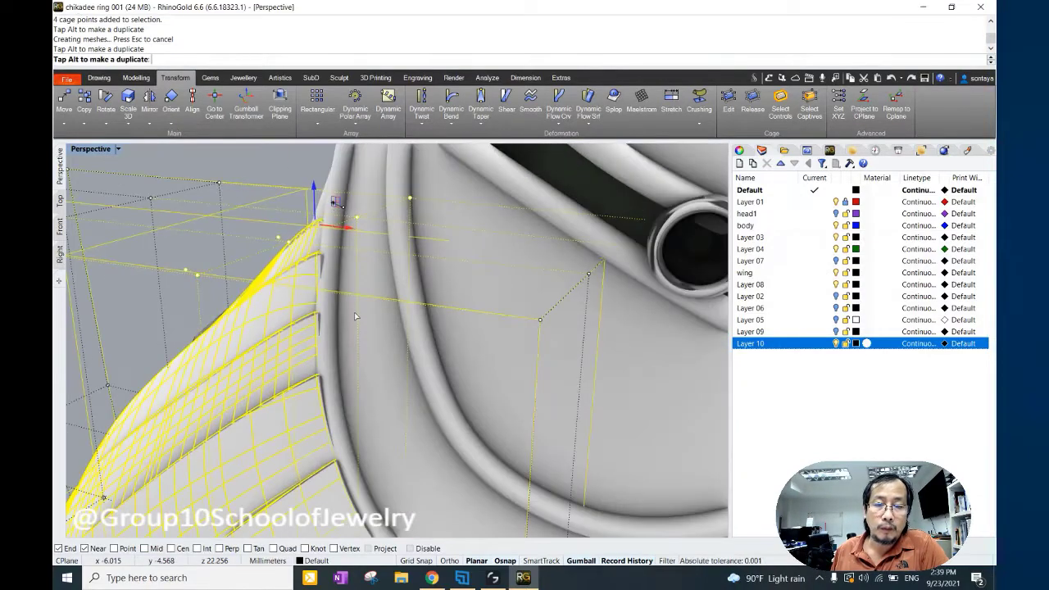
drag(356, 312, 356, 312)
right_drag(356, 312, 368, 310)
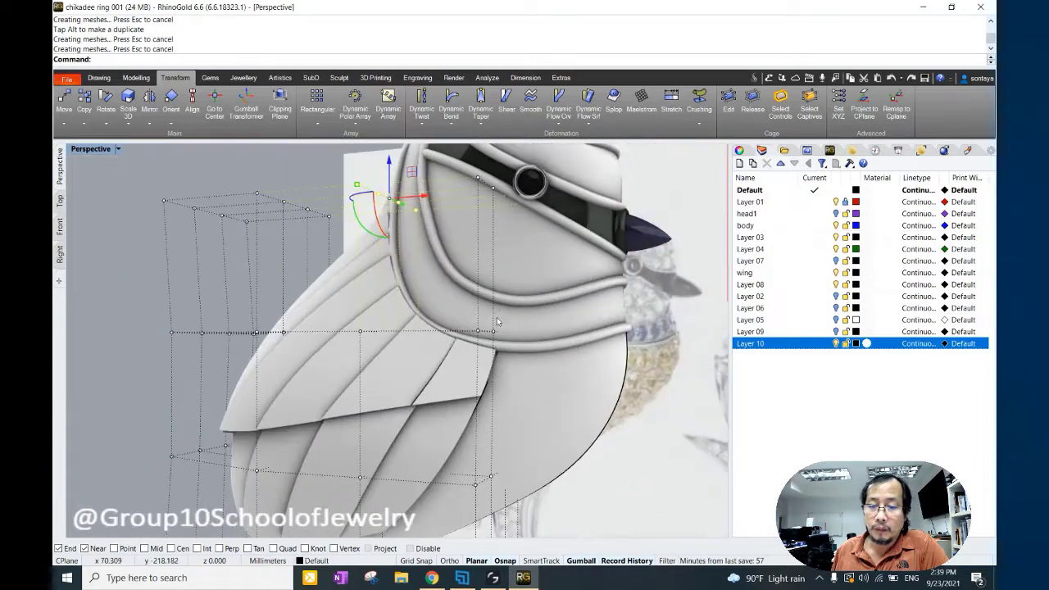
Select cage points along the neck edge and inspect the bird from several angles.
scroll(368, 309, down, 5)
mouse_move(321, 351)
right_down()
mouse_move(491, 352)
mouse_move(492, 245)
right_up()
click(471, 338)
shift+click(492, 363)
ctrl+click(483, 196)
right_drag(484, 190, 485, 205)
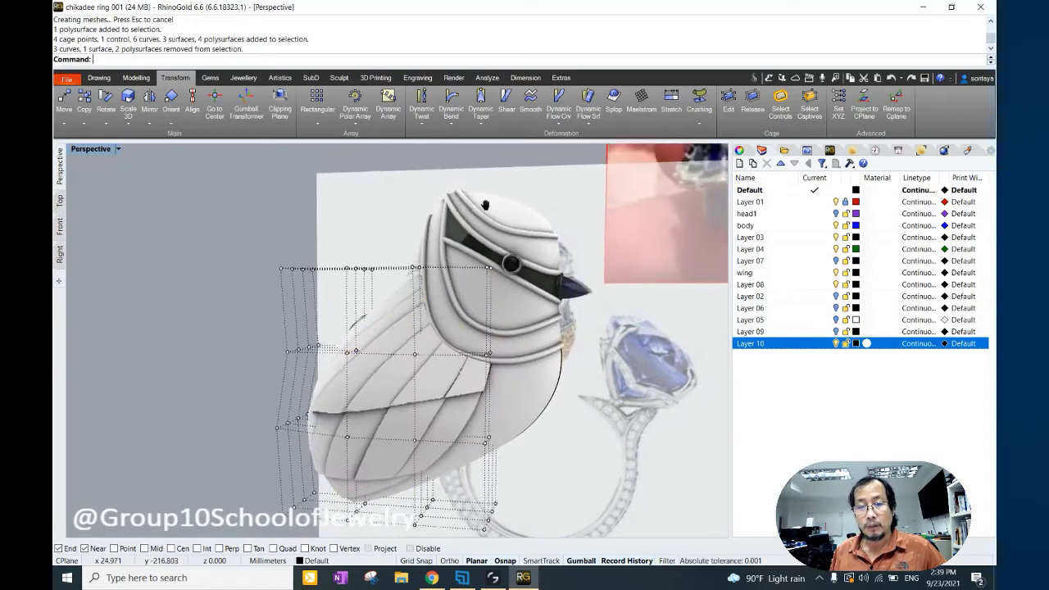
drag(473, 175, 482, 327)
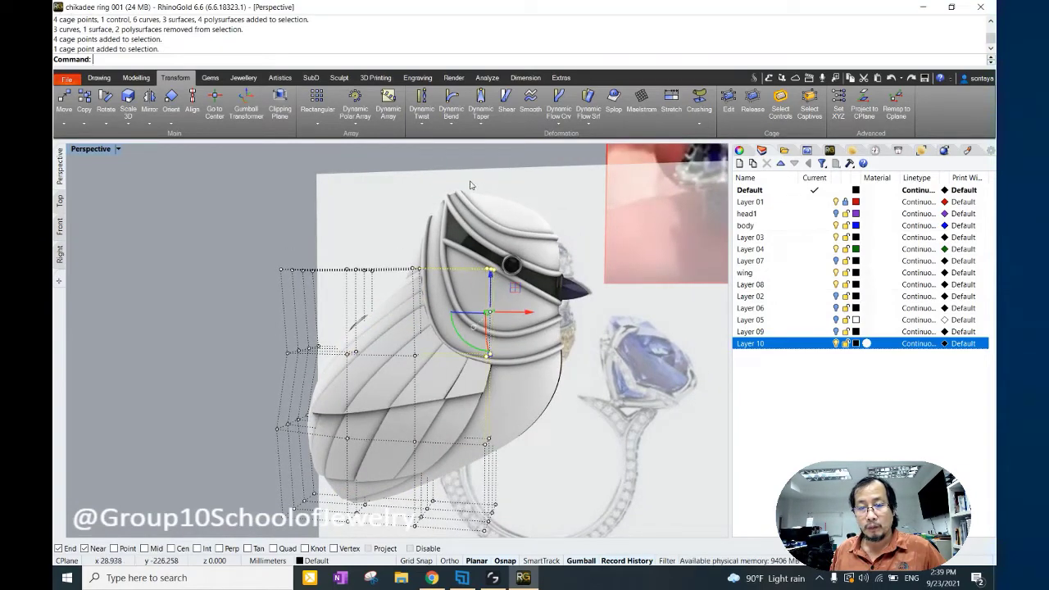
right_drag(470, 186, 486, 163)
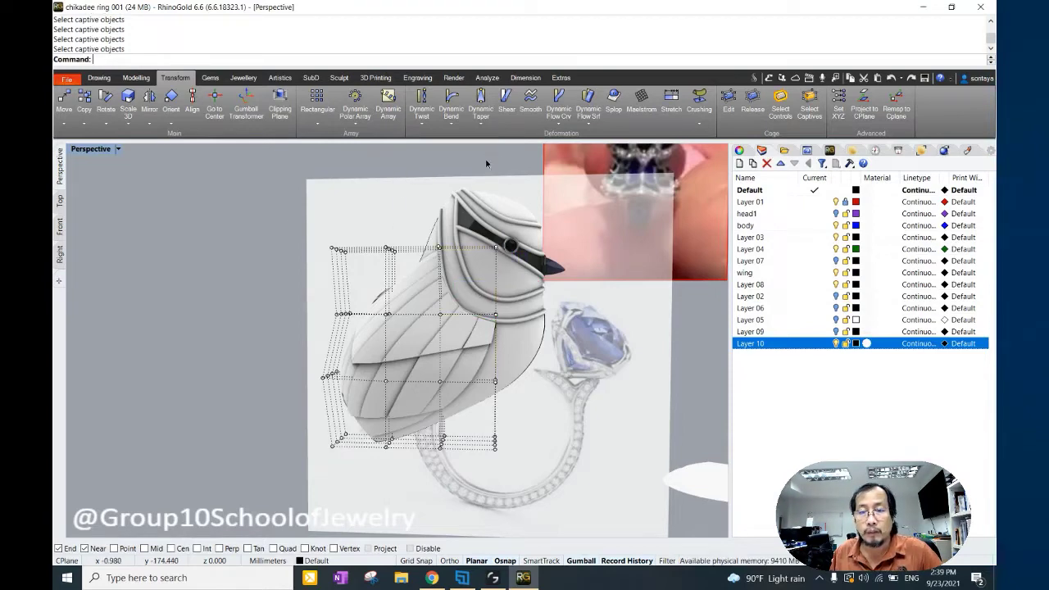
right_drag(505, 272, 242, 342)
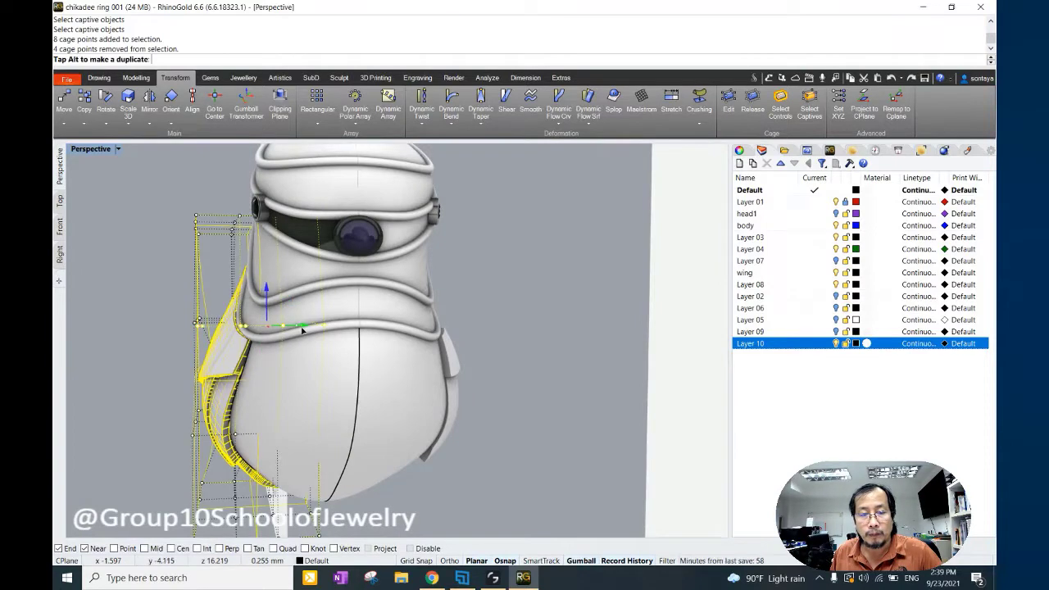
right_drag(279, 318, 485, 298)
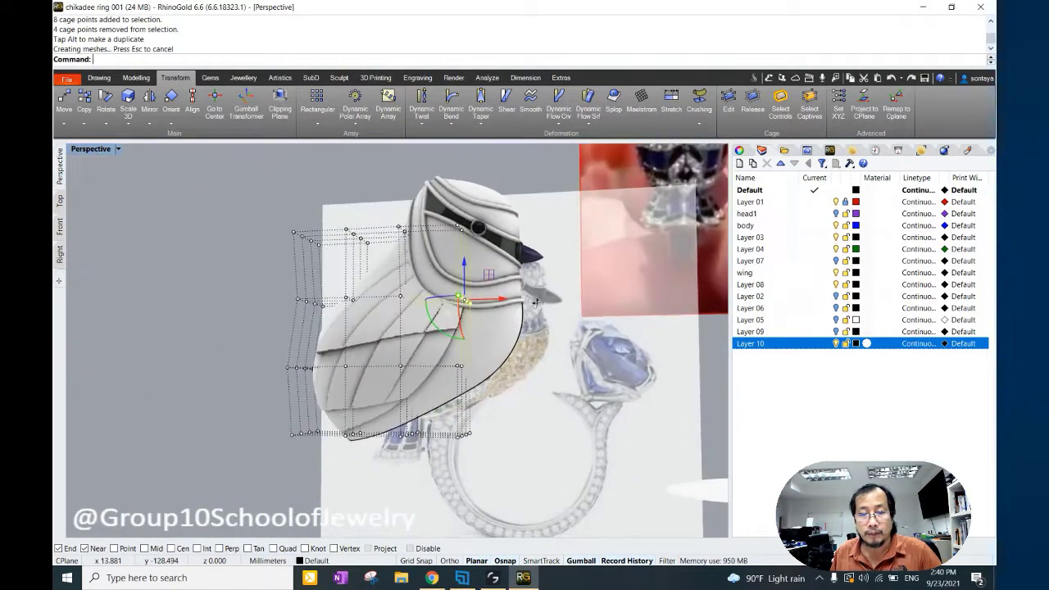
mouse_move(425, 323)
right_down()
mouse_move(530, 314)
mouse_move(526, 341)
mouse_move(433, 360)
right_up()
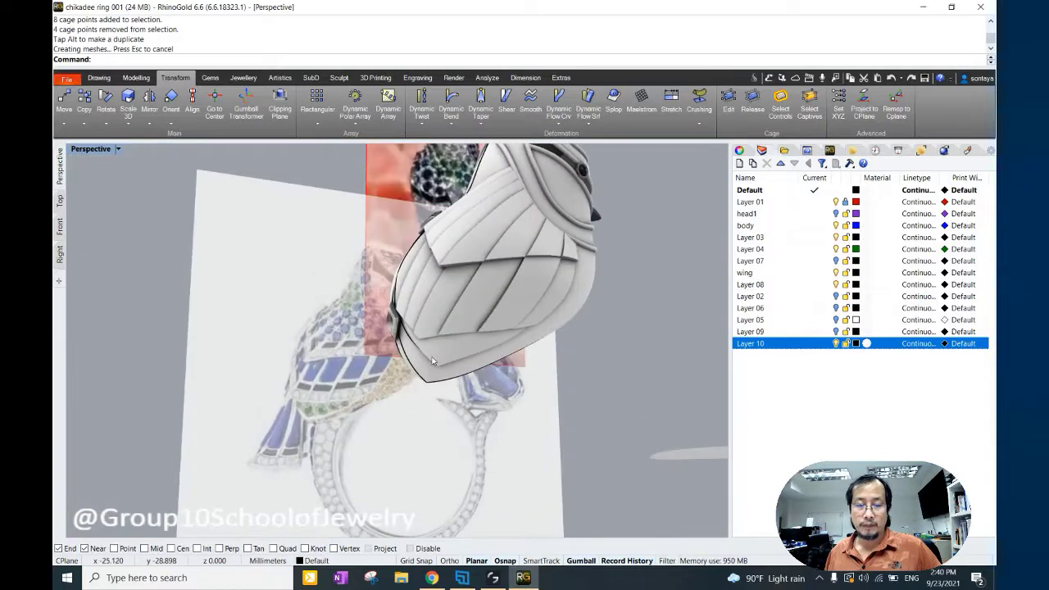
In Front view, shade the model and hide the geometry around the beak ring.
click(58, 229)
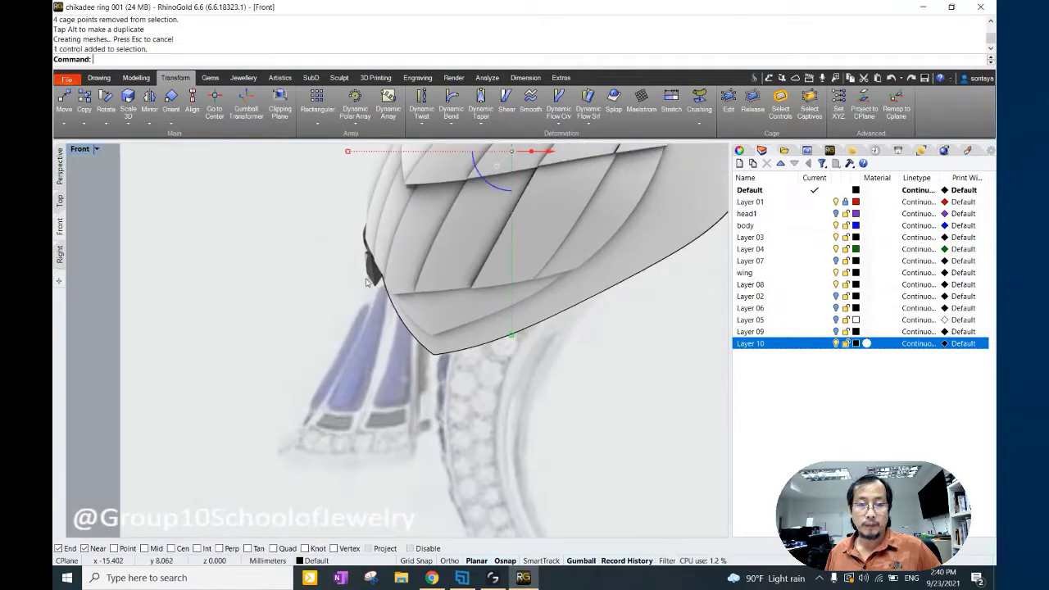
scroll(424, 318, down, 3)
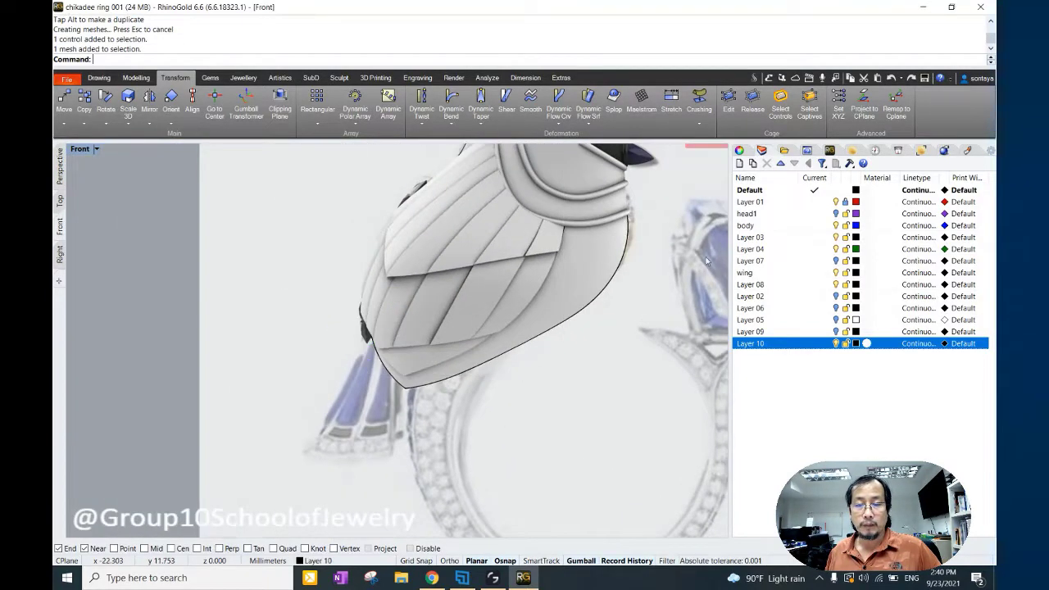
key(ctrl+alt+s)
click(558, 376)
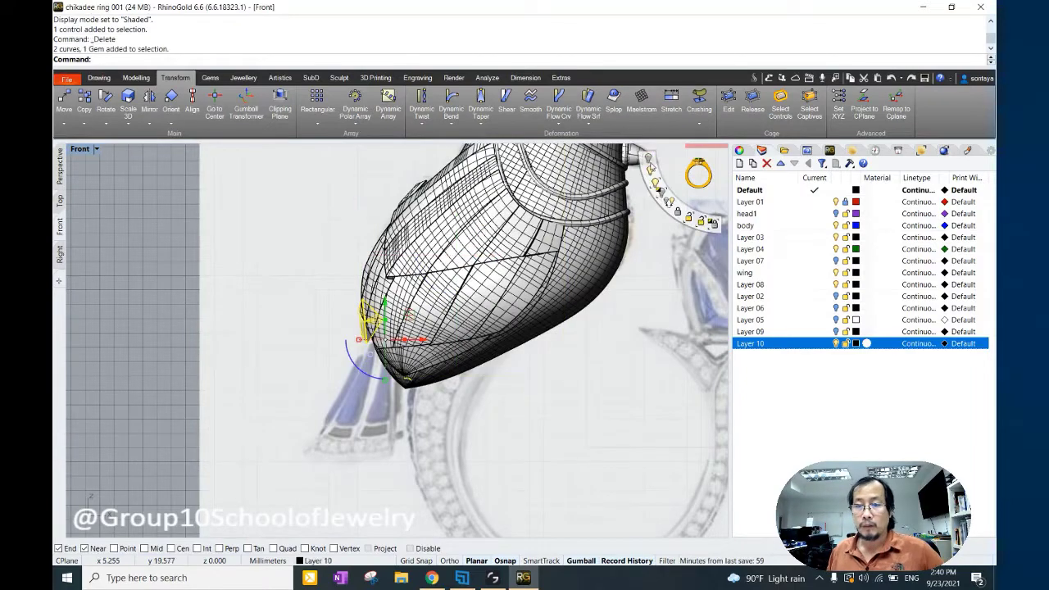
key(ctrl+h)
Bend the small beak ring along its spine to follow the head's curve.
scroll(410, 328, up, 5)
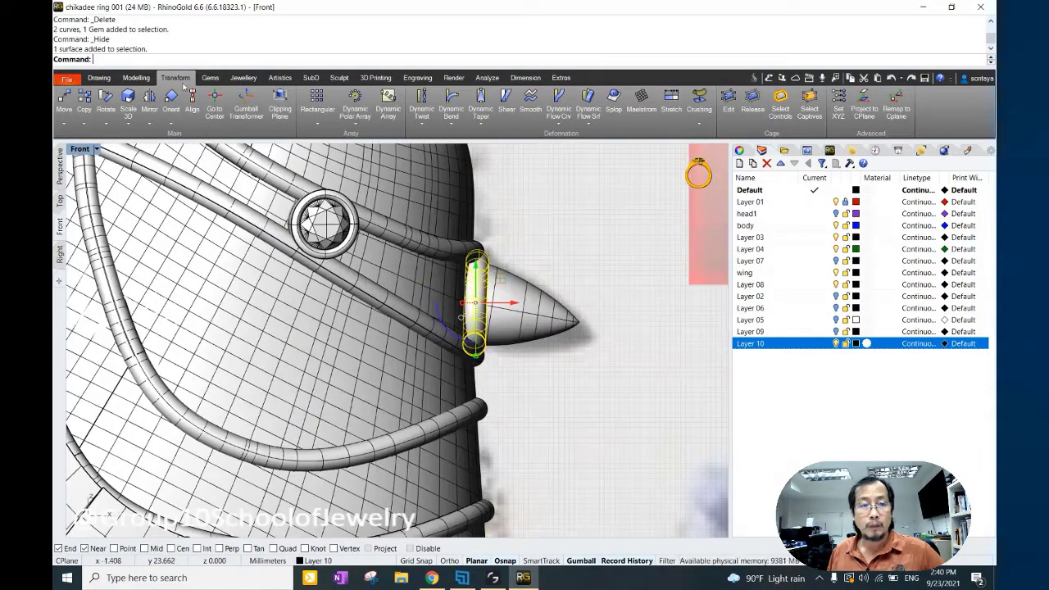
click(481, 233)
click(480, 314)
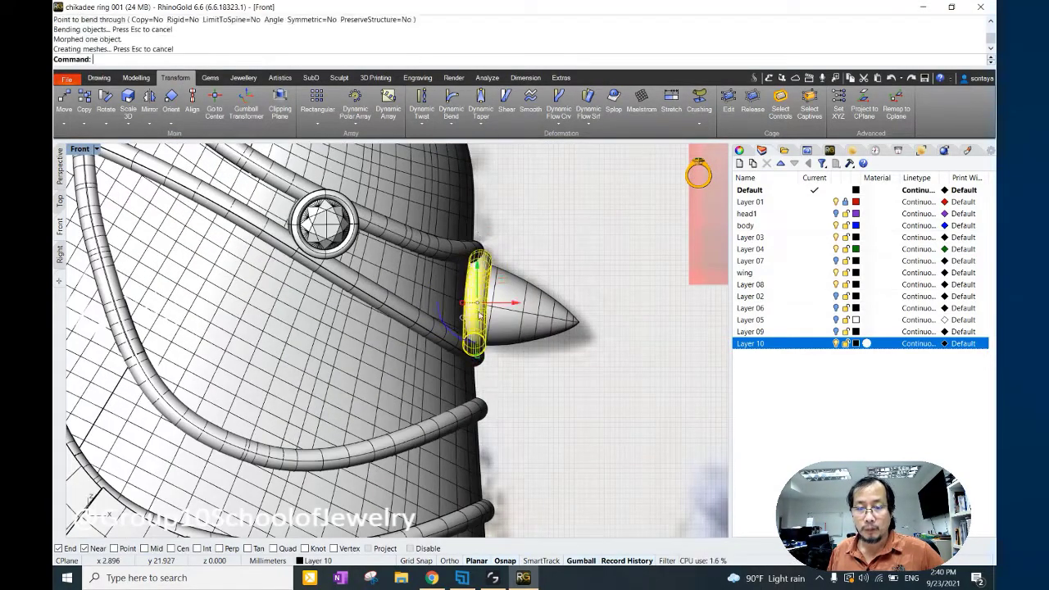
click(470, 370)
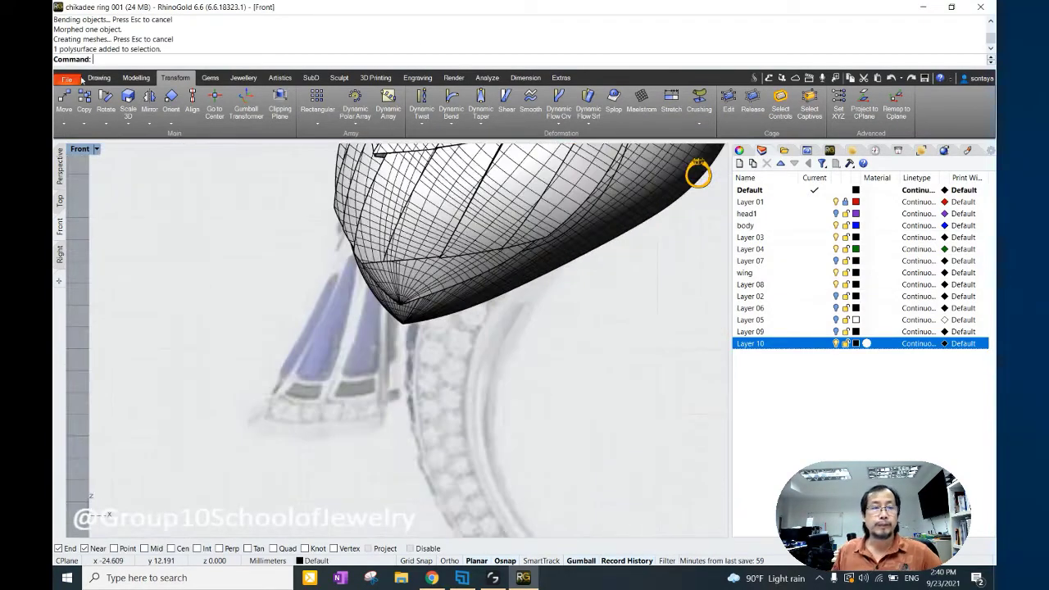
click(98, 77)
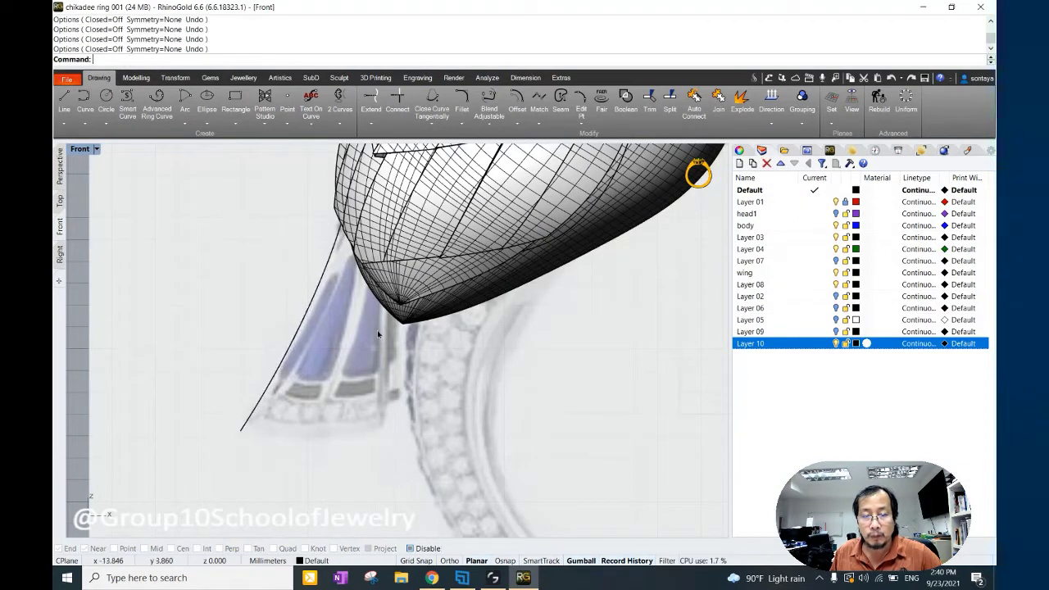
Finish the tail curve below the bird and check it in Perspective.
right_click(388, 442)
scroll(381, 443, down, 2)
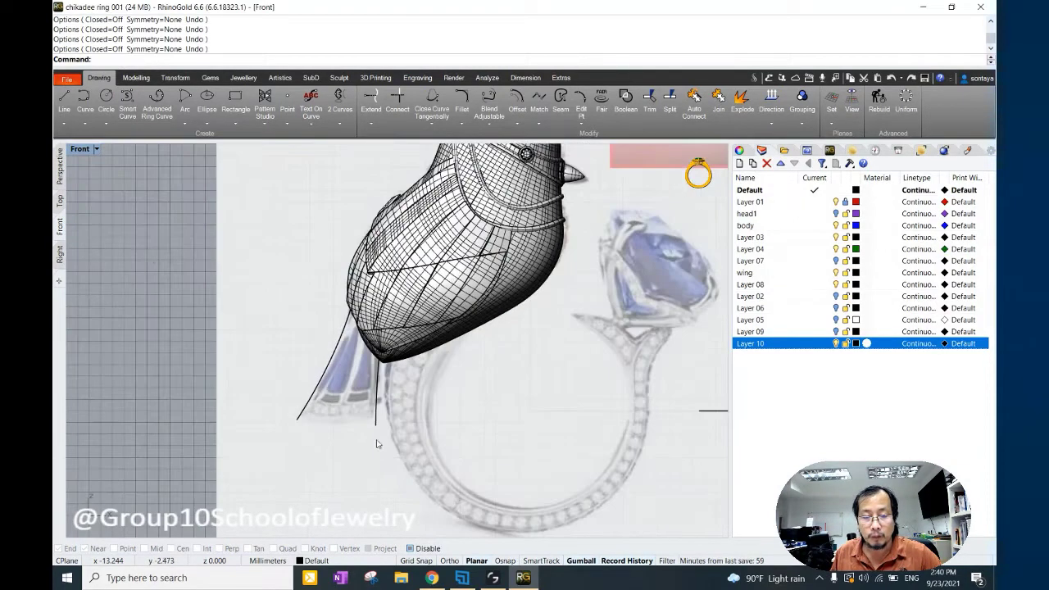
click(58, 174)
right_drag(347, 298, 309, 297)
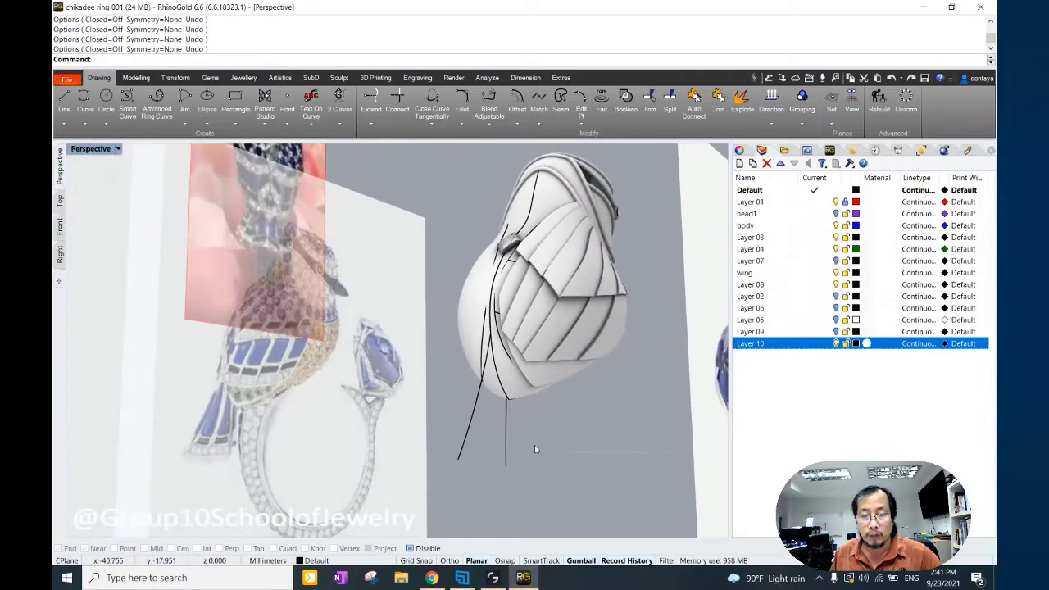
drag(535, 449, 528, 418)
key(ctrl+z)
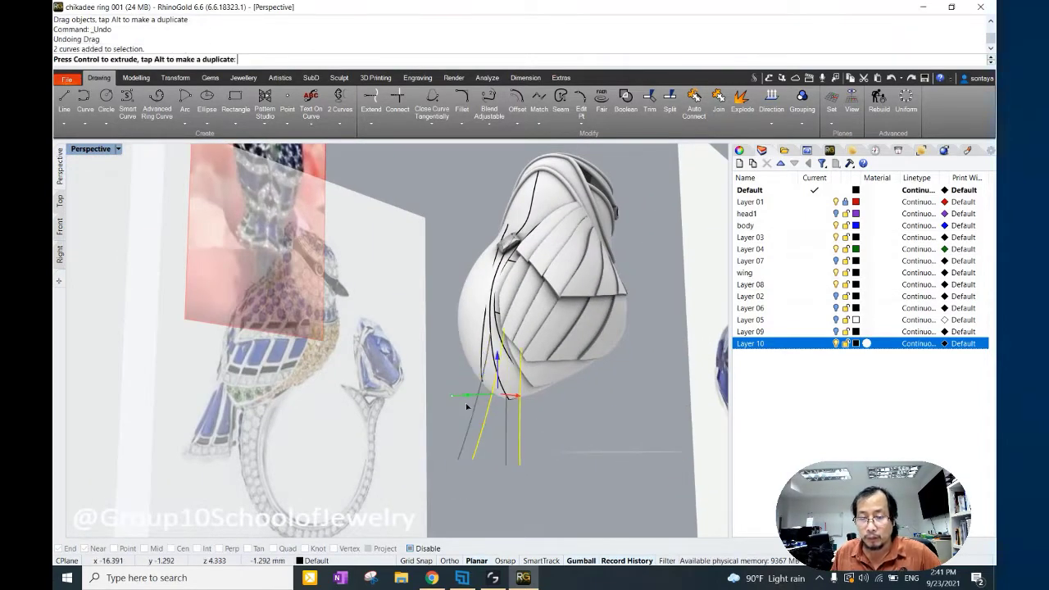
click(467, 407)
right_drag(471, 406, 520, 389)
Isolate the body and the two guide curves, hiding everything else.
click(518, 387)
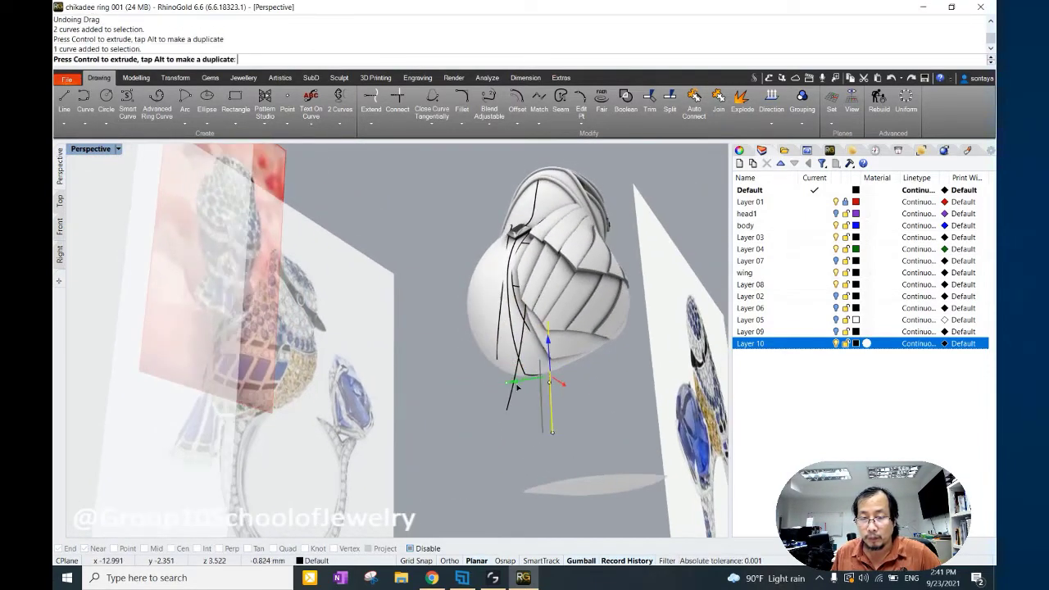
shift+click(525, 377)
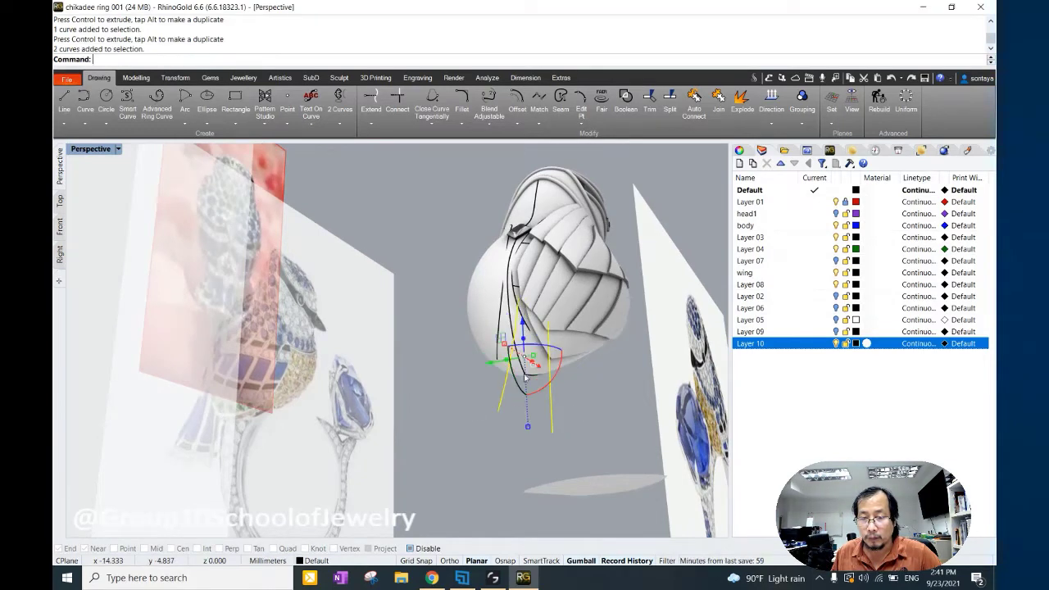
right_drag(525, 377, 574, 360)
shift+click(525, 271)
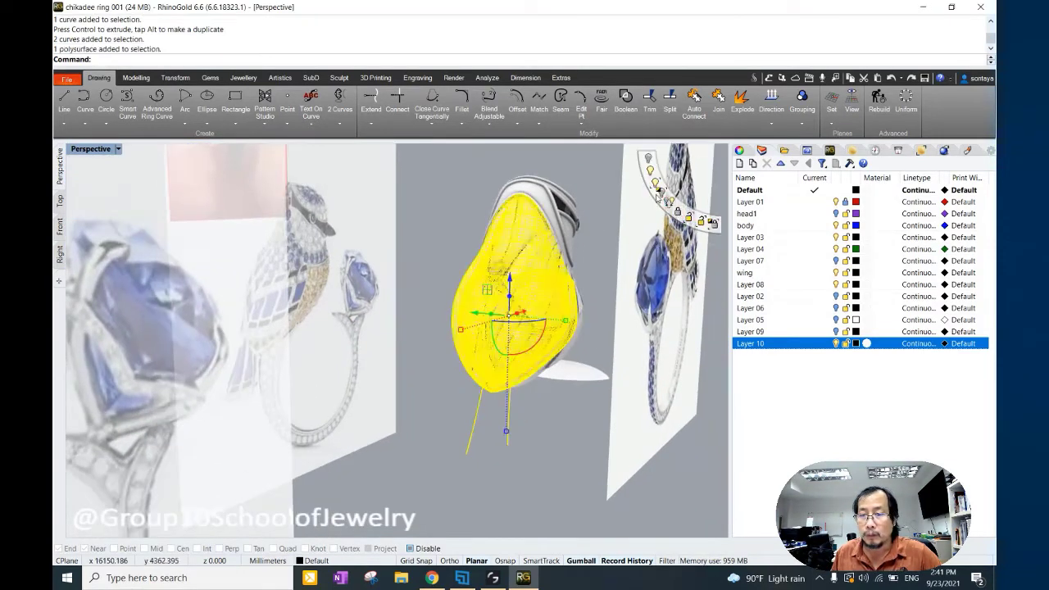
click(660, 194)
Mirror the two guide curves across the body.
drag(443, 336, 581, 467)
click(174, 77)
click(149, 122)
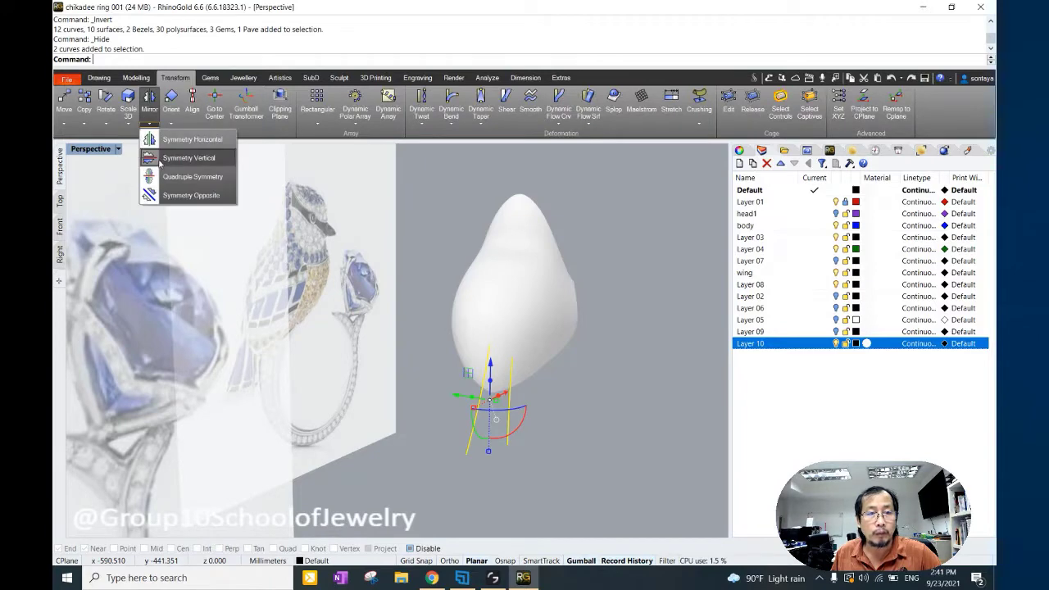
click(172, 157)
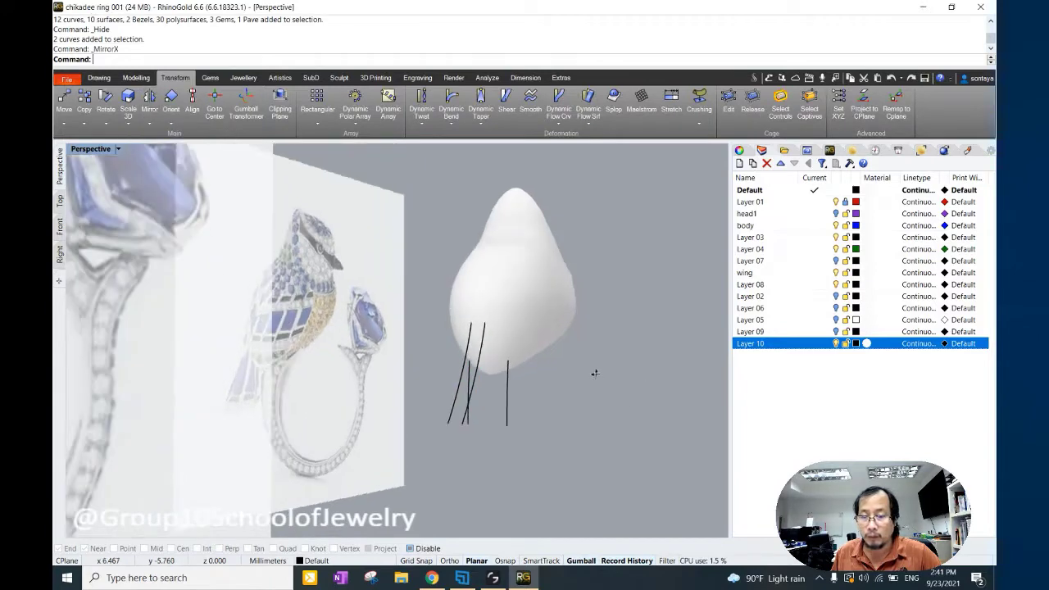
Loft the curves into a tail surface with Normal style.
click(136, 80)
click(115, 105)
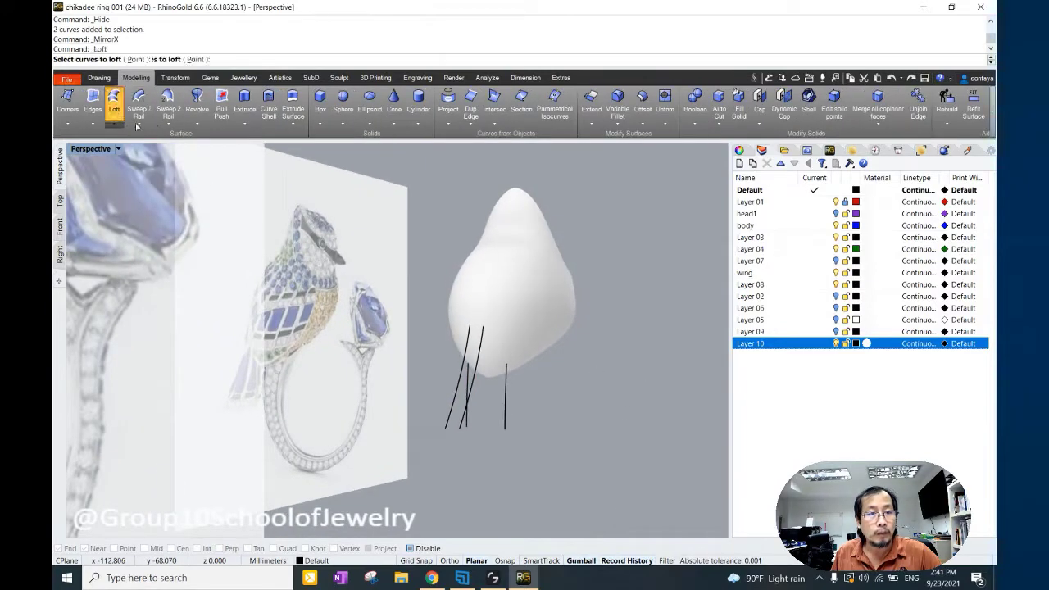
right_click(472, 428)
click(482, 211)
click(491, 223)
click(505, 381)
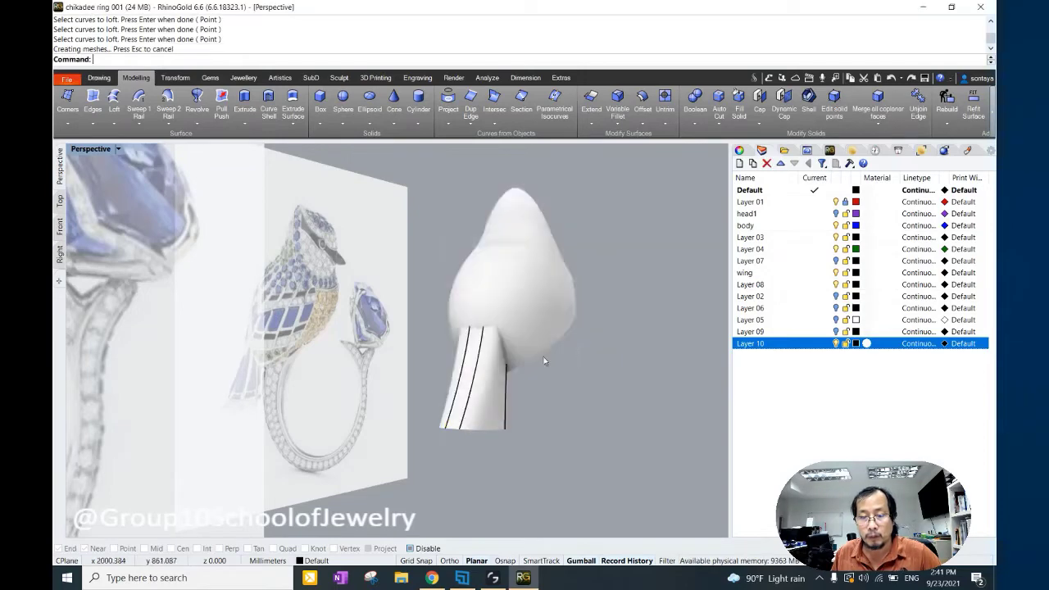
mouse_move(543, 359)
right_down()
mouse_move(476, 318)
mouse_move(511, 315)
mouse_move(538, 269)
mouse_move(562, 273)
mouse_move(538, 276)
mouse_move(487, 318)
mouse_move(511, 207)
mouse_move(524, 229)
right_up()
Hide the head object to expose the lofted tail surface.
click(470, 103)
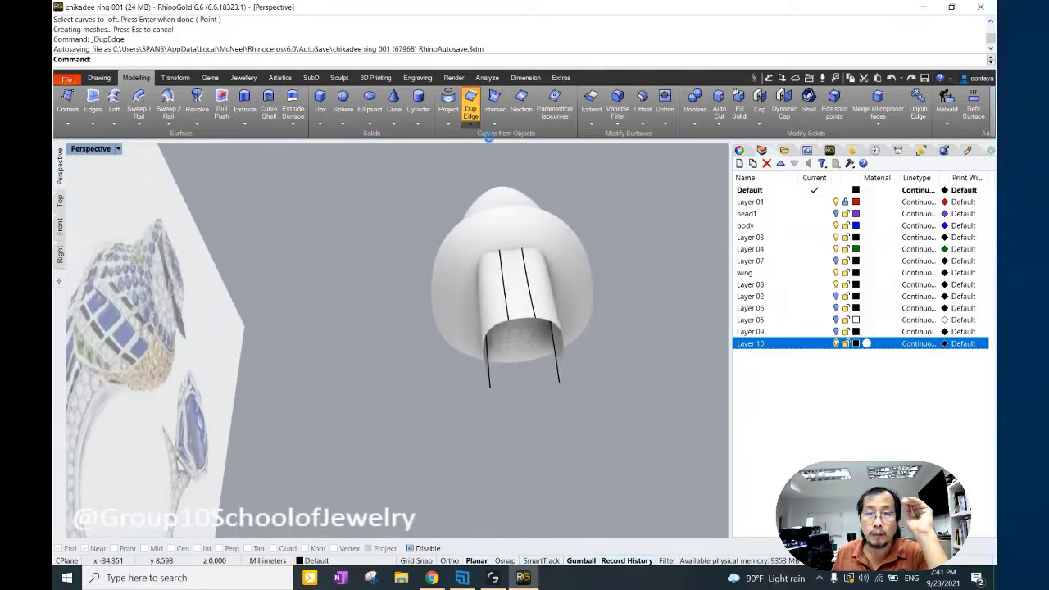
mouse_move(541, 344)
right_down()
mouse_move(579, 380)
mouse_move(574, 246)
right_up()
click(576, 233)
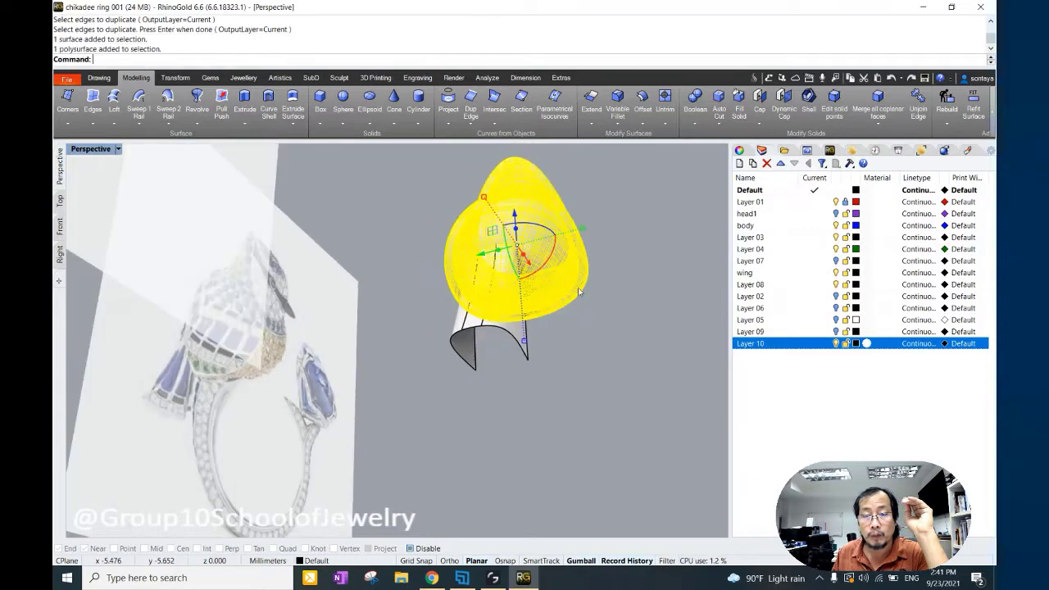
click(647, 158)
Duplicate the loft's top edge as a curve, then delete the lofted surface.
click(470, 102)
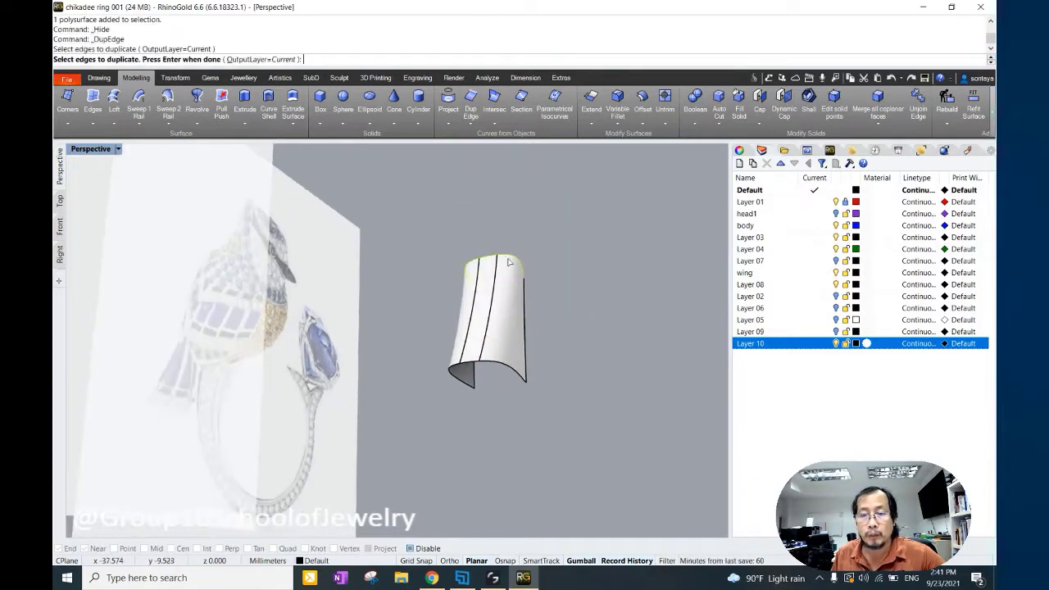
mouse_move(516, 270)
right_down()
mouse_move(532, 250)
mouse_move(433, 215)
right_up()
click(532, 250)
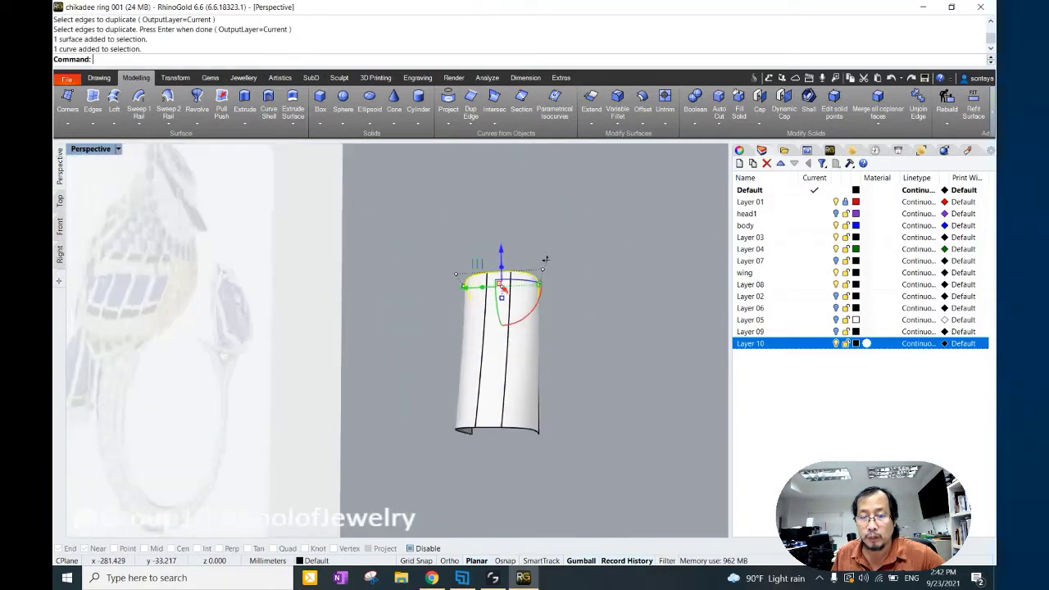
shift+click(535, 227)
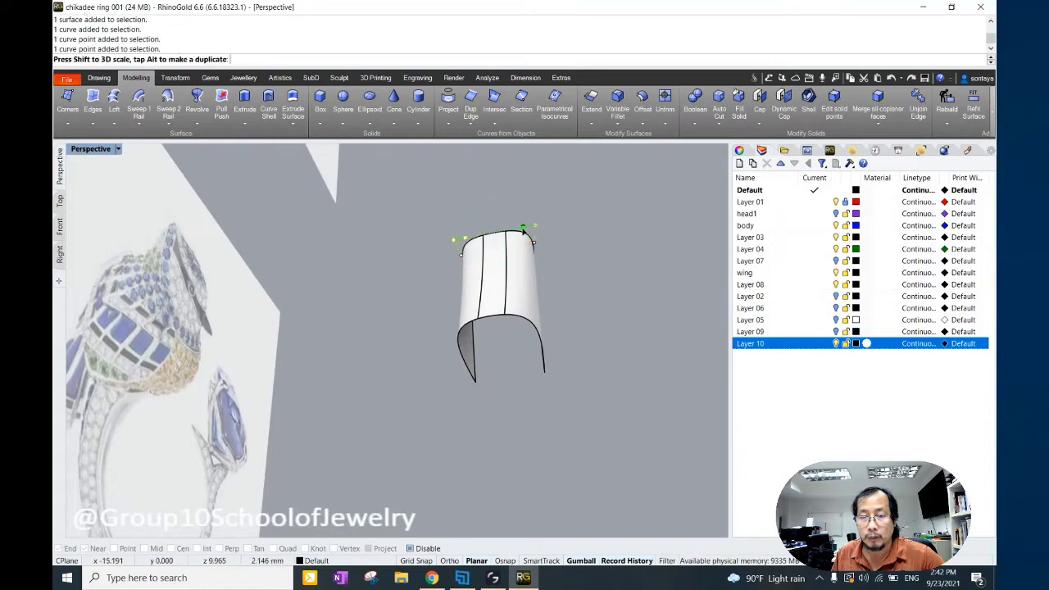
click(524, 281)
key(Delete)
Widen and reshape the lower arch curve by scaling and moving its points.
right_drag(536, 281, 536, 270)
click(491, 293)
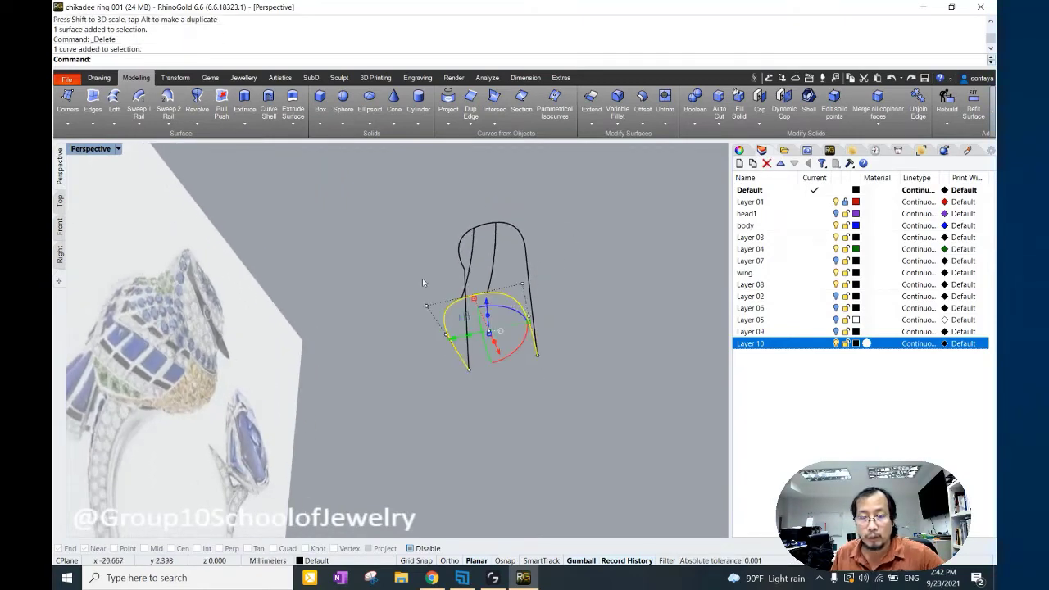
right_drag(422, 278, 404, 280)
mouse_move(405, 279)
mouse_down()
mouse_move(506, 313)
mouse_move(557, 305)
mouse_up()
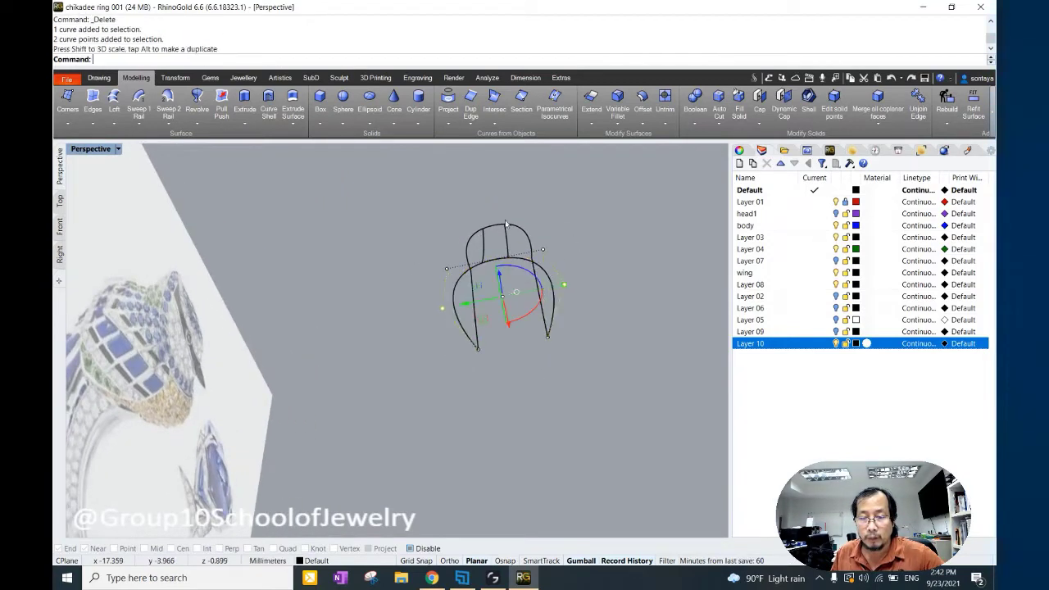
right_drag(557, 304, 524, 295)
click(483, 234)
right_drag(424, 232, 464, 284)
click(465, 285)
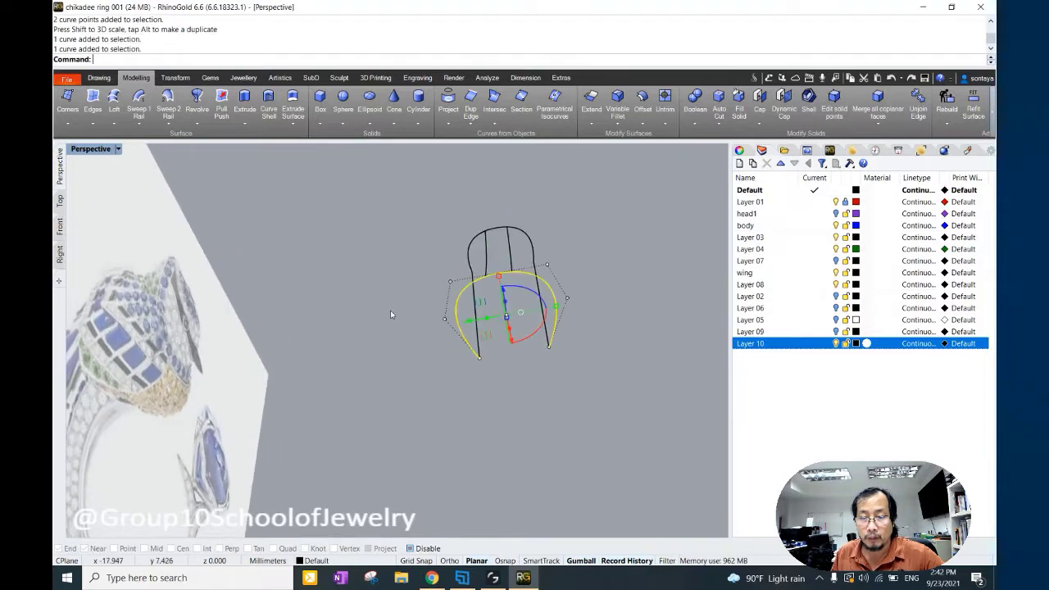
drag(597, 324, 596, 324)
mouse_move(431, 311)
right_down()
mouse_move(310, 392)
mouse_move(563, 276)
right_up()
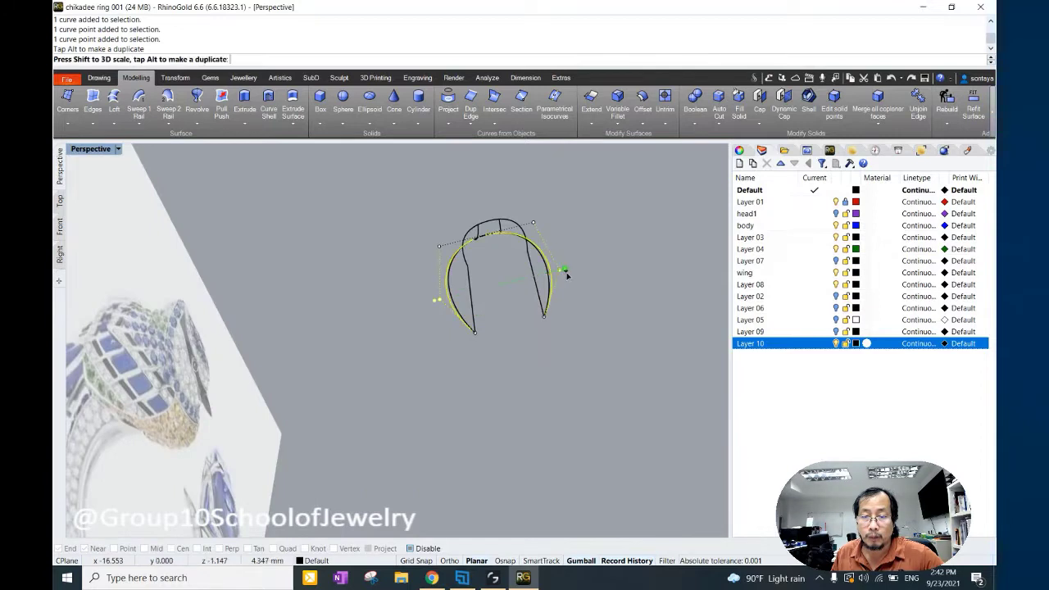
drag(565, 275, 565, 275)
Shift the top arch's points sideways and delete the leftover curves.
click(496, 251)
mouse_move(566, 275)
right_down()
mouse_move(500, 250)
mouse_move(439, 248)
right_up()
click(468, 236)
drag(504, 273, 505, 281)
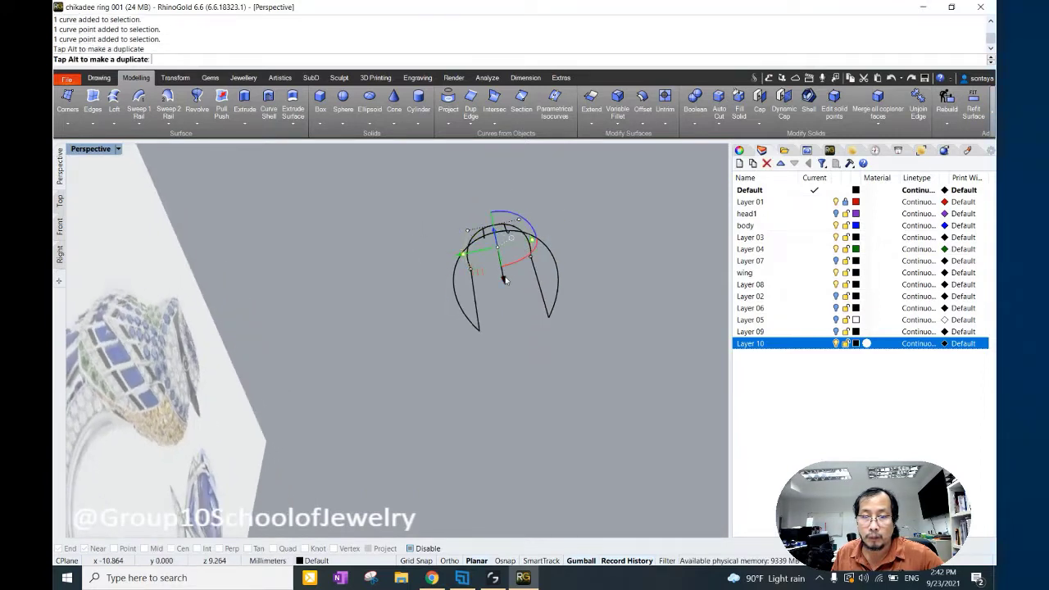
right_drag(401, 248, 421, 298)
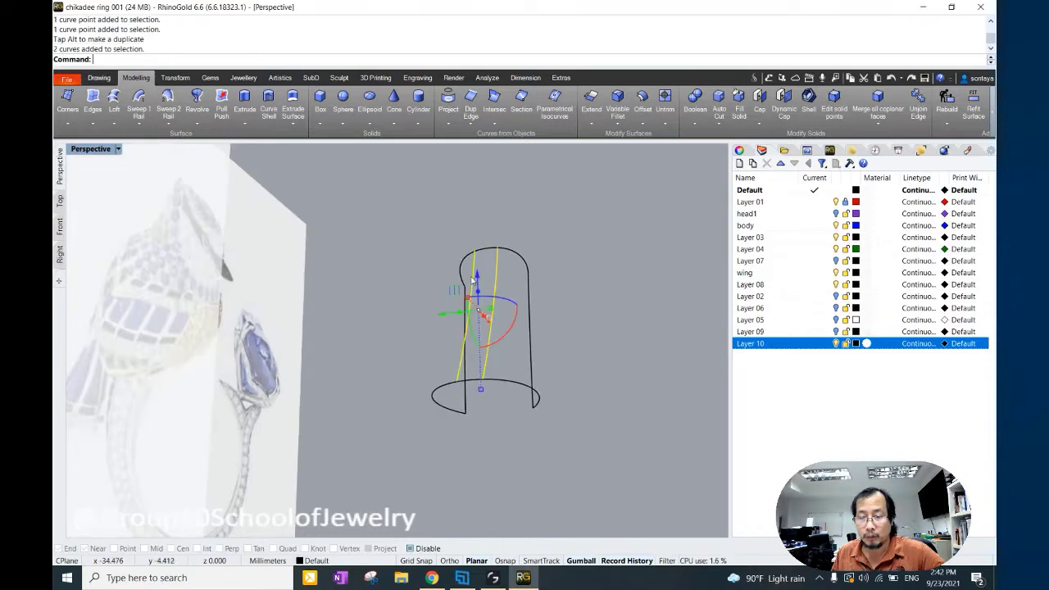
key(Delete)
click(168, 100)
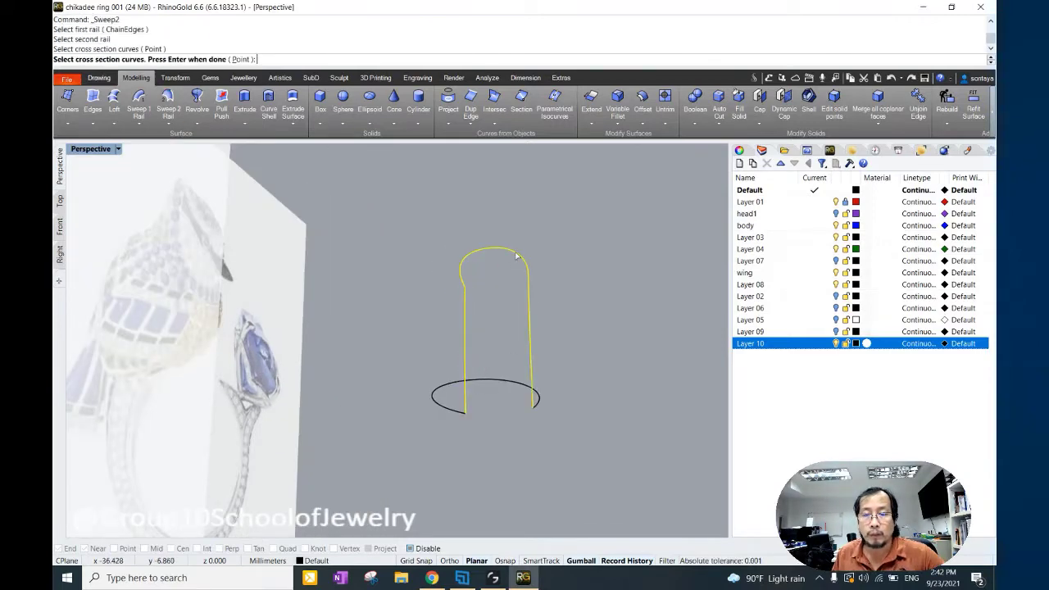
Complete the two-rail sweep to build the flared base surface.
key(Return)
click(513, 401)
right_drag(513, 401, 504, 245)
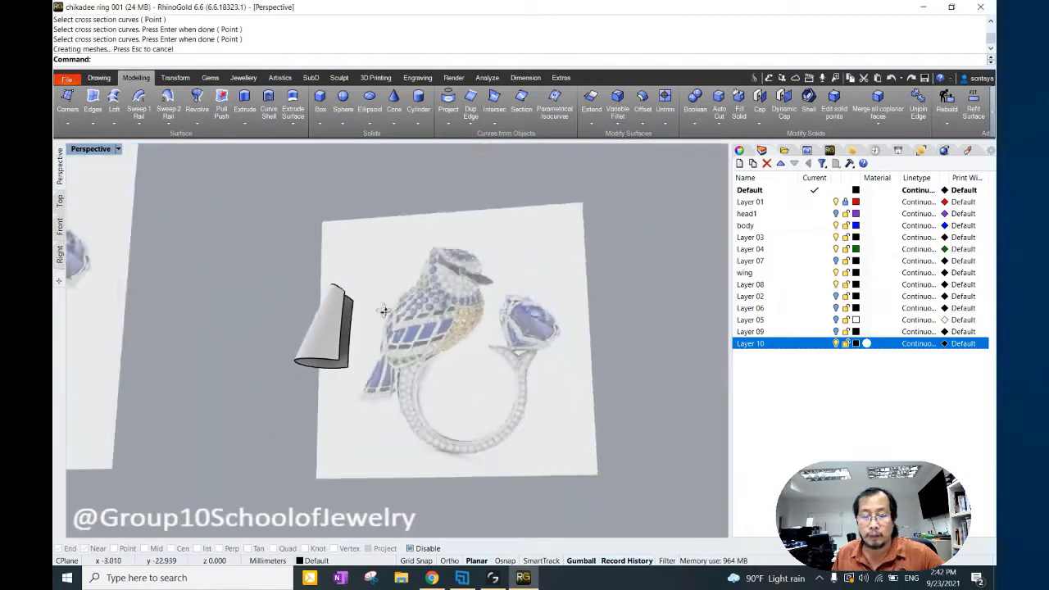
Show all hidden parts and select the cone-shaped base surface beneath the bird.
click(649, 171)
right_drag(491, 287, 369, 328)
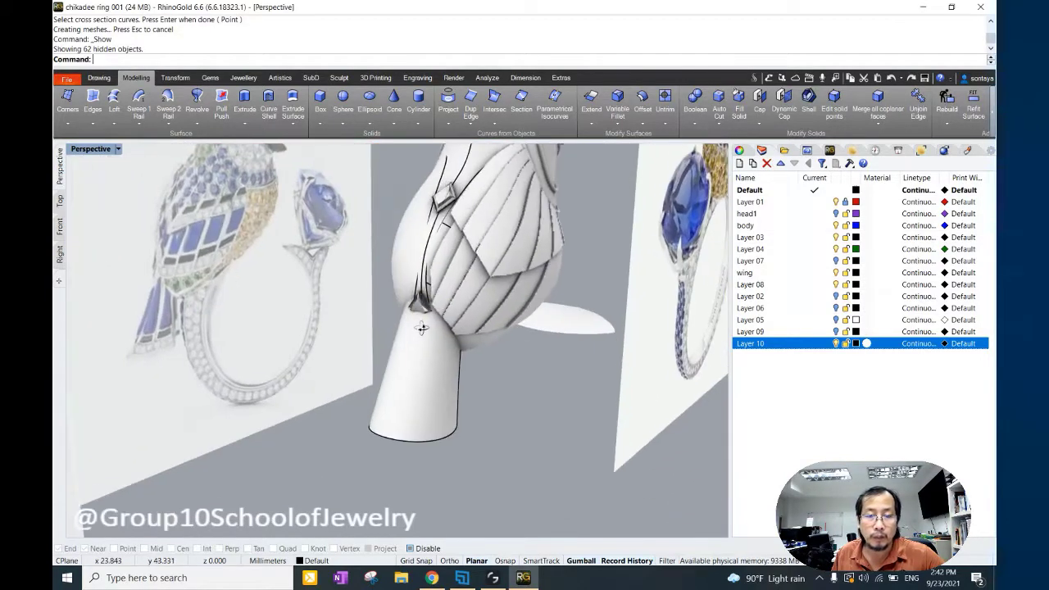
click(426, 385)
right_drag(426, 386, 346, 300)
click(434, 254)
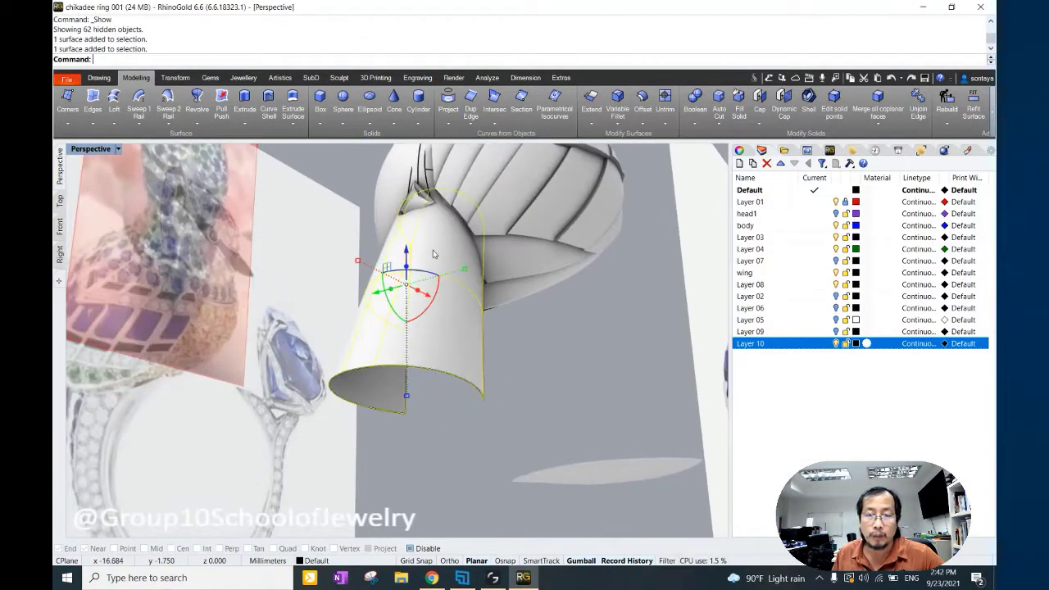
mouse_move(434, 254)
right_down()
mouse_move(534, 330)
mouse_move(397, 188)
right_up()
Inspect where the swept base meets the feathered body mesh, then view the whole bird.
scroll(536, 332, up, 2)
click(397, 188)
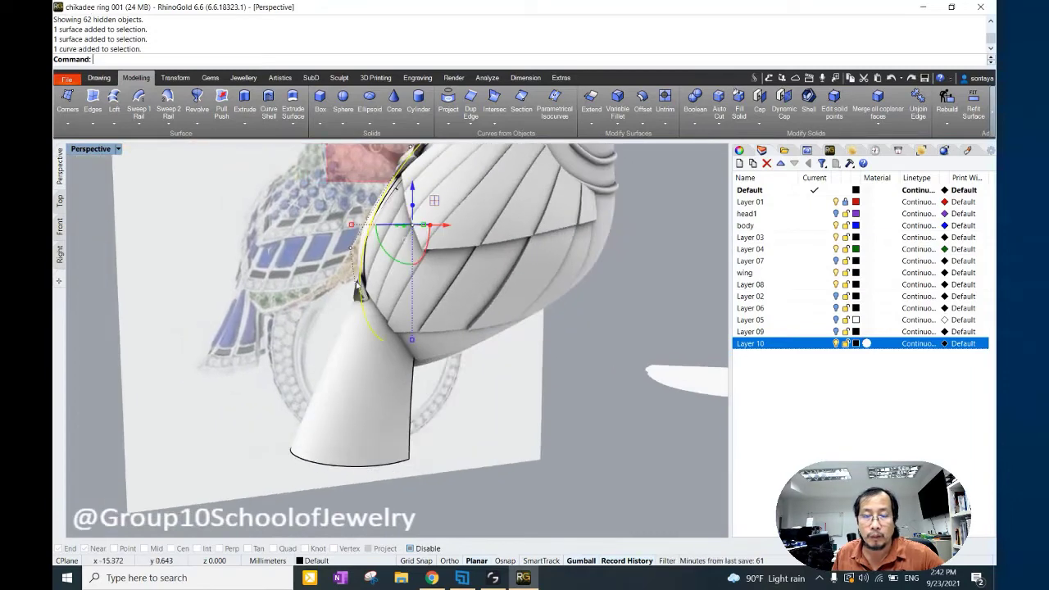
scroll(351, 297, up, 3)
click(370, 300)
click(385, 313)
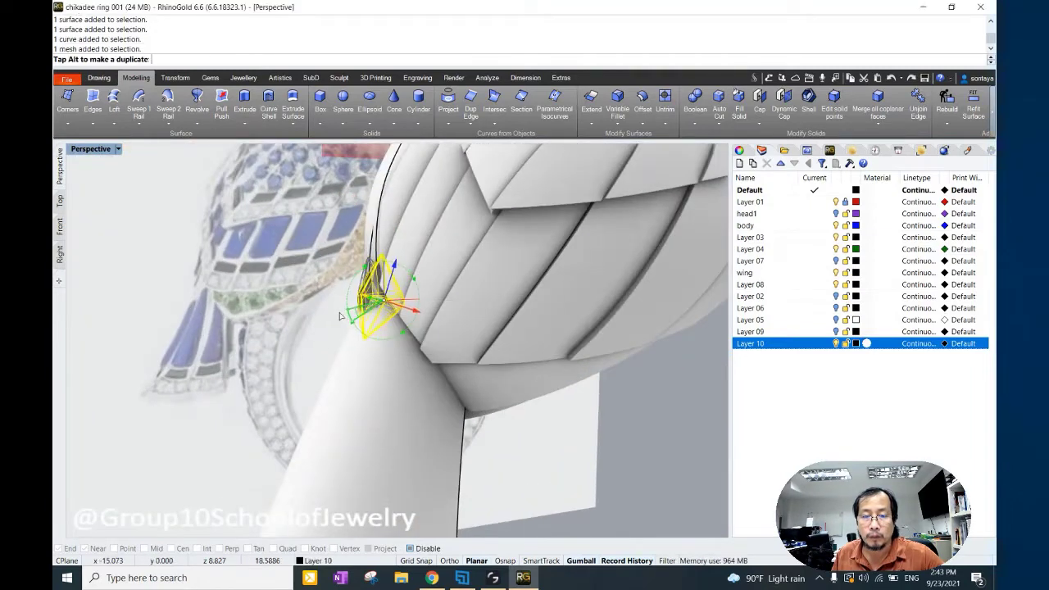
mouse_move(405, 305)
mouse_down()
mouse_move(418, 309)
mouse_move(277, 329)
mouse_up()
scroll(277, 329, down, 5)
right_drag(277, 329, 426, 301)
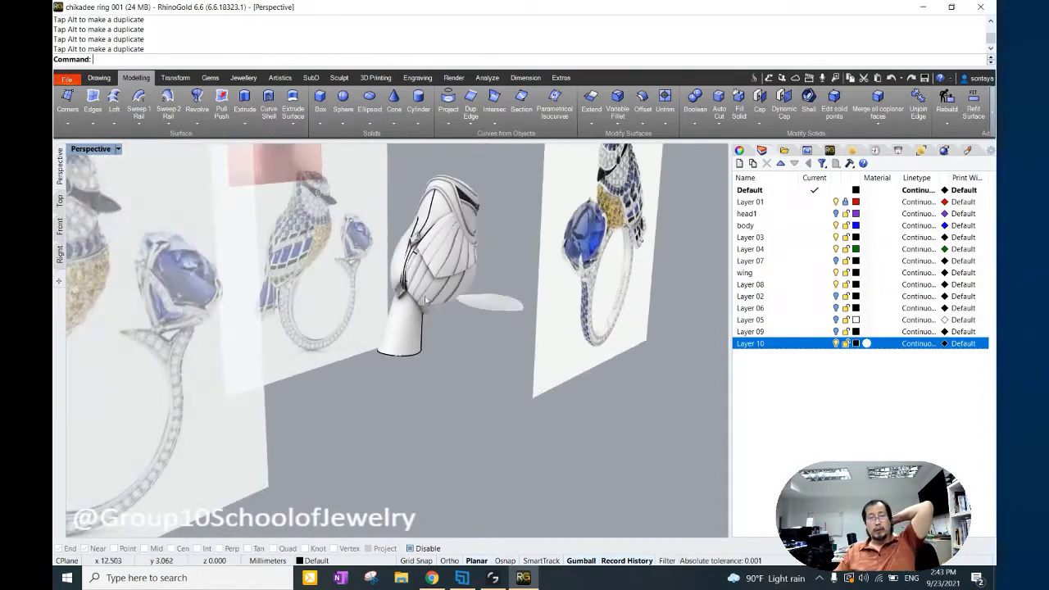
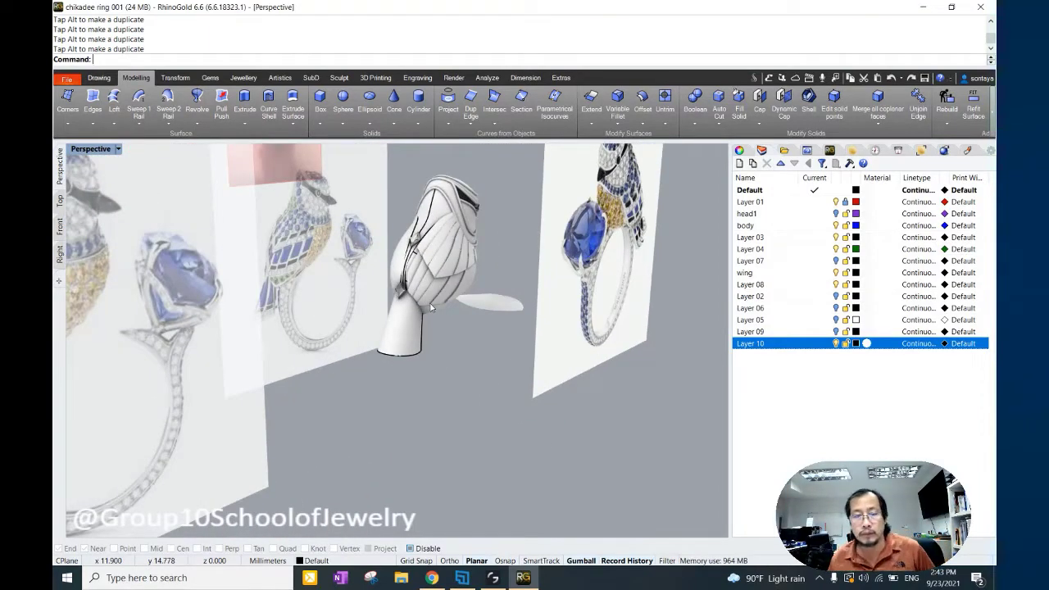
Isolate the cone by inverting the selection and hiding every other object.
scroll(430, 306, down, 4)
mouse_move(330, 301)
right_down()
mouse_move(281, 313)
mouse_move(456, 292)
right_up()
click(342, 317)
key(ctrl+i)
key(ctrl+h)
scroll(417, 287, up, 2)
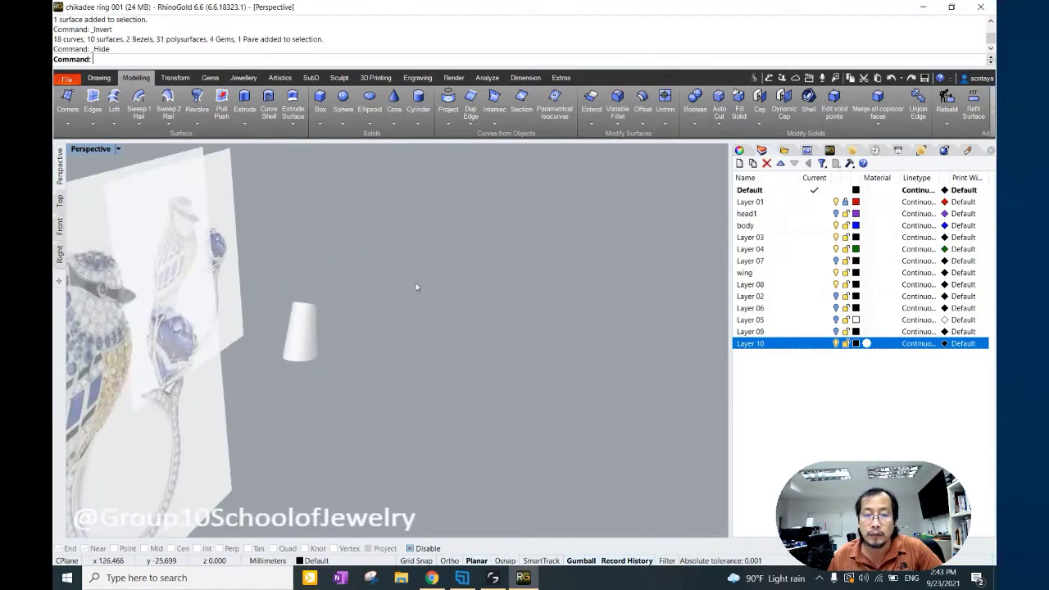
scroll(328, 335, down, 3)
scroll(250, 403, up, 6)
scroll(250, 403, down, 5)
Flatten the cone with Smash, then delete the flattened copy.
click(401, 246)
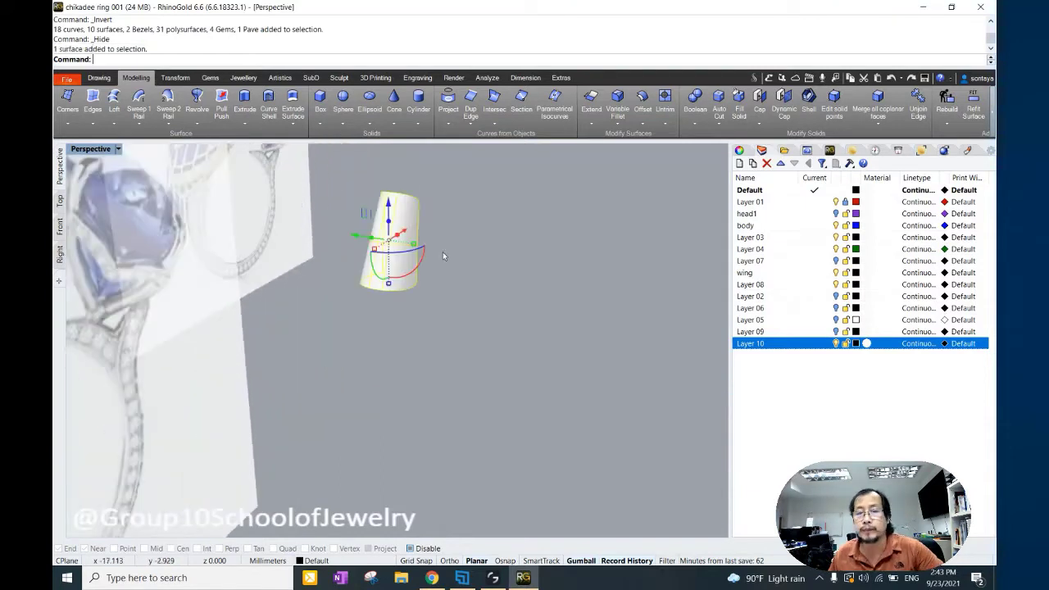
click(176, 78)
scroll(333, 120, up, 1)
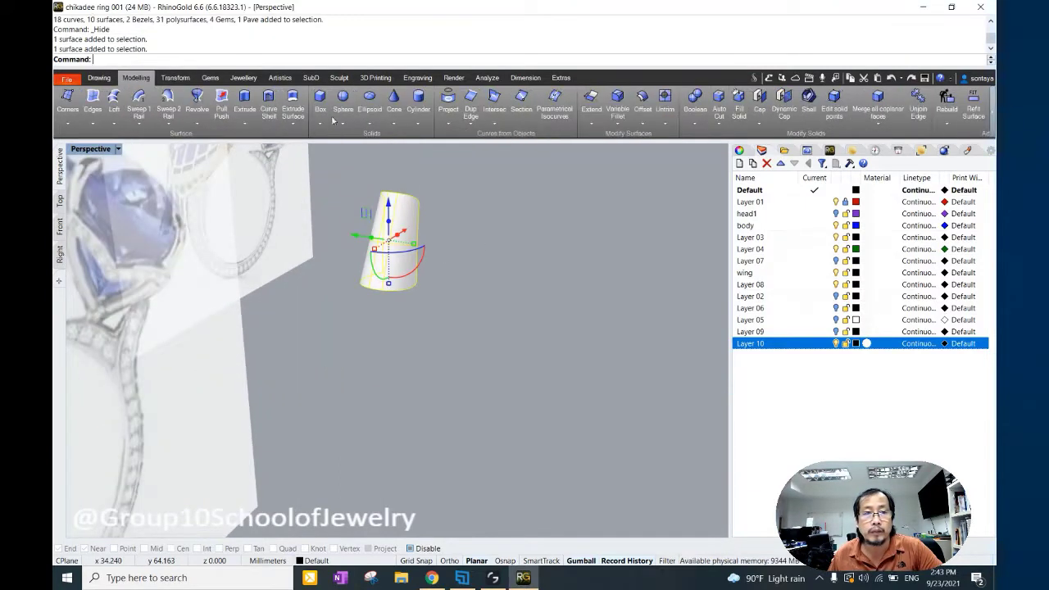
scroll(219, 108, down, 1)
click(588, 123)
click(606, 136)
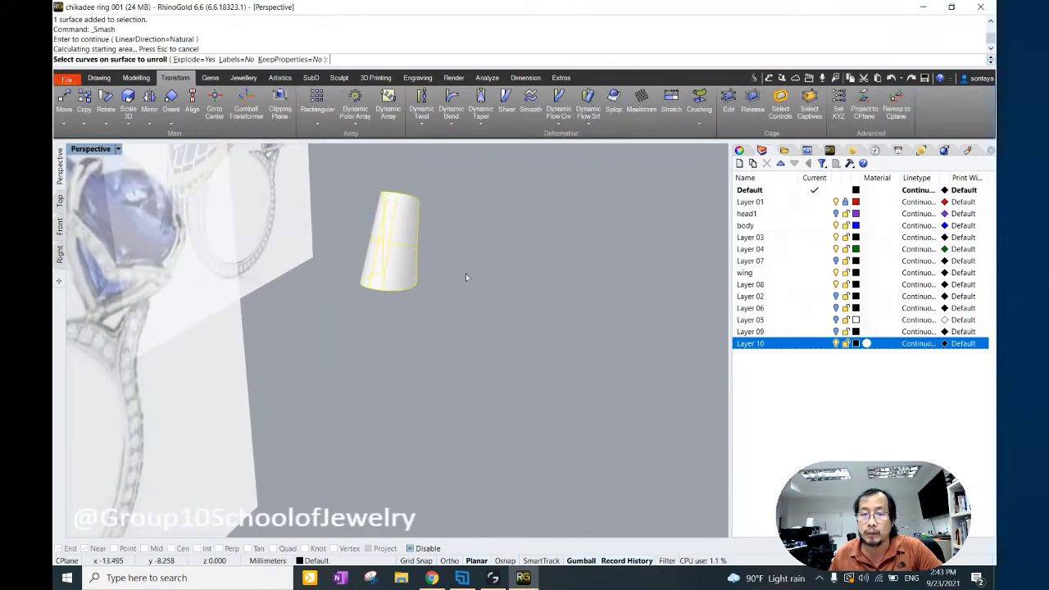
right_click(471, 274)
right_drag(478, 274, 602, 208)
click(650, 169)
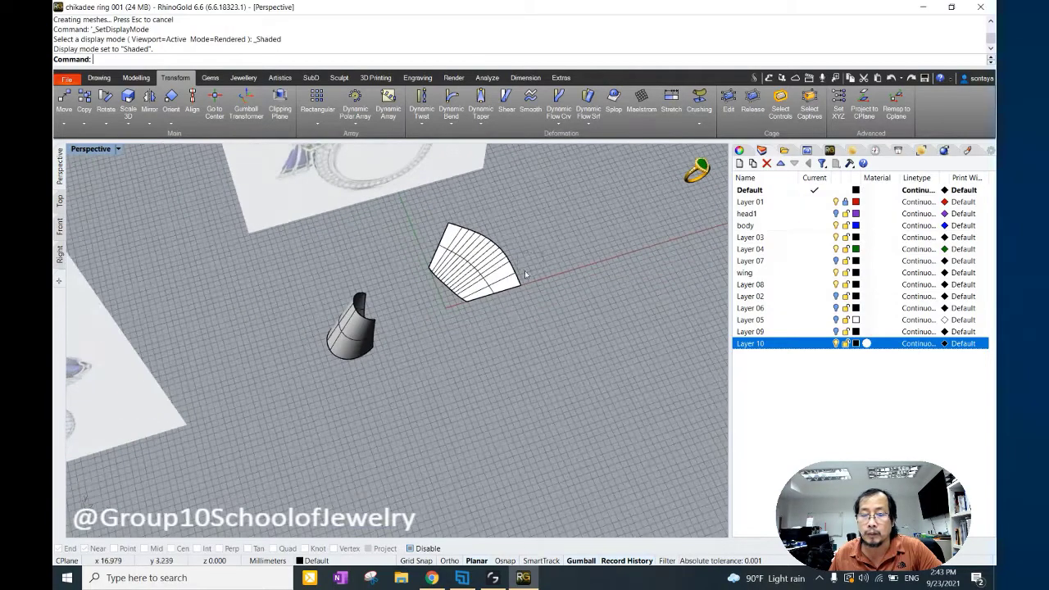
click(491, 276)
key(Delete)
Create the cone's flat rectangular UV-curve outline with Create UV Curves.
click(348, 320)
scroll(486, 111, up, 1)
click(471, 123)
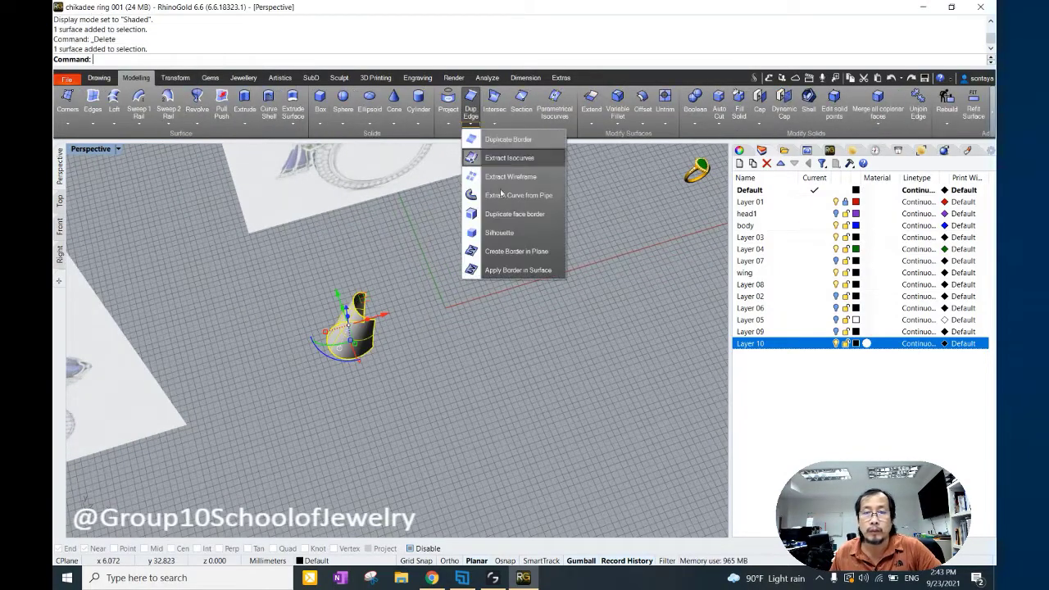
click(509, 260)
right_drag(508, 260, 524, 318)
scroll(442, 337, up, 2)
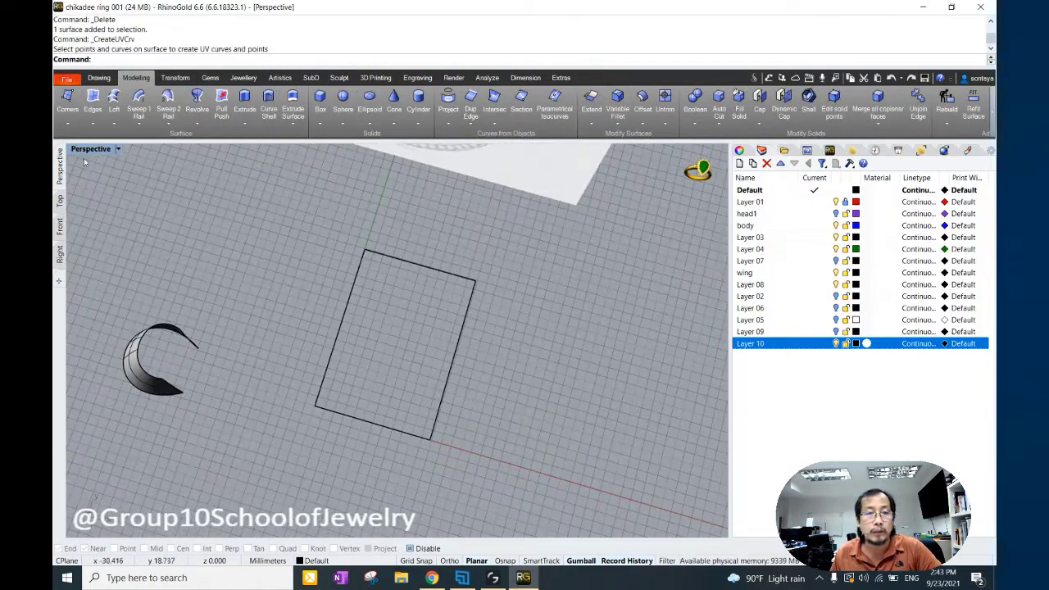
Switch to the Top view and select the flat rectangle outline.
click(59, 200)
scroll(337, 302, down, 2)
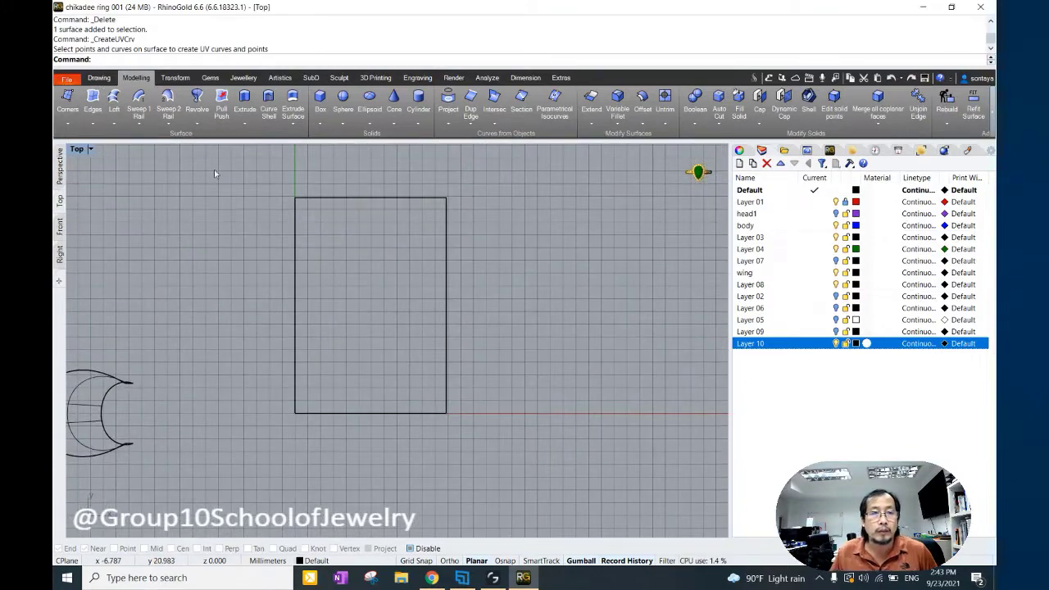
click(296, 214)
click(98, 78)
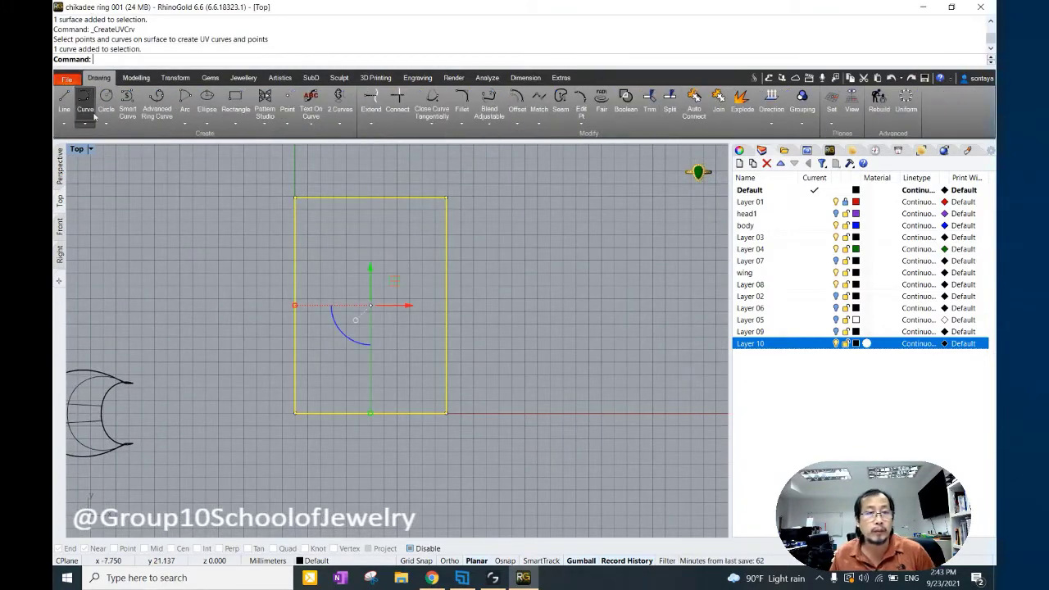
click(96, 116)
click(323, 248)
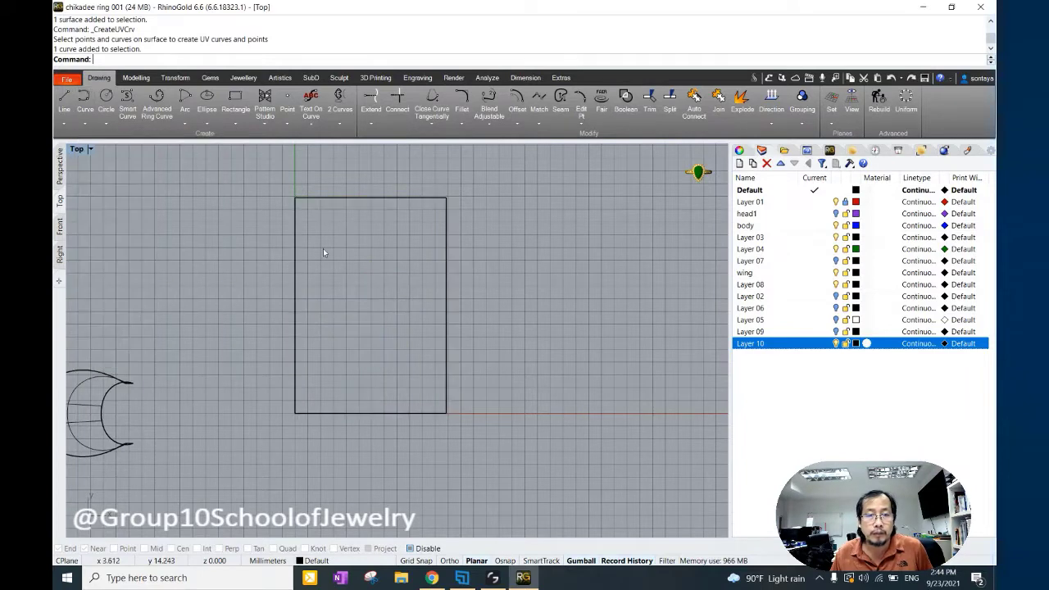
click(295, 234)
click(95, 116)
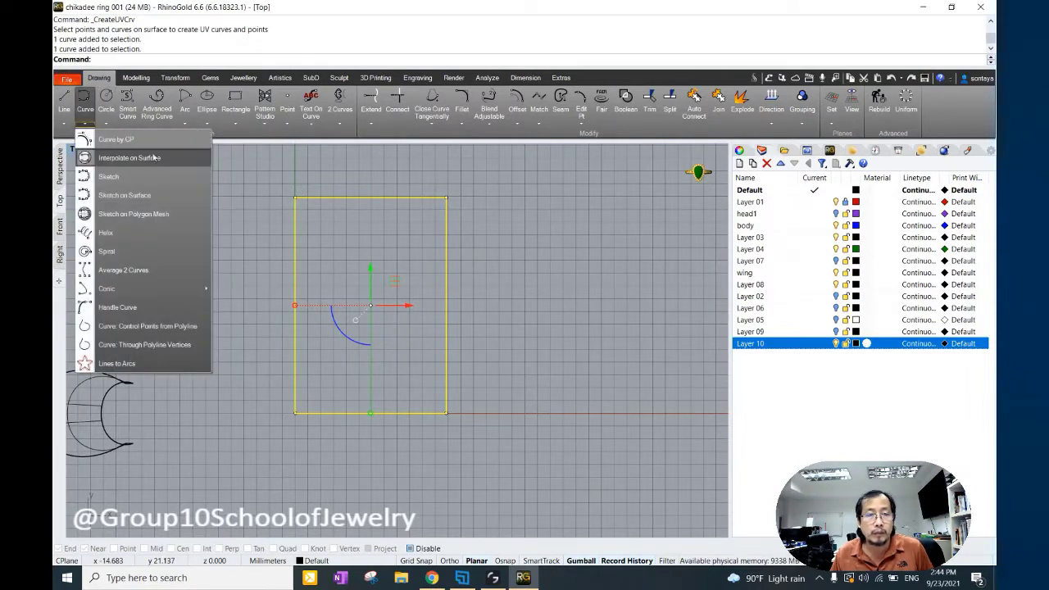
key(Escape)
key(Escape)
Draw a line along the rectangle's right edge and divide it into 5 segments.
click(68, 99)
click(292, 197)
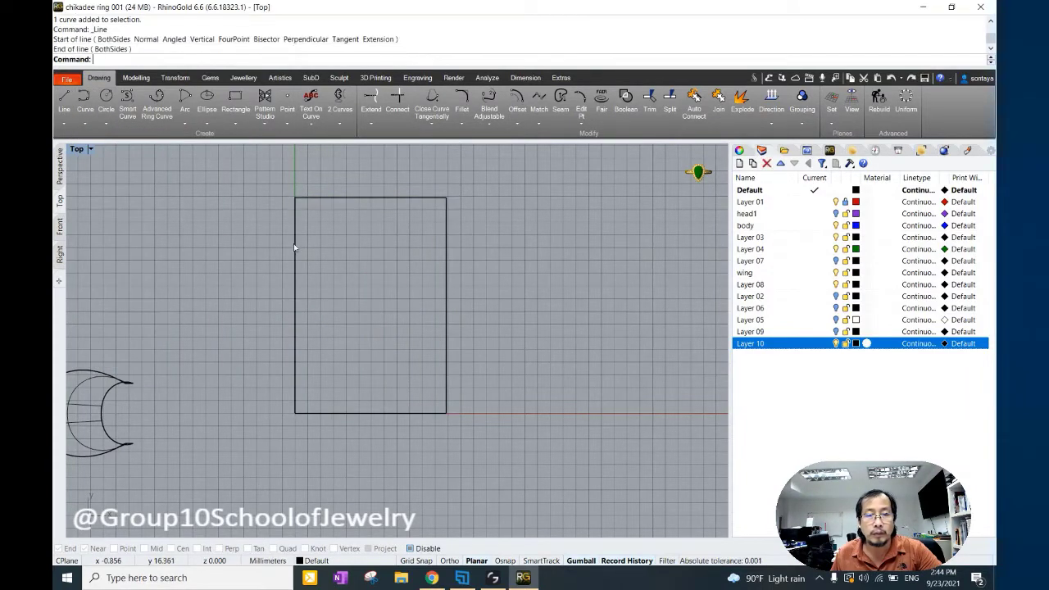
key(Return)
key(Return)
click(446, 197)
click(446, 412)
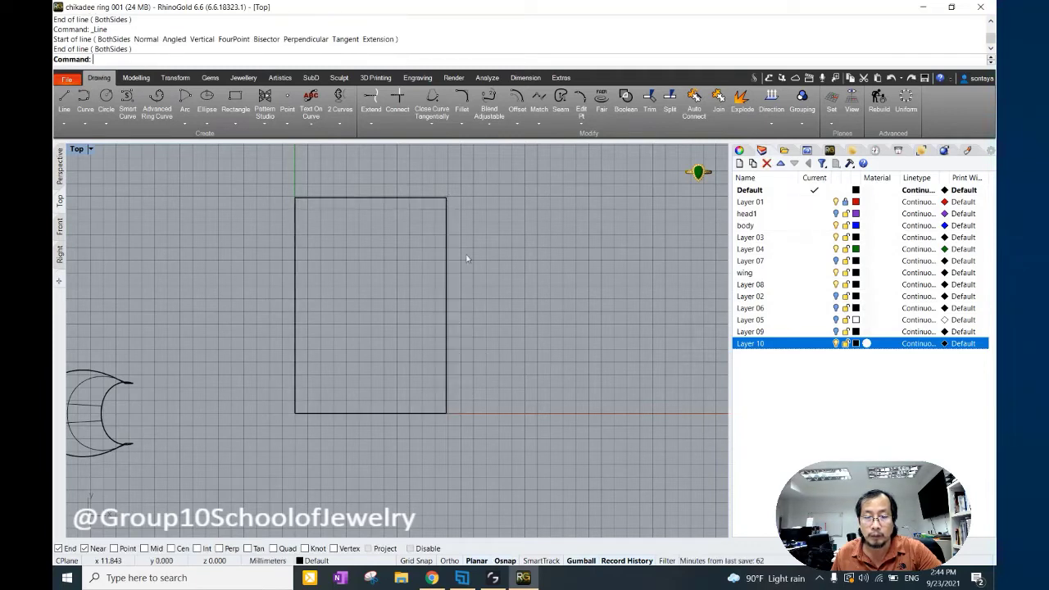
click(445, 237)
click(287, 123)
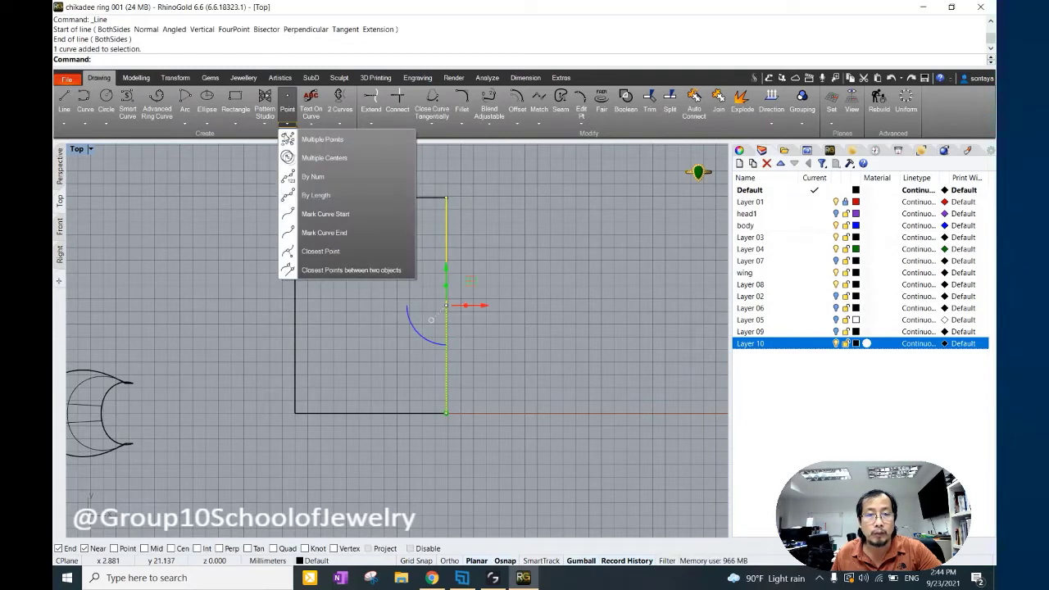
click(312, 176)
key(Return)
With Point snap on, draw four lines from the division points across to the left edge.
click(64, 100)
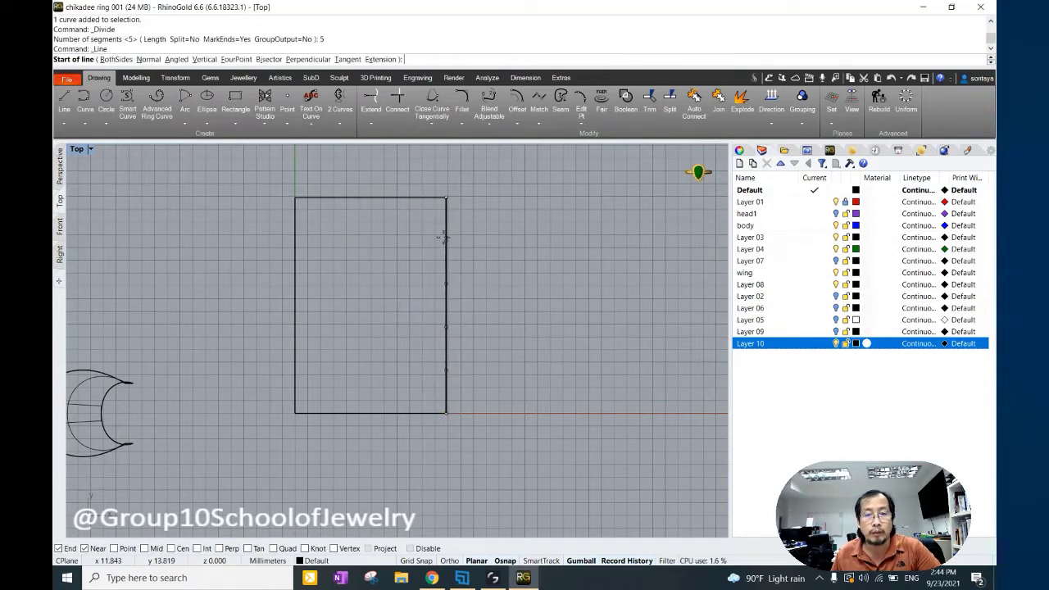
click(114, 548)
click(446, 240)
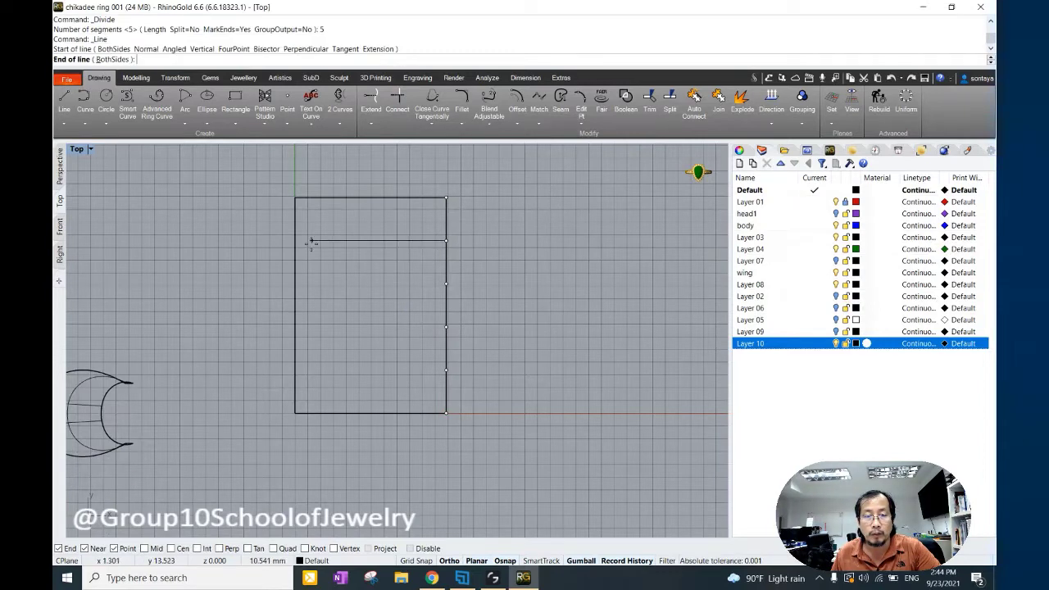
click(295, 240)
key(Return)
click(445, 284)
click(295, 283)
key(Return)
click(446, 327)
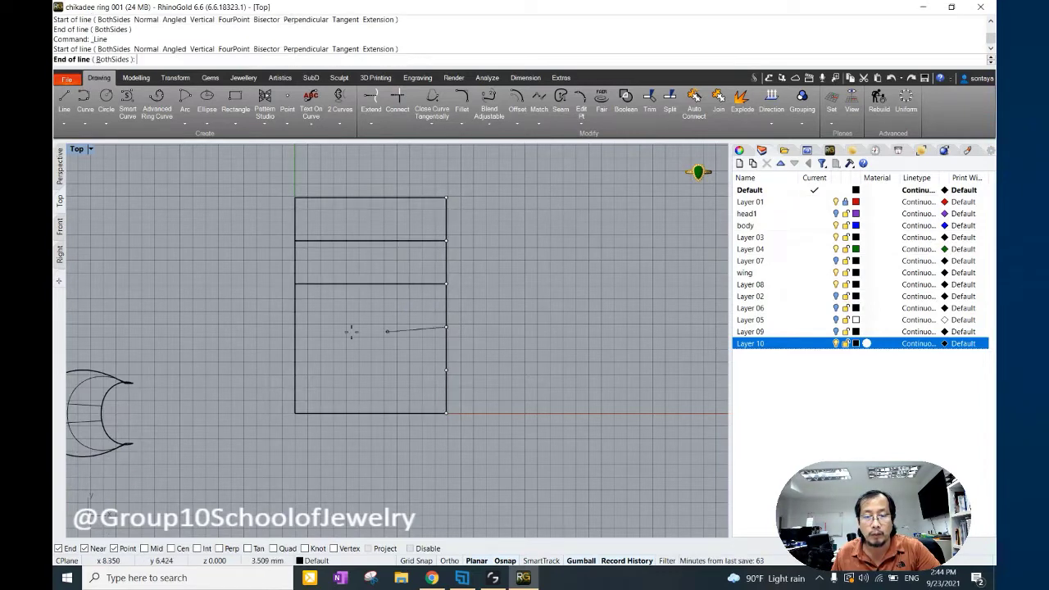
click(295, 327)
key(Return)
click(446, 370)
click(295, 371)
Return to Perspective view and select the rectangle with all its band lines.
click(59, 166)
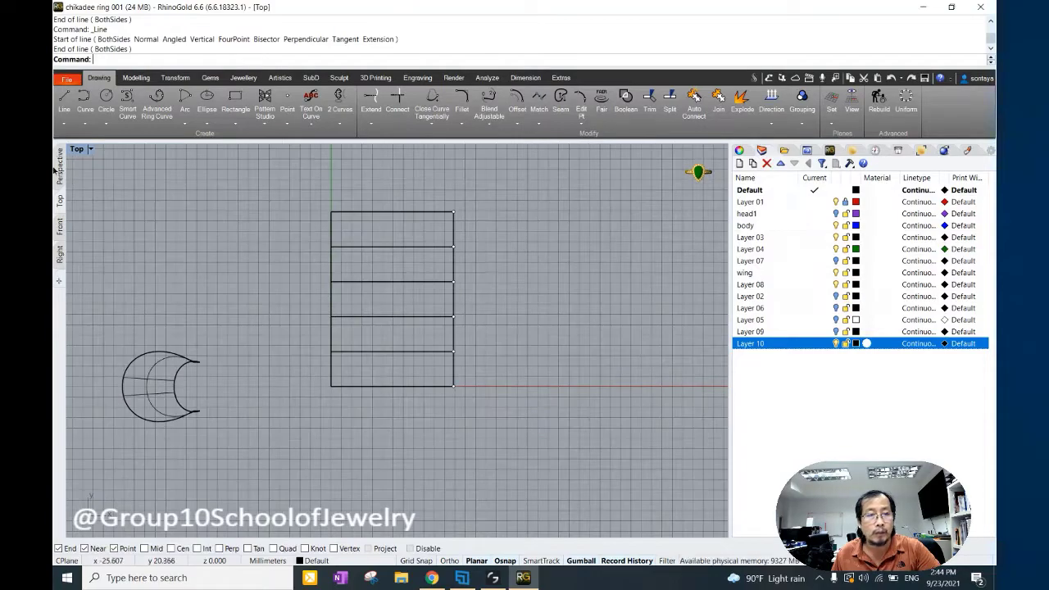
drag(451, 404, 315, 233)
click(136, 77)
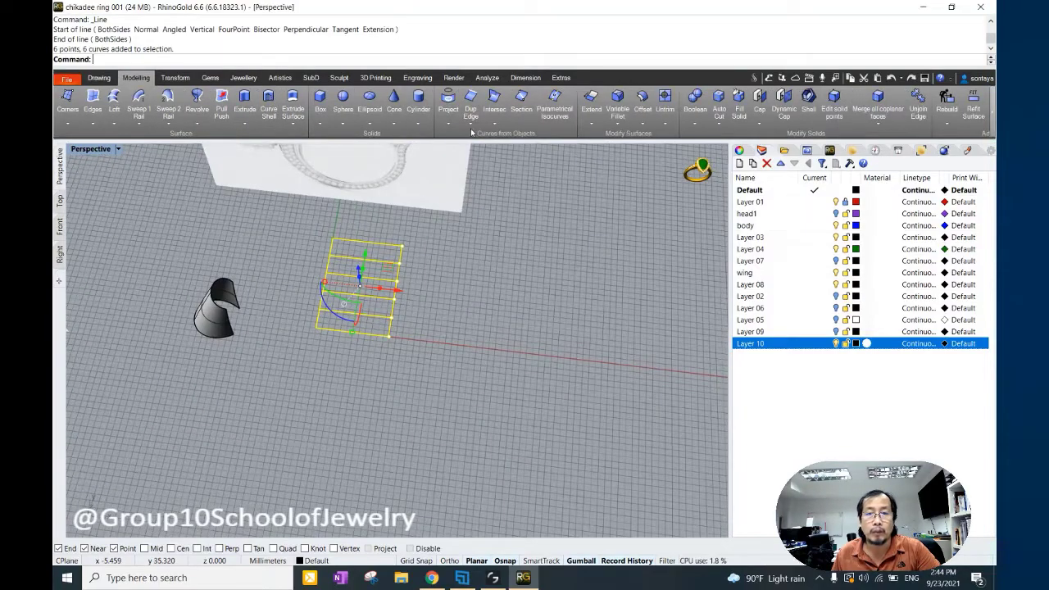
Wrap the band lines onto the cone with Apply Curve and split the cone along them.
click(472, 133)
click(497, 270)
click(217, 310)
mouse_move(218, 310)
right_down()
mouse_move(369, 291)
mouse_move(313, 312)
mouse_move(317, 332)
mouse_move(431, 331)
right_up()
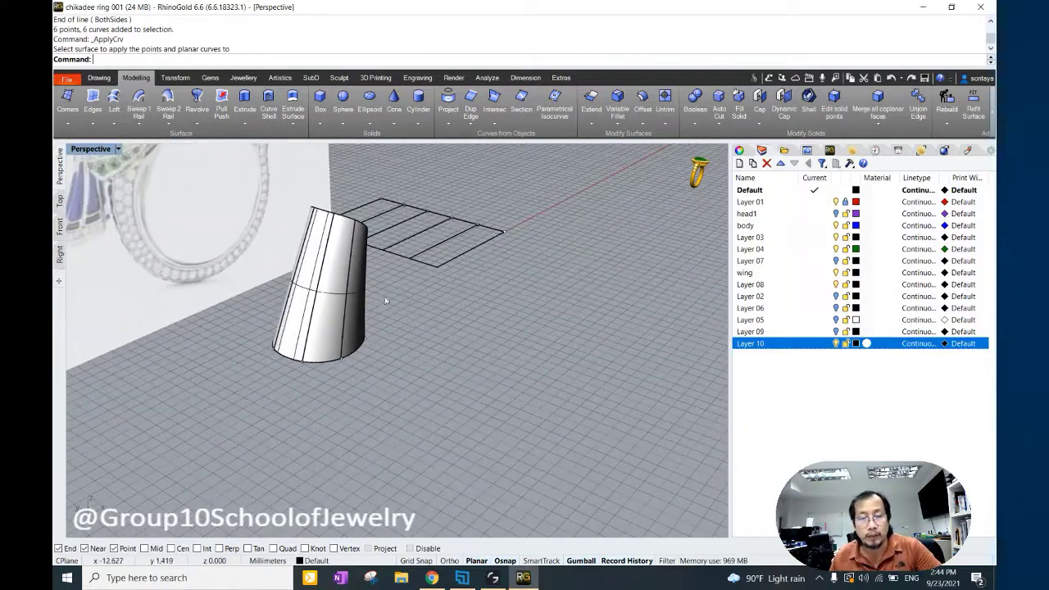
text(split)
key(Return)
click(328, 340)
key(Return)
click(303, 349)
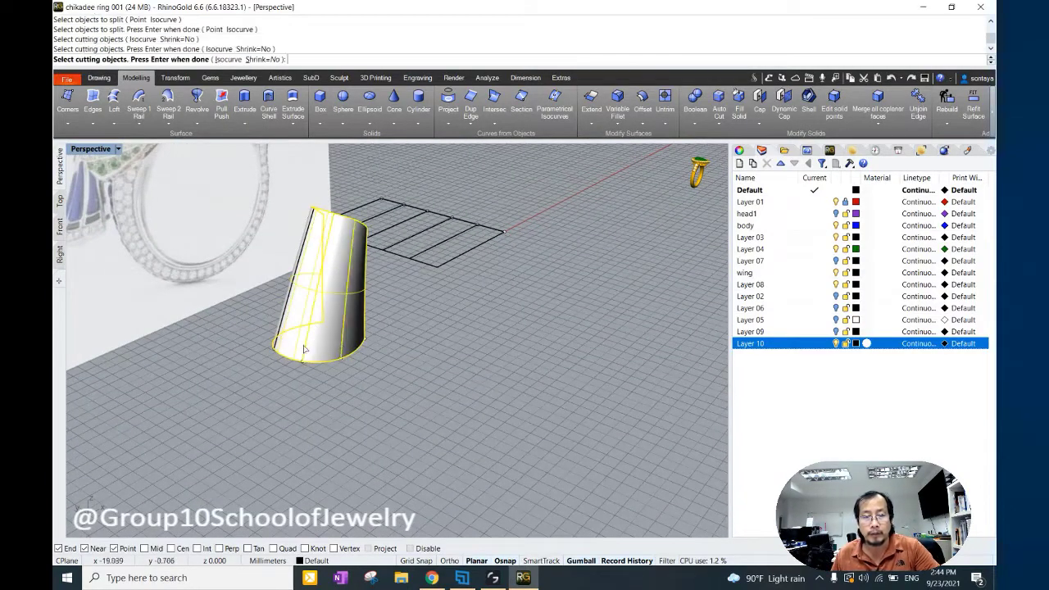
mouse_move(303, 349)
right_down()
mouse_move(564, 312)
mouse_move(304, 310)
mouse_move(403, 313)
mouse_move(436, 257)
mouse_move(385, 328)
mouse_move(353, 315)
right_up()
key(Return)
Delete the flat guide curves and division points.
middle_click(402, 312)
key(Delete)
middle_click(414, 285)
key(Escape)
Select and delete one strip of the split cone.
click(363, 326)
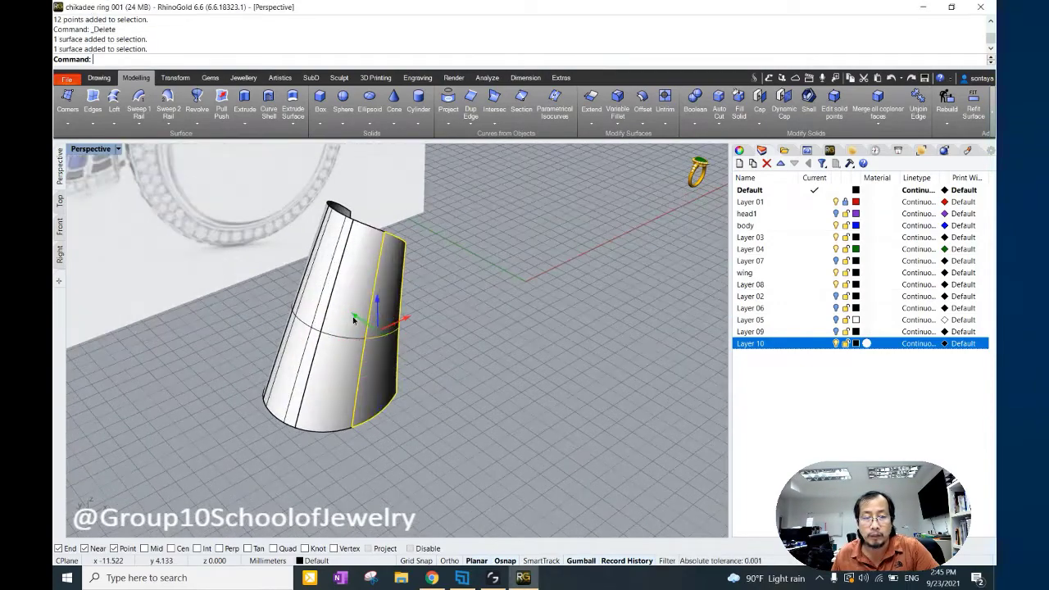
click(353, 315)
click(462, 347)
mouse_move(461, 346)
right_down()
mouse_move(409, 340)
mouse_move(518, 335)
mouse_move(376, 387)
mouse_move(411, 341)
right_up()
click(409, 339)
click(518, 335)
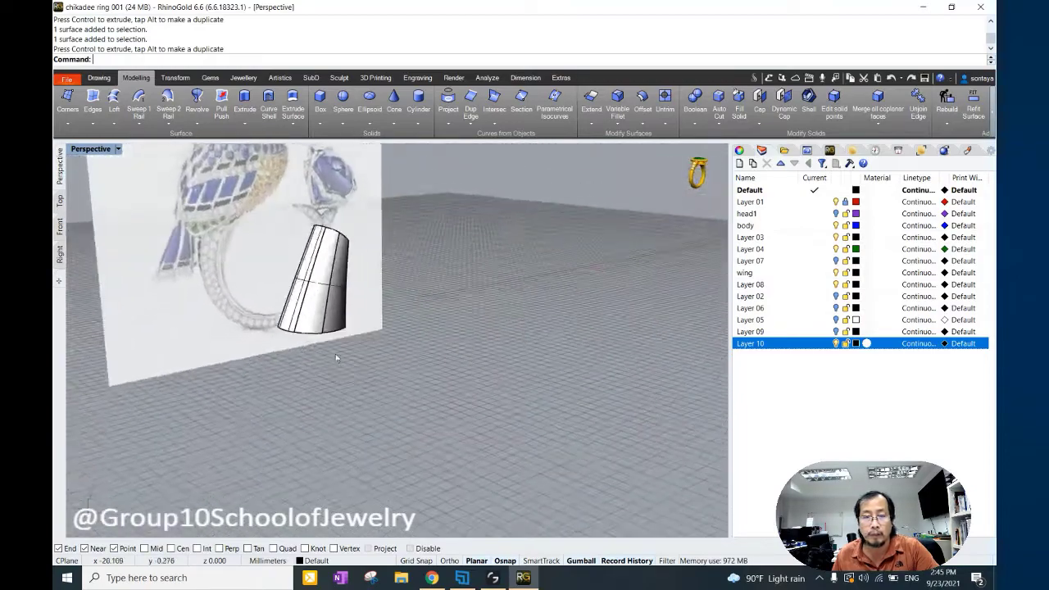
click(411, 341)
click(471, 344)
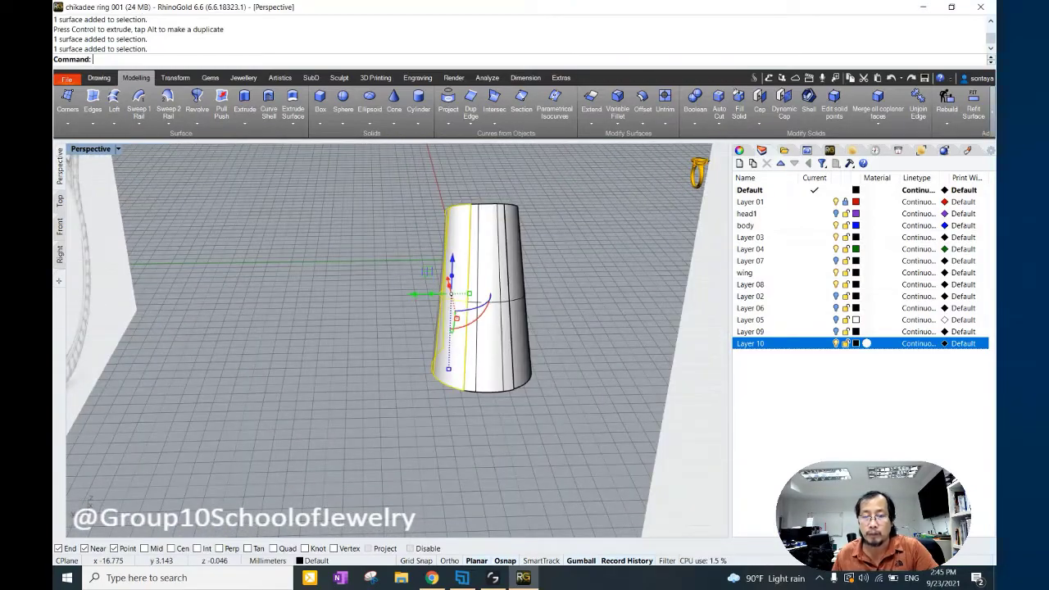
key(Delete)
right_drag(471, 344, 380, 325)
scroll(320, 327, up, 3)
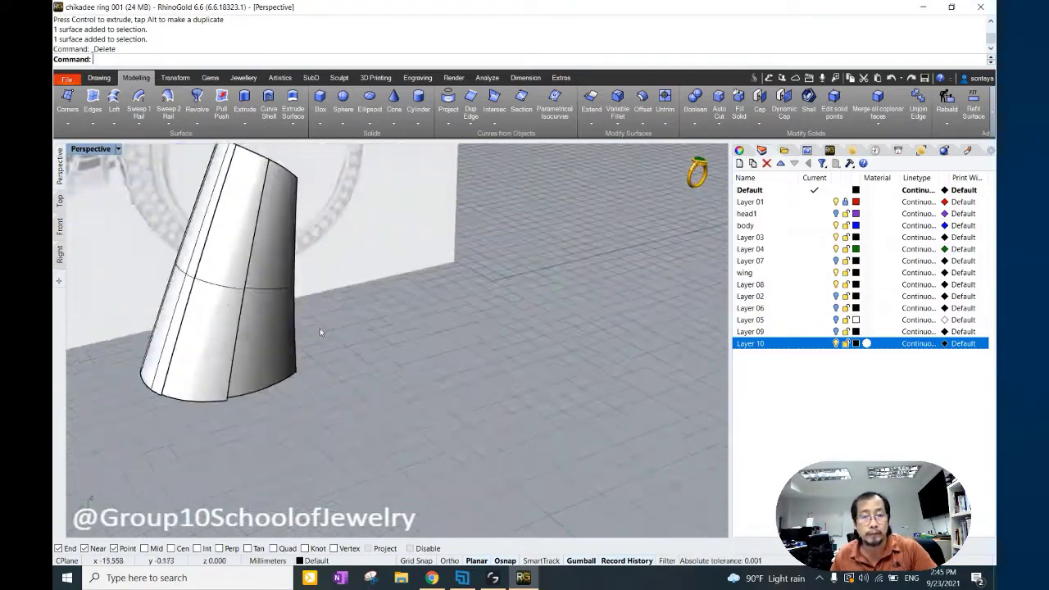
scroll(295, 344, up, 3)
click(221, 319)
scroll(217, 315, up, 2)
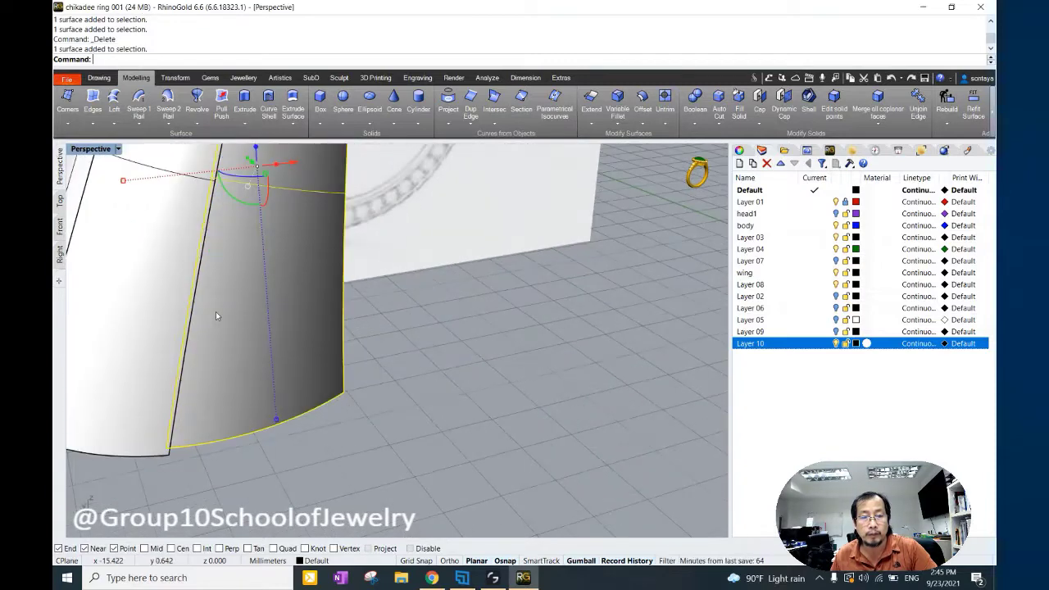
Draw an interpolated curve on a cone strip along its bottom edge.
click(98, 78)
click(85, 99)
click(131, 188)
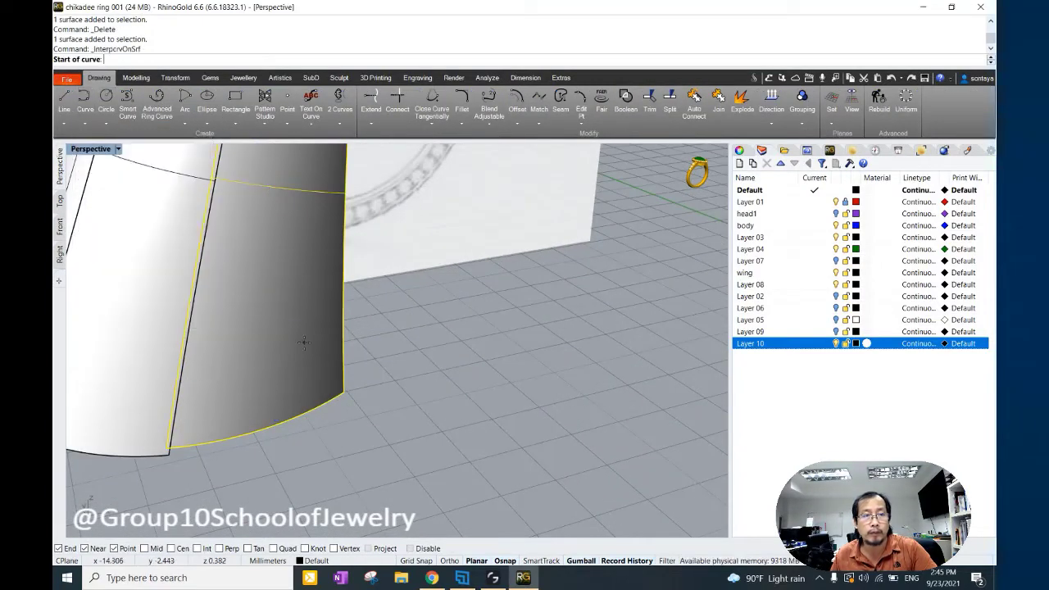
click(287, 401)
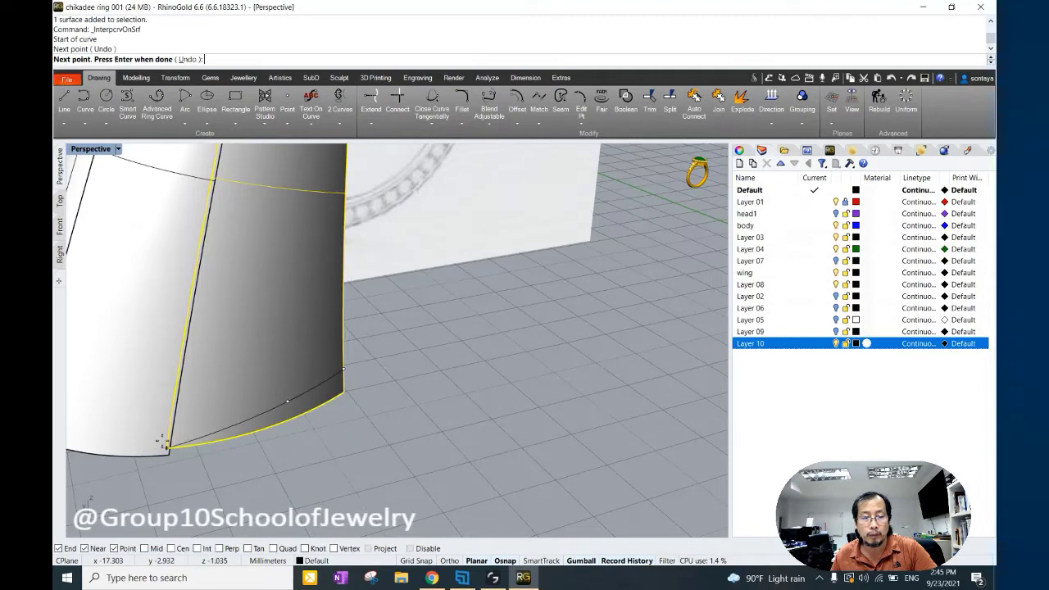
click(161, 442)
key(Return)
In a wireframe Front view, undo that curve and window-select the three tail feather surfaces.
click(59, 227)
key(ctrl+alt+w)
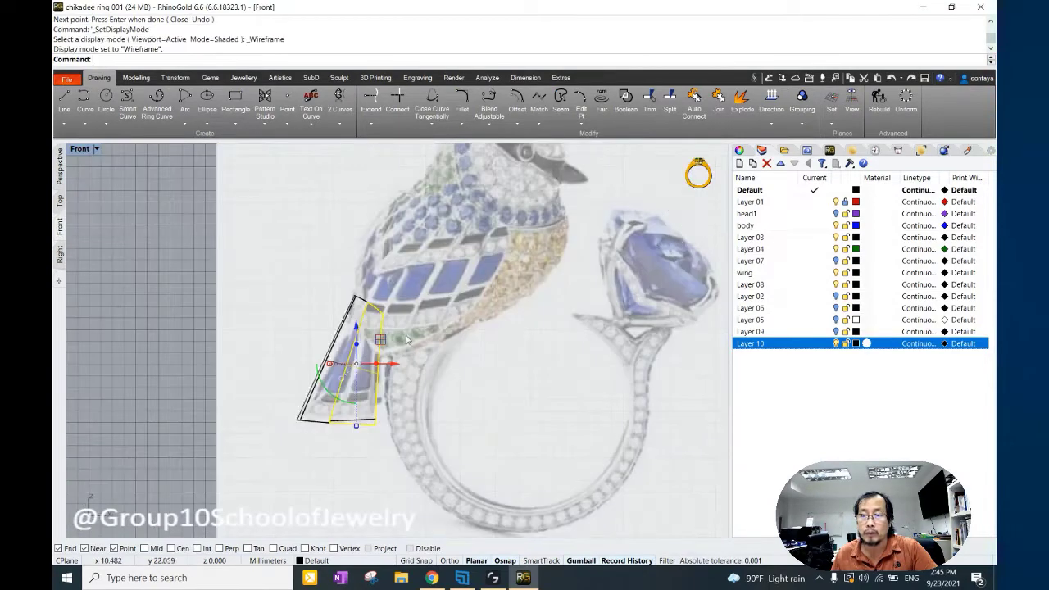
key(ctrl+z)
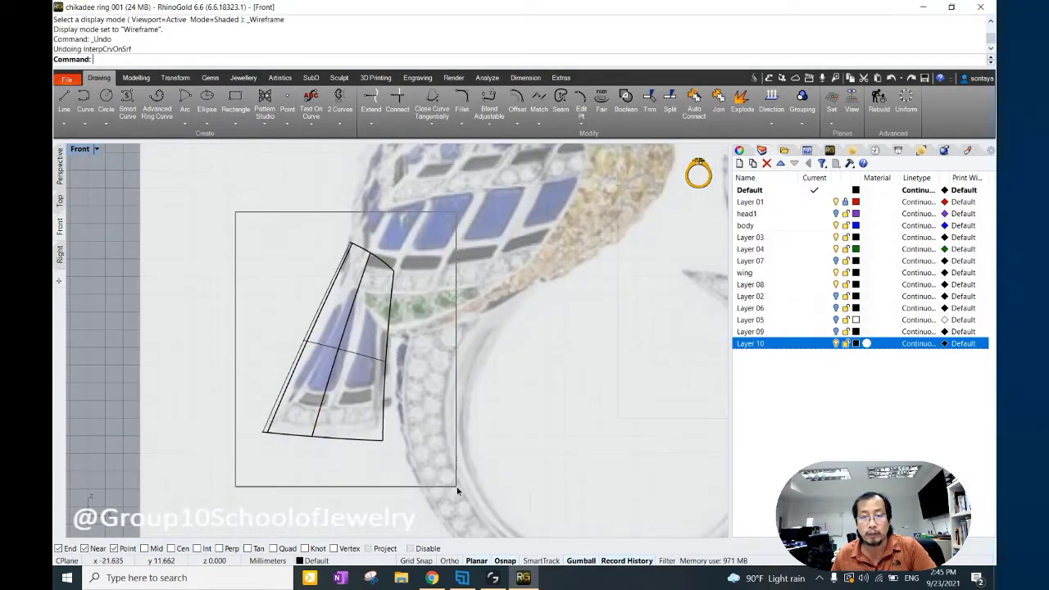
drag(236, 213, 457, 487)
click(136, 77)
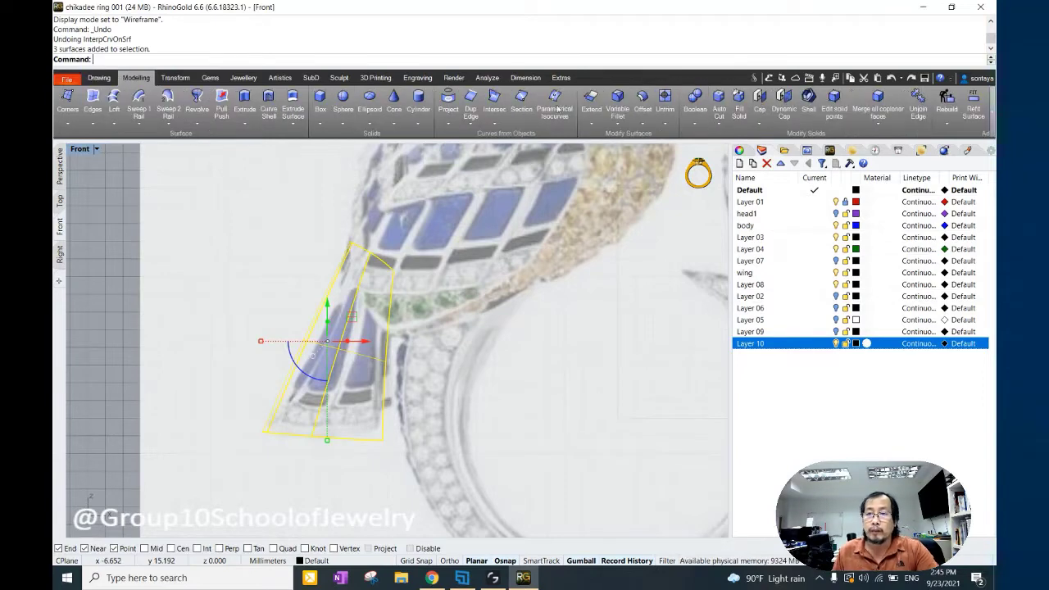
scroll(560, 98, up, 1)
click(170, 78)
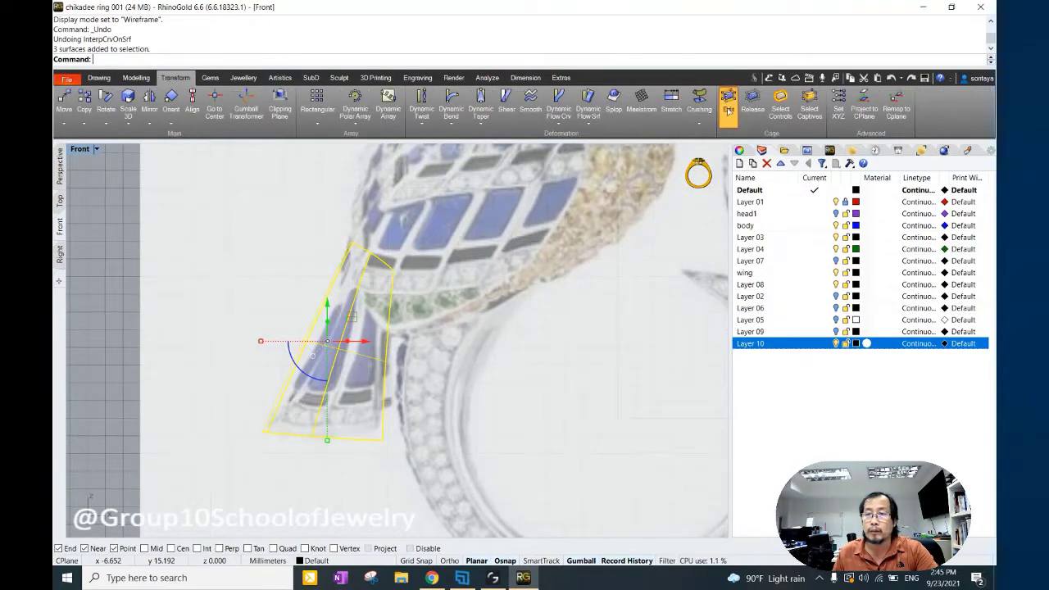
Cage Edit the tail surfaces with default settings, moving top and bottom points to skew and widen the tail.
click(727, 104)
key(Return)
key(Return)
key(Return)
key(Return)
scroll(377, 260, up, 2)
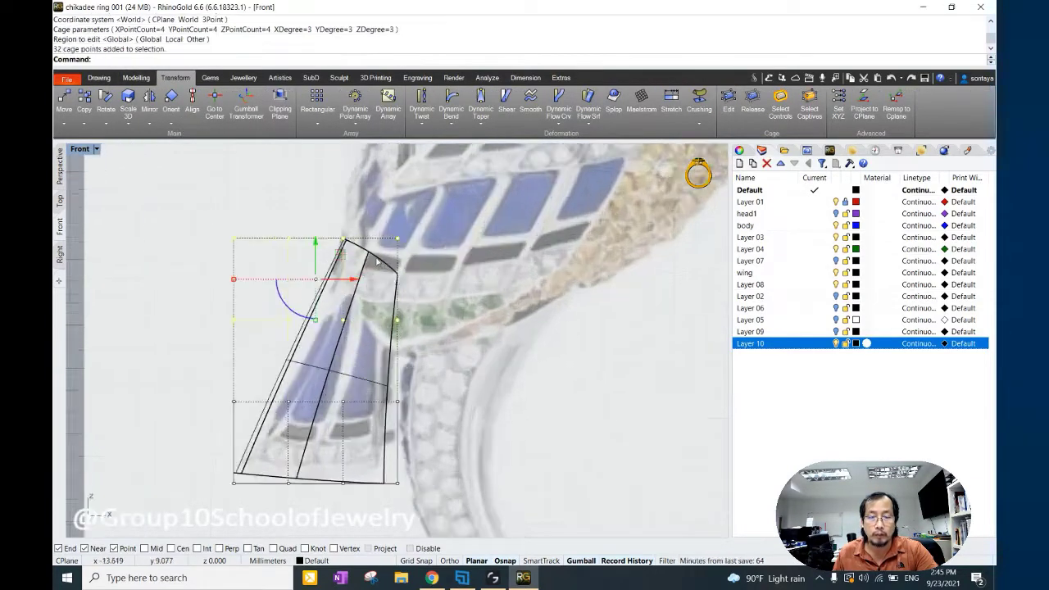
scroll(377, 260, up, 1)
drag(328, 282, 308, 305)
drag(223, 235, 430, 254)
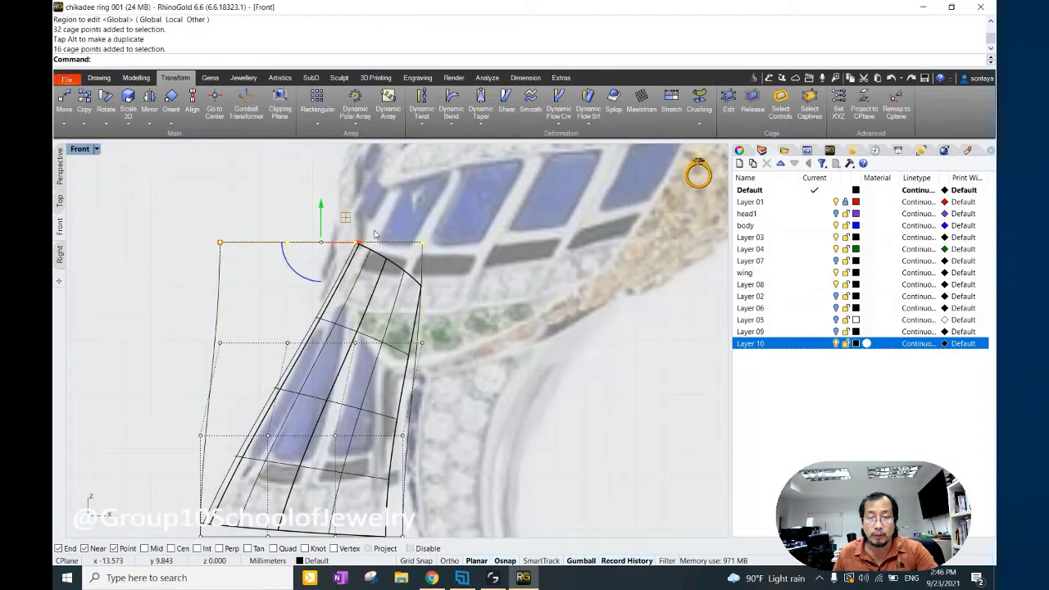
scroll(317, 238, down, 2)
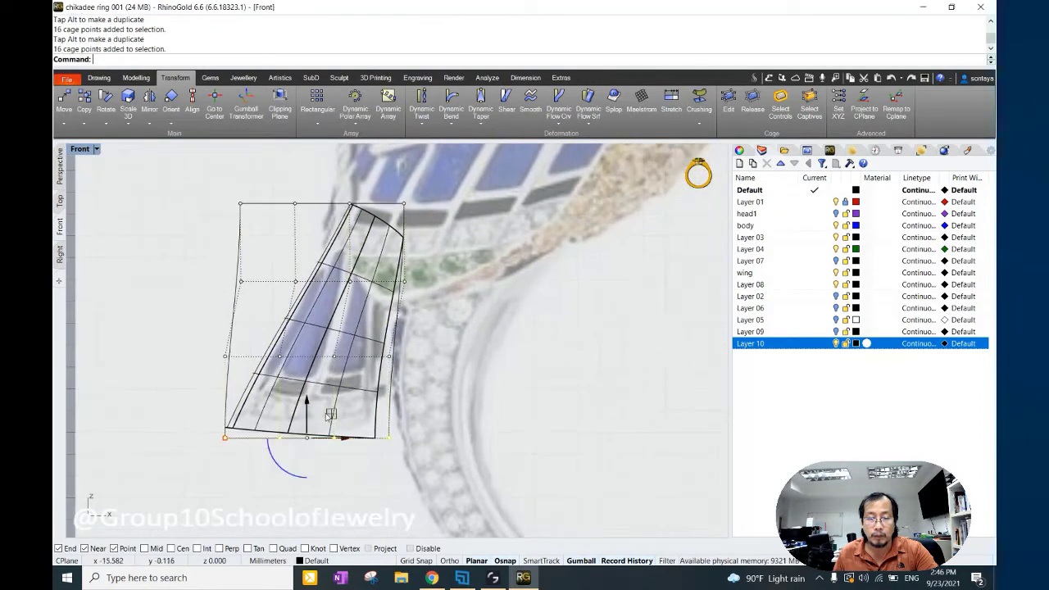
drag(332, 438, 340, 437)
Select the middle and upper-right cage points, then delete the deformation cage.
drag(129, 340, 398, 368)
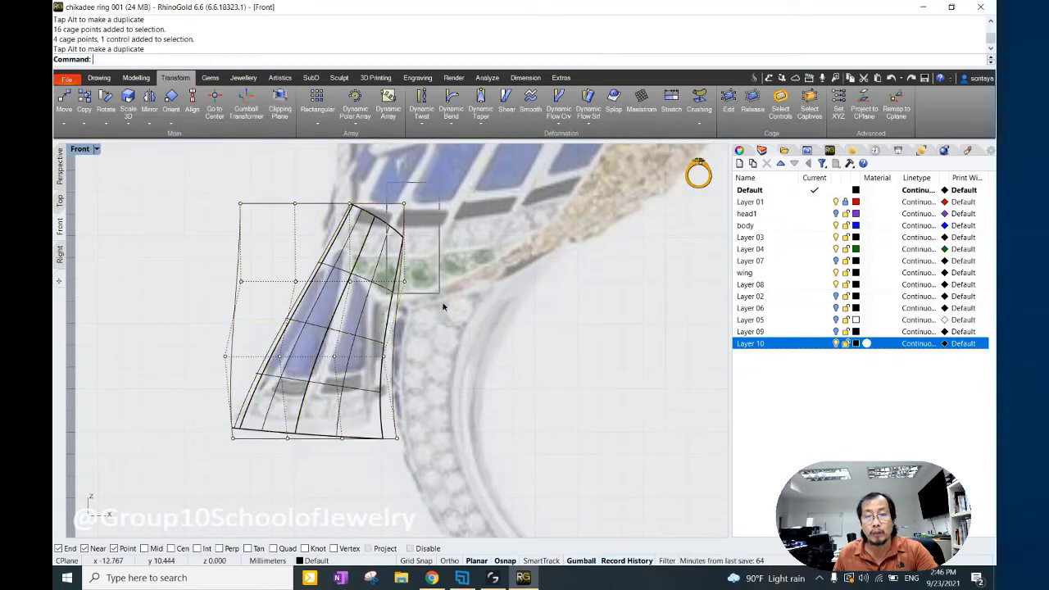
drag(445, 304, 381, 190)
key(Escape)
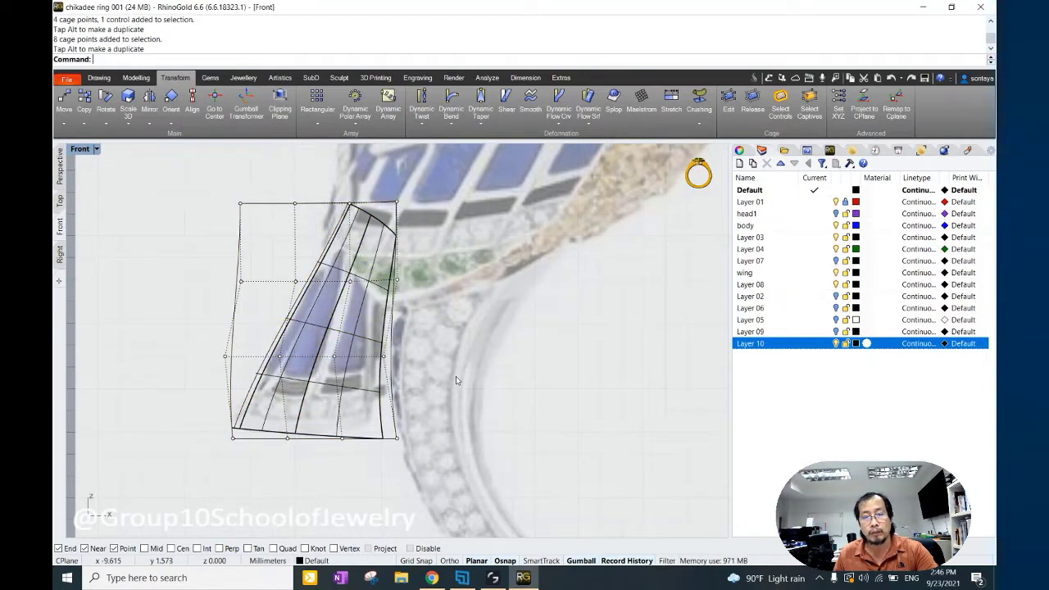
click(386, 378)
key(Delete)
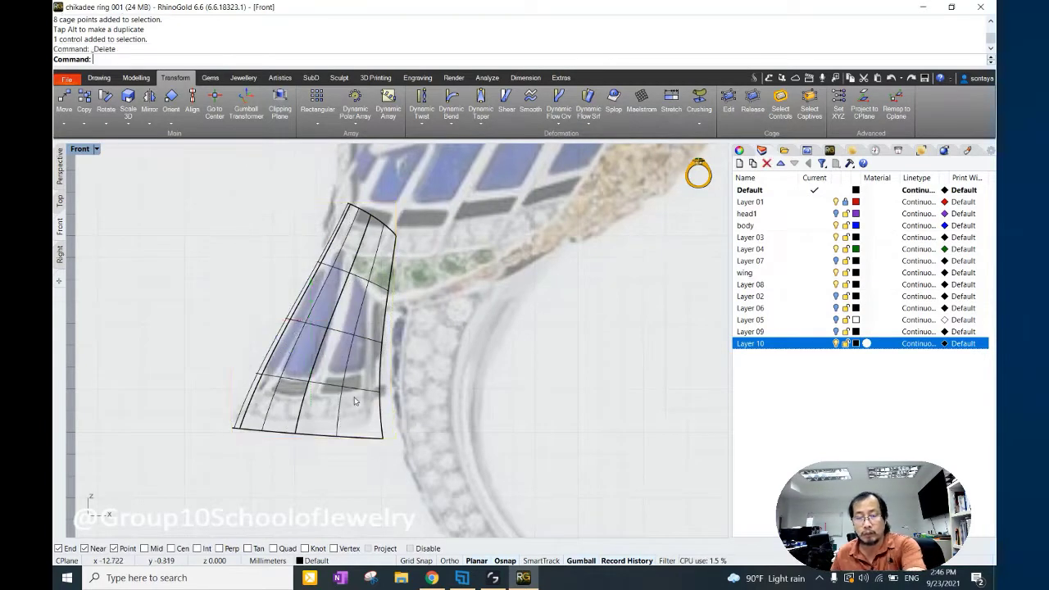
scroll(355, 401, up, 2)
Draw two smooth Smart Curves across the bottom of the tail feathers.
click(98, 77)
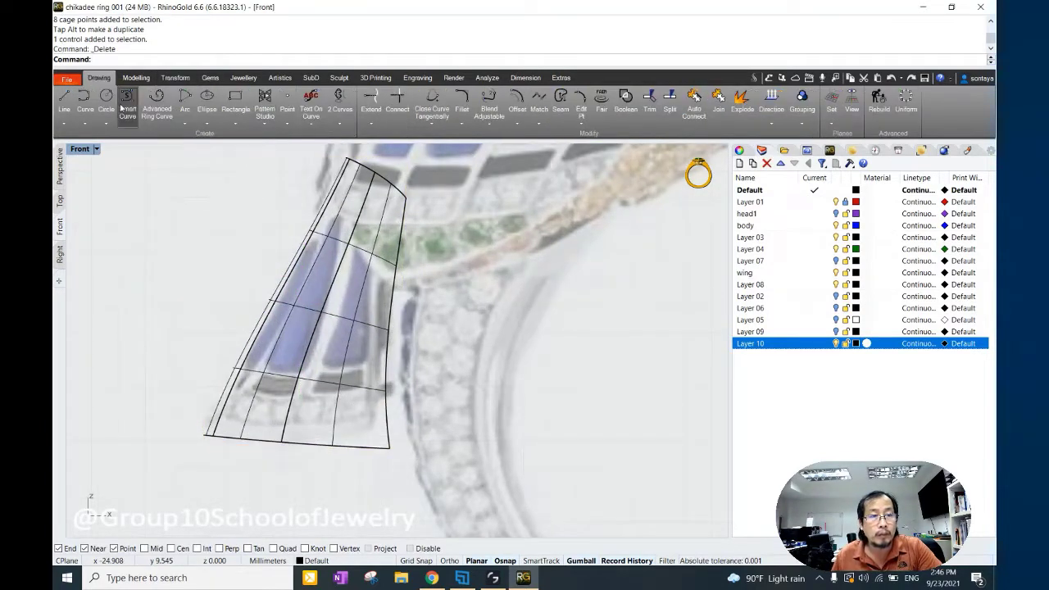
click(127, 98)
scroll(348, 395, up, 2)
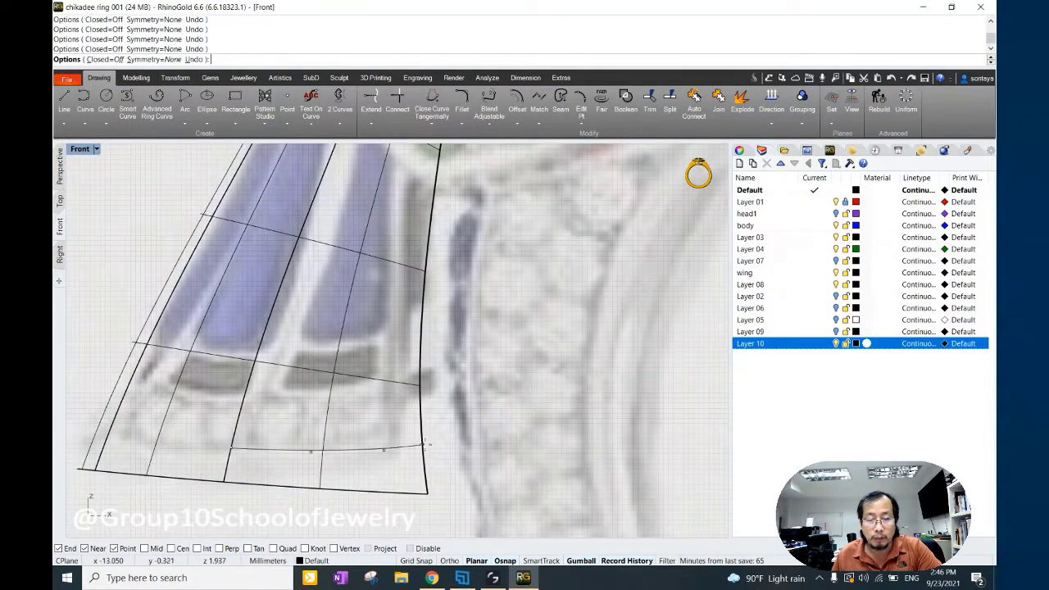
key(Return)
scroll(426, 443, down, 2)
scroll(205, 441, up, 2)
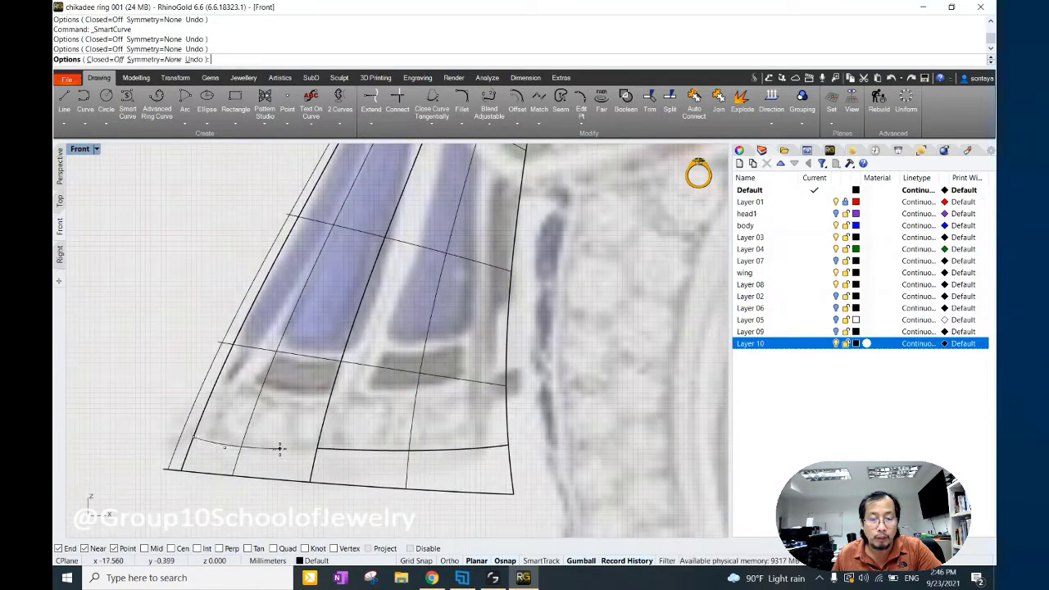
key(Return)
scroll(328, 442, down, 2)
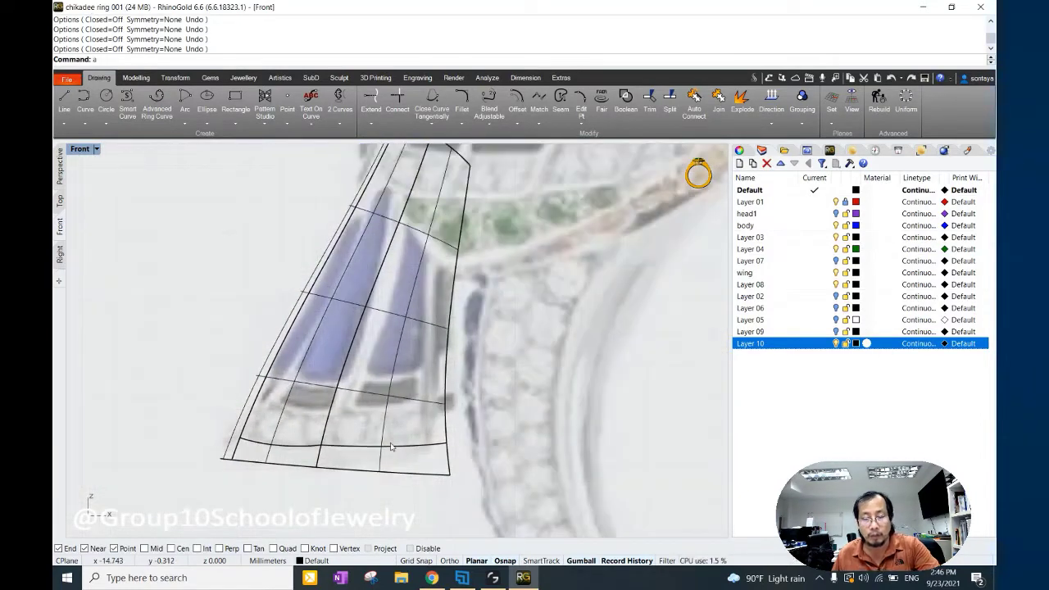
Show the new curves' control points and remove the strip below the curve.
key(Return)
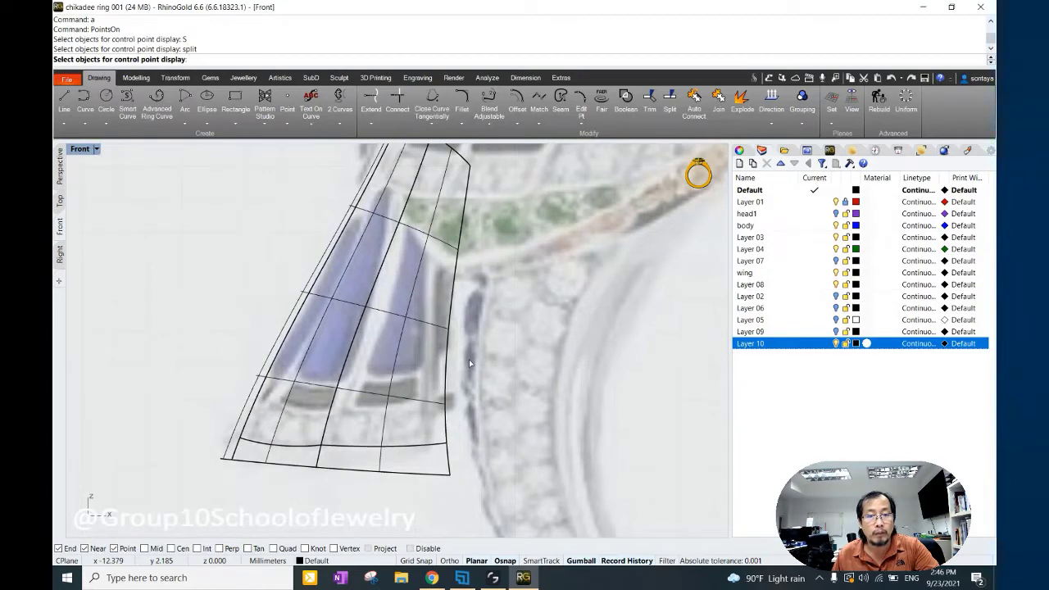
click(431, 390)
key(Return)
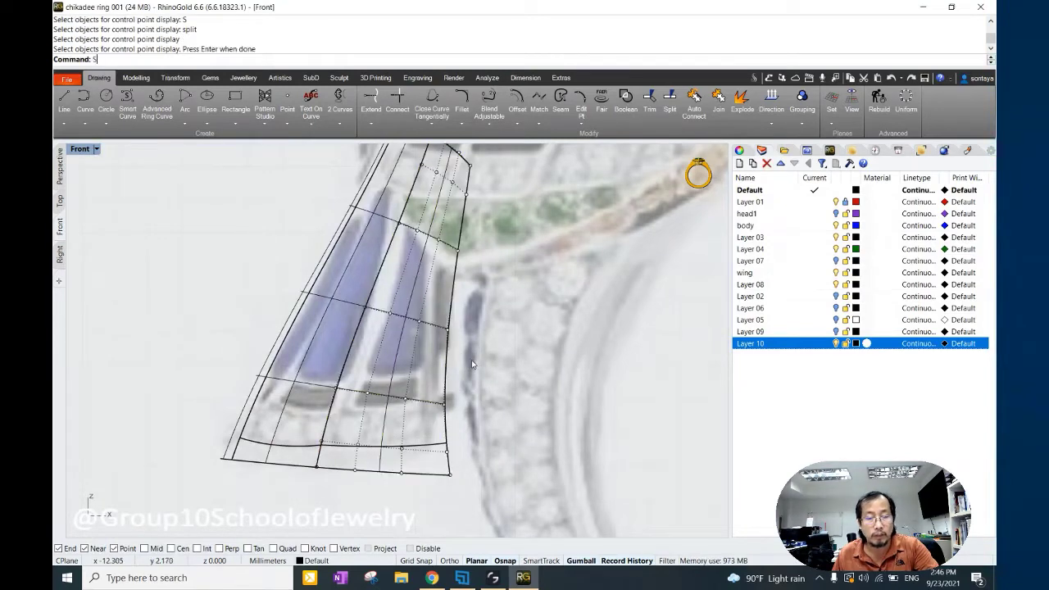
click(412, 389)
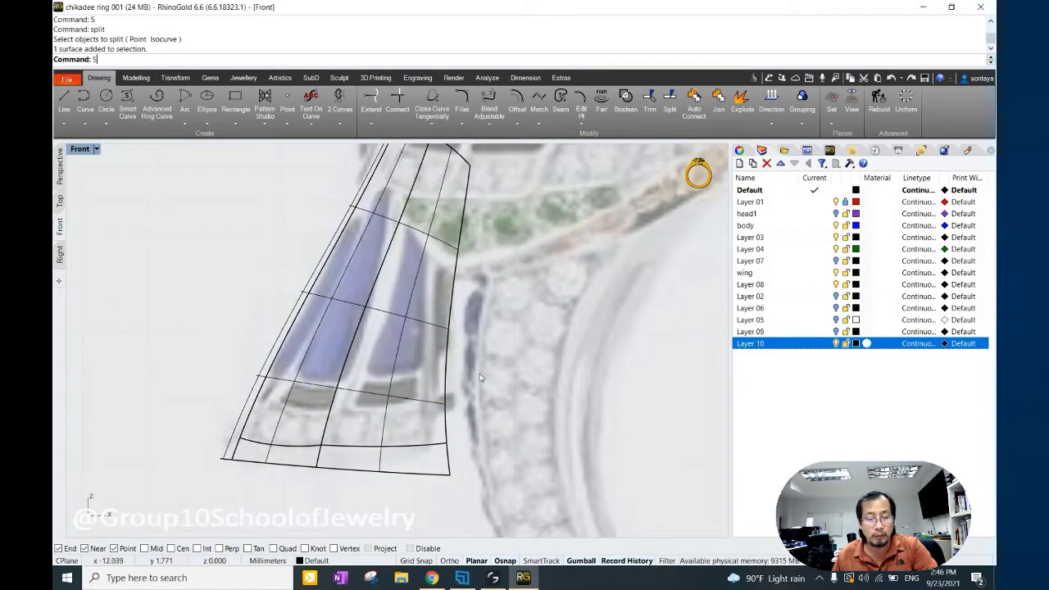
key(Return)
Split the left tail surface along the curve and delete the small lower piece.
key(Delete)
text(S)
key(Return)
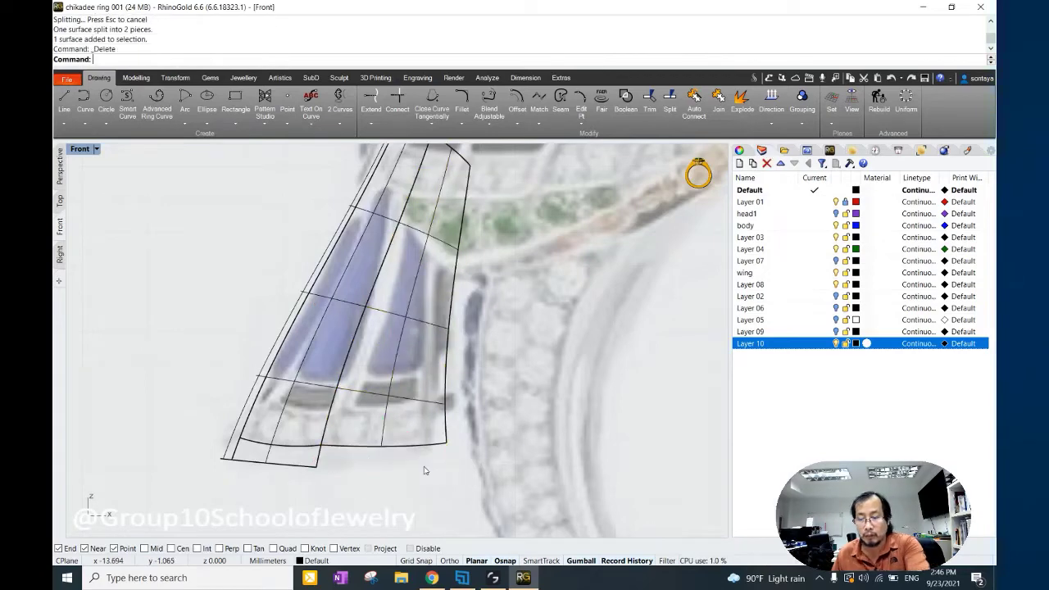
scroll(308, 402, up, 2)
click(297, 381)
key(Return)
click(290, 453)
key(Return)
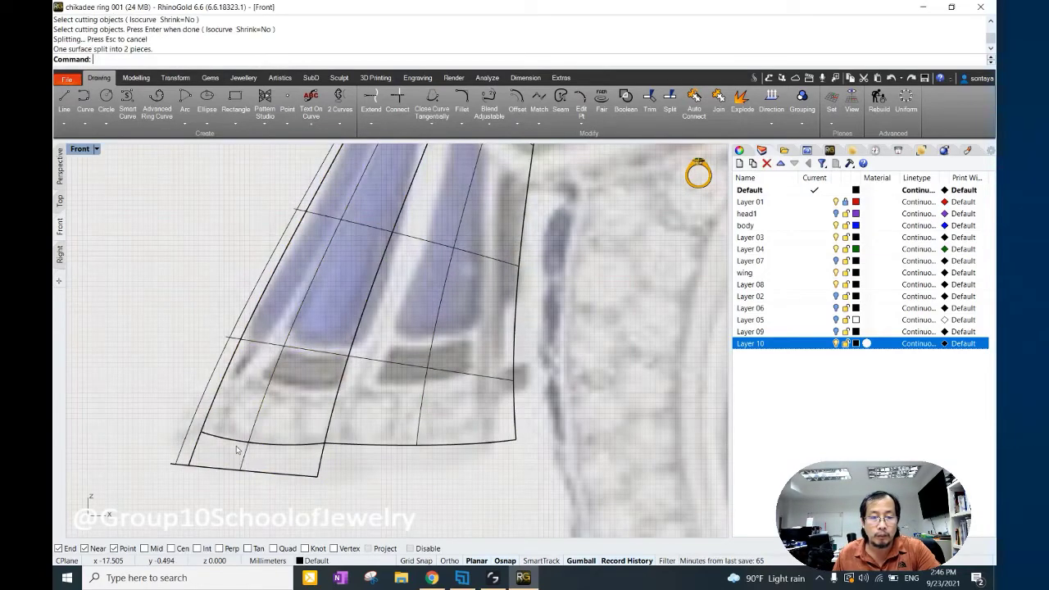
click(210, 455)
key(Delete)
Draw a short lower-left curve and adjust its end control points.
scroll(328, 368, up, 2)
click(127, 103)
scroll(239, 406, up, 2)
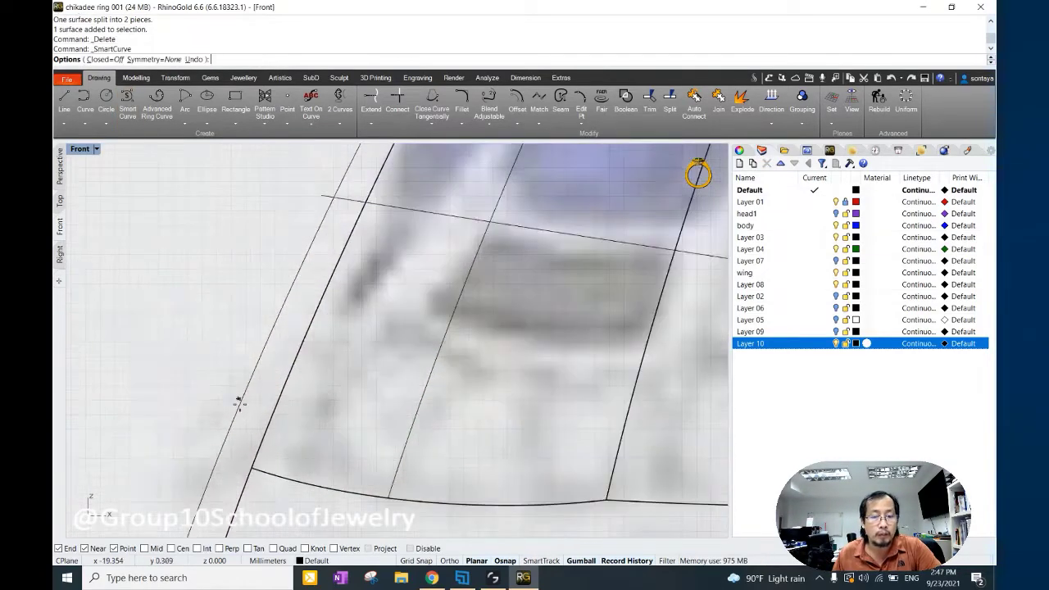
scroll(230, 427, down, 2)
key(Escape)
text(a)
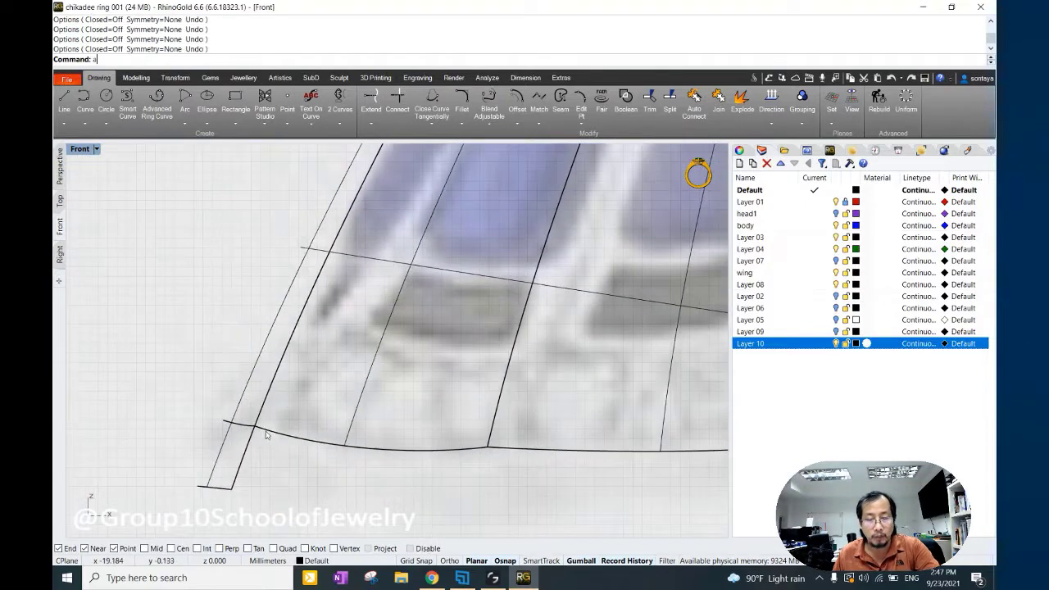
key(Return)
click(228, 441)
key(Return)
click(227, 436)
drag(164, 386, 229, 426)
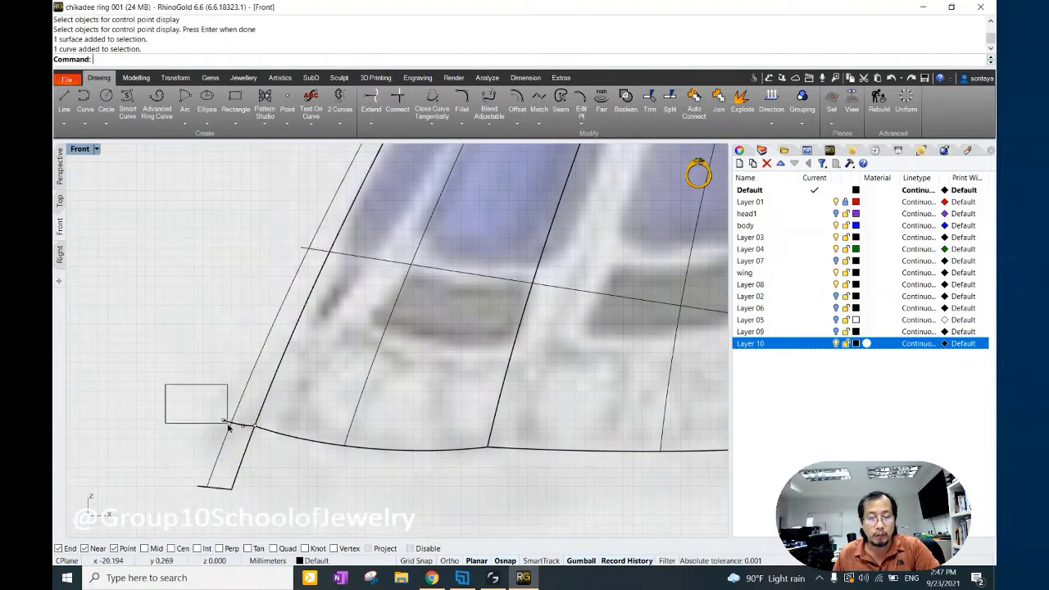
click(244, 425)
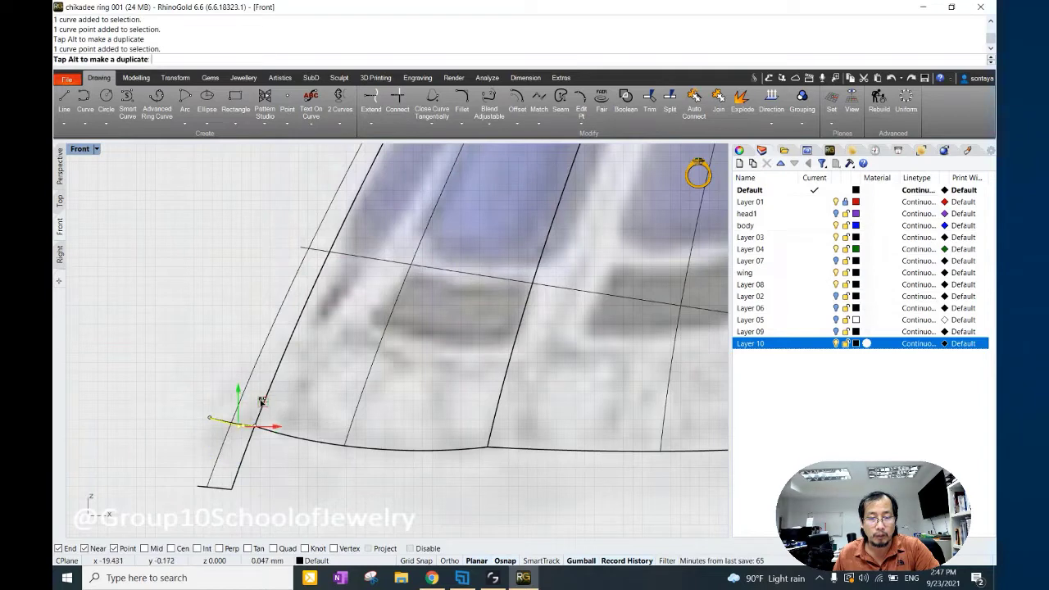
key(Escape)
key(Escape)
Split the narrow left strip with that curve and delete the leftover piece and curve.
click(243, 459)
key(Return)
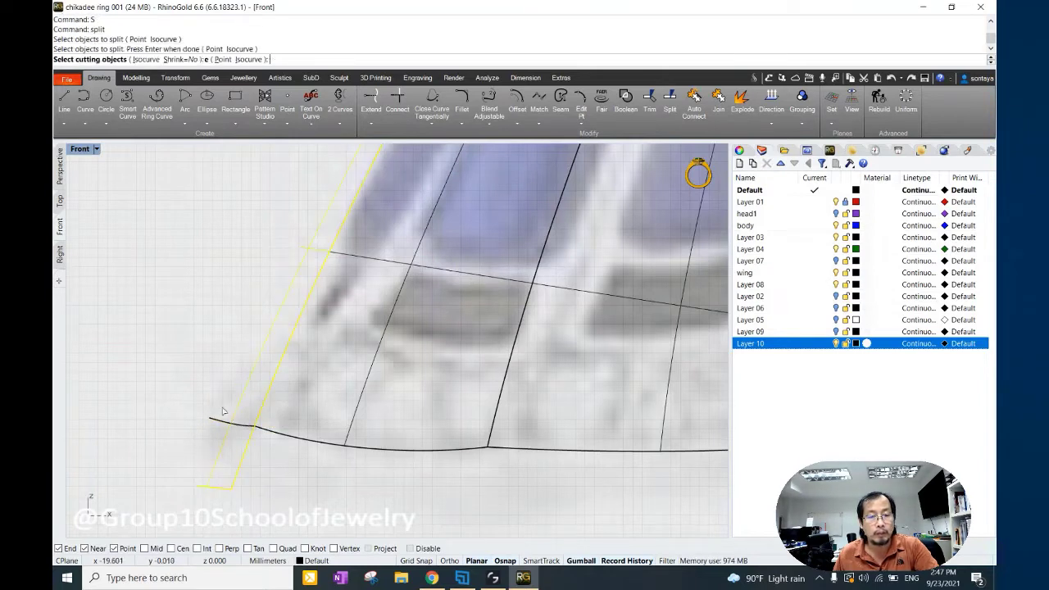
key(Return)
scroll(264, 466, down, 3)
key(Delete)
drag(190, 399, 277, 459)
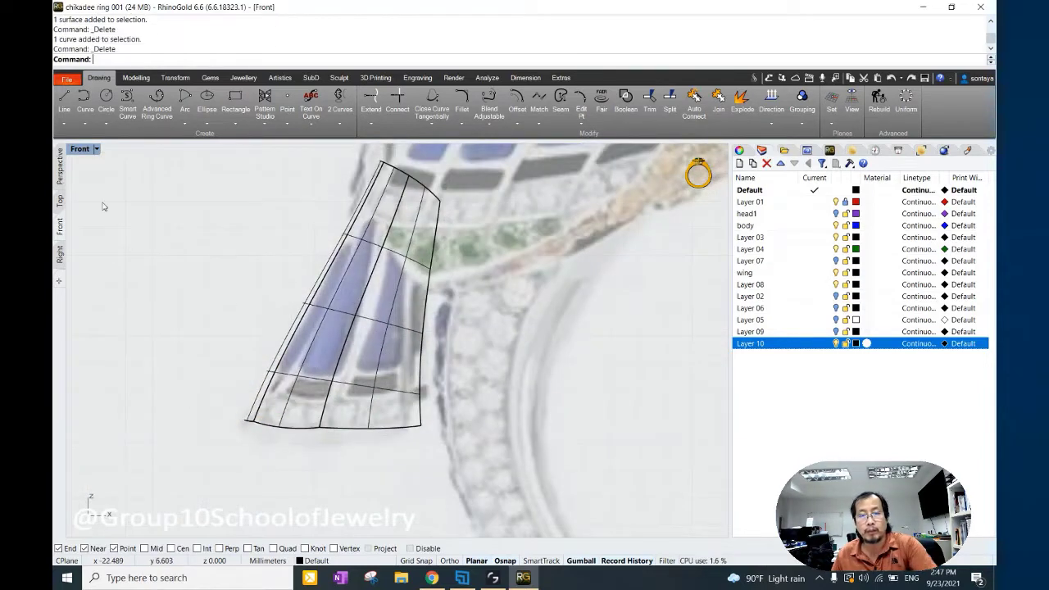
scroll(281, 263, down, 3)
scroll(281, 262, up, 4)
Draw an angled Interpolate Curve across the tail top and split the tail surfaces with it.
click(85, 99)
click(253, 237)
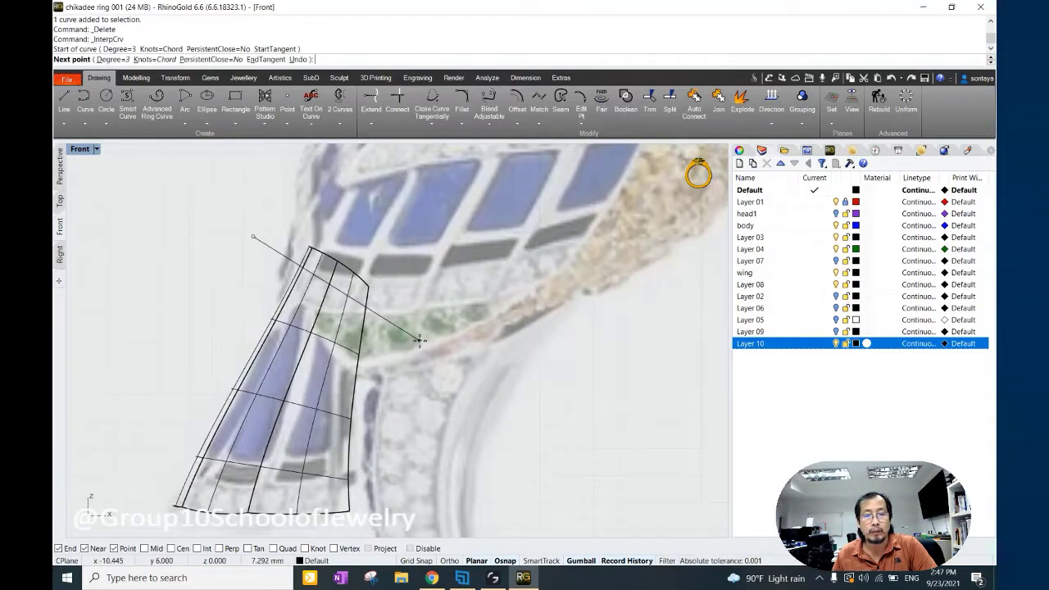
click(419, 339)
key(Return)
key(Return)
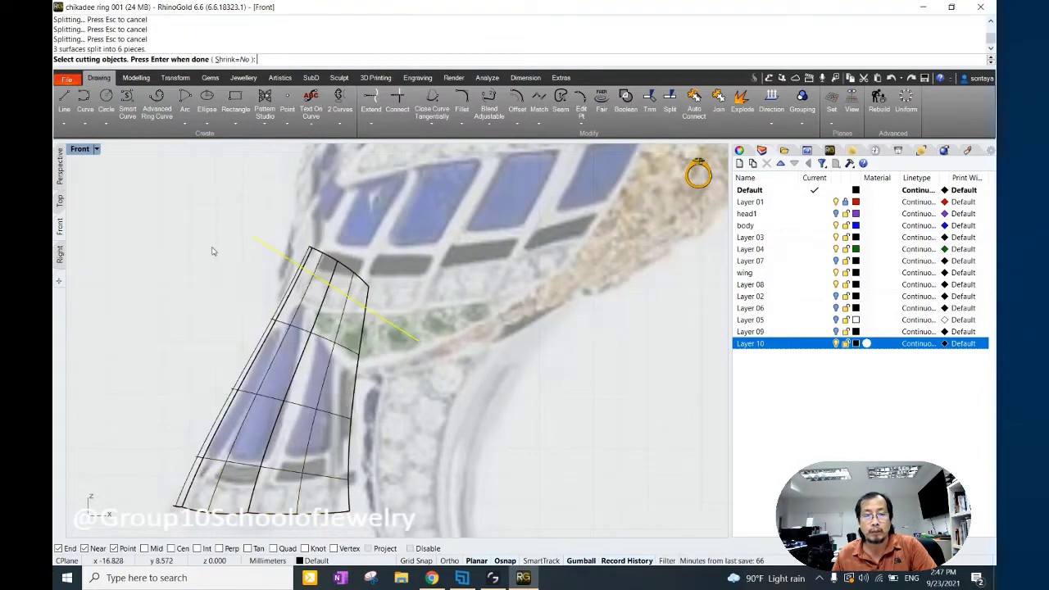
click(59, 168)
right_drag(270, 369, 320, 356)
click(259, 389)
click(59, 227)
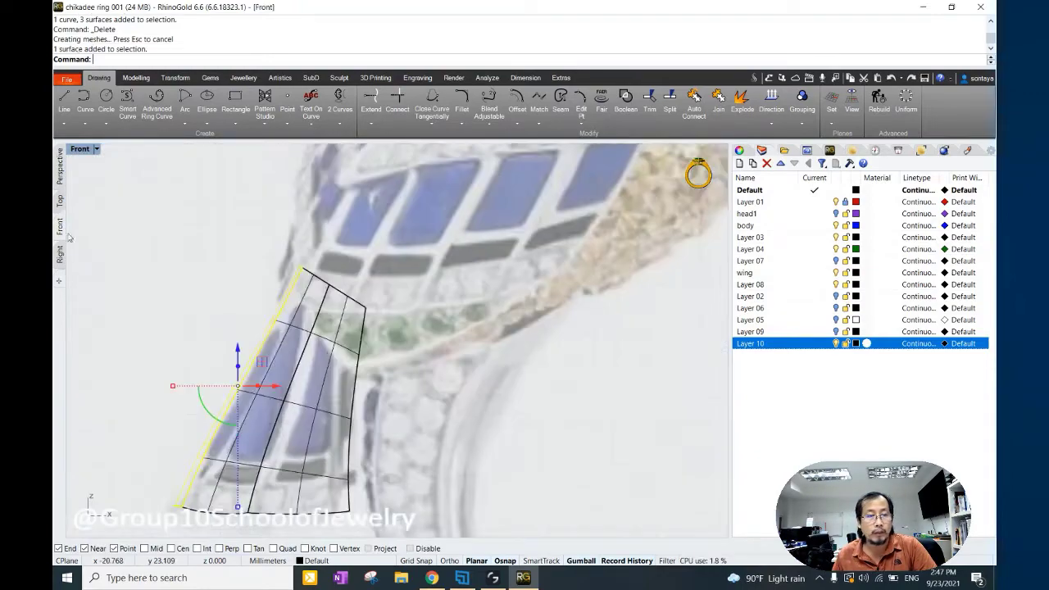
click(59, 168)
scroll(521, 373, up, 3)
Cage Edit the tail surface with default settings and select its upper cage points.
scroll(521, 374, up, 2)
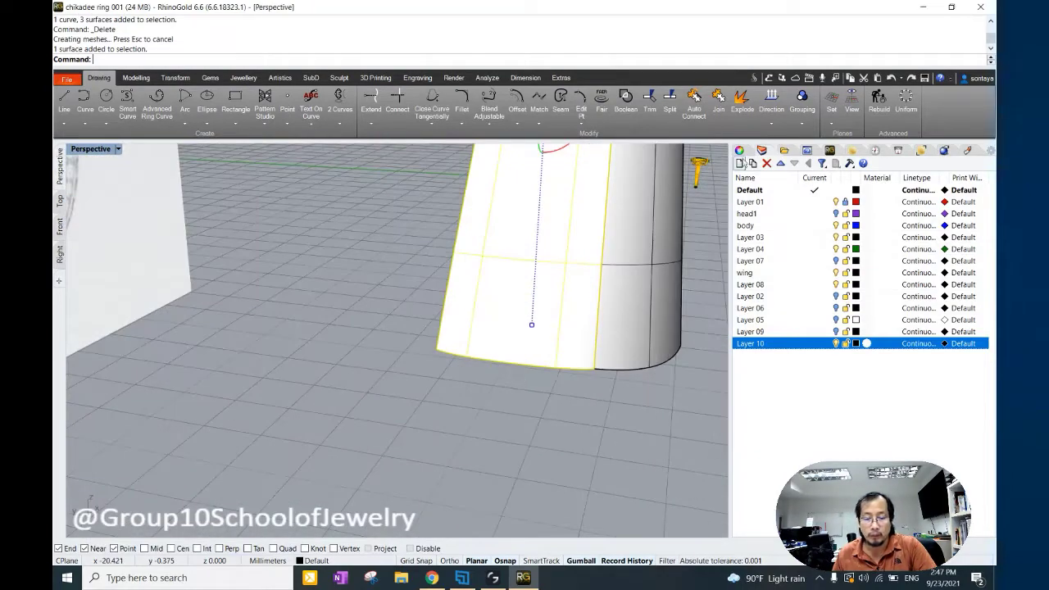
click(138, 79)
click(175, 77)
click(728, 98)
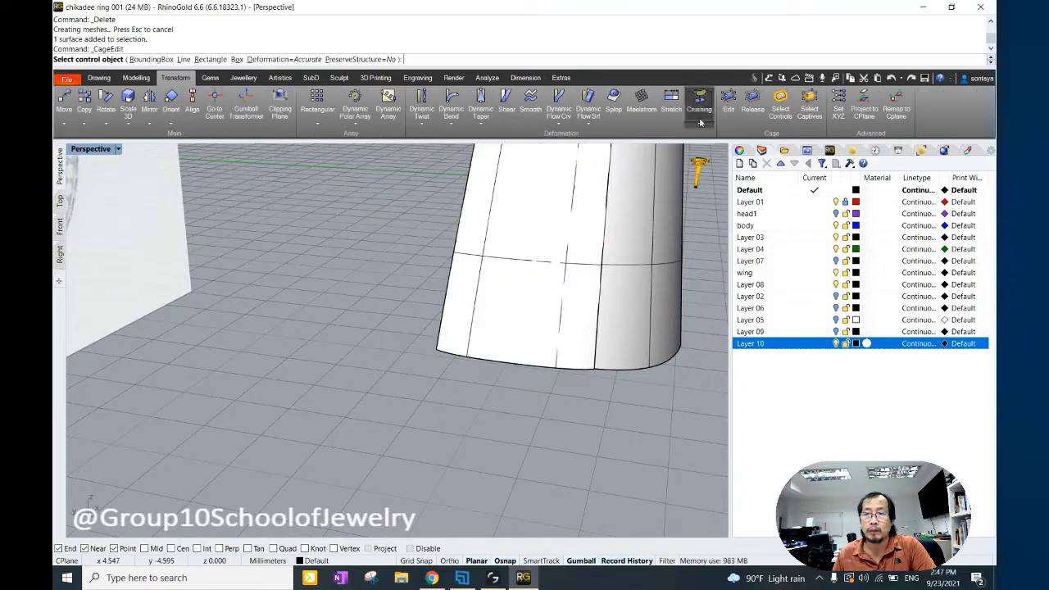
key(Return)
key(Return)
key(Return)
key(Return)
drag(452, 303, 533, 404)
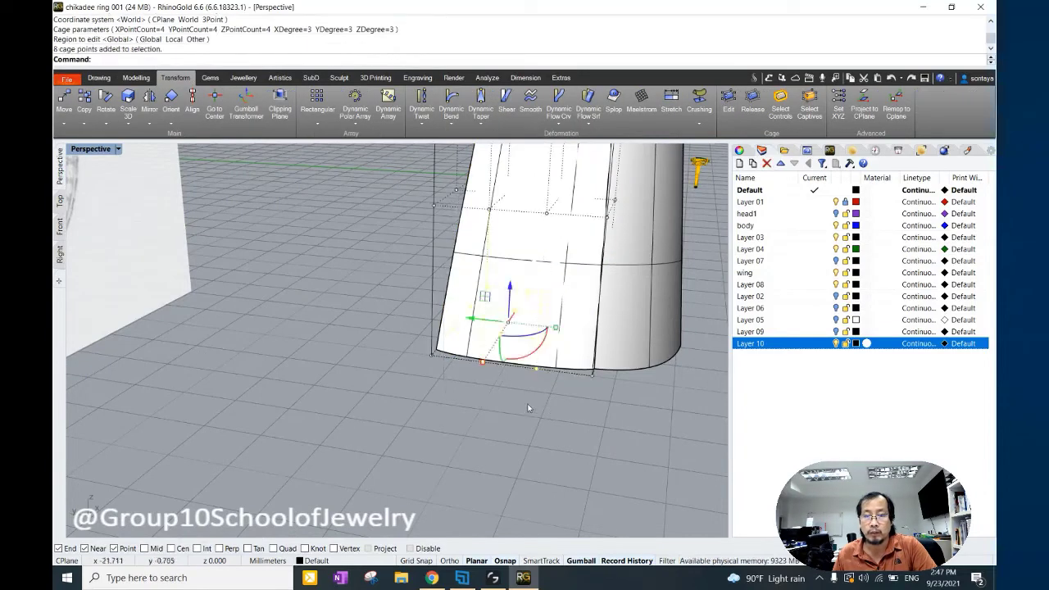
right_drag(534, 405, 543, 304)
shift+drag(316, 244, 452, 340)
right_drag(452, 341, 459, 334)
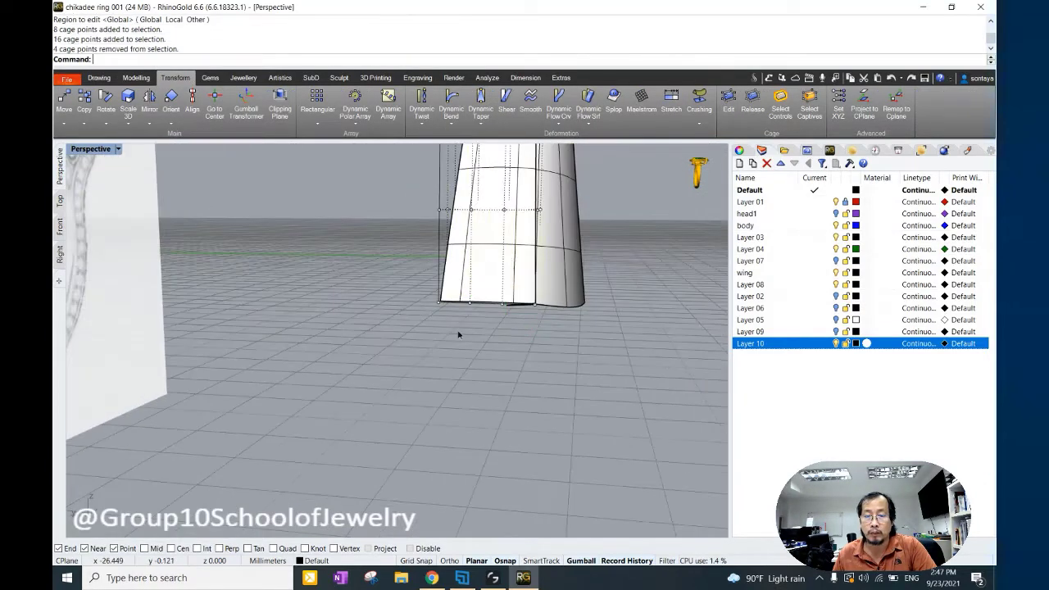
mouse_move(401, 309)
right_down()
mouse_move(454, 304)
mouse_move(416, 263)
right_up()
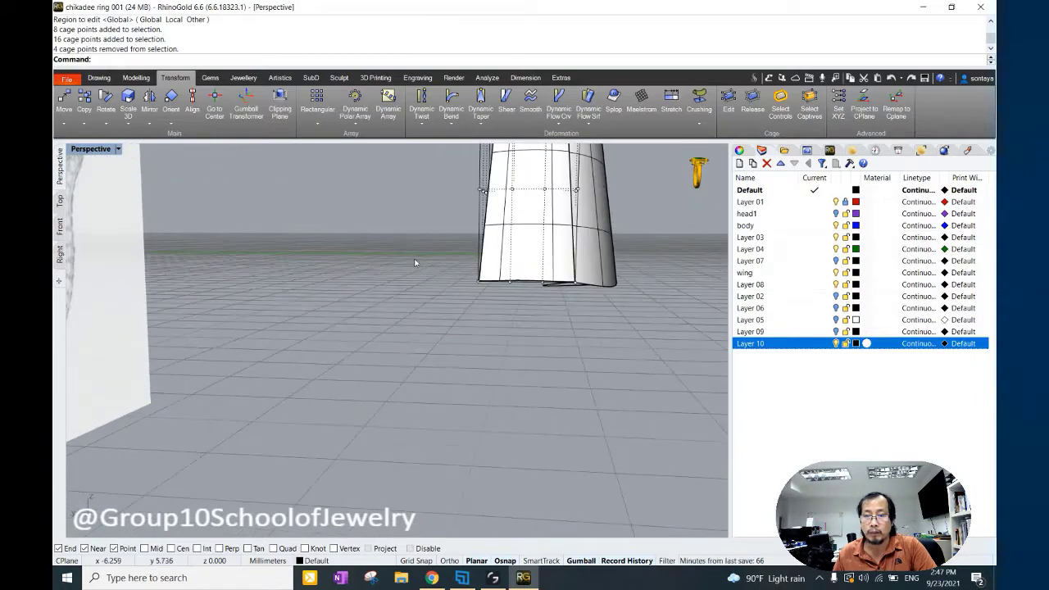
Move the selected cage points with the gumball to tilt the tail surface.
right_drag(491, 326, 369, 344)
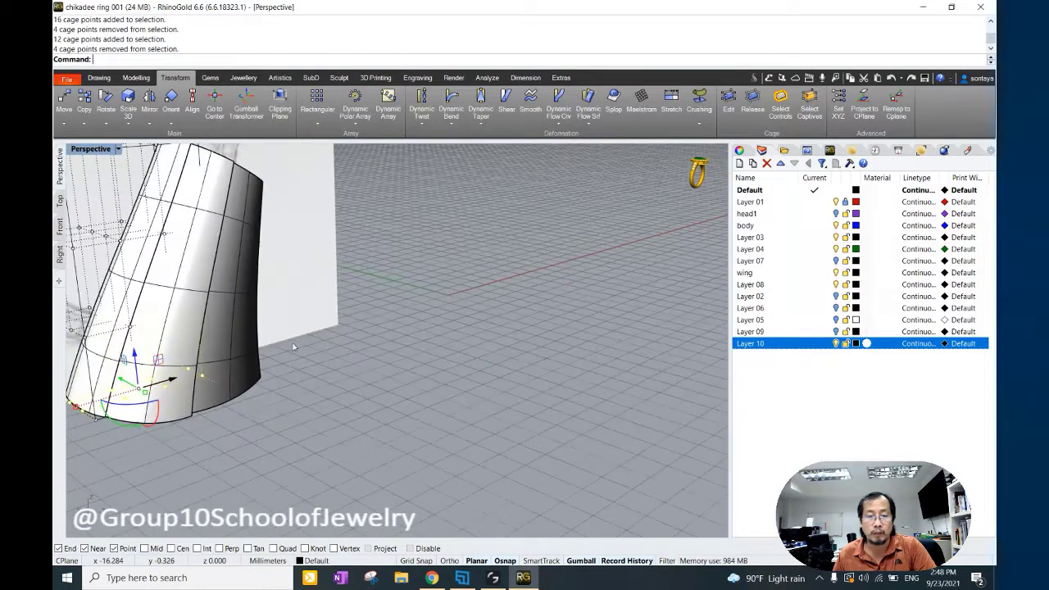
drag(205, 430, 192, 418)
scroll(362, 342, down, 3)
mouse_move(362, 342)
right_down()
mouse_move(386, 323)
mouse_move(396, 288)
right_up()
mouse_move(424, 218)
right_down()
mouse_move(352, 246)
mouse_move(292, 300)
mouse_move(298, 281)
mouse_move(303, 367)
mouse_move(402, 325)
mouse_move(276, 354)
right_up()
Delete the control cage, keeping the tilted tail surface.
key(Delete)
click(353, 246)
key(Escape)
key(Escape)
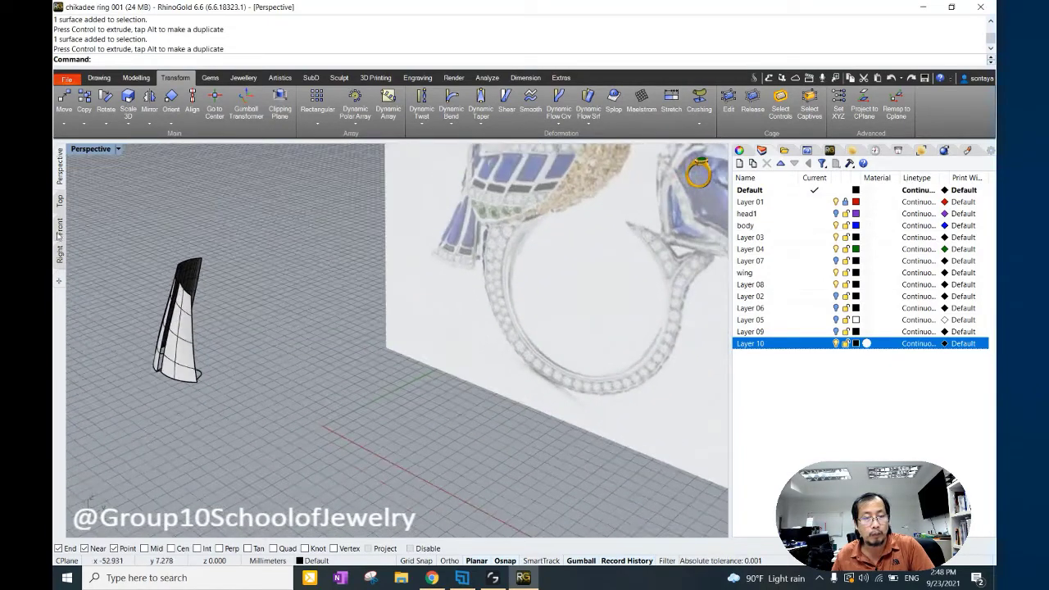
key(ctrl+F2)
In Front view, Cage Edit the tail surfaces and pull cage points to match the sketch's tail outline.
scroll(334, 325, down, 2)
drag(164, 241, 404, 467)
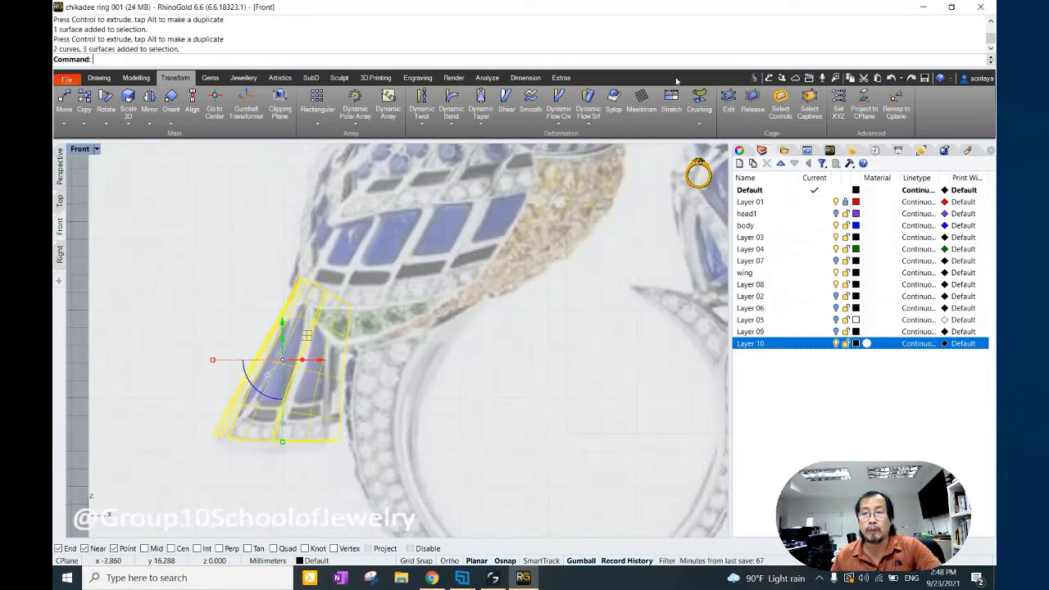
click(728, 100)
key(Return)
key(Return)
key(Return)
key(Return)
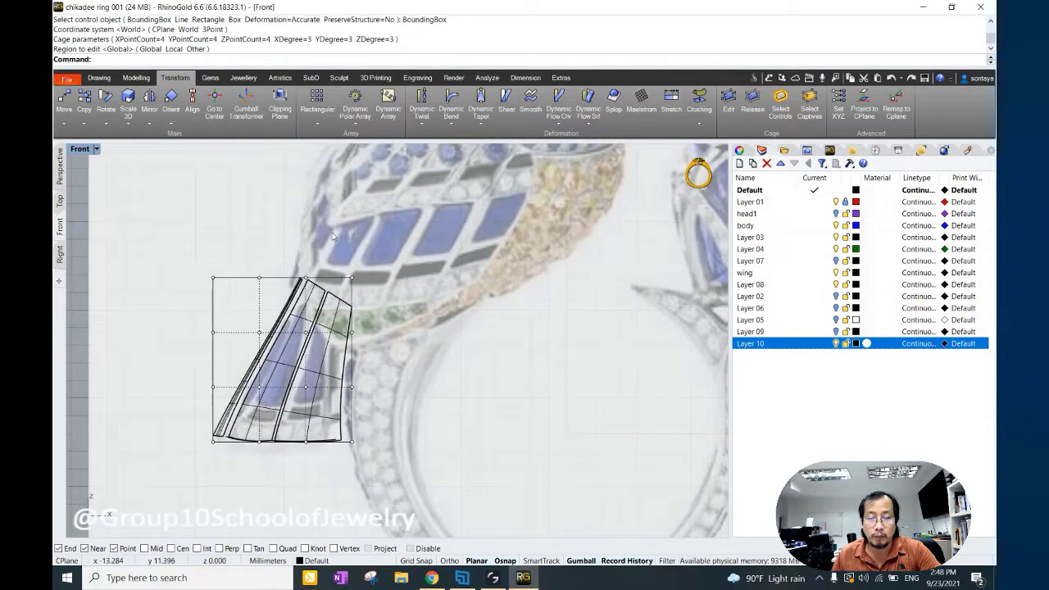
drag(332, 236, 398, 360)
drag(373, 287, 363, 286)
drag(395, 345, 371, 375)
drag(404, 429, 336, 452)
drag(365, 414, 369, 410)
scroll(402, 348, down, 2)
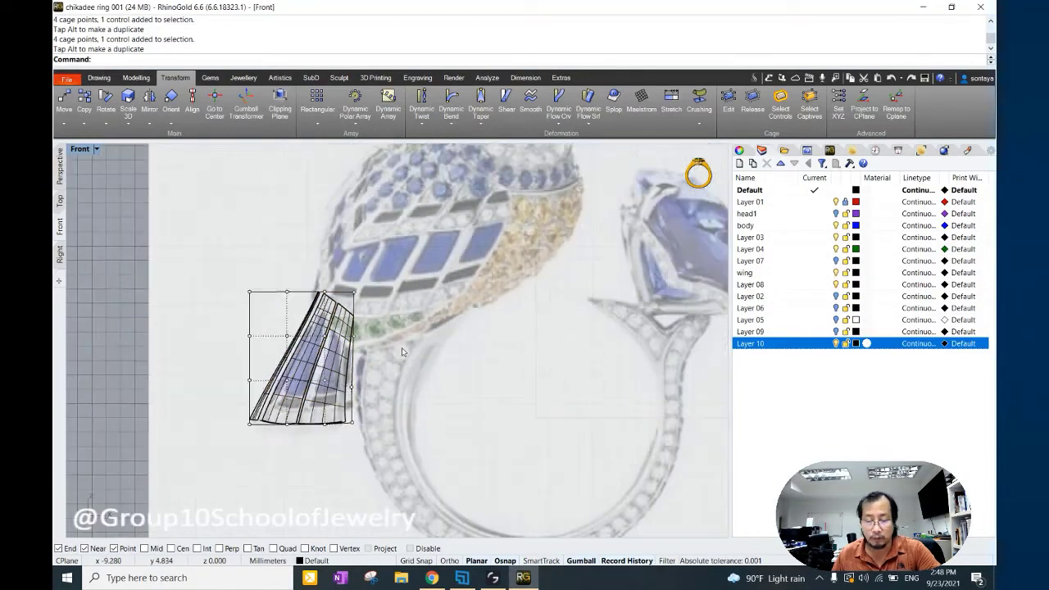
Smash one tail panel flat in the perspective view.
key(ctrl+F4)
right_drag(332, 286, 344, 324)
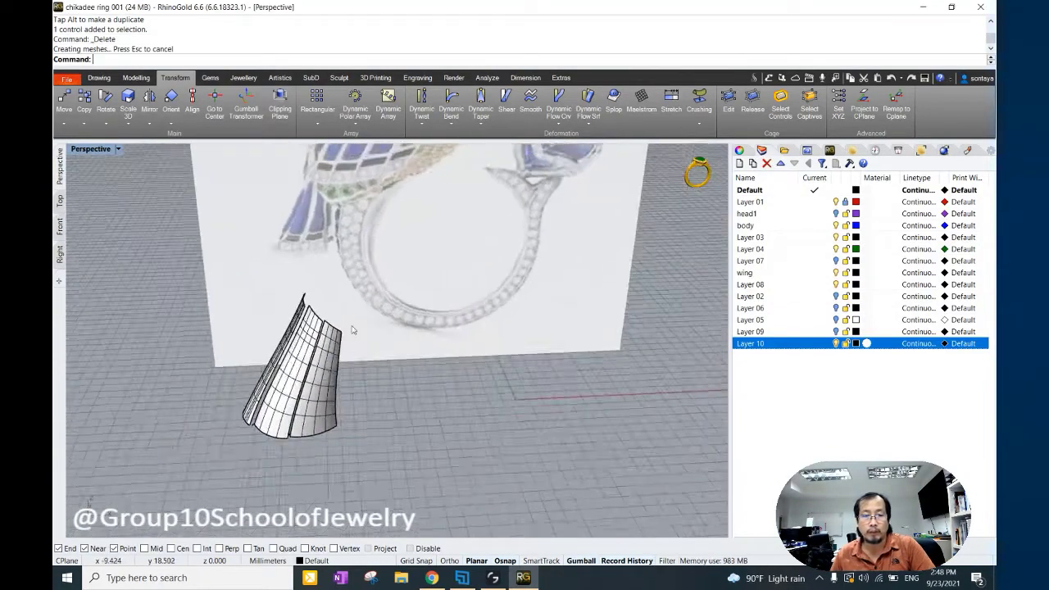
click(301, 326)
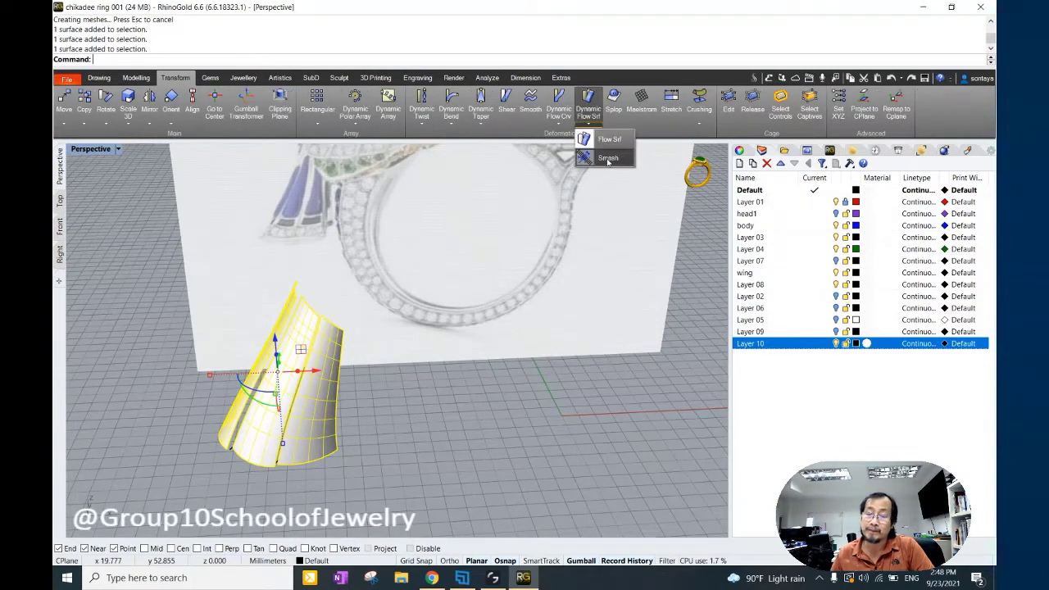
click(607, 158)
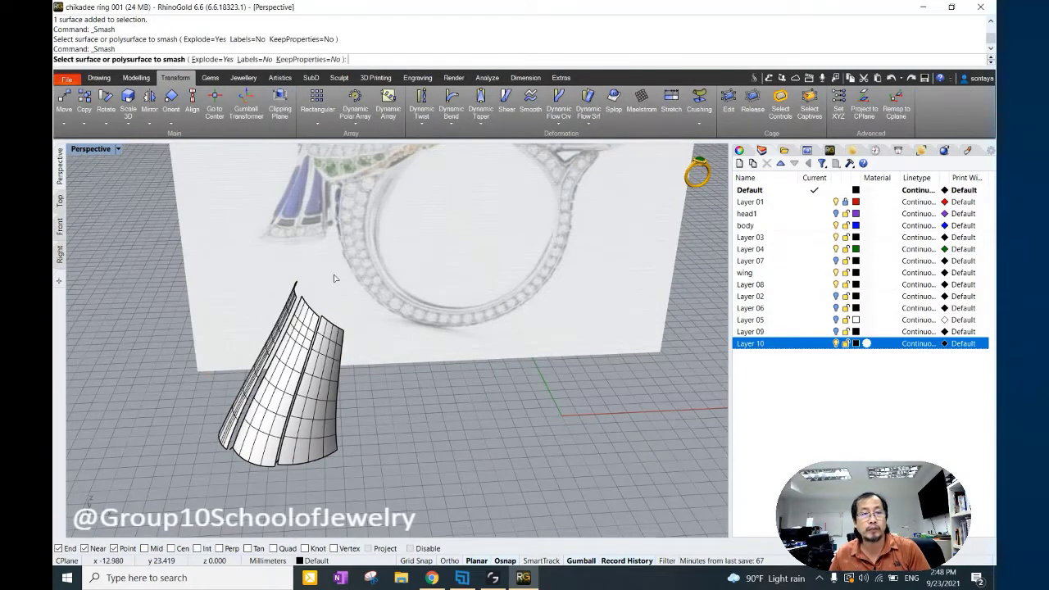
click(323, 345)
right_drag(283, 337, 350, 284)
key(Return)
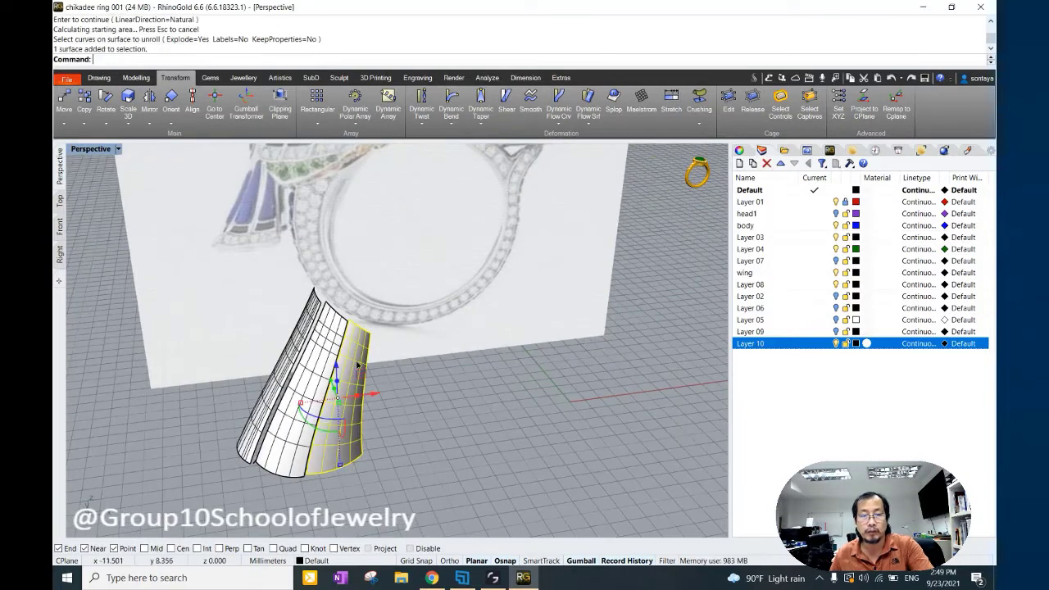
right_drag(403, 314, 565, 234)
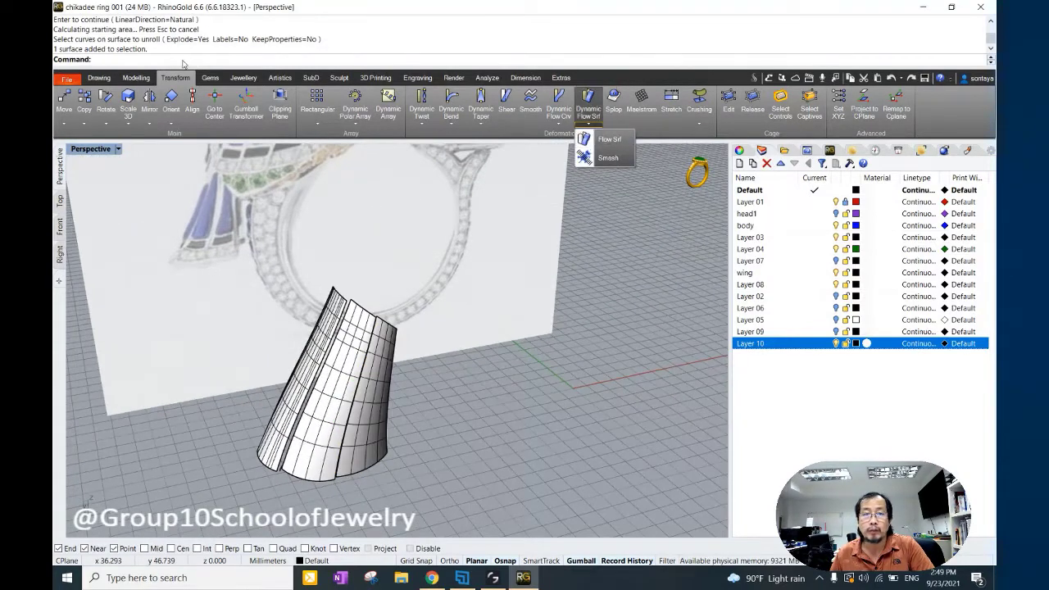
Run Offset Surface on the tail surface for a 0.8 solid thickness.
click(136, 77)
click(642, 97)
click(352, 386)
Confirm the tail offset, show all hidden objects and select the bird's neck piece.
key(Return)
key(Return)
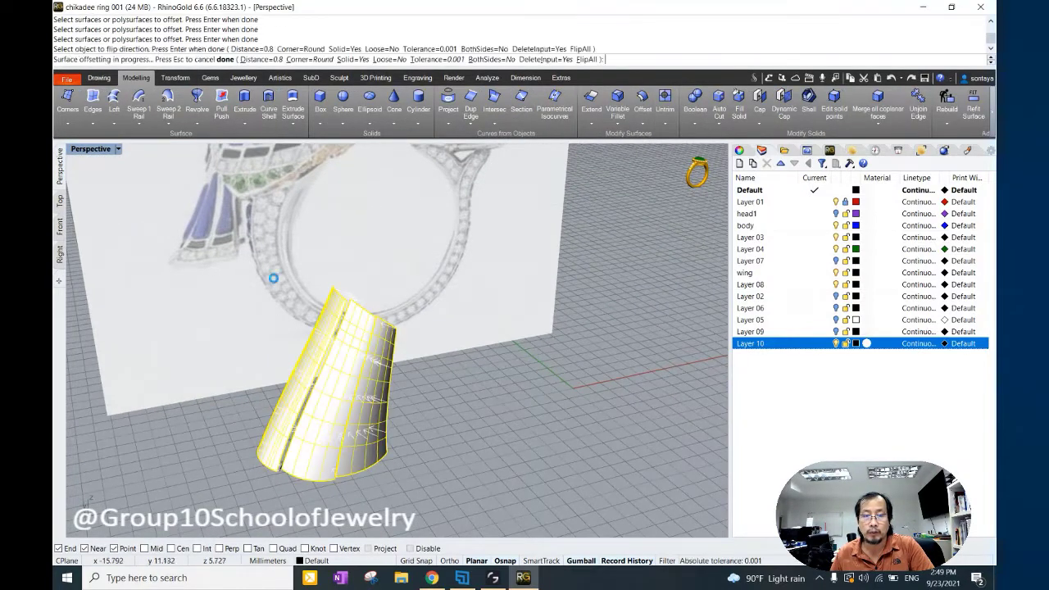
right_drag(274, 279, 410, 271)
key(ctrl+alt+h)
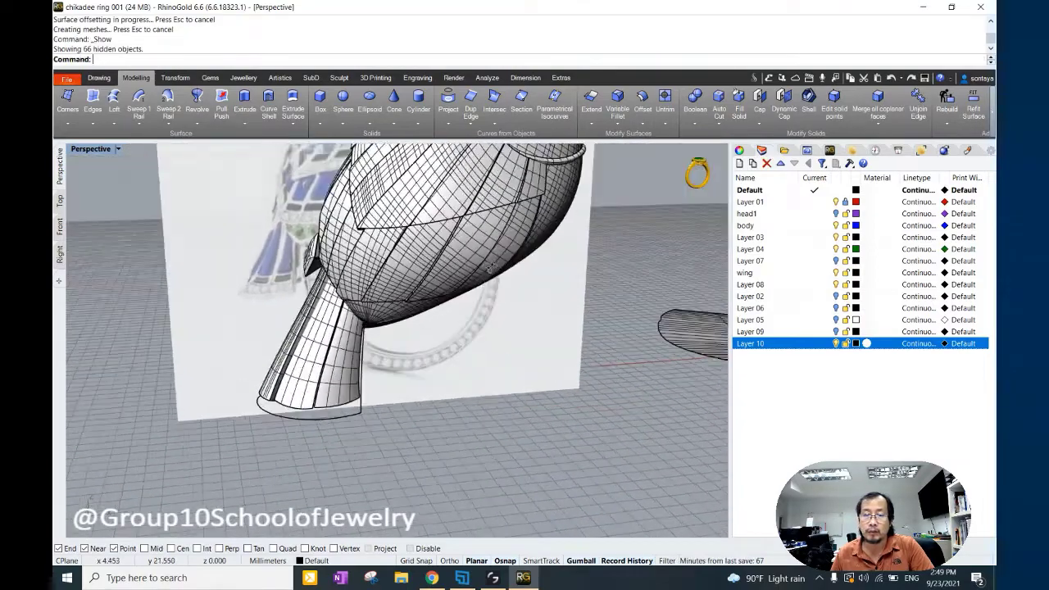
right_drag(489, 268, 376, 341)
click(392, 301)
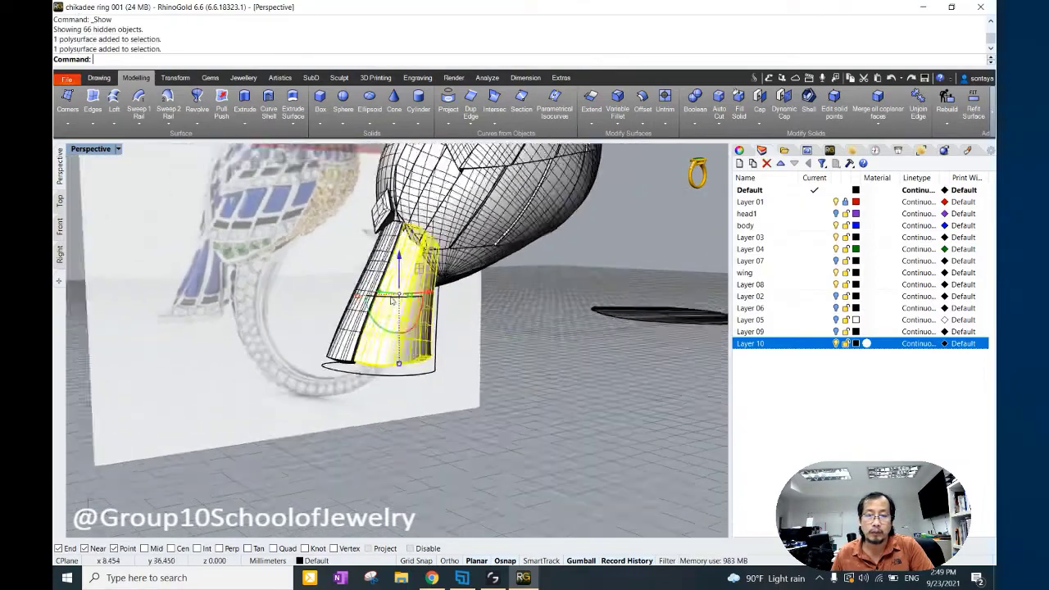
right_drag(392, 302, 442, 295)
Mirror the neck piece across X and Y, undoing the unwanted mirrored copy.
click(174, 77)
click(149, 123)
click(189, 138)
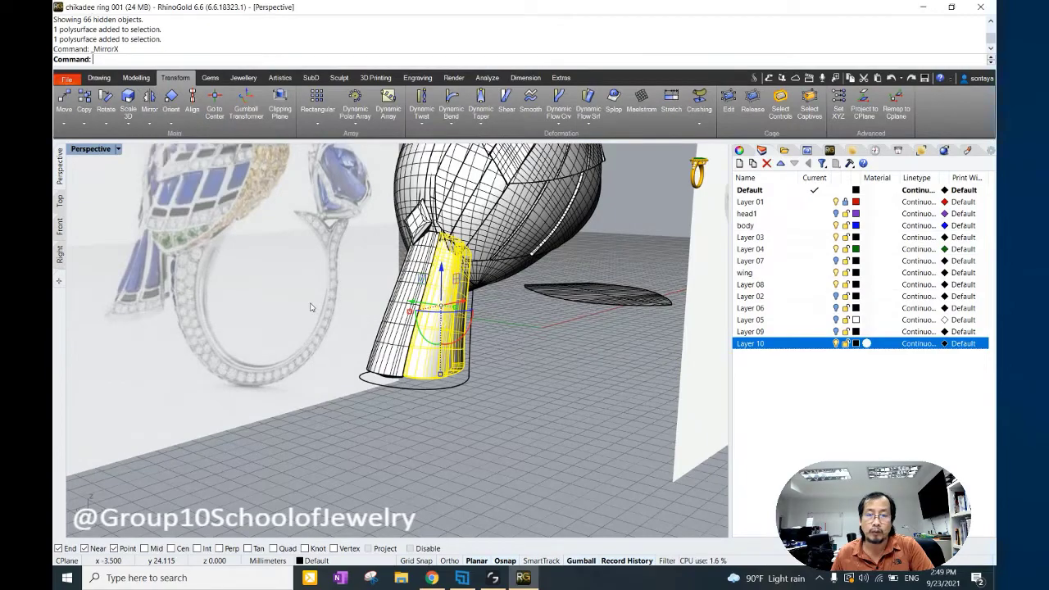
click(149, 123)
click(197, 195)
click(149, 123)
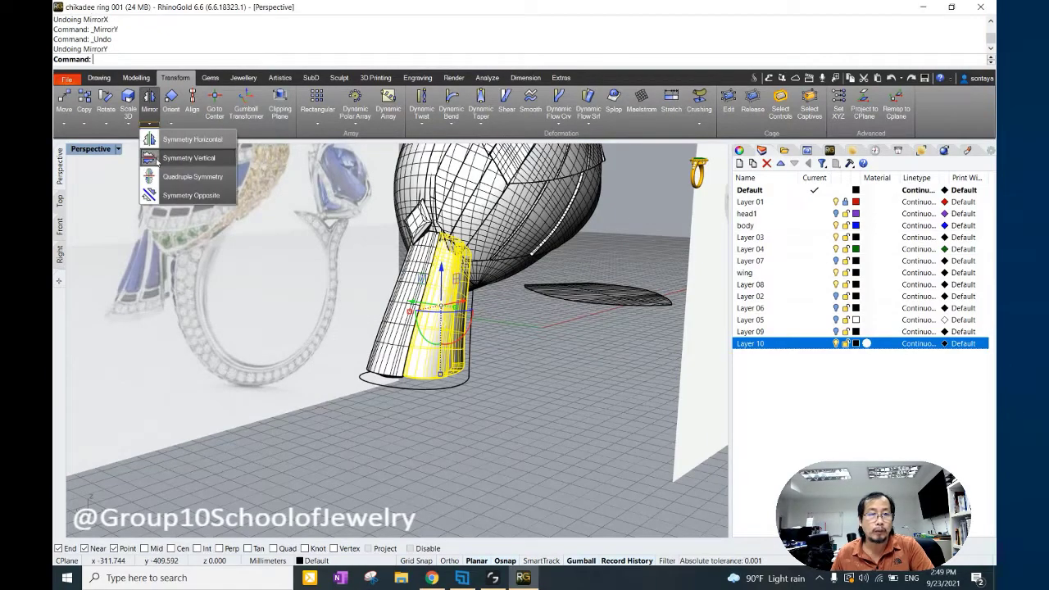
click(188, 138)
right_drag(323, 295, 345, 312)
Select all curves and move the 20 curves onto Layer 05.
middle_click(356, 215)
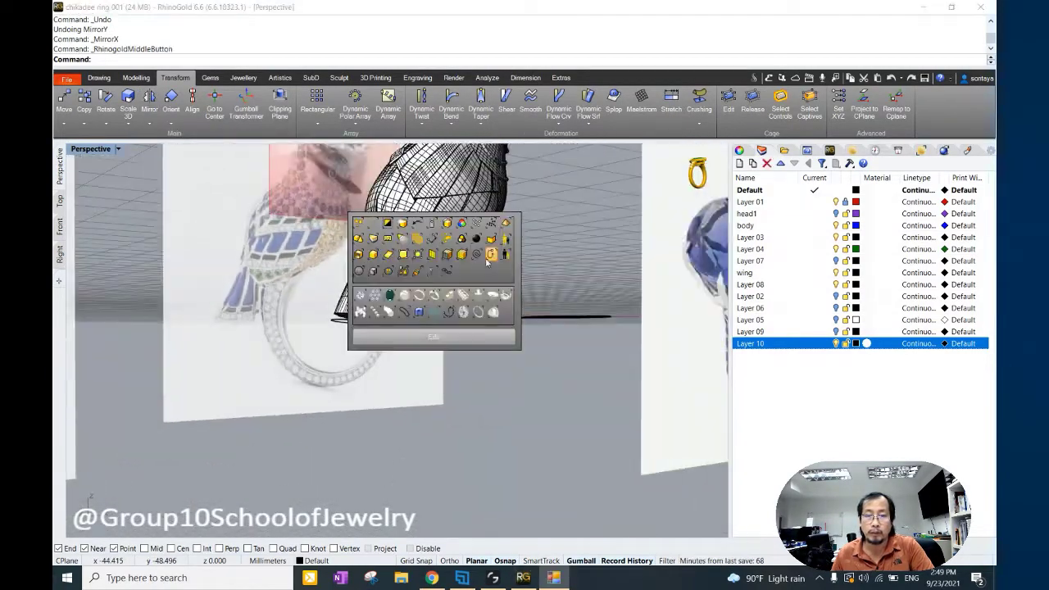
click(385, 245)
mouse_move(492, 270)
right_down()
mouse_move(569, 303)
mouse_move(457, 306)
right_up()
right_click(785, 324)
click(819, 428)
scroll(421, 300, up, 5)
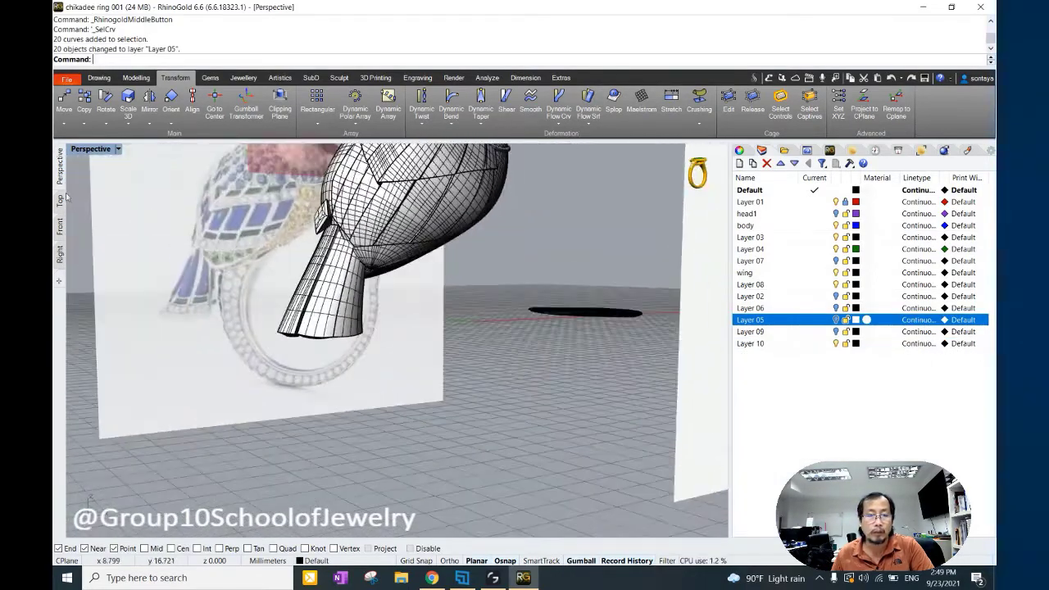
mouse_move(66, 197)
right_down()
mouse_move(614, 237)
mouse_move(493, 281)
mouse_move(386, 382)
right_up()
In Rendered mode, scale the tail down and rotate it under the bird body in Front view.
key(ctrl+alt+r)
click(386, 361)
scroll(374, 312, up, 2)
drag(446, 326, 459, 344)
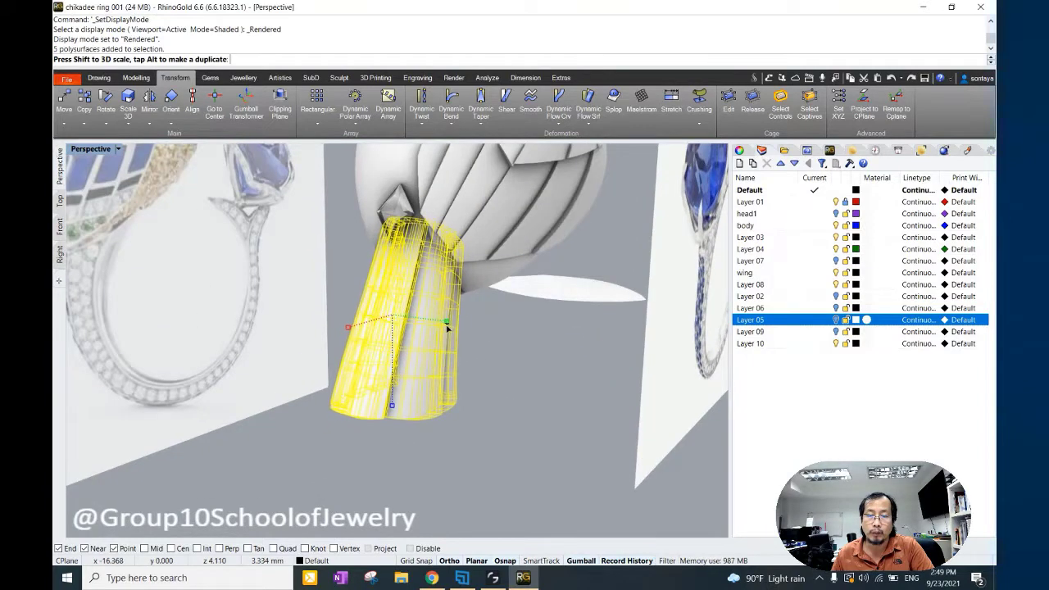
key(ctrl+F2)
drag(326, 334, 250, 334)
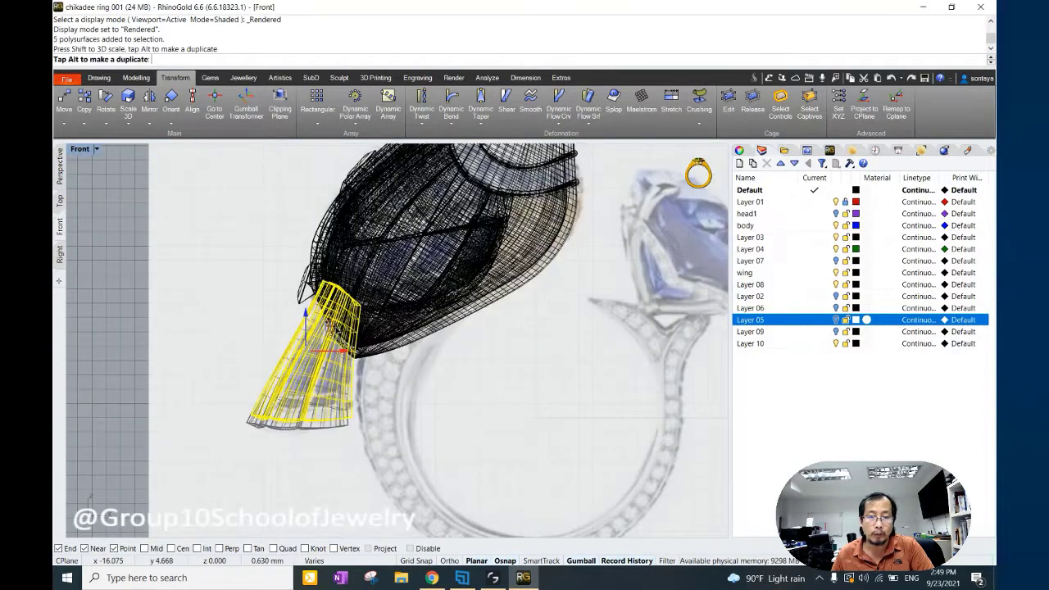
mouse_move(271, 371)
mouse_down()
mouse_move(260, 385)
mouse_move(233, 317)
mouse_up()
key(ctrl+F4)
mouse_move(265, 237)
right_down()
mouse_move(421, 251)
mouse_move(382, 366)
mouse_move(425, 351)
mouse_move(283, 332)
mouse_move(402, 339)
mouse_move(374, 338)
mouse_move(398, 352)
mouse_move(553, 306)
right_up()
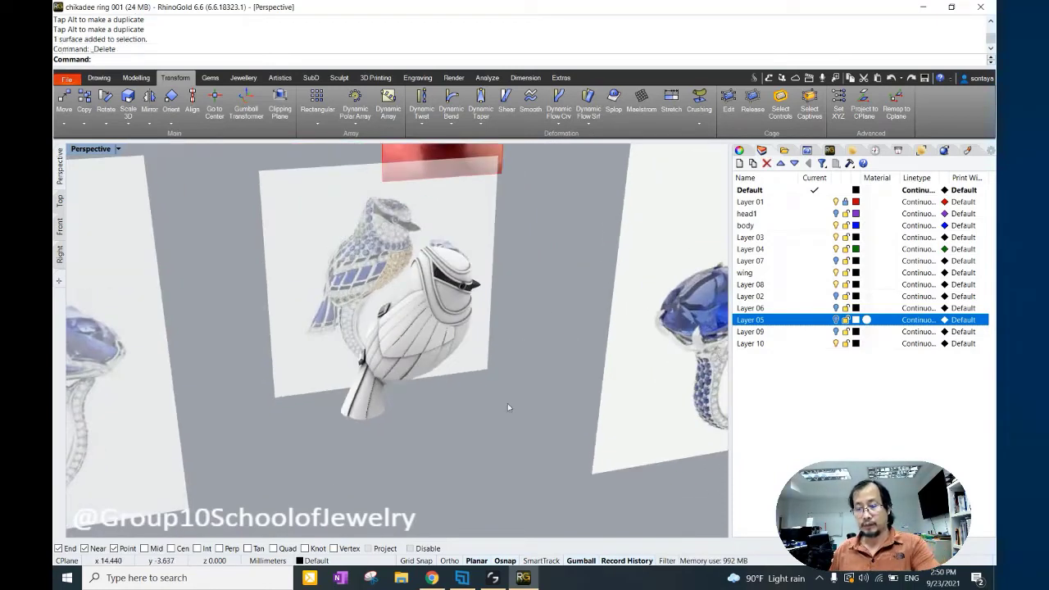
Cage-edit the upper wing feathers and move four cage points to bend them under the neck.
mouse_move(507, 407)
right_down()
mouse_move(498, 337)
mouse_move(514, 329)
mouse_move(492, 336)
mouse_move(457, 299)
right_up()
scroll(456, 324, up, 2)
click(457, 324)
click(458, 296)
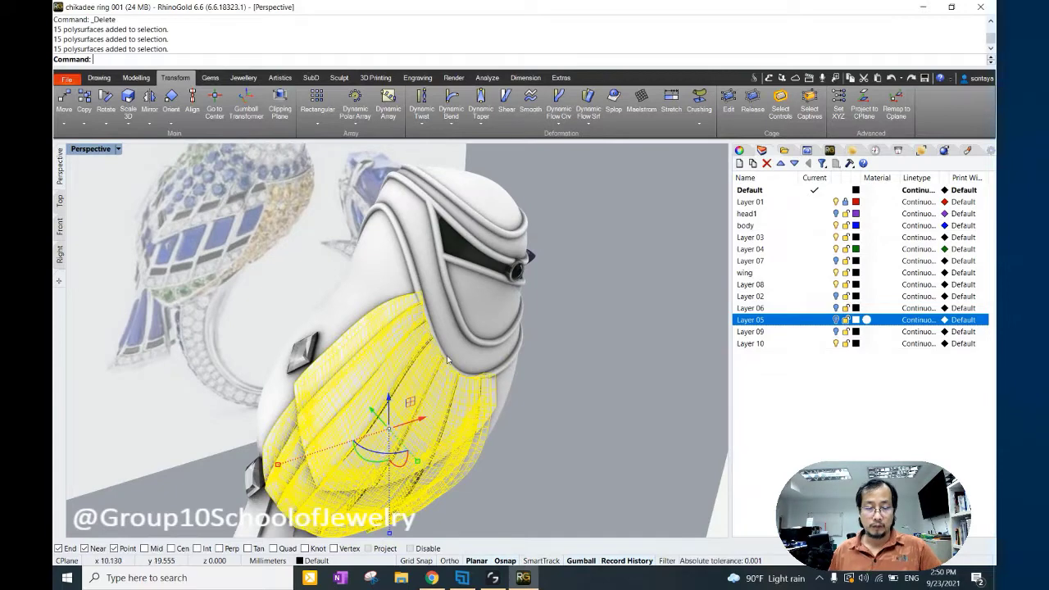
key(Escape)
click(385, 361)
shift+click(360, 394)
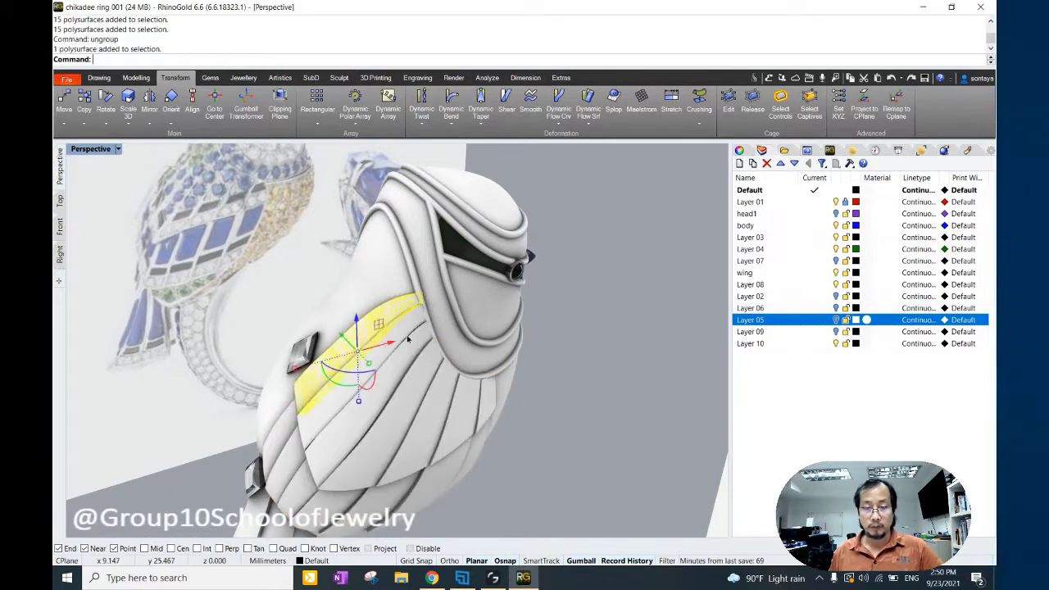
shift+click(437, 363)
click(728, 98)
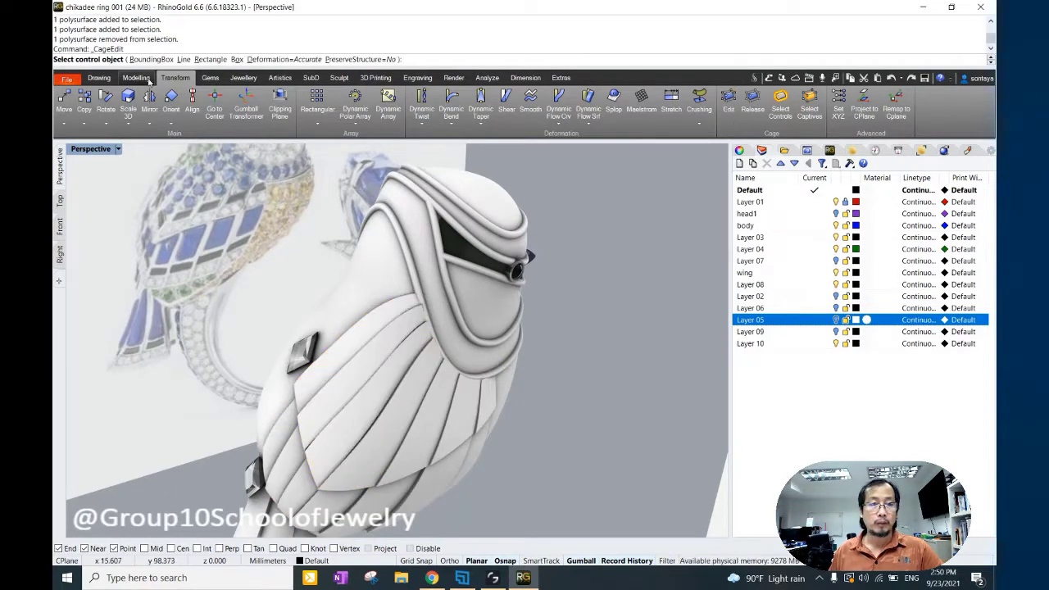
key(Return)
key(Return)
key(Return)
key(Return)
mouse_move(370, 269)
right_down()
mouse_move(399, 263)
mouse_move(340, 248)
right_up()
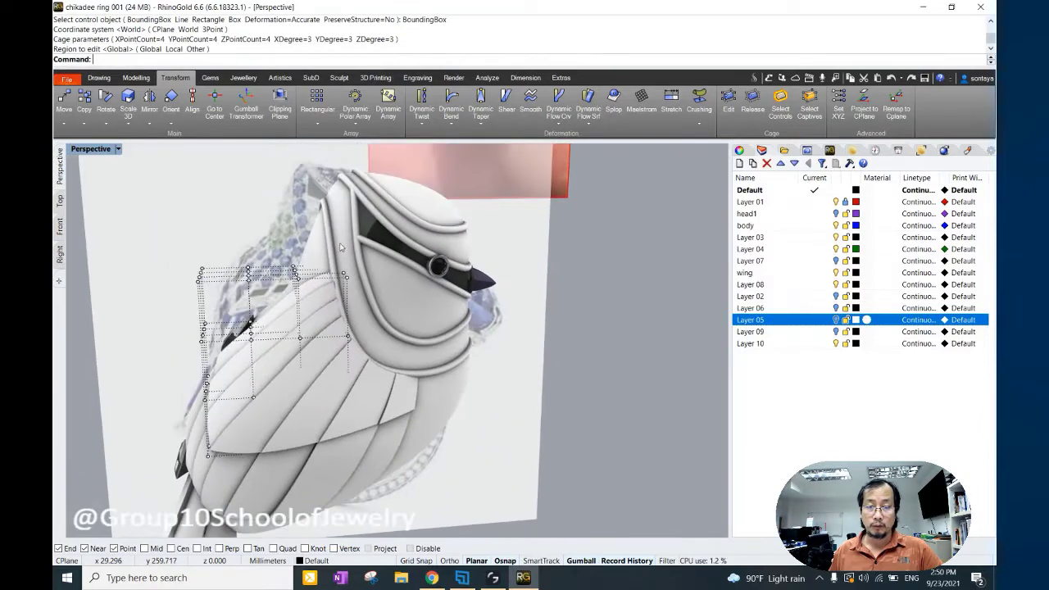
click(344, 276)
scroll(505, 298, up, 5)
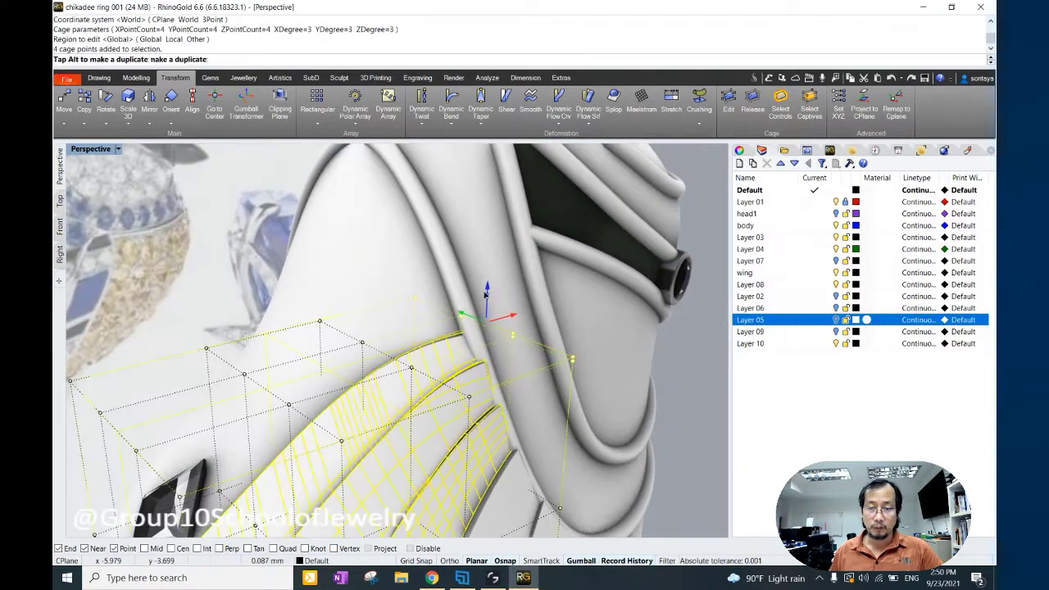
right_drag(492, 299, 630, 303)
drag(626, 307, 613, 321)
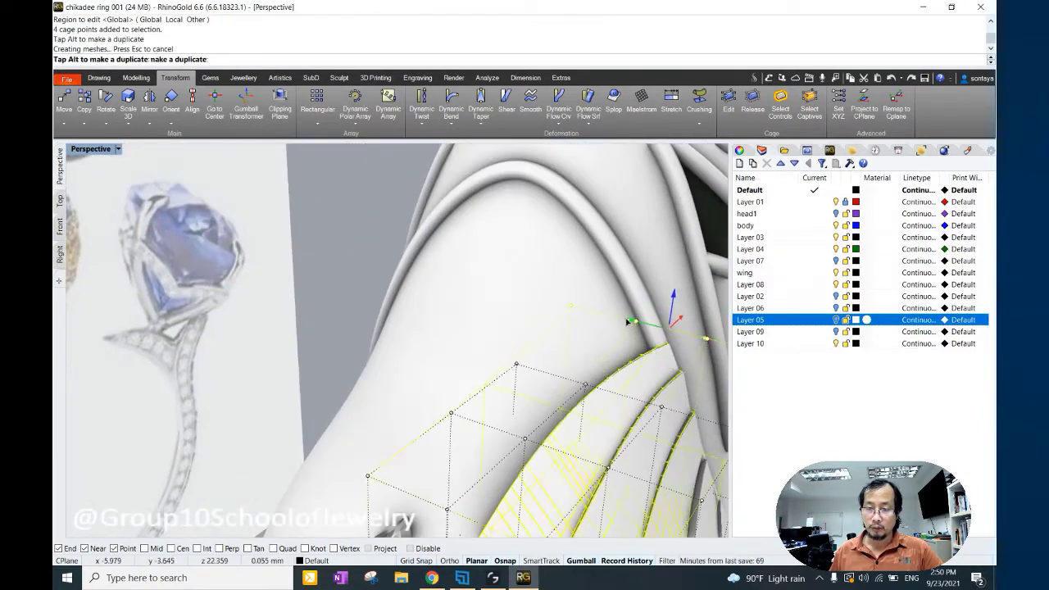
mouse_move(614, 321)
right_down()
mouse_move(533, 269)
mouse_move(418, 324)
mouse_move(478, 316)
mouse_move(439, 303)
right_up()
scroll(402, 310, up, 3)
key(Escape)
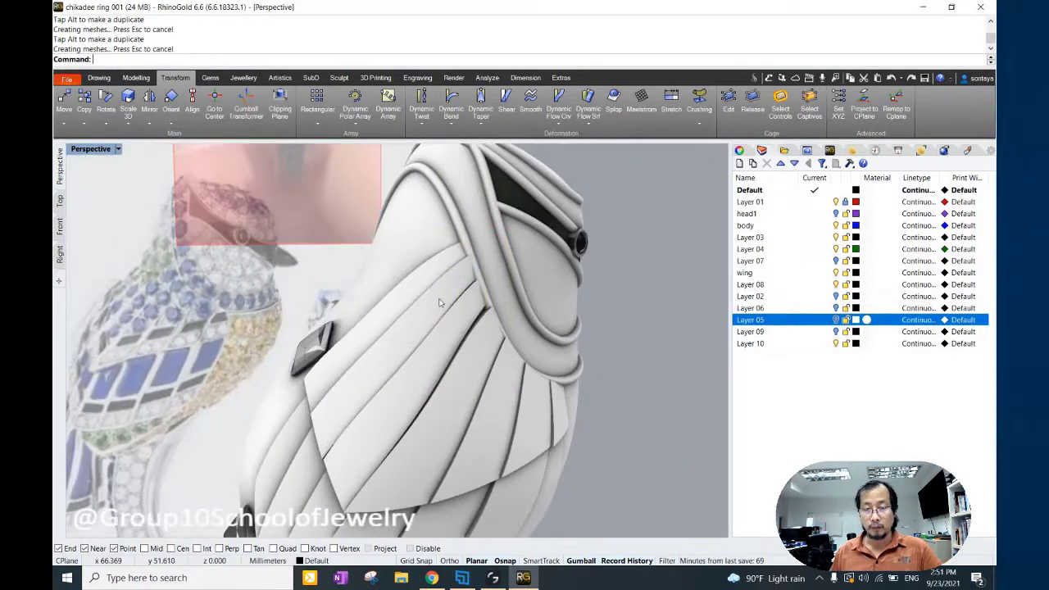
Put a bounding-box cage around the next wing feather panel and deselect the cage points along the neck.
click(648, 181)
click(492, 320)
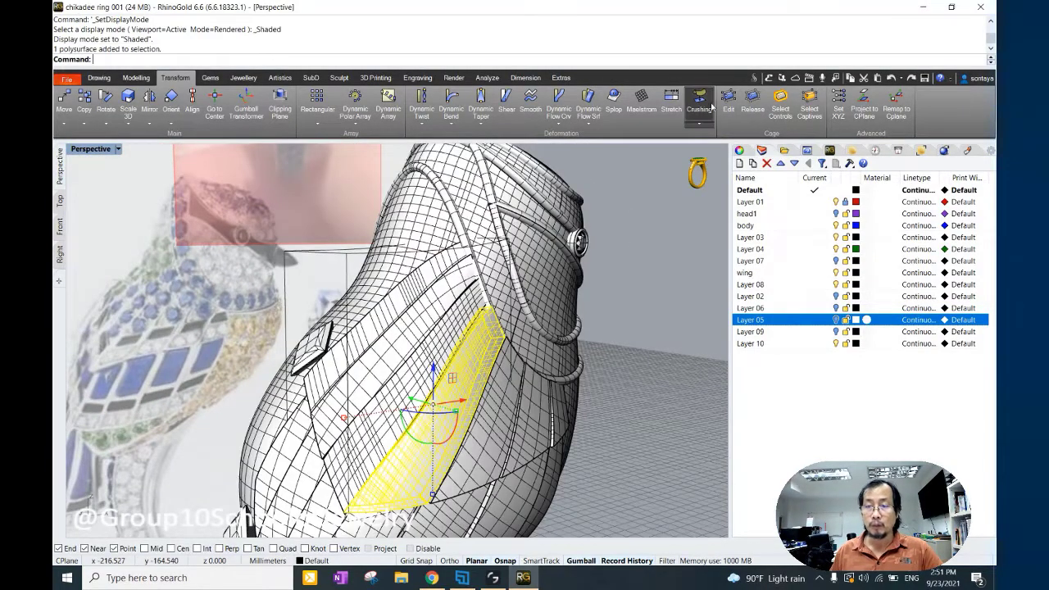
click(728, 101)
click(153, 61)
key(Return)
key(Return)
key(Return)
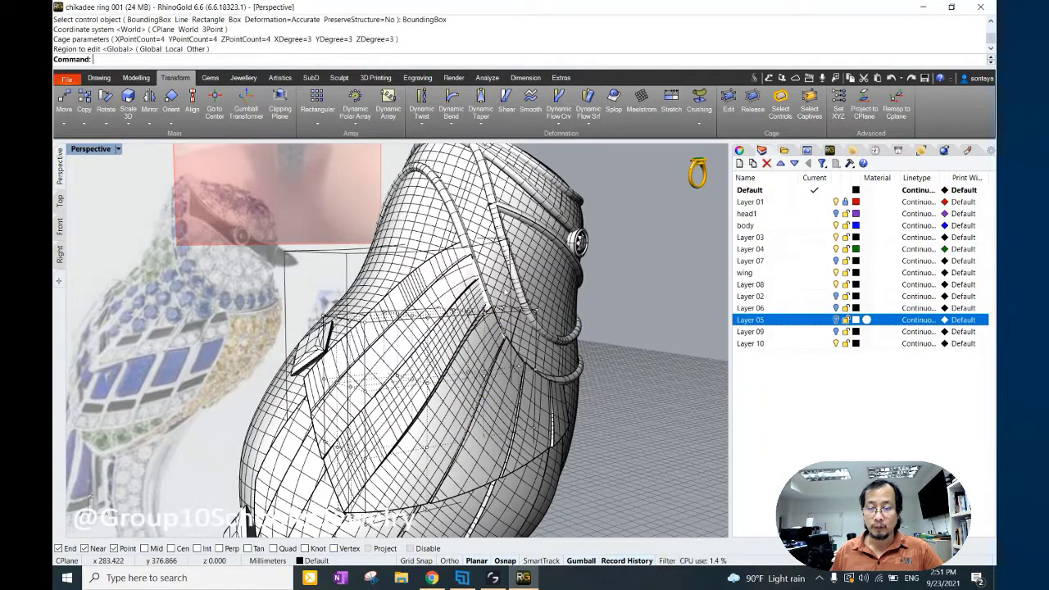
mouse_move(491, 246)
right_down()
mouse_move(552, 237)
mouse_move(236, 196)
right_up()
key(ctrl+alt+r)
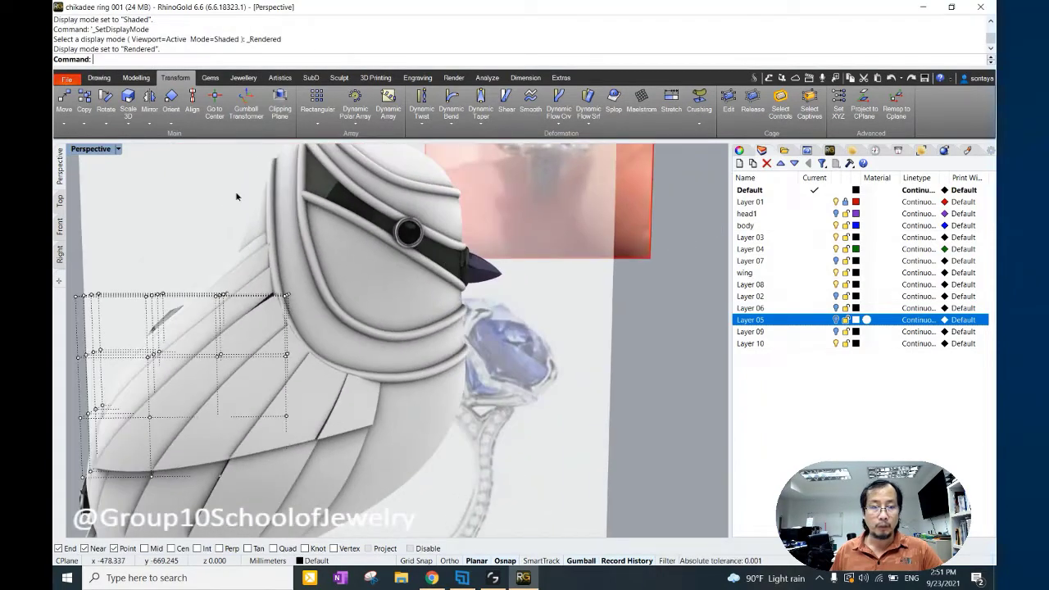
scroll(307, 300, up, 3)
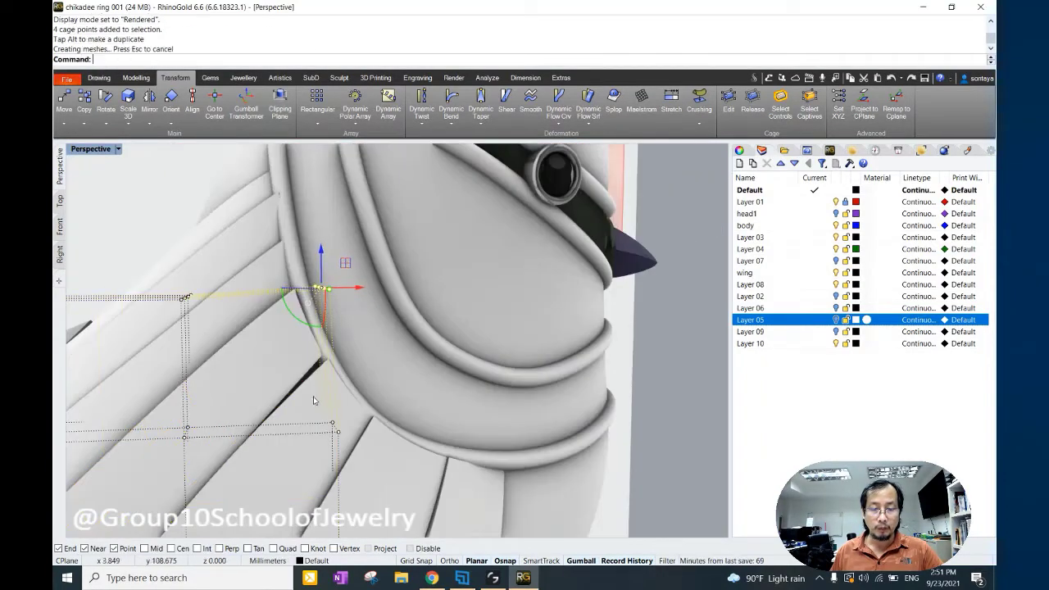
mouse_move(314, 400)
right_down()
mouse_move(337, 289)
mouse_move(568, 373)
right_up()
scroll(338, 289, down, 3)
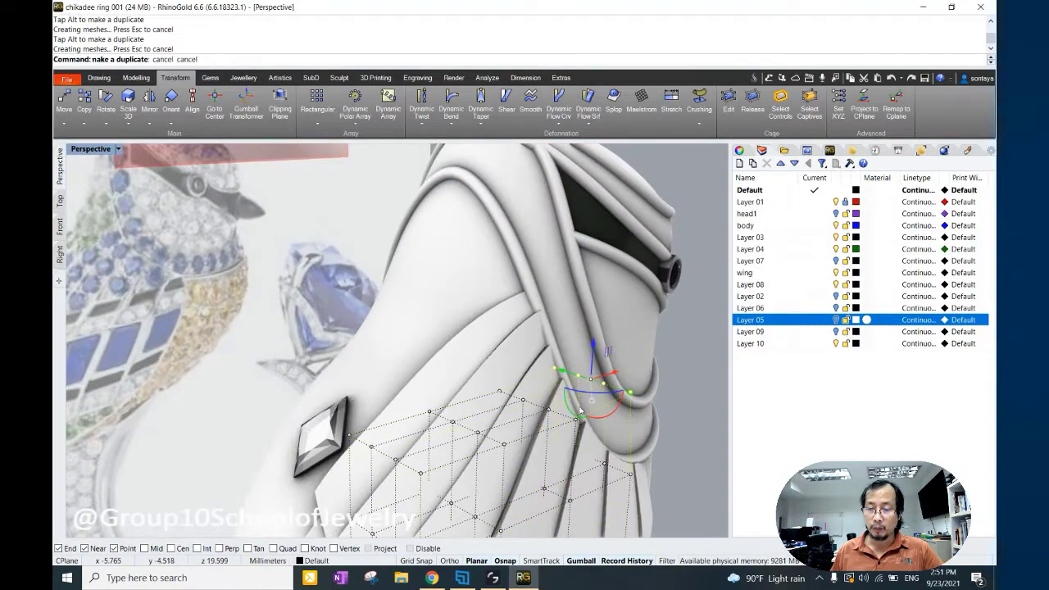
right_drag(580, 412, 361, 351)
scroll(355, 357, down, 3)
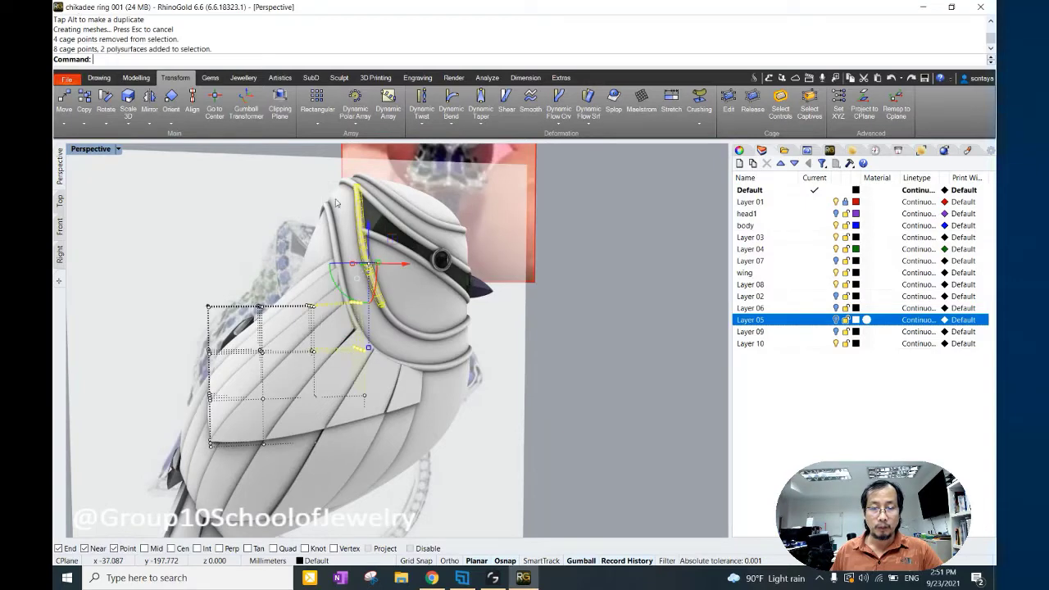
ctrl+click(390, 316)
scroll(357, 331, up, 3)
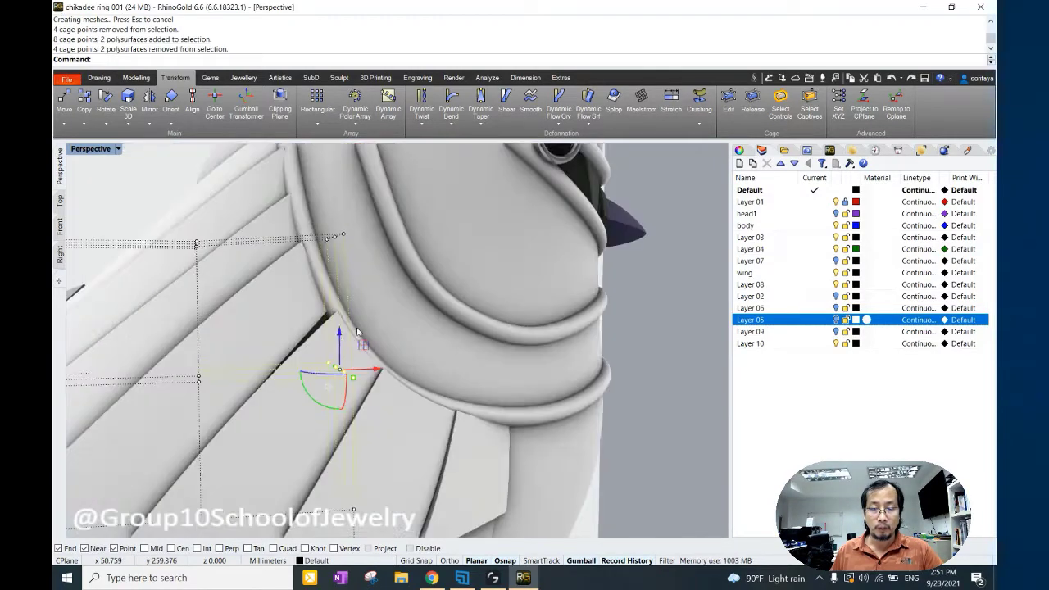
mouse_move(344, 369)
right_down()
mouse_move(498, 361)
mouse_move(508, 336)
right_up()
Bounding-box cage another wing panel and pull its top row of cage points to bend the edge.
click(475, 298)
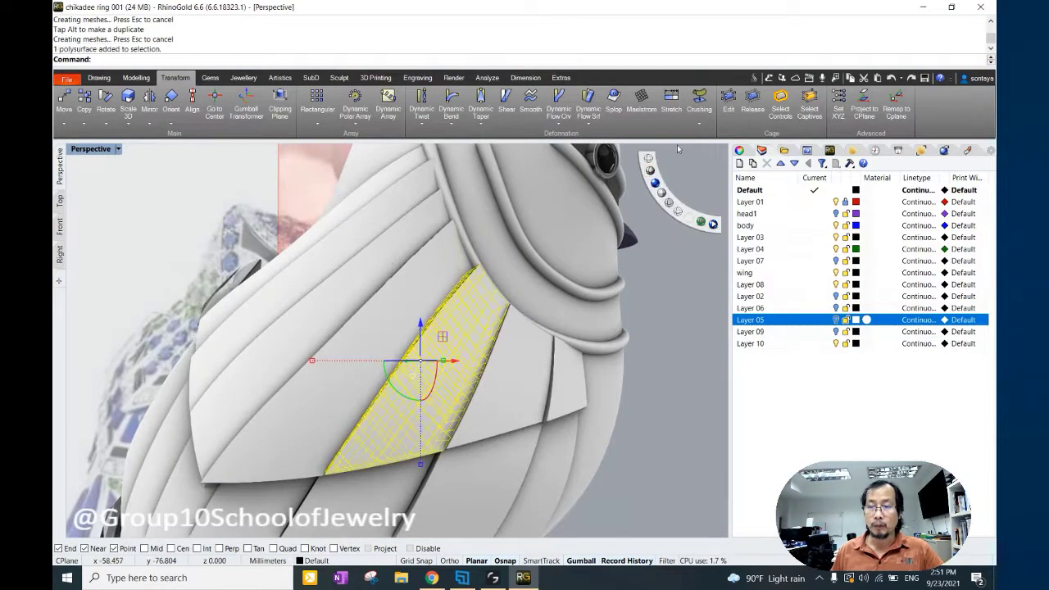
click(728, 98)
click(146, 59)
key(Return)
mouse_move(271, 205)
right_down()
mouse_move(279, 211)
mouse_move(238, 164)
right_up()
key(Return)
key(Return)
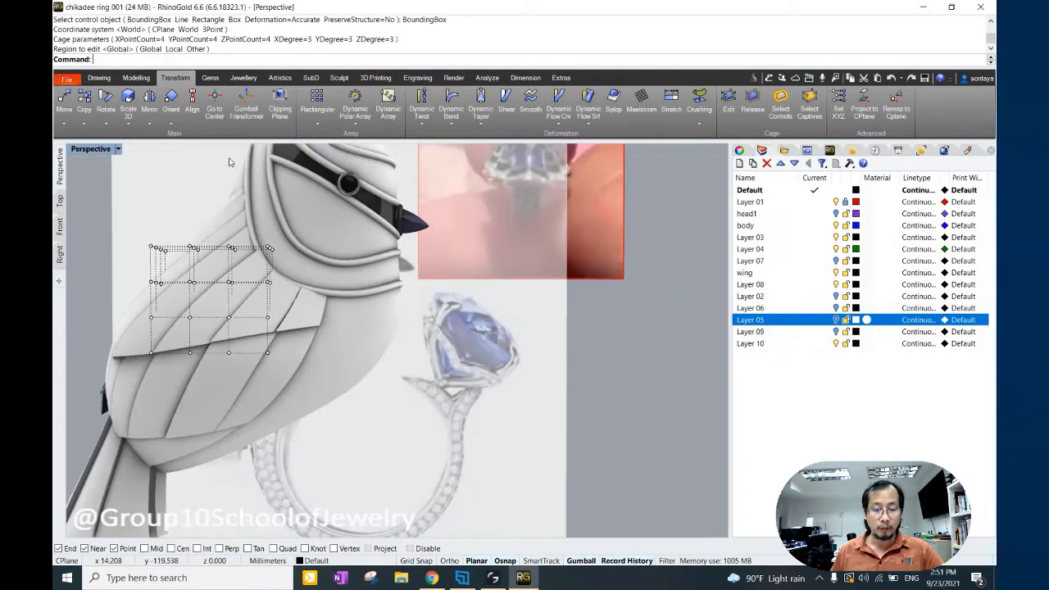
drag(263, 238, 282, 262)
right_drag(250, 257, 328, 271)
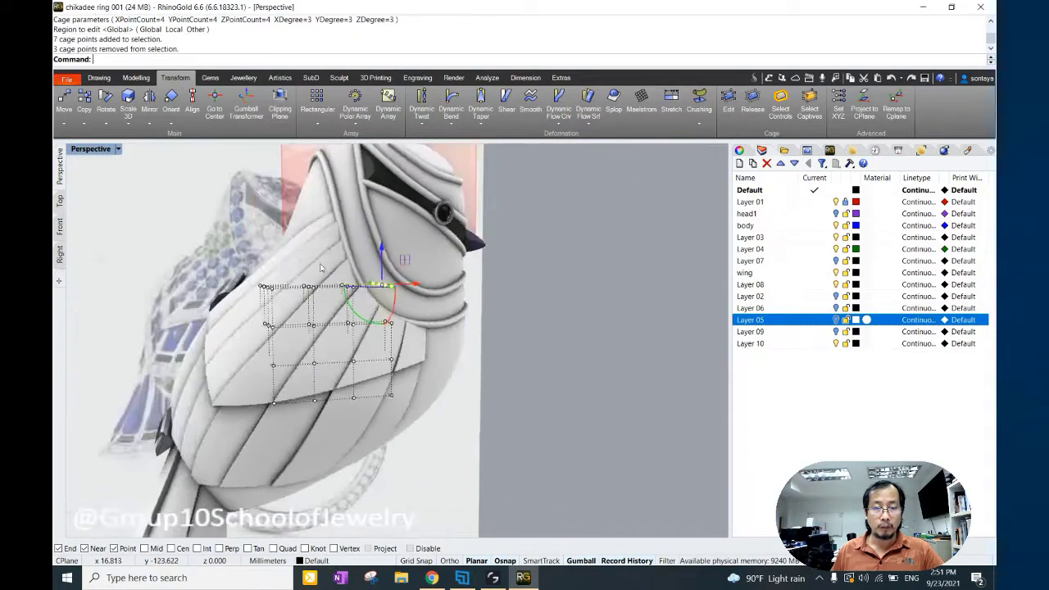
scroll(410, 311, up, 5)
mouse_move(590, 295)
ctrl+mouse_down()
mouse_move(539, 315)
mouse_move(492, 316)
ctrl+mouse_up()
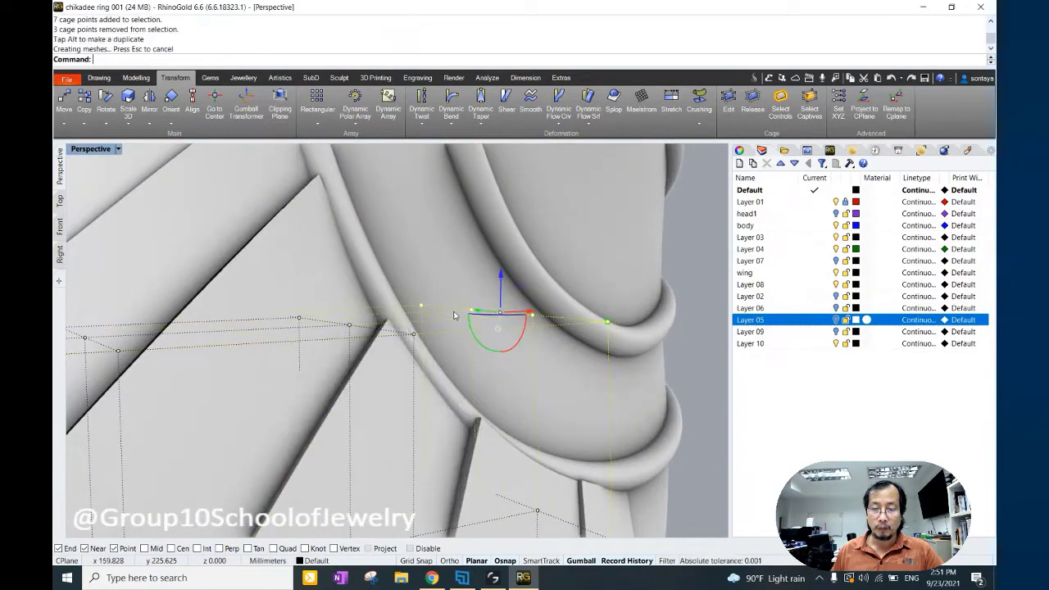
scroll(410, 319, down, 5)
right_drag(369, 328, 420, 325)
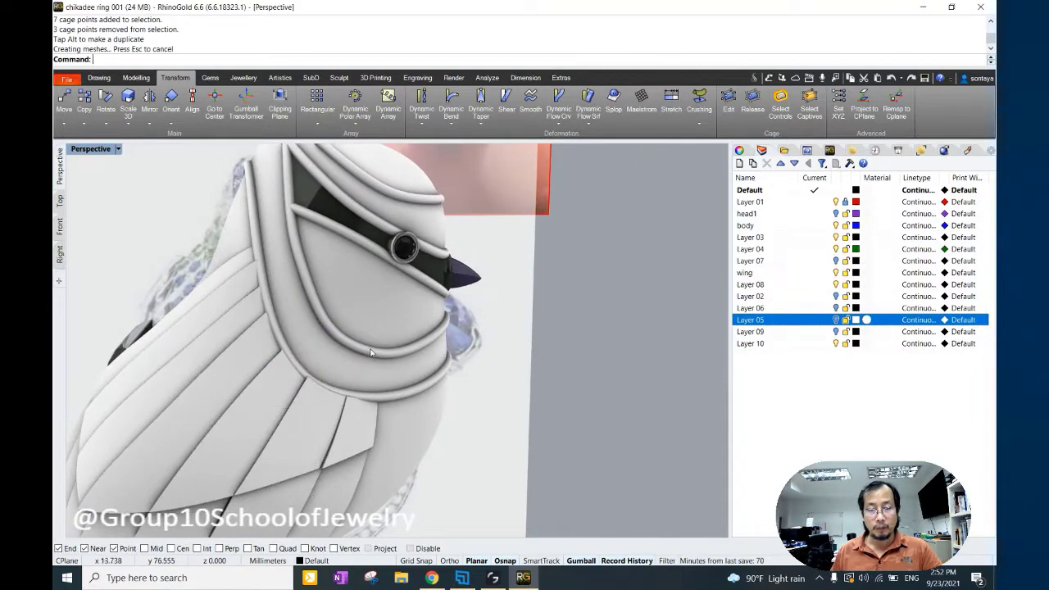
scroll(371, 352, down, 3)
scroll(176, 376, up, 3)
shift+click(175, 377)
scroll(328, 344, down, 3)
scroll(515, 339, up, 5)
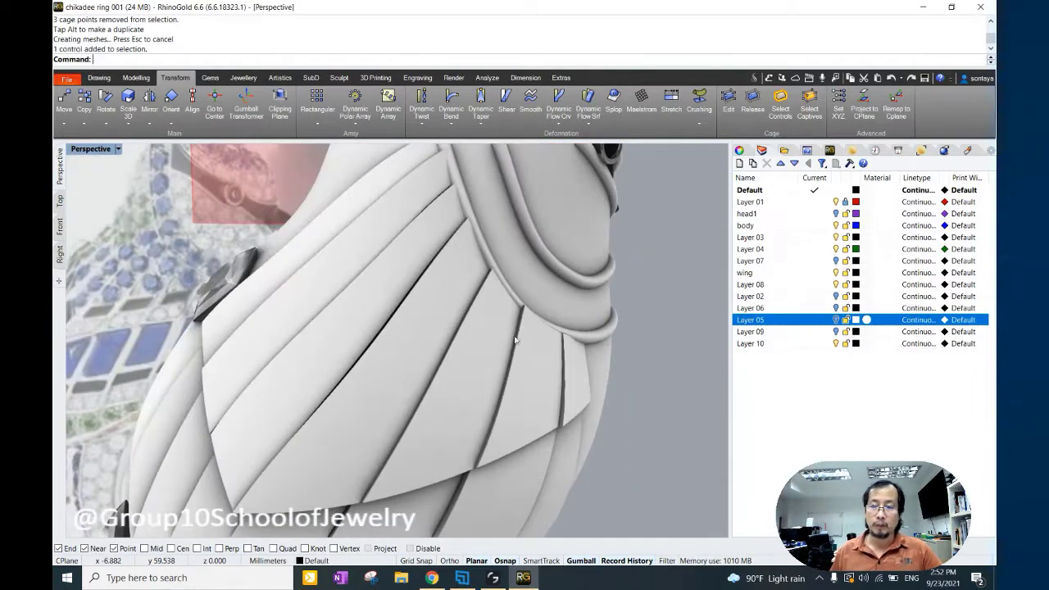
Cage the last wing panel, shift its four top cage points, and select all control cages.
shift+click(515, 339)
scroll(516, 337, down, 3)
click(728, 100)
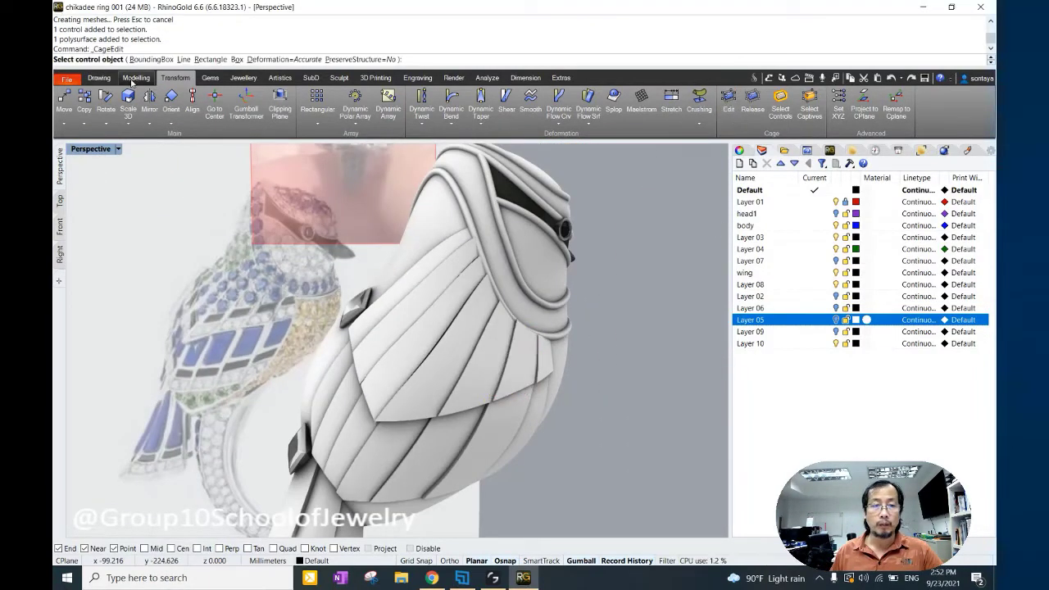
click(177, 59)
key(Return)
key(Return)
key(Return)
mouse_move(312, 270)
right_down()
mouse_move(348, 262)
mouse_move(318, 229)
right_up()
drag(305, 328, 316, 360)
scroll(512, 359, up, 3)
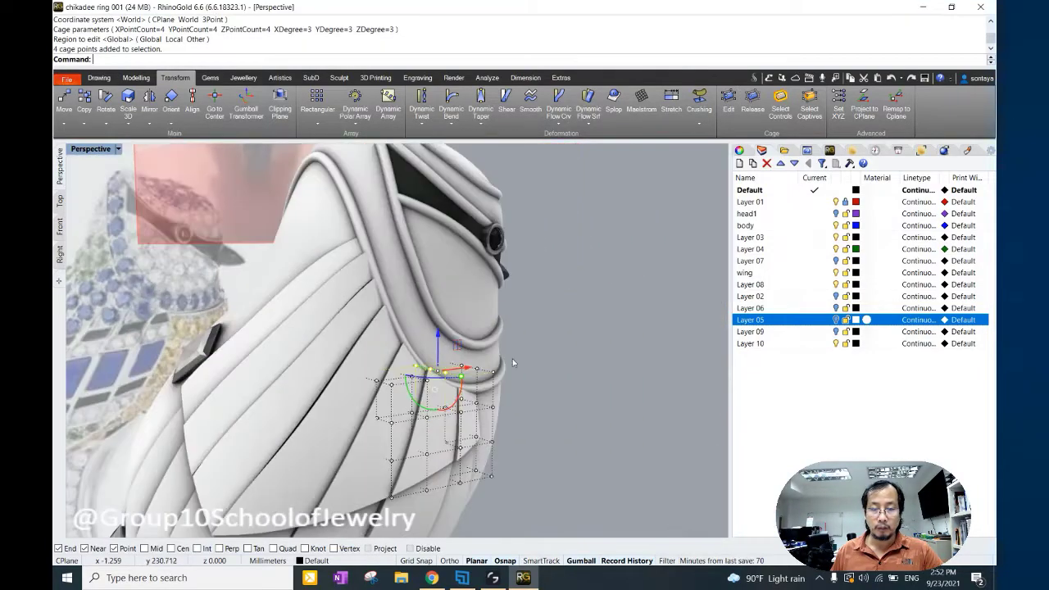
scroll(491, 372, up, 3)
drag(504, 338, 494, 342)
scroll(532, 377, down, 5)
scroll(491, 377, down, 5)
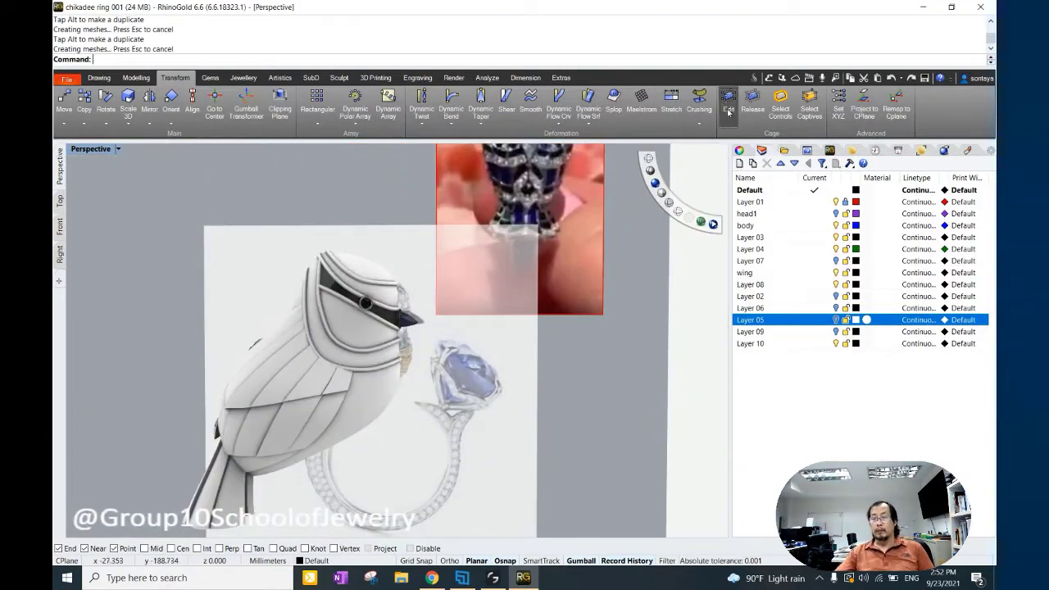
click(780, 103)
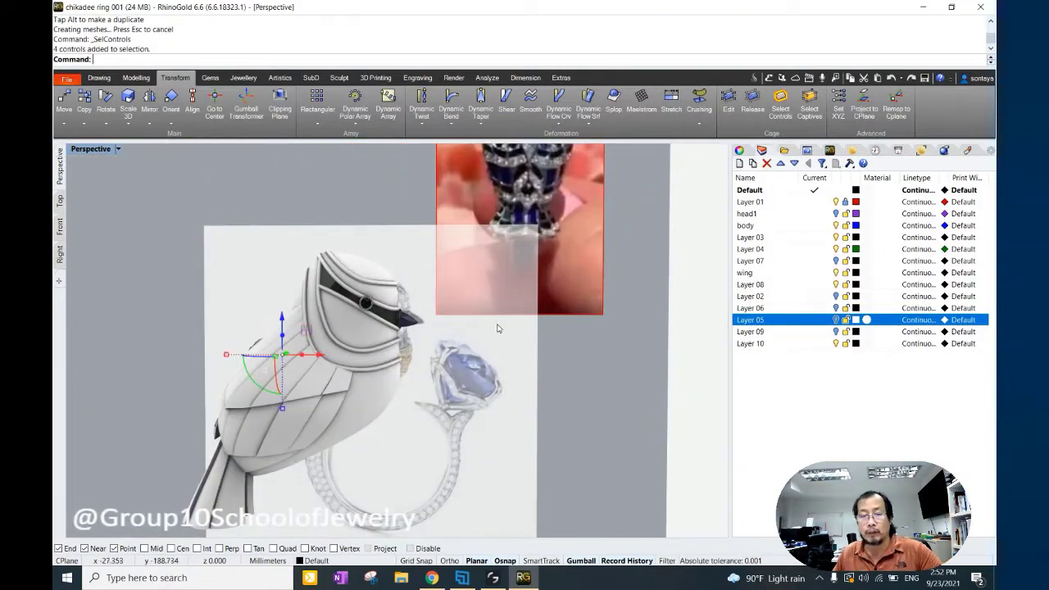
Delete the finished wing control cages and switch to the Front view.
key(Delete)
mouse_move(495, 328)
right_down()
mouse_move(460, 384)
mouse_move(392, 375)
mouse_move(370, 414)
mouse_move(319, 393)
right_up()
click(59, 227)
scroll(318, 396, up, 3)
Bounding-box cage the tail feathers and drag the upper cage points inward to narrow the tail.
click(318, 397)
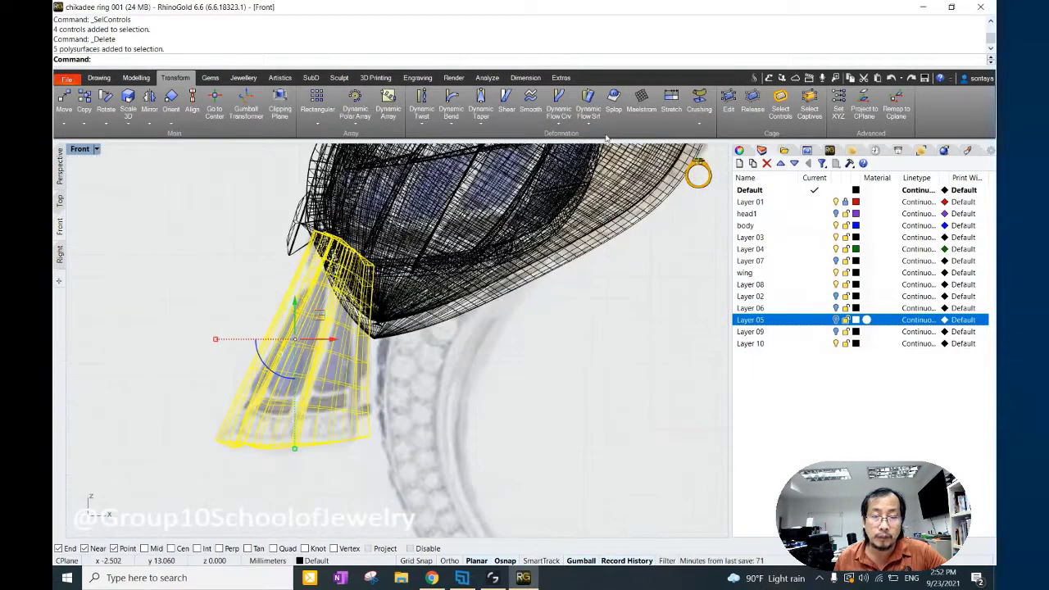
click(728, 102)
key(Return)
key(Return)
key(Return)
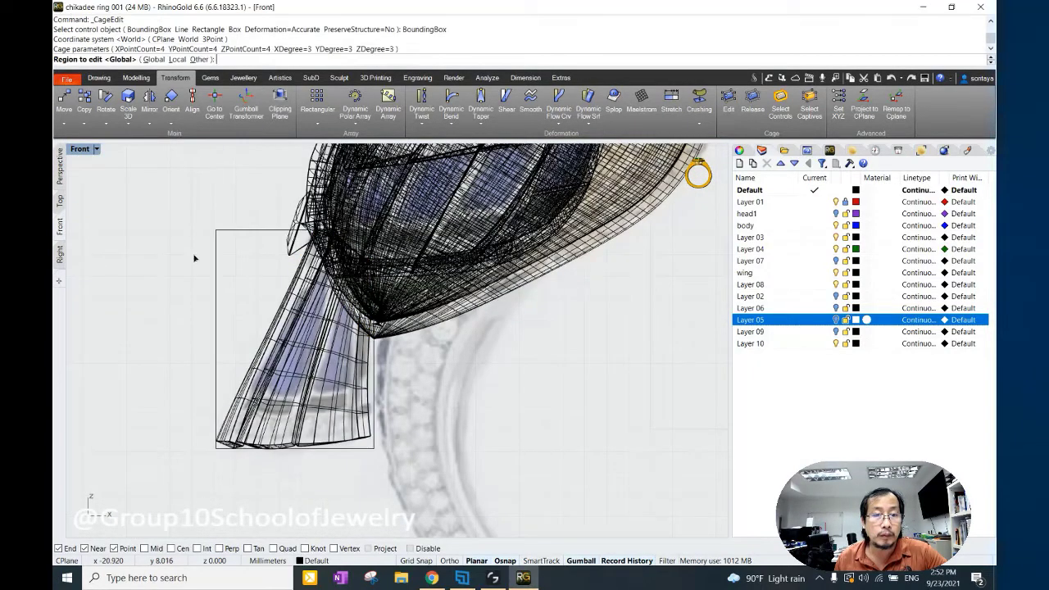
key(Return)
mouse_move(170, 267)
mouse_down()
mouse_move(272, 321)
mouse_move(311, 297)
mouse_up()
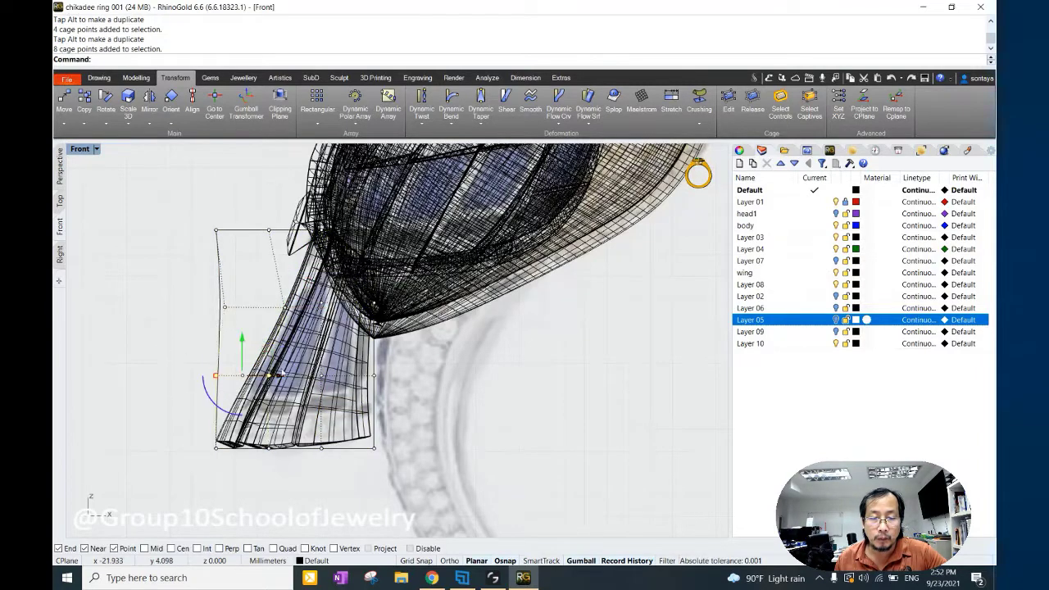
drag(281, 373, 199, 350)
scroll(199, 351, down, 3)
key(ctrl+Tab)
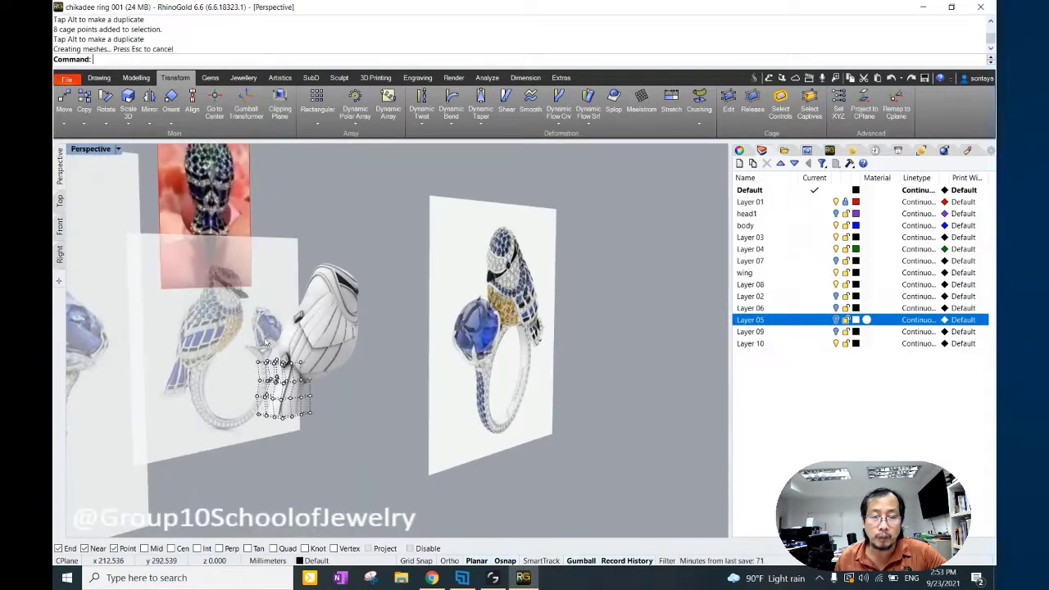
scroll(311, 401, up, 3)
Switch to shaded display, delete the tail's control cage, and select the tail piece.
key(ctrl+alt+s)
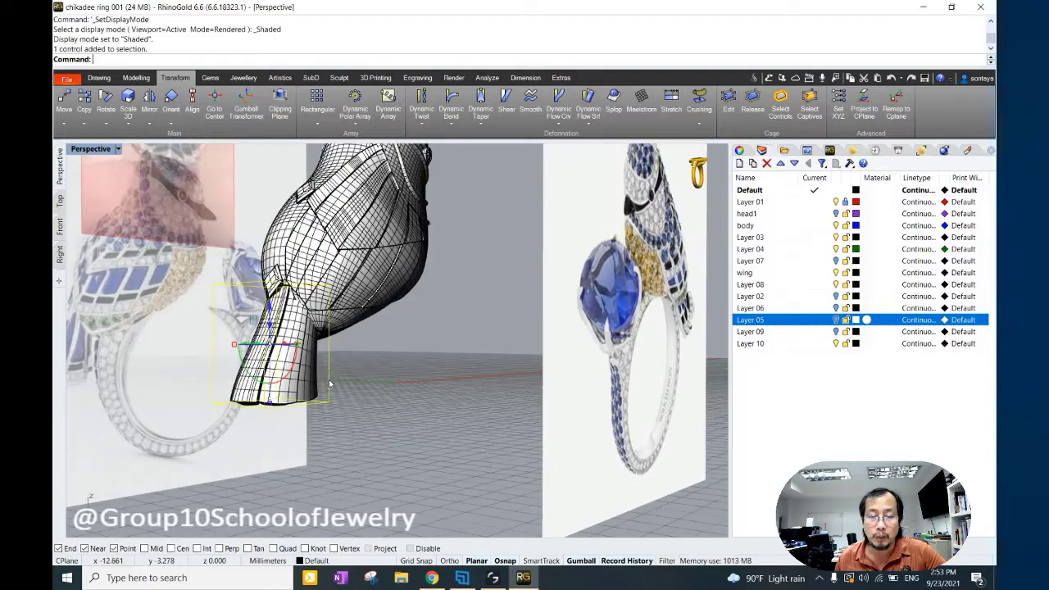
key(Delete)
scroll(432, 353, down, 4)
scroll(326, 363, up, 3)
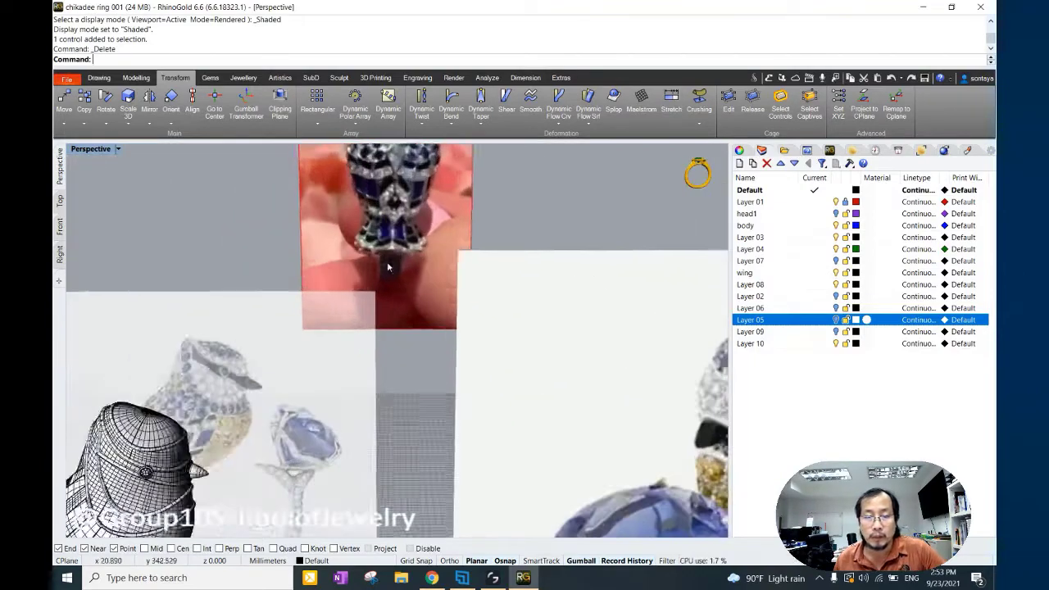
scroll(262, 222, up, 2)
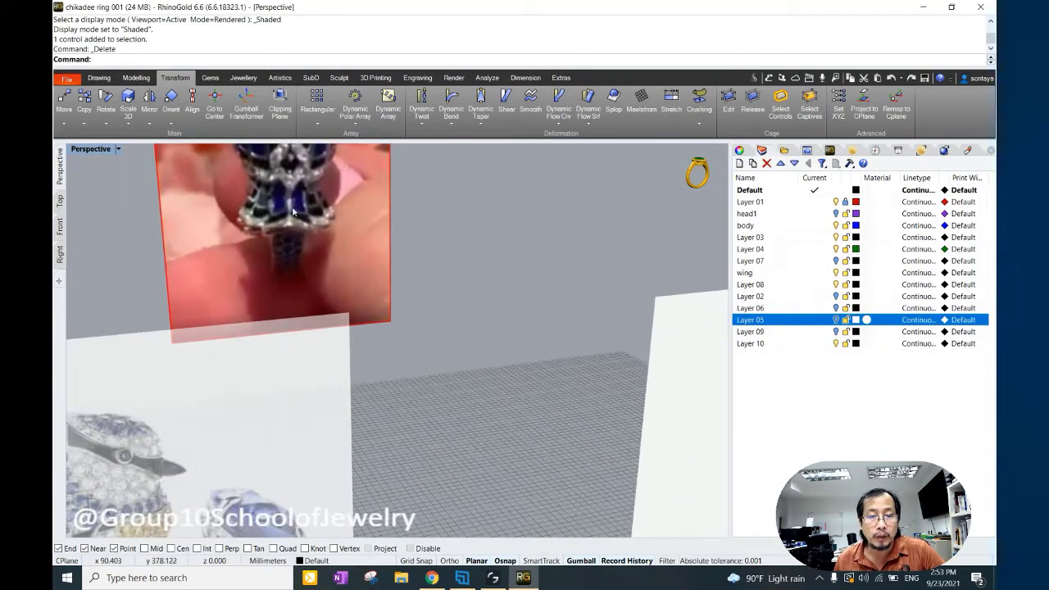
scroll(293, 211, down, 3)
right_drag(292, 211, 246, 262)
click(375, 385)
scroll(187, 279, up, 3)
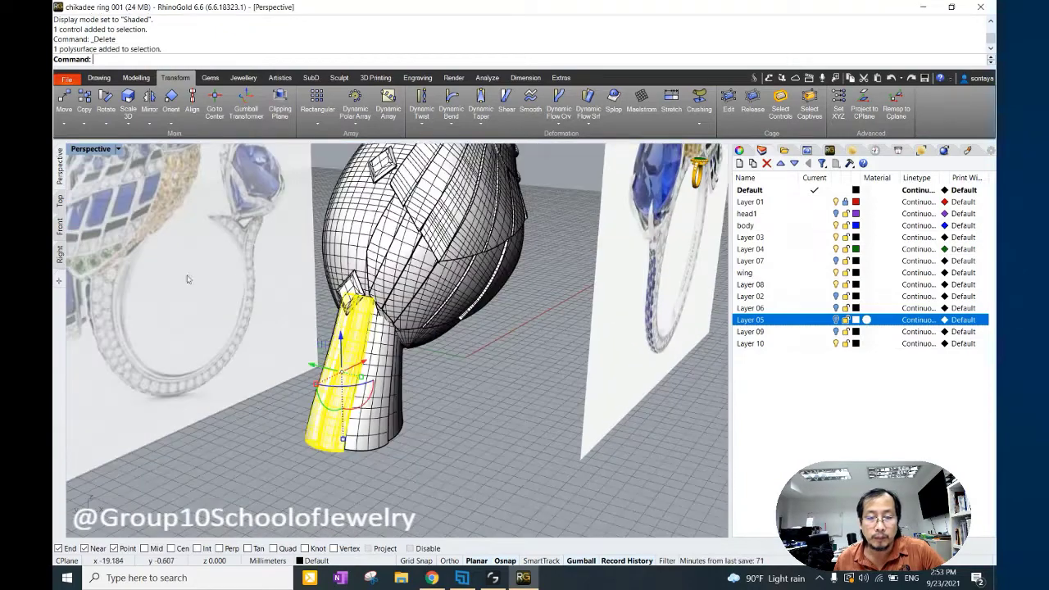
Adjust the selected tail piece in the Top view, then return to Perspective and clear the selection.
click(59, 226)
click(59, 200)
scroll(161, 304, up, 2)
drag(265, 416, 267, 413)
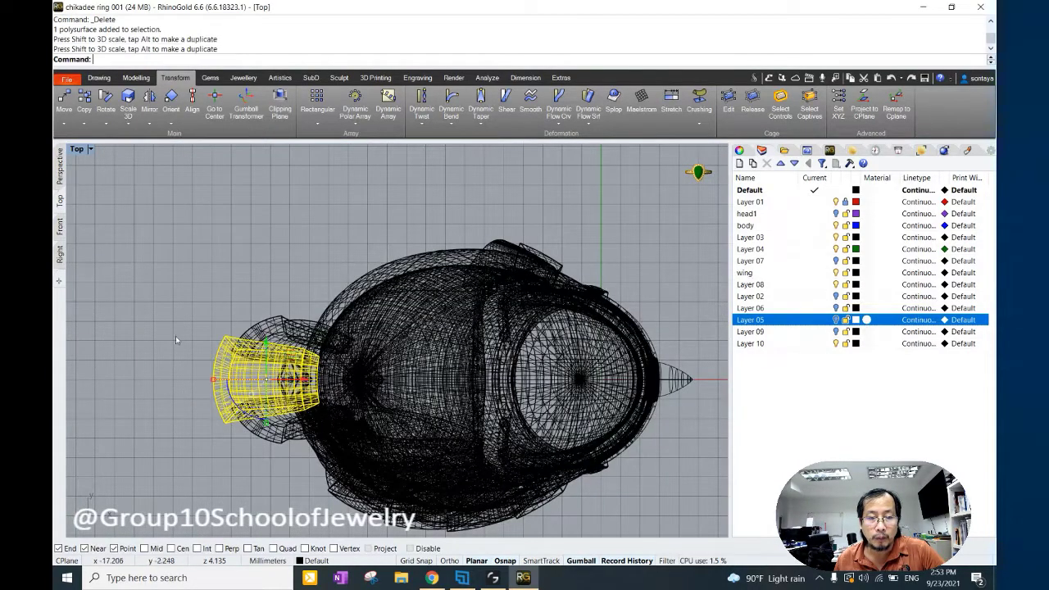
click(59, 168)
key(Escape)
scroll(393, 328, down, 2)
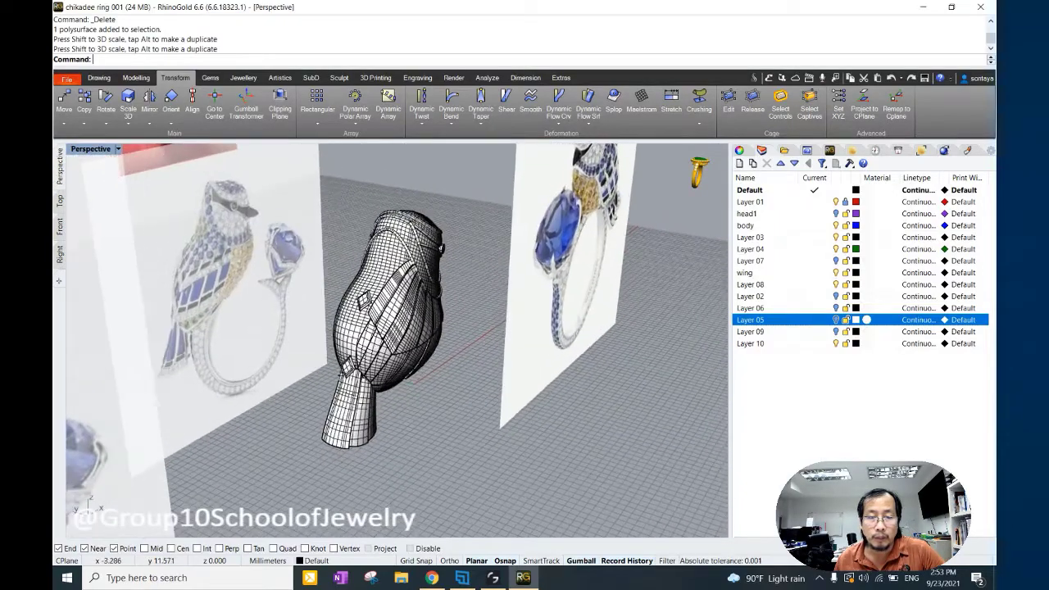
right_drag(393, 328, 354, 301)
scroll(354, 301, down, 3)
scroll(274, 236, up, 4)
scroll(275, 237, down, 3)
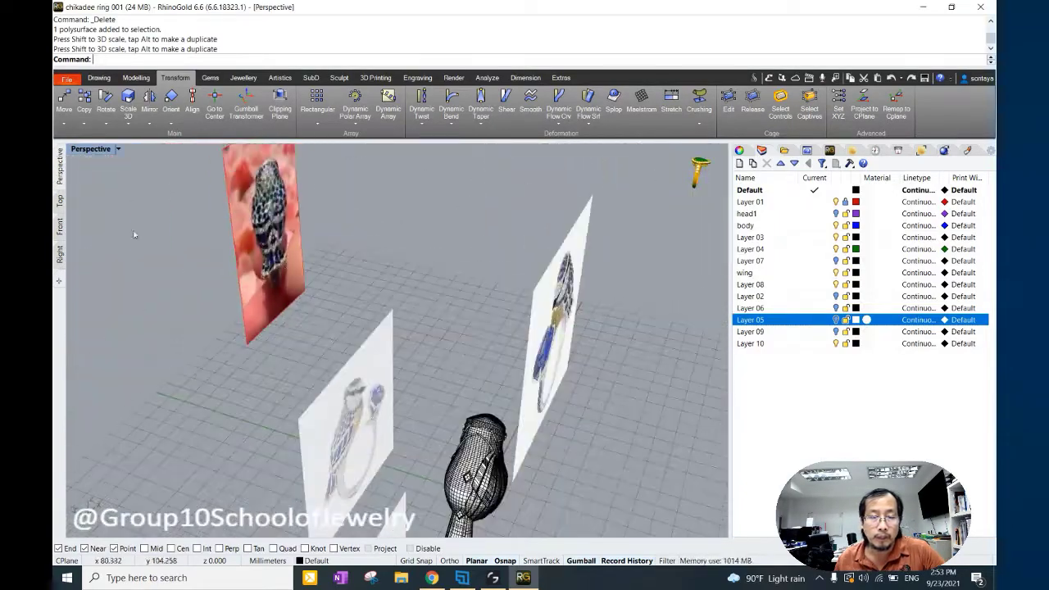
Select one tail piece from the Top view and hide everything else to isolate it.
click(59, 200)
scroll(213, 359, up, 3)
click(213, 359)
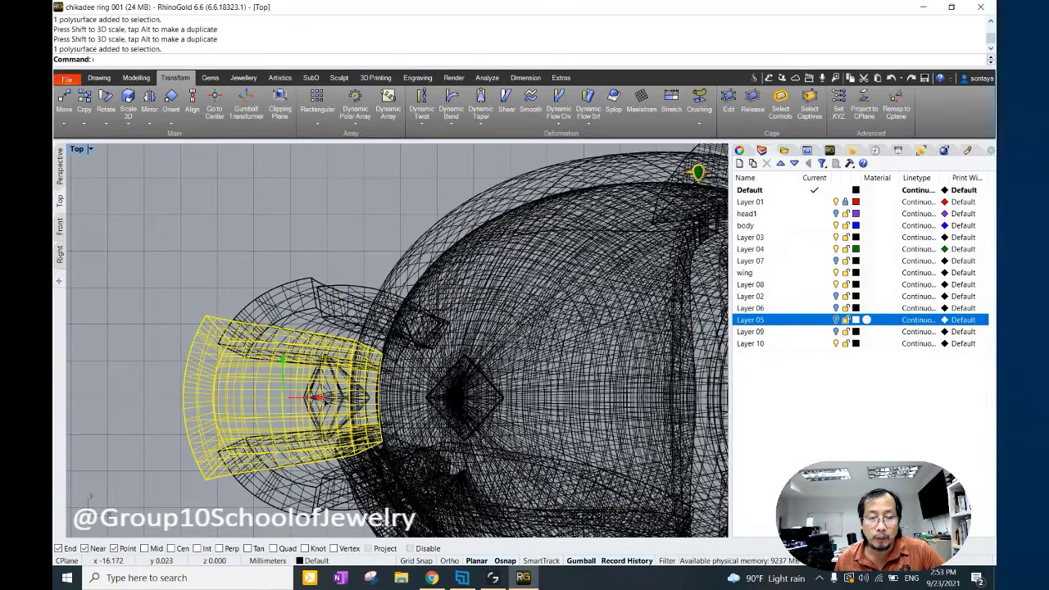
click(59, 226)
scroll(255, 331, up, 2)
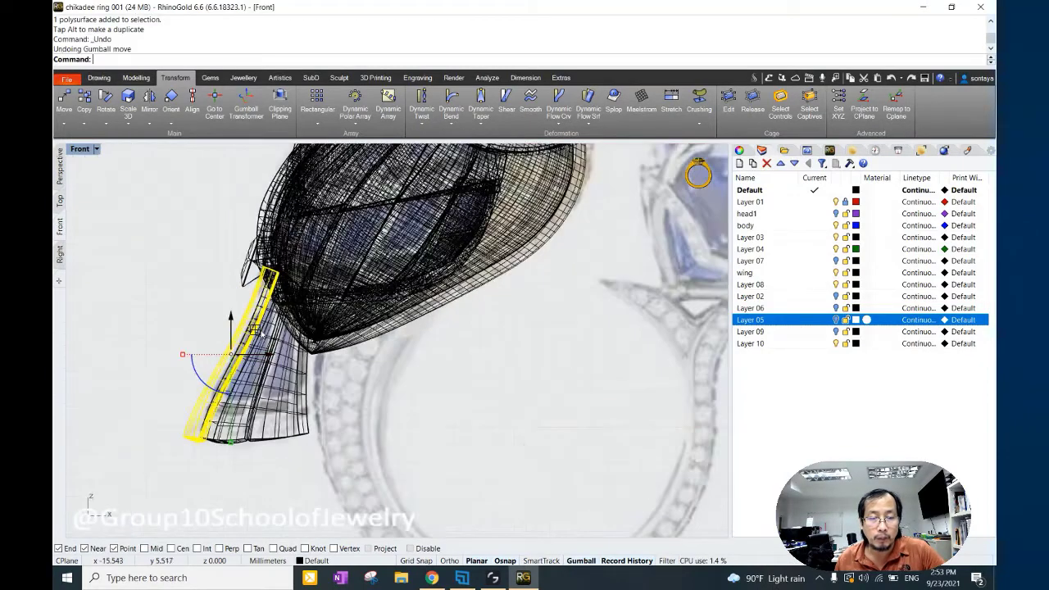
click(668, 202)
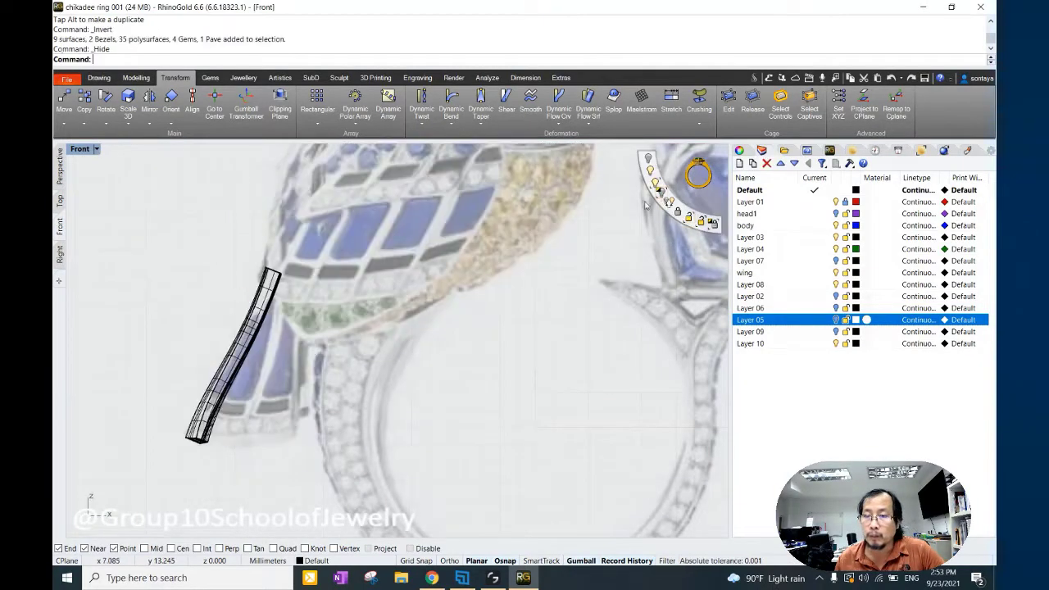
click(61, 173)
Select the isolated tail's extra surfaces, leaving only the main curved face unselected.
click(483, 424)
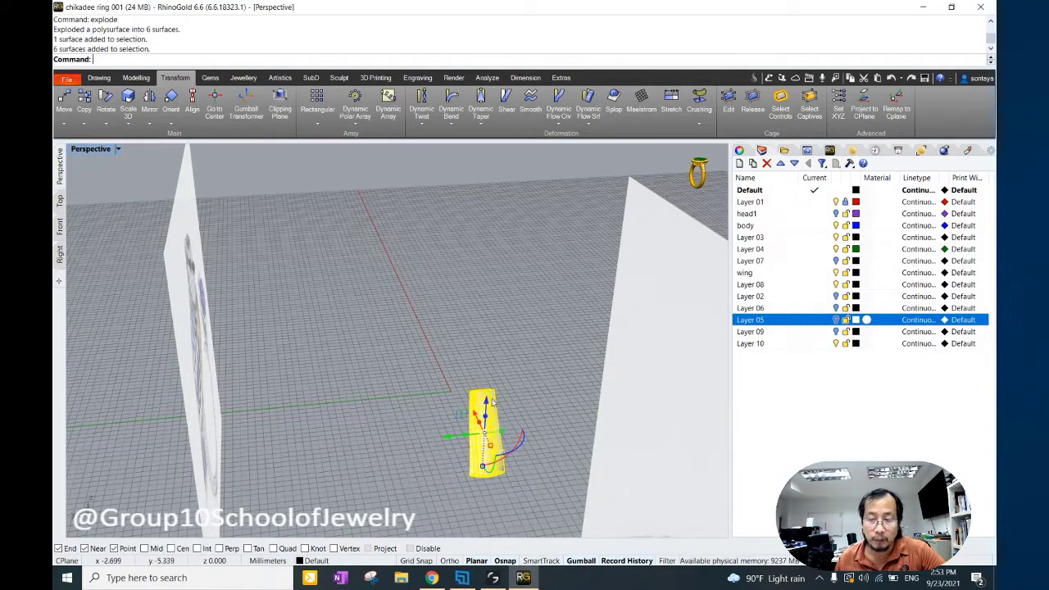
ctrl+click(490, 429)
right_drag(497, 423, 393, 428)
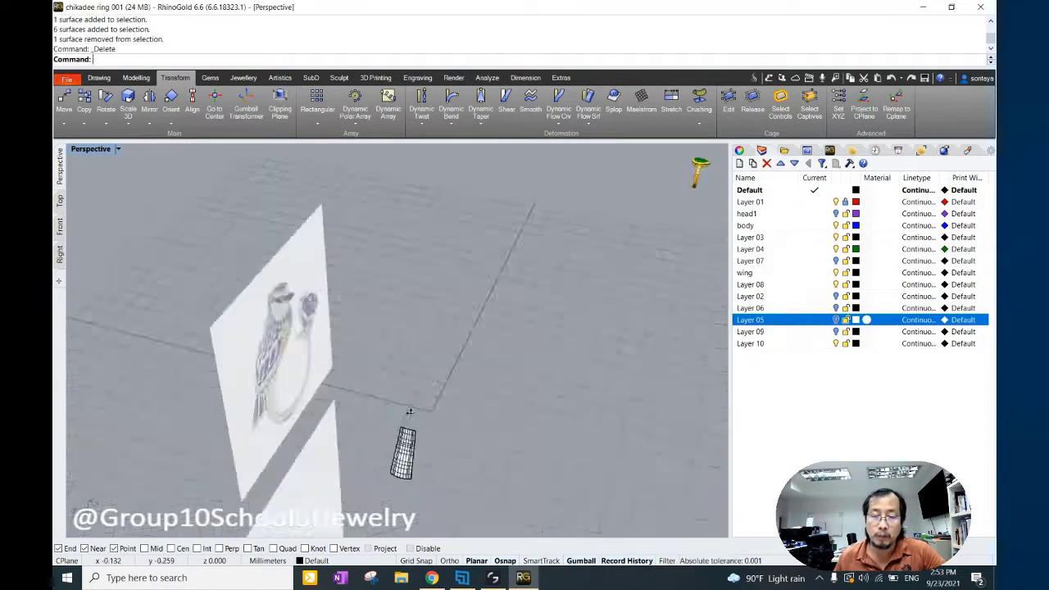
click(305, 432)
click(136, 77)
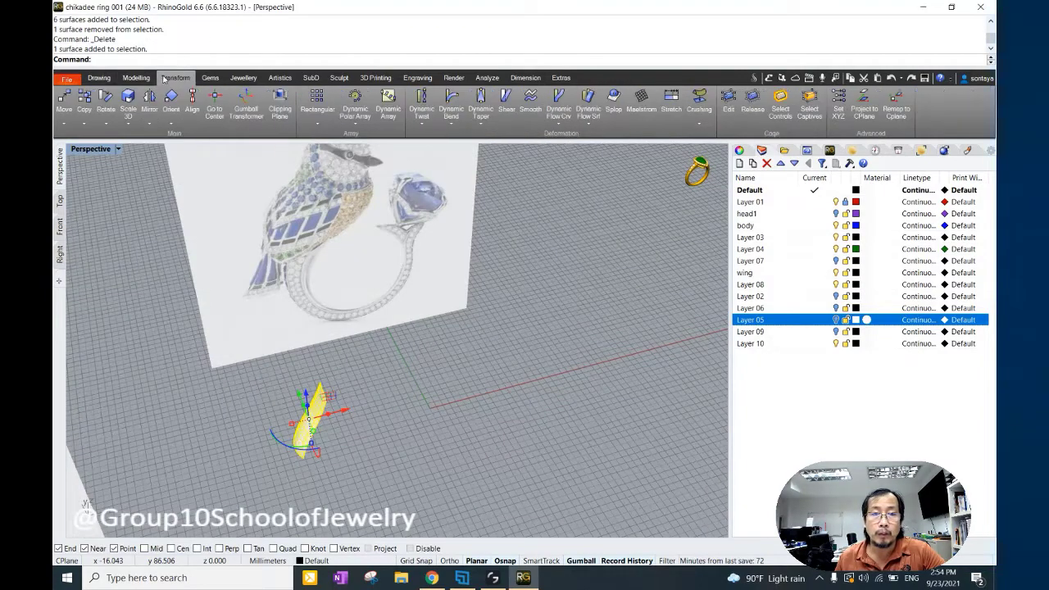
Create flat UV outline curves from the tail surface with CreateUVCrv.
click(494, 123)
click(468, 129)
click(513, 258)
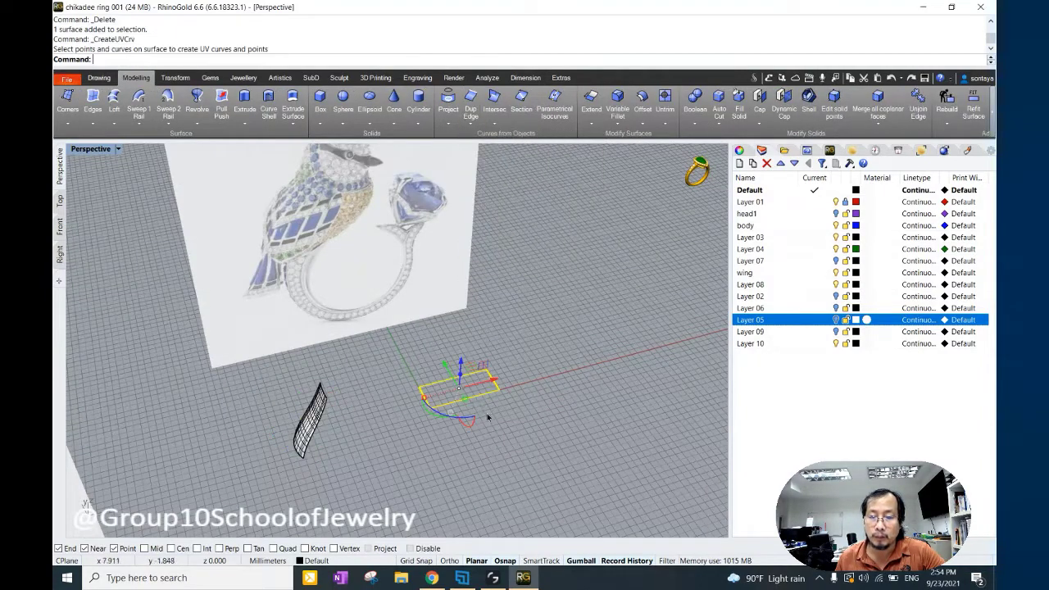
scroll(488, 418, up, 5)
scroll(443, 402, up, 3)
Draw a middle line across the flat rectangle and an InterpCrv notch curve from its corner.
click(98, 78)
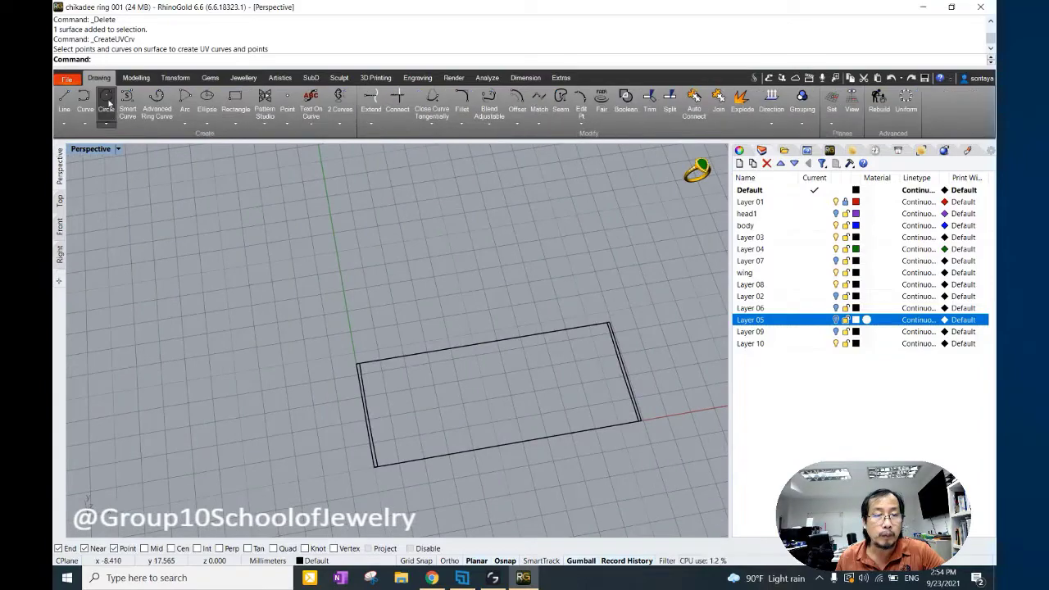
click(64, 99)
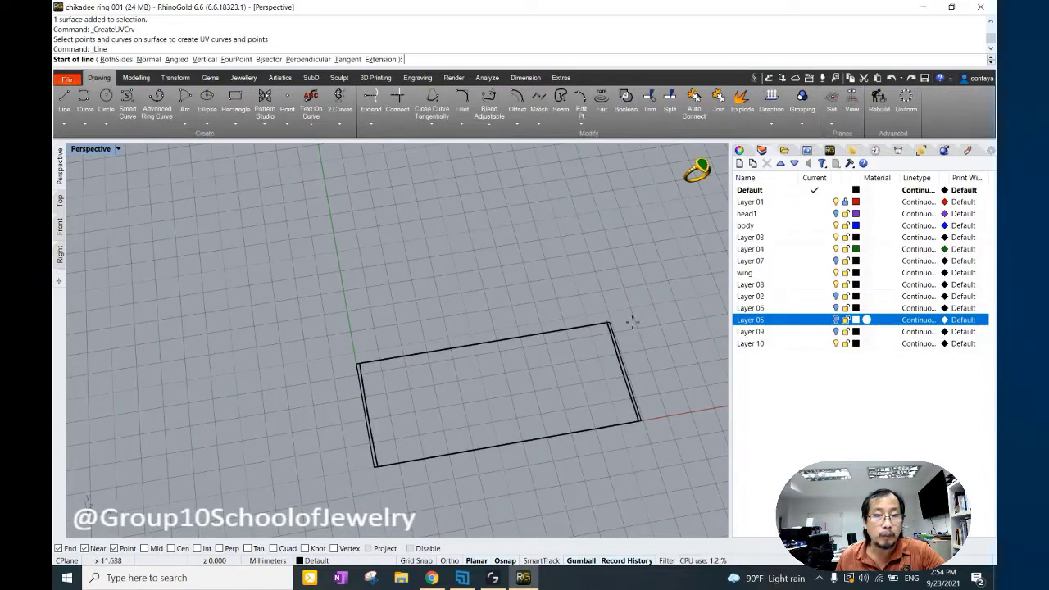
click(622, 368)
click(365, 414)
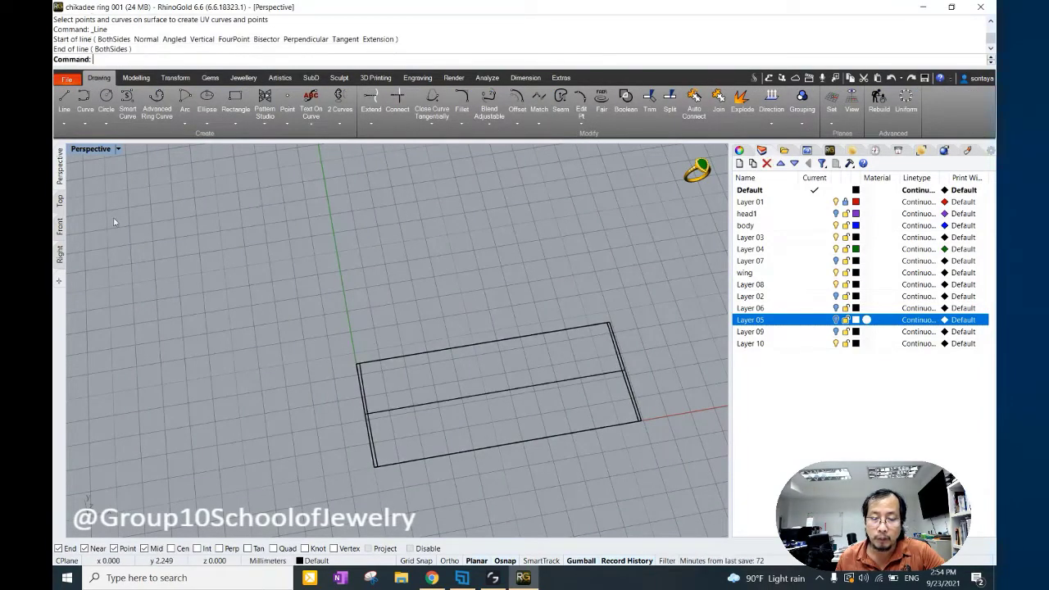
click(86, 103)
scroll(368, 390, up, 3)
click(366, 390)
click(377, 443)
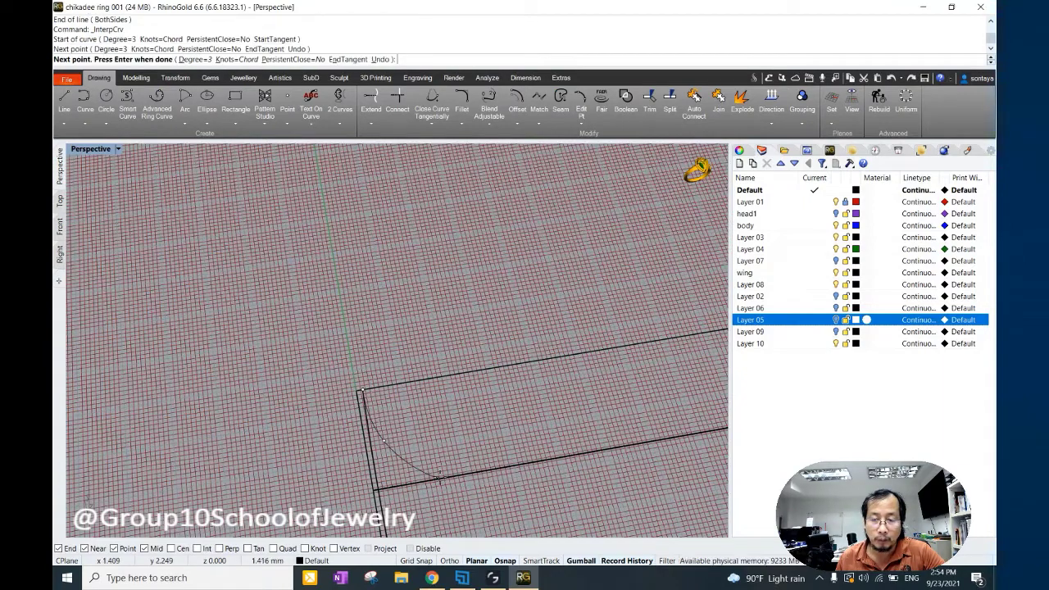
click(434, 480)
key(Return)
scroll(419, 464, down, 3)
Mirror the notch curve across the middle line and join the two halves into a pointed notch.
click(420, 463)
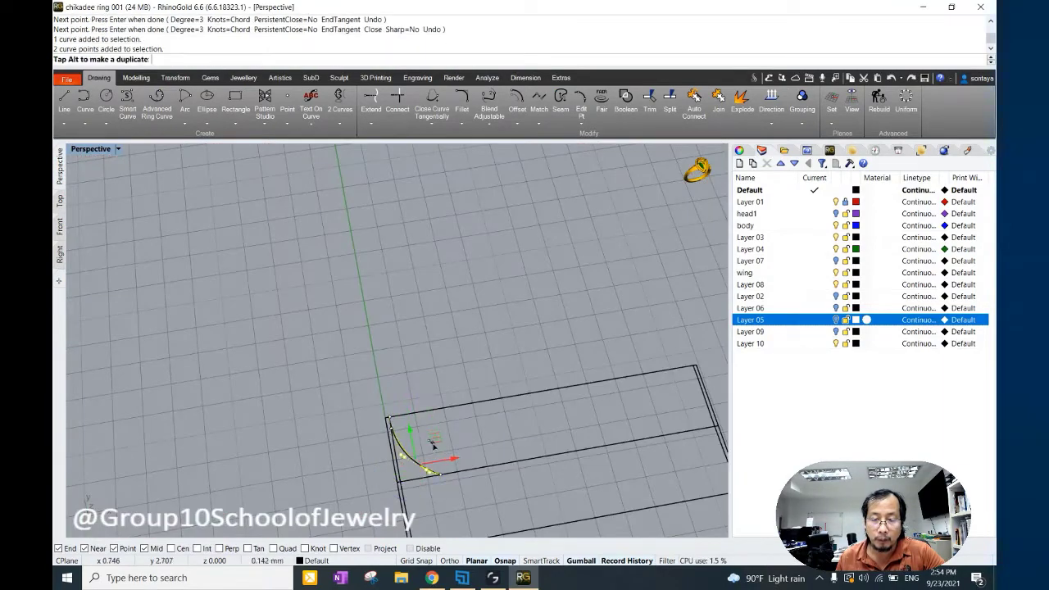
click(433, 444)
shift+right_drag(433, 444, 345, 113)
scroll(139, 94, down, 2)
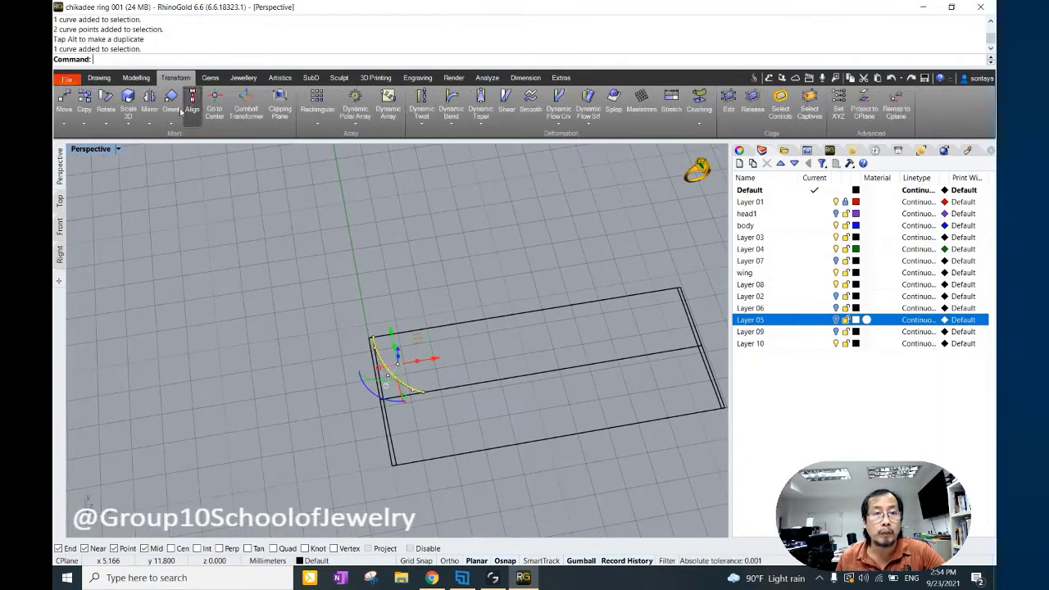
click(474, 382)
click(379, 399)
scroll(412, 369, down, 3)
right_drag(412, 370, 702, 133)
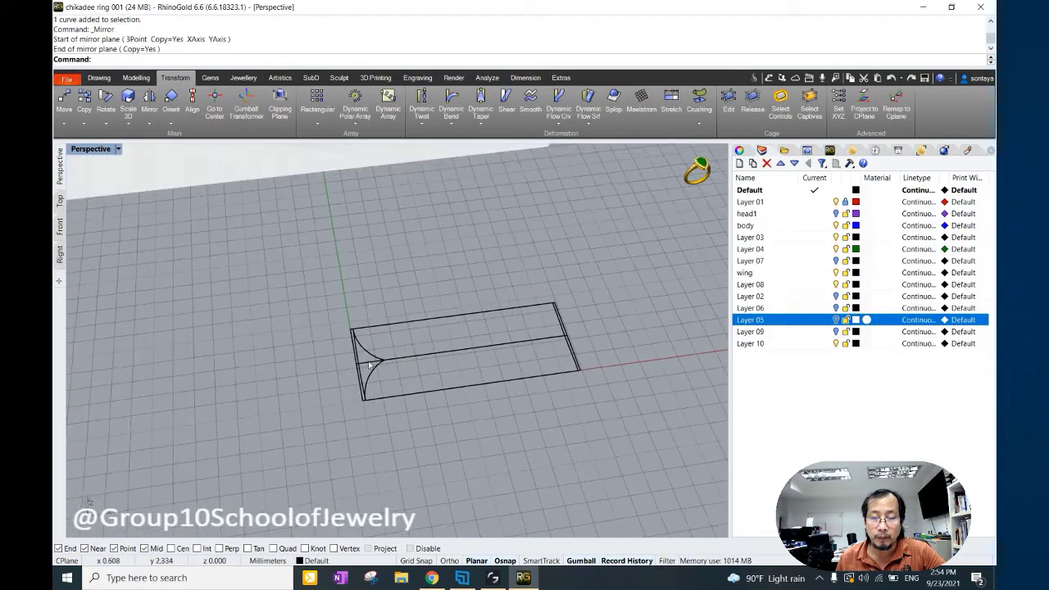
scroll(118, 93, up, 1)
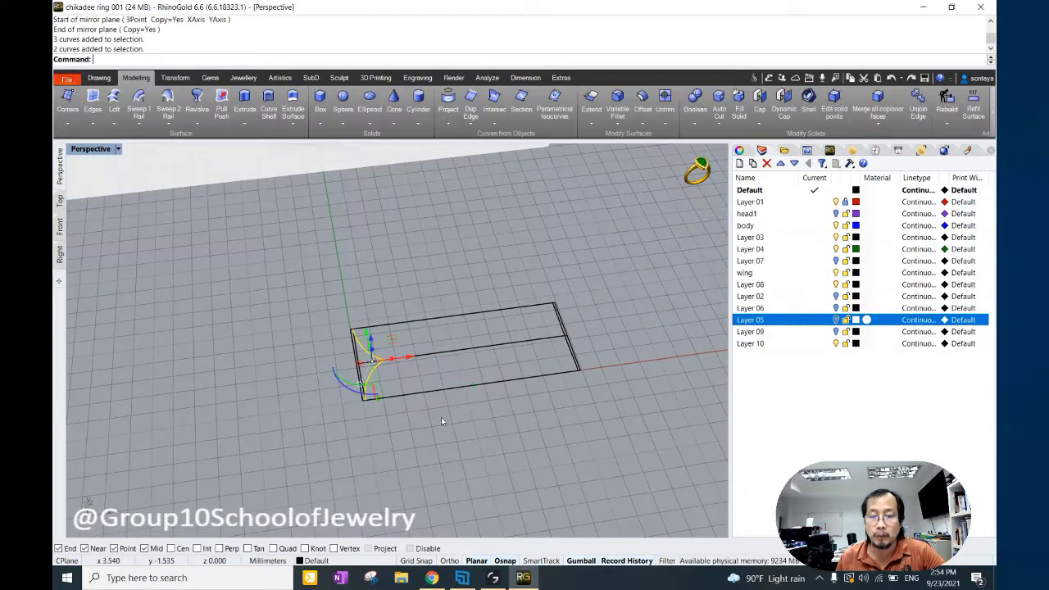
key(Escape)
scroll(449, 418, down, 3)
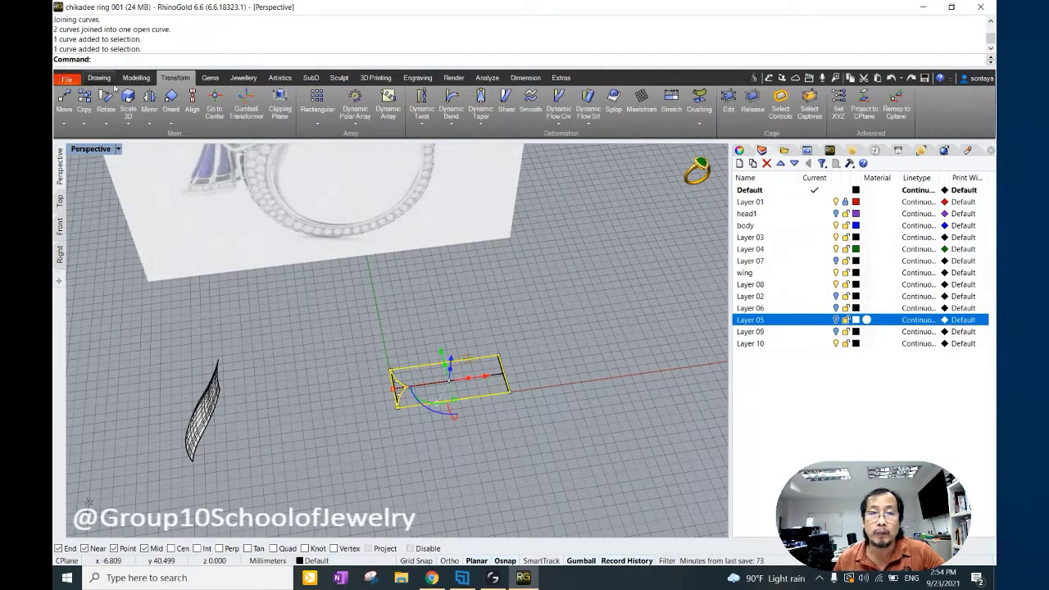
Wrap the flat notch and outline curves onto the tail surface with ApplyCrv.
click(472, 123)
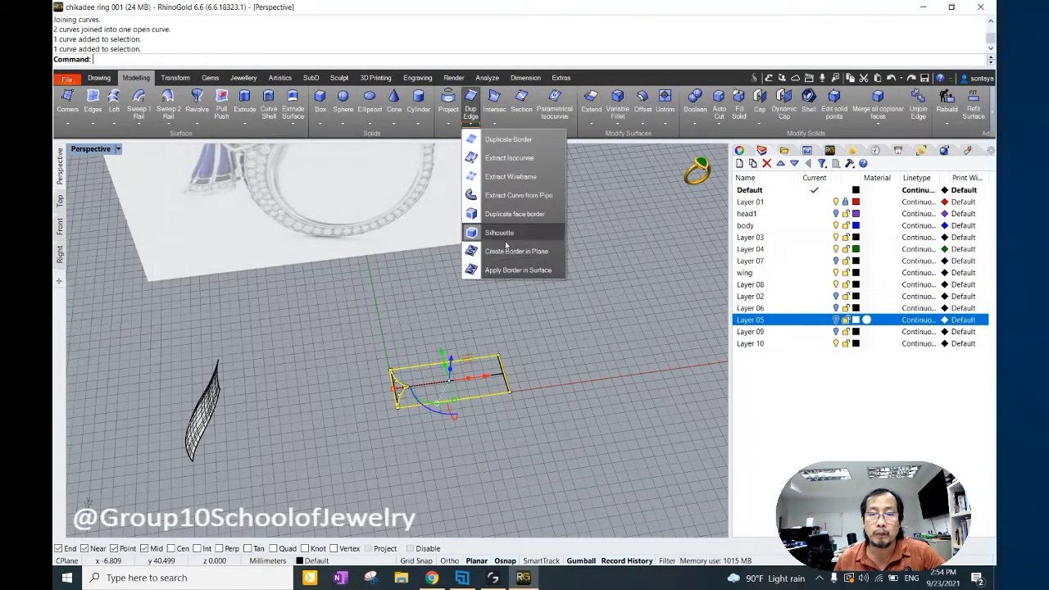
click(500, 232)
click(205, 409)
key(ctrl+z)
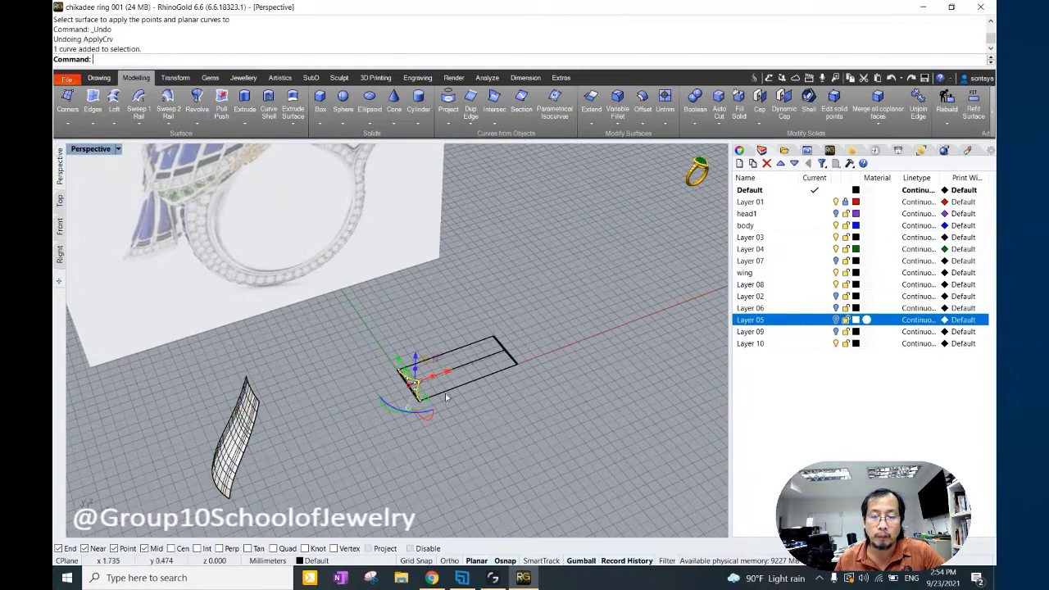
click(446, 397)
click(492, 428)
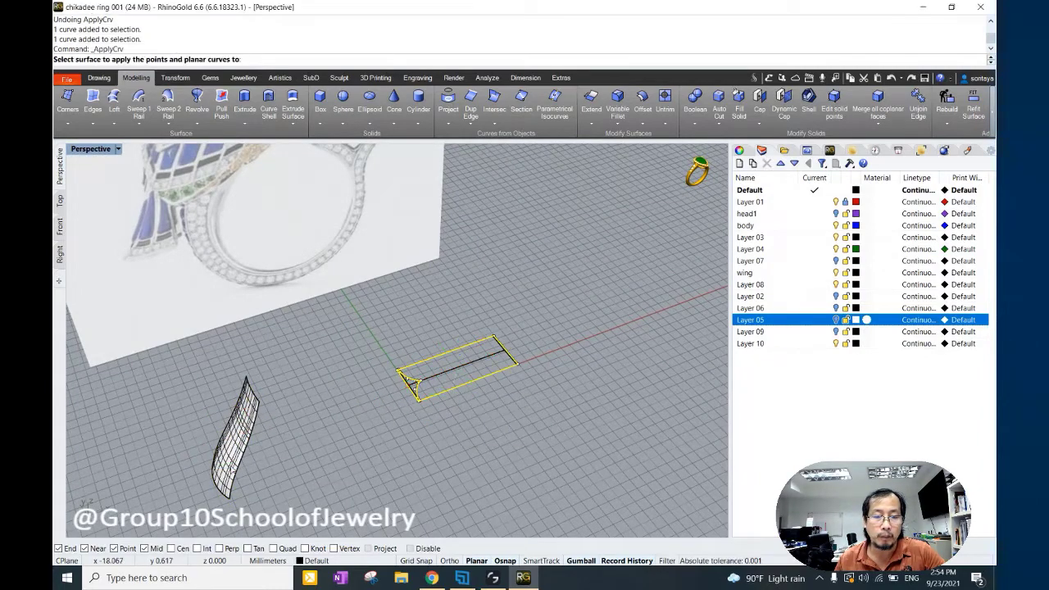
click(262, 471)
key(ctrl+z)
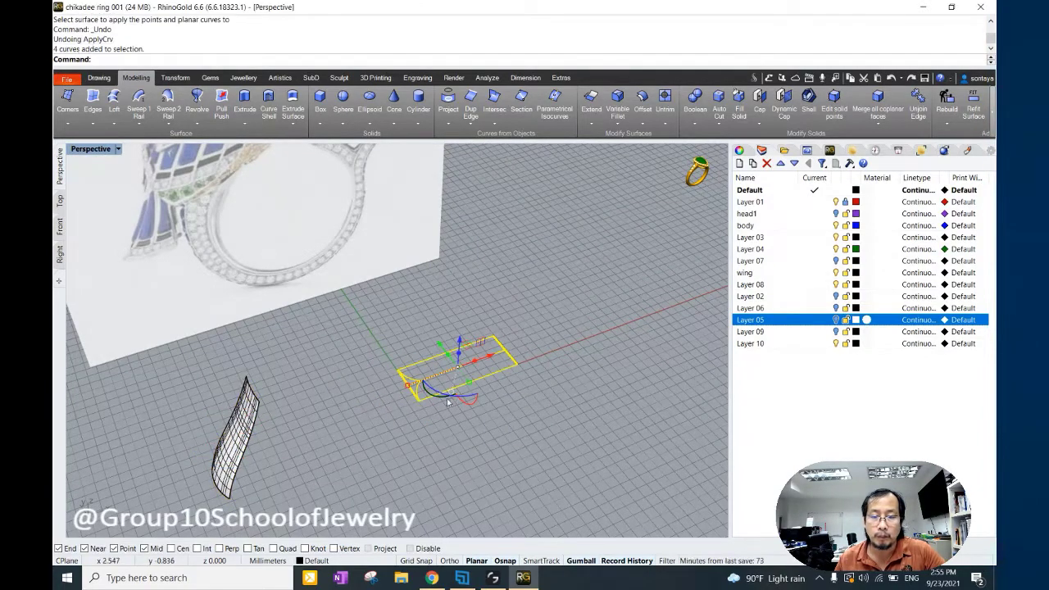
right_drag(447, 401, 492, 299)
click(342, 463)
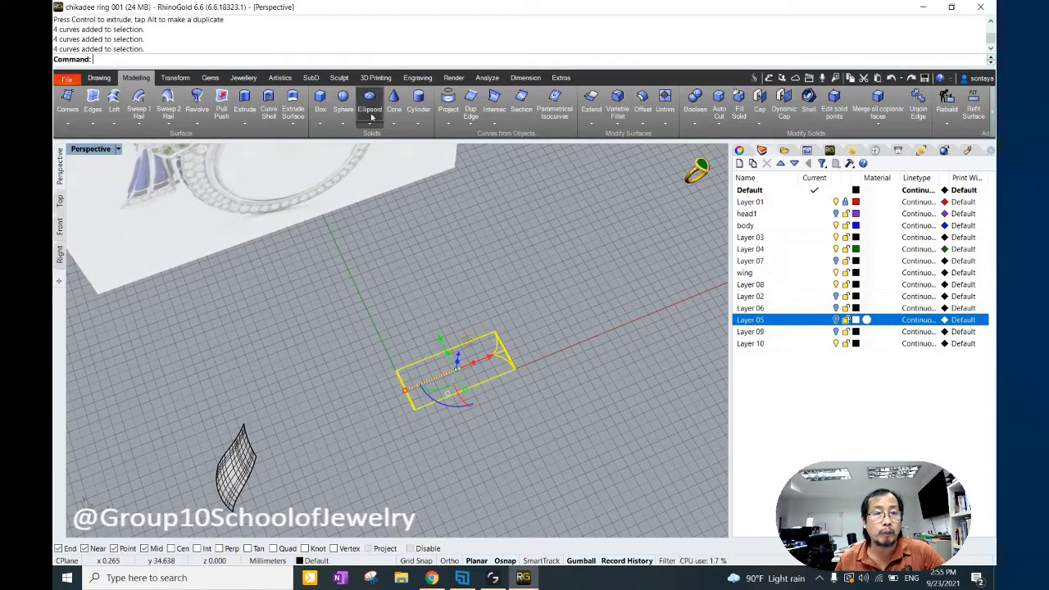
click(470, 122)
click(518, 269)
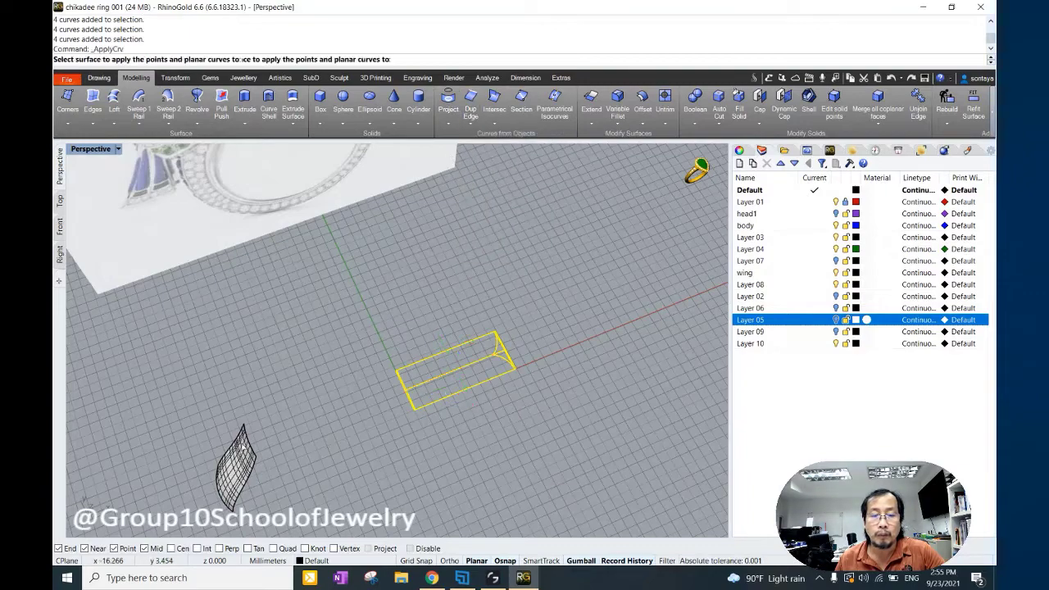
key(Escape)
right_drag(518, 269, 341, 485)
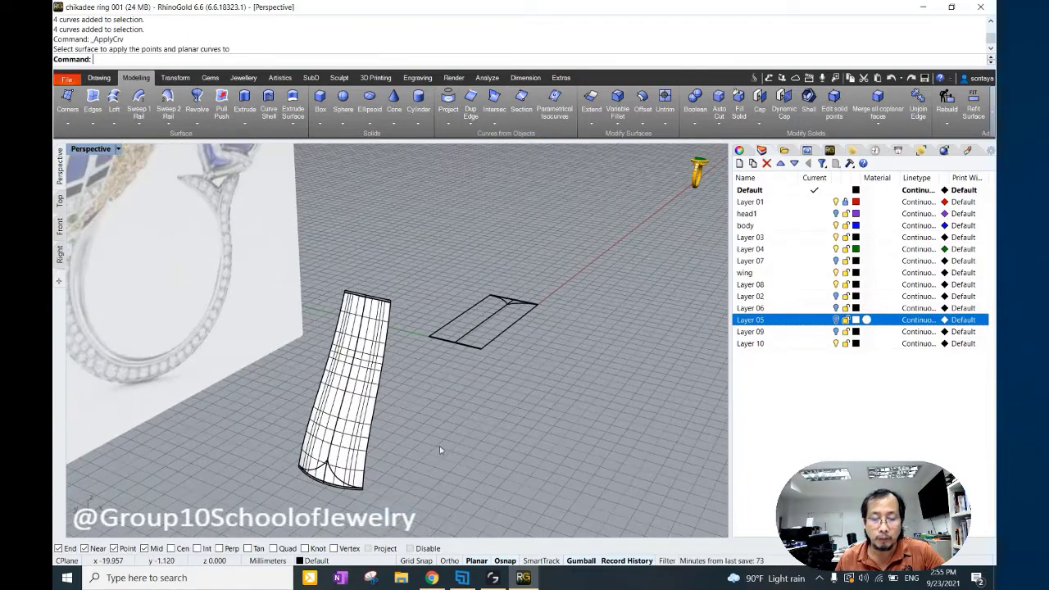
Split the tail surface along the wrapped notch curve.
text(s)
key(Return)
click(346, 456)
key(Escape)
right_drag(333, 476, 458, 369)
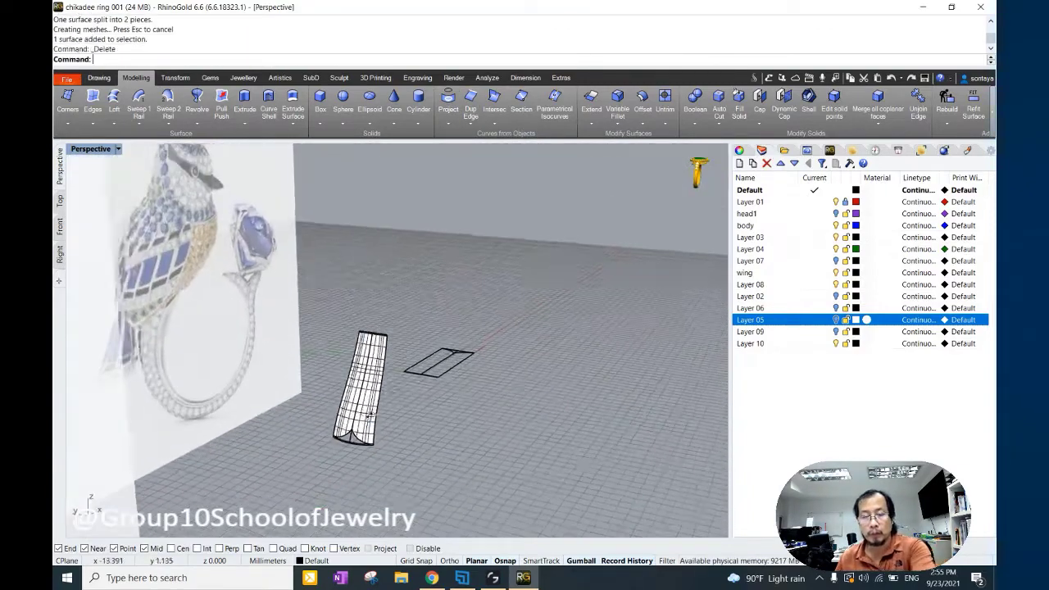
Delete the leftover construction curves and show all 51 hidden objects again.
middle_click(459, 369)
click(469, 375)
key(Delete)
key(ctrl+alt+h)
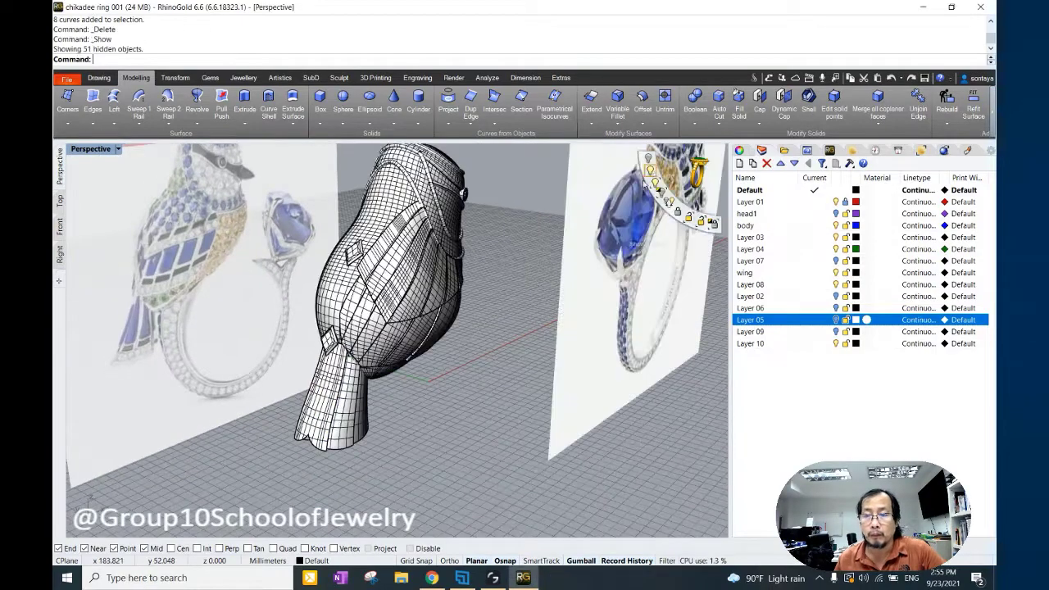
In the front view, cage-edit the notched tail surface, pulling its lower points, then delete the cage.
right_drag(357, 417, 389, 326)
click(389, 326)
scroll(389, 326, up, 3)
click(59, 226)
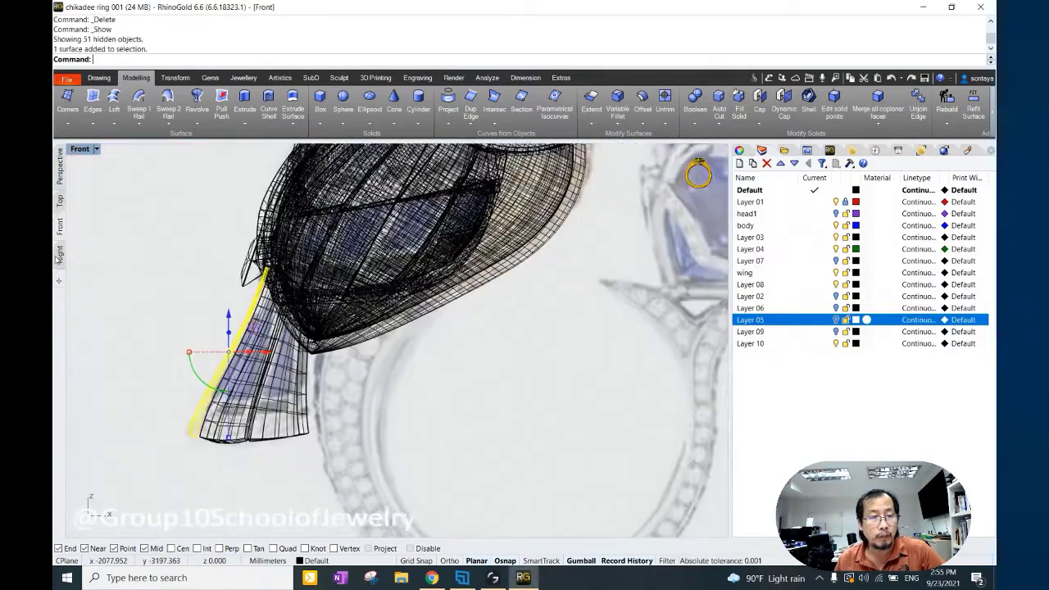
click(175, 78)
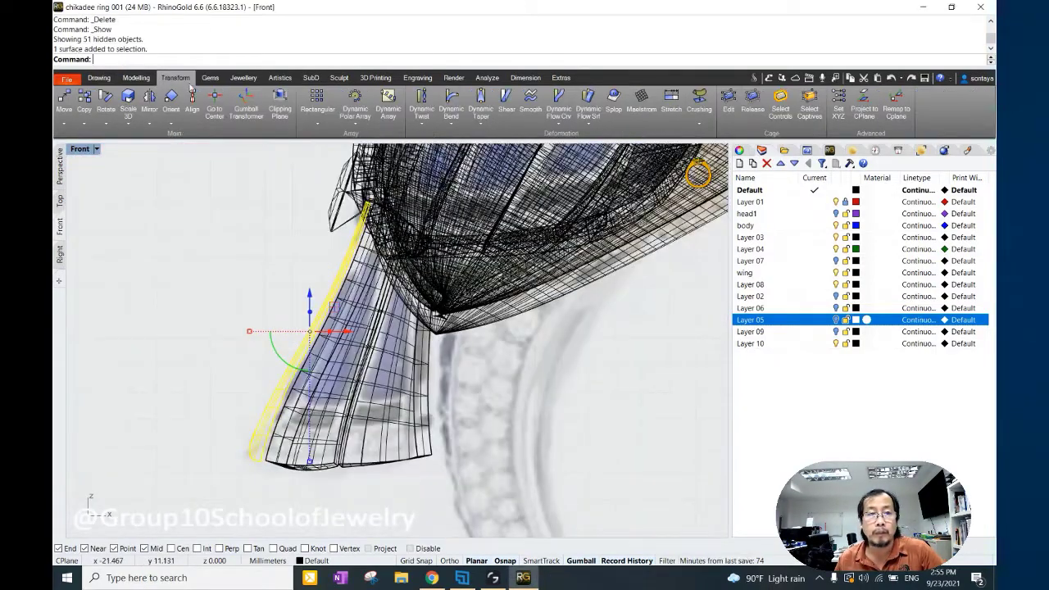
click(728, 99)
key(Return)
key(Return)
key(Return)
key(Return)
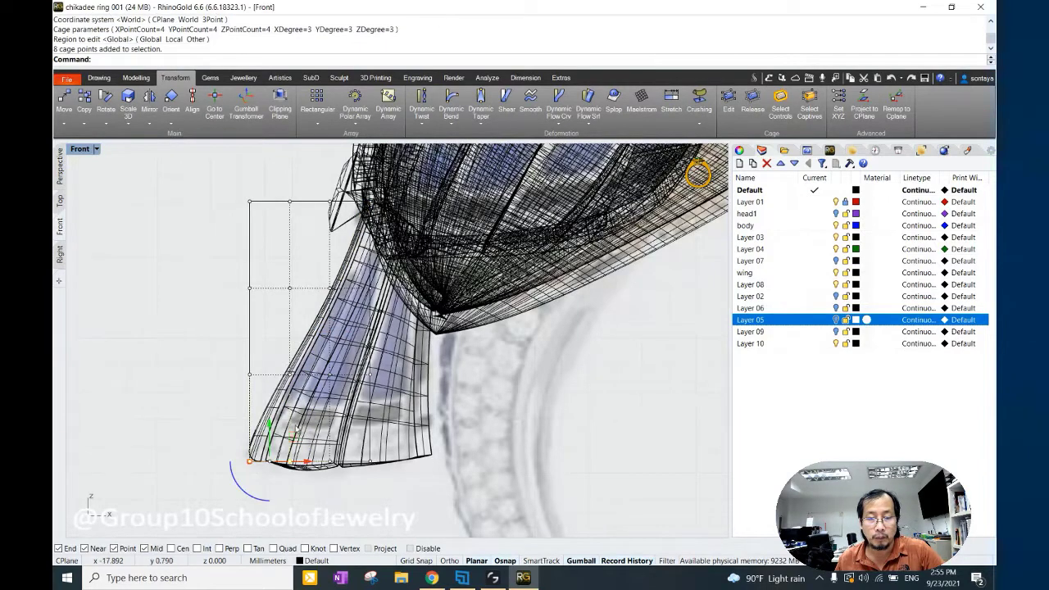
mouse_move(295, 447)
mouse_down()
mouse_move(216, 363)
mouse_move(205, 373)
mouse_up()
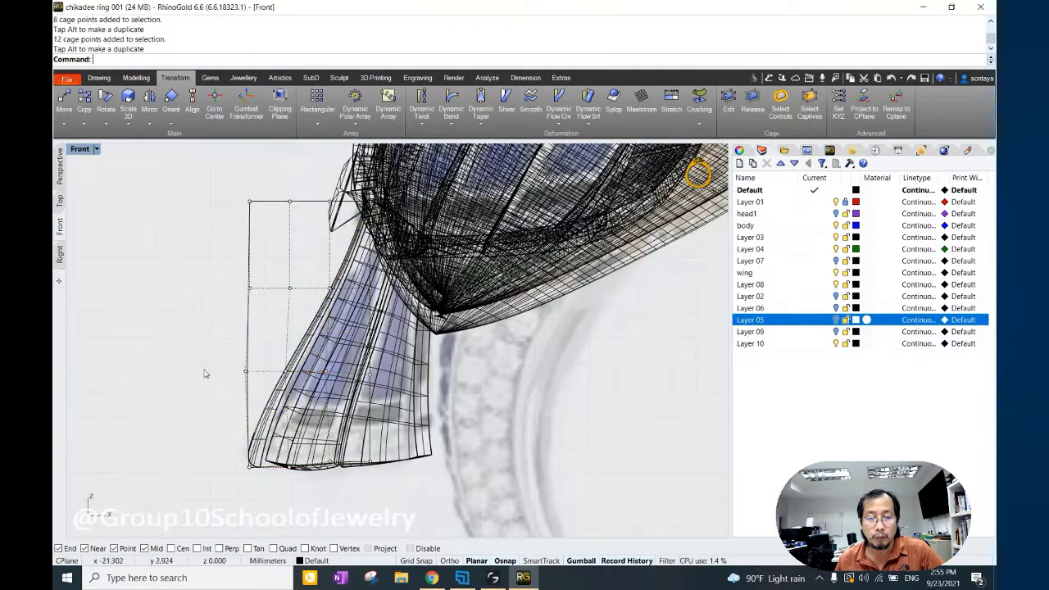
click(240, 345)
key(Delete)
click(277, 387)
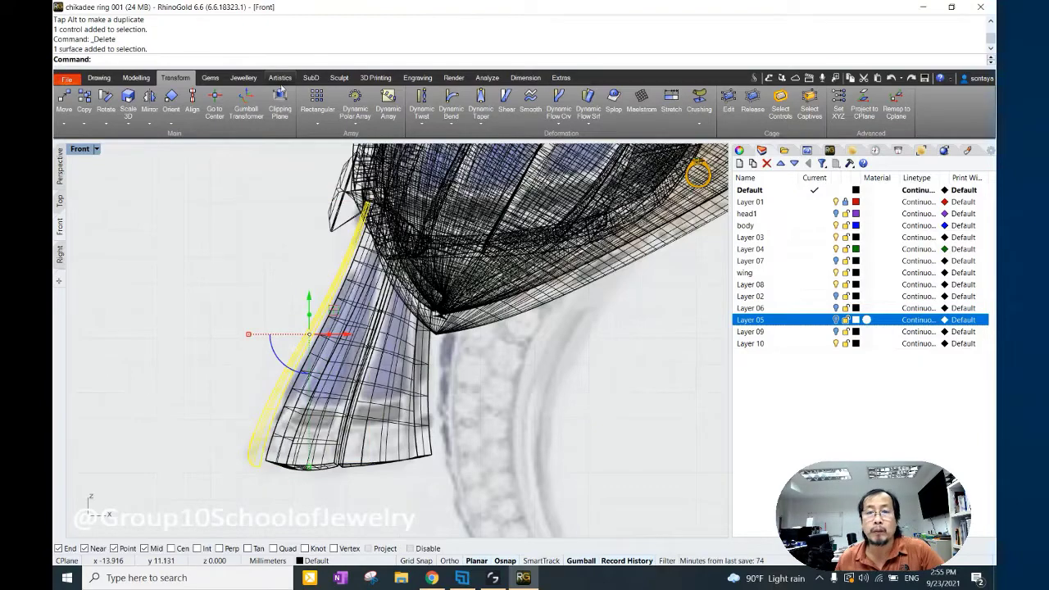
Offset the feather surface 0.8 mm as a solid with FlipAll.
click(136, 77)
click(642, 98)
click(588, 59)
key(Return)
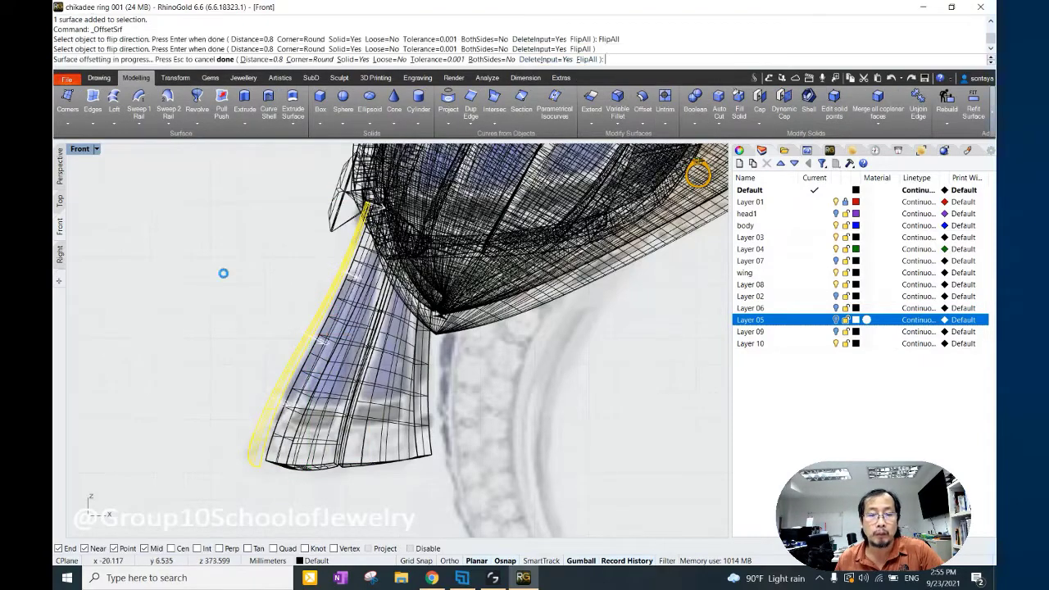
Put a bounding box cage on the tail under the body and stretch its upper points.
click(330, 319)
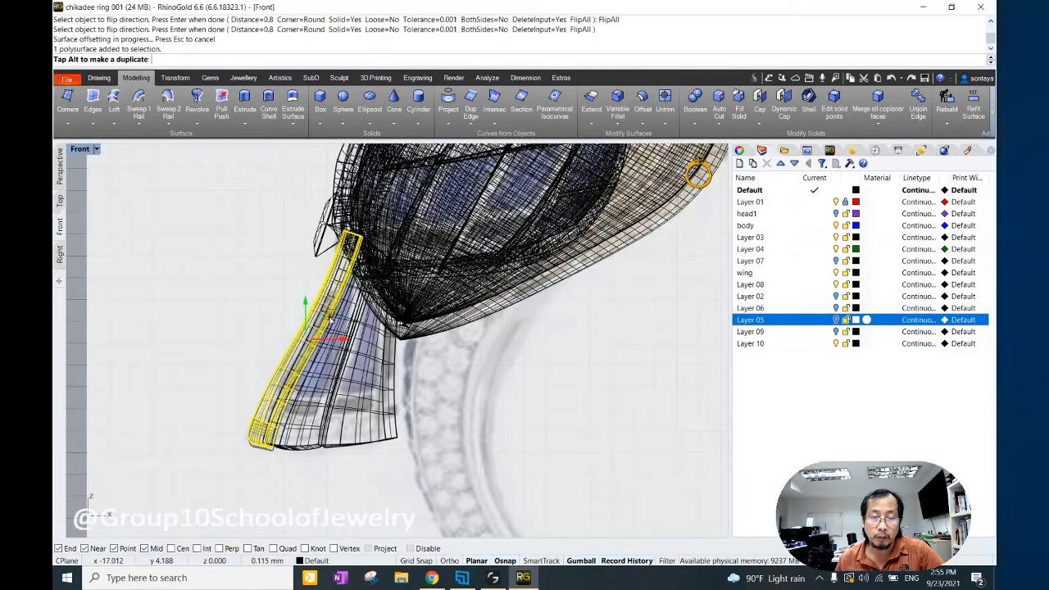
key(ctrl+Tab)
click(358, 309)
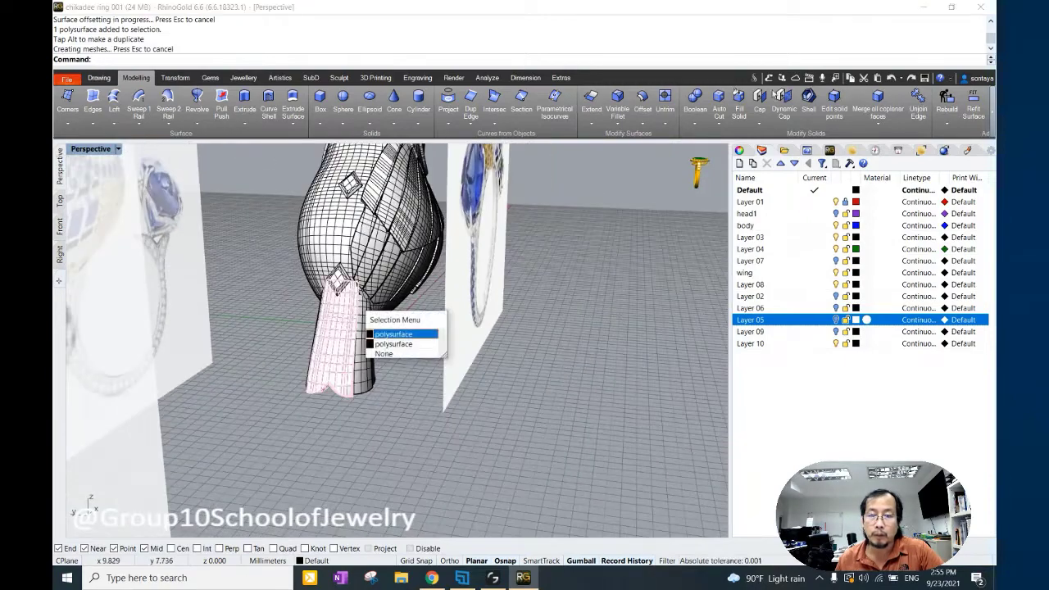
click(173, 77)
click(174, 77)
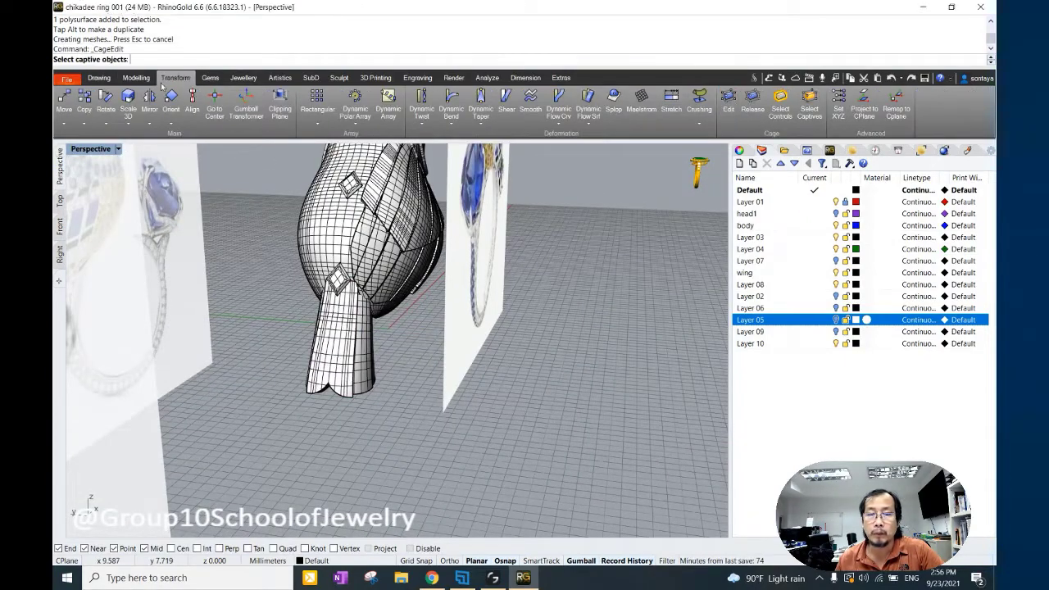
click(332, 344)
key(Return)
key(Return)
key(Return)
key(Return)
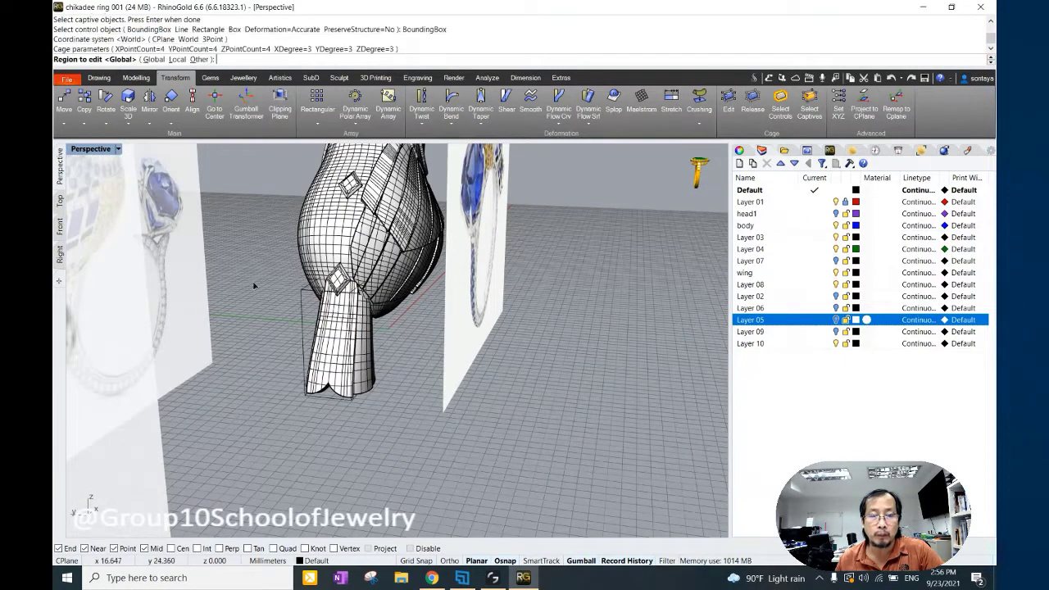
key(Return)
mouse_move(252, 288)
right_down()
mouse_move(270, 270)
mouse_move(197, 262)
right_up()
drag(115, 246, 200, 278)
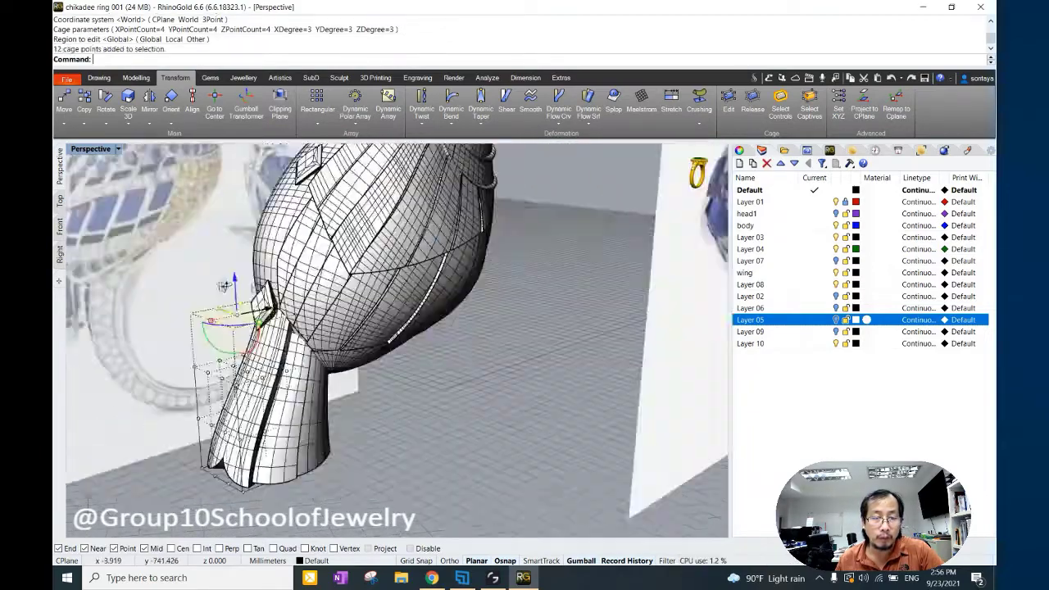
right_drag(200, 279, 349, 310)
scroll(335, 425, down, 2)
mouse_move(335, 425)
mouse_down()
mouse_move(354, 419)
mouse_move(345, 409)
mouse_up()
Move more tail cage points so the tail narrows beneath the body, then delete the cage.
scroll(354, 419, down, 3)
right_drag(345, 409, 396, 359)
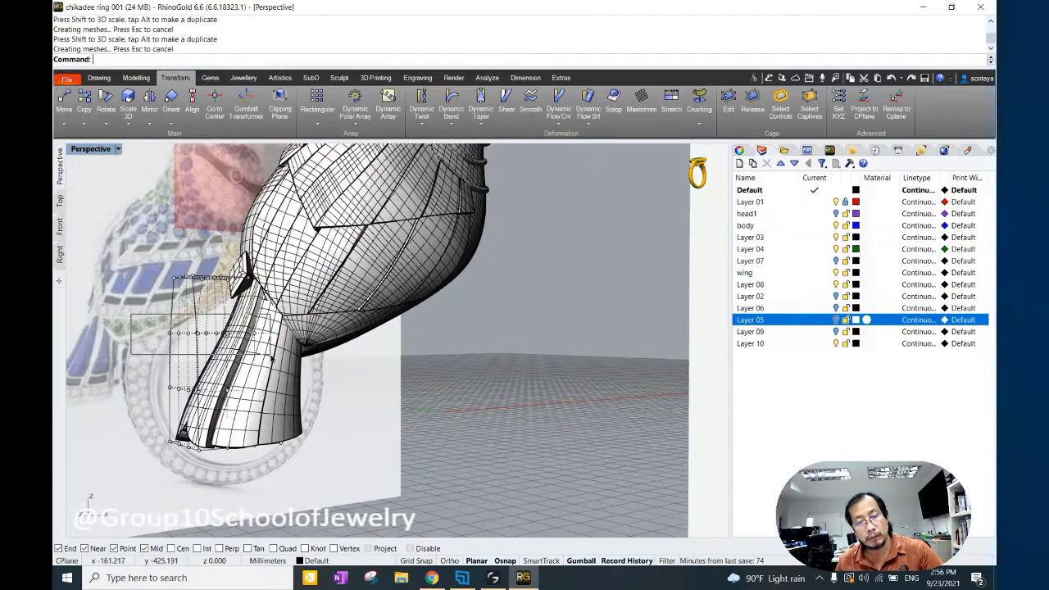
drag(272, 359, 237, 336)
right_drag(238, 336, 189, 305)
drag(189, 303, 190, 305)
right_drag(190, 305, 388, 392)
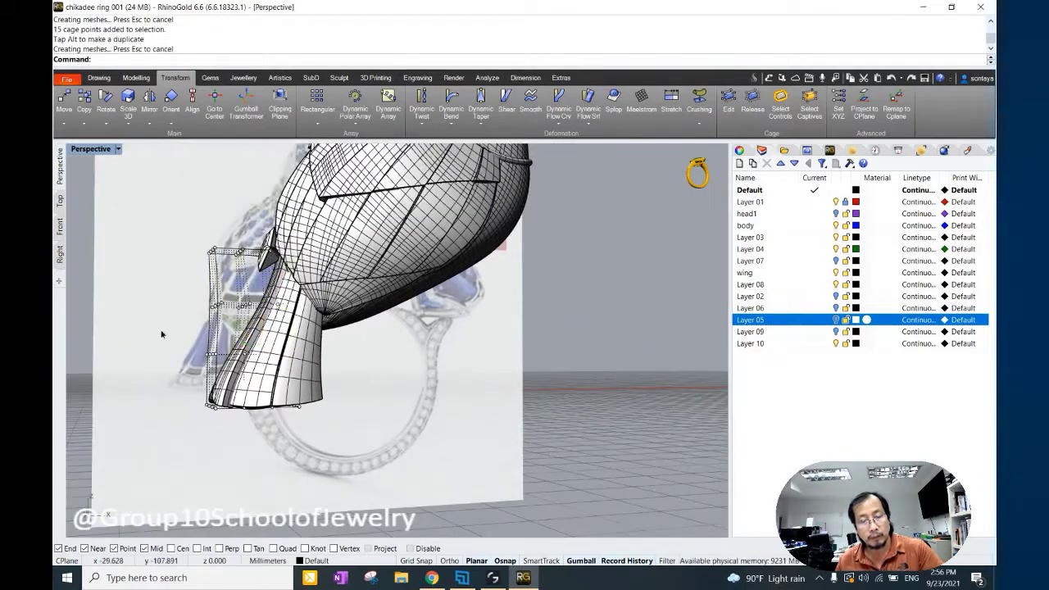
right_drag(161, 333, 196, 246)
drag(193, 226, 291, 422)
mouse_move(291, 422)
right_down()
mouse_move(374, 378)
mouse_move(261, 320)
right_up()
click(260, 320)
key(Delete)
Check the feather piece in the front view, then switch to a rendered perspective display.
key(ctrl+F2)
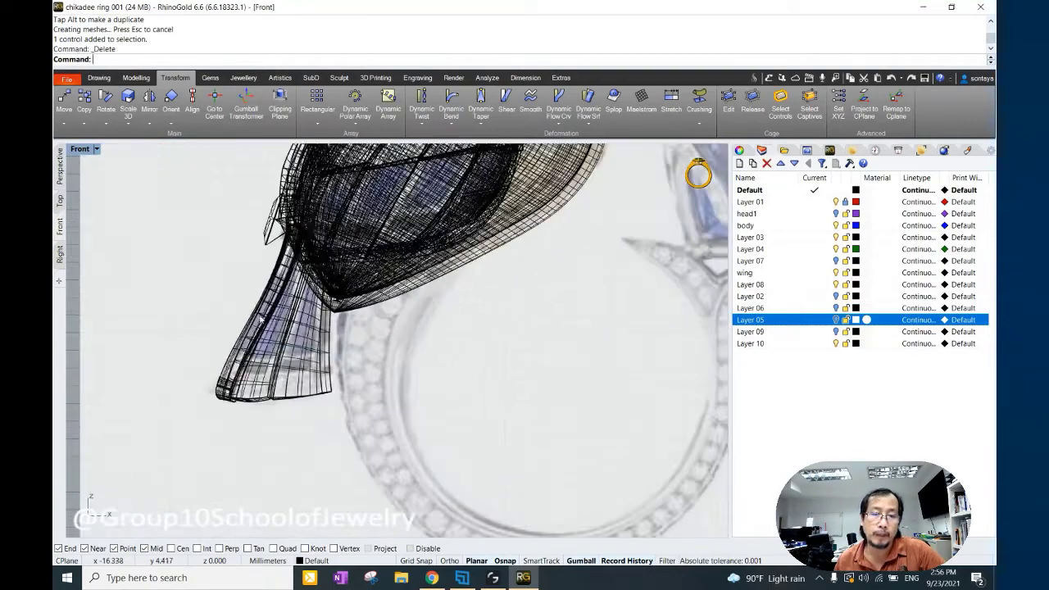
click(262, 320)
click(299, 347)
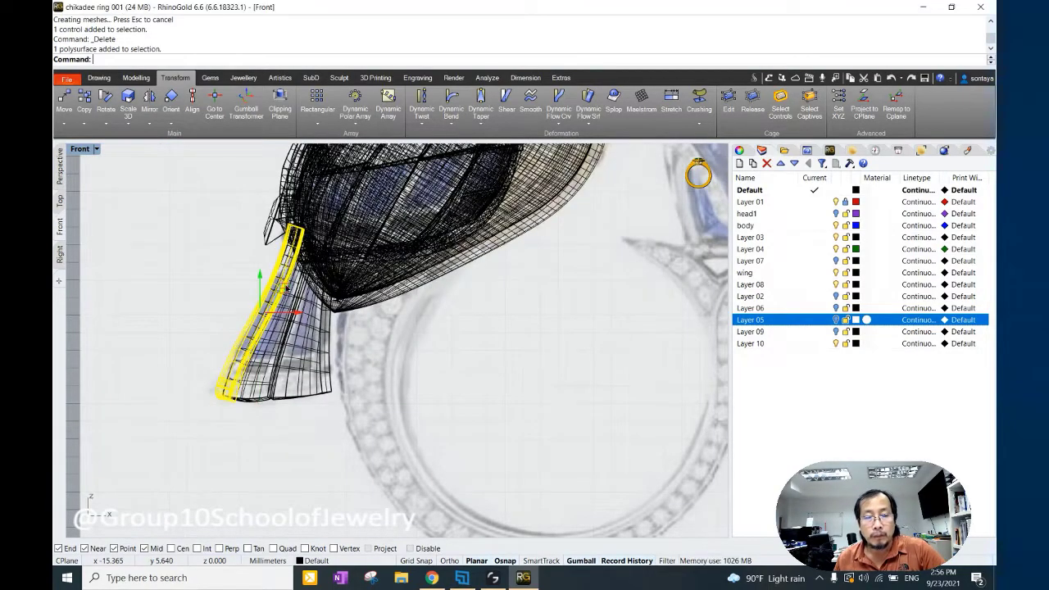
click(279, 286)
click(648, 183)
key(ctrl+alt+r)
Orbit the perspective view and render it to judge the tail shape.
key(ctrl+F4)
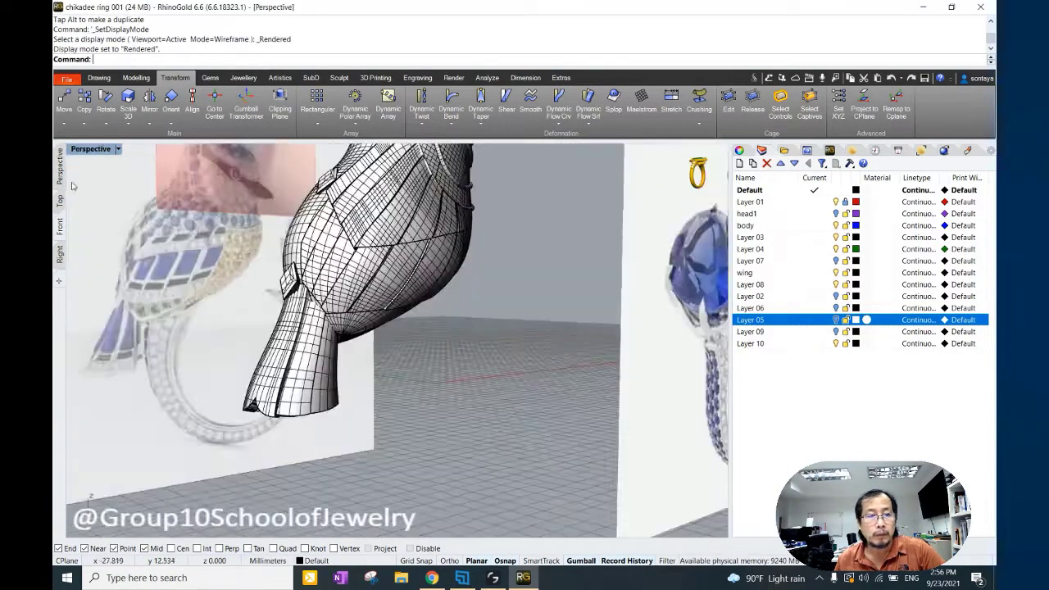
mouse_move(71, 186)
right_down()
mouse_move(328, 368)
mouse_move(419, 360)
mouse_move(393, 372)
right_up()
click(320, 385)
click(656, 185)
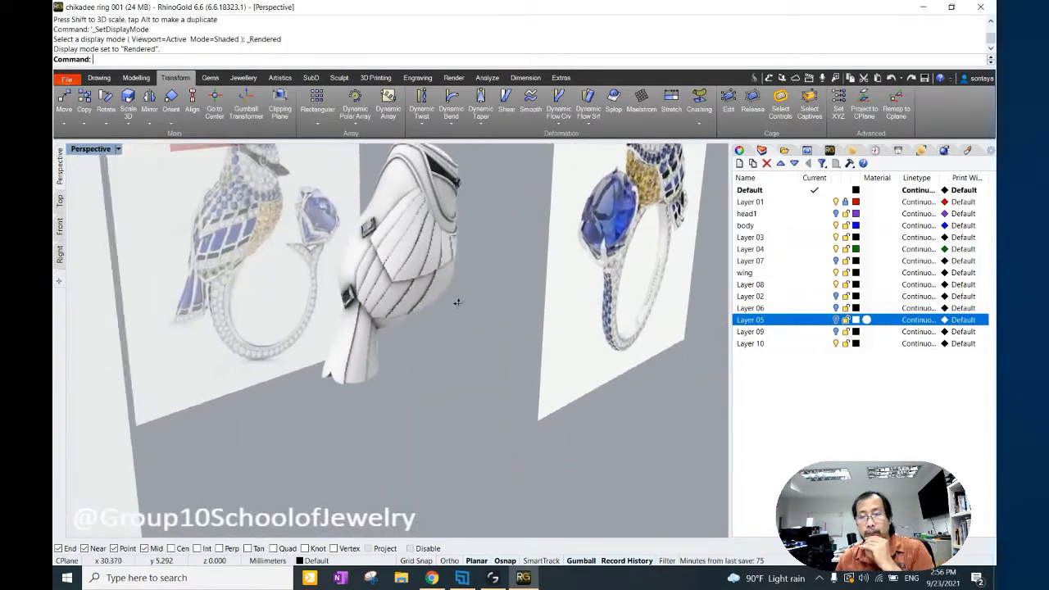
mouse_move(394, 270)
right_down()
mouse_move(332, 274)
mouse_move(328, 287)
mouse_move(431, 350)
mouse_move(414, 353)
right_up()
scroll(328, 287, up, 5)
Cage-edit the tail polysurface with a BoundingBox cage and select its lower points.
click(320, 320)
click(729, 99)
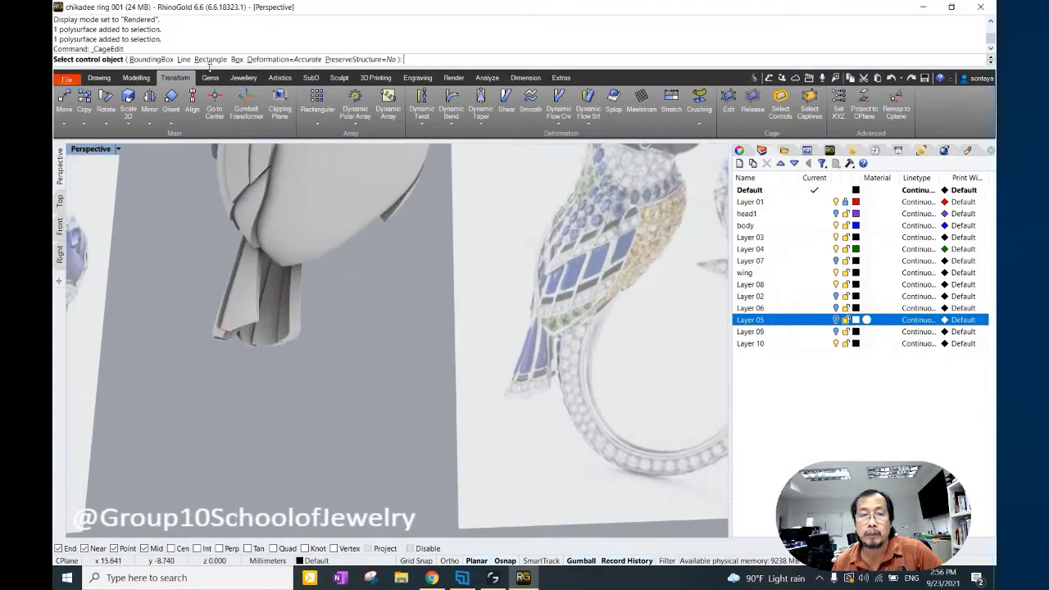
click(150, 59)
key(Return)
key(Return)
key(Return)
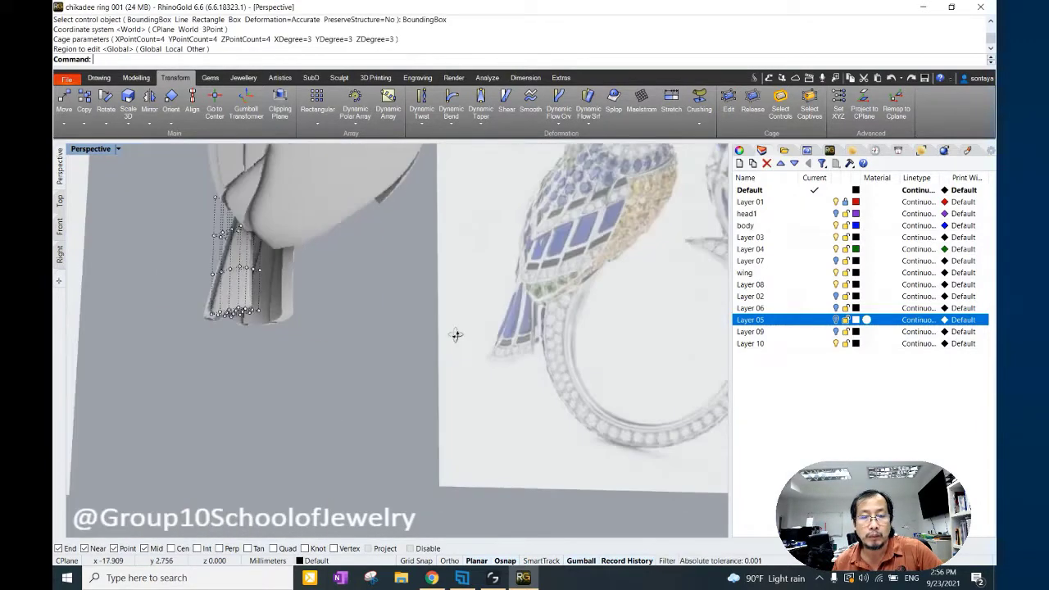
right_drag(370, 291, 356, 359)
drag(168, 262, 282, 354)
mouse_move(282, 354)
right_down()
mouse_move(197, 323)
mouse_move(380, 325)
mouse_move(295, 341)
right_up()
Nudge the lower tail cage points to fit the tail against the reference ring image.
drag(295, 341, 177, 271)
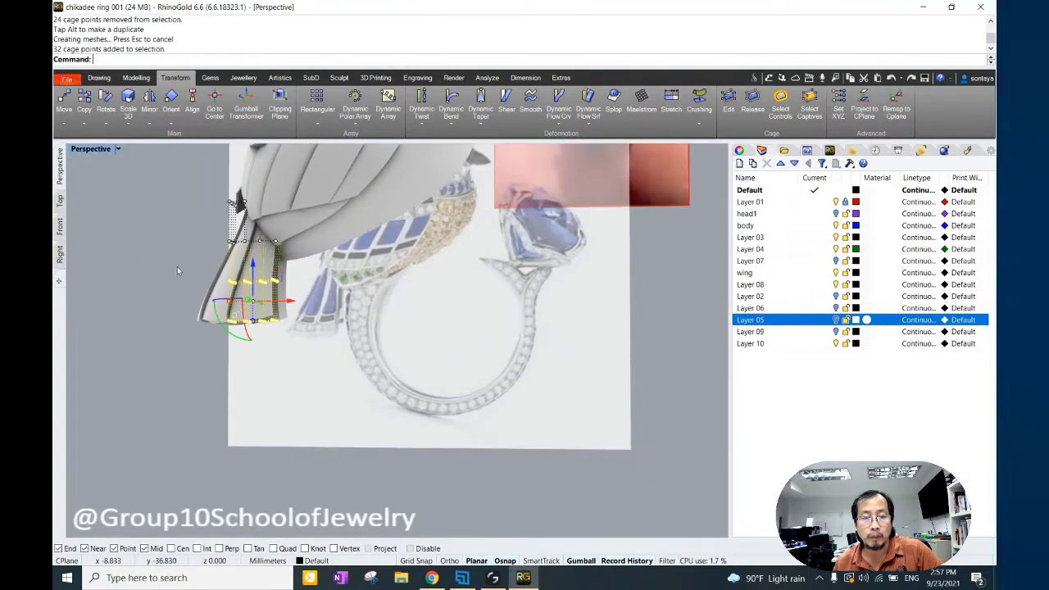
ctrl+drag(261, 352, 262, 351)
right_drag(262, 351, 262, 318)
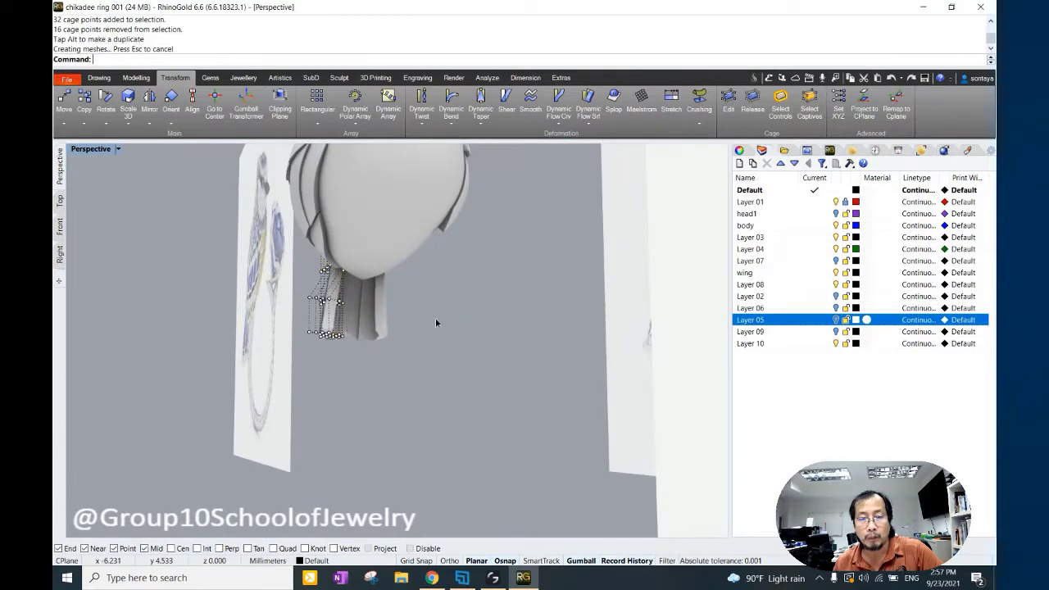
mouse_move(435, 323)
right_down()
mouse_move(342, 277)
mouse_move(267, 350)
mouse_move(184, 262)
right_up()
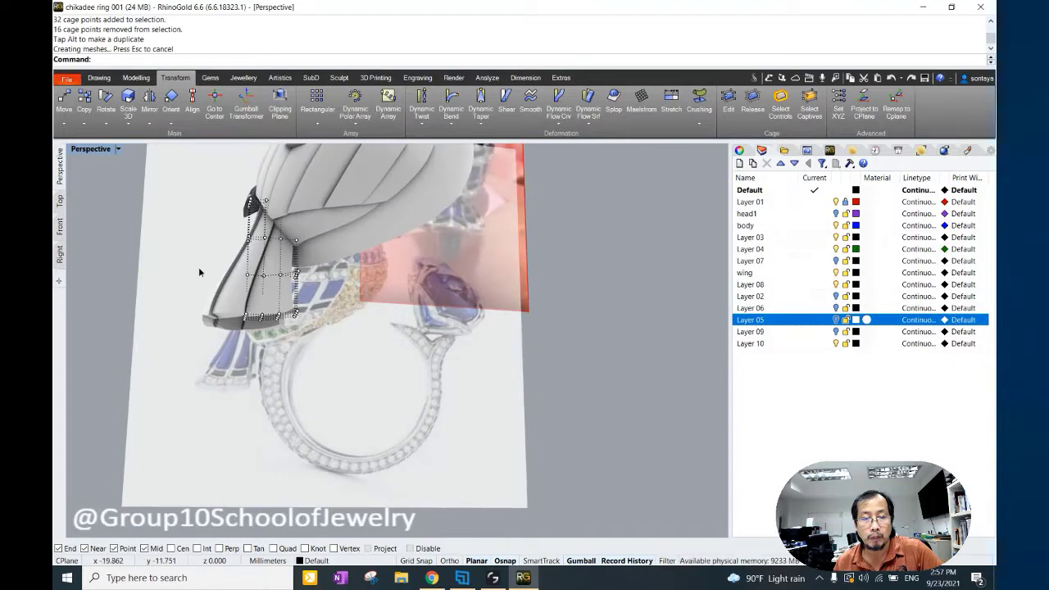
drag(199, 268, 360, 392)
right_drag(256, 349, 349, 414)
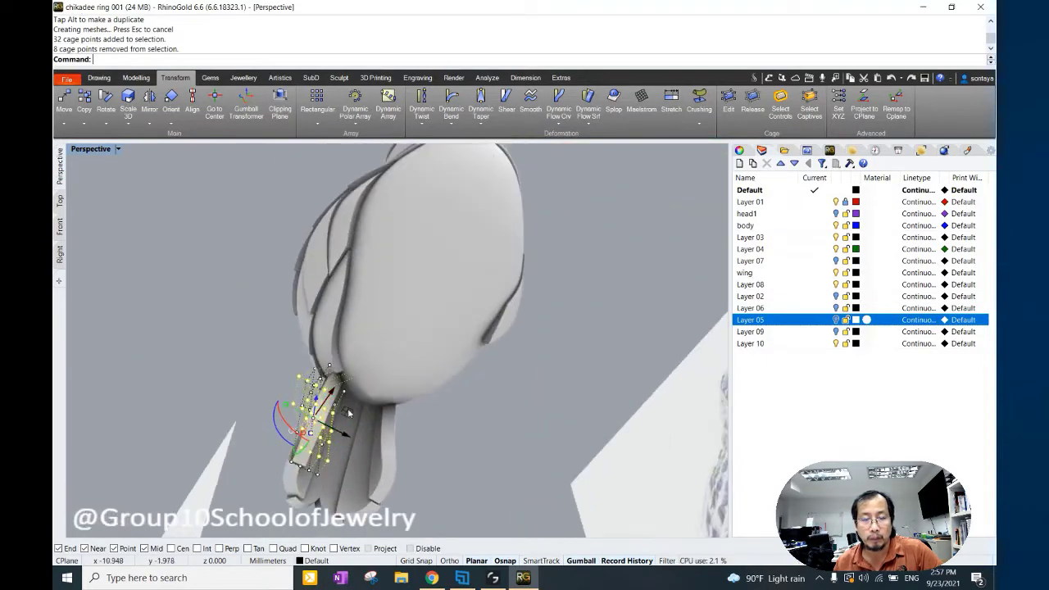
drag(342, 412, 336, 416)
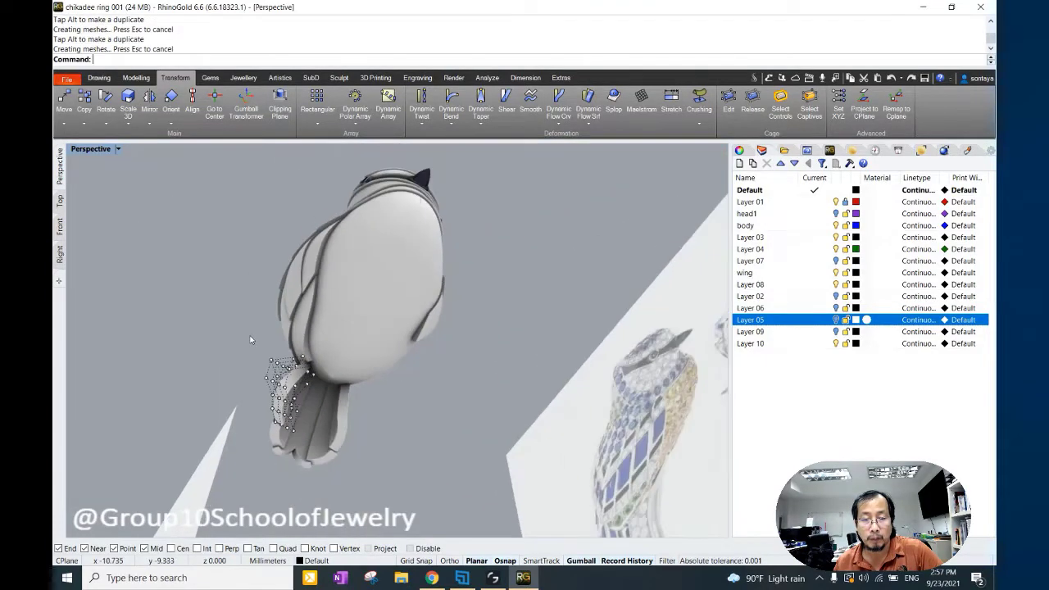
mouse_move(251, 342)
right_down()
mouse_move(360, 330)
mouse_move(311, 293)
mouse_move(343, 323)
mouse_move(270, 310)
right_up()
Return to shaded display, check the tail from below, and delete the tail cage.
click(264, 306)
click(648, 171)
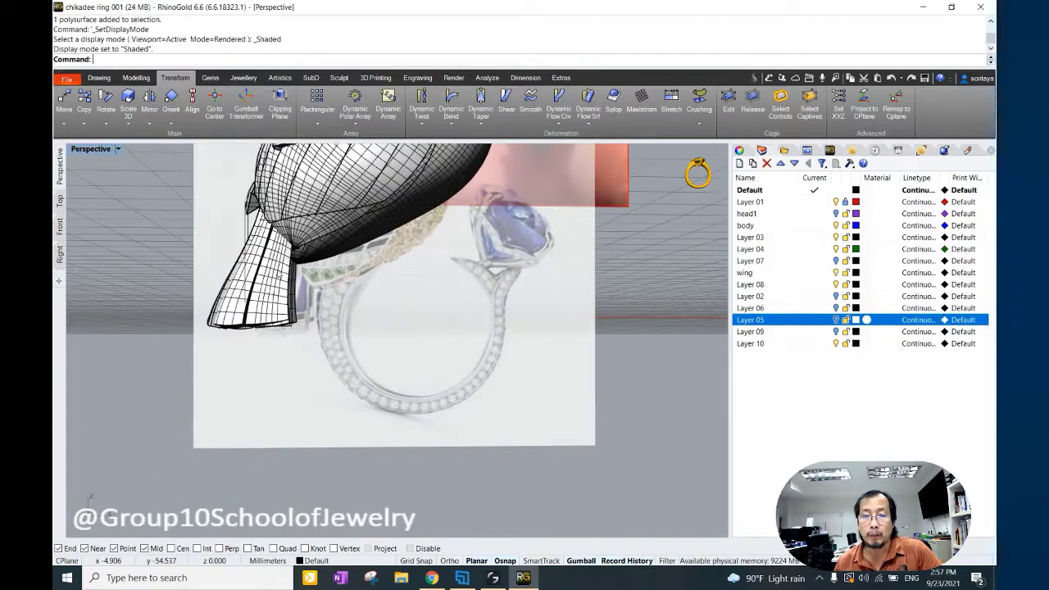
text(a)
key(super)
key(Escape)
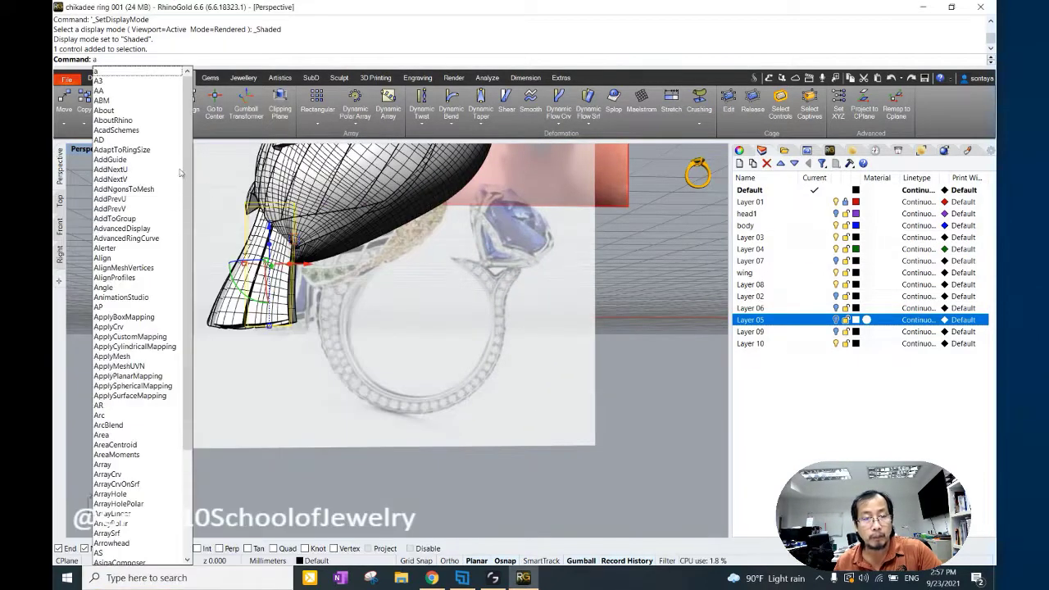
key(Escape)
mouse_move(232, 240)
right_down()
mouse_move(192, 286)
mouse_move(164, 270)
right_up()
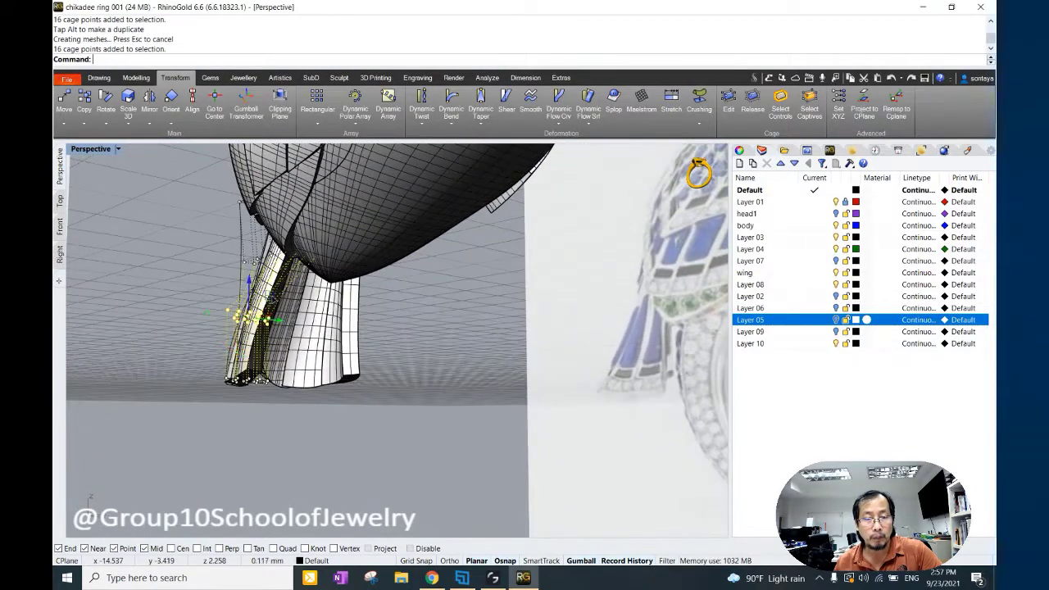
right_drag(246, 311, 270, 303)
key(Delete)
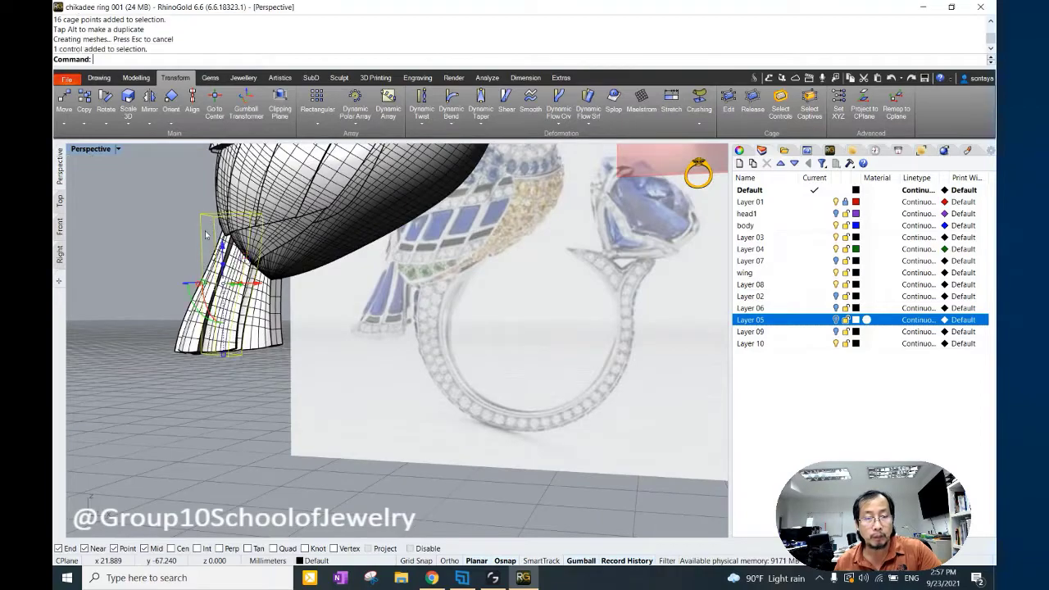
Mirror the wing across X onto the bird's other side.
mouse_move(205, 232)
right_down()
mouse_move(270, 295)
mouse_move(225, 286)
right_up()
click(303, 303)
key(Delete)
click(258, 303)
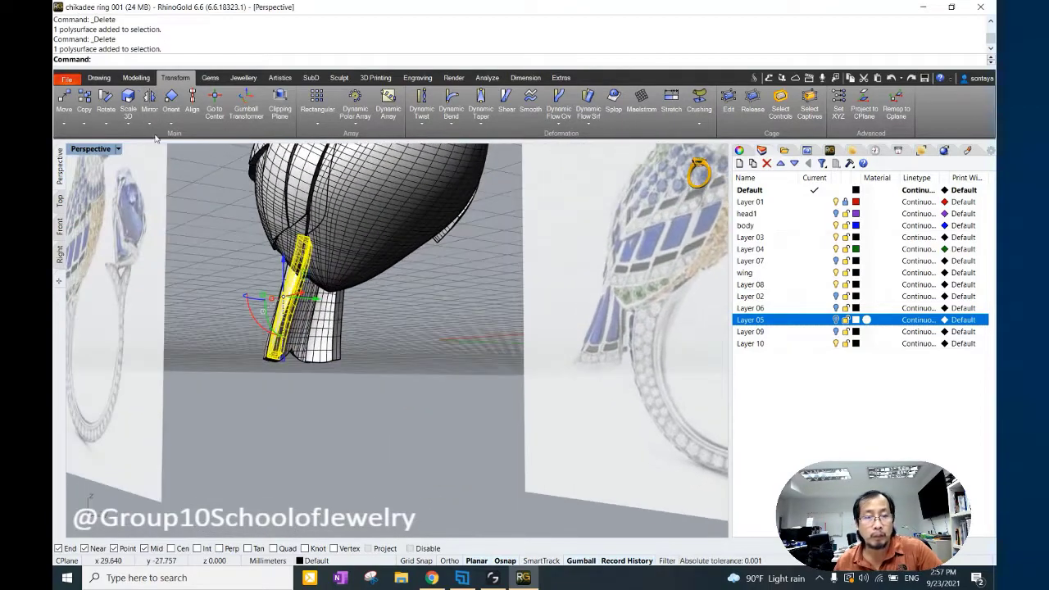
click(149, 123)
click(180, 153)
mouse_move(402, 356)
right_down()
mouse_move(407, 336)
mouse_move(395, 345)
right_up()
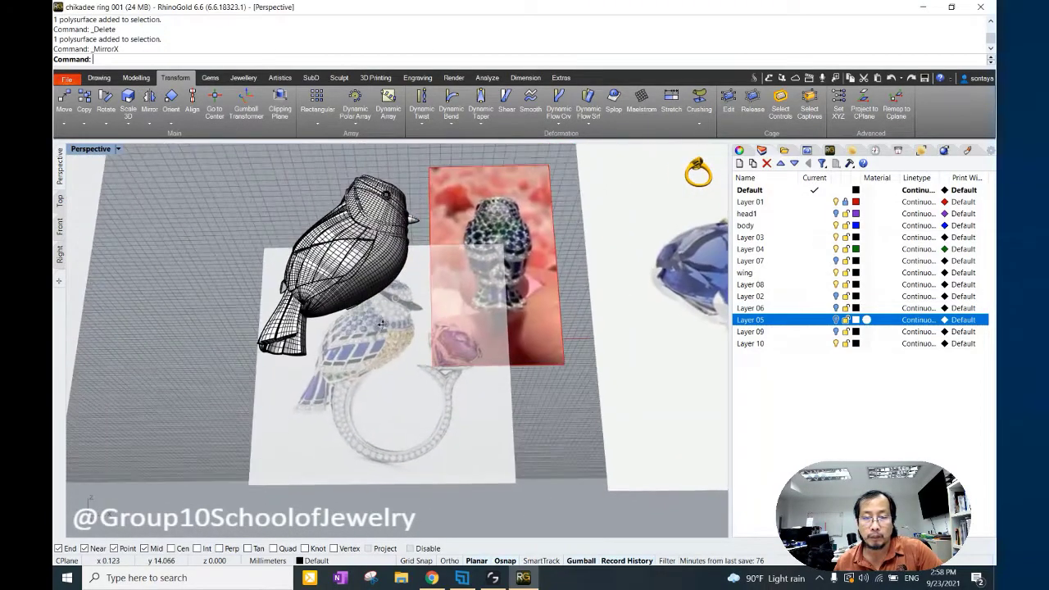
Switch to Rendered display and select the tail feather piece in the Front view.
click(381, 262)
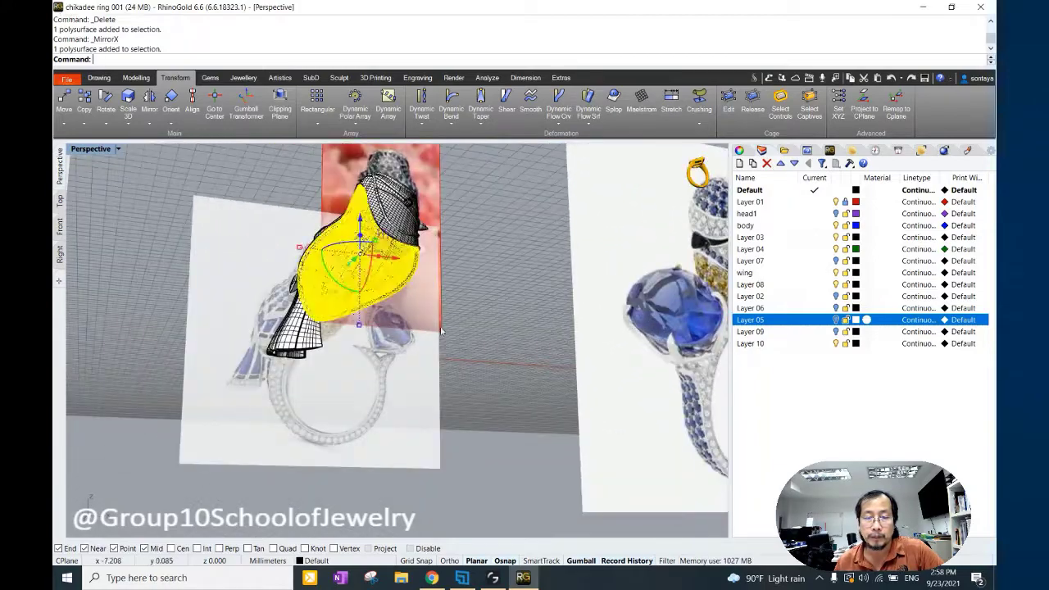
mouse_move(381, 262)
right_down()
mouse_move(439, 329)
mouse_move(452, 328)
mouse_move(375, 382)
right_up()
key(ctrl+alt+r)
scroll(452, 328, up, 3)
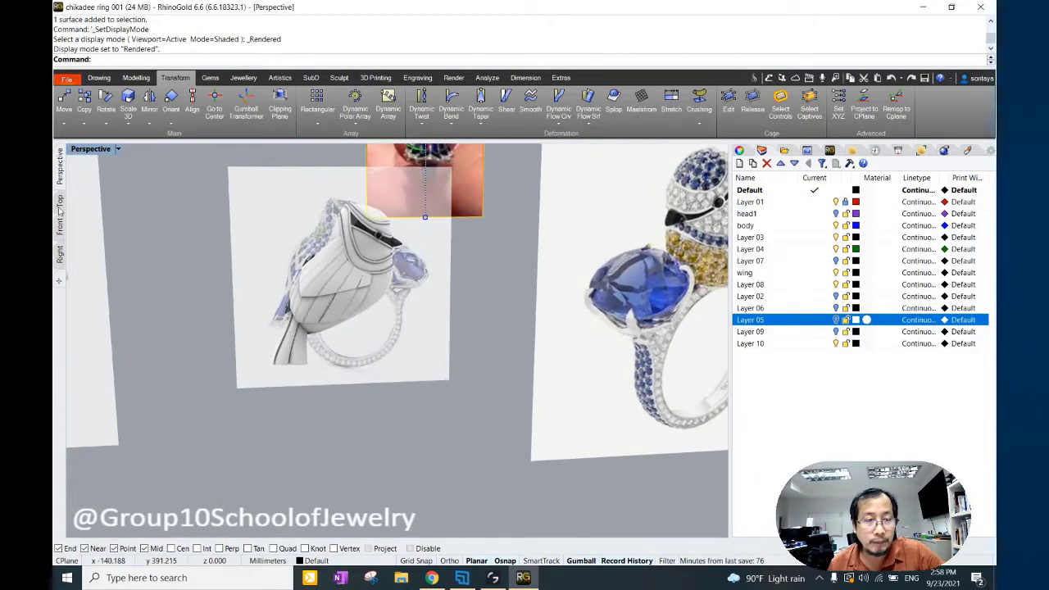
click(59, 226)
click(322, 322)
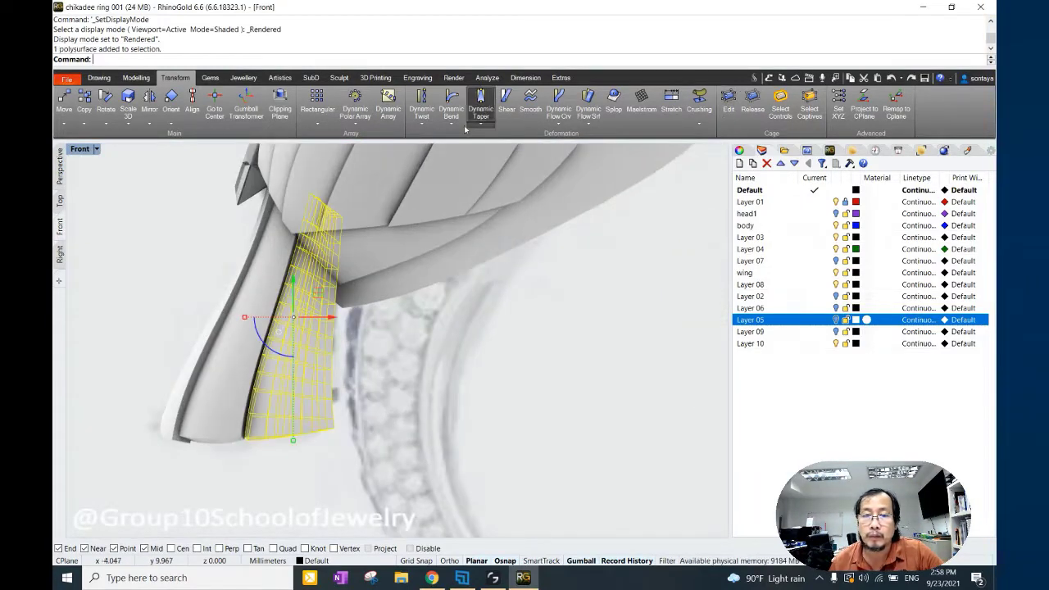
Cage-edit the tail feather with default settings, moving the right column of cage points to reshape it.
click(727, 100)
click(143, 59)
key(Return)
key(Return)
key(Return)
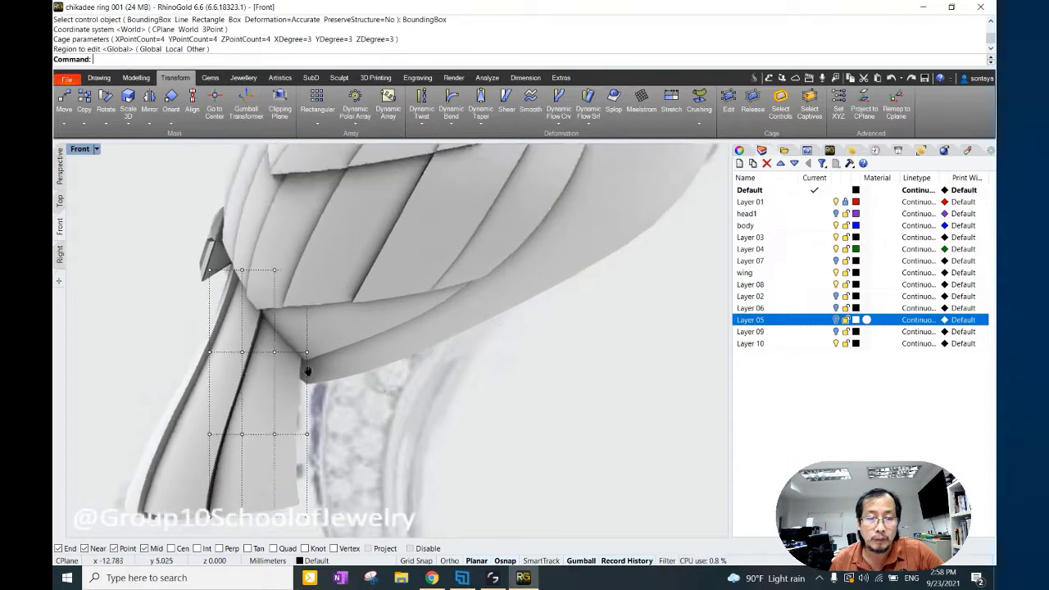
scroll(257, 341, down, 3)
mouse_move(275, 396)
mouse_down()
mouse_move(293, 384)
mouse_move(275, 363)
mouse_up()
scroll(259, 328, up, 2)
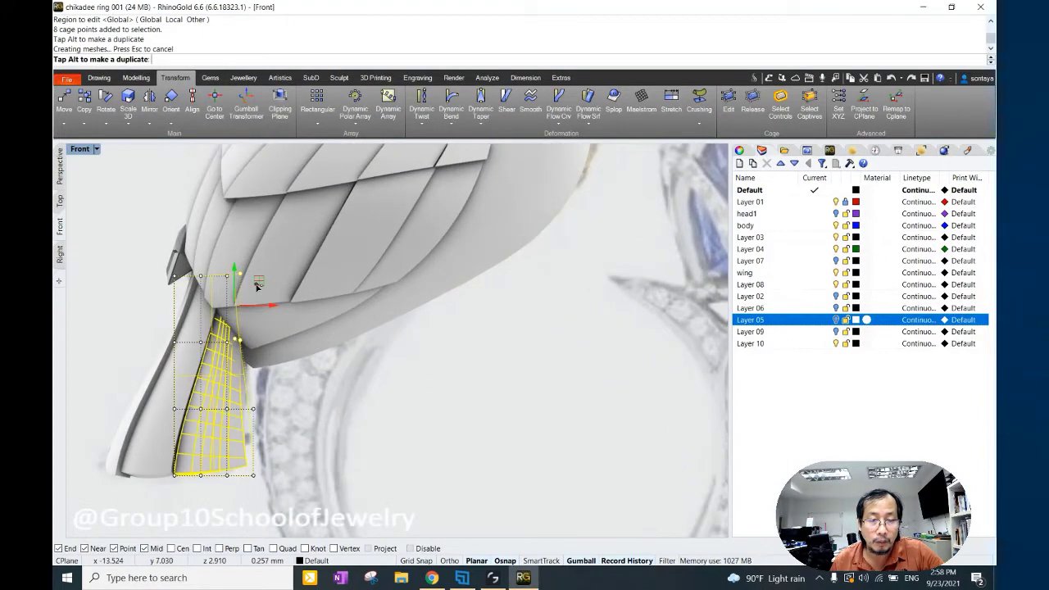
drag(257, 284, 257, 282)
scroll(309, 384, down, 2)
key(Escape)
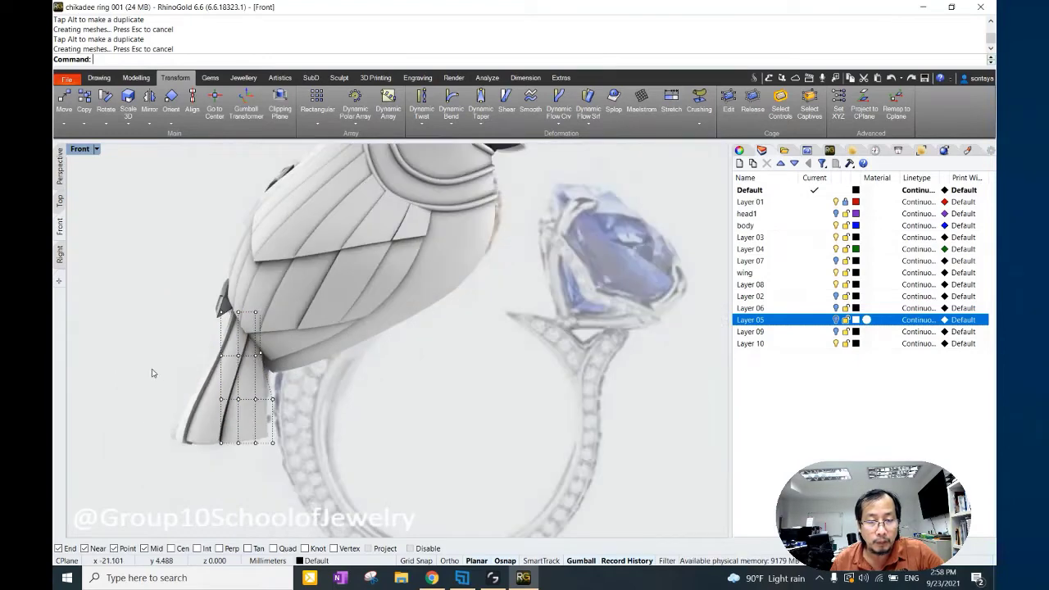
ctrl+drag(243, 415, 290, 381)
Delete the old feather polysurface and mirror the reshaped tail piece across the X axis.
click(59, 164)
click(288, 328)
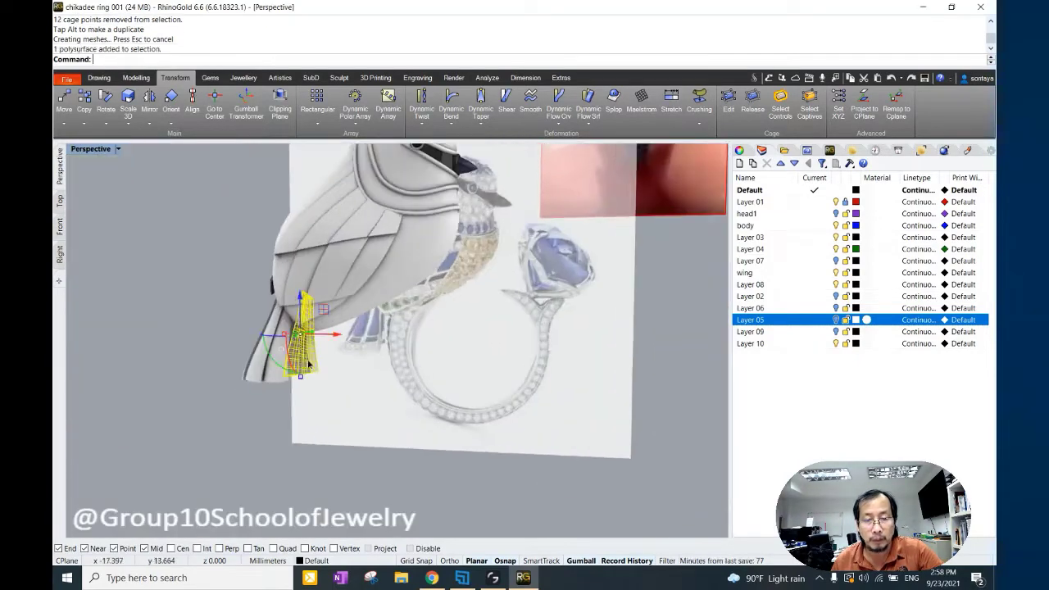
key(Delete)
click(668, 195)
click(271, 344)
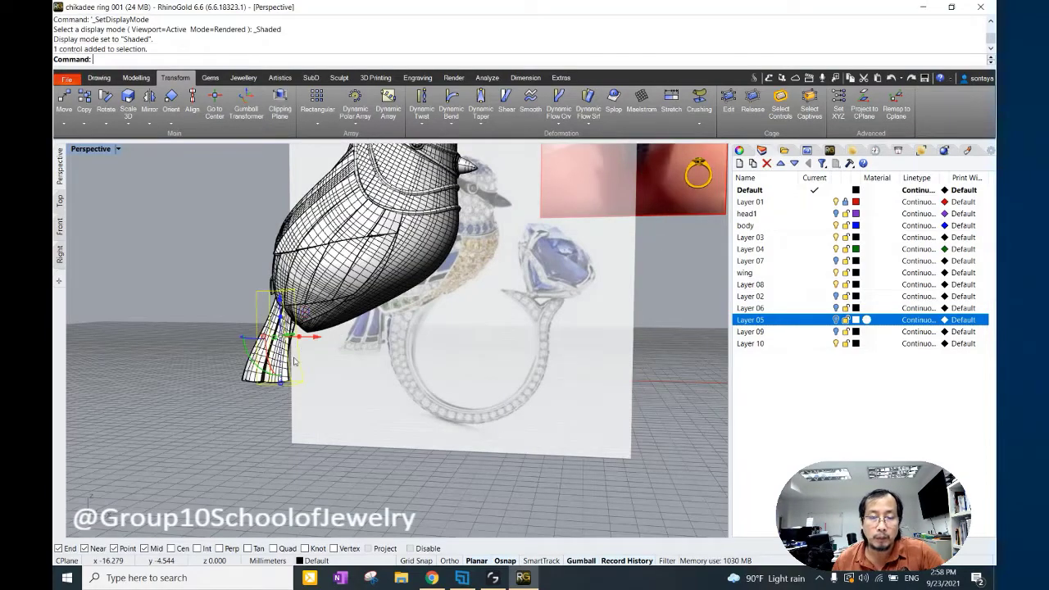
click(149, 123)
click(184, 136)
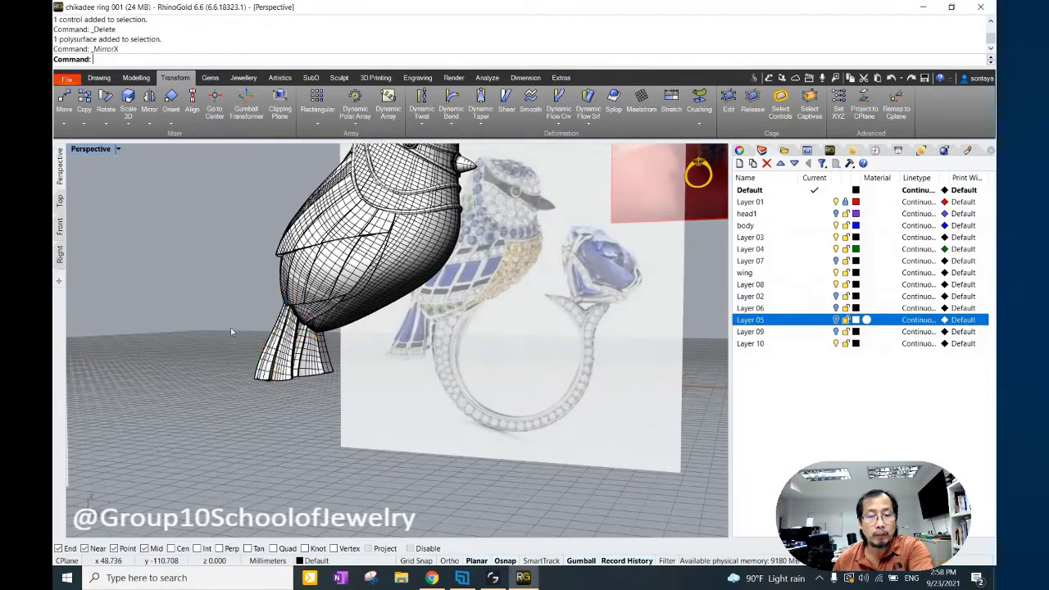
Inspect the mirrored tail, then select the square gem and view the bezel presets without adding one.
mouse_move(230, 327)
right_down()
mouse_move(385, 252)
mouse_move(325, 234)
right_up()
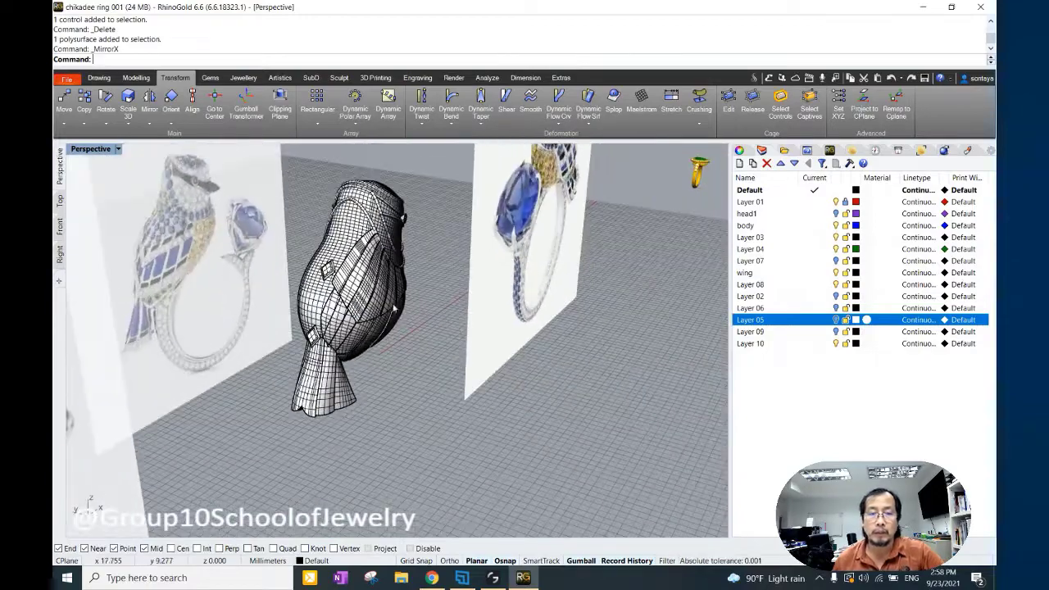
scroll(325, 234, up, 5)
scroll(328, 246, down, 5)
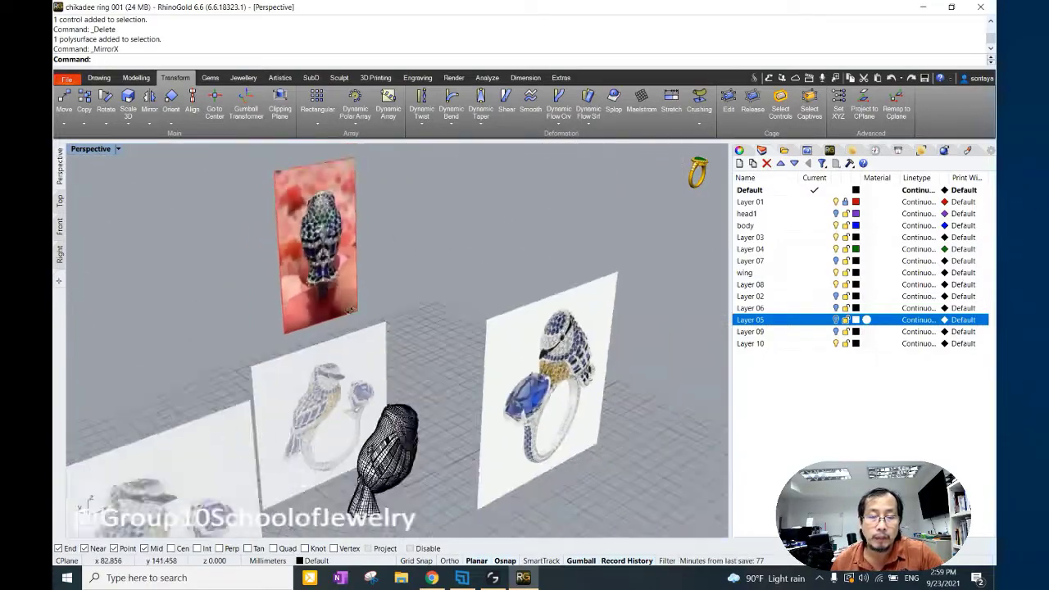
scroll(410, 278, up, 8)
click(397, 366)
click(243, 77)
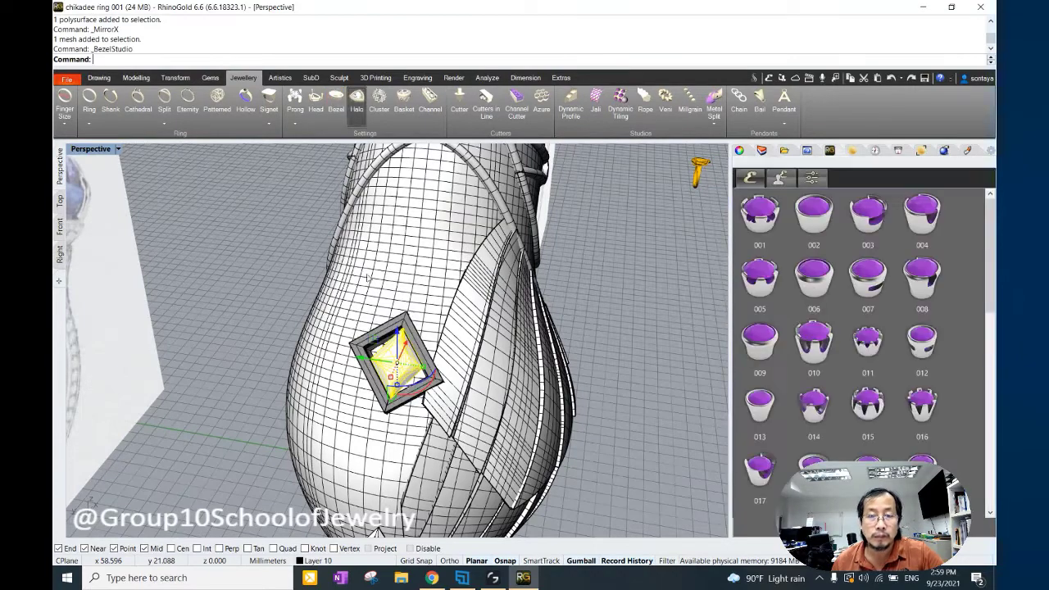
click(759, 530)
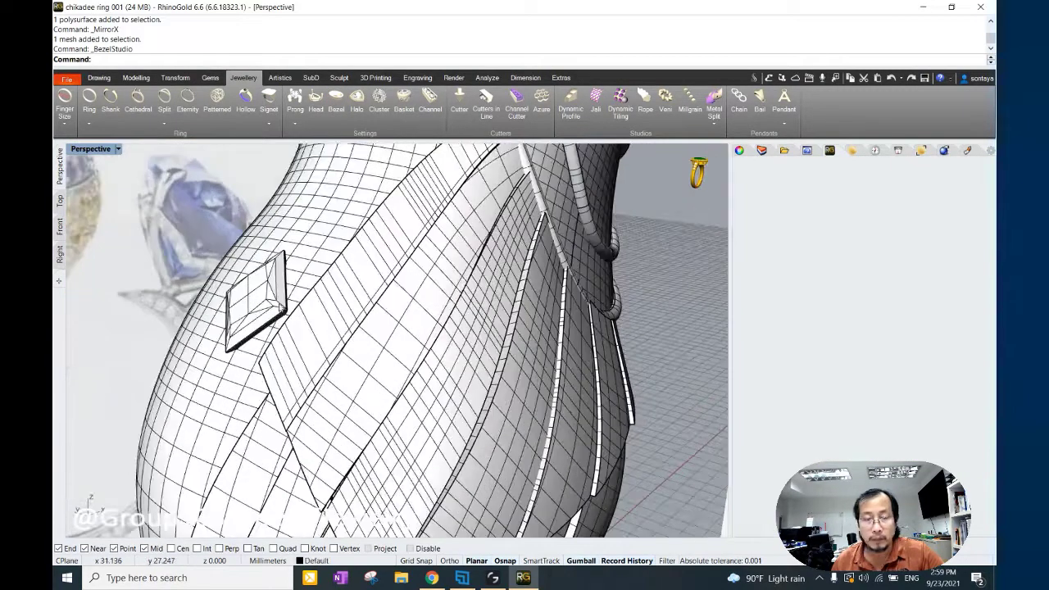
Undo an extracted gem curve and hide everything except the square gem.
click(136, 77)
click(211, 77)
click(568, 102)
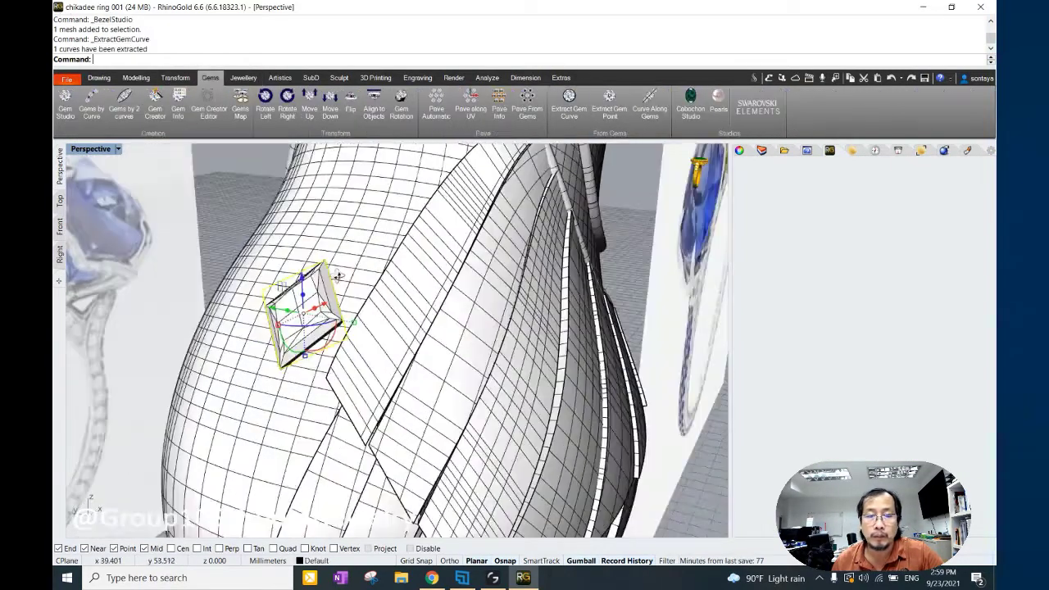
key(ctrl+z)
key(ctrl+i)
key(ctrl+h)
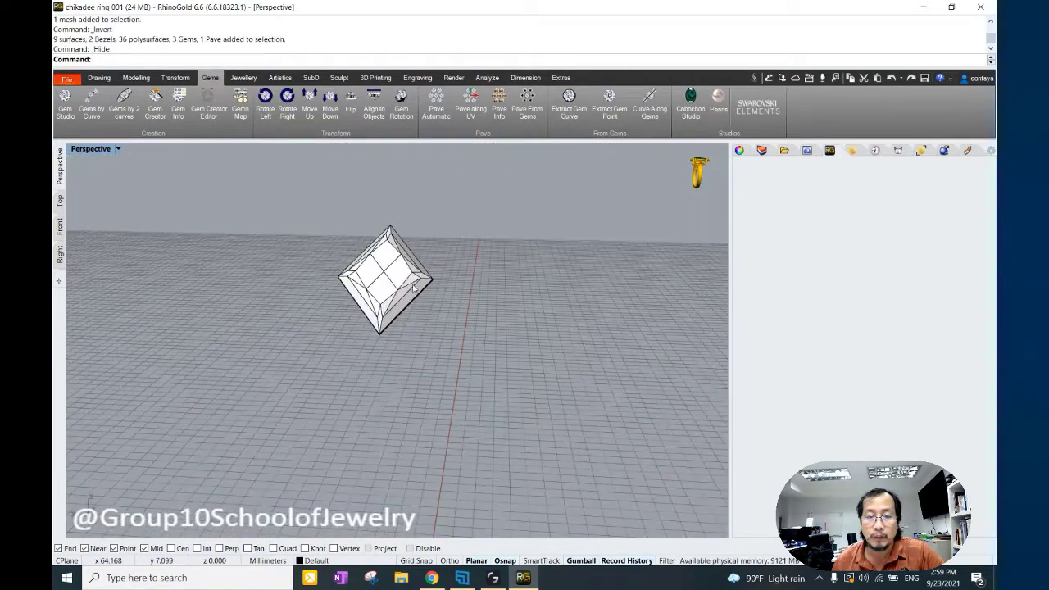
right_drag(459, 344, 344, 328)
Trace a polyline on the square gem's corners, then hide the gem leaving only the outline.
click(98, 77)
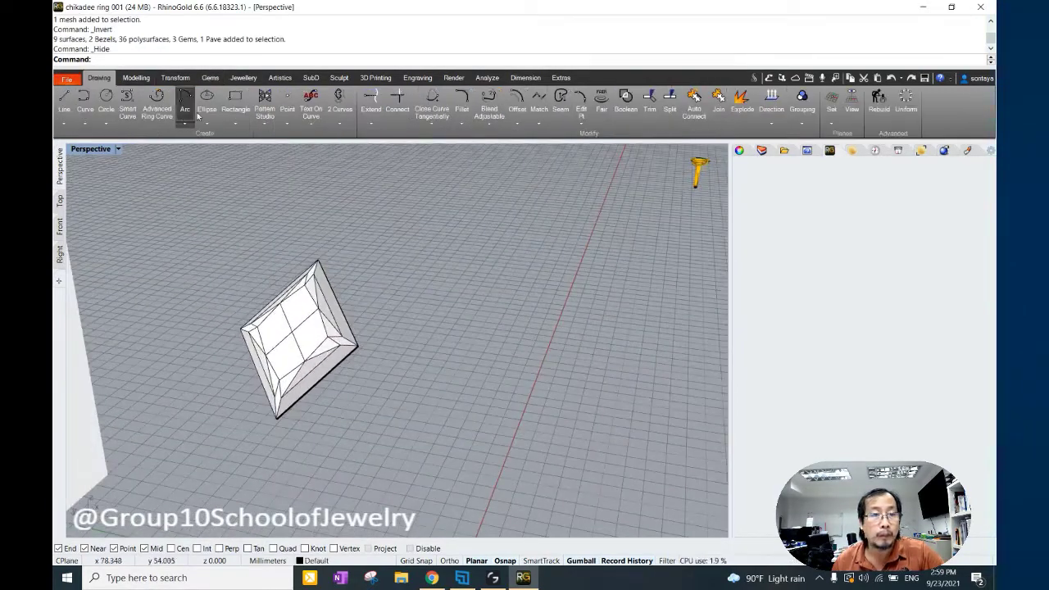
click(71, 141)
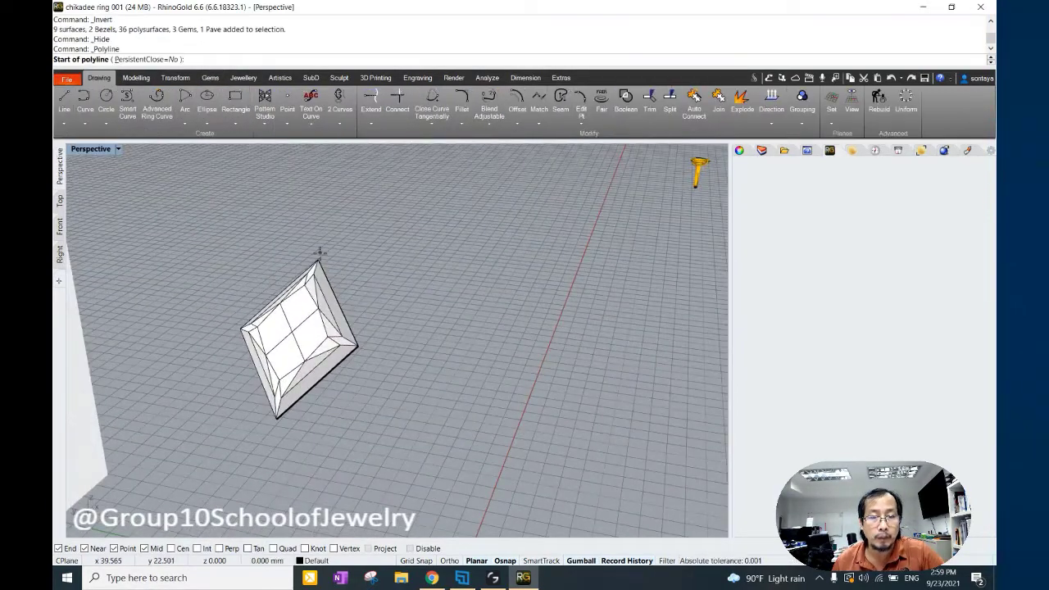
click(277, 417)
click(435, 406)
right_drag(434, 405, 395, 311)
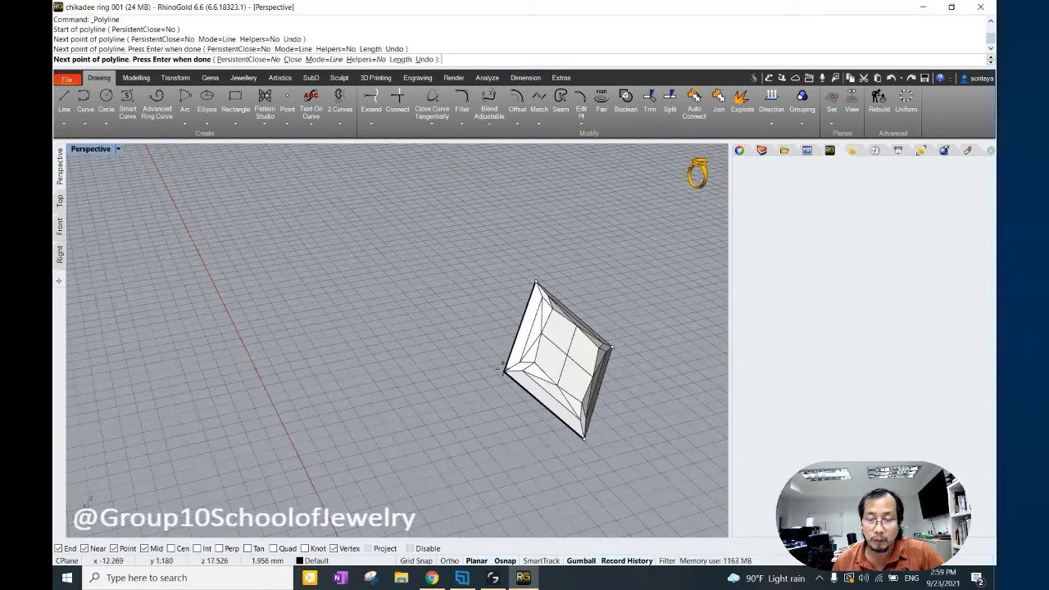
key(Return)
mouse_move(501, 365)
right_down()
mouse_move(443, 353)
mouse_move(393, 316)
right_up()
click(442, 357)
key(ctrl+h)
click(458, 319)
click(405, 298)
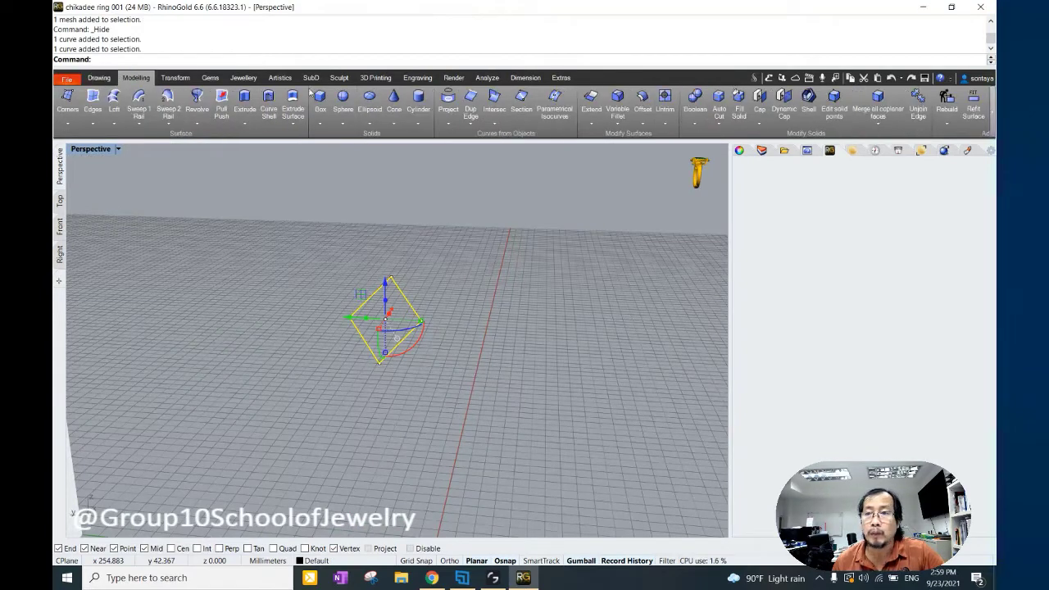
Align the construction plane to the outline and offset it by 0.4.
click(831, 123)
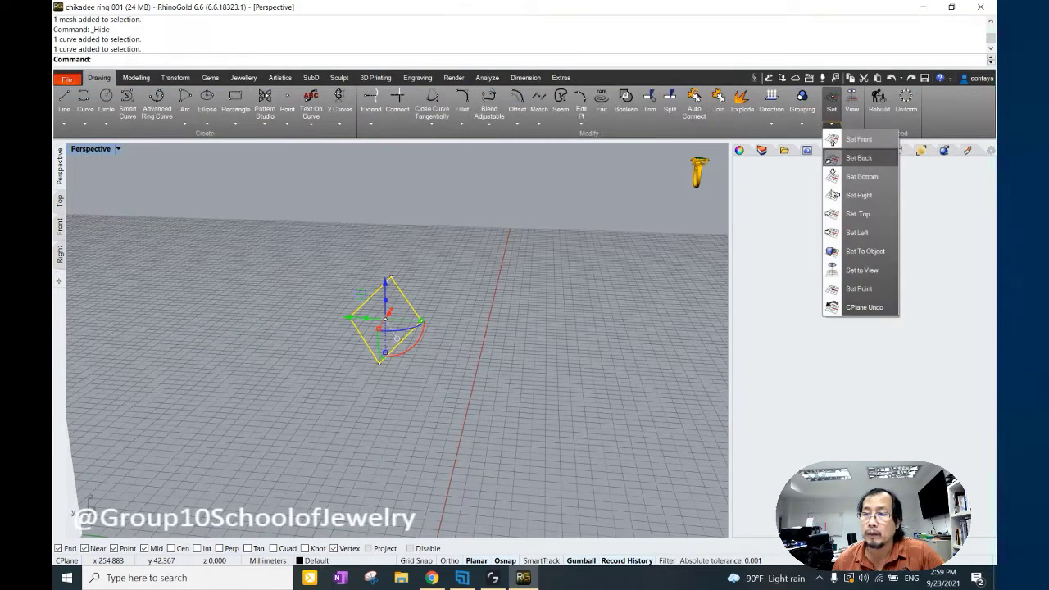
click(864, 251)
click(517, 102)
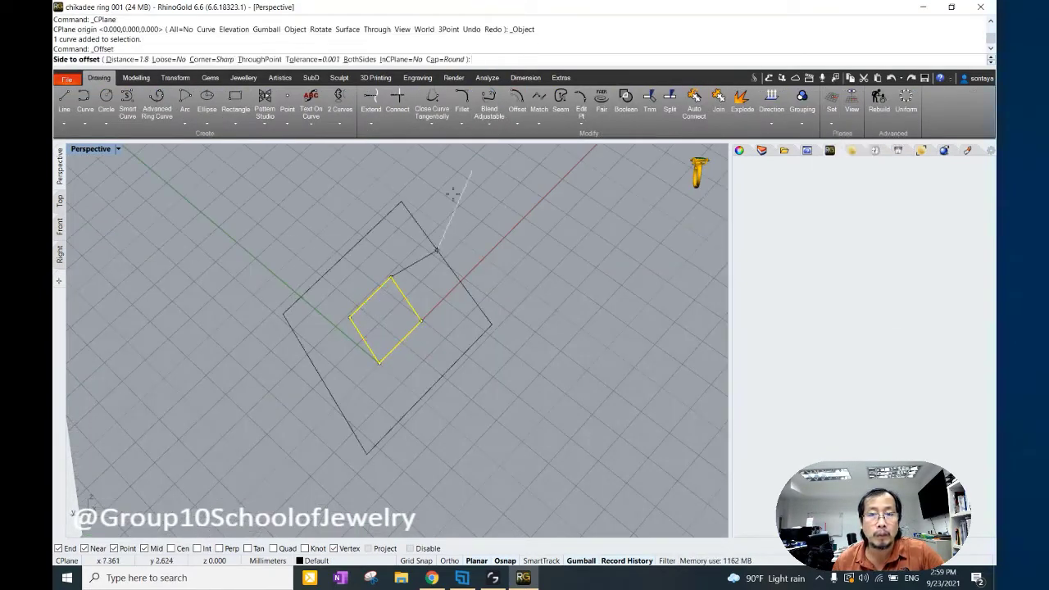
click(136, 59)
text(.4)
key(Return)
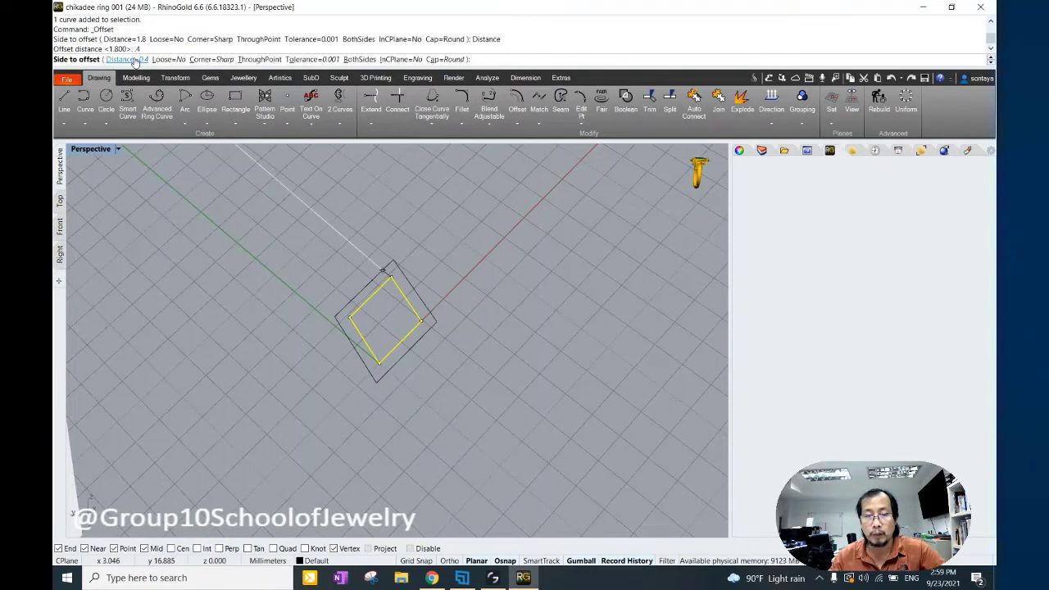
click(342, 311)
Select the outer square outline and round its corners with Fillet Corners.
drag(344, 354, 452, 309)
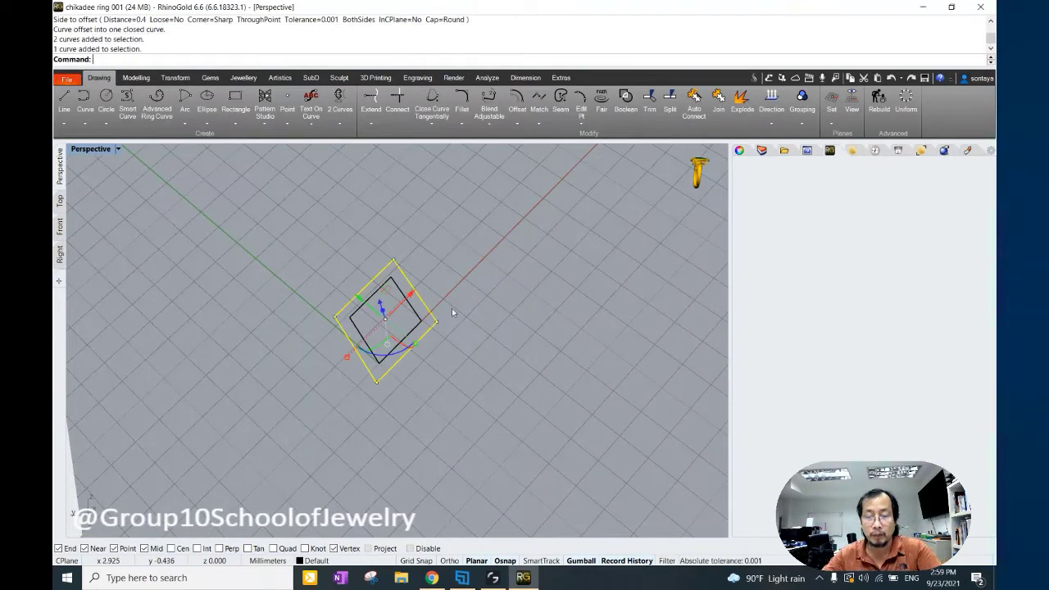
key(Escape)
click(352, 299)
click(136, 77)
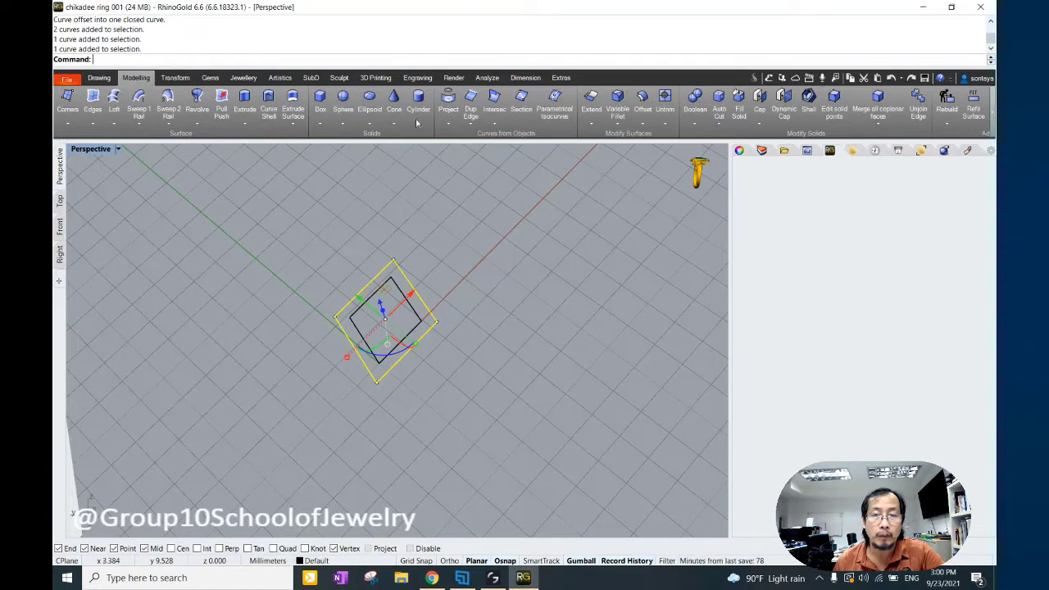
click(98, 77)
click(461, 123)
click(490, 157)
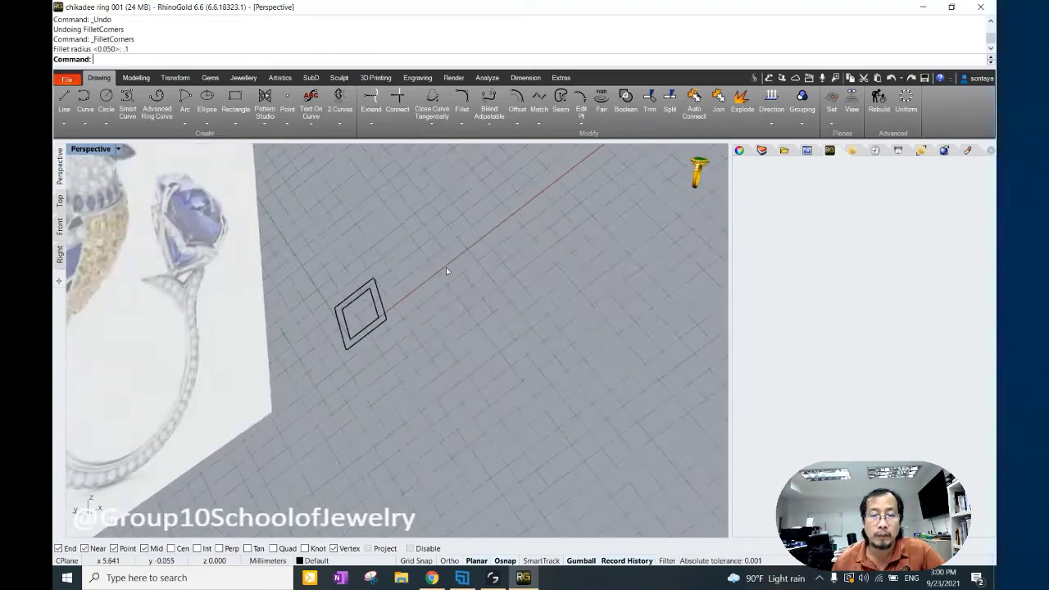
Reset the construction plane to world Top, select both square outlines, and show all hidden objects.
click(831, 123)
click(853, 215)
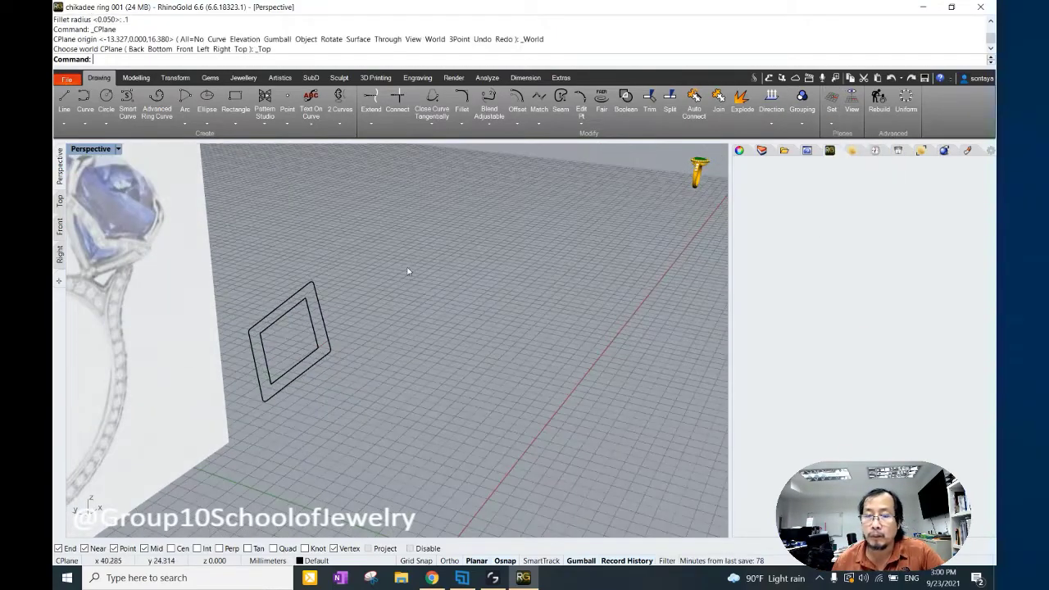
drag(389, 354, 304, 273)
key(ctrl+alt+h)
scroll(287, 295, up, 5)
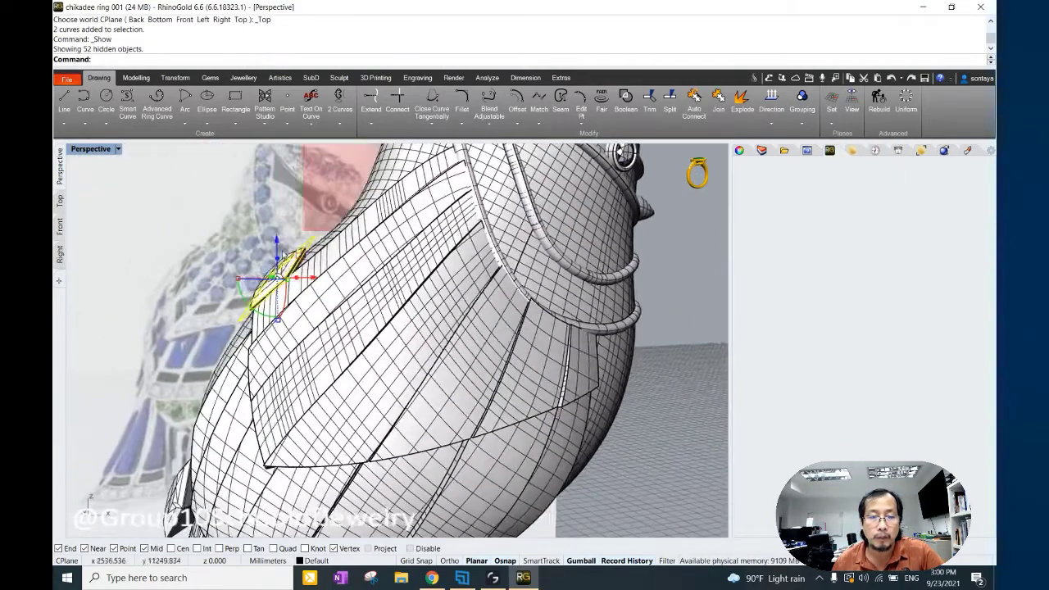
Extrude the two square outlines into the bezel frame around the gem.
click(136, 78)
click(268, 103)
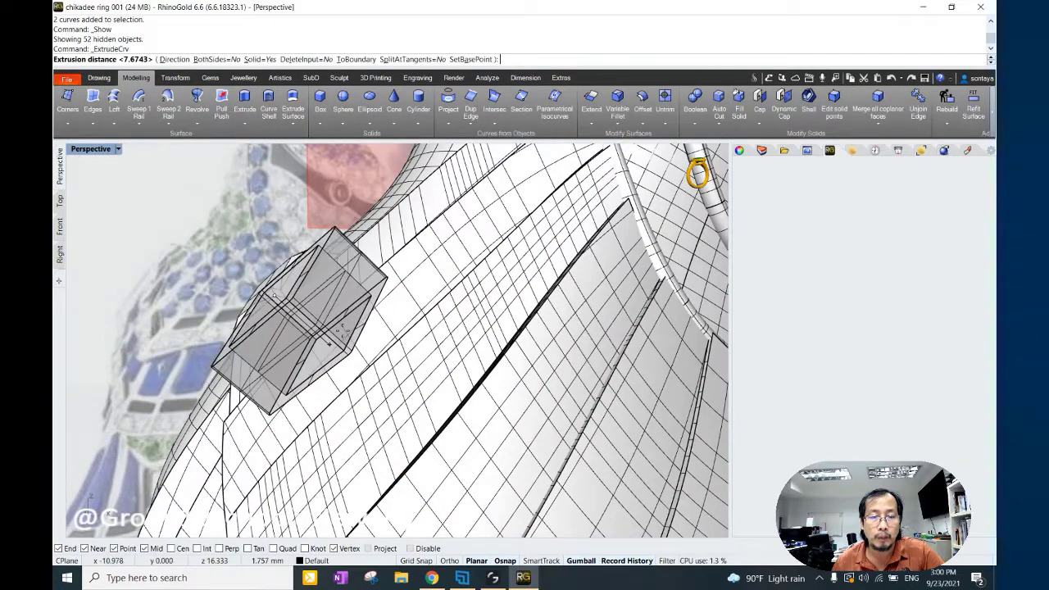
scroll(345, 317, up, 3)
click(345, 318)
mouse_move(345, 317)
right_down()
mouse_move(408, 293)
mouse_move(300, 302)
right_up()
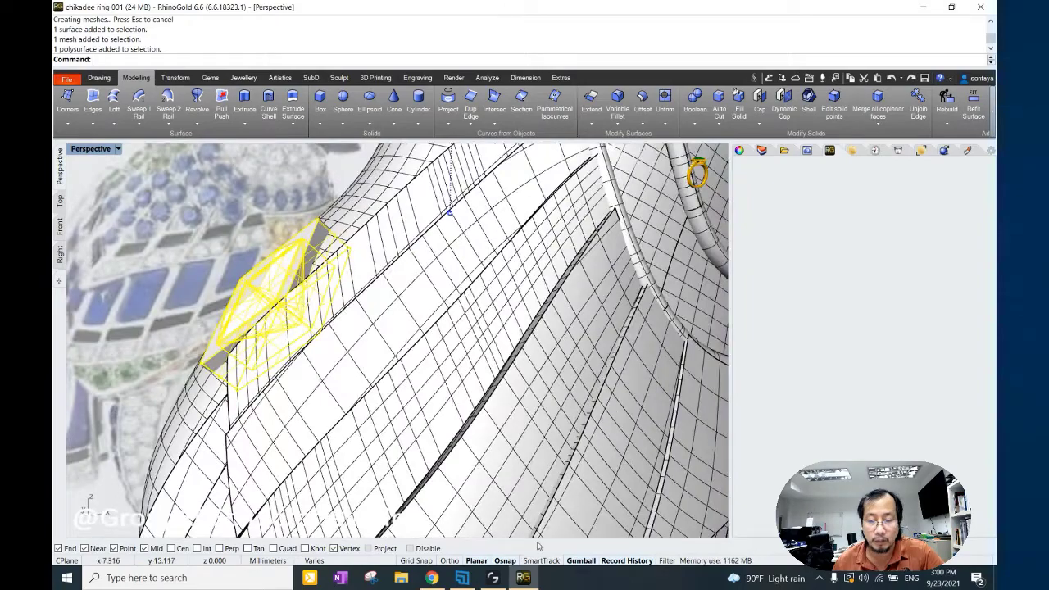
scroll(492, 368, up, 2)
scroll(303, 316, down, 4)
scroll(307, 326, up, 4)
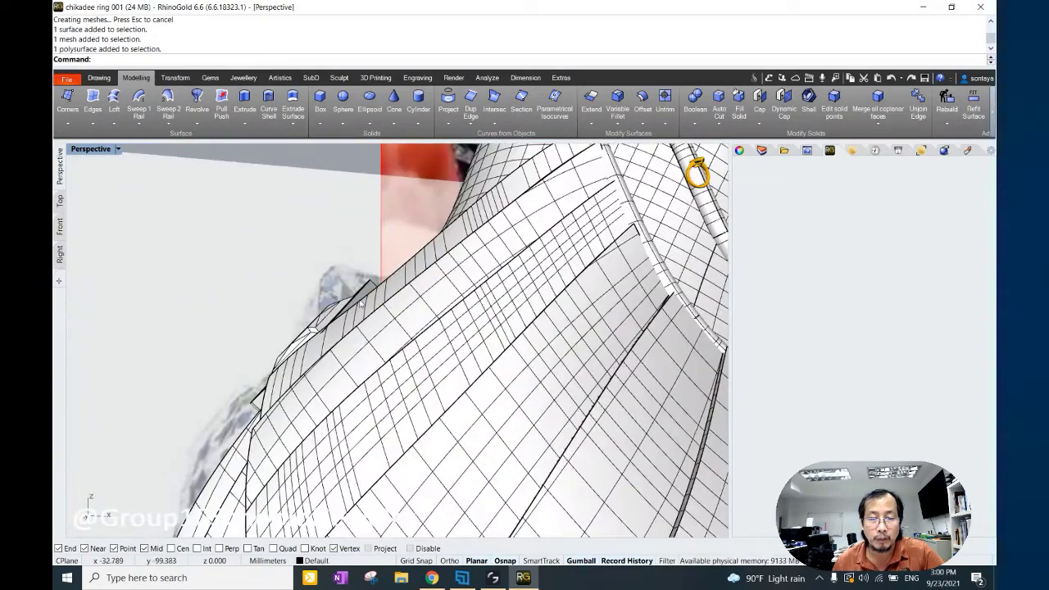
key(Escape)
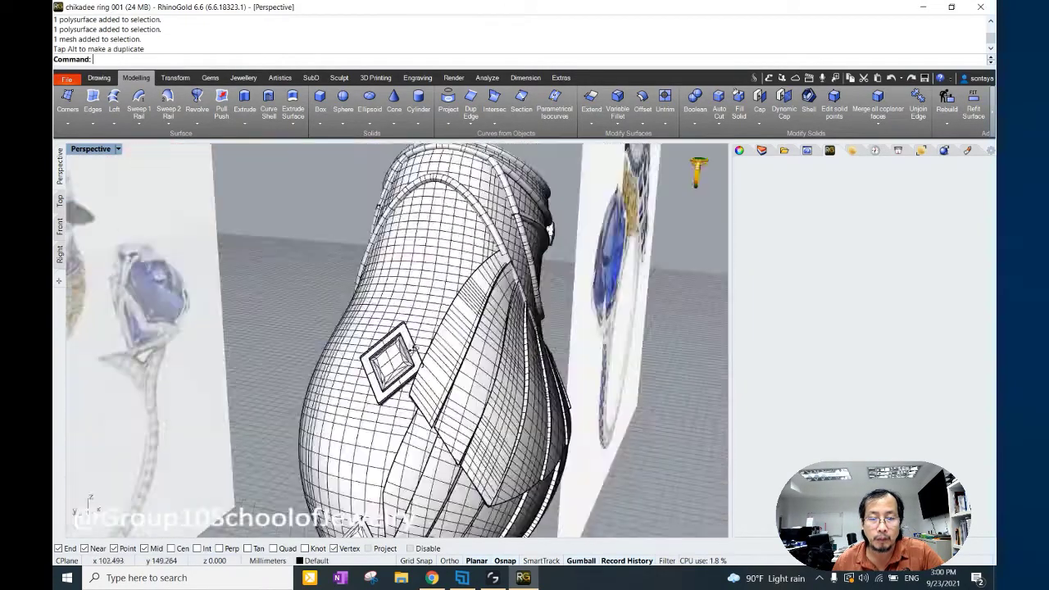
Select all curves with SelCrv and delete the two leftover outlines.
mouse_move(353, 334)
right_down()
mouse_move(435, 390)
mouse_move(385, 360)
right_up()
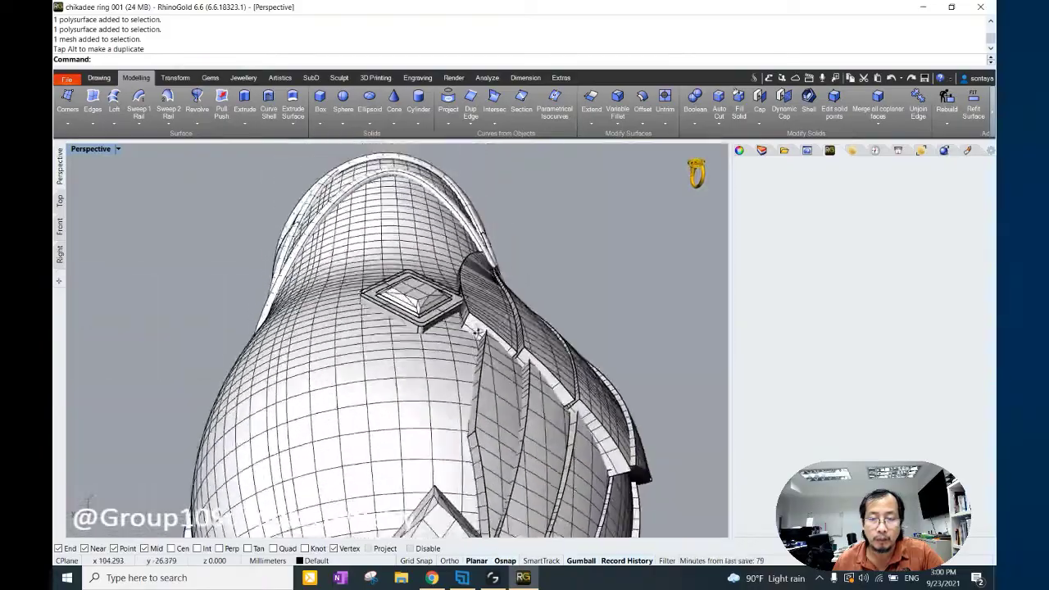
scroll(385, 360, down, 3)
scroll(372, 352, up, 4)
middle_click(277, 275)
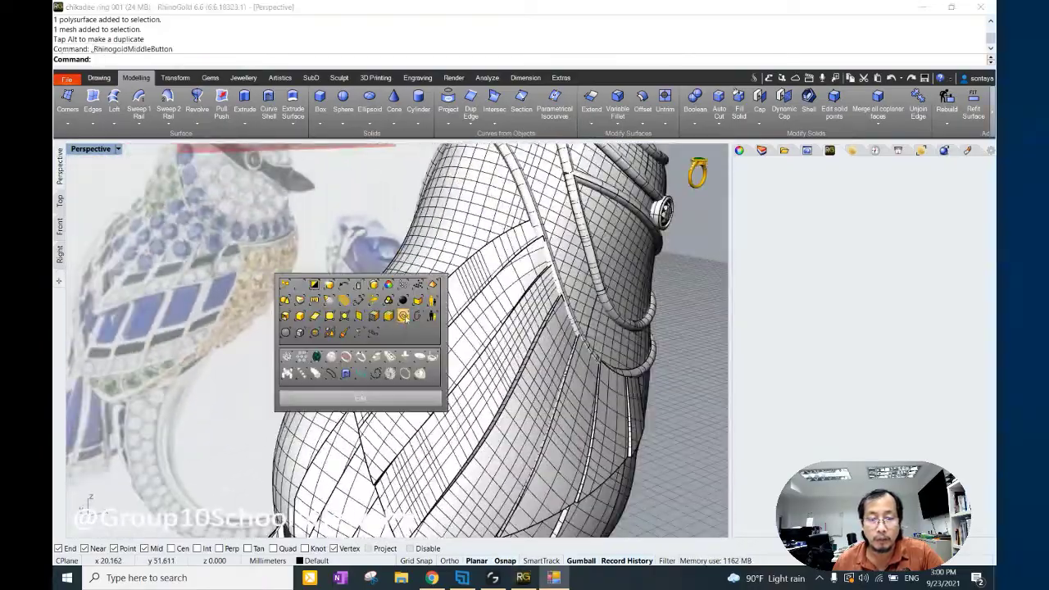
click(328, 311)
scroll(369, 328, down, 5)
key(Delete)
Set the Perspective view to Rendered display and orbit around the bird.
right_drag(369, 328, 461, 354)
scroll(460, 352, up, 3)
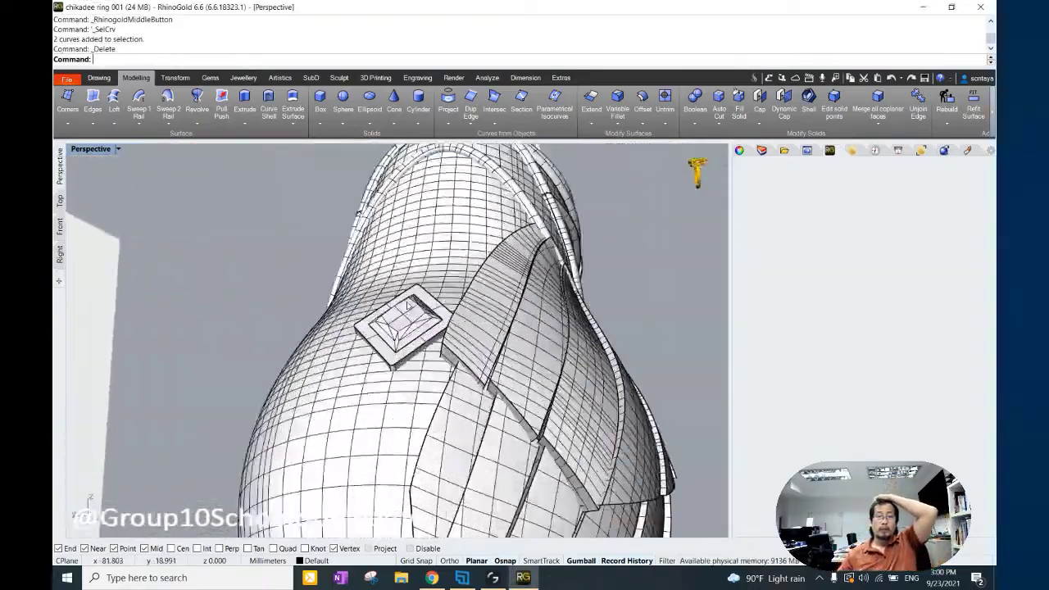
scroll(460, 351, up, 2)
scroll(303, 278, down, 5)
scroll(303, 279, down, 3)
scroll(311, 271, up, 3)
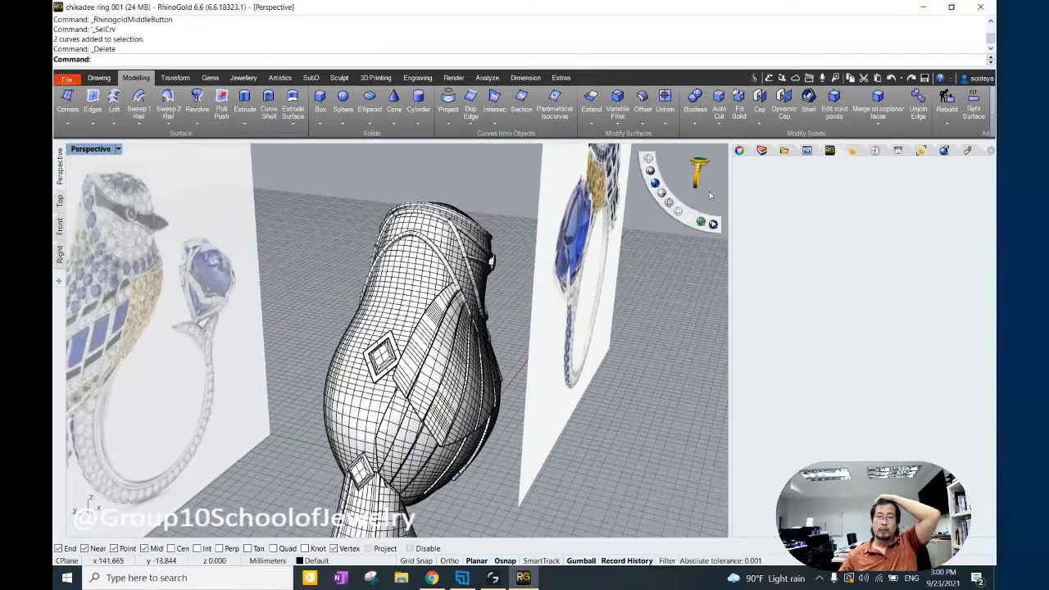
key(ctrl+alt+r)
right_drag(369, 328, 312, 271)
scroll(311, 271, down, 5)
scroll(312, 271, up, 3)
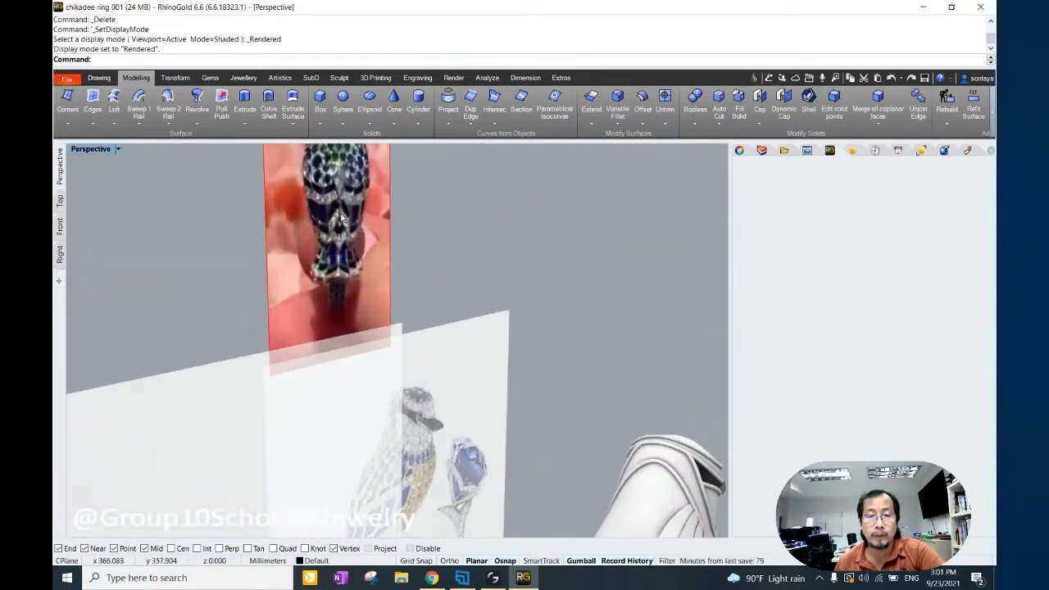
Pick the kite-shaped gem, hide the bird body in wireframe Front view, and nudge the gem into place.
scroll(487, 374, up, 3)
scroll(486, 374, up, 2)
click(482, 409)
click(521, 435)
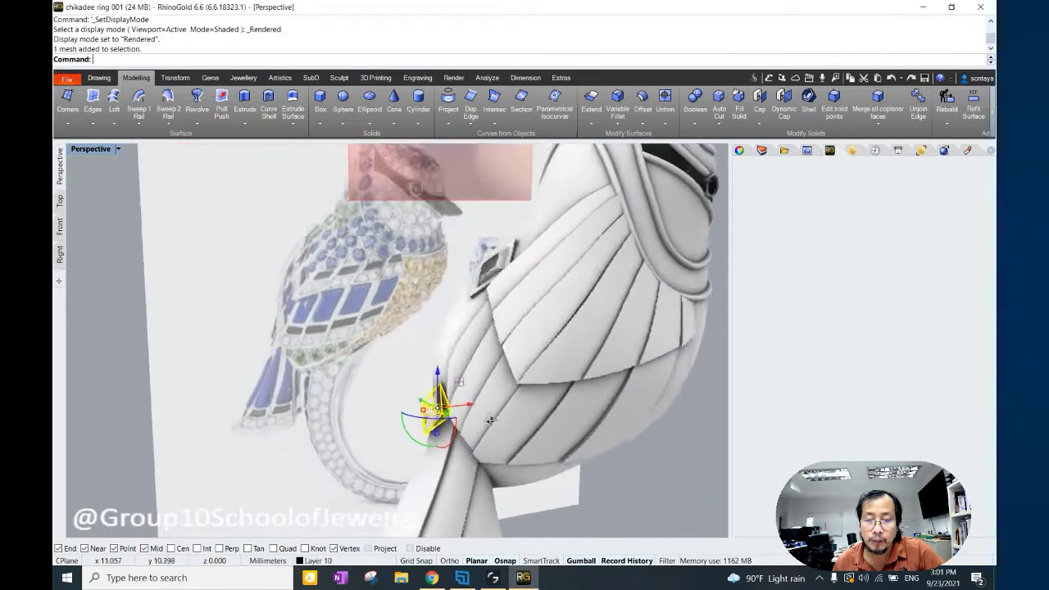
click(60, 227)
click(651, 160)
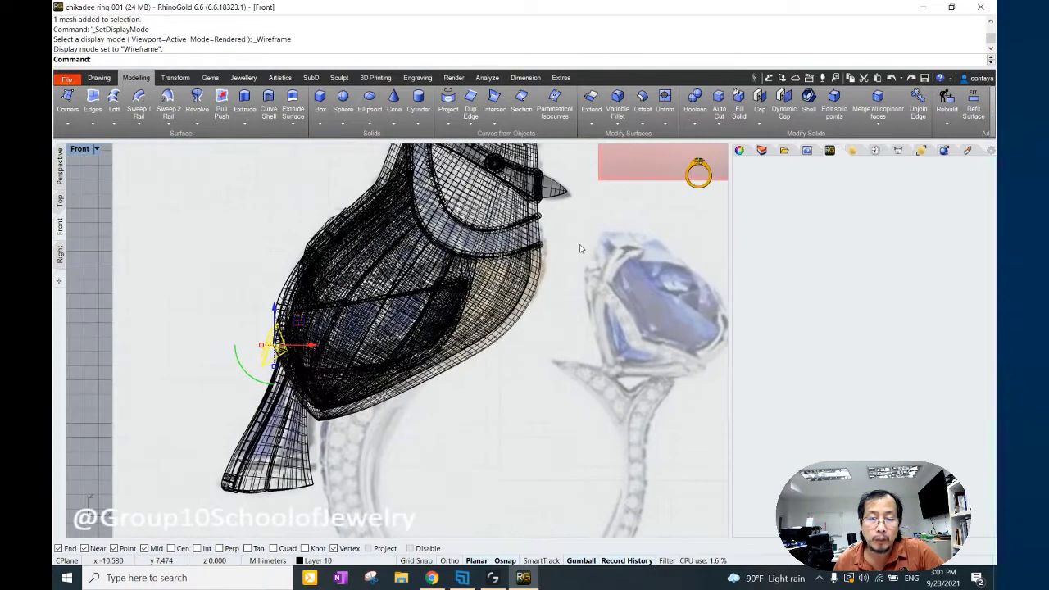
click(662, 191)
click(272, 343)
drag(275, 332, 315, 323)
click(263, 341)
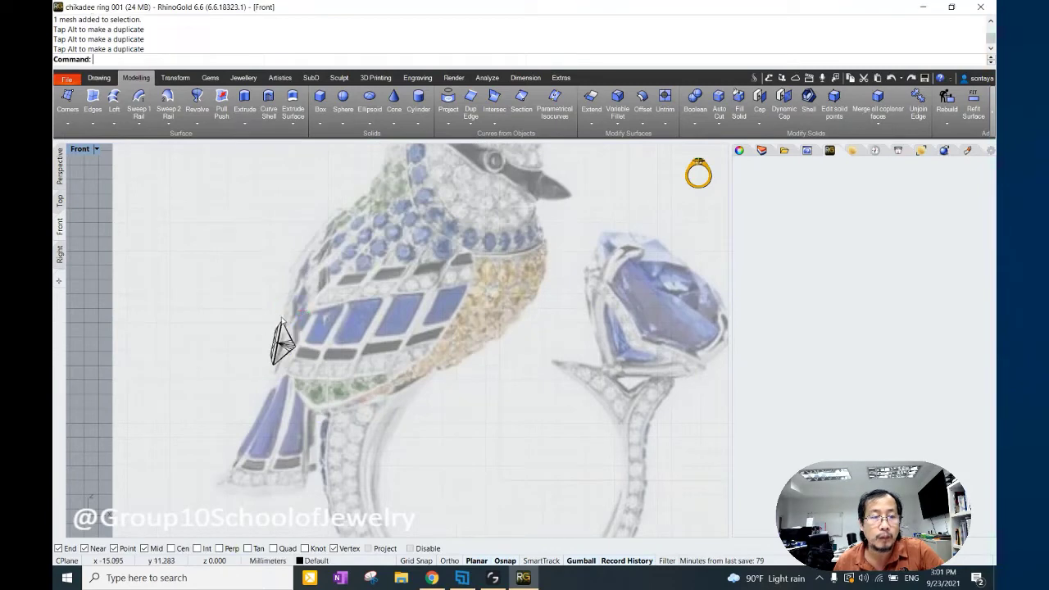
click(63, 178)
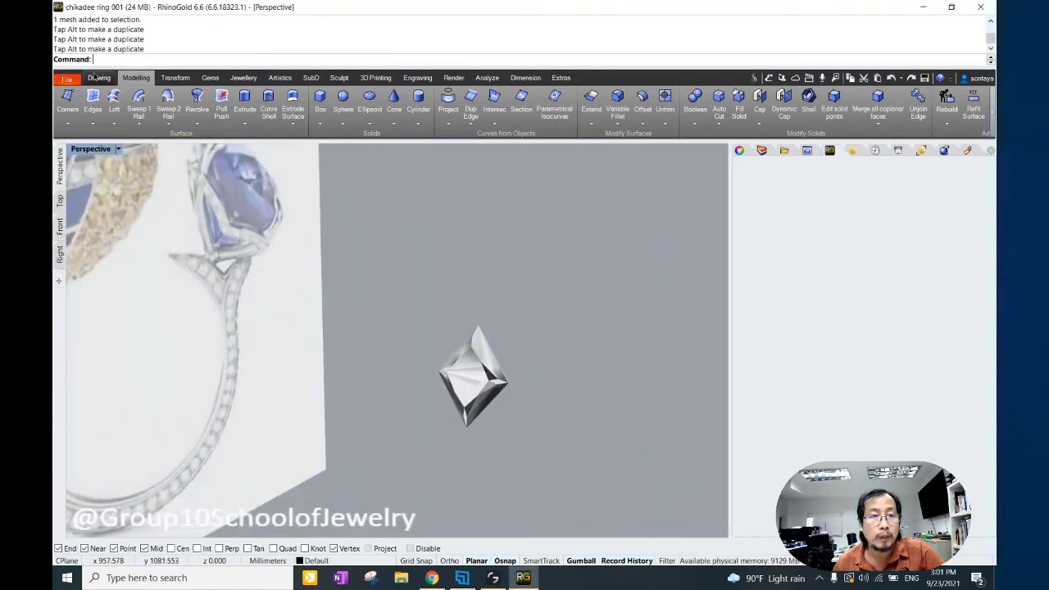
Draw a closed polyline through the gem's four corners.
click(97, 77)
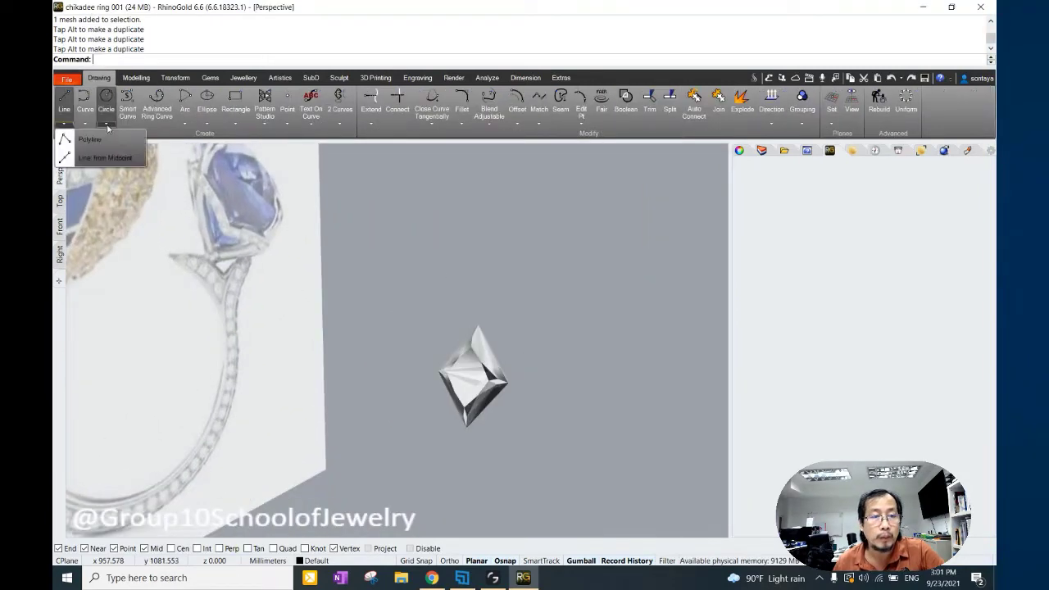
click(64, 97)
click(90, 136)
click(478, 326)
click(510, 383)
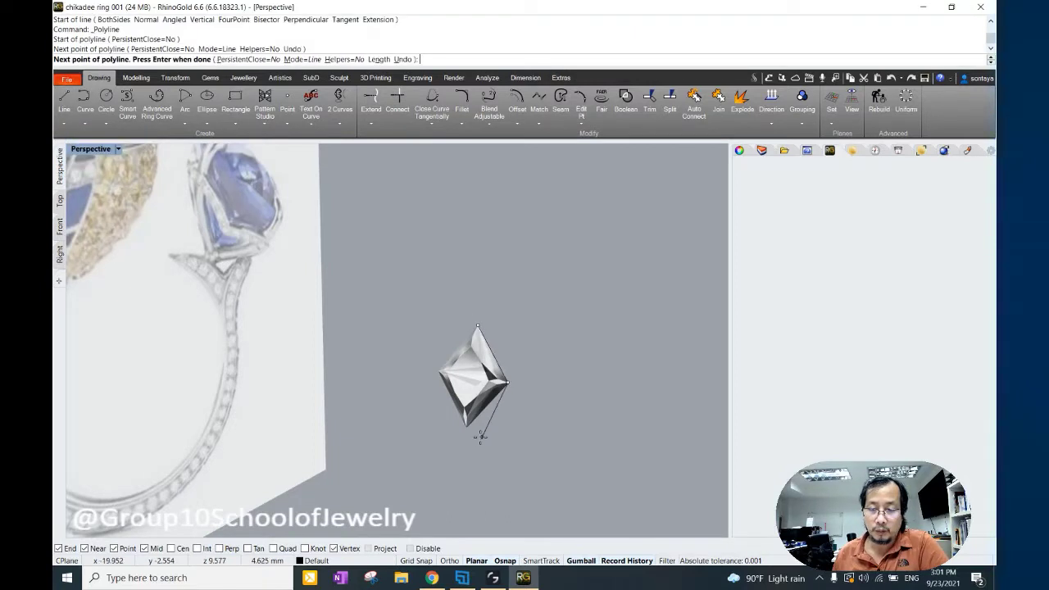
click(464, 432)
click(439, 374)
Hide the gem mesh, show all, then invert the selection to hide everything except the outline.
click(478, 326)
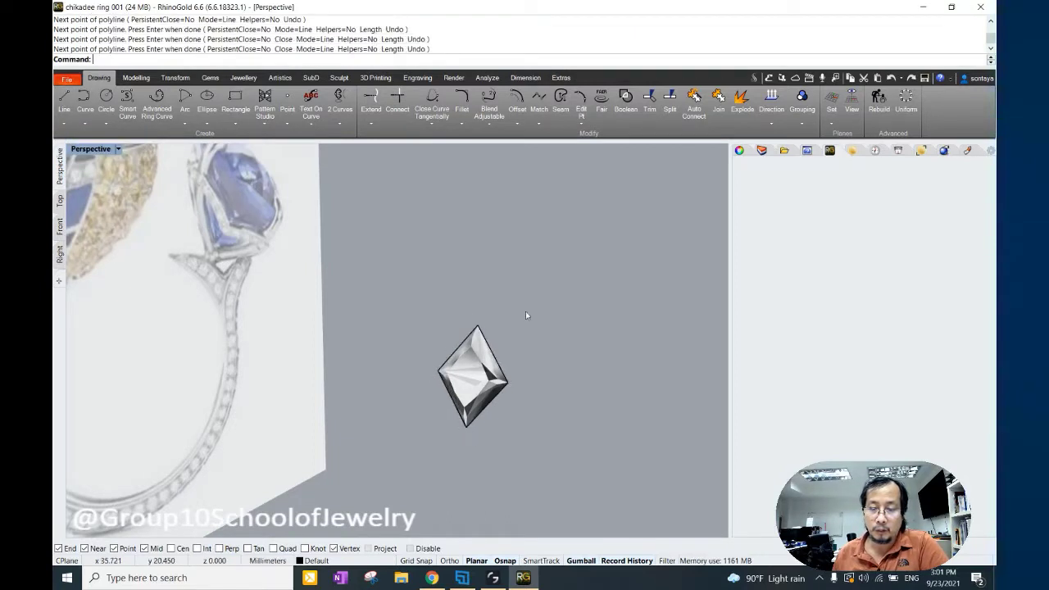
click(664, 207)
click(490, 348)
scroll(536, 300, down, 3)
scroll(536, 300, down, 3)
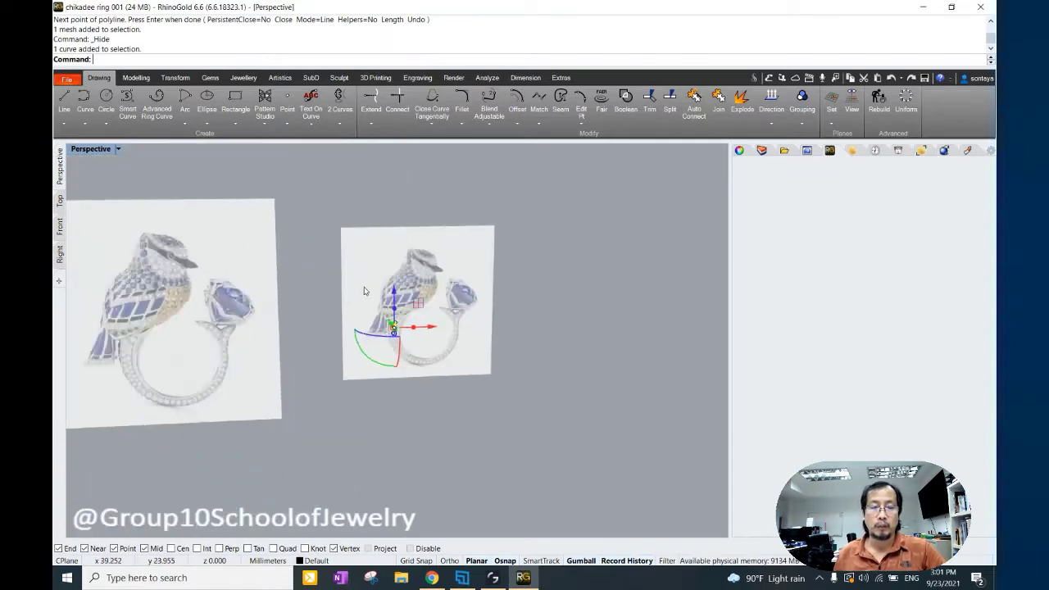
scroll(573, 262, down, 2)
middle_click(602, 228)
click(680, 207)
scroll(434, 246, up, 3)
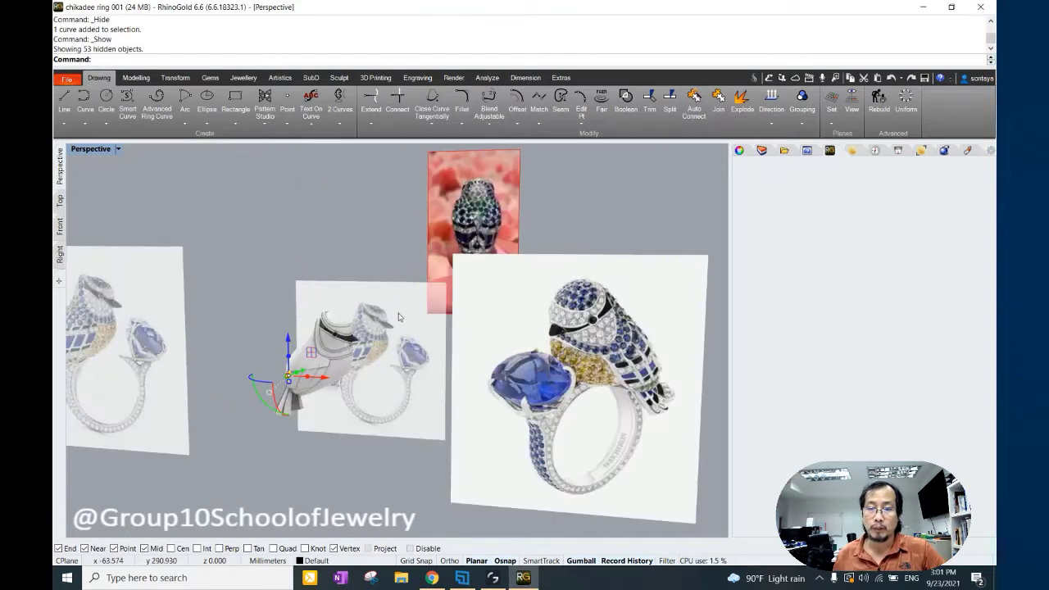
middle_click(681, 196)
click(474, 230)
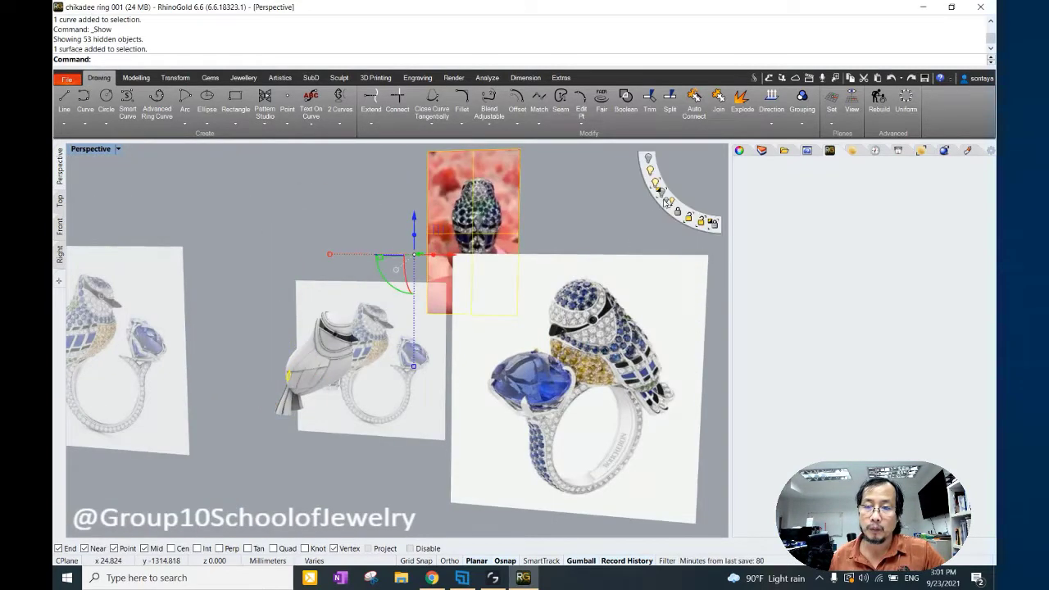
key(ctrl+i)
key(ctrl+h)
Align the construction plane to the diamond outline and switch to Shaded display.
mouse_move(369, 344)
right_down()
mouse_move(476, 313)
mouse_move(459, 330)
right_up()
click(327, 377)
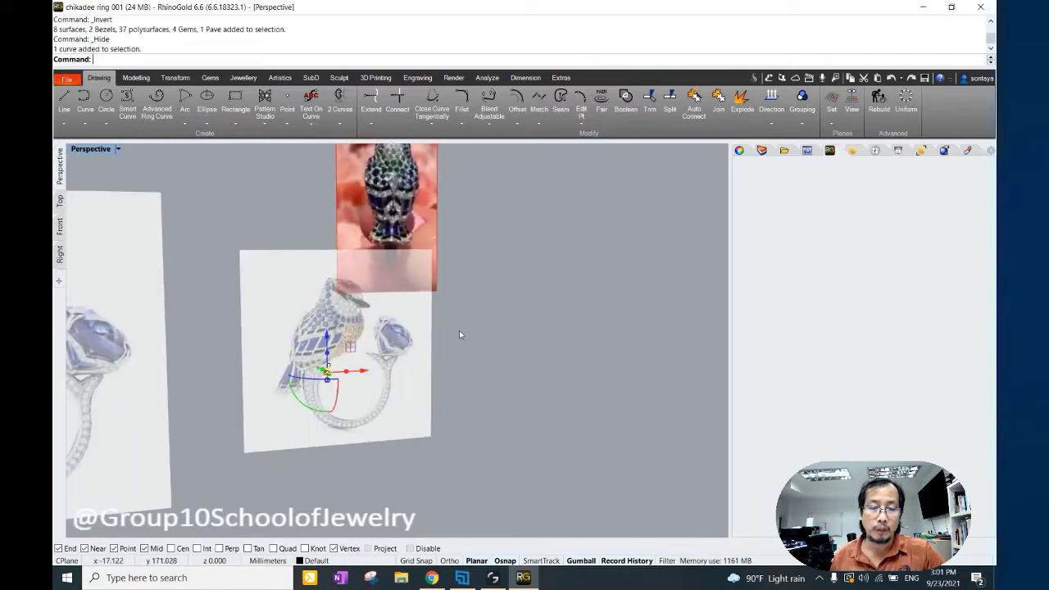
middle_click(680, 196)
click(832, 123)
click(871, 251)
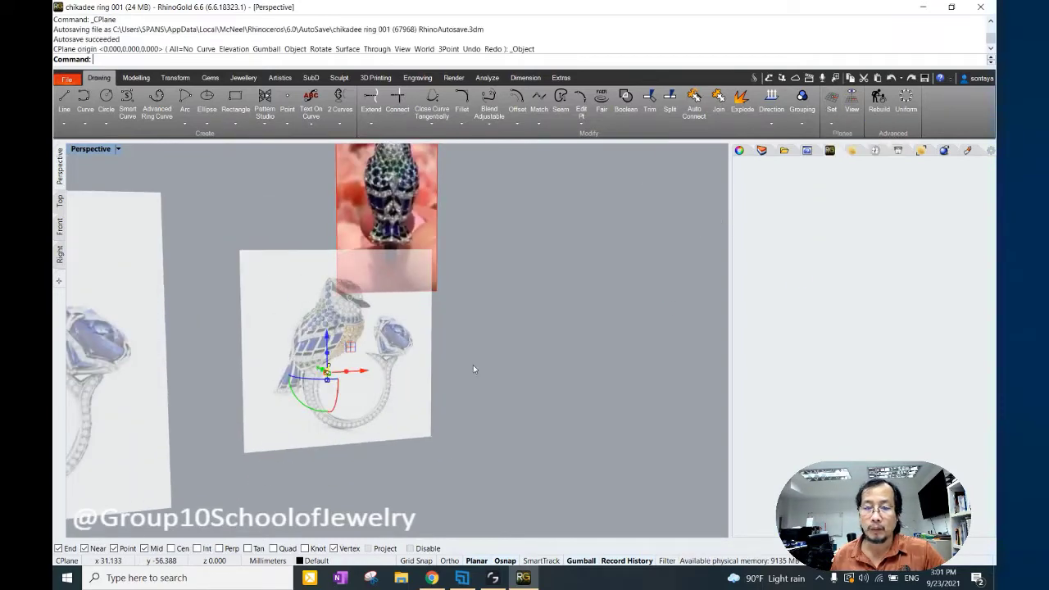
right_drag(473, 366, 499, 375)
click(653, 181)
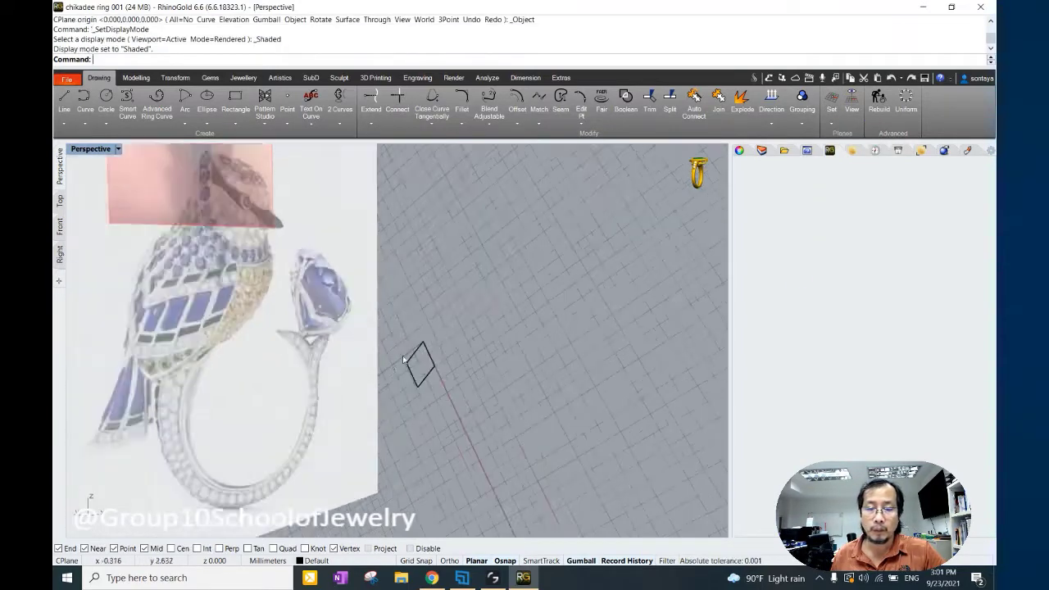
Draw a small circle centred on the diamond outline's top corner.
scroll(403, 356, up, 5)
mouse_move(436, 358)
right_down()
mouse_move(541, 358)
mouse_move(471, 257)
right_up()
click(136, 77)
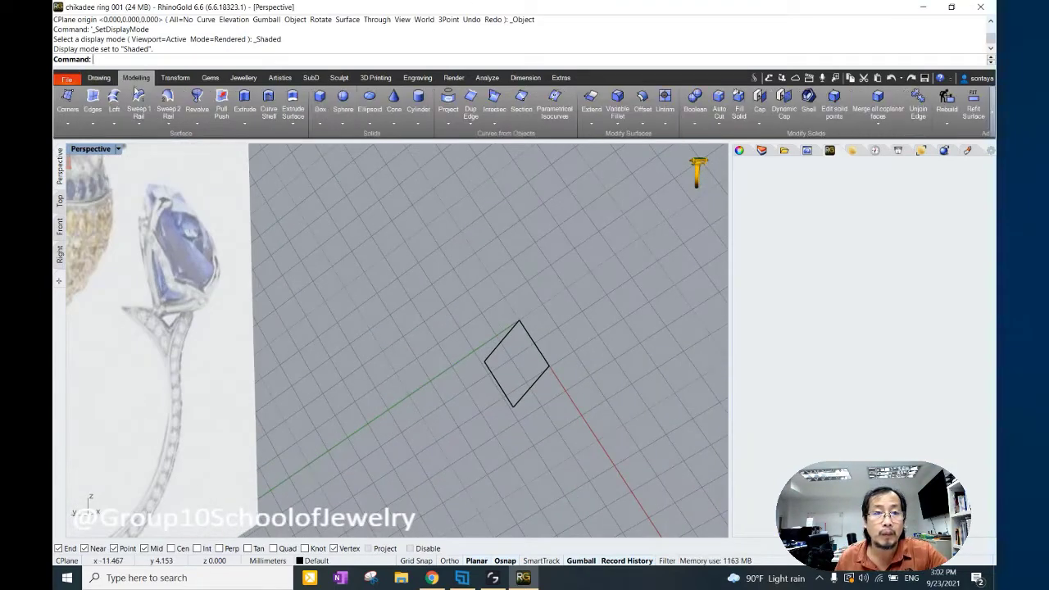
click(100, 77)
click(106, 97)
click(519, 320)
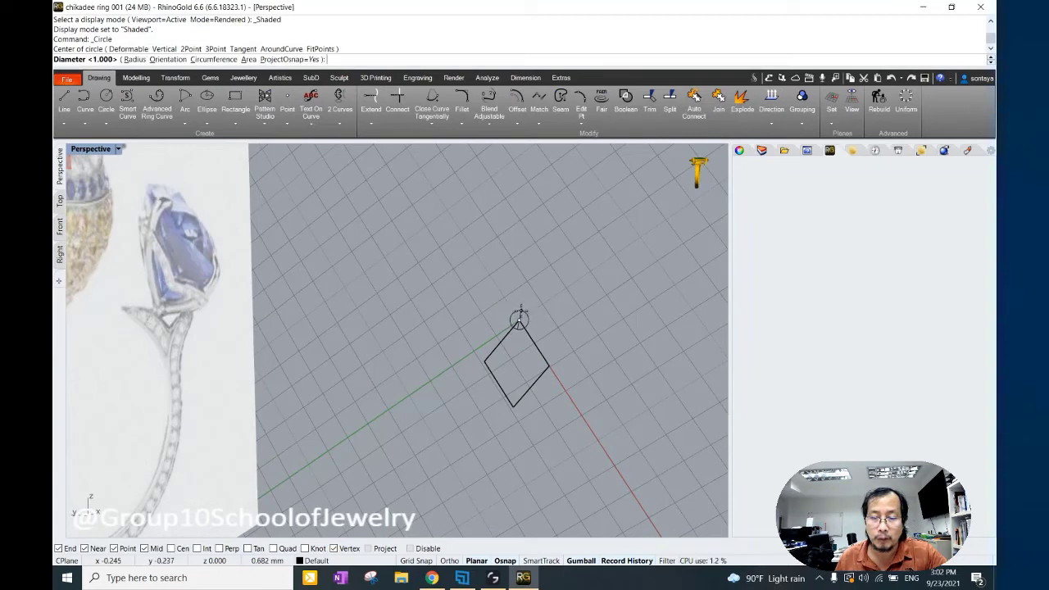
click(519, 315)
Nudge the circle toward the diamond's centre and undo the unwanted copy.
drag(514, 356, 510, 409)
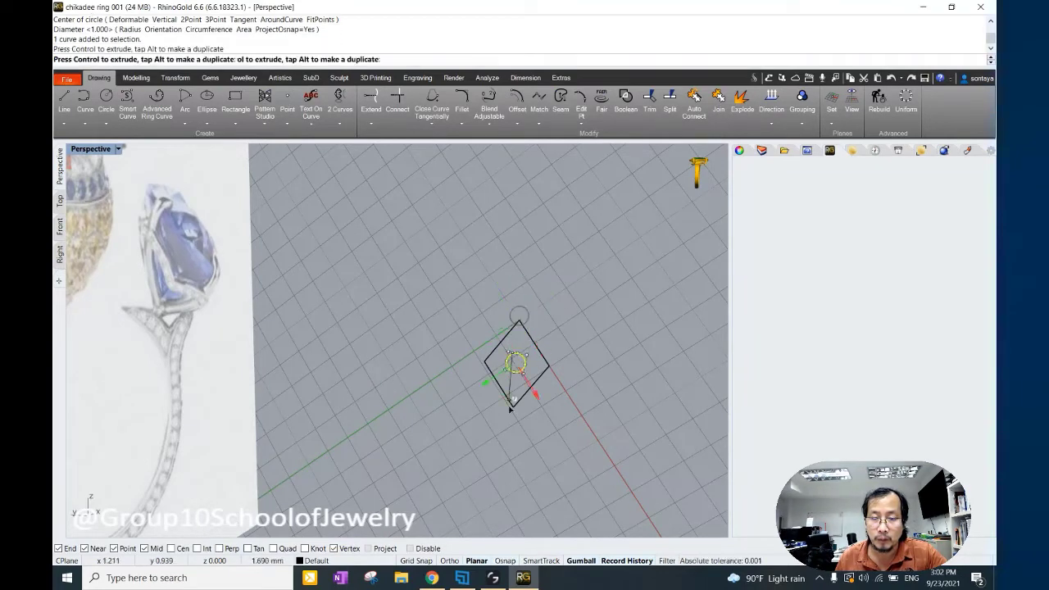
mouse_move(506, 451)
mouse_down()
mouse_move(474, 403)
mouse_move(551, 407)
mouse_up()
key(ctrl+z)
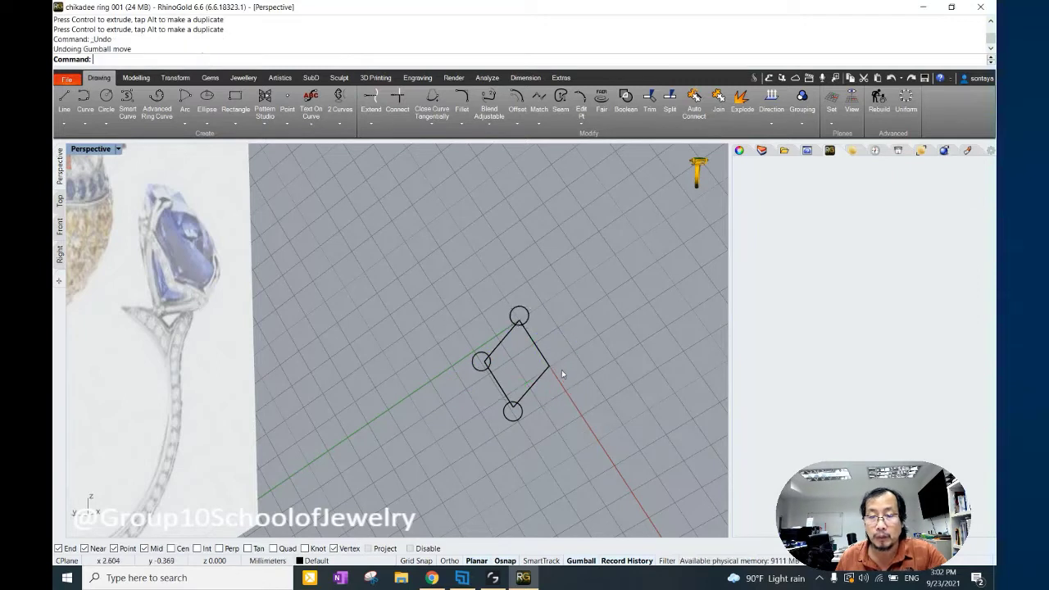
Add a vertical dimension measuring the small circle.
click(526, 312)
click(525, 78)
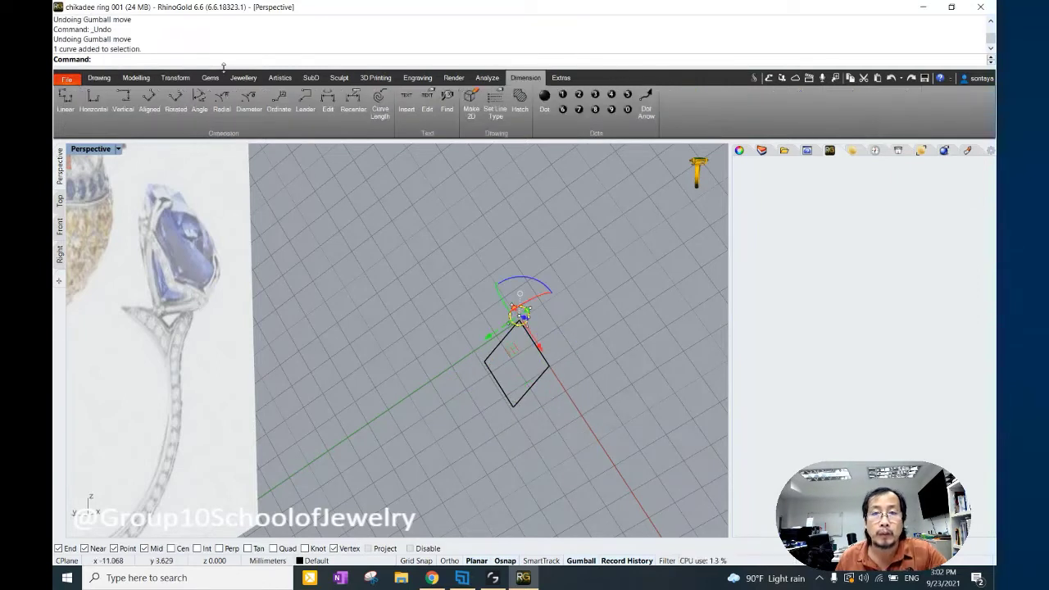
click(123, 99)
click(516, 316)
click(521, 326)
click(519, 297)
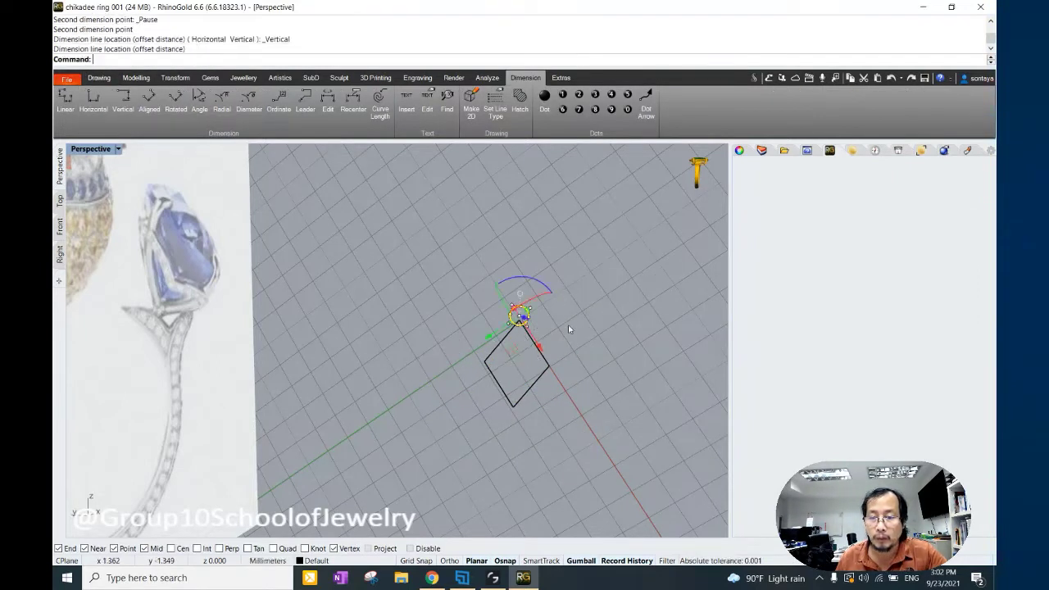
Scale the circle down with the gumball until it is tiny.
scroll(413, 318, up, 5)
click(293, 331)
drag(385, 310, 347, 345)
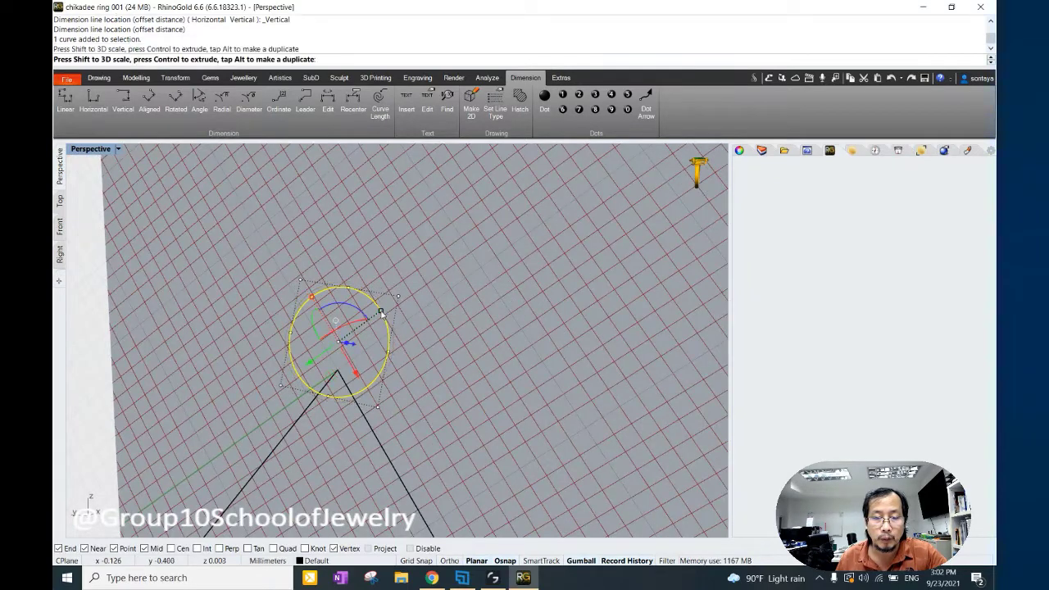
scroll(426, 303, down, 5)
click(136, 78)
click(176, 78)
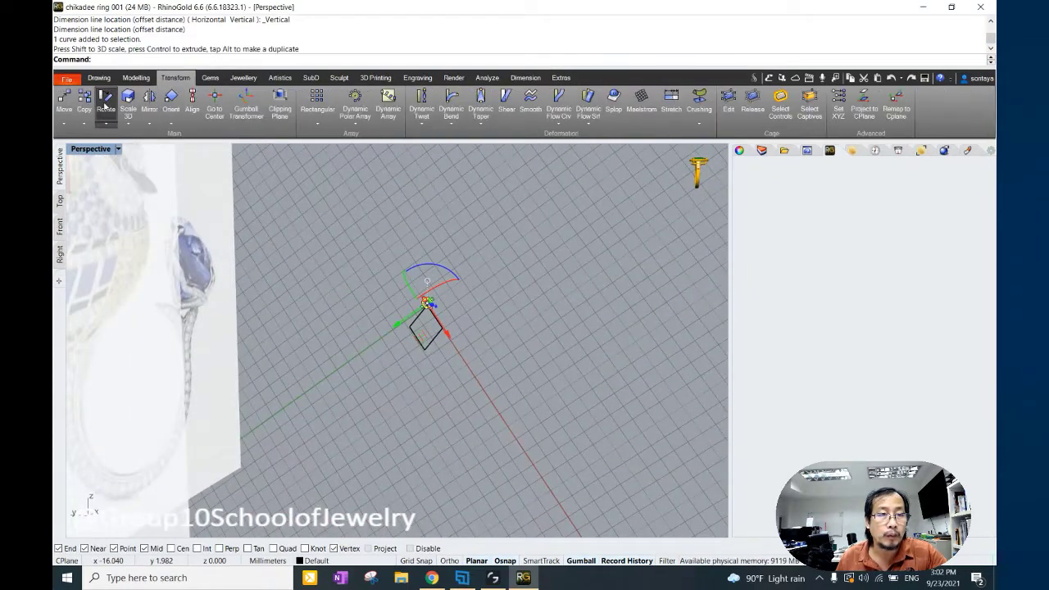
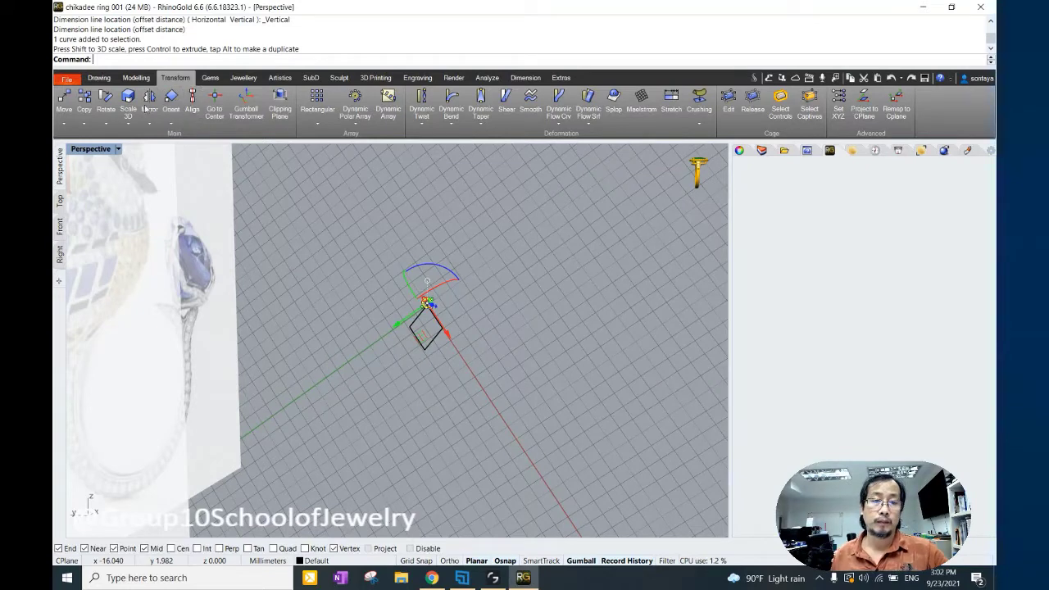
Copy the circle onto the diamond's right corner.
click(84, 100)
click(473, 319)
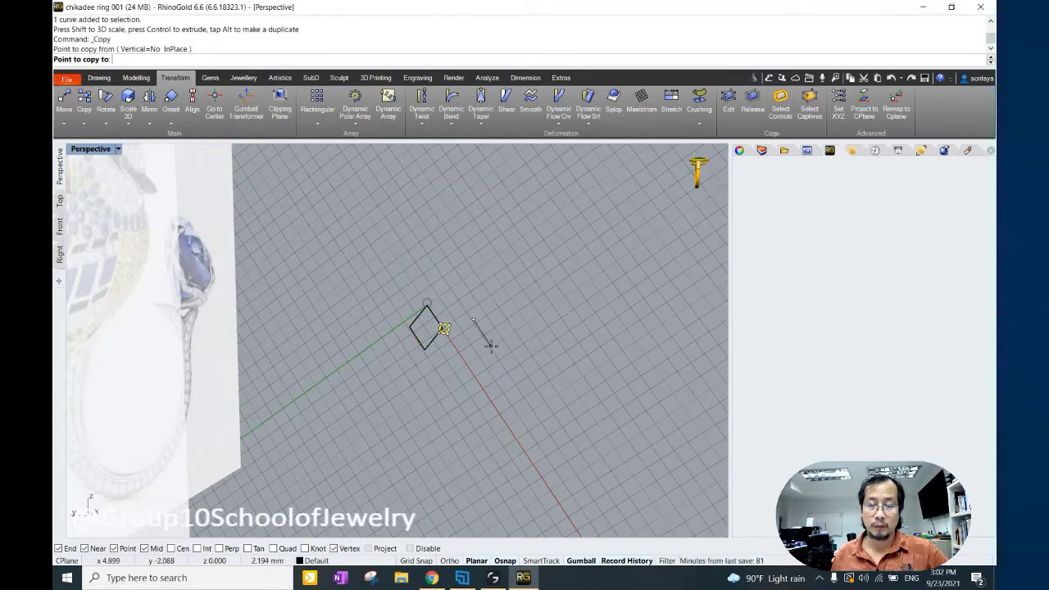
click(443, 328)
key(Return)
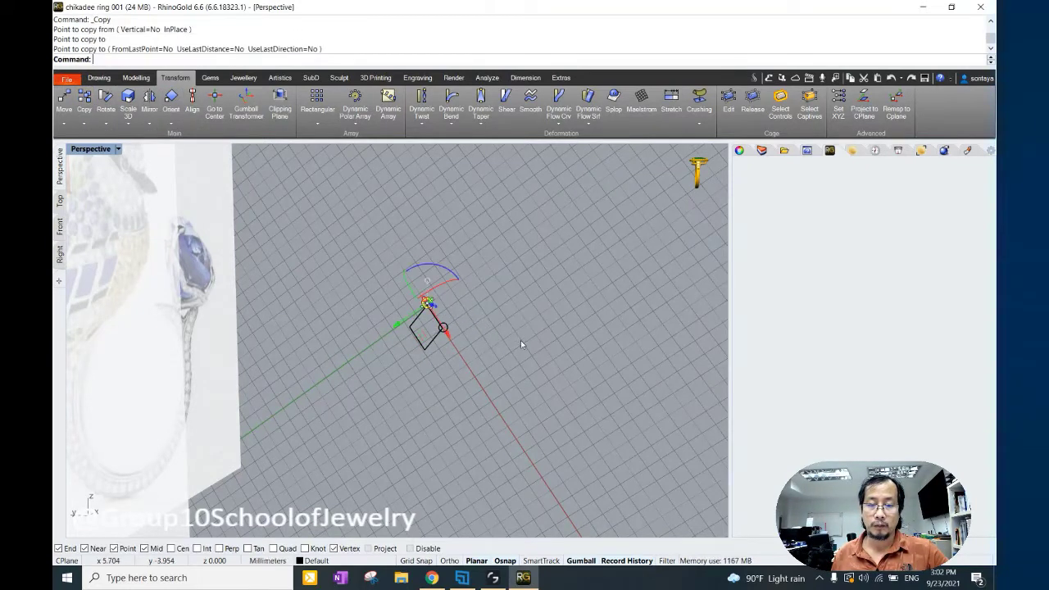
scroll(466, 319, up, 3)
scroll(437, 328, up, 2)
scroll(437, 327, down, 5)
scroll(442, 298, down, 2)
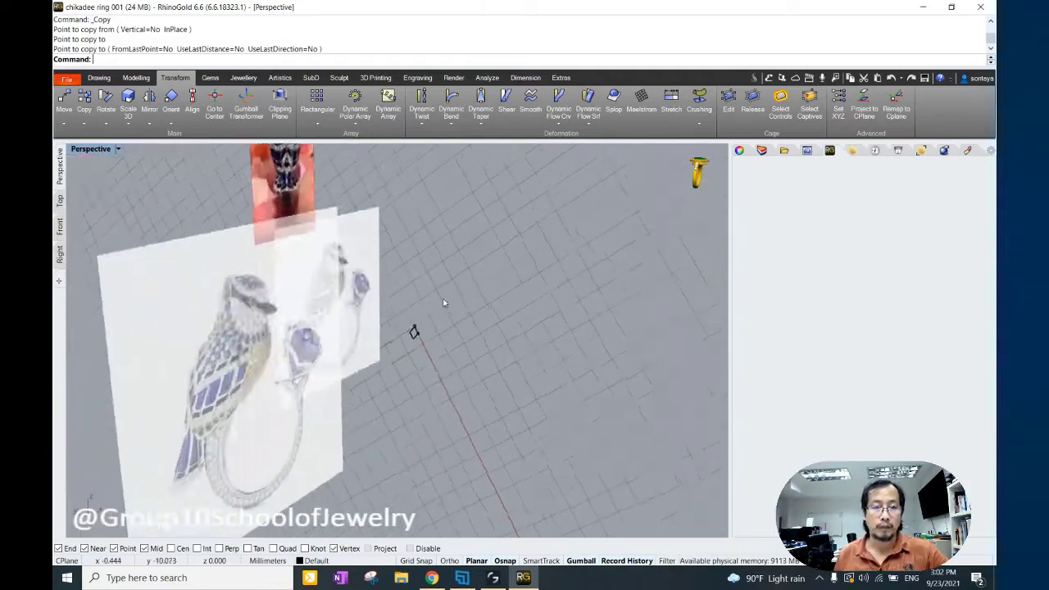
scroll(342, 231, up, 4)
scroll(338, 232, down, 5)
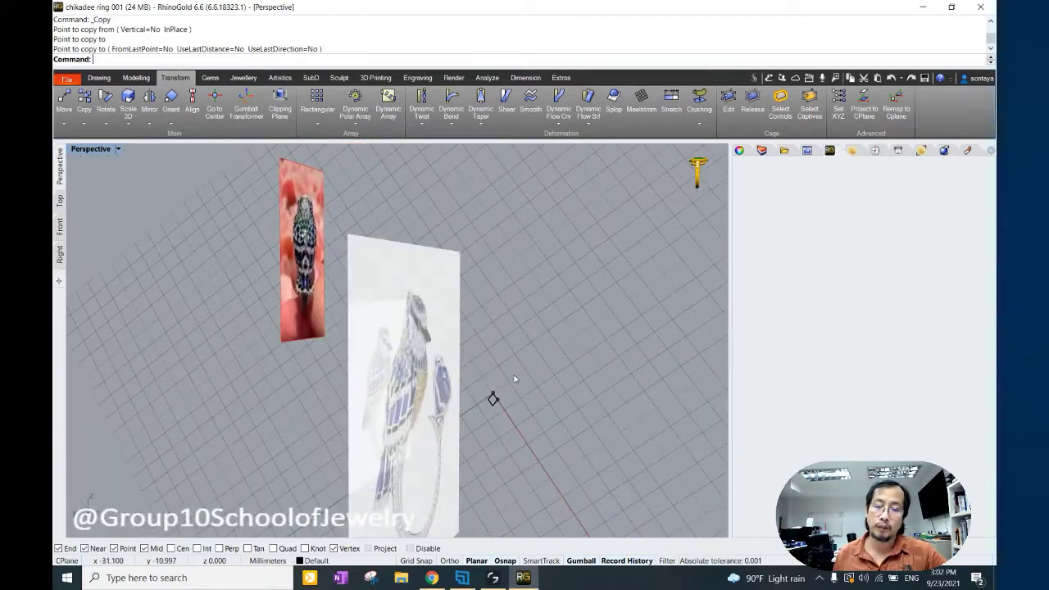
scroll(491, 361, up, 4)
scroll(860, 106, up, 2)
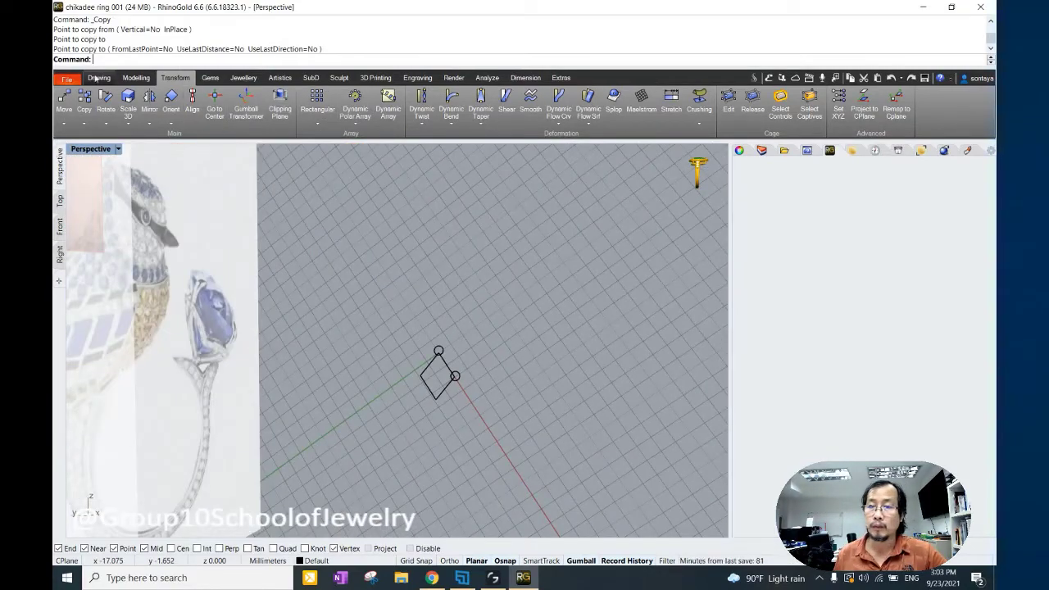
Set the CPlane origin on the diamond's corner and start copying the diamond curve.
click(831, 119)
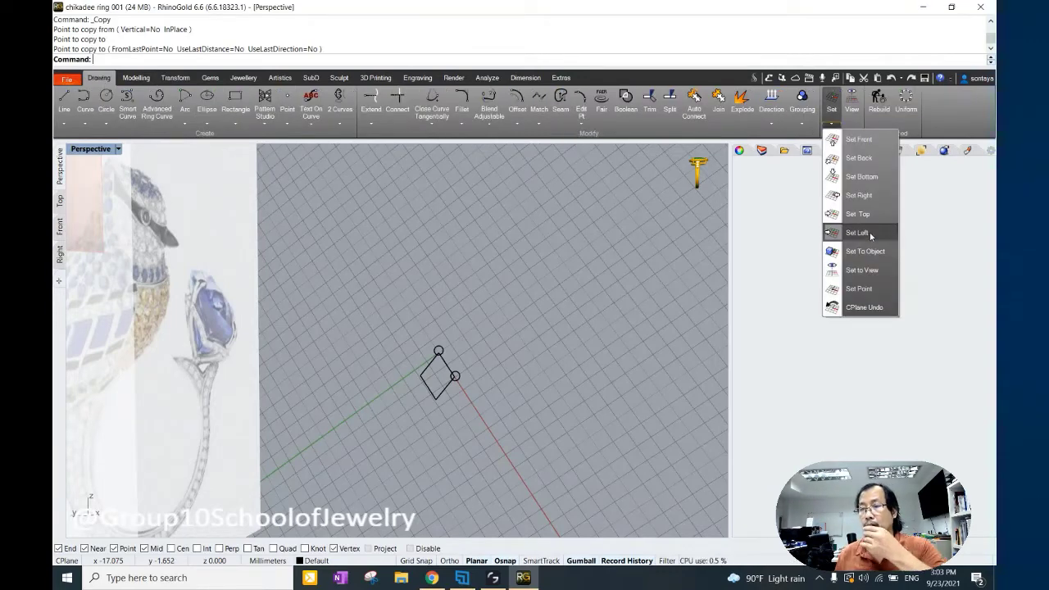
click(859, 288)
click(442, 397)
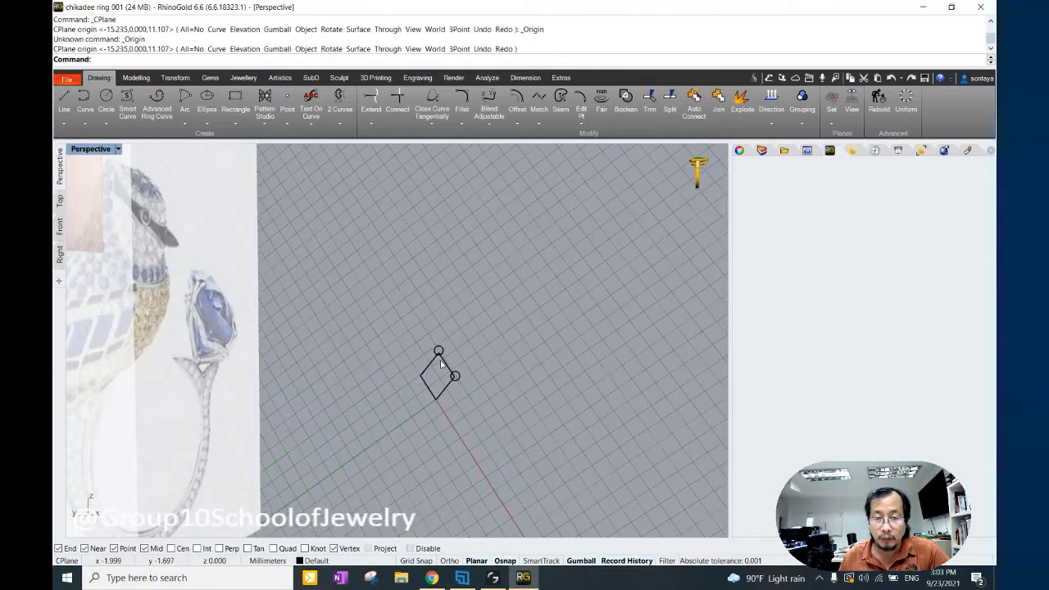
text(copy)
key(Return)
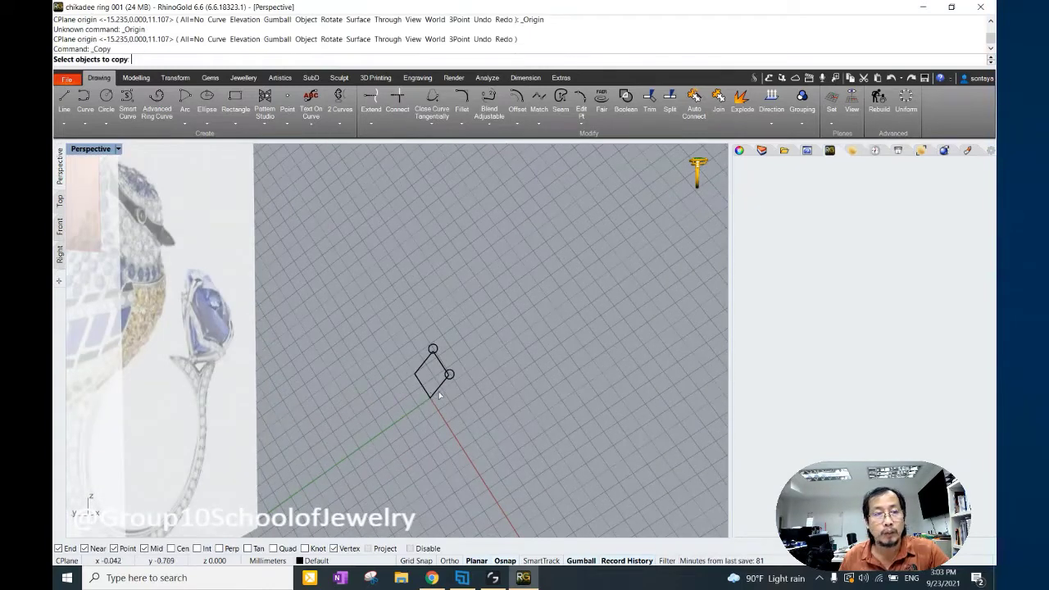
click(440, 394)
Align the construction plane to the diamond profile with the 3Point option.
click(831, 122)
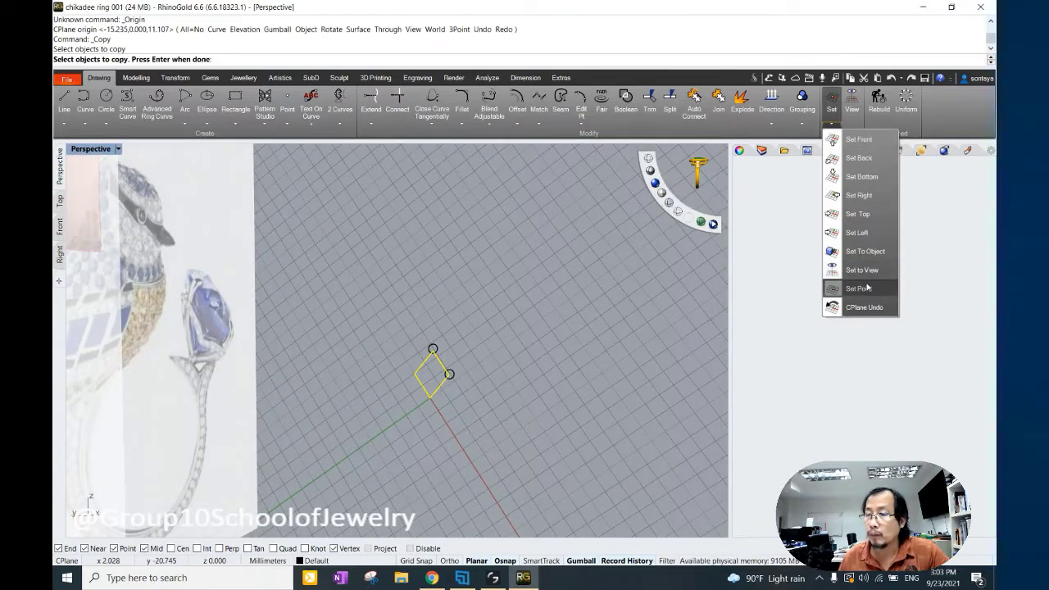
click(867, 286)
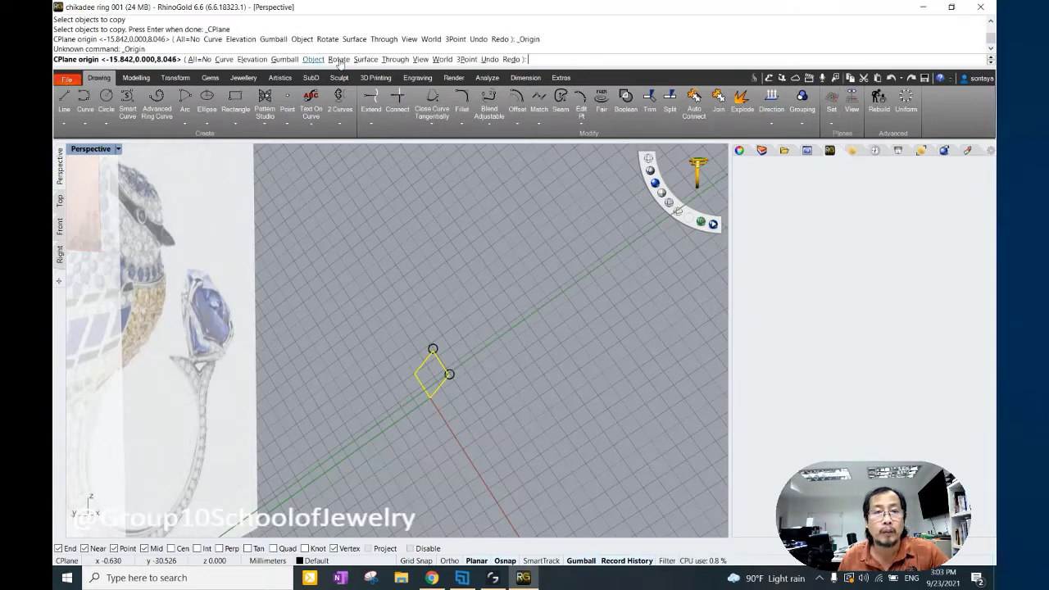
click(464, 59)
scroll(427, 354, up, 5)
click(446, 336)
click(437, 494)
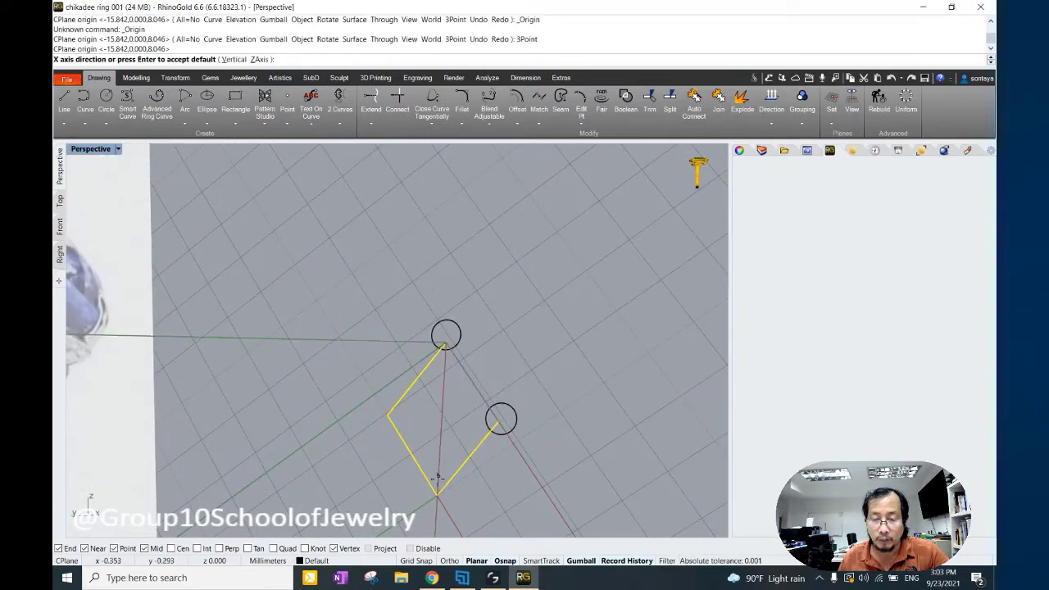
click(386, 418)
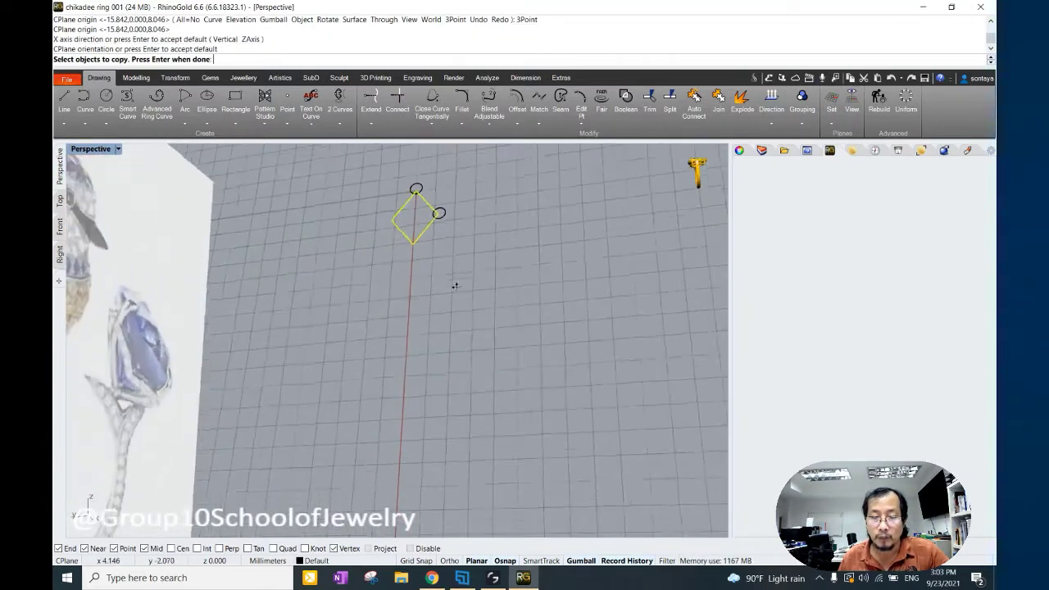
right_drag(492, 304, 243, 163)
Draw a three-point smart curve from the diamond's top corner to its right corner.
click(127, 100)
scroll(408, 324, up, 5)
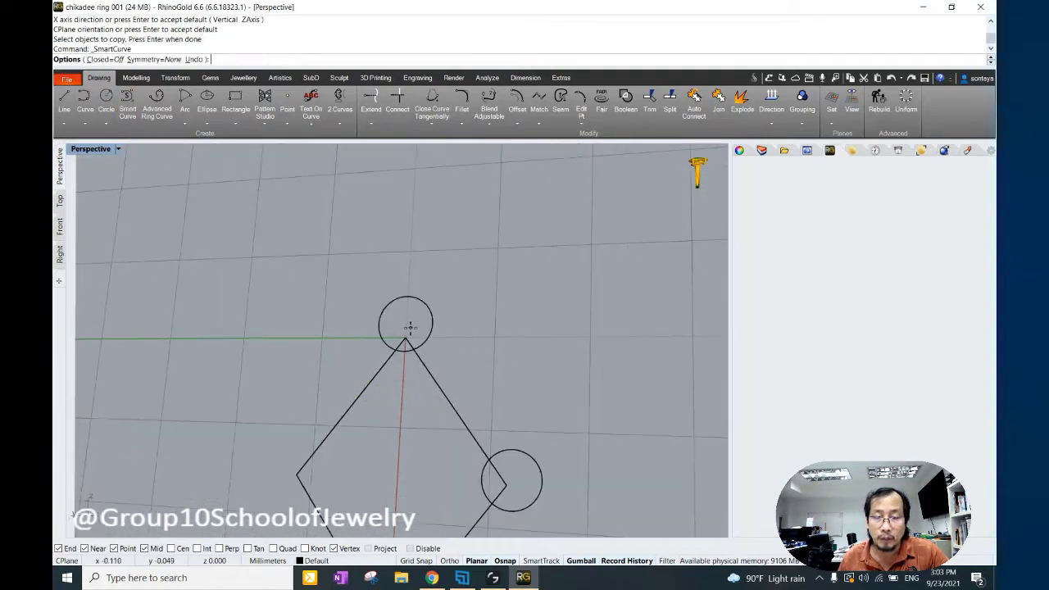
click(406, 338)
click(453, 373)
click(505, 479)
key(Return)
scroll(506, 479, down, 10)
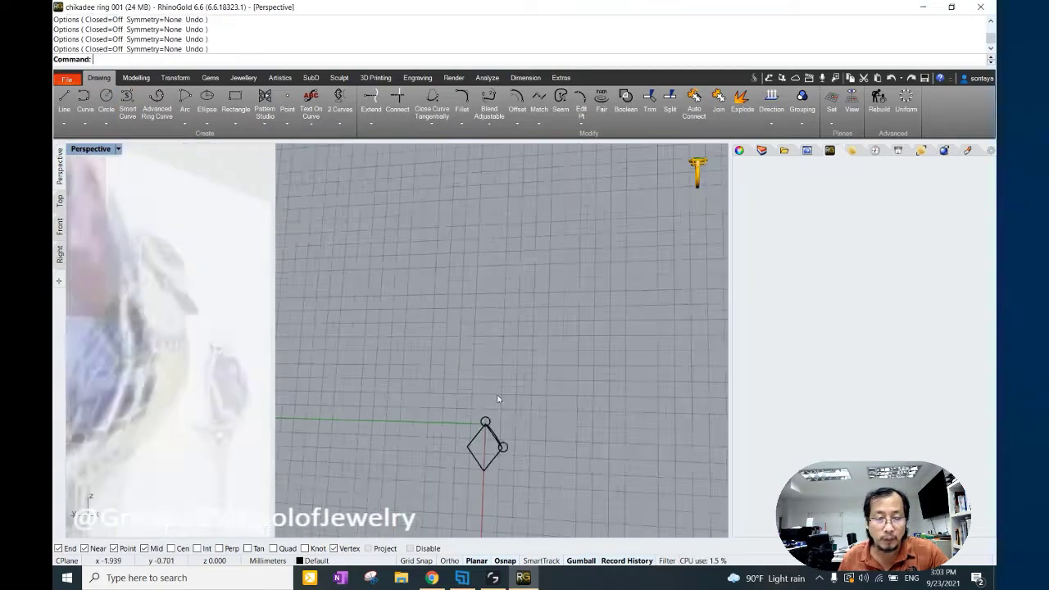
key(Return)
scroll(71, 235, up, 3)
In Front view, trace two smart curves over the ring photo's shank.
click(60, 227)
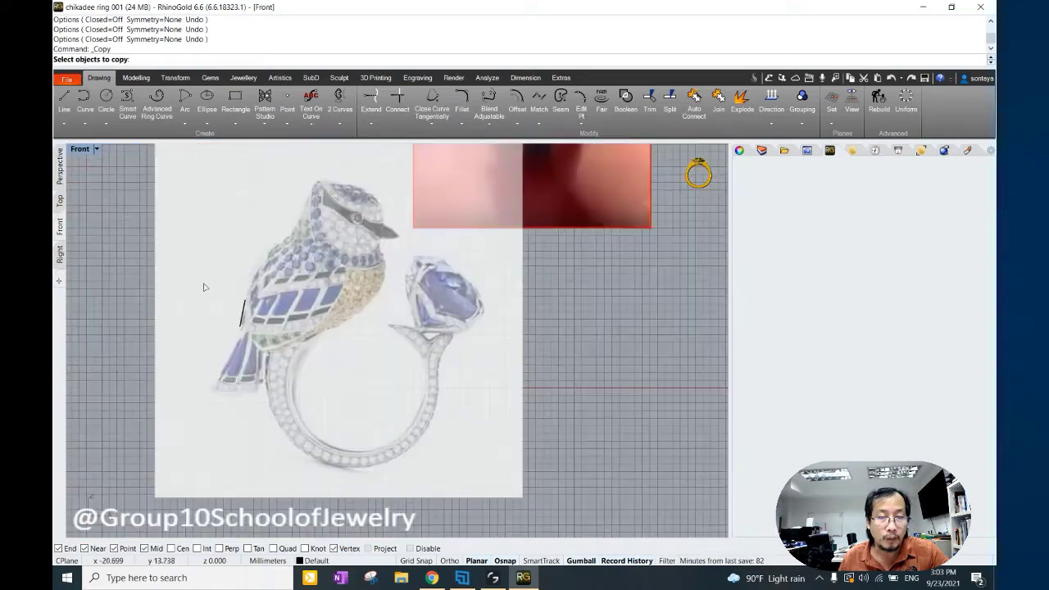
scroll(328, 328, up, 5)
click(127, 100)
scroll(352, 262, up, 3)
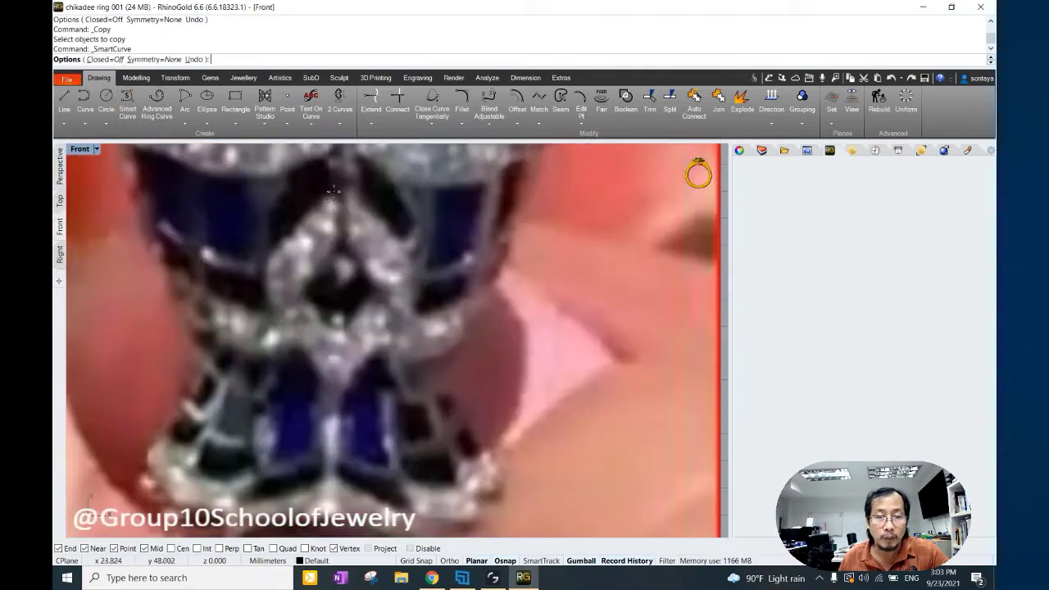
click(333, 191)
click(342, 240)
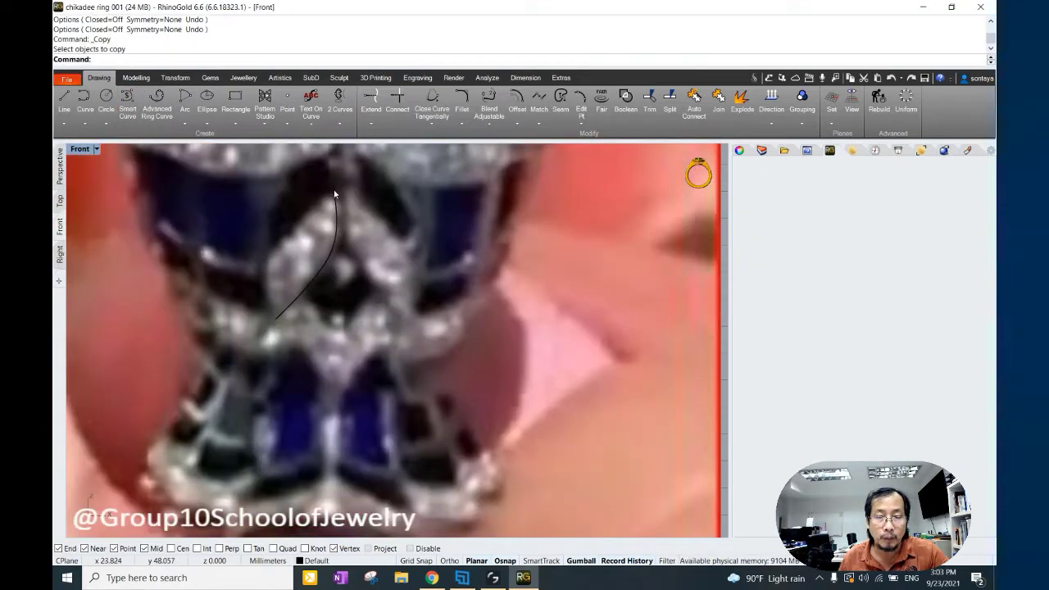
key(Return)
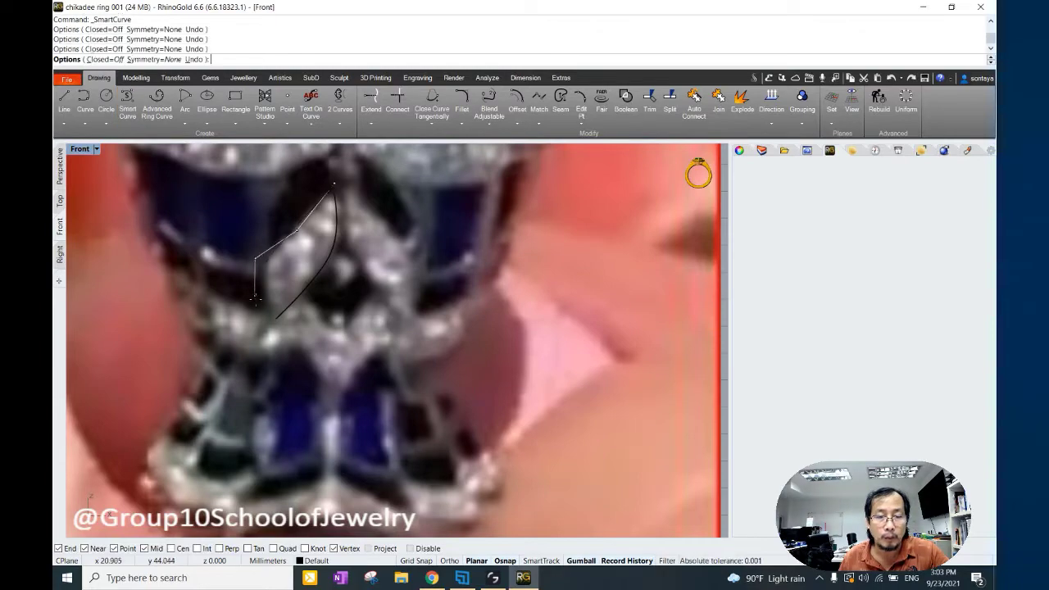
key(Return)
scroll(374, 321, down, 4)
scroll(374, 321, down, 3)
scroll(193, 247, down, 3)
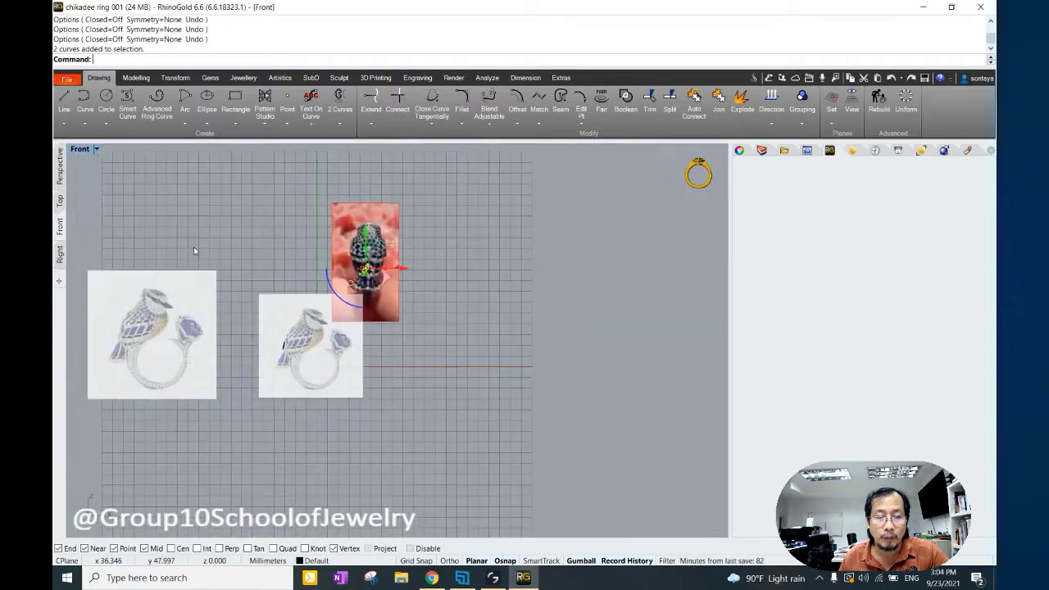
Project the traced curves onto the construction plane, deleting the originals.
click(59, 164)
right_drag(487, 435, 460, 344)
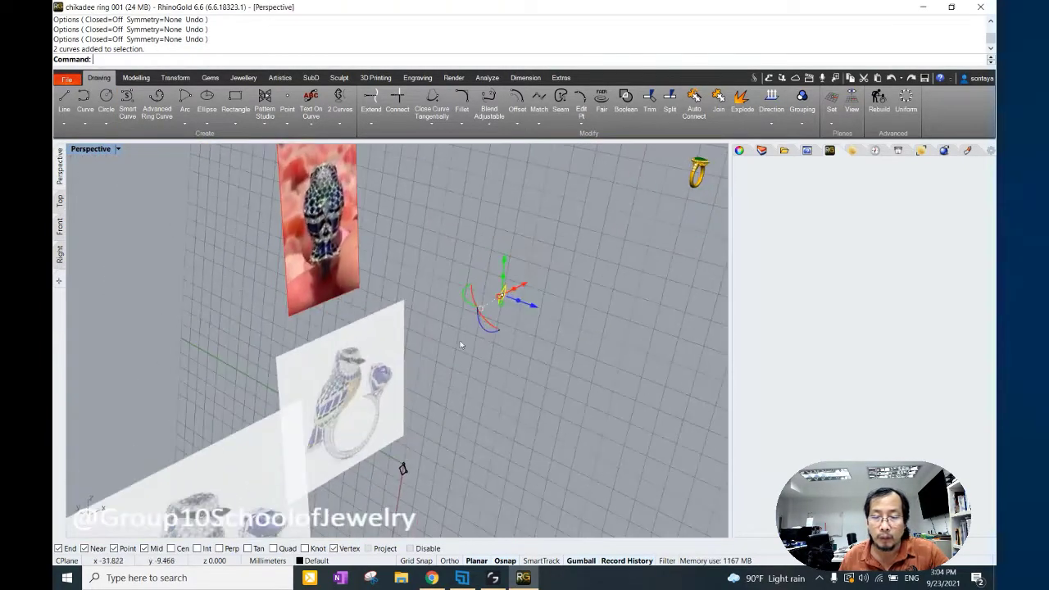
click(174, 78)
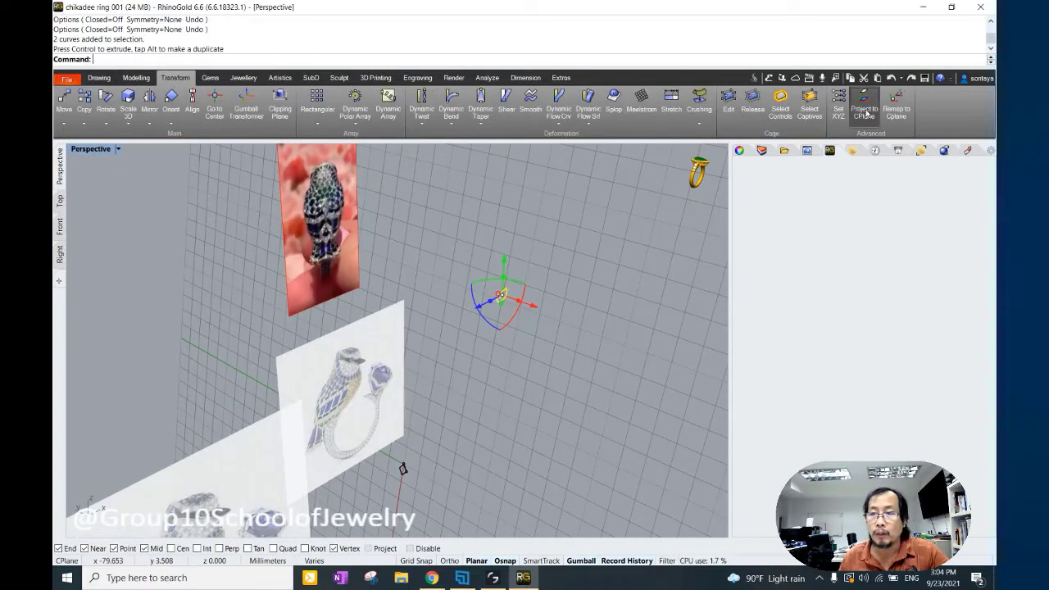
click(864, 112)
click(174, 59)
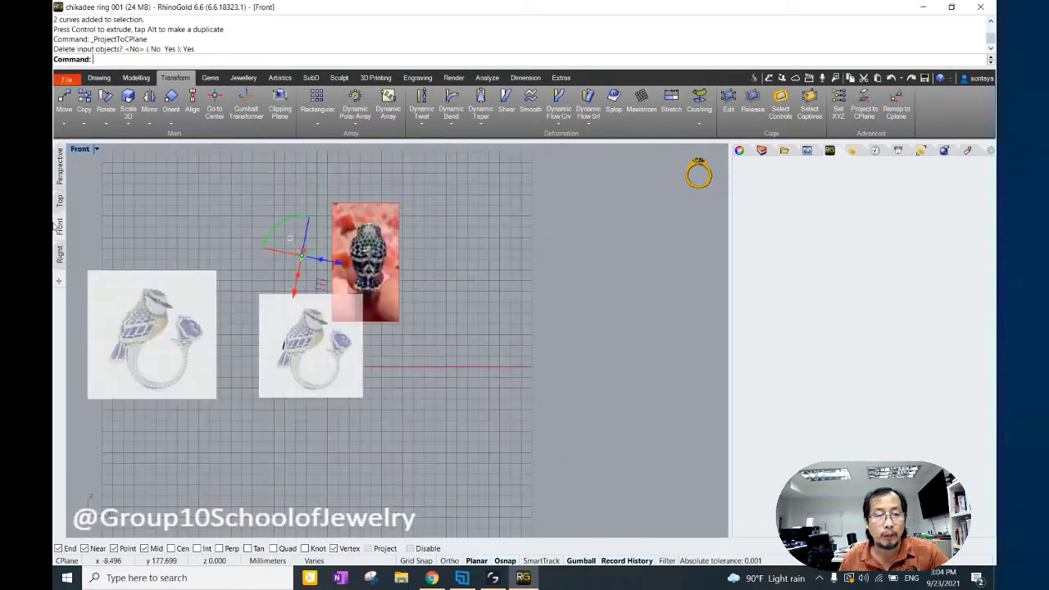
In Right view, move the projected curve up beside the diamond profile.
click(59, 226)
scroll(302, 281, up, 3)
click(59, 254)
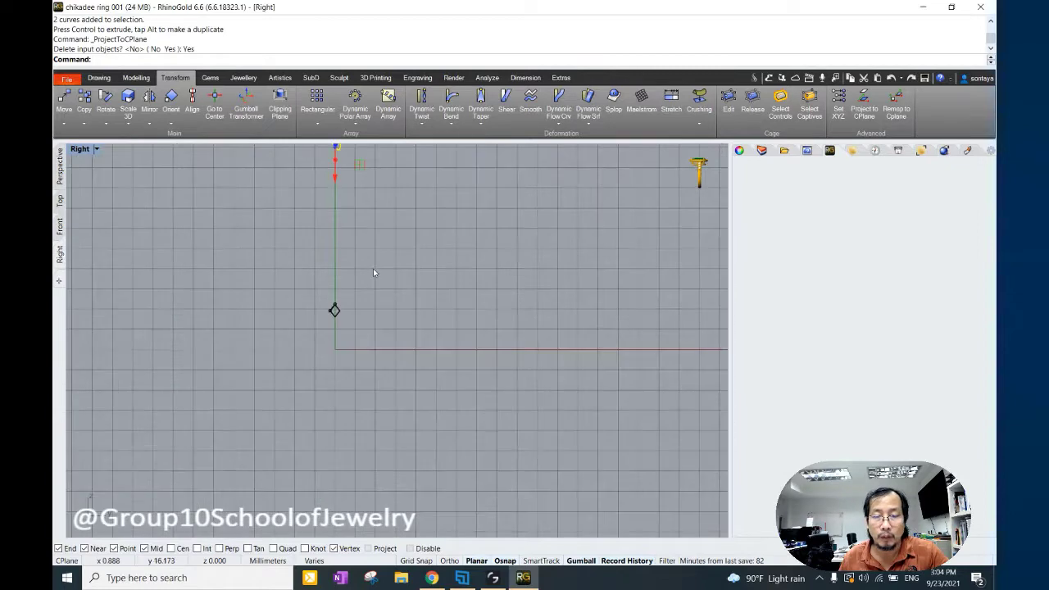
click(281, 408)
scroll(320, 429, up, 2)
mouse_move(263, 328)
mouse_down()
mouse_move(414, 318)
mouse_move(347, 401)
mouse_move(314, 378)
mouse_move(365, 293)
mouse_up()
scroll(349, 344, up, 3)
Draw a short smart curve down the diagonal, then delete the selected curve.
click(437, 325)
scroll(438, 325, up, 2)
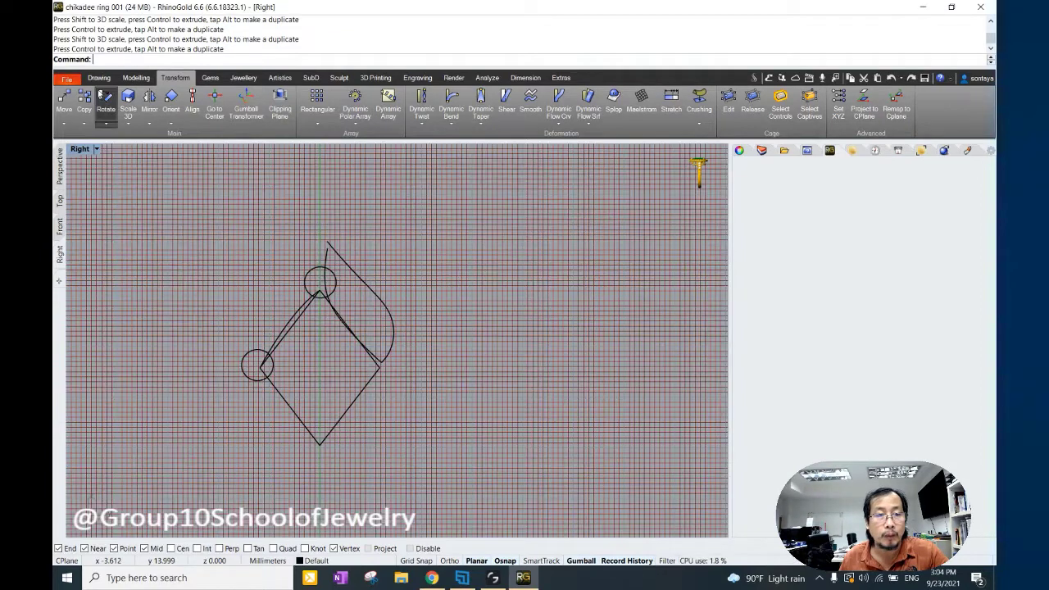
click(98, 77)
click(127, 101)
scroll(320, 257, up, 2)
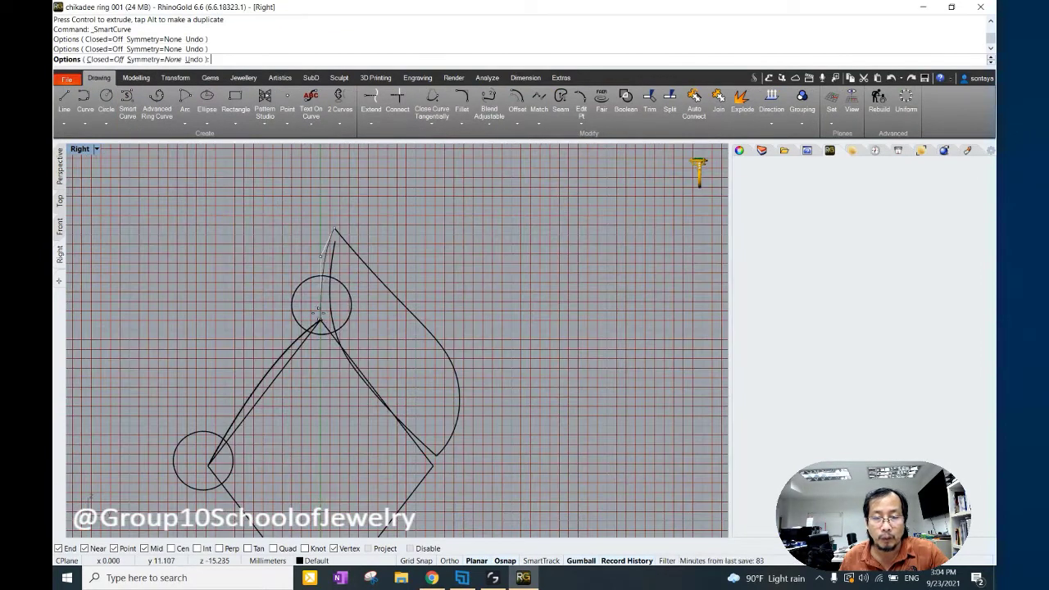
click(318, 310)
click(397, 414)
key(Return)
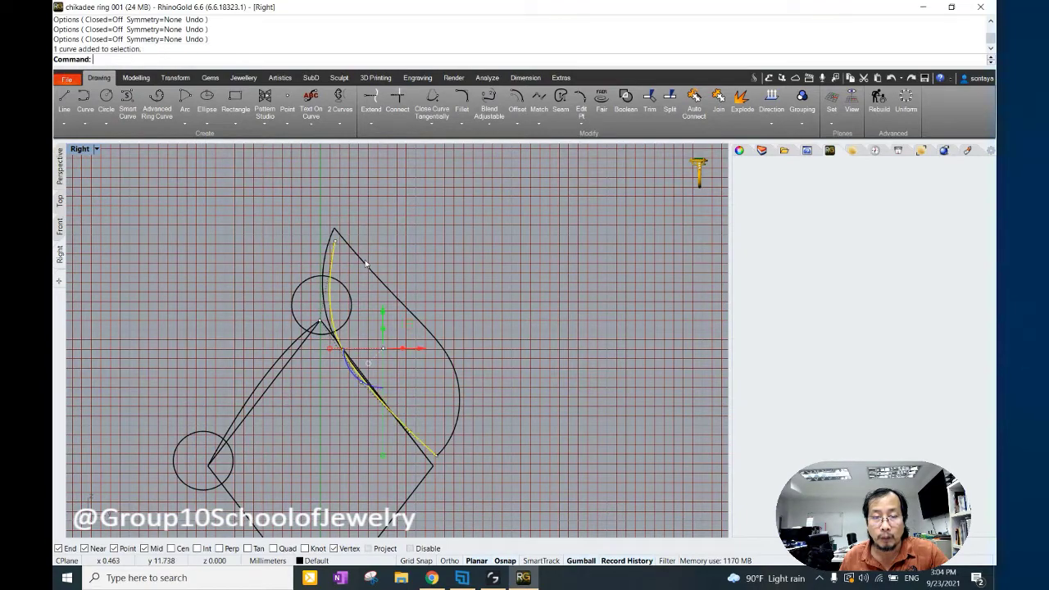
key(Delete)
Nudge the right-hand arc curve slightly left with Move.
scroll(366, 263, down, 1)
click(381, 280)
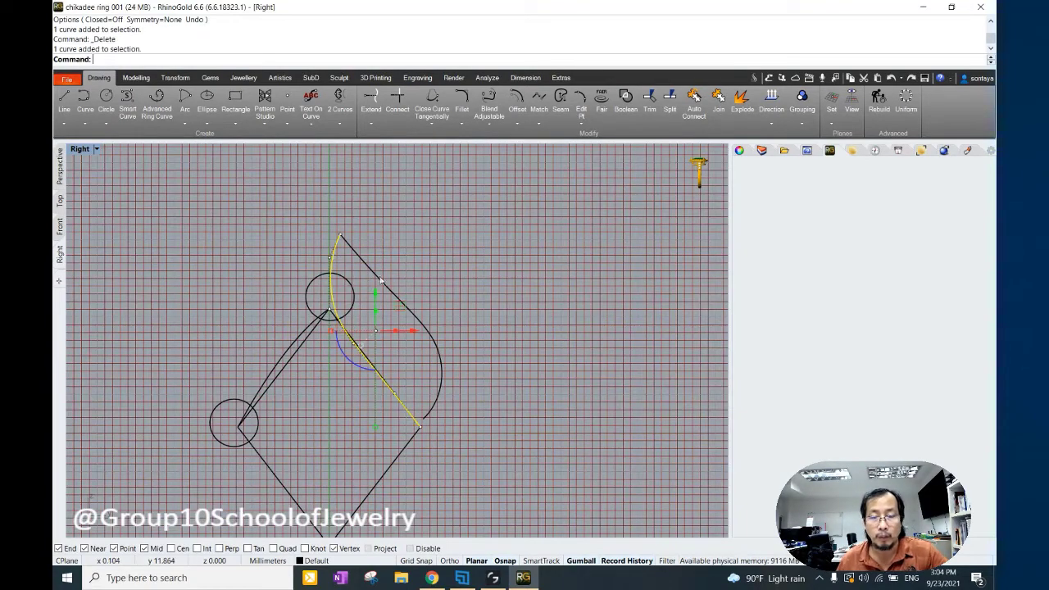
click(439, 400)
scroll(434, 426, up, 2)
click(174, 77)
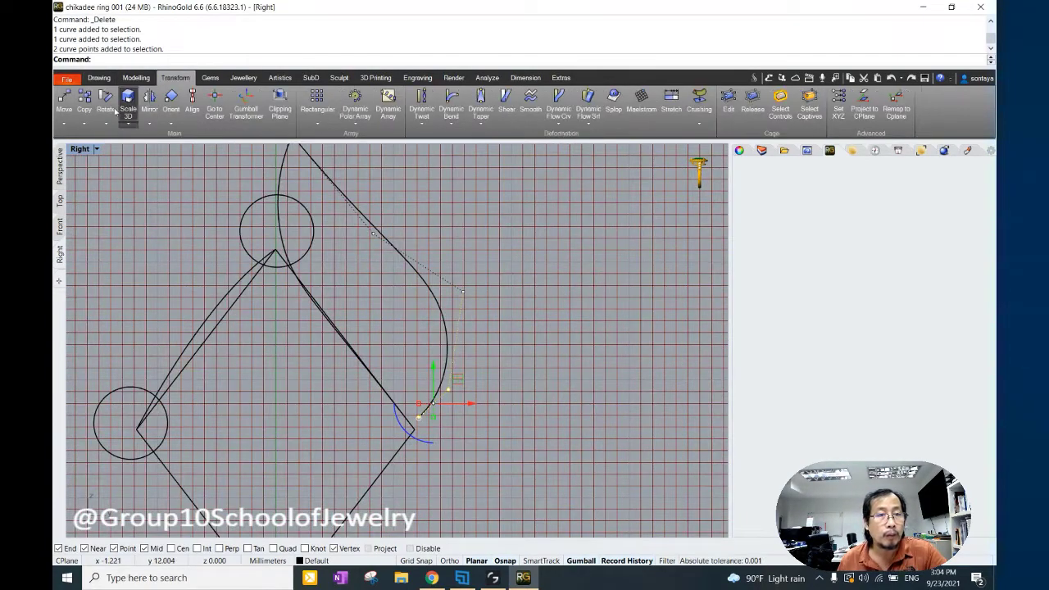
click(64, 103)
click(422, 427)
click(416, 427)
scroll(465, 365, down, 2)
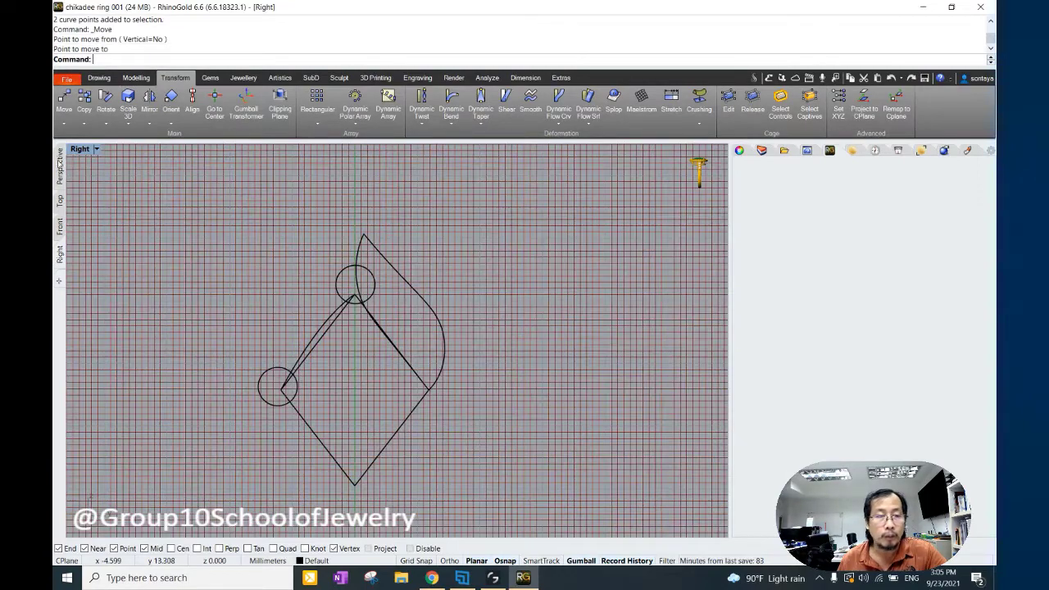
Try projecting the long curve onto the CPlane, then undo the projection.
click(59, 164)
scroll(438, 366, up, 3)
click(402, 326)
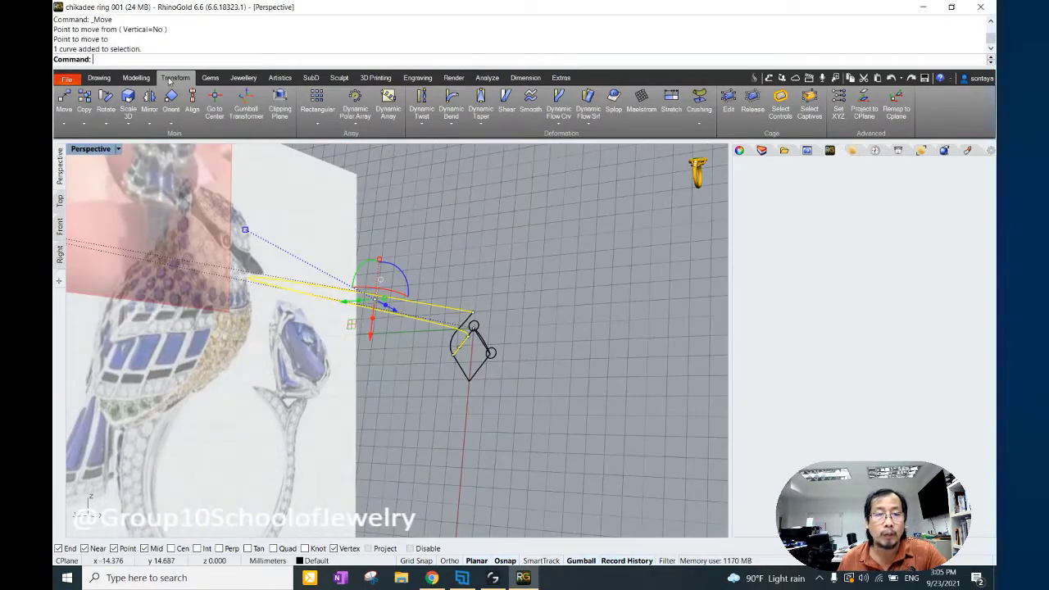
click(864, 103)
click(175, 59)
scroll(524, 327, up, 2)
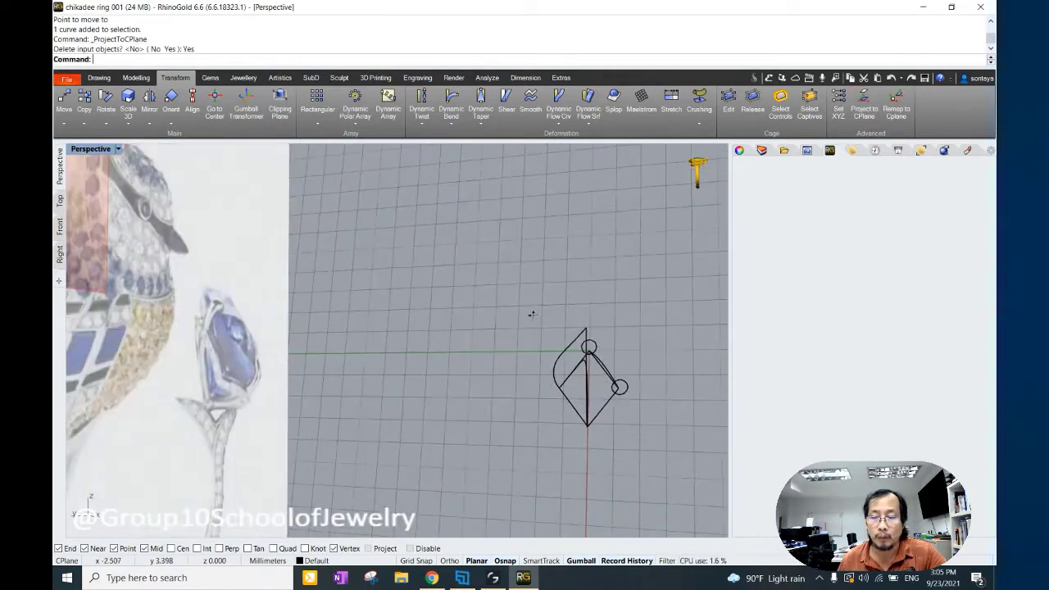
key(ctrl+z)
click(871, 115)
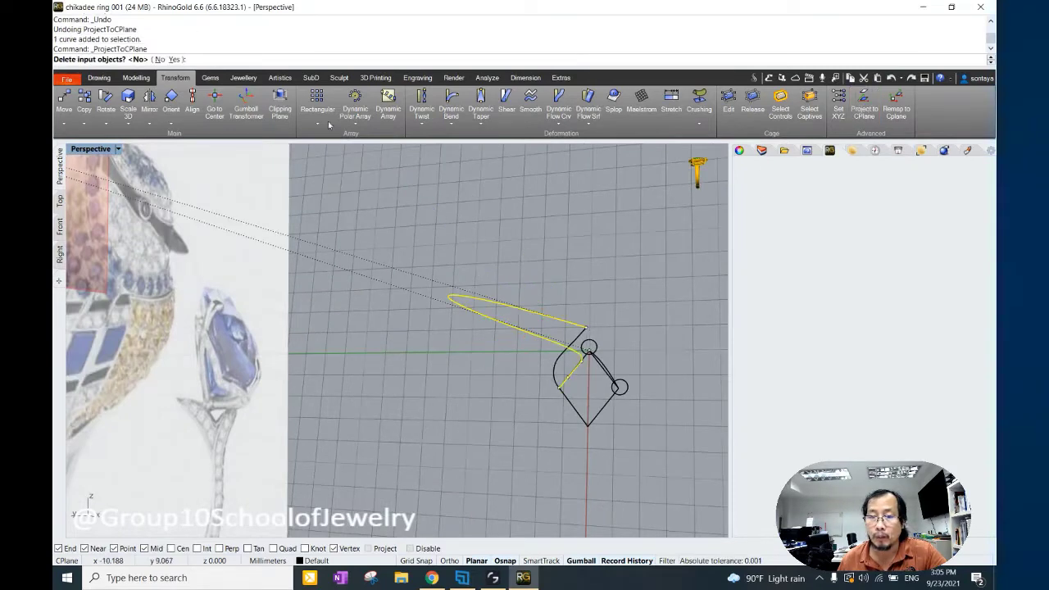
click(174, 59)
click(59, 200)
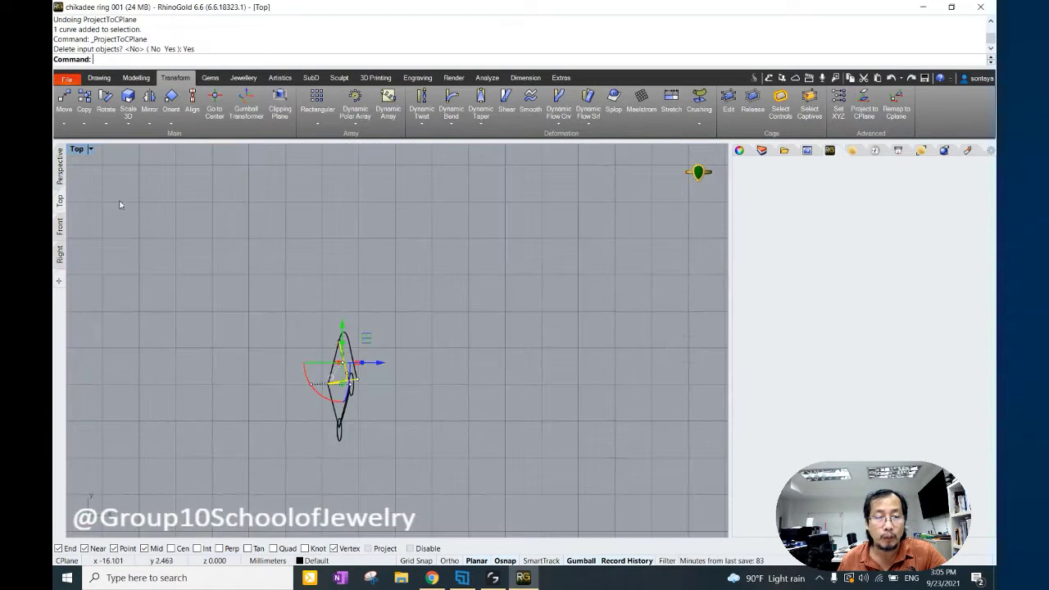
click(59, 164)
key(ctrl+z)
key(ctrl+z)
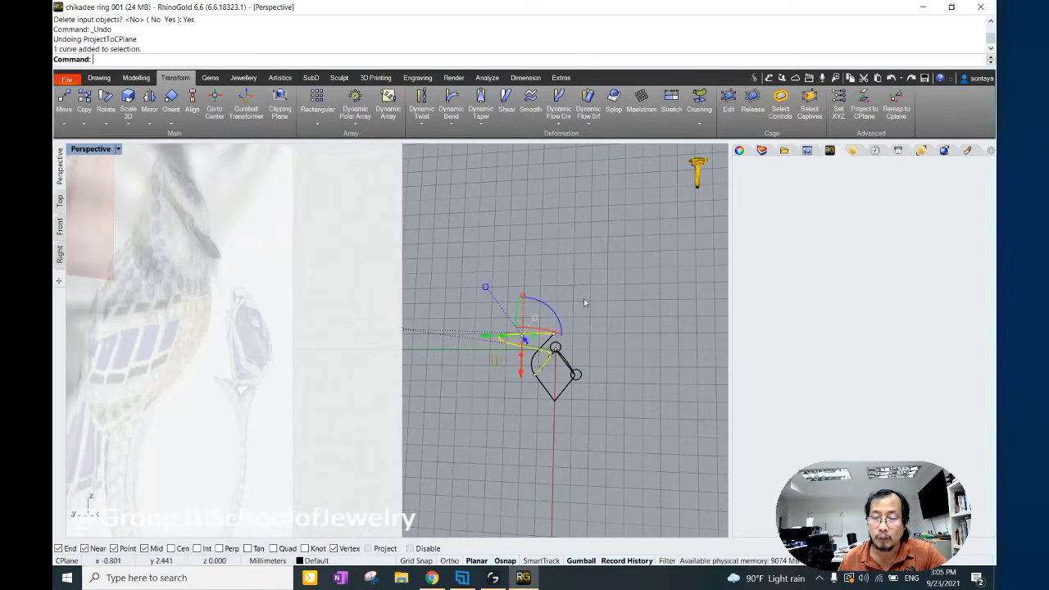
key(ctrl+z)
key(ctrl+z)
Zoom in on the bridge curves and select them, abandoning a started move.
key(Home)
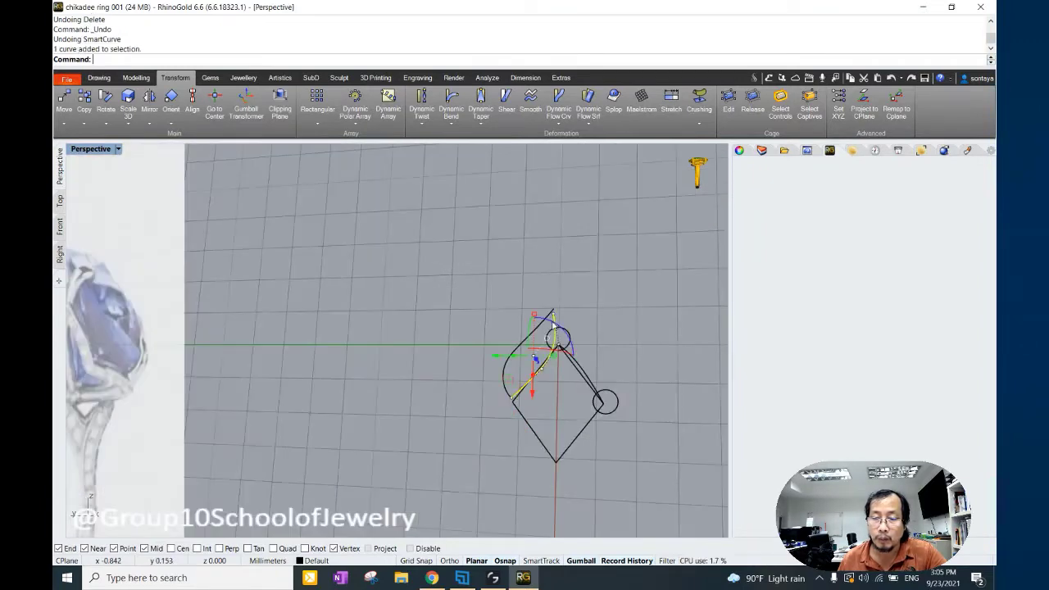
key(Home)
click(559, 307)
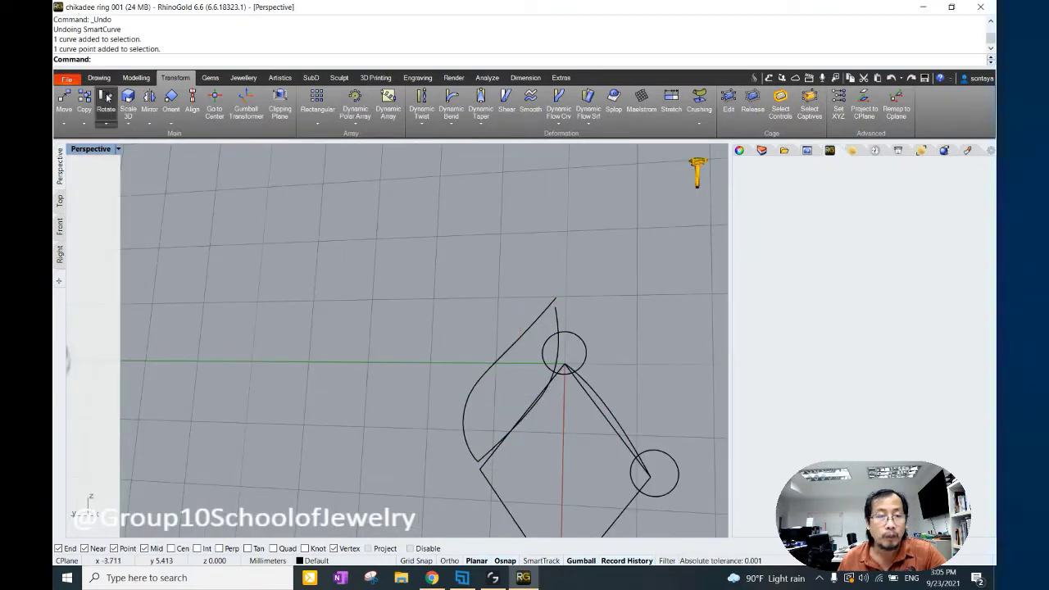
click(63, 103)
click(557, 313)
key(Return)
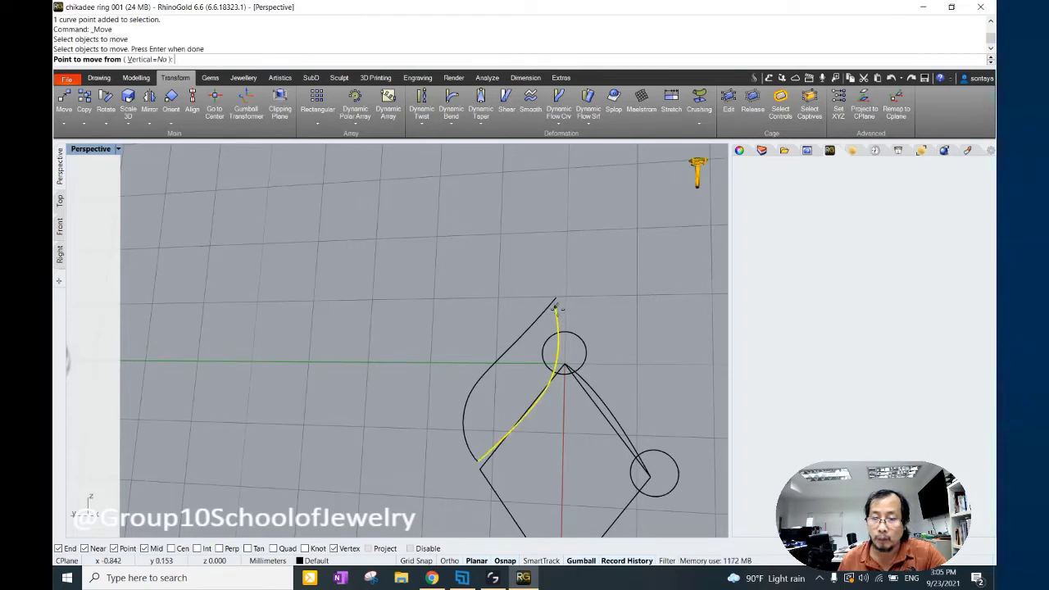
key(Escape)
click(556, 301)
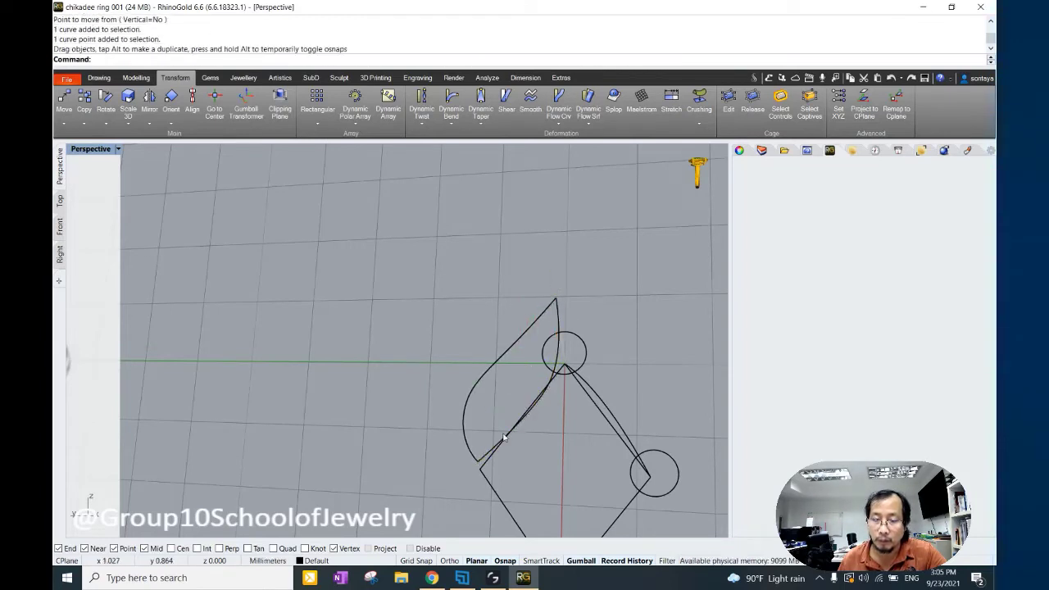
click(504, 438)
click(566, 365)
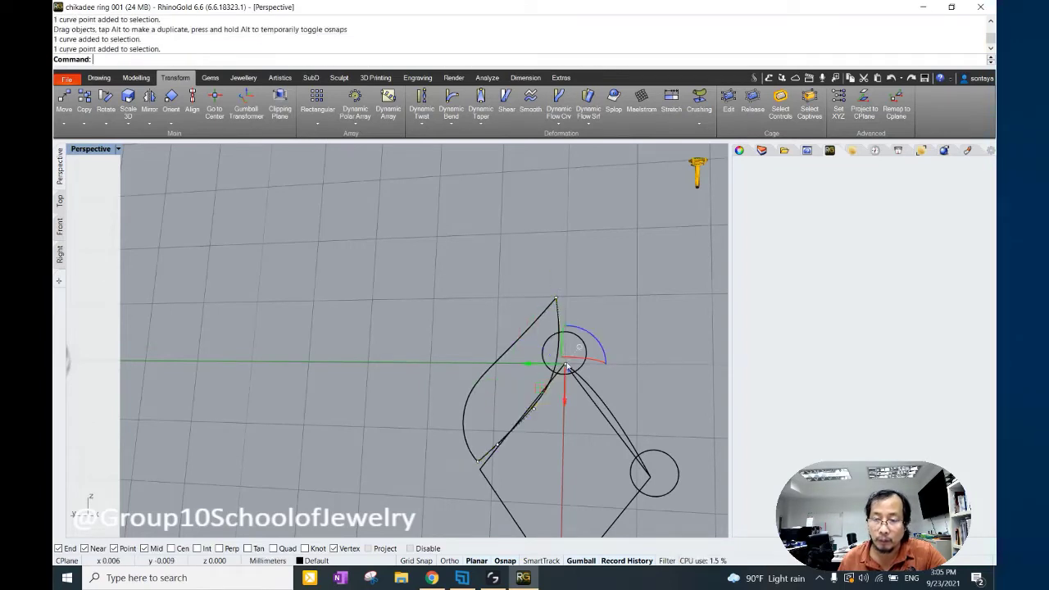
click(555, 300)
Turn on control points for both bridge curves and drag the tip and lower points.
text(a)
key(Return)
click(555, 300)
drag(533, 325, 495, 325)
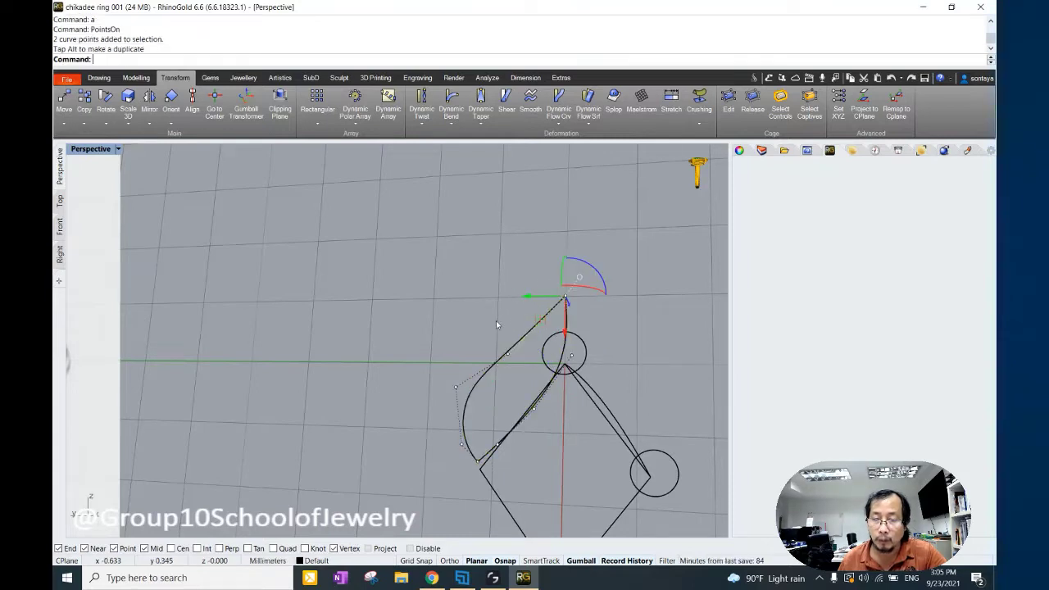
mouse_move(489, 432)
mouse_down()
mouse_move(432, 485)
mouse_move(445, 480)
mouse_up()
scroll(434, 346, down, 5)
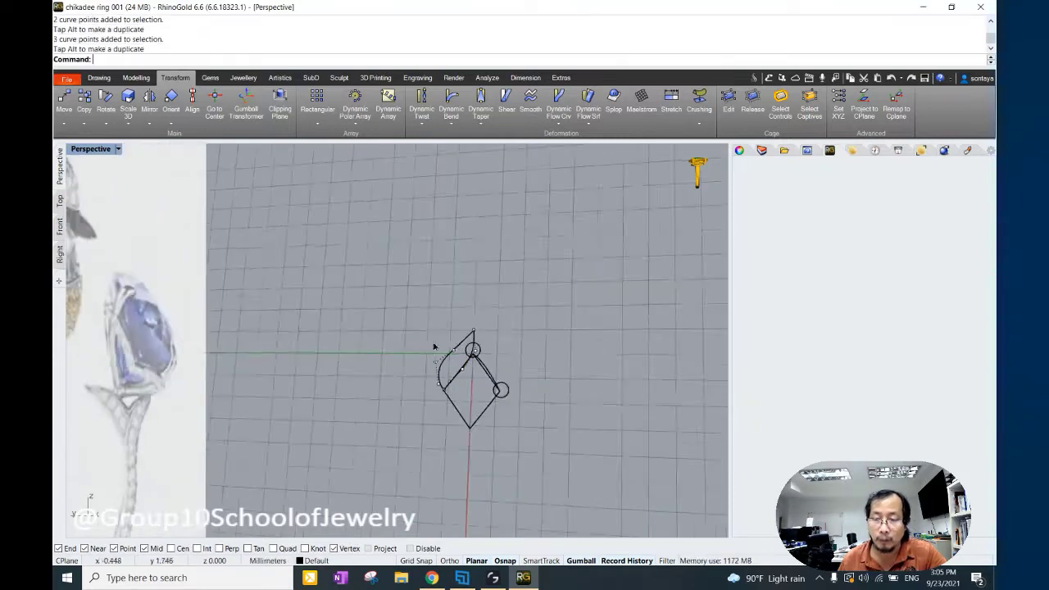
scroll(439, 318, up, 2)
scroll(459, 321, up, 3)
scroll(475, 324, down, 5)
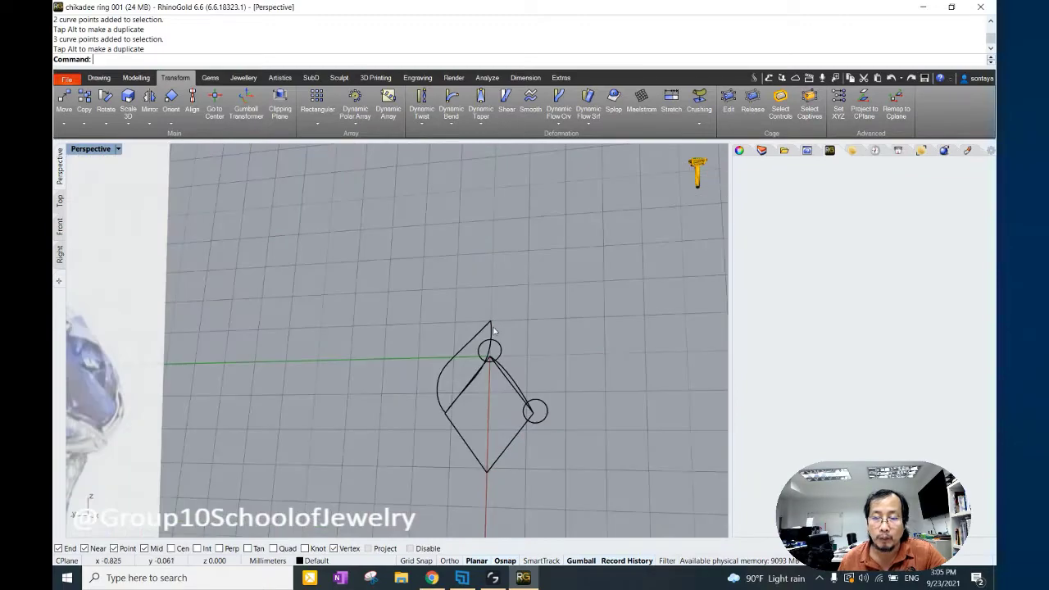
Adjust another control point to smooth the bridge outline against the diamond's edge.
click(460, 352)
click(432, 370)
drag(410, 402, 414, 395)
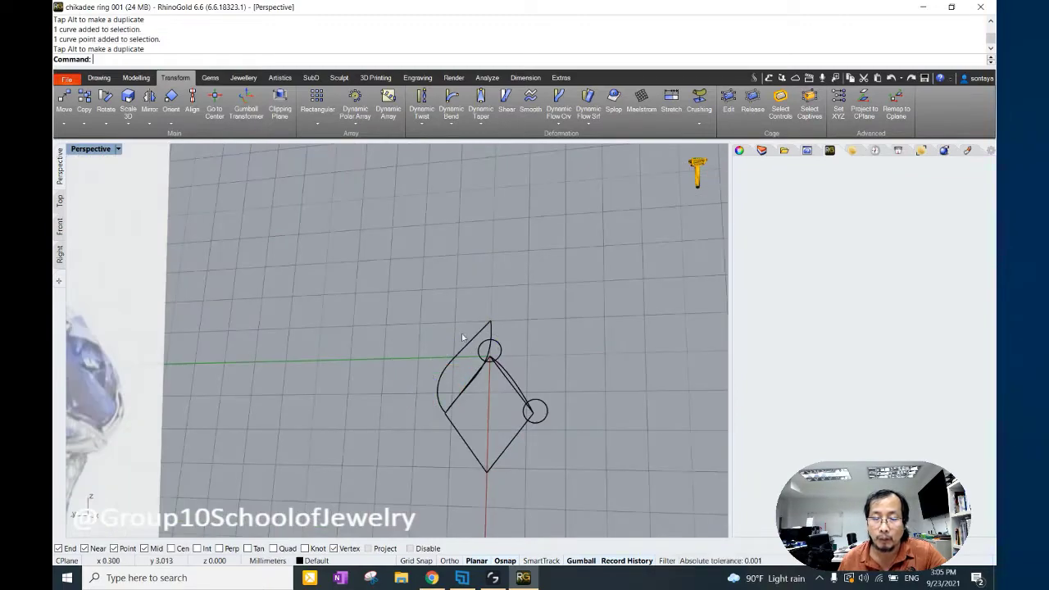
scroll(434, 328, down, 3)
scroll(434, 326, down, 3)
scroll(434, 327, up, 3)
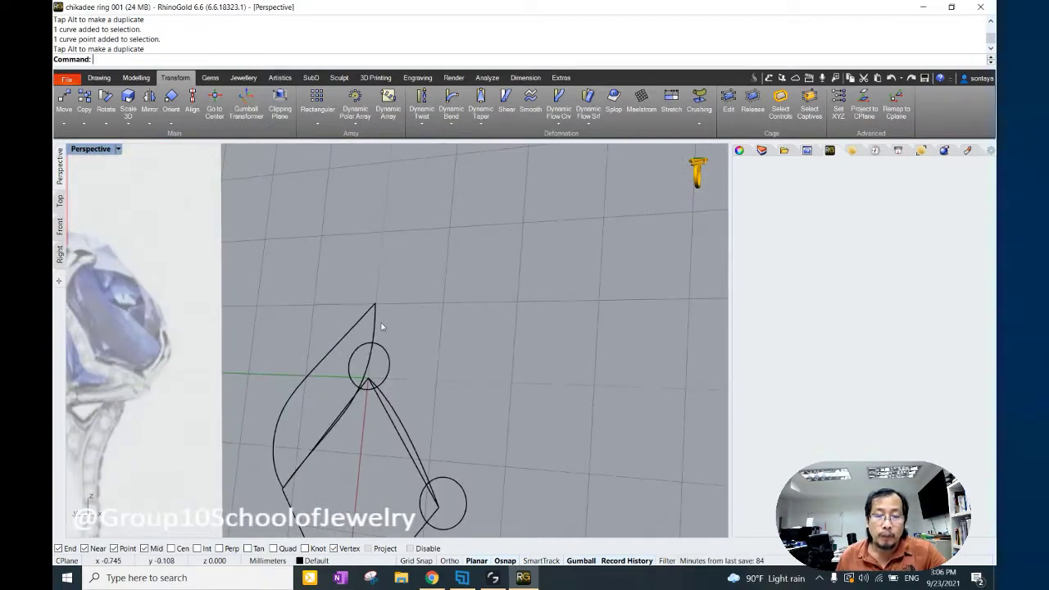
scroll(409, 328, down, 3)
click(59, 200)
click(59, 167)
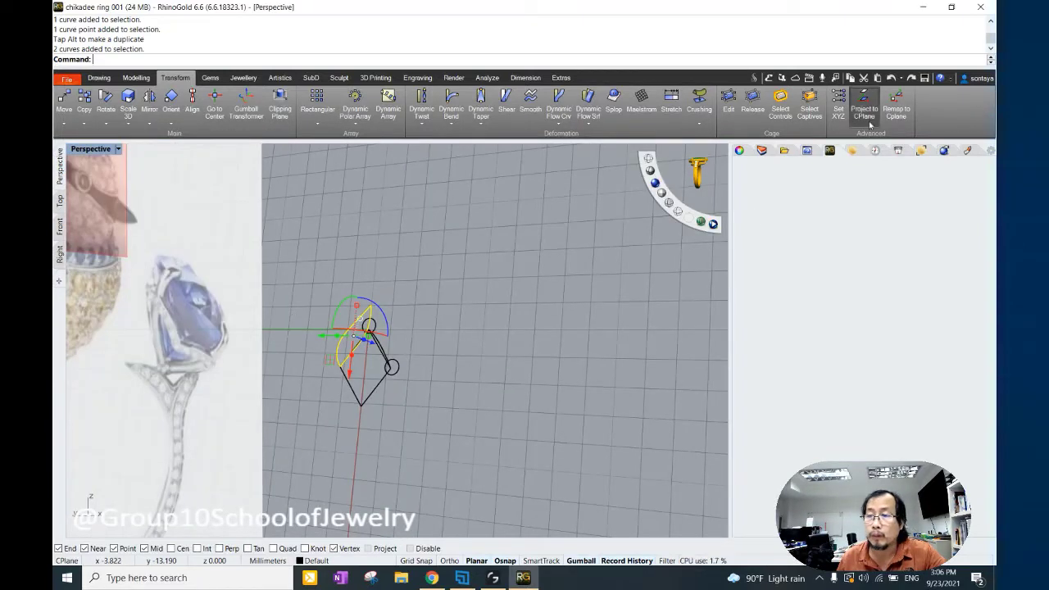
Set the construction plane to World Top.
click(99, 78)
click(852, 105)
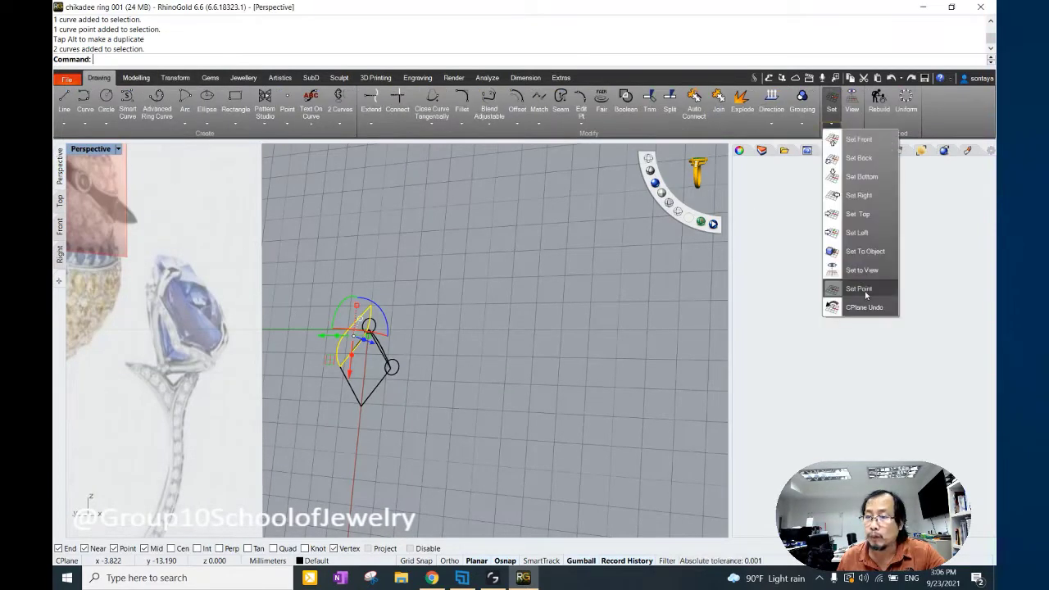
click(856, 232)
right_drag(611, 270, 477, 301)
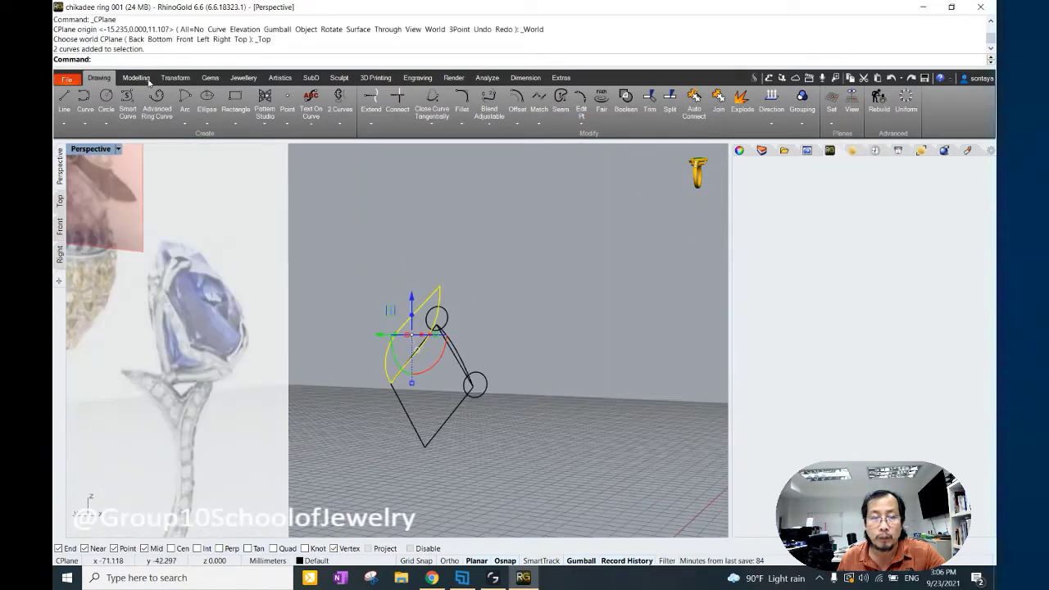
Extrude the bridge curves with BothSides=Yes into a solid.
click(136, 78)
click(244, 103)
text(V)
key(Return)
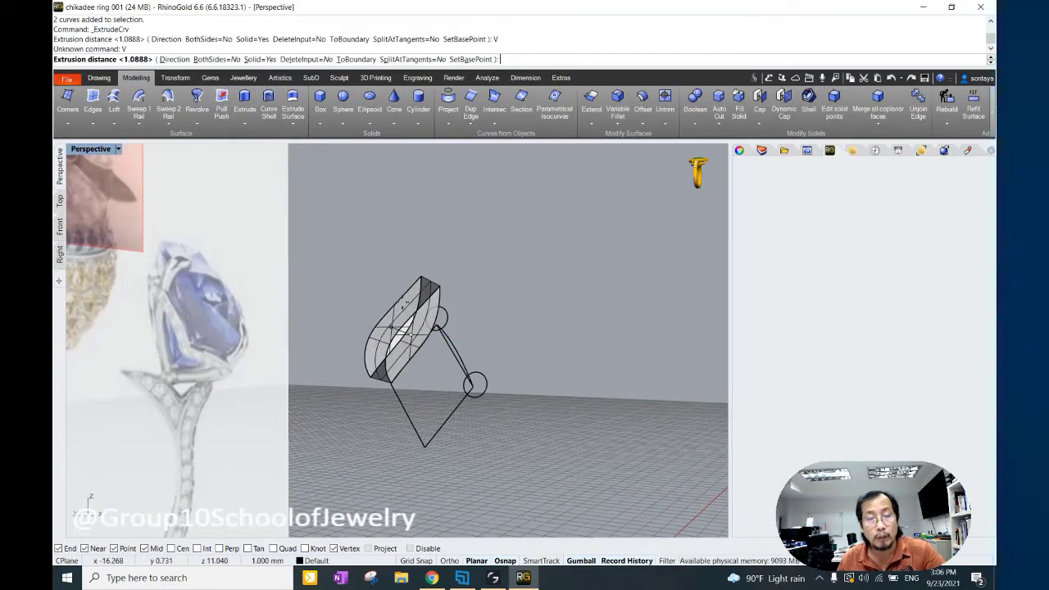
key(Return)
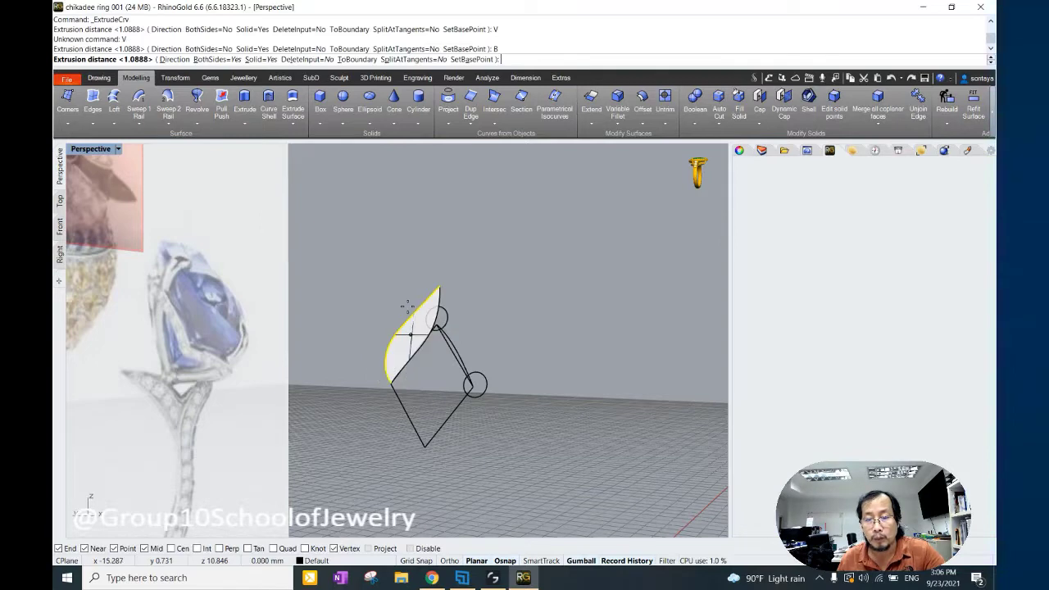
key(Return)
mouse_move(468, 305)
right_down()
mouse_move(449, 334)
mouse_move(154, 298)
right_up()
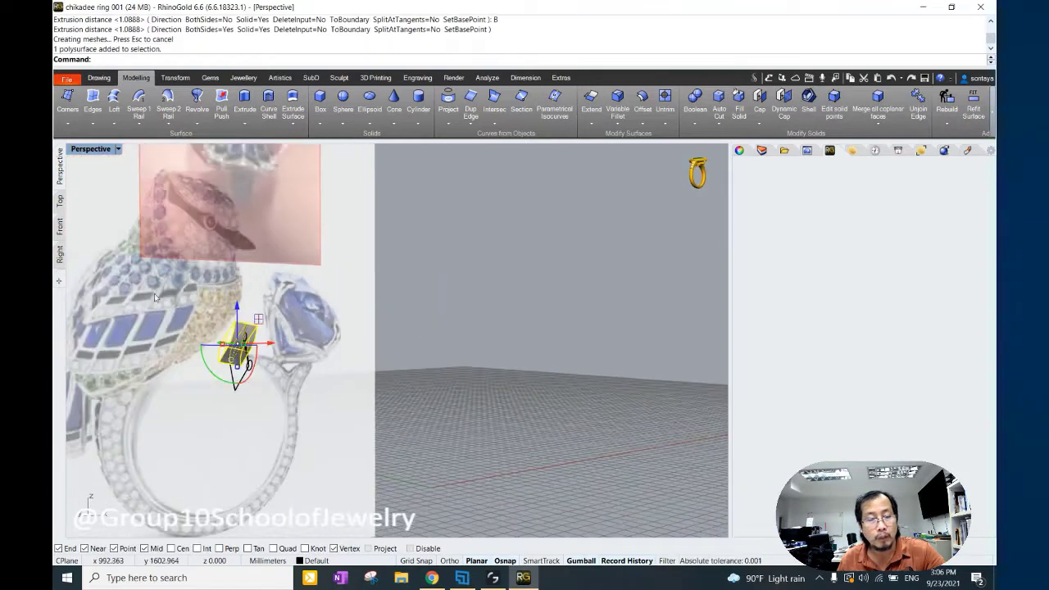
Inspect the extruded bridge piece in the Right and Front views.
key(ctrl+Tab)
key(ctrl+Tab)
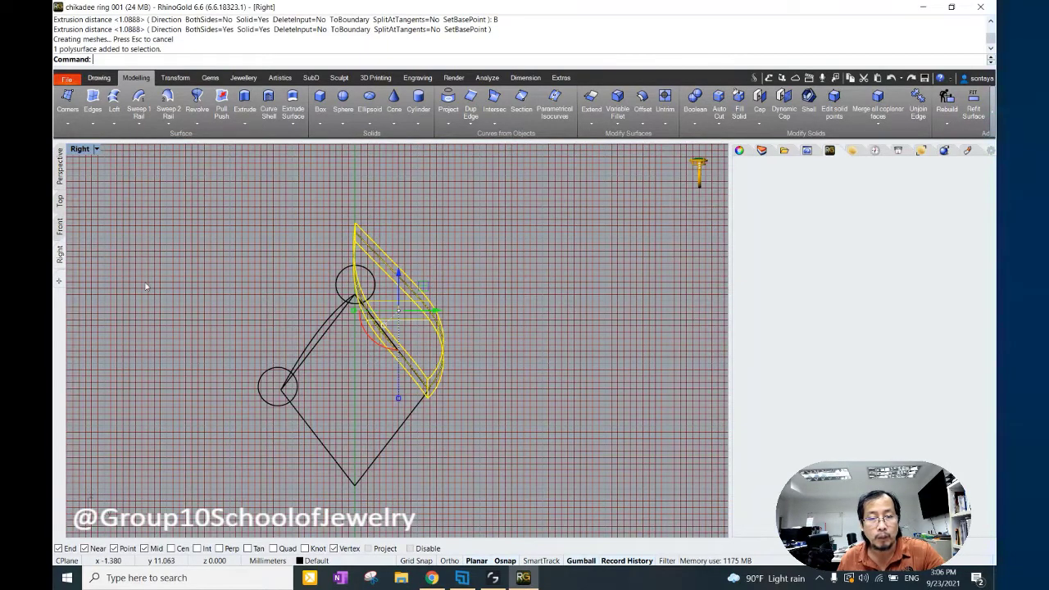
key(ctrl+Tab)
key(ctrl+Tab)
key(ctrl+Tab)
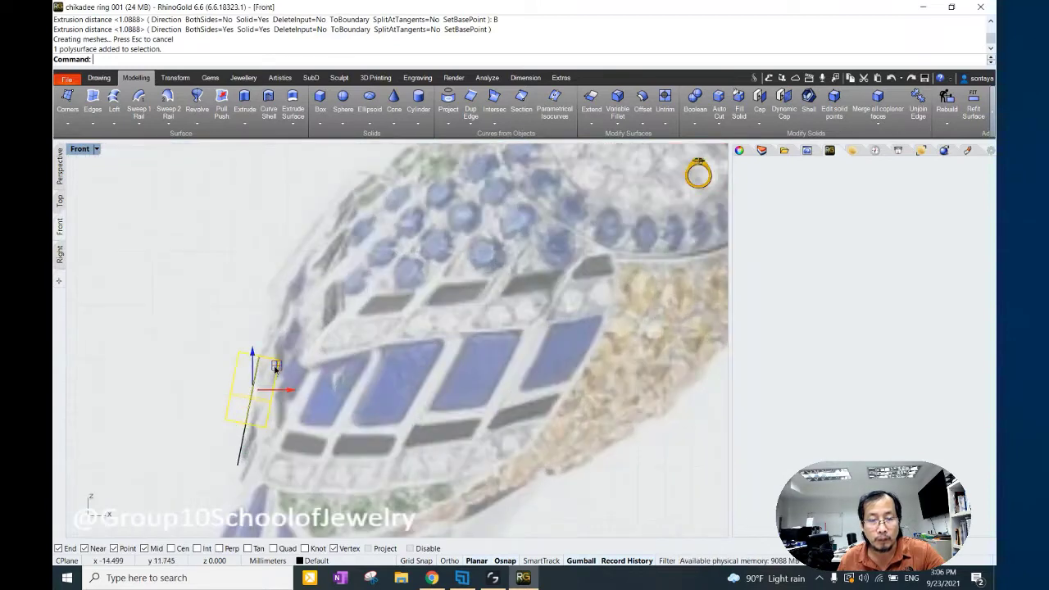
key(ctrl+Tab)
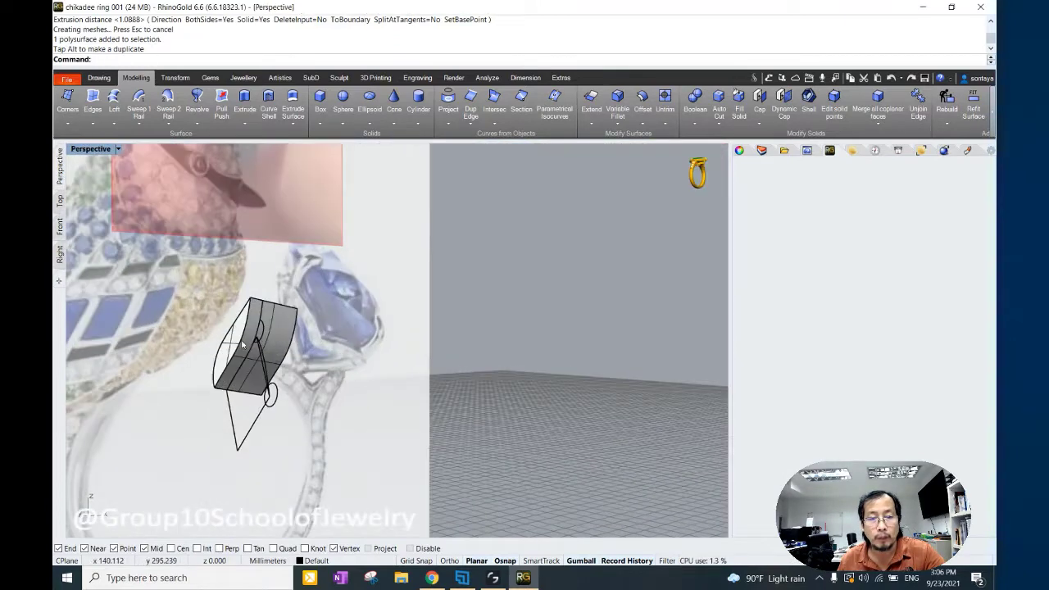
click(175, 77)
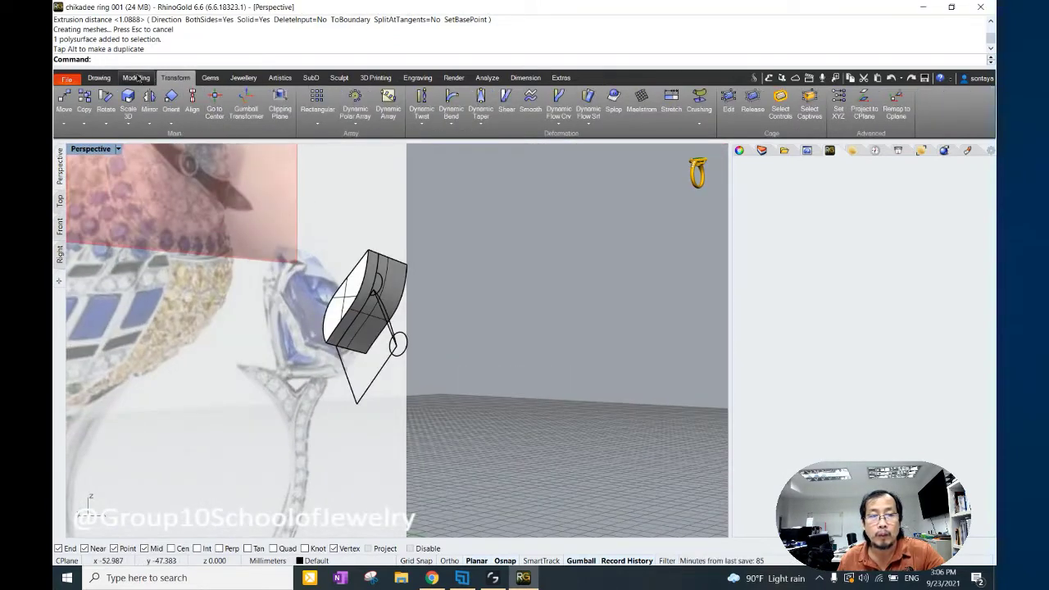
click(137, 78)
Fillet the bridge edge at radius 0.1, undo it, and redo the fillet at radius 0.2.
click(617, 98)
text(.1)
key(Return)
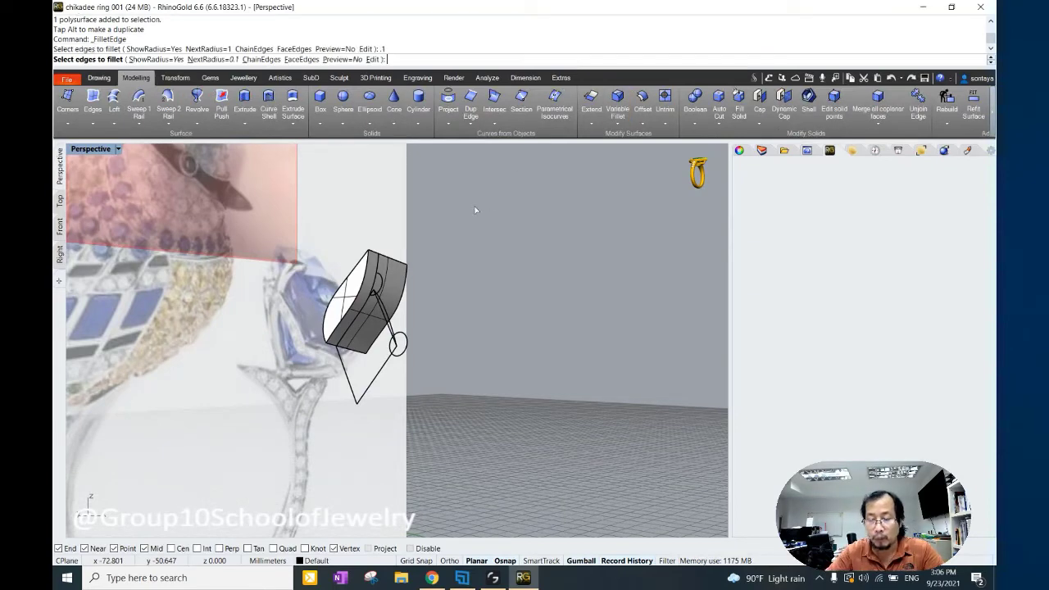
click(367, 281)
key(Return)
key(Return)
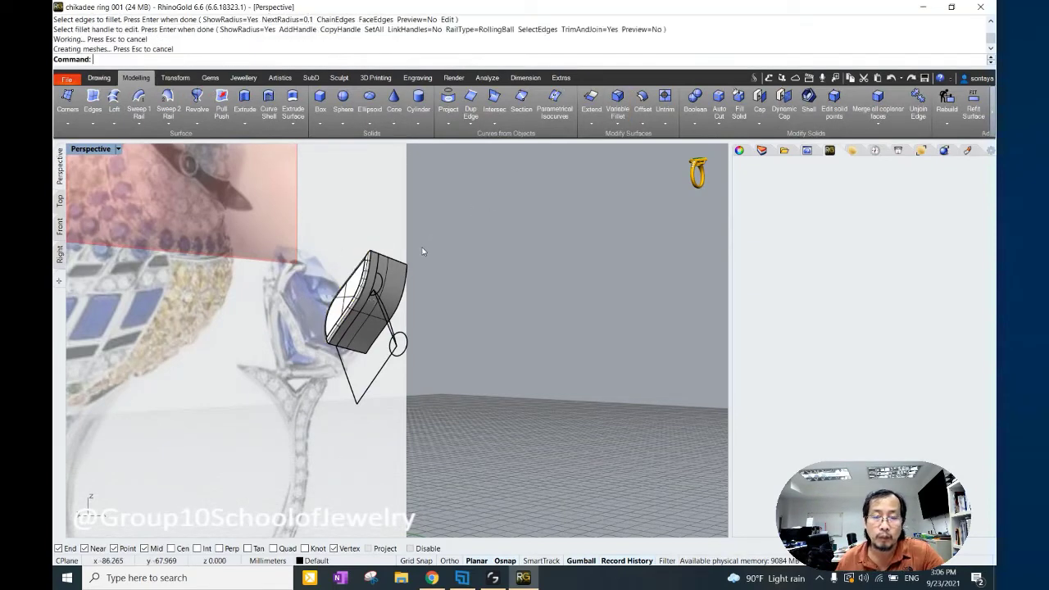
key(ctrl+z)
key(Return)
text(.2)
key(Return)
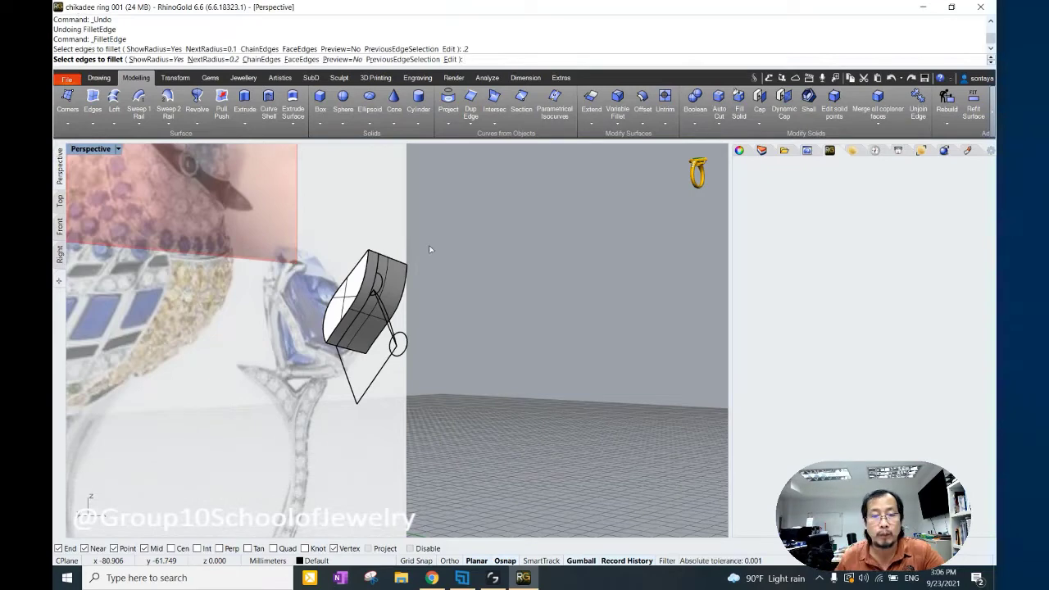
key(Return)
key(Return)
Select the small circle curve and extrude it into a short cylinder.
click(400, 283)
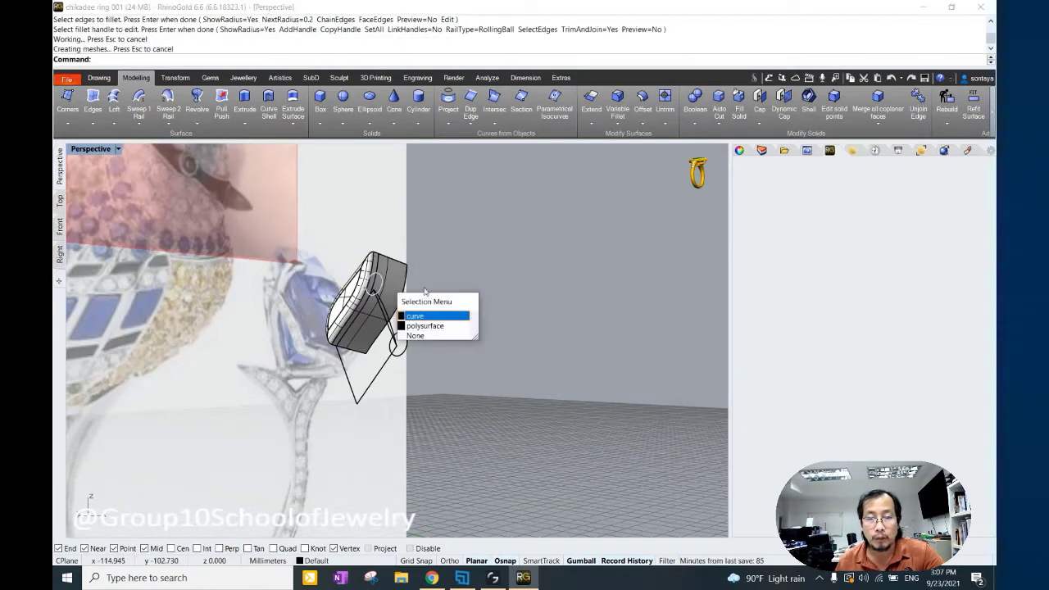
click(425, 318)
click(245, 100)
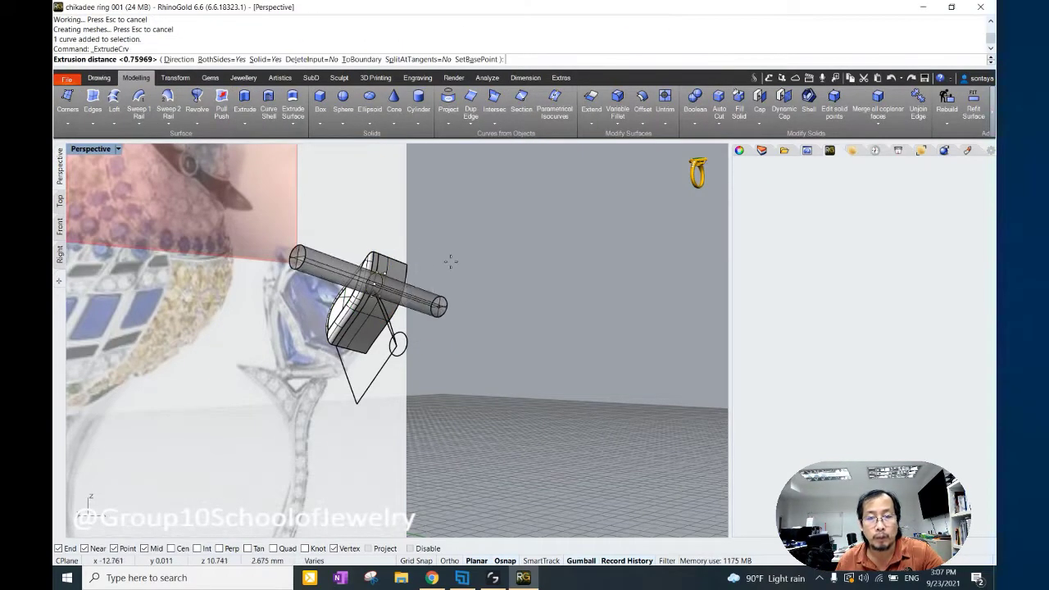
right_drag(445, 235, 271, 325)
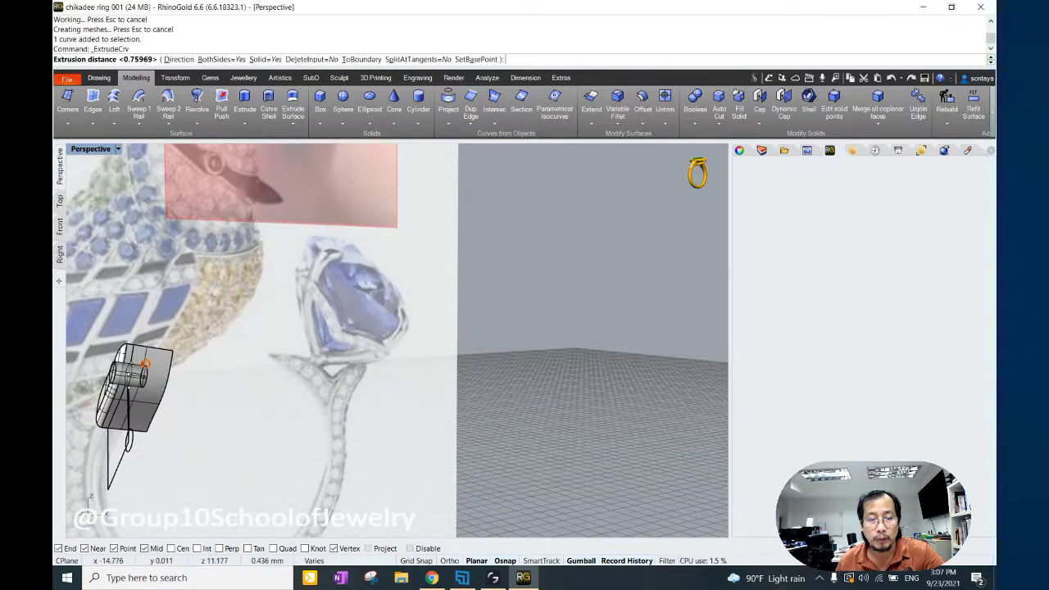
click(144, 363)
right_drag(144, 363, 468, 194)
Try filleting the edges again while checking the Front and Perspective views, then cancel.
click(617, 102)
key(Return)
key(Return)
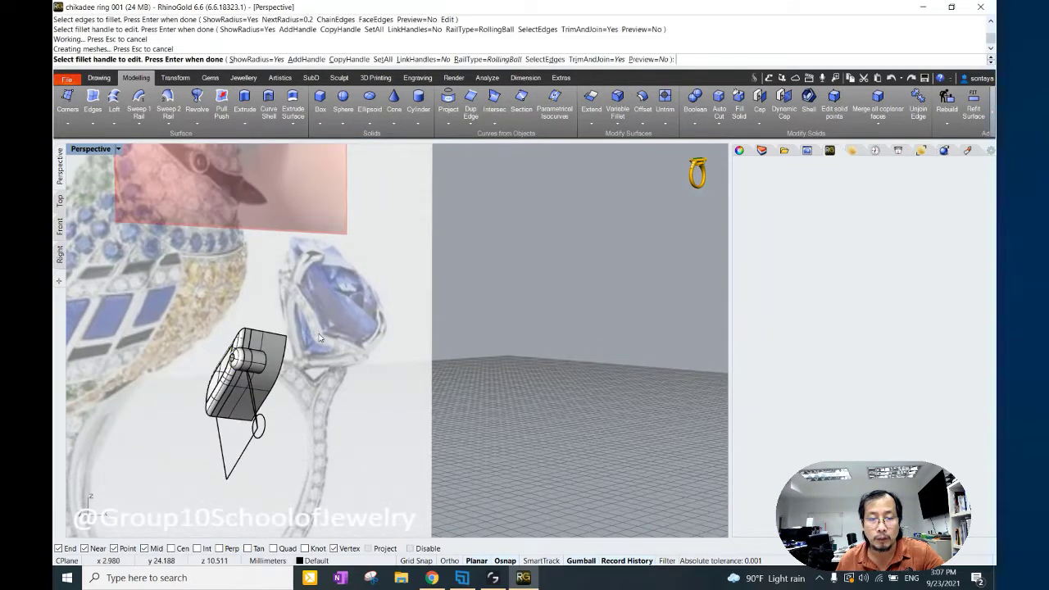
click(59, 226)
click(59, 164)
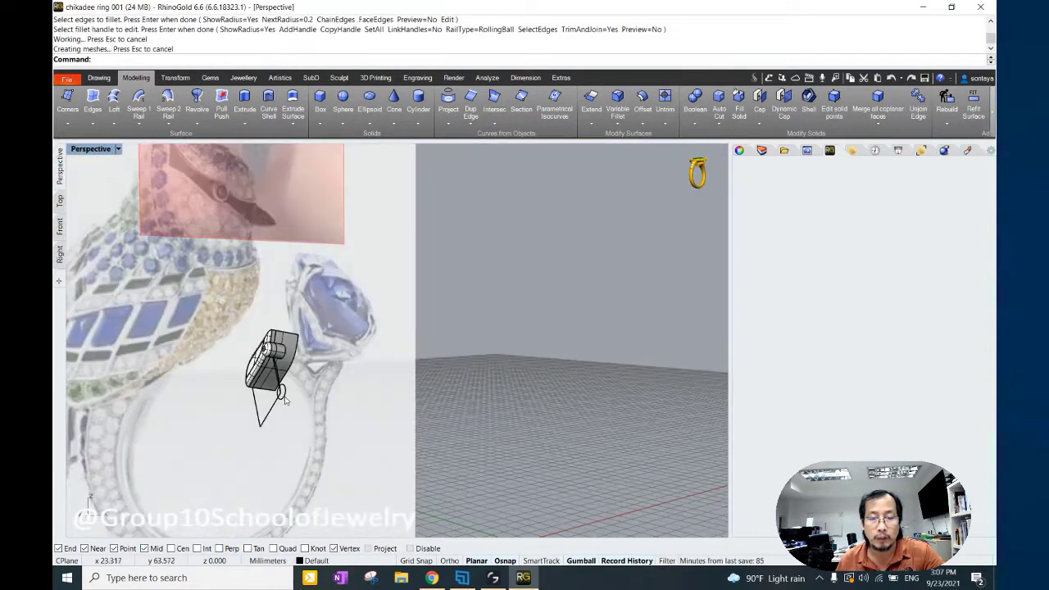
right_click(329, 373)
key(Escape)
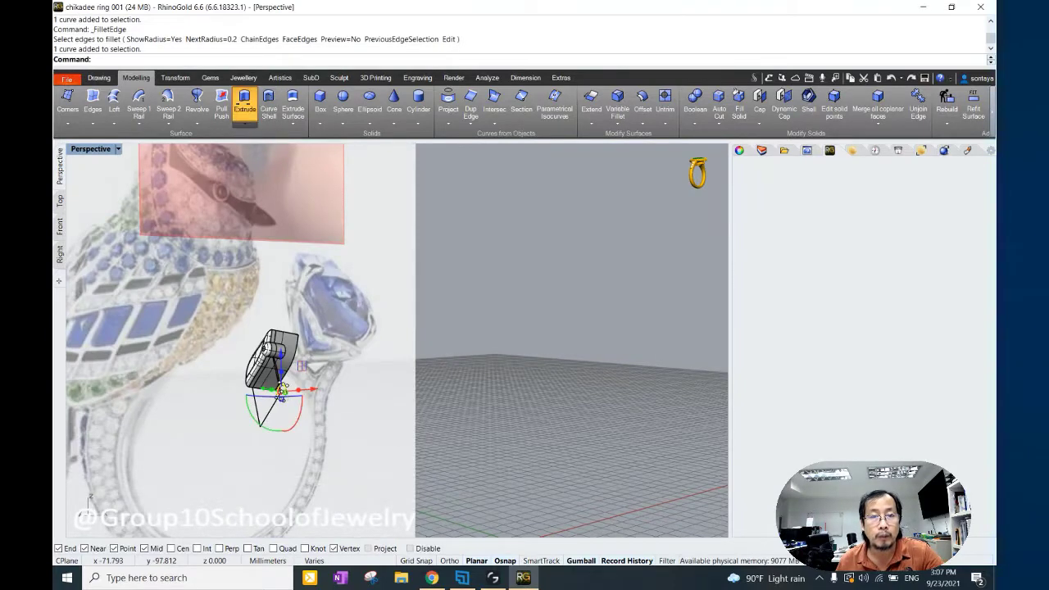
Extrude the bridge curve into a solid block.
click(244, 100)
click(59, 226)
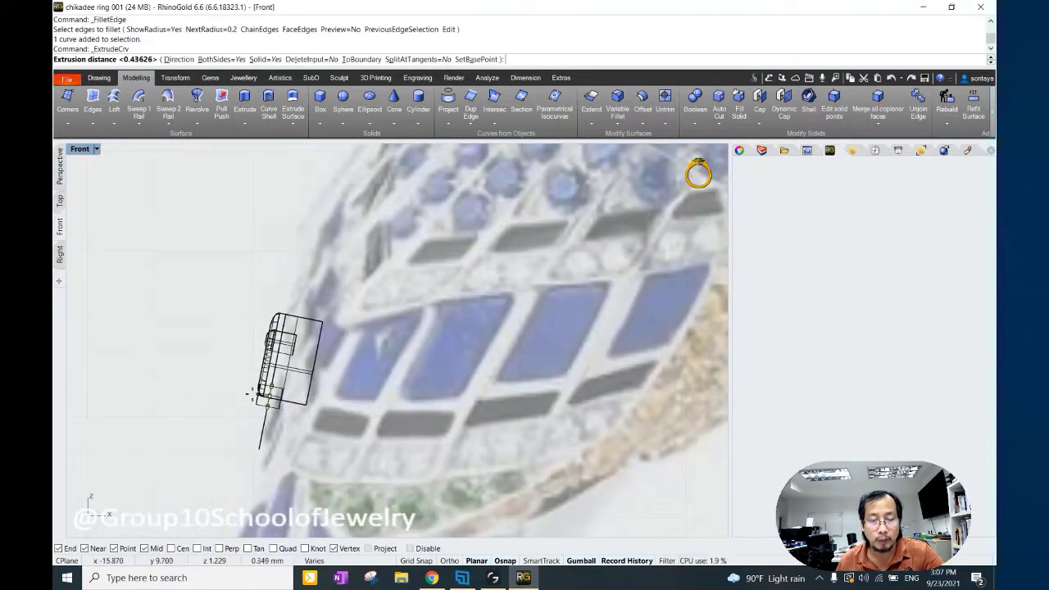
scroll(248, 394, up, 2)
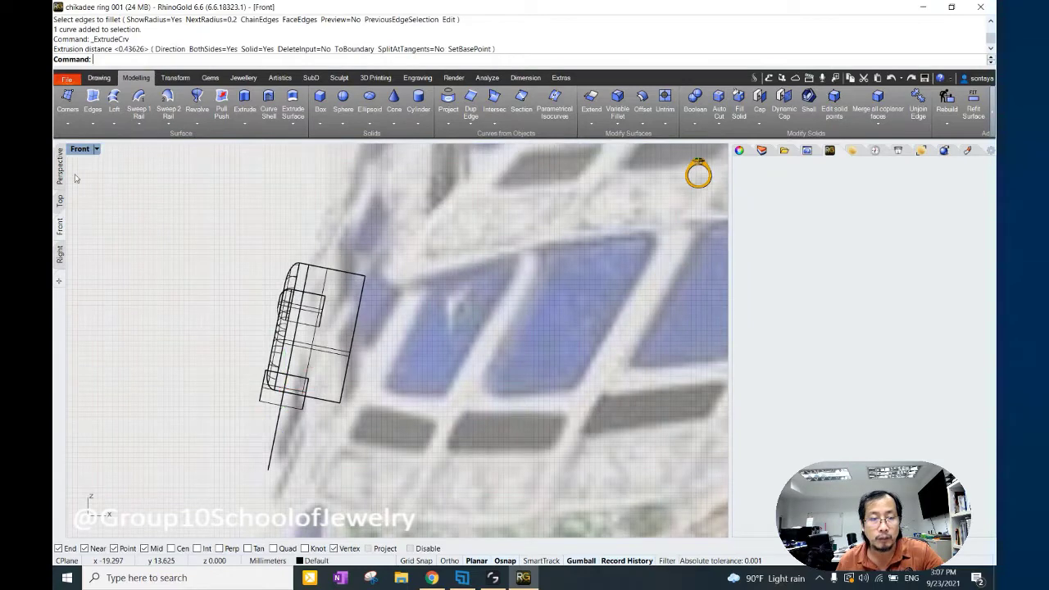
click(59, 166)
Cancel another edge fillet and select the bridge profile curve and extruded solid.
click(618, 103)
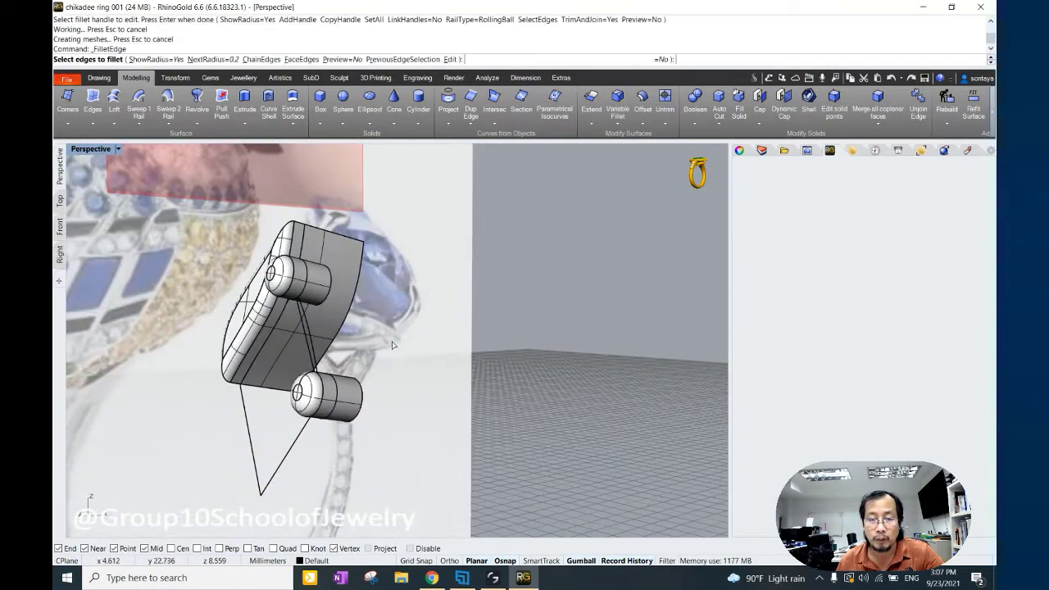
scroll(502, 365, down, 5)
key(Escape)
click(503, 366)
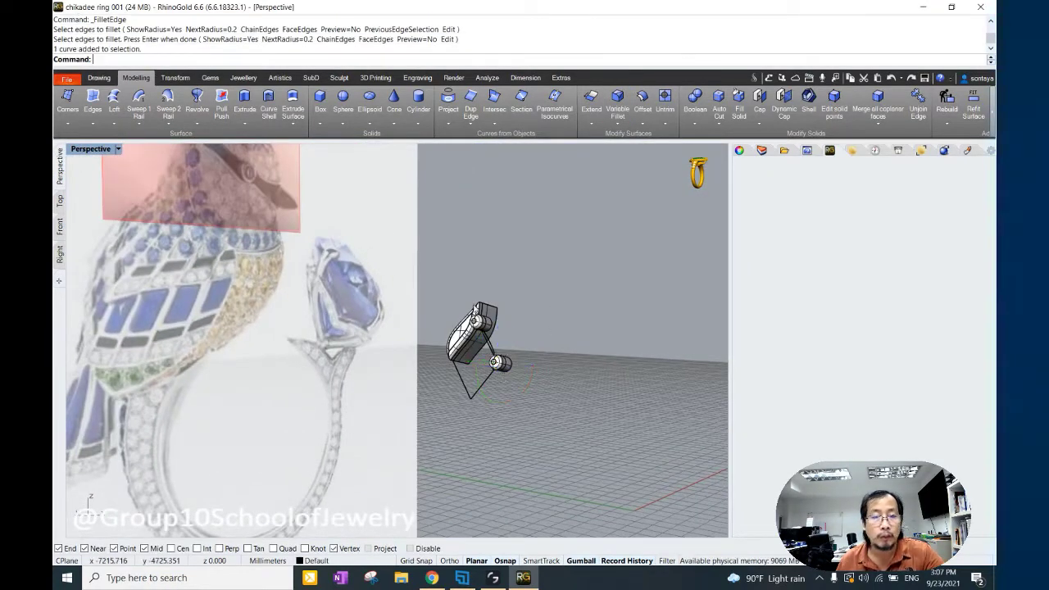
shift+click(475, 337)
Mirror the pieces across the X axis, replacing an undone Y-axis mirror.
click(175, 78)
click(149, 123)
click(192, 139)
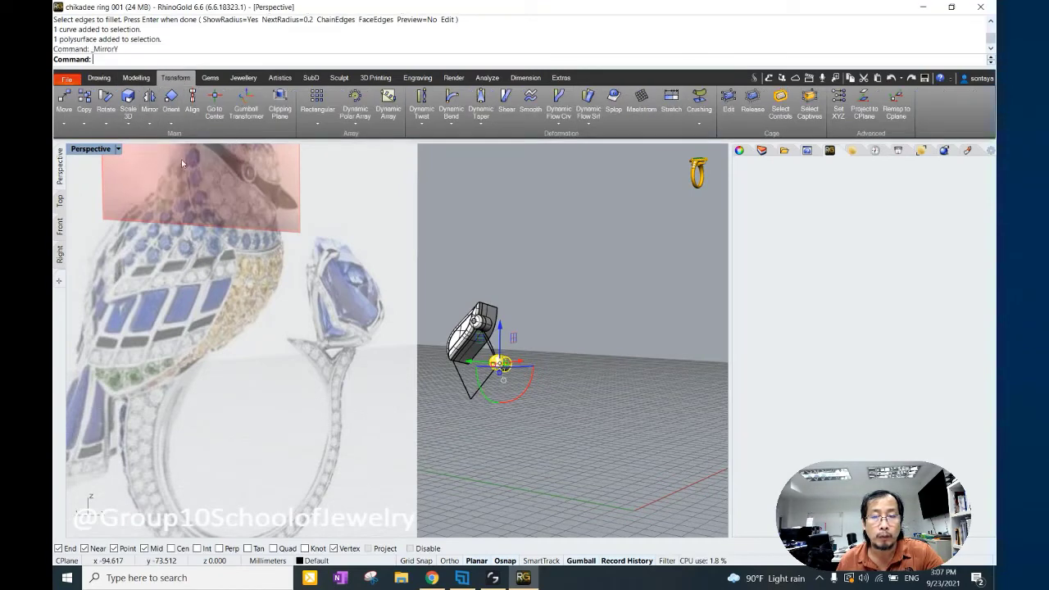
key(ctrl+z)
click(148, 124)
click(192, 139)
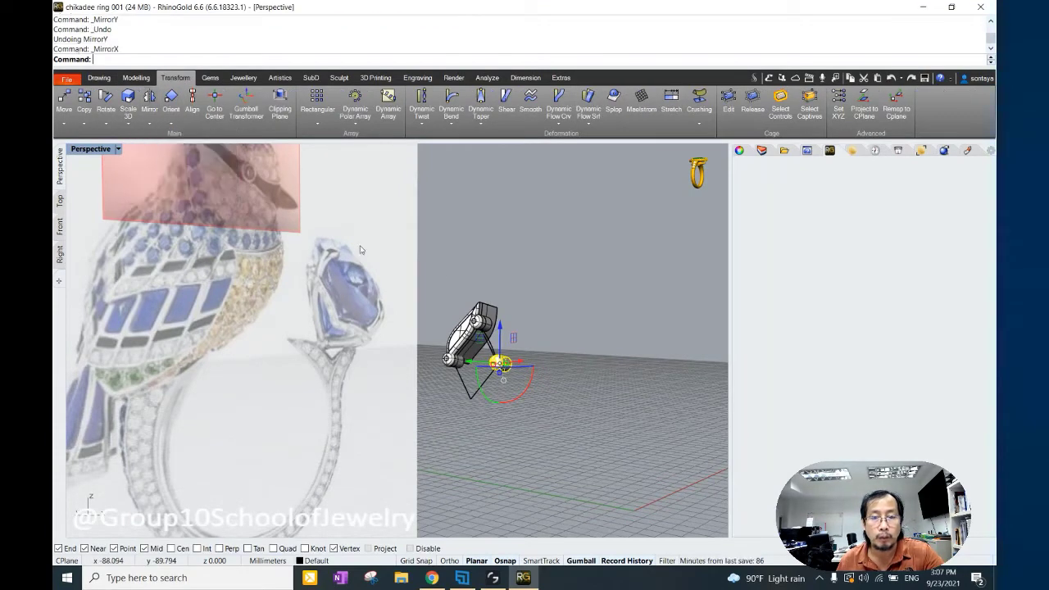
In the Front view, select the bridge curve and all remaining pieces.
scroll(107, 238, up, 3)
click(59, 253)
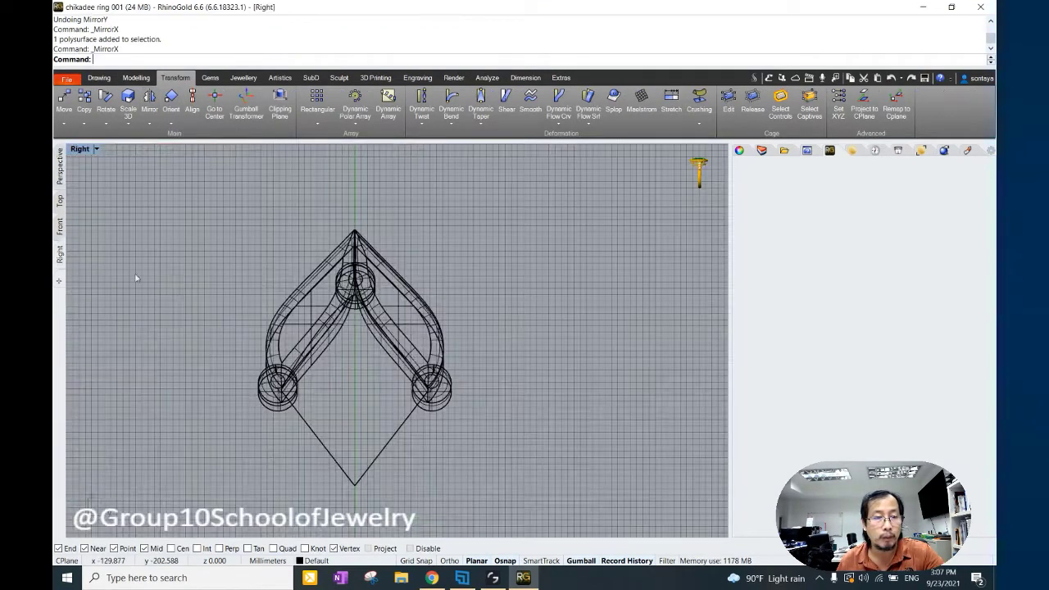
click(59, 227)
scroll(265, 269, up, 3)
click(279, 297)
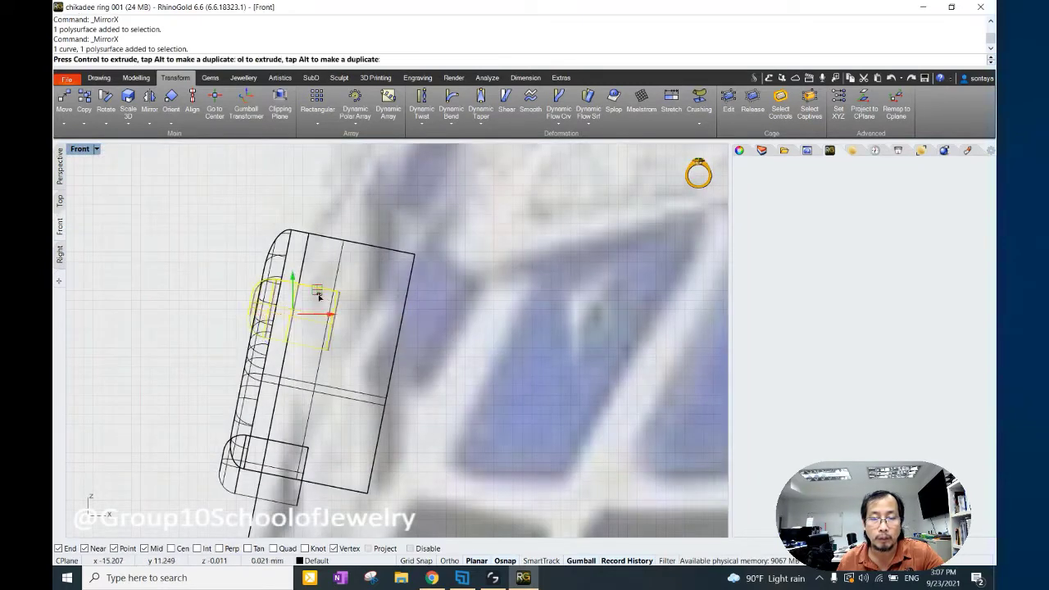
key(ctrl+a)
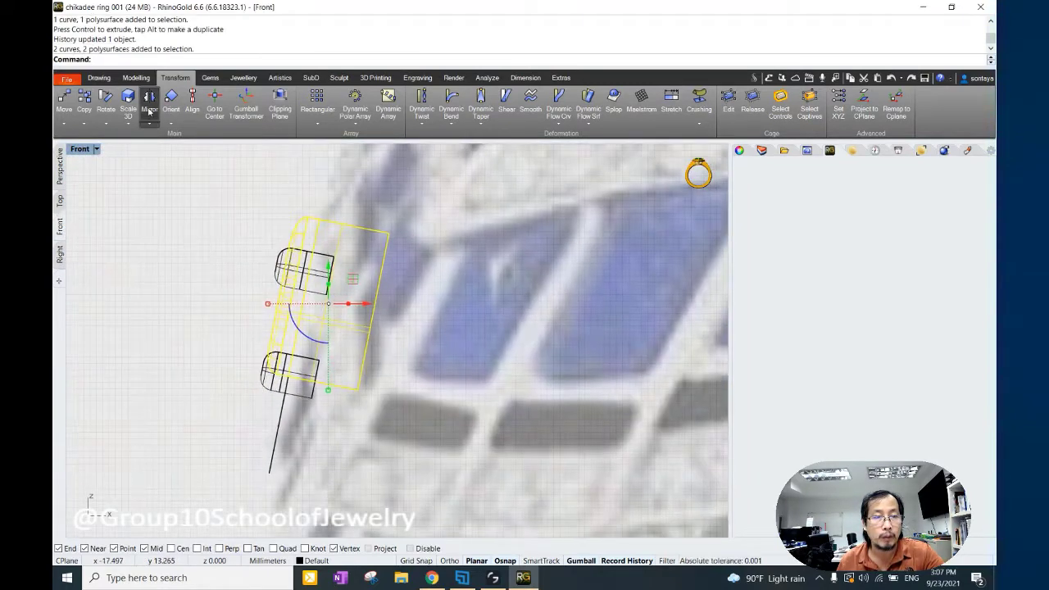
Mirror-copy all pieces across two vertical lines in the Front view, then view in Perspective.
click(149, 111)
click(318, 381)
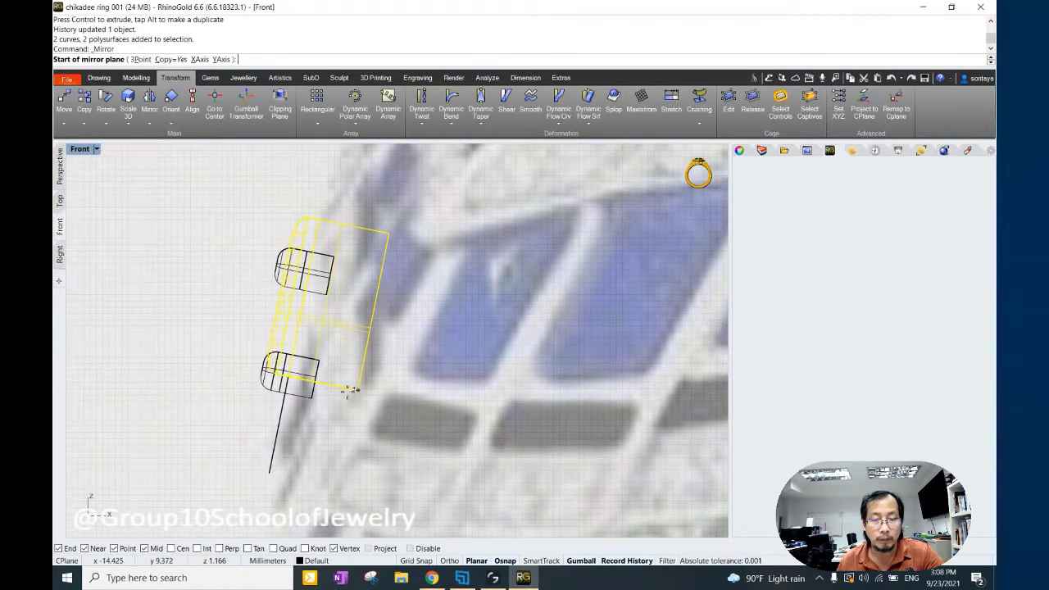
click(218, 361)
key(ctrl+a)
key(Return)
click(345, 385)
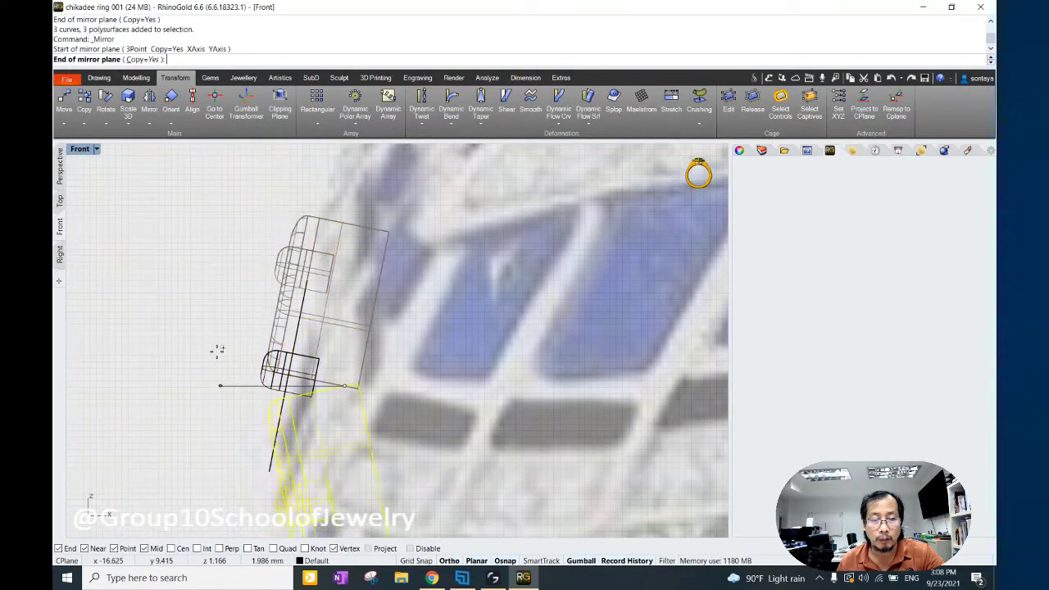
click(189, 355)
click(59, 174)
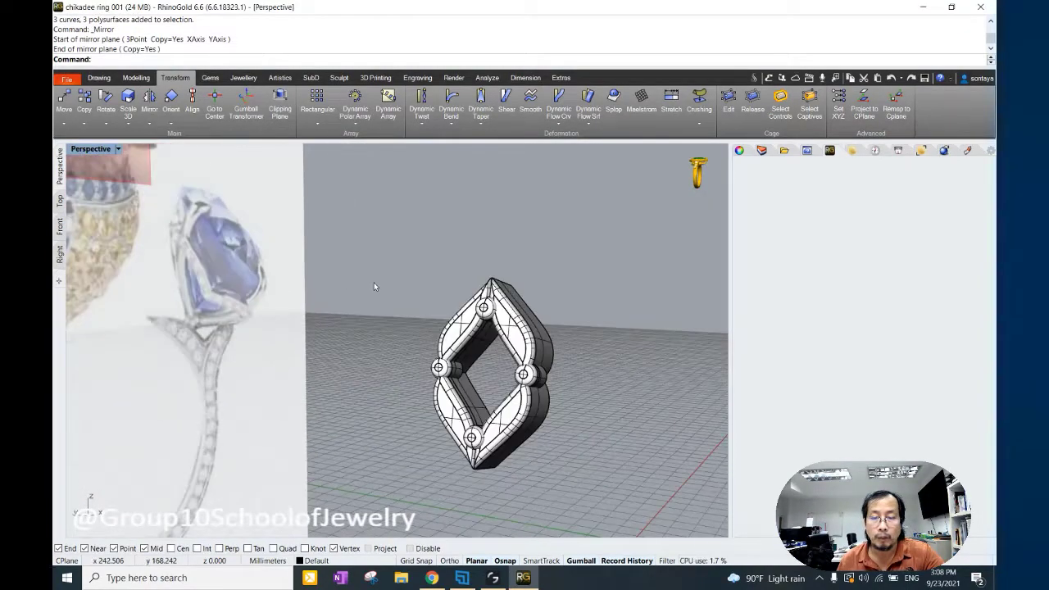
scroll(406, 305, down, 3)
Show all hidden objects so the bird body reappears around the setting.
key(ctrl+alt+h)
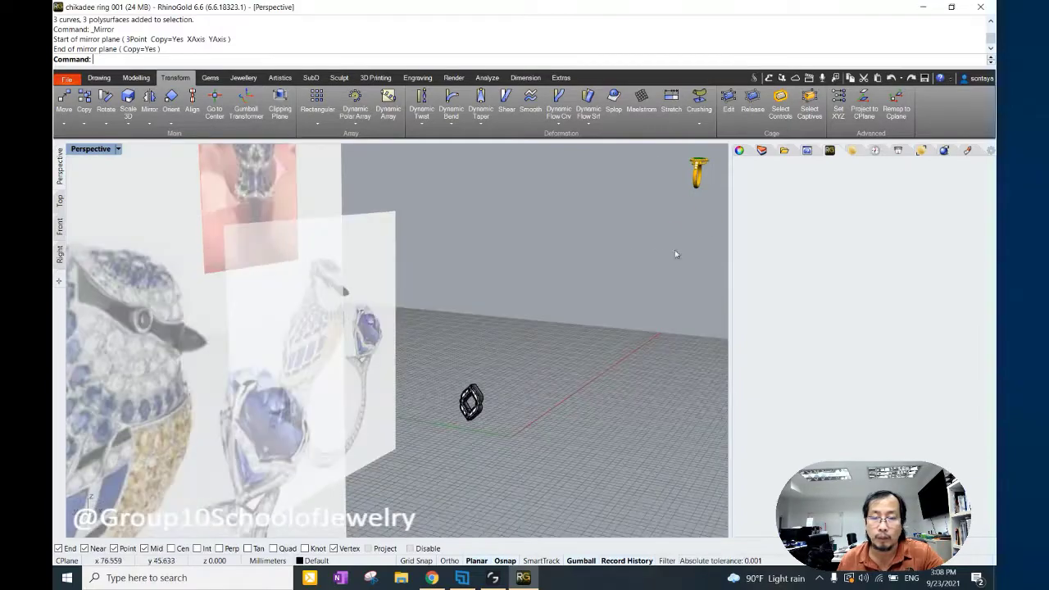
scroll(561, 293, up, 5)
scroll(561, 293, up, 3)
scroll(562, 293, up, 2)
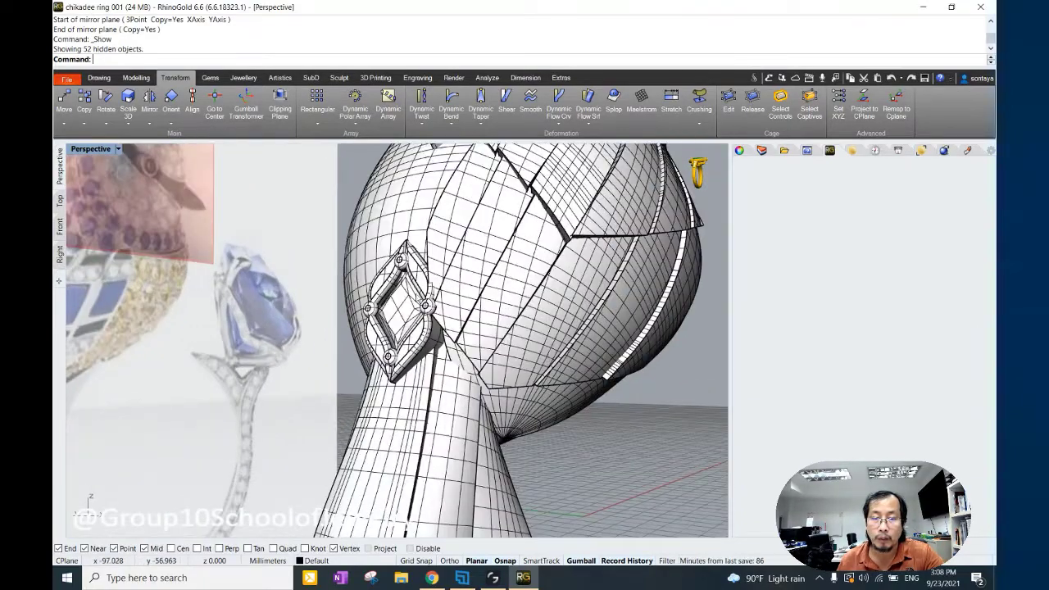
click(402, 304)
mouse_move(403, 304)
right_down()
mouse_move(260, 307)
mouse_move(393, 317)
right_up()
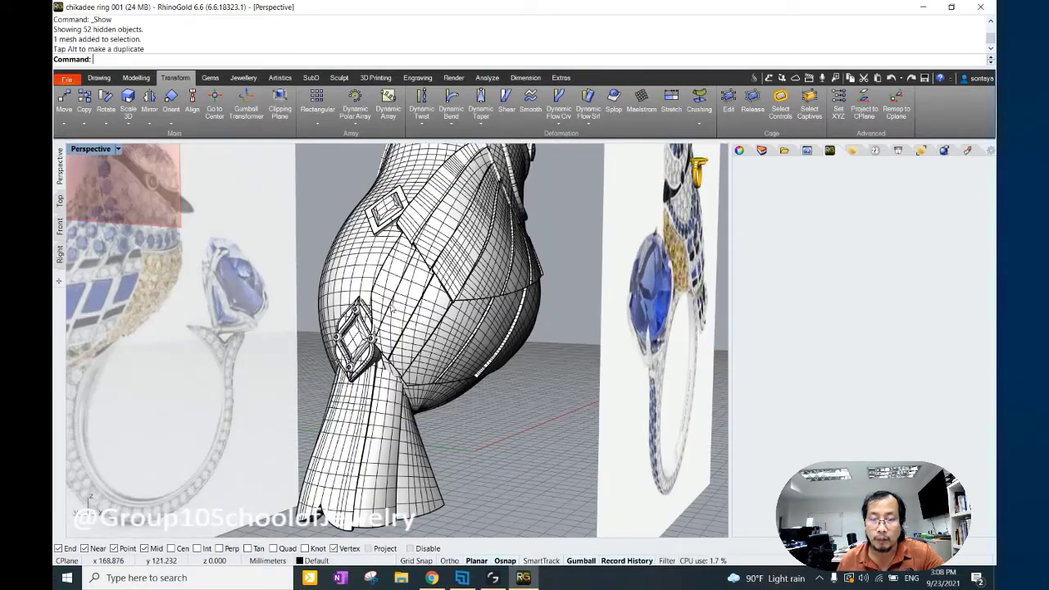
Select two wing patches and cage them with a default BoundingBox cage.
click(392, 309)
click(426, 320)
click(403, 354)
click(421, 379)
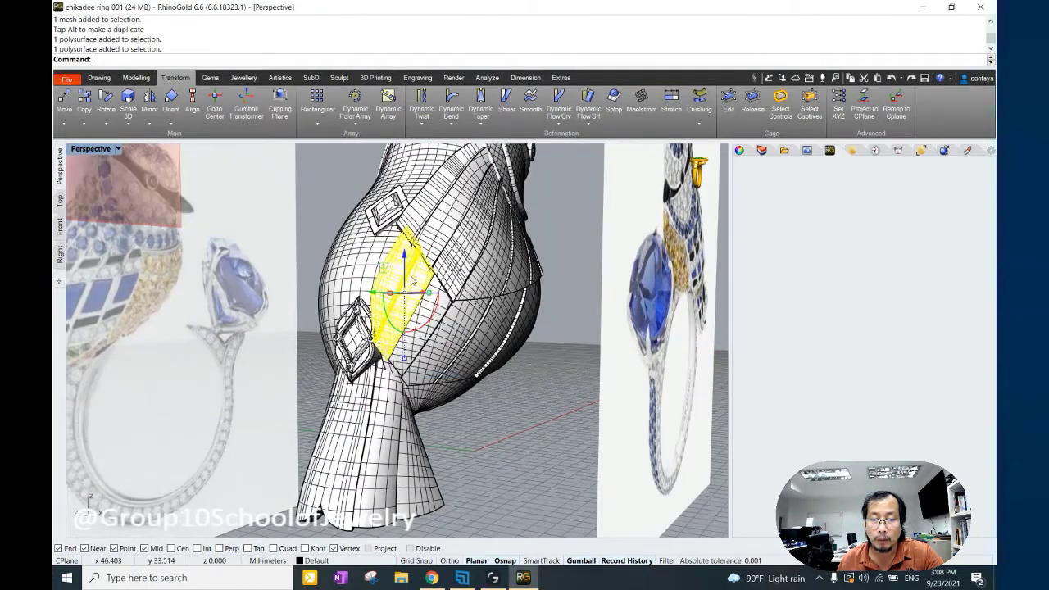
right_drag(411, 279, 397, 292)
click(728, 98)
click(149, 60)
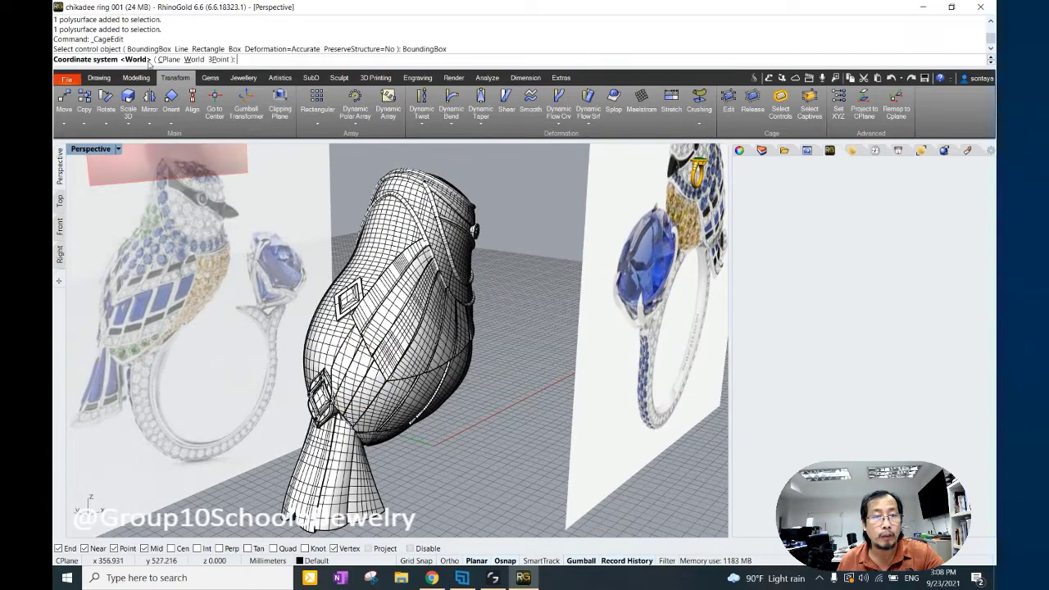
key(Return)
key(Return)
key(Return)
Select and drag groups of cage points to reshape the wing patches.
right_drag(287, 361, 363, 357)
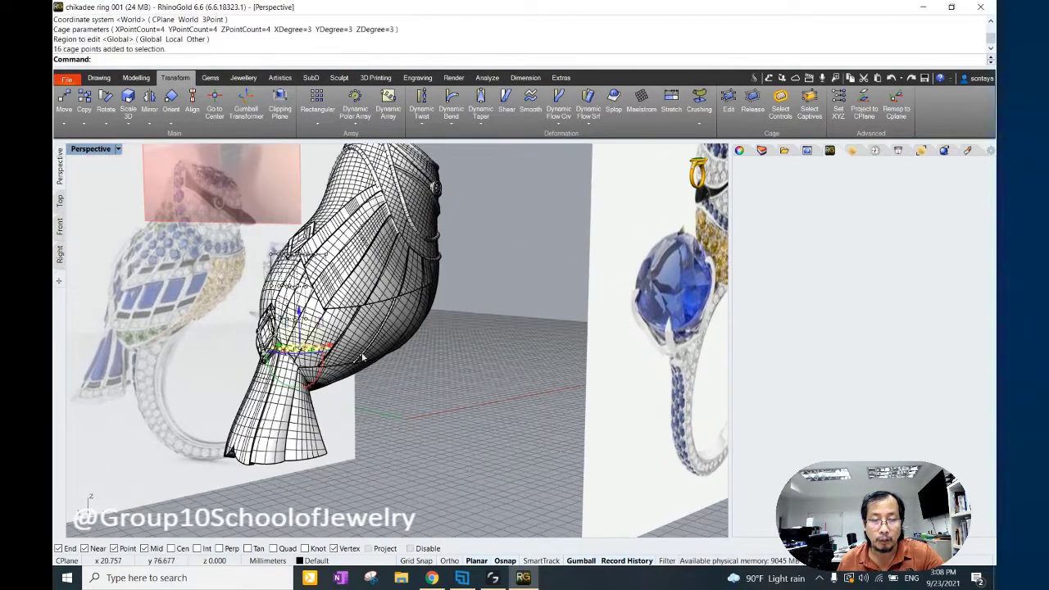
scroll(363, 357, up, 3)
scroll(363, 357, up, 2)
drag(279, 397, 280, 399)
right_drag(281, 399, 261, 303)
drag(348, 325, 295, 269)
right_drag(295, 269, 299, 325)
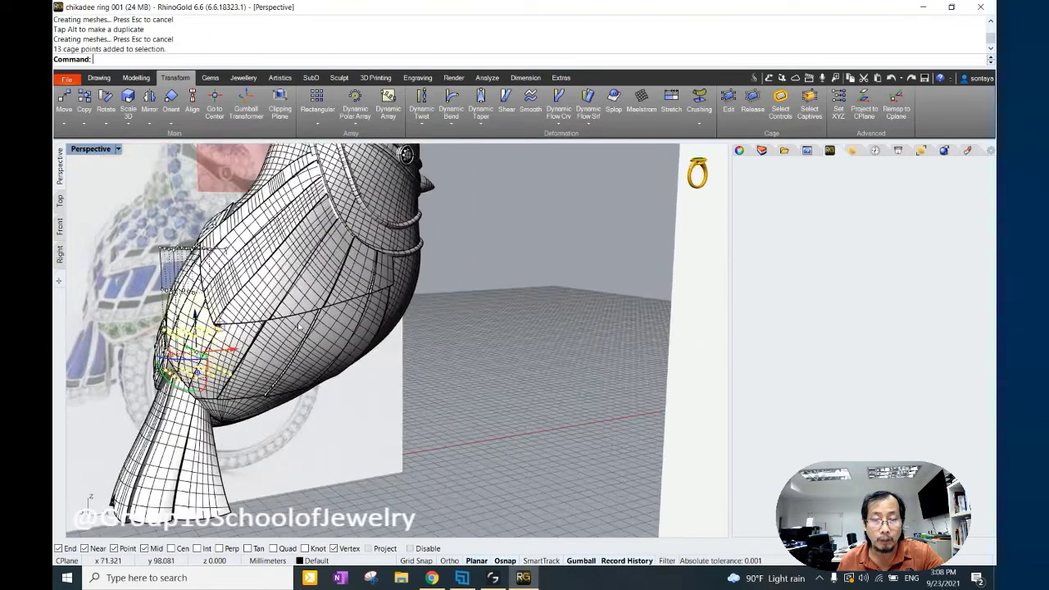
right_drag(229, 352, 530, 398)
Switch to Rendered display, move the 16 cage points to reshape the wing, then undo.
key(ctrl+alt+r)
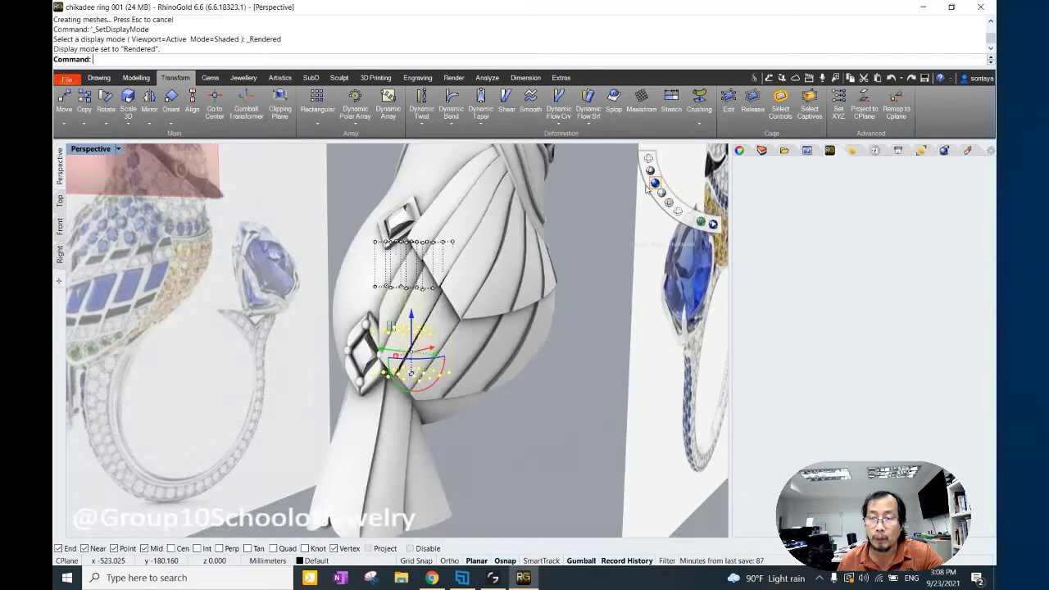
key(Escape)
scroll(465, 352, up, 5)
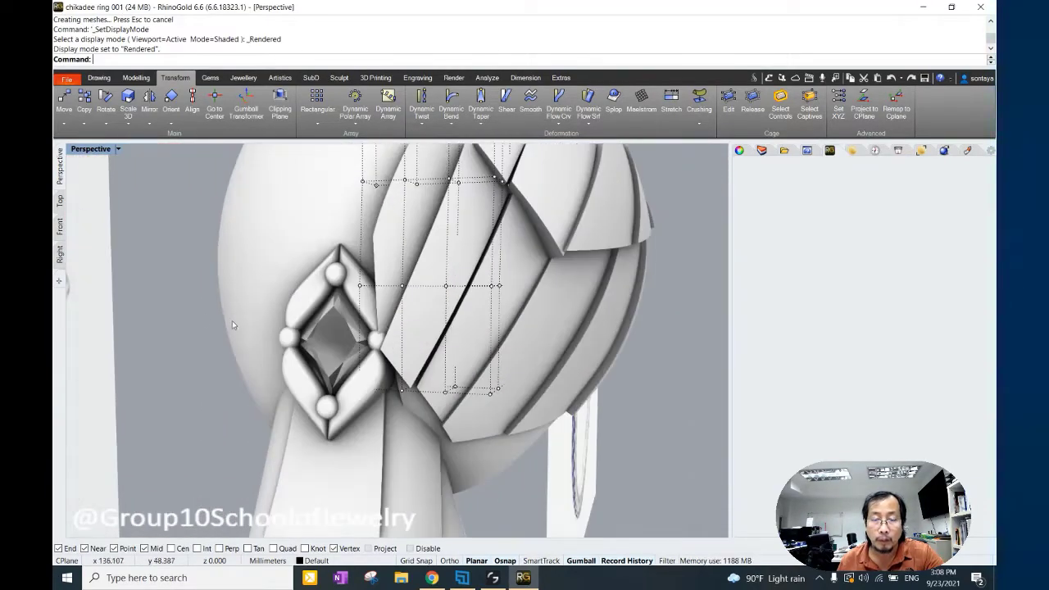
drag(510, 349, 495, 342)
mouse_move(152, 356)
mouse_down()
mouse_move(421, 390)
mouse_move(420, 350)
mouse_up()
right_drag(419, 351, 353, 328)
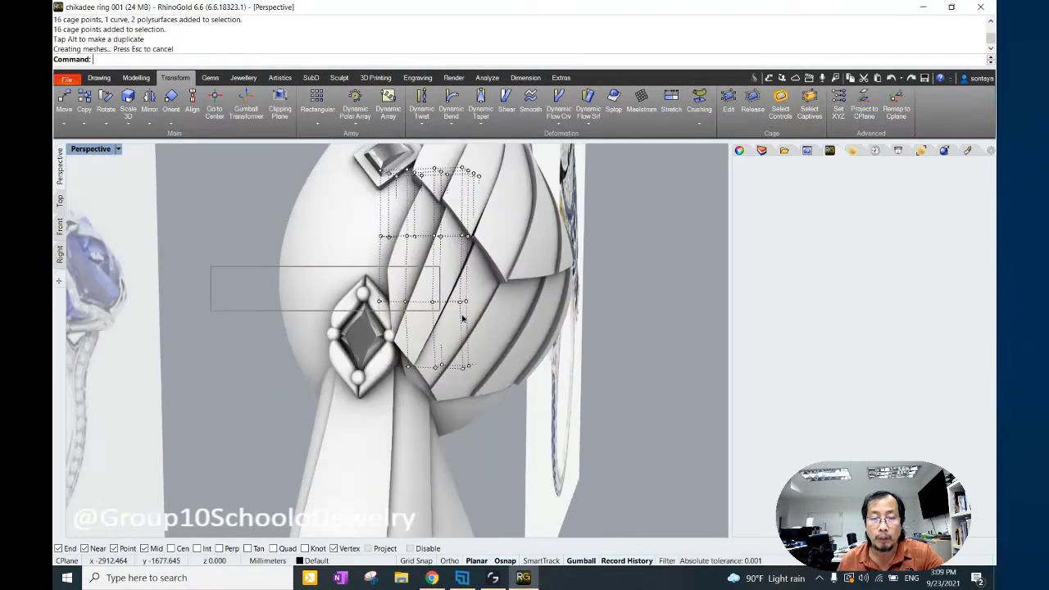
drag(210, 316, 400, 278)
ctrl+click(422, 285)
key(ctrl+z)
key(ctrl+z)
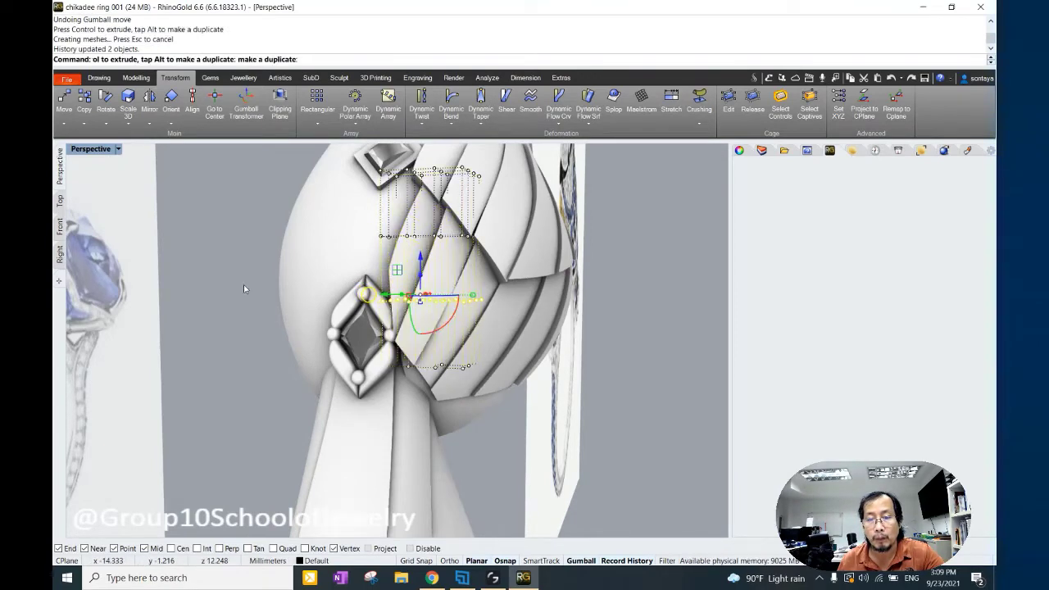
Cage a single wing patch using default settings and a global editing region.
right_drag(243, 285, 315, 273)
right_drag(408, 270, 385, 262)
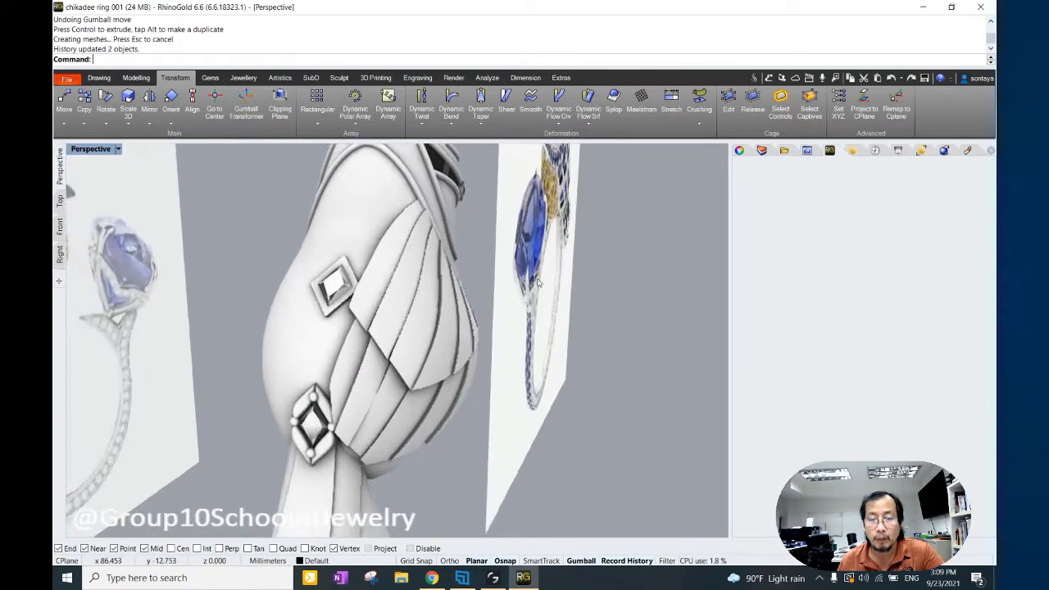
click(381, 262)
click(727, 105)
key(Return)
key(Return)
key(Return)
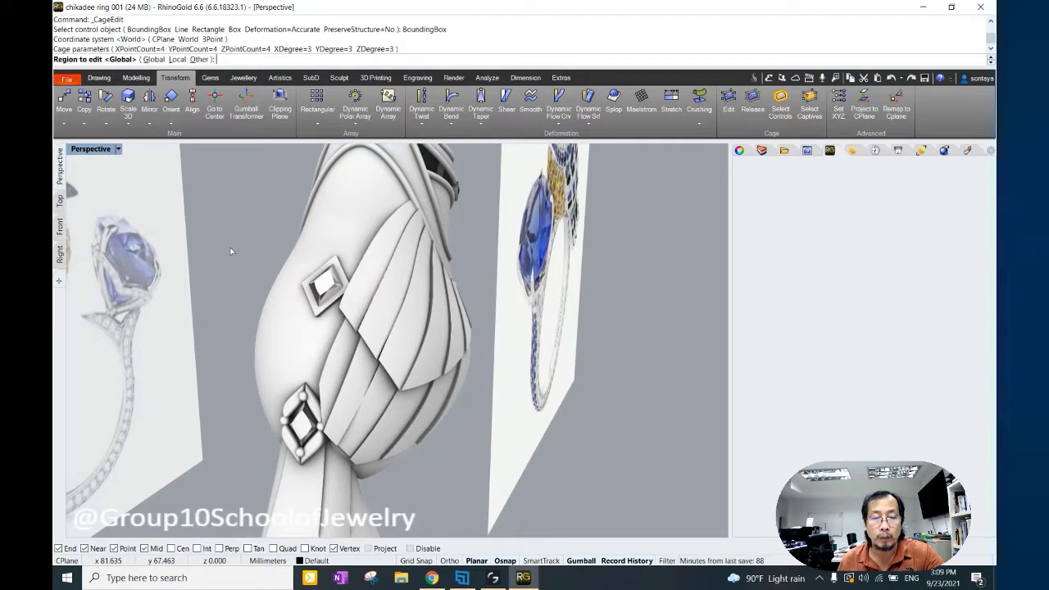
key(Return)
Move twelve cage points on the wing, inspect the result, and undo the move.
right_drag(241, 255, 234, 262)
drag(234, 266, 393, 340)
mouse_move(393, 340)
right_down()
mouse_move(207, 304)
mouse_move(220, 296)
right_up()
drag(220, 297, 353, 353)
mouse_move(352, 353)
right_down()
mouse_move(319, 312)
mouse_move(337, 297)
right_up()
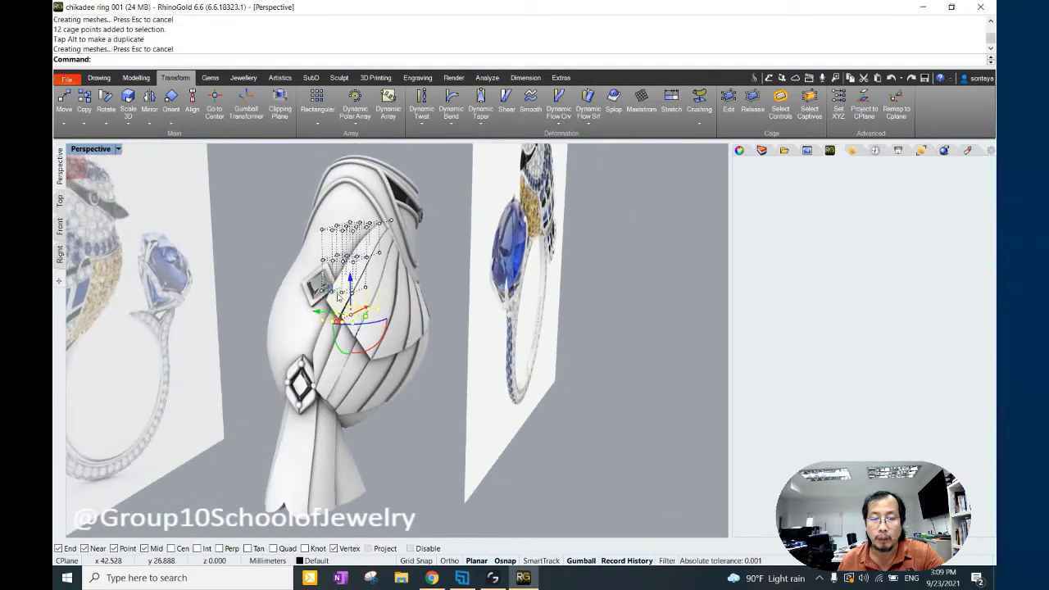
drag(328, 293, 345, 303)
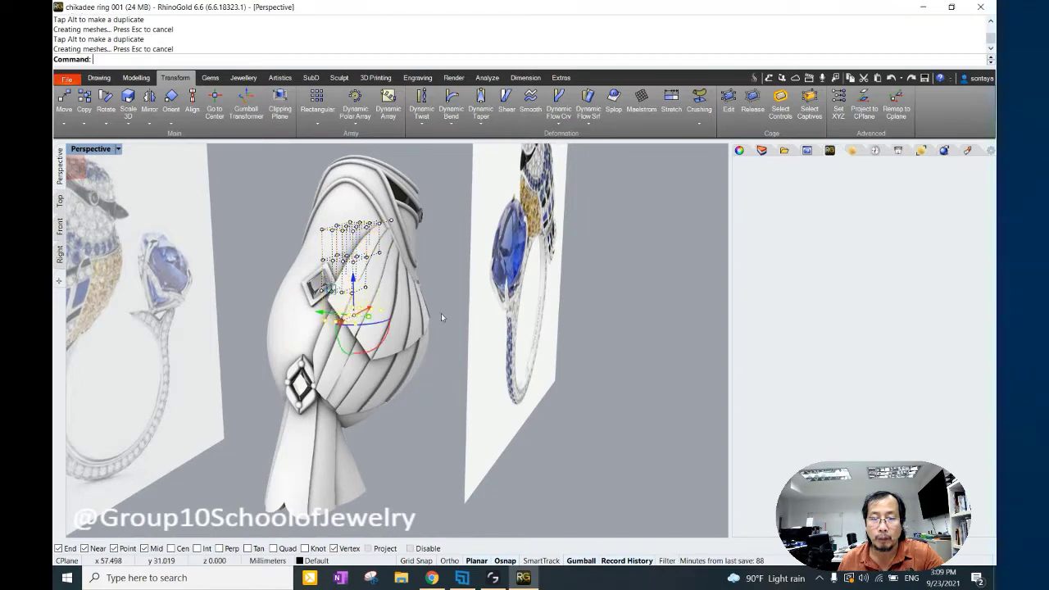
right_drag(345, 303, 391, 287)
key(ctrl+z)
key(ctrl+z)
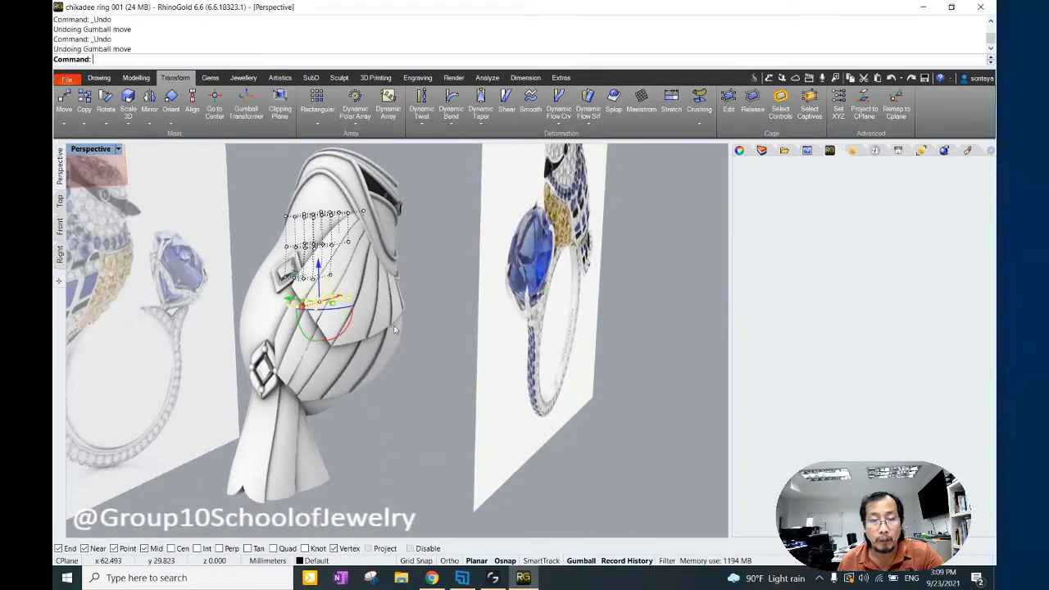
scroll(356, 264, down, 3)
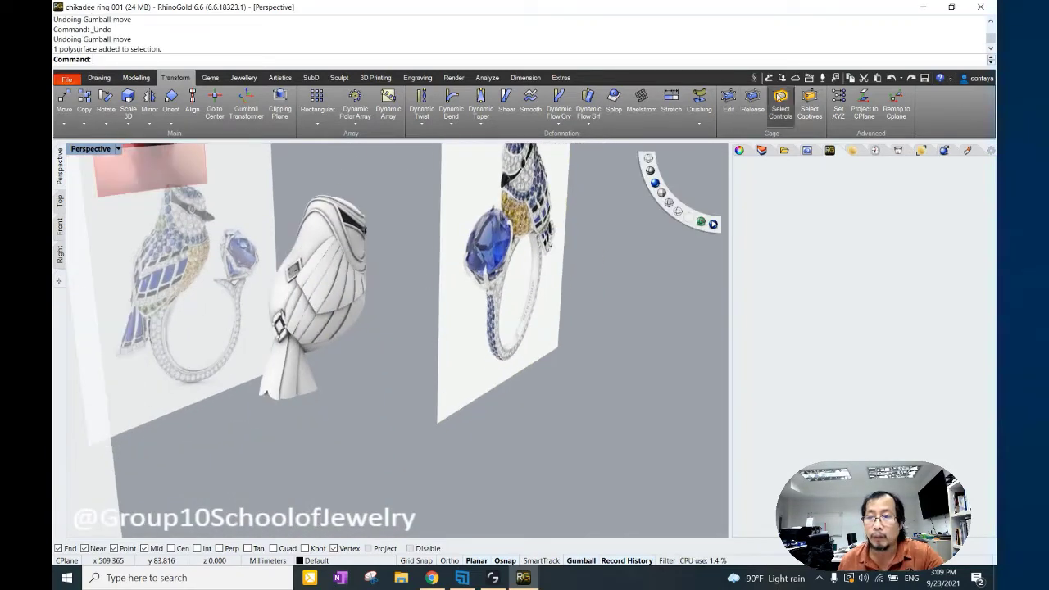
Delete the cage controls.
click(780, 102)
key(Delete)
scroll(416, 297, up, 3)
scroll(371, 240, up, 2)
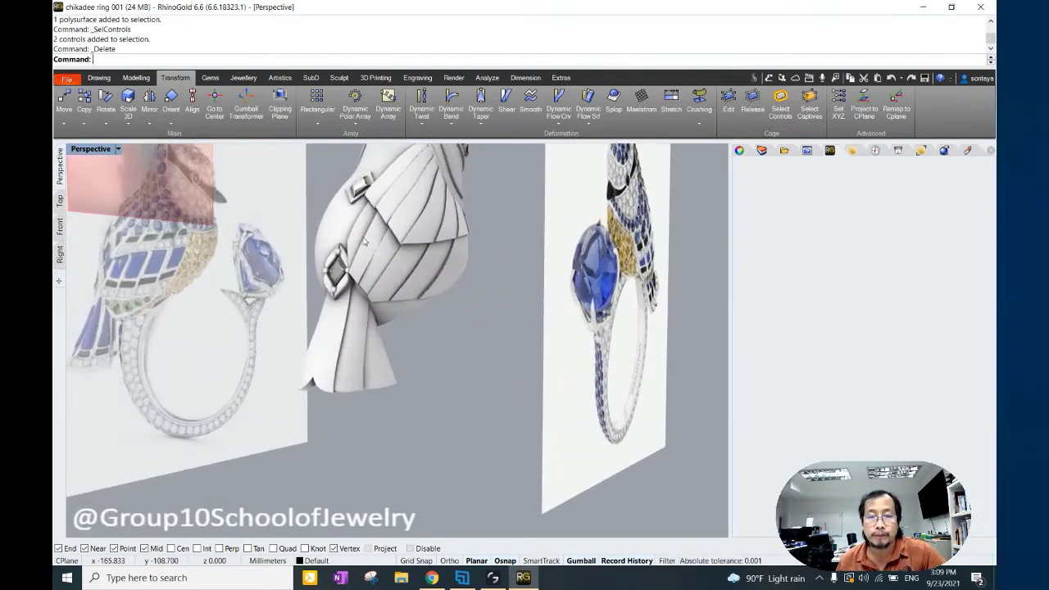
Select the four body patches that should stay visible.
click(371, 240)
click(410, 287)
click(435, 290)
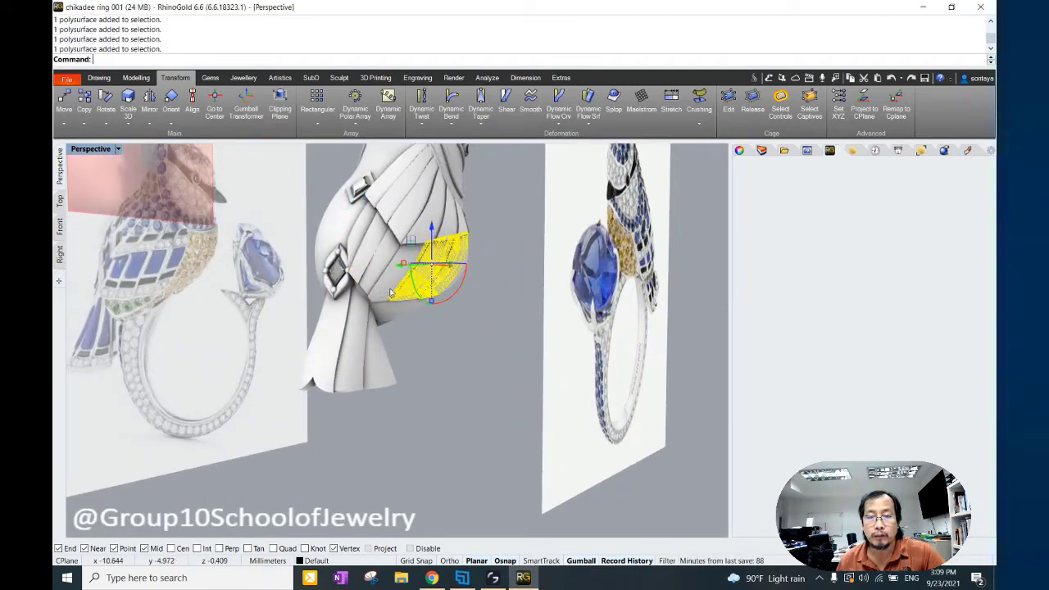
click(361, 272)
scroll(390, 180, up, 2)
scroll(430, 239, up, 2)
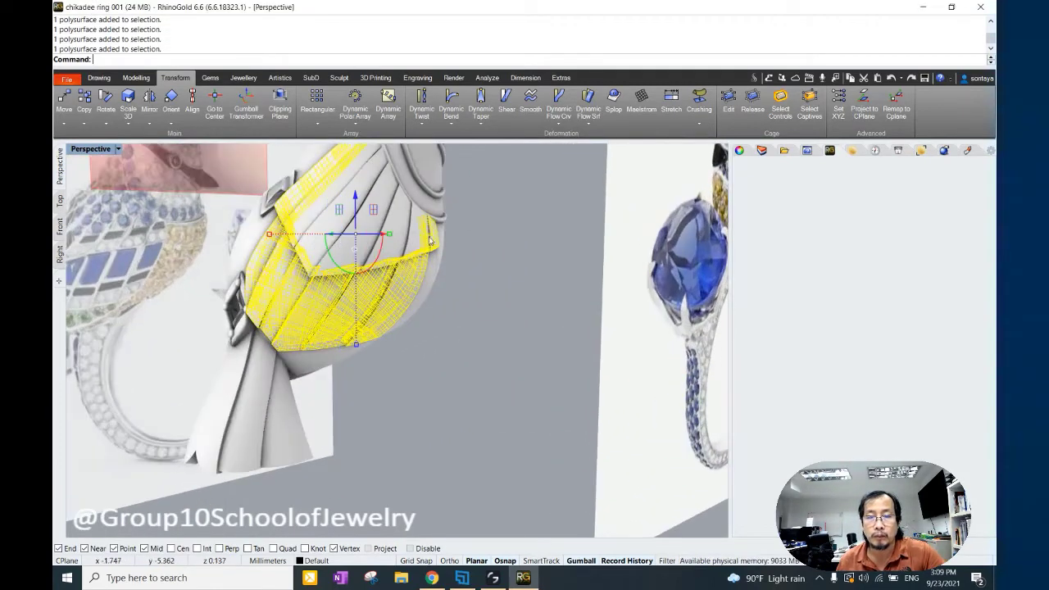
right_drag(402, 223, 394, 278)
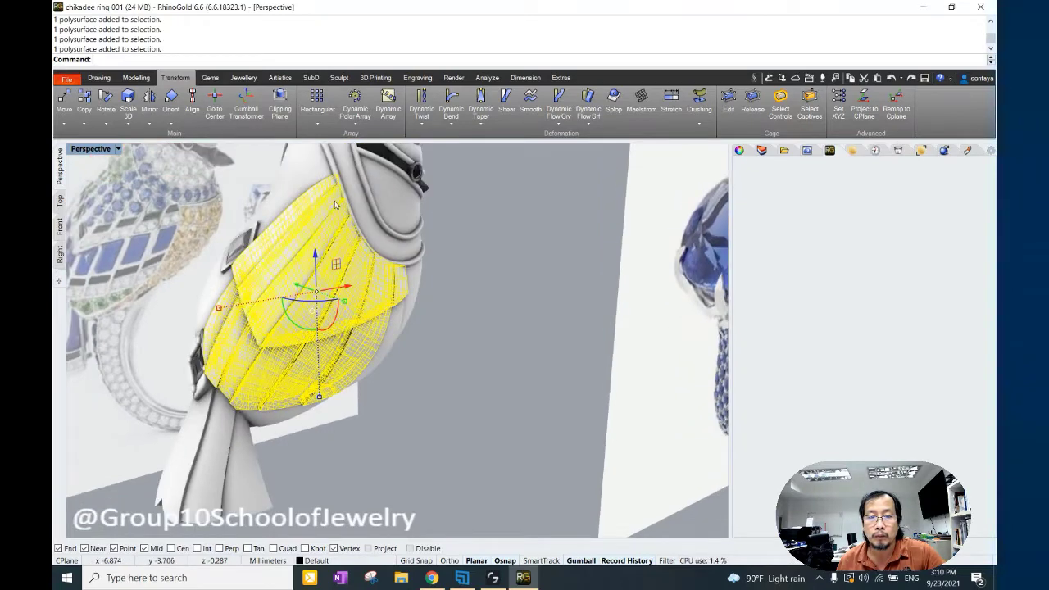
scroll(334, 204, down, 3)
Invert the selection, hide everything else, and select the looped shank surface.
key(ctrl+i)
key(ctrl+h)
mouse_move(459, 279)
right_down()
mouse_move(409, 294)
mouse_move(328, 246)
right_up()
click(246, 246)
mouse_move(246, 246)
right_down()
mouse_move(278, 247)
mouse_move(251, 194)
right_up()
Extract the centre curve from the loop pipe and delete the old pipe surface.
click(251, 194)
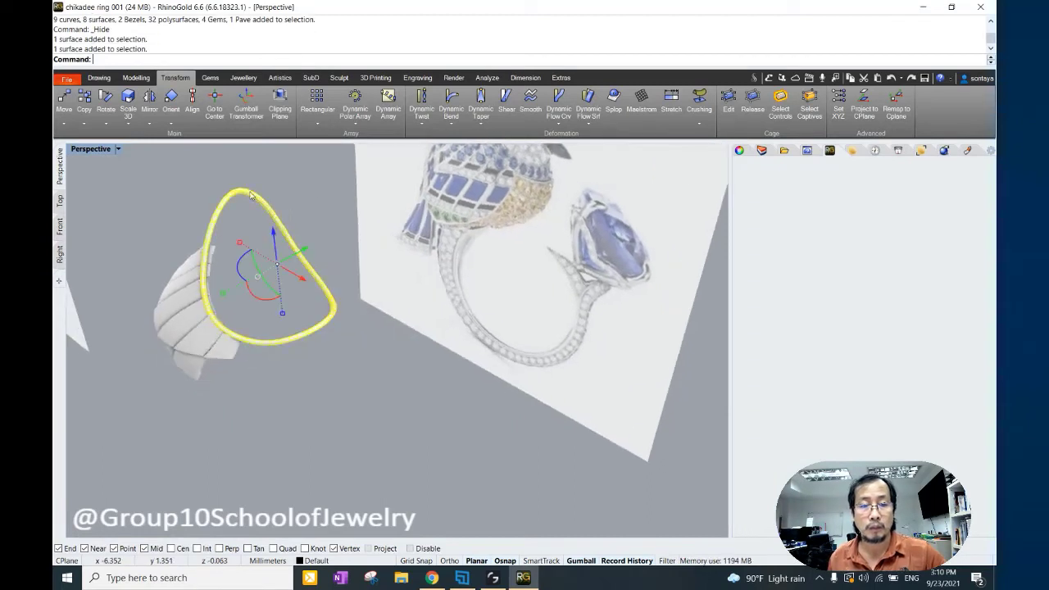
scroll(145, 75, up, 2)
click(153, 78)
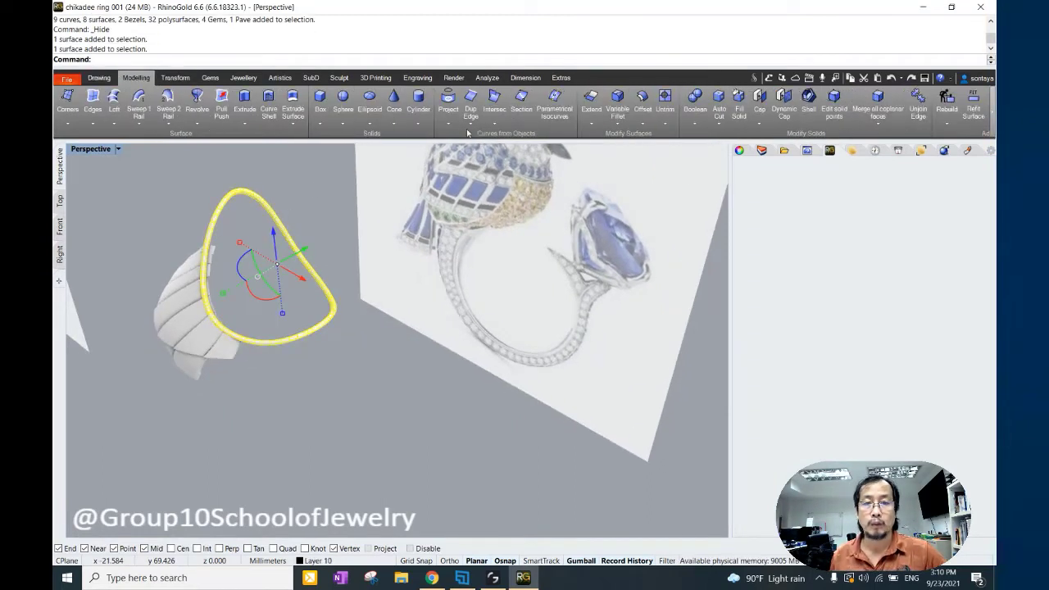
click(470, 123)
click(492, 235)
click(272, 205)
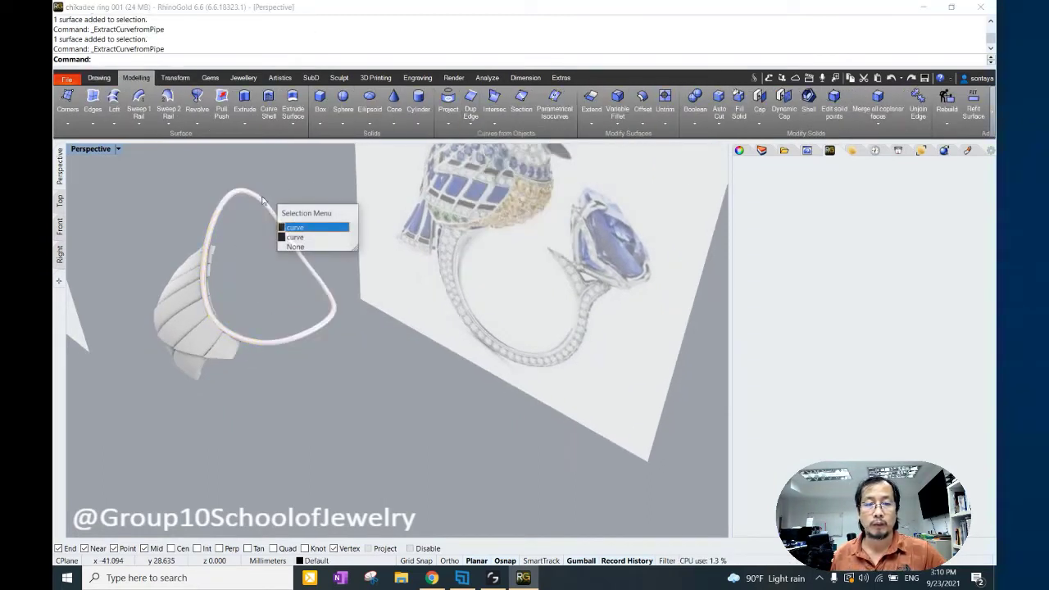
click(288, 236)
key(Delete)
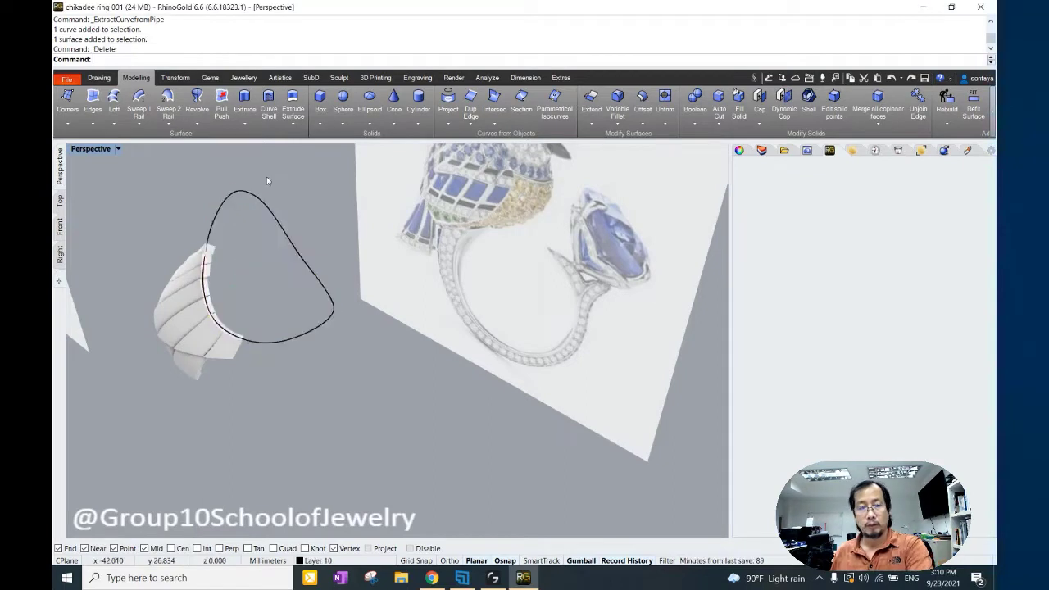
Build a trial pipe along the extracted centre curve, then undo it.
click(267, 176)
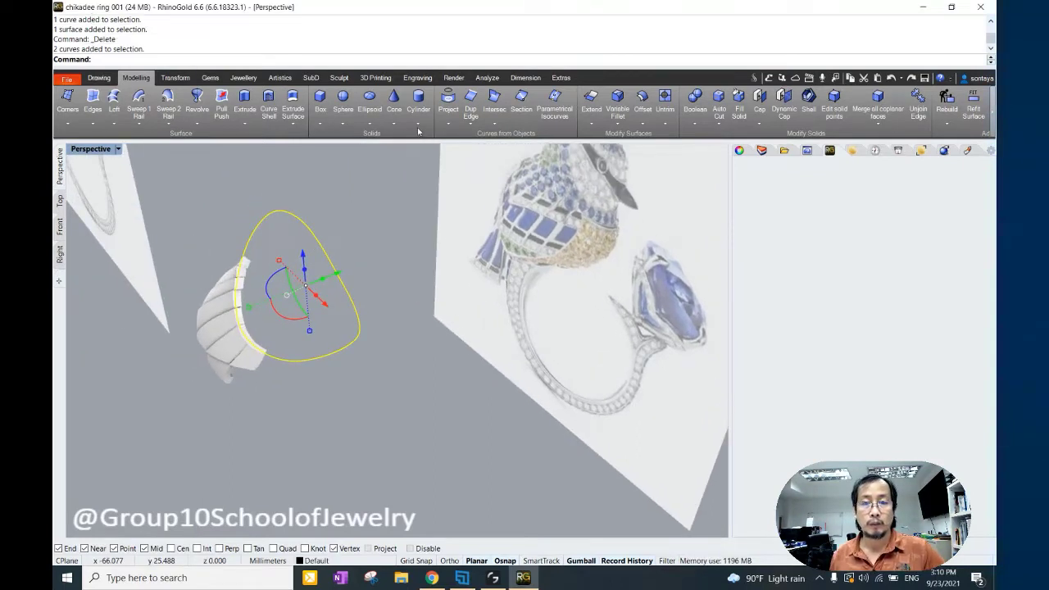
click(418, 125)
click(418, 177)
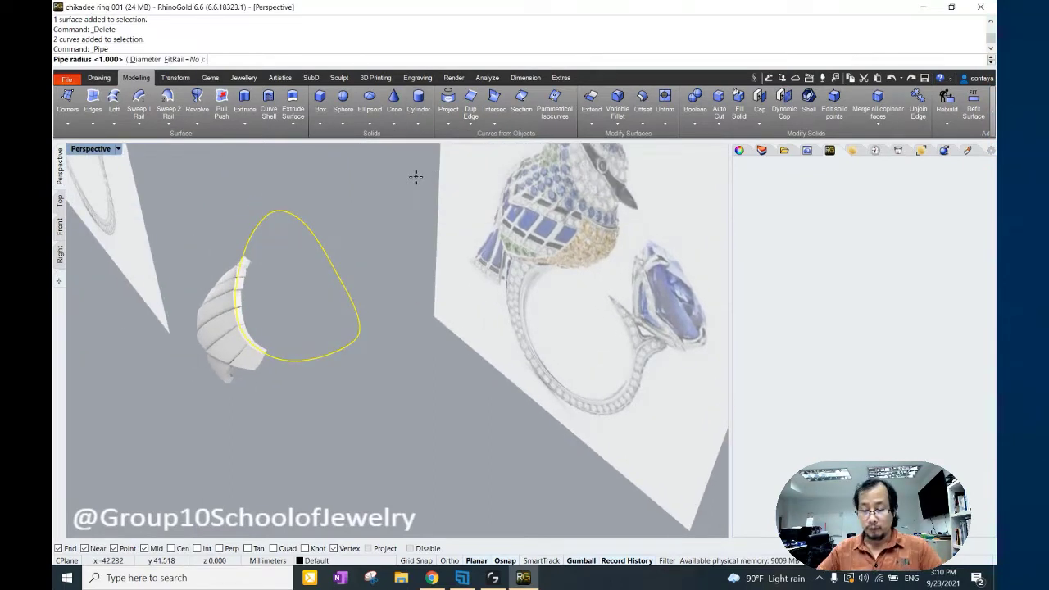
text(45)
key(Return)
key(Return)
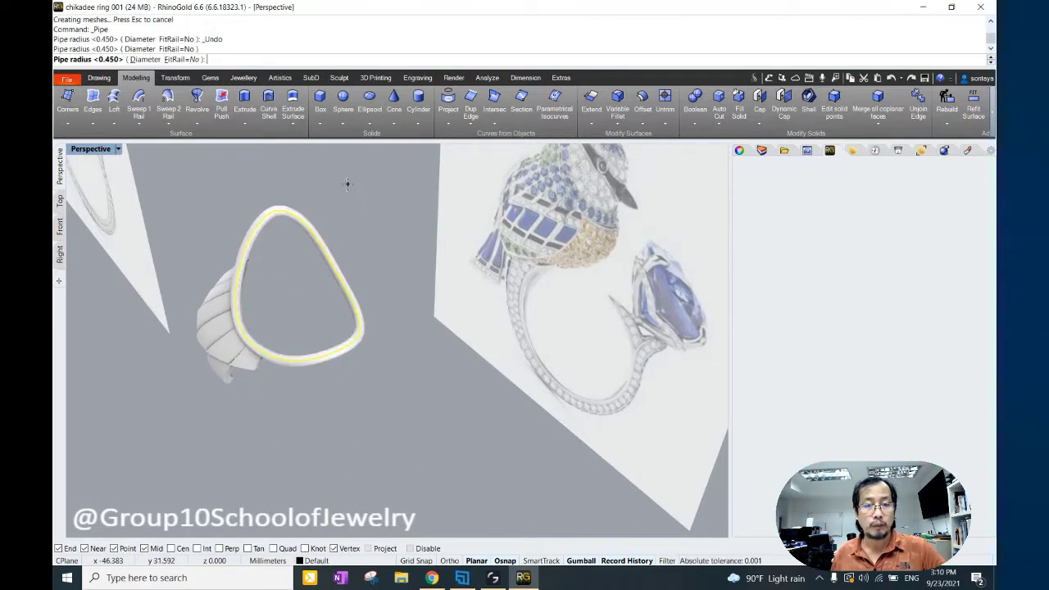
key(ctrl+z)
key(Return)
Start a diameter-based pipe on the curve at 0.45, keeping 0.45 at the loop's top and bottom.
click(299, 223)
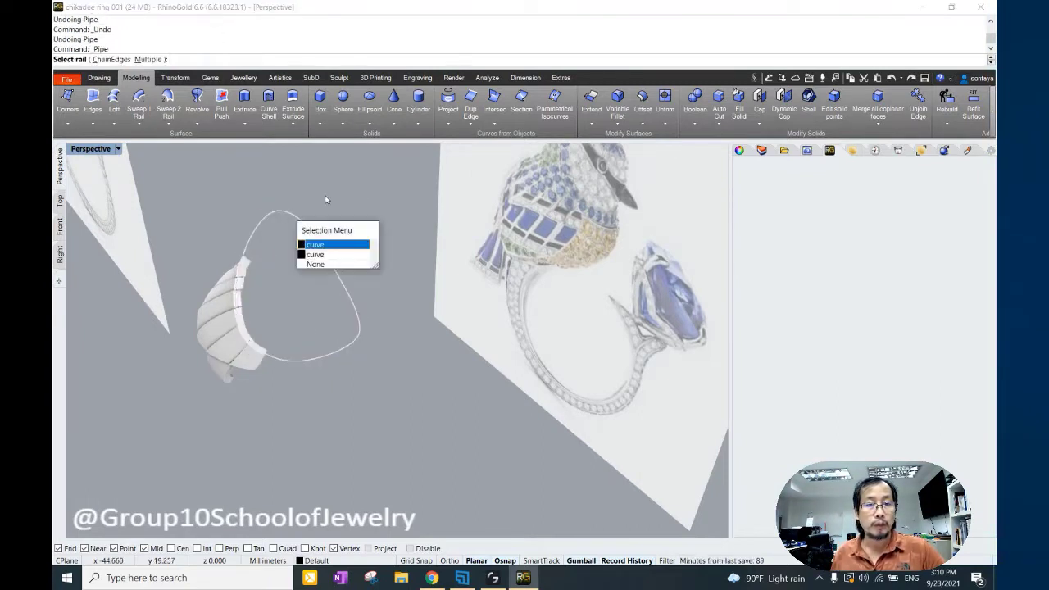
click(326, 246)
click(181, 60)
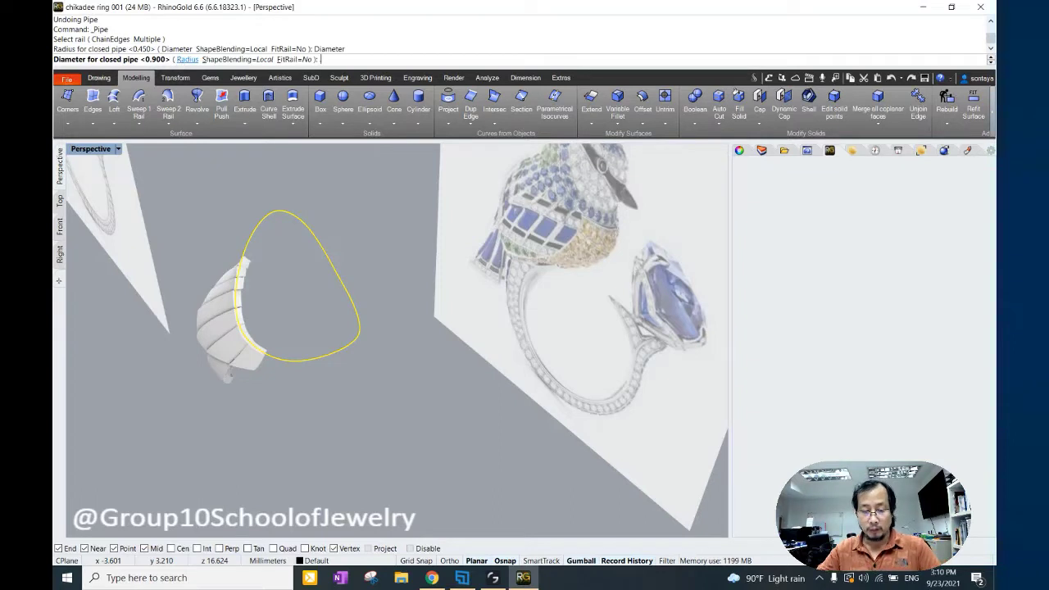
text(.45)
key(Return)
click(277, 210)
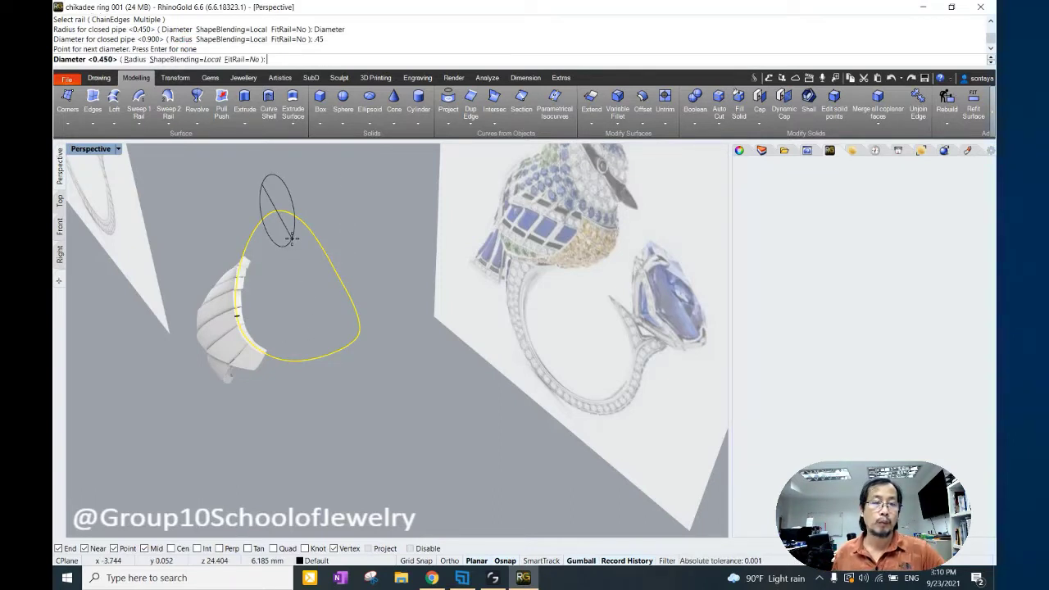
key(Return)
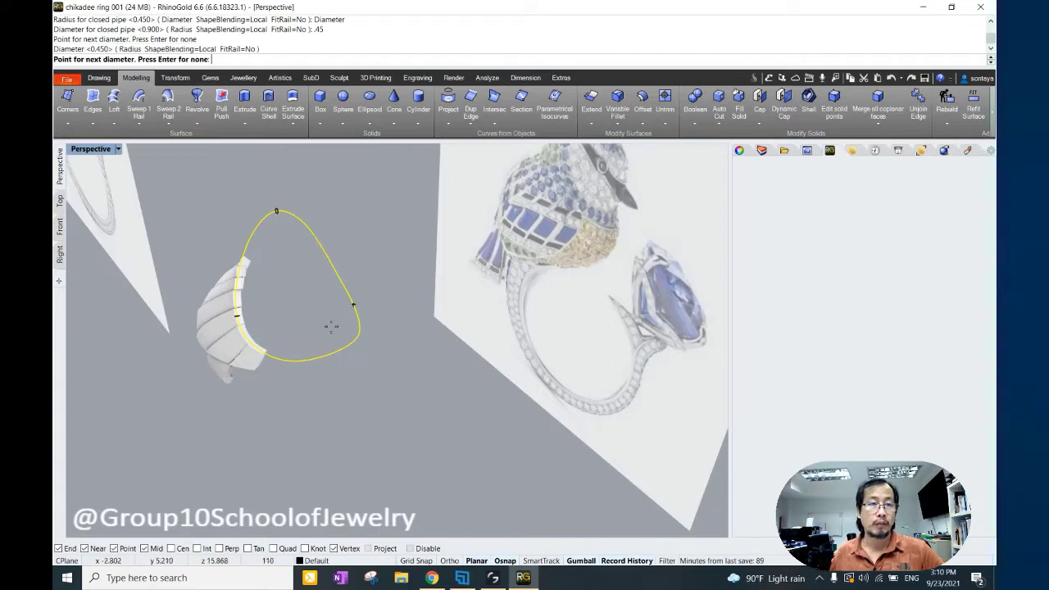
click(329, 355)
key(Return)
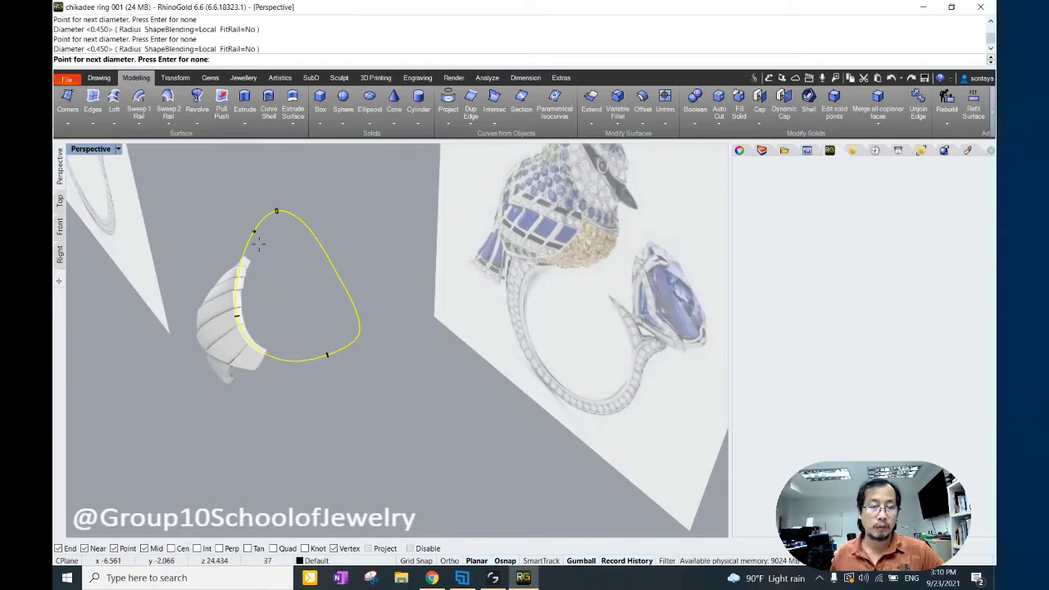
Add 0.5 and 0.6 diameter points beside the leaf and build the thickening pipe.
click(246, 246)
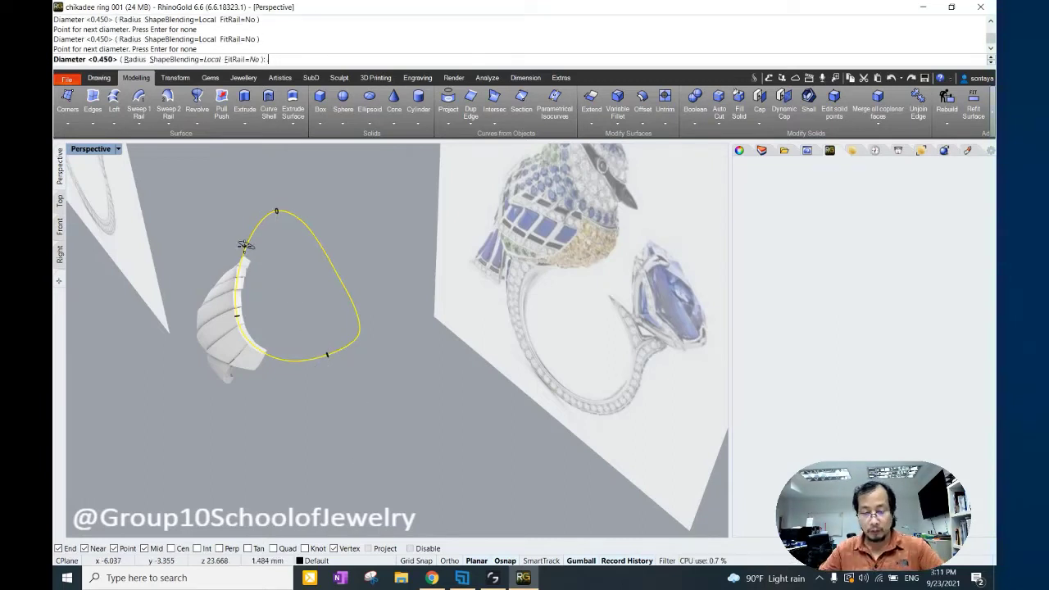
text(.5)
key(Return)
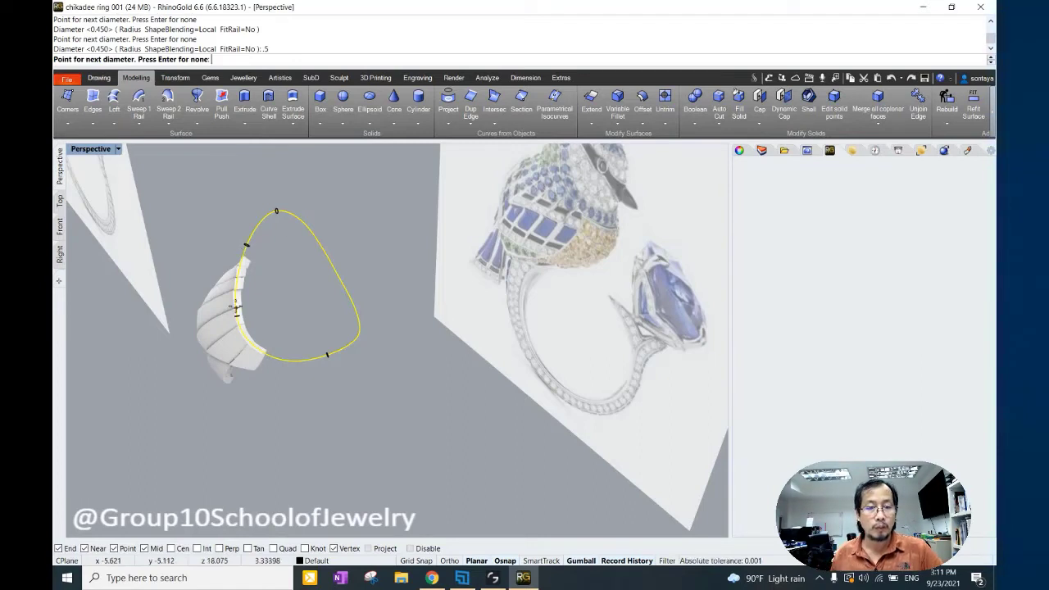
click(236, 307)
text(.6)
key(Return)
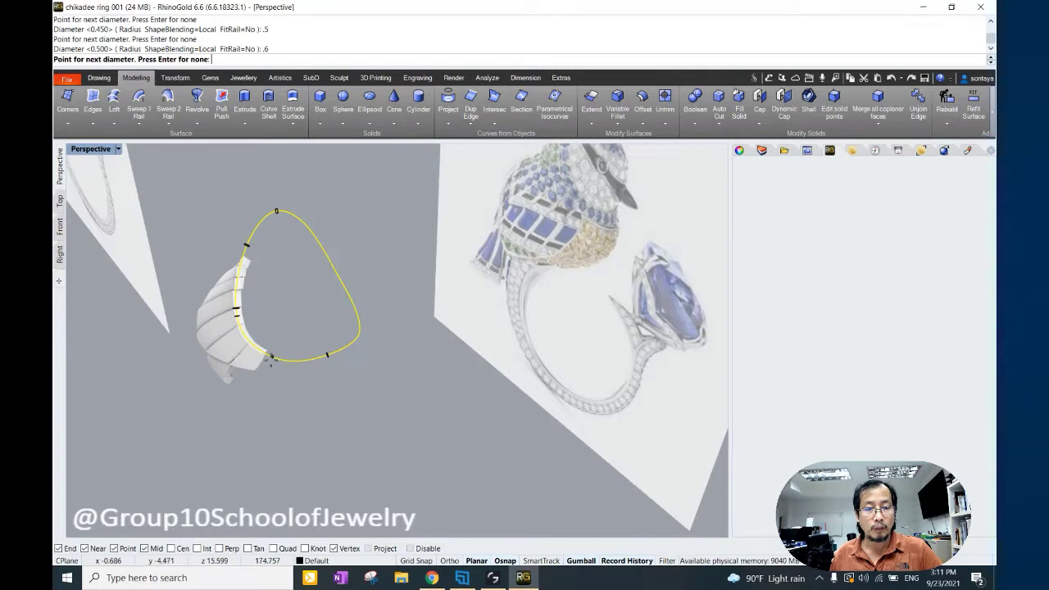
key(Return)
mouse_move(273, 359)
right_down()
mouse_move(312, 285)
mouse_move(270, 303)
right_up()
scroll(253, 307, up, 5)
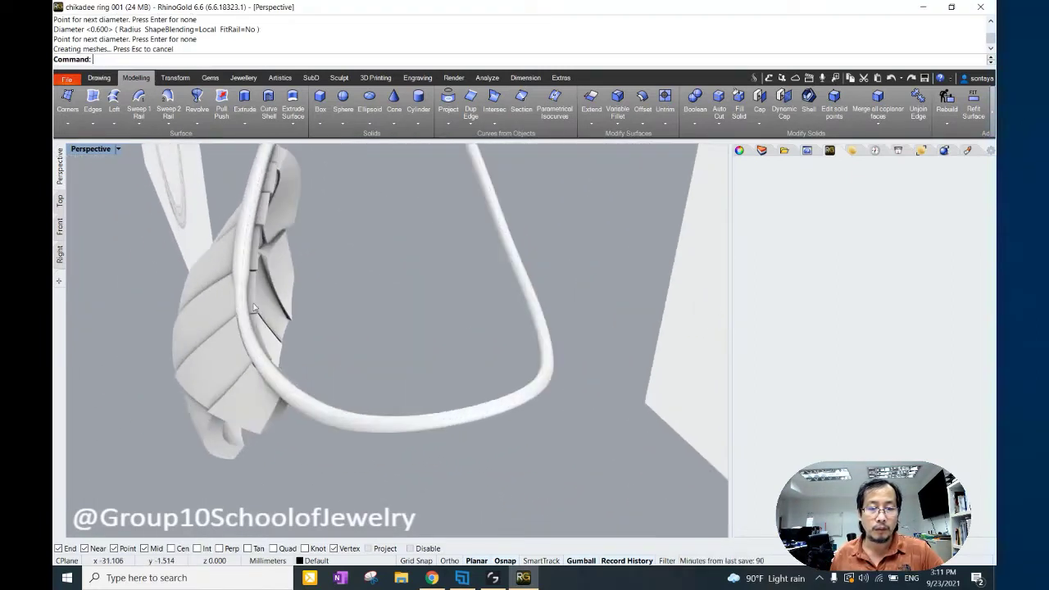
scroll(253, 308, down, 4)
Undo the previous pipe and start a new pipe on the loop curve at 0.45 diameter.
key(ctrl+z)
click(271, 184)
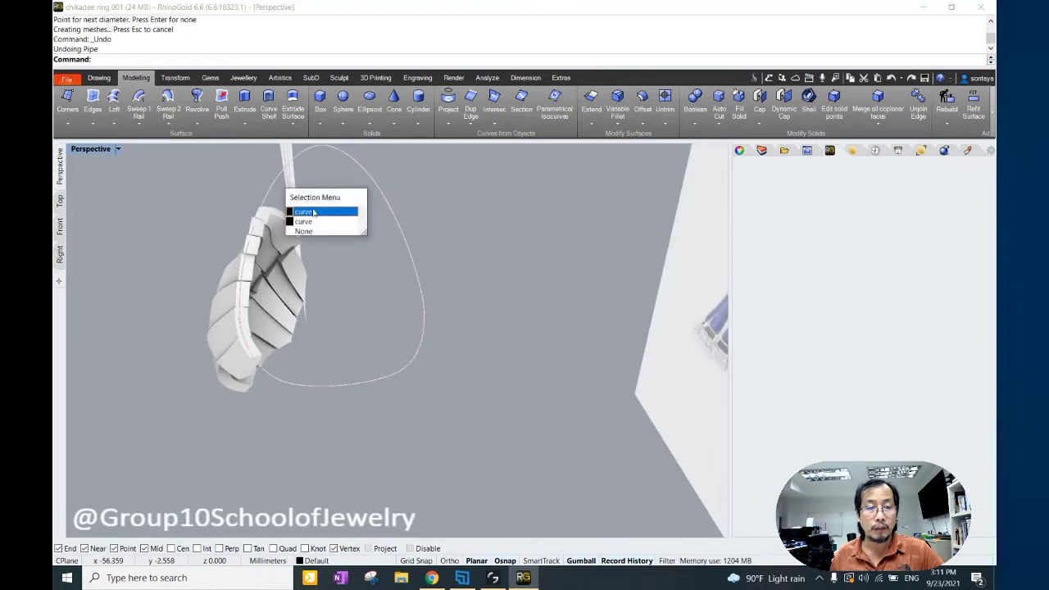
click(315, 211)
click(414, 121)
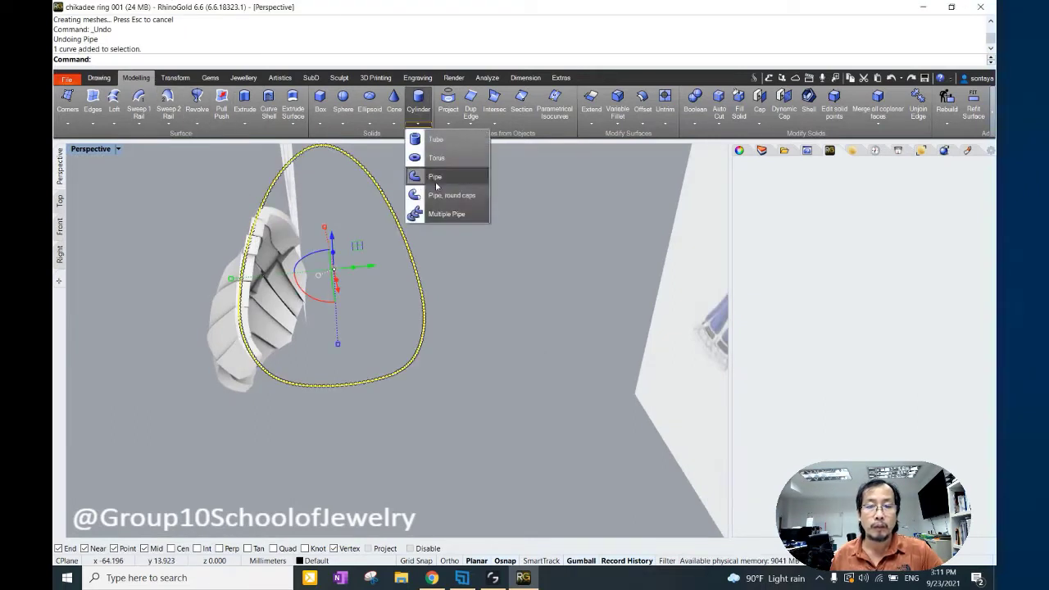
click(414, 179)
key(Return)
scroll(400, 300, down, 2)
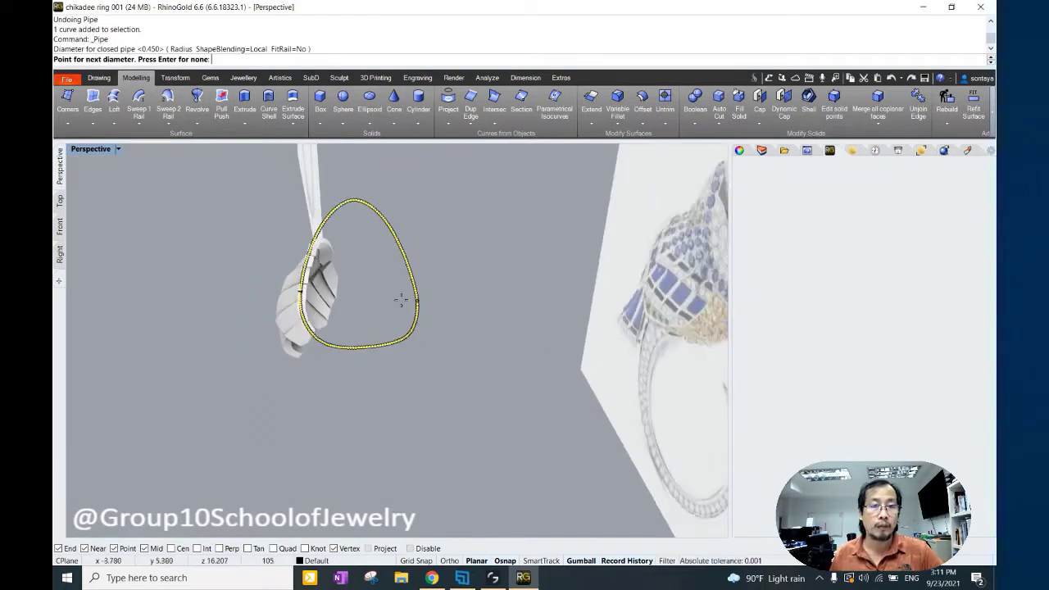
click(365, 345)
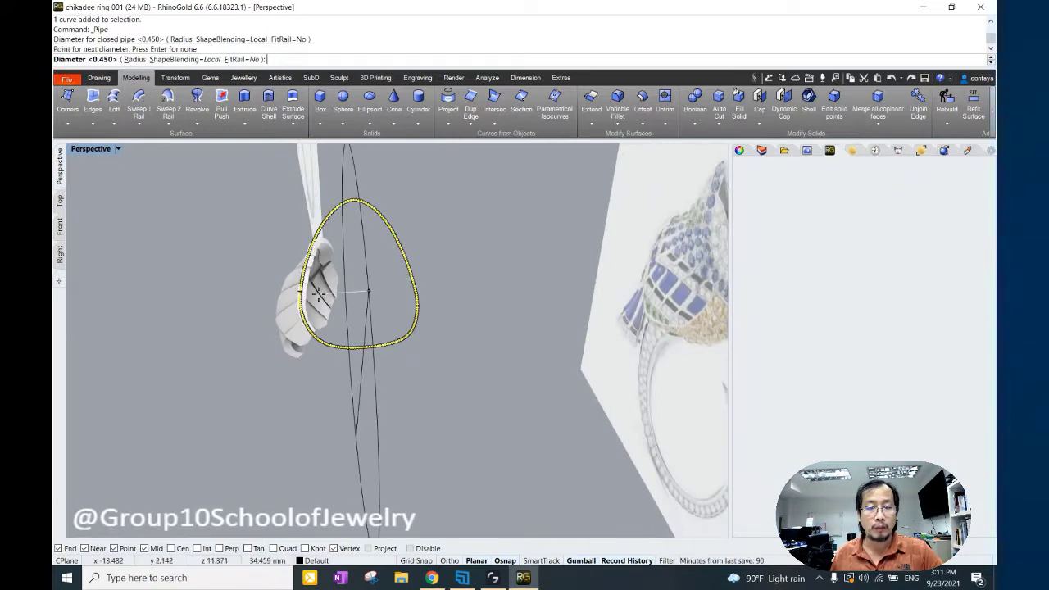
key(Return)
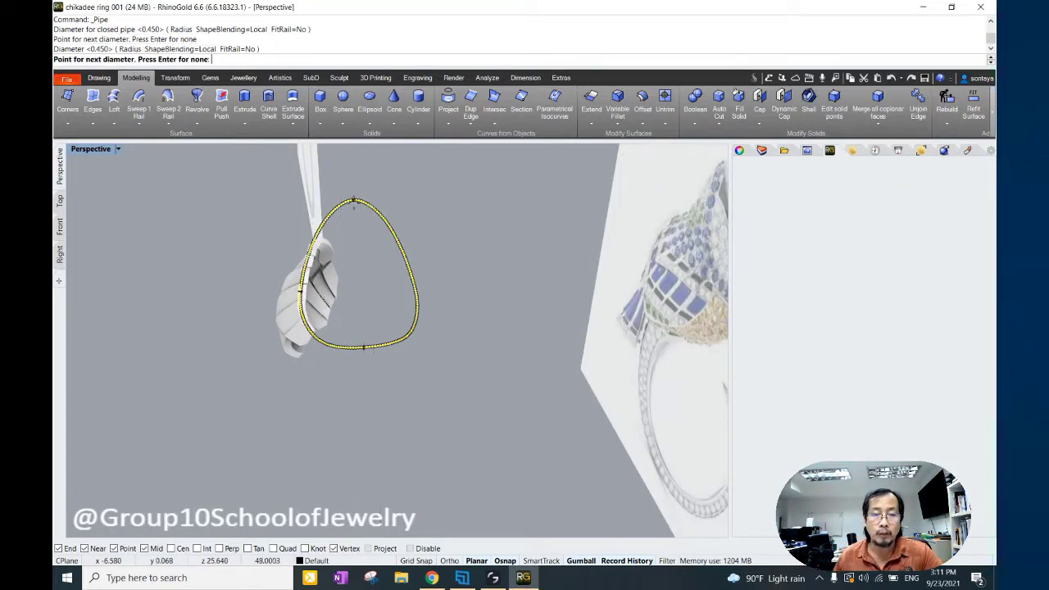
Add 0.6 diameter points near the leaf's top and bottom and build the pipe.
click(353, 201)
key(Return)
scroll(298, 244, up, 3)
click(330, 230)
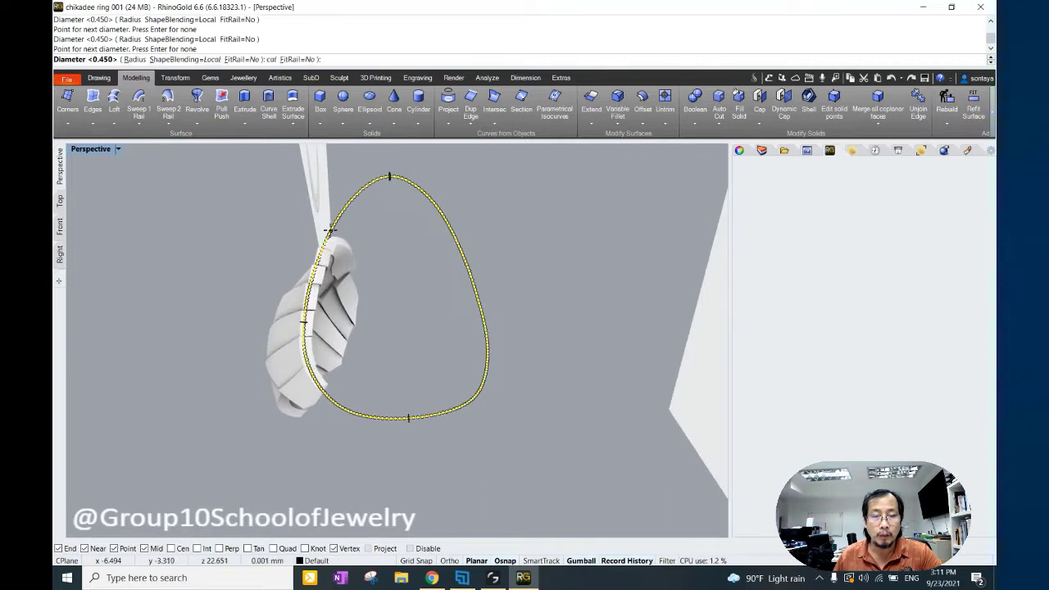
text(.6)
key(Return)
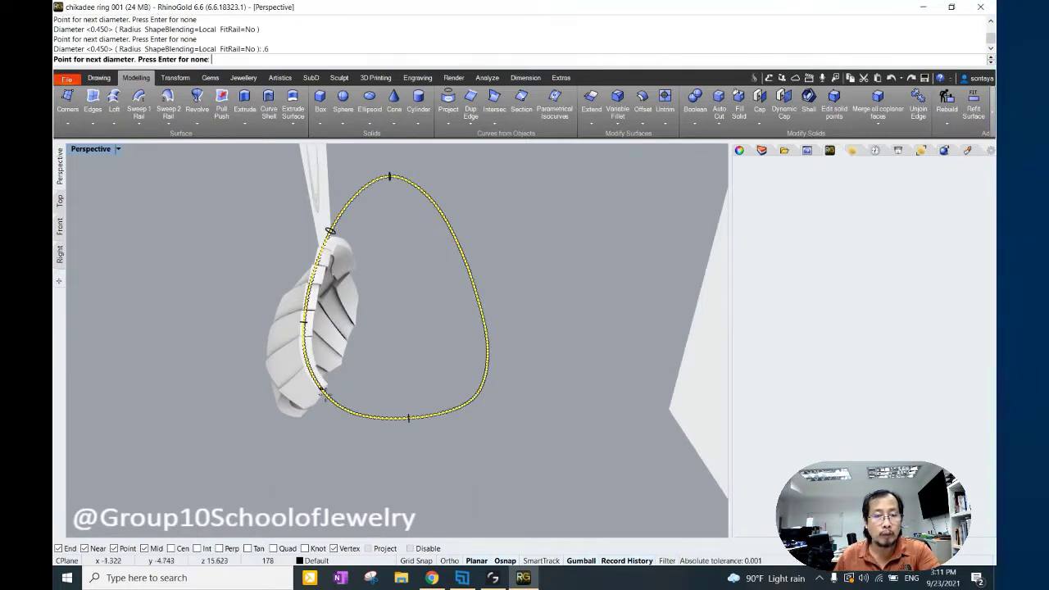
click(326, 396)
key(Return)
key(Return)
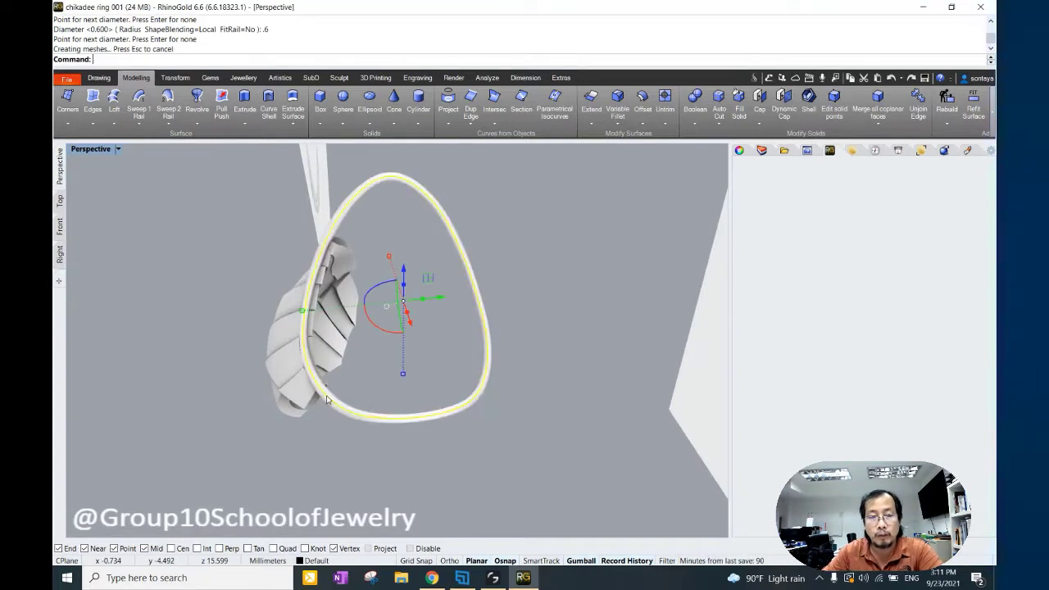
click(161, 318)
right_drag(161, 317, 327, 279)
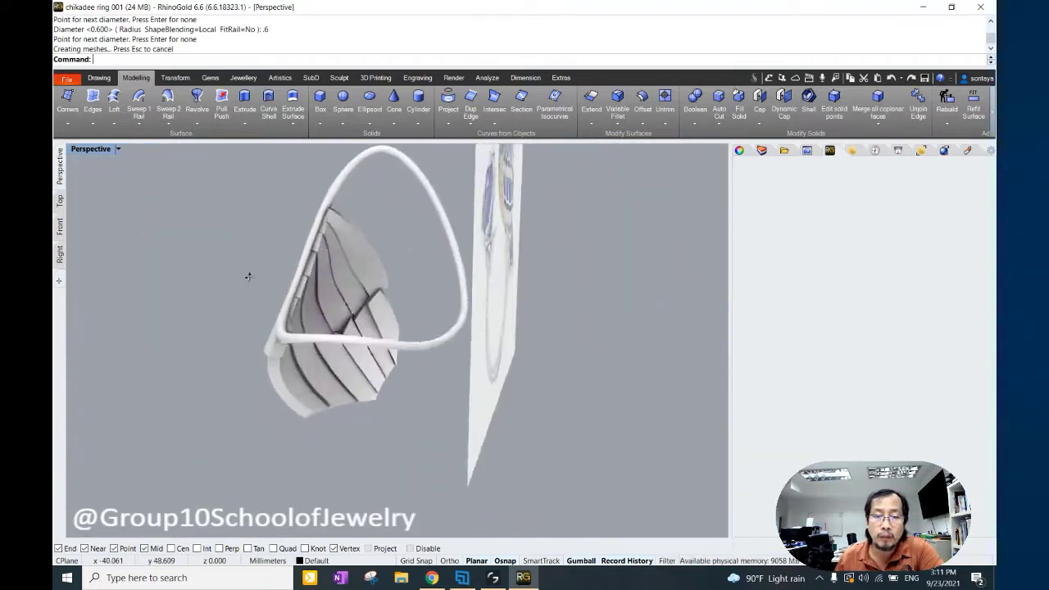
Undo that pipe and restart it with a 0.6 starting diameter and another 0.6 point.
key(ctrl+z)
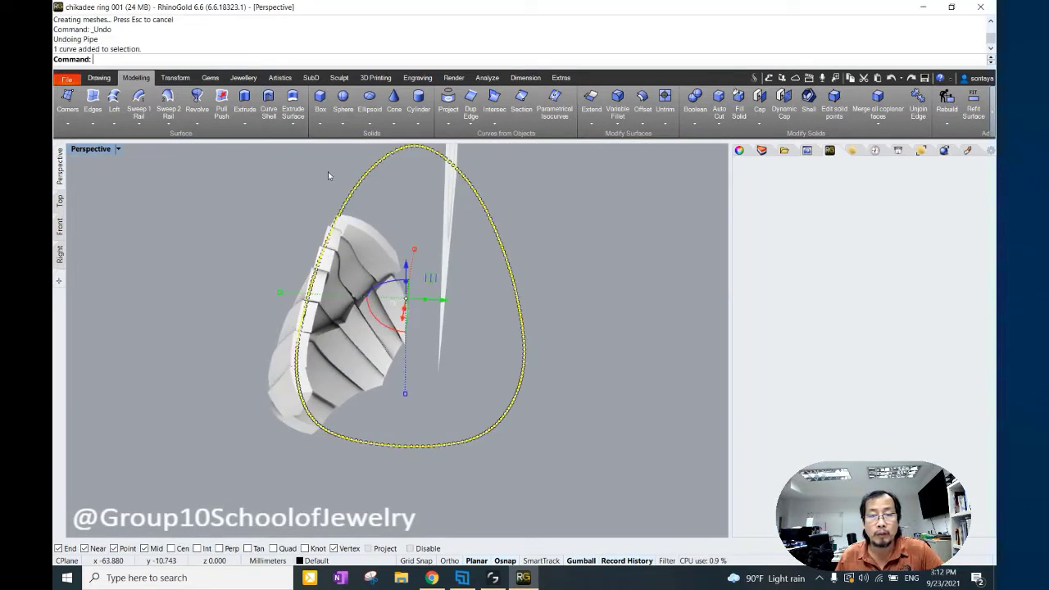
right_click(328, 171)
scroll(416, 156, down, 3)
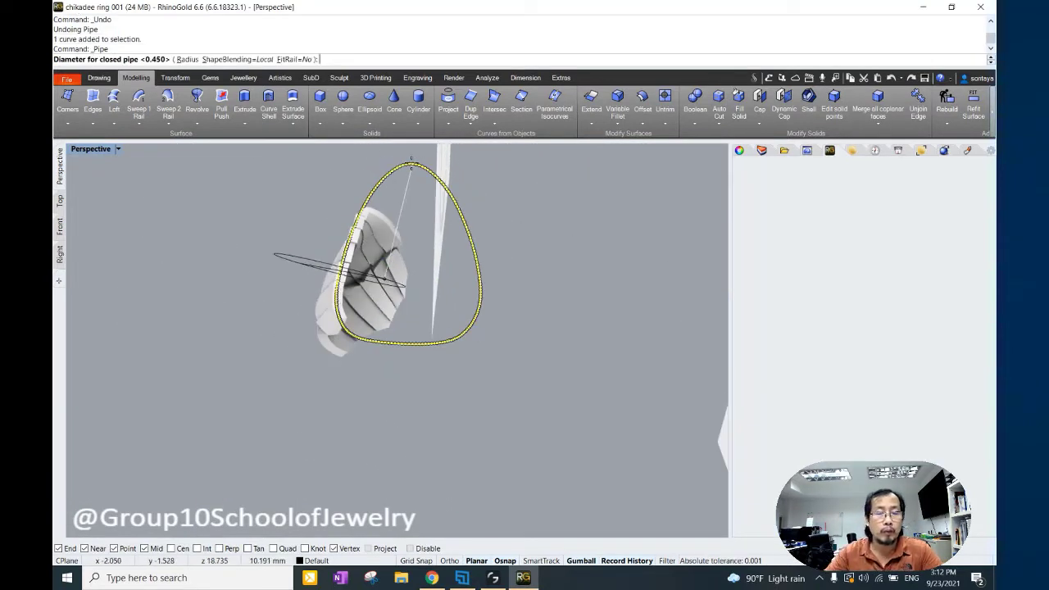
text(.6)
key(Return)
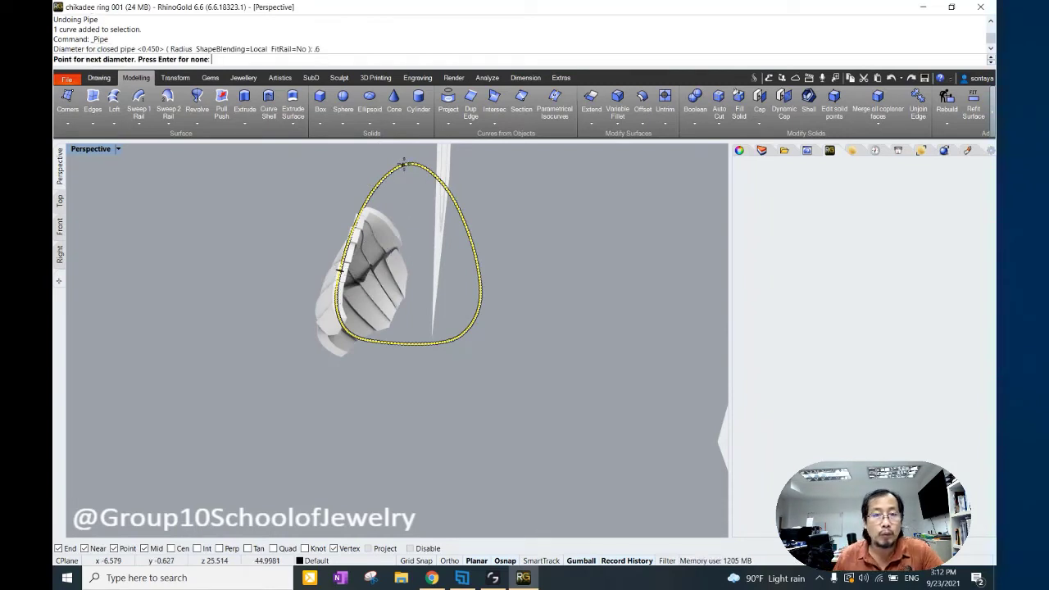
click(367, 202)
text(.6)
key(Return)
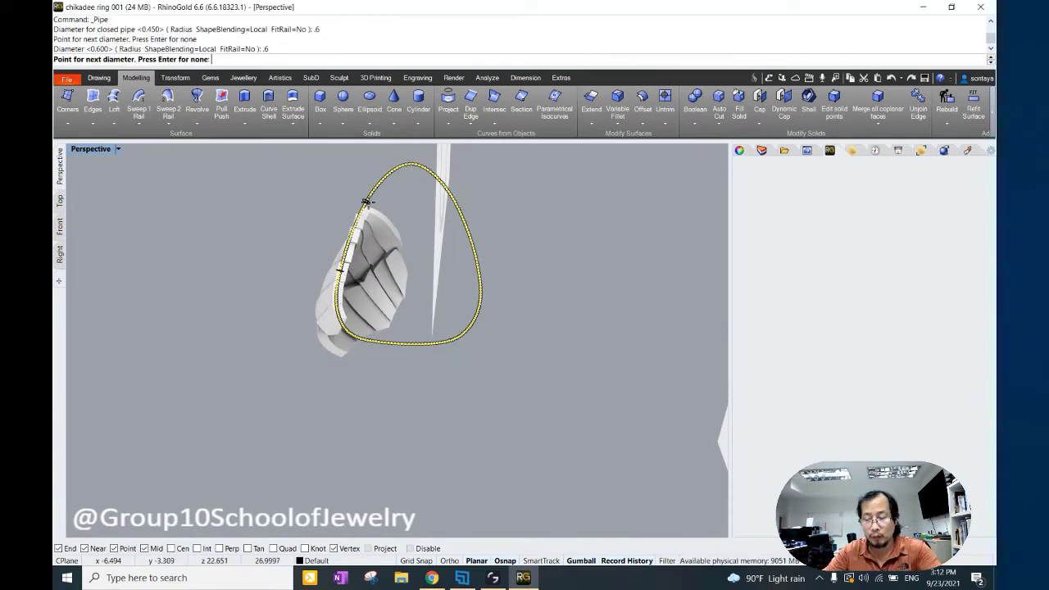
Add 0.6 near the leaf's lower end and 0.45 at the loop's bottom, then finish the pipe.
right_drag(342, 319, 381, 337)
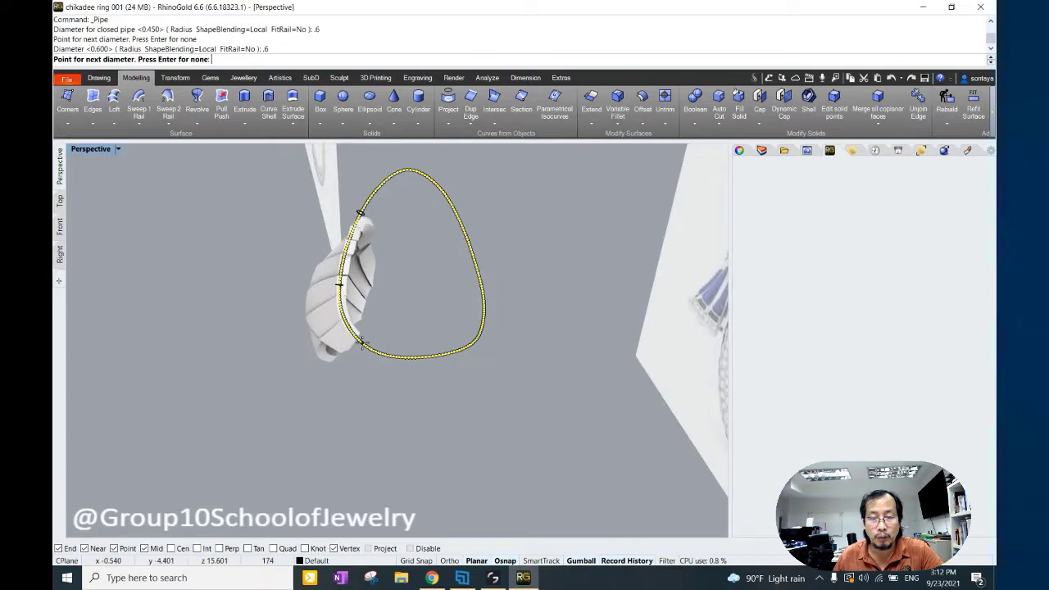
click(362, 342)
text(.6)
key(Return)
click(421, 357)
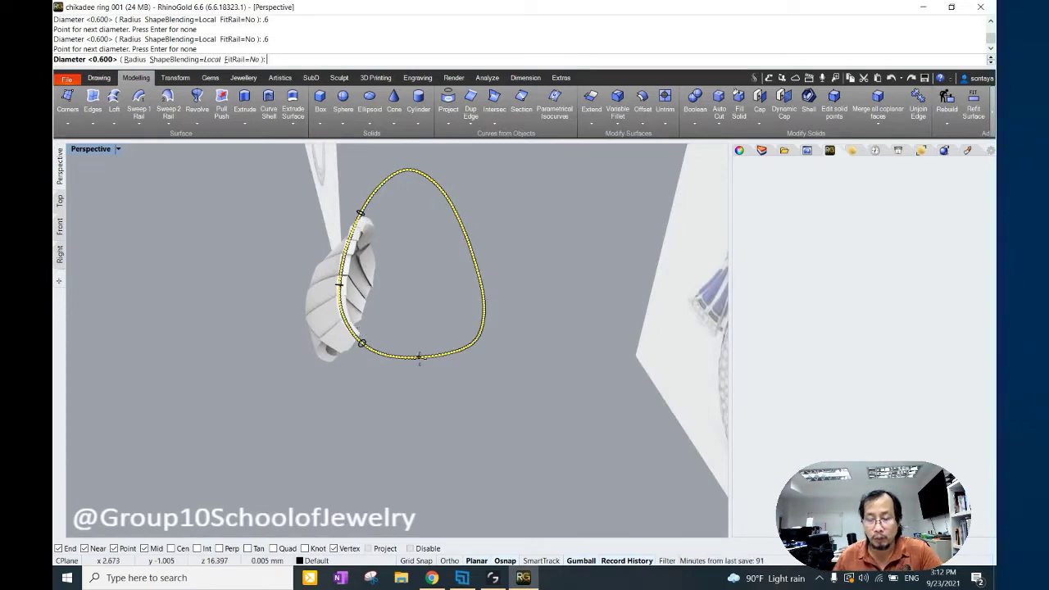
text(5)
key(Return)
click(408, 172)
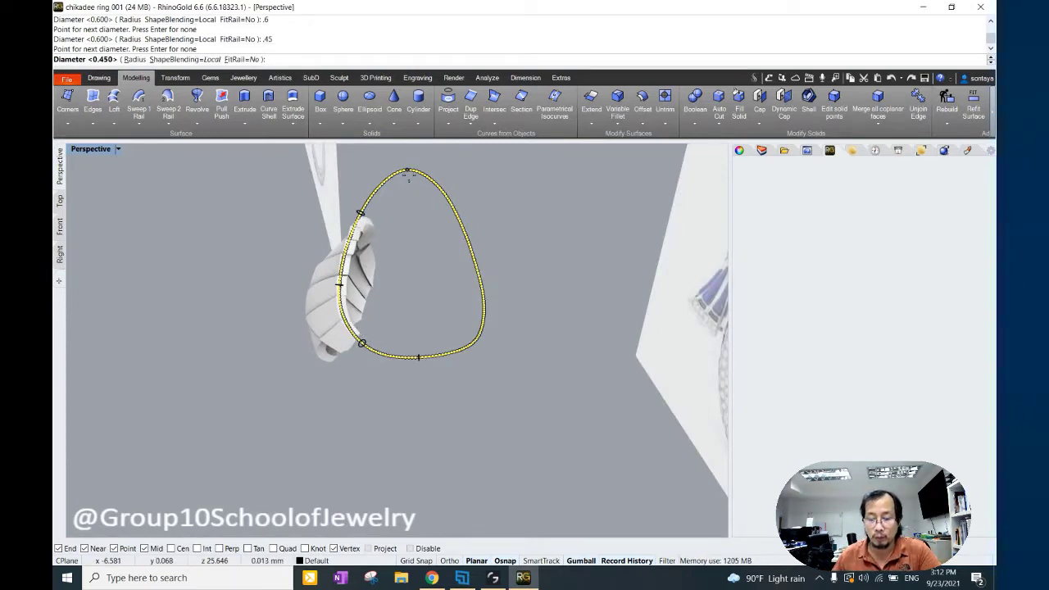
key(Return)
key(Return)
mouse_move(527, 227)
right_down()
mouse_move(460, 257)
mouse_move(525, 253)
mouse_move(60, 223)
right_up()
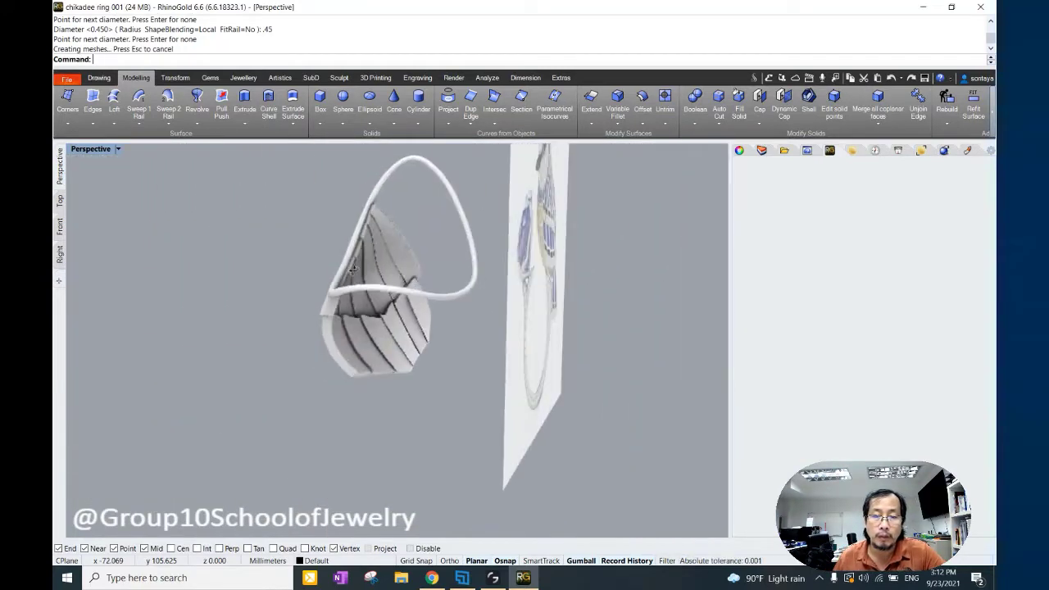
Switch to the Right then Front view and draw a cutting plane across the pipe.
click(59, 250)
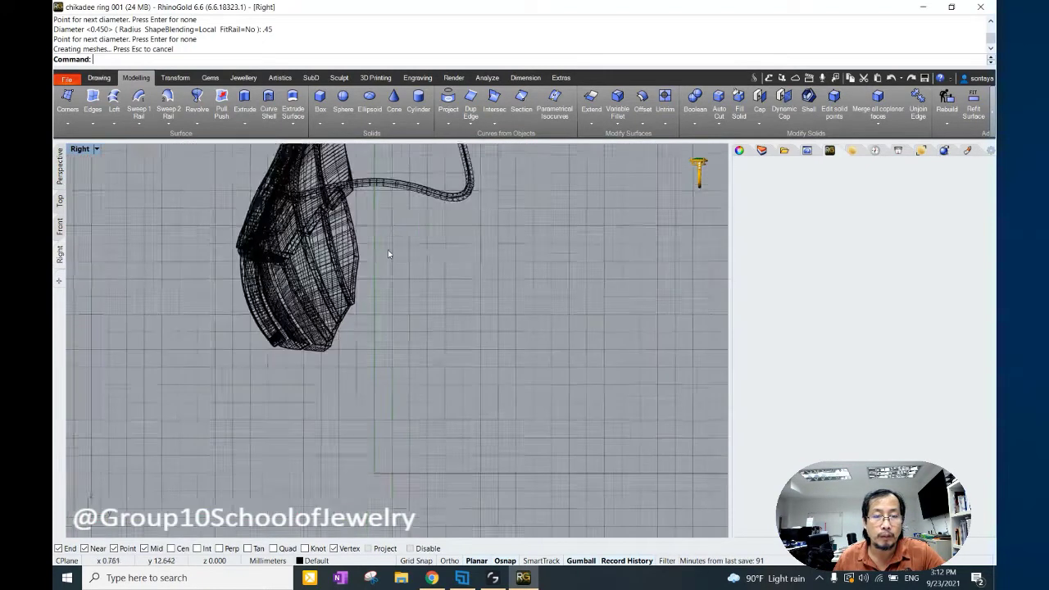
click(59, 226)
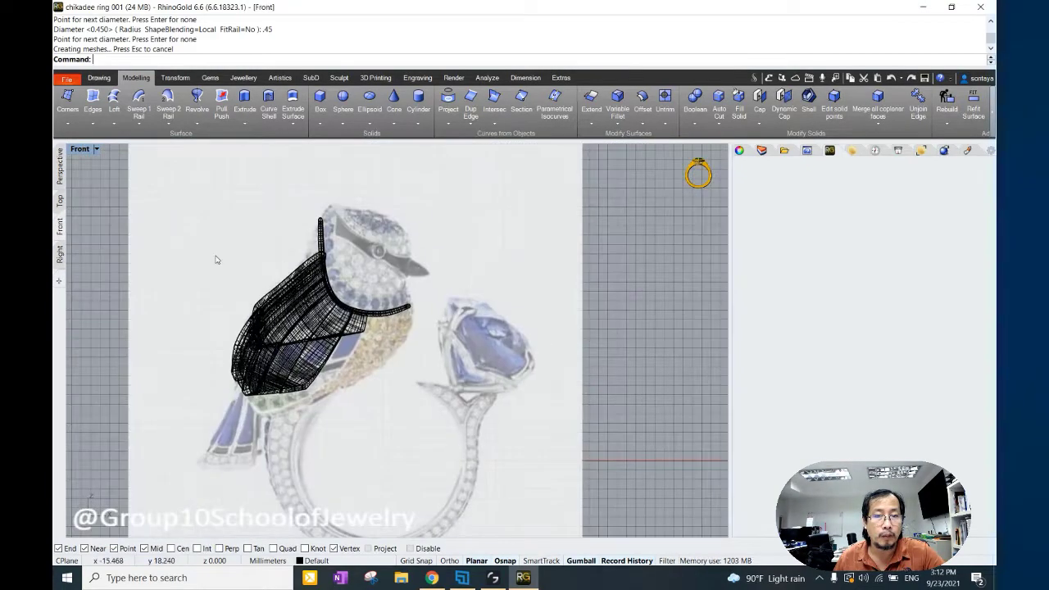
click(67, 98)
click(216, 193)
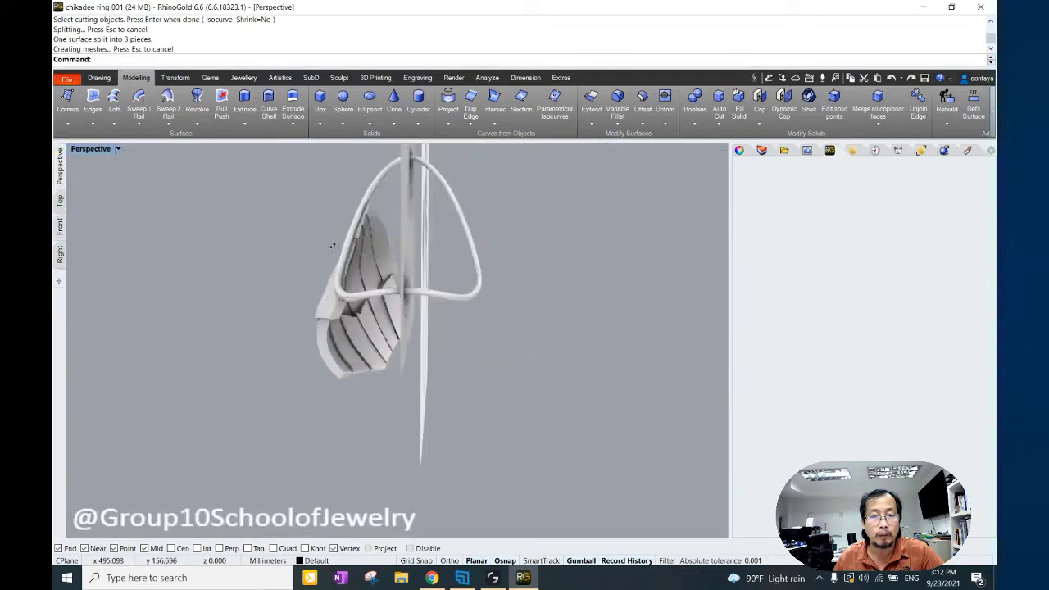
Delete the unwanted split pieces and join the remaining half pipe.
click(409, 247)
click(479, 261)
click(516, 279)
key(Delete)
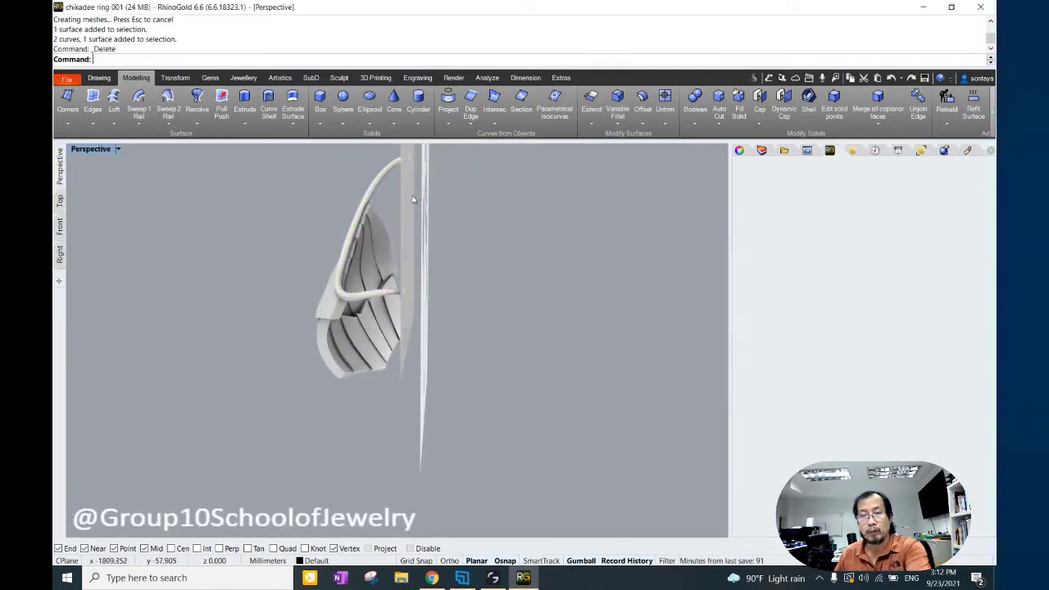
right_drag(414, 200, 361, 230)
click(338, 260)
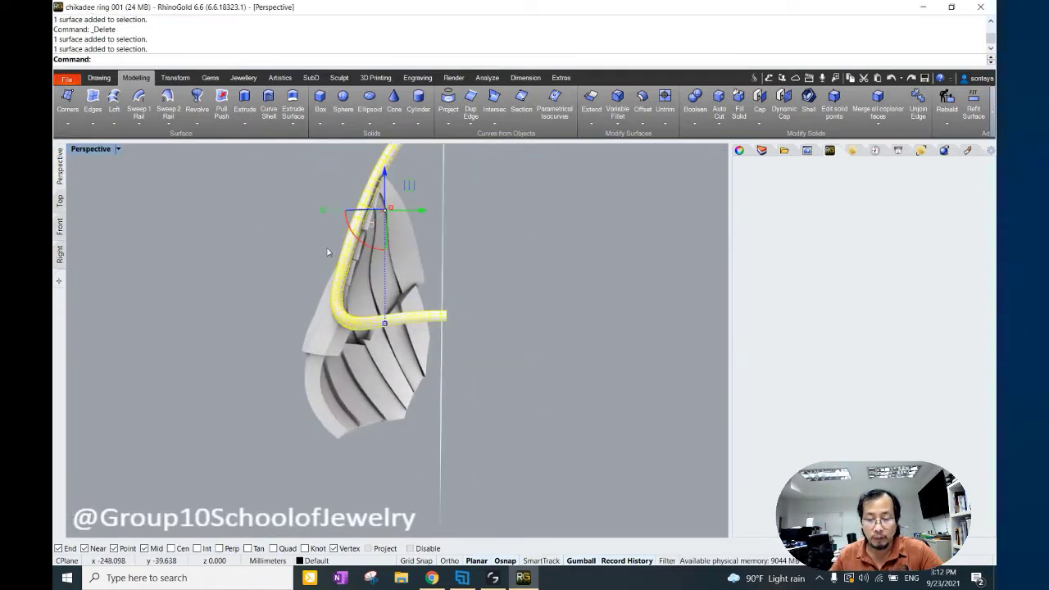
text(Jo)
key(Return)
Mirror the half pipe across the X axis, replacing a mistaken Y-axis mirror.
right_drag(328, 250, 651, 137)
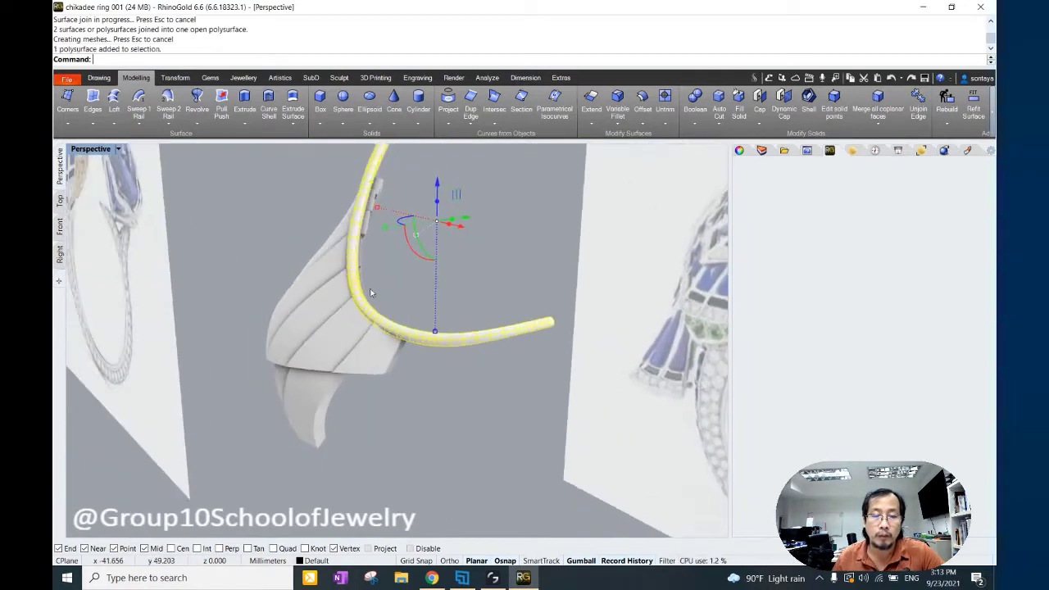
click(176, 77)
click(149, 100)
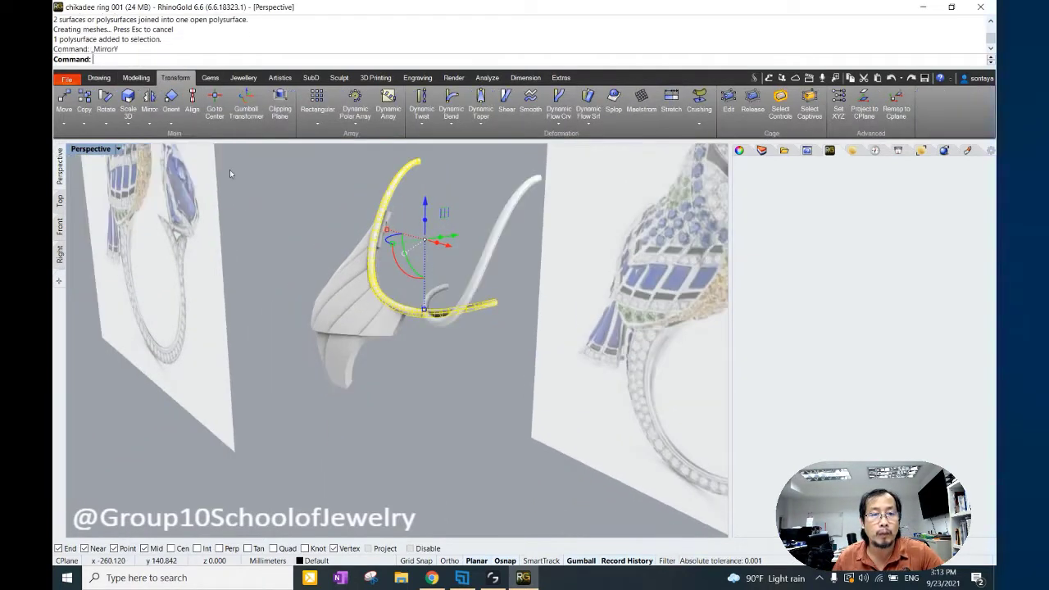
key(ctrl+z)
click(149, 123)
click(185, 155)
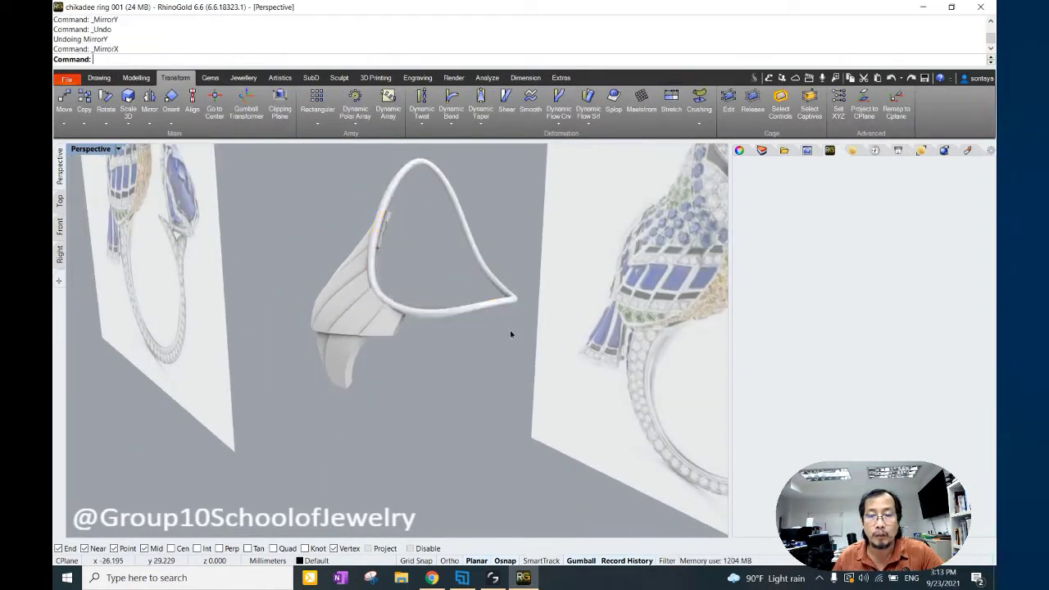
click(484, 289)
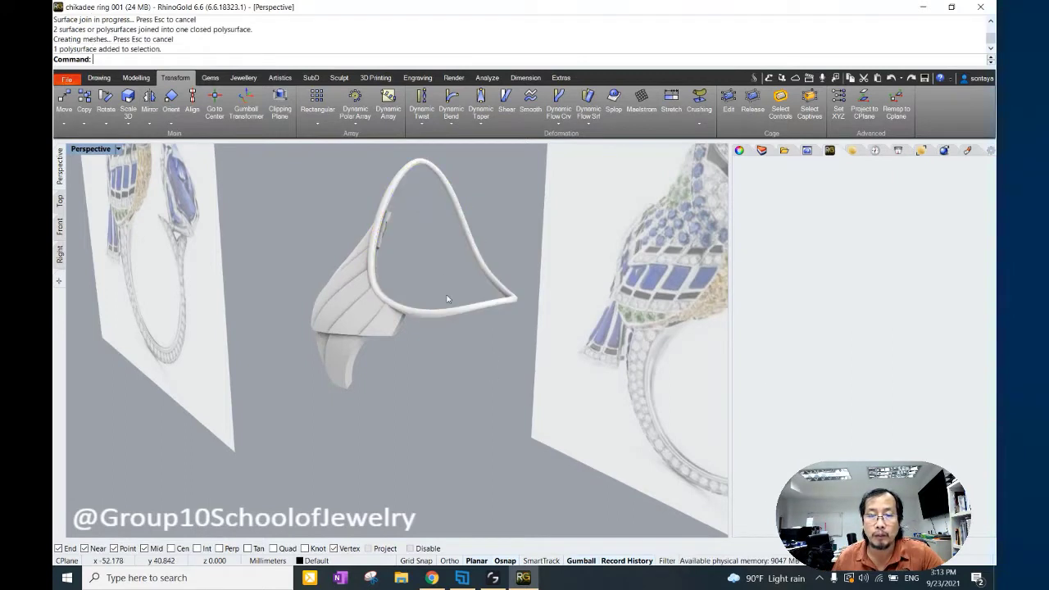
click(445, 297)
right_drag(445, 297, 486, 186)
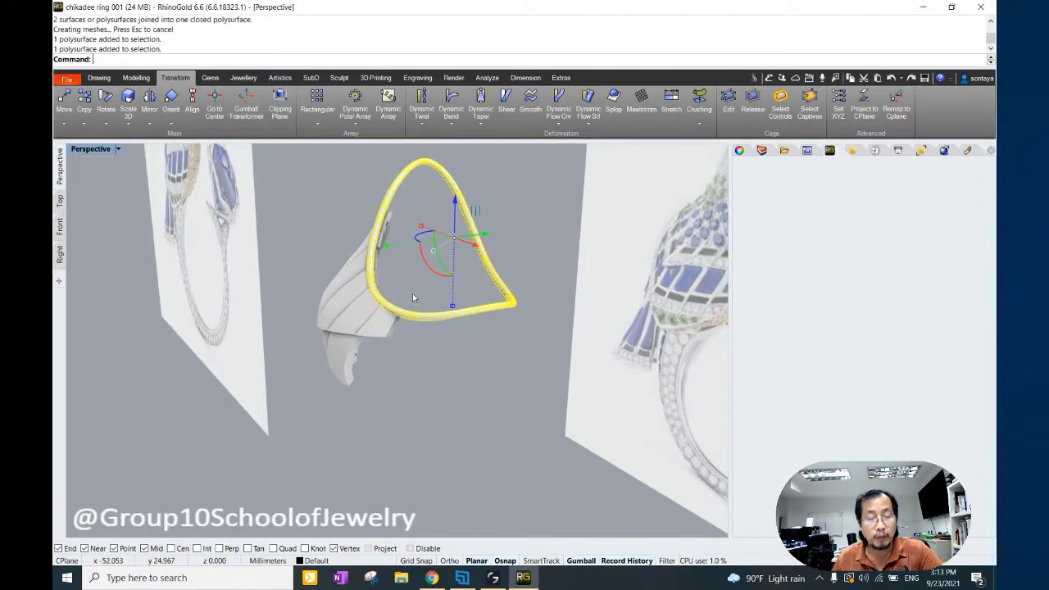
Try GoToCenter on the shank loop, undo it, and reselect the loop.
text(gotocenter)
key(Return)
key(ctrl+z)
click(474, 280)
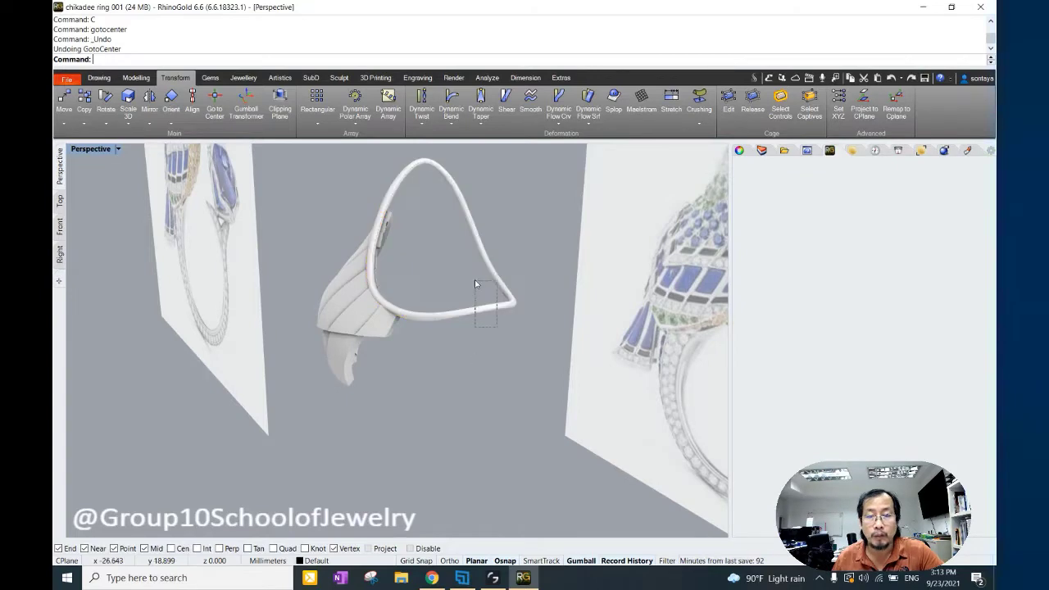
click(498, 283)
Cage-edit the shank loop, stretching four lower cage points to reshape it.
click(729, 107)
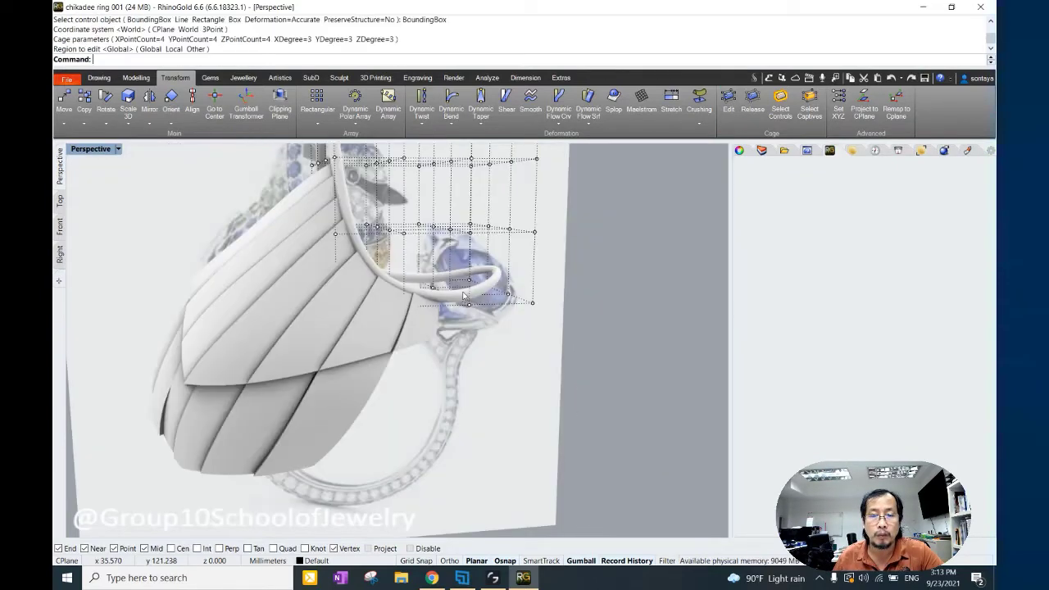
right_drag(460, 292, 377, 259)
drag(377, 259, 410, 262)
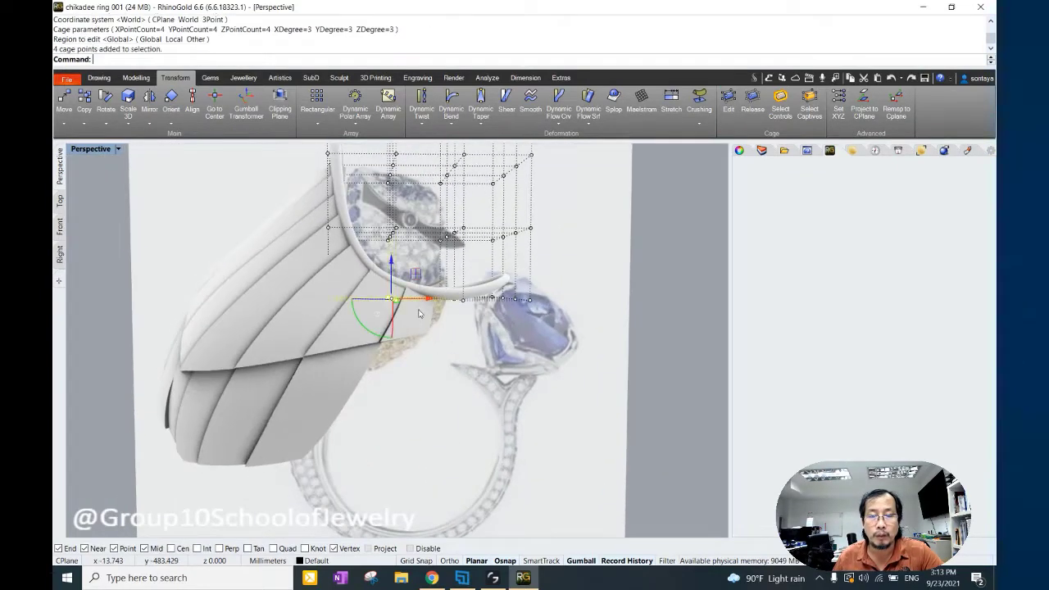
right_drag(409, 262, 319, 301)
drag(320, 301, 327, 297)
right_drag(328, 297, 453, 257)
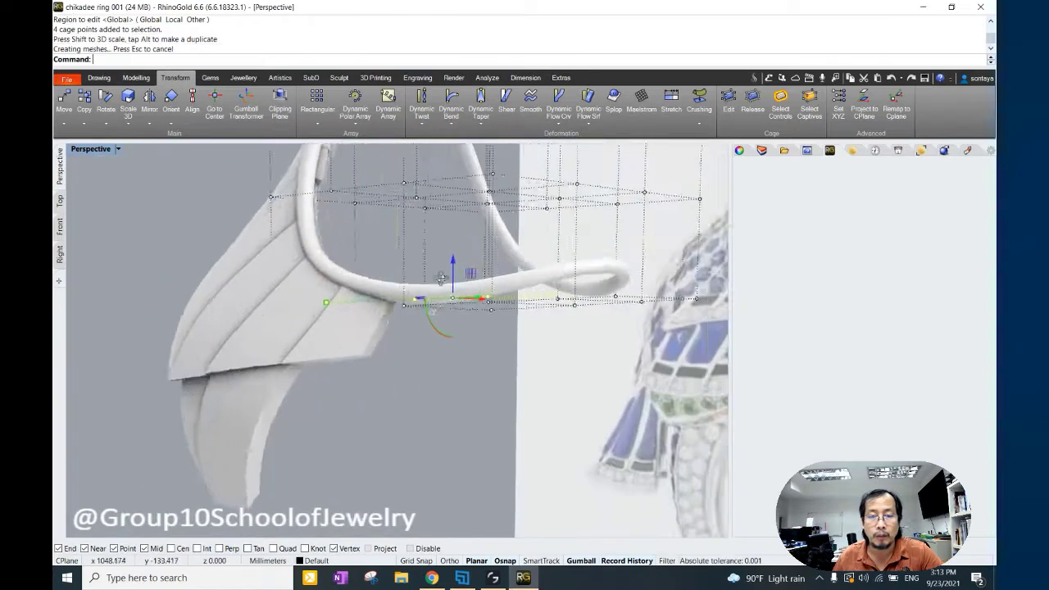
right_drag(409, 287, 443, 246)
scroll(443, 246, down, 3)
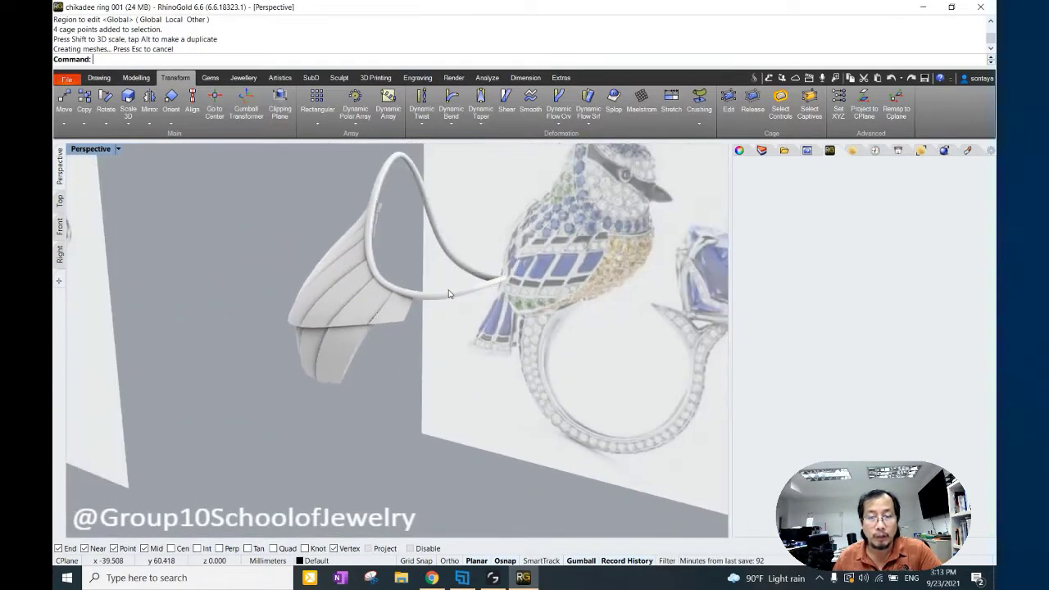
Delete the control cage, show all hidden objects, and display the bird in Rendered mode.
key(ctrl+alt+s)
key(Delete)
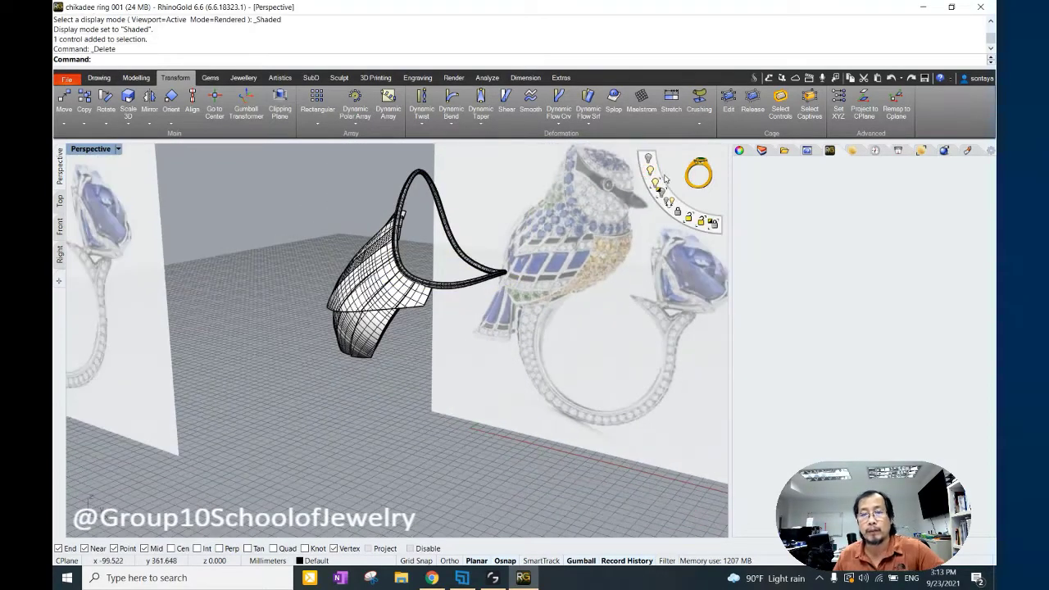
key(ctrl+alt+h)
scroll(531, 238, up, 3)
key(ctrl+alt+r)
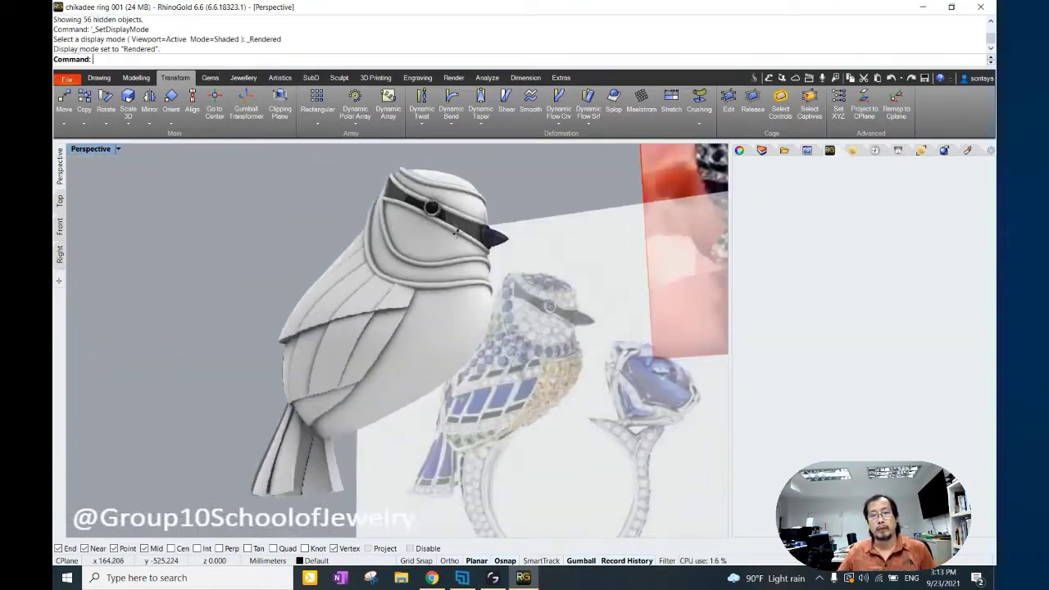
Select three wing panels on the rendered bird.
mouse_move(531, 239)
right_down()
mouse_move(504, 309)
mouse_move(437, 248)
mouse_move(416, 246)
mouse_move(427, 286)
mouse_move(236, 307)
mouse_move(328, 270)
right_up()
click(419, 236)
shift+click(352, 246)
shift+click(382, 285)
scroll(382, 284, up, 3)
scroll(235, 307, down, 3)
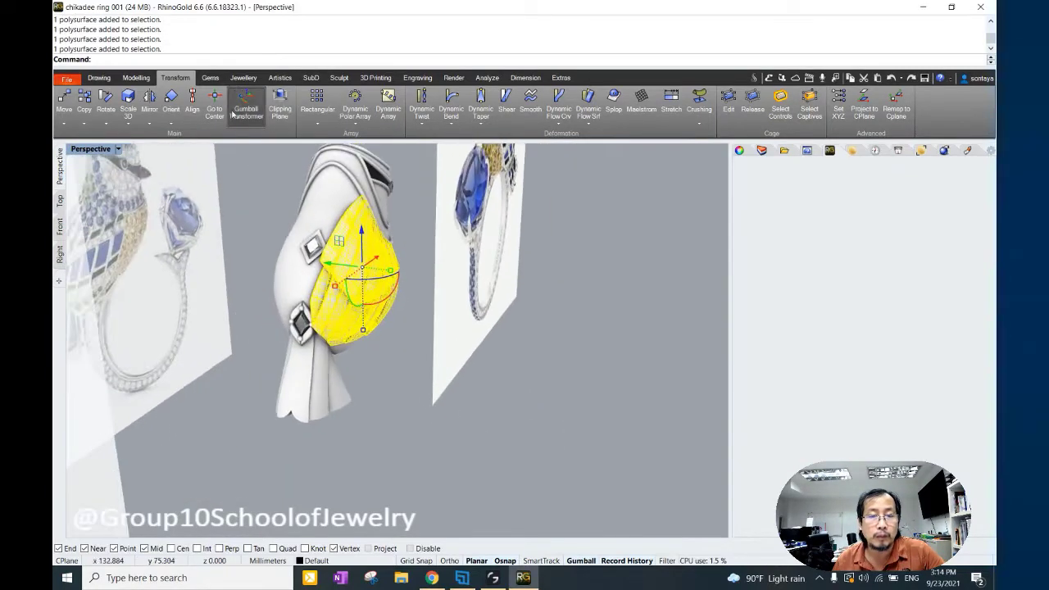
Group the selected wing panels with Ctrl+G and mirror them across the X axis.
click(149, 98)
click(547, 4)
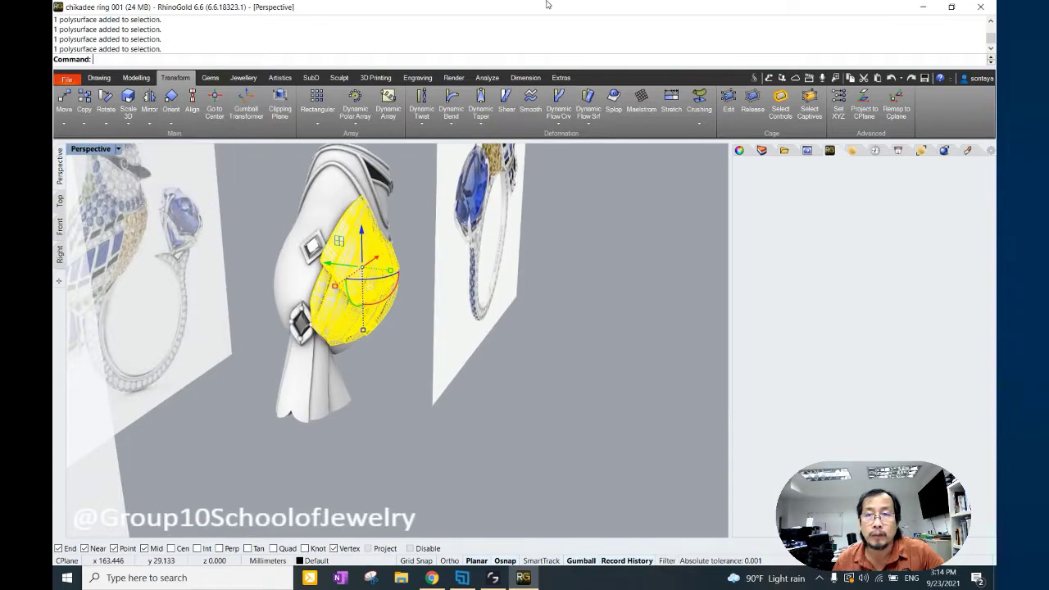
key(ctrl+g)
click(158, 155)
mouse_move(327, 287)
right_down()
mouse_move(420, 356)
mouse_move(609, 231)
right_up()
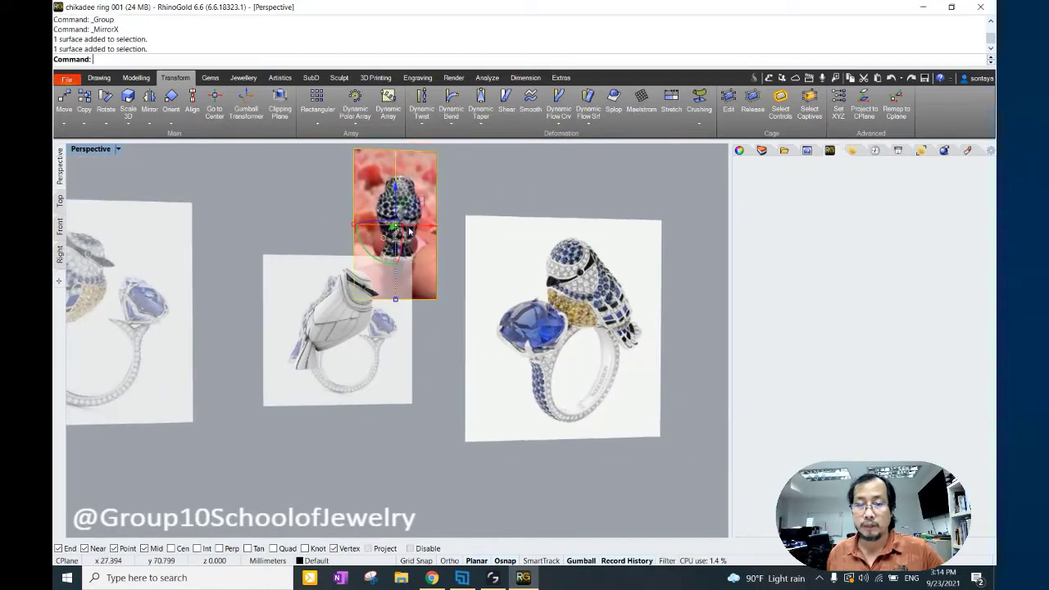
Turn on the head1 layer, switch to Front view and frame the bird and sapphire ring.
right_drag(473, 201, 574, 246)
click(762, 150)
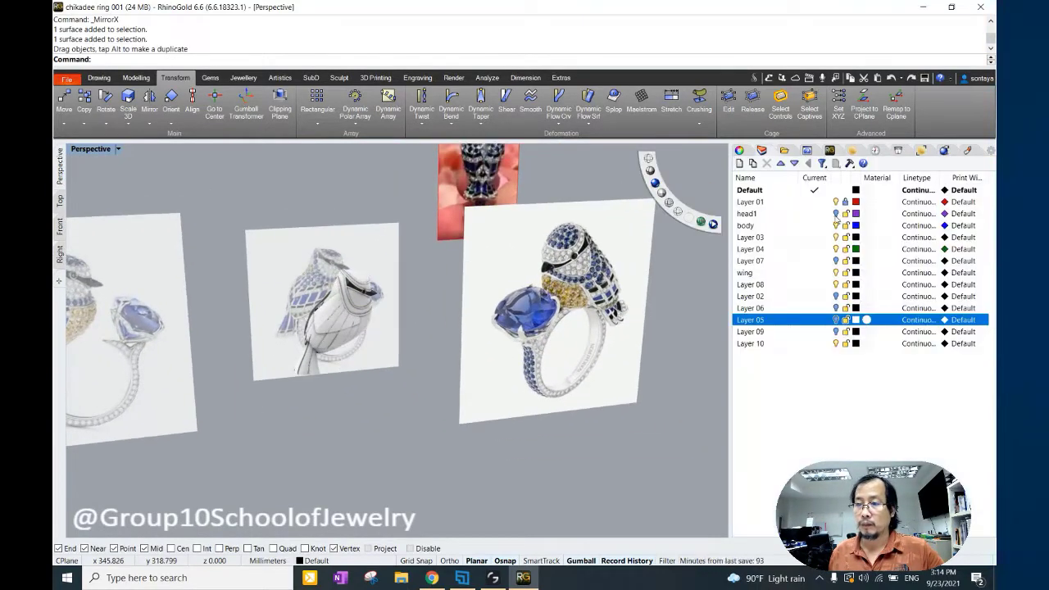
click(836, 214)
right_drag(385, 311, 408, 306)
click(59, 225)
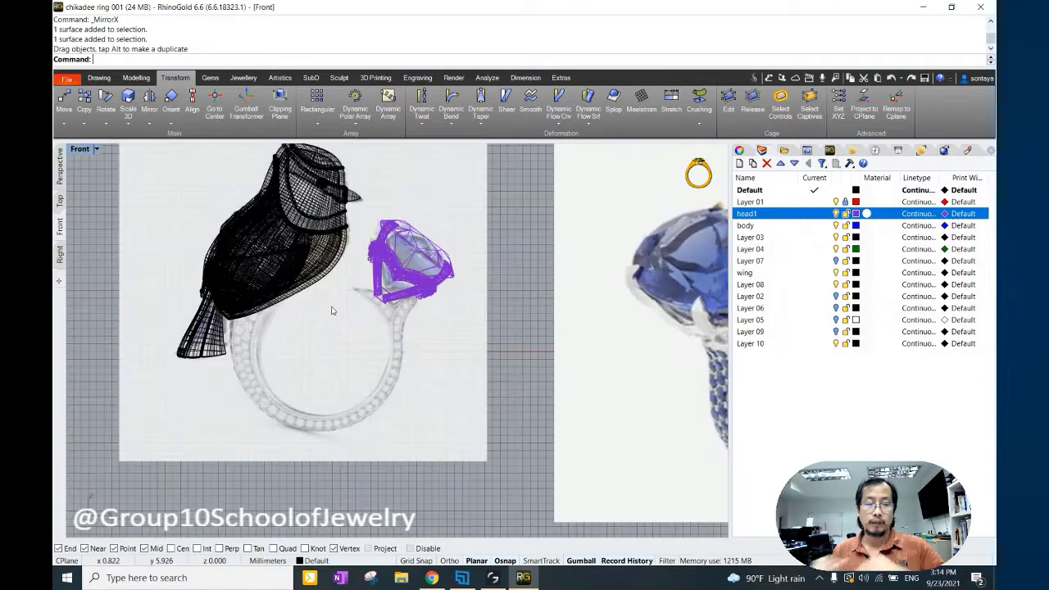
scroll(332, 311, up, 2)
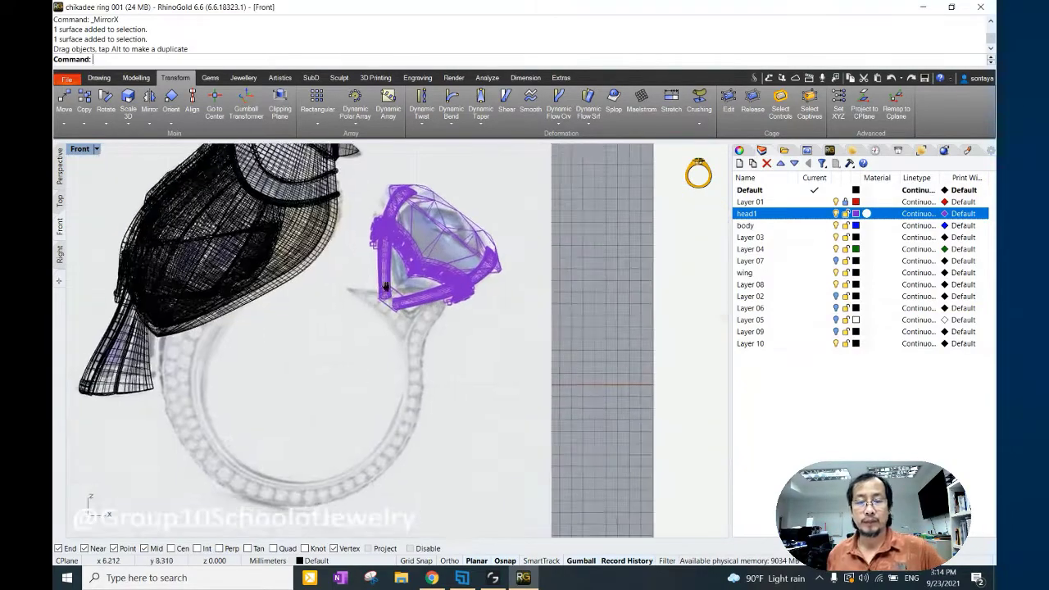
scroll(467, 300, down, 3)
scroll(554, 316, up, 1)
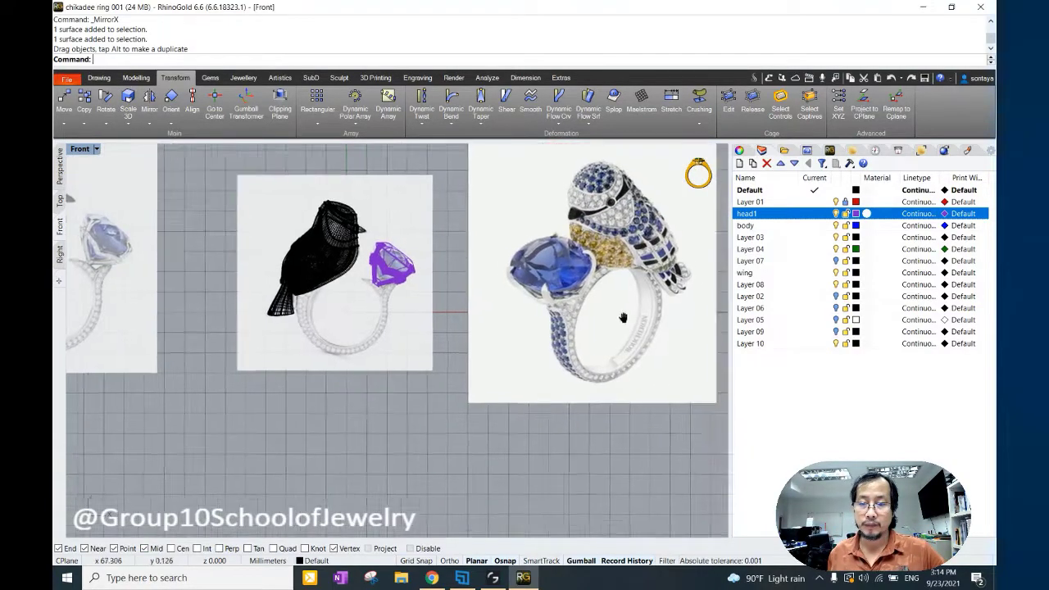
scroll(560, 315, up, 1)
scroll(585, 279, up, 3)
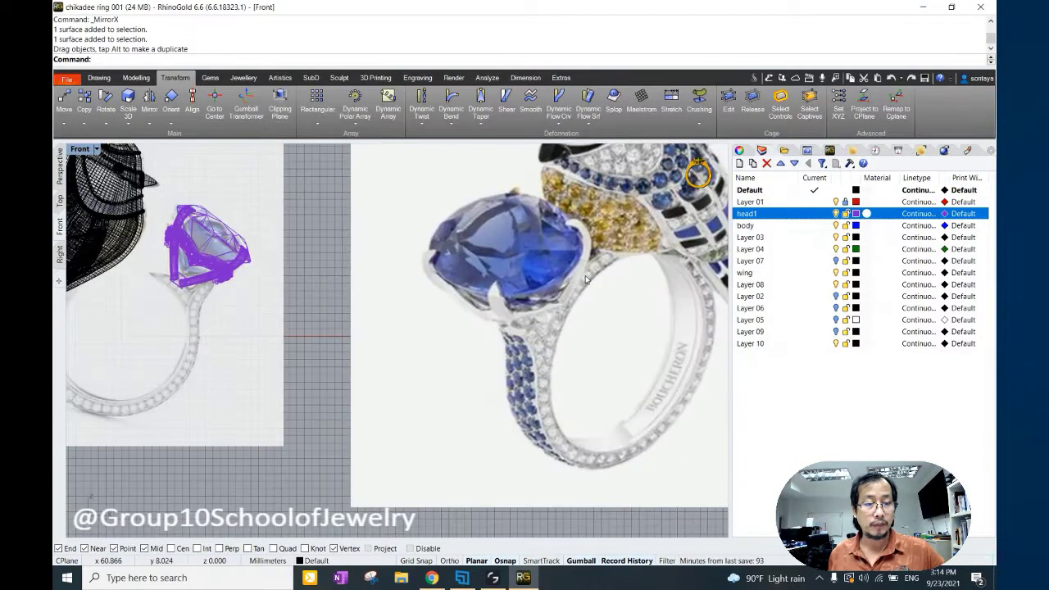
scroll(585, 280, down, 3)
scroll(234, 303, up, 2)
right_drag(522, 305, 251, 306)
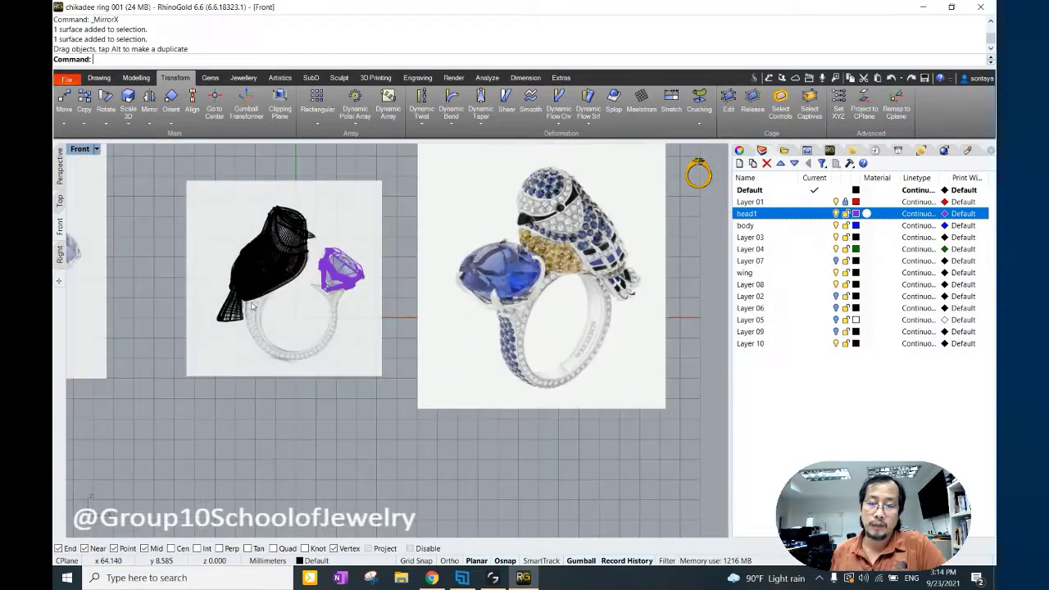
scroll(252, 306, up, 3)
scroll(347, 281, down, 3)
scroll(368, 295, up, 1)
scroll(395, 318, up, 2)
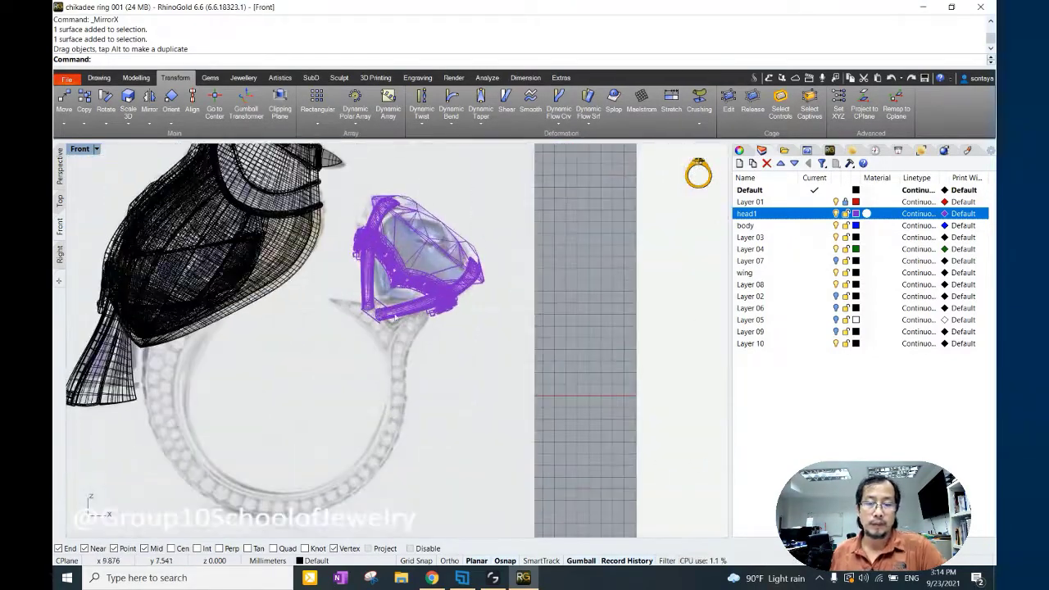
Draw a two-point interpolated curve just below the gem for the bridge piece.
click(98, 77)
click(85, 98)
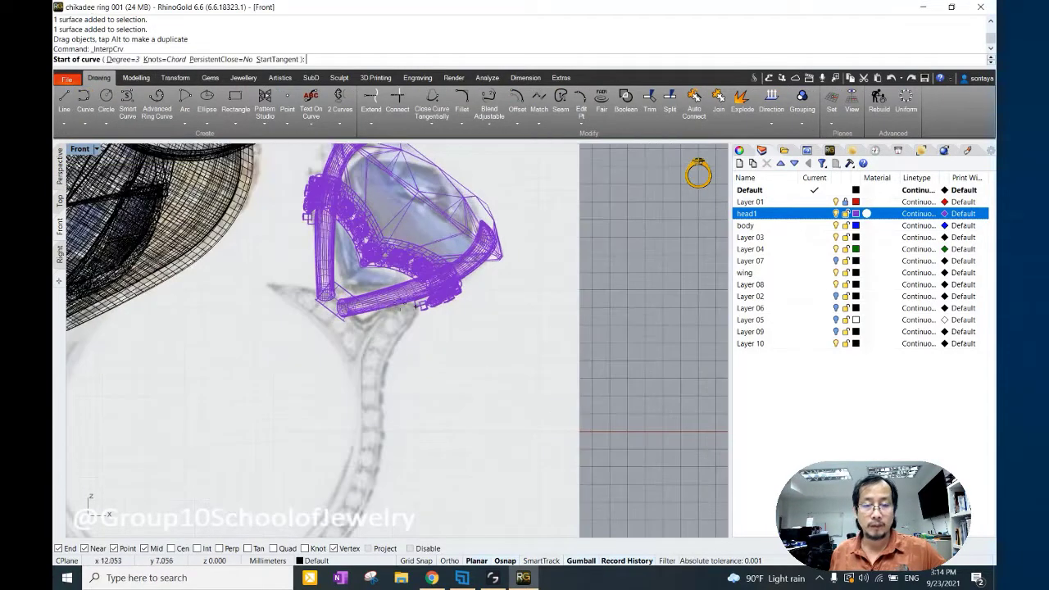
scroll(393, 303, up, 2)
click(395, 304)
click(357, 339)
key(Return)
scroll(352, 377, down, 2)
scroll(352, 377, down, 1)
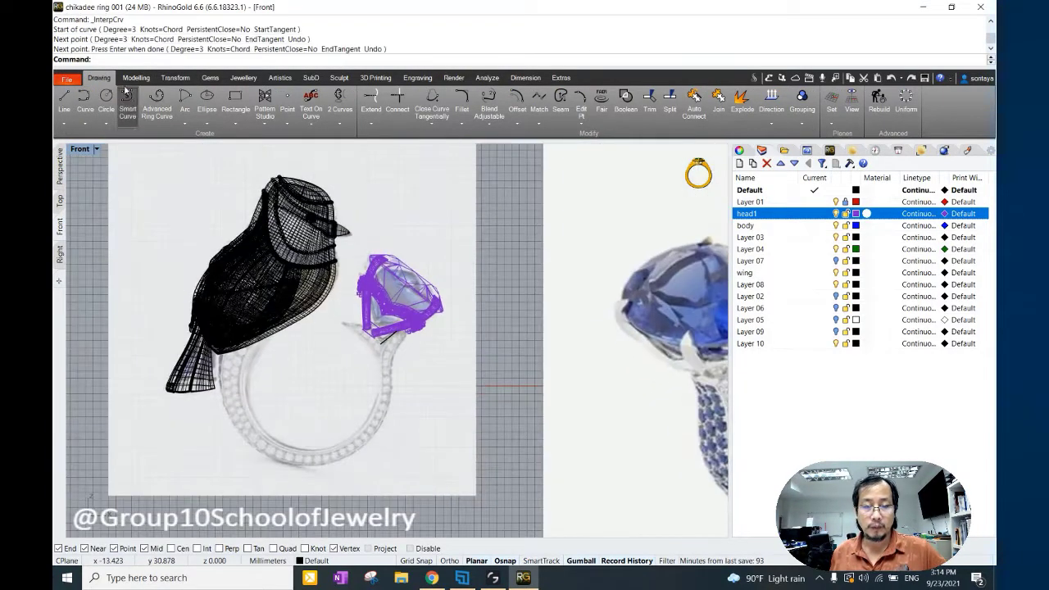
click(136, 77)
Create a ring-size circle, then select every object except that circle.
click(243, 77)
click(65, 98)
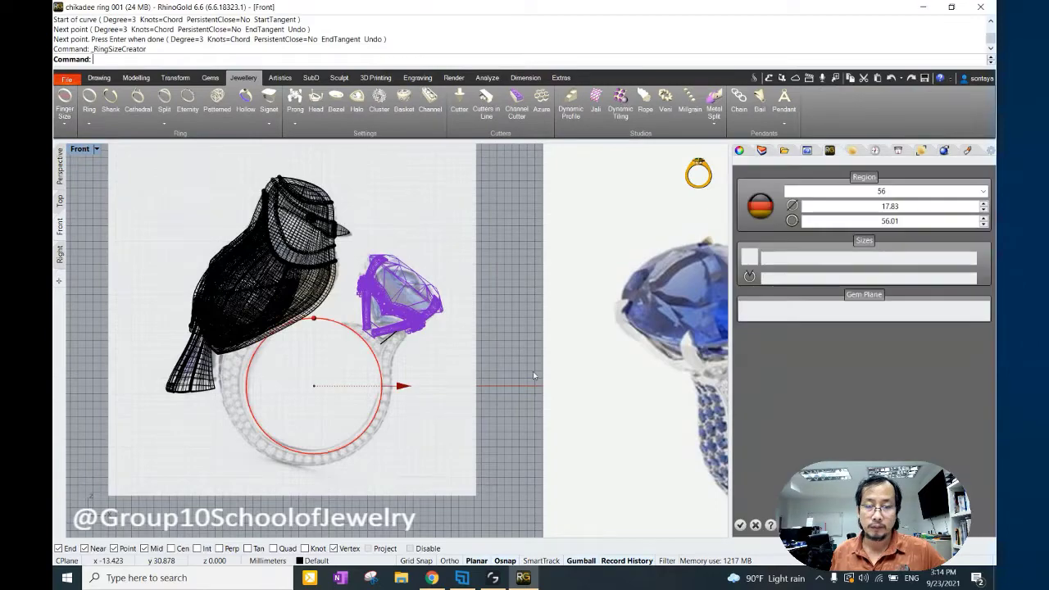
click(740, 525)
click(377, 404)
scroll(336, 361, up, 2)
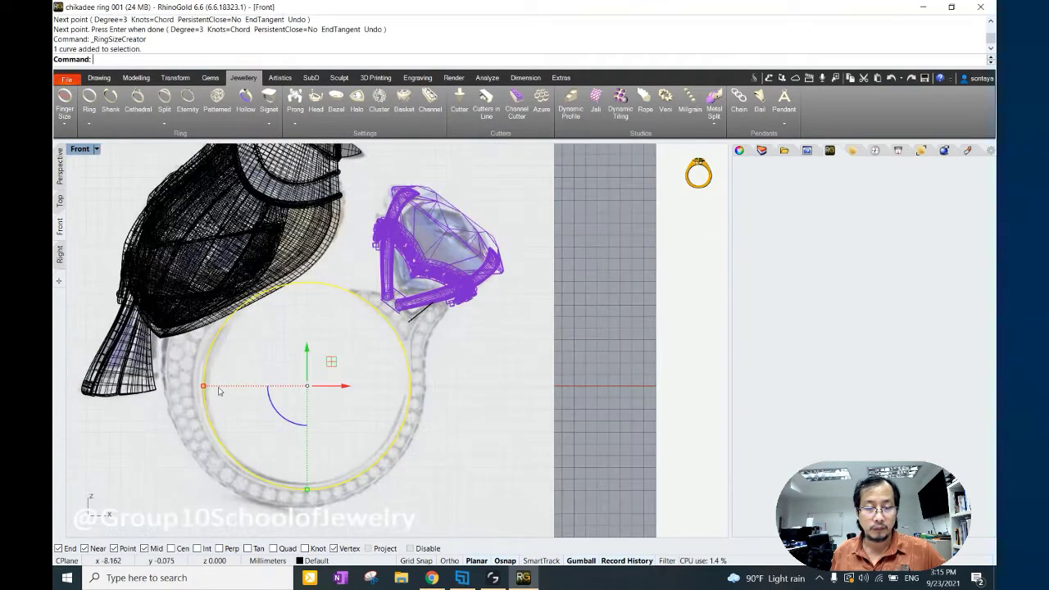
scroll(366, 363, down, 2)
click(441, 364)
scroll(441, 364, down, 2)
key(ctrl+a)
scroll(385, 321, up, 3)
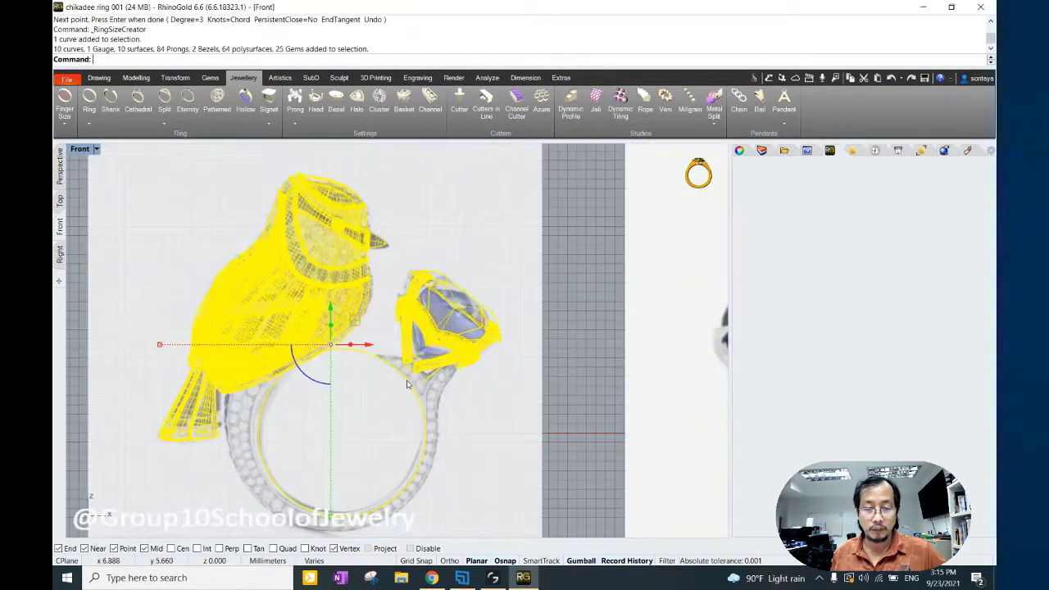
ctrl+click(407, 383)
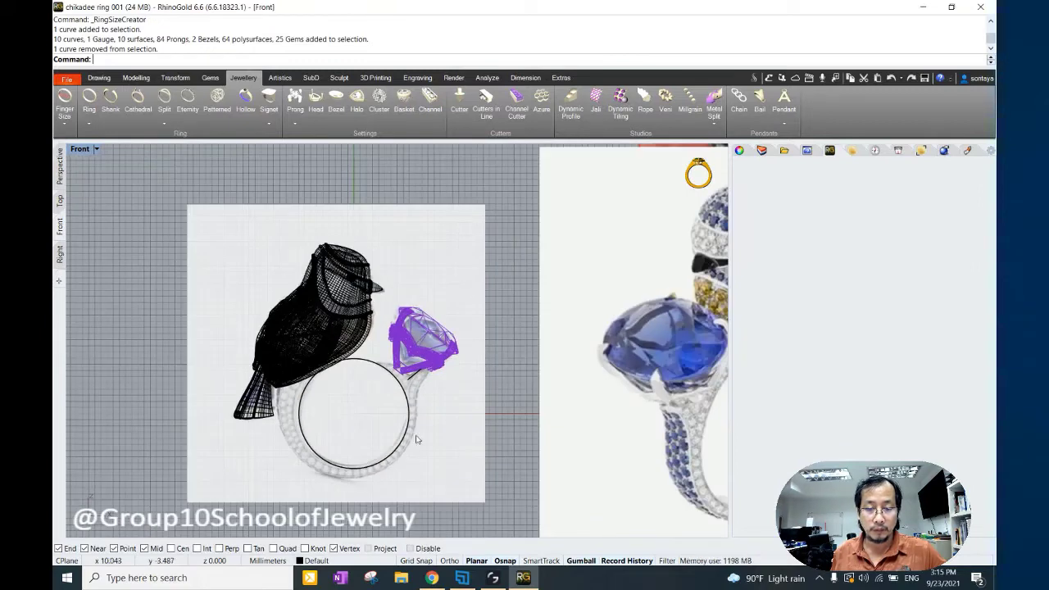
Unlock Layer 01 and nudge the reference picture slightly to the right.
click(762, 151)
click(844, 202)
click(476, 327)
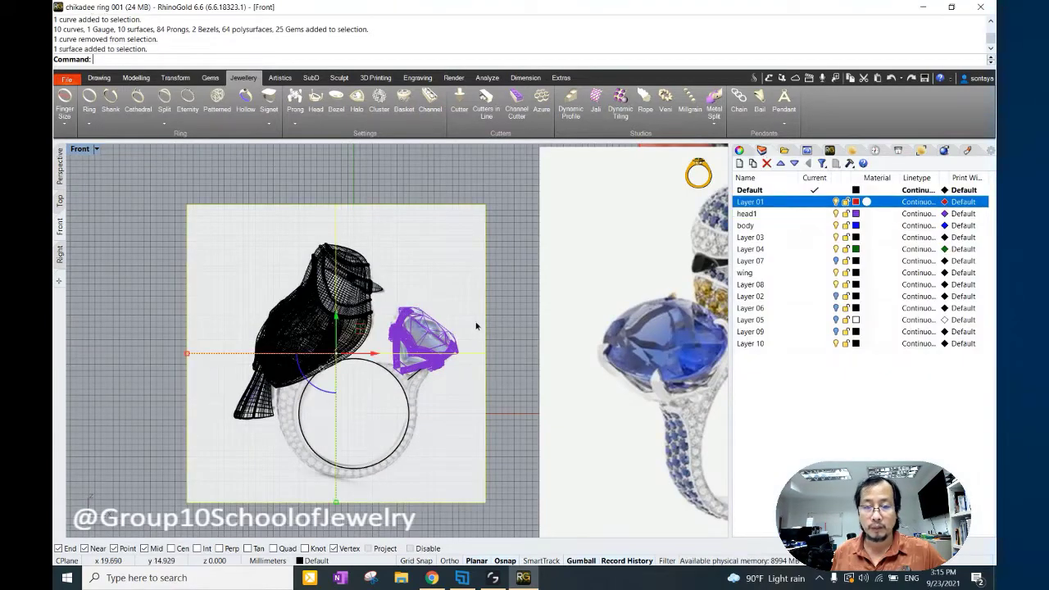
drag(378, 358, 379, 355)
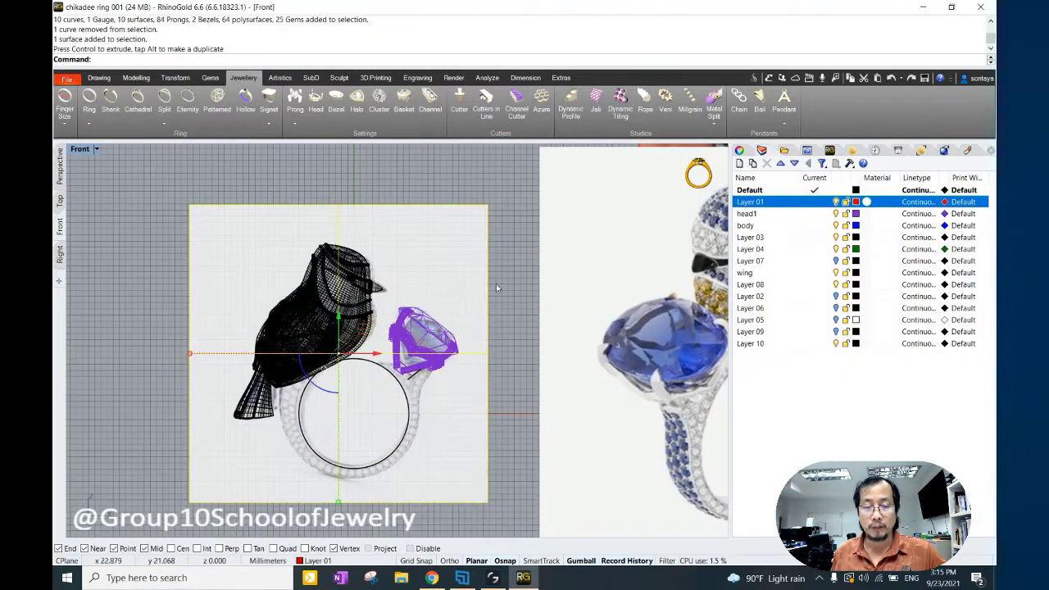
Delete the old ring-size circle, create a trial replacement from the size list, then delete it.
click(406, 434)
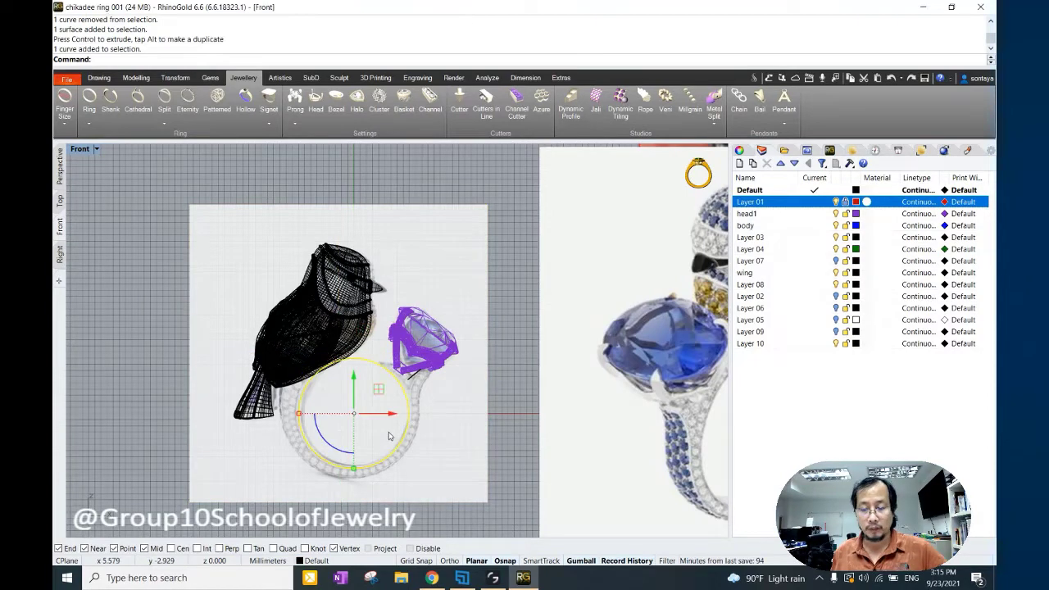
key(Delete)
click(65, 100)
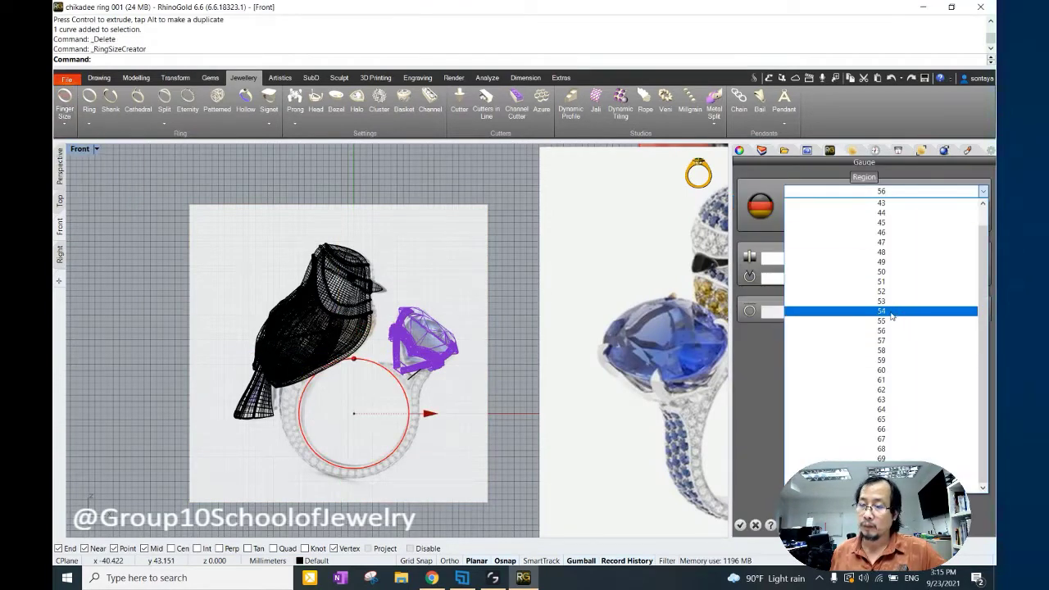
click(885, 311)
click(962, 307)
scroll(396, 347, up, 4)
scroll(398, 388, up, 3)
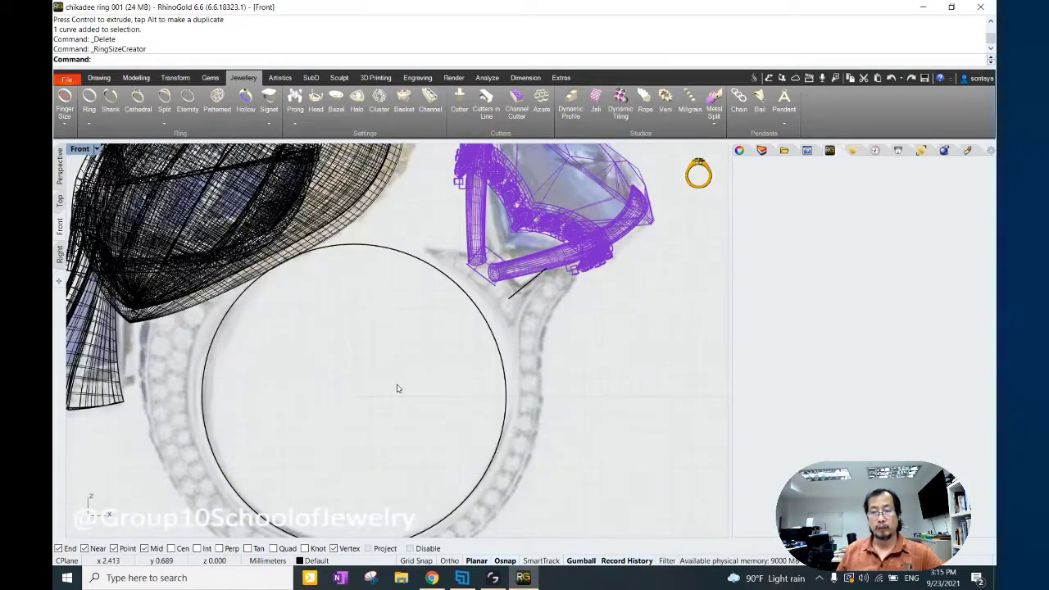
scroll(398, 389, down, 1)
click(558, 398)
key(Delete)
Create a new size 55 ring-size circle from the ring size list.
right_click(482, 358)
click(881, 191)
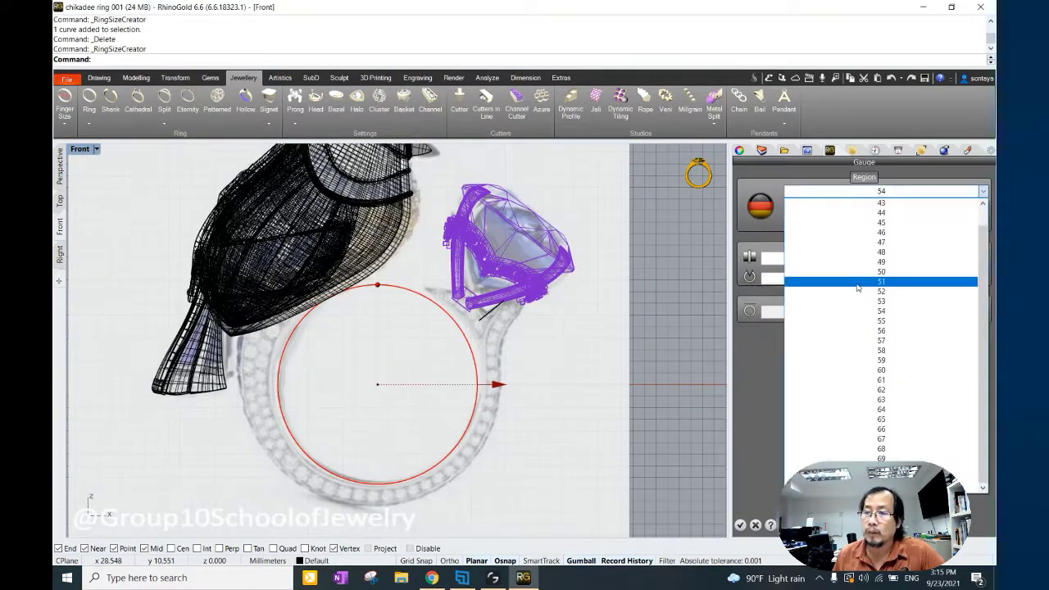
click(890, 320)
click(740, 526)
scroll(439, 330, up, 1)
scroll(439, 330, up, 1)
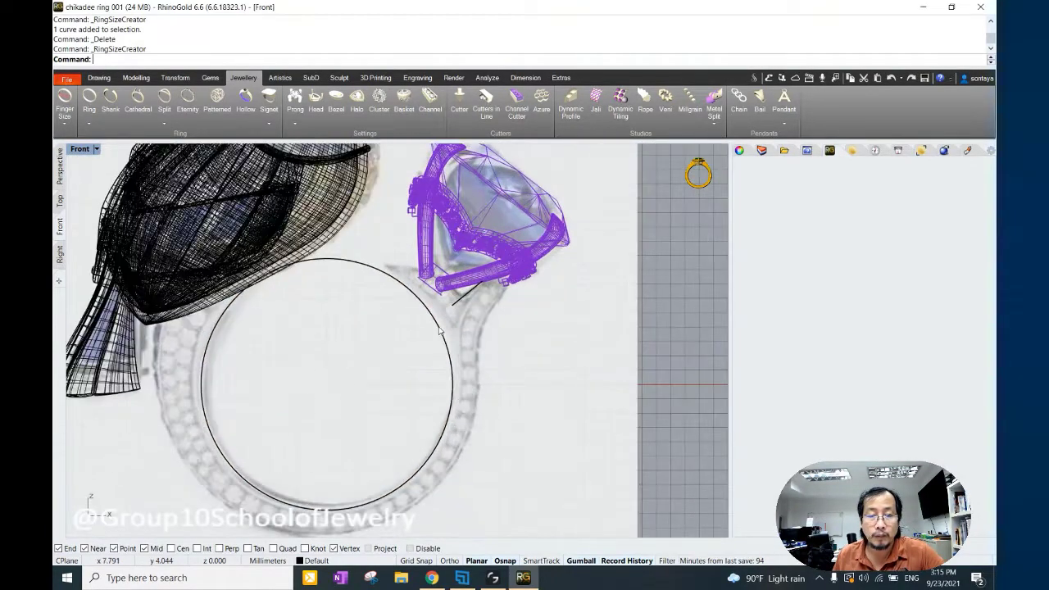
click(331, 364)
scroll(312, 361, down, 3)
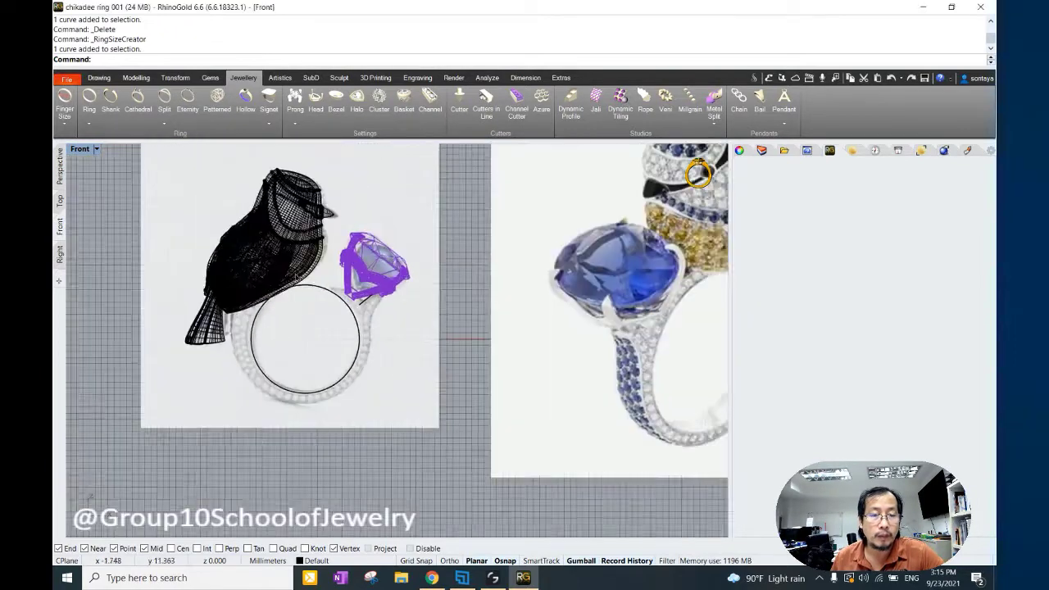
Pick the bird wireframe from the overlapping objects and hide it with Ctrl+H.
click(332, 234)
shift+click(418, 311)
key(ctrl+h)
scroll(266, 426, up, 2)
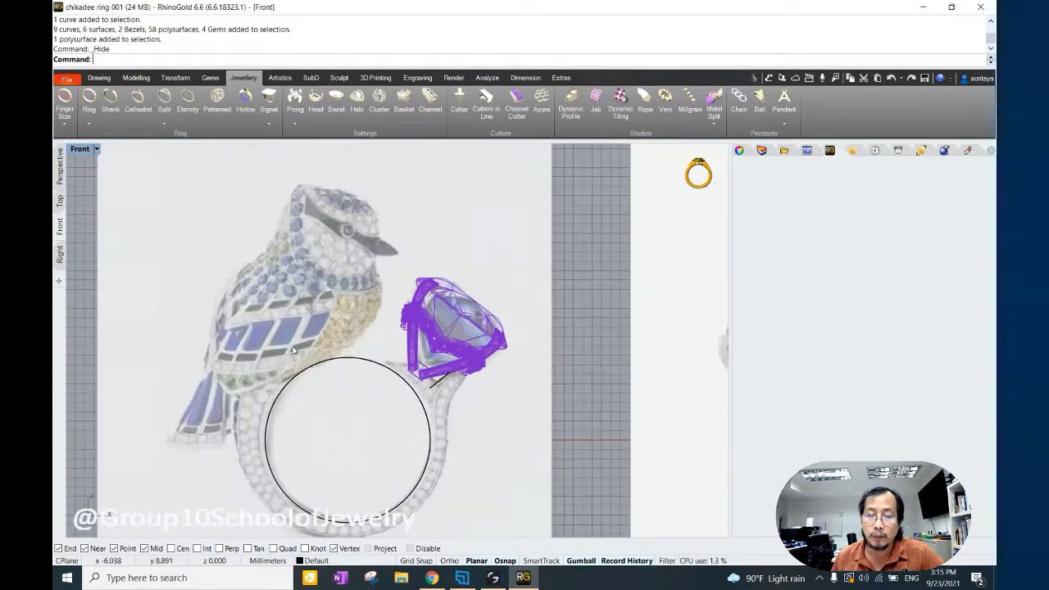
click(67, 79)
click(66, 79)
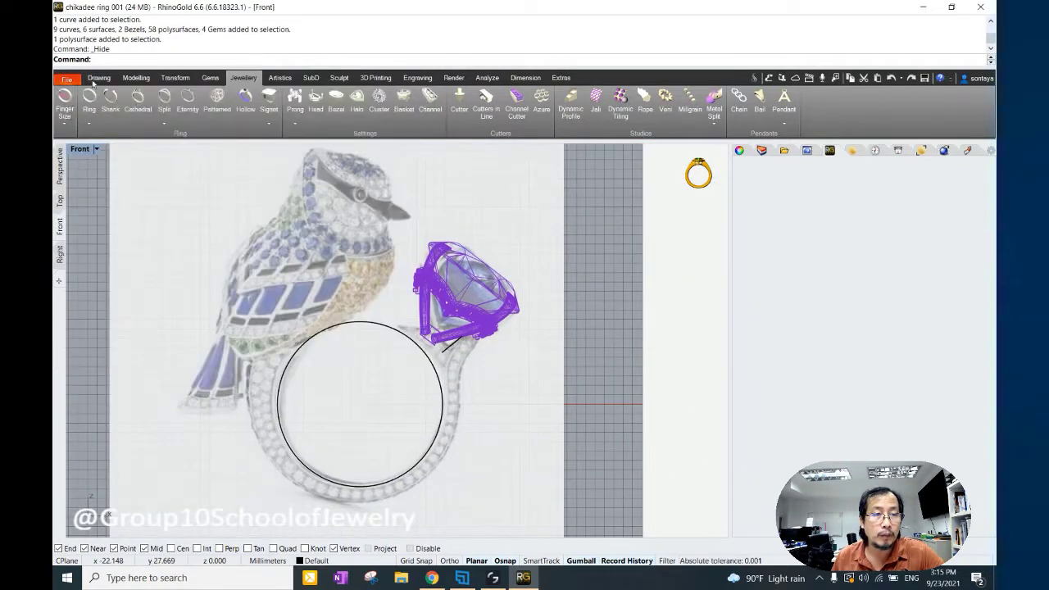
click(99, 78)
click(64, 99)
Draw a line from the bird's chest to the ring circle.
click(336, 324)
click(250, 273)
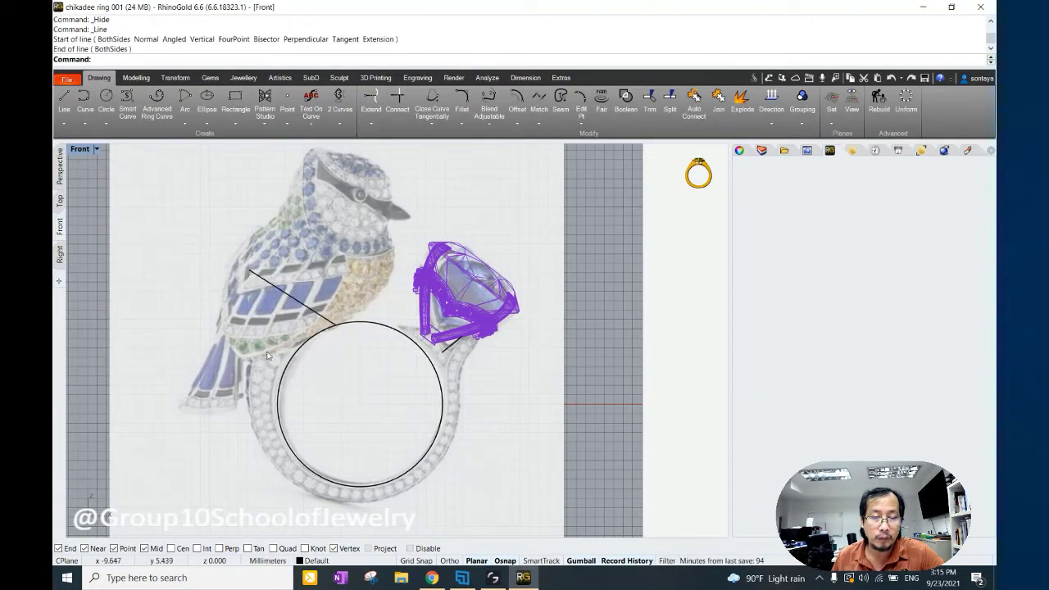
scroll(426, 375, up, 3)
scroll(429, 327, up, 2)
scroll(430, 312, down, 1)
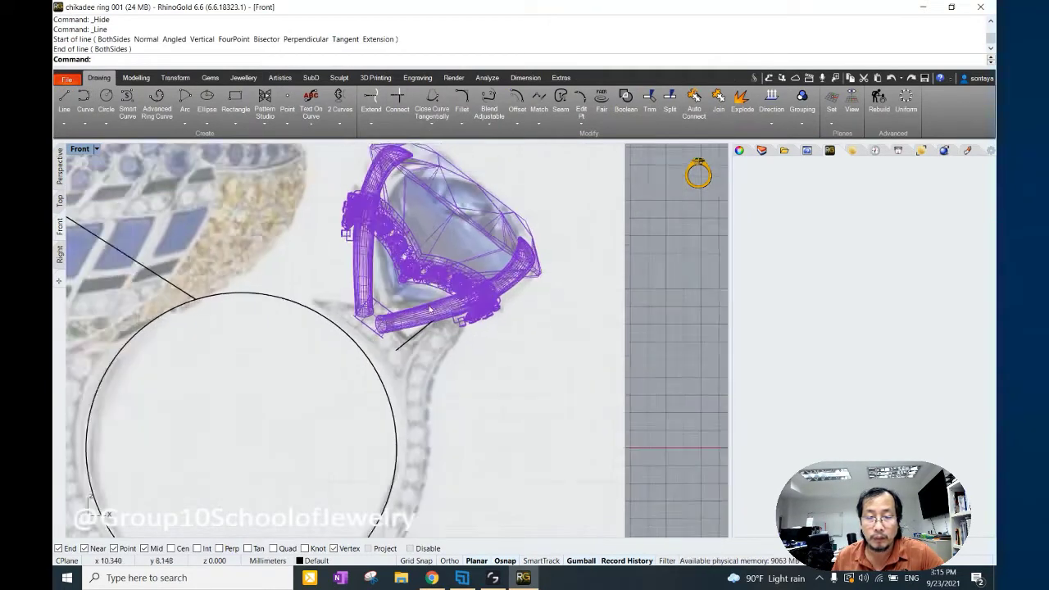
scroll(430, 305, down, 1)
Start an interpolated curve below the gem setting, tracing down the shank's right edge.
click(130, 98)
click(85, 123)
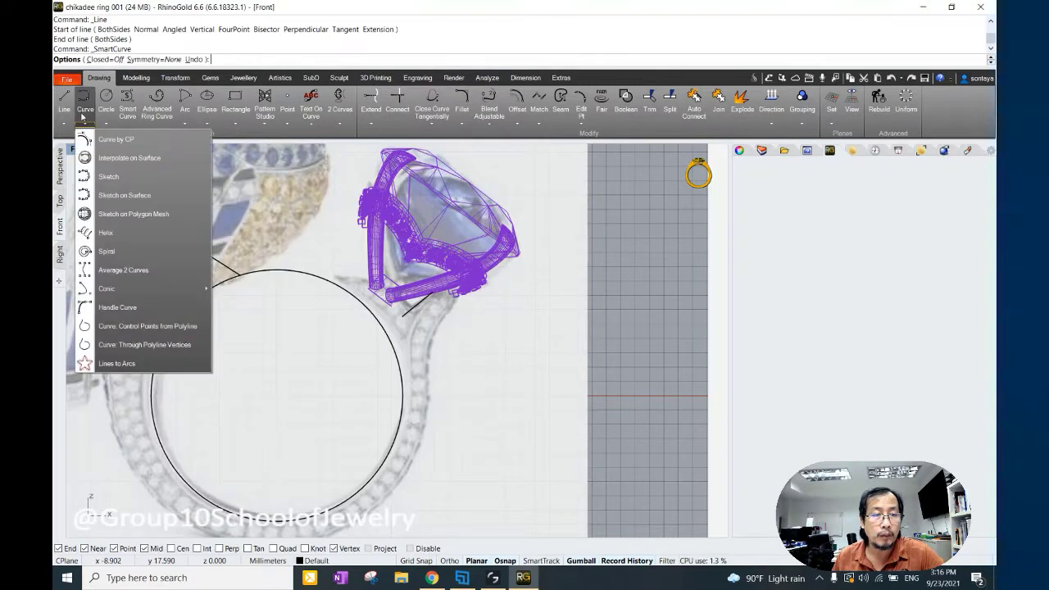
click(106, 159)
scroll(465, 260, up, 2)
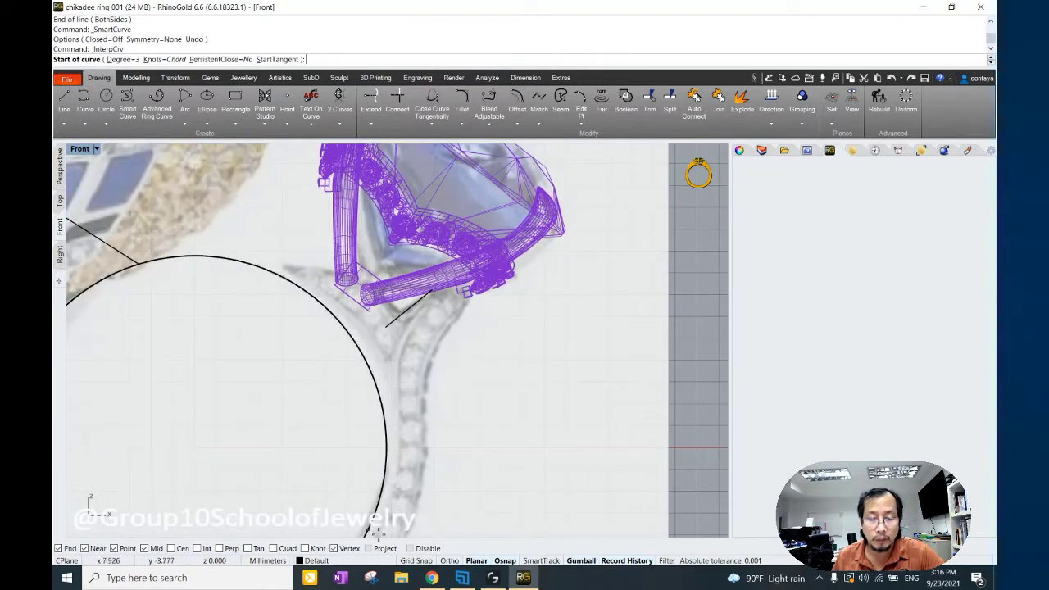
click(450, 278)
click(397, 316)
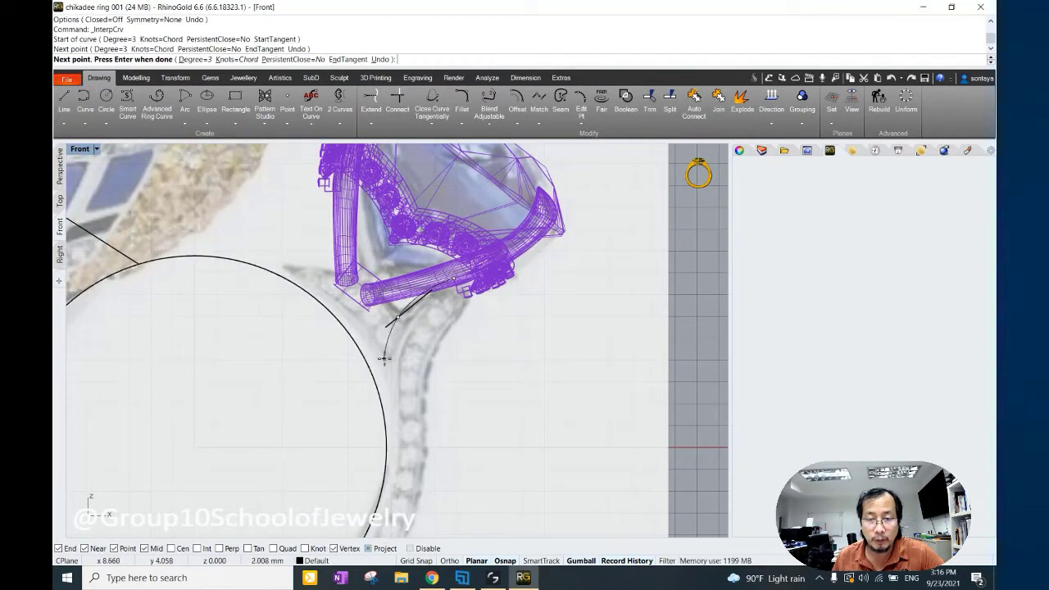
text(U)
key(Return)
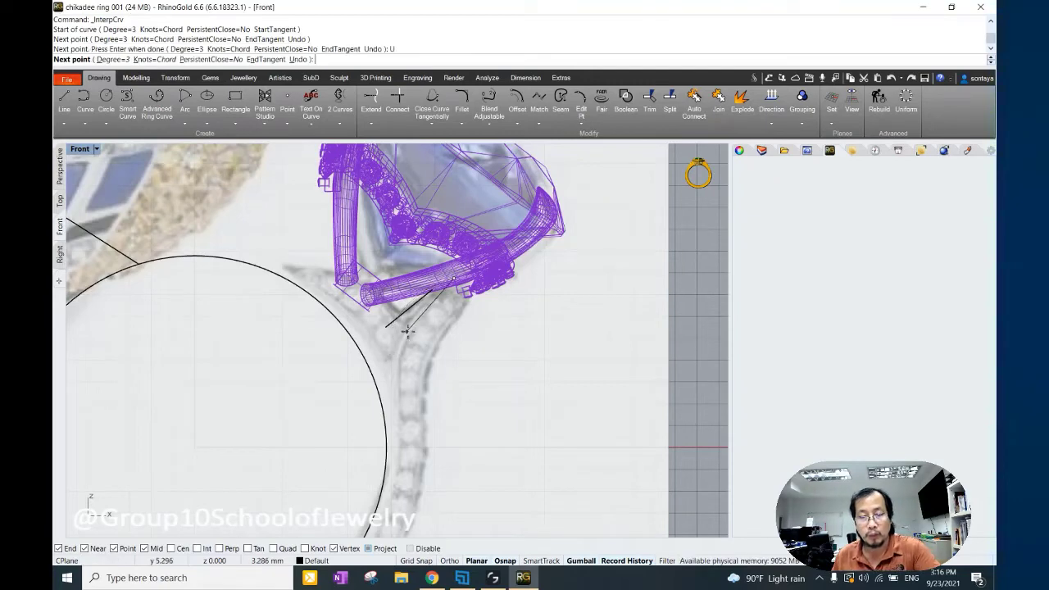
click(405, 324)
click(391, 364)
click(386, 429)
Continue the curve around the circle's bottom and up its left side, then finish it.
scroll(387, 471, down, 1)
right_drag(389, 470, 425, 367)
click(419, 381)
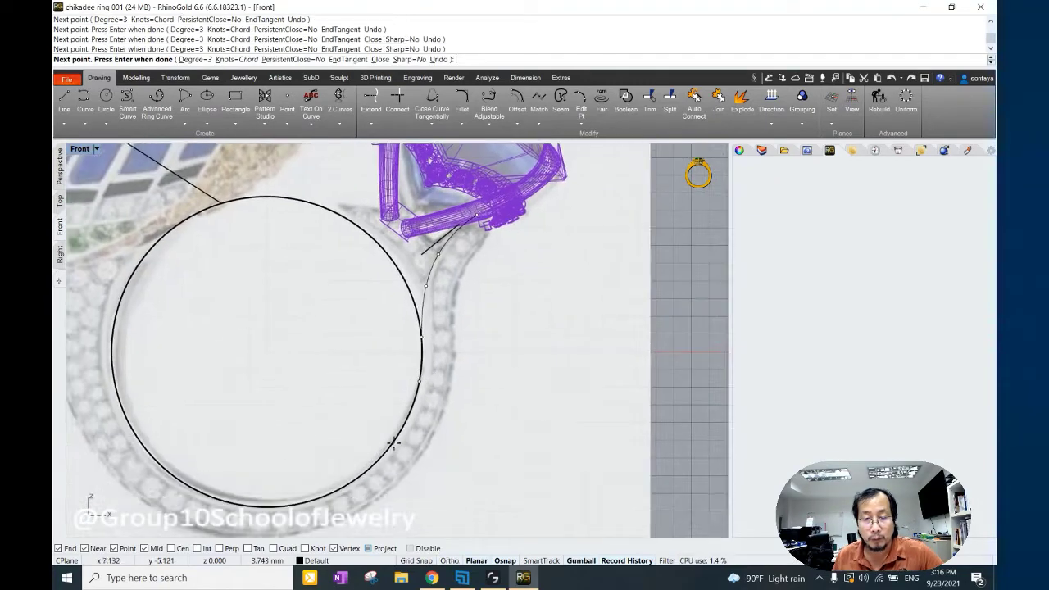
click(392, 444)
click(341, 488)
click(275, 507)
right_drag(144, 442, 144, 506)
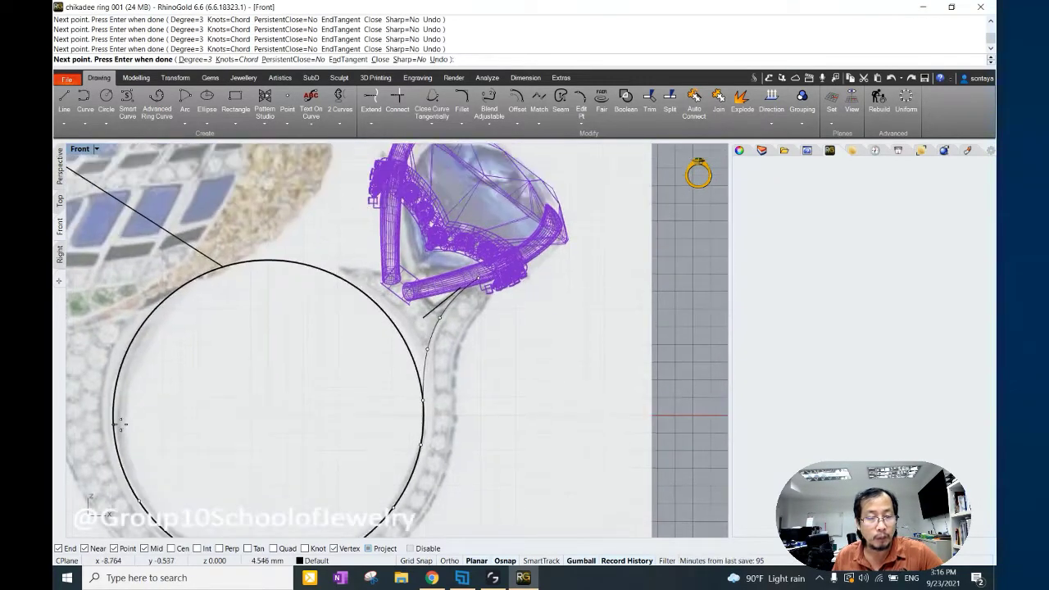
click(114, 423)
click(132, 341)
click(173, 293)
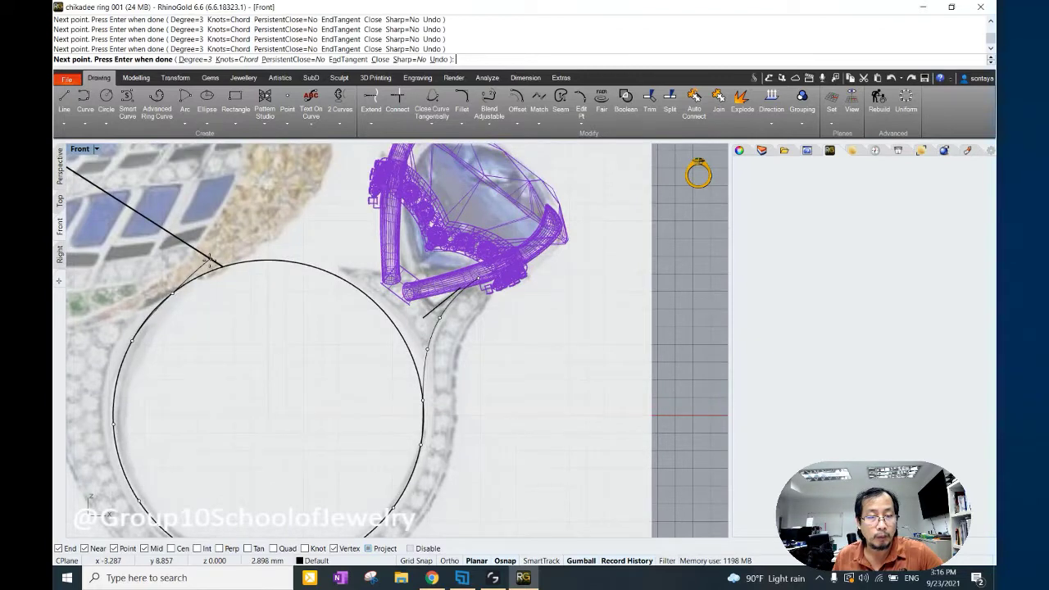
key(Return)
scroll(245, 336, down, 1)
scroll(240, 329, down, 1)
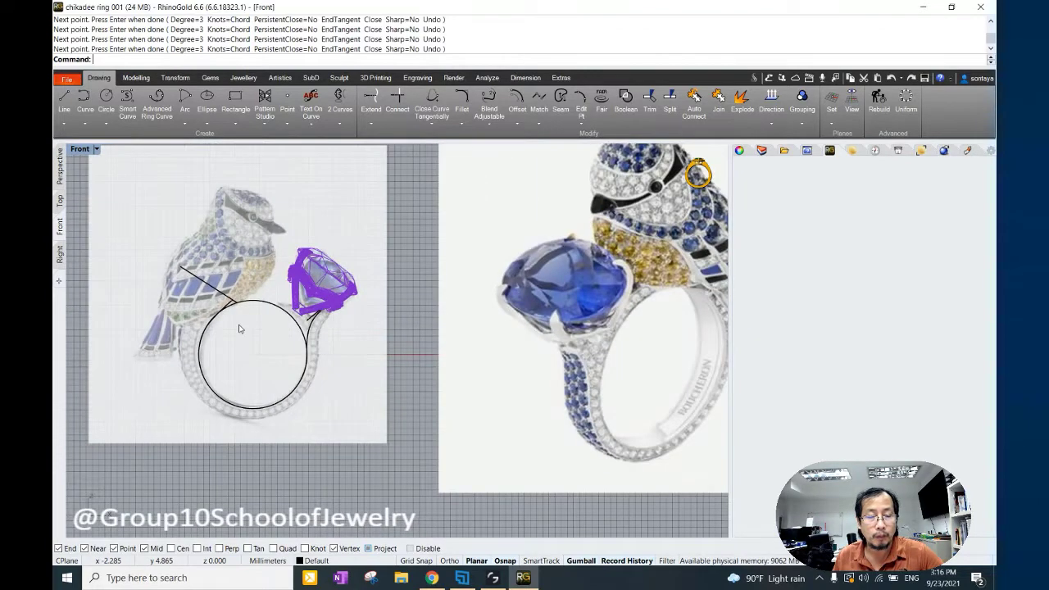
click(876, 580)
click(877, 580)
click(876, 580)
click(877, 580)
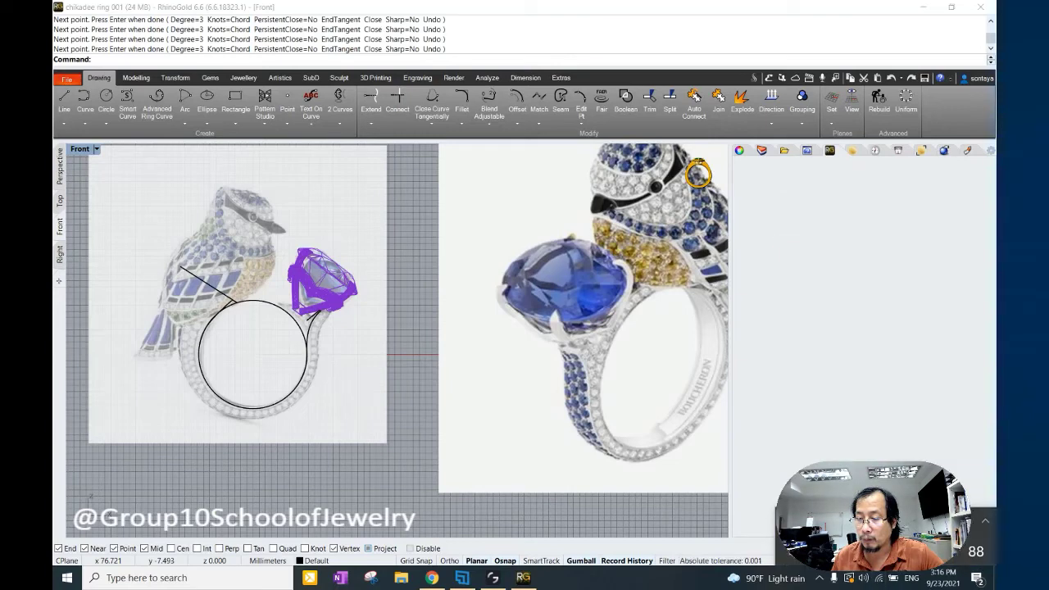
scroll(227, 332, up, 2)
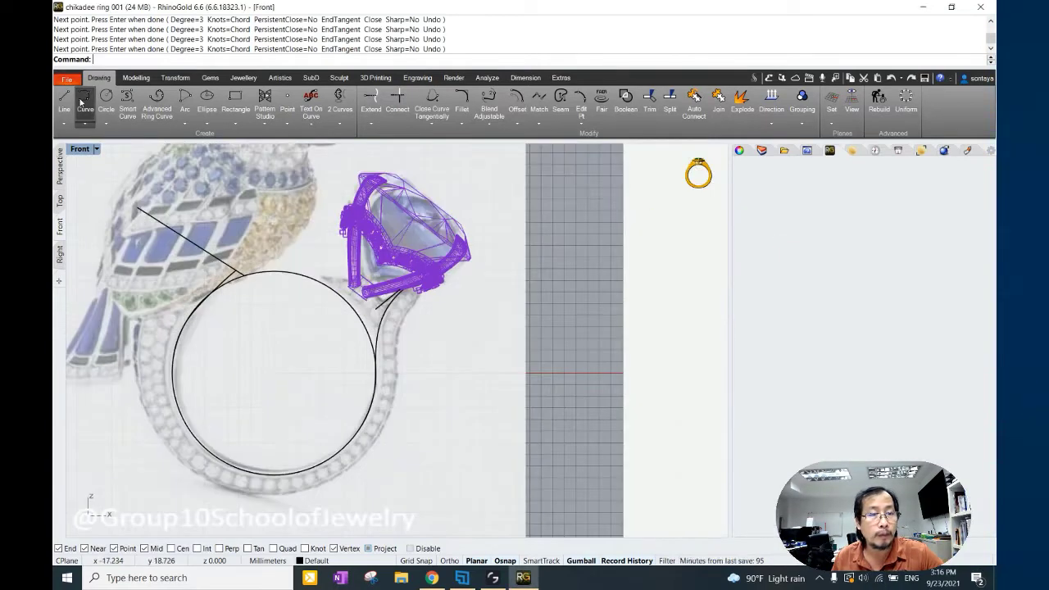
Trace a second interpolated curve along the shank's outer edge from below the gem toward the bird.
click(80, 102)
scroll(427, 463, up, 2)
click(420, 211)
click(405, 243)
click(391, 276)
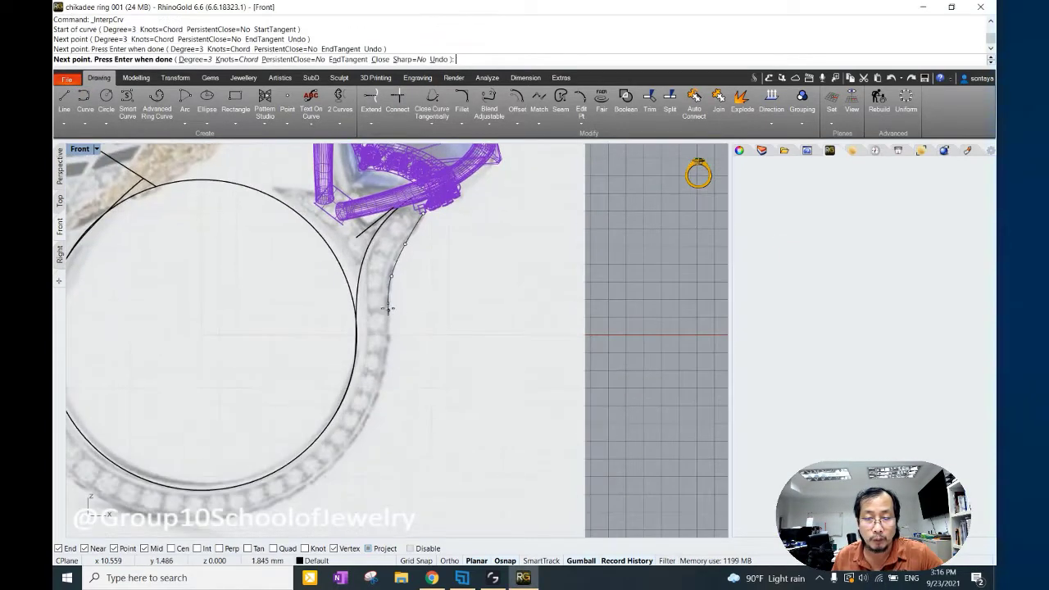
click(387, 295)
click(387, 346)
click(356, 447)
right_drag(289, 524, 347, 468)
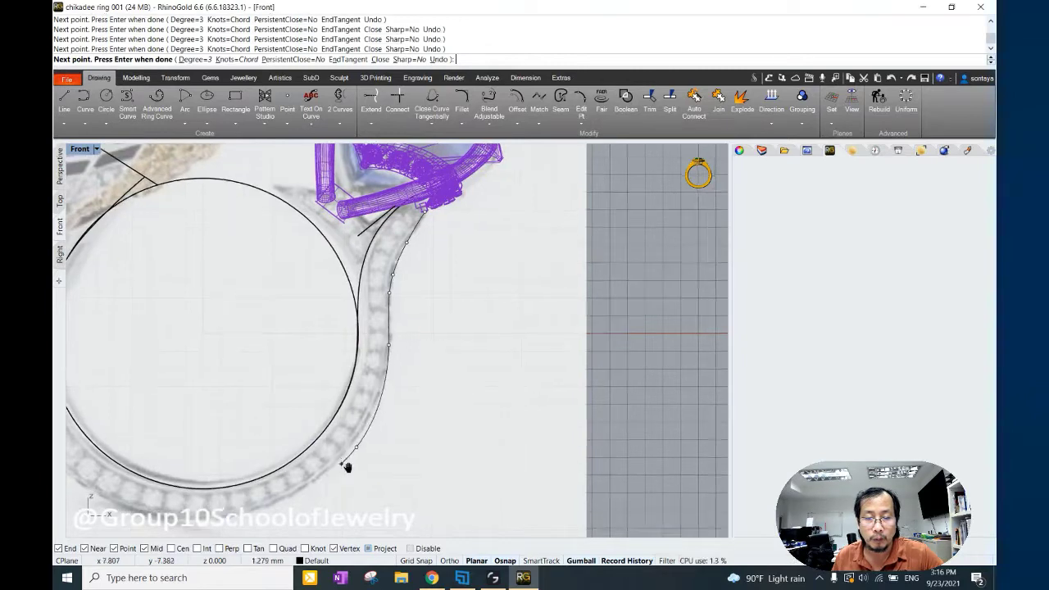
click(227, 464)
right_drag(132, 436, 245, 463)
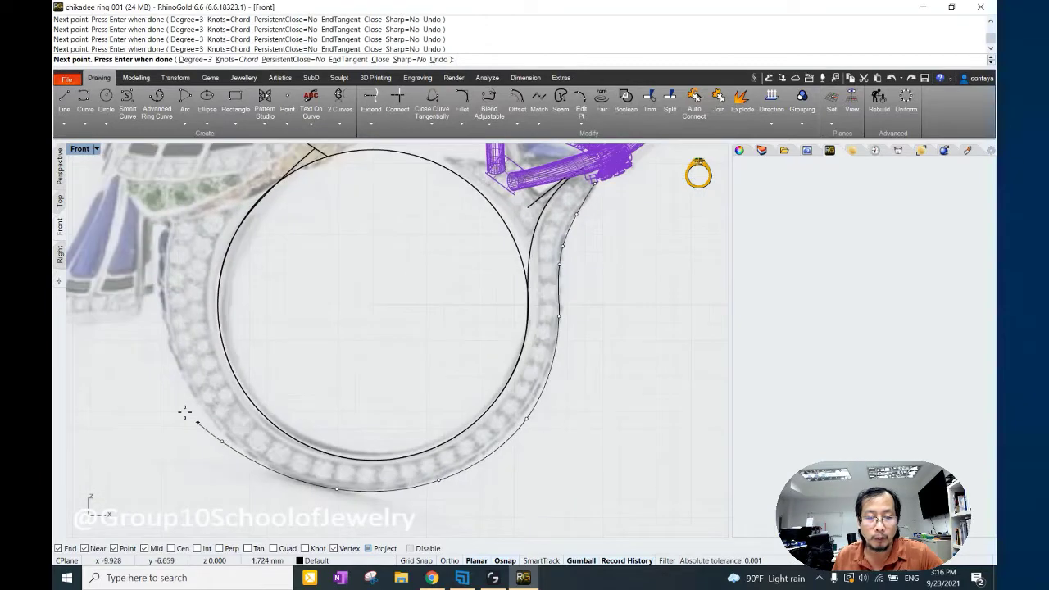
right_drag(185, 412, 191, 415)
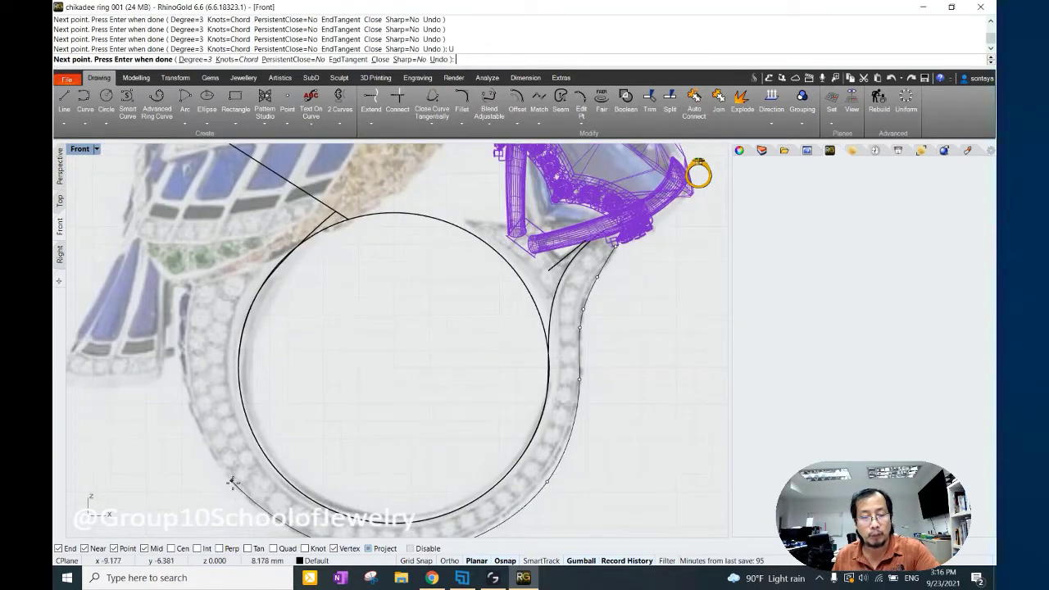
click(200, 417)
right_drag(181, 339, 186, 404)
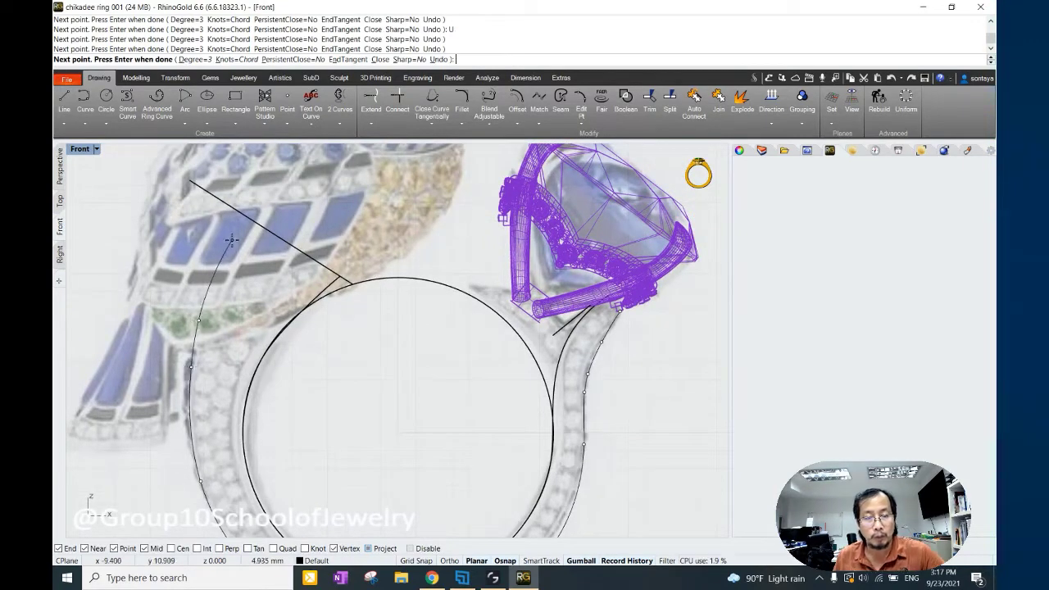
key(Return)
scroll(327, 327, down, 3)
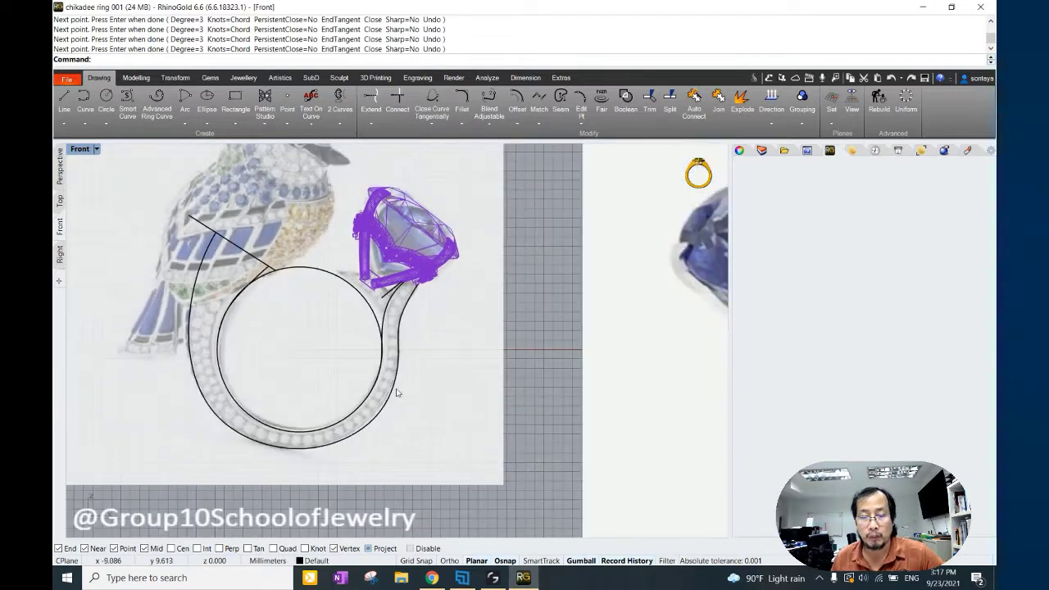
scroll(369, 369, up, 4)
Trace a new interpolated curve along the shank edge toward the gem setting.
click(384, 417)
click(409, 408)
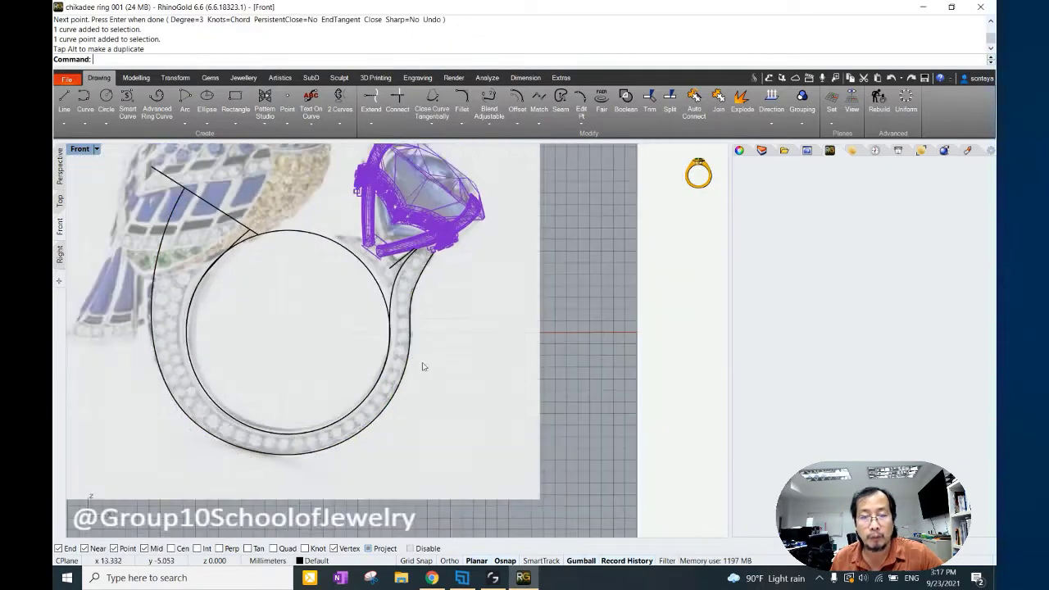
scroll(422, 362, up, 3)
click(85, 102)
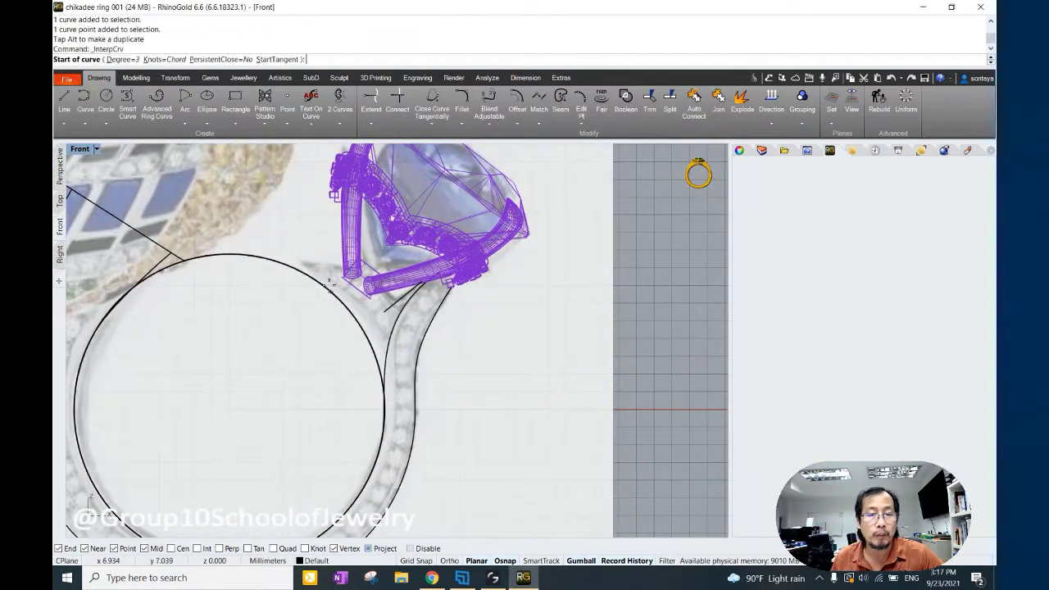
scroll(279, 260, up, 3)
click(232, 244)
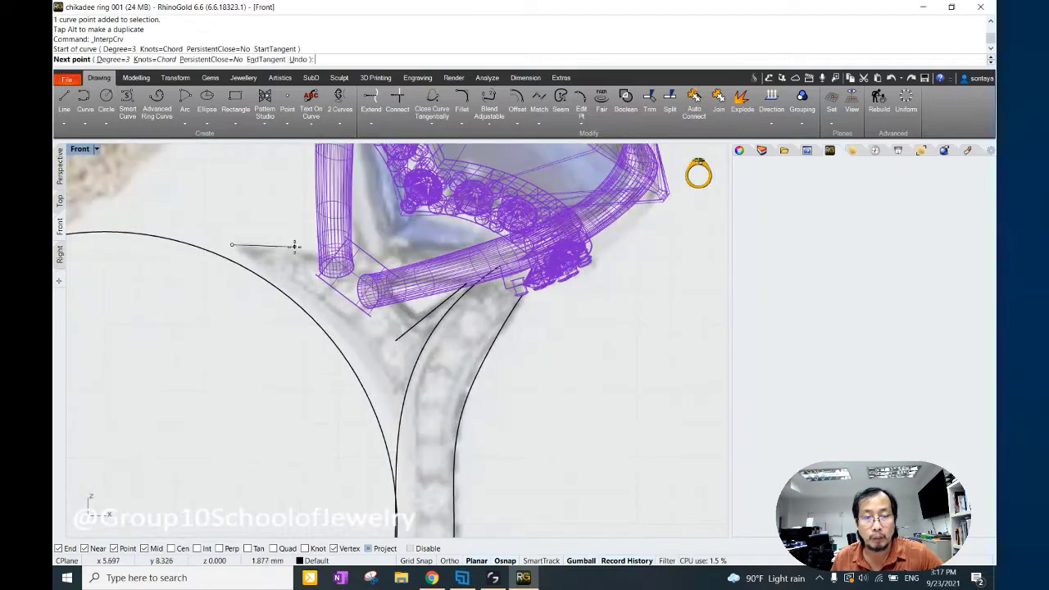
click(295, 251)
click(386, 299)
click(432, 351)
key(Return)
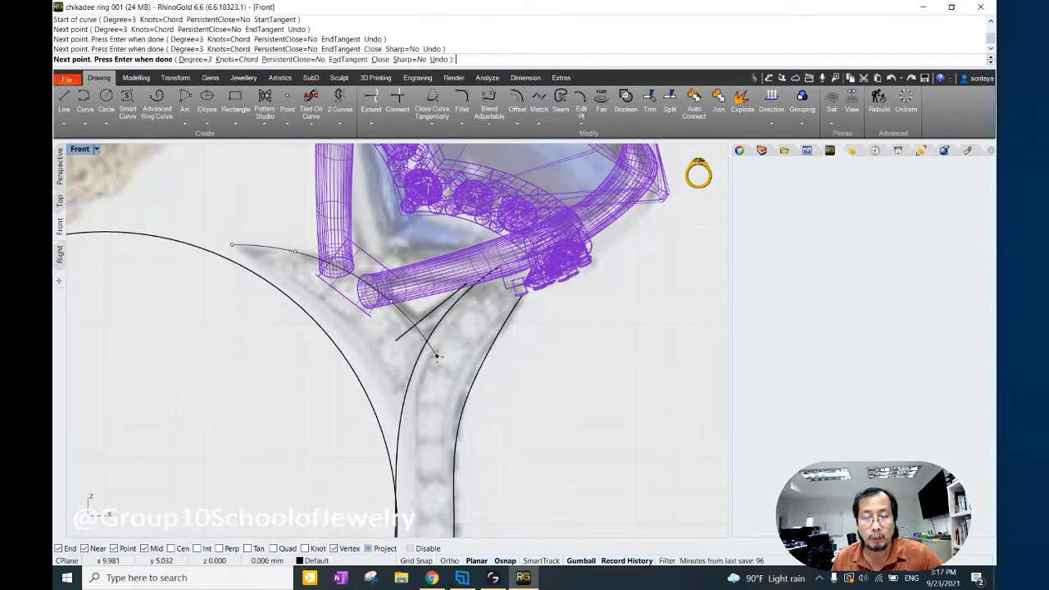
Reshape the new curve and the right-hand shank curve into smooth arcs with the gumball.
click(428, 330)
drag(428, 326, 416, 314)
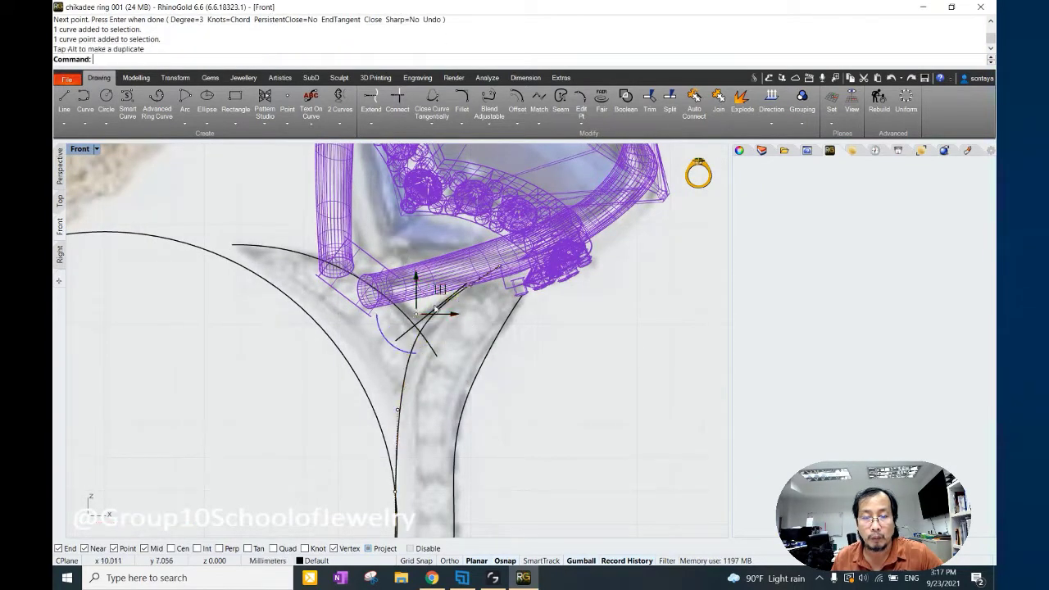
click(396, 408)
scroll(414, 395, down, 2)
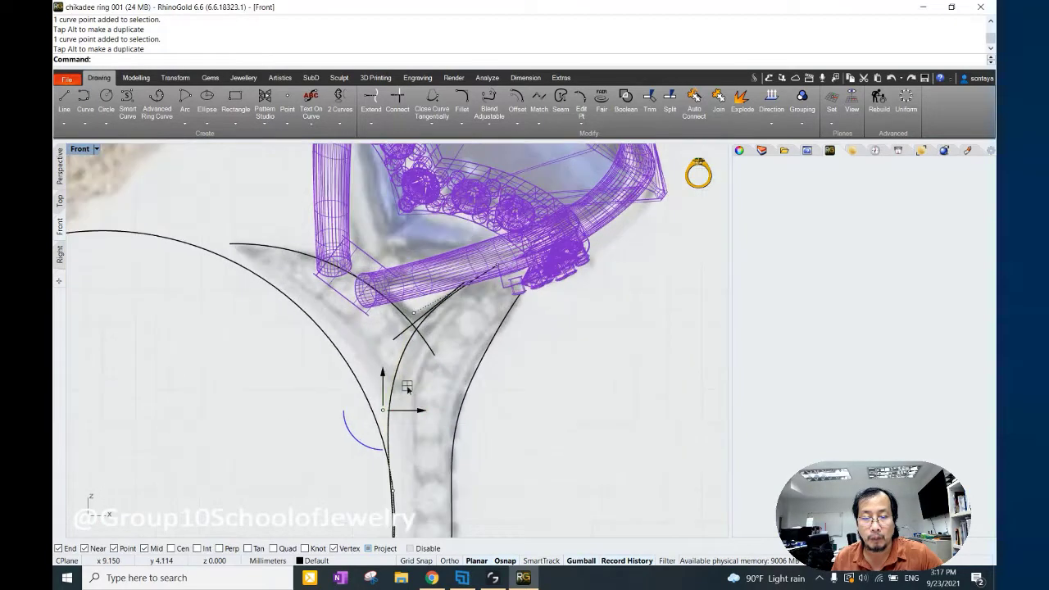
drag(393, 374, 392, 370)
drag(428, 339, 471, 429)
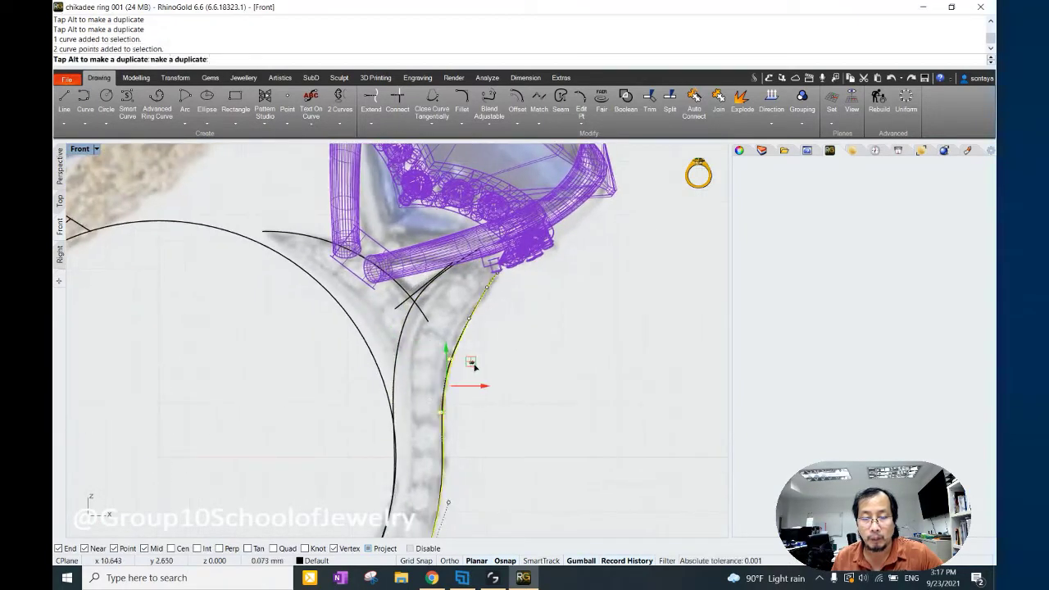
scroll(438, 385, up, 2)
drag(454, 385, 463, 366)
key(Escape)
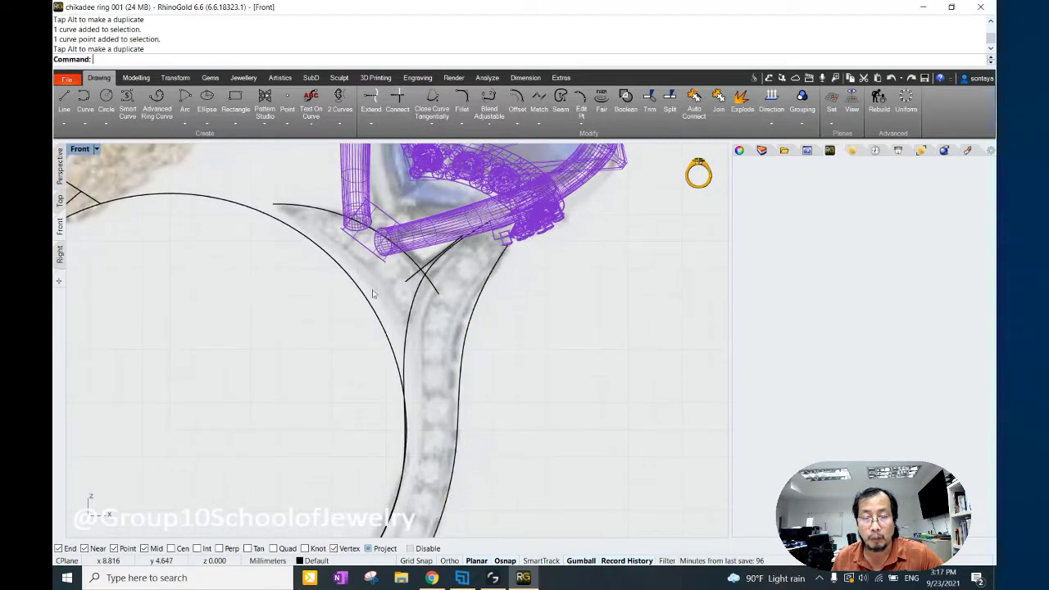
Trace a SmartCurve along the big ring arc to the shank junction.
scroll(309, 250, up, 2)
click(127, 98)
scroll(270, 237, up, 2)
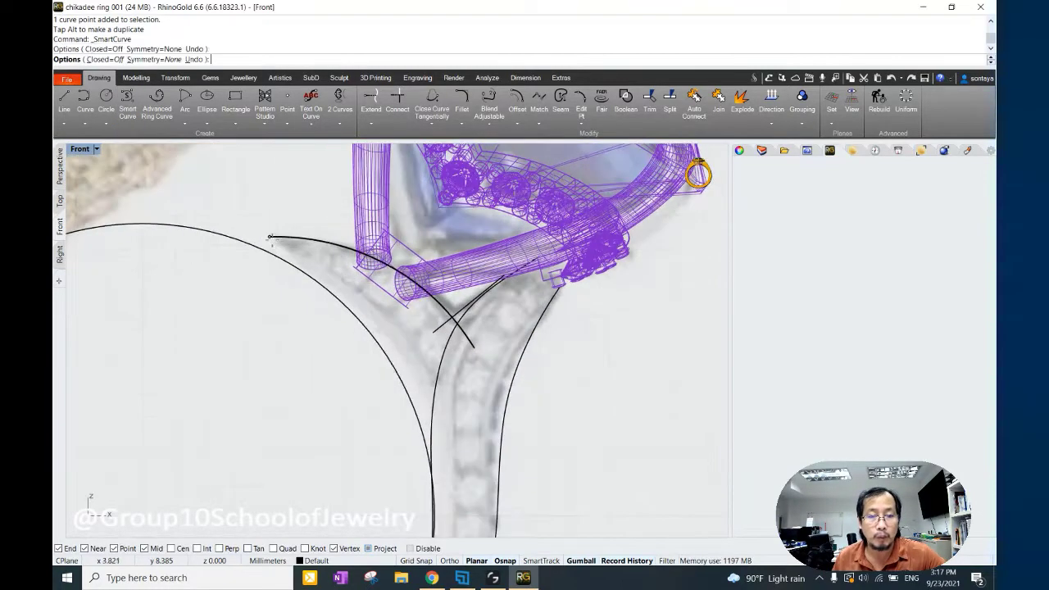
scroll(287, 249, up, 2)
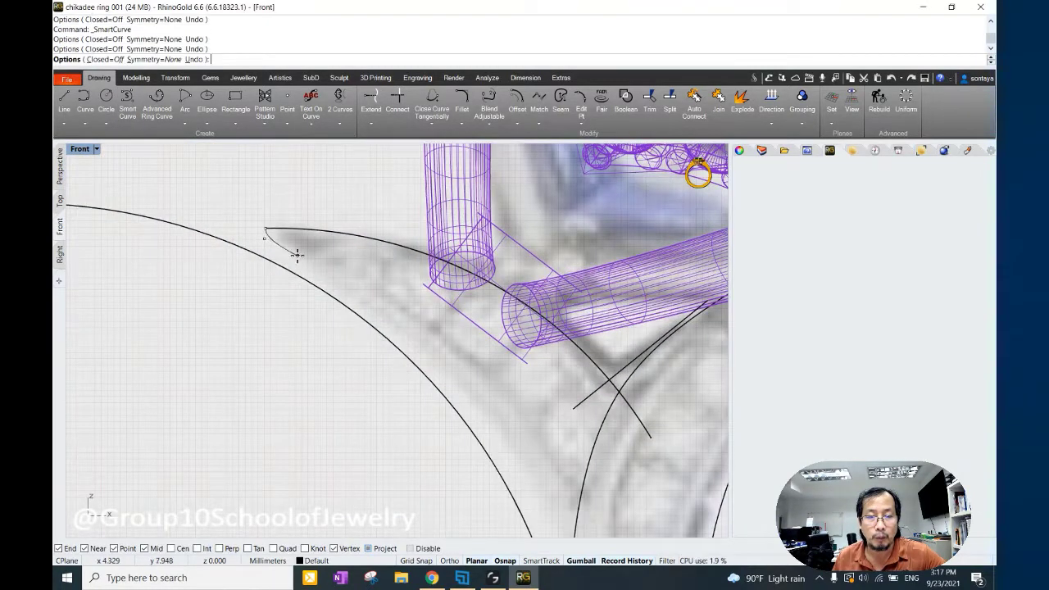
click(385, 314)
click(486, 406)
scroll(457, 375, down, 2)
click(484, 370)
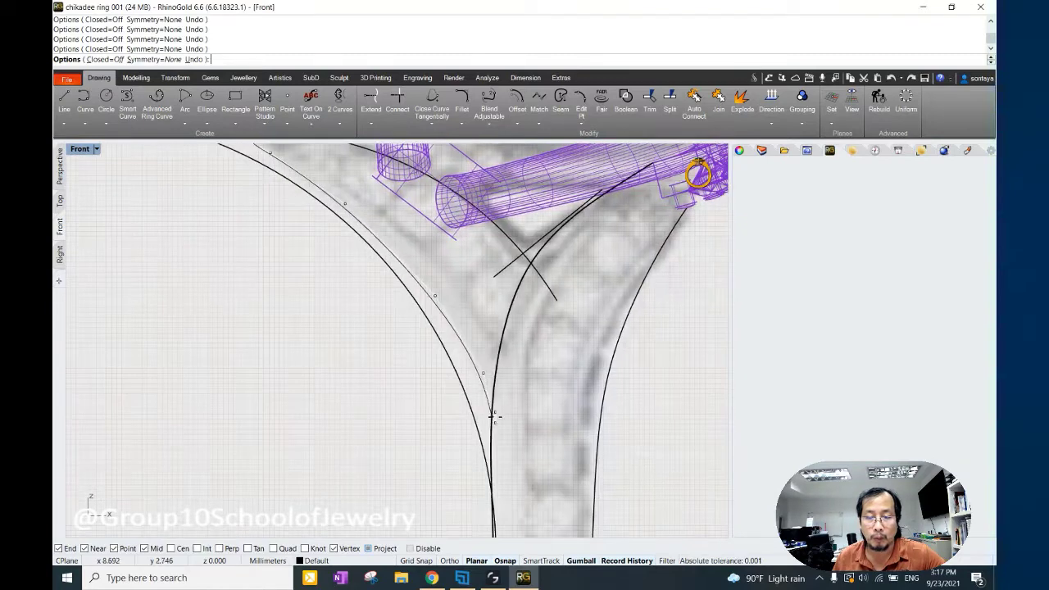
key(Return)
Nudge the traced curve and move its end points to fit the photo.
scroll(501, 428, down, 3)
click(352, 332)
scroll(352, 336, up, 1)
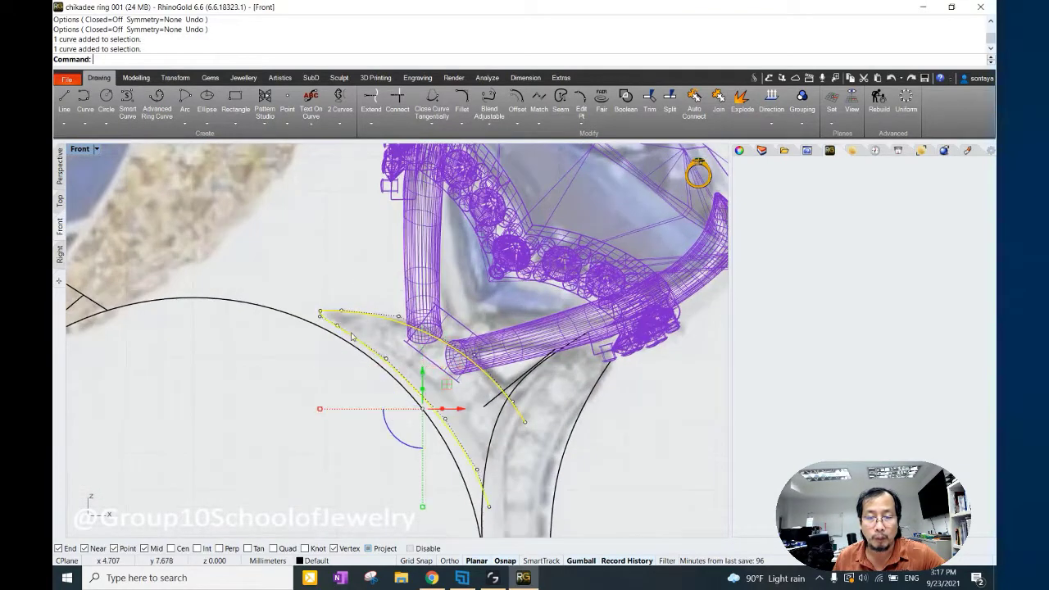
drag(447, 383, 443, 388)
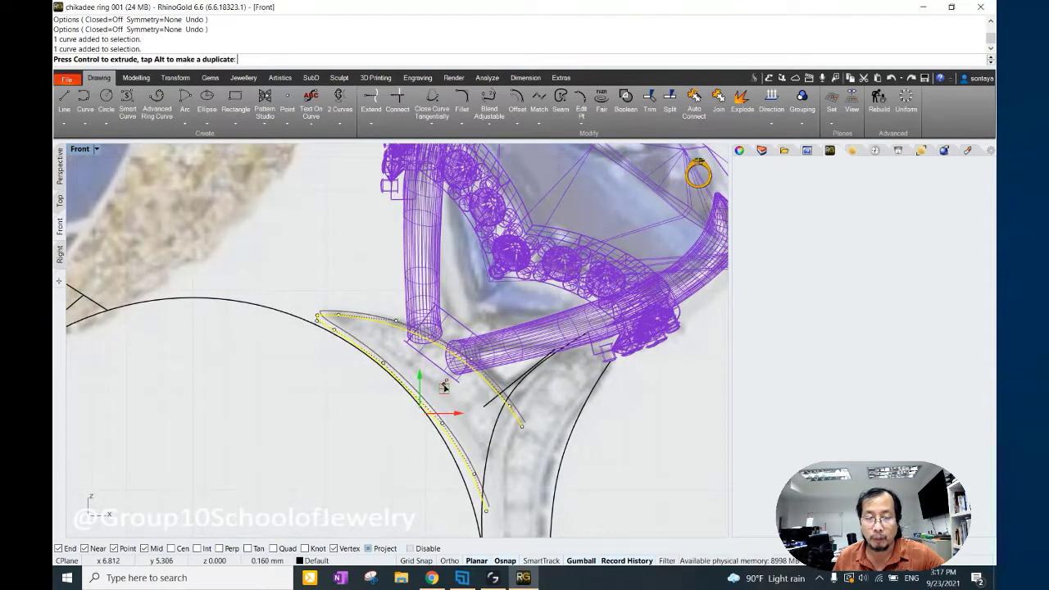
scroll(351, 320, up, 2)
drag(311, 248, 435, 316)
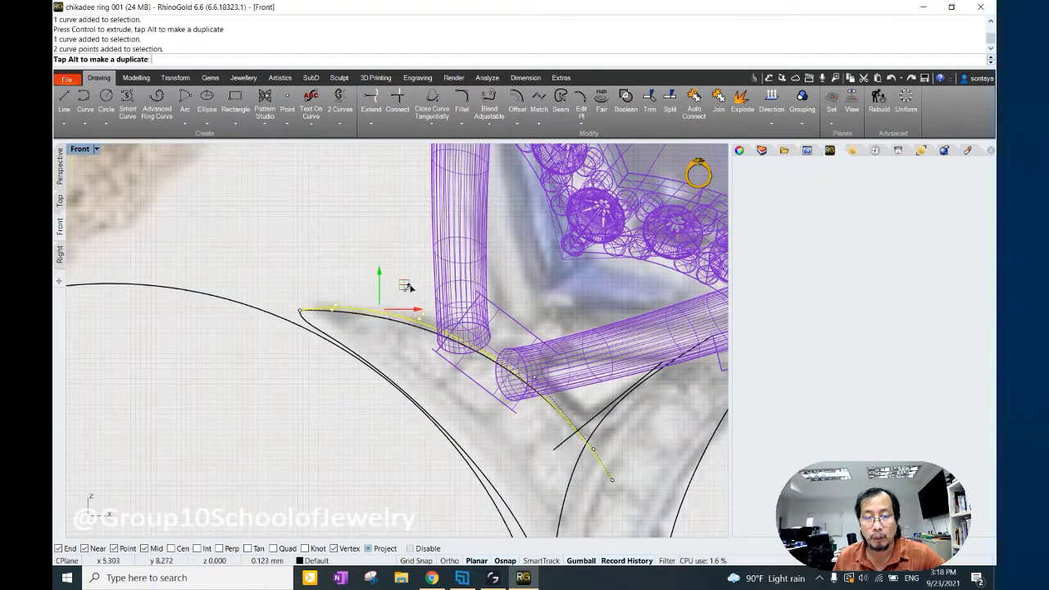
drag(406, 281, 426, 320)
click(393, 328)
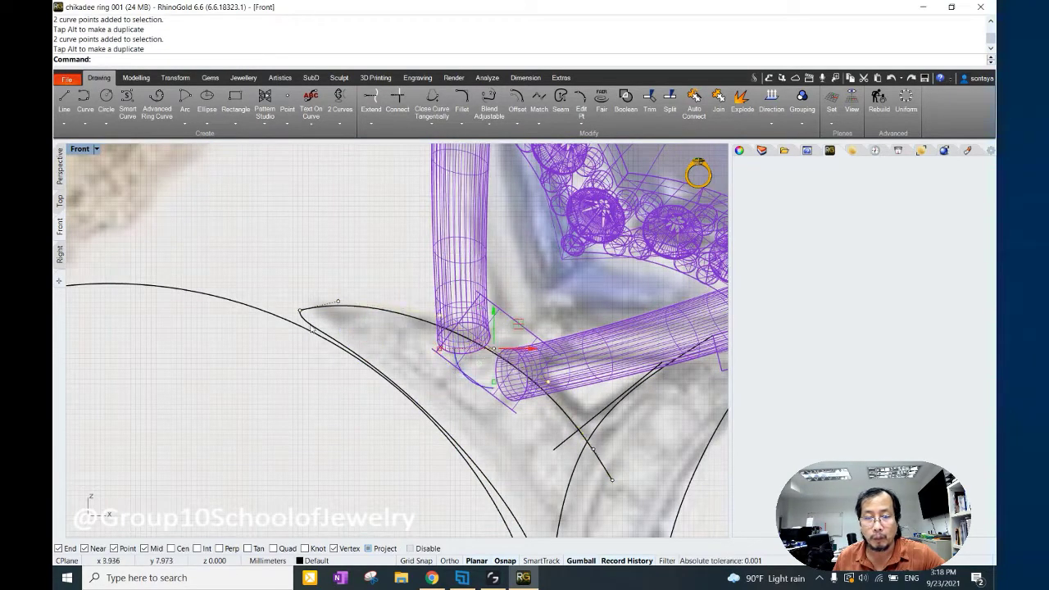
drag(250, 319, 519, 457)
scroll(402, 332, down, 1)
Zoom out, drag the pink reference photo far left, and select the ring gauge with its curves.
scroll(401, 332, down, 1)
key(Escape)
scroll(492, 369, down, 2)
scroll(483, 328, down, 2)
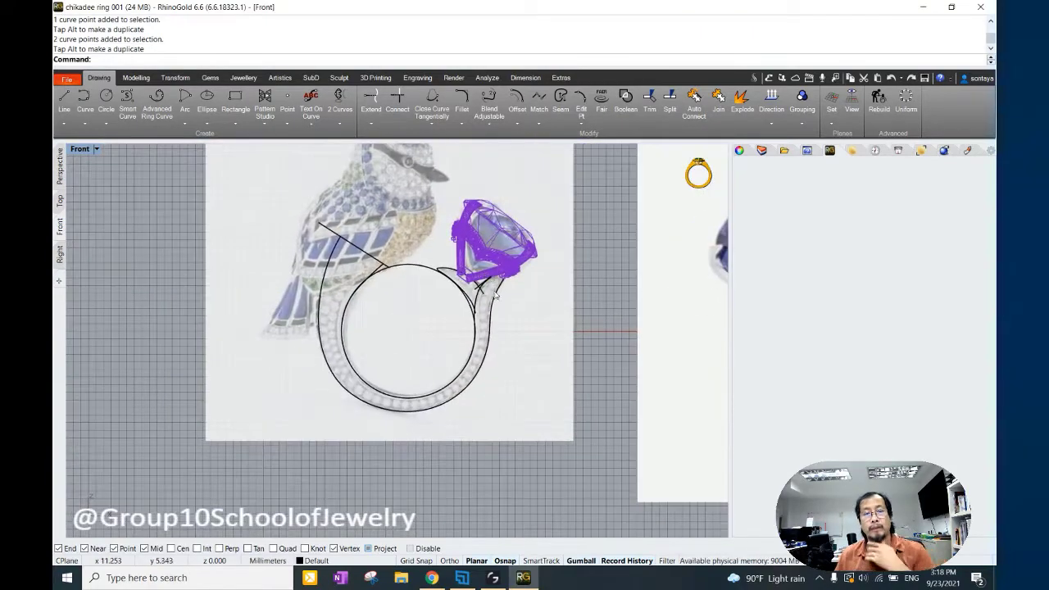
scroll(480, 317, down, 4)
scroll(435, 339, up, 1)
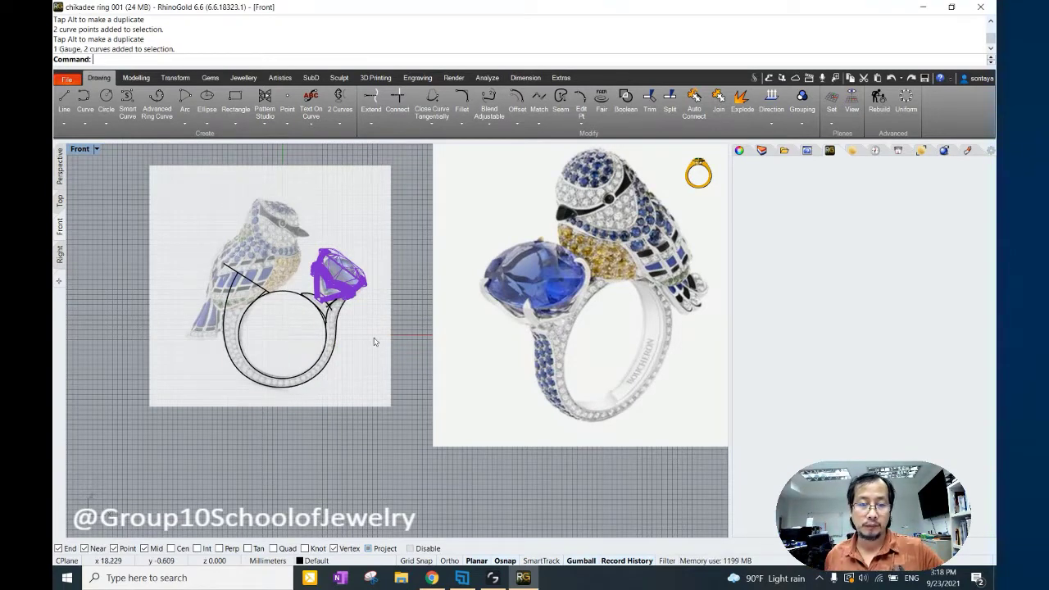
scroll(253, 290, up, 2)
scroll(265, 346, down, 2)
scroll(479, 321, down, 3)
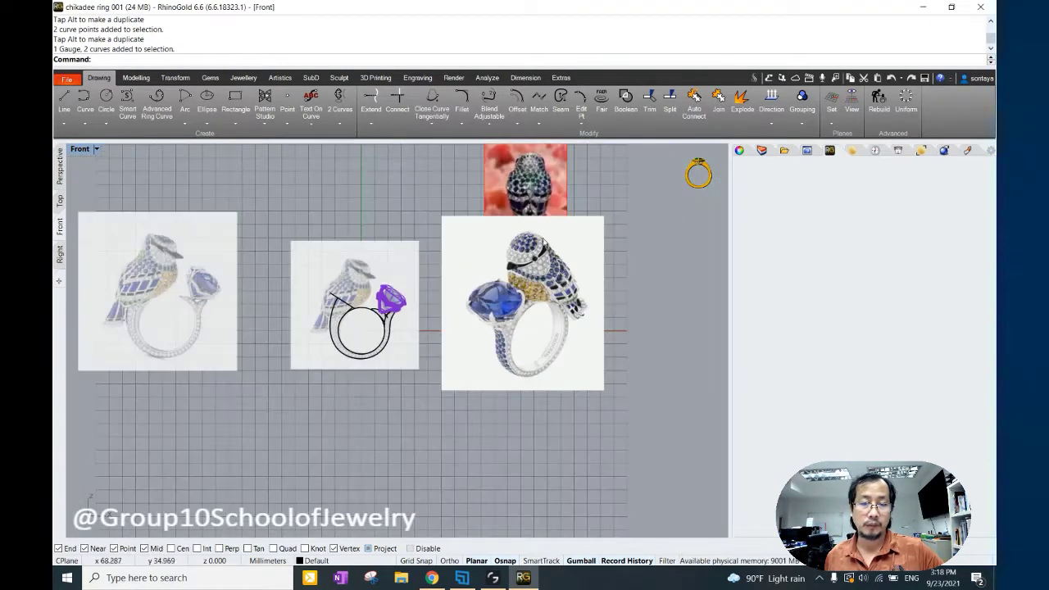
scroll(543, 240, down, 2)
drag(537, 192, 204, 209)
scroll(205, 237, up, 3)
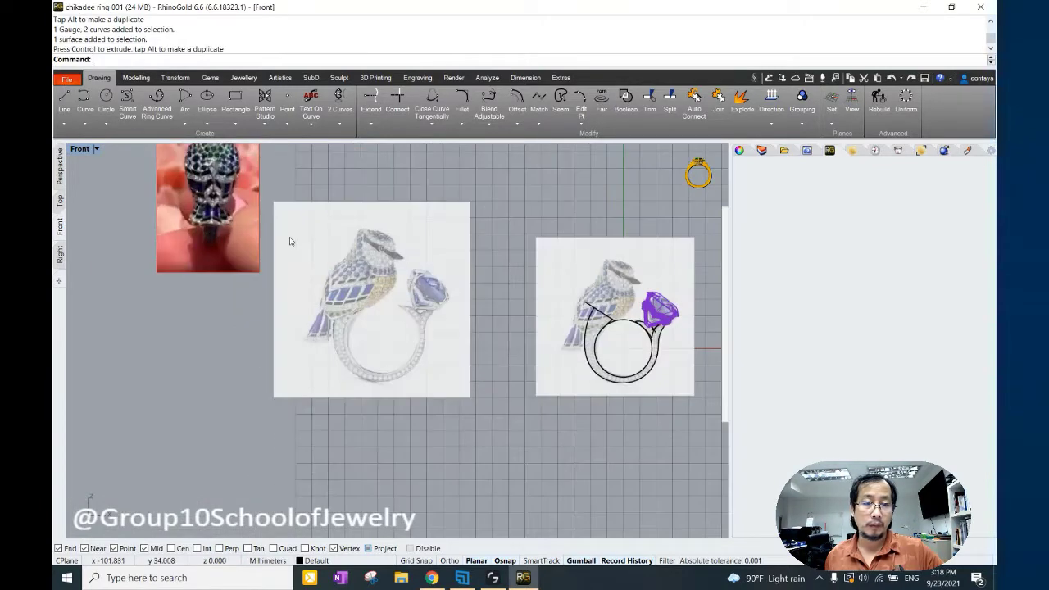
click(642, 376)
Trial-shift the ring gauge and shank curves sideways in the Right view, then undo it.
click(662, 375)
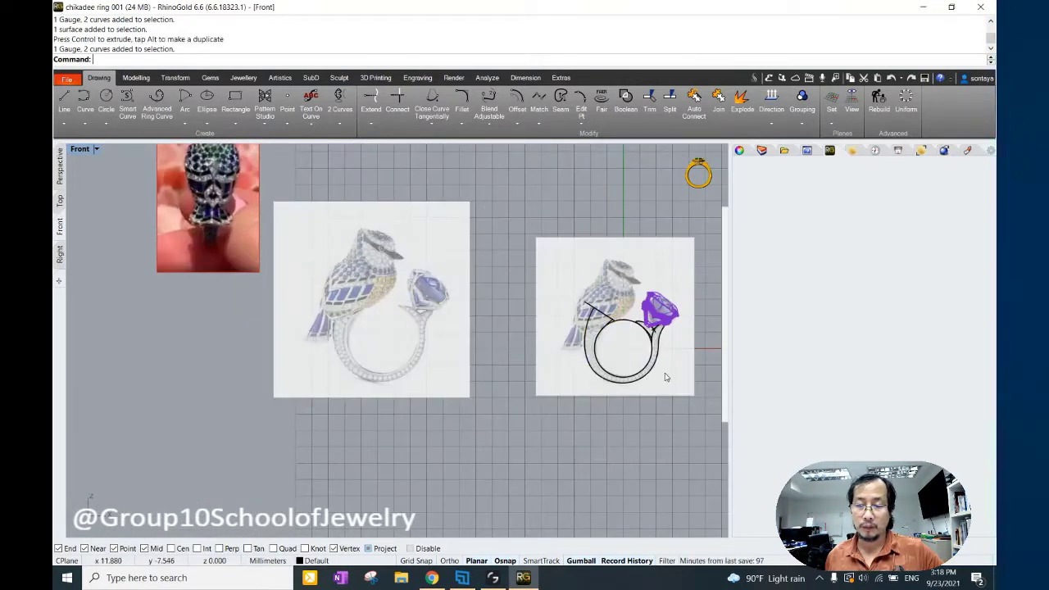
click(642, 376)
click(59, 254)
scroll(314, 308, down, 2)
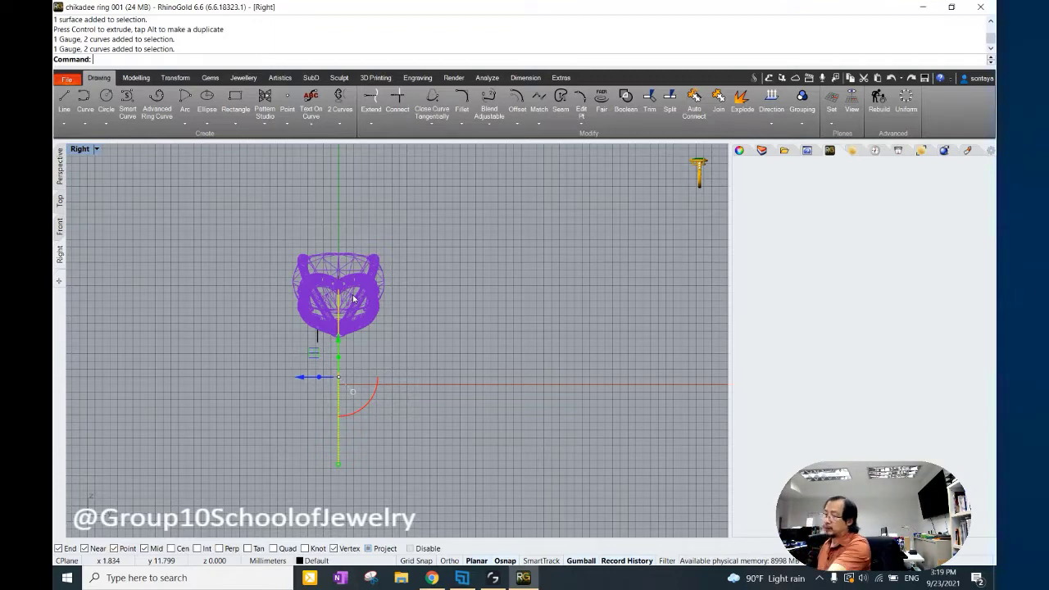
scroll(323, 382, up, 2)
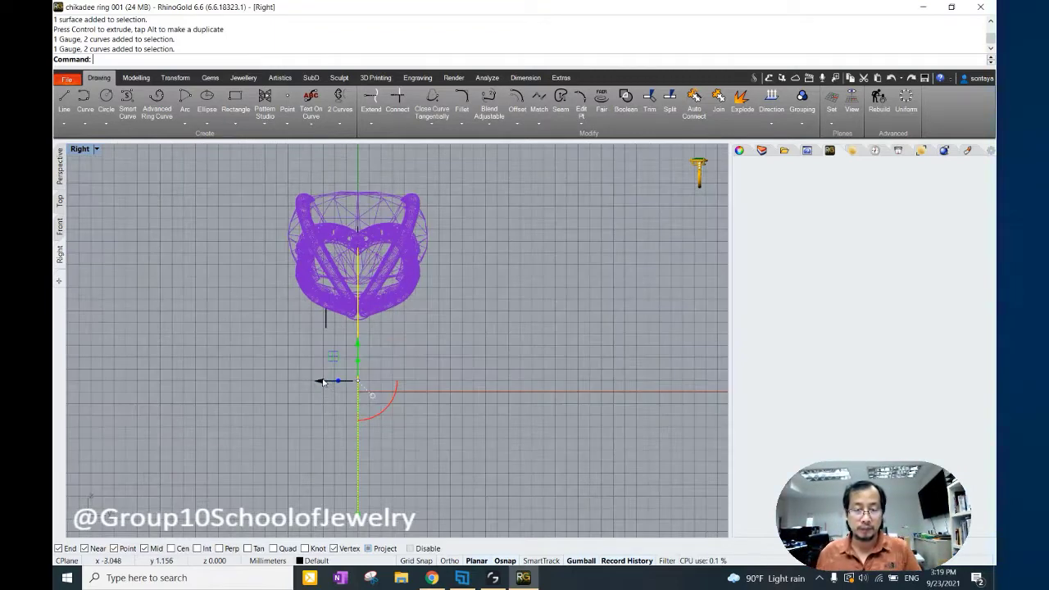
mouse_move(322, 382)
mouse_down()
mouse_move(302, 386)
mouse_move(303, 377)
mouse_up()
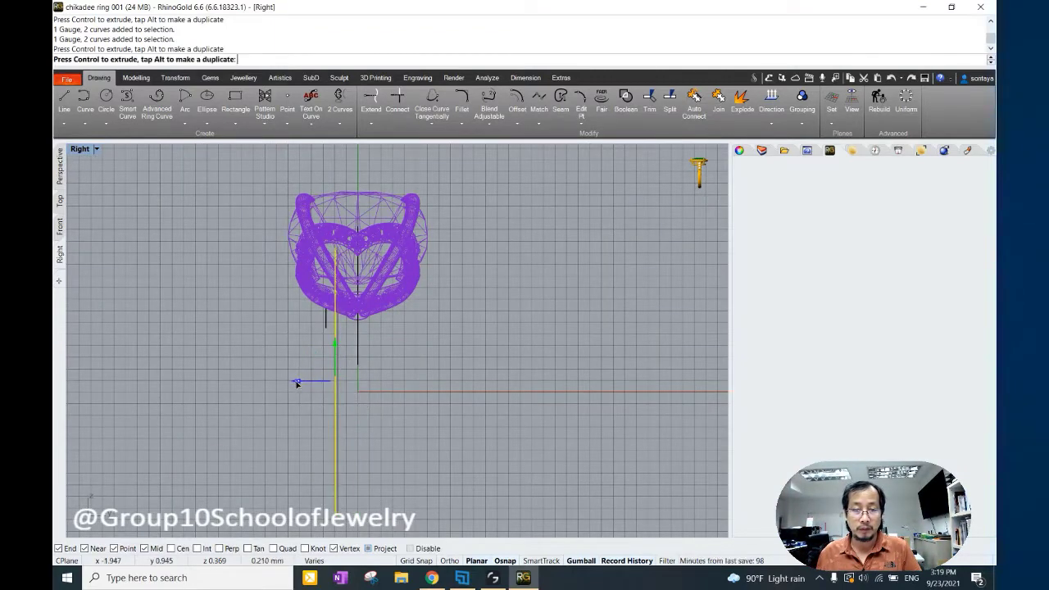
click(60, 168)
right_drag(410, 374, 405, 341)
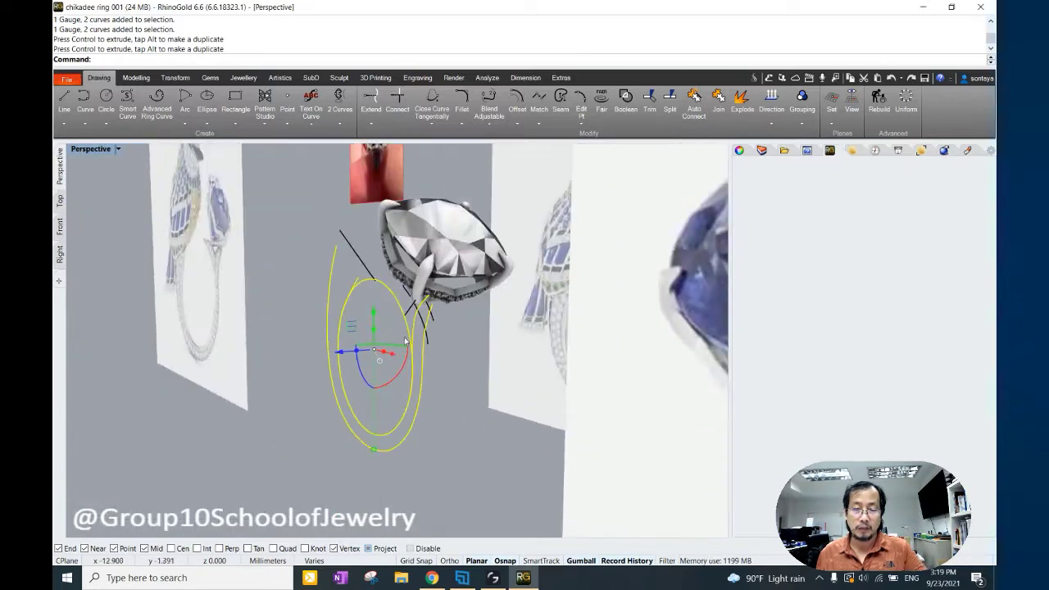
click(175, 77)
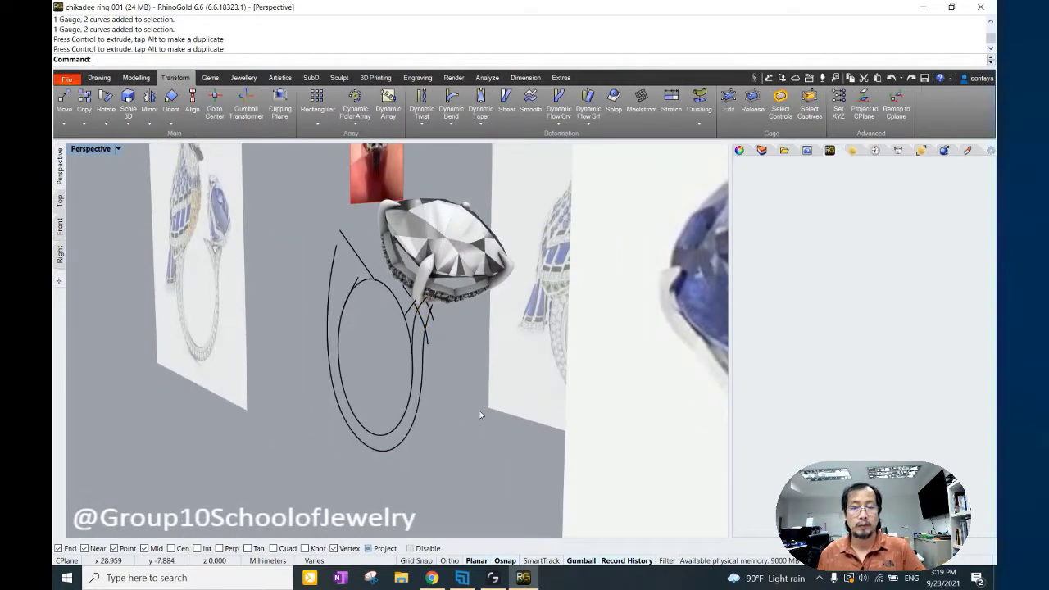
key(ctrl+z)
key(ctrl+z)
Shift the gauge and shank curves slightly off centre and mirror them with MirrorY.
drag(489, 386, 315, 416)
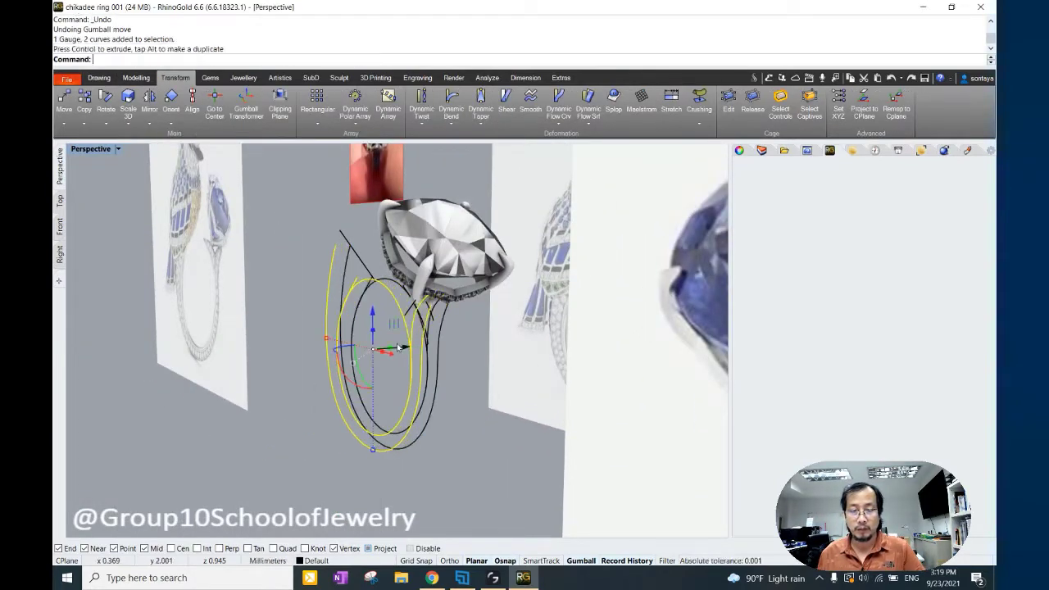
click(60, 256)
drag(377, 372, 379, 382)
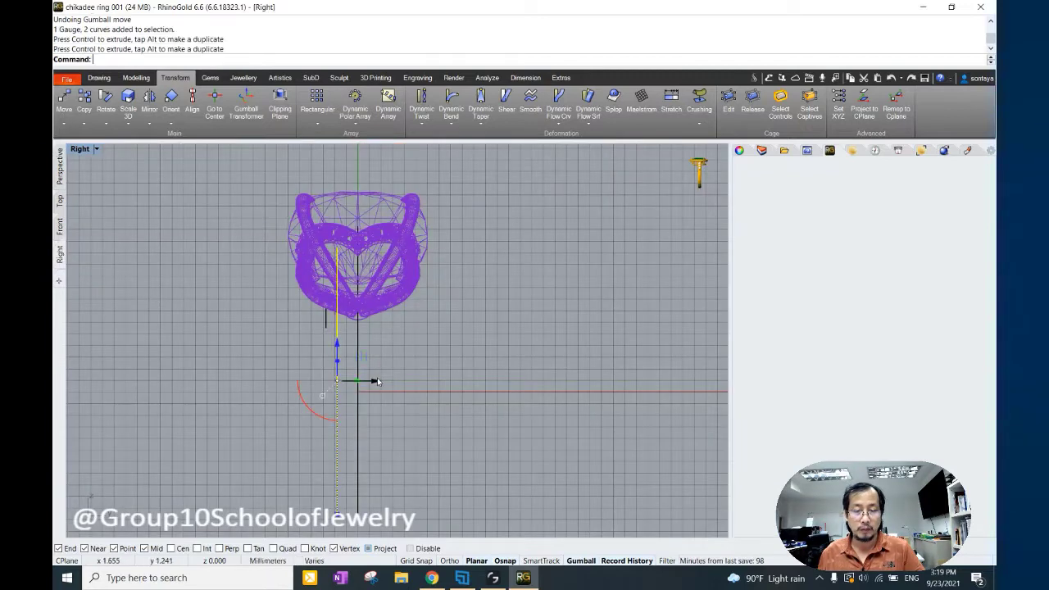
click(149, 98)
Check the mirrored curves in Perspective and delete the unwanted extra curve.
click(59, 164)
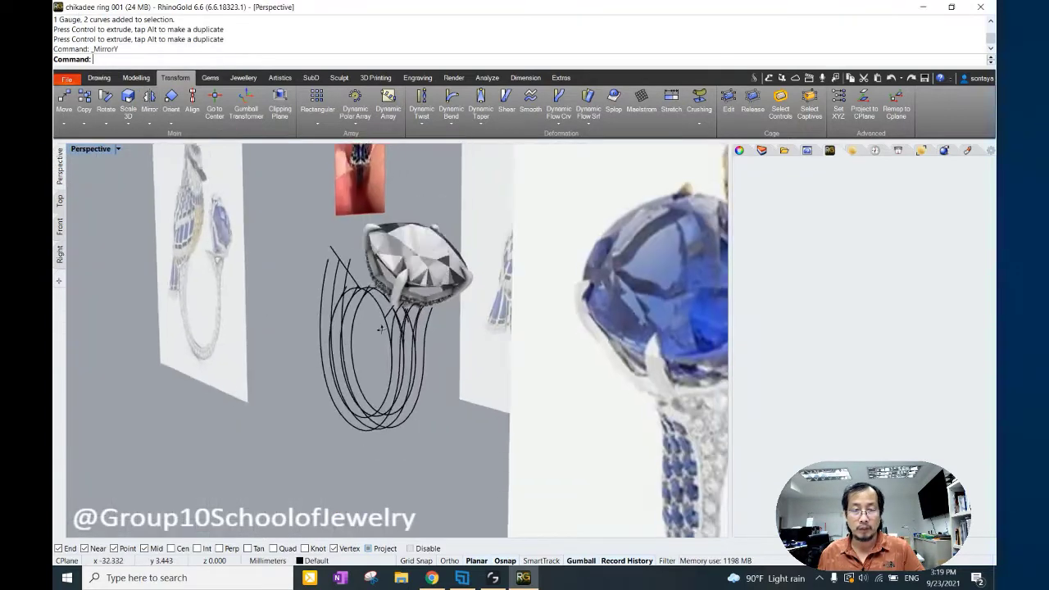
right_drag(426, 320, 513, 328)
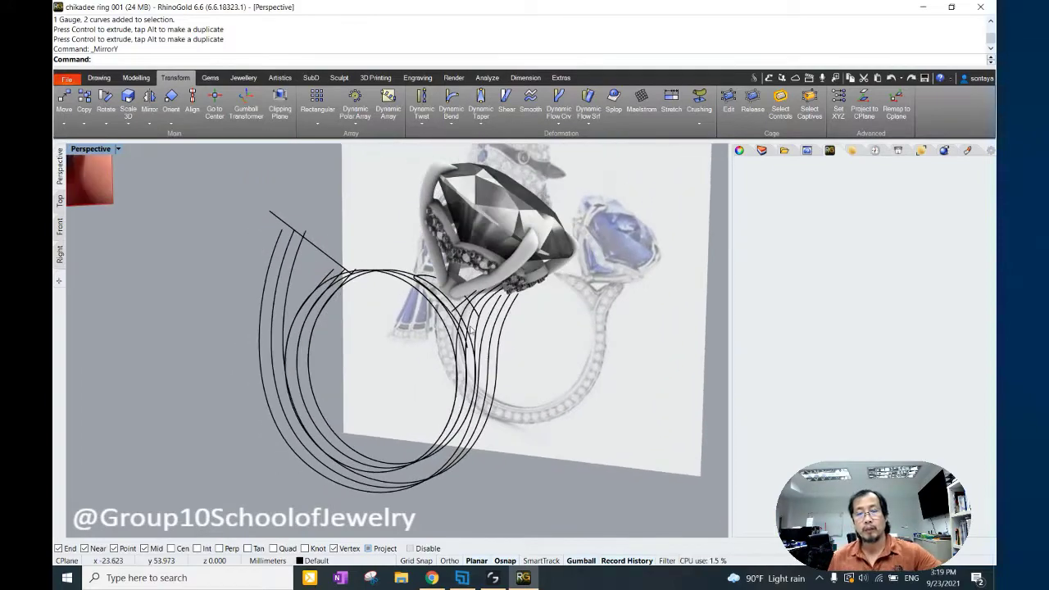
click(513, 328)
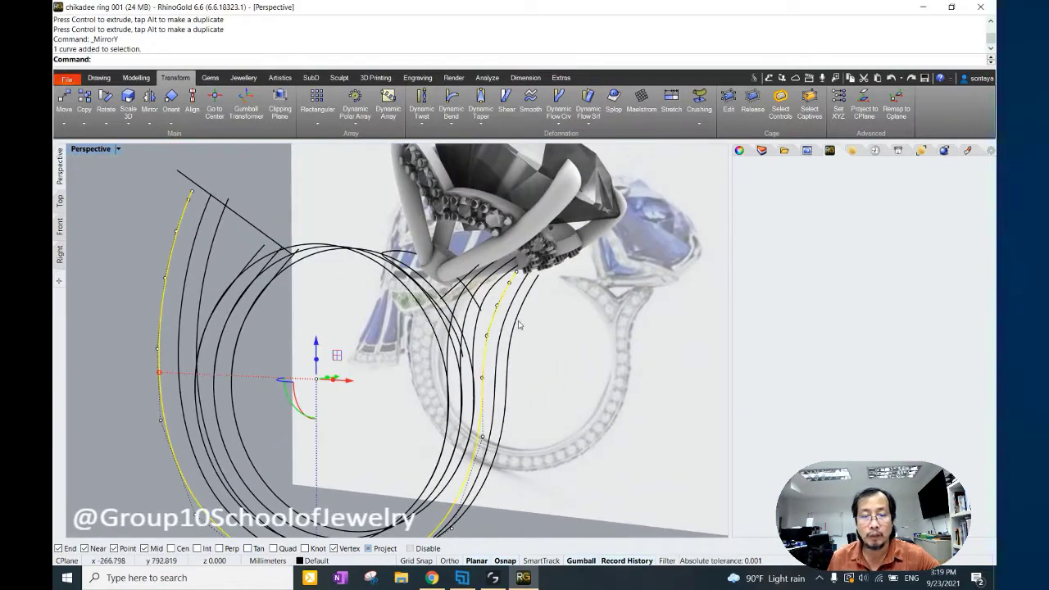
click(201, 344)
key(Delete)
click(164, 353)
Offset the ring curve in the Front view with Cap=None and delete the spare curve.
key(ctrl+F2)
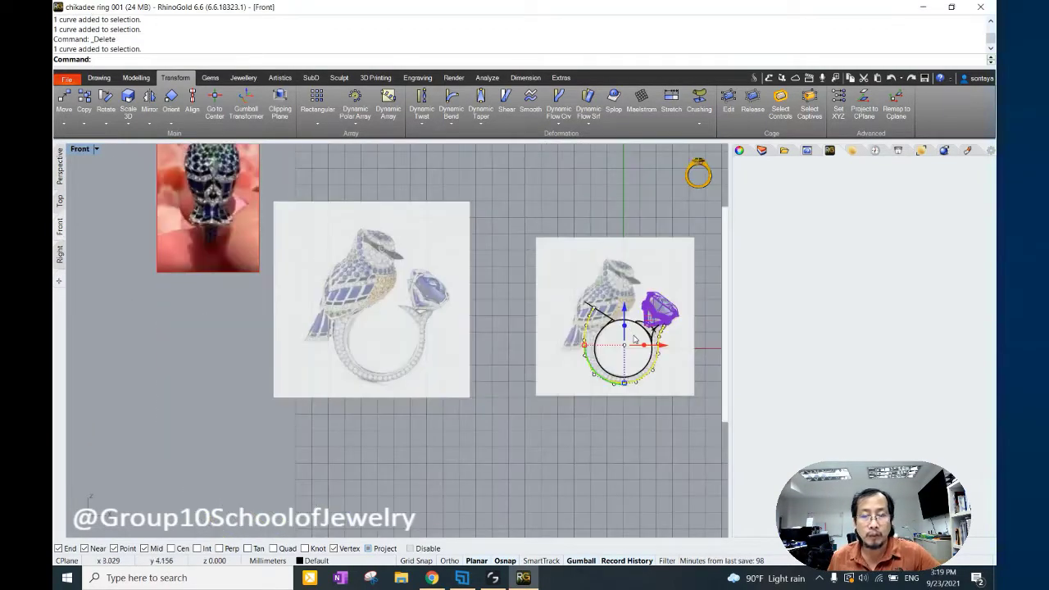
scroll(633, 339, up, 5)
click(98, 77)
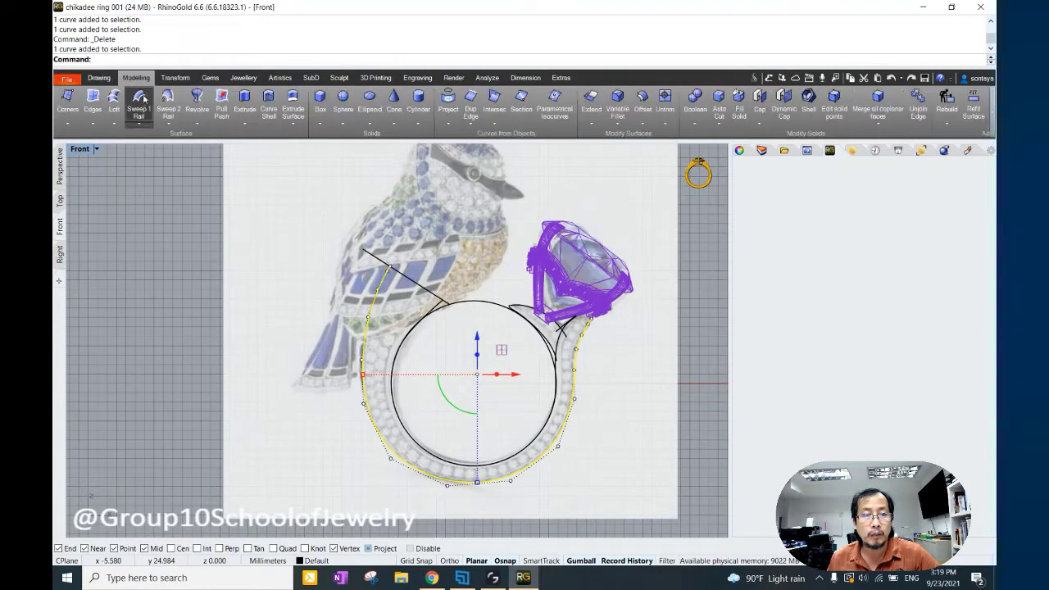
click(517, 99)
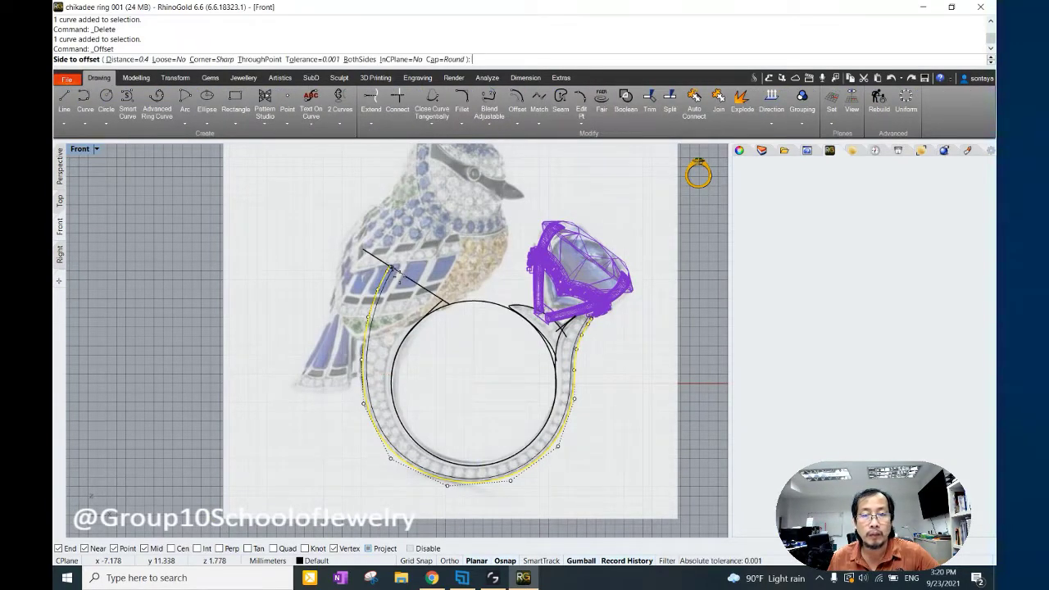
click(396, 270)
key(ctrl+z)
key(Return)
click(444, 59)
click(107, 59)
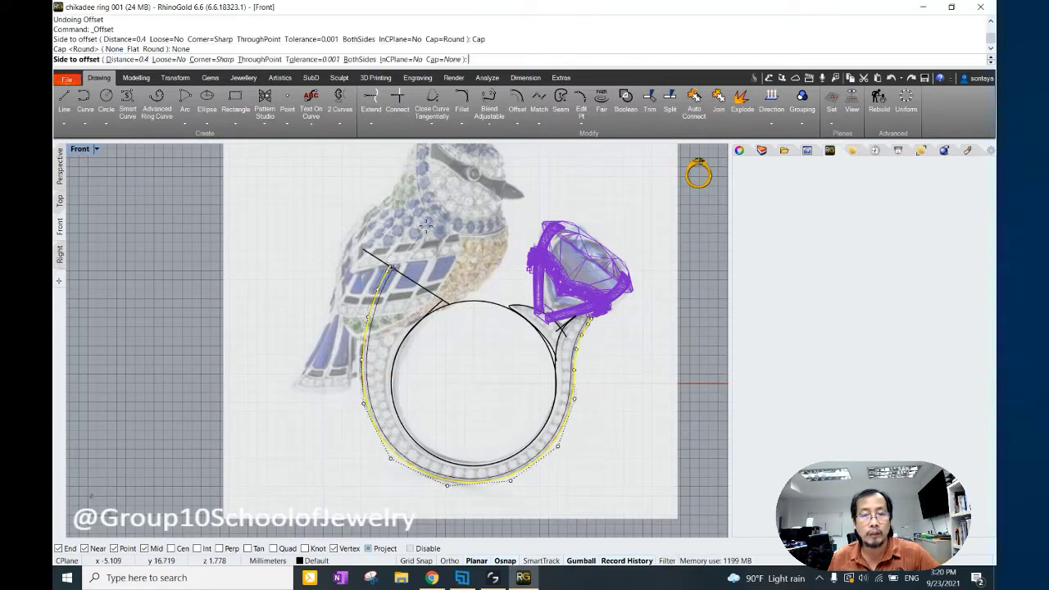
click(425, 226)
key(Delete)
Mirror the outer shank curve to the other side using Transform > Mirror > Symmetry.
click(369, 305)
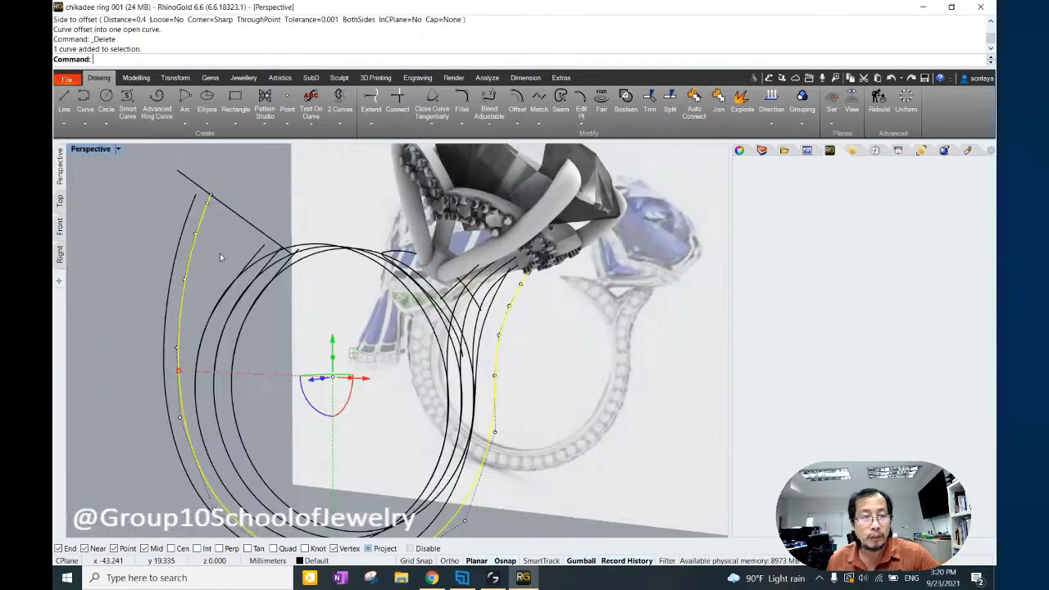
key(Escape)
right_drag(260, 179, 207, 183)
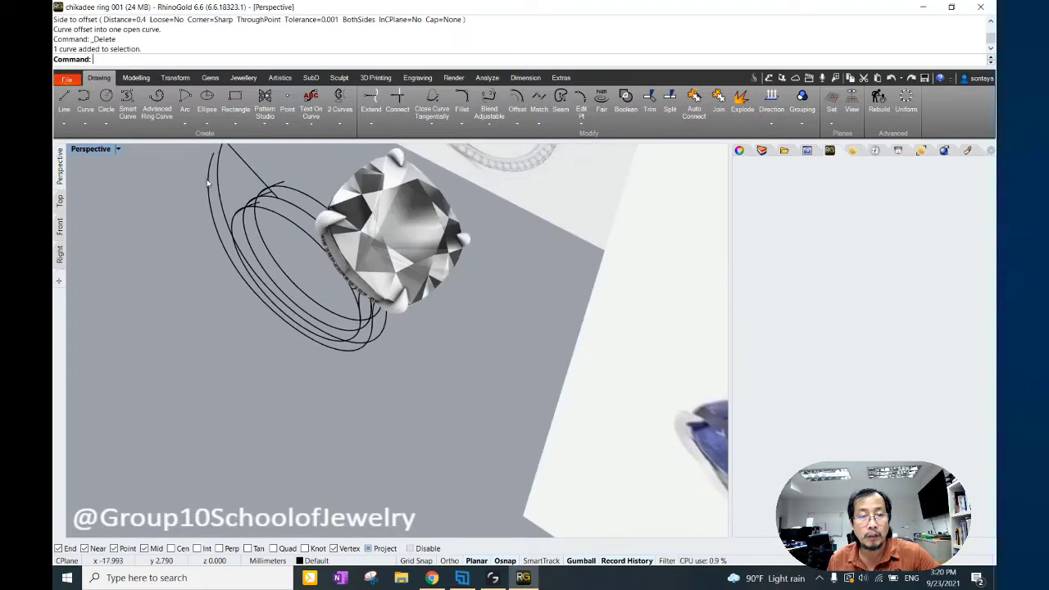
click(208, 183)
click(174, 78)
click(149, 123)
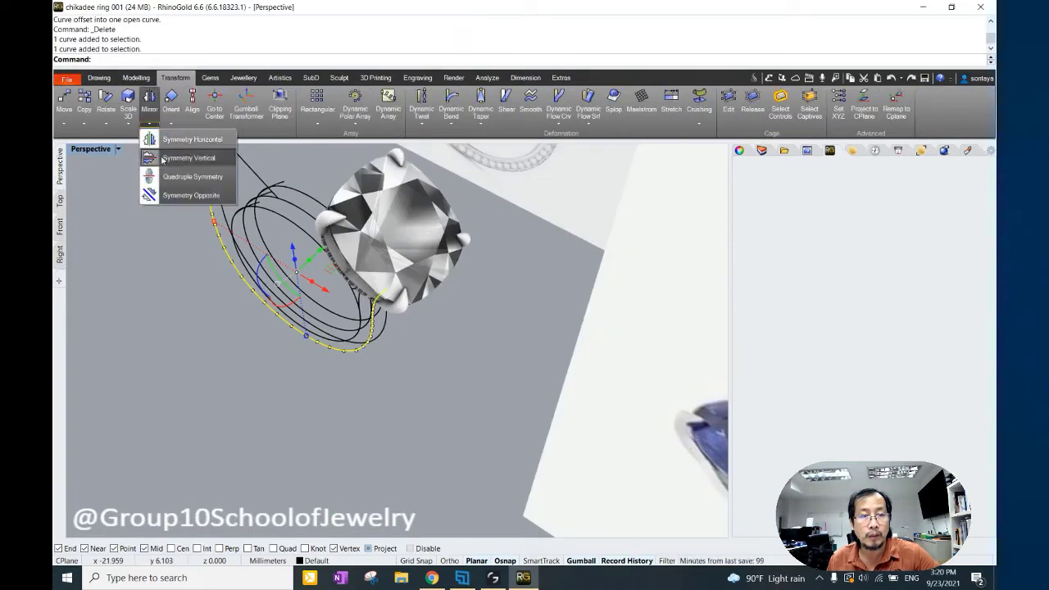
click(162, 160)
right_drag(245, 213, 295, 291)
Loft the first set of five shank curves into a surface.
click(136, 77)
click(114, 99)
click(303, 295)
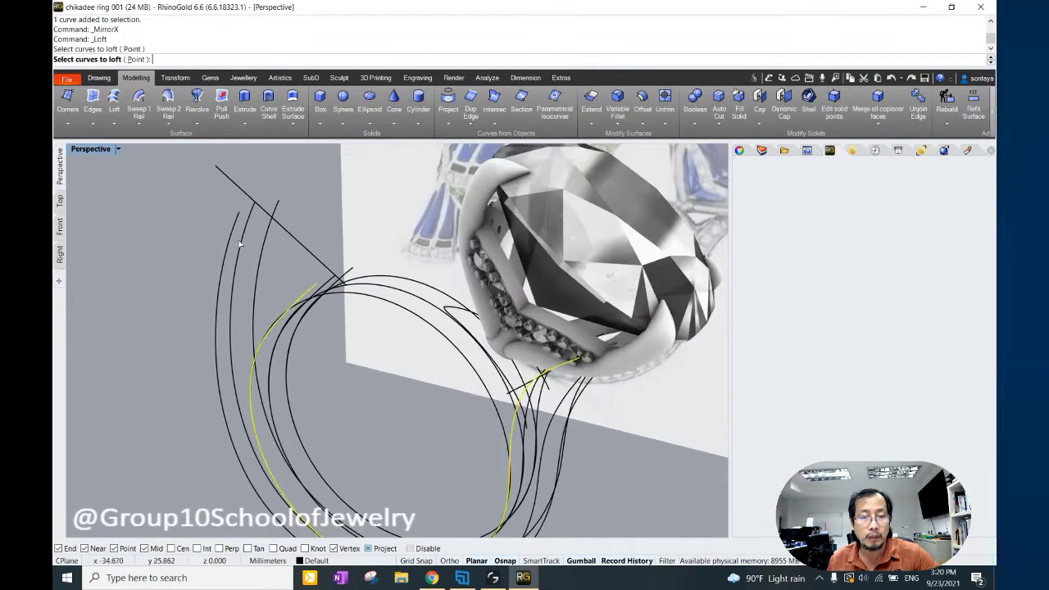
click(240, 243)
click(249, 242)
click(270, 241)
click(287, 240)
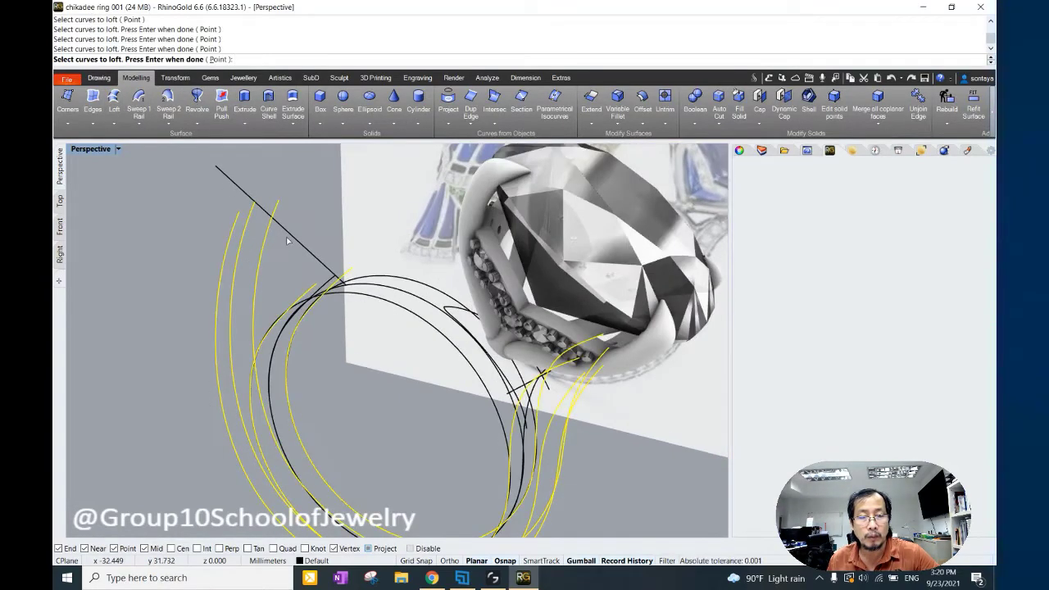
key(Return)
Loft two more shank curve pairs into surfaces.
key(Return)
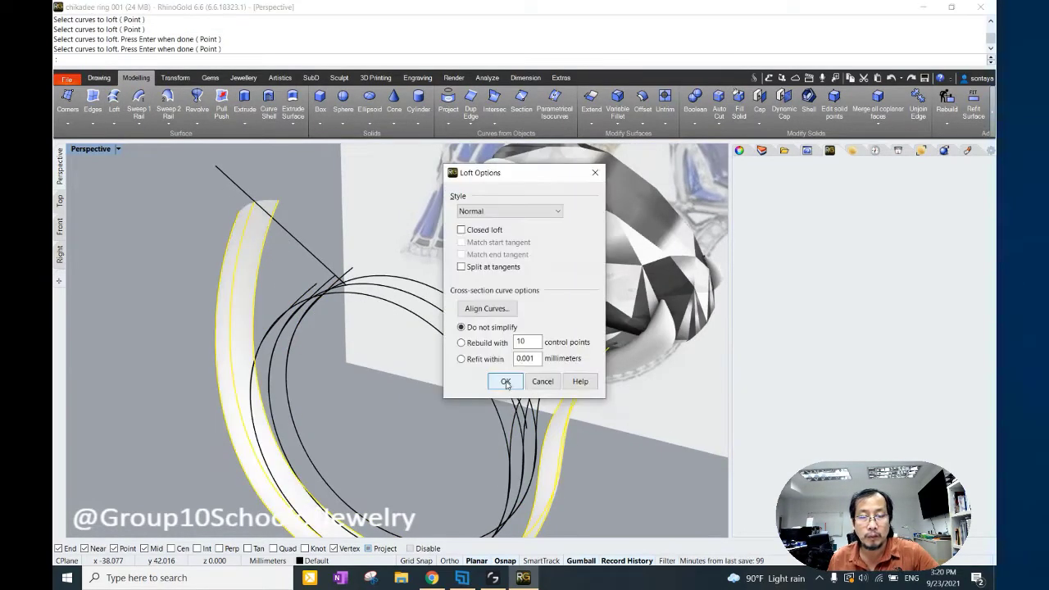
click(506, 381)
key(Return)
click(244, 233)
key(Return)
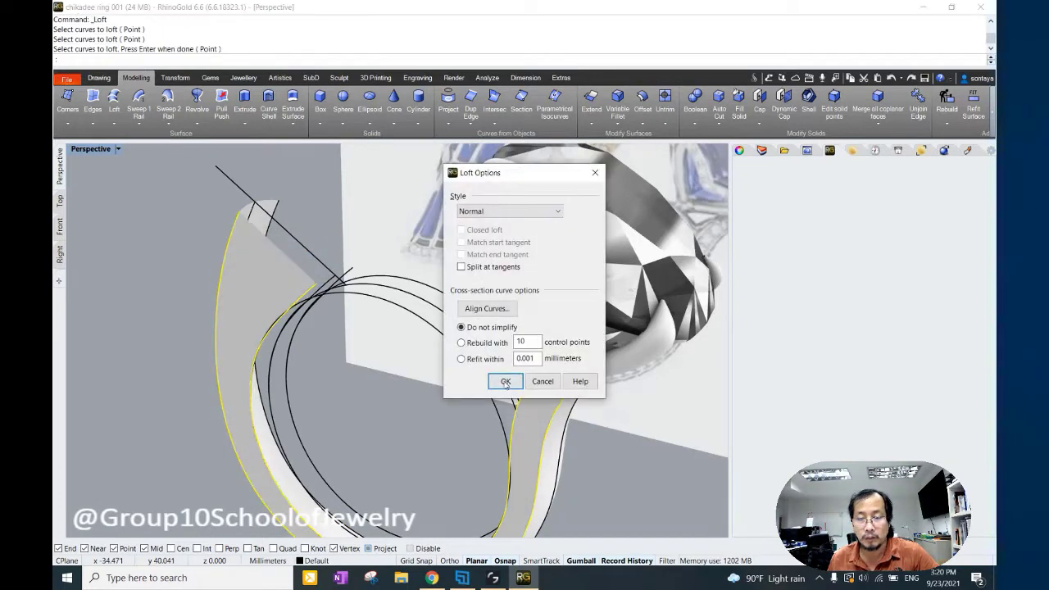
click(505, 383)
key(Return)
click(352, 275)
click(328, 245)
Pick the overlapping shank curves for the final loft, choosing from the overlap list.
key(Return)
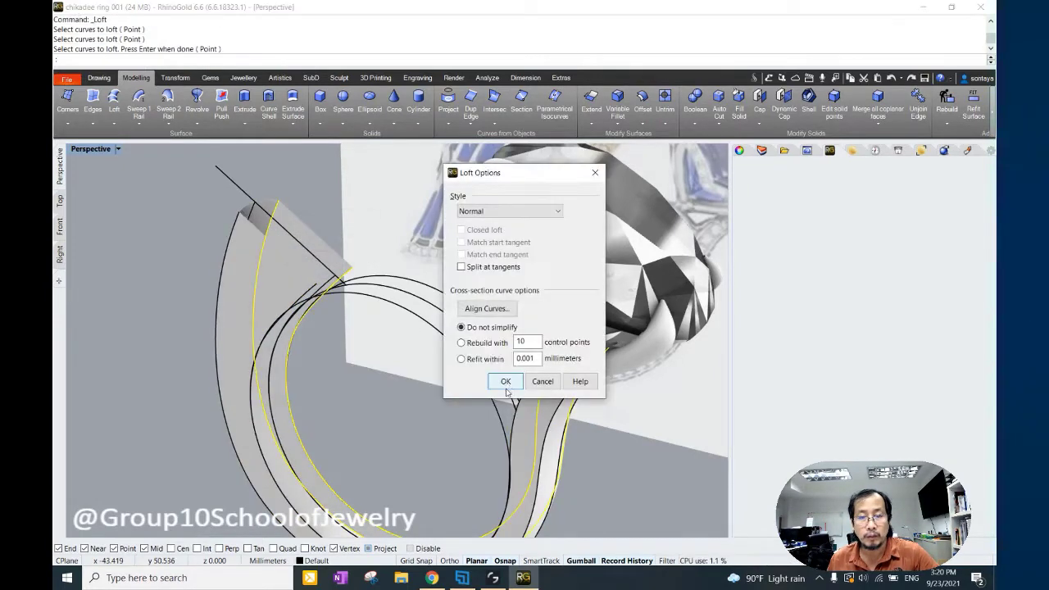
click(506, 387)
key(Return)
click(282, 378)
click(257, 371)
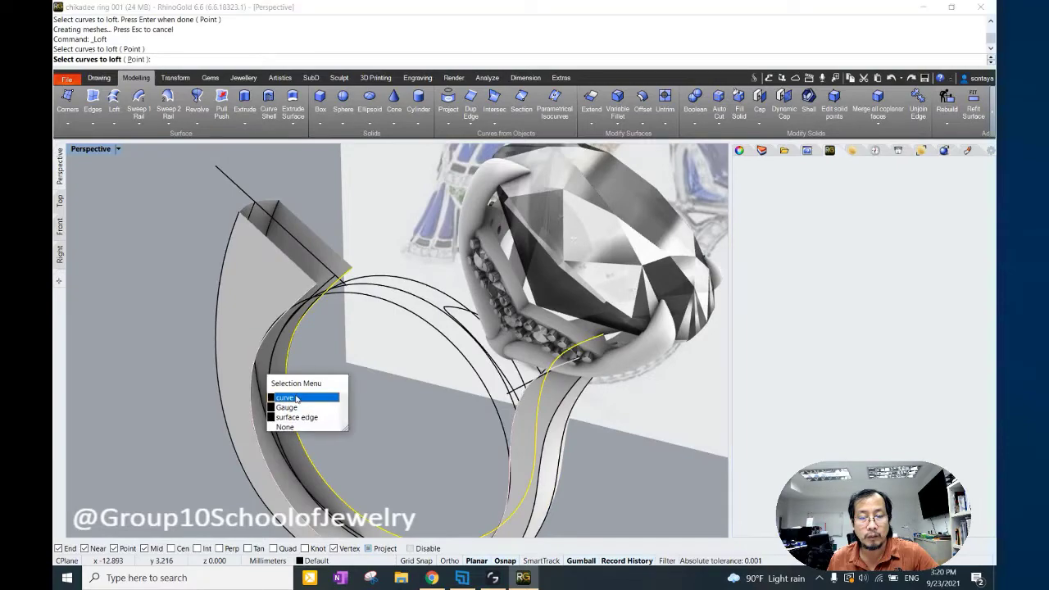
right_click(276, 398)
click(276, 399)
right_click(345, 379)
Create the loft surface, then move two selected curves under the gem setting.
click(509, 383)
scroll(394, 328, down, 3)
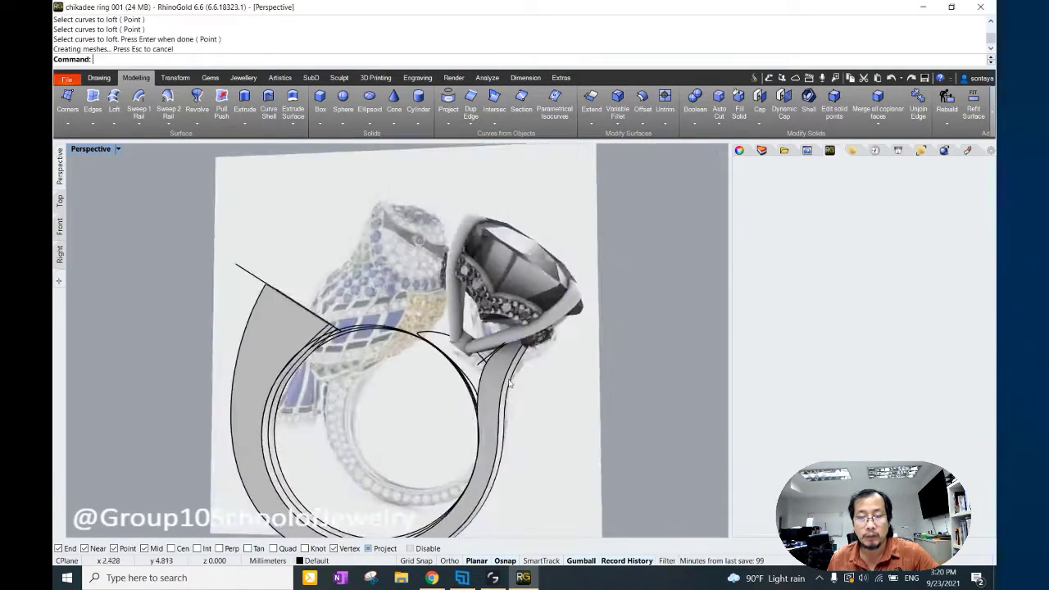
mouse_move(393, 328)
right_down()
mouse_move(344, 312)
mouse_move(446, 307)
right_up()
scroll(345, 311, up, 4)
click(392, 312)
click(418, 310)
drag(363, 288, 385, 287)
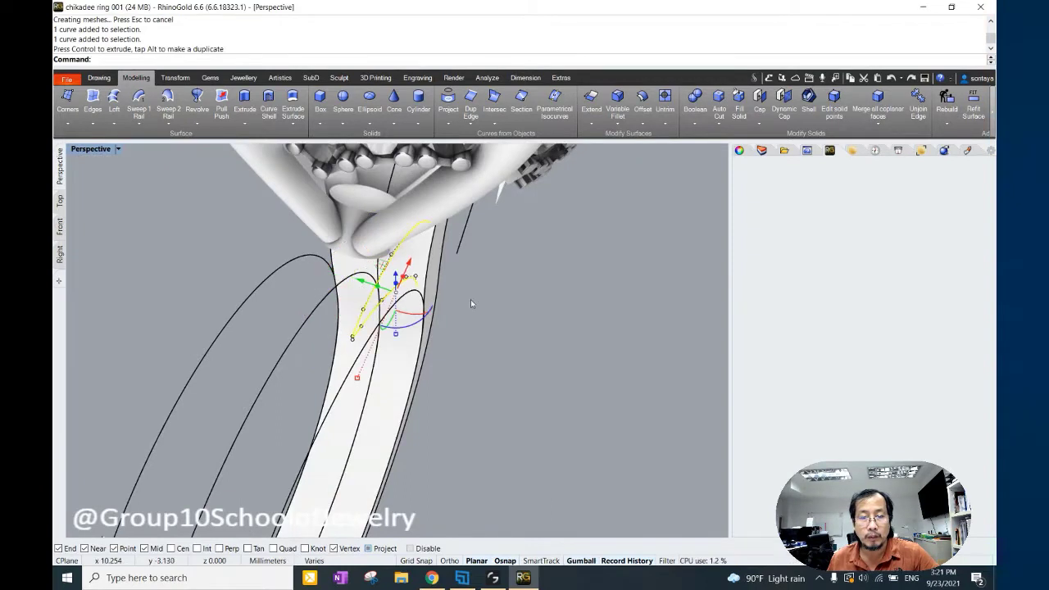
Mirror the curve to the other side, then undo the mirror and the curve move.
right_drag(457, 299, 441, 277)
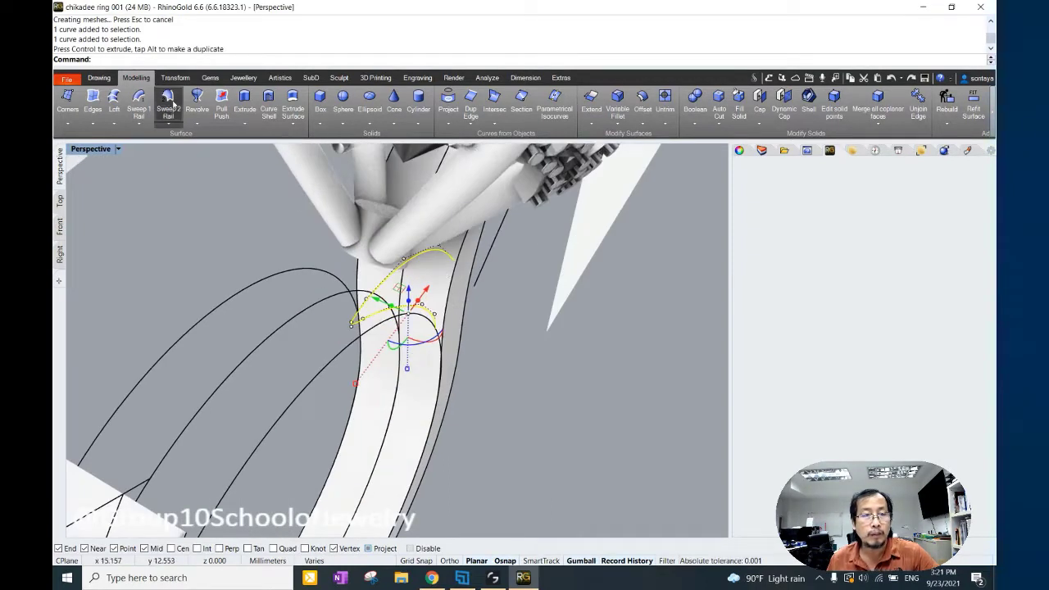
scroll(117, 121, down, 1)
click(151, 124)
click(168, 178)
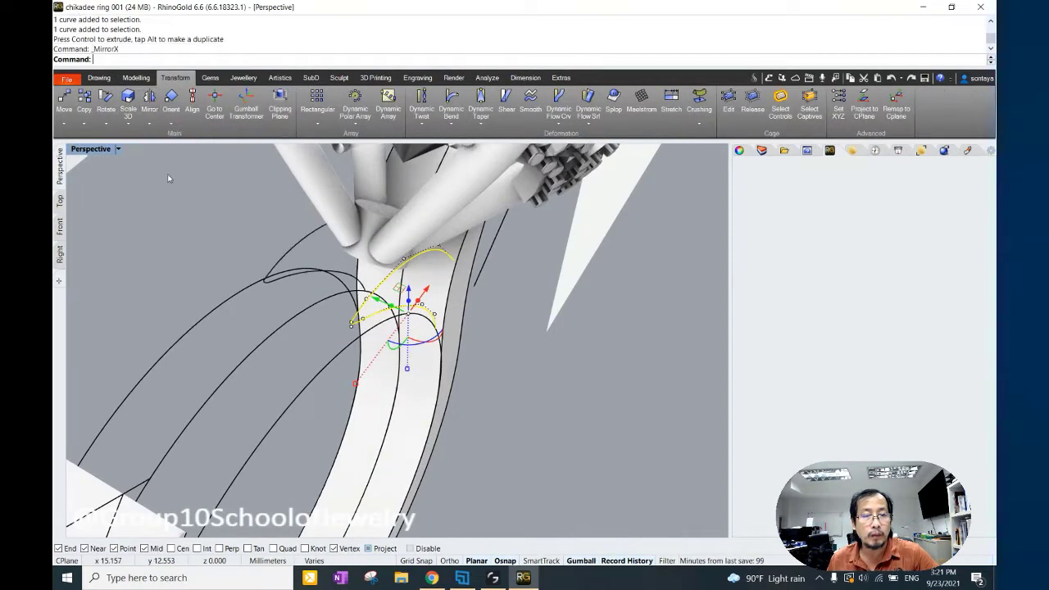
click(137, 81)
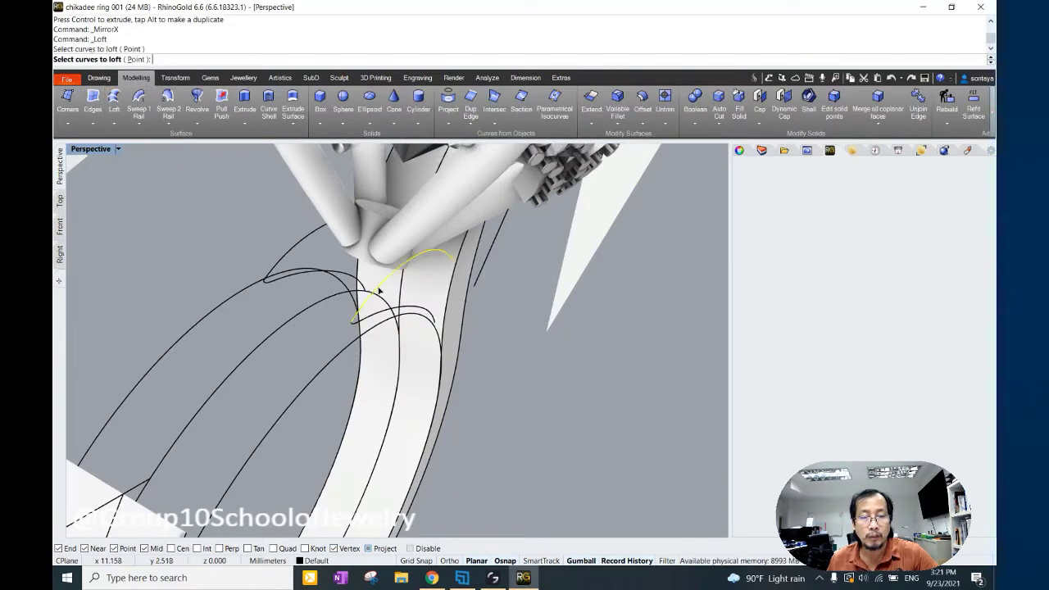
click(356, 329)
click(382, 351)
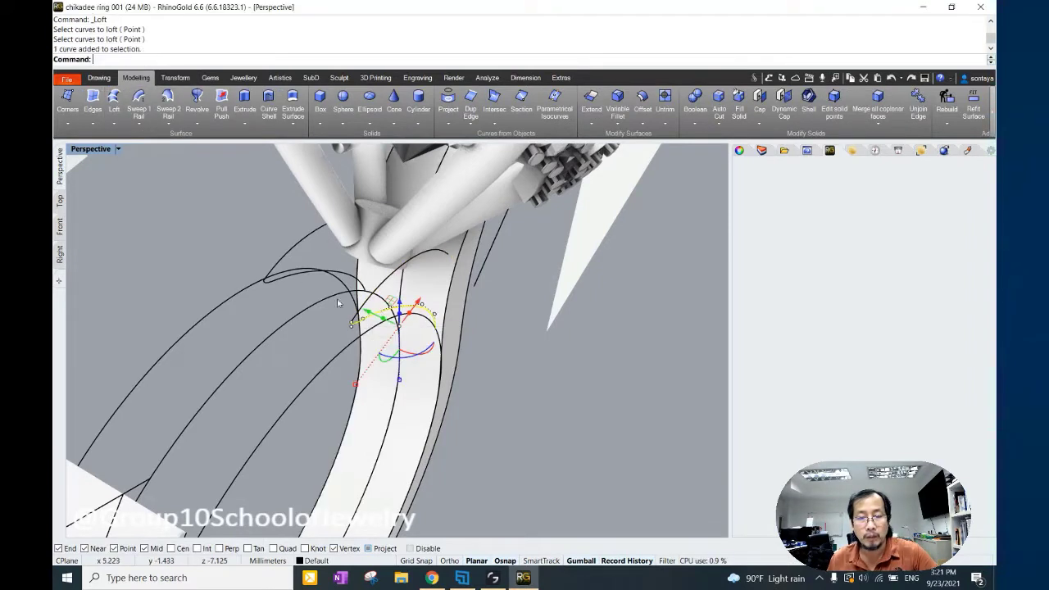
key(ctrl+z)
key(ctrl+z)
Draw a closing line under the gem setting in the Front view.
scroll(270, 246, down, 3)
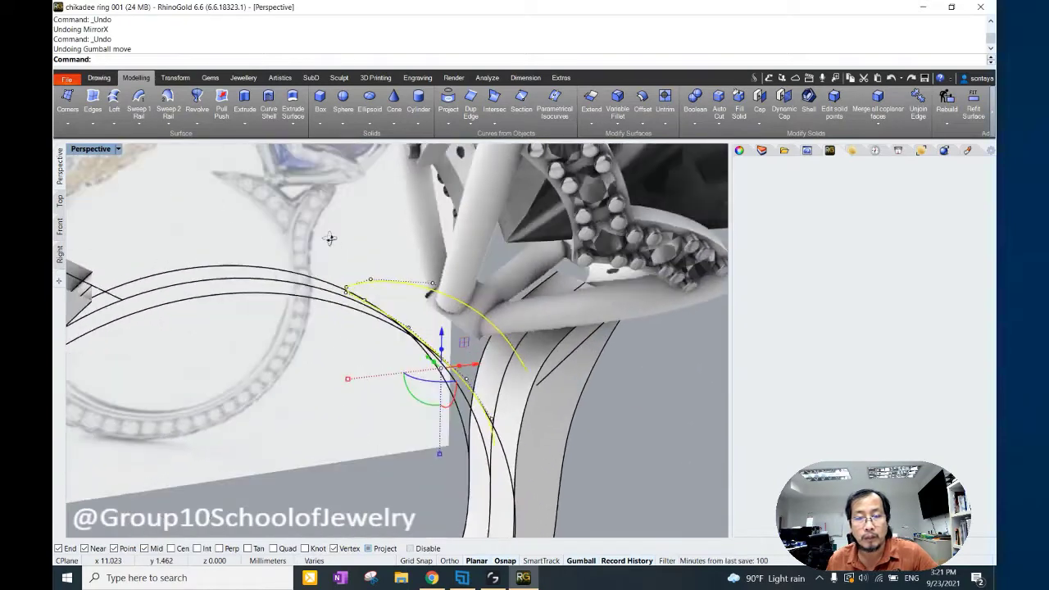
click(59, 226)
scroll(578, 358, up, 3)
scroll(578, 358, up, 2)
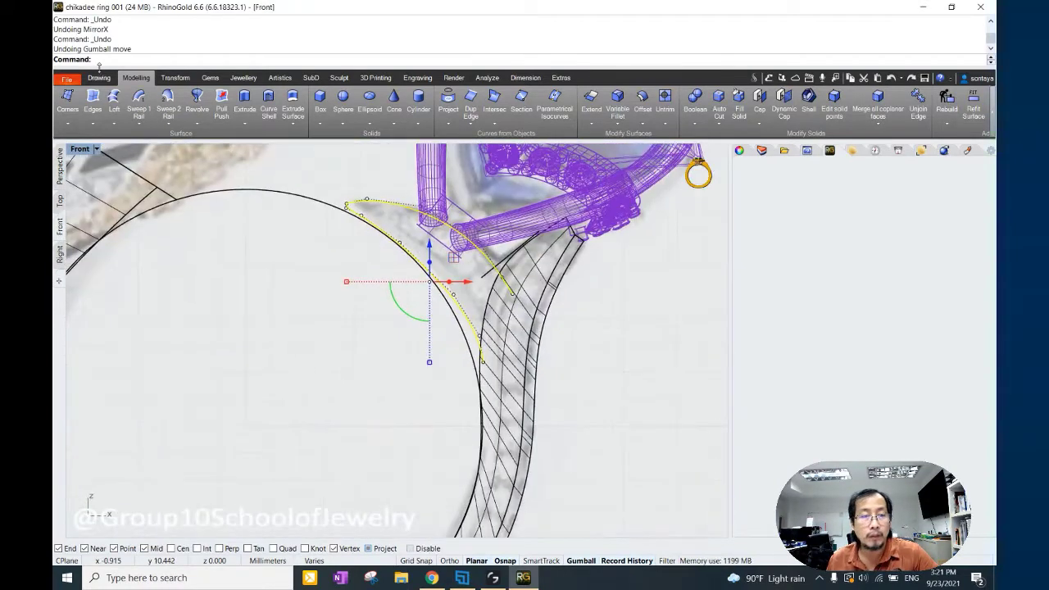
click(99, 78)
click(64, 99)
key(Escape)
Join the three curves into one closed bridge outline and begin extruding it.
click(482, 353)
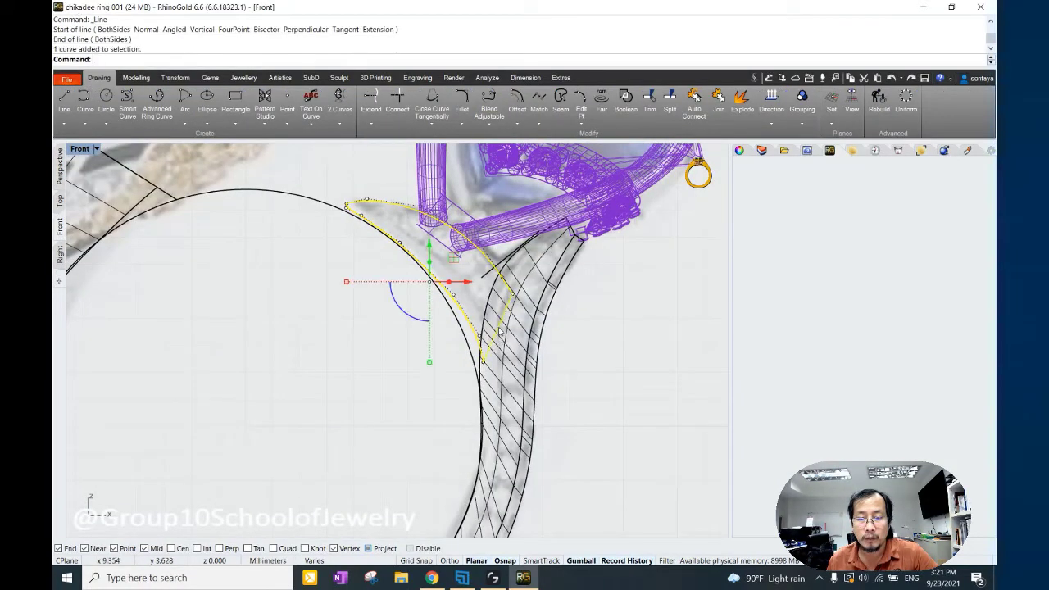
click(718, 98)
click(59, 168)
right_drag(74, 166, 131, 246)
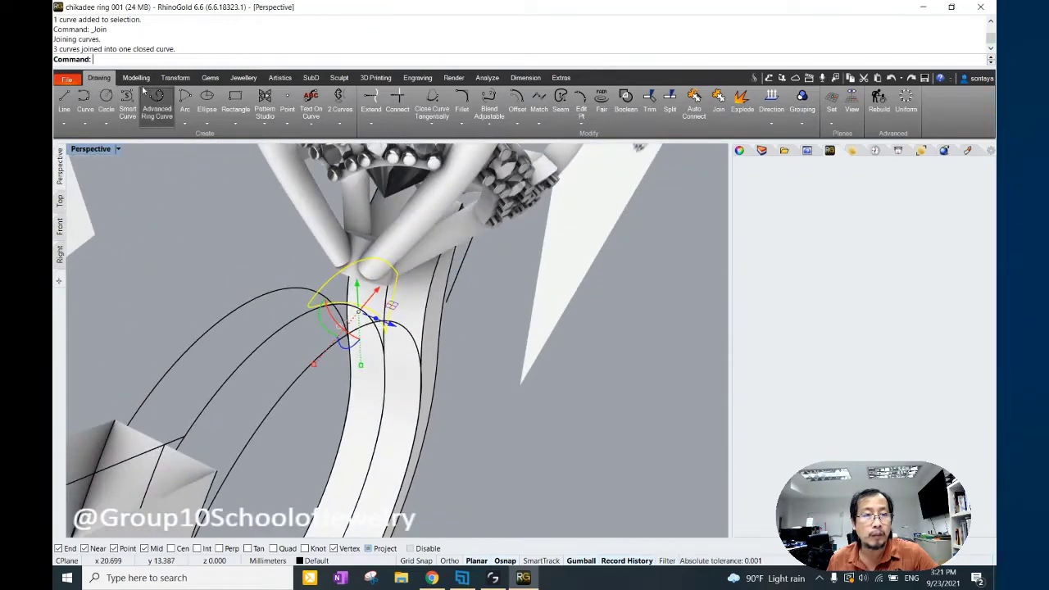
click(136, 78)
click(245, 103)
Extrude the closed outline both ways into a solid bridge block.
mouse_move(270, 246)
right_down()
mouse_move(283, 318)
mouse_move(378, 318)
right_up()
right_click(277, 324)
click(370, 357)
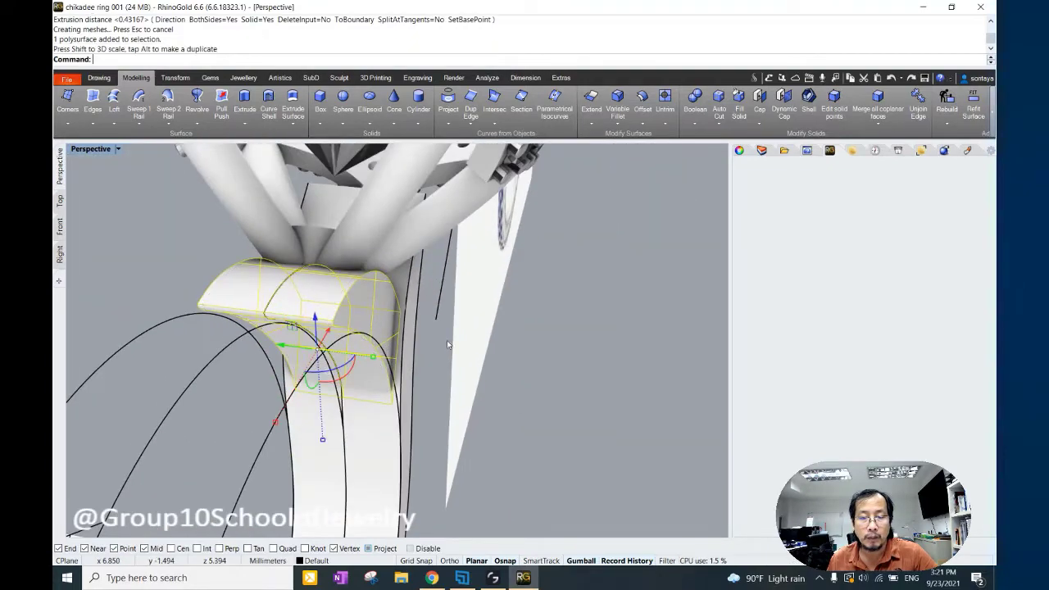
mouse_move(447, 341)
right_down()
mouse_move(439, 329)
mouse_move(744, 132)
right_up()
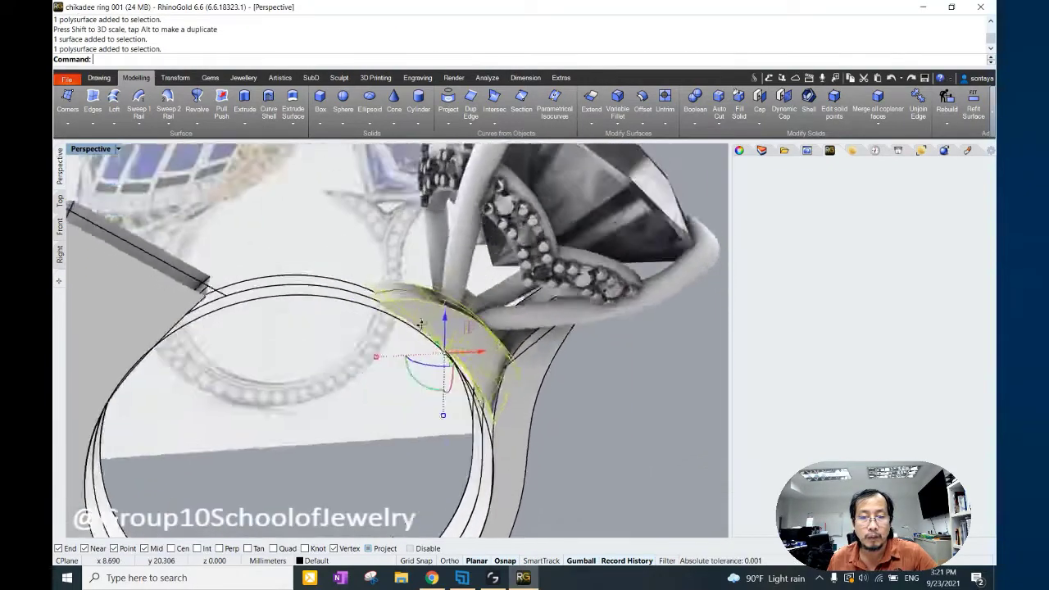
Put a default control cage around the bridge and scale four cage points to reshape it.
click(172, 77)
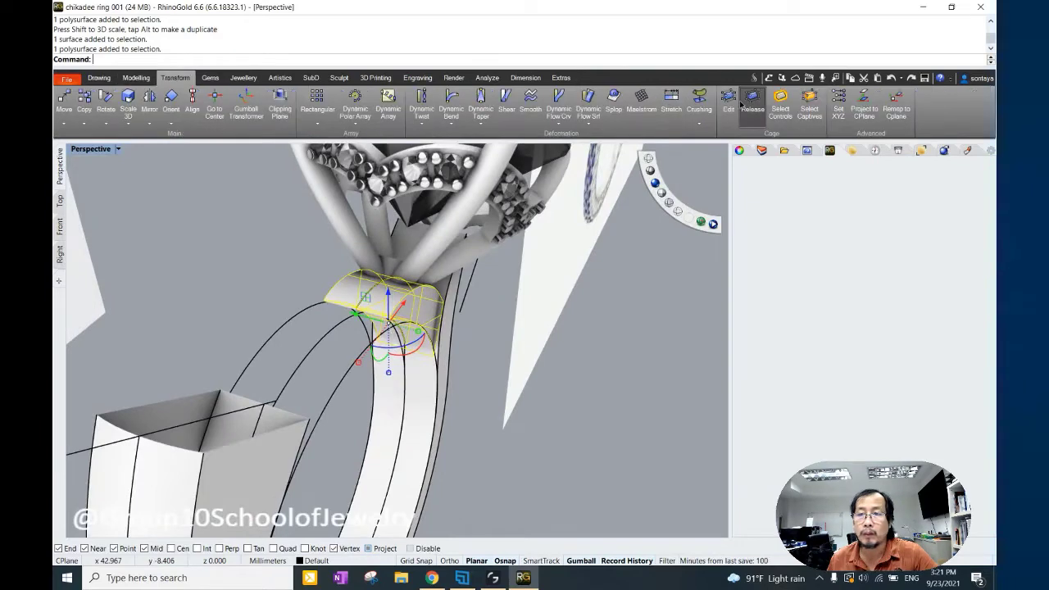
click(729, 102)
key(Return)
key(Return)
key(Return)
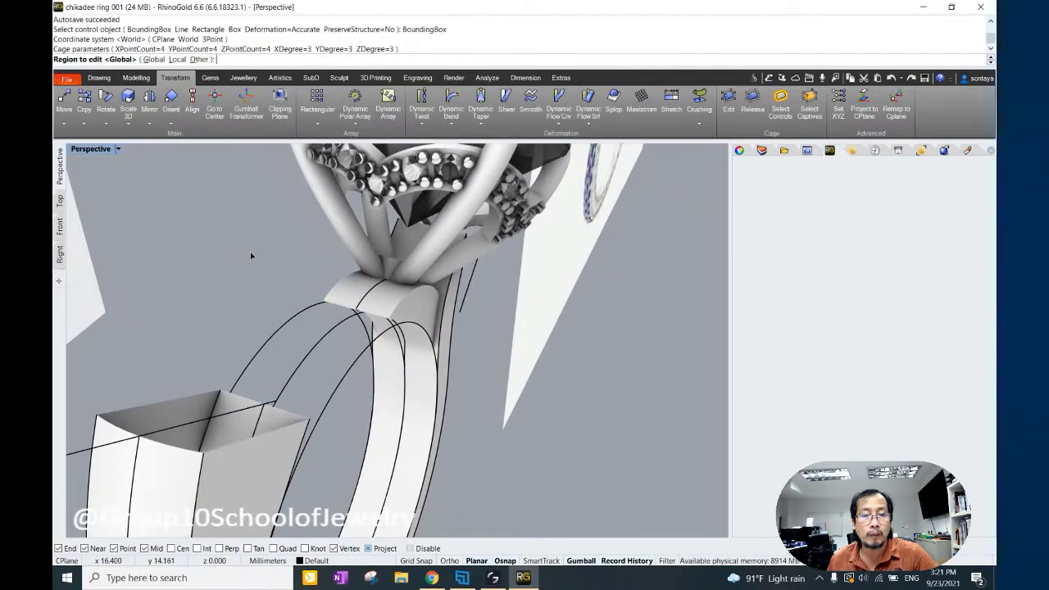
key(Return)
right_drag(250, 252, 226, 239)
drag(389, 309, 389, 308)
right_drag(390, 309, 384, 320)
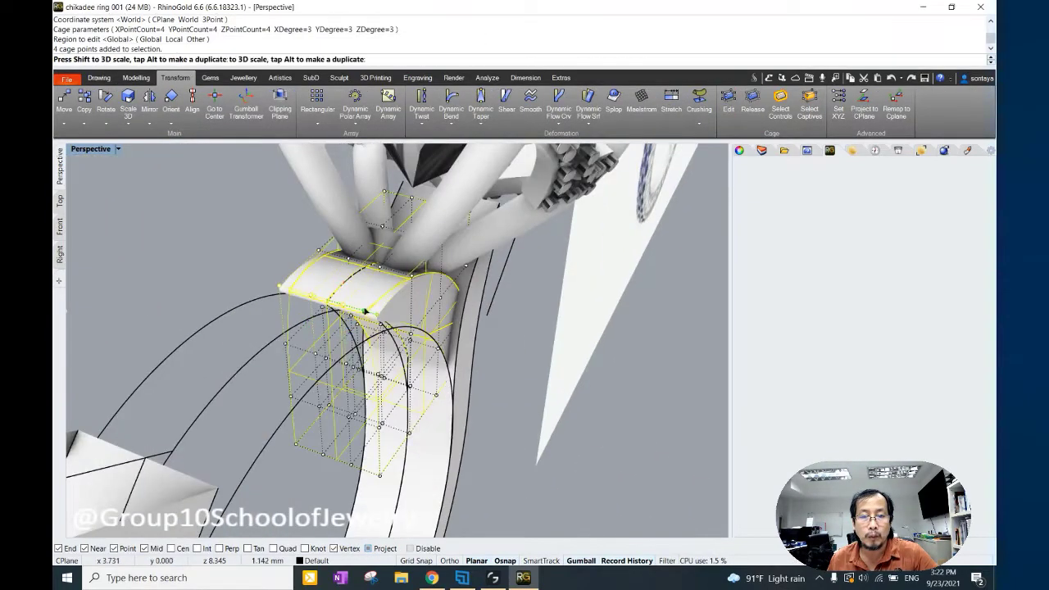
drag(364, 311, 366, 312)
Switch to shaded display, delete the control cage, and select the reshaped bridge.
click(655, 169)
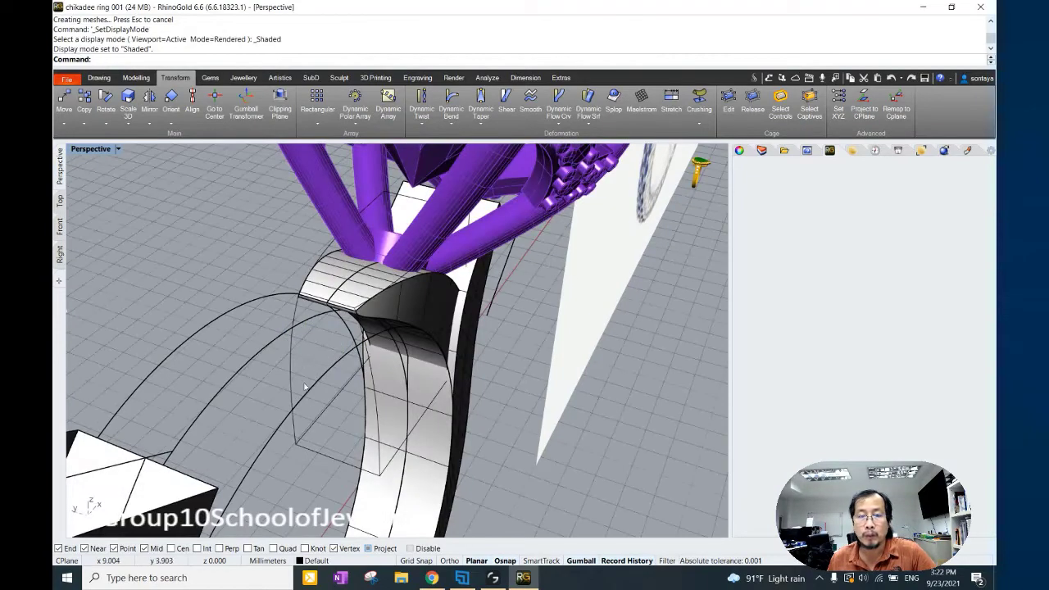
click(360, 352)
key(Delete)
click(423, 327)
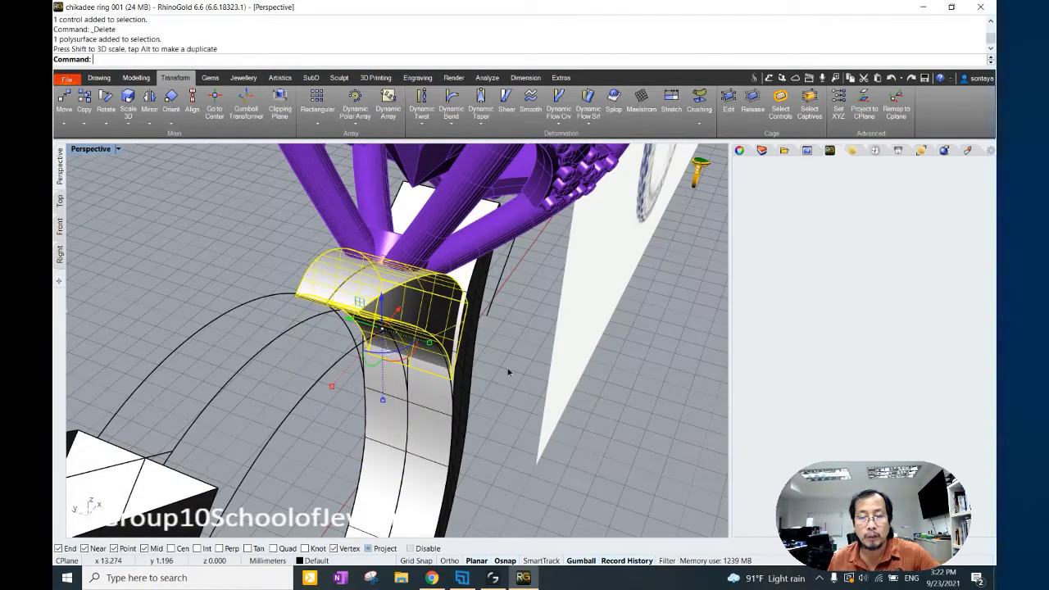
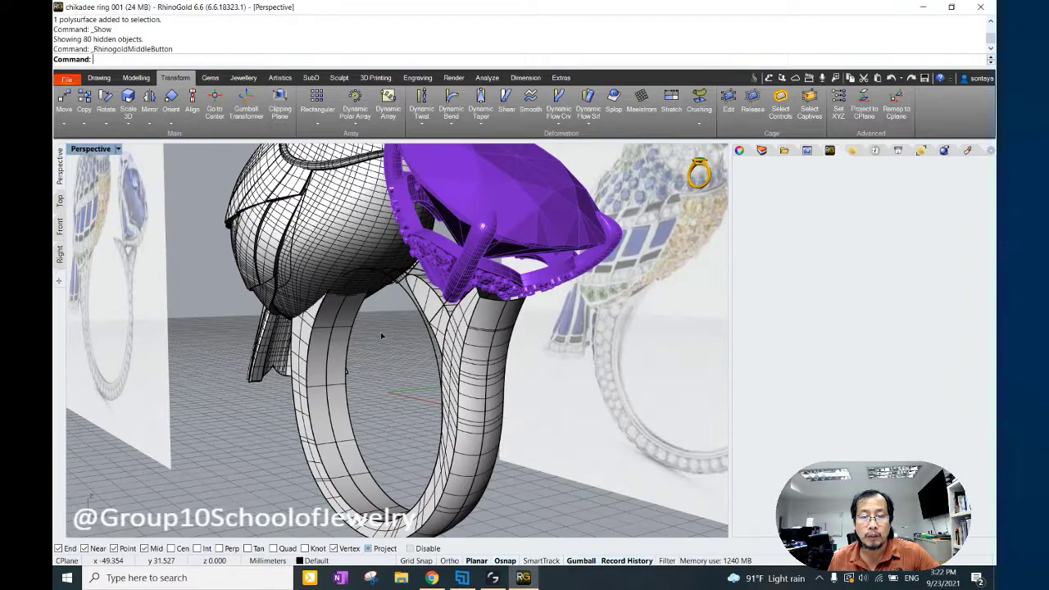
Select the four split-shank surfaces and join them into one polysurface.
middle_click(424, 309)
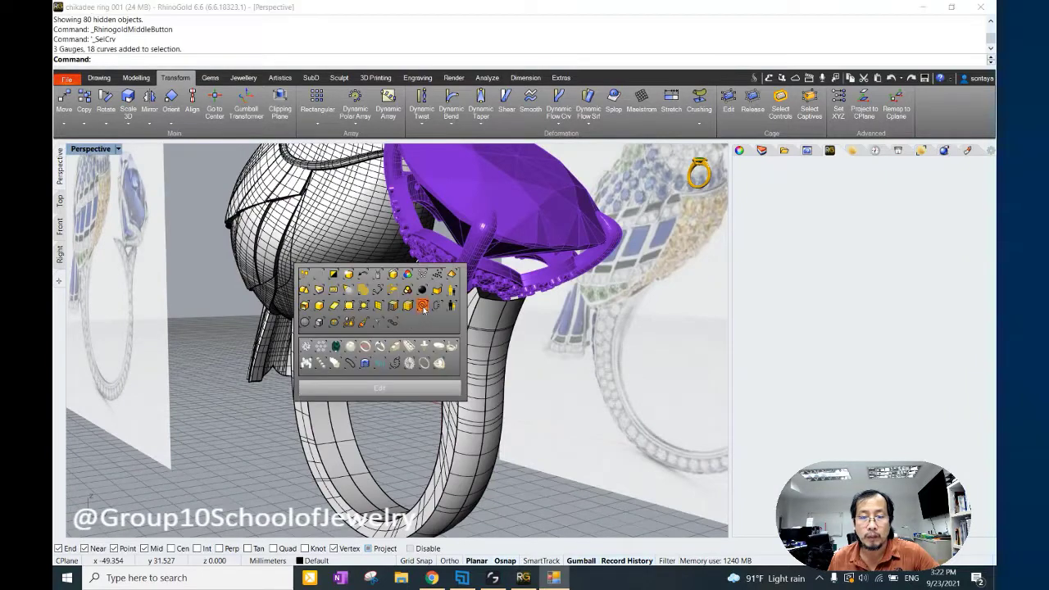
click(423, 309)
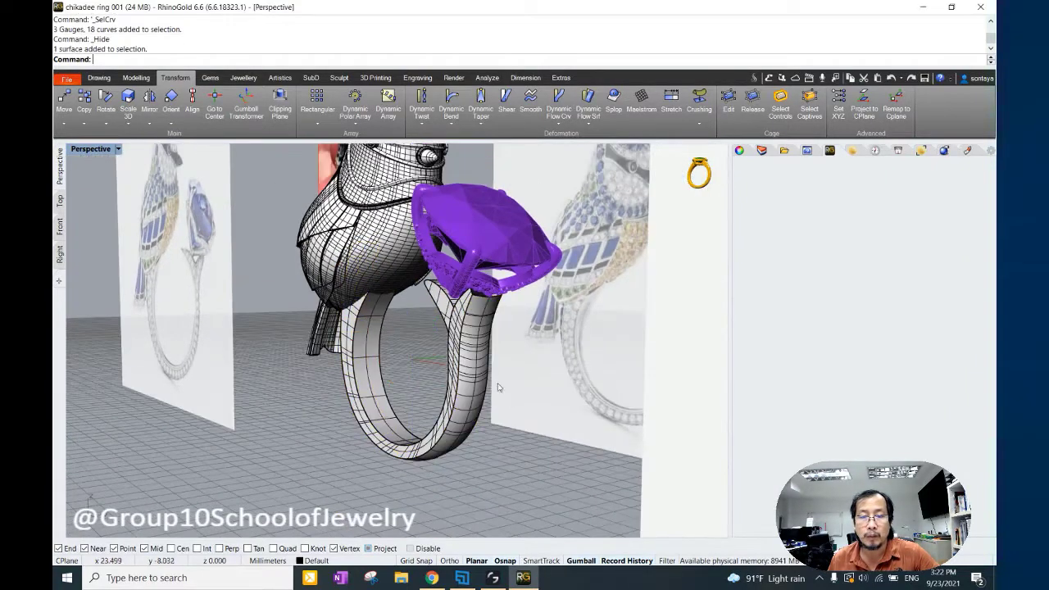
right_drag(498, 387, 672, 211)
key(ctrl+z)
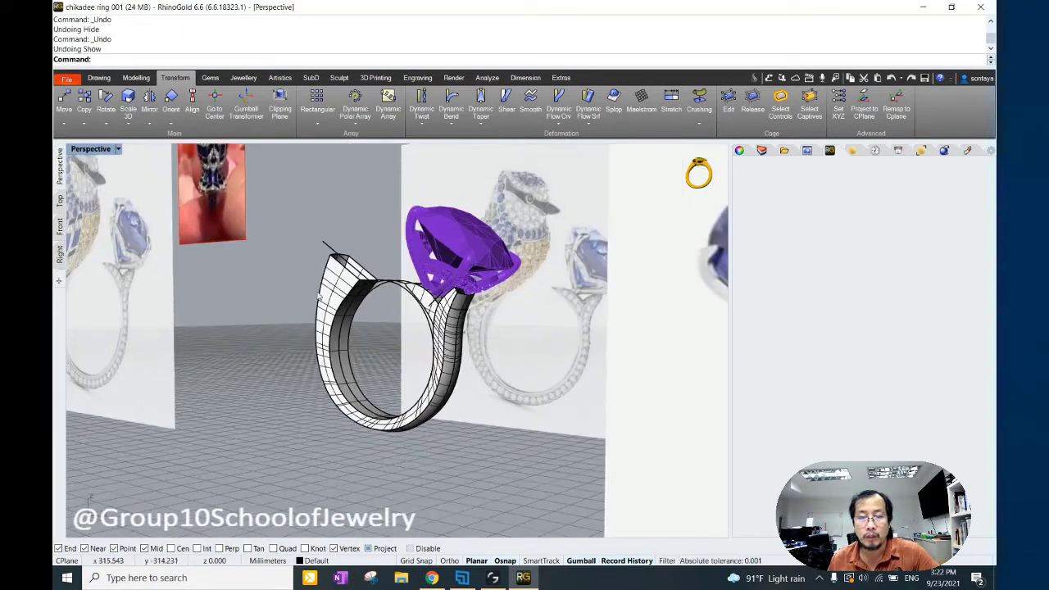
scroll(340, 290, up, 3)
click(335, 362)
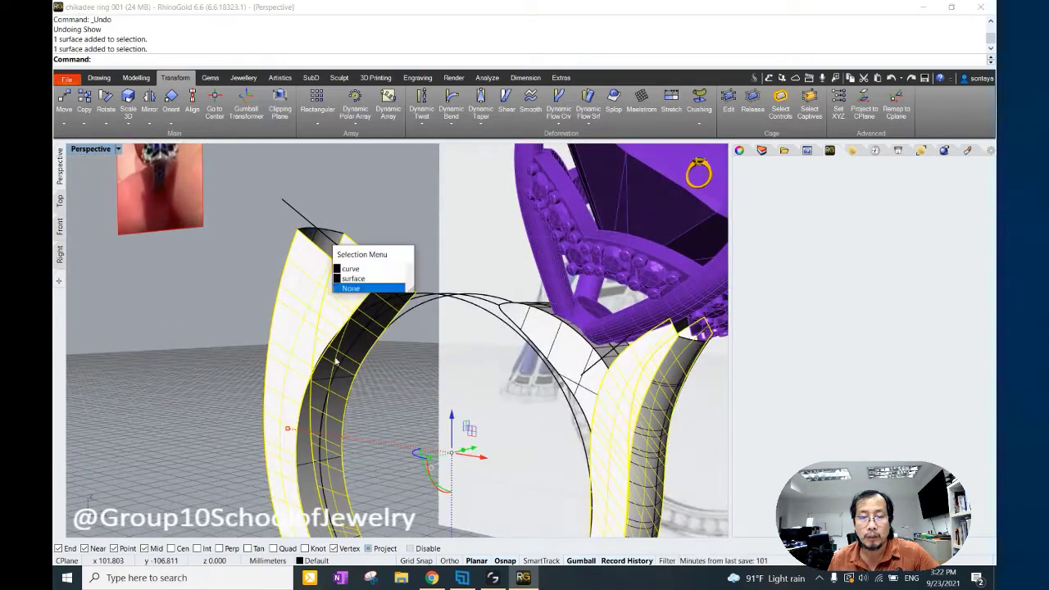
click(358, 279)
click(369, 355)
click(401, 399)
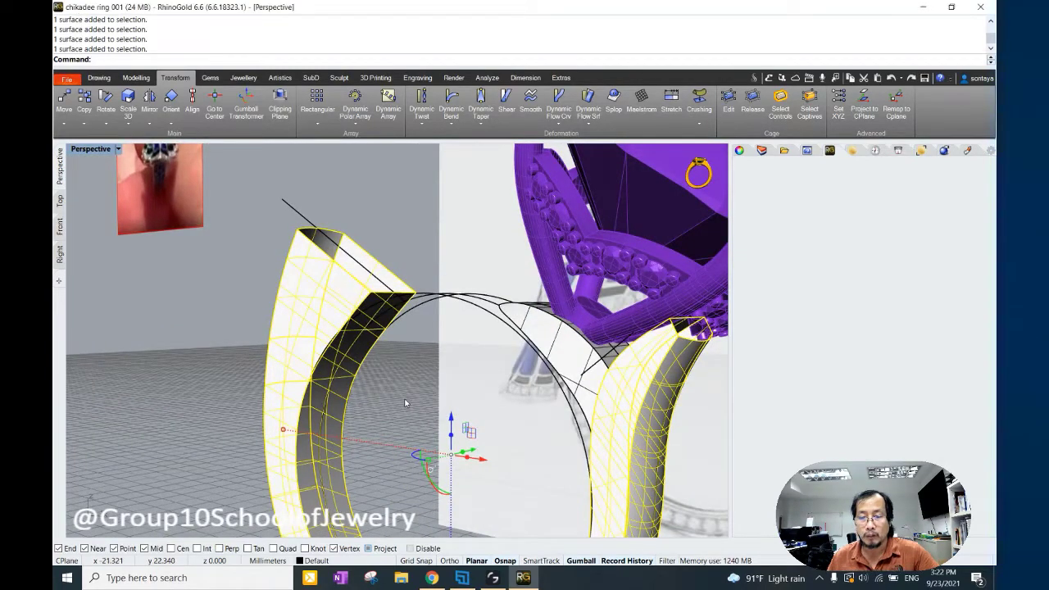
click(309, 303)
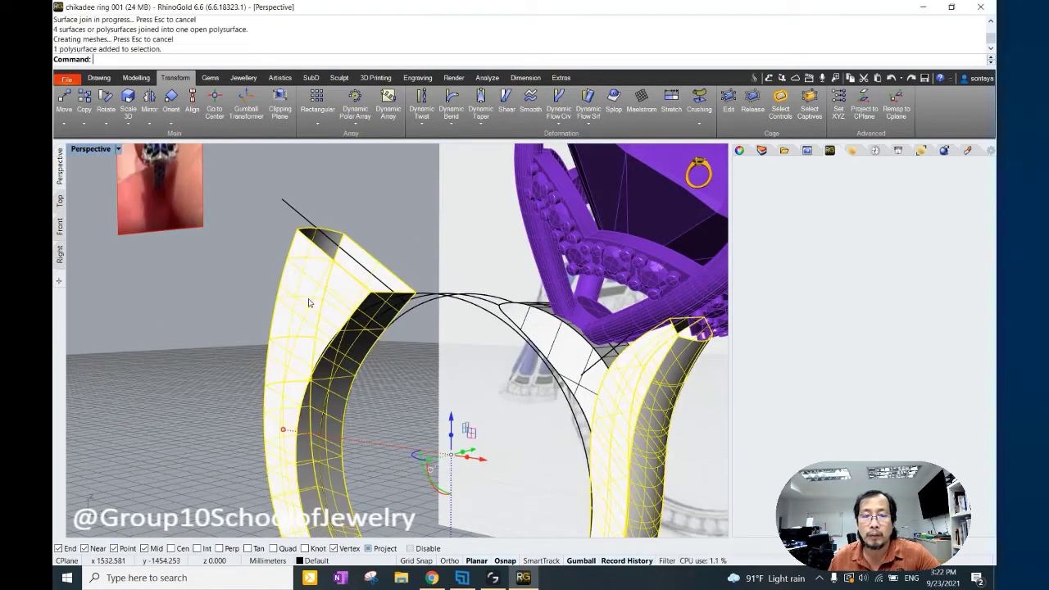
In Front view, select the joined shank and hide every other object with Invert and Hide.
mouse_move(437, 313)
right_down()
mouse_move(554, 304)
mouse_move(459, 311)
right_up()
click(555, 304)
click(59, 227)
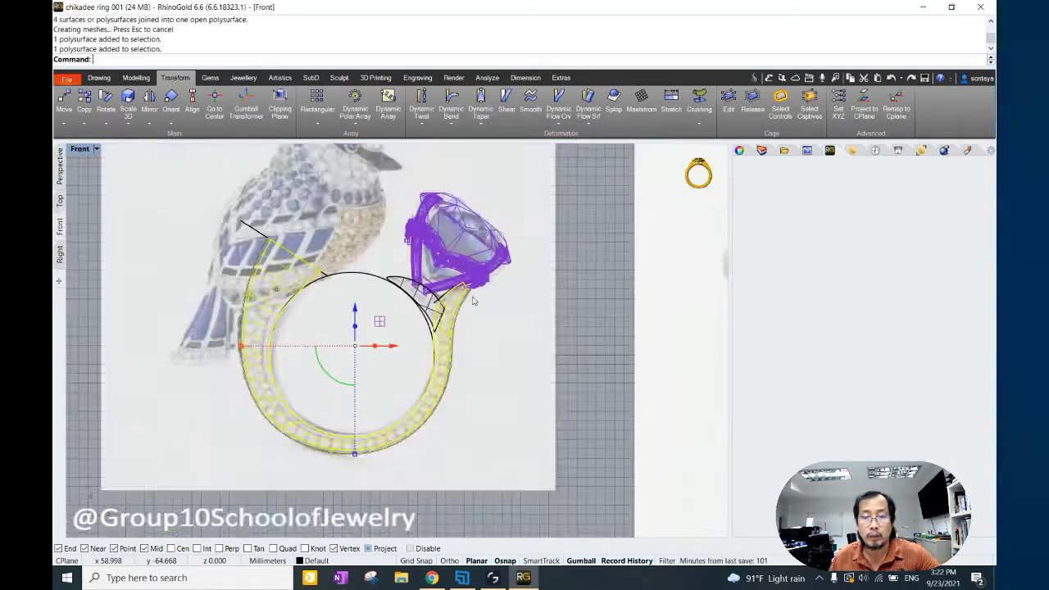
scroll(456, 308, up, 3)
click(455, 306)
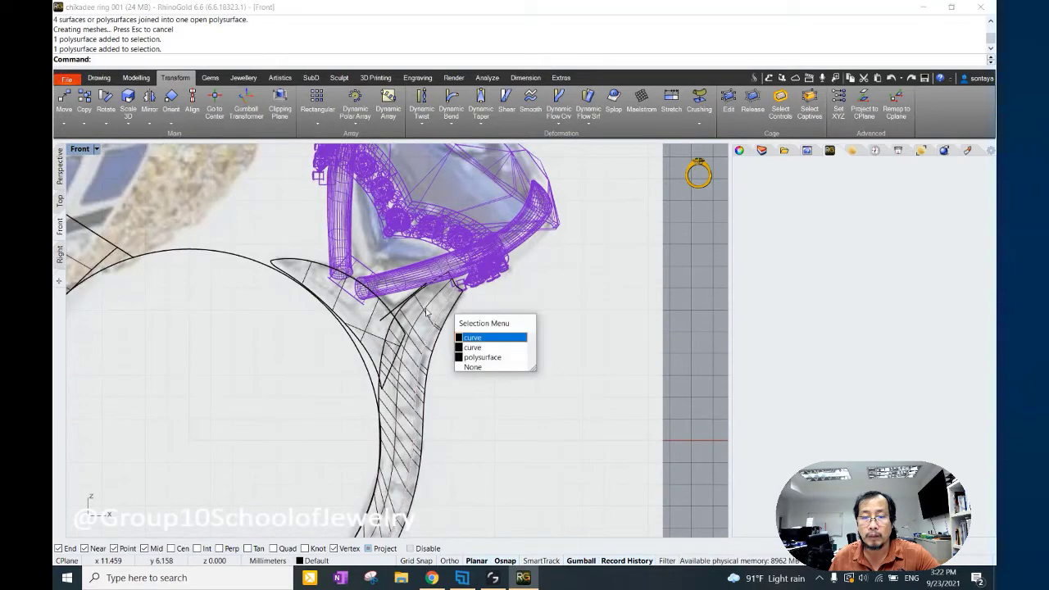
click(508, 344)
key(ctrl+i)
key(ctrl+h)
In Front view, draw an angled cutting line across the shank tip.
click(59, 164)
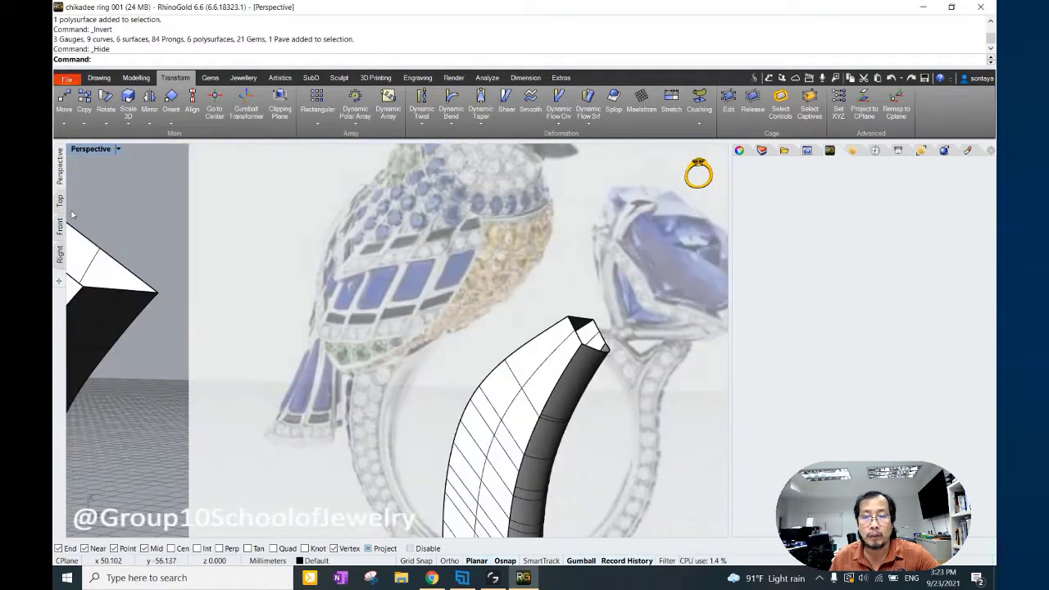
click(59, 227)
click(98, 77)
click(64, 98)
click(373, 267)
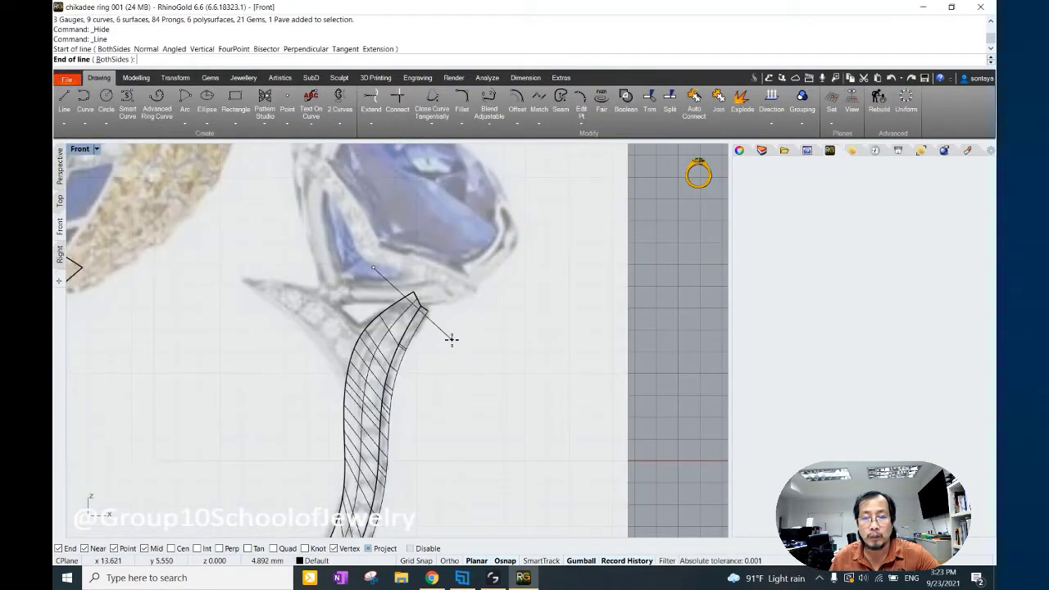
click(452, 338)
click(375, 264)
drag(374, 266, 401, 242)
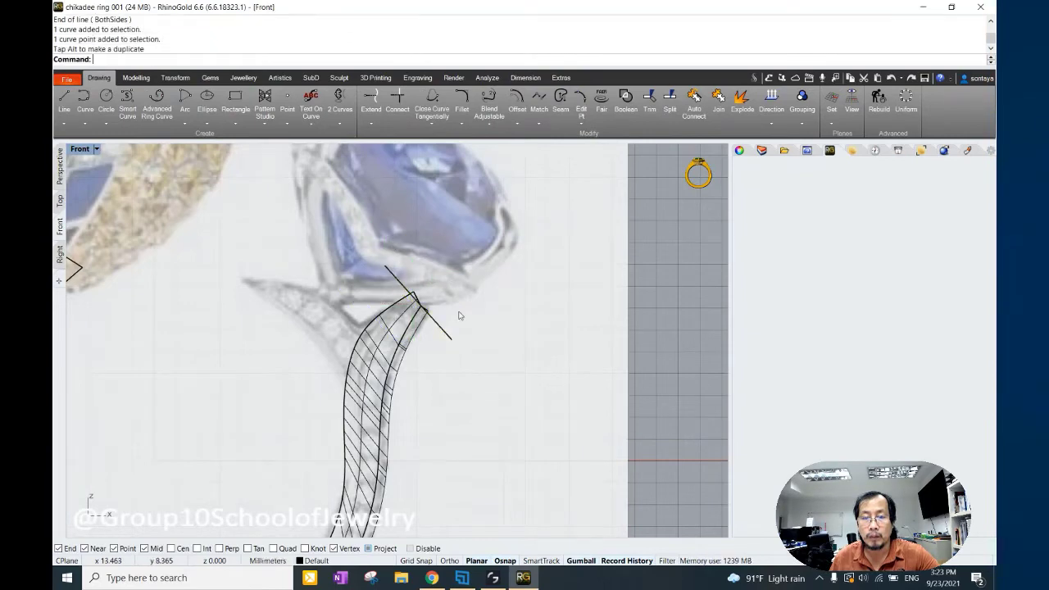
Split the shank with the line and delete the cut-off tip.
text(plit)
key(Return)
click(364, 427)
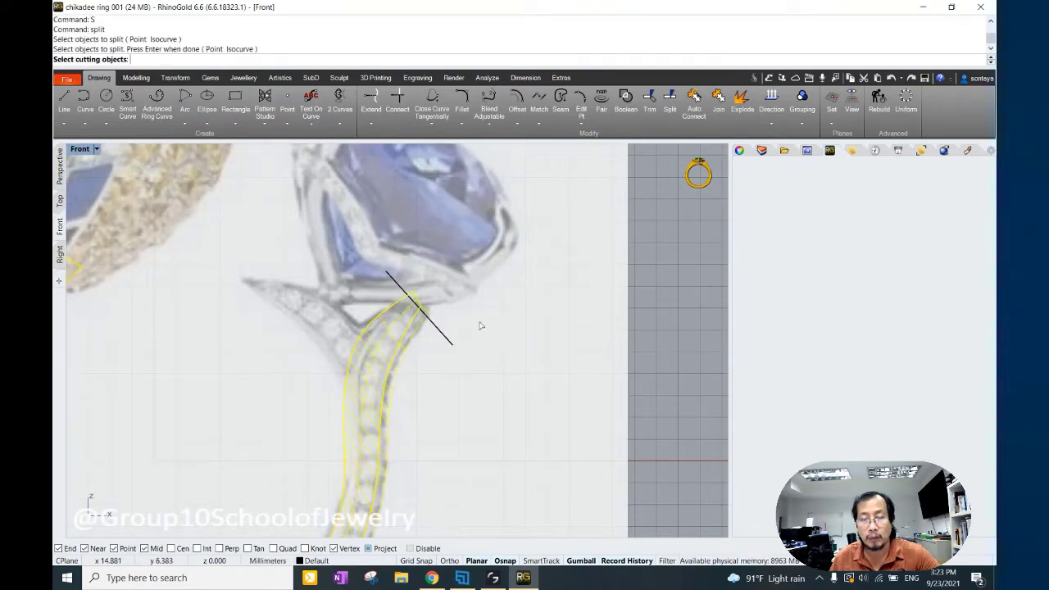
drag(347, 235, 459, 317)
key(Delete)
click(376, 266)
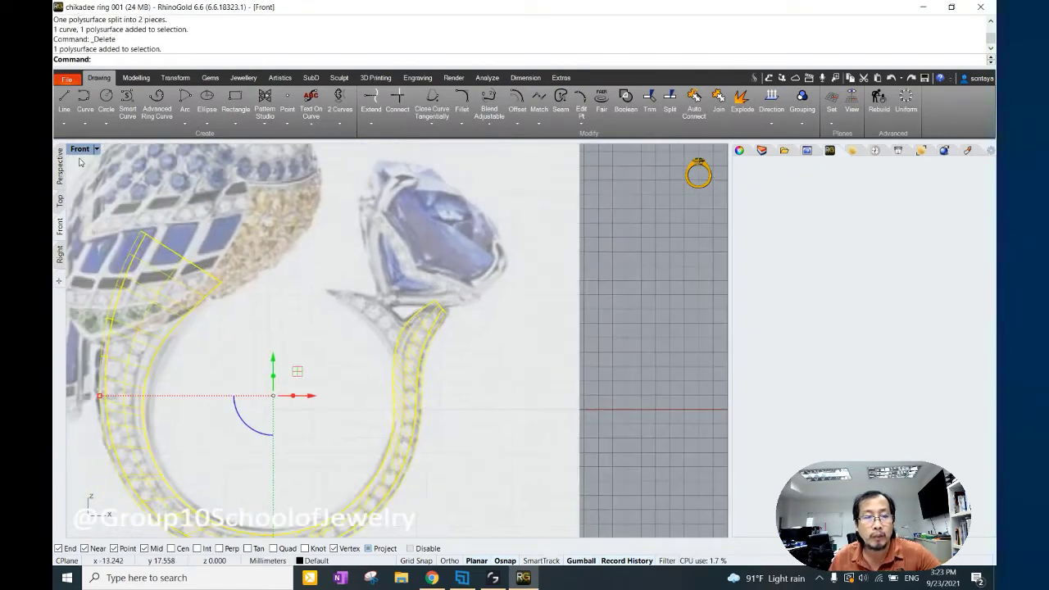
Duplicate the cut end's border, close it with a domed Dynamic Cap, and join it.
key(ctrl+F4)
shift+click(159, 295)
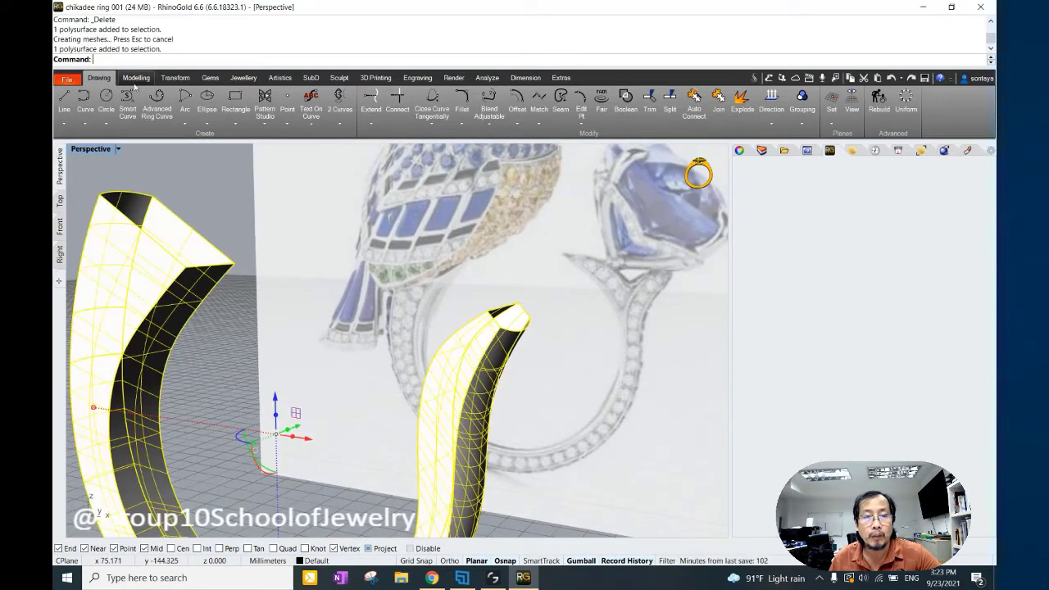
click(136, 77)
click(471, 123)
click(511, 145)
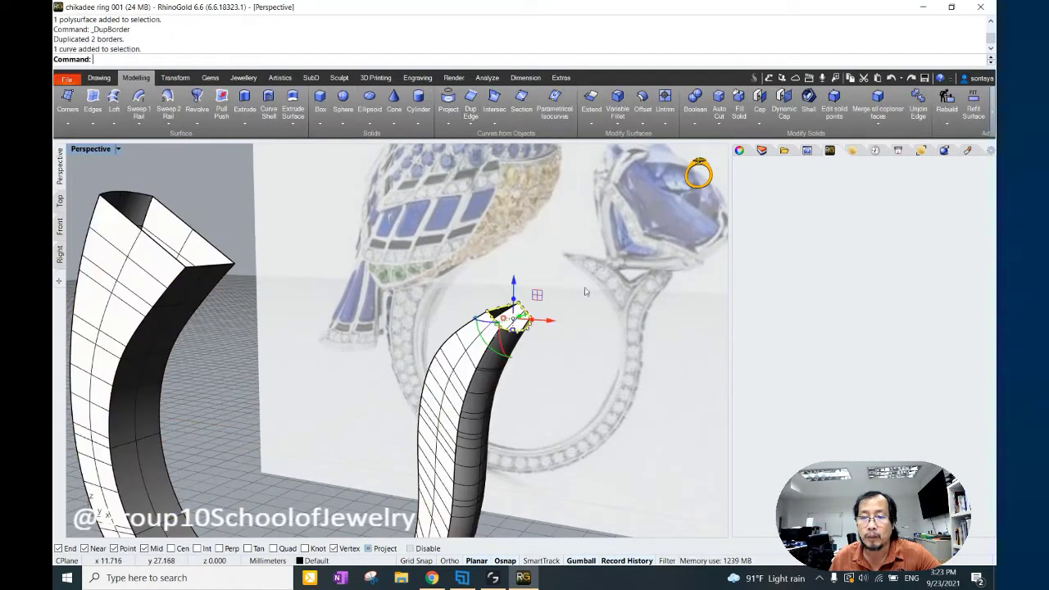
click(784, 100)
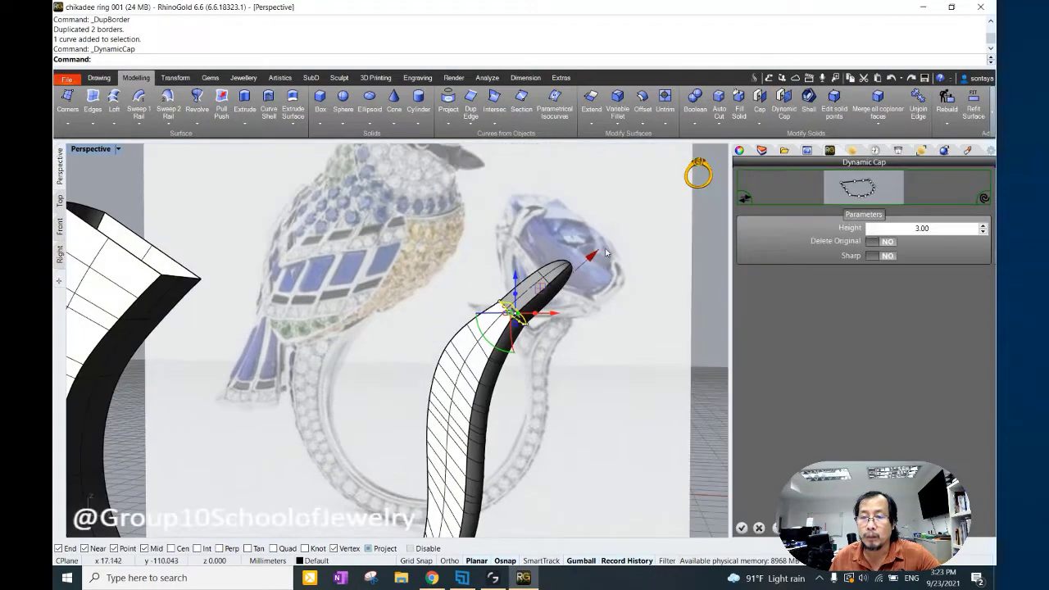
click(741, 528)
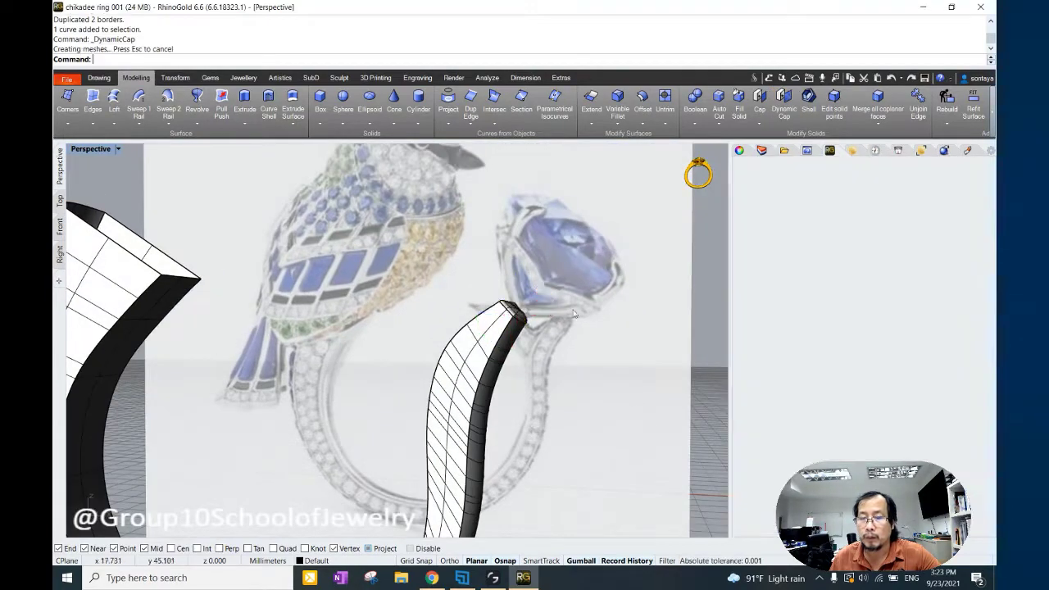
key(ctrl+j)
Close the other shank end with EdgeSrf and join everything into one closed solid.
text(CA)
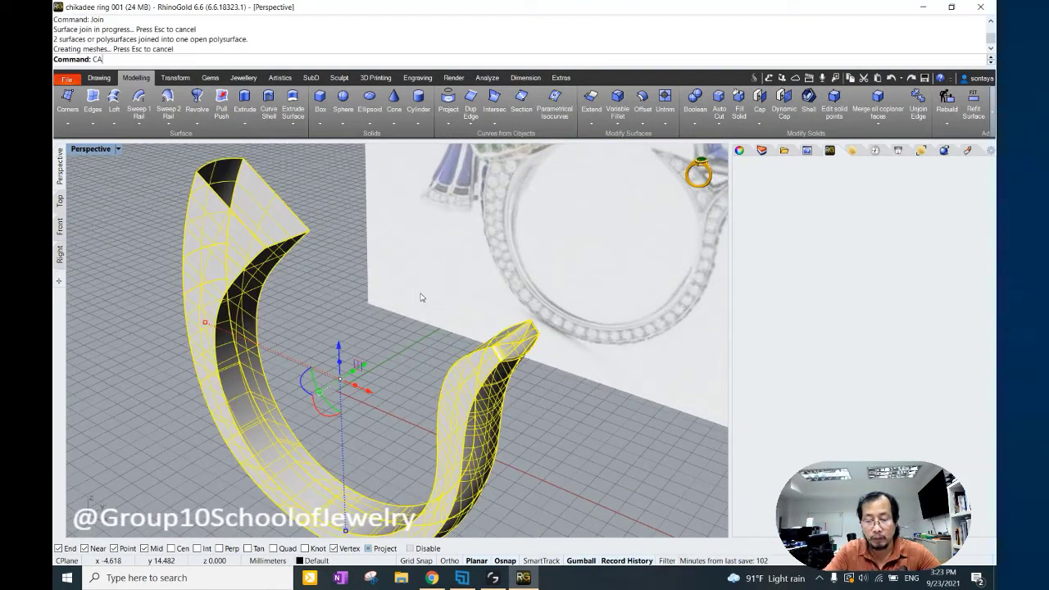
key(Escape)
scroll(361, 238, up, 5)
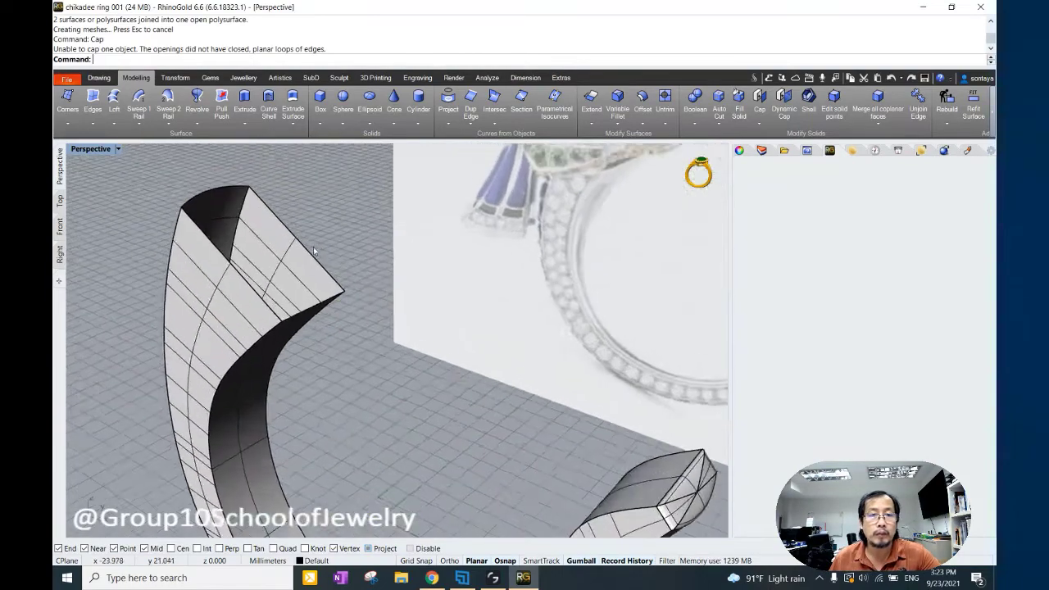
click(93, 100)
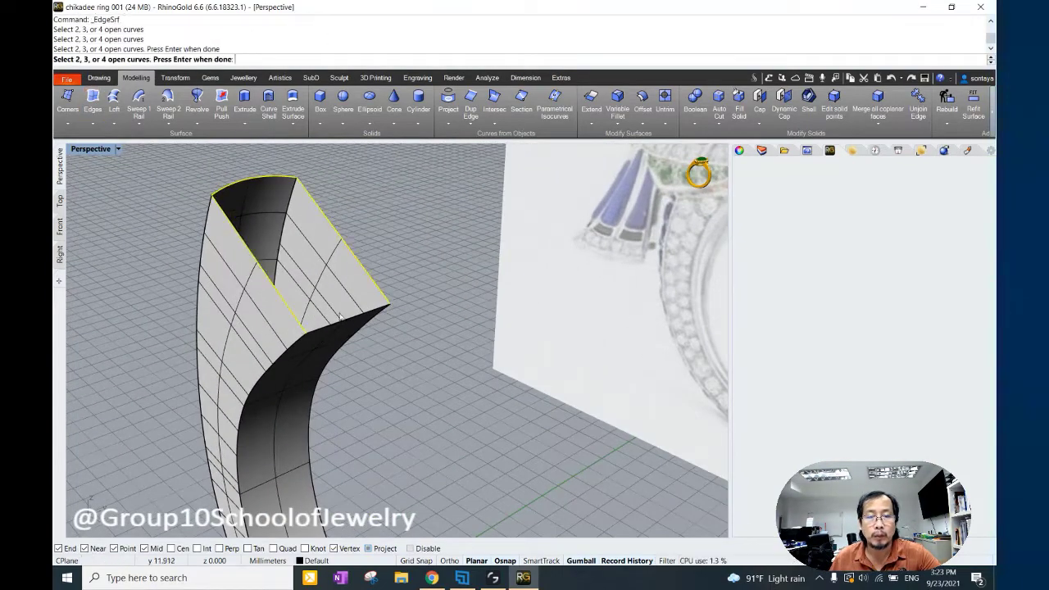
key(Return)
scroll(491, 369, down, 3)
scroll(532, 426, down, 3)
key(ctrl+a)
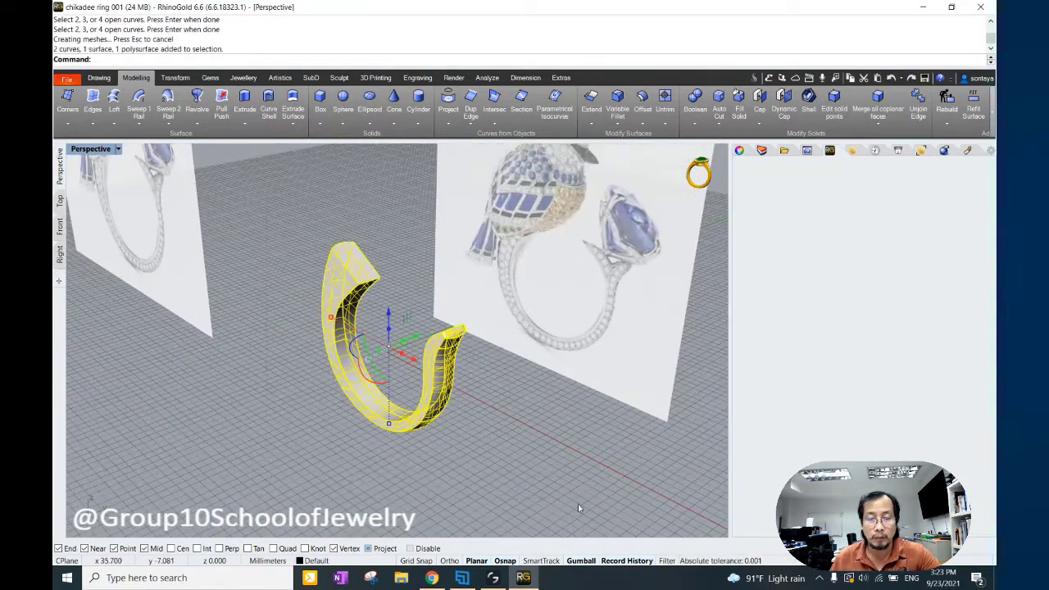
key(ctrl+j)
Bring the hidden bird and gem setting back and select the shank ring.
key(Escape)
click(59, 226)
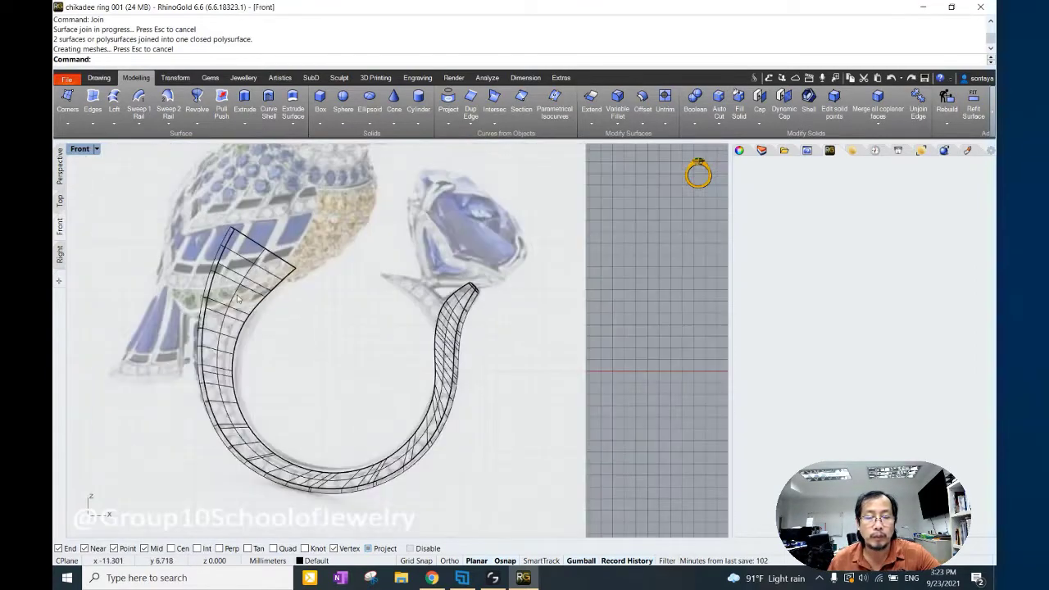
scroll(333, 283, down, 3)
click(59, 164)
mouse_move(289, 259)
right_down()
mouse_move(364, 316)
mouse_move(344, 277)
right_up()
key(ctrl+alt+h)
scroll(364, 316, up, 3)
click(344, 328)
scroll(363, 320, up, 2)
Isolate the selected bird body and gem setting by hiding everything else.
shift+click(341, 275)
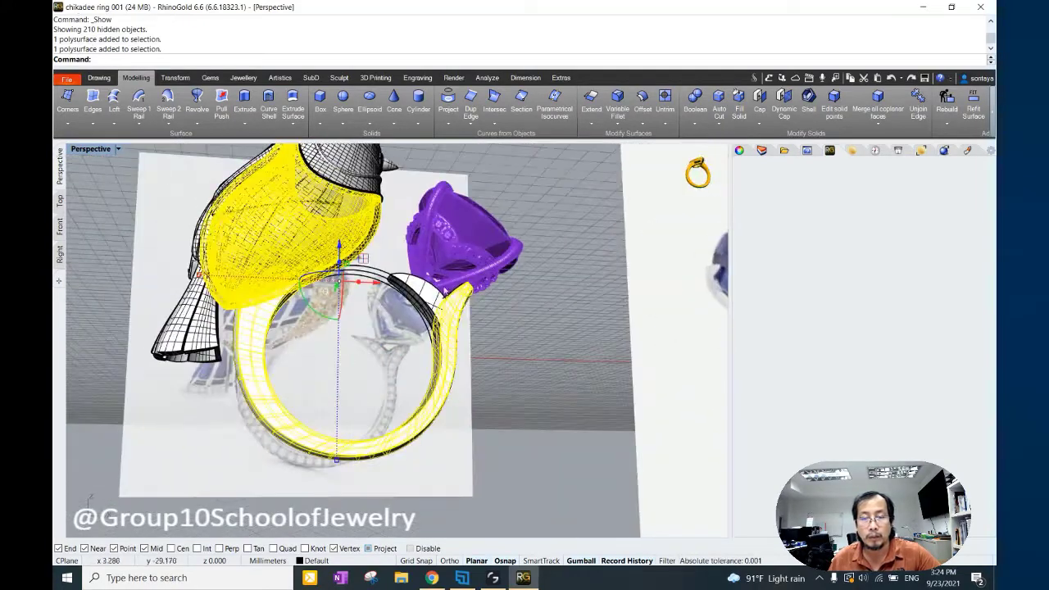
scroll(479, 300, up, 3)
shift+click(480, 271)
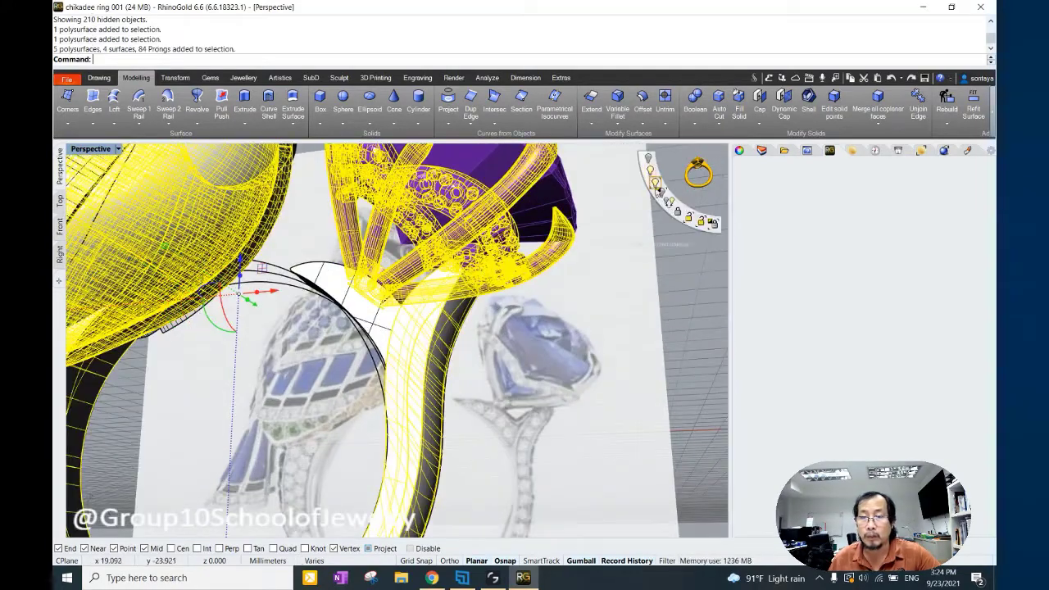
click(656, 182)
mouse_move(459, 328)
right_down()
mouse_move(426, 344)
mouse_move(459, 353)
right_up()
Start a Cage Edit on the shank band using a bounding-box cage.
click(434, 369)
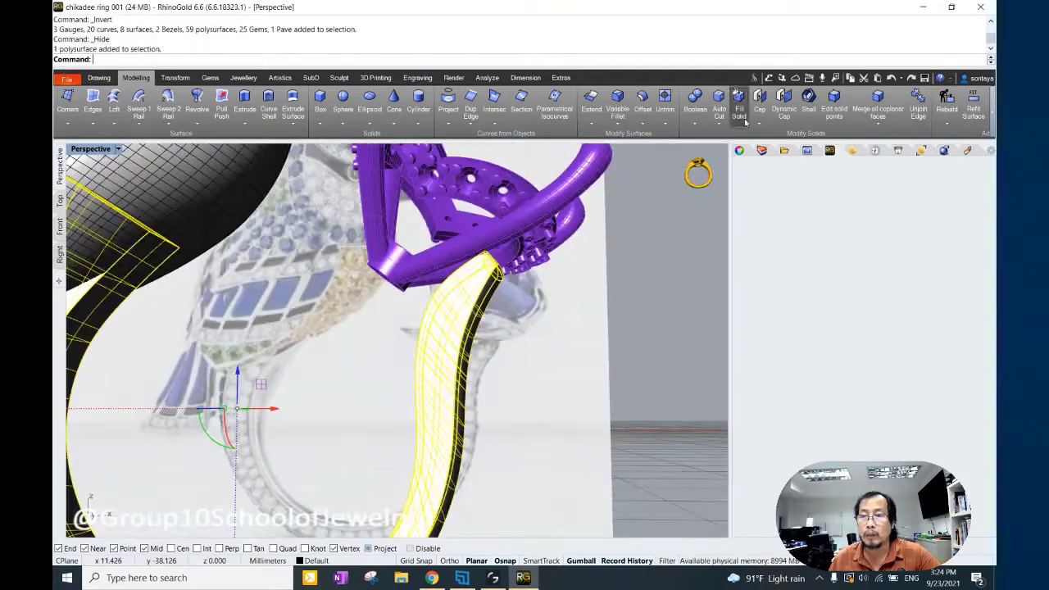
click(175, 78)
click(727, 98)
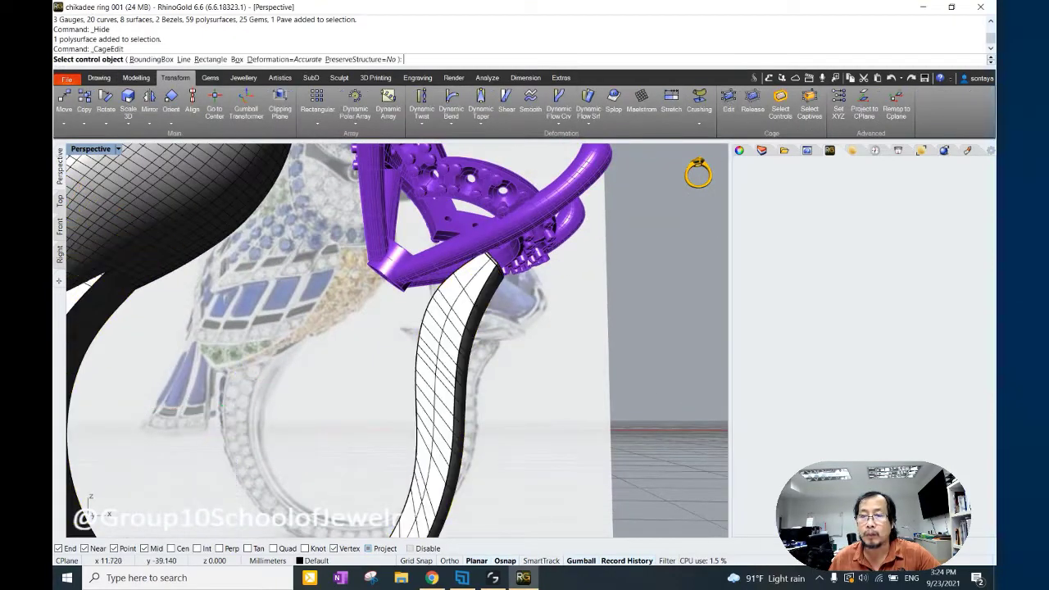
click(150, 60)
key(Return)
key(Return)
key(Return)
Move the top cage points to tilt and bend the part over the shank end.
drag(492, 512, 531, 196)
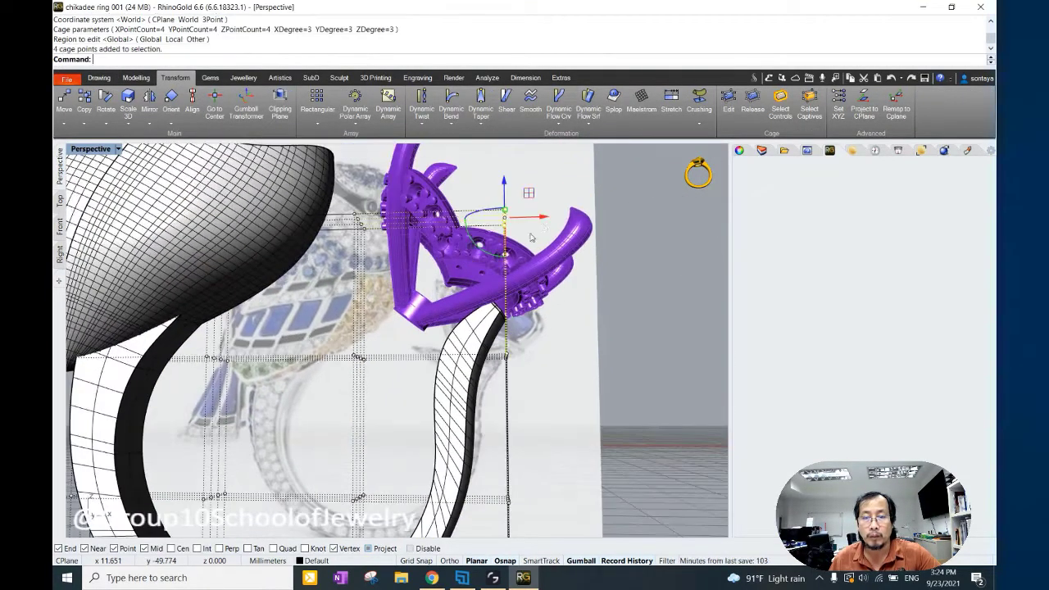
right_drag(531, 238, 508, 246)
drag(524, 217, 491, 360)
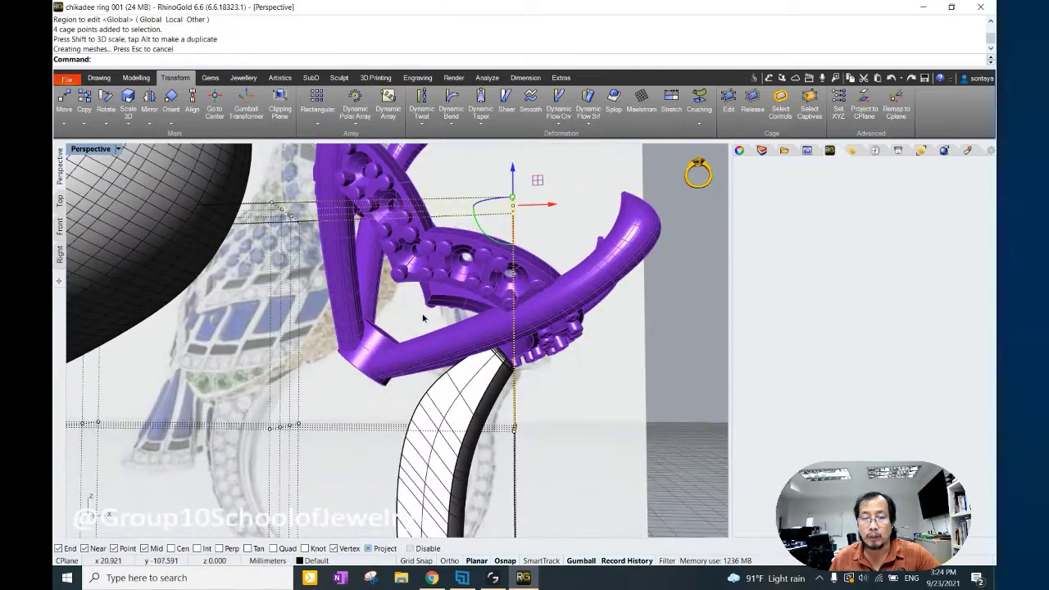
mouse_move(422, 304)
mouse_down()
mouse_move(527, 394)
mouse_move(535, 303)
mouse_up()
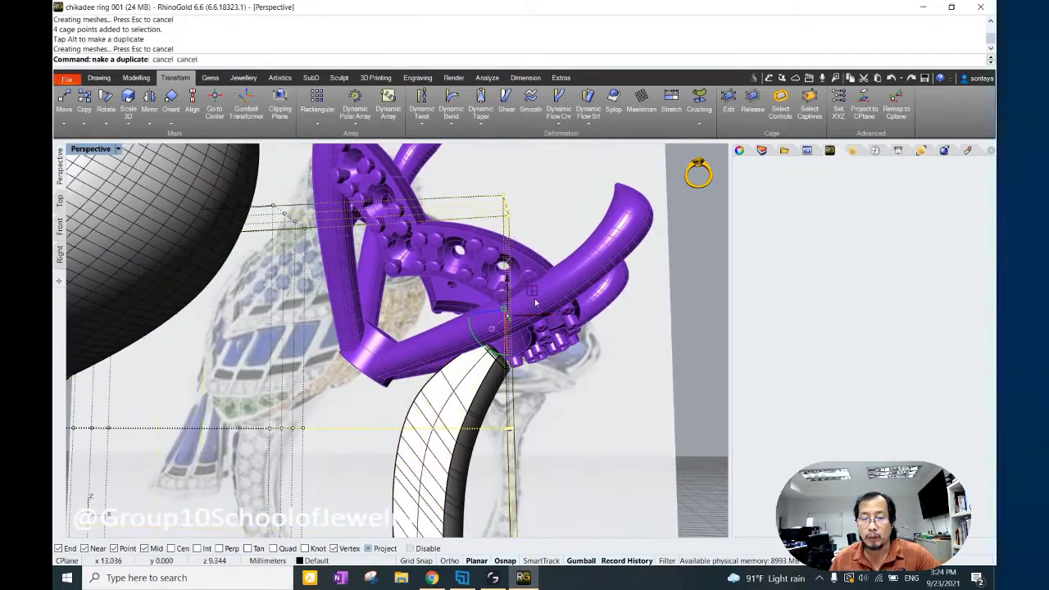
mouse_move(536, 304)
right_down()
mouse_move(525, 293)
mouse_move(424, 297)
mouse_move(492, 287)
right_up()
Switch to Rendered display and scale the selected cage points to narrow the shank.
key(ctrl+alt+r)
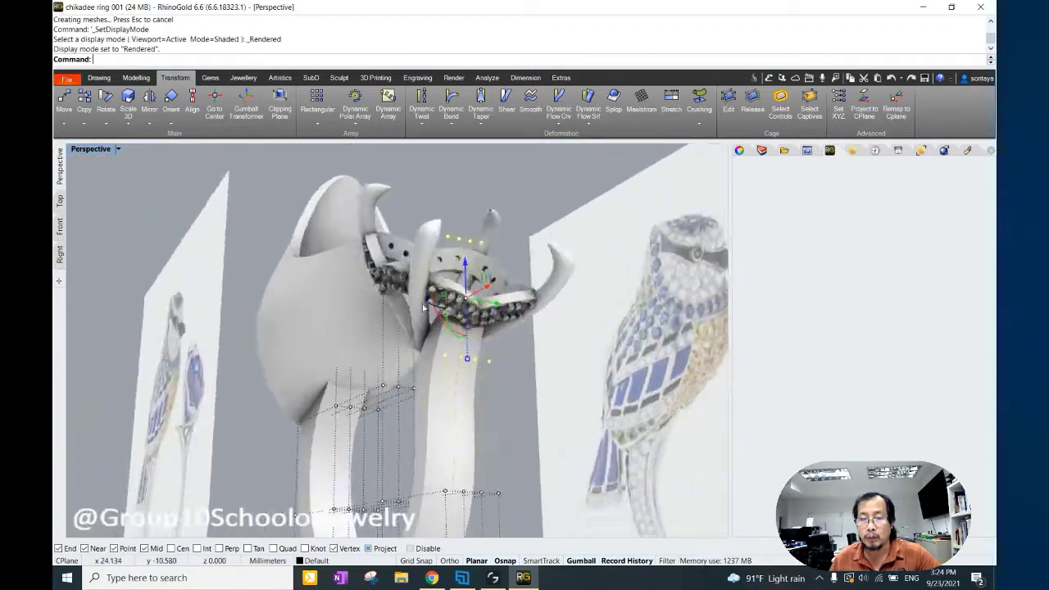
scroll(491, 287, up, 2)
click(501, 281)
drag(471, 295, 479, 293)
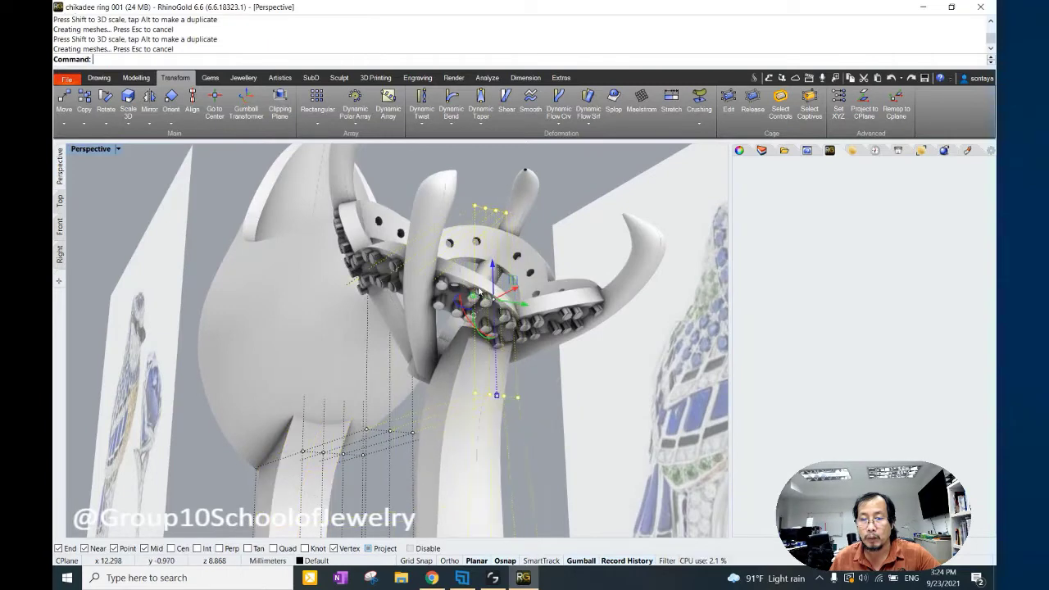
Select the 16 cage points around the shank and 8 at its top.
mouse_move(494, 264)
right_down()
mouse_move(537, 308)
mouse_move(545, 369)
right_up()
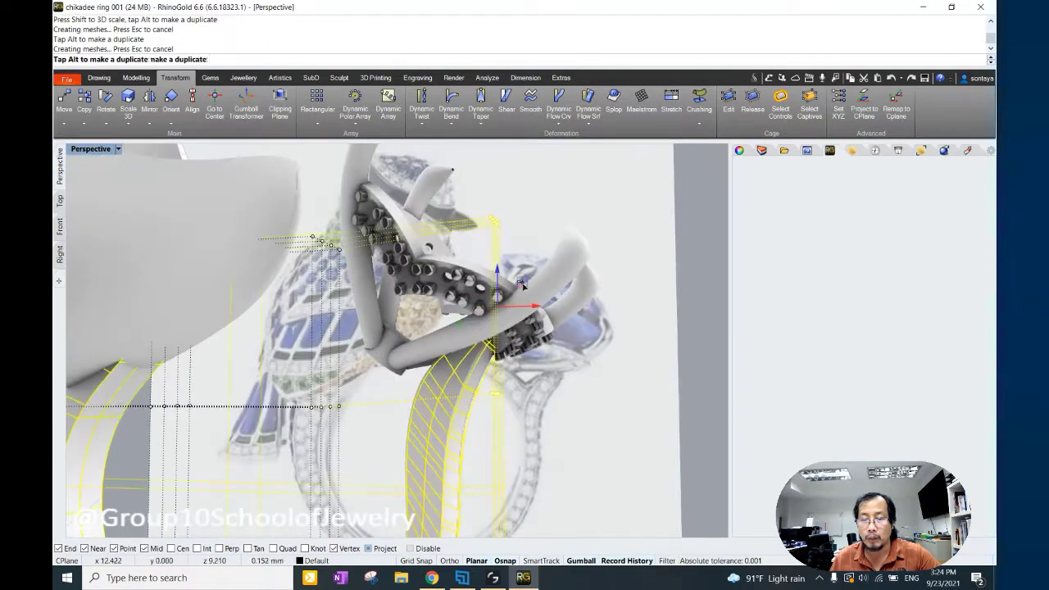
right_drag(522, 285, 278, 342)
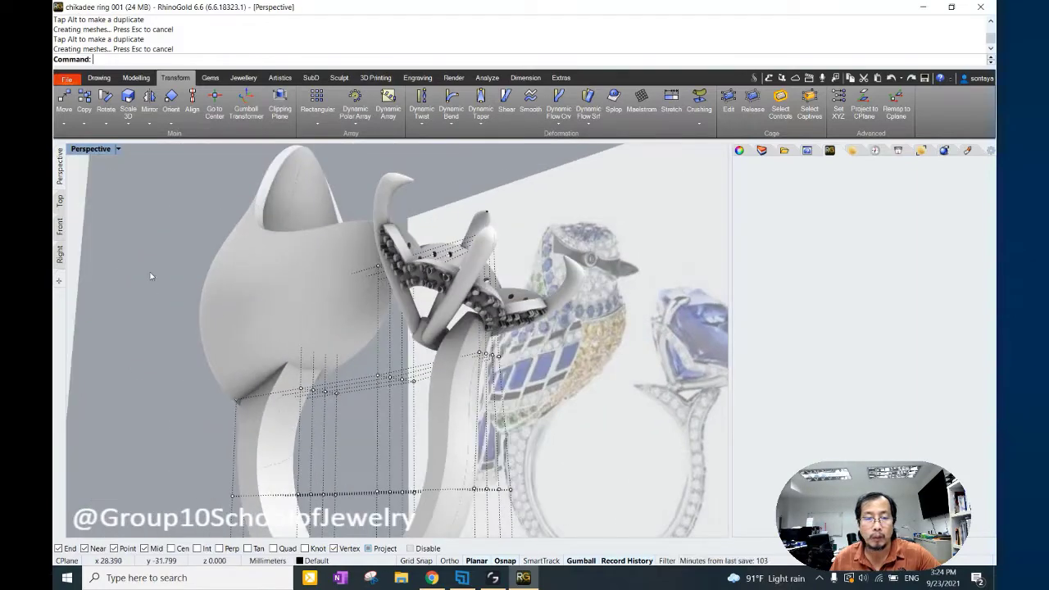
right_drag(151, 276, 218, 289)
drag(99, 218, 253, 376)
mouse_move(253, 376)
right_down()
mouse_move(292, 344)
mouse_move(242, 352)
mouse_move(339, 328)
right_up()
drag(319, 342, 493, 248)
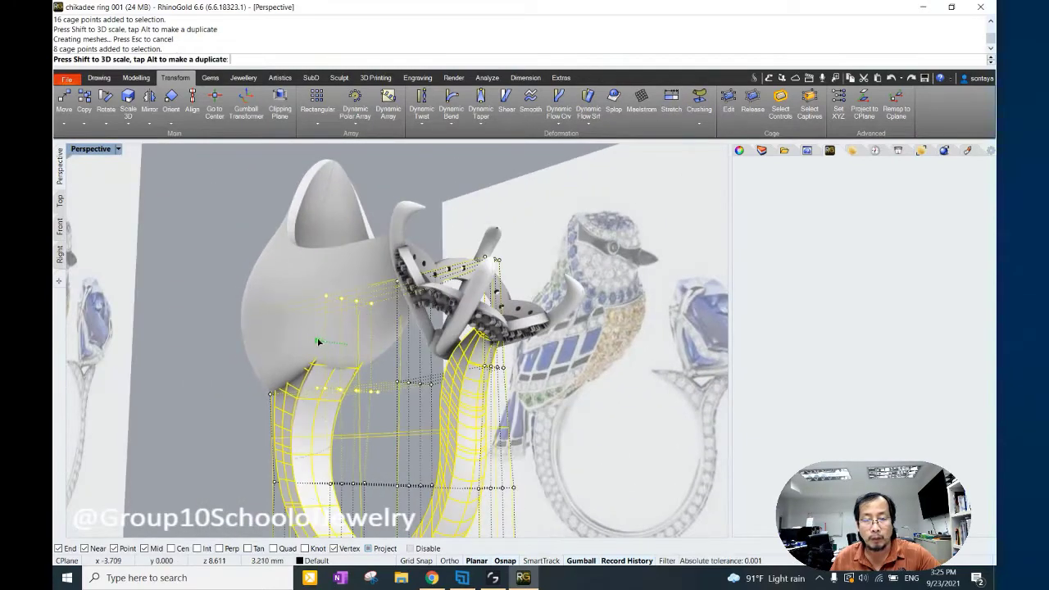
Show the 118 hidden objects again and view the bird and ring head-on.
click(650, 169)
right_drag(369, 344, 407, 377)
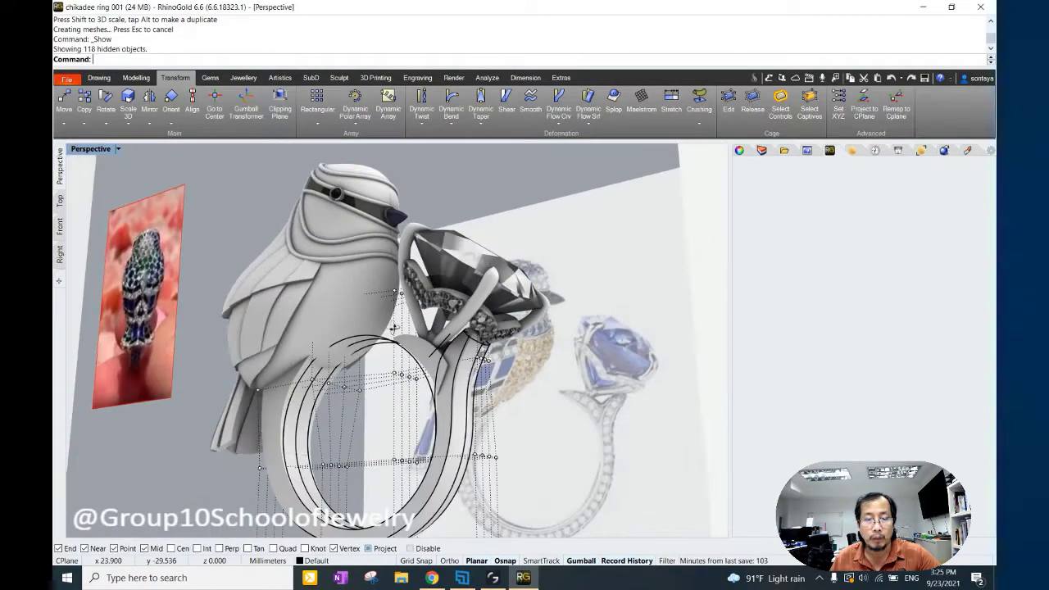
click(270, 328)
right_drag(270, 328, 283, 326)
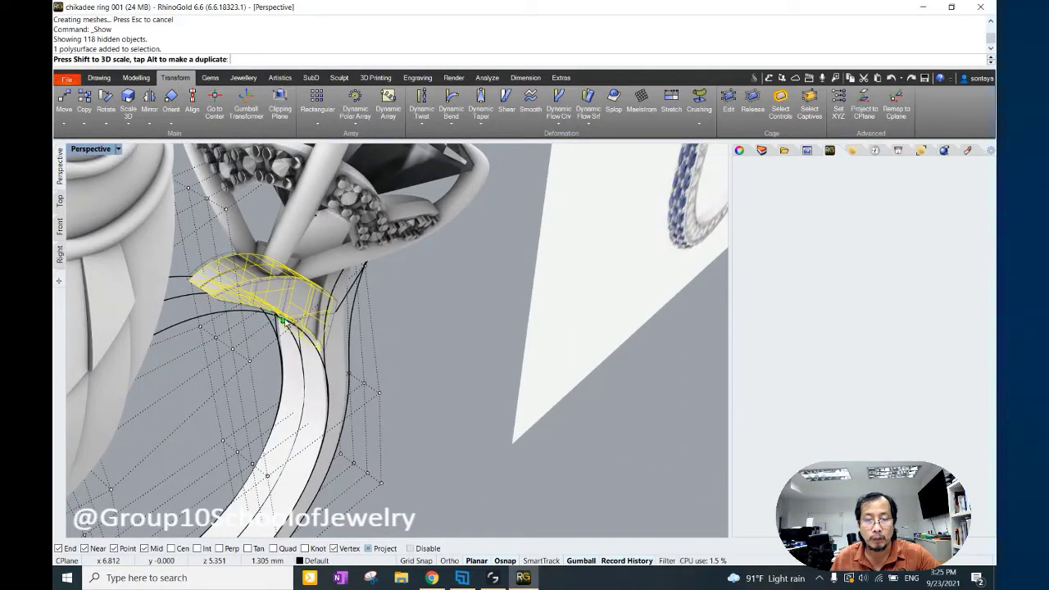
key(Escape)
scroll(287, 320, down, 3)
scroll(288, 303, down, 3)
scroll(290, 287, down, 3)
scroll(291, 275, down, 2)
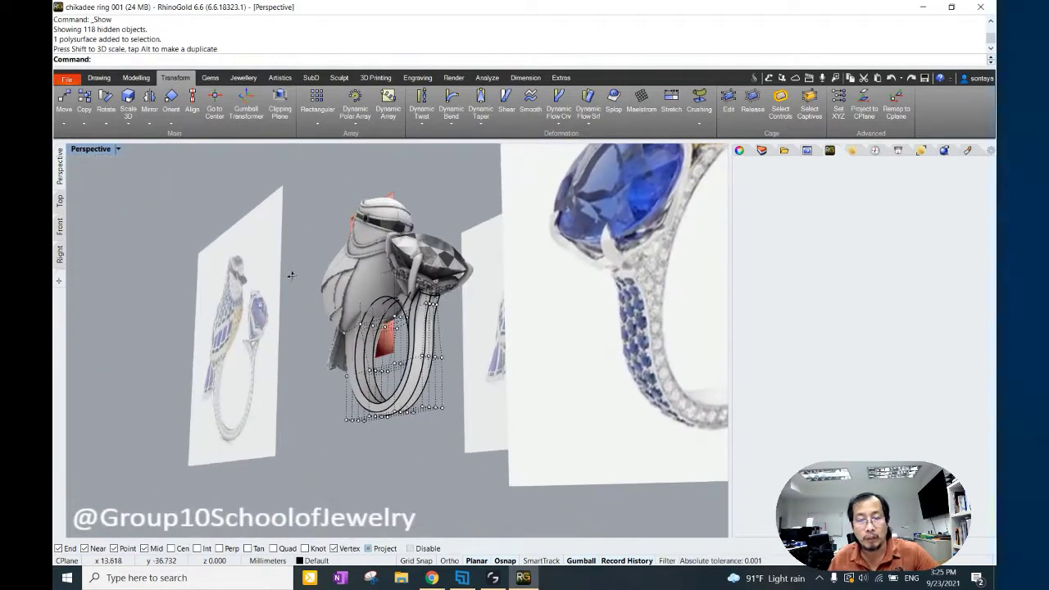
right_drag(291, 275, 293, 312)
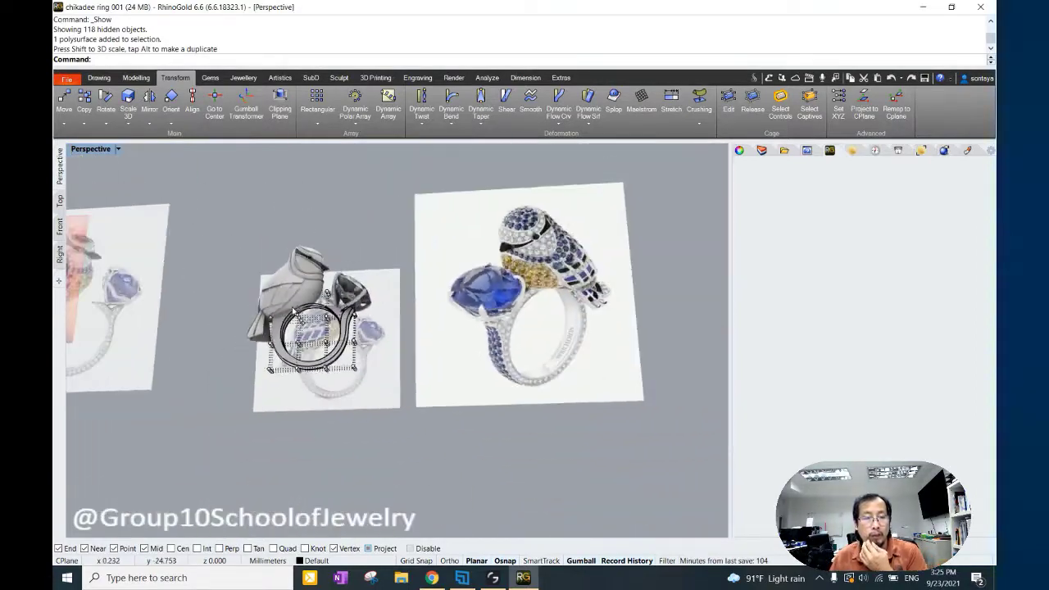
scroll(336, 318, up, 5)
scroll(344, 319, up, 2)
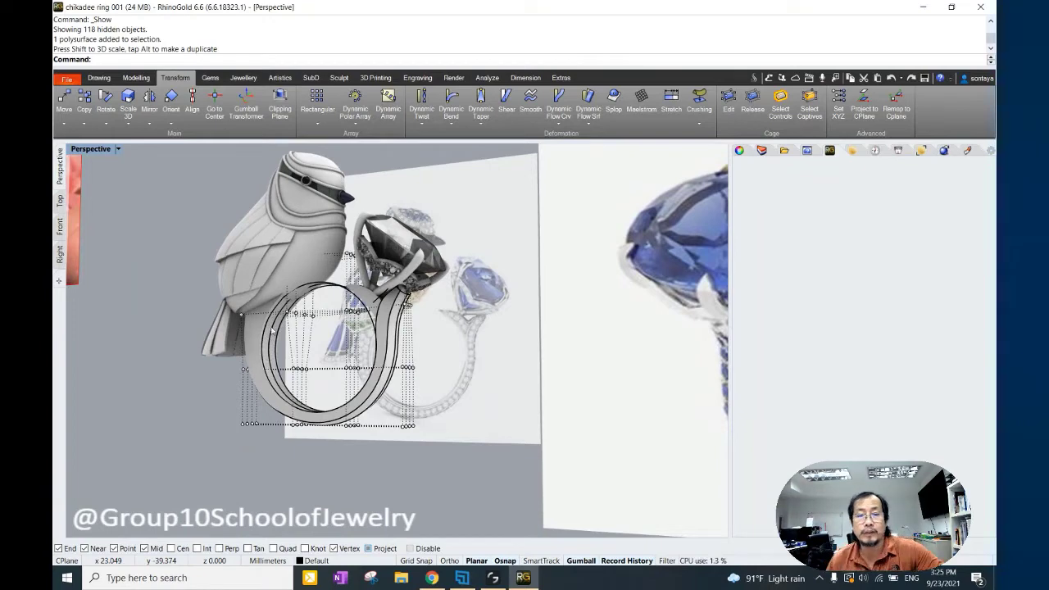
right_drag(272, 328, 257, 320)
Move the cage points to bend the shank up under the bird, then delete the leftover cage.
drag(295, 392, 277, 390)
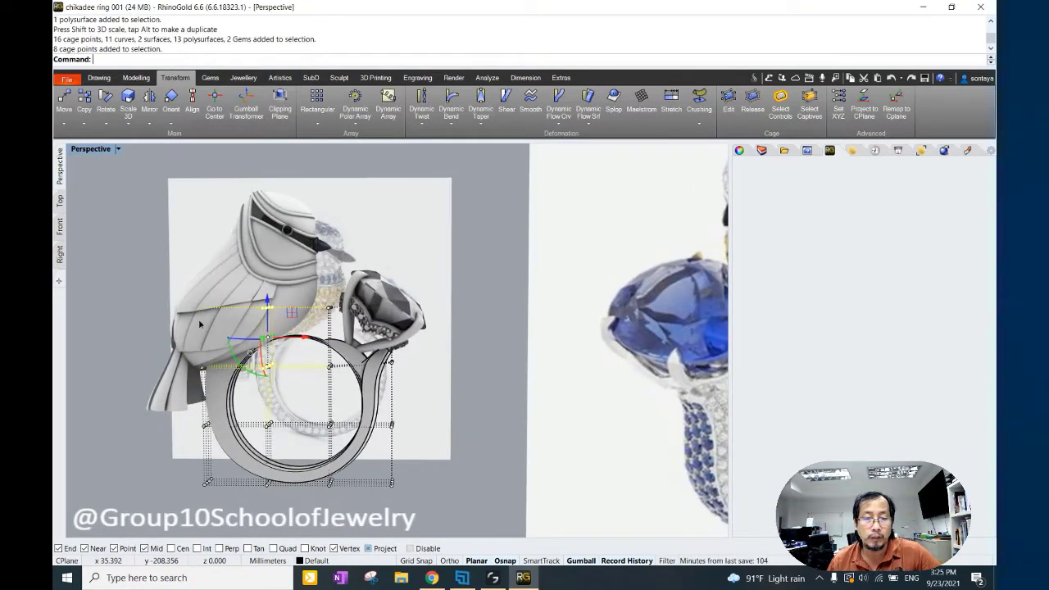
right_drag(199, 324, 328, 332)
drag(331, 331, 333, 334)
right_drag(233, 353, 299, 291)
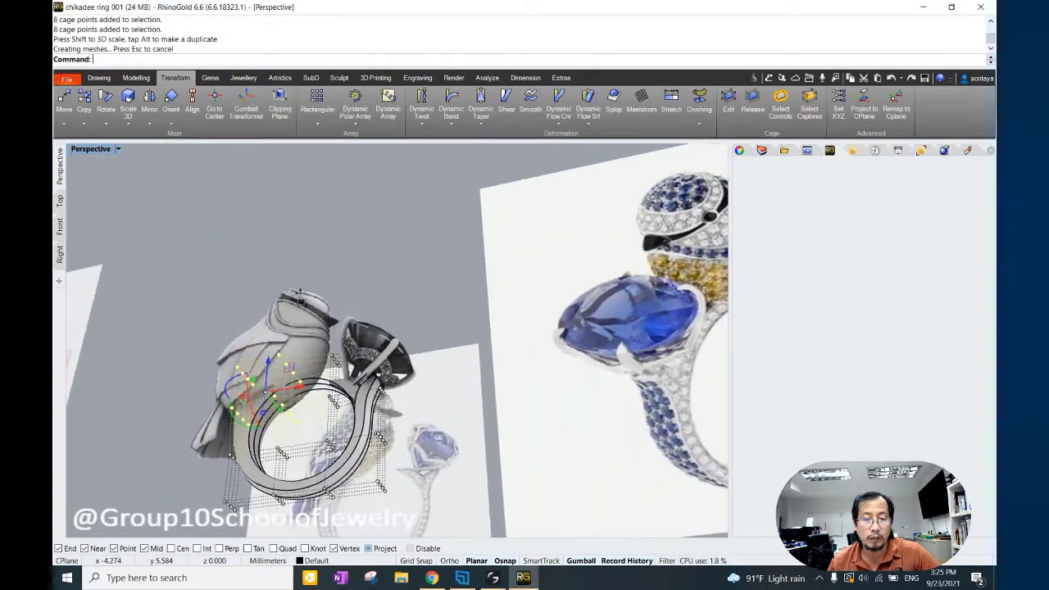
key(Home)
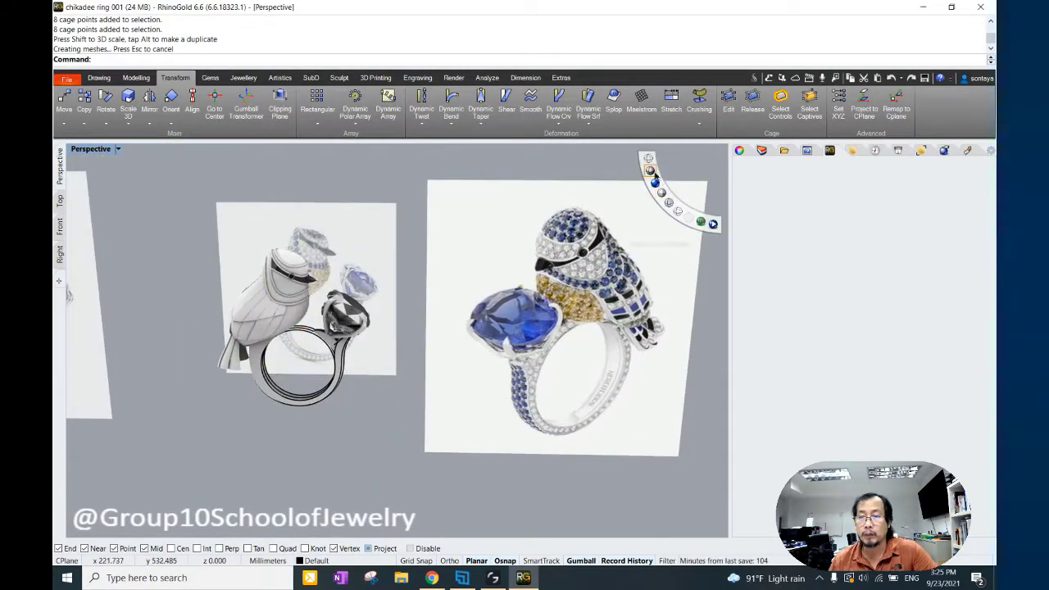
click(653, 181)
key(Delete)
middle_click(354, 406)
Move the 23 selected curves and gauges onto Layer 05.
click(401, 365)
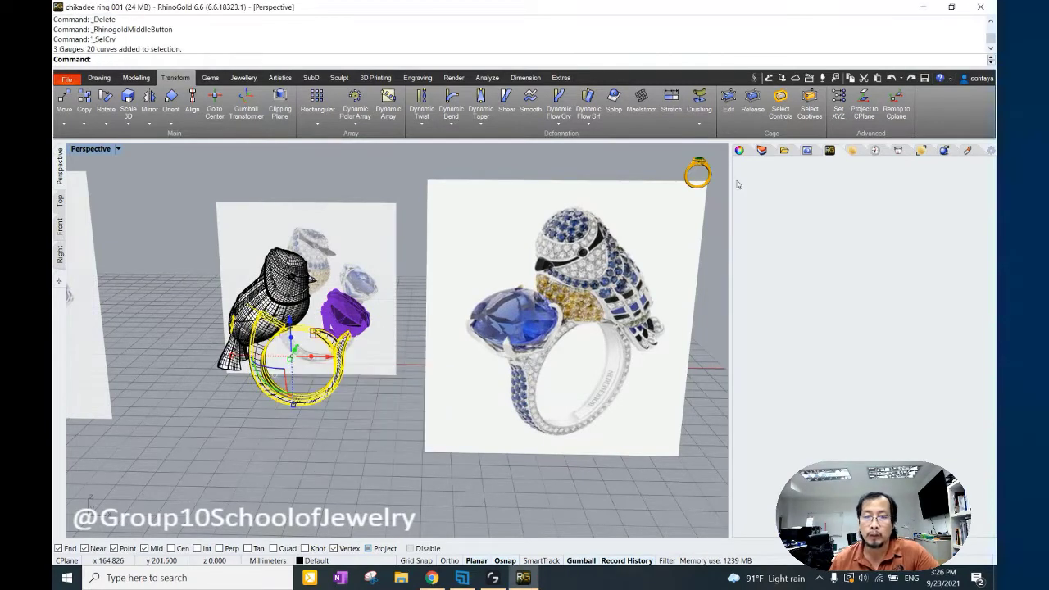
click(805, 318)
right_click(805, 319)
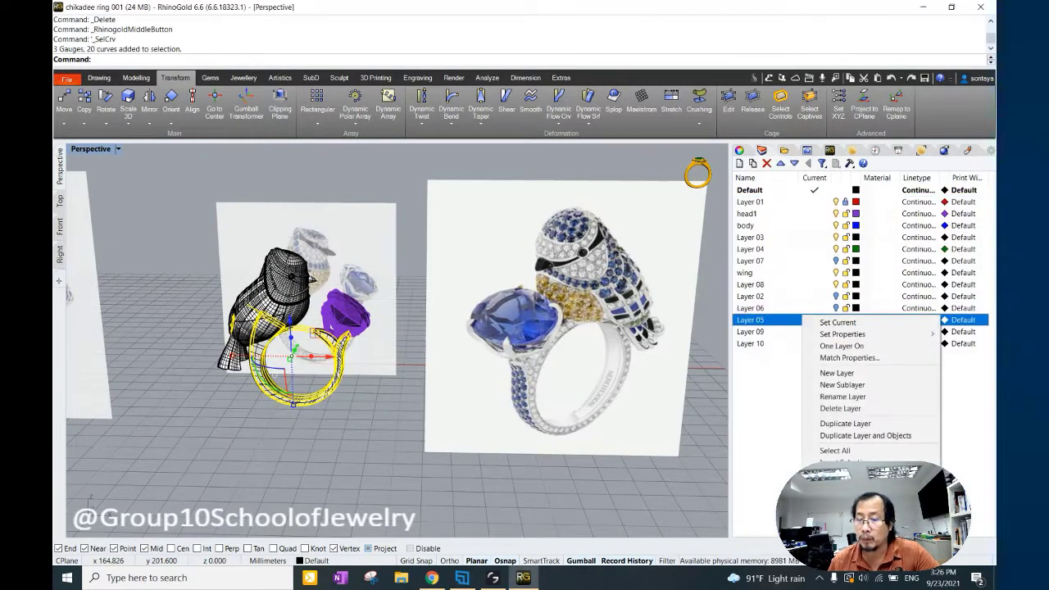
click(828, 344)
In Rendered display, hide all but the bird body and ring shank, then view from Front.
click(655, 185)
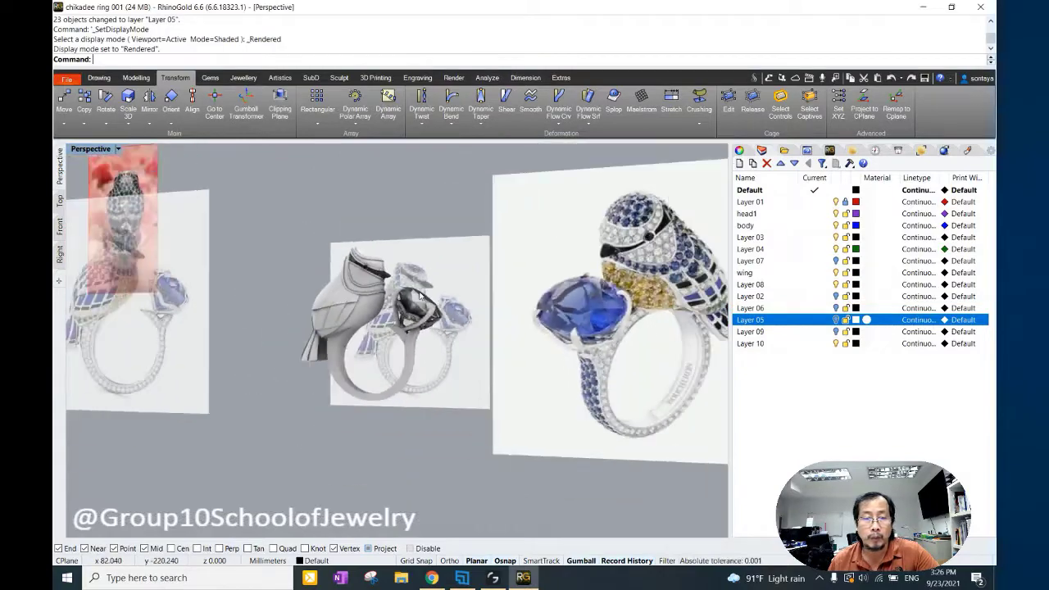
right_drag(426, 328, 393, 311)
click(352, 312)
shift+click(399, 316)
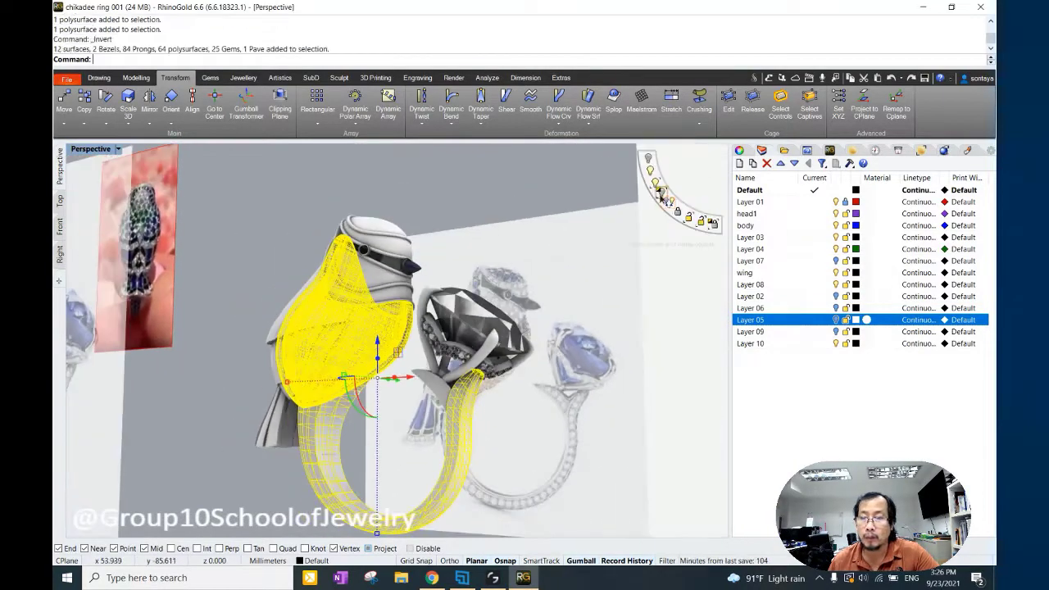
click(660, 195)
mouse_move(412, 429)
right_down()
mouse_move(373, 351)
mouse_move(309, 405)
mouse_move(324, 336)
mouse_move(246, 311)
right_up()
click(59, 227)
click(289, 309)
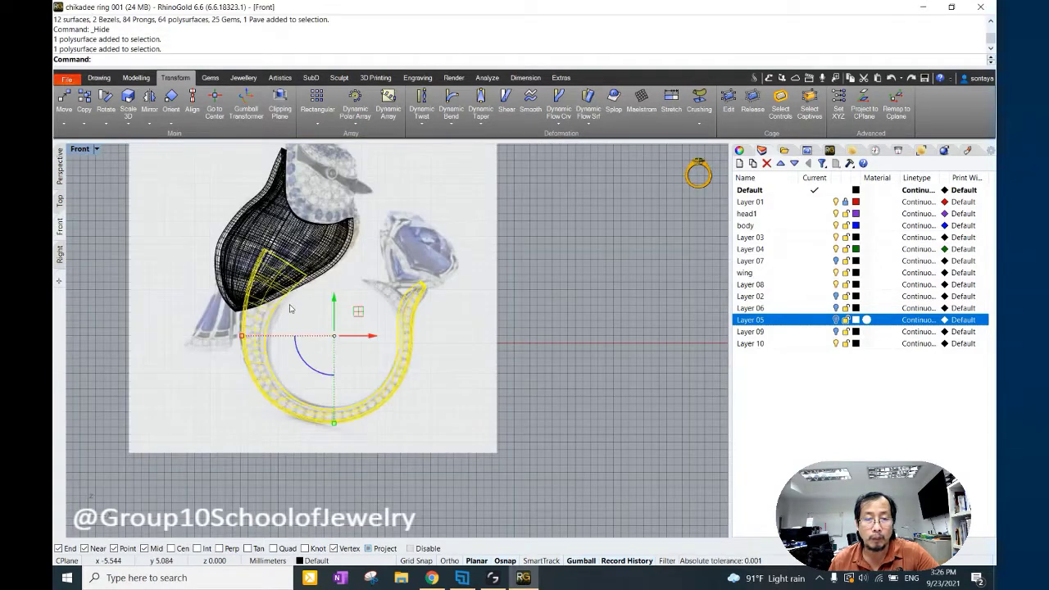
Draw a 1 mm diameter circle at the bird's base and move it into place.
click(99, 77)
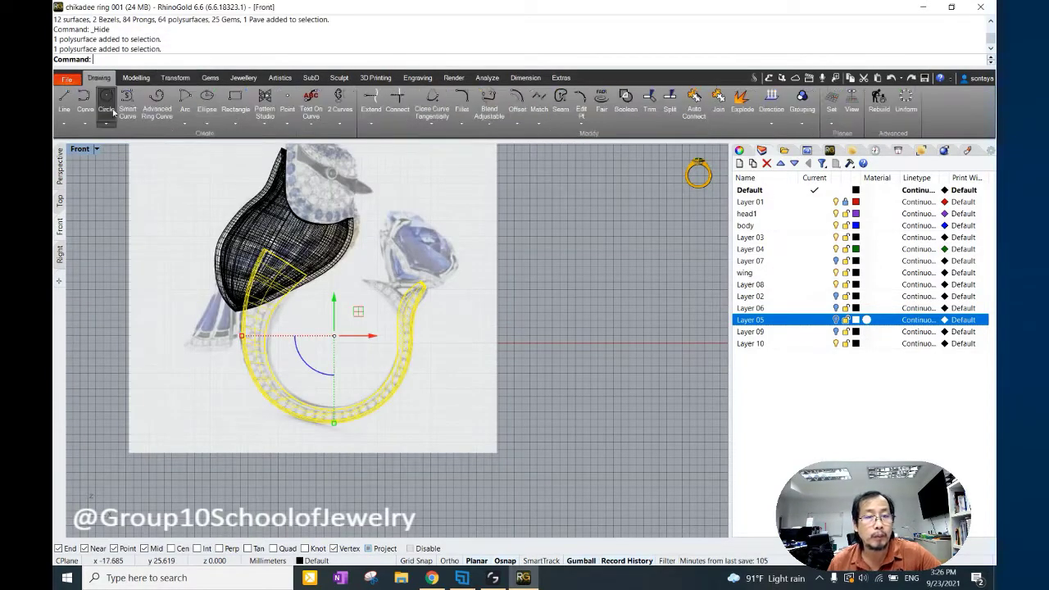
click(106, 98)
click(167, 290)
text(1)
key(Return)
mouse_move(178, 313)
mouse_down()
mouse_move(141, 276)
mouse_move(246, 318)
mouse_move(242, 344)
mouse_up()
Scale the ring shank narrower in the Front view.
click(250, 332)
scroll(257, 340, up, 3)
scroll(258, 339, up, 3)
click(366, 279)
scroll(344, 291, down, 1)
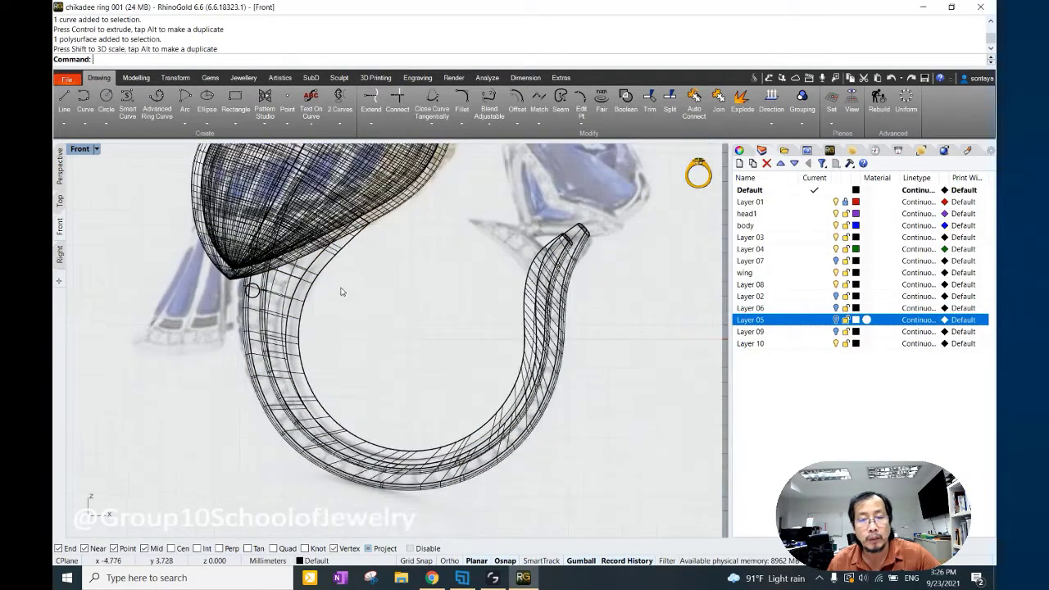
Narrow the shank from the Right side view, then orbit the perspective to face the ring.
click(309, 303)
click(59, 252)
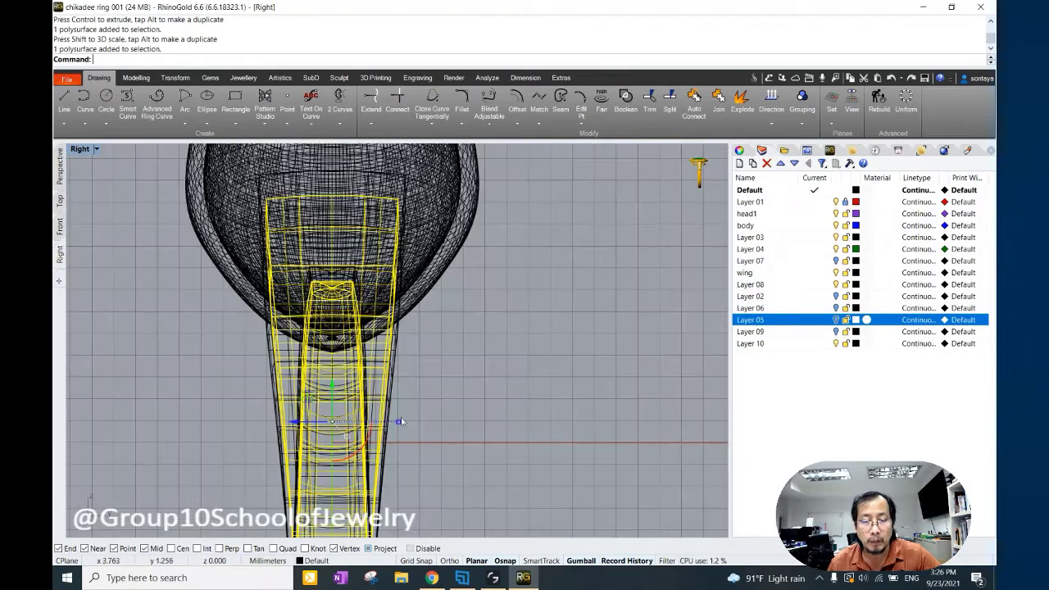
drag(398, 421, 266, 383)
key(Escape)
click(58, 166)
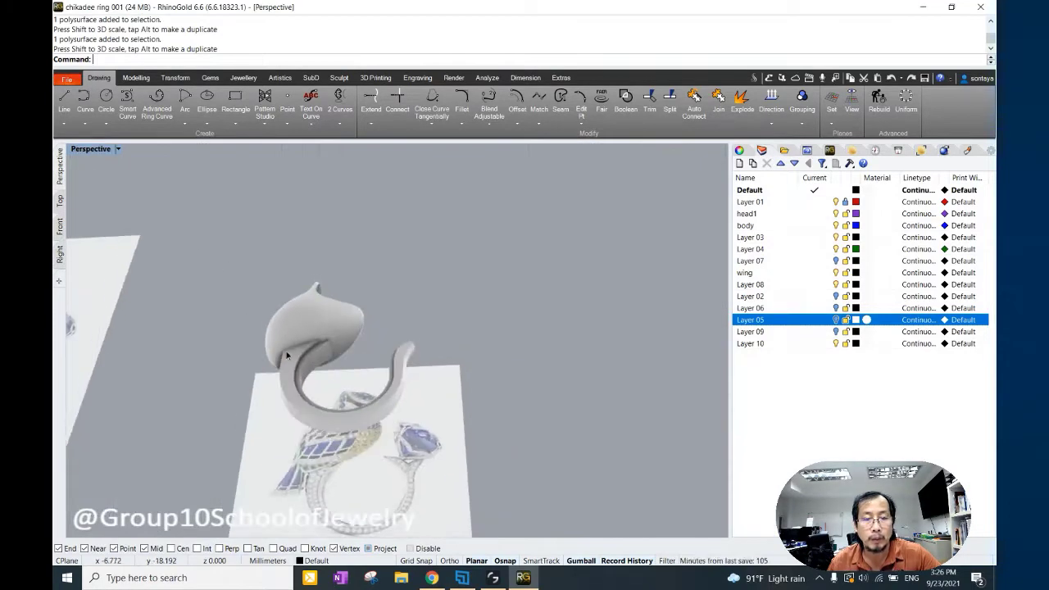
mouse_move(205, 344)
right_down()
mouse_move(324, 363)
mouse_move(375, 276)
mouse_move(339, 274)
mouse_move(371, 350)
right_up()
Reselect the ring shank in the Front wireframe view to check its fit under the bird.
click(361, 272)
click(58, 225)
key(Escape)
click(247, 381)
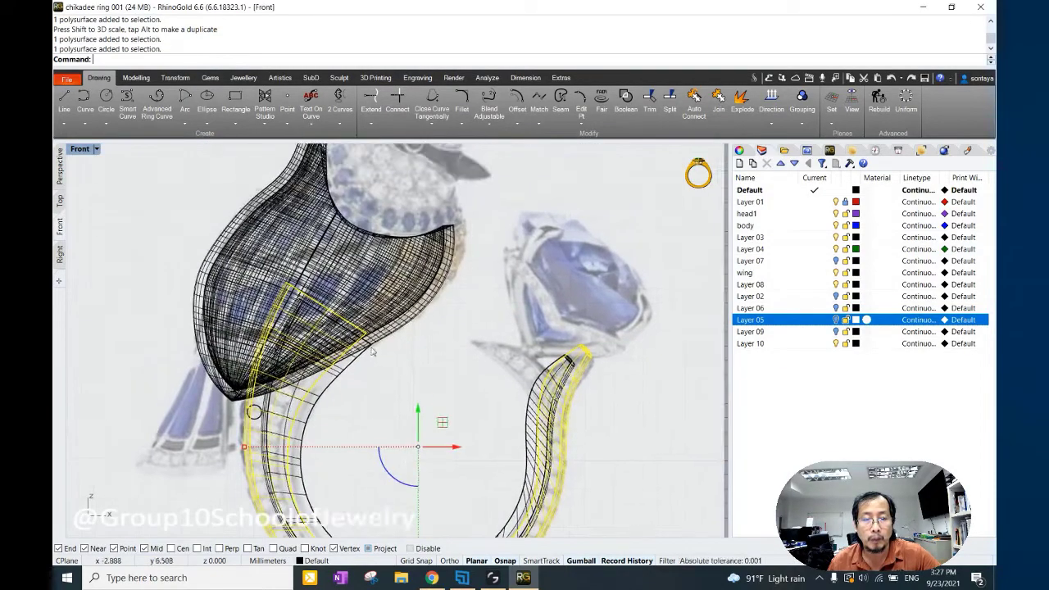
scroll(360, 337, up, 5)
scroll(360, 337, down, 3)
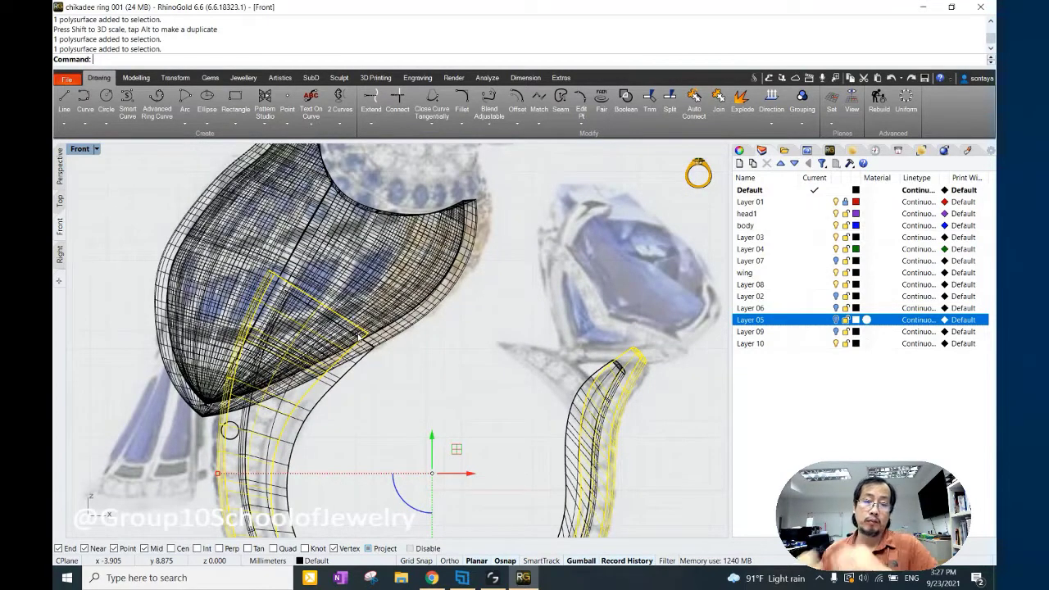
scroll(359, 337, down, 3)
scroll(359, 337, up, 1)
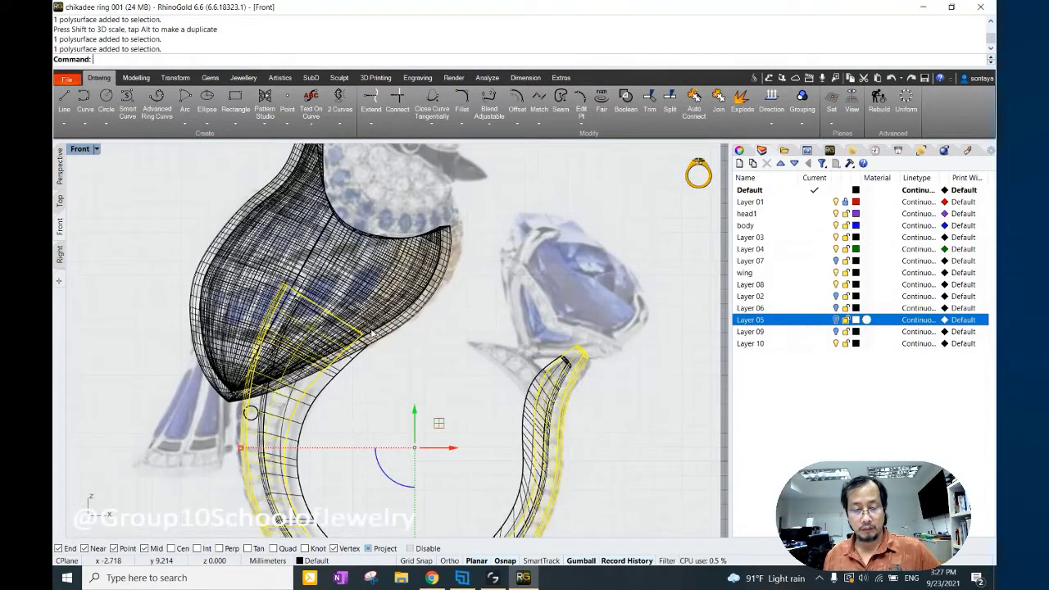
click(386, 382)
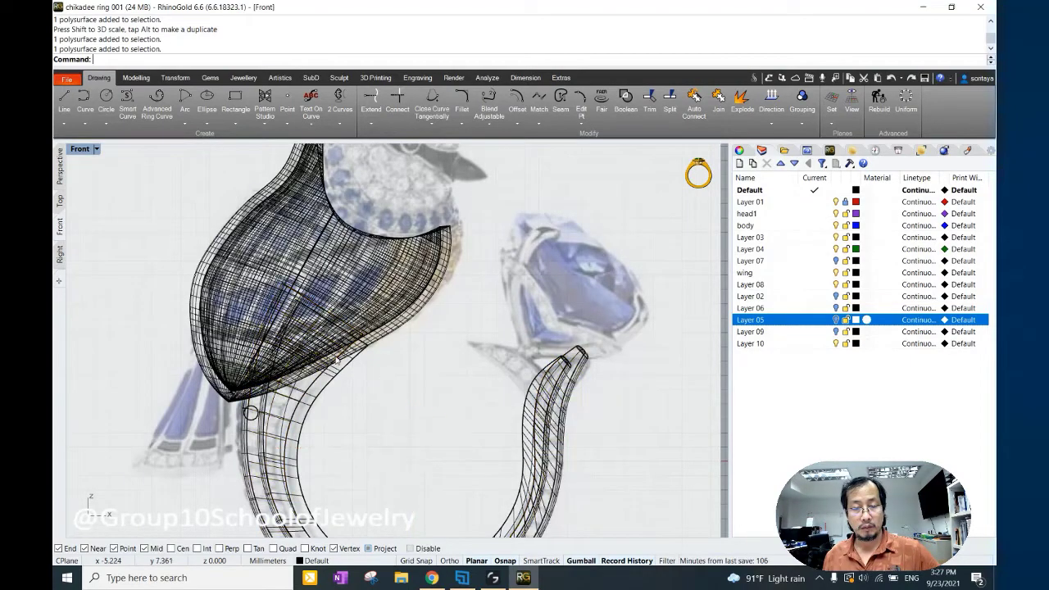
click(291, 415)
scroll(291, 415, up, 3)
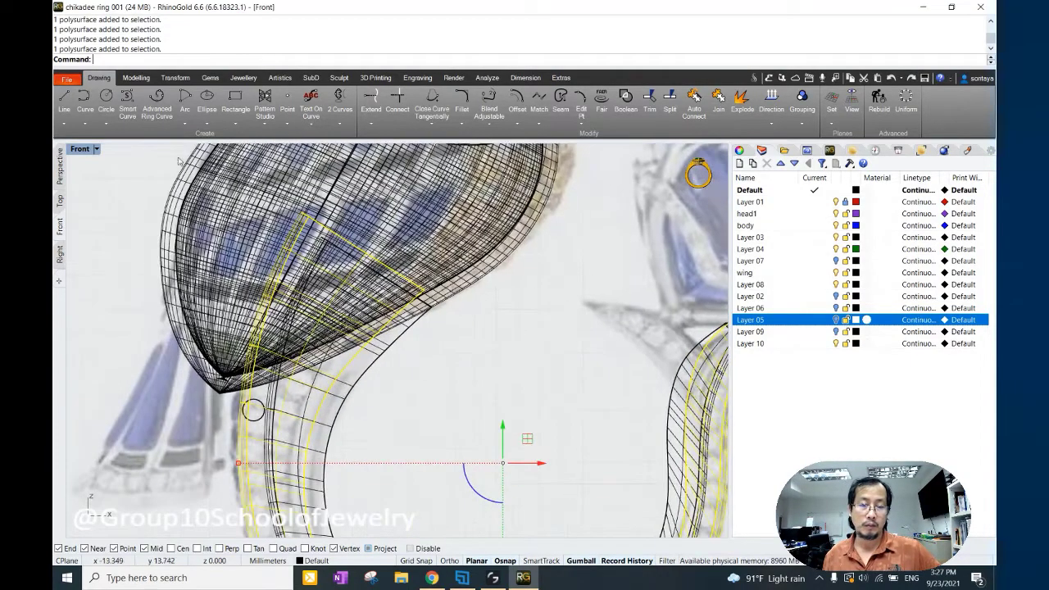
click(136, 77)
Extract the bird's underside surface in the shaded perspective view.
click(59, 164)
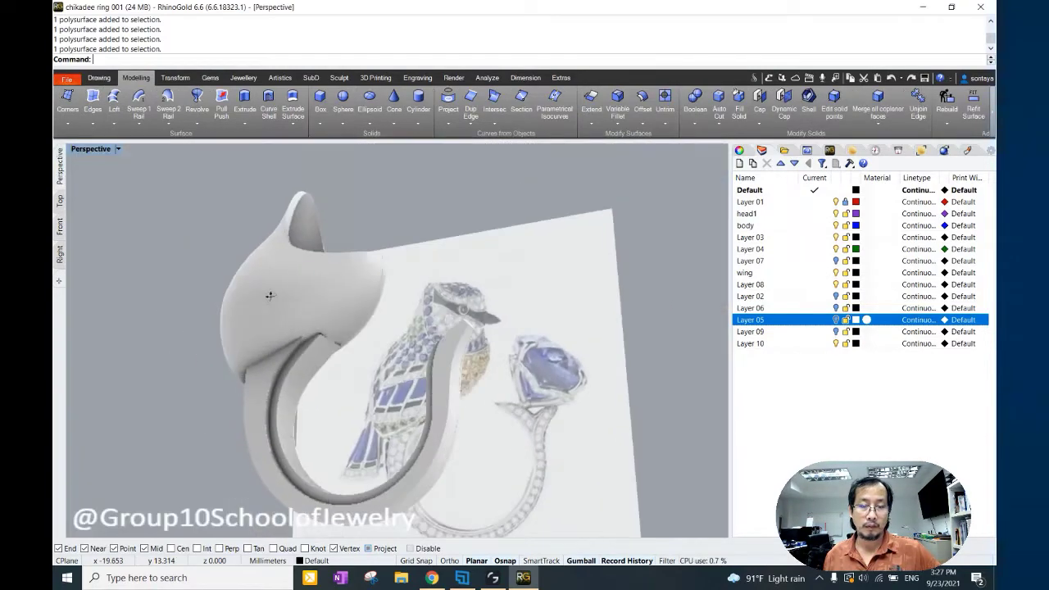
scroll(333, 399, up, 3)
scroll(333, 398, up, 3)
mouse_move(334, 399)
right_down()
mouse_move(440, 424)
mouse_move(266, 316)
right_up()
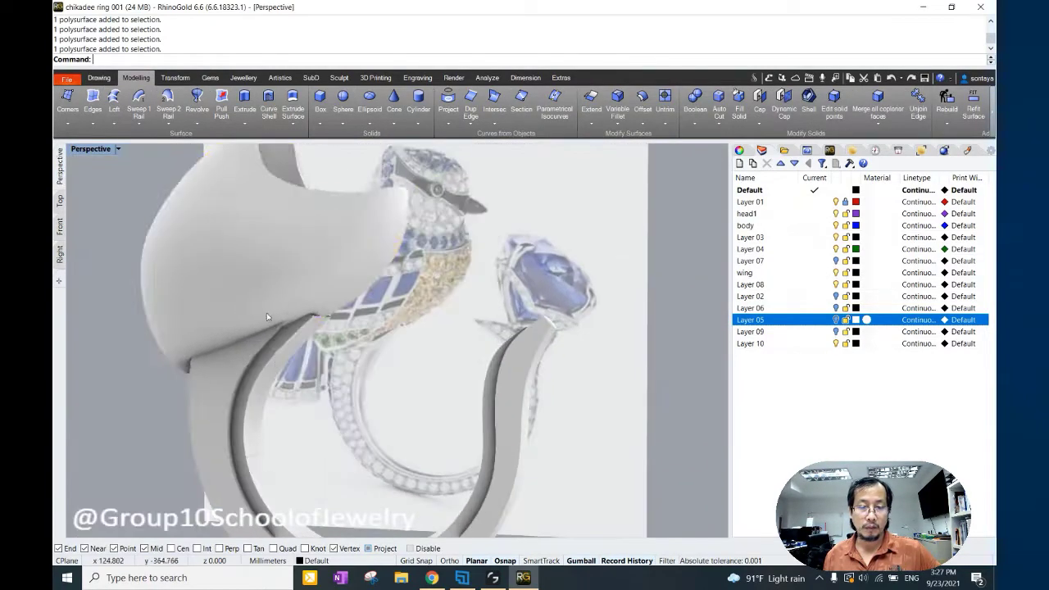
click(762, 127)
click(770, 147)
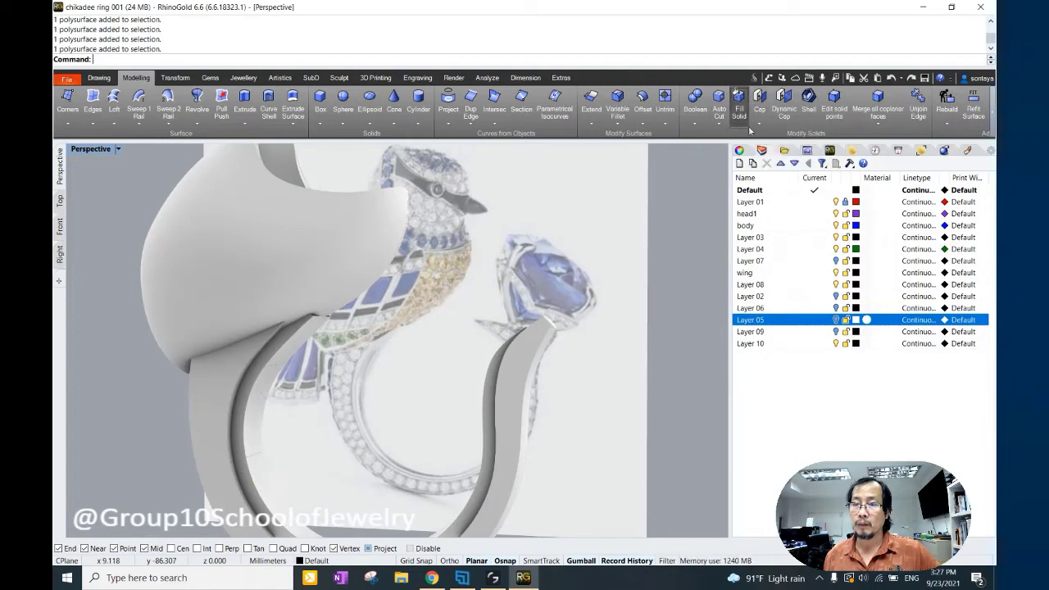
click(249, 317)
mouse_move(250, 317)
right_down()
mouse_move(398, 281)
mouse_move(609, 304)
mouse_move(381, 309)
right_up()
key(Return)
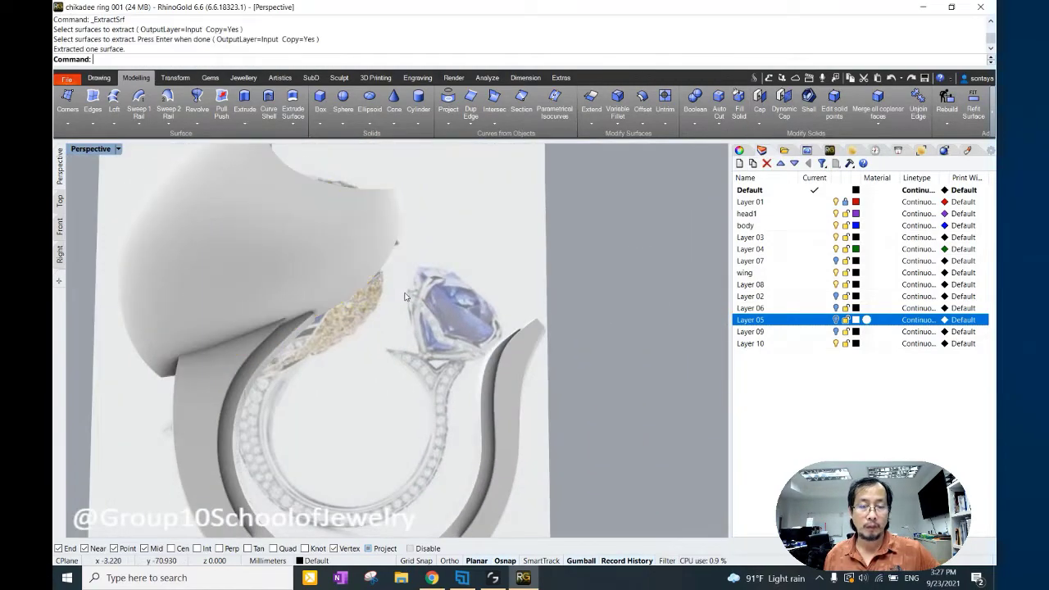
Check the extracted surface's normal direction with Dir and flip it in the Front view.
click(379, 304)
click(409, 326)
click(59, 225)
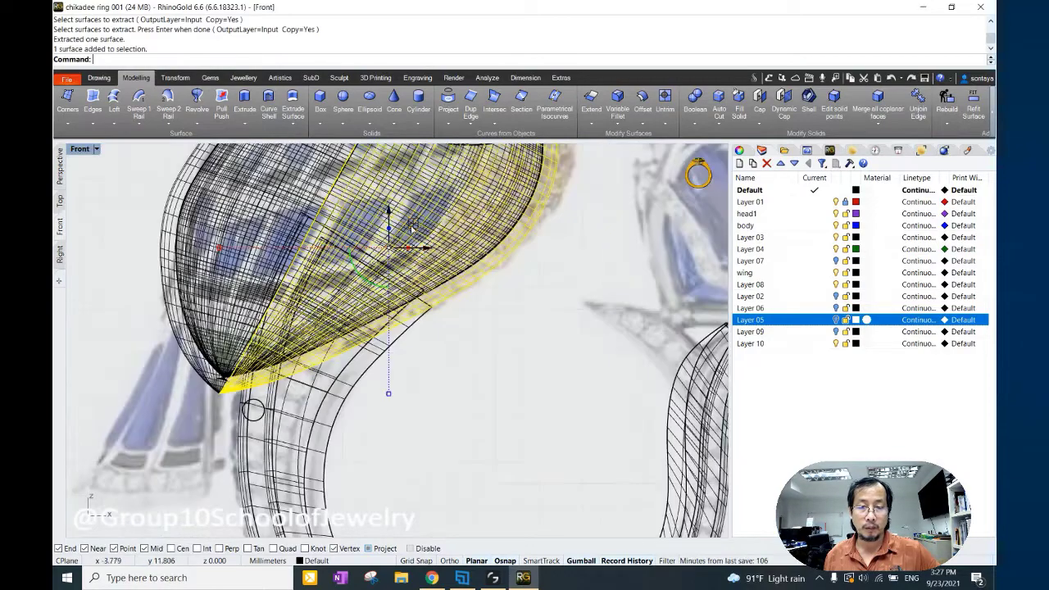
right_drag(412, 227, 446, 273)
text(Di)
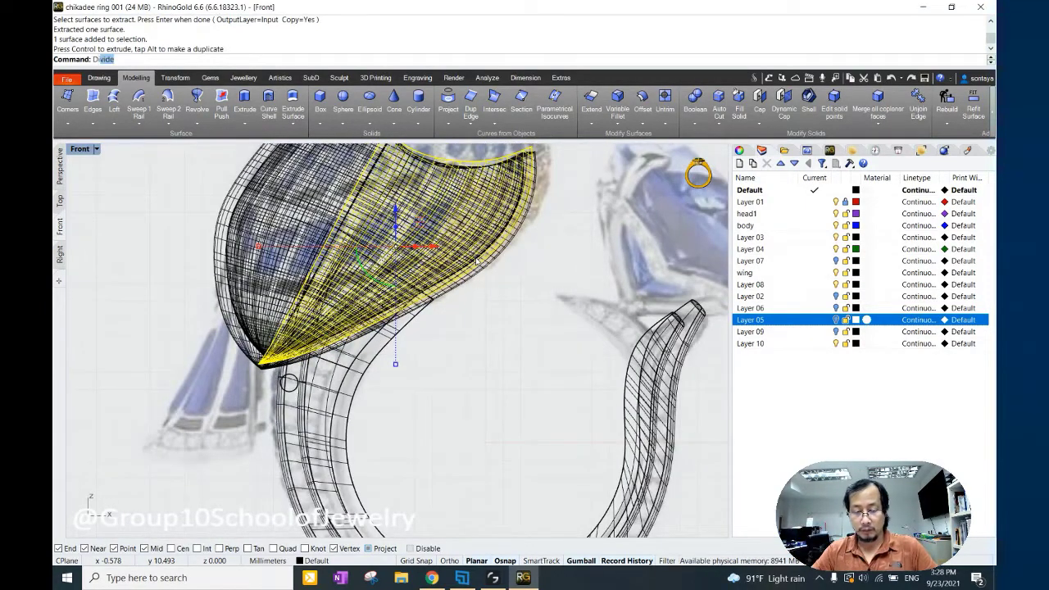
text(r)
key(Return)
text(f)
key(Return)
text(f)
key(Return)
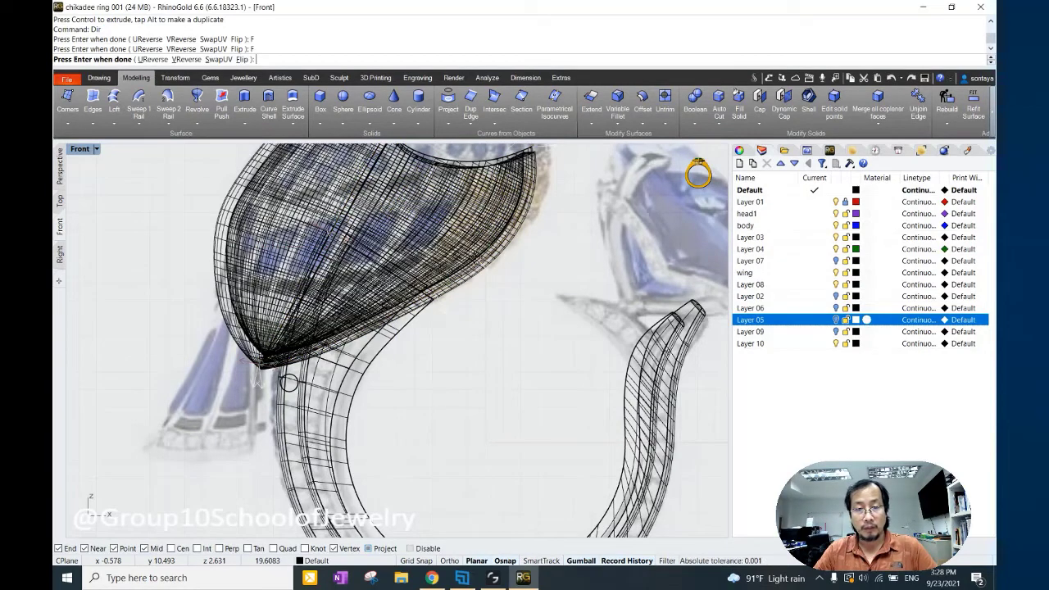
key(Return)
Hide the extra left overlapping bird surface.
click(461, 261)
click(492, 288)
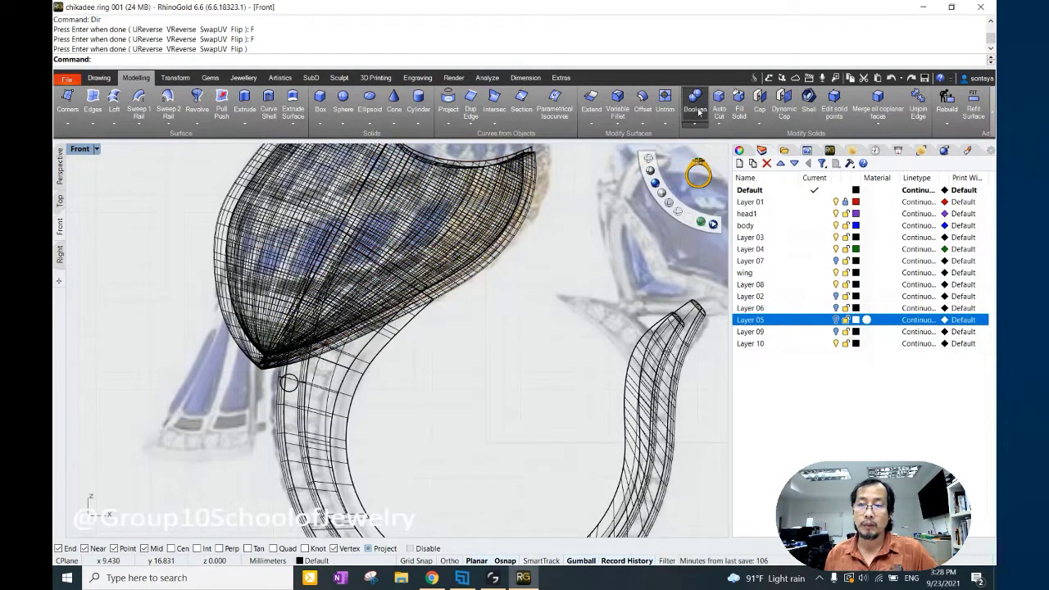
click(648, 158)
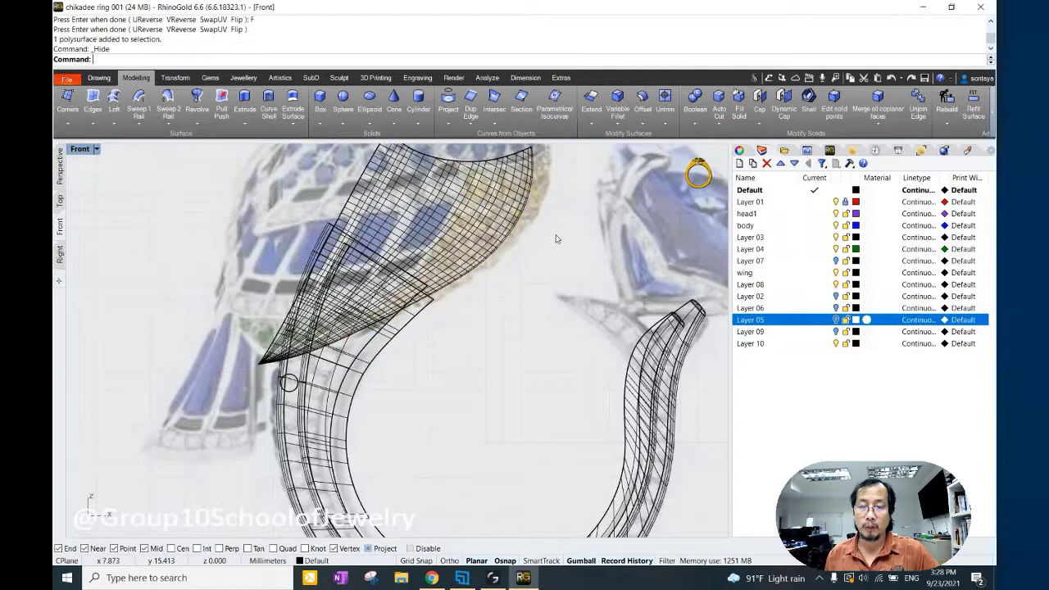
Boolean-difference the wing surface out of the shank band, then bring hidden objects back.
click(695, 123)
click(713, 164)
click(294, 374)
key(Return)
click(270, 356)
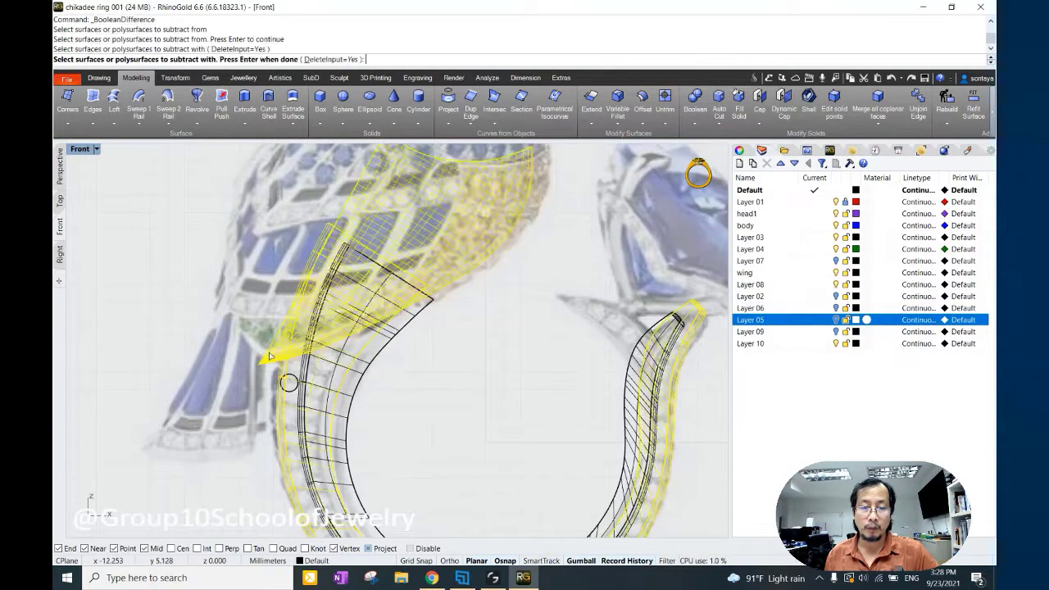
key(Return)
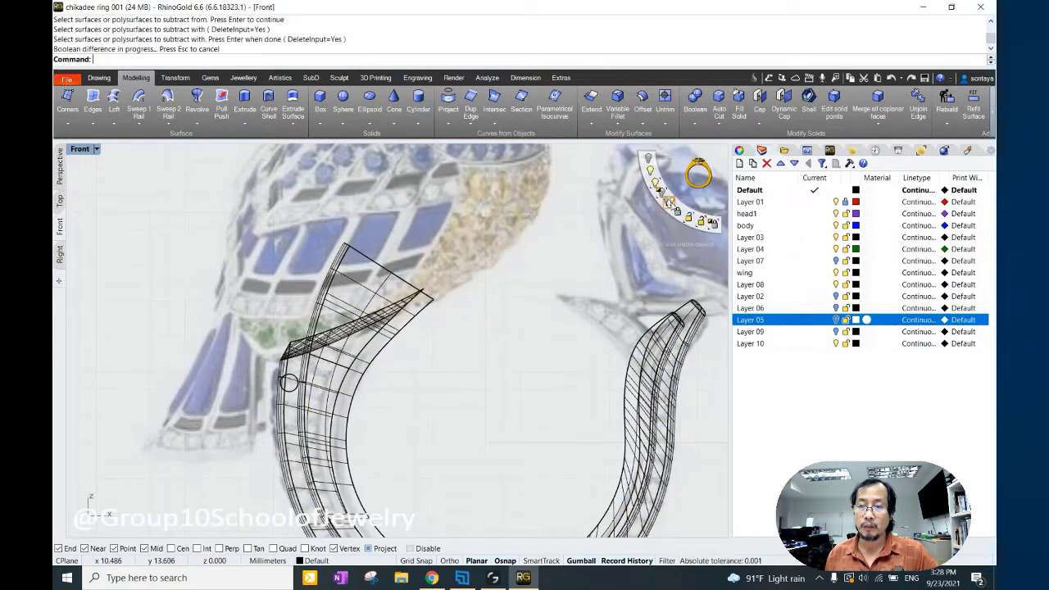
click(670, 202)
click(404, 305)
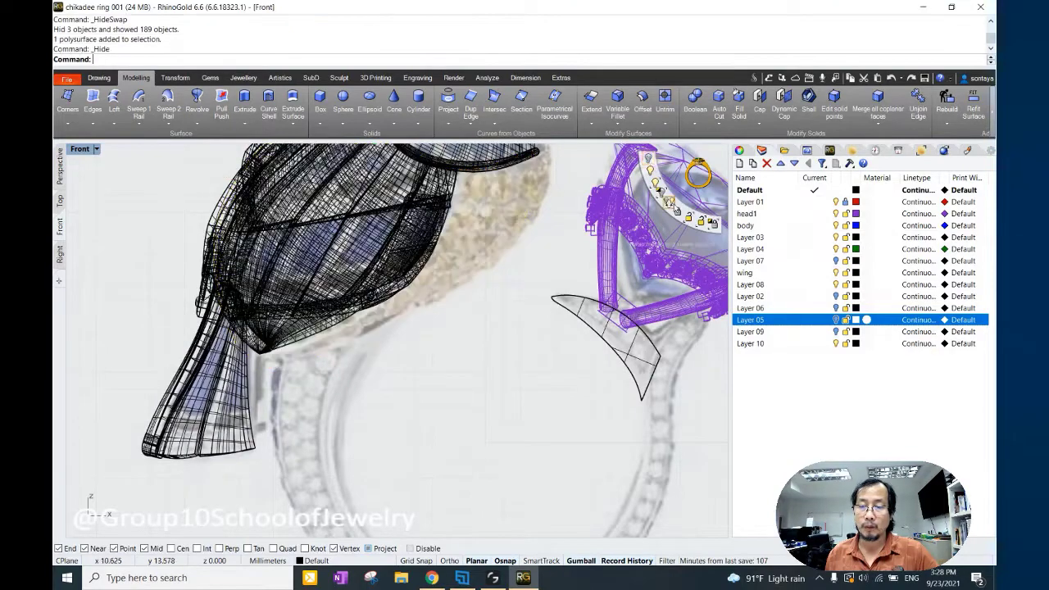
Swap hidden objects back, inspect the cut band, and select the band and wing piece.
key(ctrl+h)
click(59, 165)
mouse_move(282, 320)
right_down()
mouse_move(350, 307)
mouse_move(298, 318)
mouse_move(382, 326)
mouse_move(306, 330)
right_up()
click(298, 318)
click(306, 330)
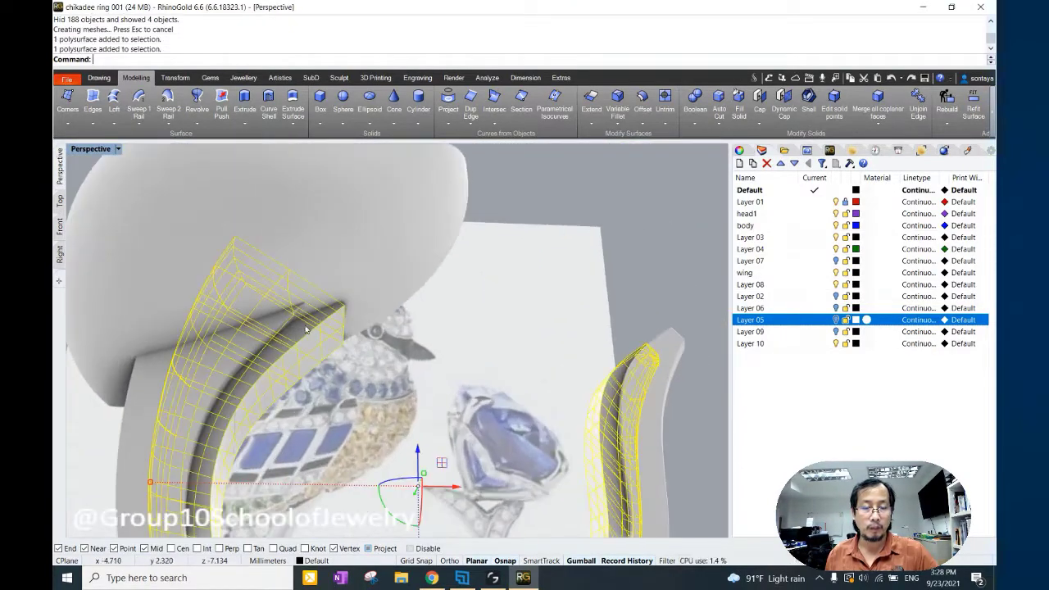
click(60, 226)
Stretch the inner band twice along a vertical axis into a narrower, deeper U.
click(173, 78)
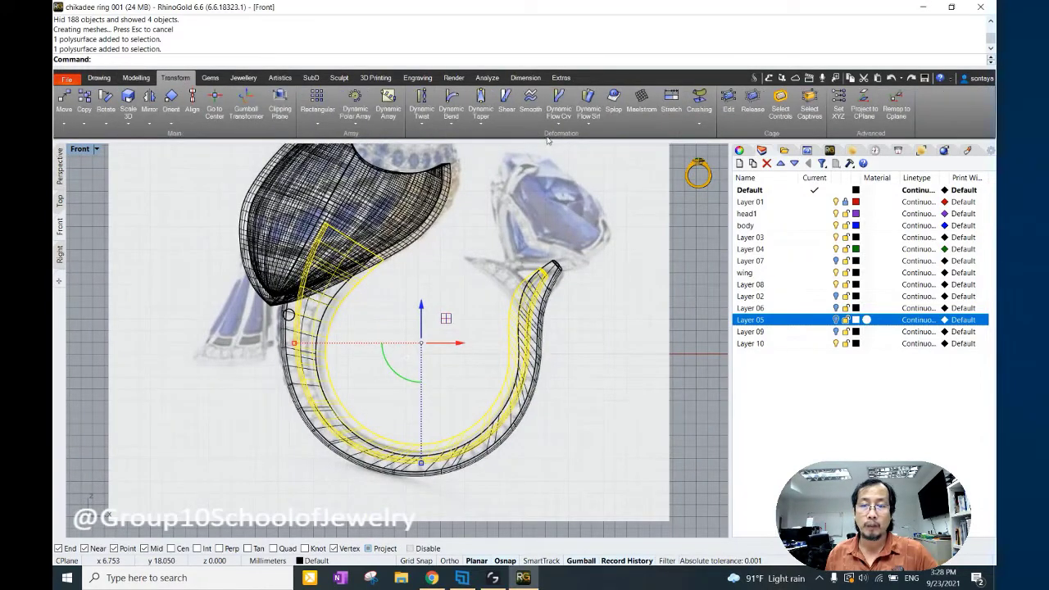
click(670, 105)
click(438, 328)
click(438, 482)
click(609, 366)
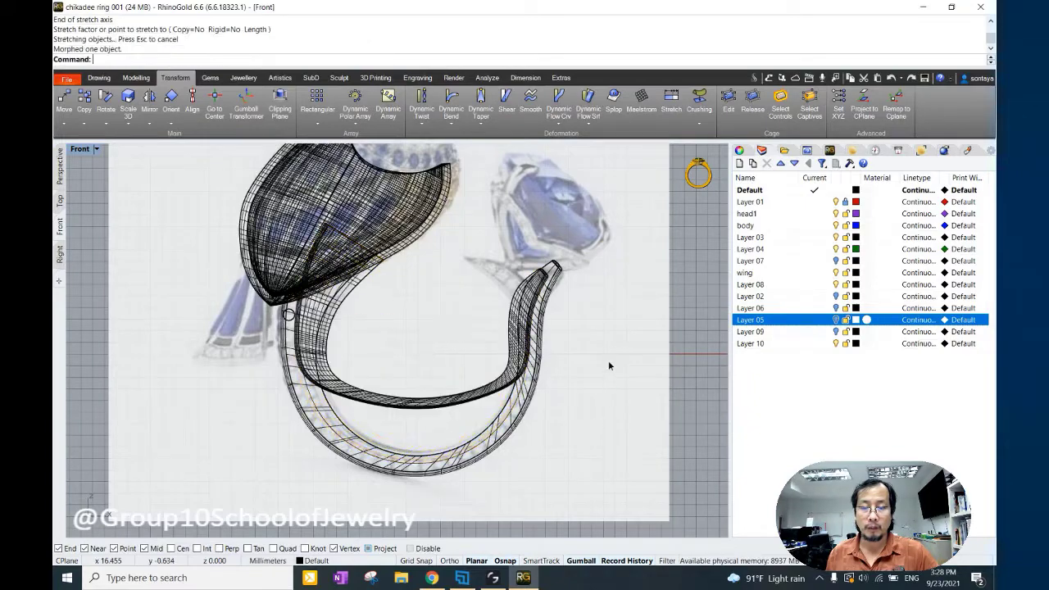
click(436, 392)
key(Return)
click(410, 340)
click(614, 339)
click(547, 339)
scroll(350, 261, up, 3)
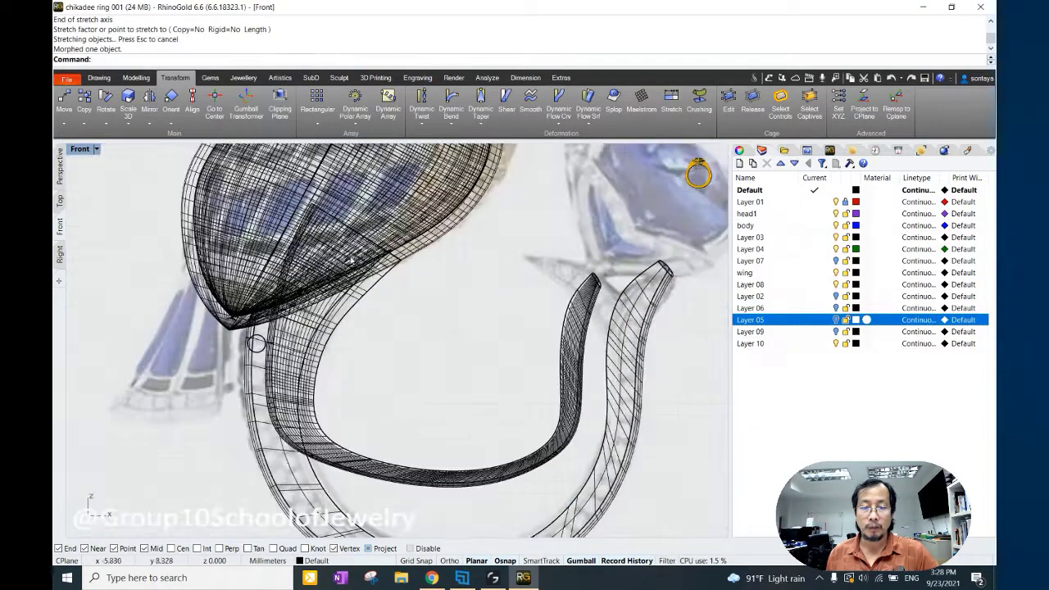
click(99, 78)
click(85, 100)
Draw an interpolated curve from below the shank up along the bird's breast.
scroll(375, 324, up, 2)
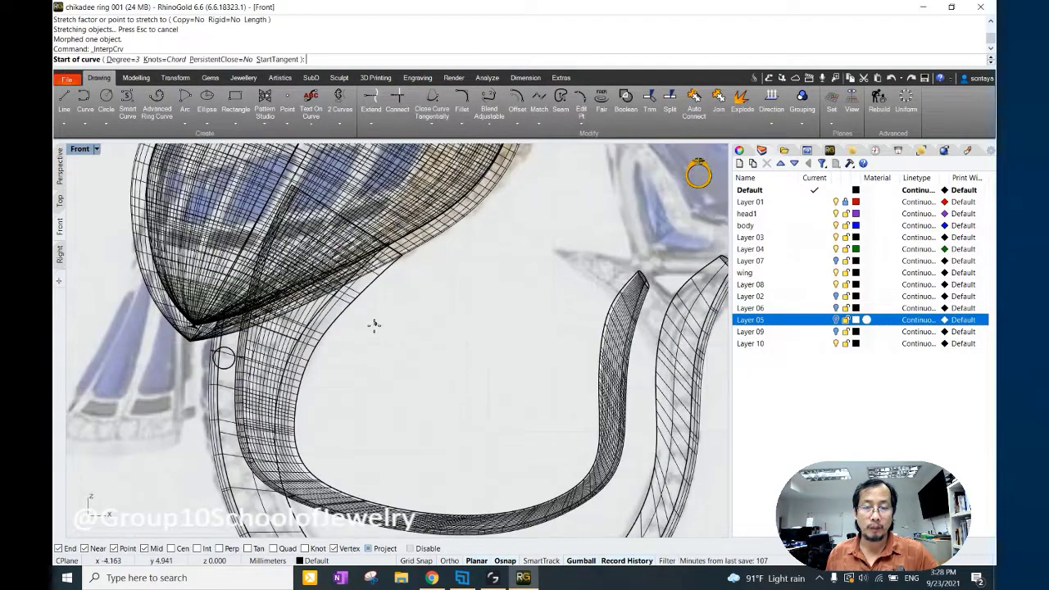
click(377, 399)
right_click(378, 364)
click(355, 421)
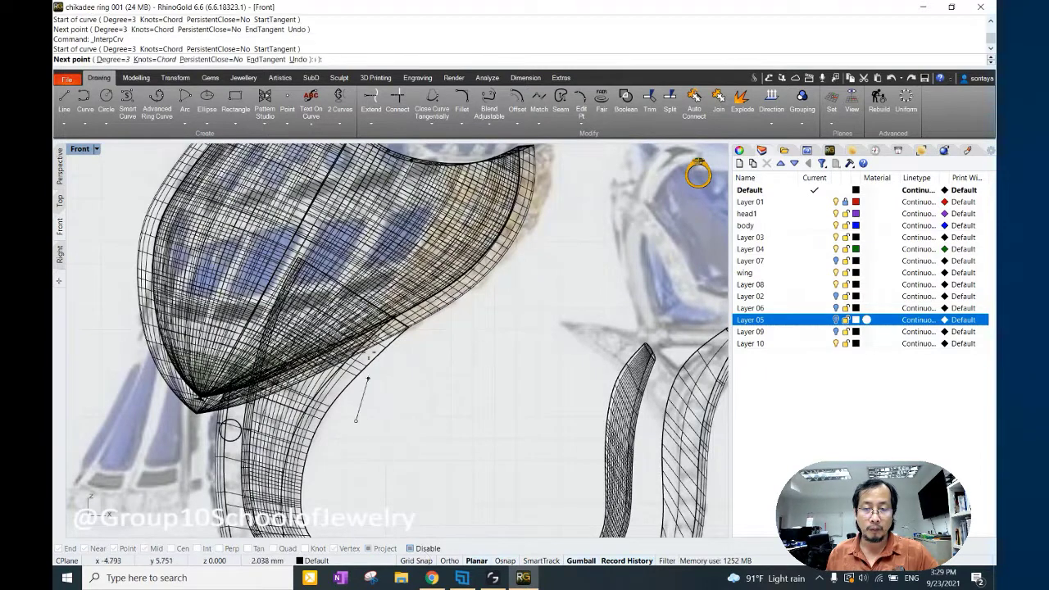
click(374, 346)
click(385, 315)
click(392, 271)
right_click(401, 378)
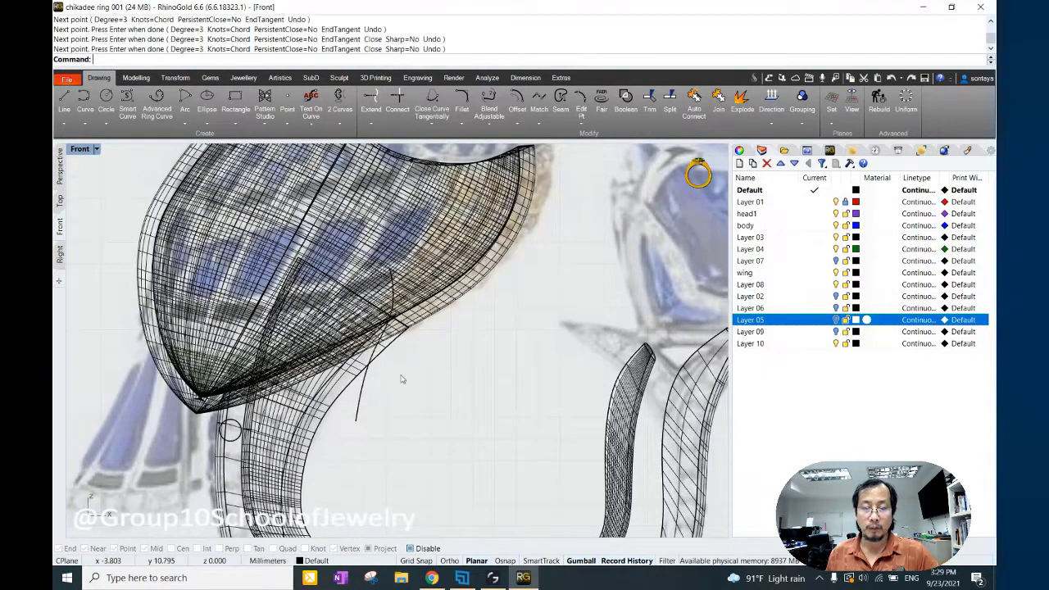
Move the curve against the bird's breast and check it in the rendered perspective.
click(358, 423)
drag(379, 344, 410, 326)
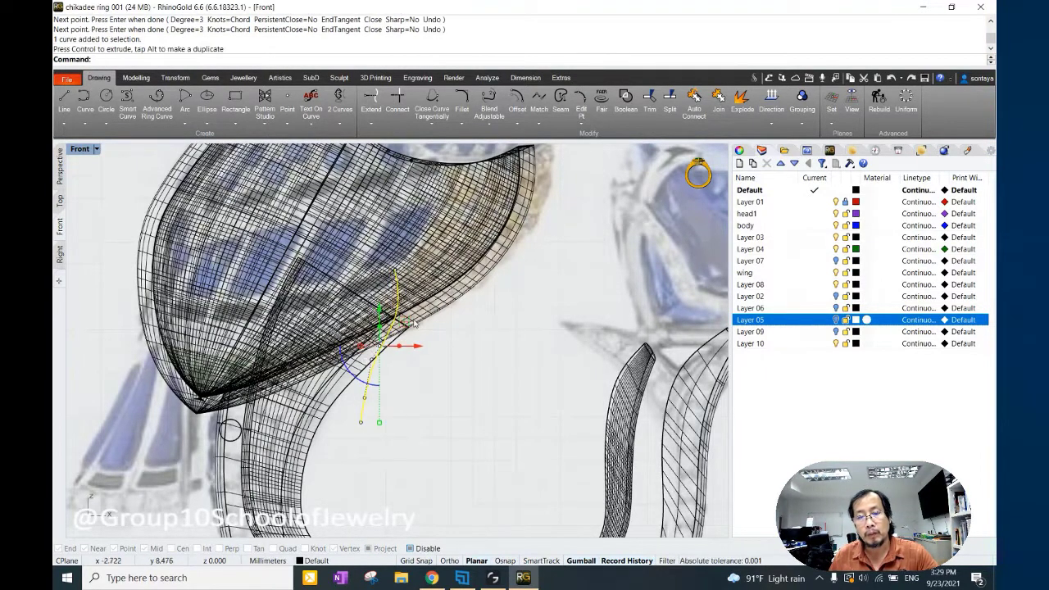
key(Escape)
key(ctrl+F4)
key(ctrl+alt+r)
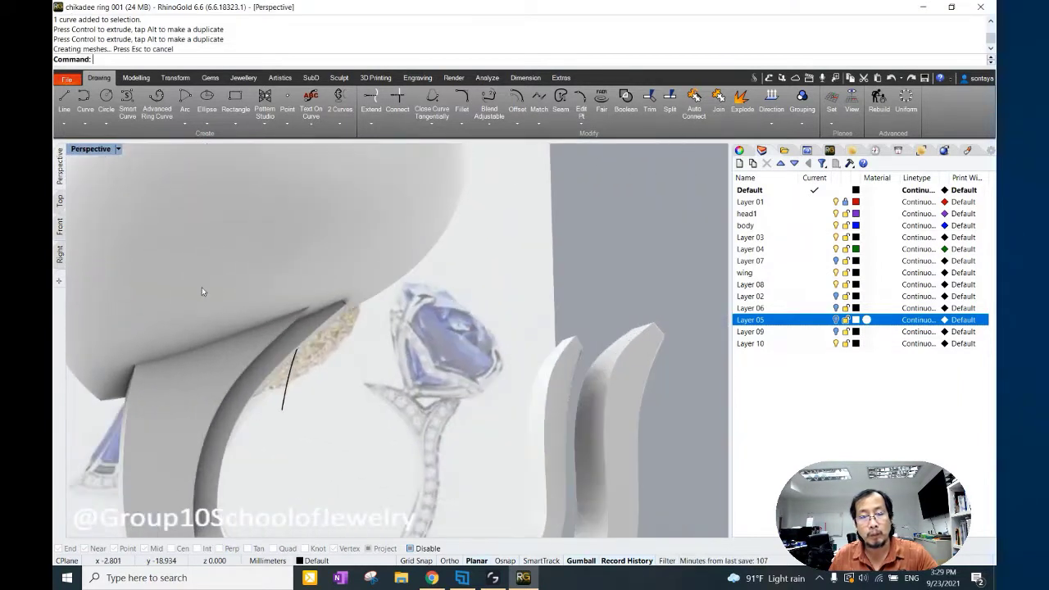
key(ctrl+F2)
Reselect the inner shank band in the Front wireframe view.
click(361, 413)
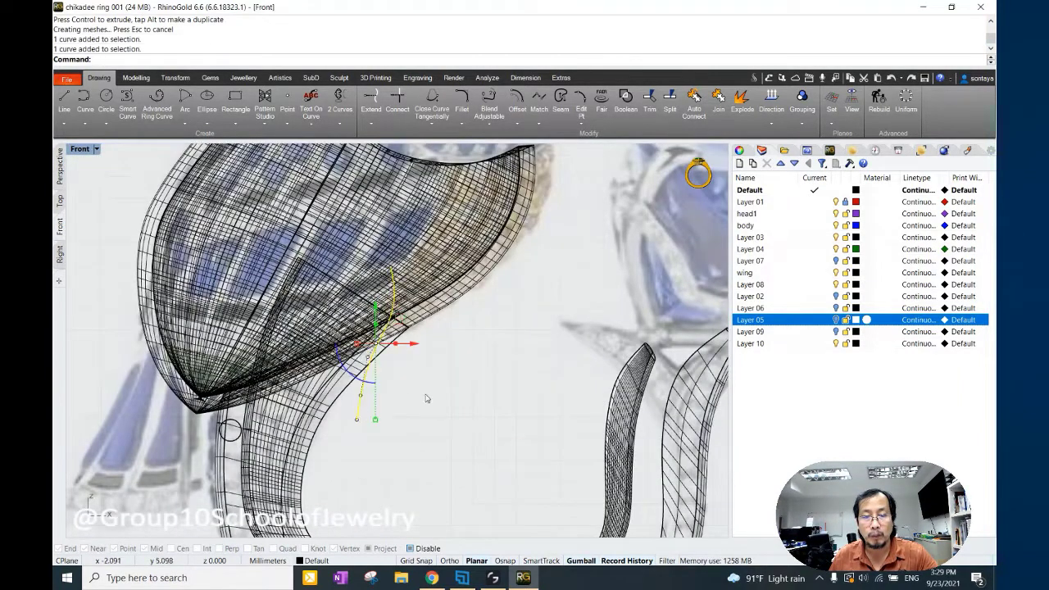
click(395, 381)
click(440, 377)
click(359, 373)
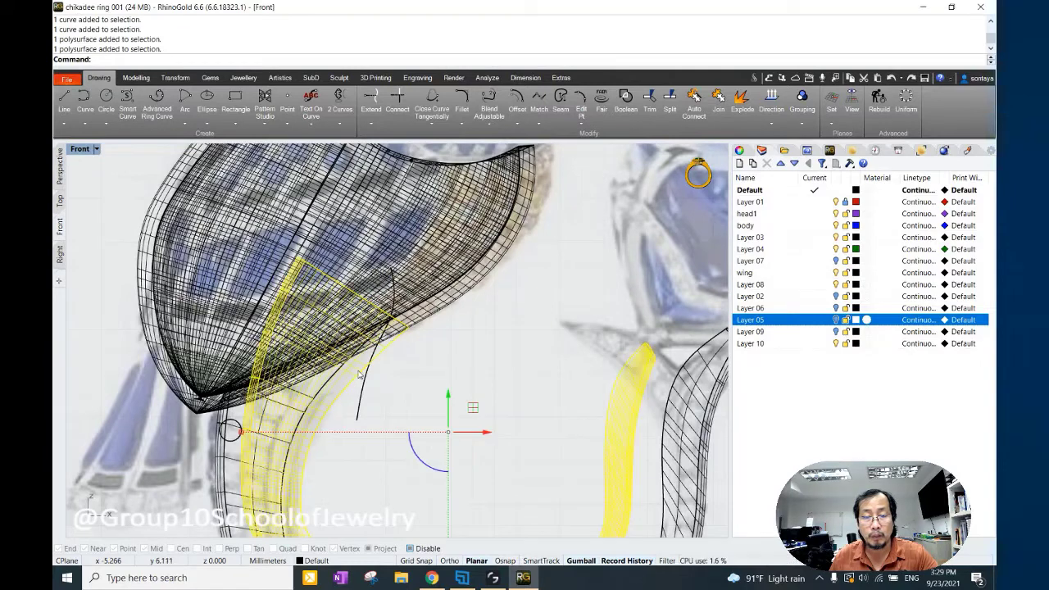
scroll(297, 271, down, 2)
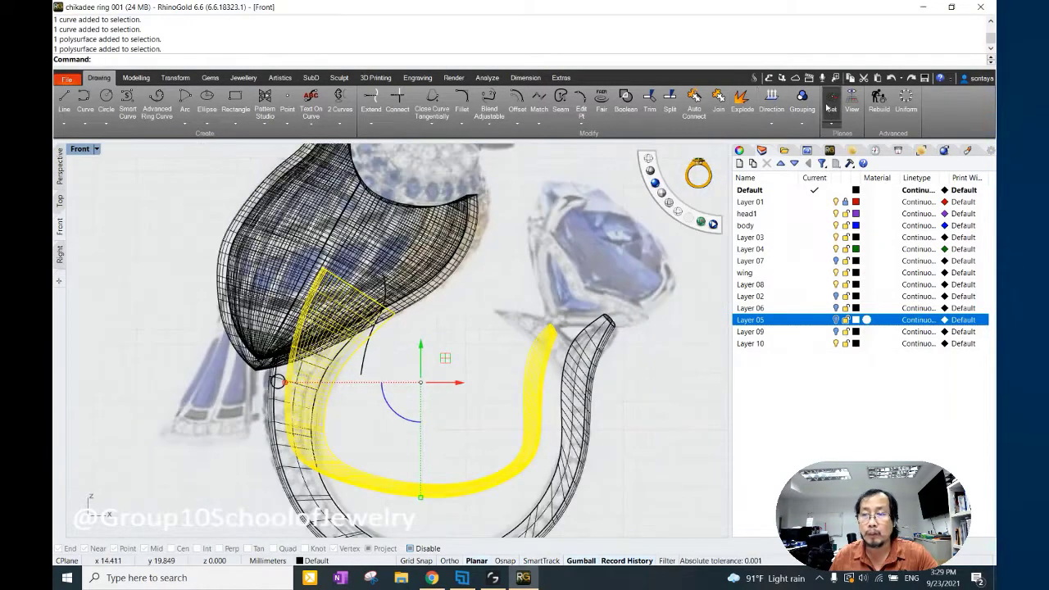
Add a default global control cage to the band and raise its upper points to bend it.
click(175, 78)
click(728, 100)
key(Return)
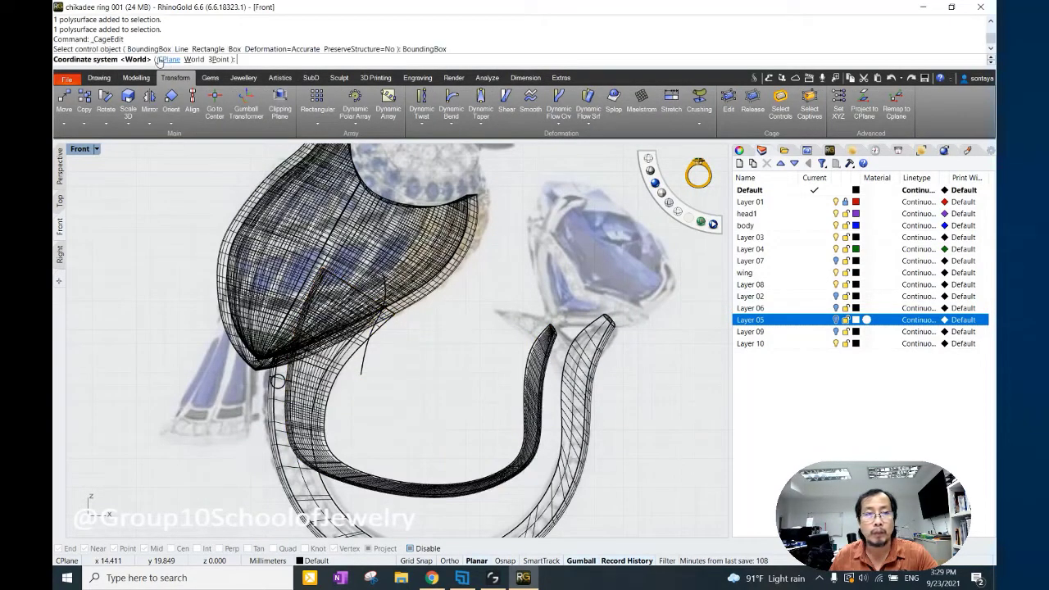
key(Return)
key(Return)
key(Return)
drag(411, 364, 411, 362)
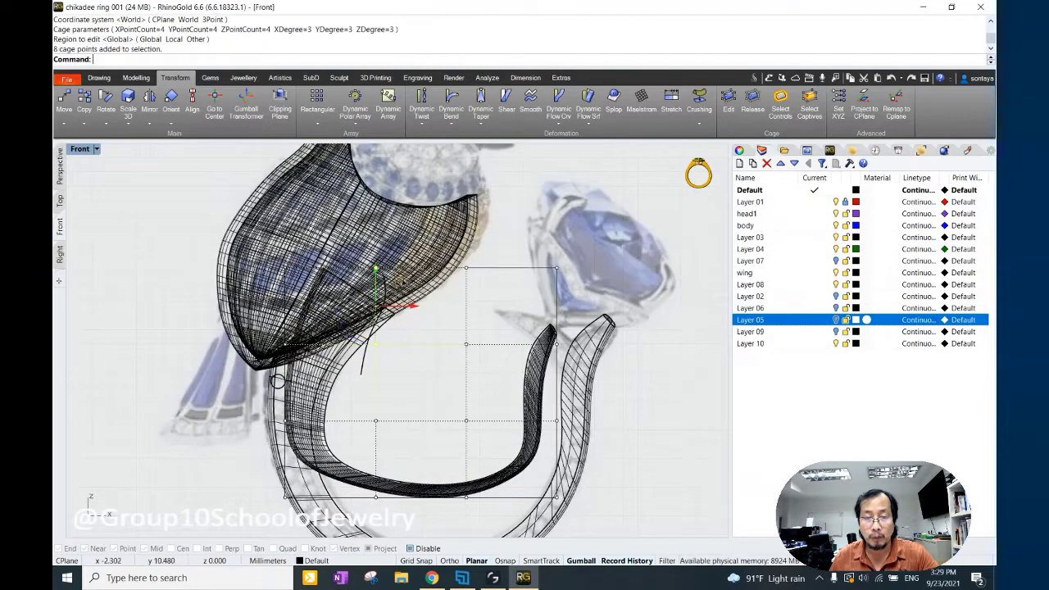
drag(414, 290, 416, 267)
drag(487, 301, 481, 314)
Check the bend in perspective, then move sixteen cage points to reshape the band.
key(ctrl+Tab)
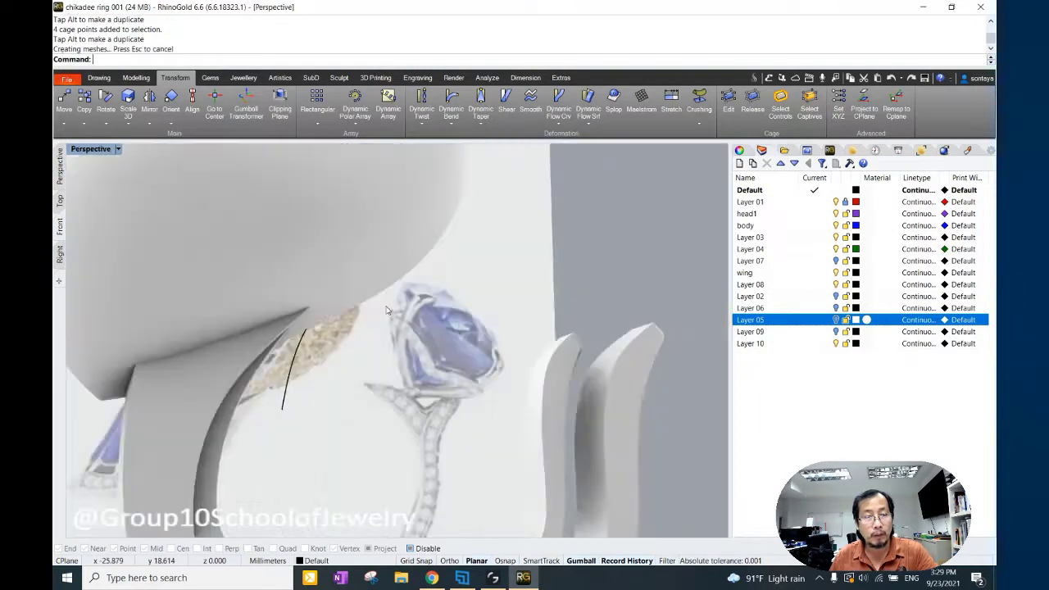
right_drag(367, 302, 386, 328)
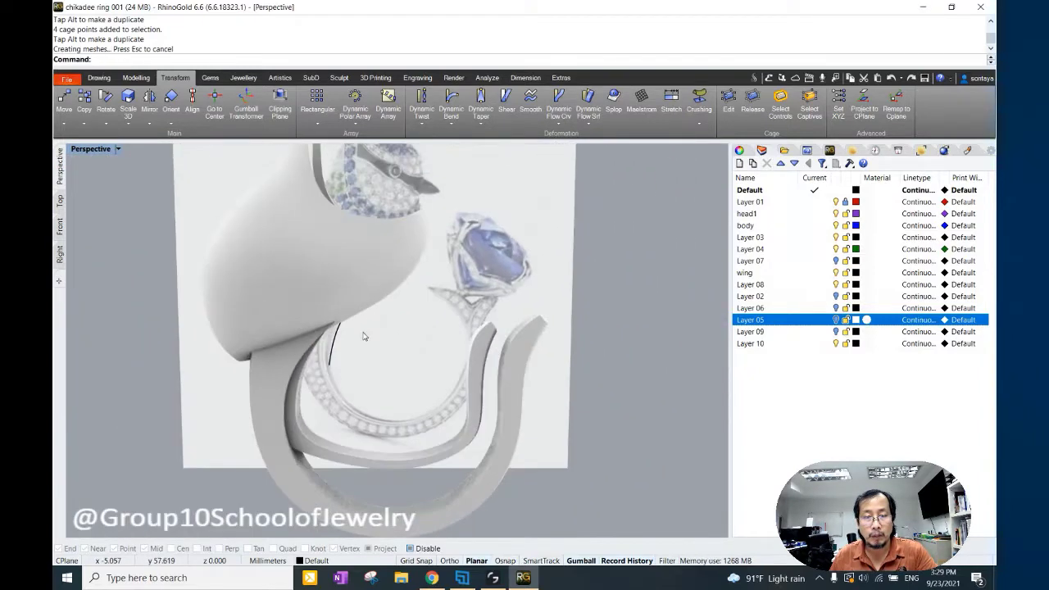
key(ctrl+Tab)
click(421, 383)
text(a)
key(Return)
text(a)
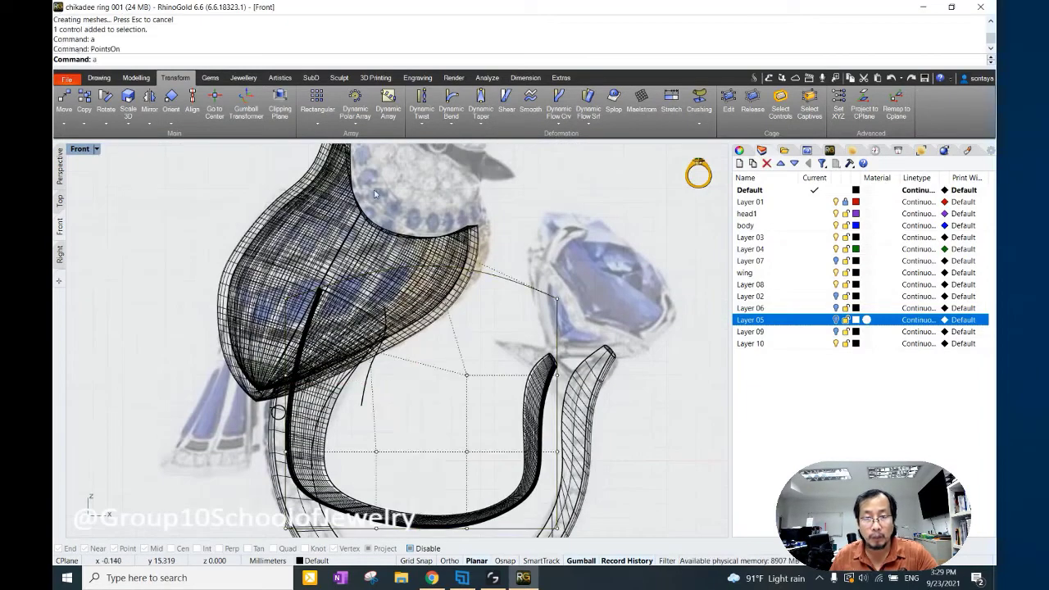
mouse_move(472, 378)
mouse_down()
mouse_move(368, 169)
mouse_move(478, 351)
mouse_up()
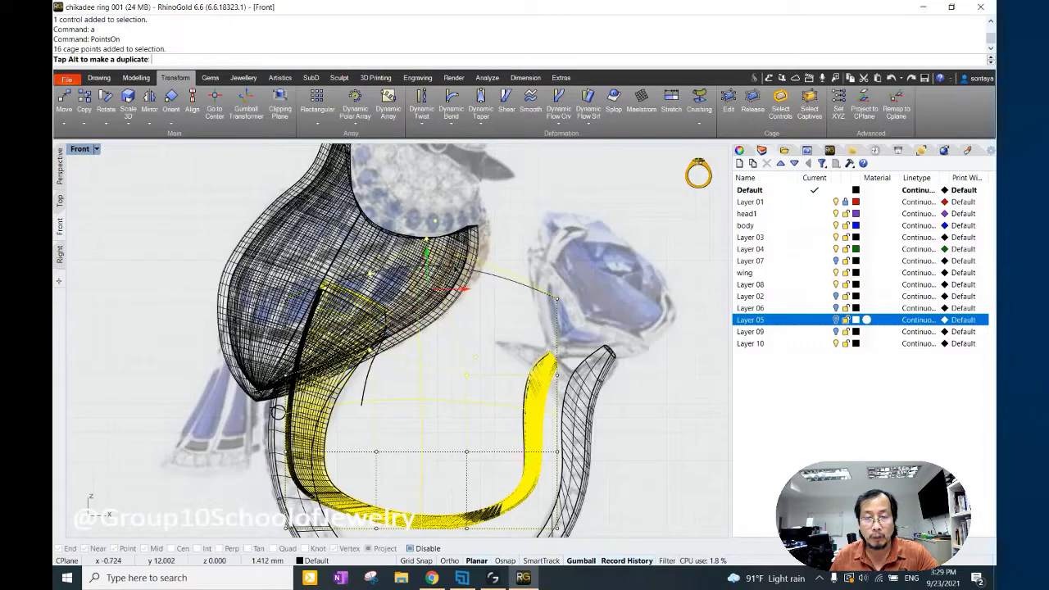
Inspect the reshaped band in shaded perspective and delete the control cage.
key(ctrl+Tab)
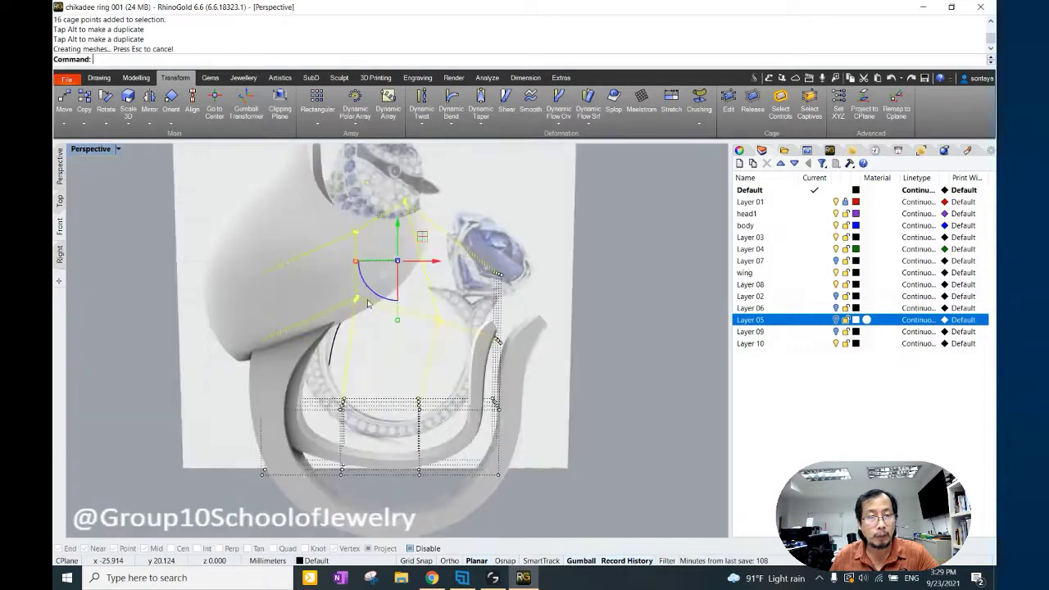
mouse_move(311, 345)
right_down()
mouse_move(355, 293)
mouse_move(406, 297)
right_up()
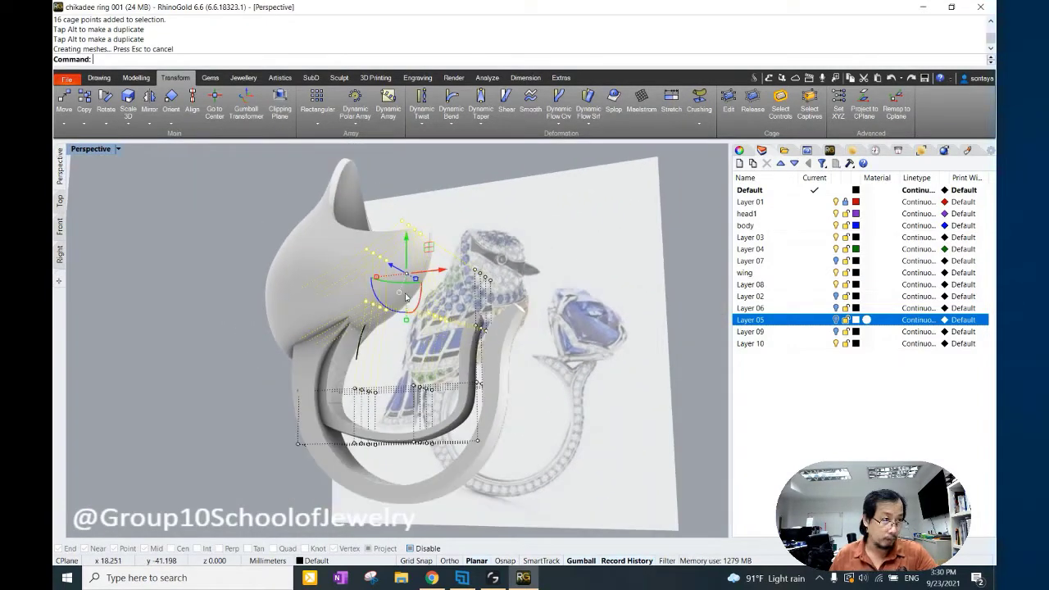
scroll(414, 302, up, 3)
scroll(426, 307, up, 3)
click(434, 315)
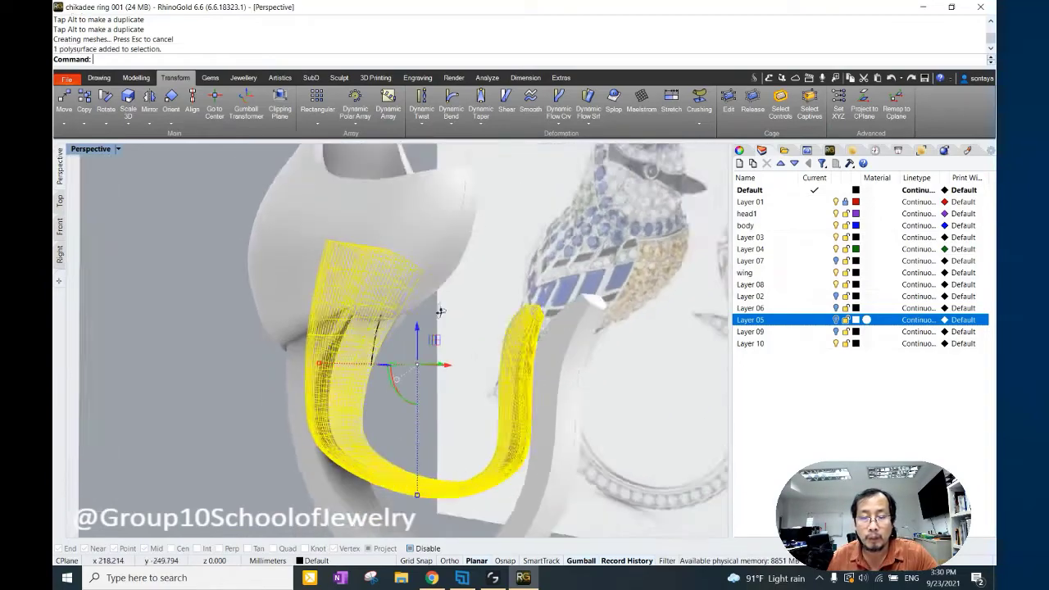
key(ctrl+alt+s)
click(443, 344)
key(Delete)
Swap hidden objects back, then hide the bird head and outer shank.
click(347, 373)
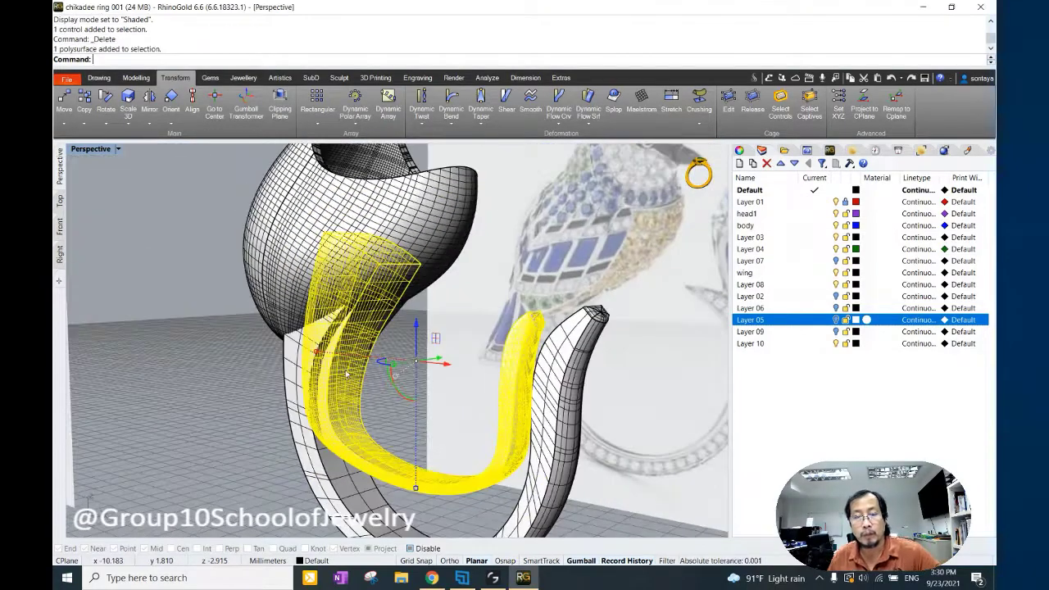
key(ctrl+h)
key(Return)
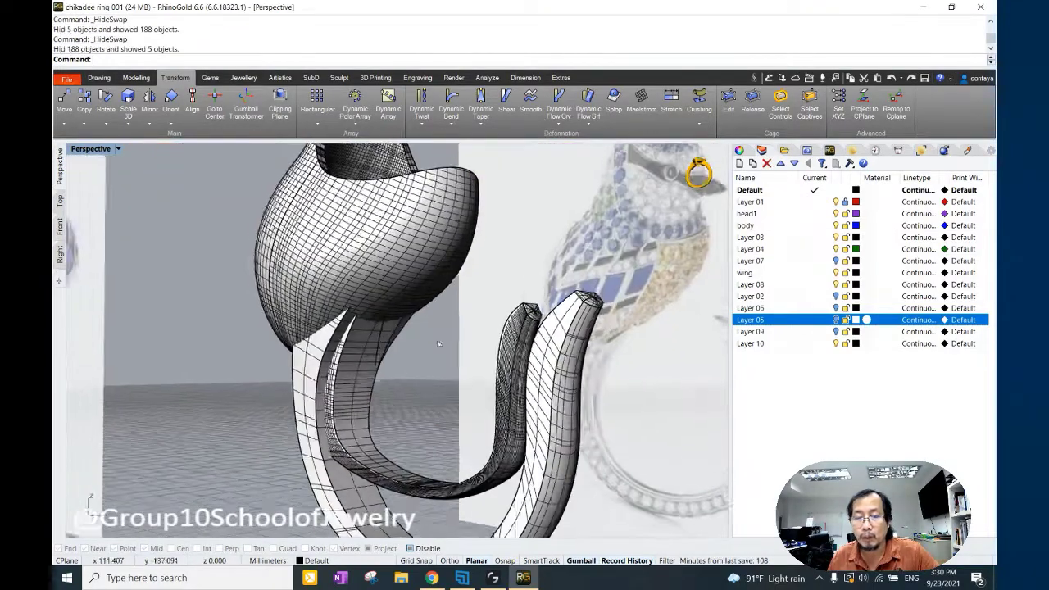
scroll(414, 384, up, 2)
click(414, 384)
key(Escape)
shift+click(399, 329)
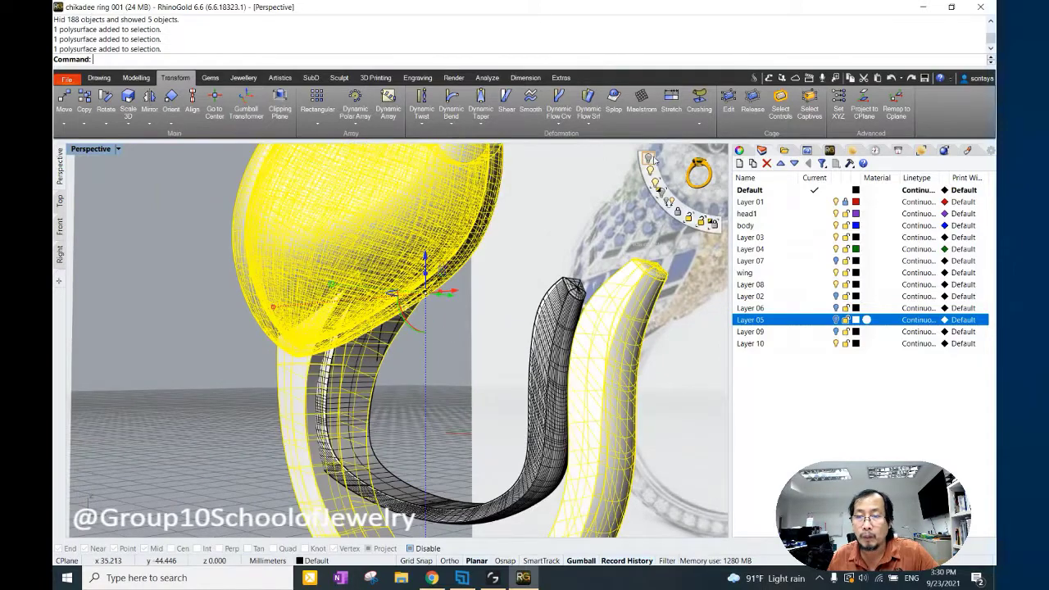
key(ctrl+h)
Orbit around the isolated shank pieces, then view them in the Front viewport.
right_drag(462, 344, 429, 424)
click(443, 298)
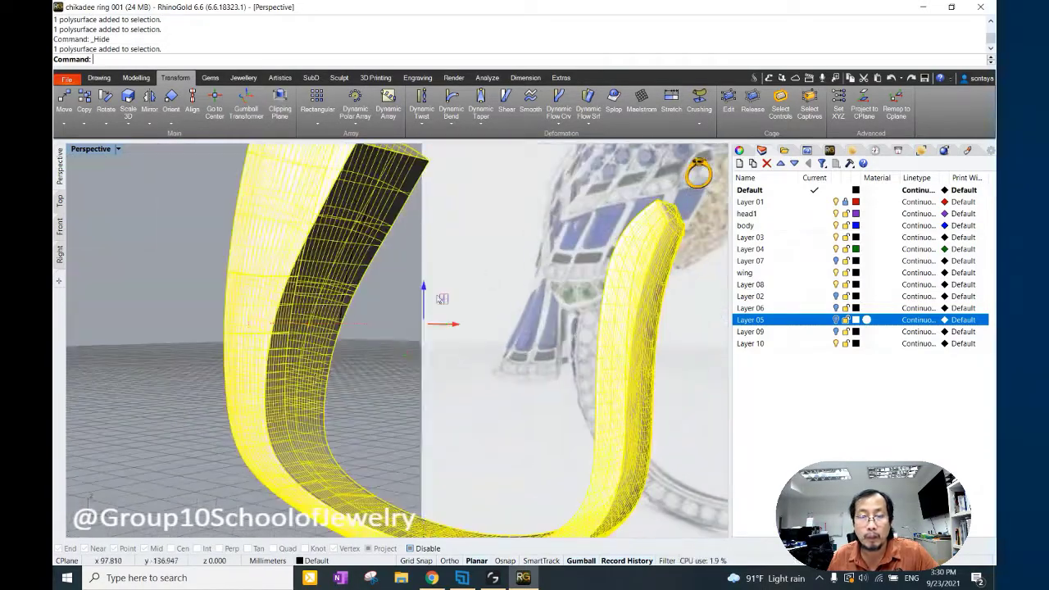
key(Escape)
right_drag(442, 299, 372, 302)
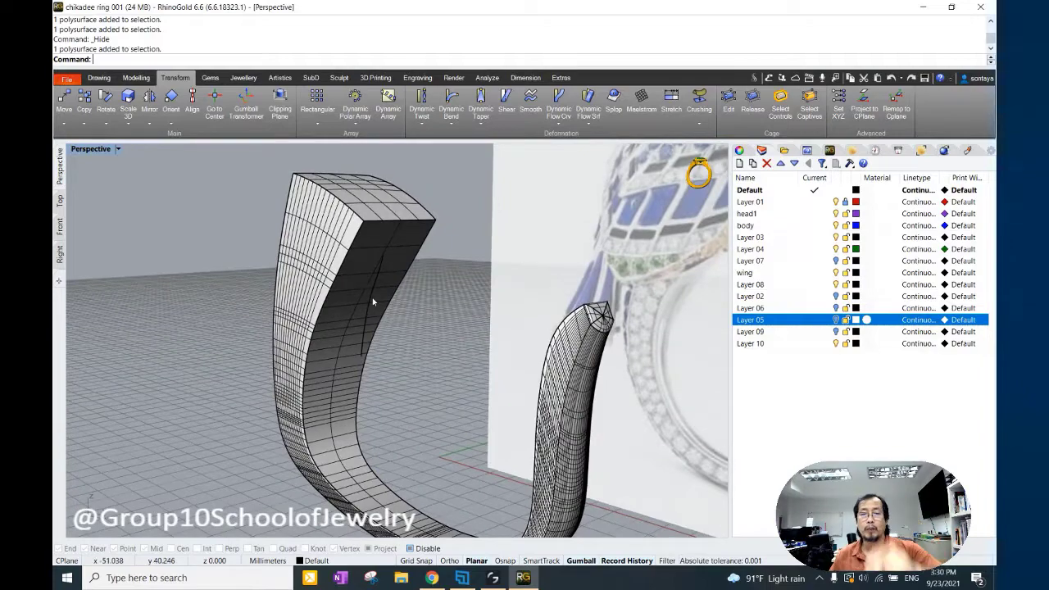
click(59, 226)
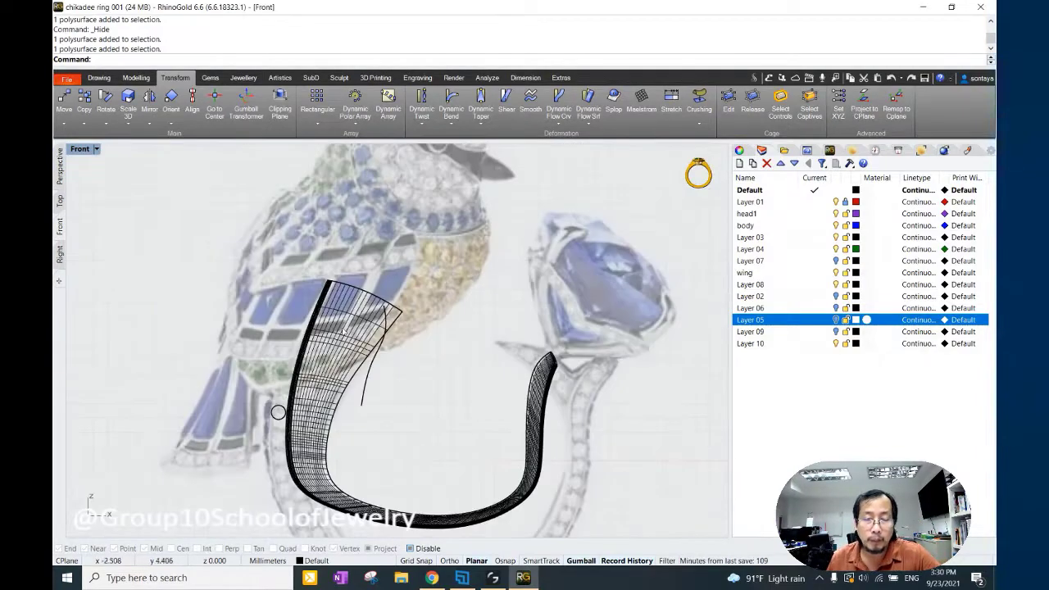
Draw a cutting plane across the shank near its base in the Right view.
click(59, 255)
click(136, 77)
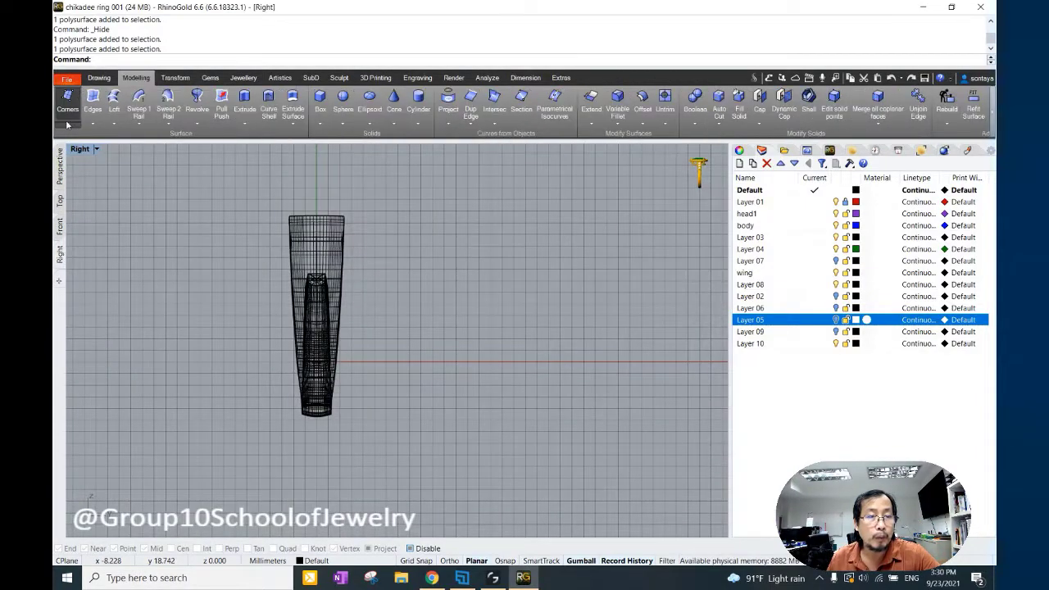
click(67, 98)
click(197, 342)
click(399, 473)
Split the shank using the cutting plane.
click(175, 77)
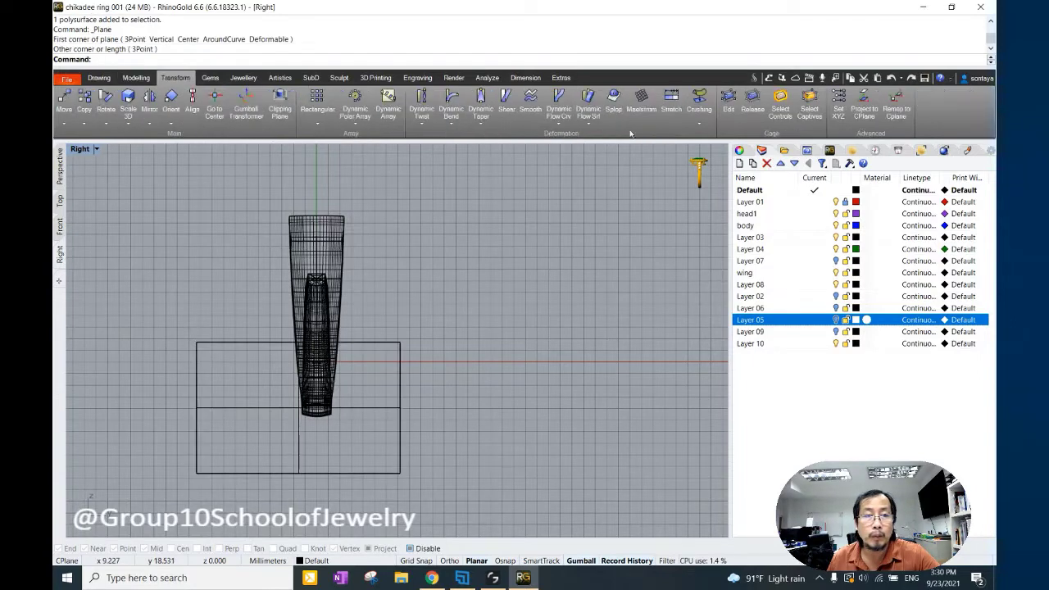
click(100, 77)
click(670, 98)
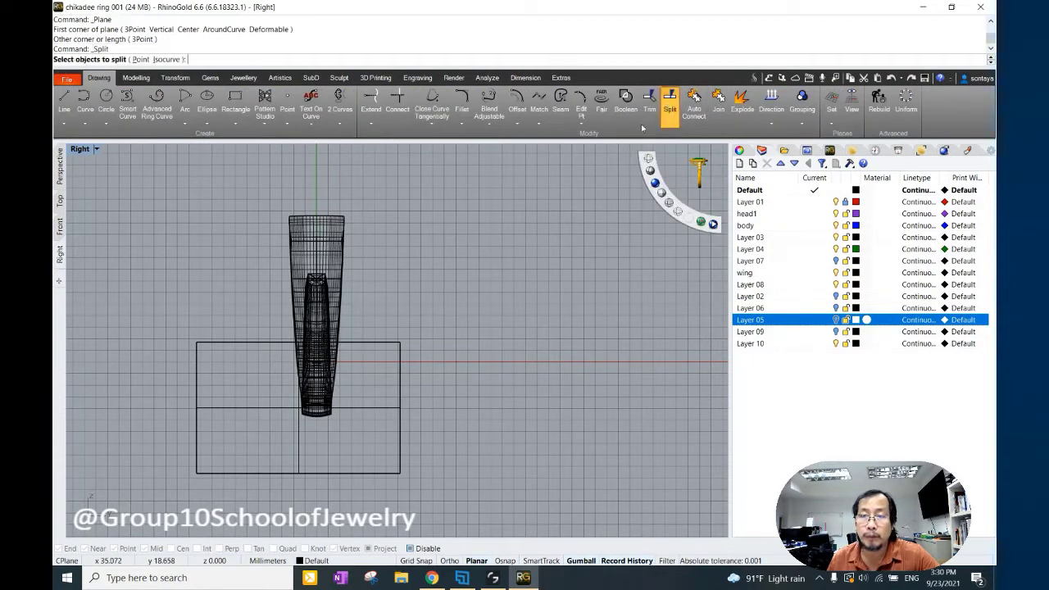
click(328, 239)
key(Return)
click(388, 390)
key(Return)
Delete the cut-off shank piece, the cutting plane and the leftover curves.
click(59, 166)
click(503, 375)
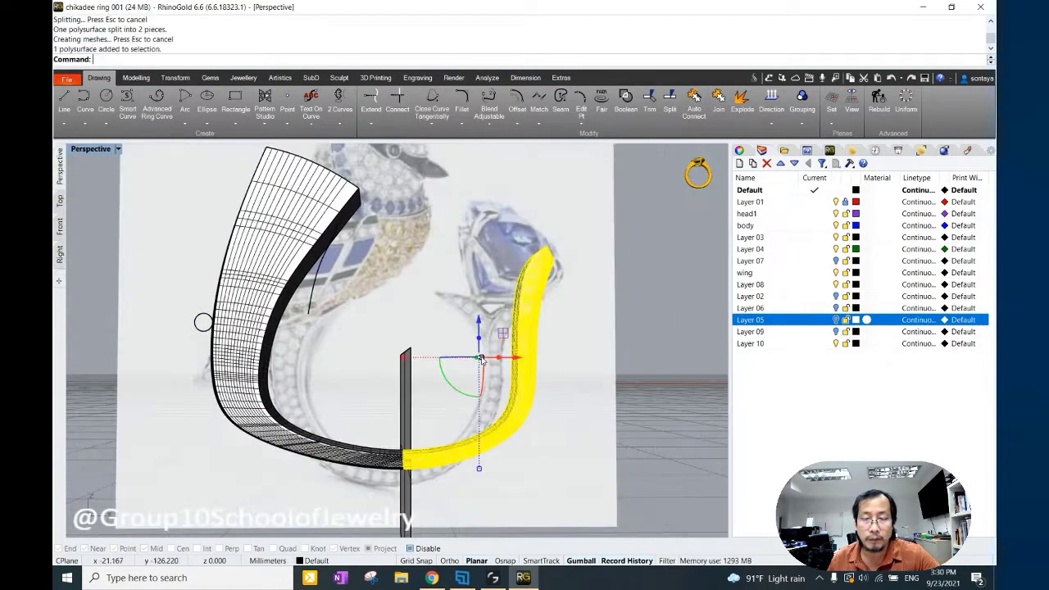
key(Delete)
click(332, 256)
key(Delete)
scroll(331, 255, down, 3)
click(335, 274)
scroll(336, 282, down, 2)
key(Delete)
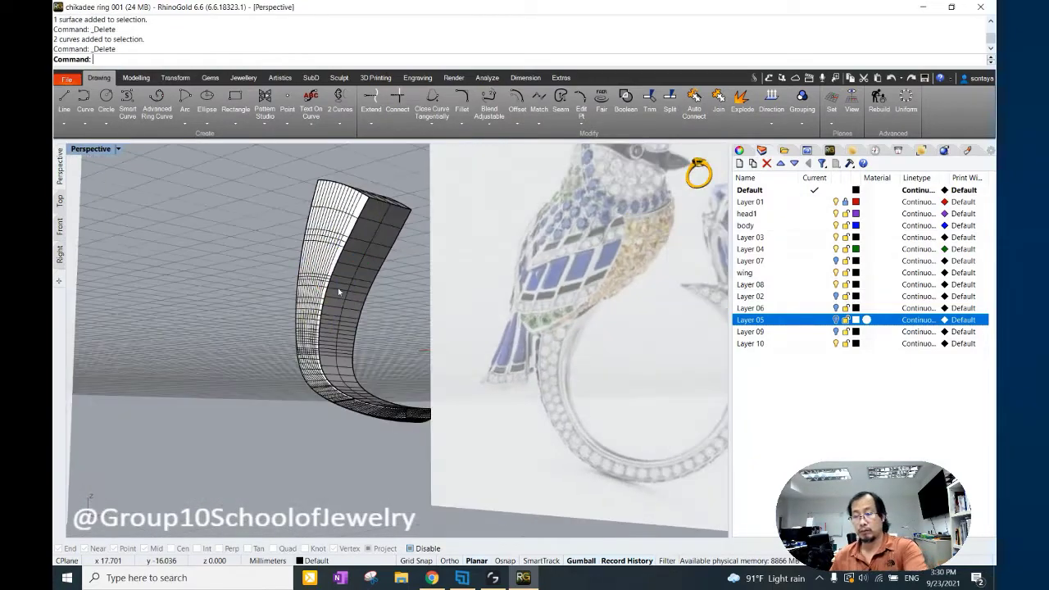
Explode the remaining arm into faces and delete its top and inner faces.
click(332, 286)
right_drag(331, 287, 443, 238)
click(426, 201)
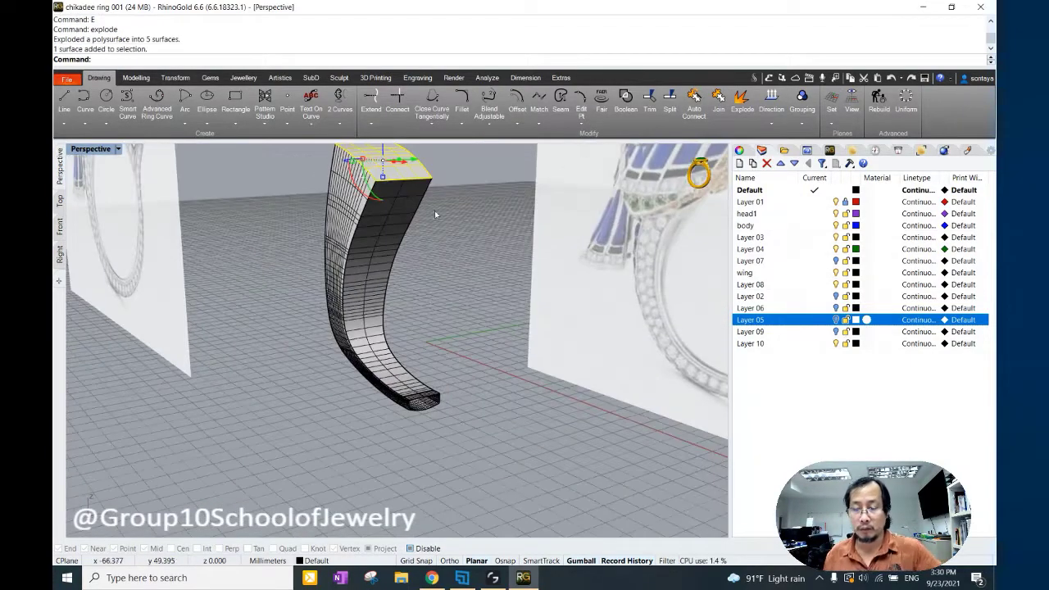
key(Delete)
click(422, 238)
click(394, 215)
click(426, 250)
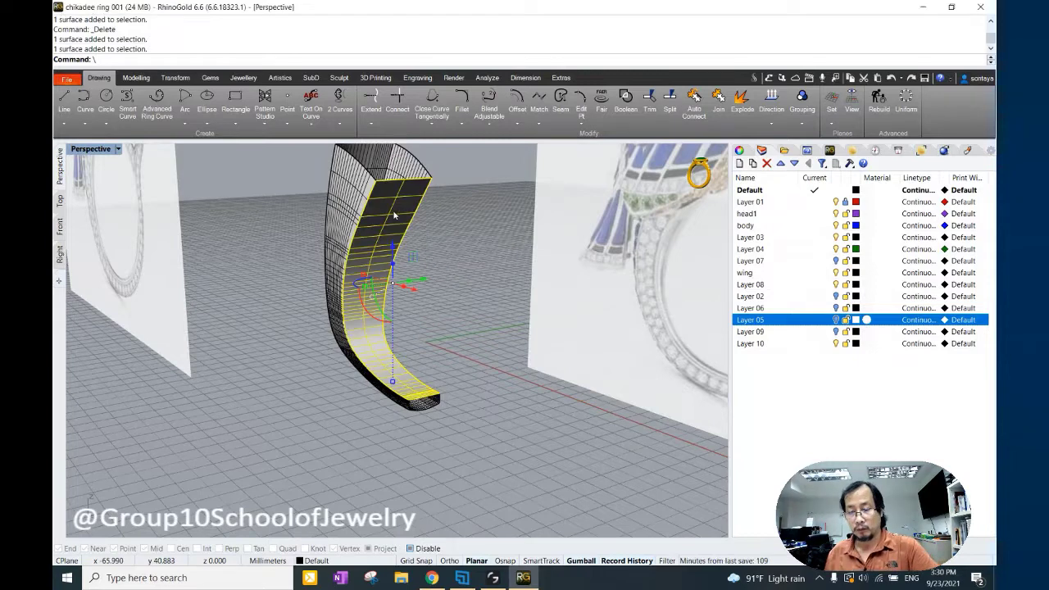
key(Delete)
In a rendered Right view, draw an arc across the arm's open end.
click(66, 258)
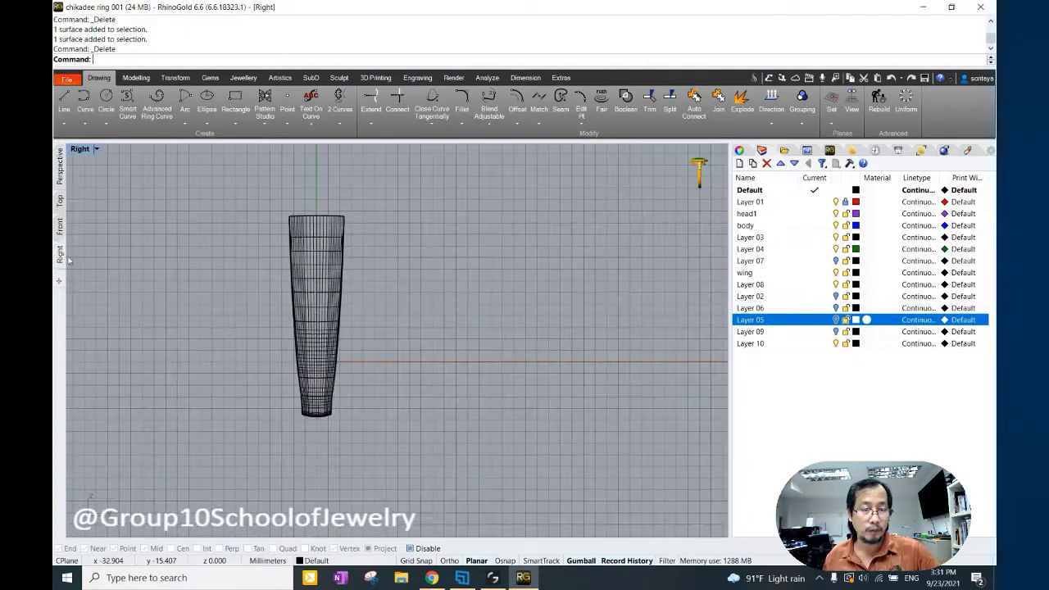
middle_click(685, 197)
click(689, 193)
scroll(306, 349, up, 3)
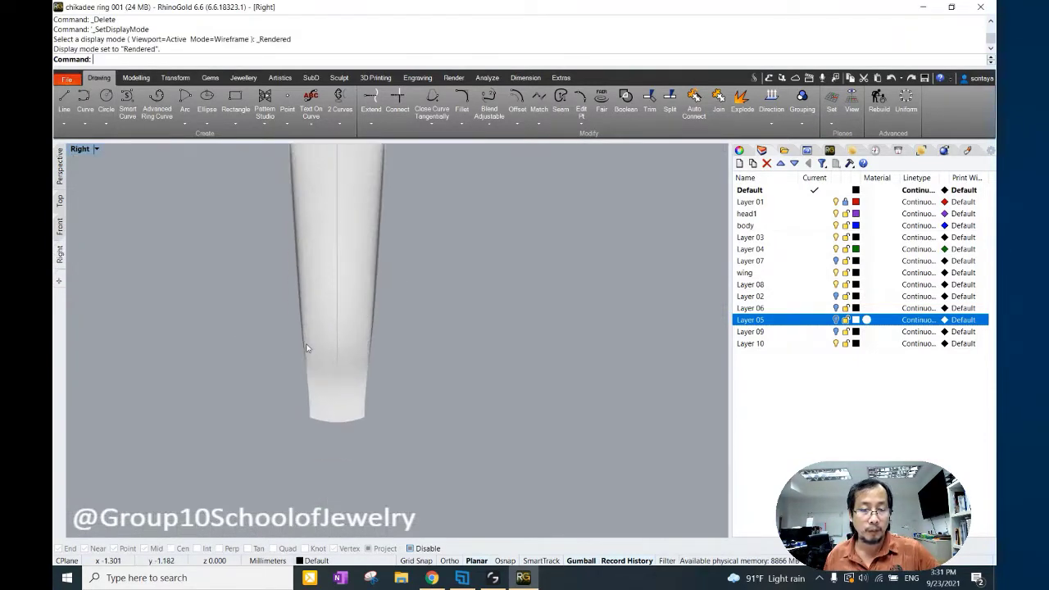
click(185, 123)
click(230, 146)
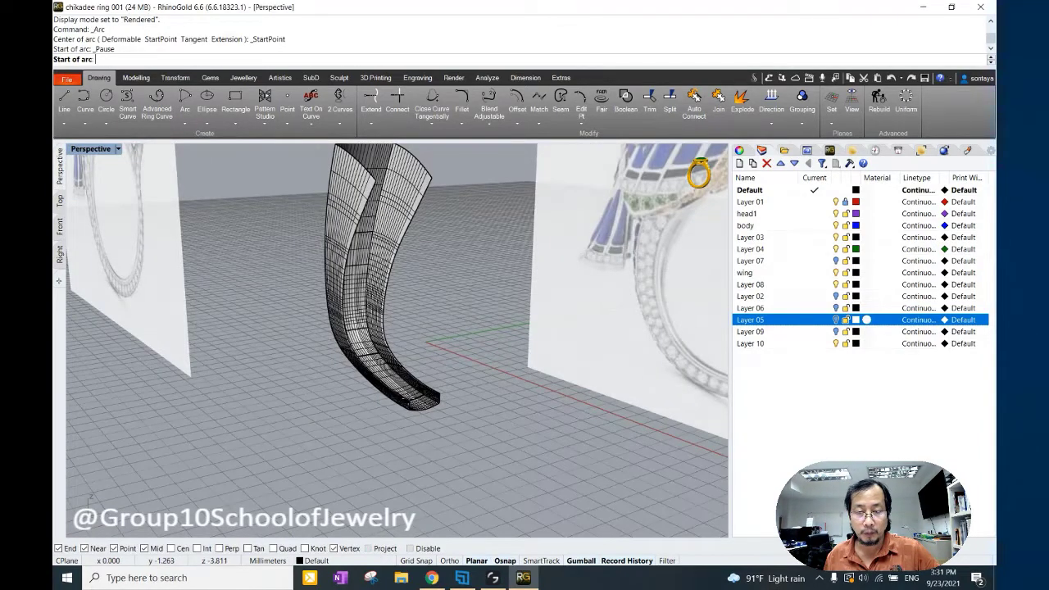
click(410, 401)
click(435, 398)
click(59, 254)
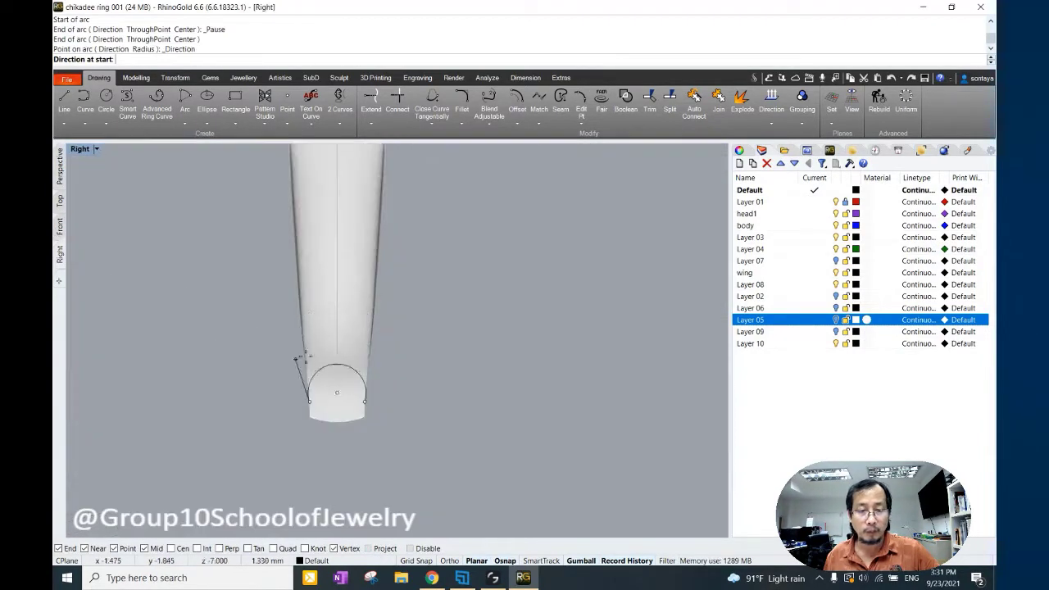
click(319, 303)
Sweep the arc along two rails to form the arm's rounded side.
click(59, 164)
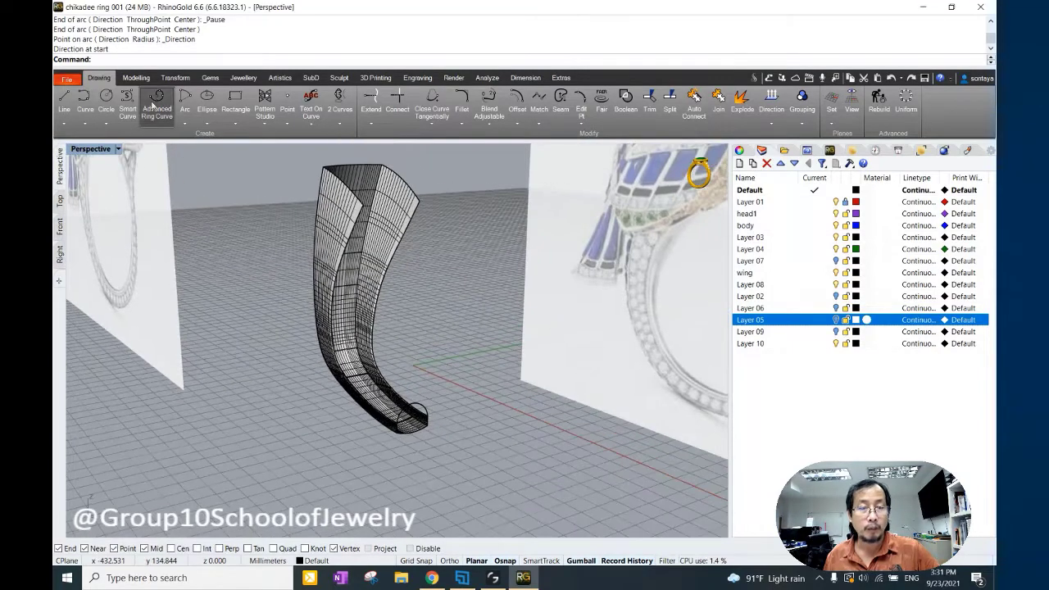
click(136, 77)
click(168, 104)
click(400, 396)
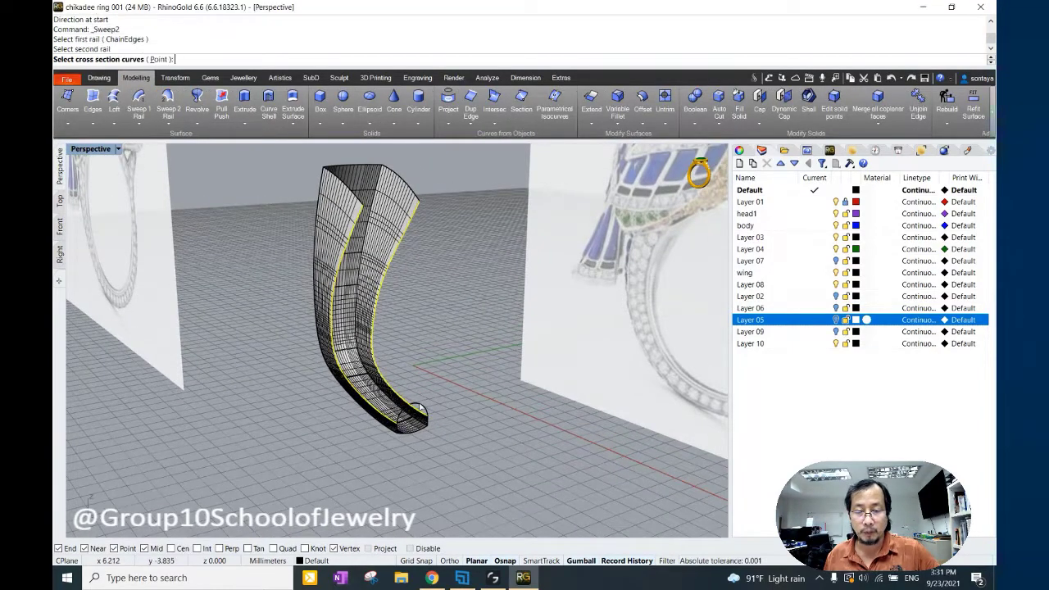
click(418, 408)
key(Return)
click(513, 398)
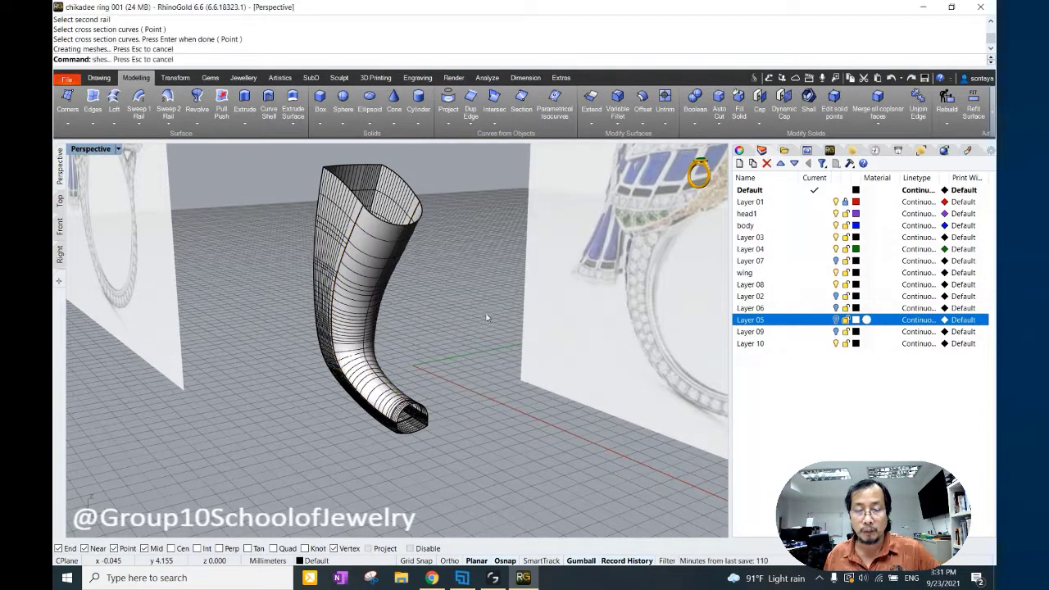
Cap the top and end openings with edge surfaces.
click(90, 100)
click(373, 168)
click(360, 196)
key(Return)
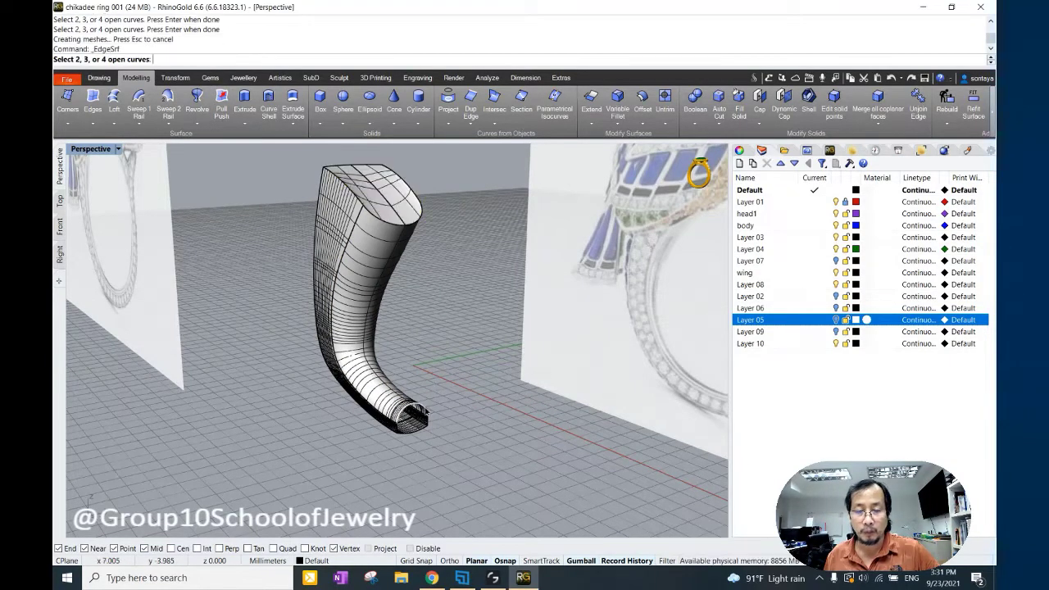
click(424, 410)
click(459, 435)
scroll(382, 437, up, 2)
key(Return)
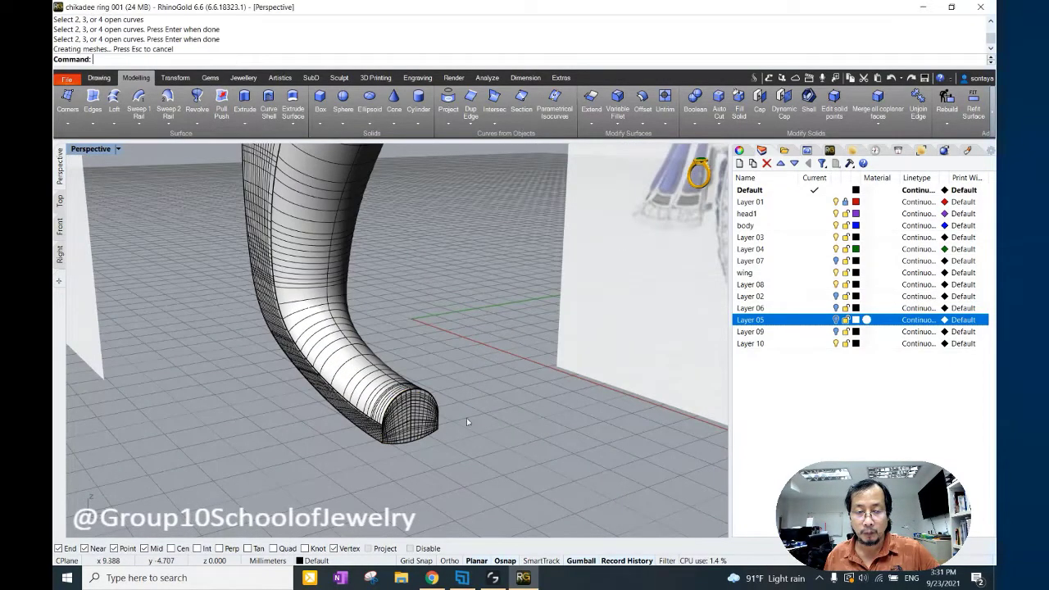
scroll(466, 417, down, 3)
Join the surfaces into one closed solid and show all hidden ring parts.
key(ctrl+a)
key(ctrl+j)
key(Escape)
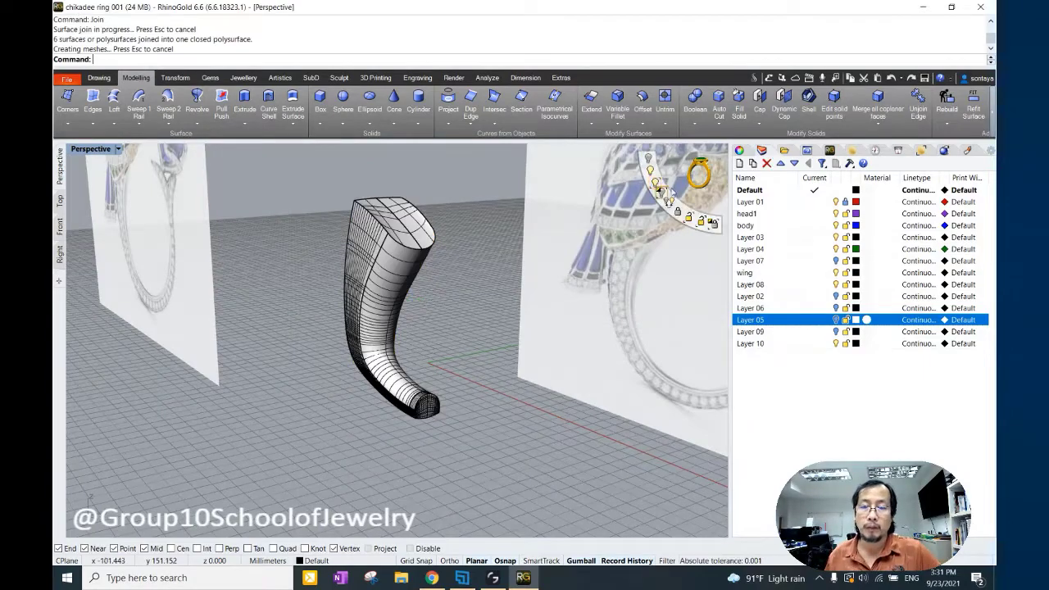
key(ctrl+alt+h)
scroll(463, 267, up, 5)
click(463, 266)
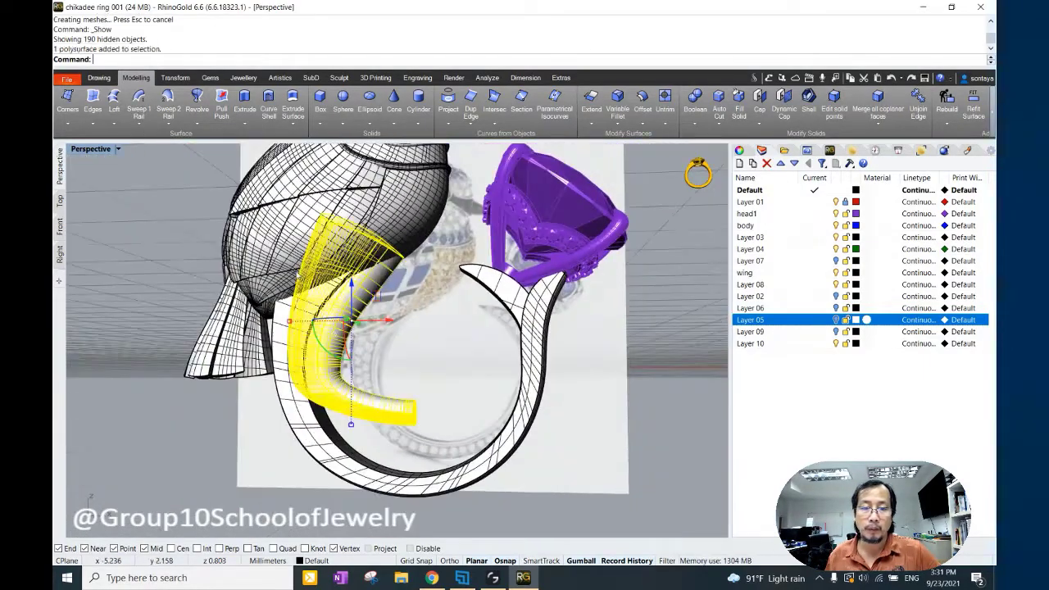
click(59, 228)
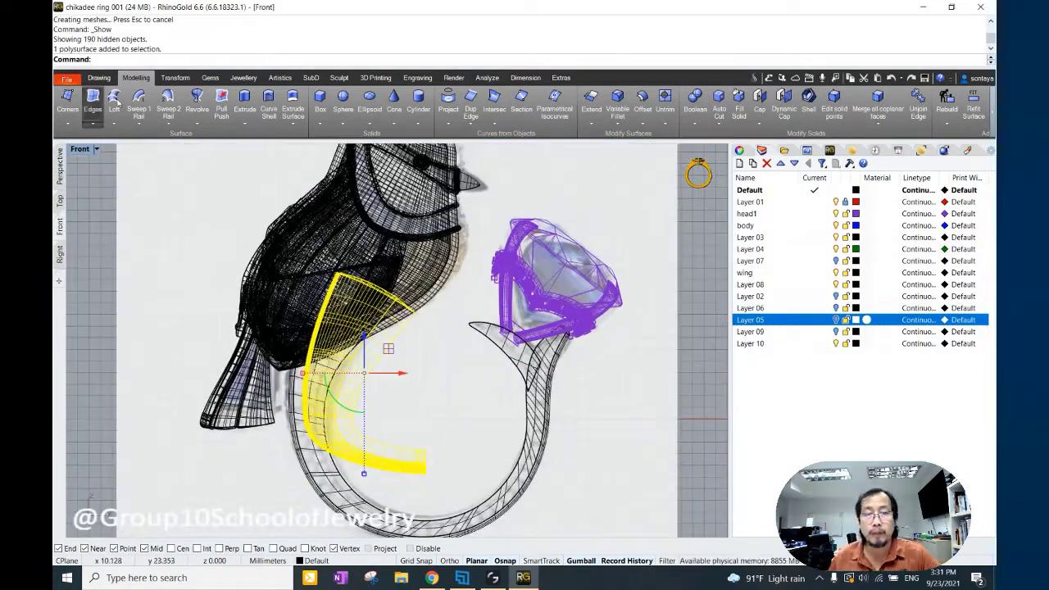
Bend the shank arm in the Front view so it curves under the bird.
click(175, 77)
click(450, 137)
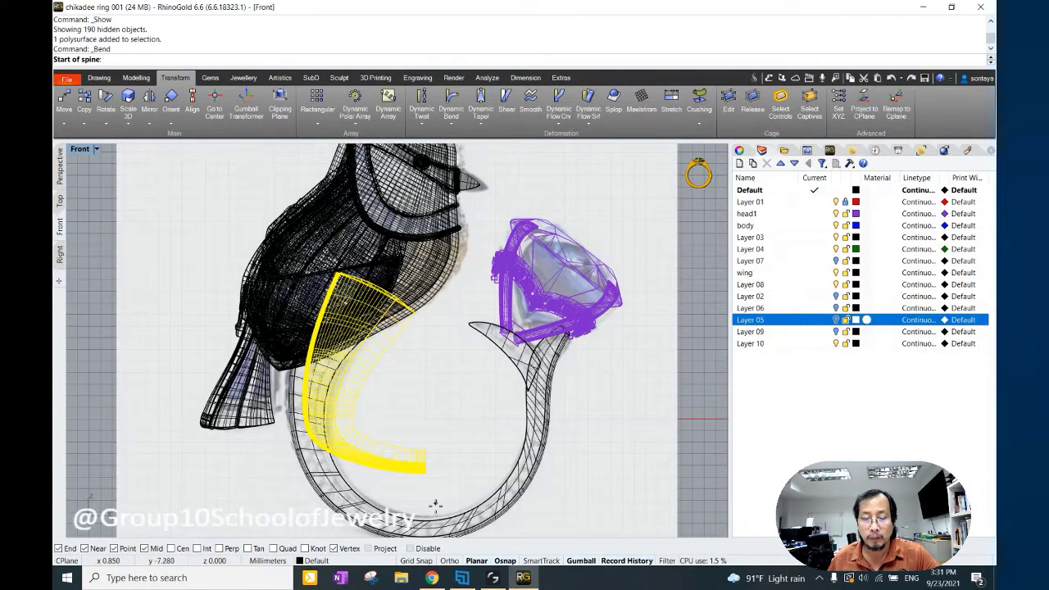
key(alt)
click(374, 382)
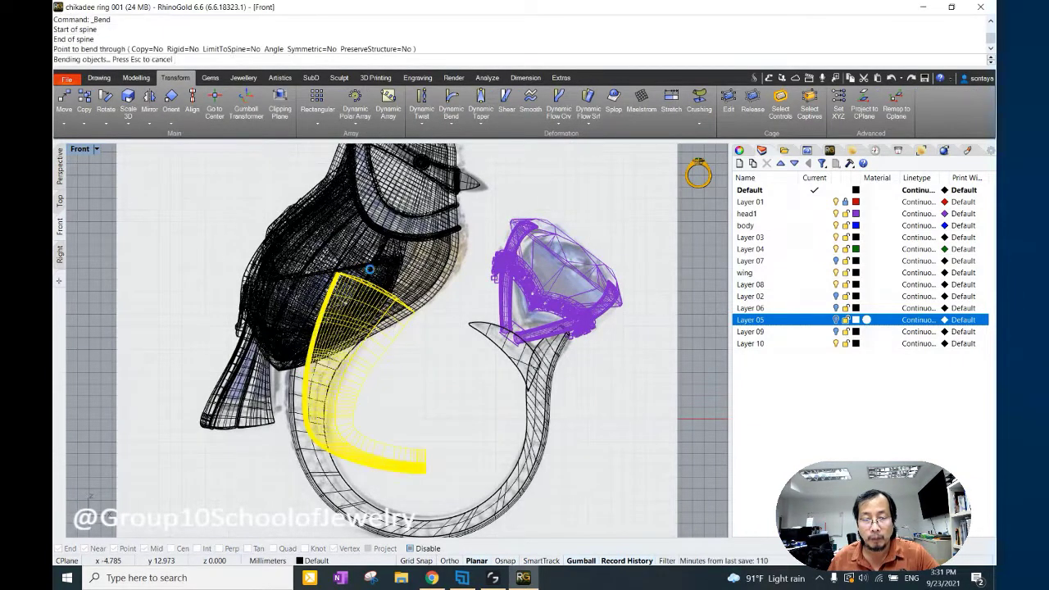
click(370, 355)
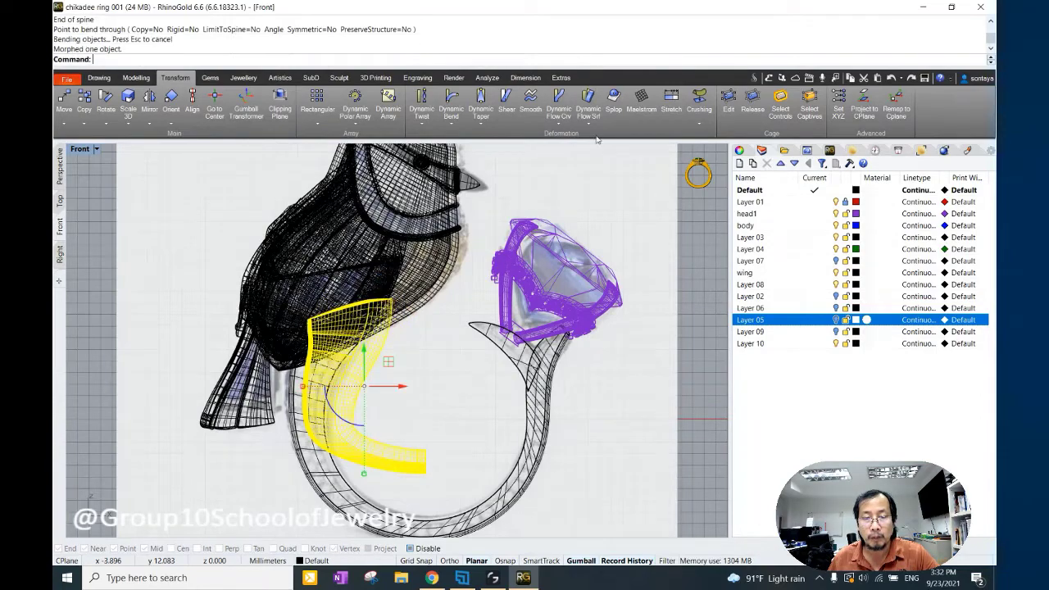
Stretch the arm slightly taller at the top.
click(660, 102)
click(344, 344)
click(361, 320)
click(437, 287)
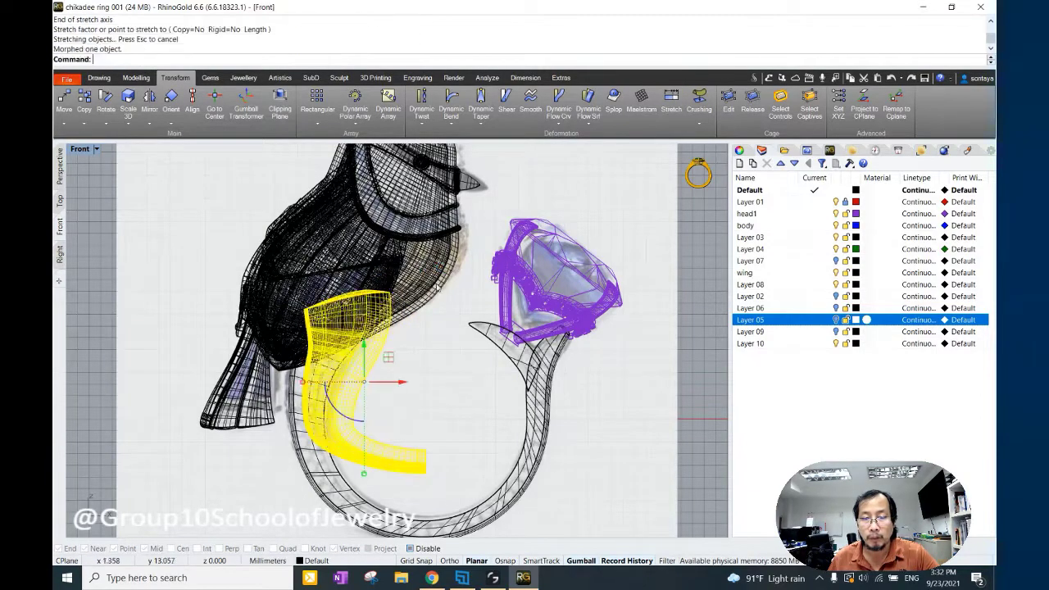
click(416, 369)
Select the bent shank arm from the perspective view.
click(59, 163)
mouse_move(245, 327)
right_down()
mouse_move(400, 336)
mouse_move(433, 363)
mouse_move(369, 348)
right_up()
click(399, 336)
click(369, 349)
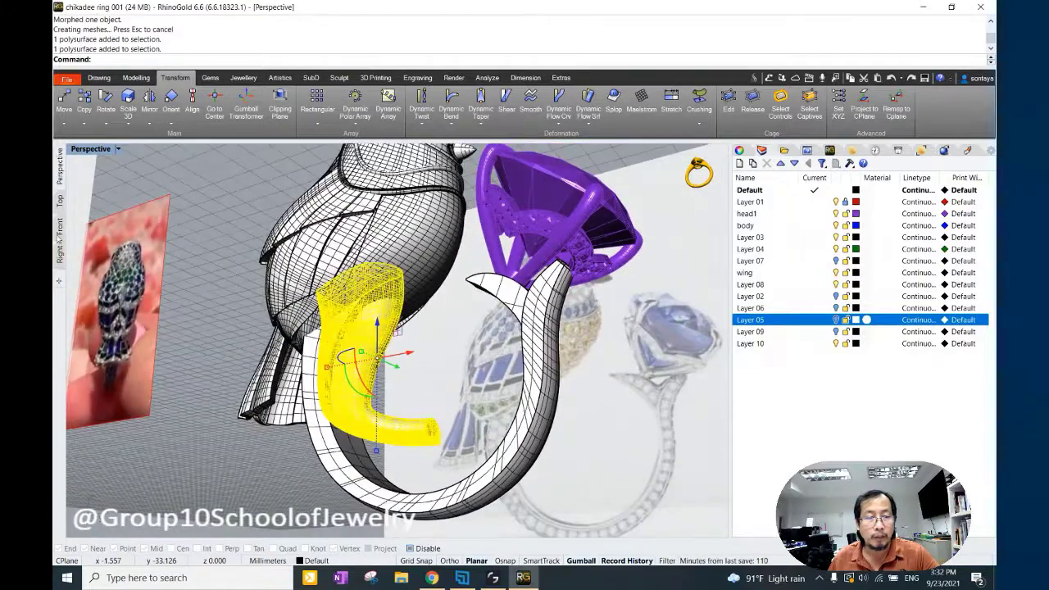
click(59, 225)
Put a bounding-box control cage on the arm and select its upper cage points.
click(699, 103)
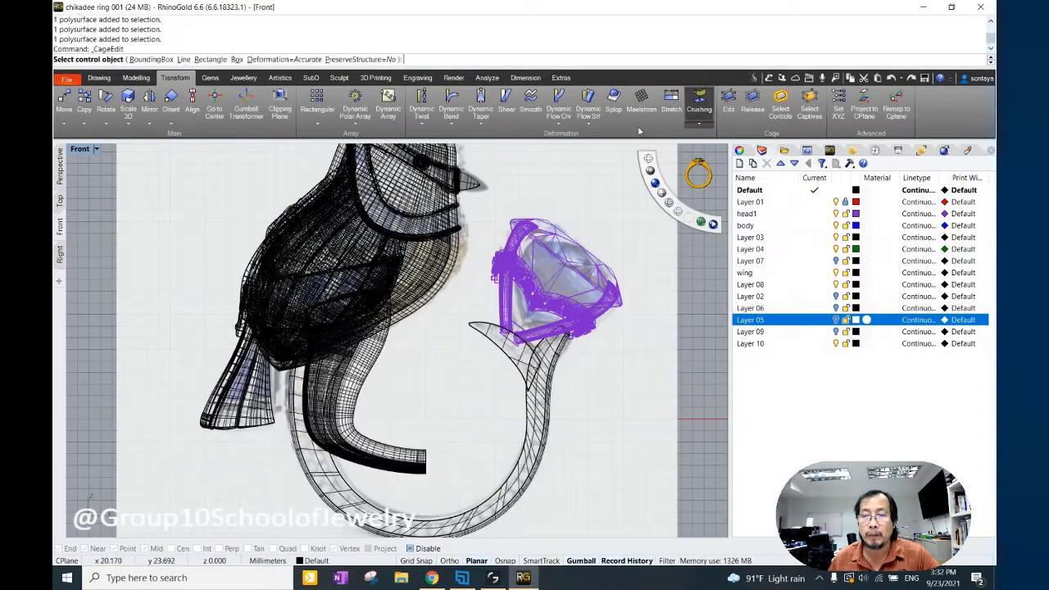
click(151, 59)
key(Return)
key(Return)
key(Return)
scroll(367, 175, up, 2)
scroll(387, 306, up, 2)
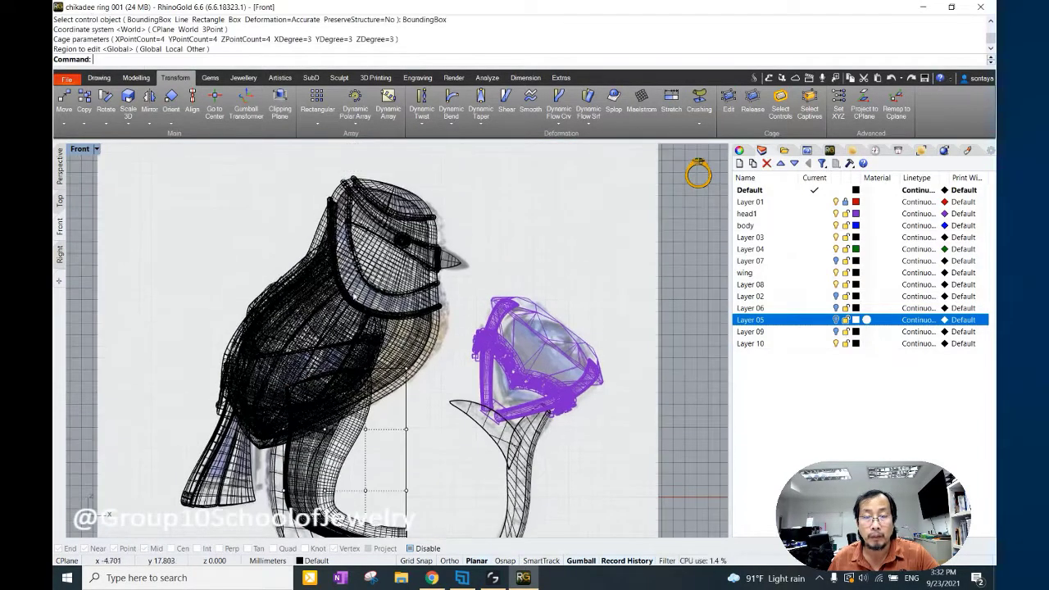
drag(422, 443, 432, 381)
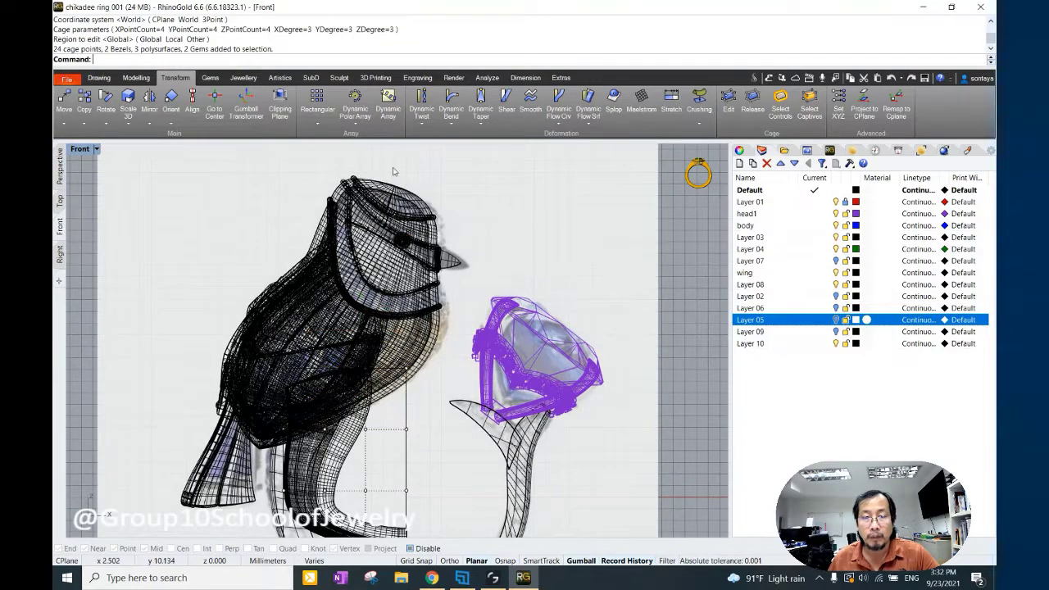
drag(410, 454, 402, 241)
ctrl+click(405, 211)
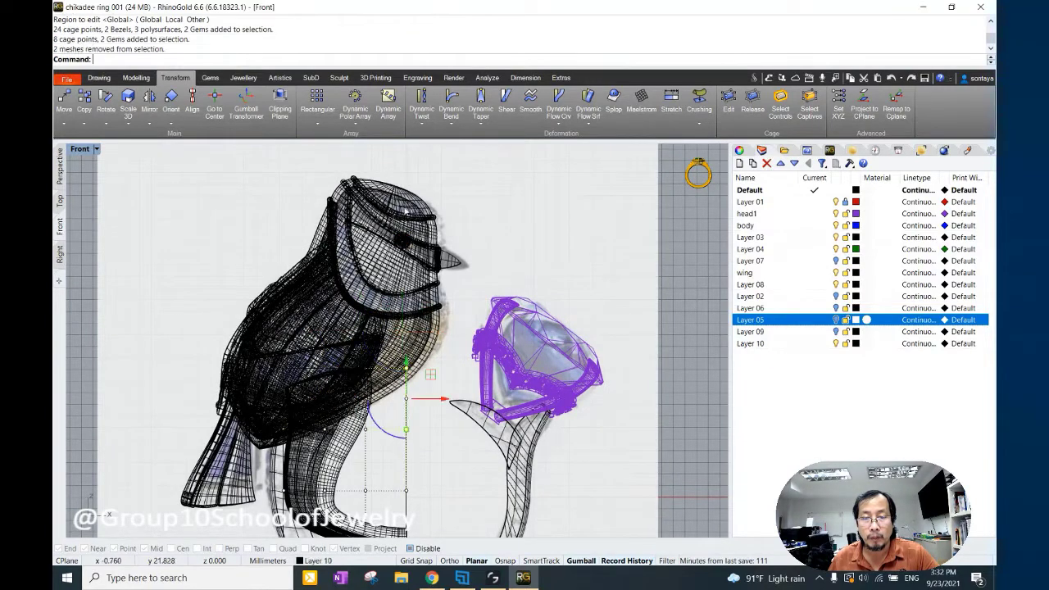
Drag the cage points to pull the arm's top under the bird, then delete the cage.
drag(442, 400, 419, 404)
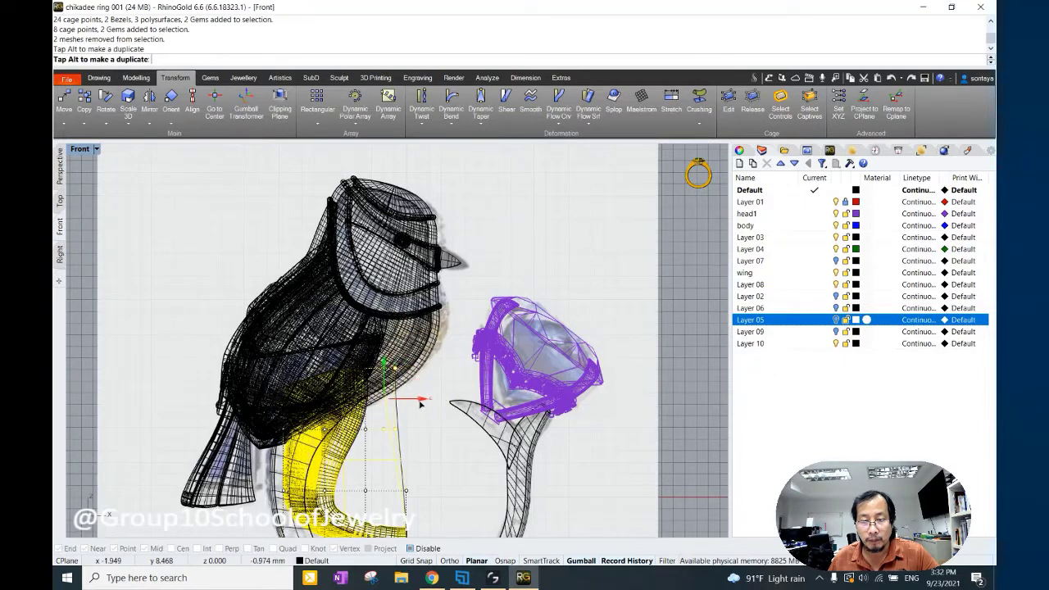
click(57, 169)
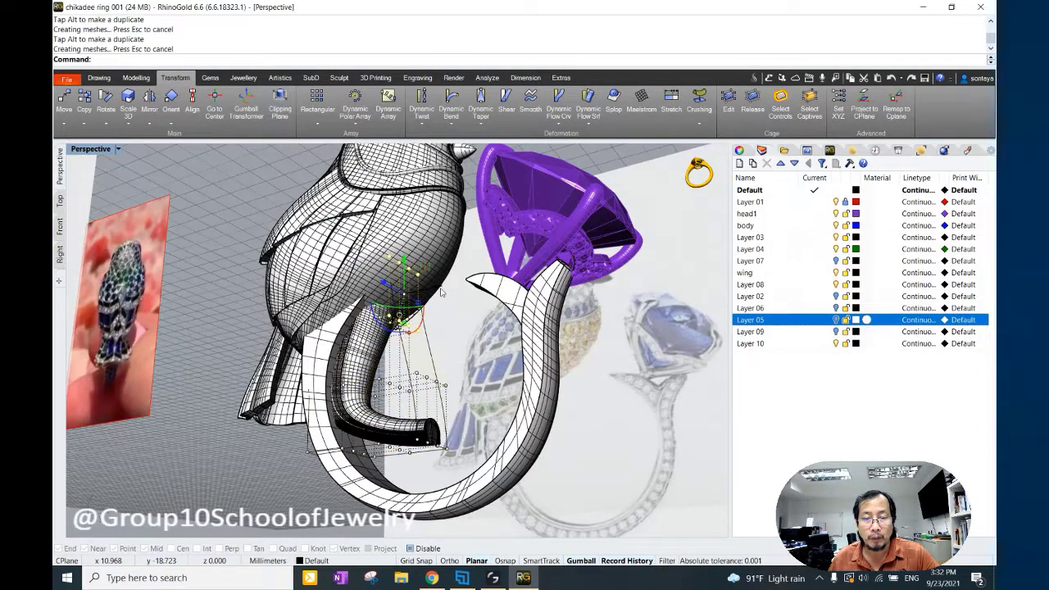
drag(440, 291, 423, 290)
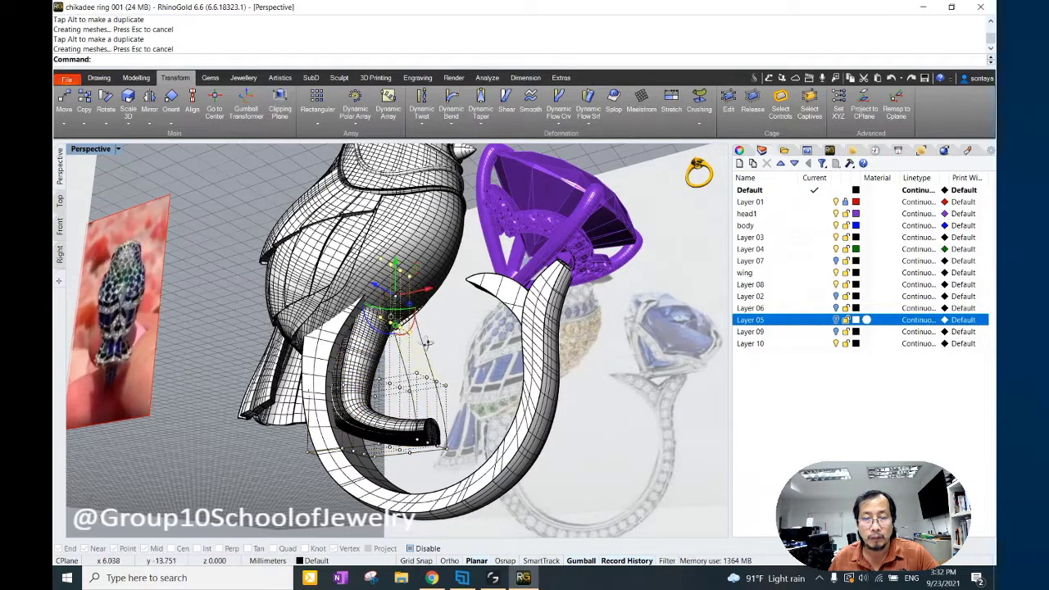
right_drag(427, 341, 418, 369)
click(417, 374)
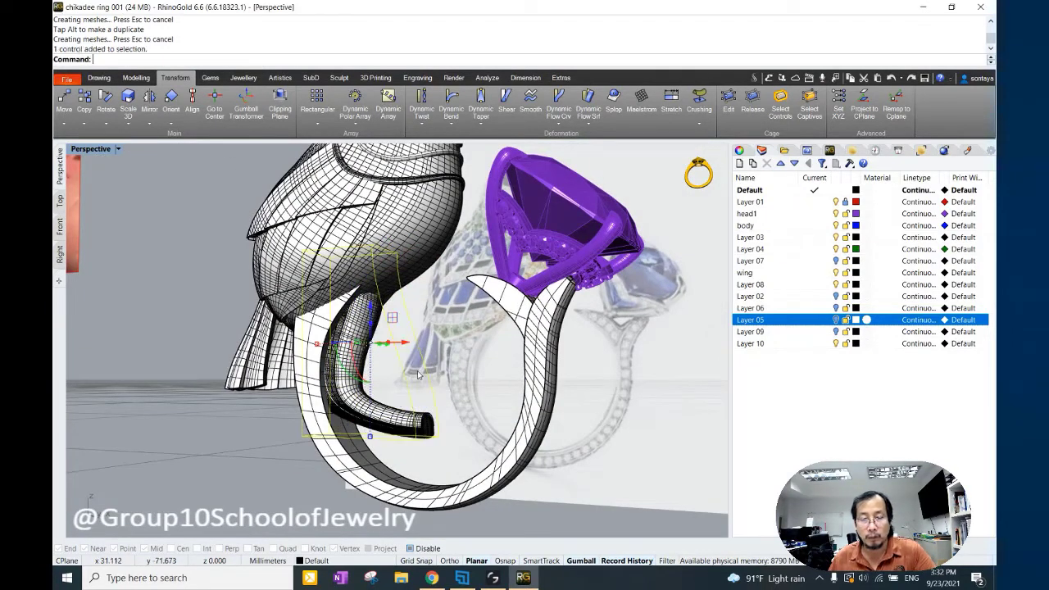
key(Delete)
click(136, 79)
Boolean-difference the bent arm from the bird body and ring shank.
click(695, 123)
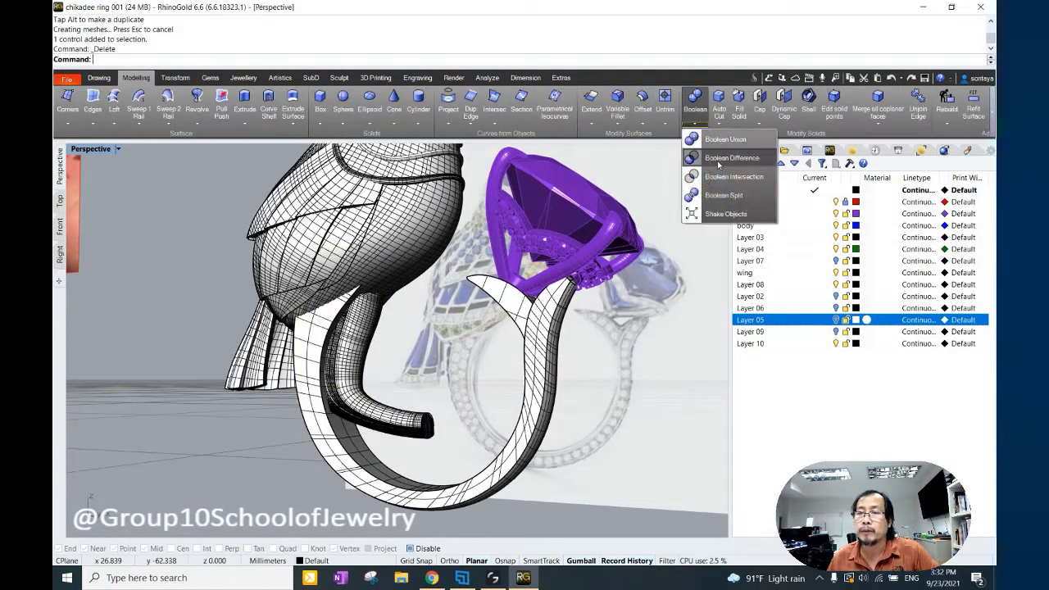
click(721, 147)
click(398, 273)
click(363, 386)
key(Return)
click(363, 385)
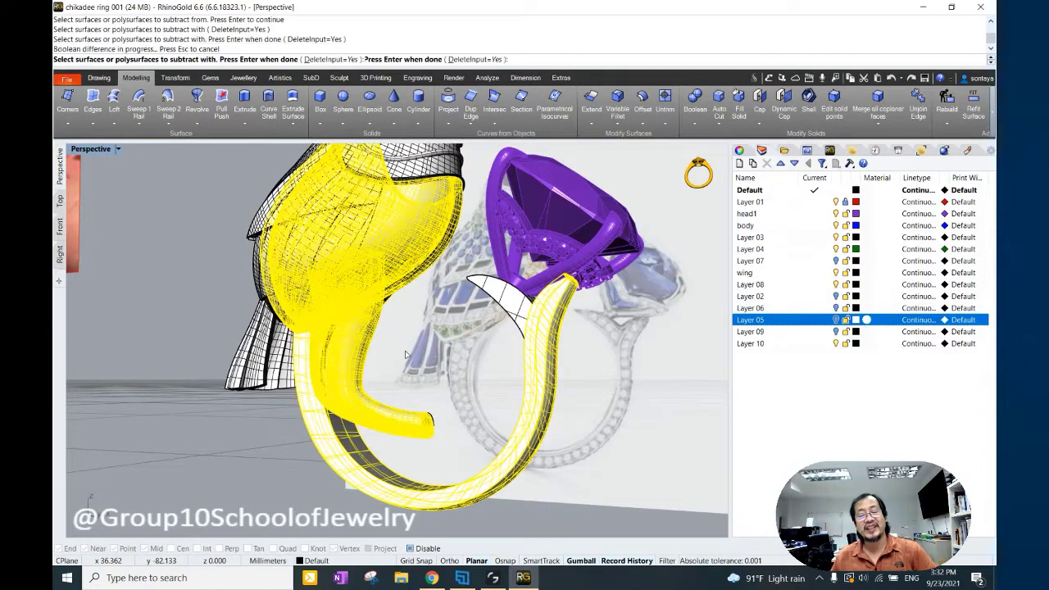
key(Return)
mouse_move(423, 421)
right_down()
mouse_move(440, 414)
mouse_move(402, 428)
right_up()
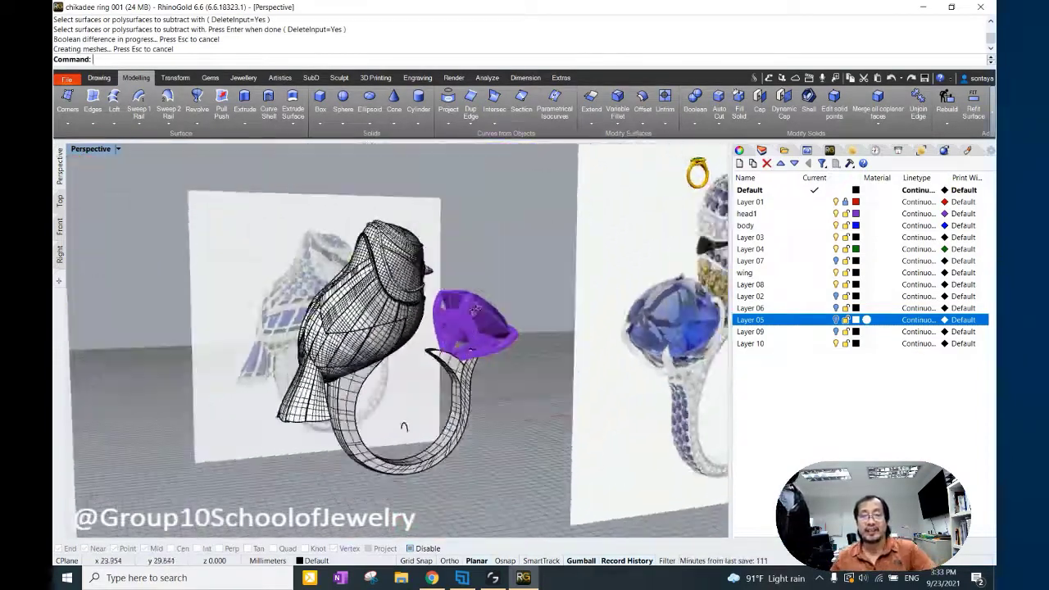
Switch to rendered display and delete the stray curve.
key(ctrl+alt+r)
middle_click(516, 300)
click(544, 311)
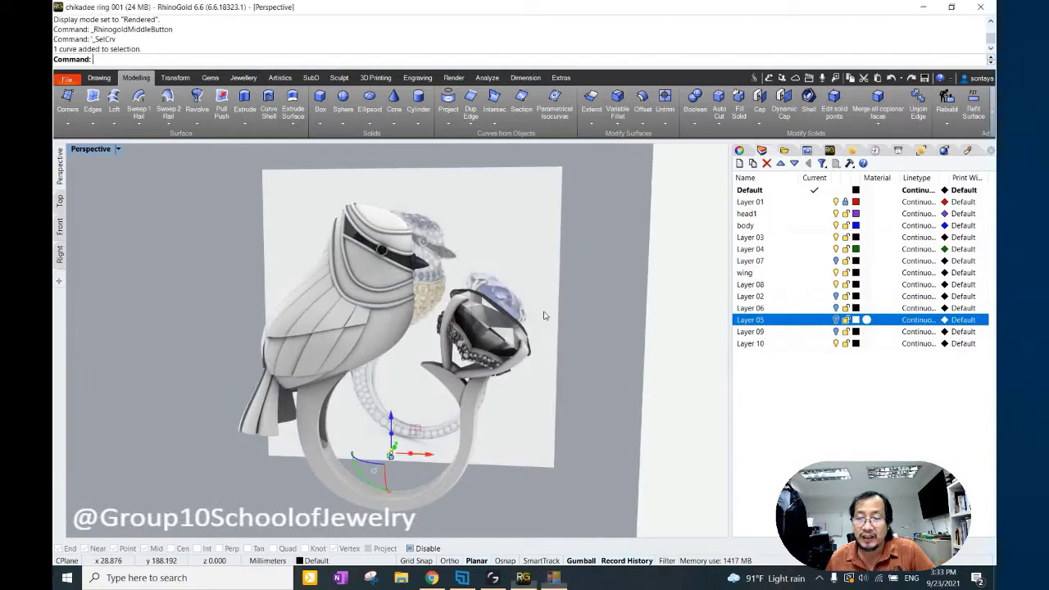
key(Delete)
Orbit the rendered ring and check the matching feather pieces.
mouse_move(544, 311)
right_down()
mouse_move(489, 338)
mouse_move(369, 312)
right_up()
scroll(300, 287, up, 5)
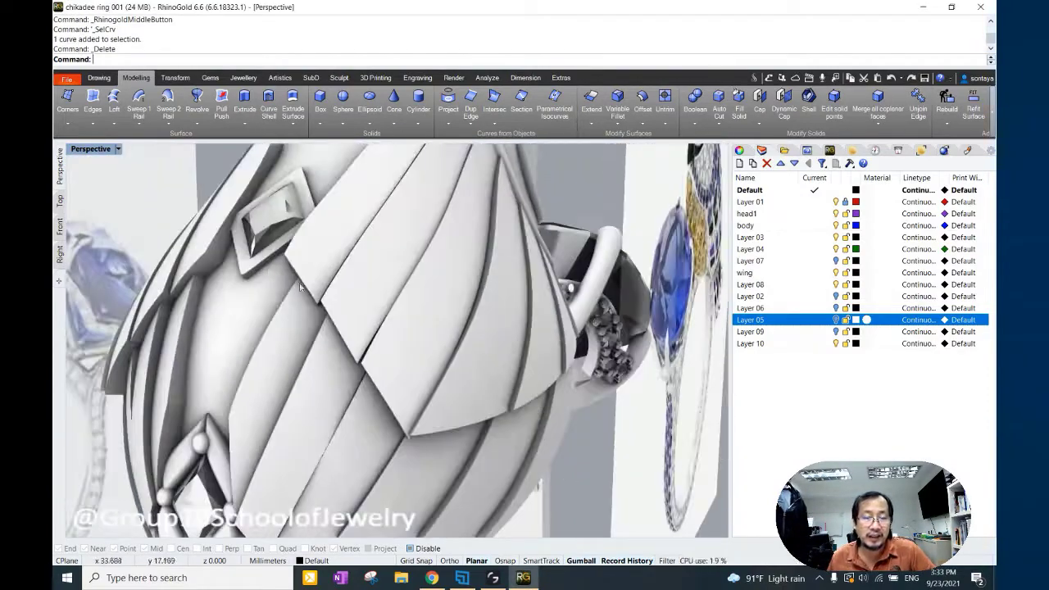
mouse_move(286, 223)
right_down()
mouse_move(328, 262)
mouse_move(306, 251)
mouse_move(360, 316)
mouse_move(277, 372)
right_up()
click(307, 251)
click(277, 371)
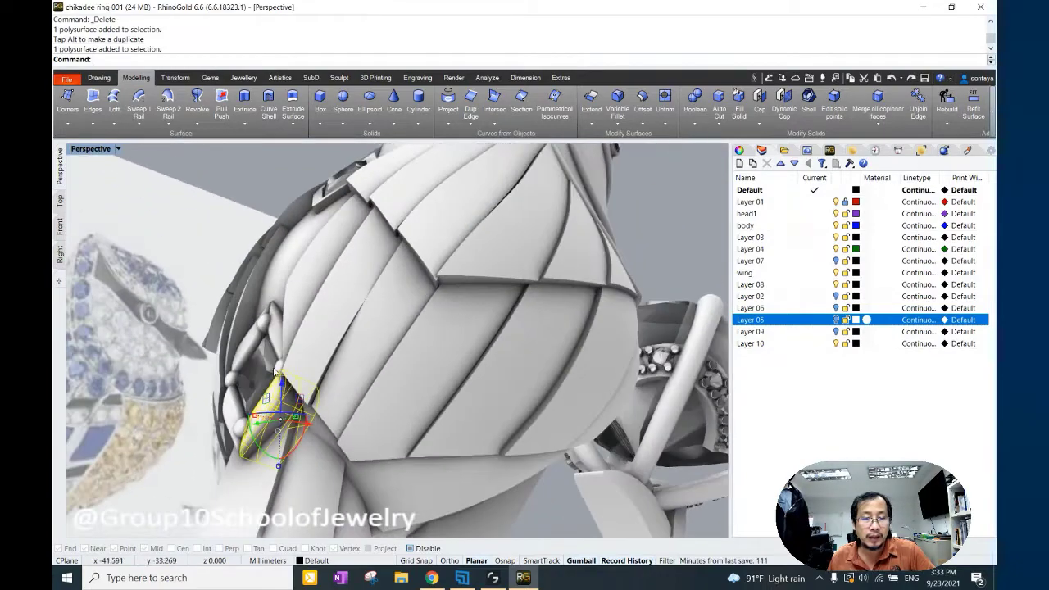
click(277, 372)
click(209, 189)
Select the eye setting's prongs, then view the whole ring from the side.
scroll(353, 323, up, 5)
click(353, 328)
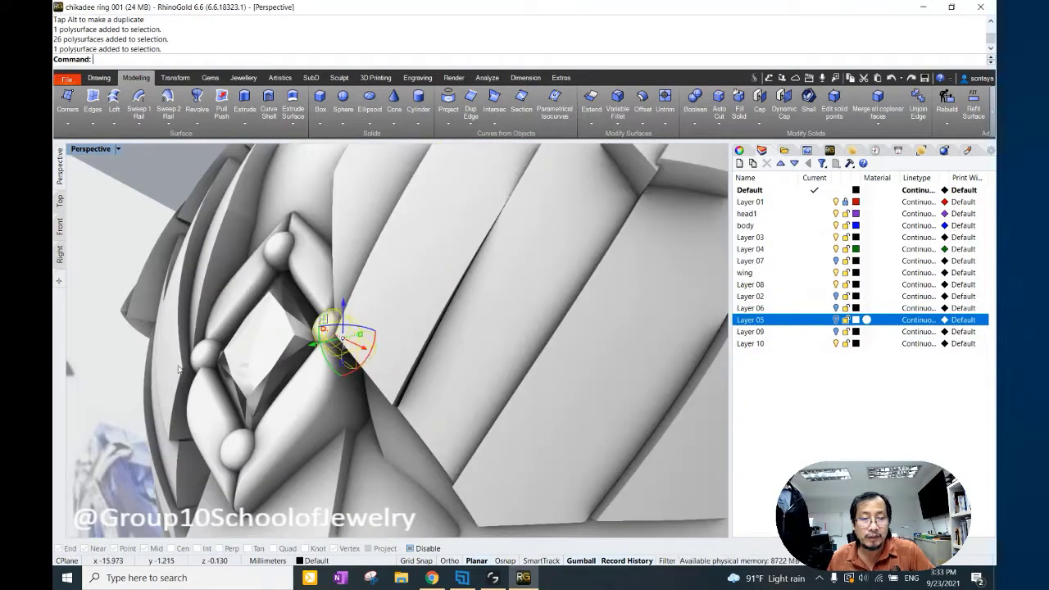
shift+click(254, 299)
shift+click(205, 361)
scroll(280, 363, up, 3)
scroll(281, 363, down, 3)
scroll(280, 363, down, 2)
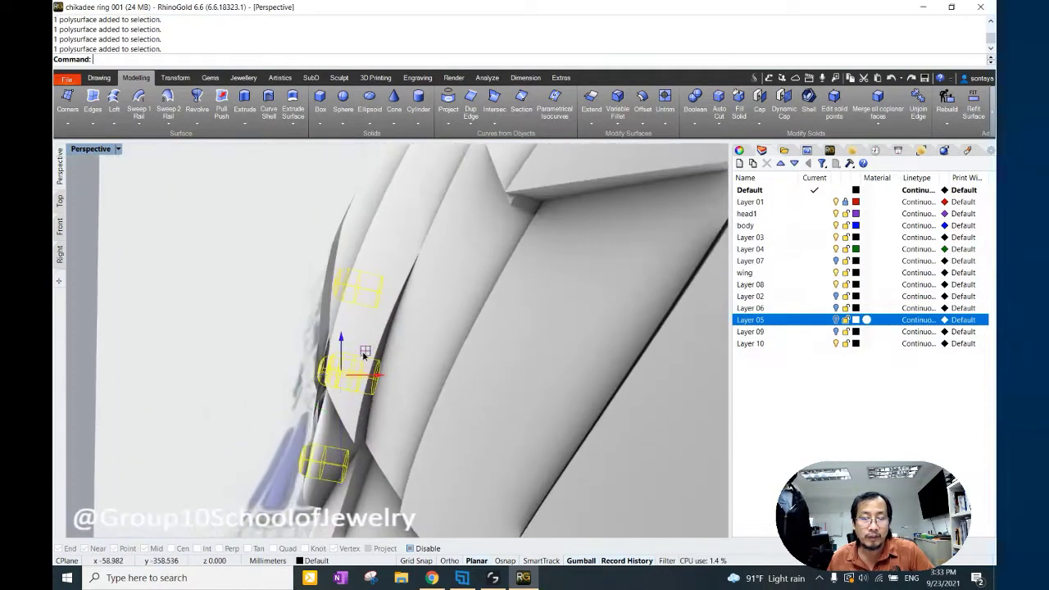
scroll(227, 304, down, 5)
scroll(329, 310, down, 3)
mouse_move(329, 309)
right_down()
mouse_move(466, 315)
mouse_move(485, 299)
mouse_move(473, 293)
mouse_move(558, 278)
right_up()
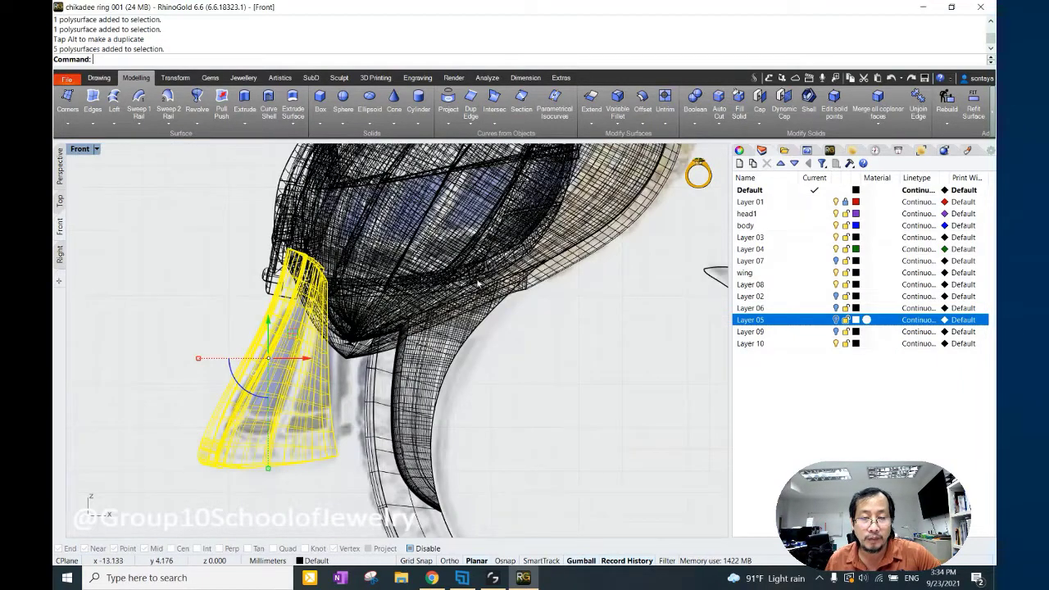
Put a control cage on the tail and select its cage points.
click(176, 77)
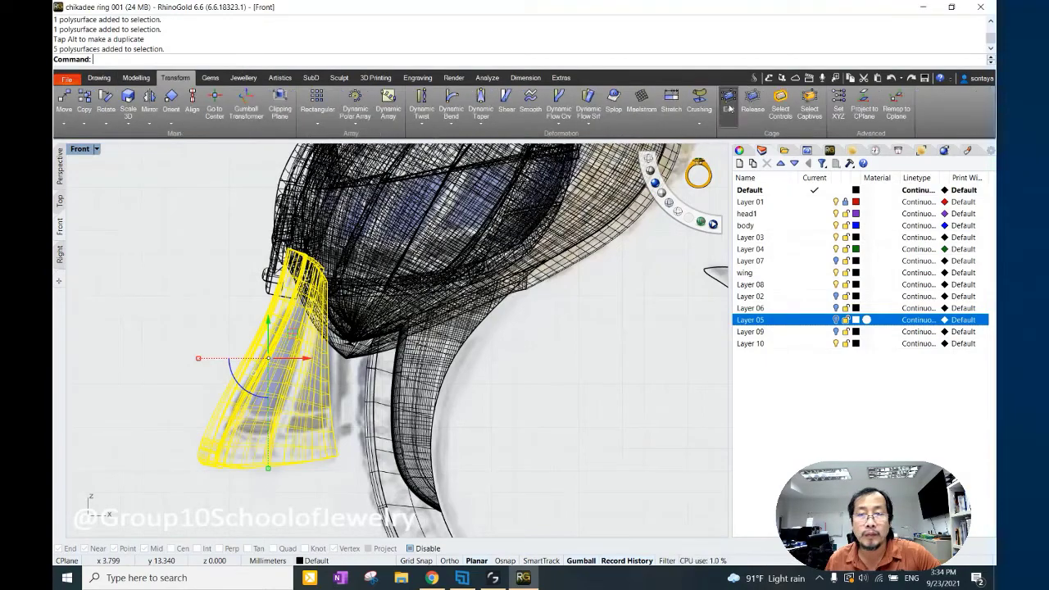
click(729, 100)
key(Return)
key(Return)
key(Return)
key(Return)
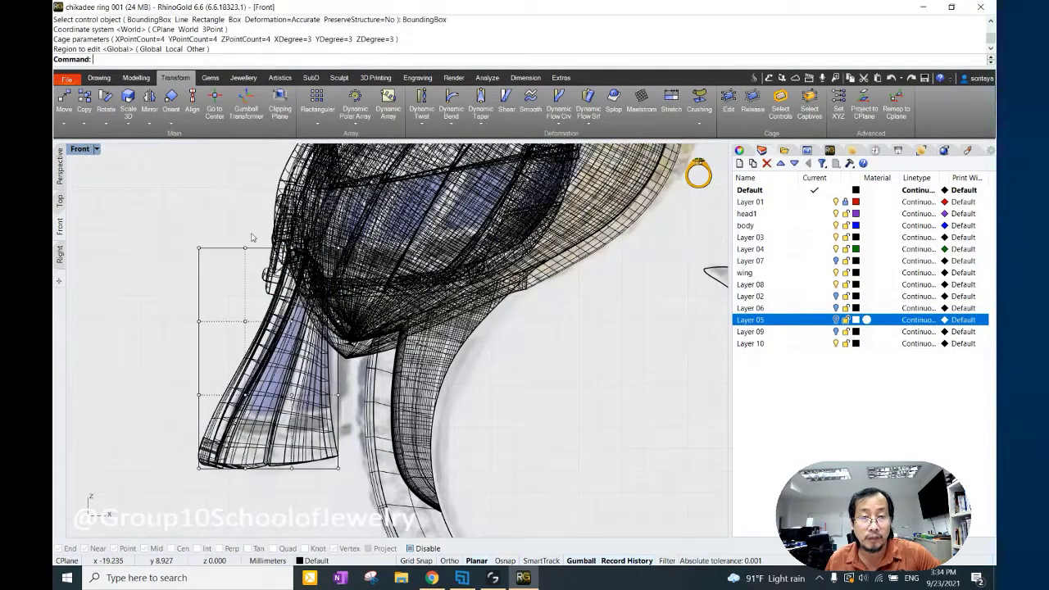
scroll(184, 263, down, 2)
scroll(129, 236, down, 2)
drag(124, 228, 272, 488)
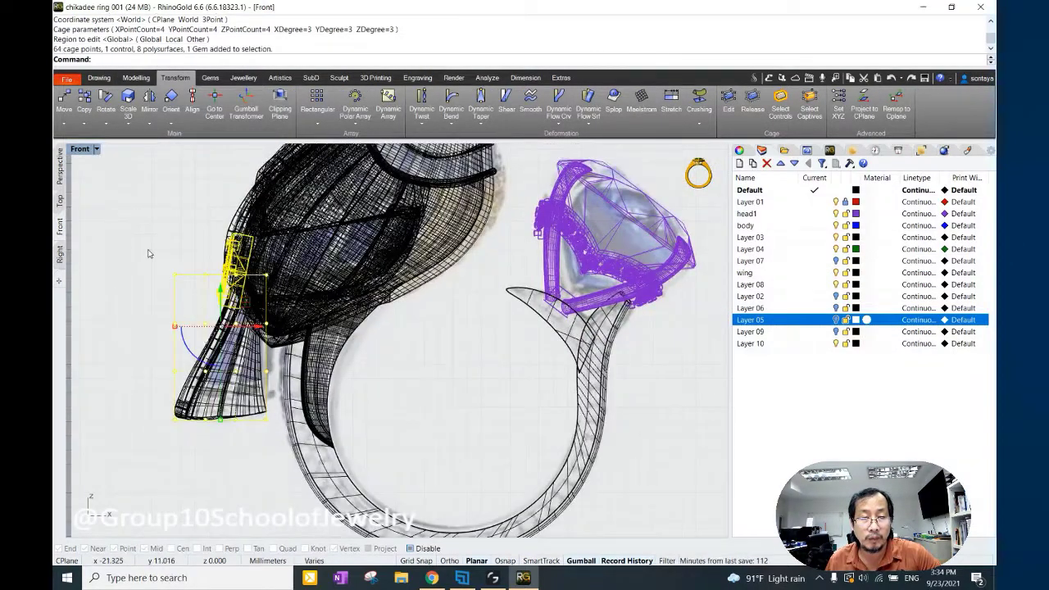
ctrl+drag(246, 315, 264, 334)
ctrl+drag(152, 227, 257, 364)
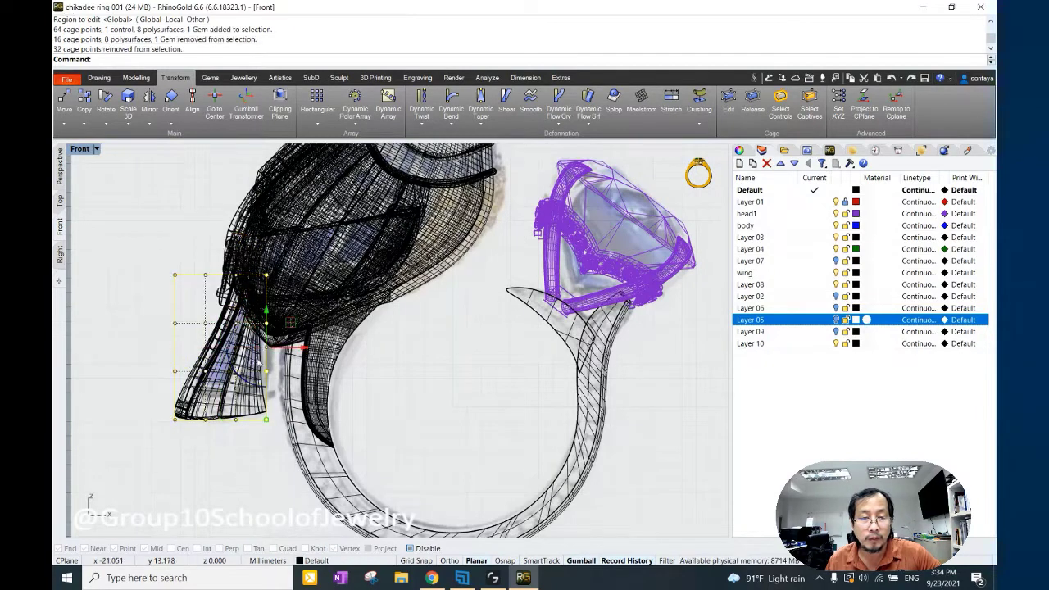
scroll(195, 266, up, 3)
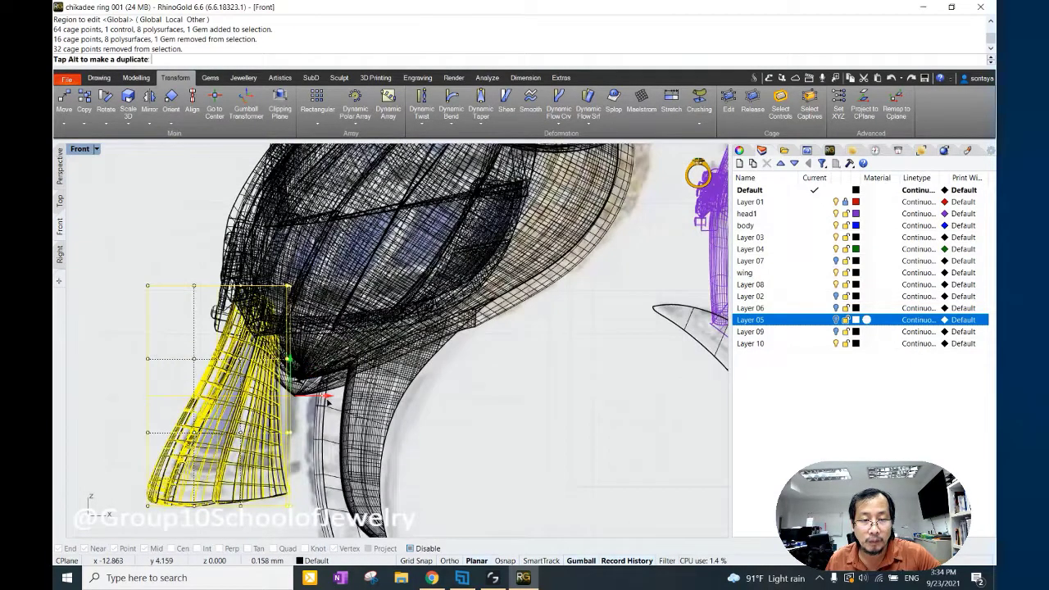
click(204, 335)
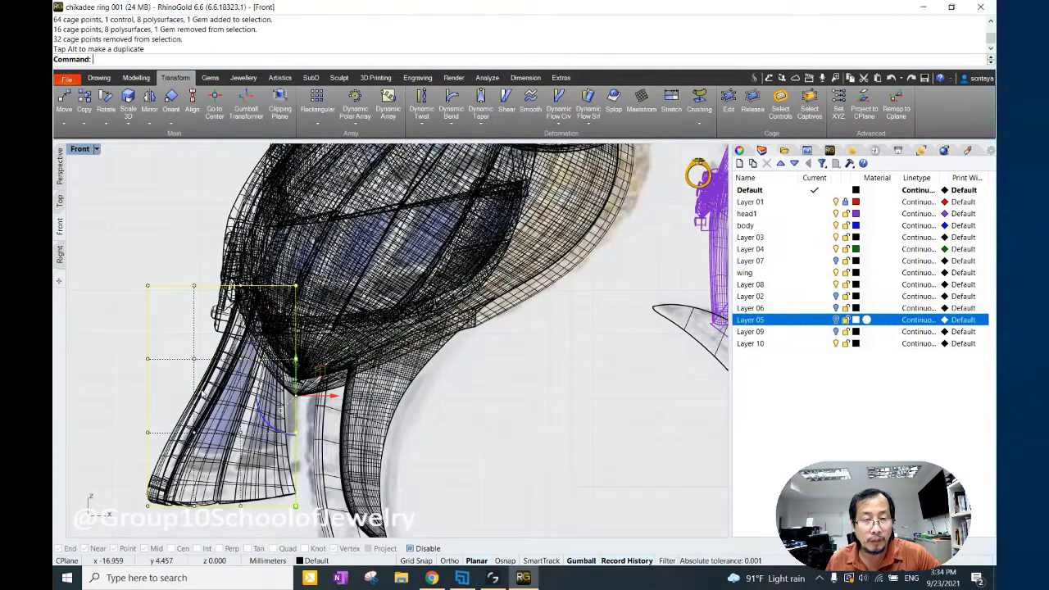
Move the lower cage points to flare the tail outward, then delete the cage.
drag(311, 408, 107, 456)
ctrl+drag(121, 408, 269, 473)
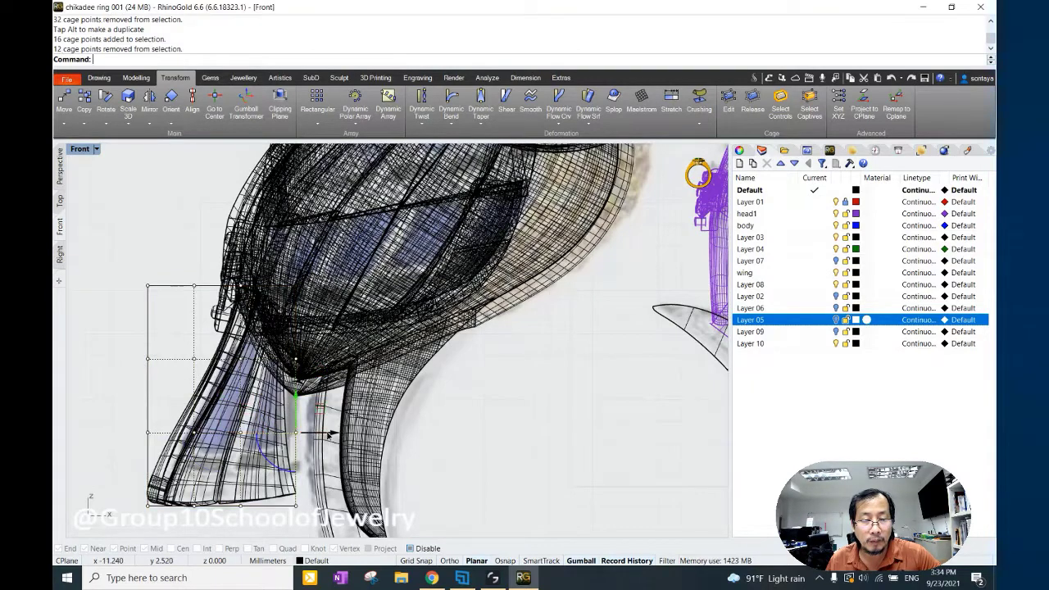
drag(328, 435, 307, 420)
mouse_move(102, 336)
mouse_down()
mouse_move(229, 382)
mouse_move(227, 358)
mouse_move(314, 475)
mouse_up()
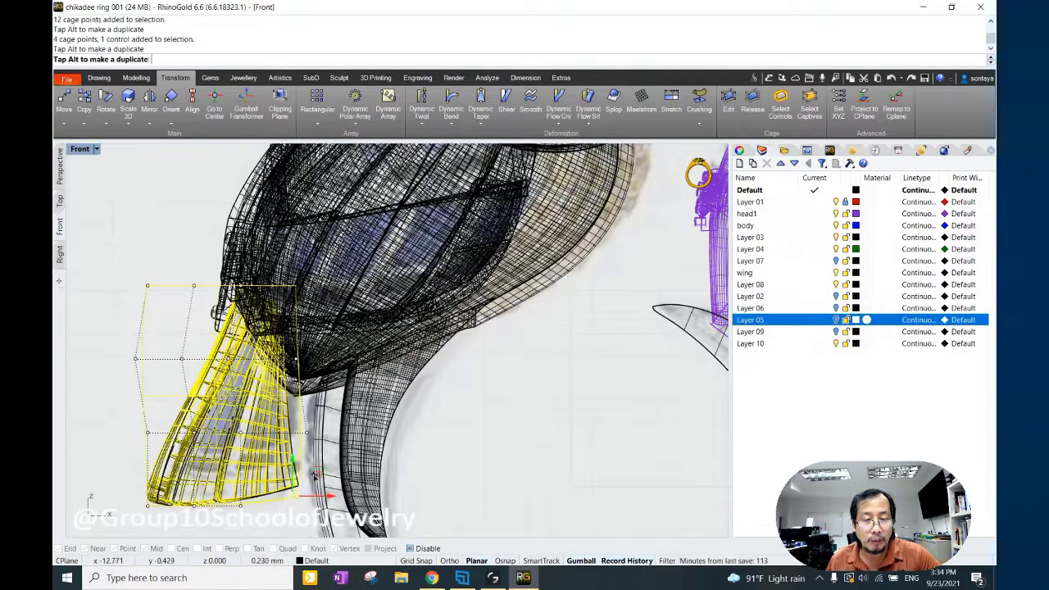
key(Escape)
scroll(456, 393, down, 3)
click(293, 353)
key(Delete)
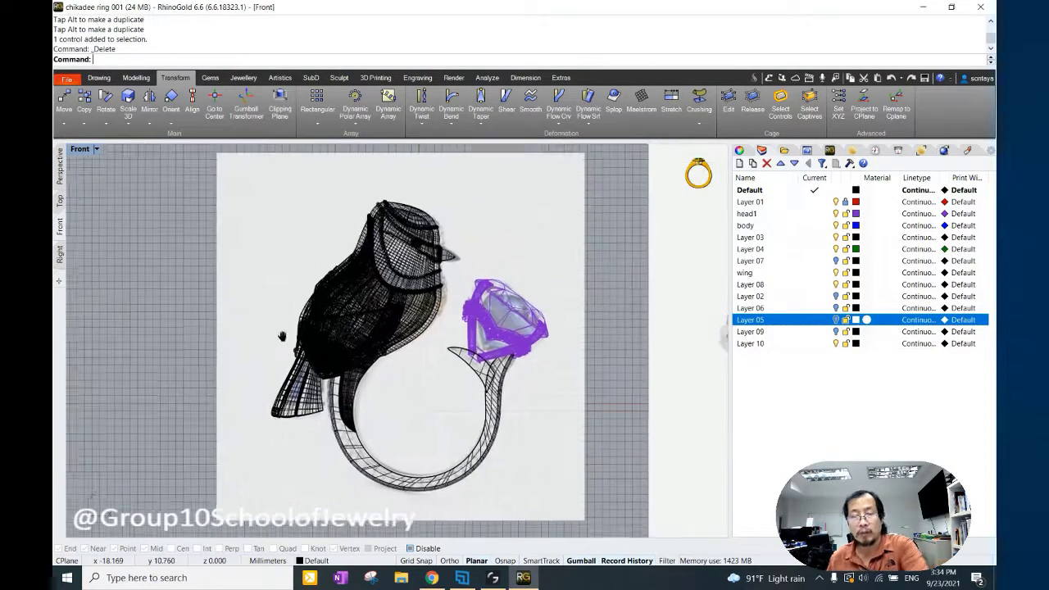
click(59, 166)
Select the curved piece under the gem setting and cage-edit it with a default bounding-box cage.
right_drag(344, 300, 447, 289)
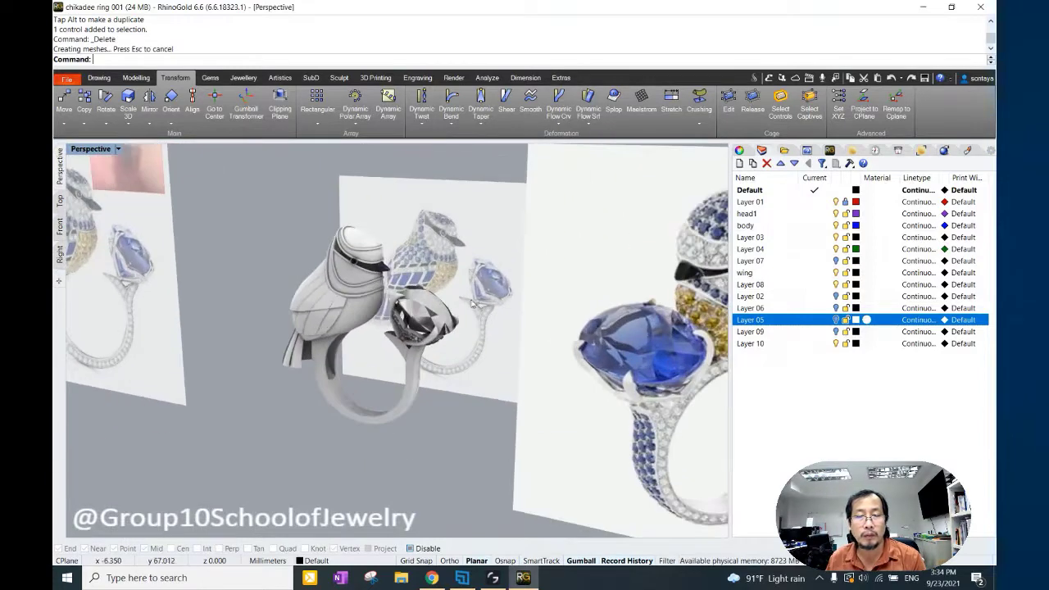
scroll(448, 293, up, 3)
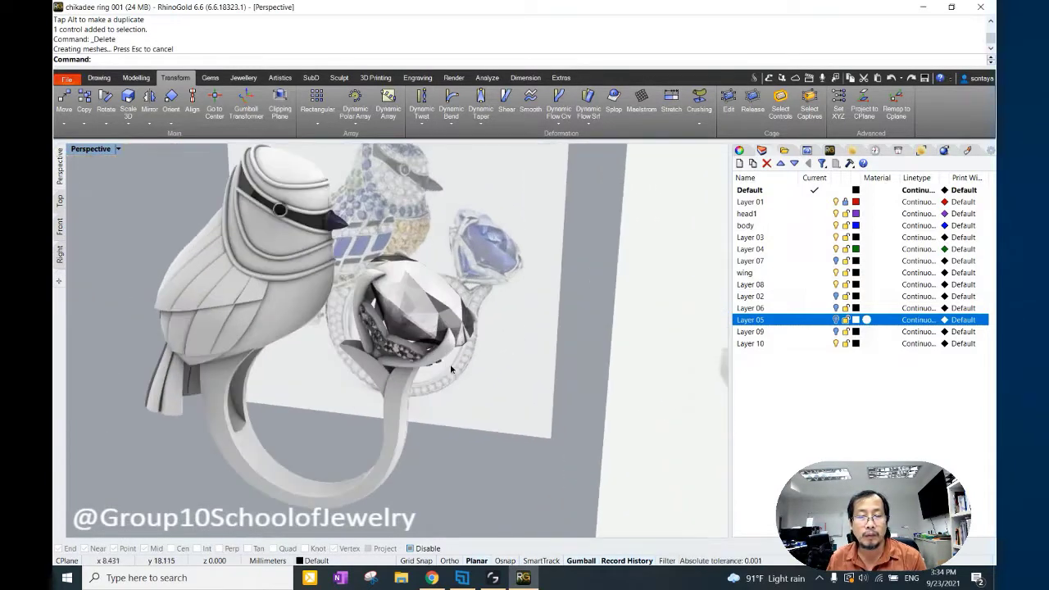
mouse_move(450, 364)
right_down()
mouse_move(426, 352)
mouse_move(491, 361)
right_up()
click(312, 361)
scroll(461, 369, up, 2)
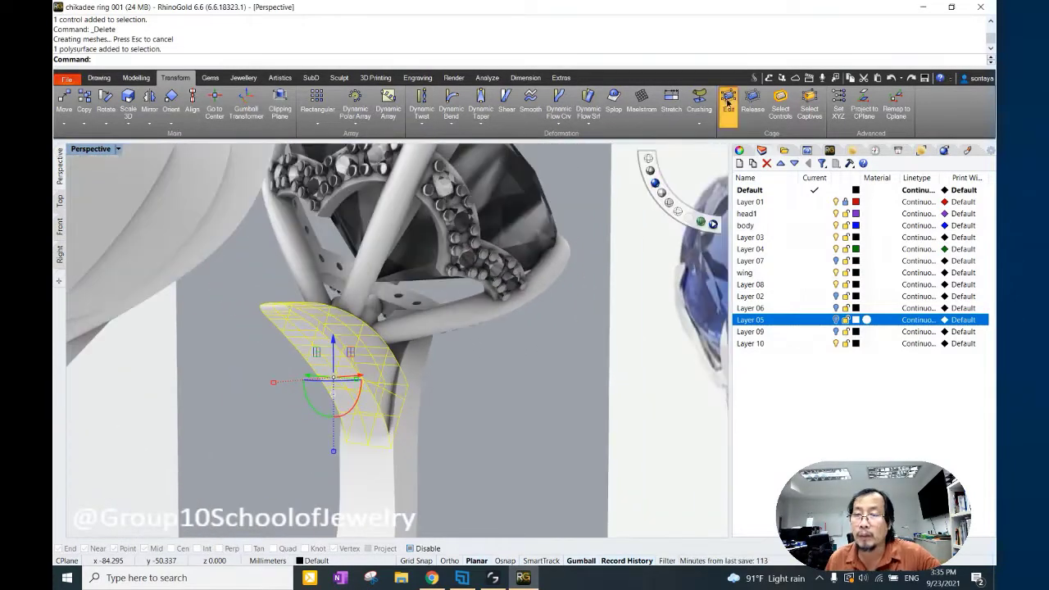
click(728, 100)
click(188, 59)
key(Return)
key(Return)
key(Return)
Scale the lower cage points with the gumball to reshape the support piece.
right_drag(266, 377, 197, 428)
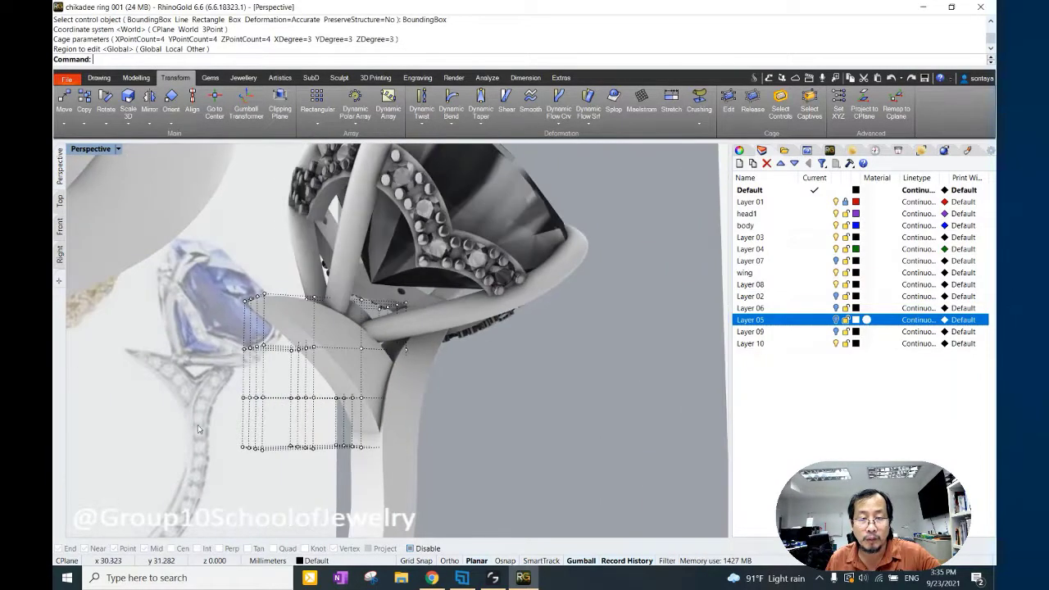
drag(193, 428, 481, 503)
right_drag(482, 503, 399, 474)
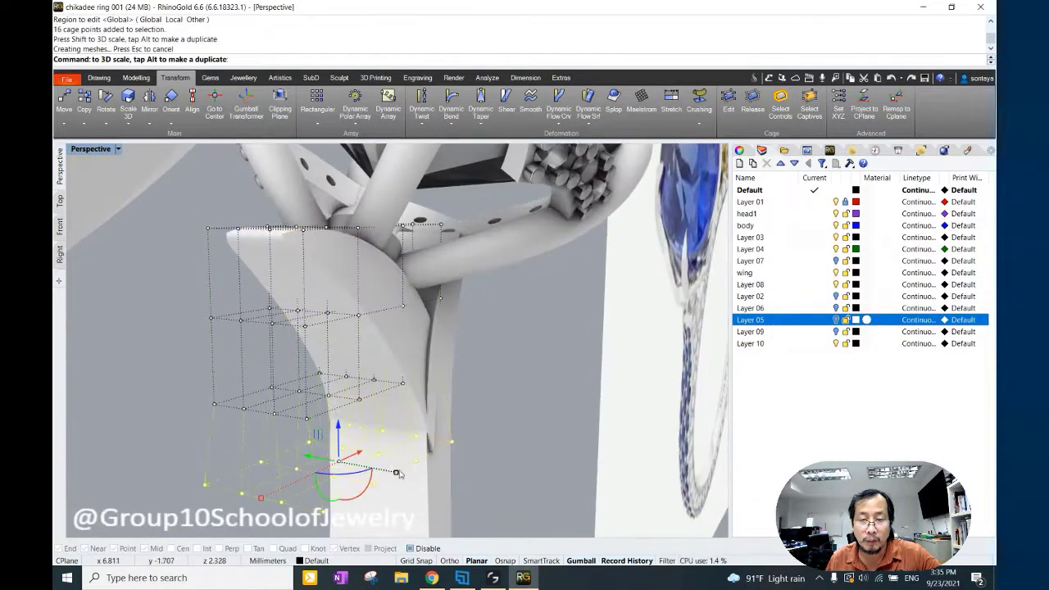
drag(396, 475, 391, 474)
mouse_move(529, 374)
right_down()
mouse_move(394, 385)
mouse_move(399, 243)
mouse_move(515, 274)
right_up()
Delete the control cage and show the ring in Rendered display mode.
key(ctrl+alt+s)
click(393, 385)
scroll(393, 385, down, 5)
key(Delete)
key(ctrl+alt+r)
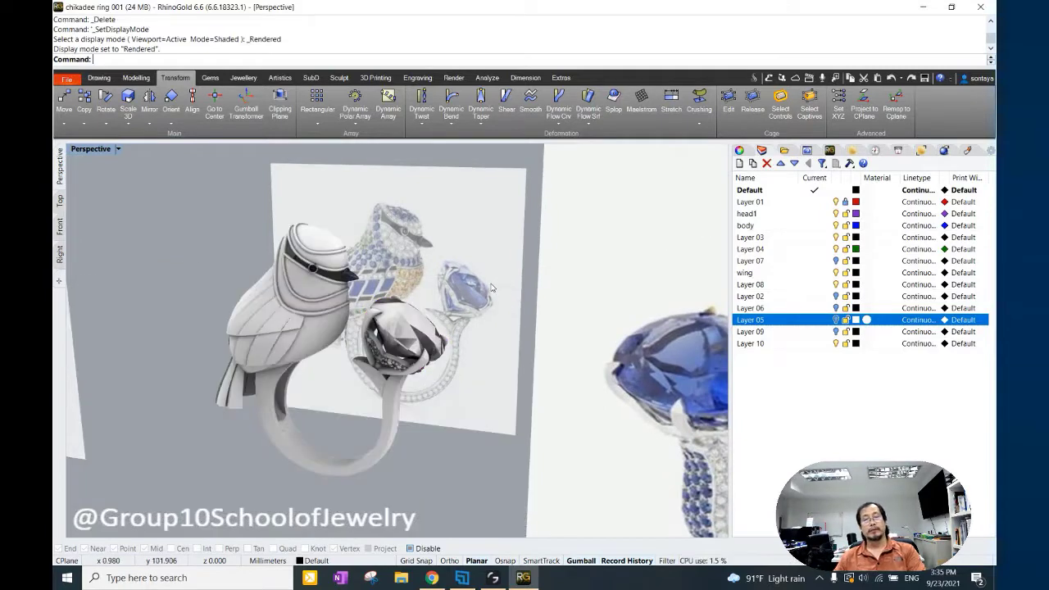